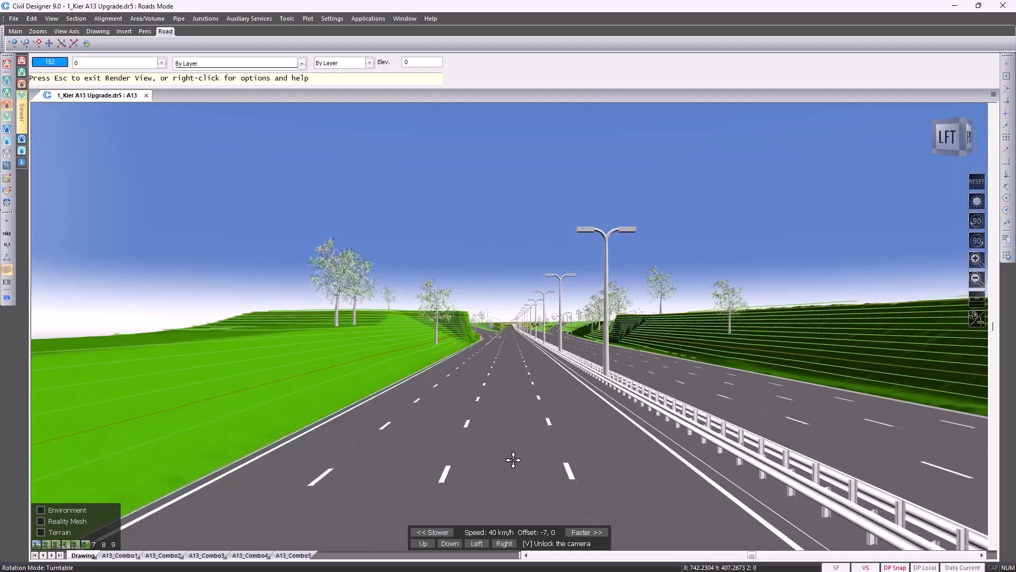
Increase the fly-along speed in stages to 180 km/h while travelling down the A13 carriageway
key("plus")
key("plus")
key("plus")
key("plus")
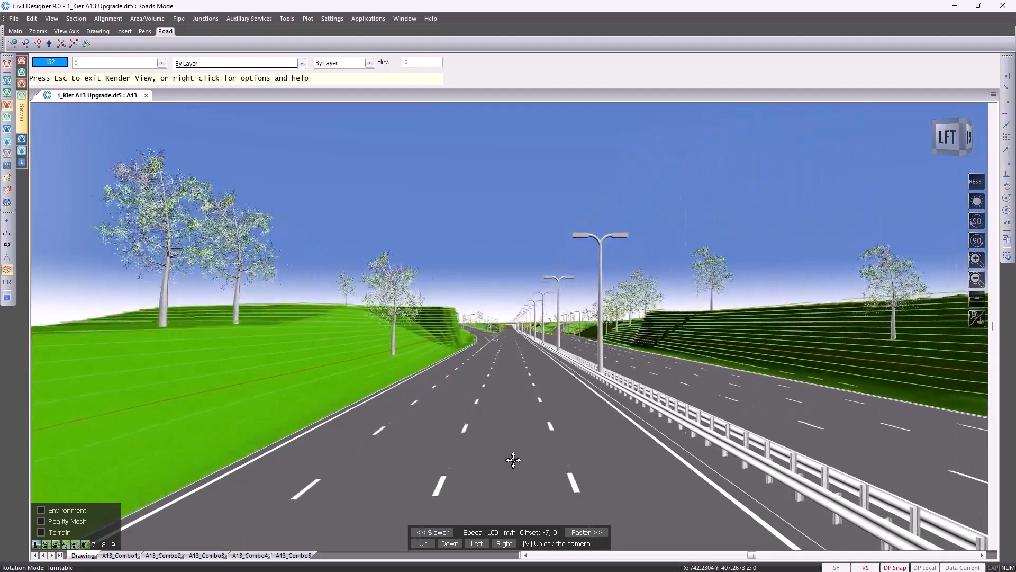
key("plus")
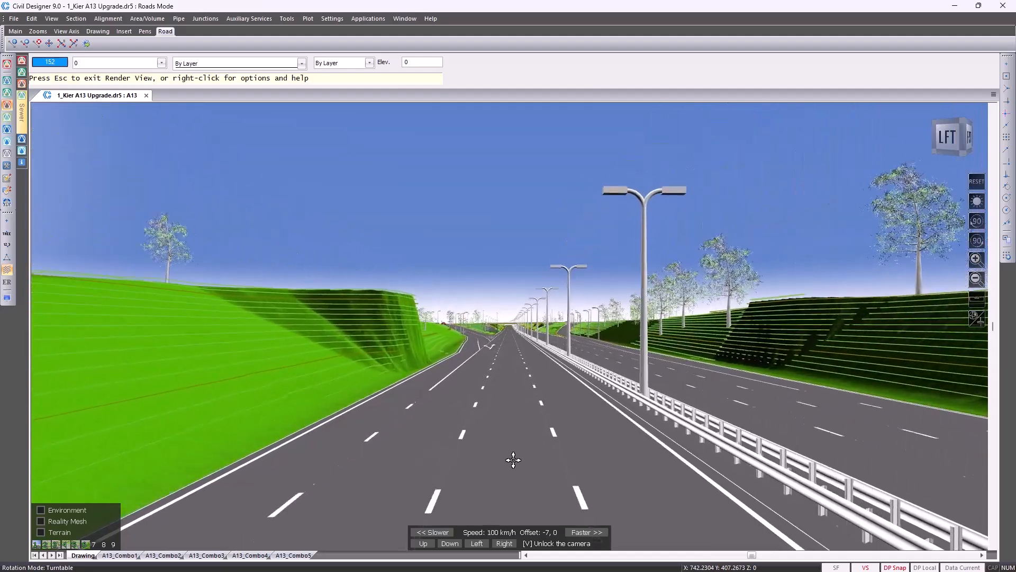
key("plus")
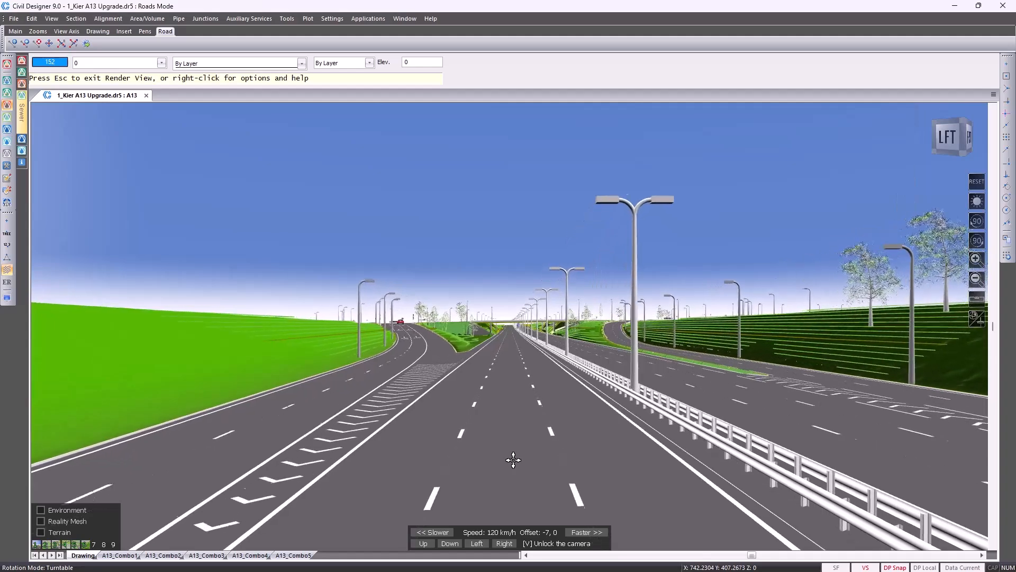
key("plus")
key("plus")
key("plus")
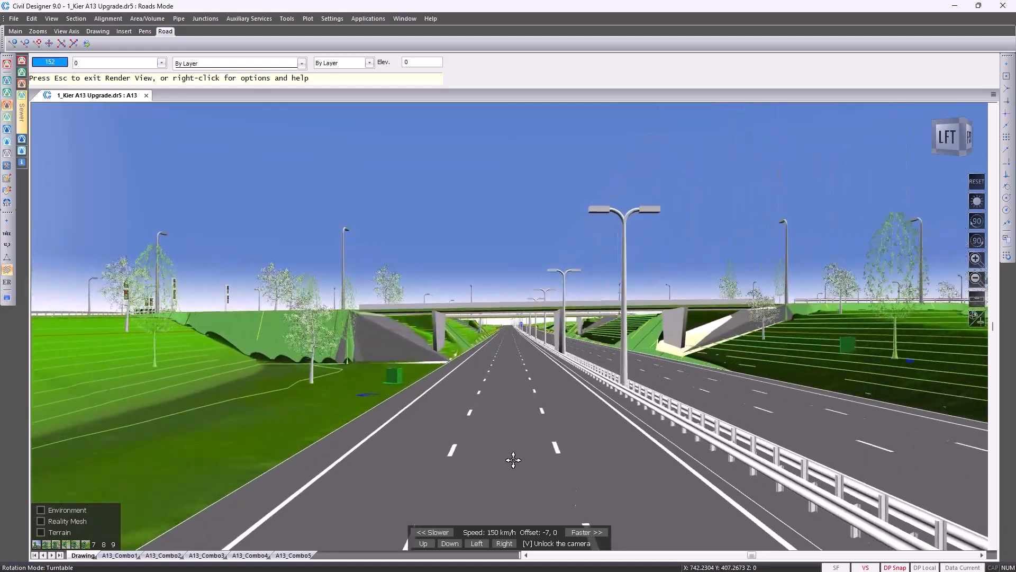
key("plus")
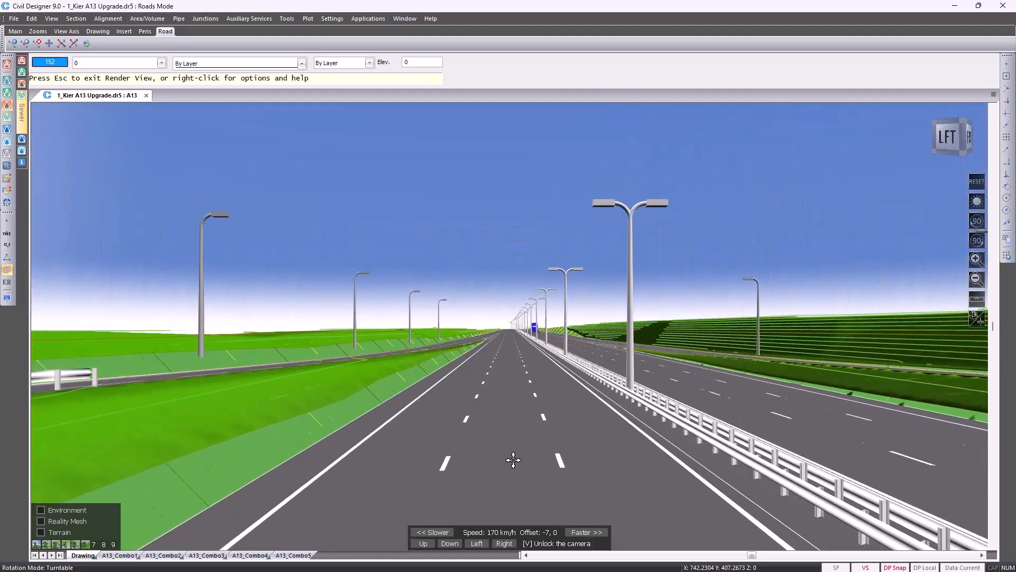
key("plus")
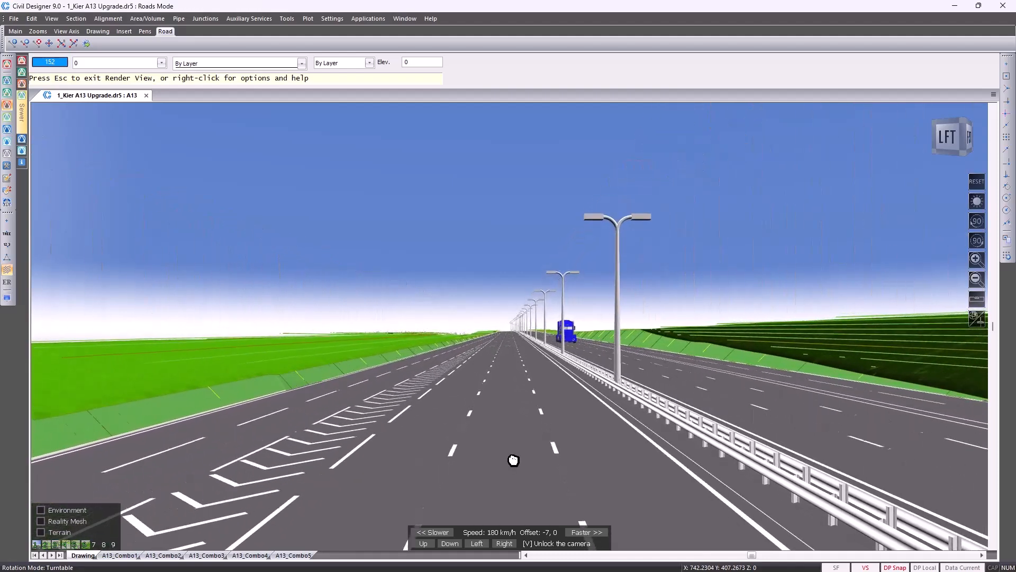
Lower the fly-along camera below the road surface to a vertical offset of -5
key("Down")
key("Down")
key("Down")
key("Down")
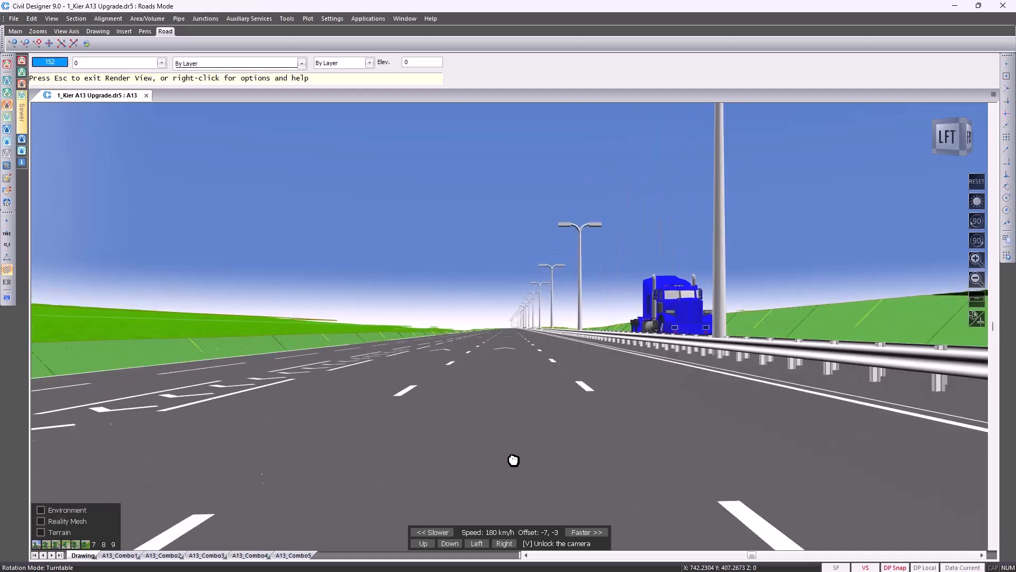
key("Down")
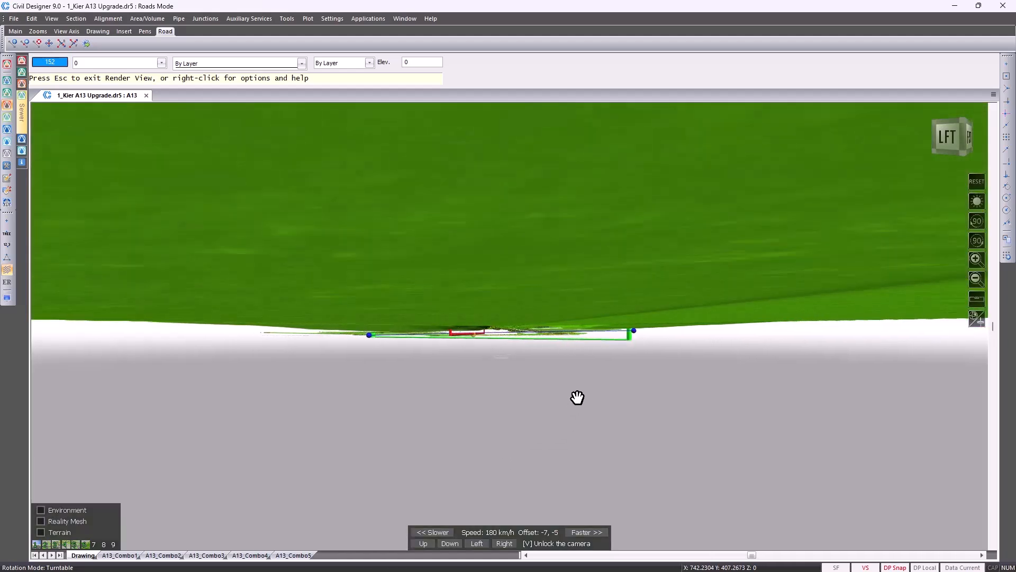
Slow the fly-along to 60 km/h beneath the terrain and unlock the camera from the path
scroll(612, 354, "down", 7)
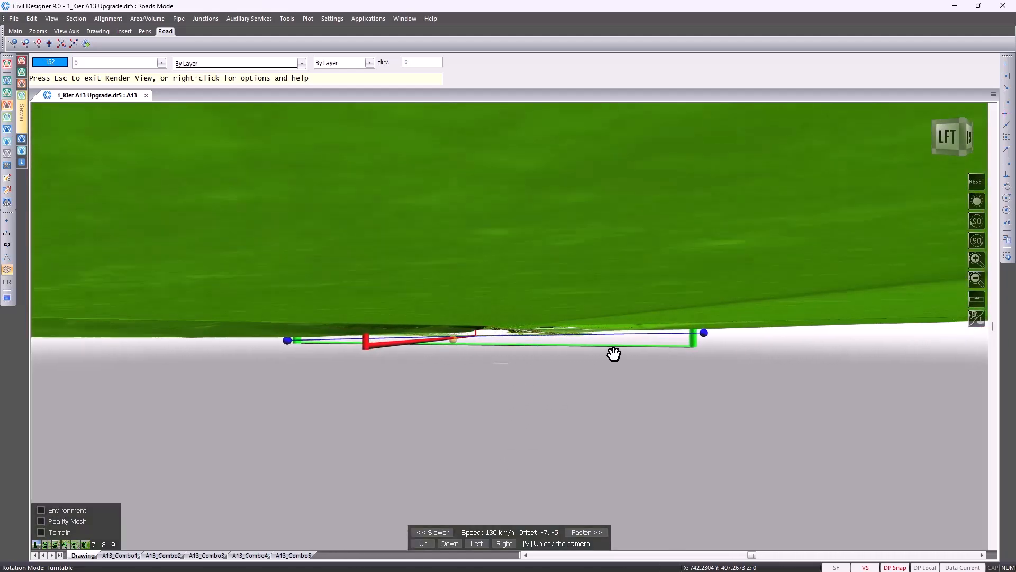
scroll(614, 354, "down", 5)
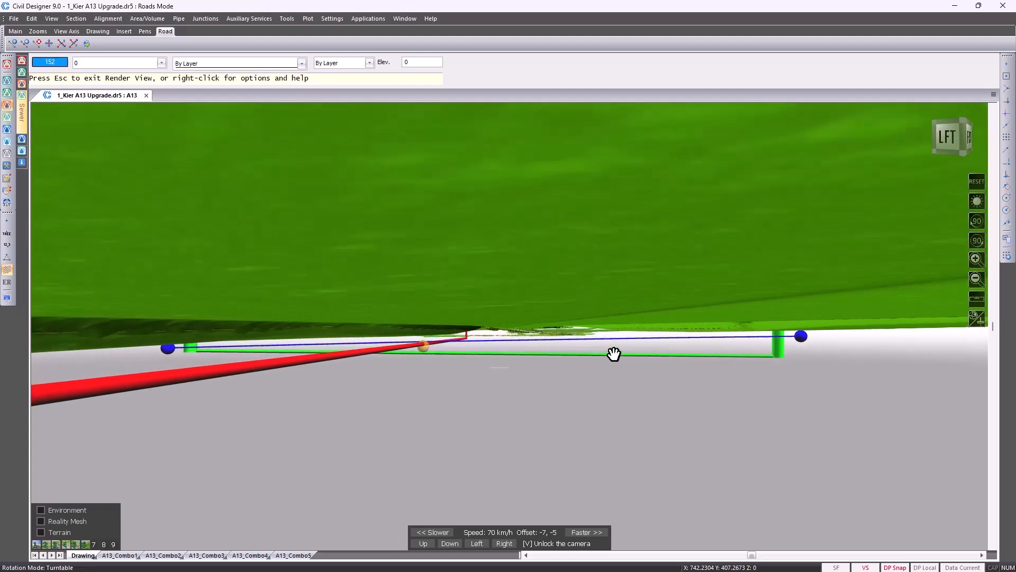
key("v")
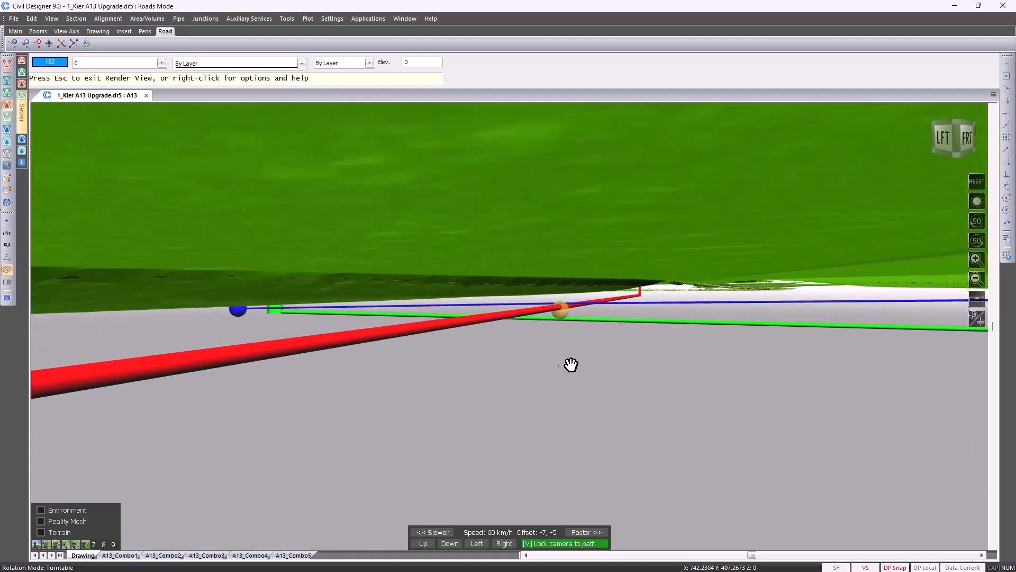
Examine the underground pipes and their crossing at 20 km/h, with the camera lowered to a vertical offset of -7
key("Down")
scroll(552, 364, "down", 4)
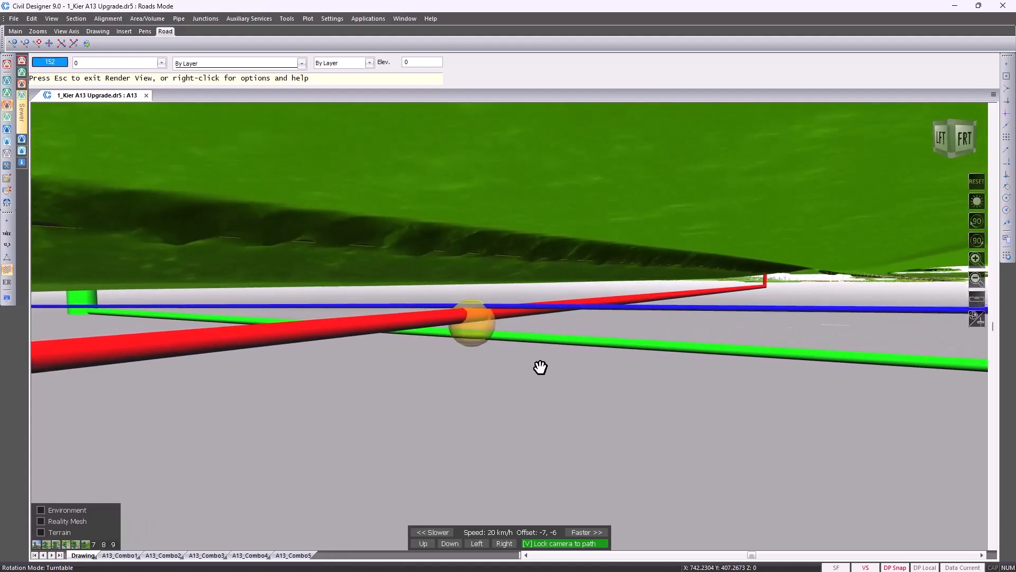
key("Down")
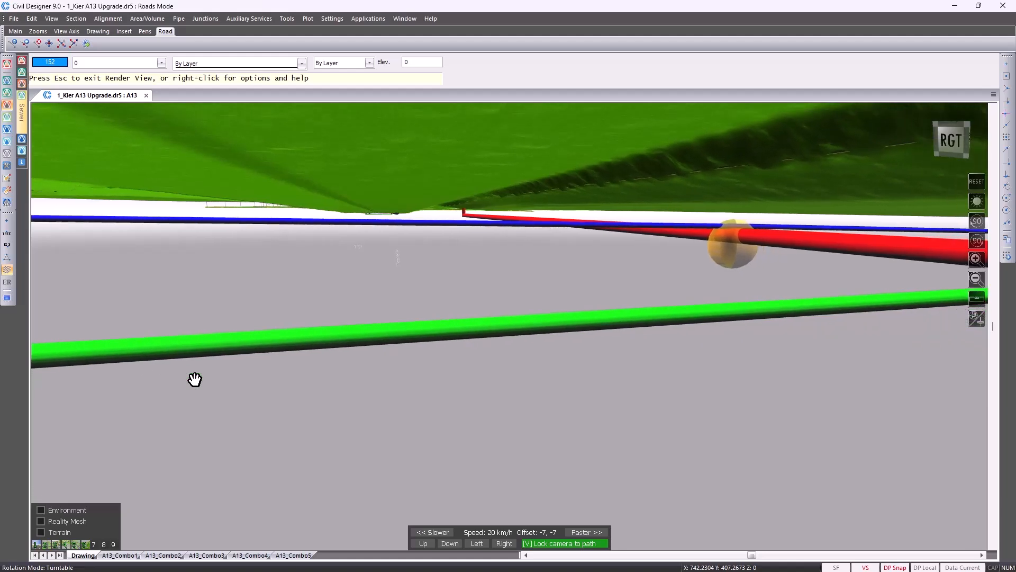
Raise the camera from underground to a vertical offset of 13 above the carriageway
key("Up")
key("Up")
key("Up")
key("Up")
key("Up")
key("Up")
key("Up")
key("Up")
key("Up")
key("Up")
key("Up")
key("Up")
key("Up")
key("Up")
key("Up")
key("Up")
key("Up")
key("Up")
key("Up")
key("Up")
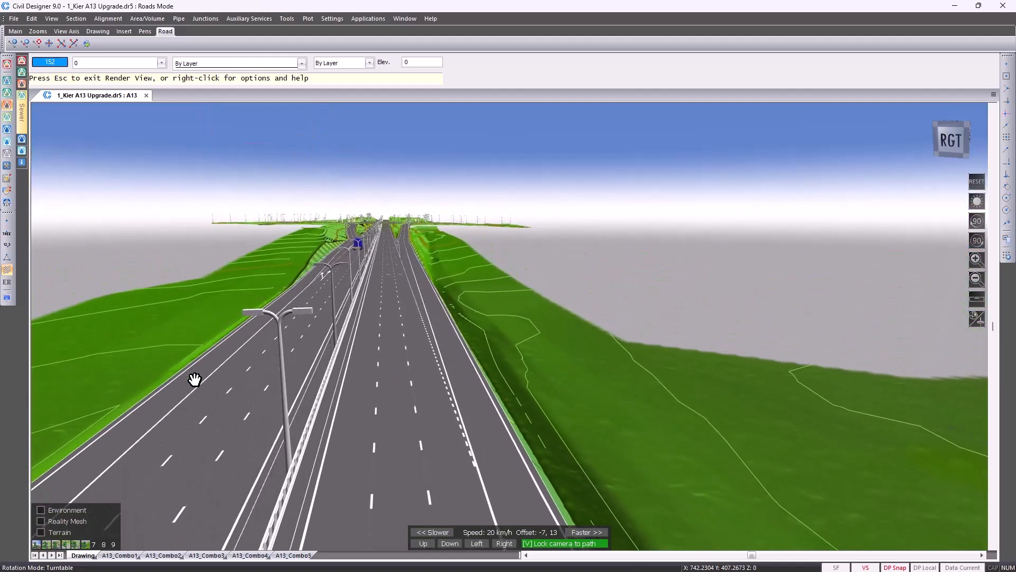
Turn the camera round to view the colour-hatched road section and speed up the fly-along to 70 km/h
left_click_drag(207, 383, 594, 395)
scroll(594, 395, "up", 1)
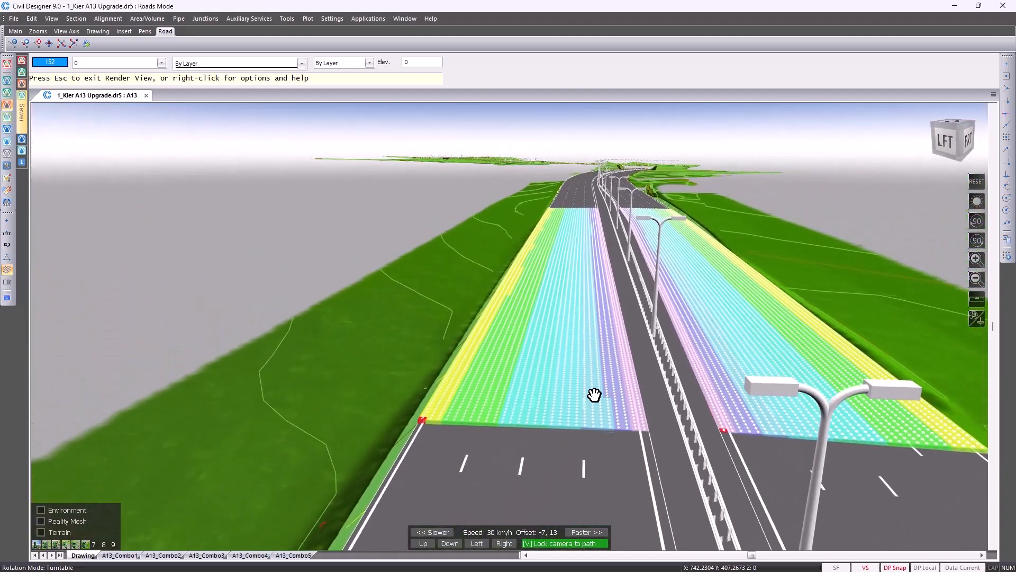
scroll(594, 394, "up", 2)
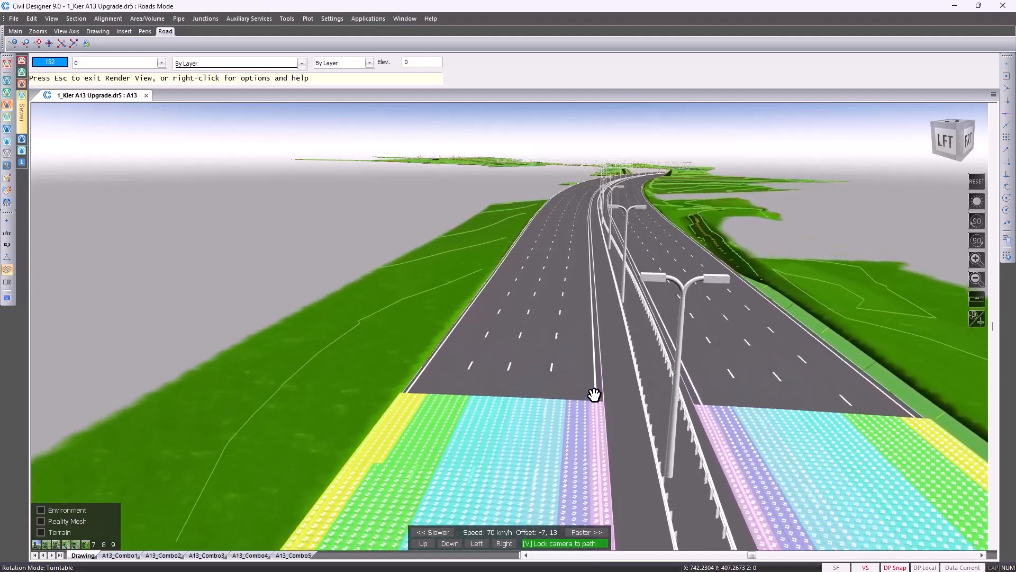
Lock the camera back to the path and continue at 170 km/h with an offset of -5, 15
key("v")
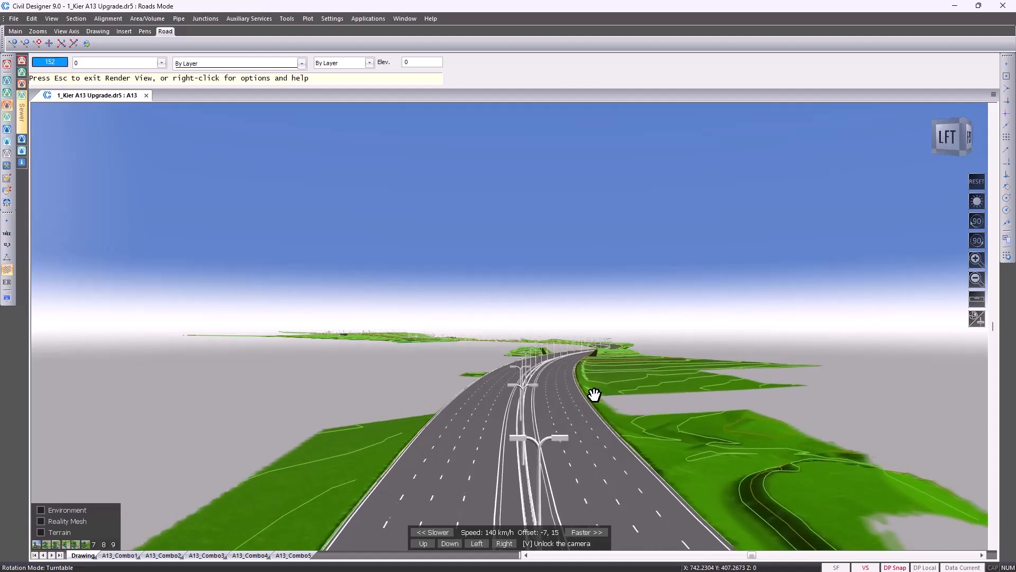
key("Right")
key("plus")
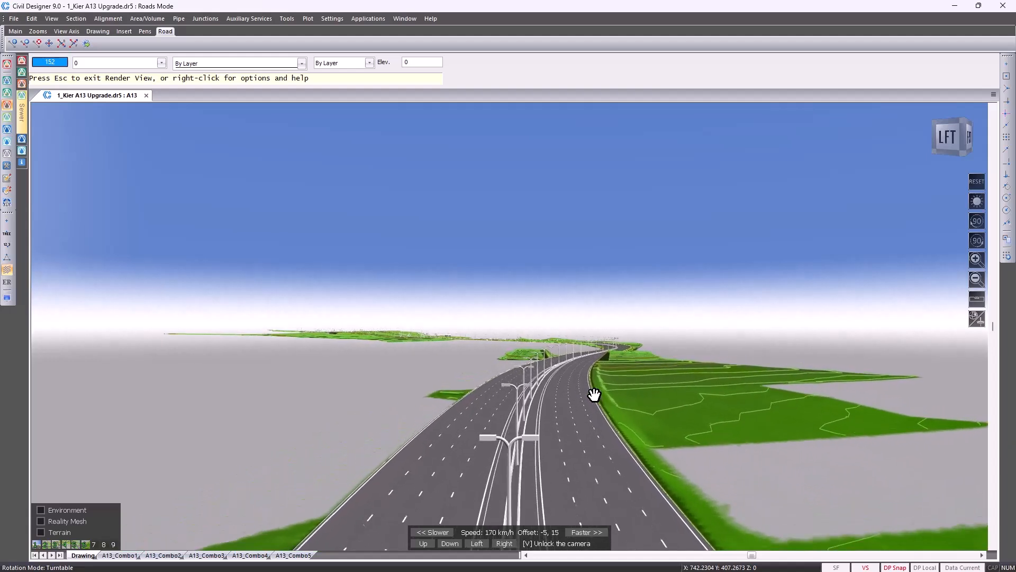
Show the environment settings and apply the Dawn preset to the rendered scene
left_click(41, 511)
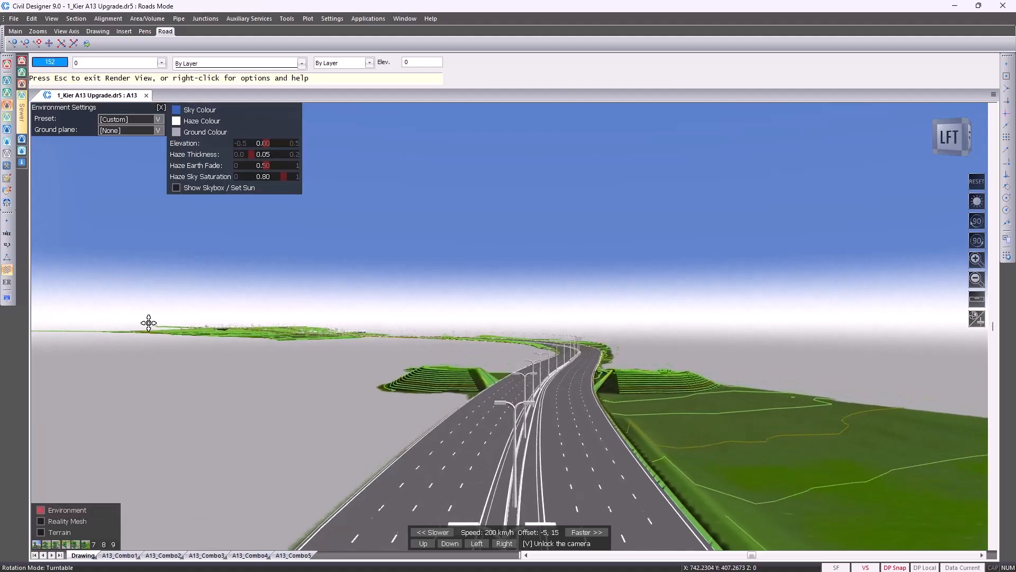
left_click(153, 121)
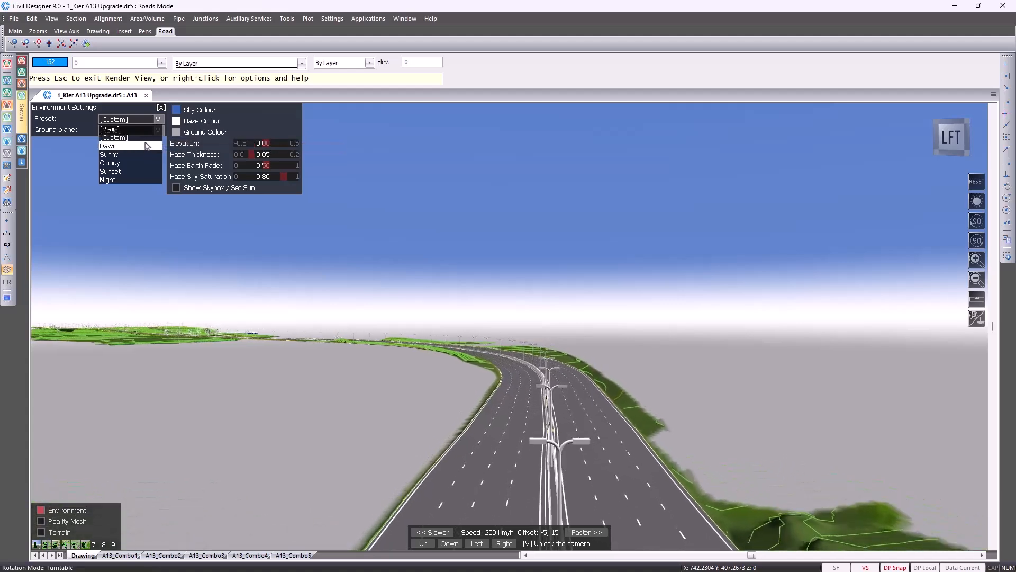
left_click(147, 146)
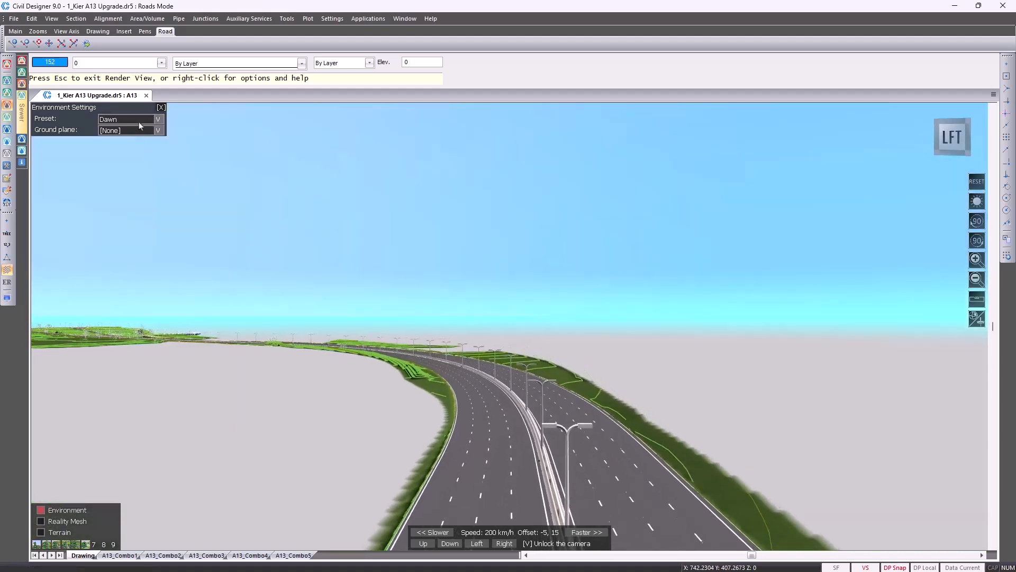
Try the Sunny, Cloudy and Sunset environment presets one after another
left_click(139, 123)
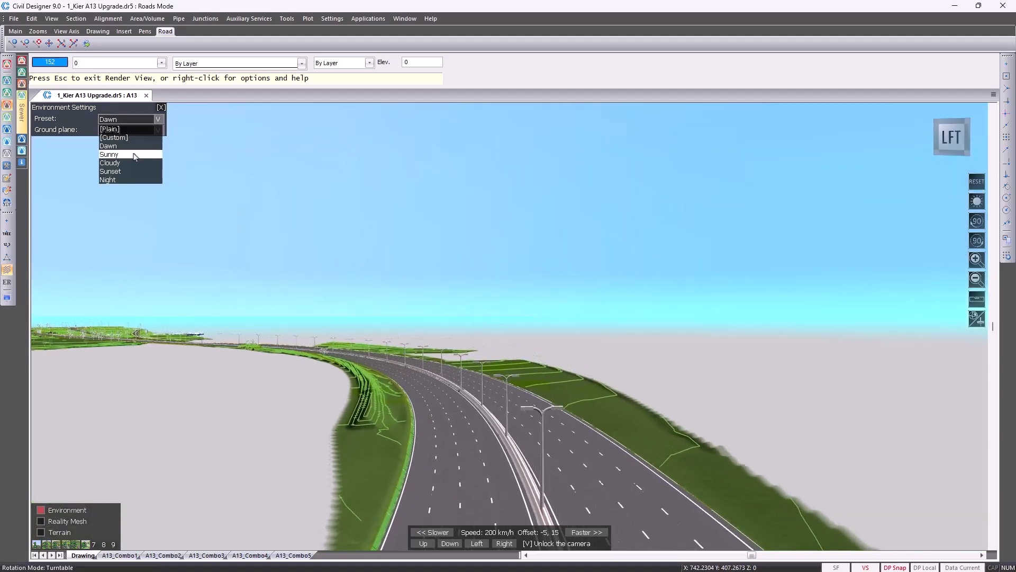
left_click(135, 156)
left_click(130, 119)
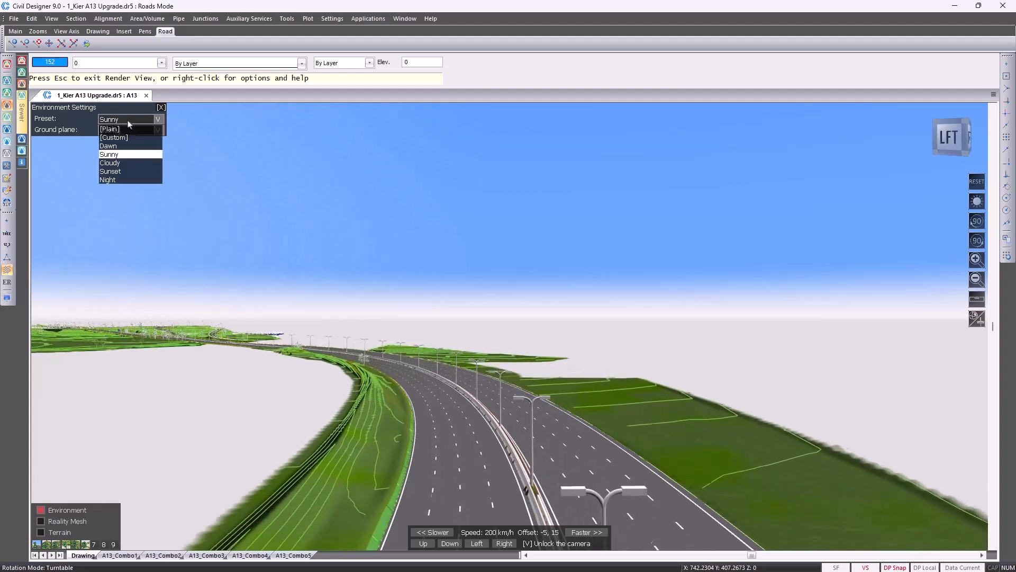
left_click(132, 163)
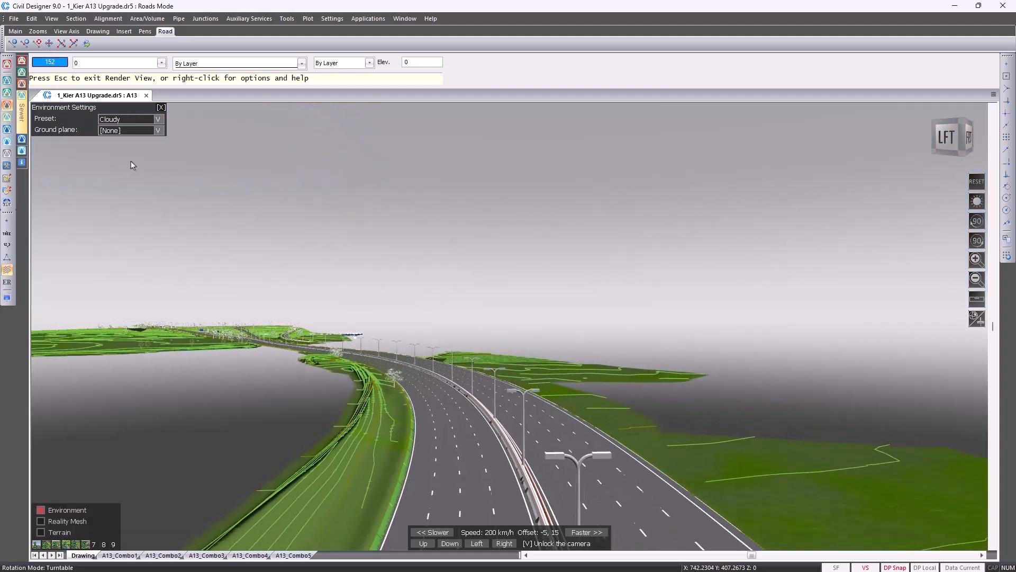
left_click(129, 119)
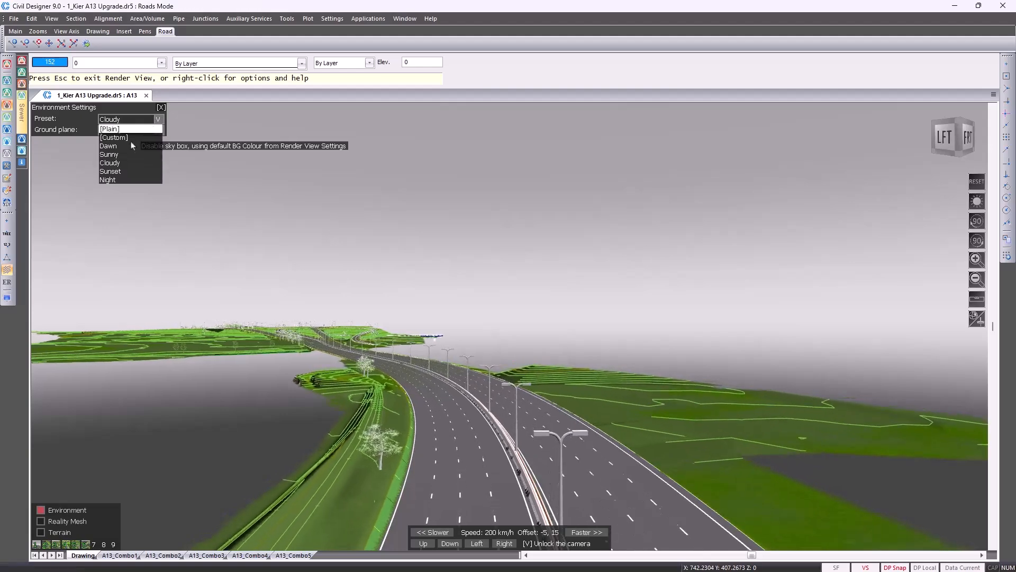
left_click(127, 179)
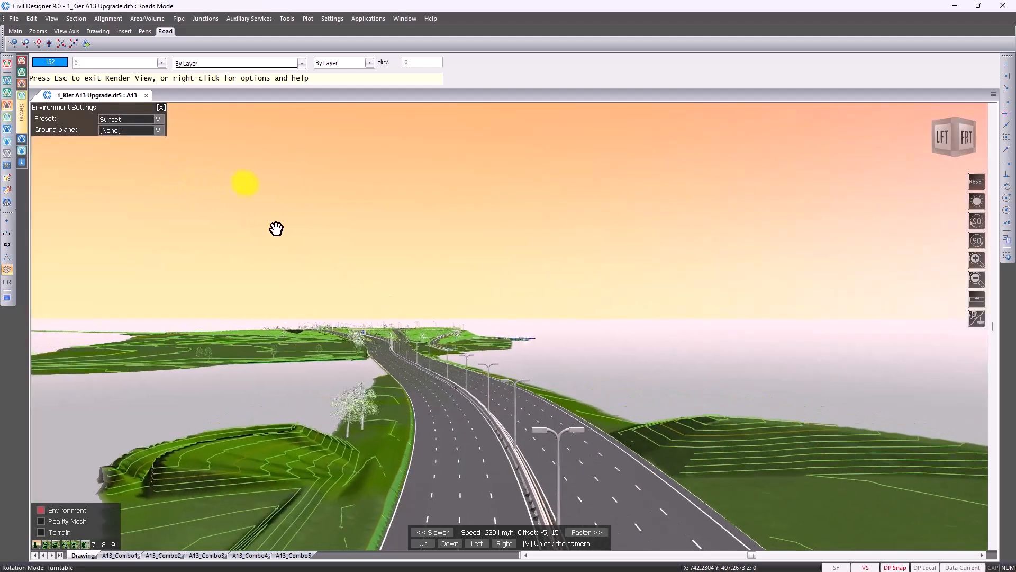
Set the environment preset to Night
left_click(146, 121)
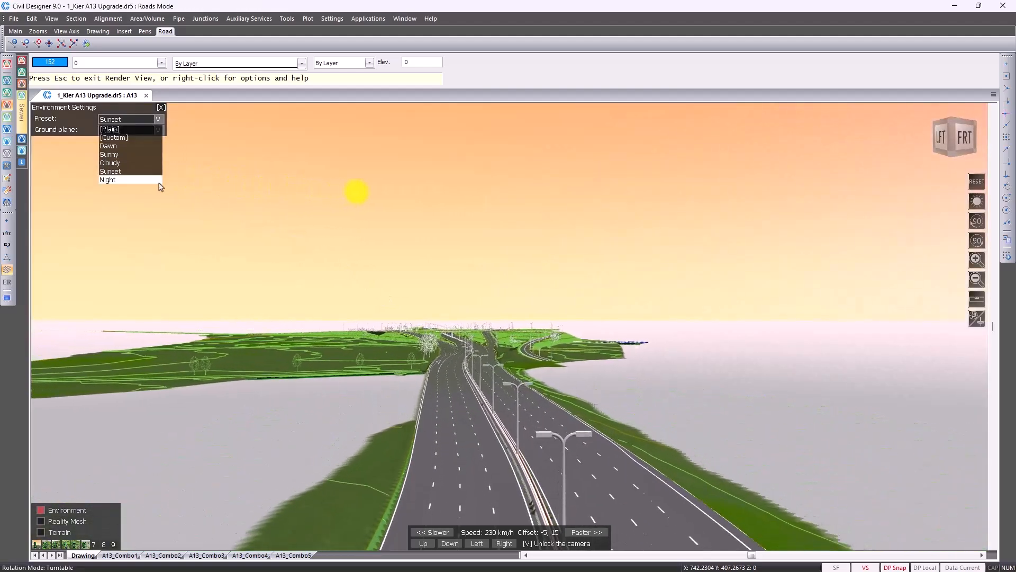
left_click(113, 180)
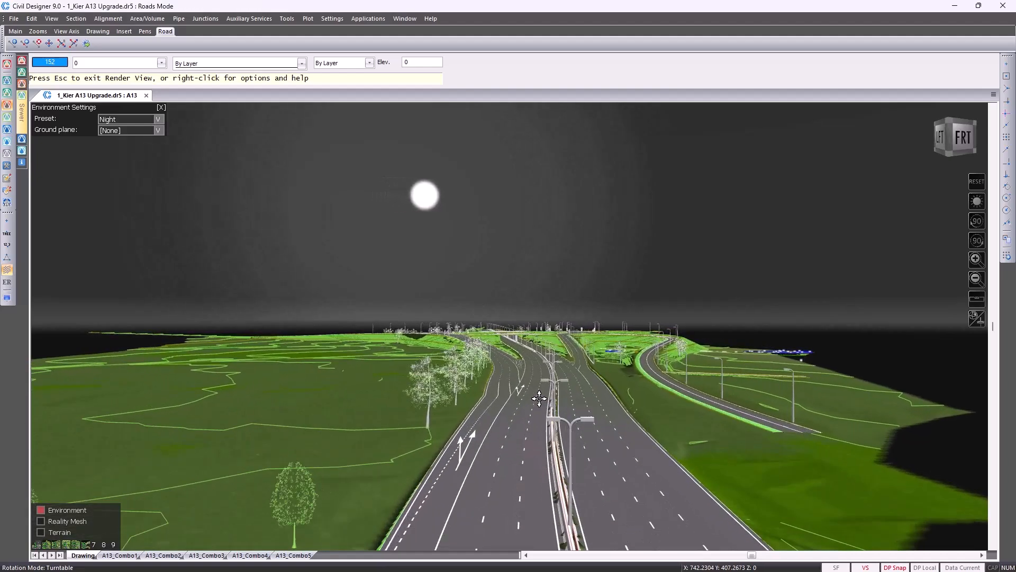
Start a fly-along of the slip road that curves away from the main carriageway
right_click(666, 375)
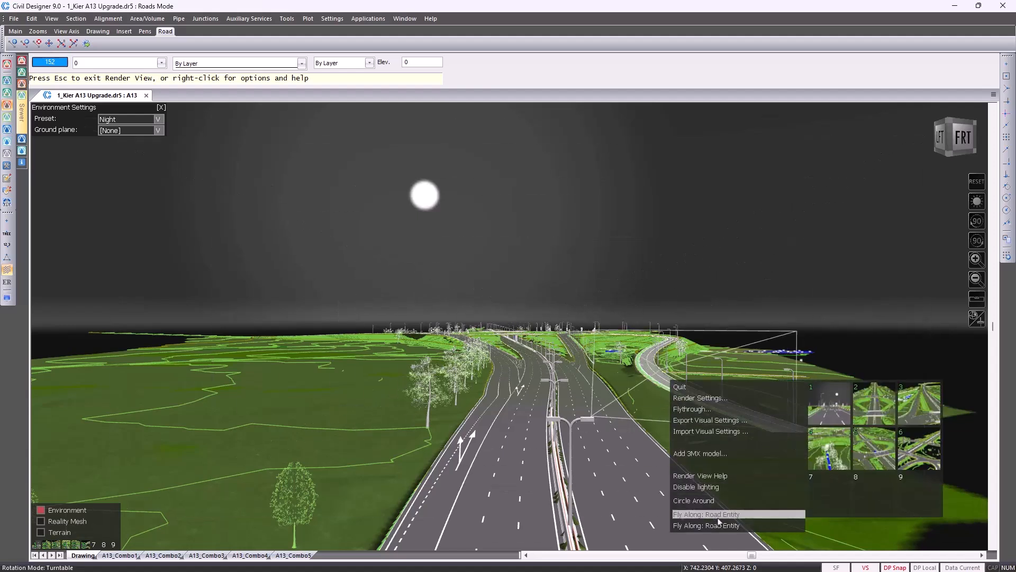
left_click(594, 443)
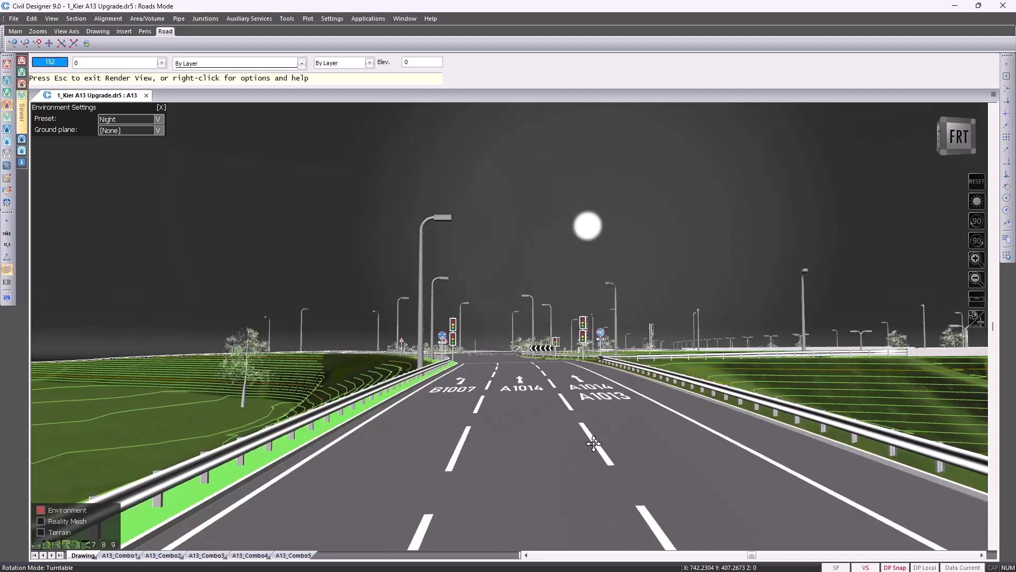
Step through saved camera views 2 to 6 to inspect the interchanges, ponds and watercourse
key("2")
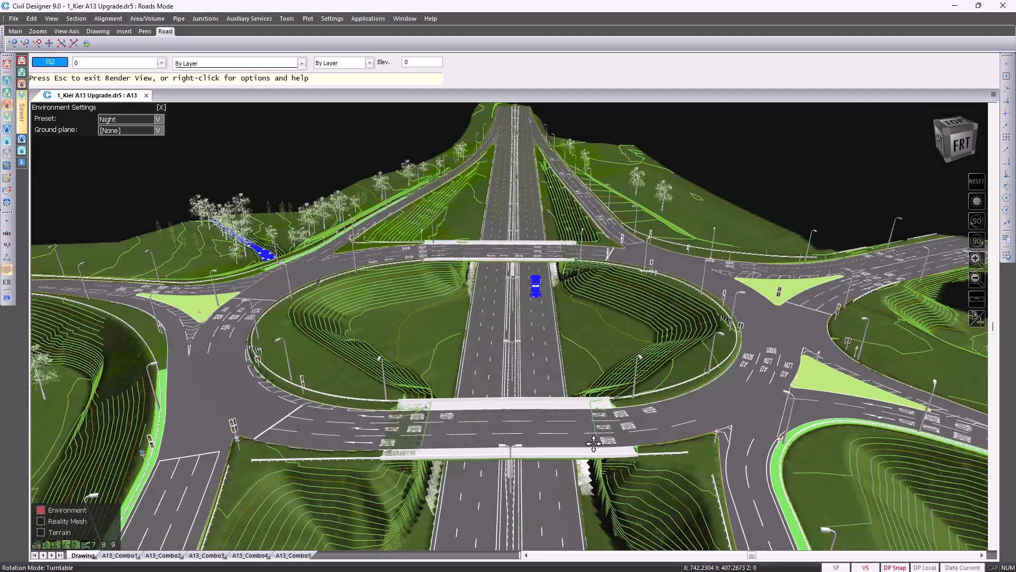
key("3")
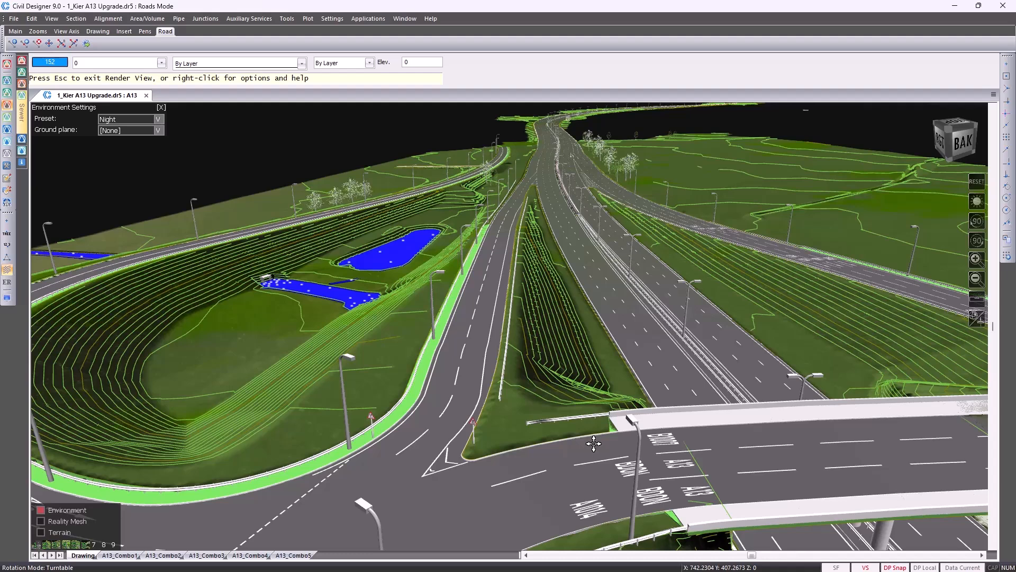
key("4")
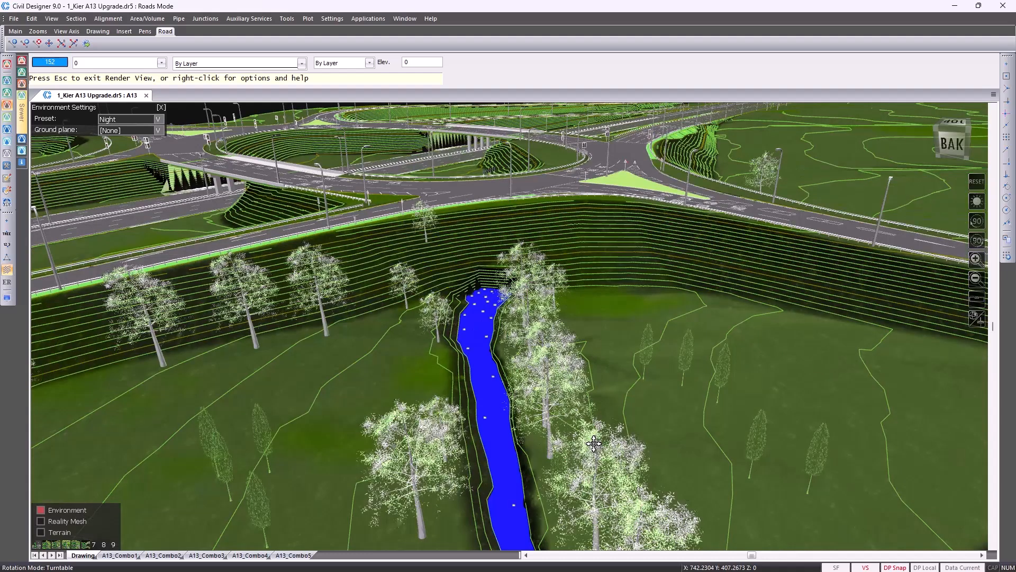
key("5")
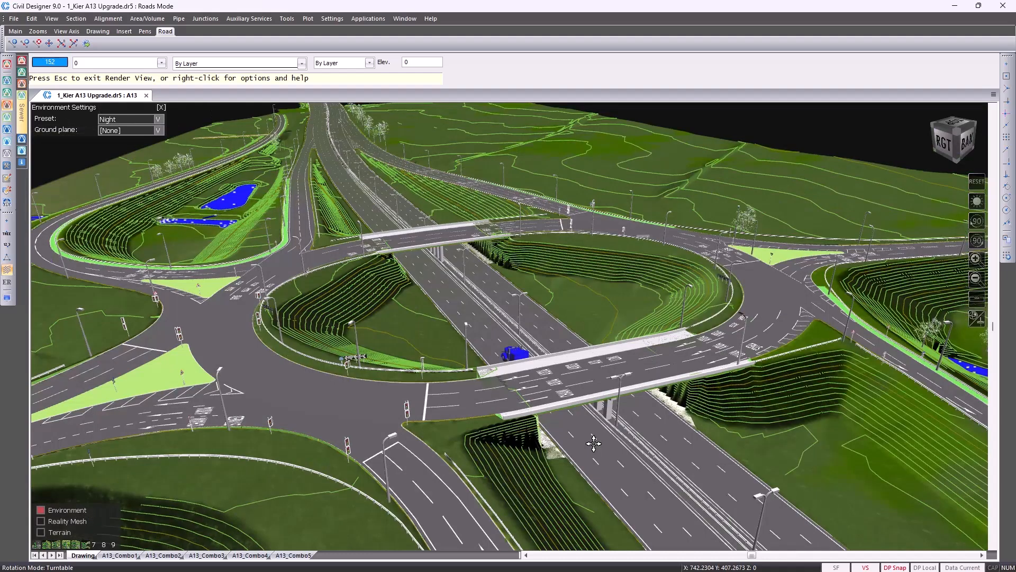
key("6")
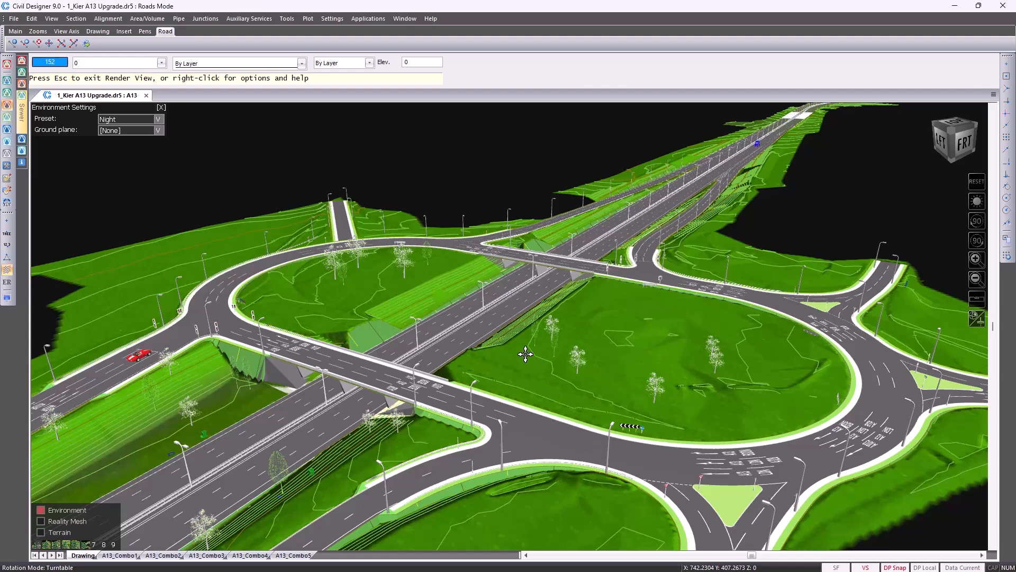
Circle the camera around the roundabout interchange at night, and exit Render View
scroll(490, 324, "down", 2)
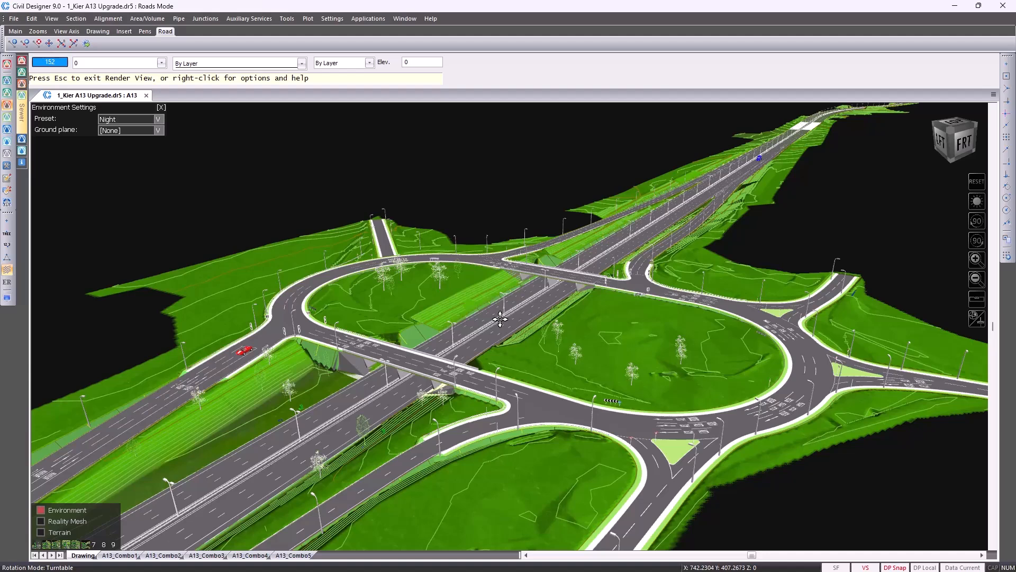
right_click(501, 319)
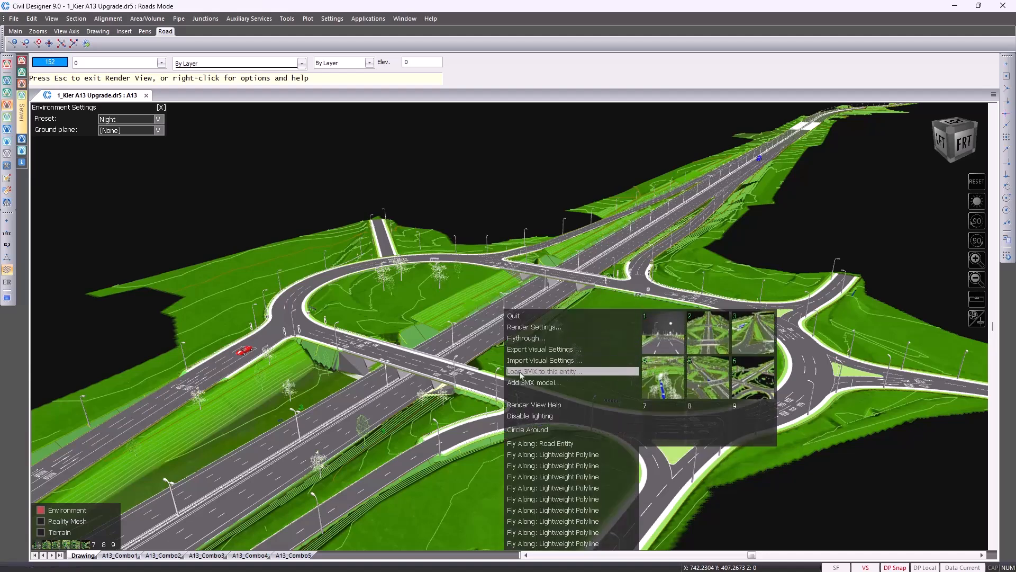
left_click(530, 430)
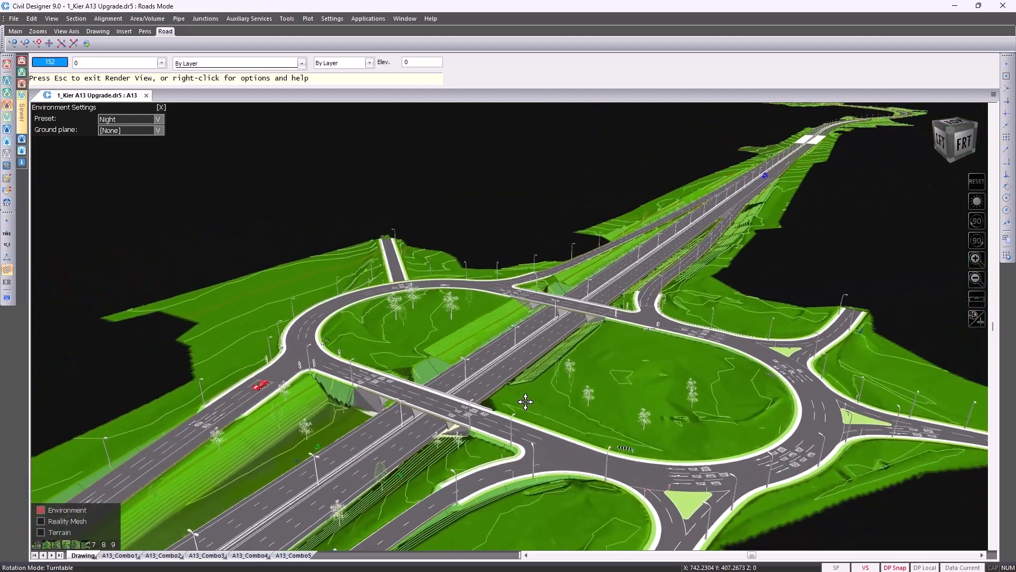
key("Escape")
key("Return")
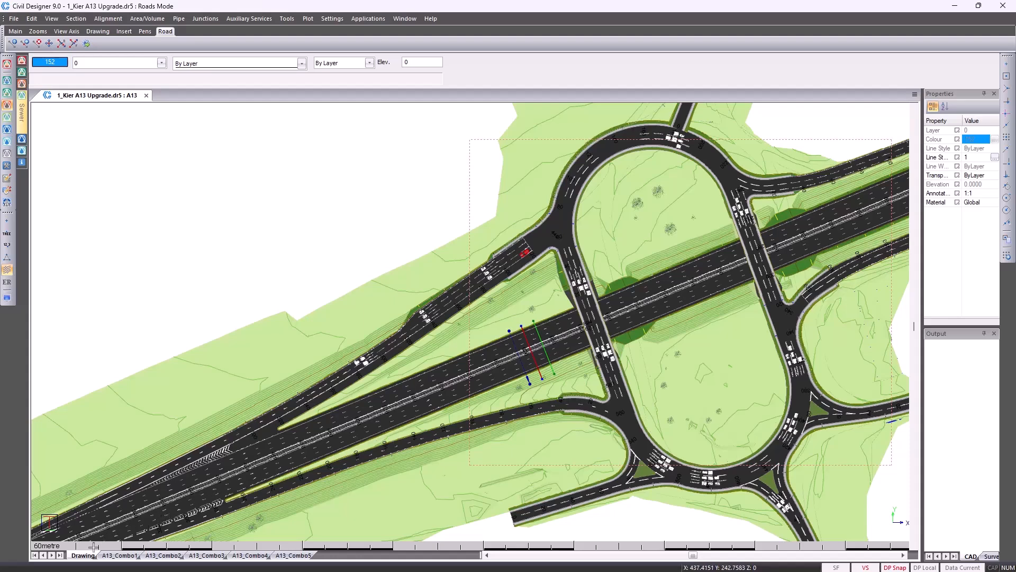
Open the A13_Combo1 layout and review its options for publishing as a new drawing, including the BS1192 BIM naming setup
left_click(122, 556)
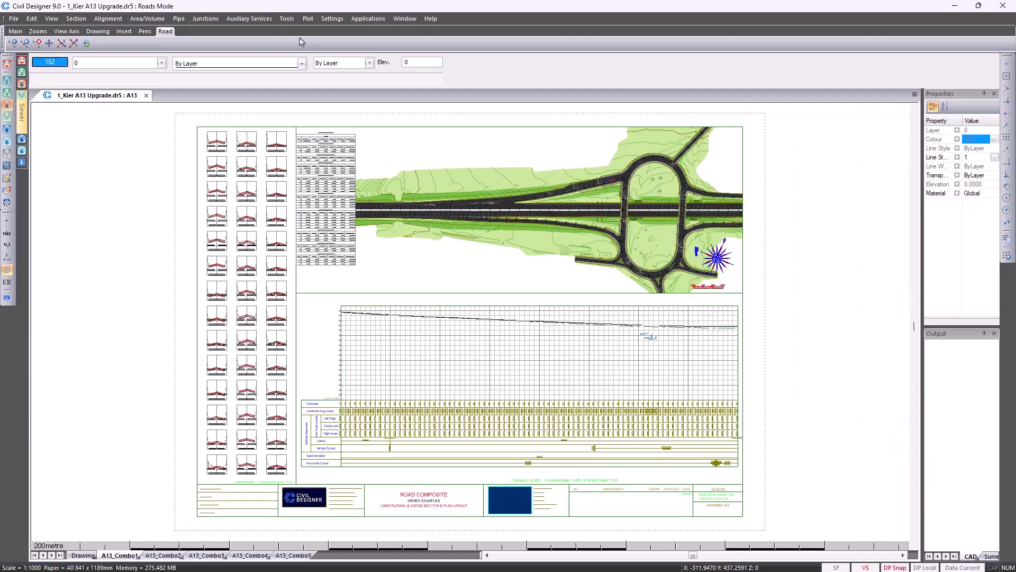
left_click(308, 20)
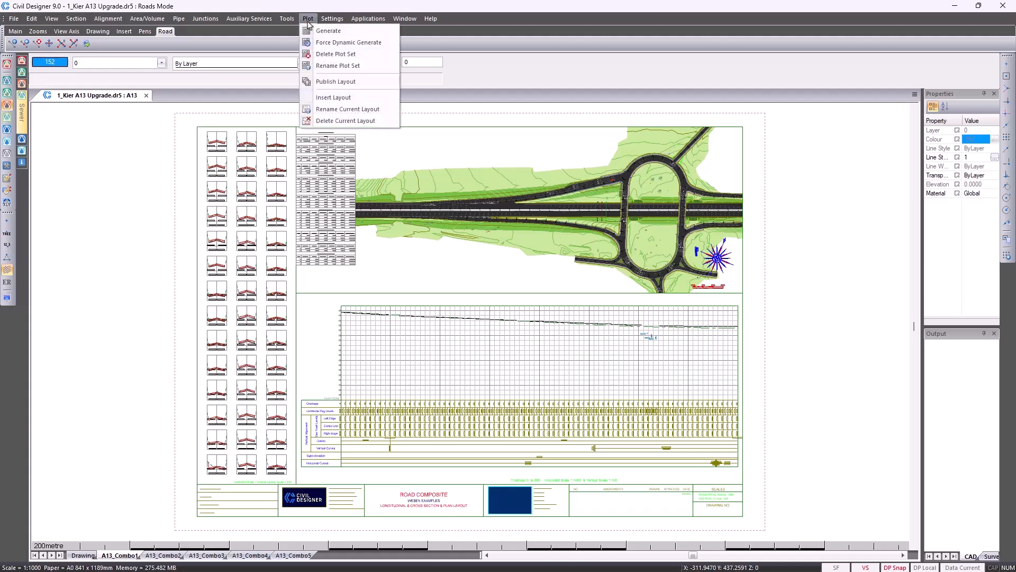
left_click(320, 83)
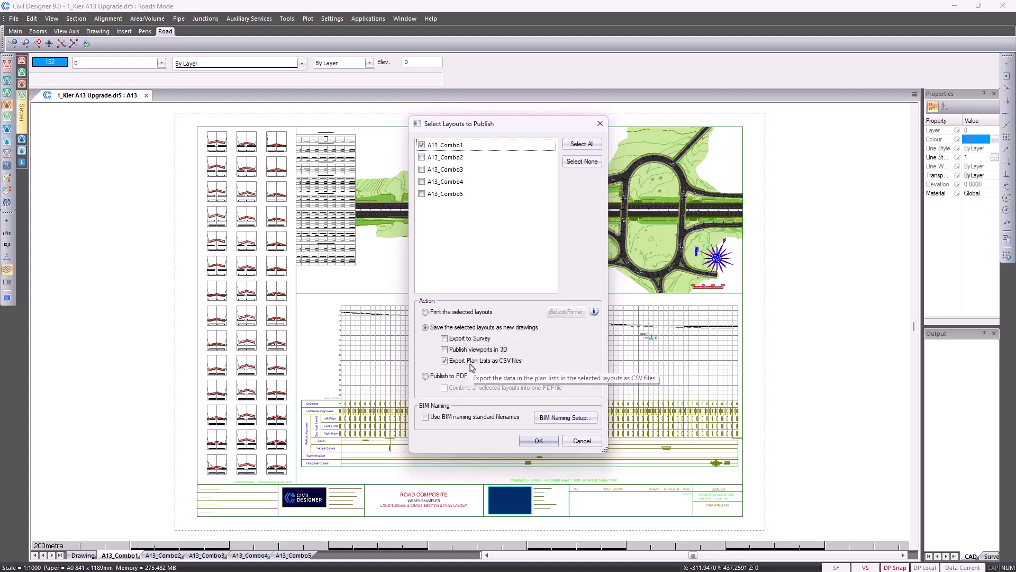
left_click(426, 328)
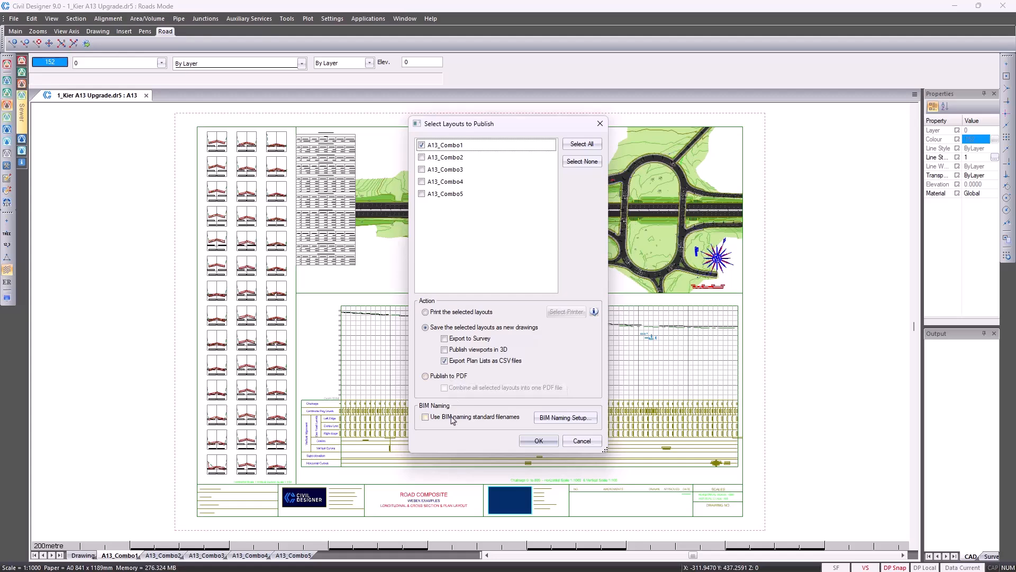
left_click(554, 418)
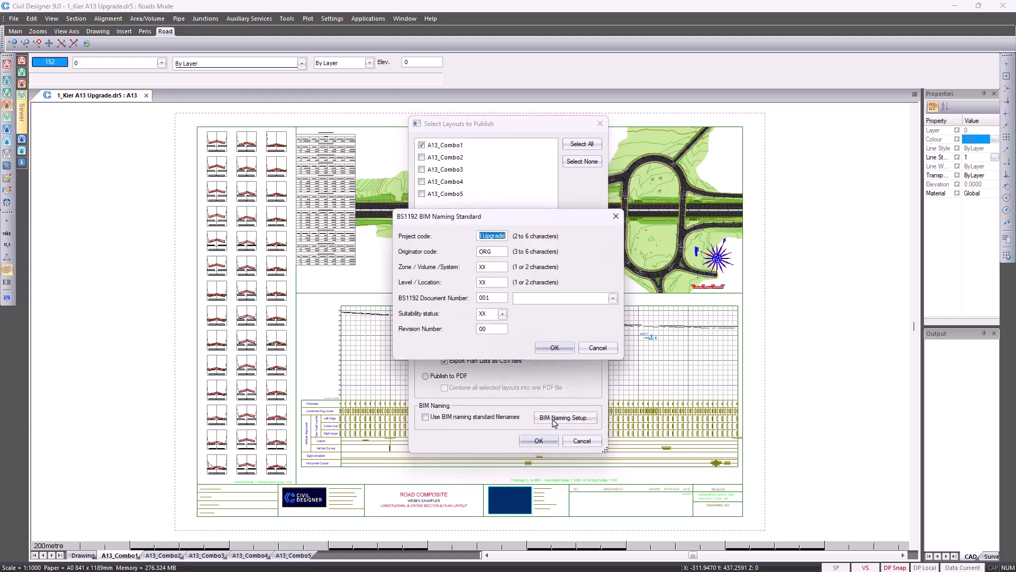
left_click(591, 350)
Inspect the output file formats offered for publishing the A13_Combo1 layout, and cancel the publishing
left_click(533, 442)
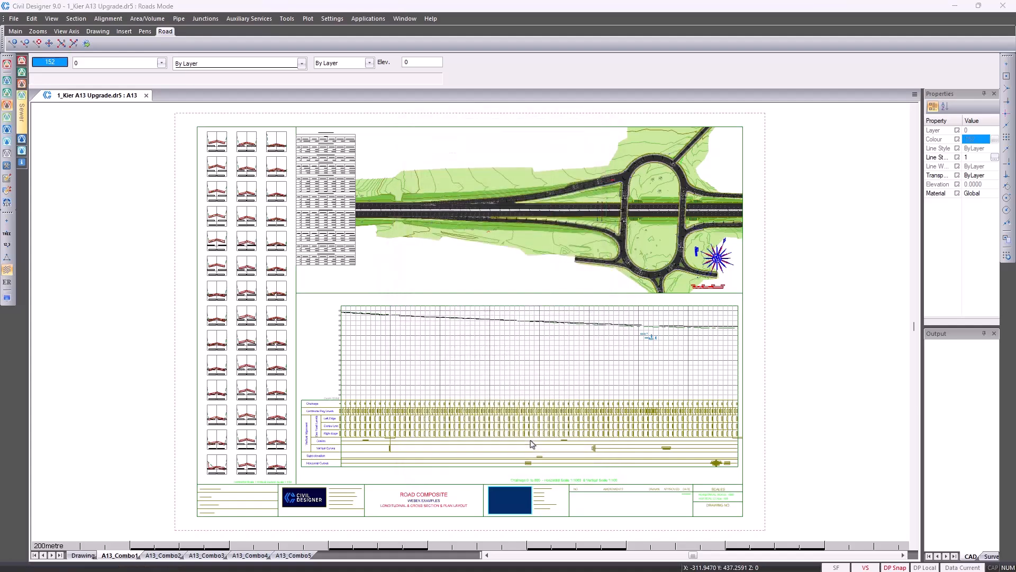
left_click(530, 419)
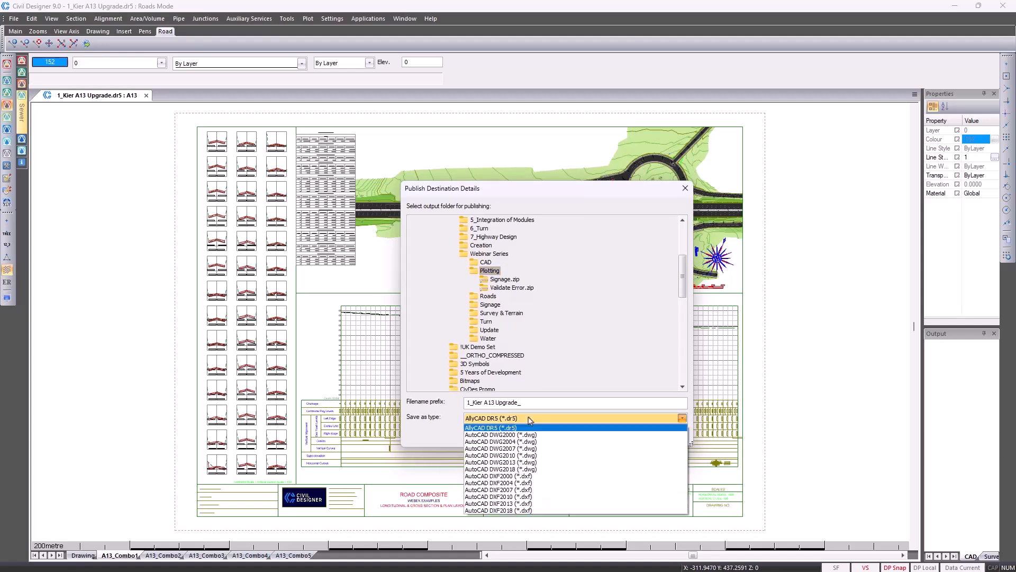
left_click(532, 420)
left_click(615, 434)
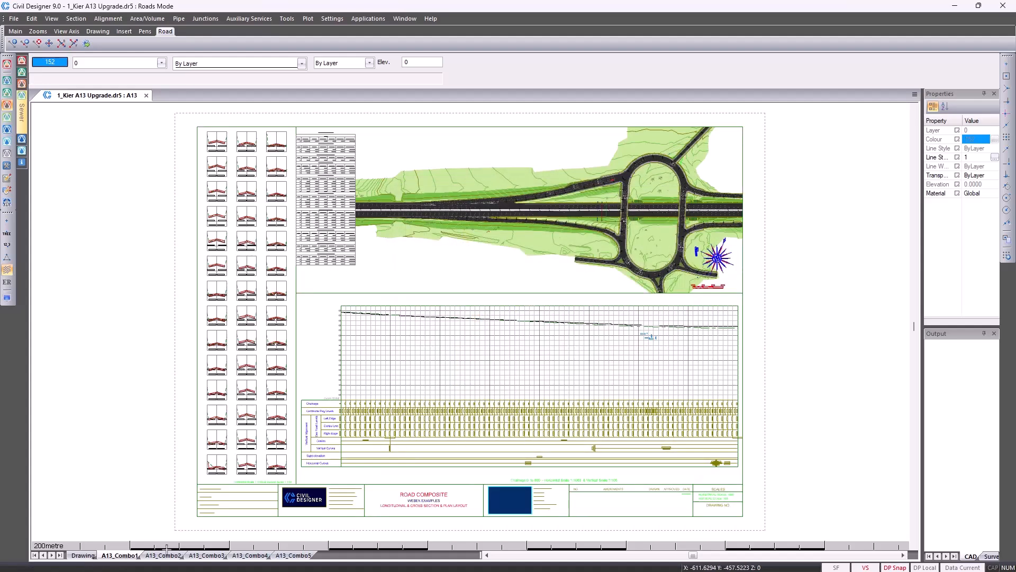
Return to the model drawing in CAD mode and review the file types for saving it, without saving a copy
left_click(82, 555)
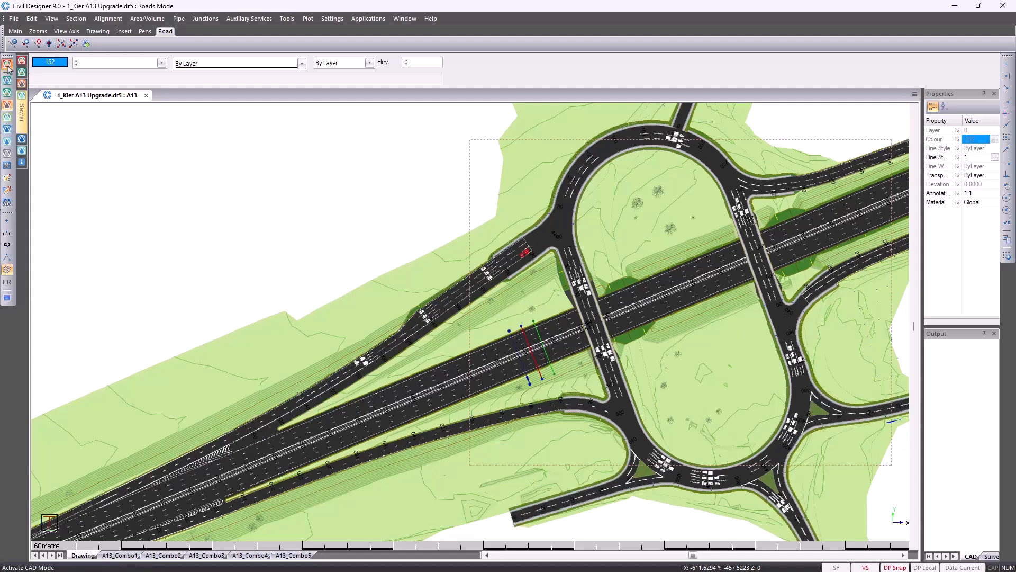
left_click(14, 18)
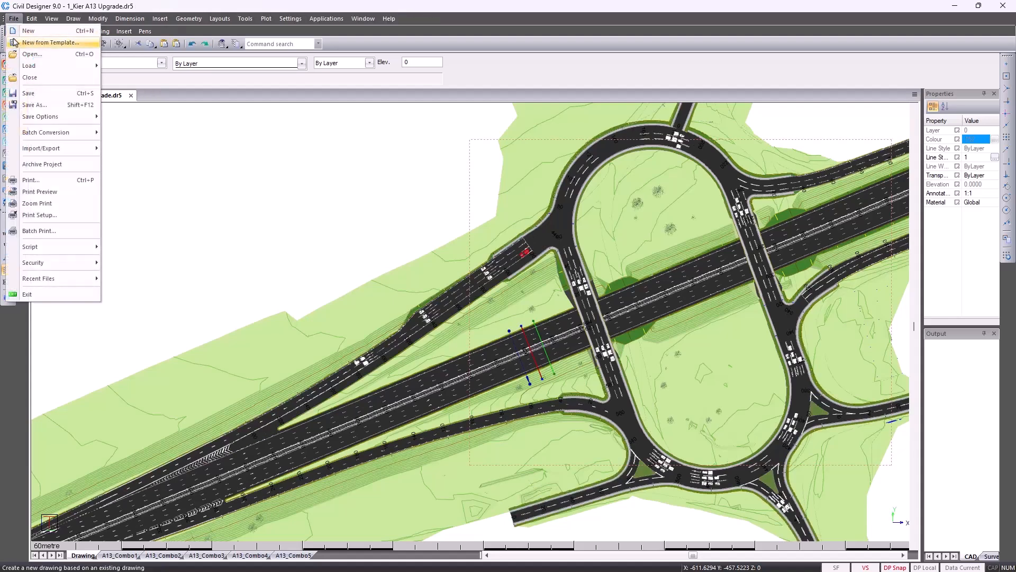
left_click(43, 108)
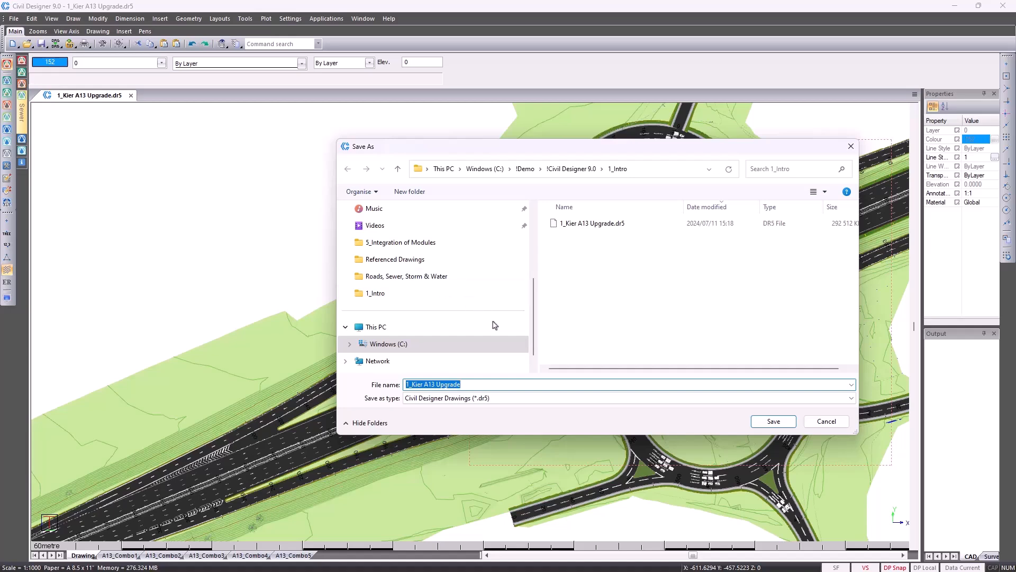
left_click(528, 400)
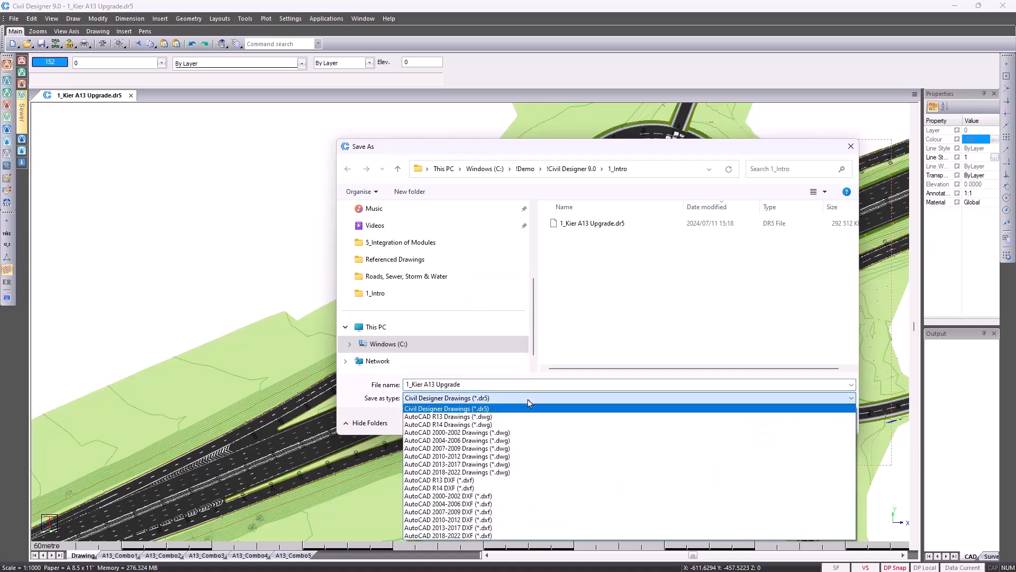
left_click(528, 400)
left_click(825, 421)
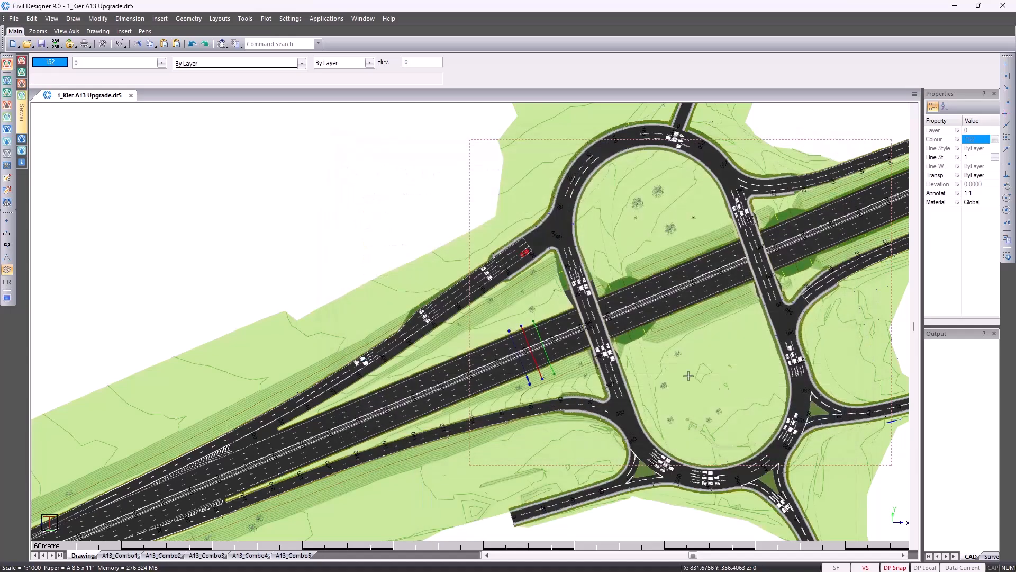
Start an export to IFC and unselect all roads in the list of items to export
left_click(13, 19)
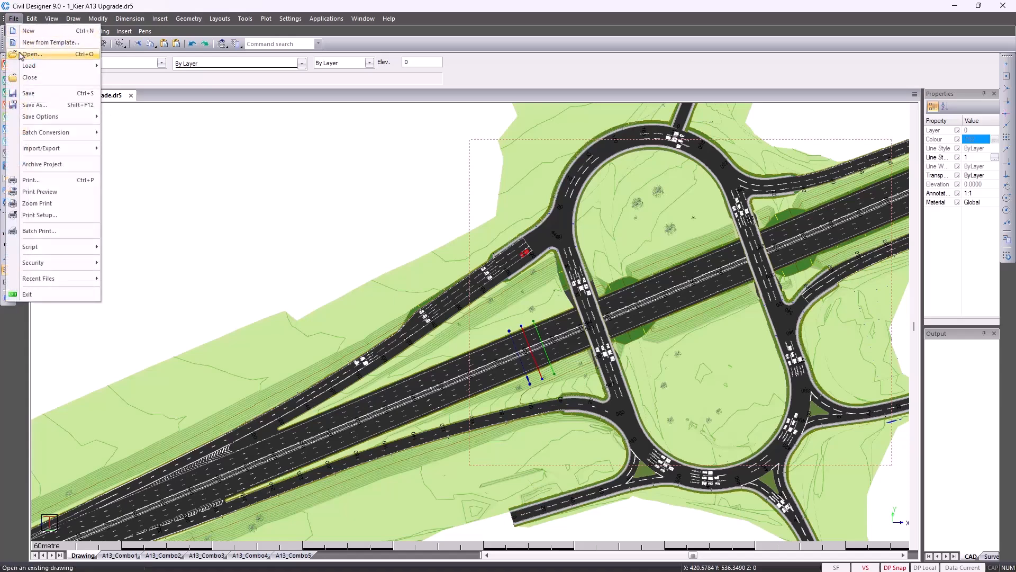
mouse_move(59, 151)
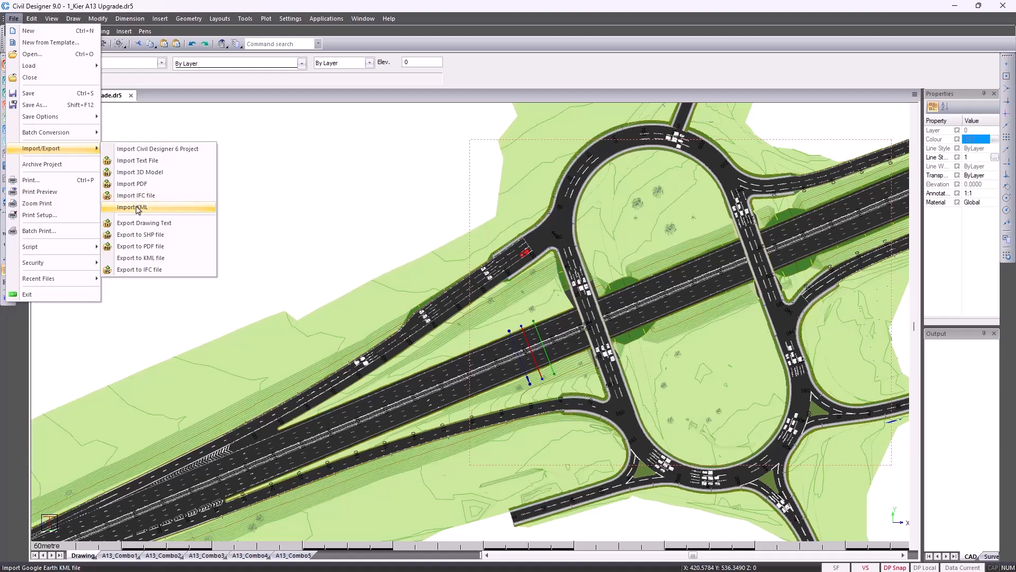
left_click(170, 271)
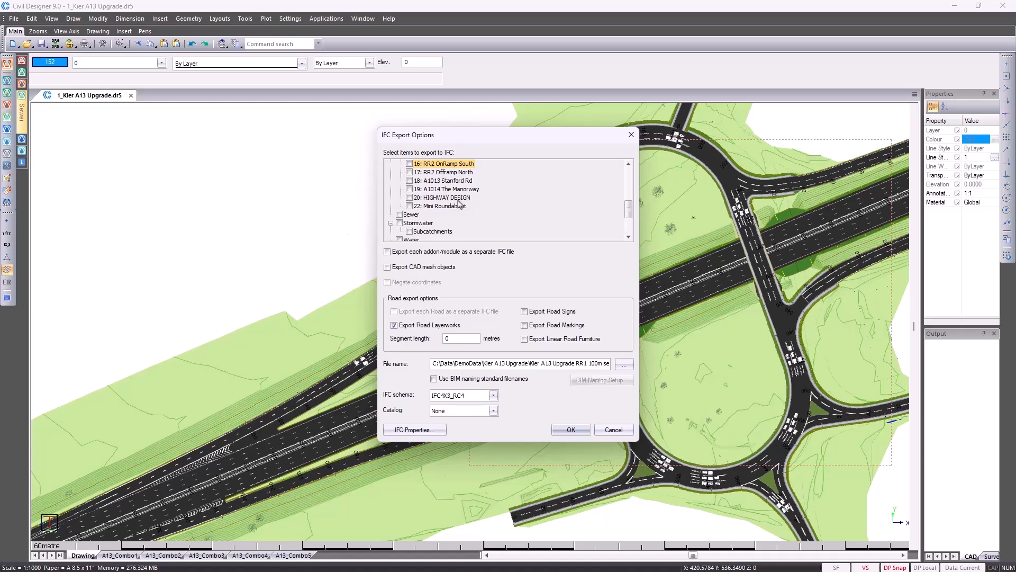
scroll(457, 167, "up", 1)
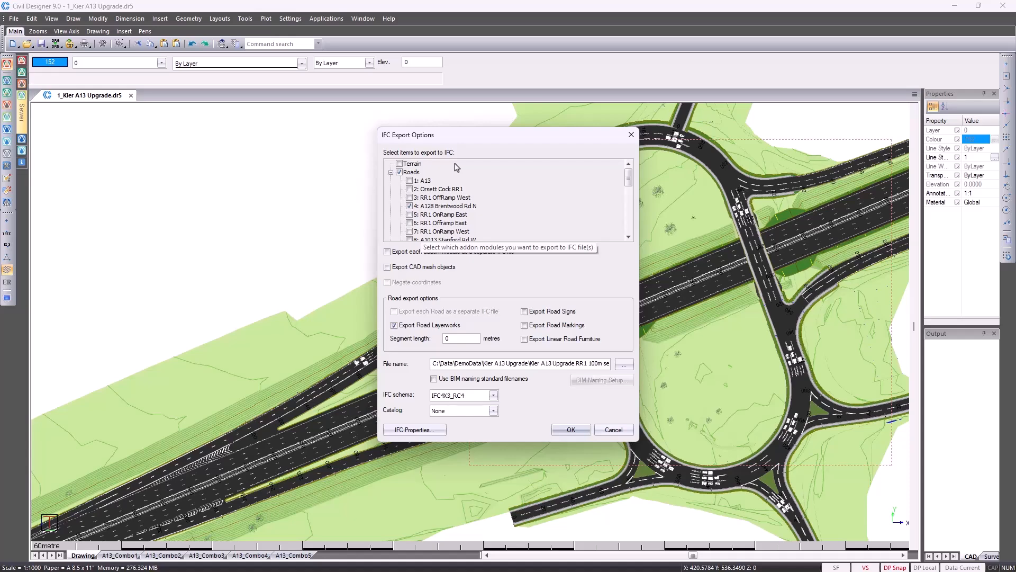
right_click(415, 174)
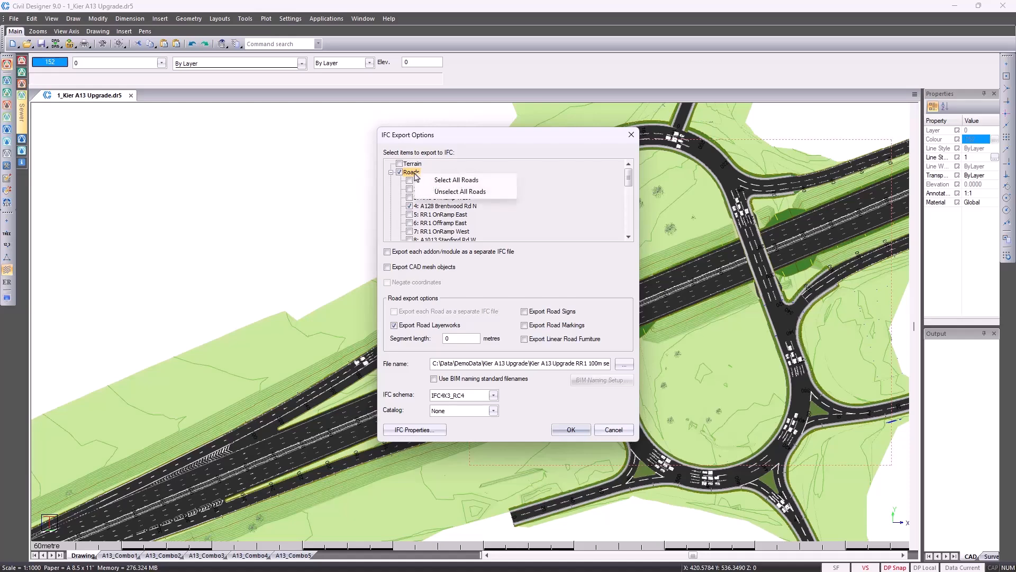
left_click(444, 191)
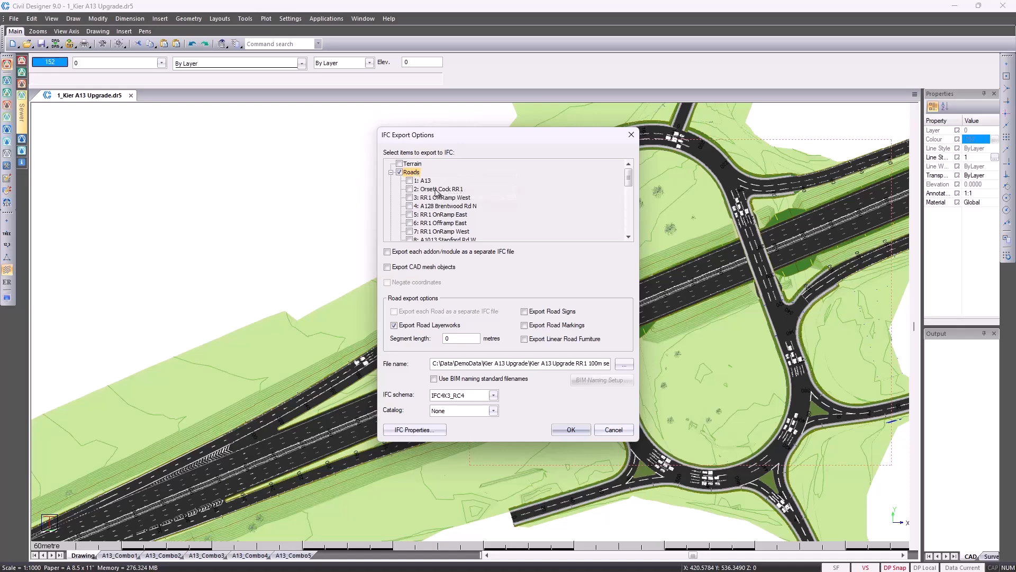
Include the Orsett Cock RR1 and RR1 OffRamp West roads in the IFC export and set the segment length to 1000 metres
left_click(410, 190)
left_click(410, 197)
scroll(413, 211, "down", 8)
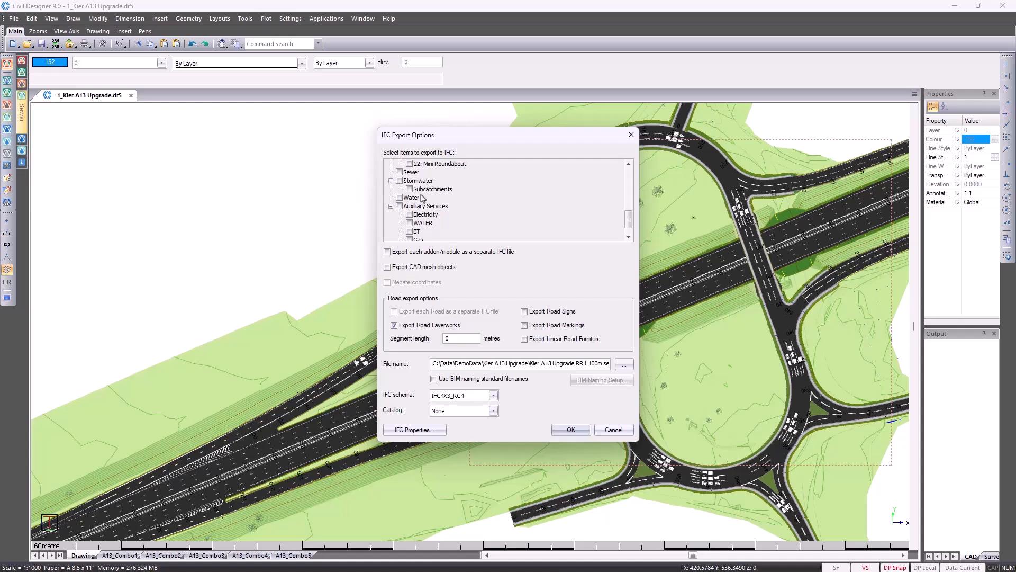
scroll(429, 206, "down", 1)
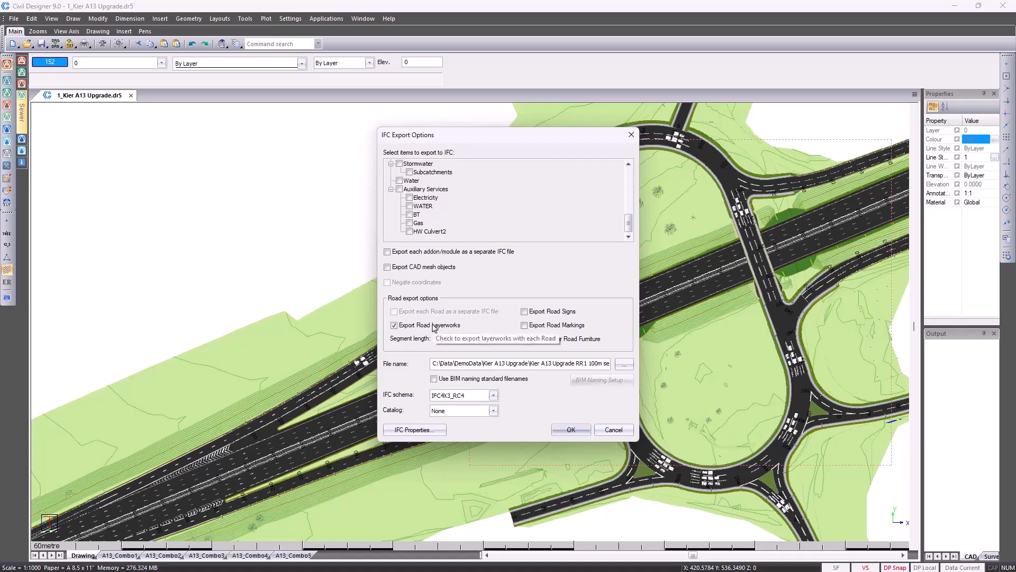
double_click(450, 339)
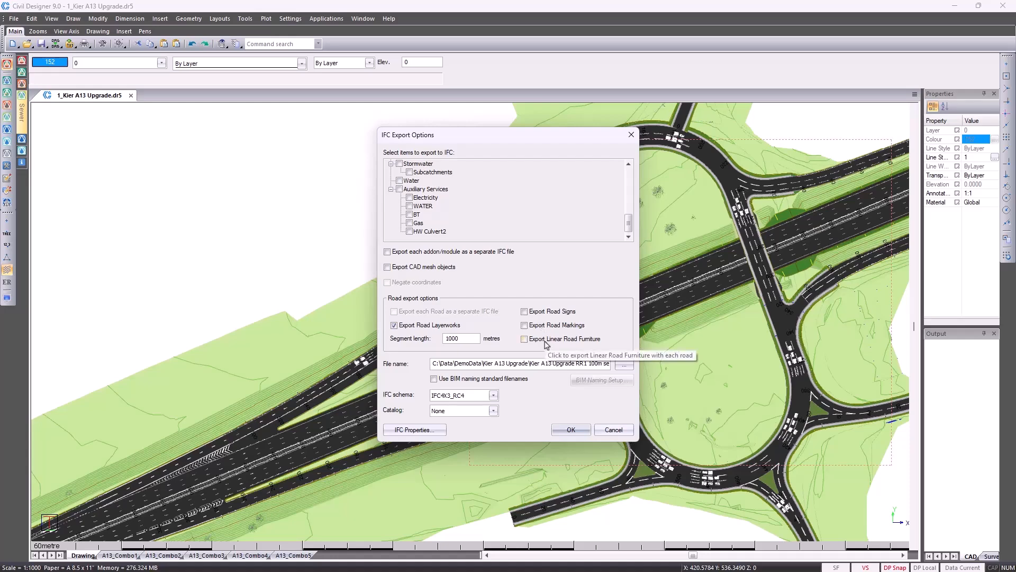
Try BIM naming standard filenames for the IFC export, look over the BS1192 naming setup, and turn the option off again
left_click(457, 379)
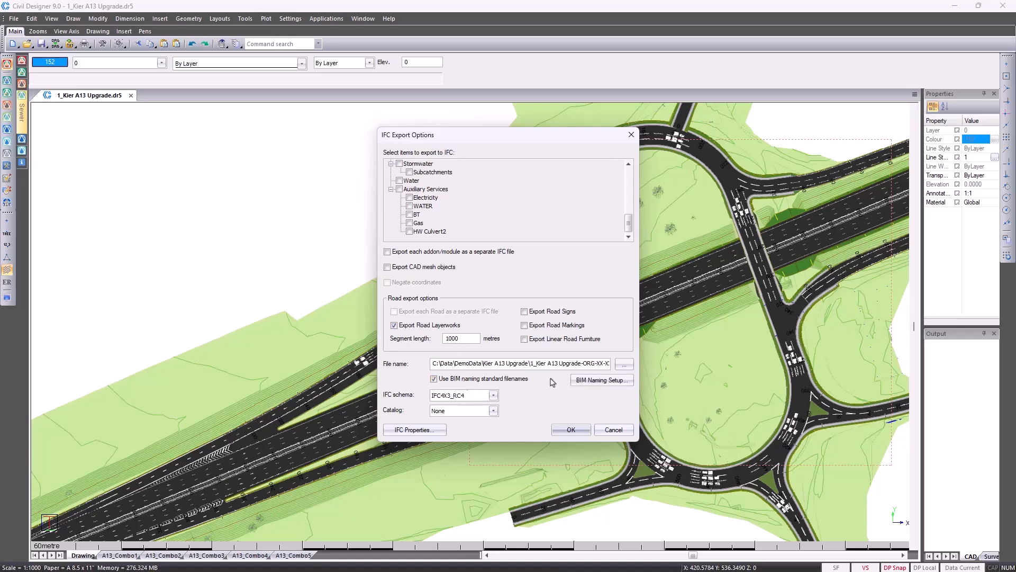
left_click(590, 380)
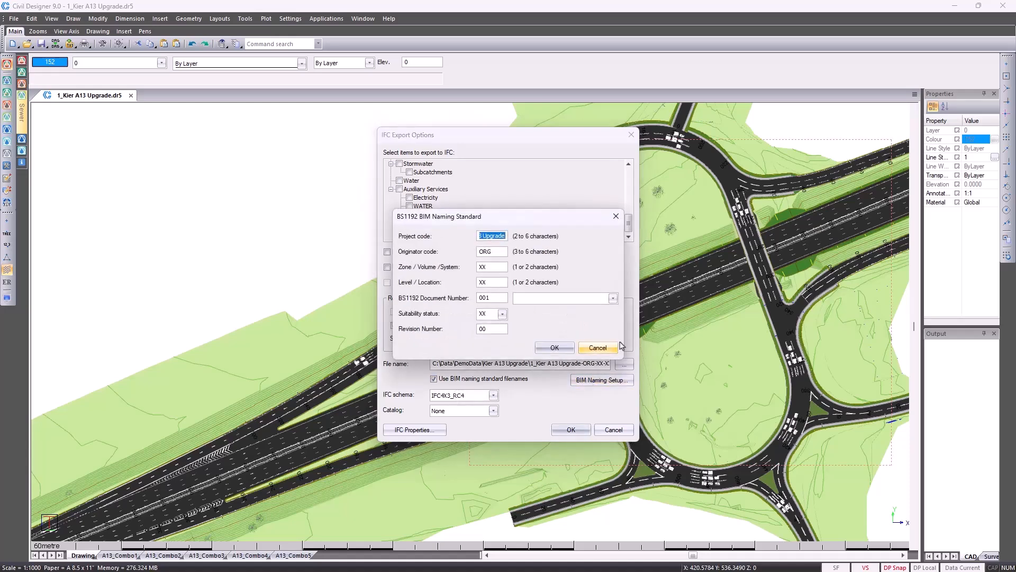
left_click(613, 298)
left_click(614, 298)
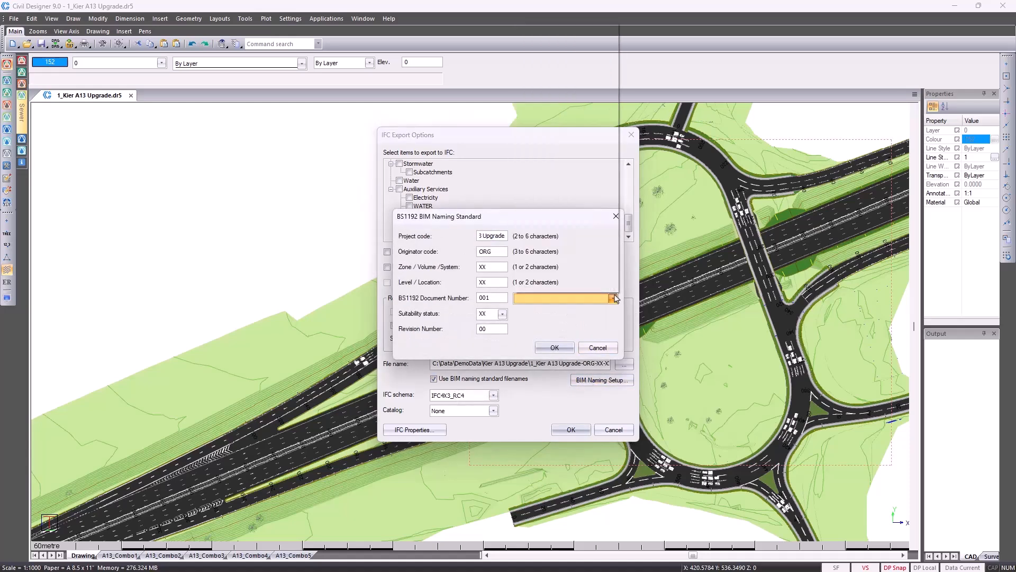
left_click(598, 348)
left_click(490, 379)
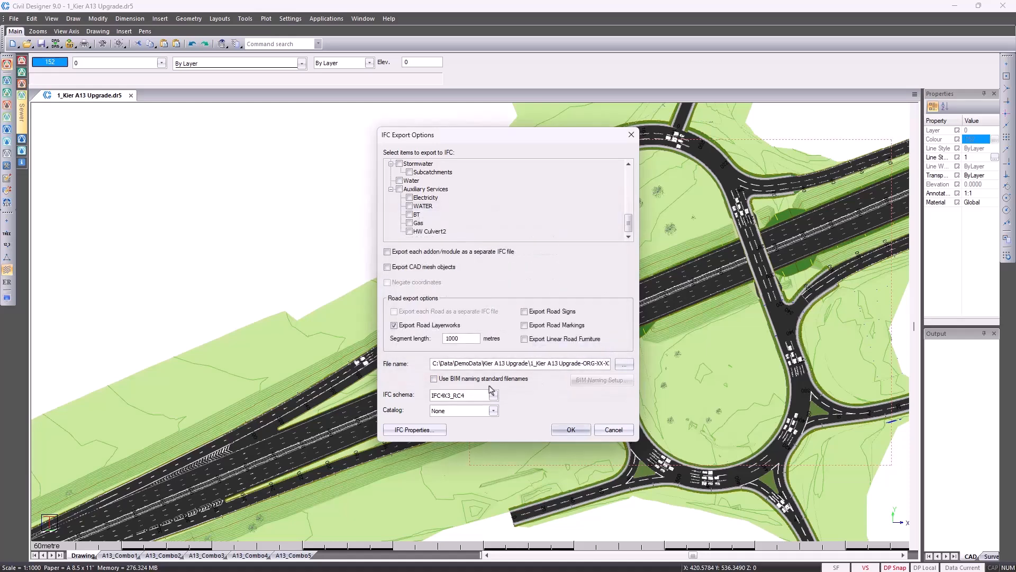
Keep the IFC schema at IFC4X3_RC4 and set the catalog to Uniclass 2015
left_click(493, 396)
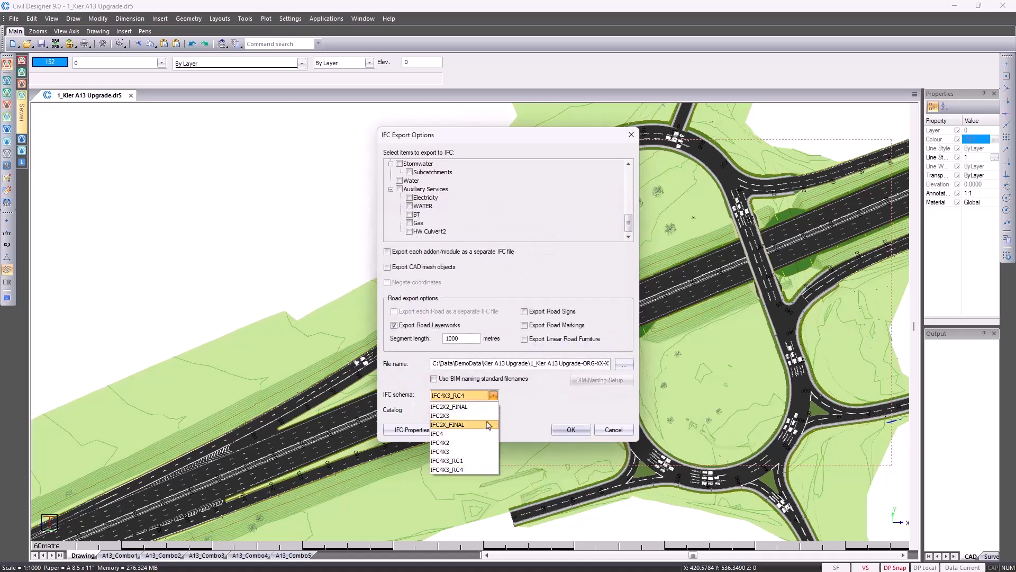
left_click(482, 470)
left_click(493, 412)
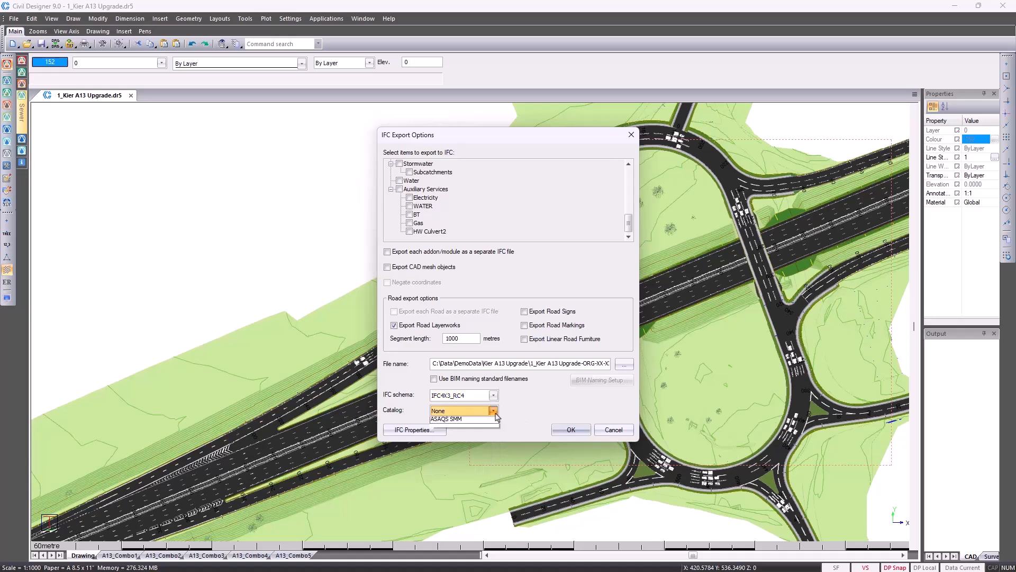
left_click(456, 432)
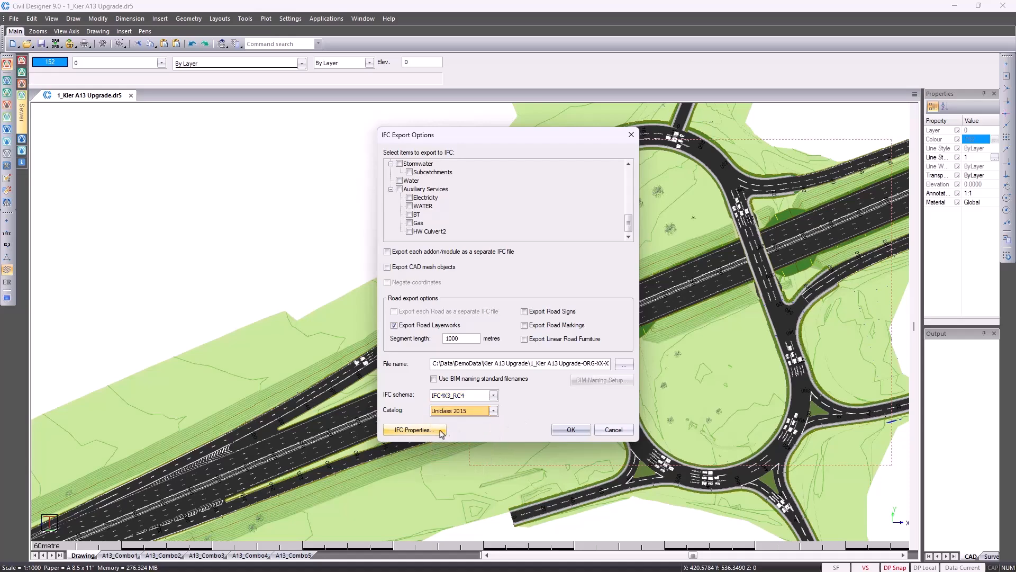
Try disabling the Road Name property and adding a new Road Mesh property in the IFC properties setup, and cancel the IFC export
left_click(442, 430)
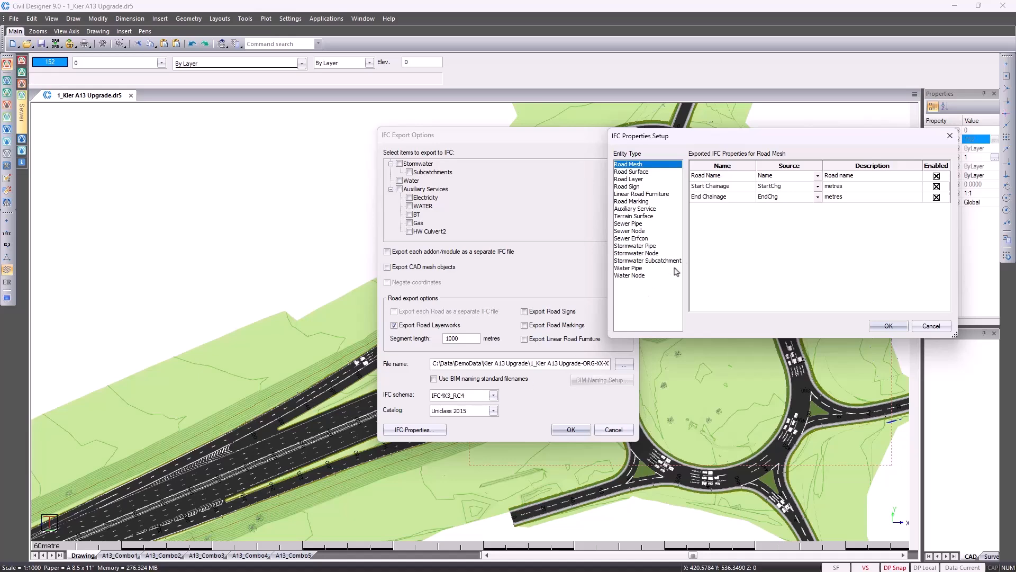
left_click_drag(728, 137, 457, 148)
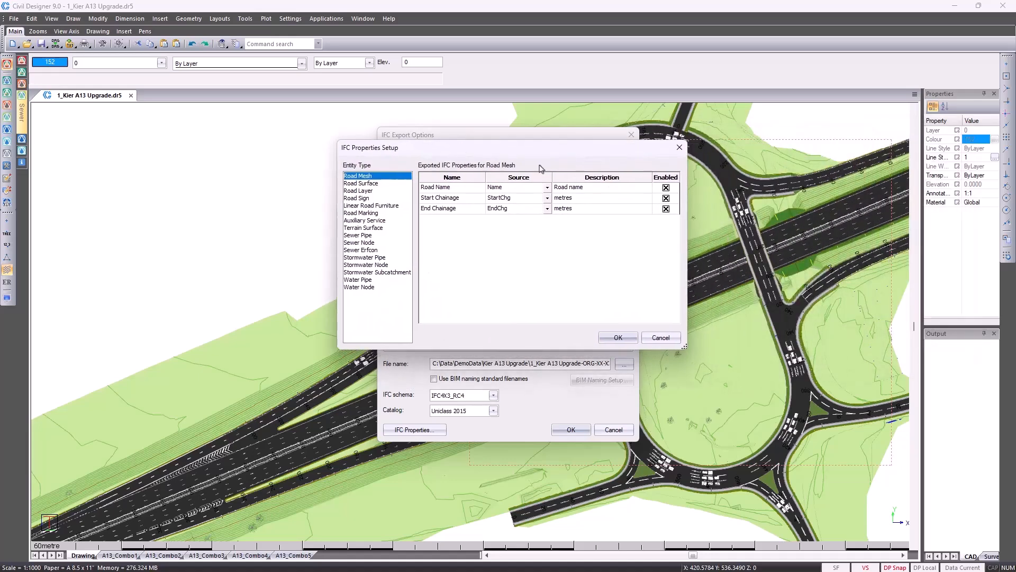
left_click(666, 188)
right_click(462, 223)
left_click(467, 229)
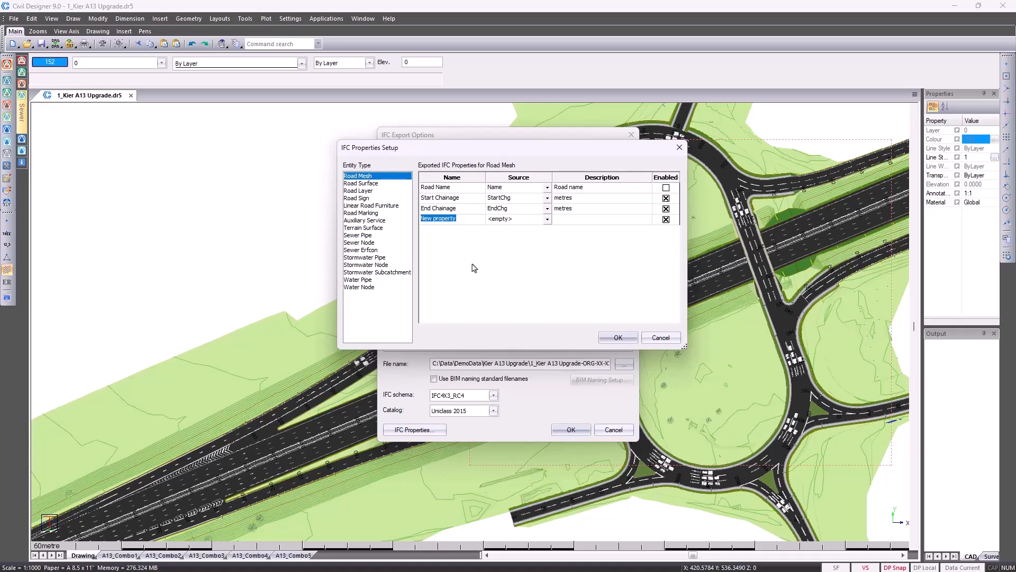
left_click(660, 337)
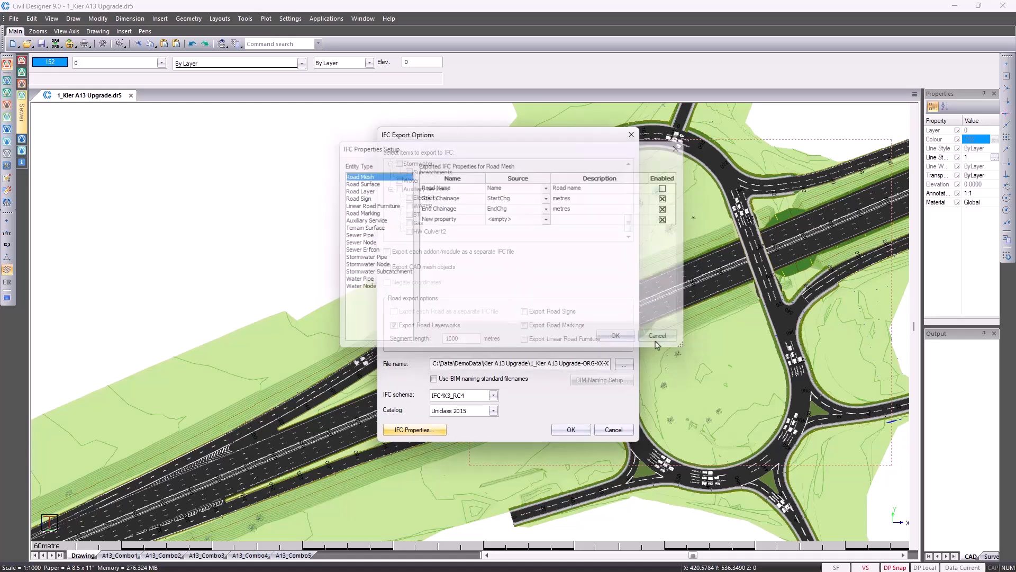
left_click(615, 430)
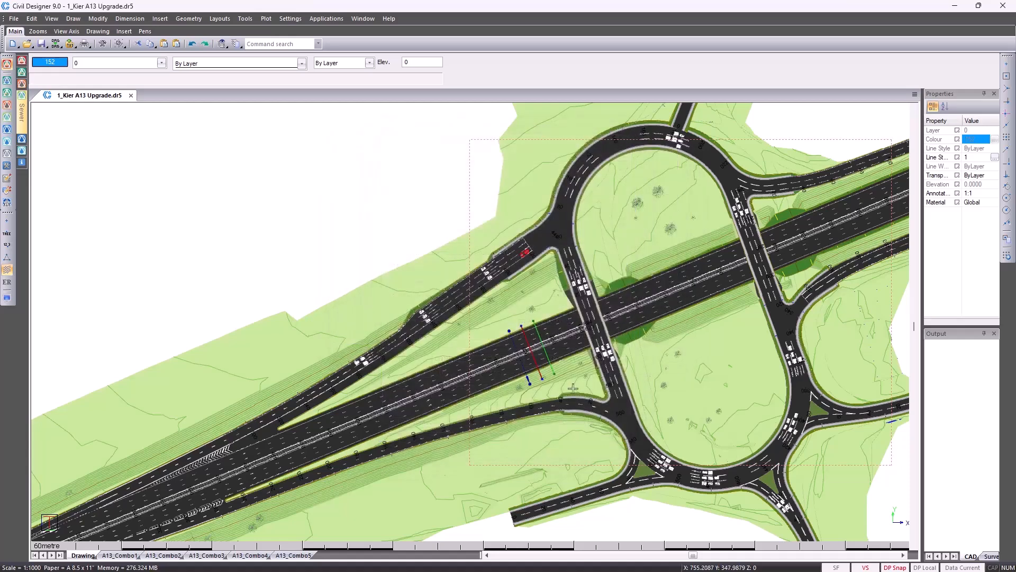
Close the A13 upgrade drawing without saving the drawing changes or the roads data
left_click(325, 19)
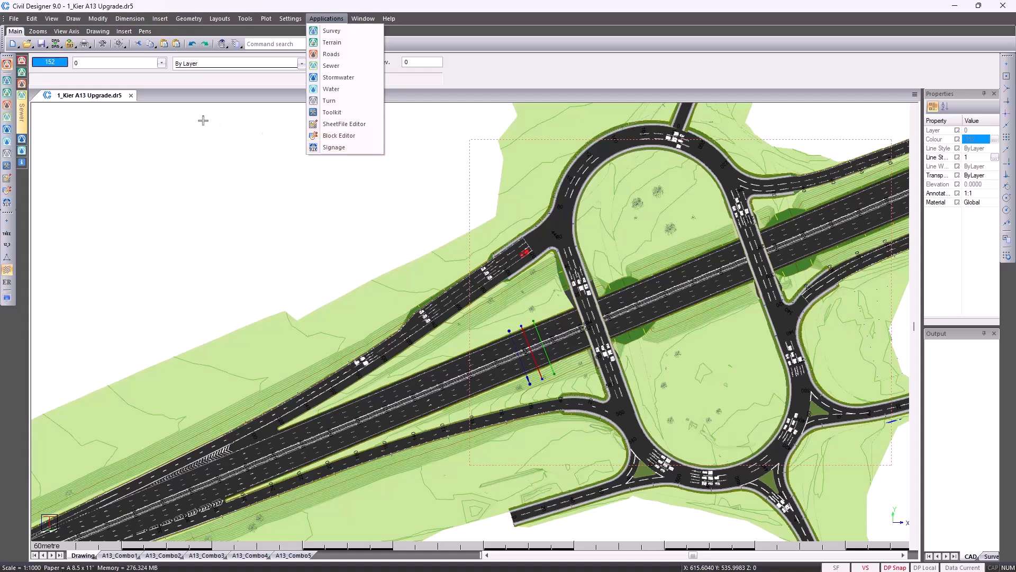
left_click(132, 95)
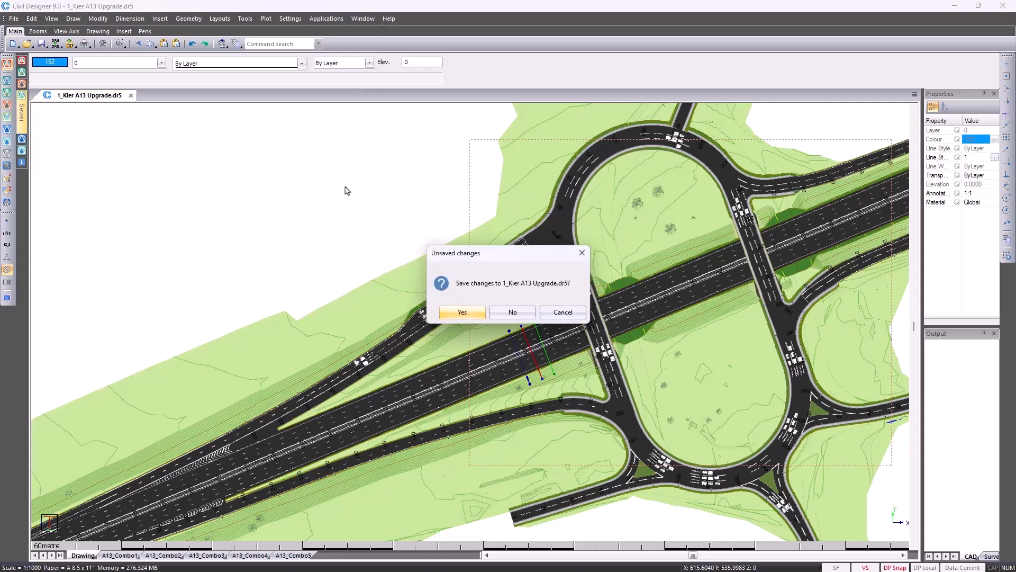
left_click(506, 315)
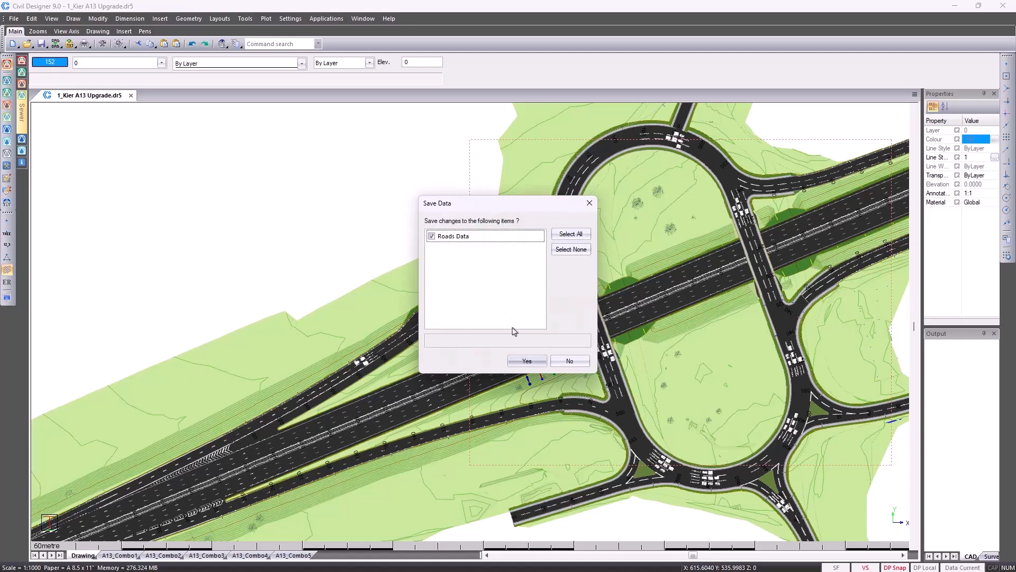
left_click(559, 359)
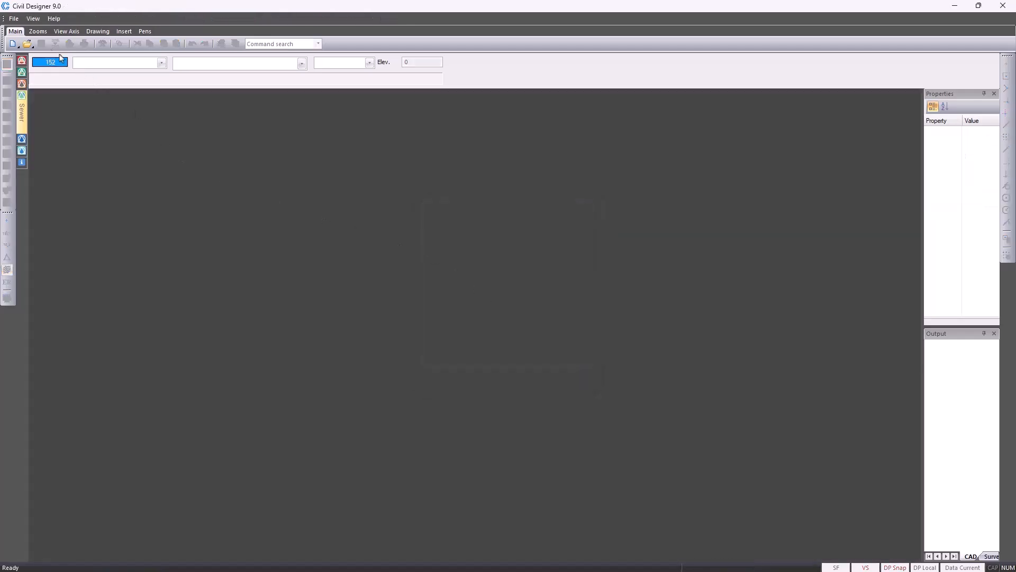
Open the drawing Cadastral Layout.dr5 from the Cadastral Layout folder under 2_3D Image, Large Bitmap, Bitmap Handling
left_click(14, 19)
left_click(31, 53)
left_click(554, 169)
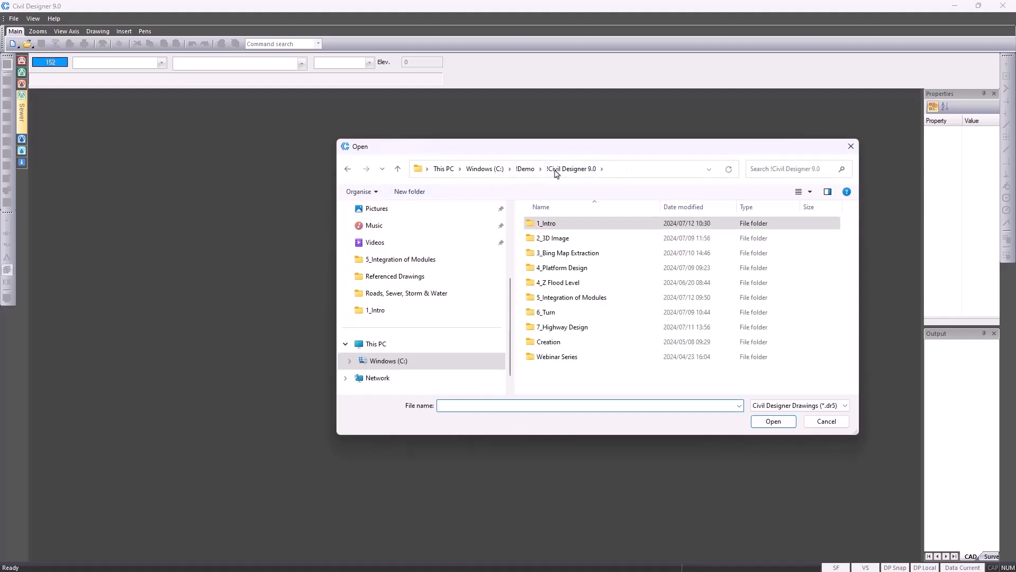
double_click(560, 238)
double_click(555, 224)
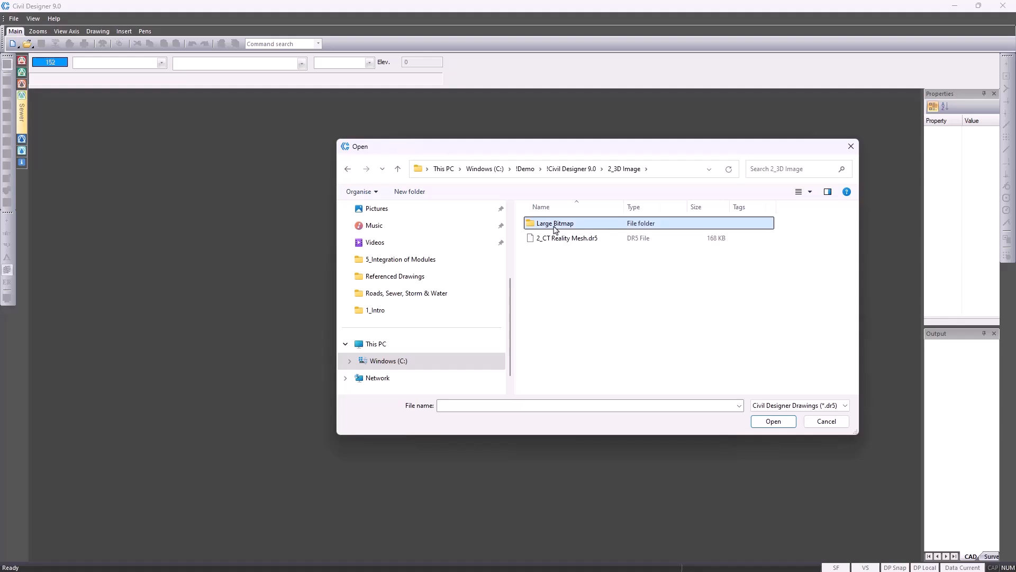
left_click(555, 227)
double_click(554, 225)
double_click(555, 224)
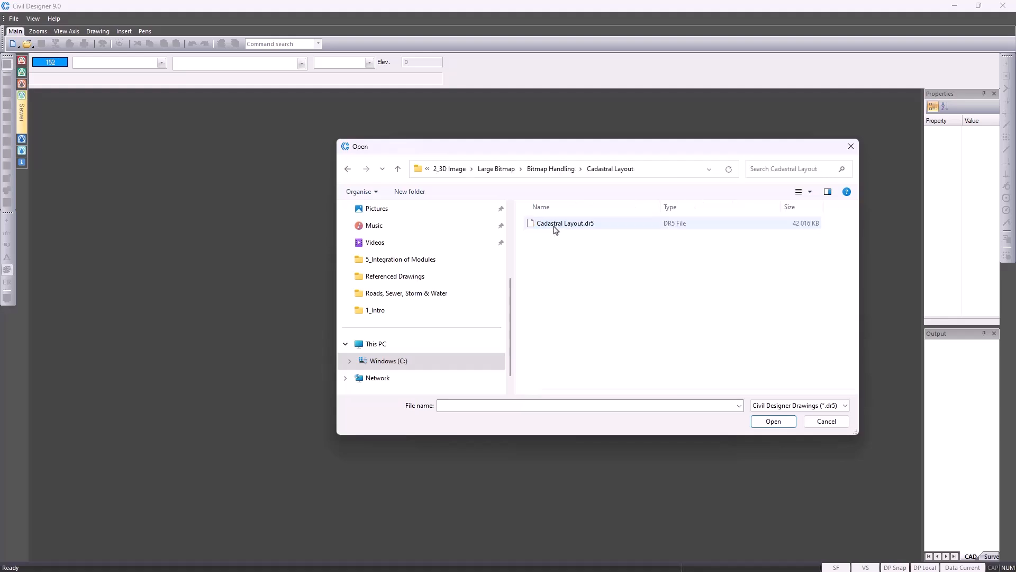
double_click(554, 226)
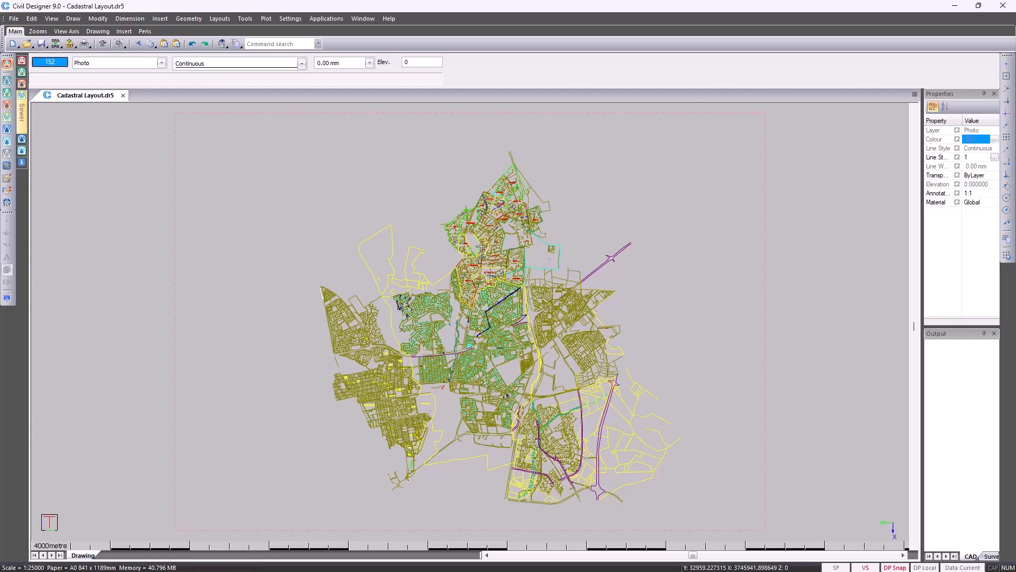
Insert the georeferenced aerial image 2013_Dec_ECW.ecw behind the cadastral layout
left_click(160, 19)
left_click(176, 54)
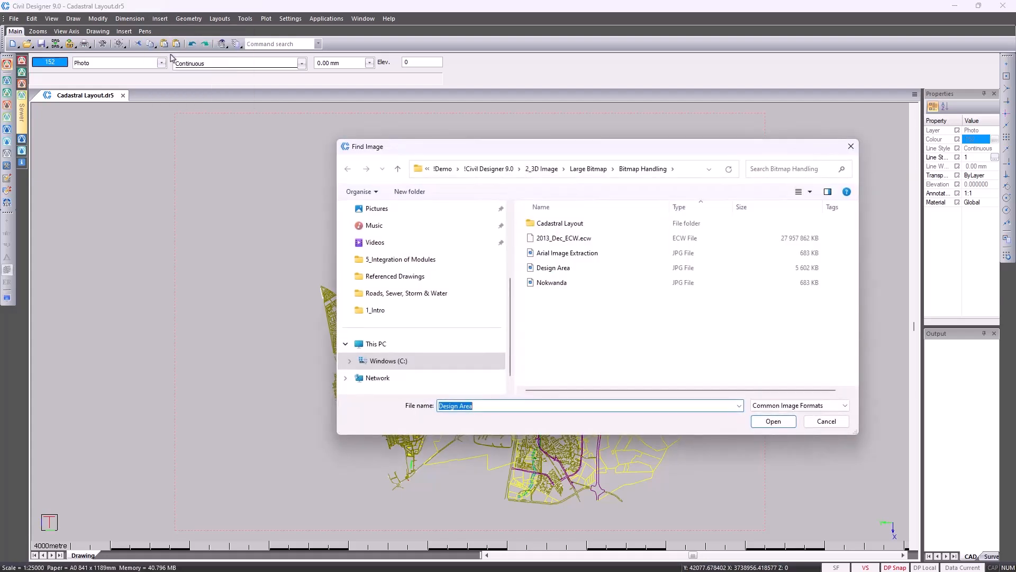
left_click(561, 241)
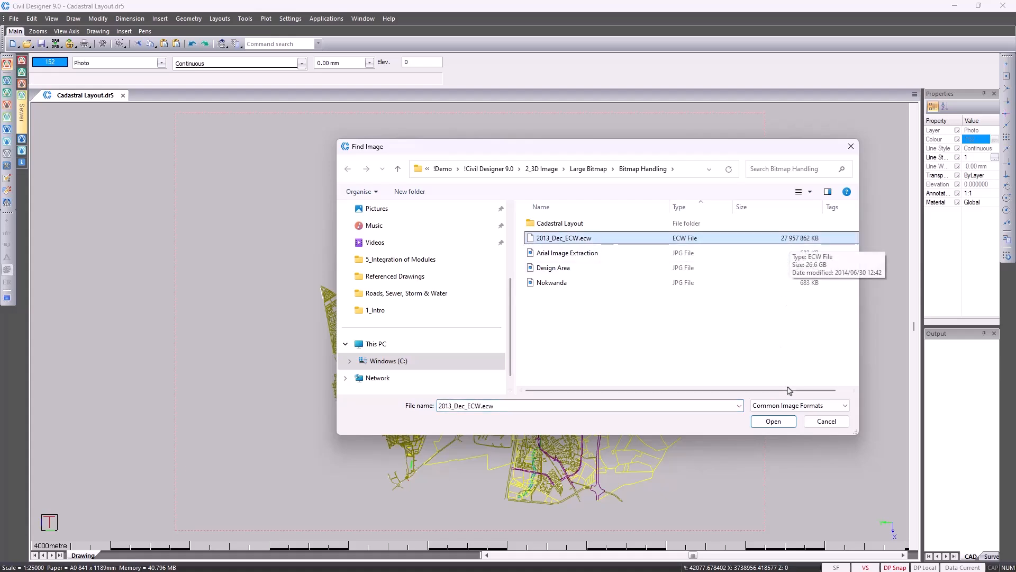
left_click(776, 422)
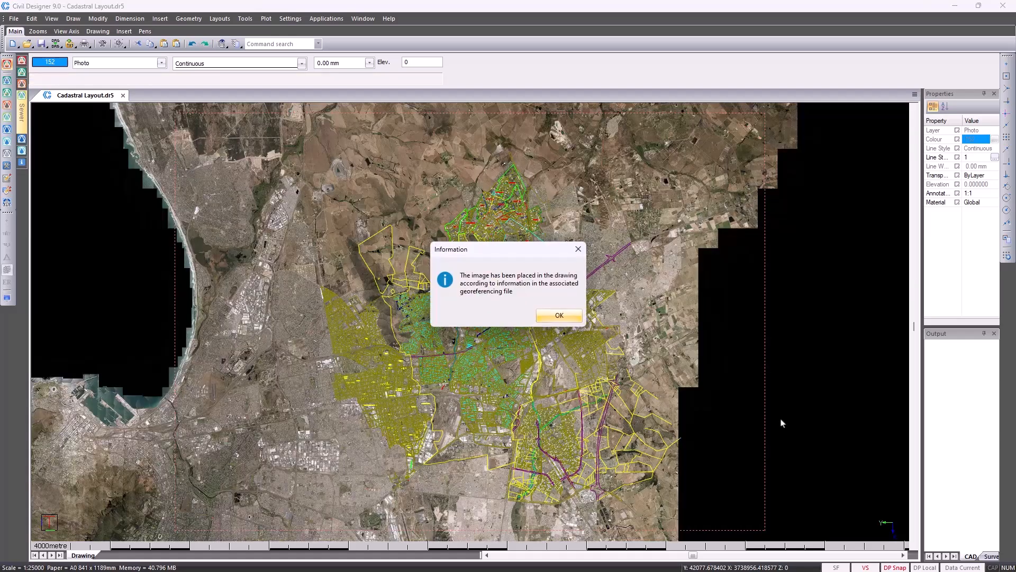
left_click(559, 316)
Save a cropped portion of the aerial image around the beachfront sports field as a JPEG named Demo
scroll(476, 332, "down", 2)
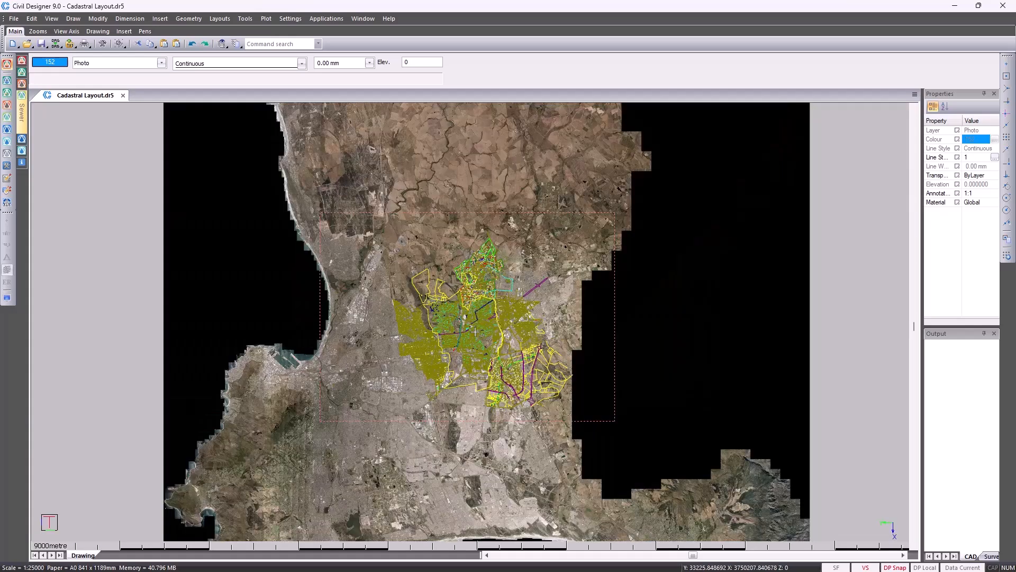
scroll(475, 332, "down", 2)
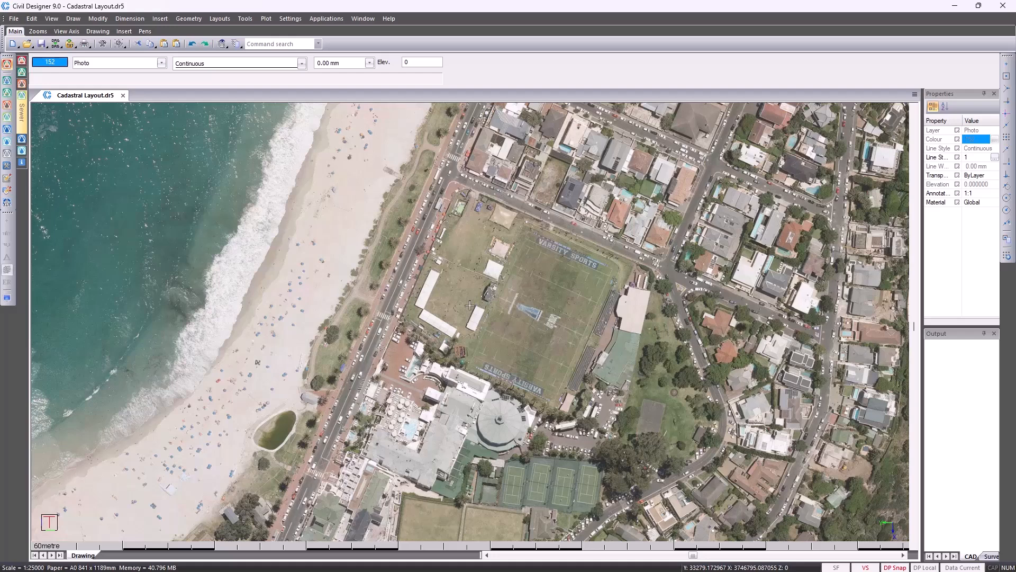
left_click(319, 252)
right_click(319, 252)
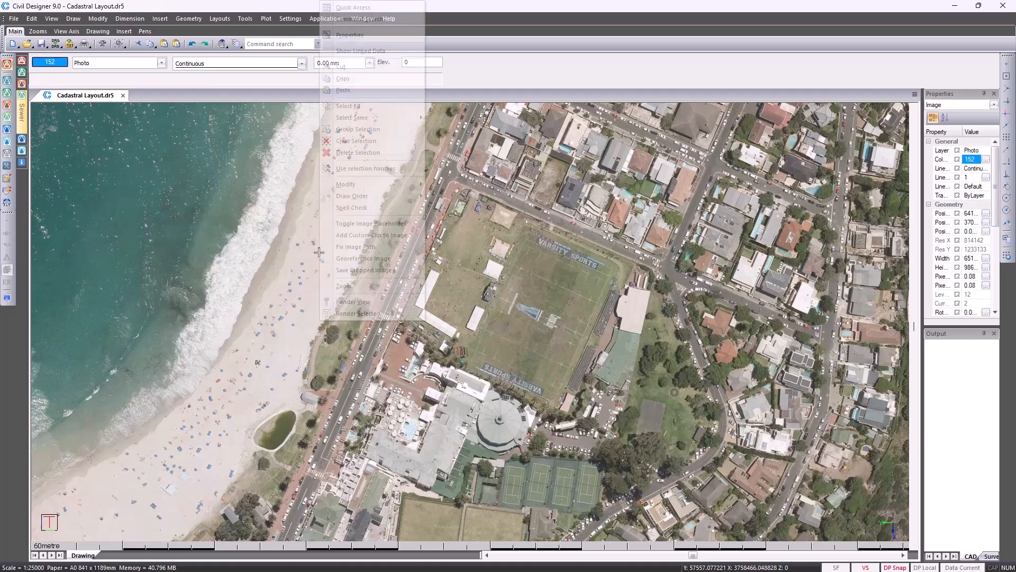
left_click(349, 270)
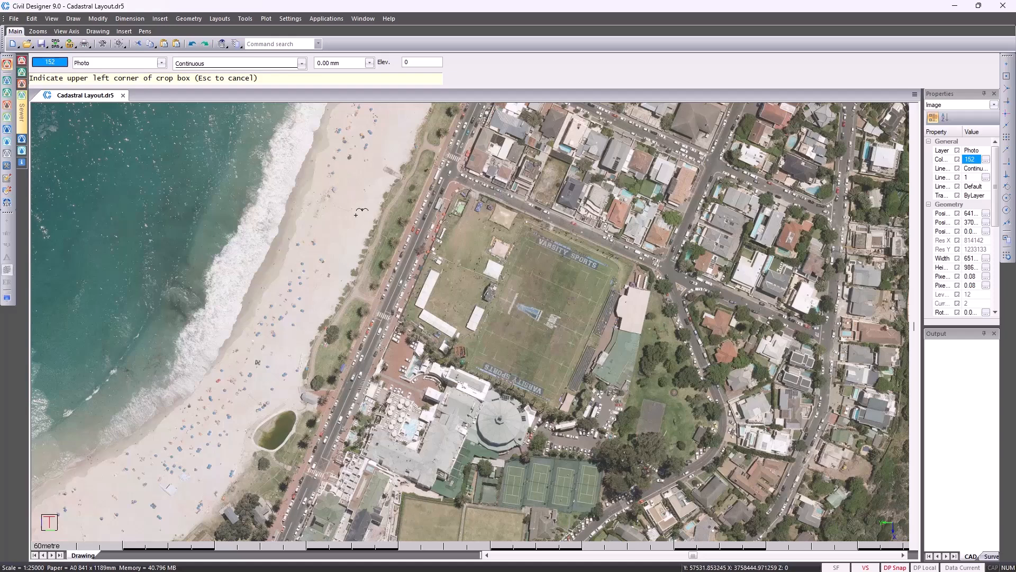
left_click(345, 181)
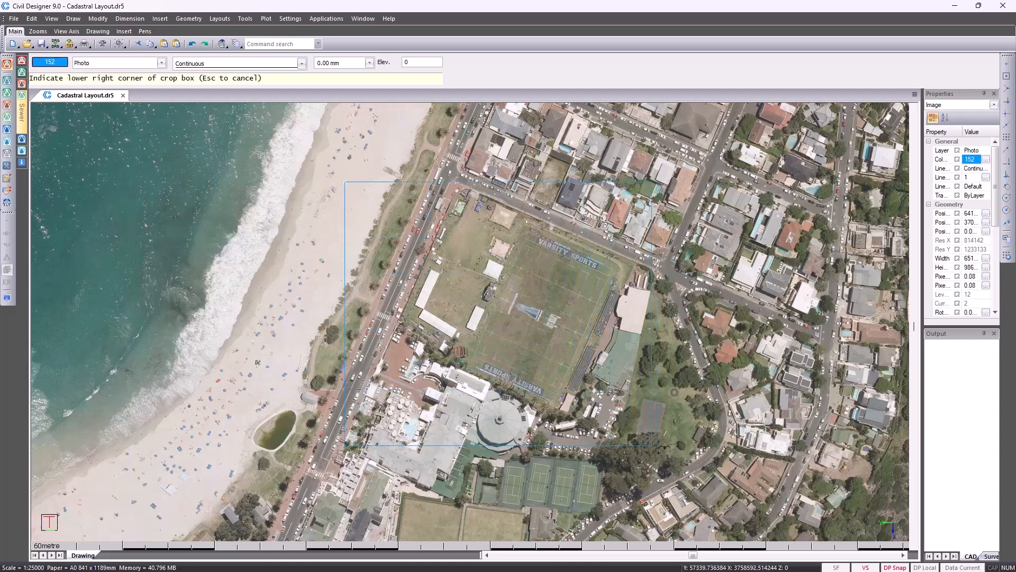
left_click(685, 507)
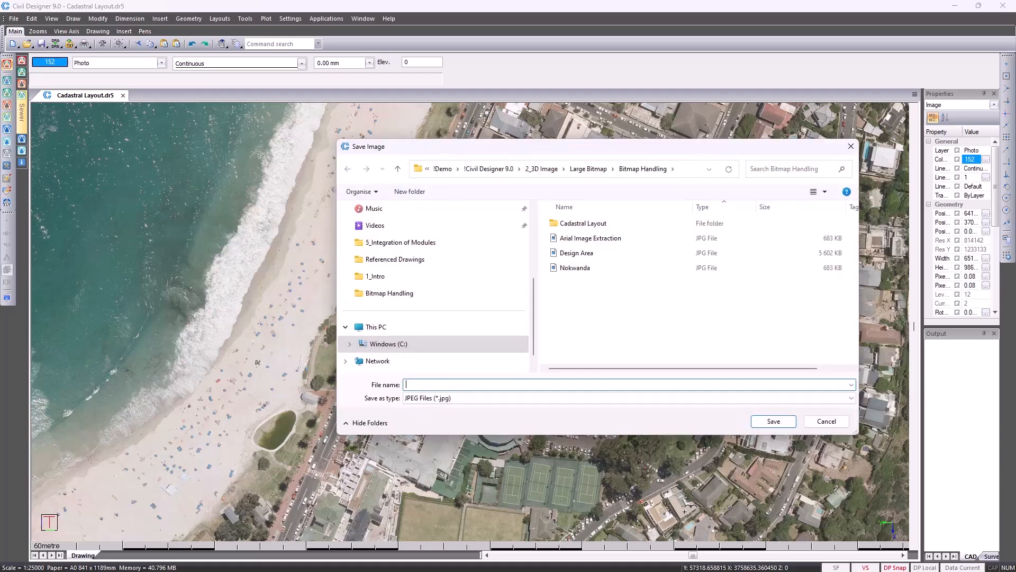
type("Demo")
key("Return")
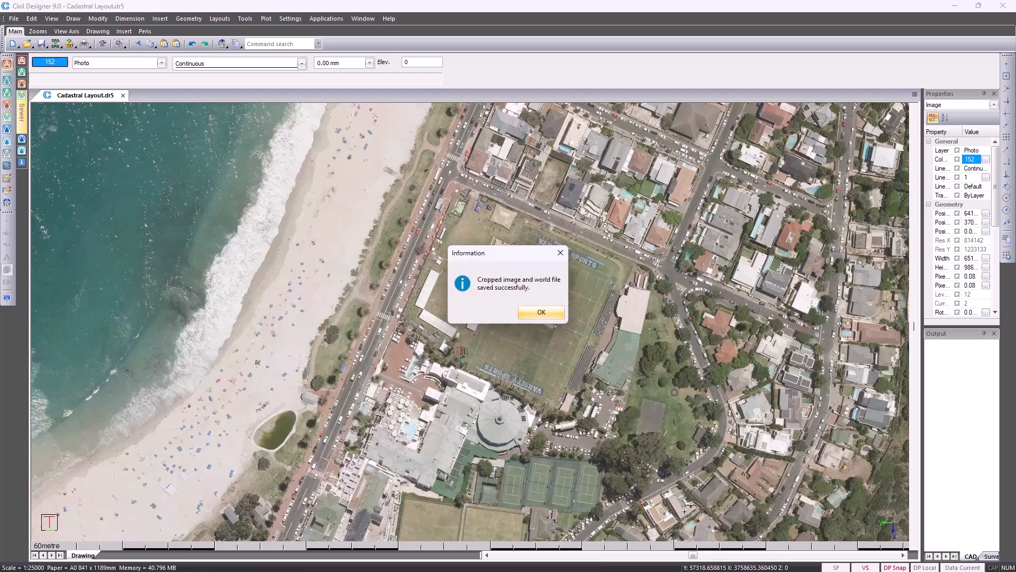
left_click(539, 313)
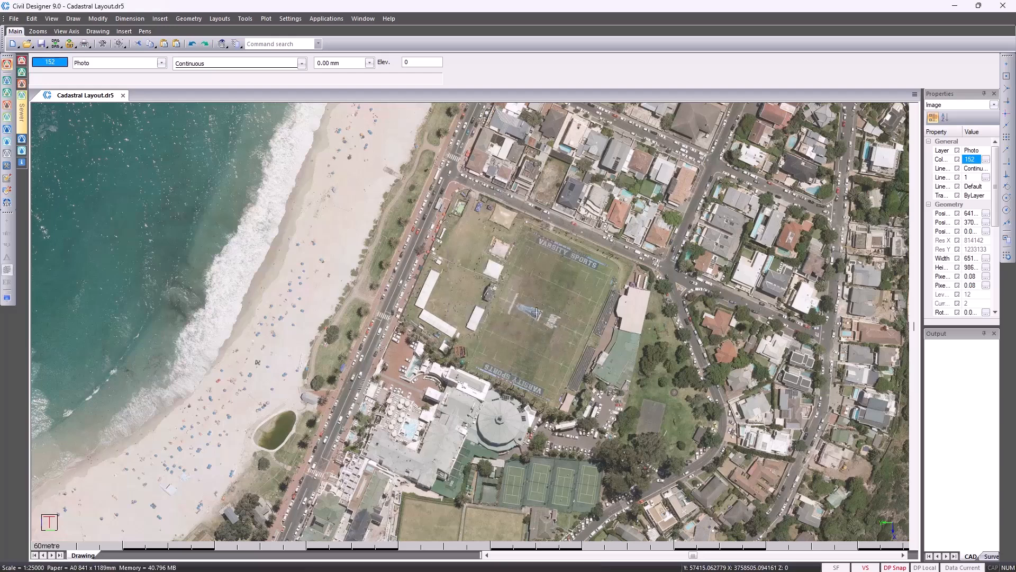
Insert the cropped Demo image into the drawing at its georeferenced position
left_click(160, 19)
left_click(175, 55)
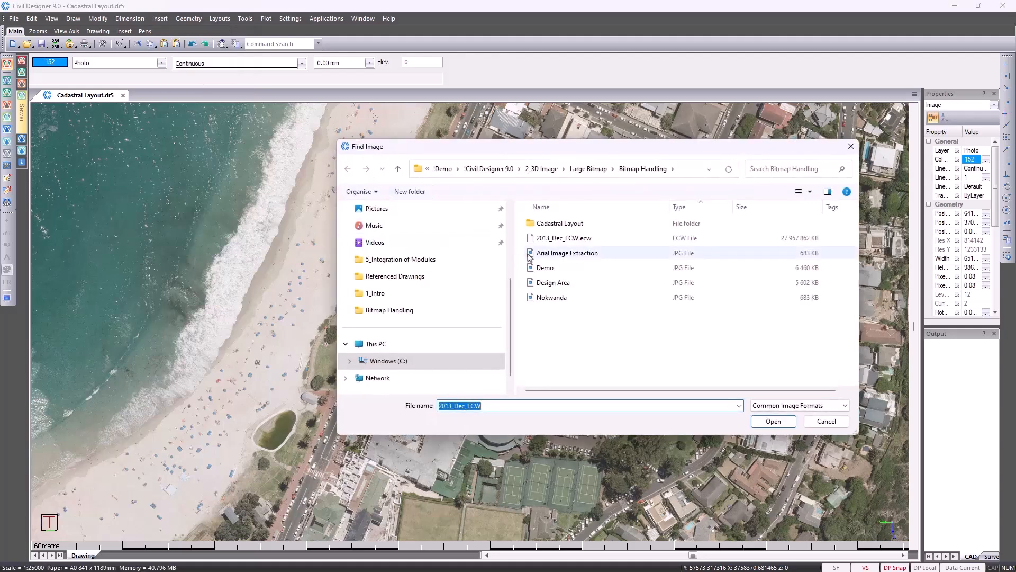
left_click(541, 266)
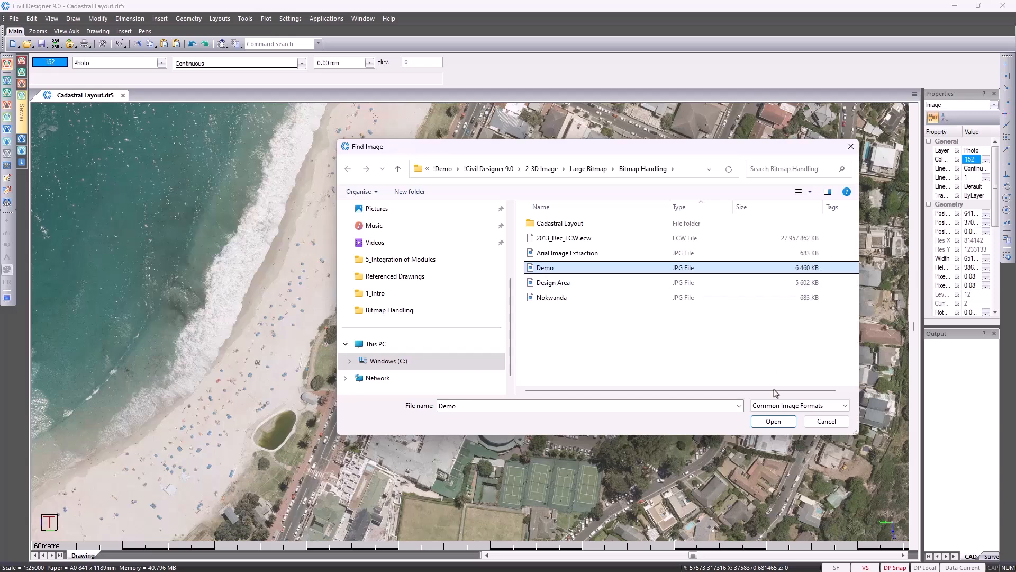
left_click(773, 421)
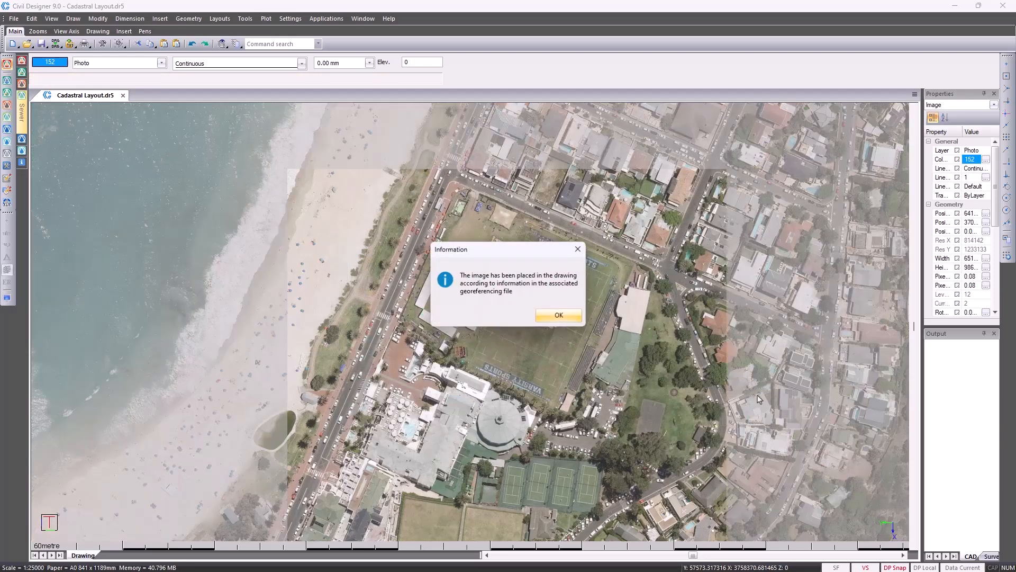
left_click(562, 317)
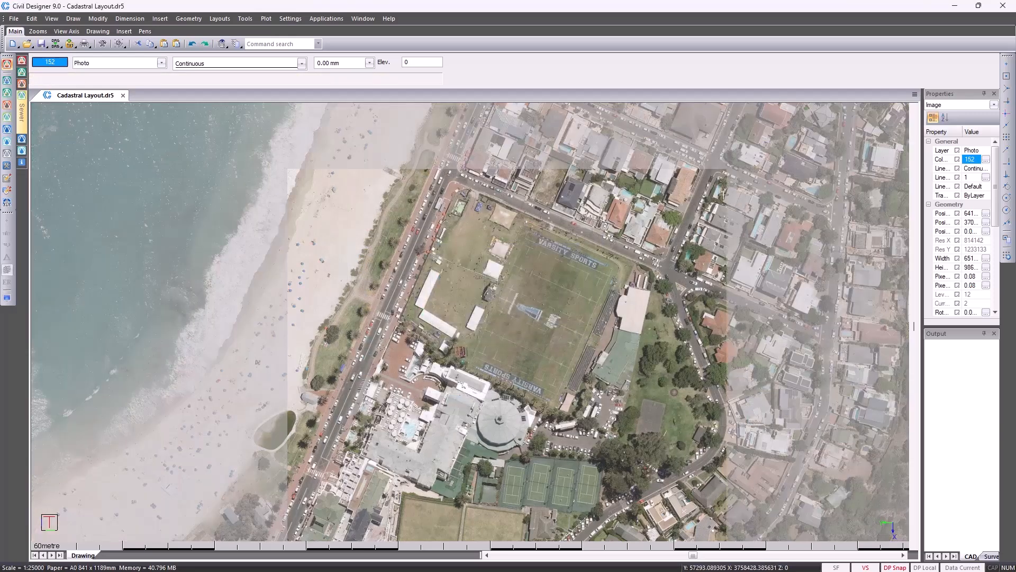
Delete the large ECW aerial image, leaving only the cropped Demo image in place
scroll(718, 174, "up", 2)
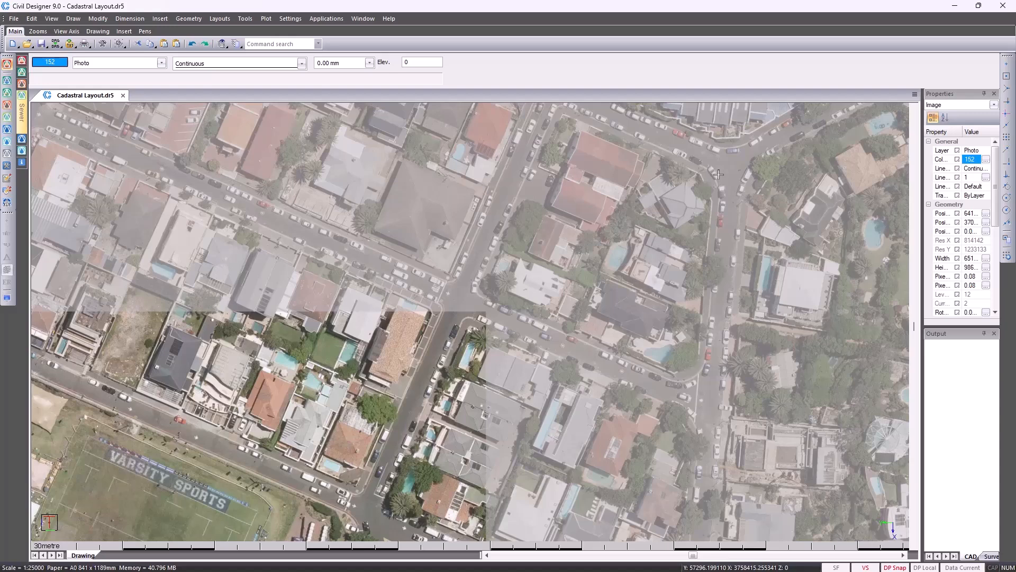
scroll(471, 320, "up", 3)
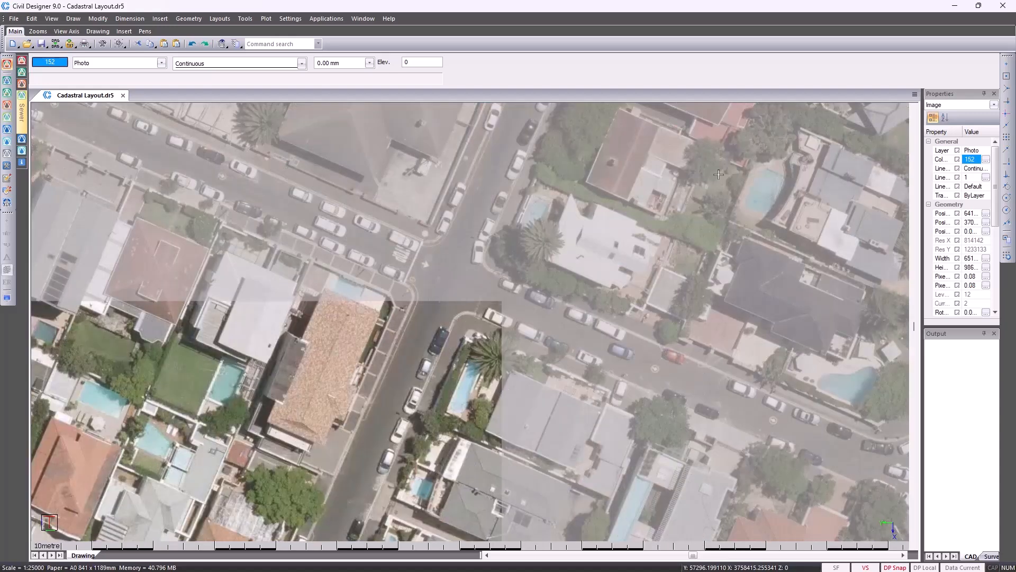
key("Delete")
left_click(482, 320)
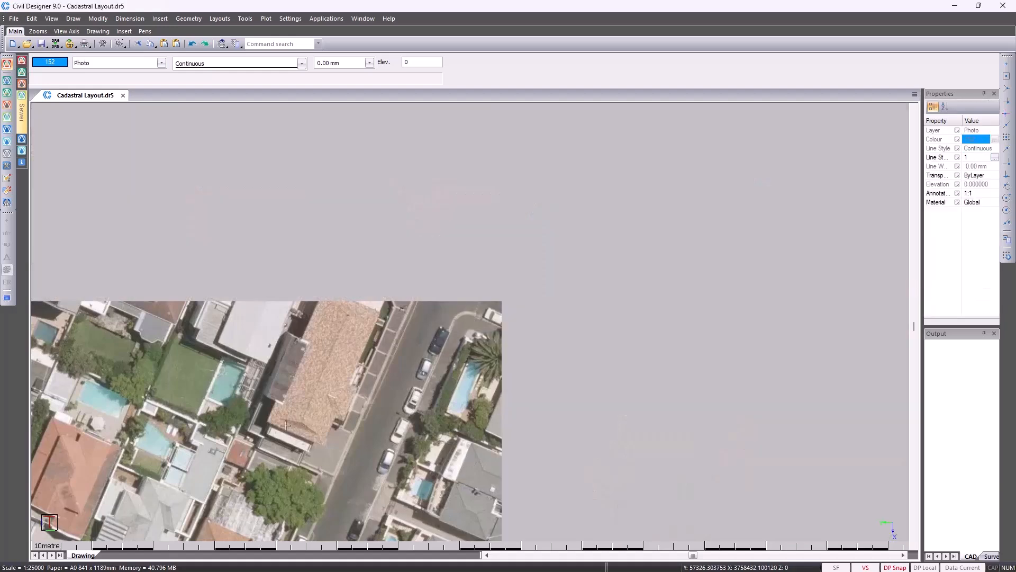
Delete the cropped Demo image and show the full extents of the cadastral layout
scroll(285, 425, "down", 3)
scroll(455, 328, "down", 2)
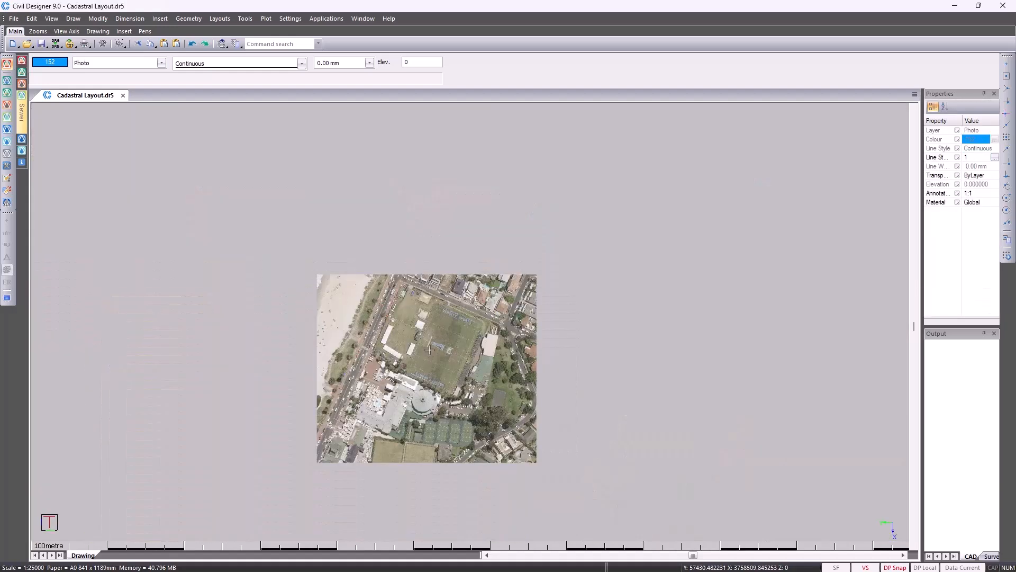
scroll(429, 352, "up", 1)
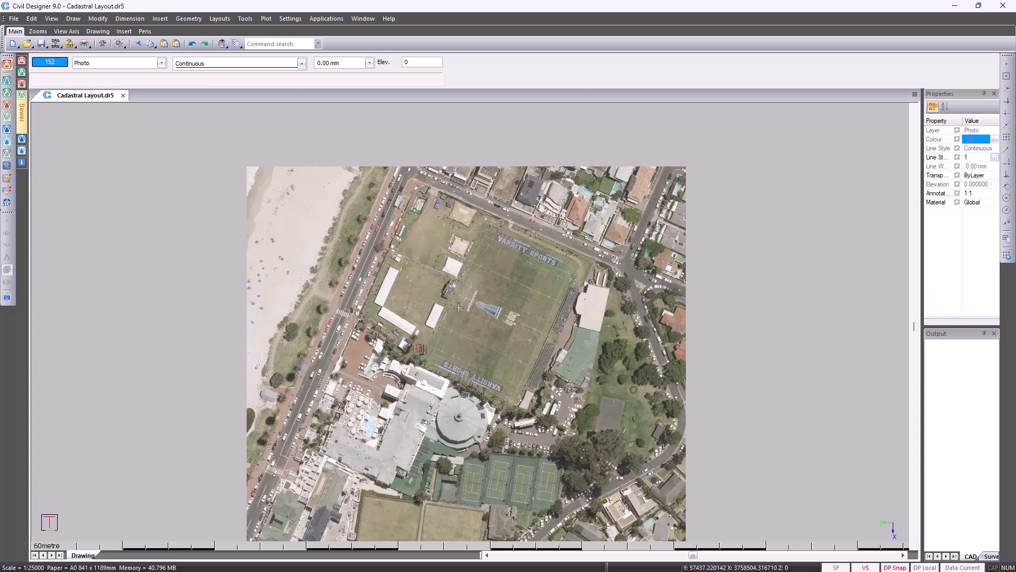
left_click(266, 181)
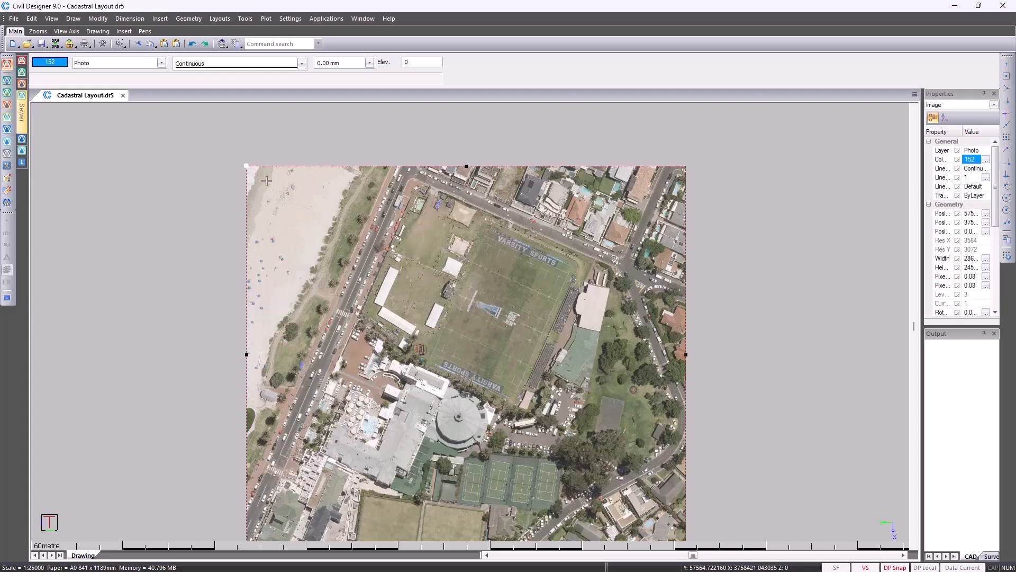
key("Delete")
left_click(494, 323)
middle_click(492, 285)
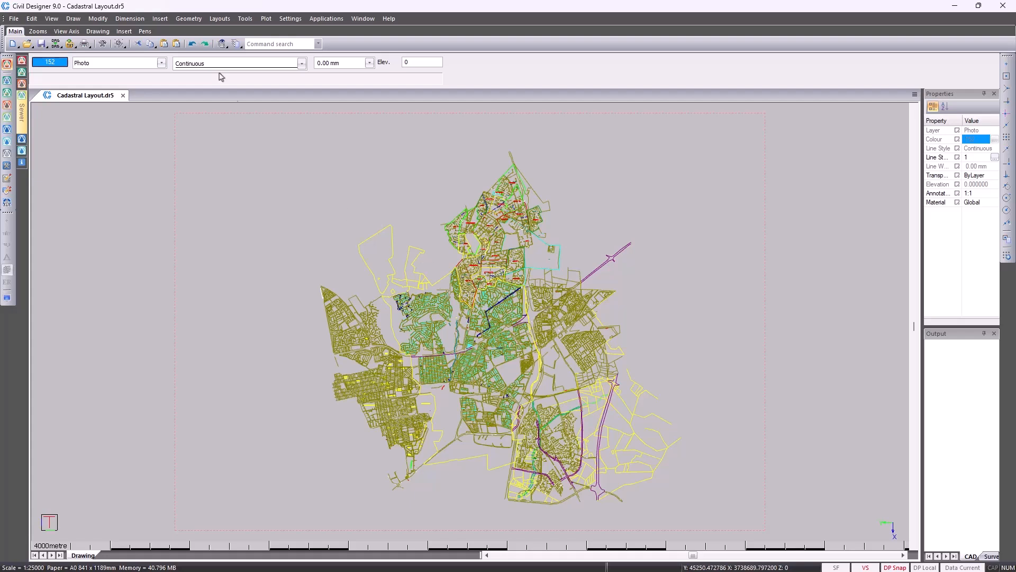
Insert a Bing Maps aerial image using Transverse Mercator, WGS 84 and central longitude 19°E, saving it as Demo1
left_click(170, 21)
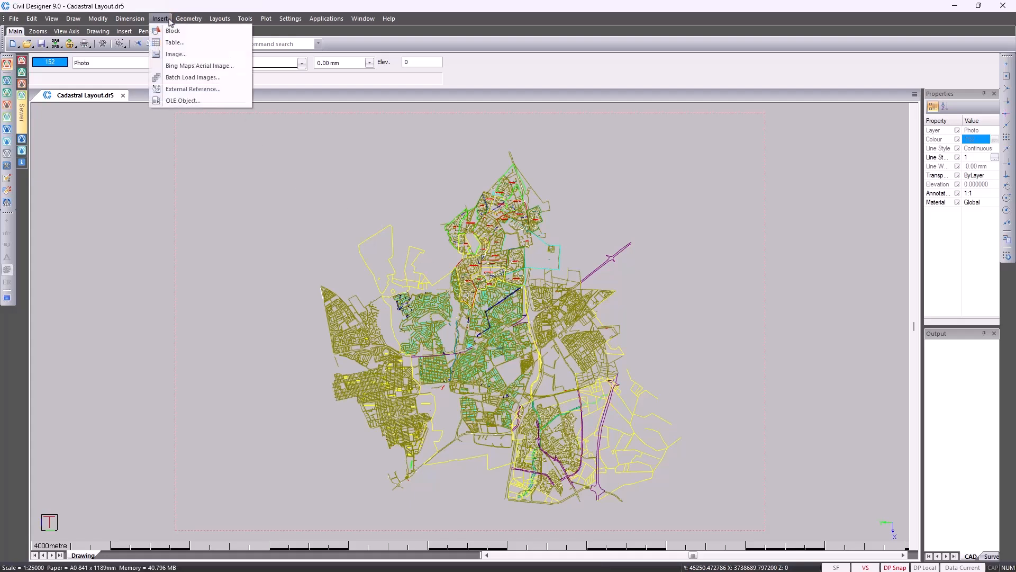
left_click(197, 67)
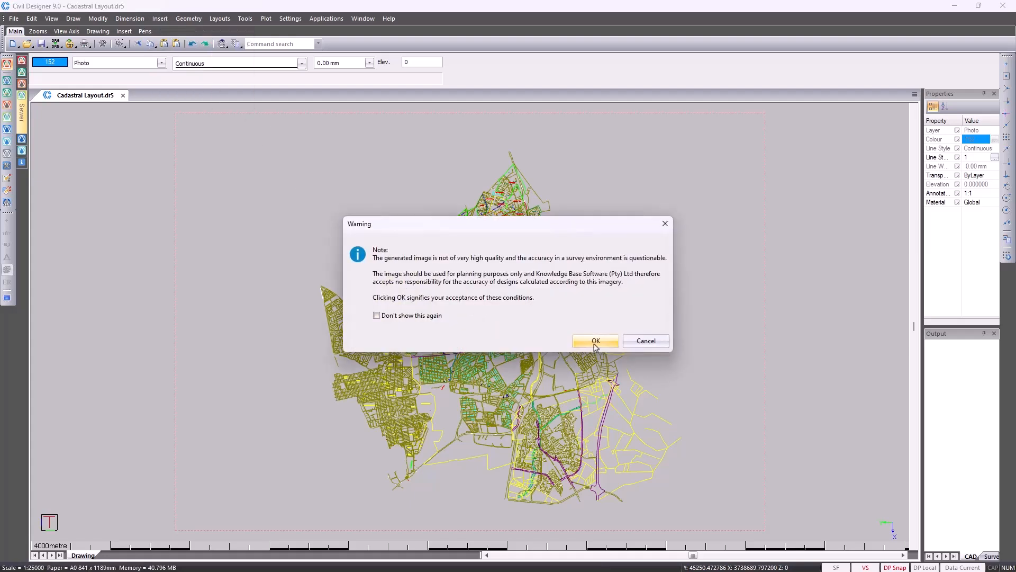
left_click(595, 339)
key("Return")
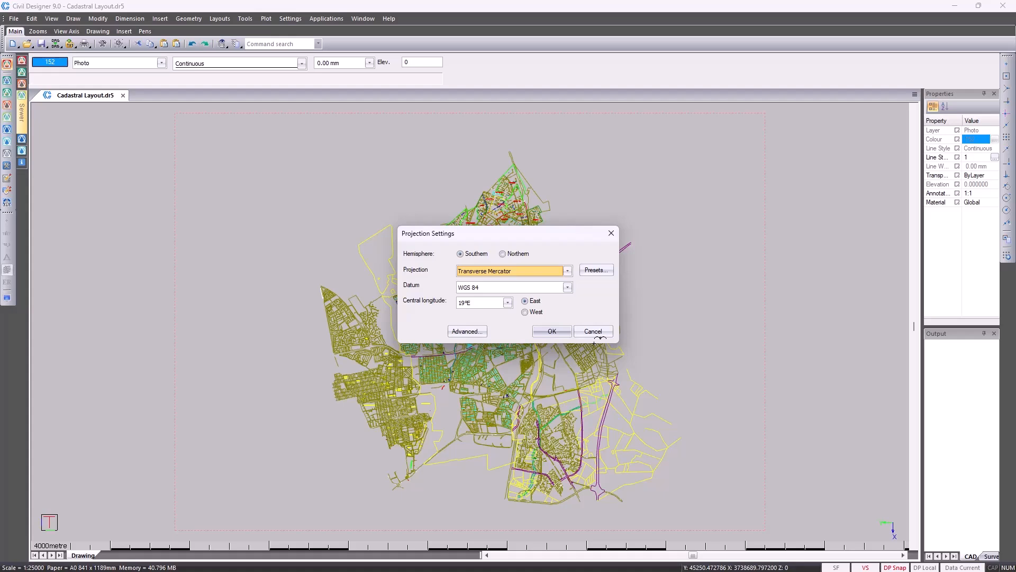
left_click(564, 334)
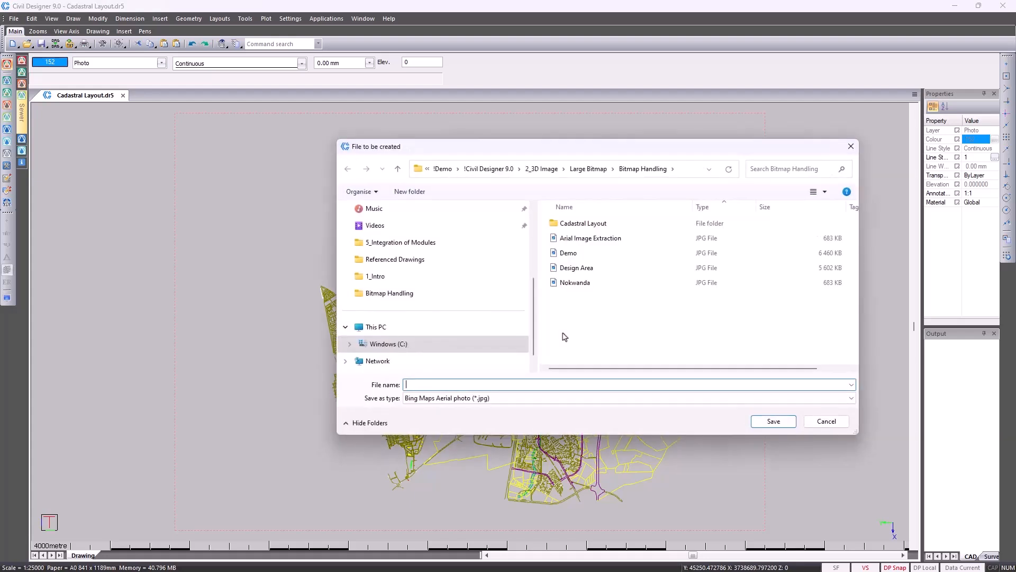
left_click(574, 253)
left_click(435, 385)
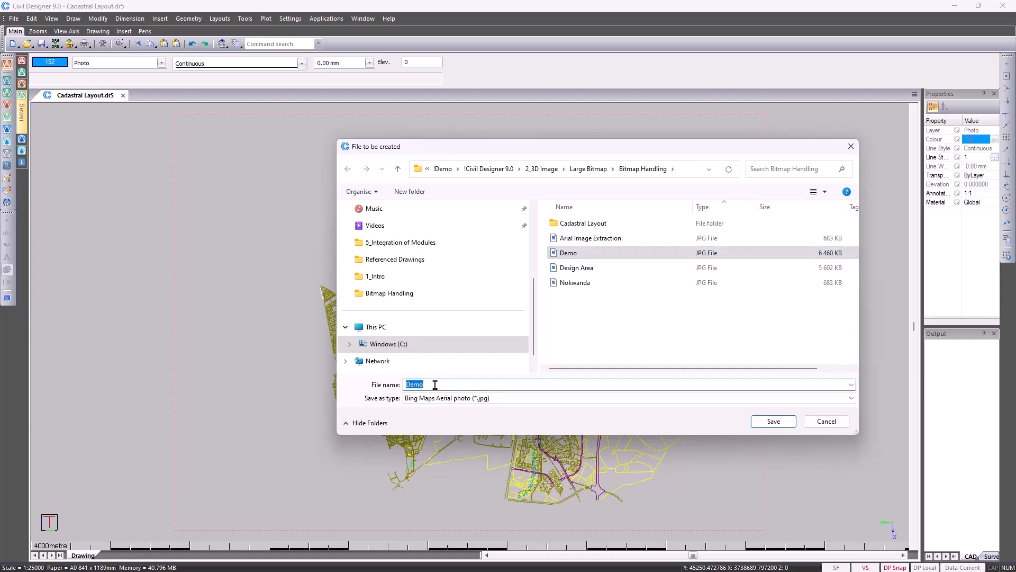
type("1")
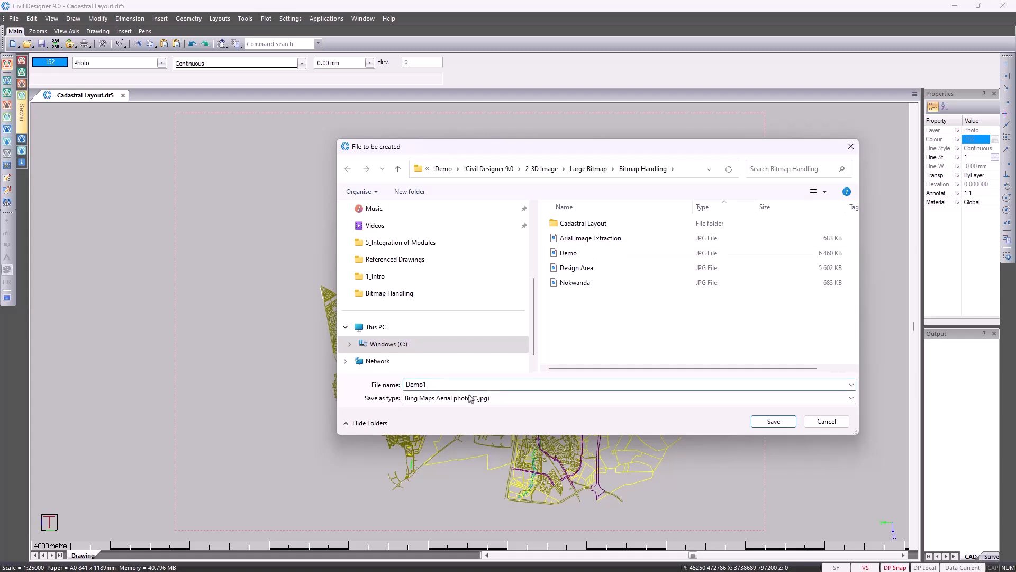
left_click(773, 422)
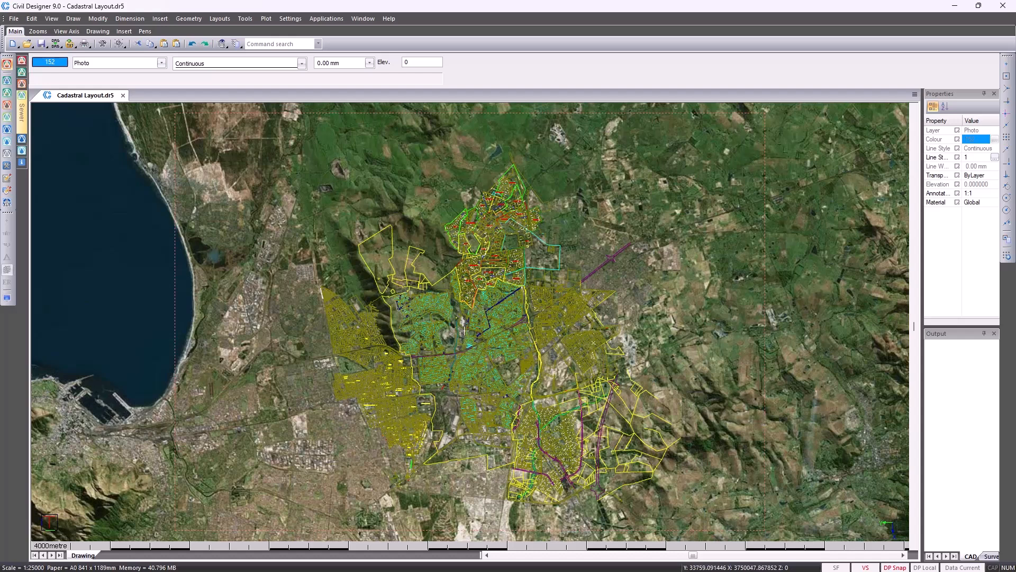
Delete the Bing Maps aerial image surrounding the cadastral layout
scroll(469, 340, "down", 2)
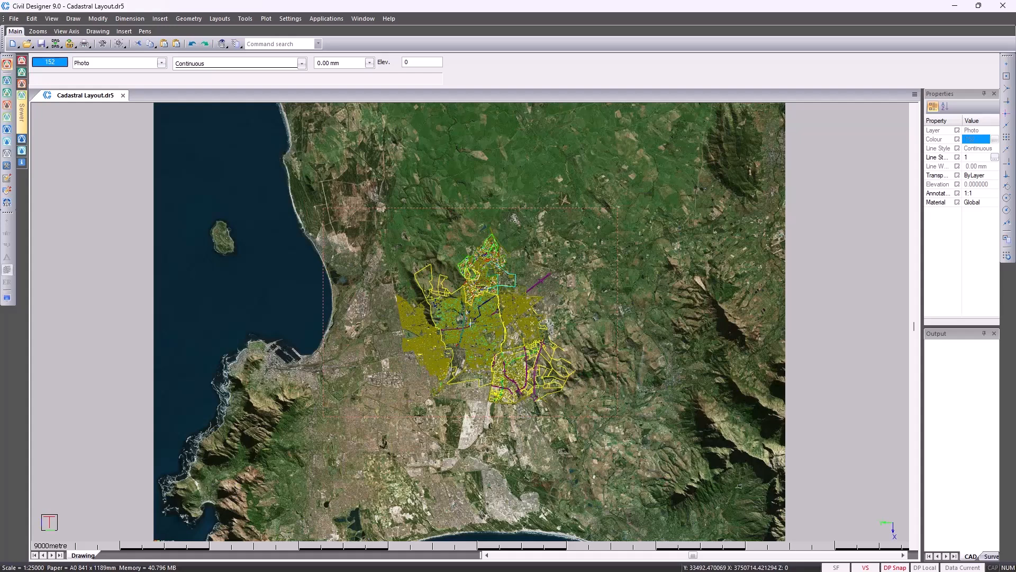
scroll(470, 323, "down", 2)
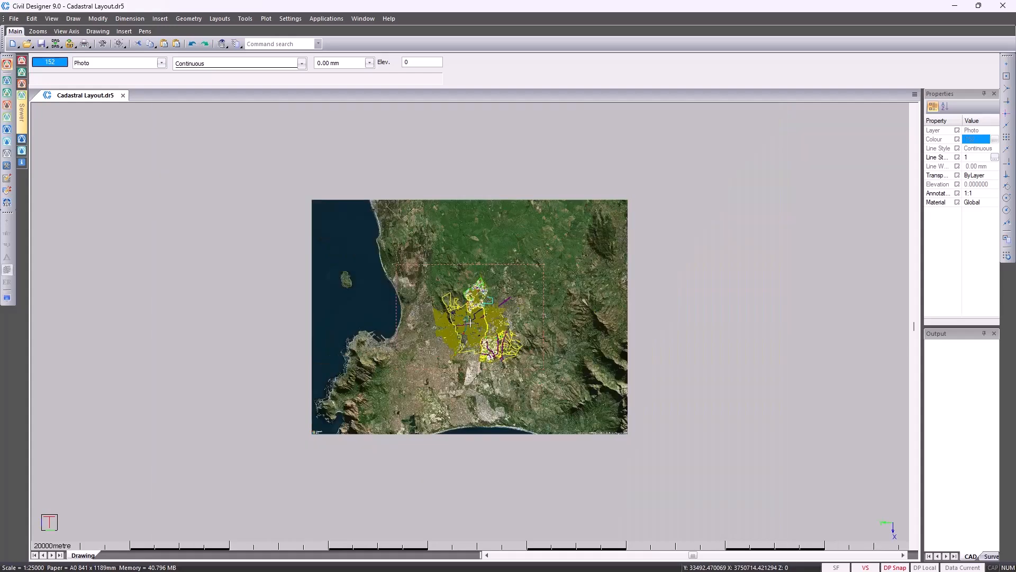
left_click(335, 419)
key("Delete")
left_click(495, 321)
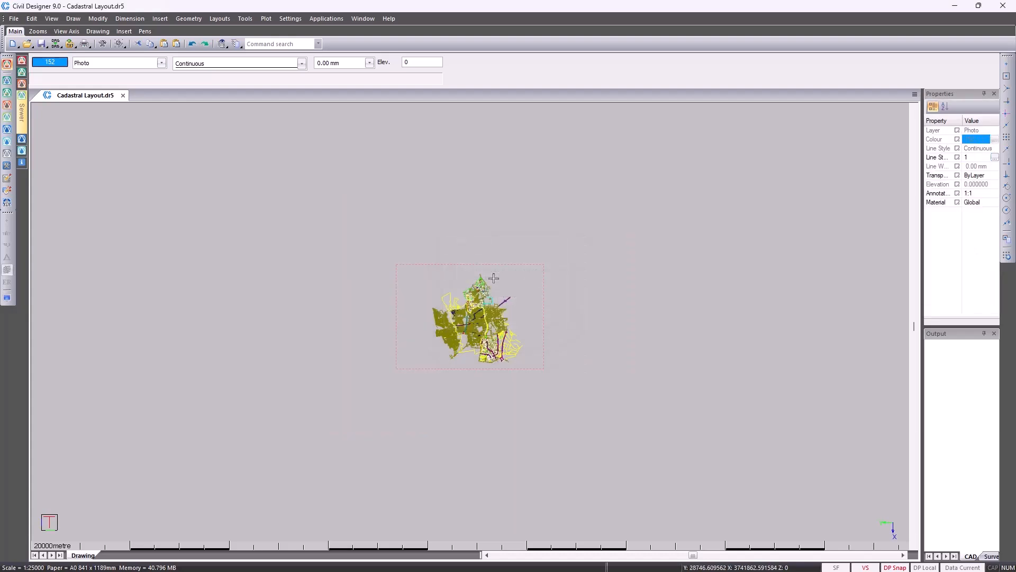
scroll(494, 278, "up", 2)
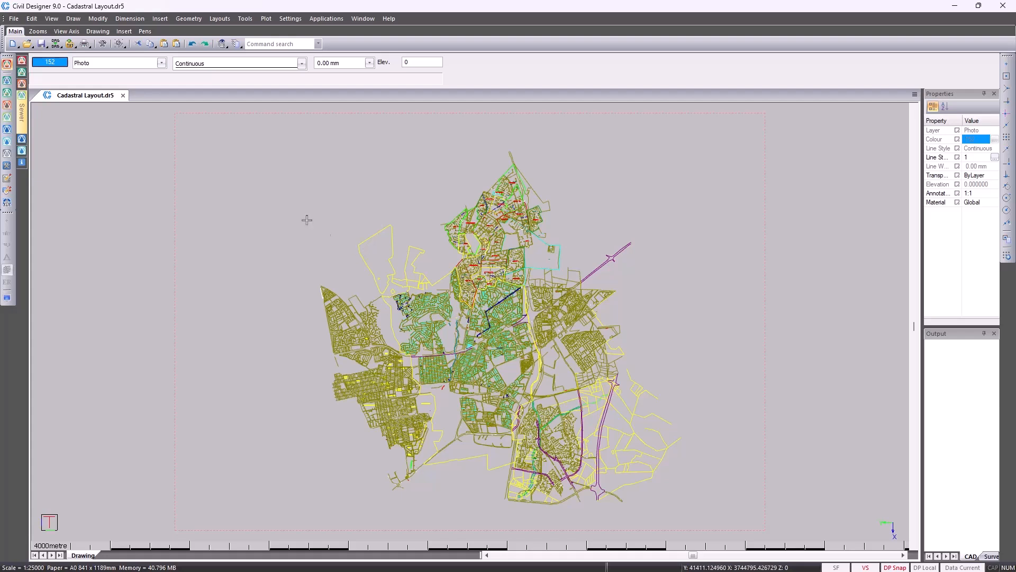
Switch to survey mode and enable a terrain file in the project settings
left_click(21, 83)
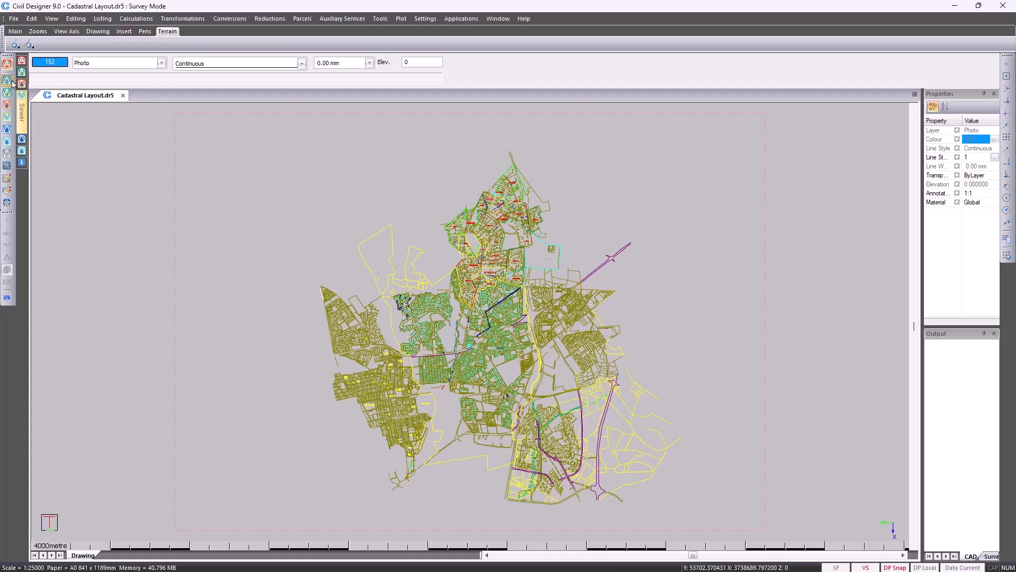
left_click(13, 18)
left_click(51, 149)
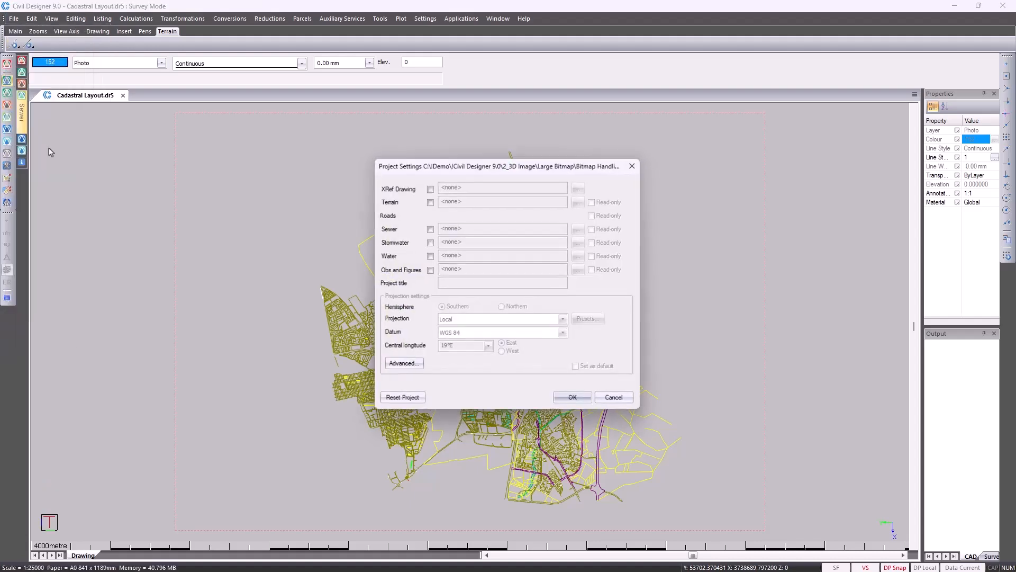
left_click(430, 202)
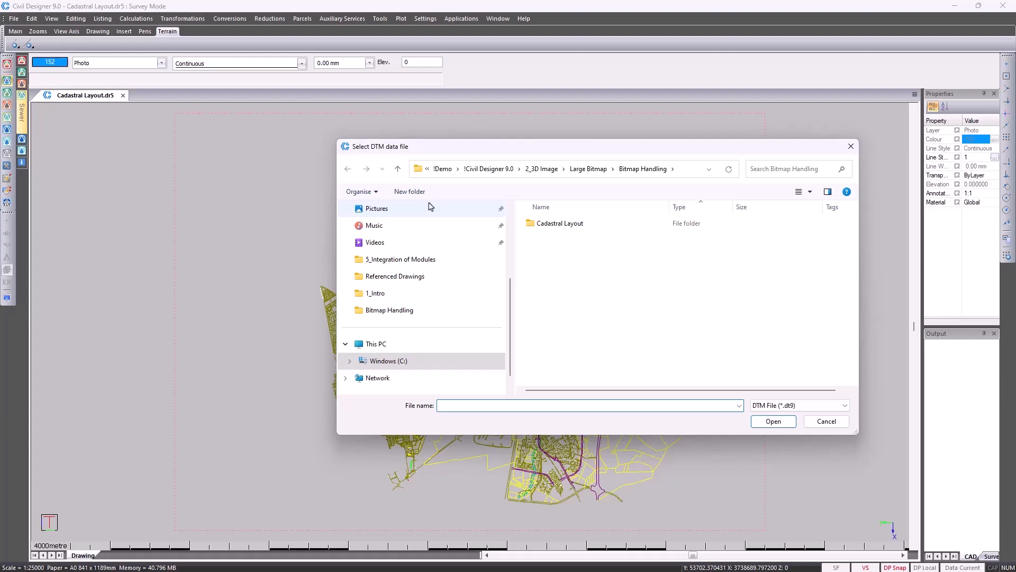
Create a new terrain file named Demo2 in the 3_Bing Map Extraction folder and attach it to the project
left_click(484, 168)
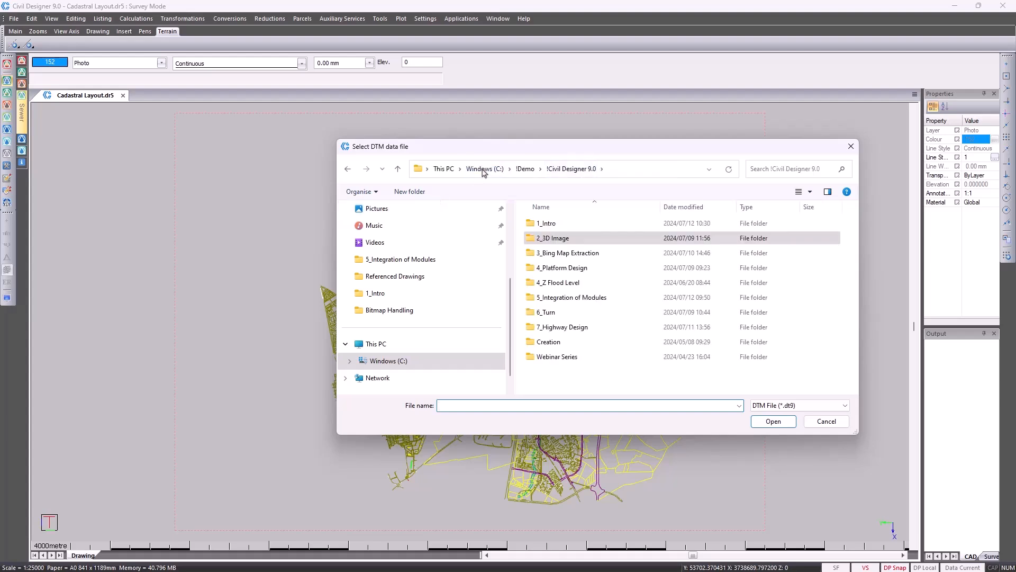
double_click(542, 253)
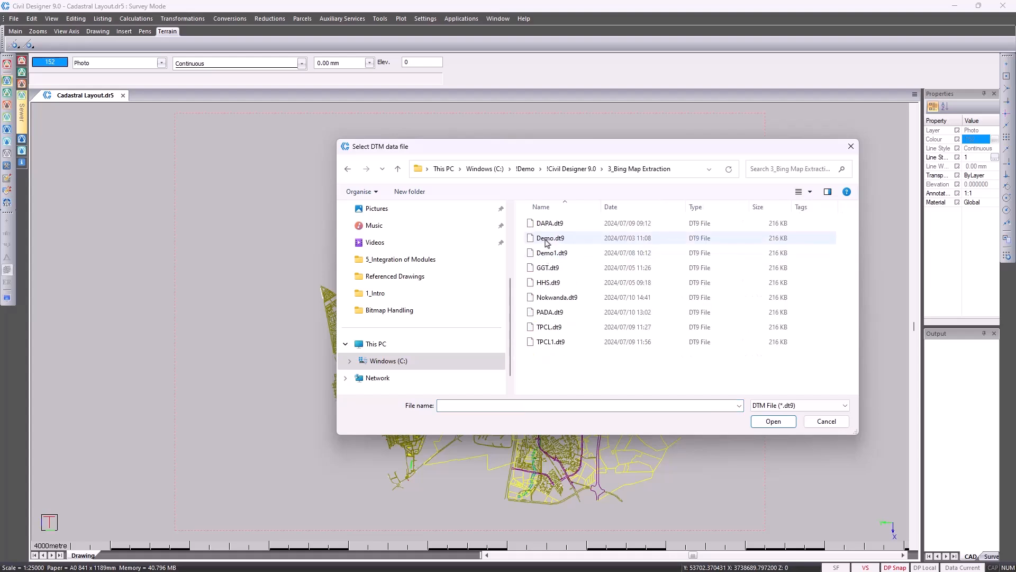
left_click(548, 239)
left_click_drag(478, 406, 462, 406)
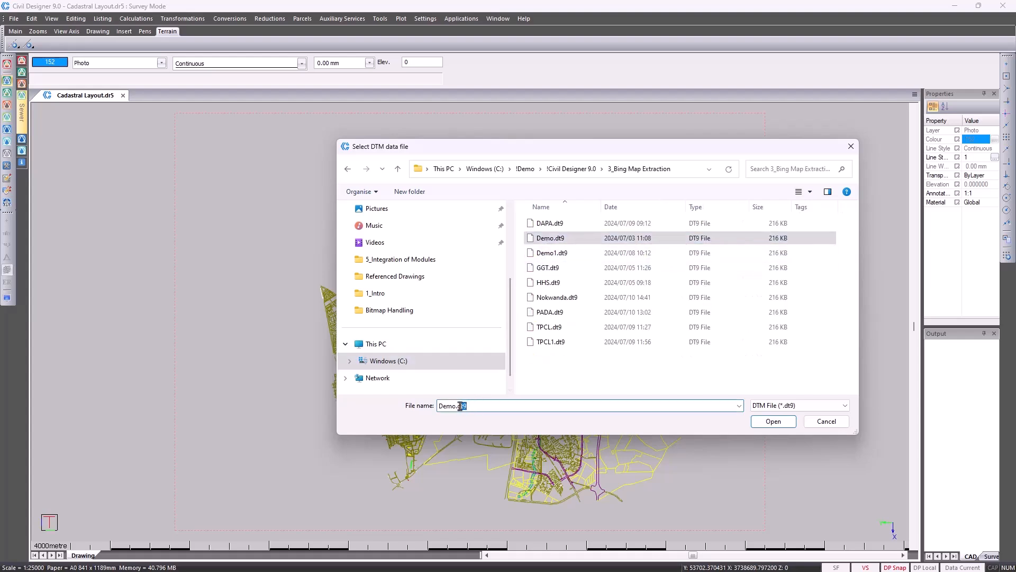
key("BackSpace")
key("BackSpace")
type("2")
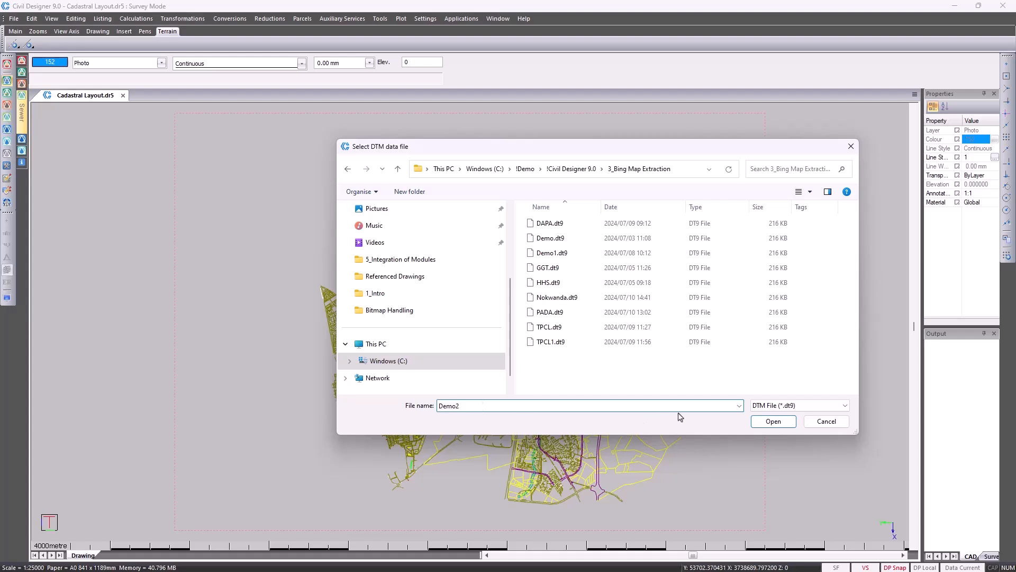
left_click(771, 423)
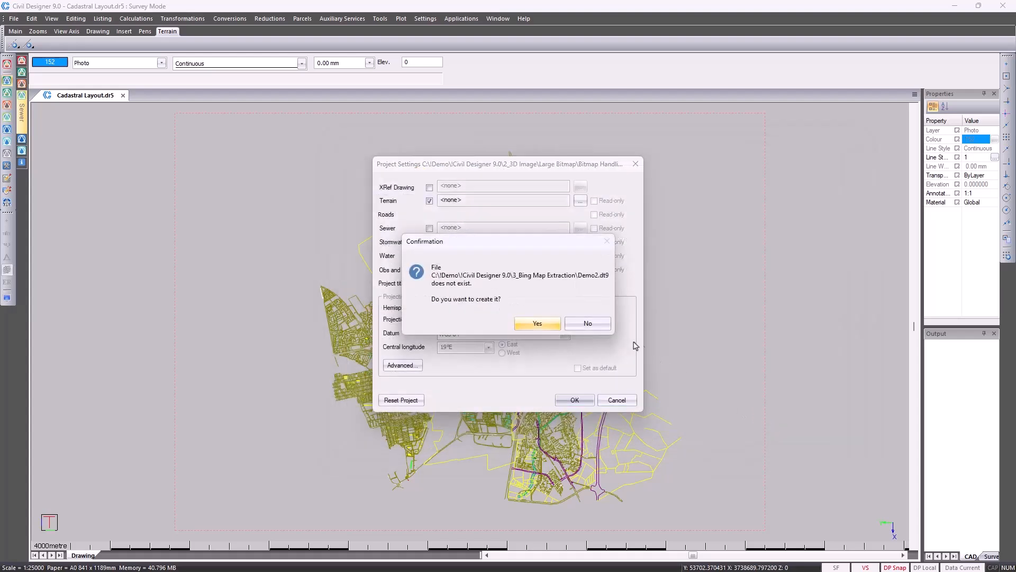
left_click(538, 324)
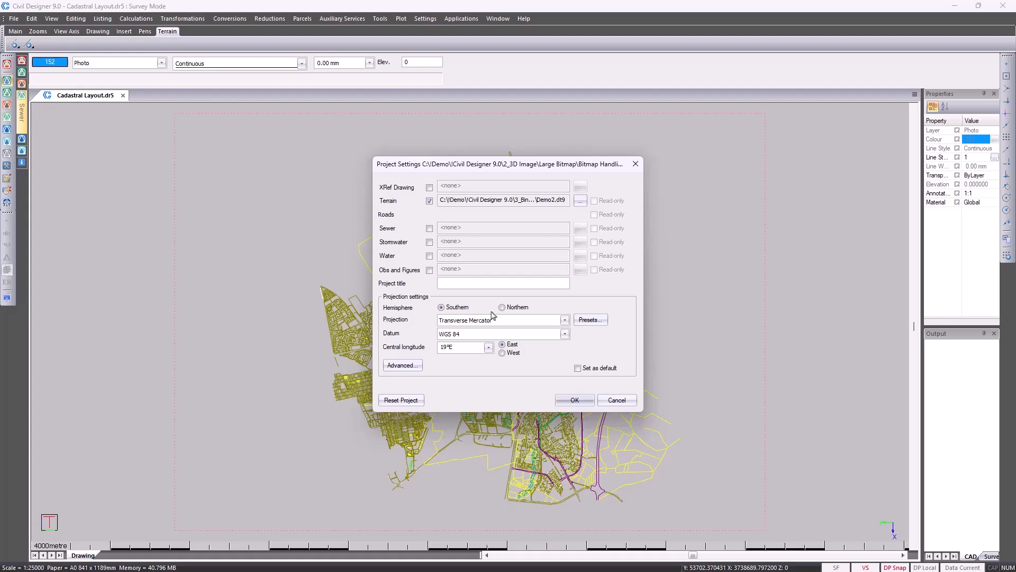
Review the projection presets by region, cancel them, and accept the project settings with Transverse Mercator, WGS 84 and 19°E
left_click(590, 321)
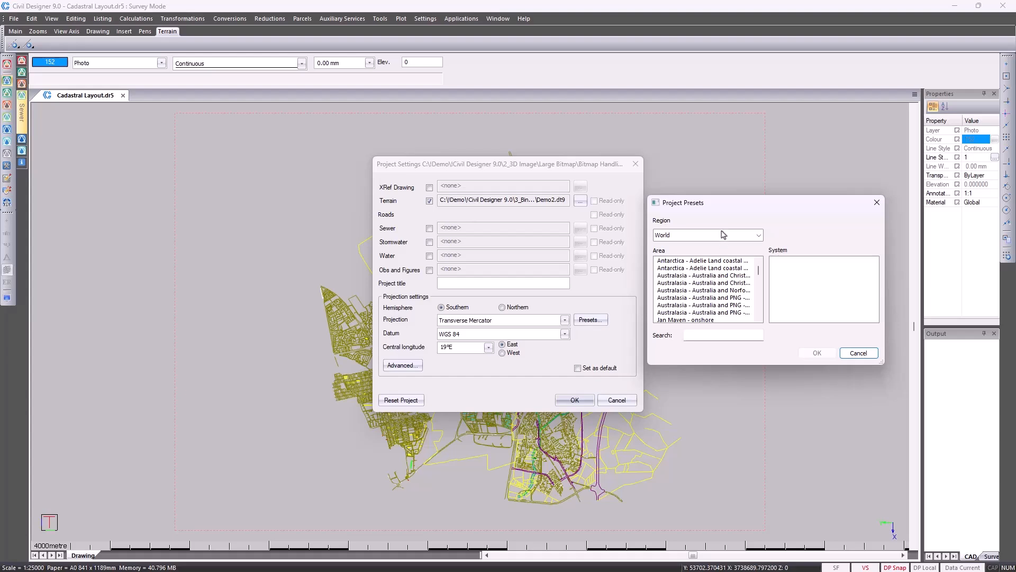
left_click(758, 235)
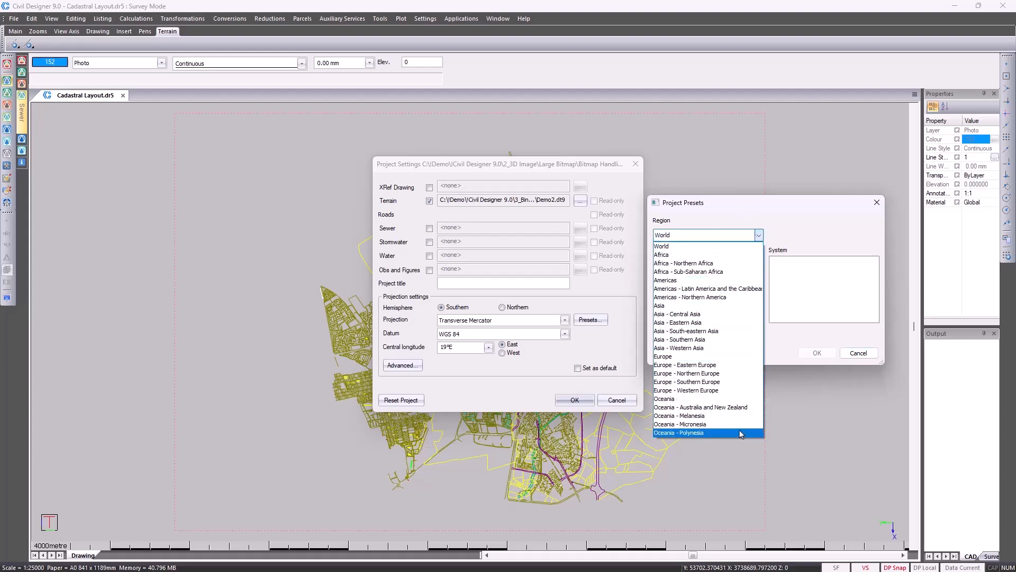
left_click(721, 250)
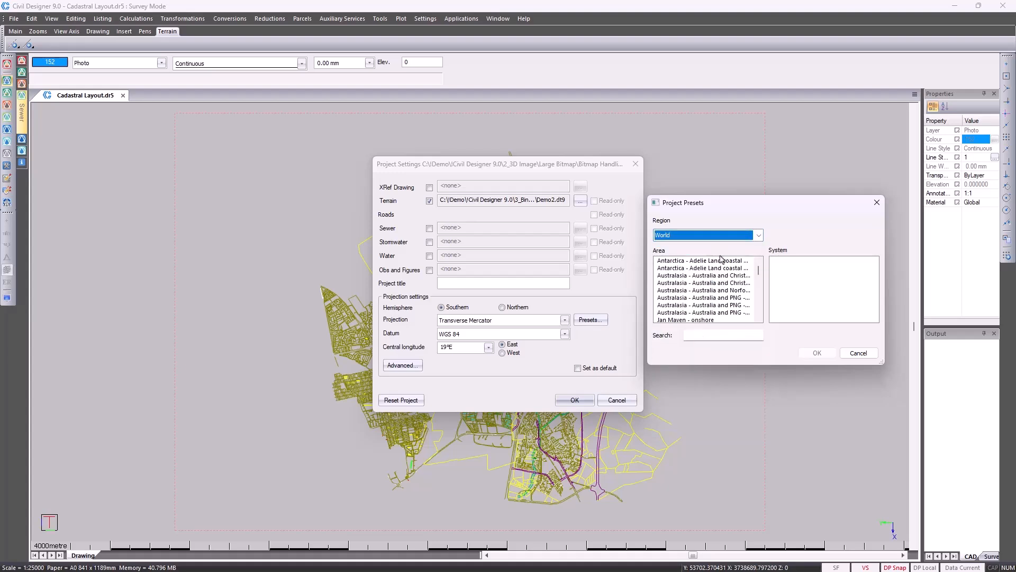
left_click(717, 334)
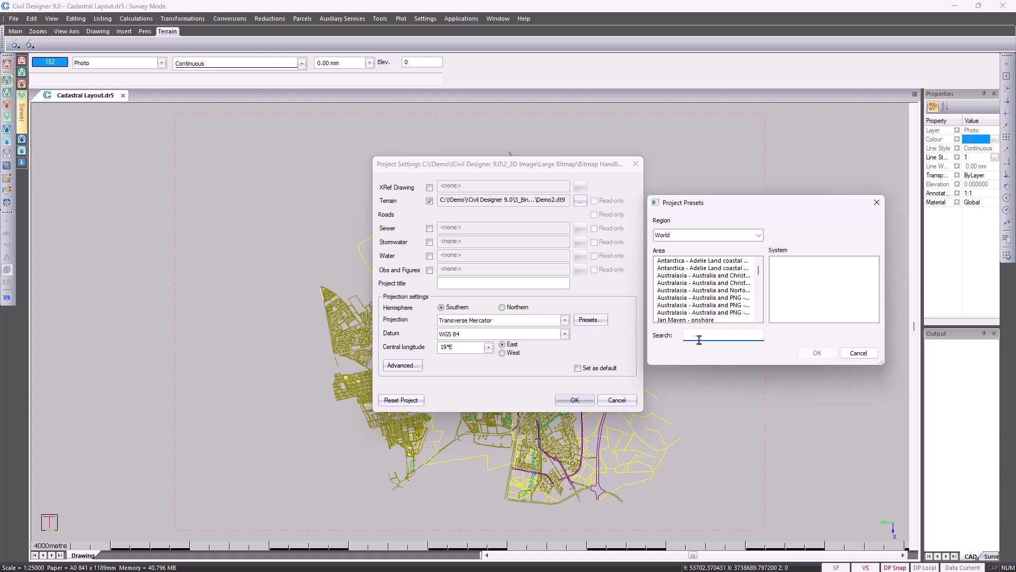
left_click(859, 353)
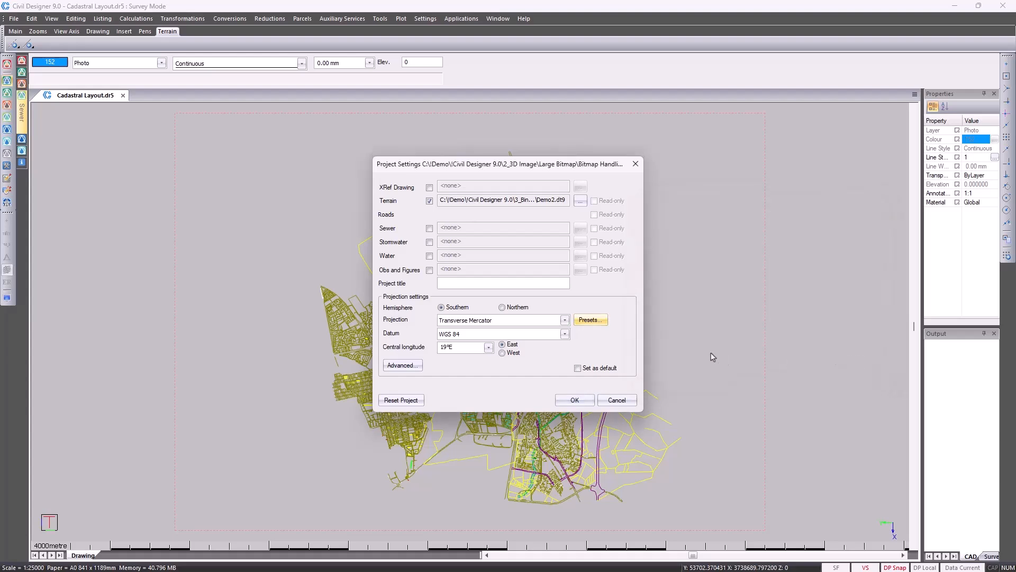
left_click_drag(464, 166, 705, 170)
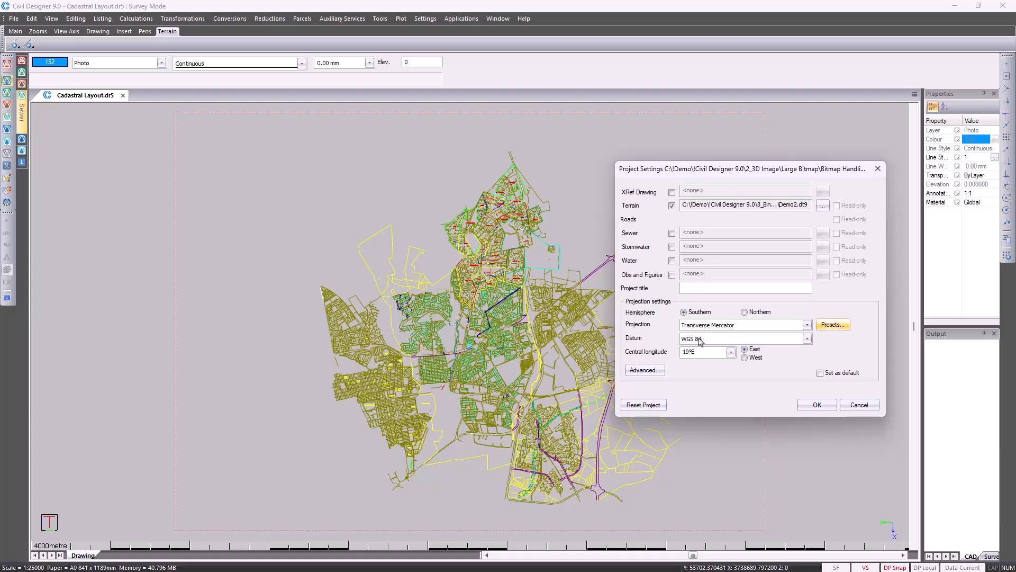
left_click(818, 405)
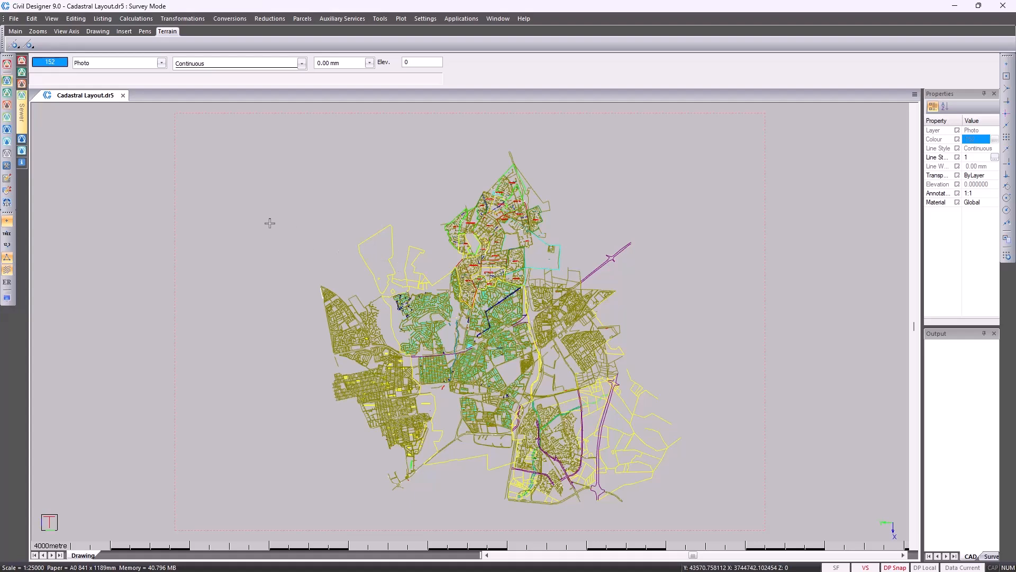
Open the Bing Map Elevations CSV from the 3_Bing Map Extraction folder as a single-file ASCII YXZ import
left_click(14, 19)
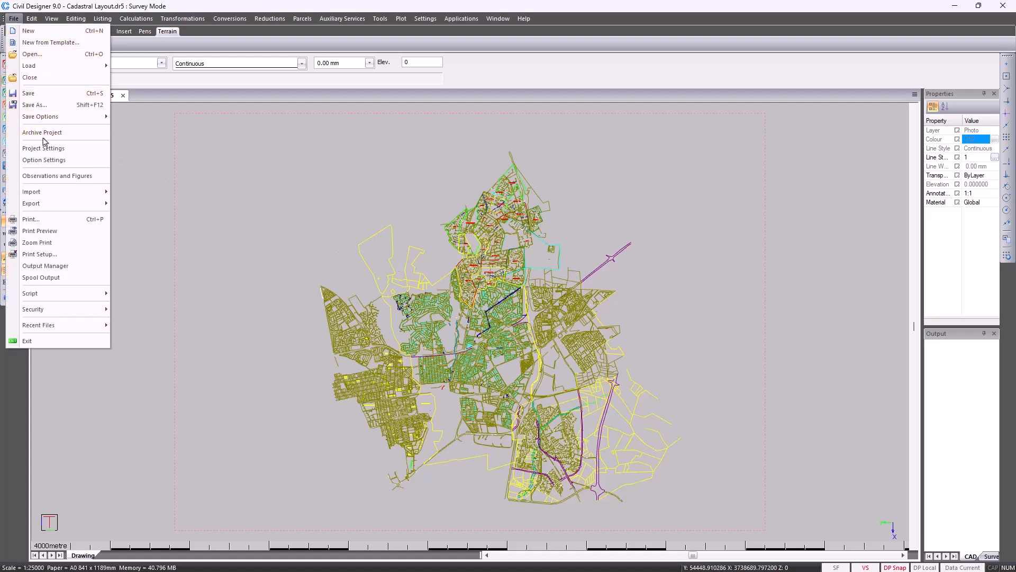
mouse_move(60, 194)
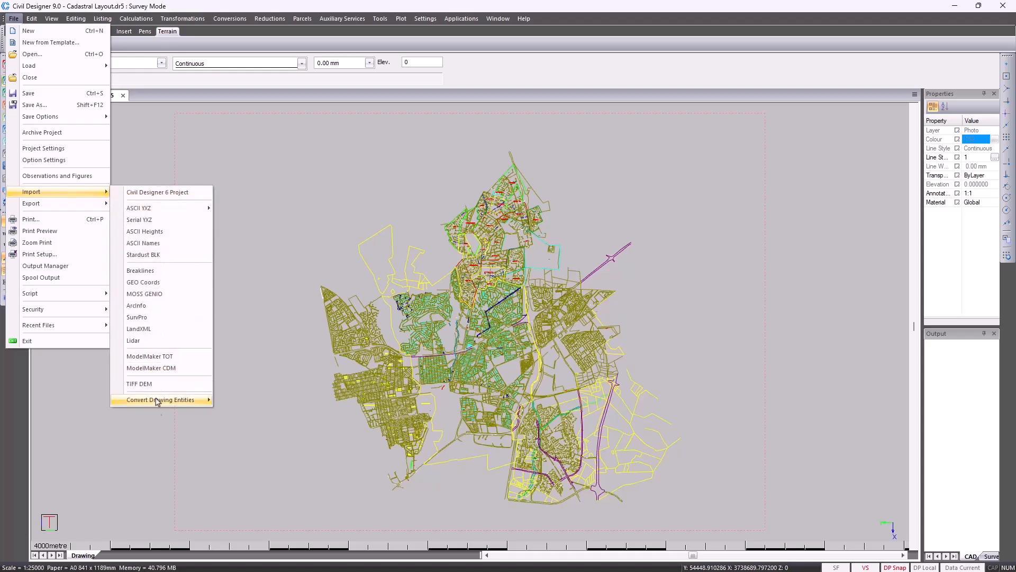
mouse_move(172, 405)
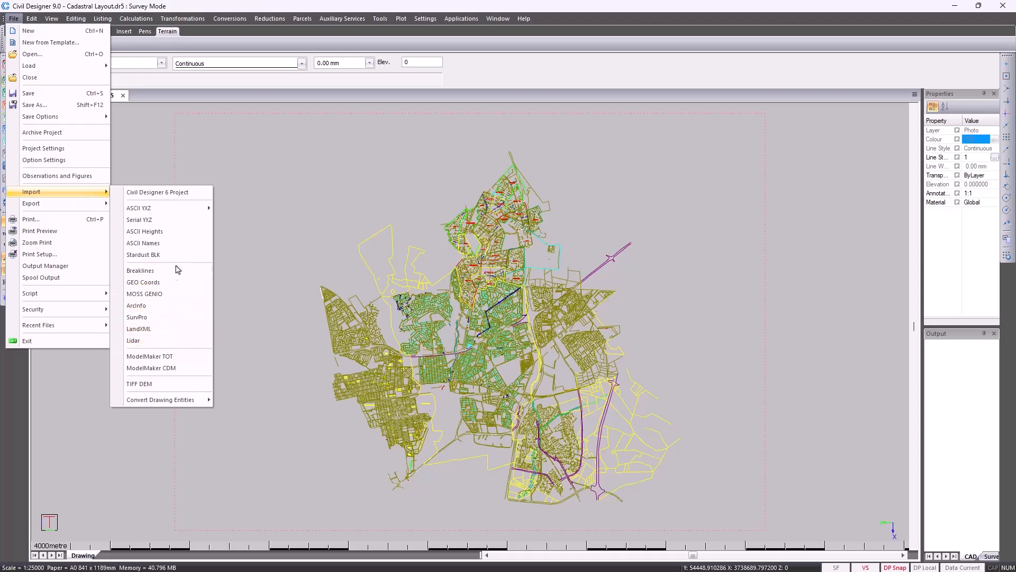
mouse_move(189, 210)
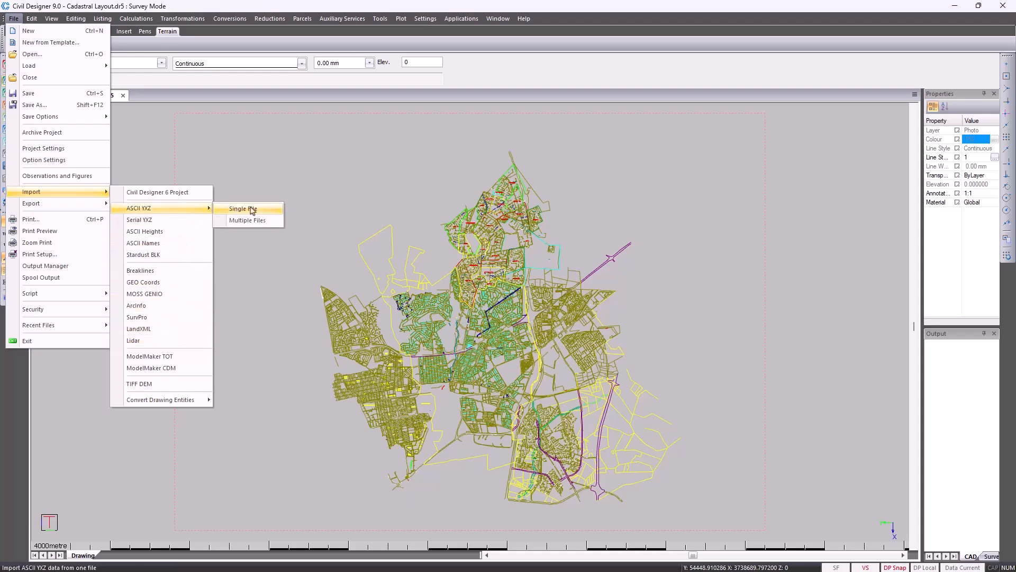
left_click(255, 209)
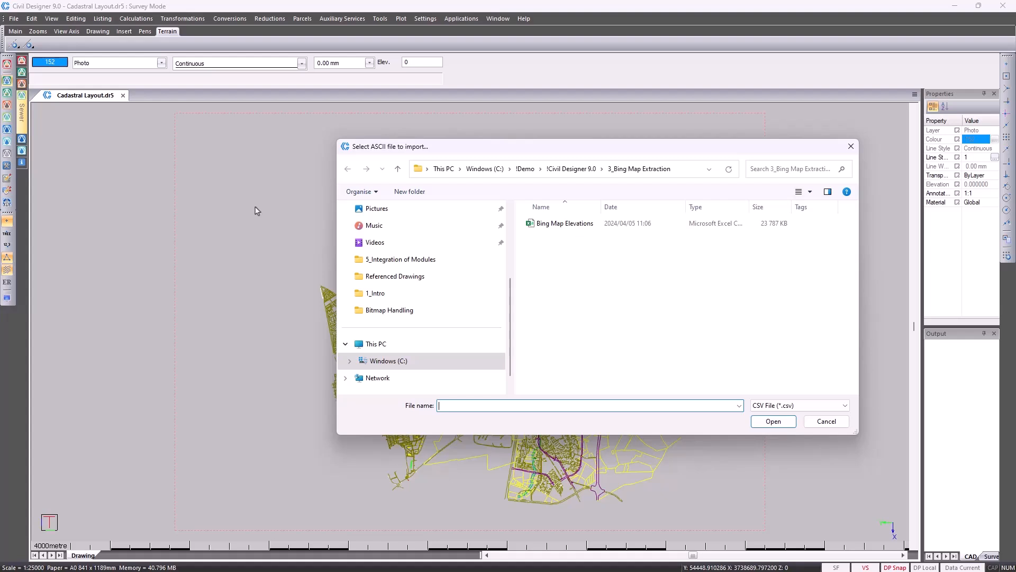
left_click(587, 227)
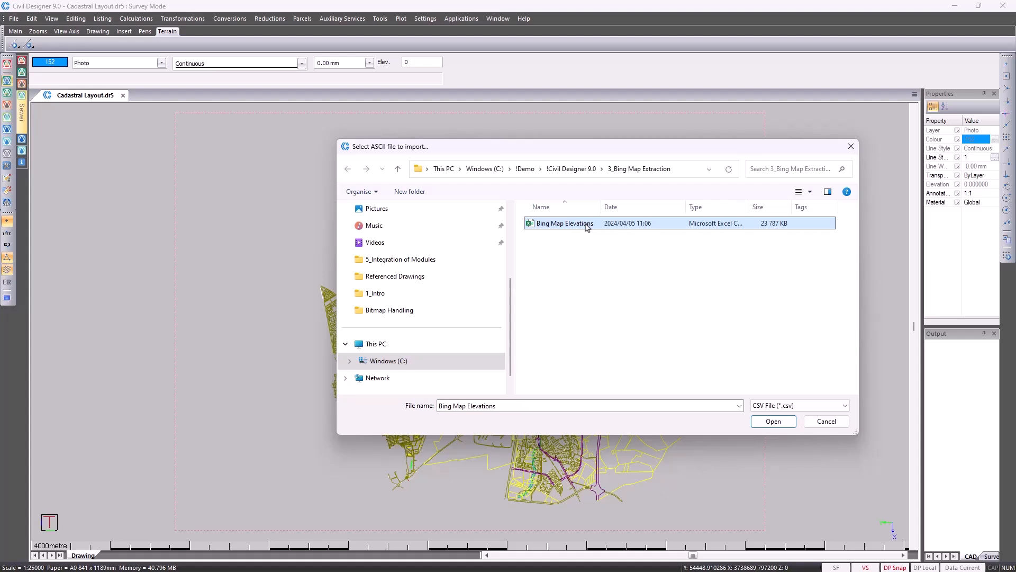
left_click(773, 421)
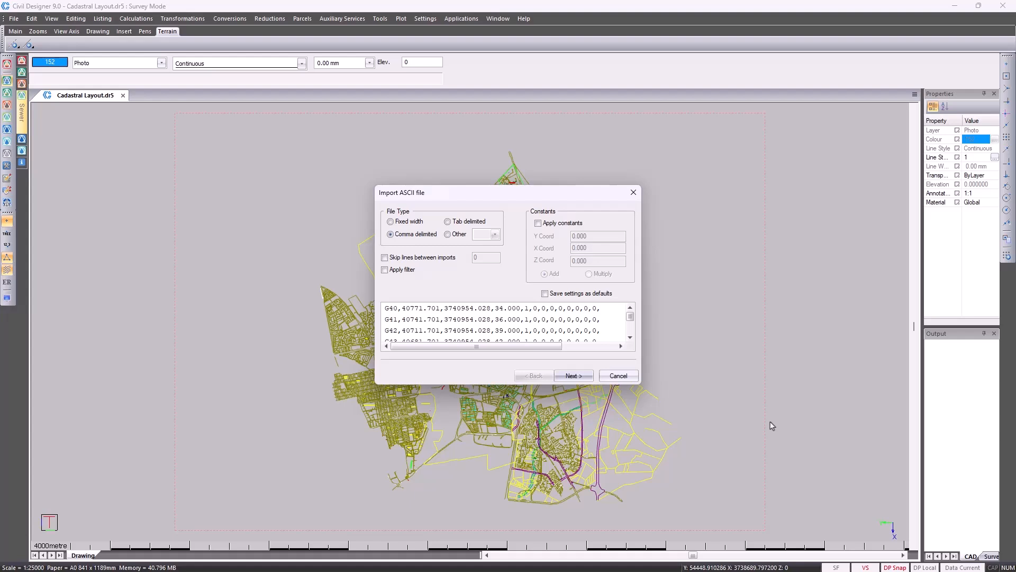
Assign the Surface field to the unassigned column after Z Coord in the comma-delimited import, finish the setup and accept the data ranges
left_click(566, 376)
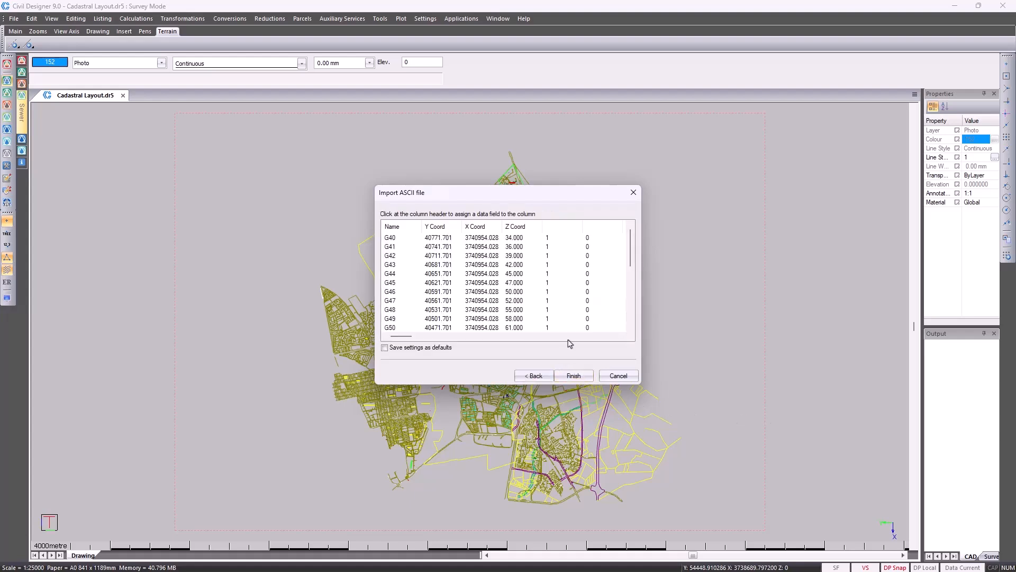
left_click(562, 231)
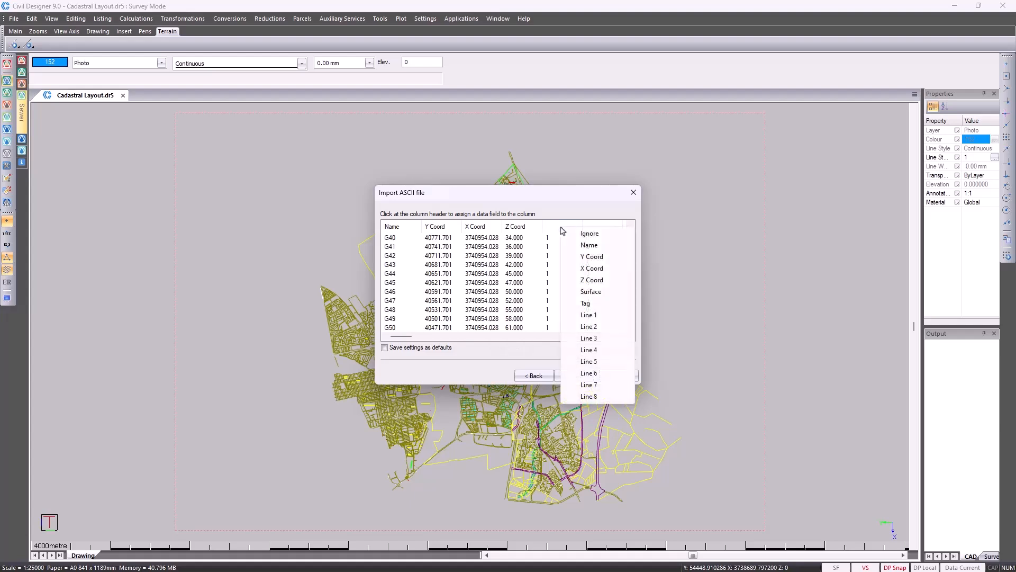
left_click(583, 294)
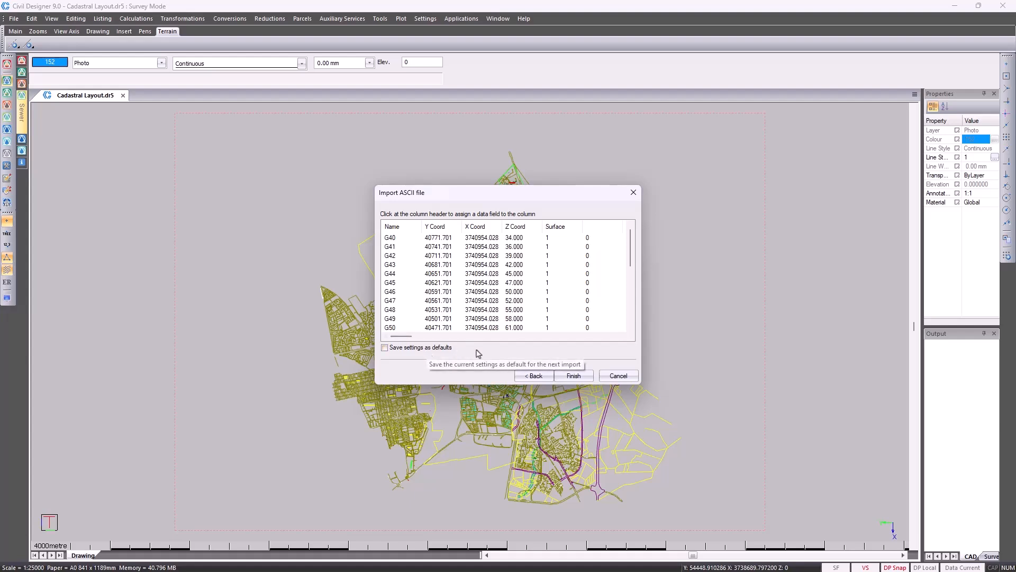
left_click(572, 376)
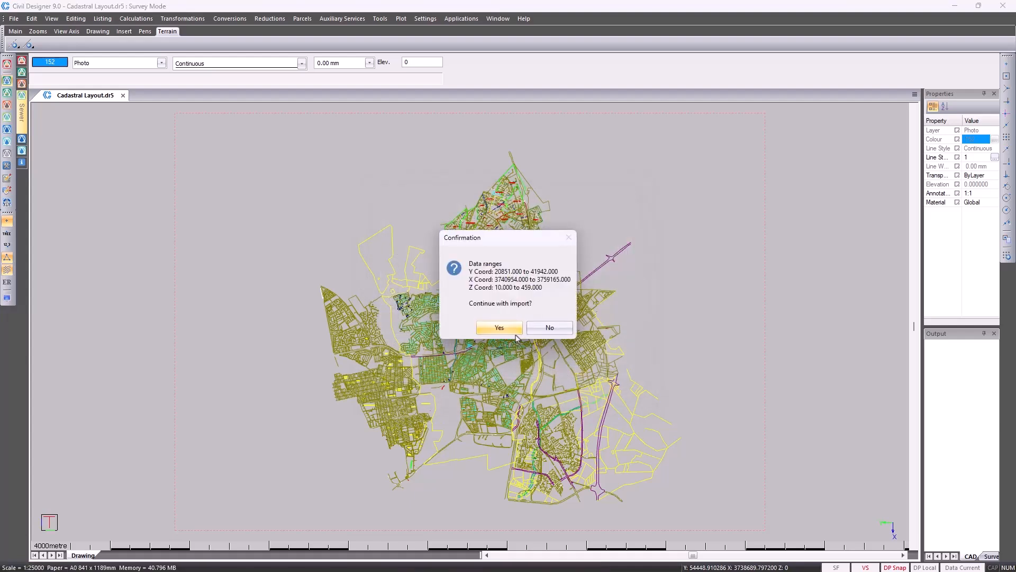
left_click(511, 332)
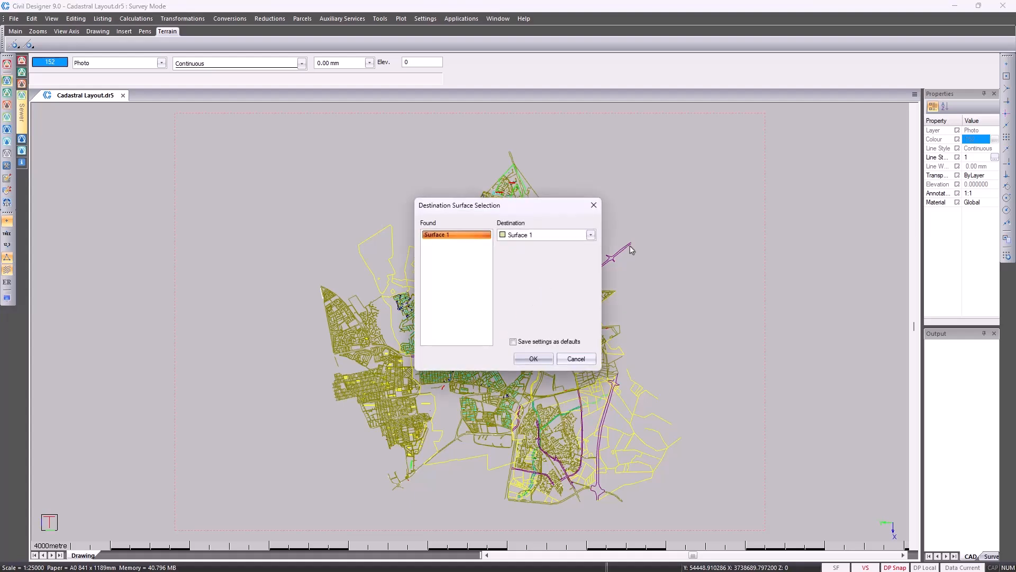
Choose Surface 1 as the destination surface and complete the elevation point import
left_click(591, 235)
mouse_move(592, 265)
left_mouse_down()
mouse_move(597, 490)
mouse_move(592, 262)
left_mouse_up()
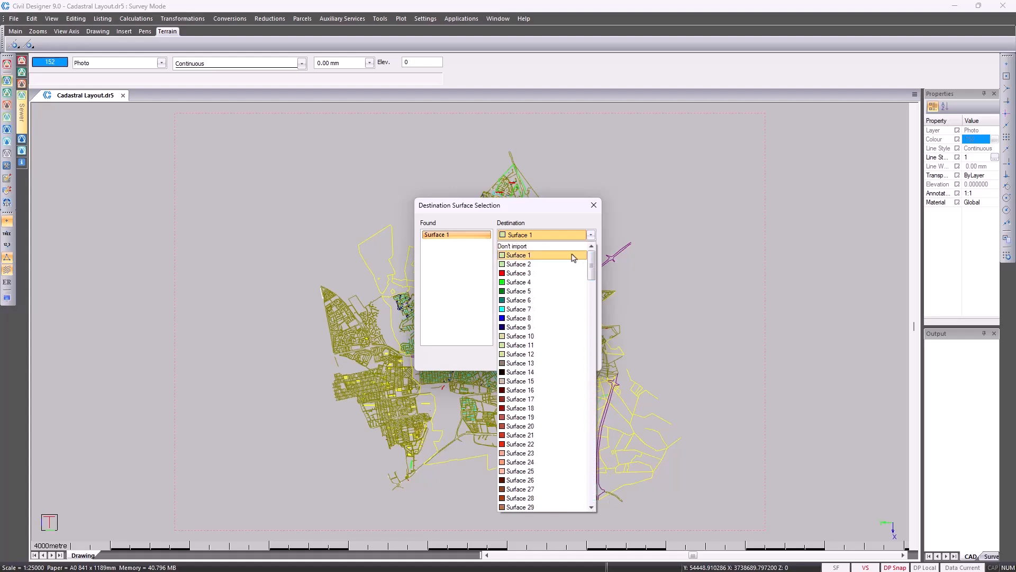
left_click(573, 255)
left_click(534, 359)
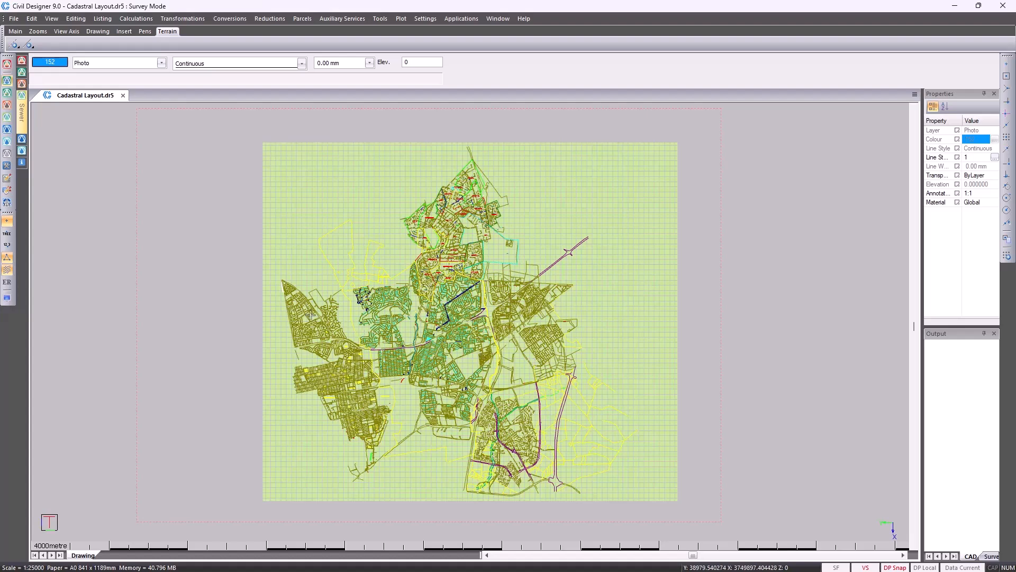
Switch to terrain mode and triangulate Surface 1 with a maximum line length of 45
left_click(7, 93)
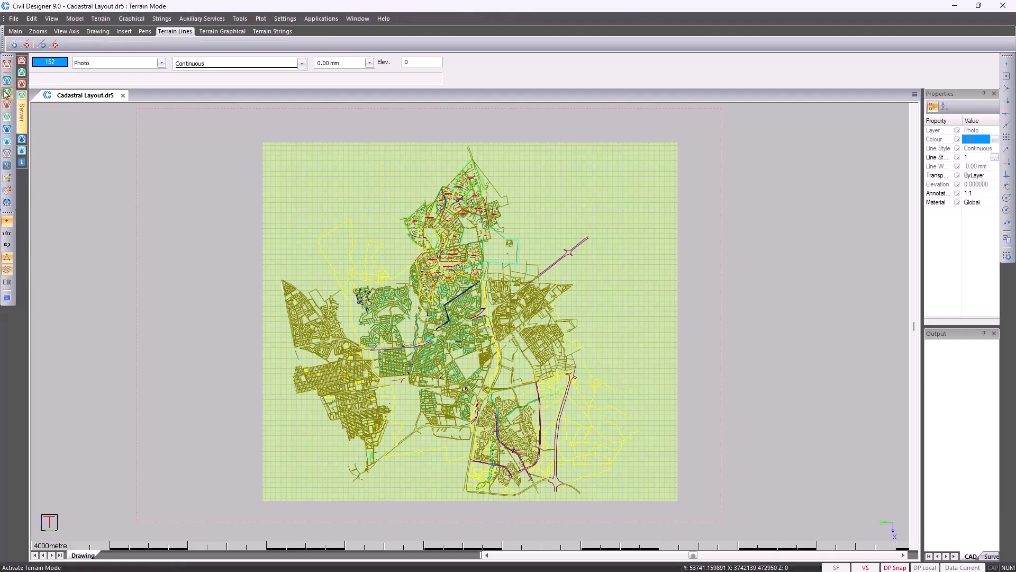
left_click(74, 19)
mouse_move(131, 341)
left_click(192, 341)
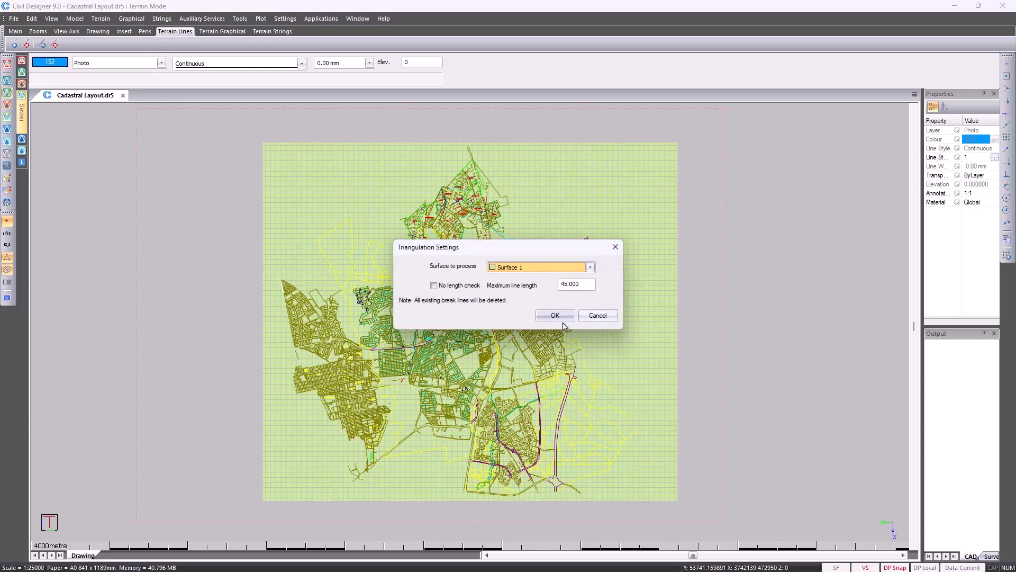
left_click(561, 321)
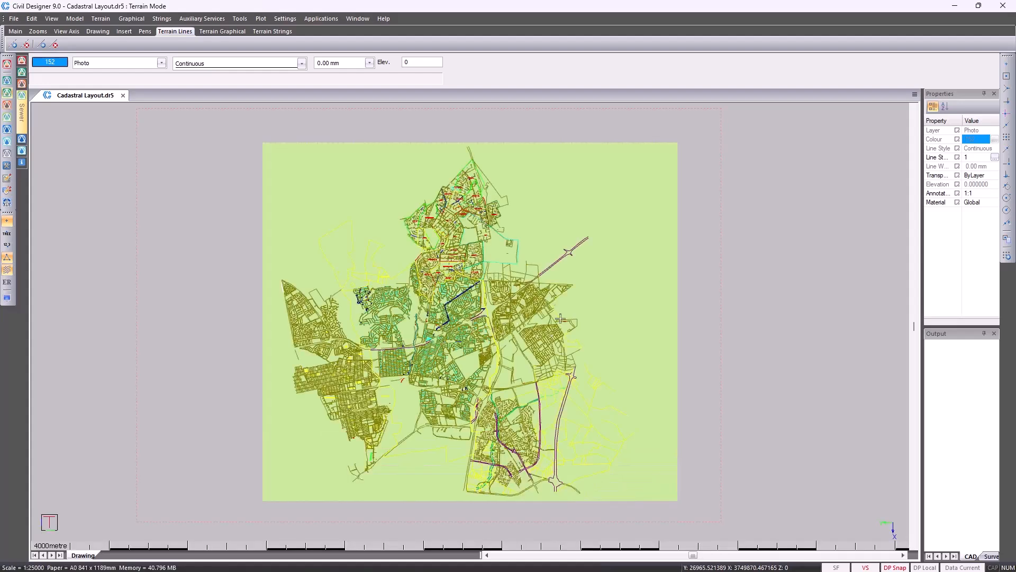
Display quick contours for Surface 1 at an interval of 10, highlighted every 50
left_click(7, 298)
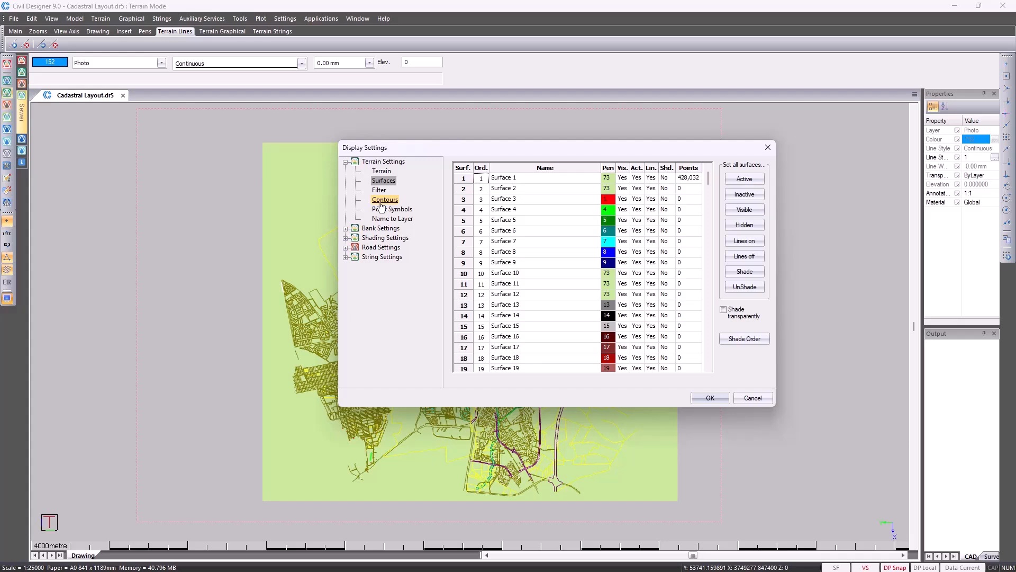
left_click(383, 200)
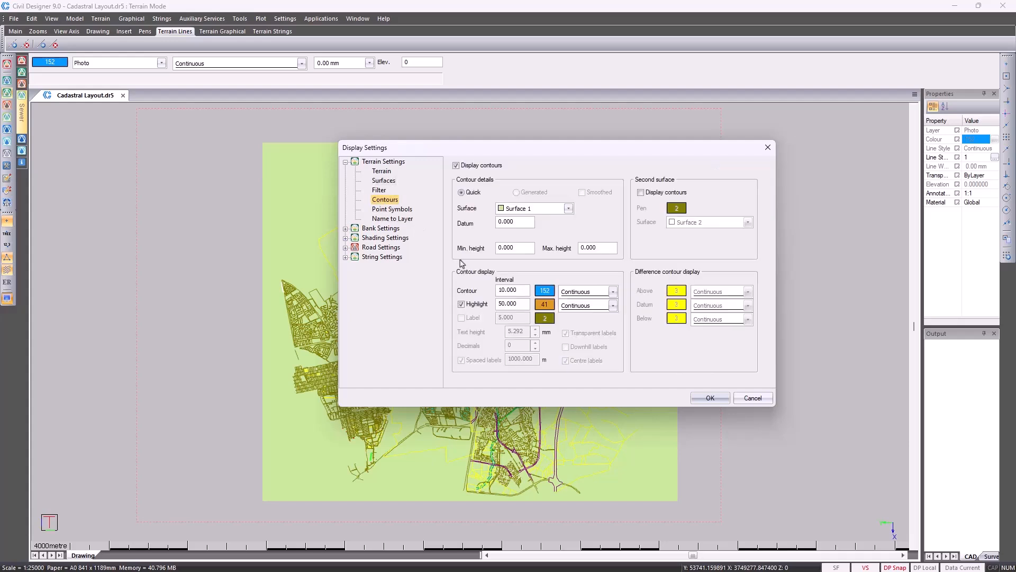
left_click_drag(518, 290, 489, 287)
left_click(707, 397)
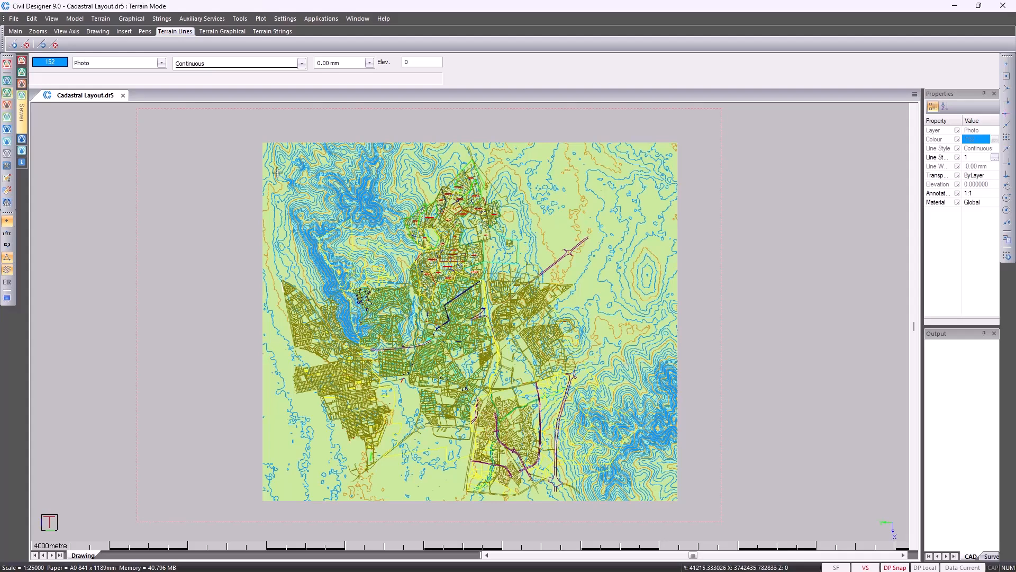
Generate contours from Surface 1 at an interval of 10
left_click(101, 19)
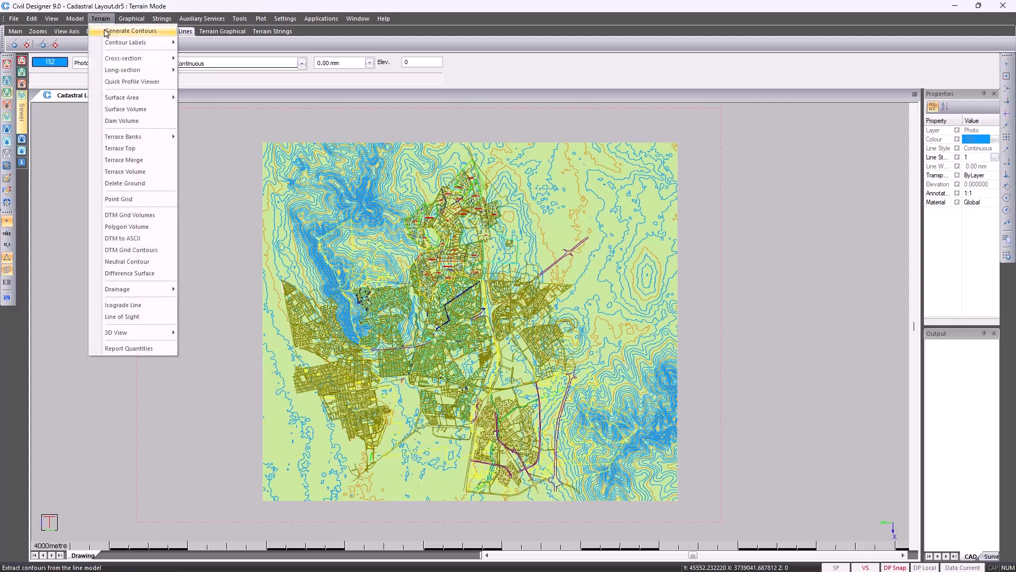
left_click(117, 29)
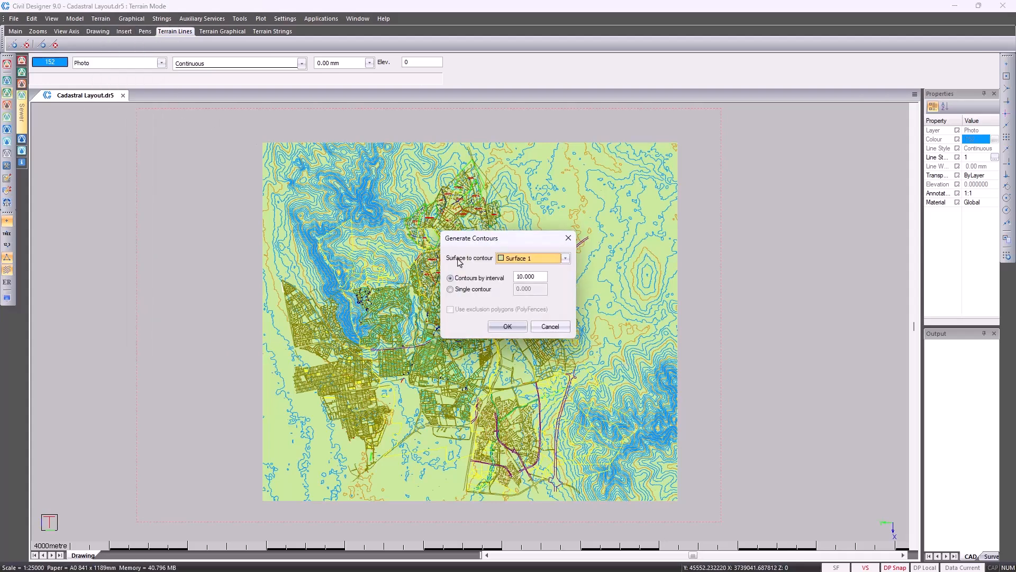
left_click(507, 326)
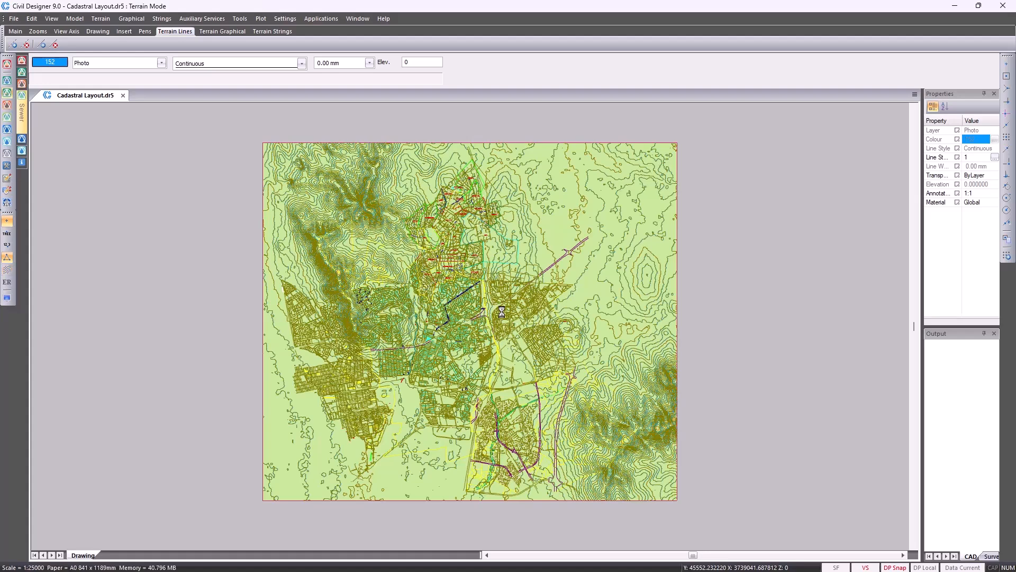
Turn contour display back on using smoothed generated contours of Surface 1, labelled every 50 with labels spaced 2000 m apart
left_click(7, 298)
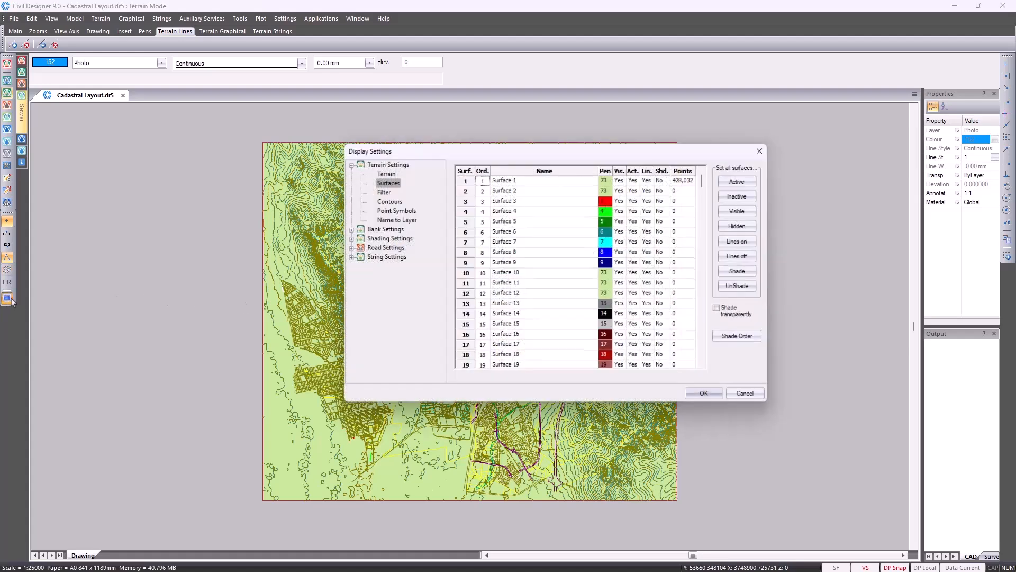
left_click(385, 200)
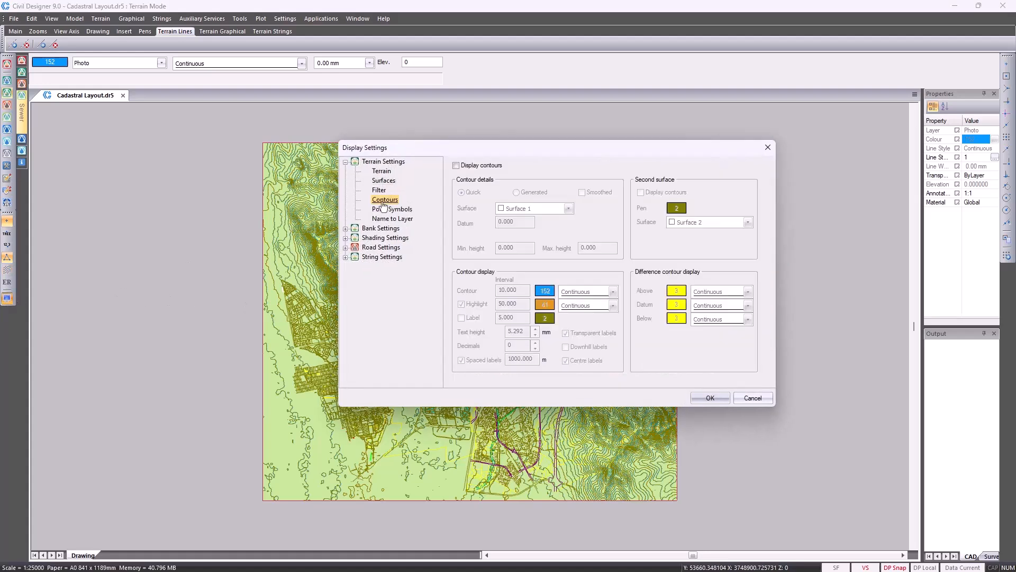
left_click(457, 166)
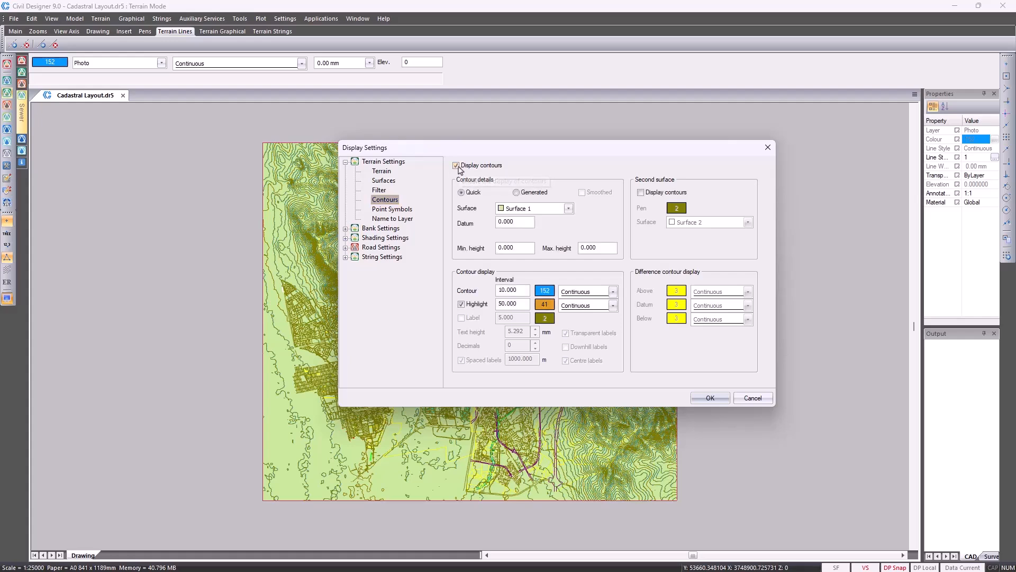
left_click(534, 193)
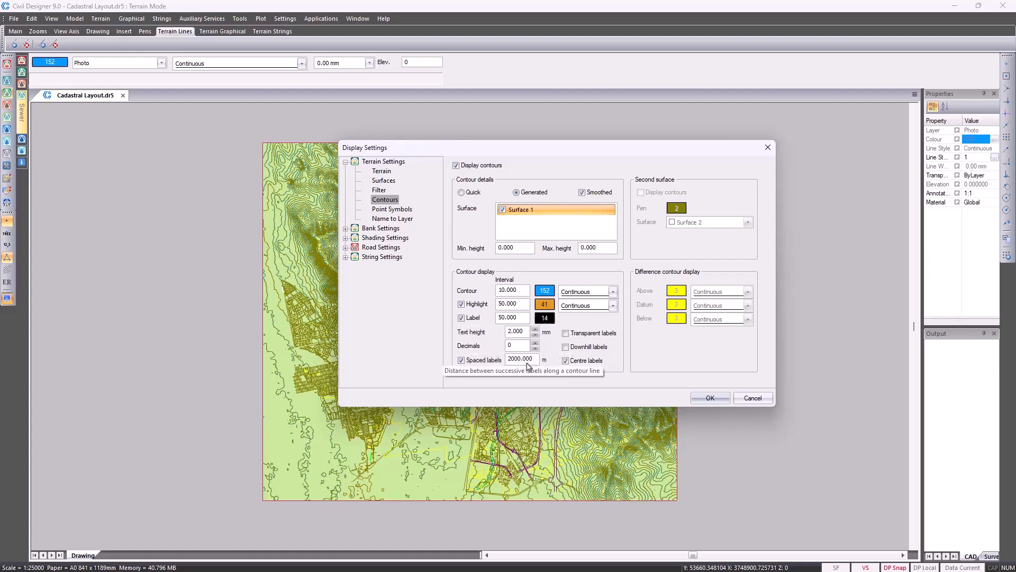
left_click(710, 398)
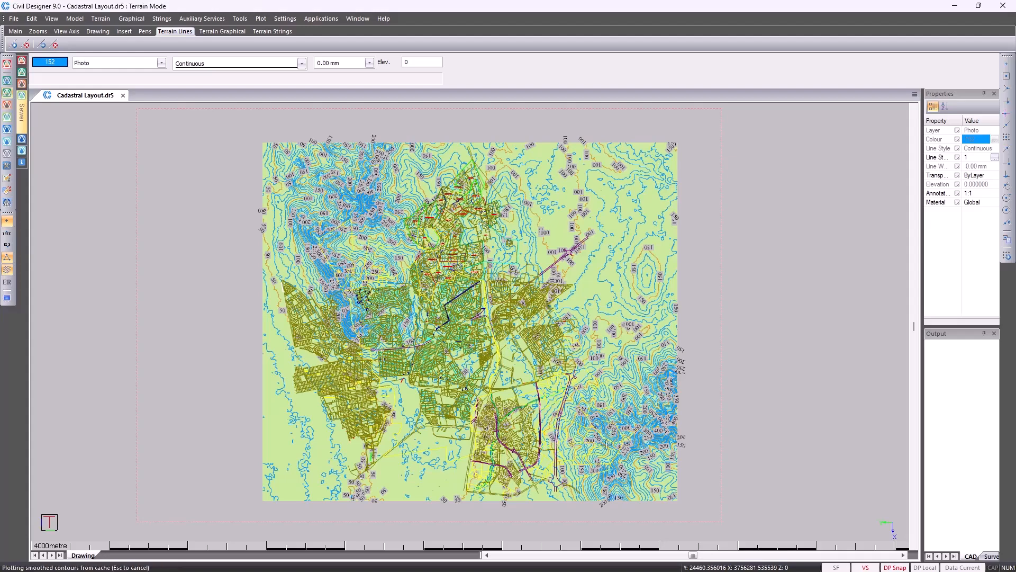
Hide the terrain triangulation lines so that the hillside contours are shown without them
scroll(607, 443, "up", 2)
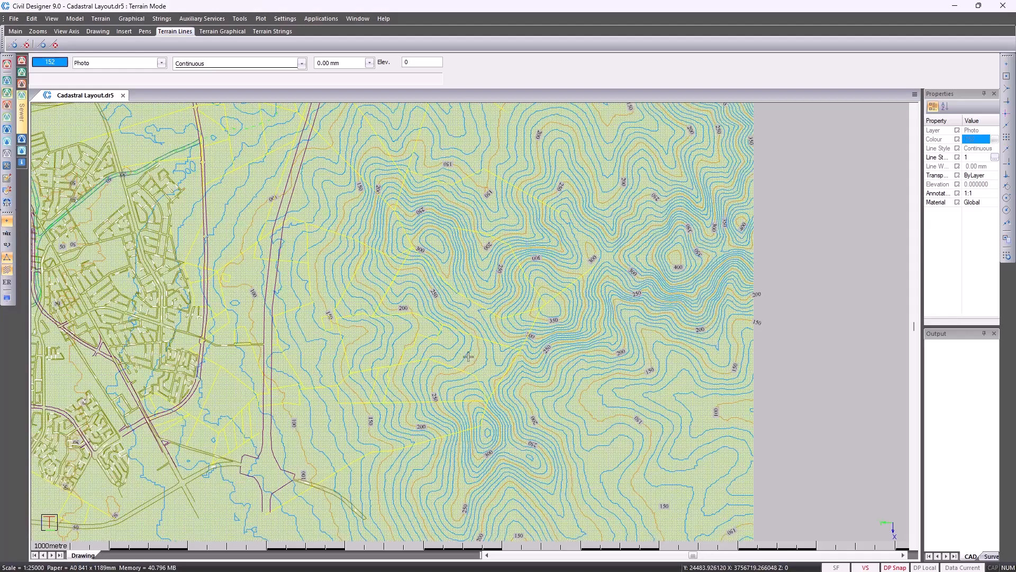
scroll(468, 357, "up", 1)
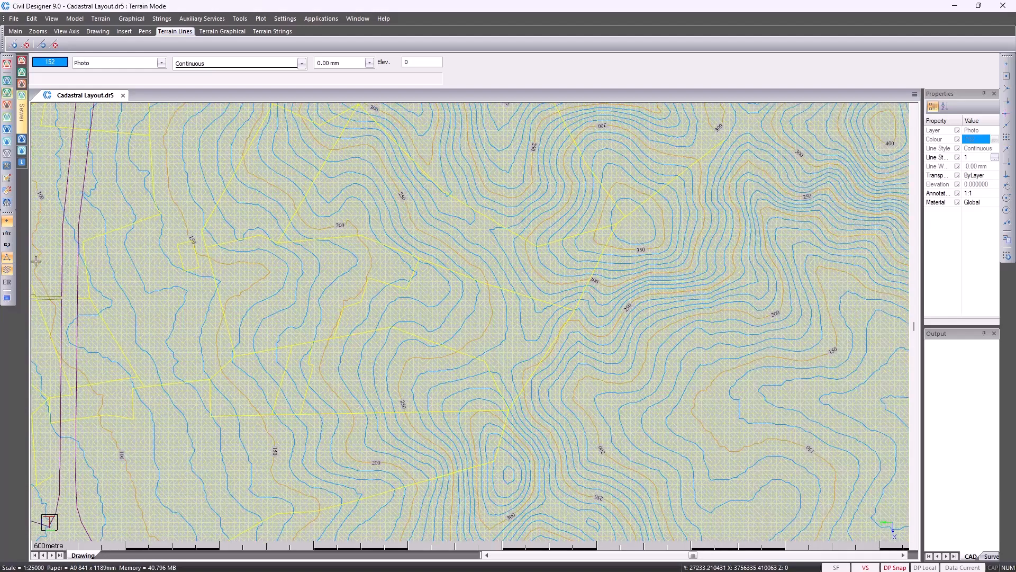
left_click(8, 257)
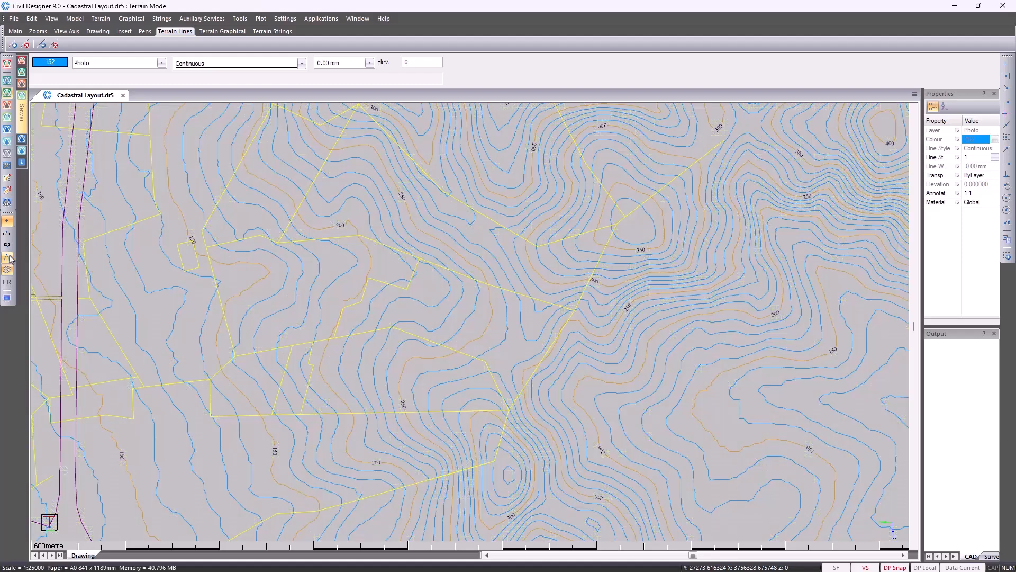
Add a contour label line for Surface 1, running across the hillside contours from the road towards the hills
left_click(97, 20)
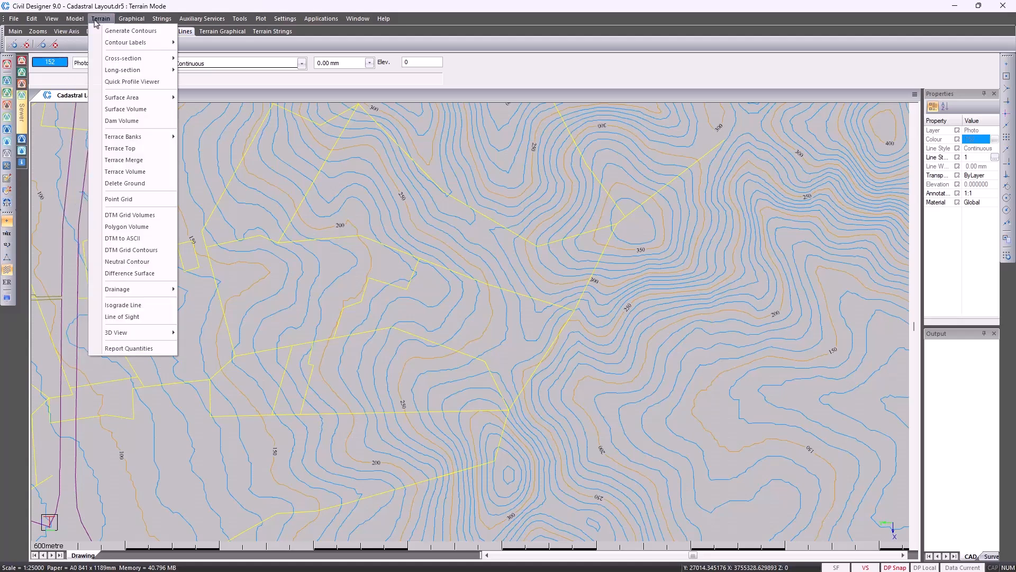
mouse_move(119, 44)
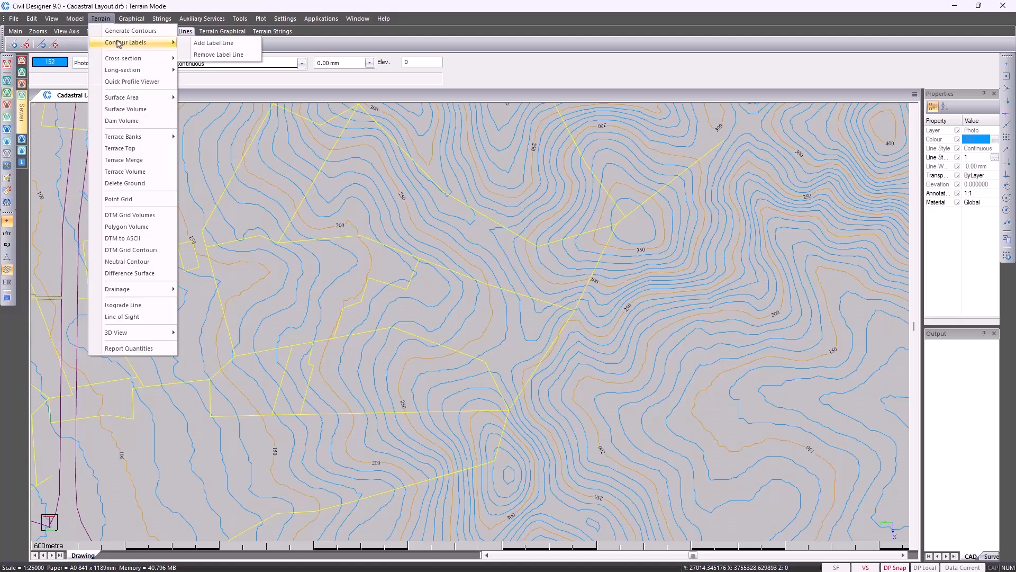
left_click(196, 45)
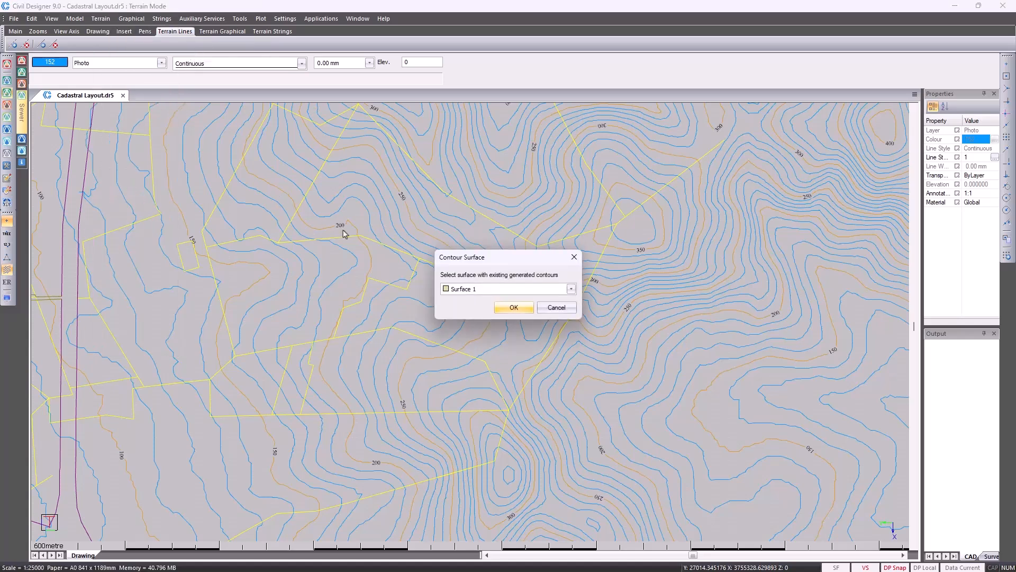
left_click(512, 309)
left_click(42, 330)
left_click(436, 301)
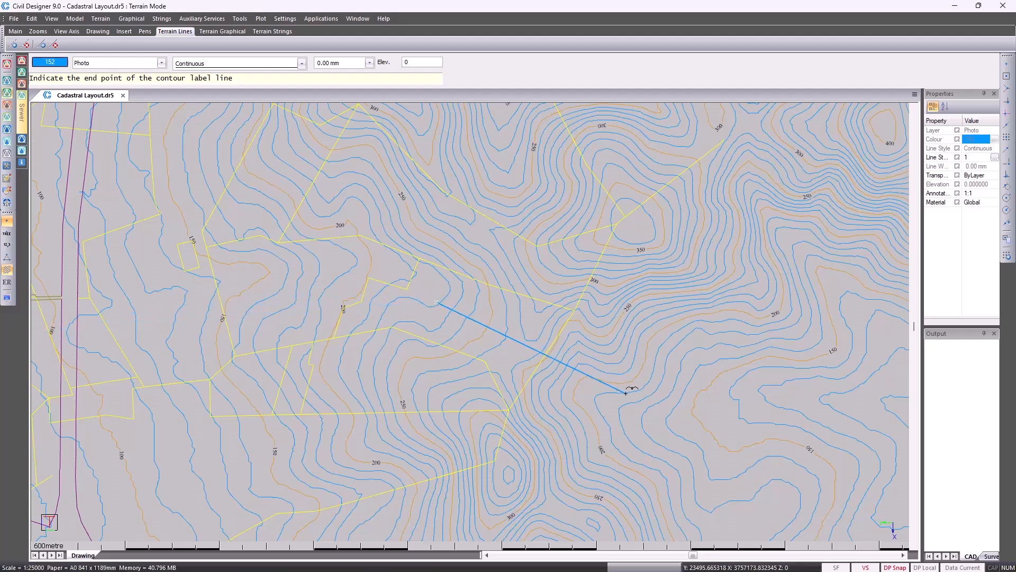
Finish a second contour label line running down the slope to the 150 contour, and show the entire drawing
left_click(727, 419)
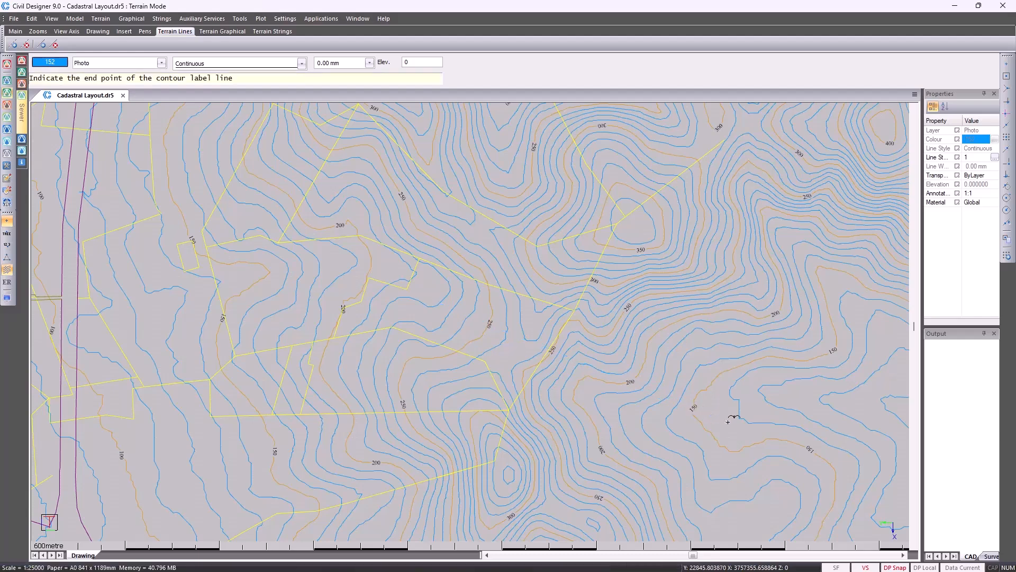
right_click(728, 421)
left_click(749, 438)
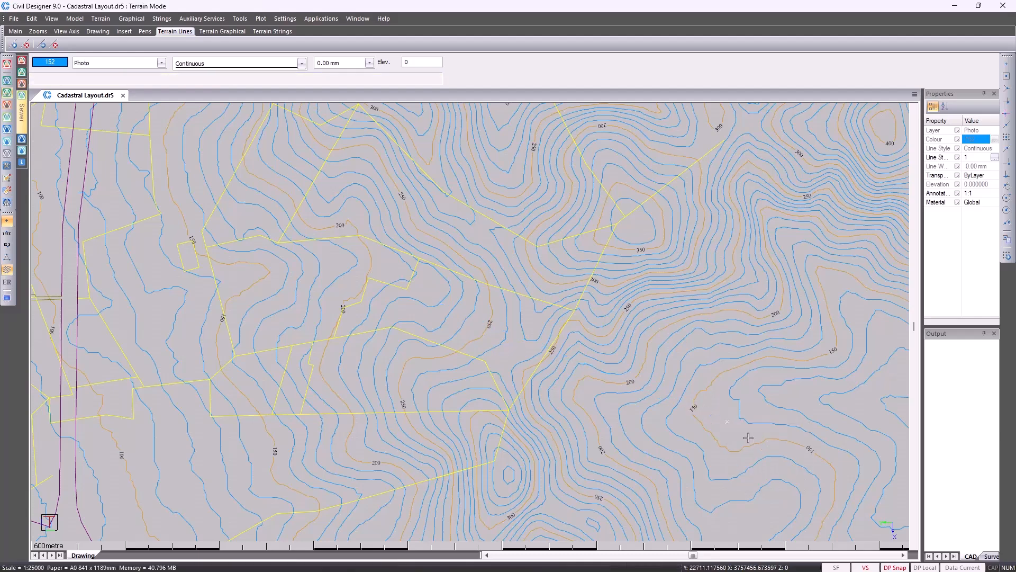
key("z")
key("a")
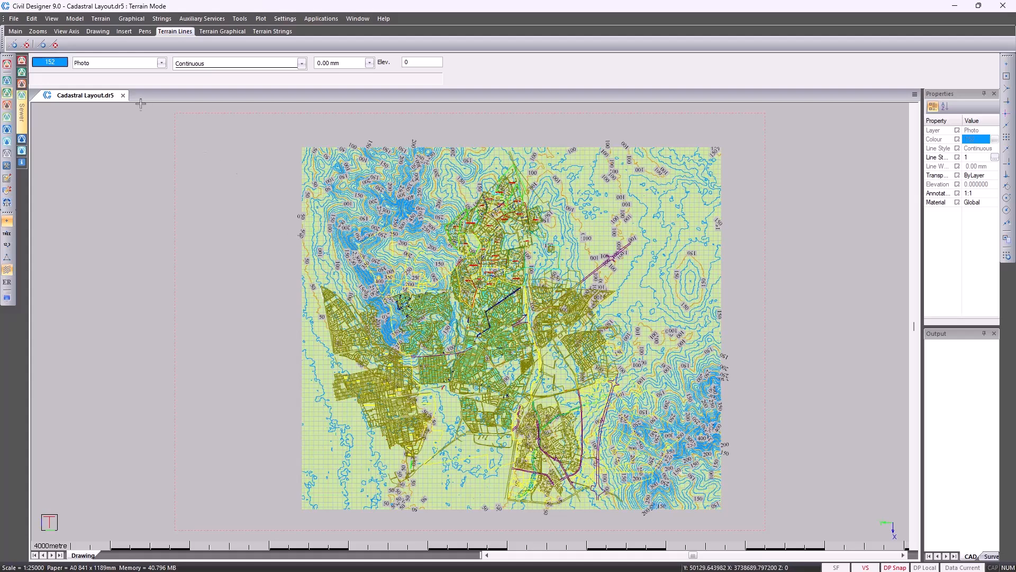
Close the Cadastral Layout drawing without saving the terrain data
left_click(123, 95)
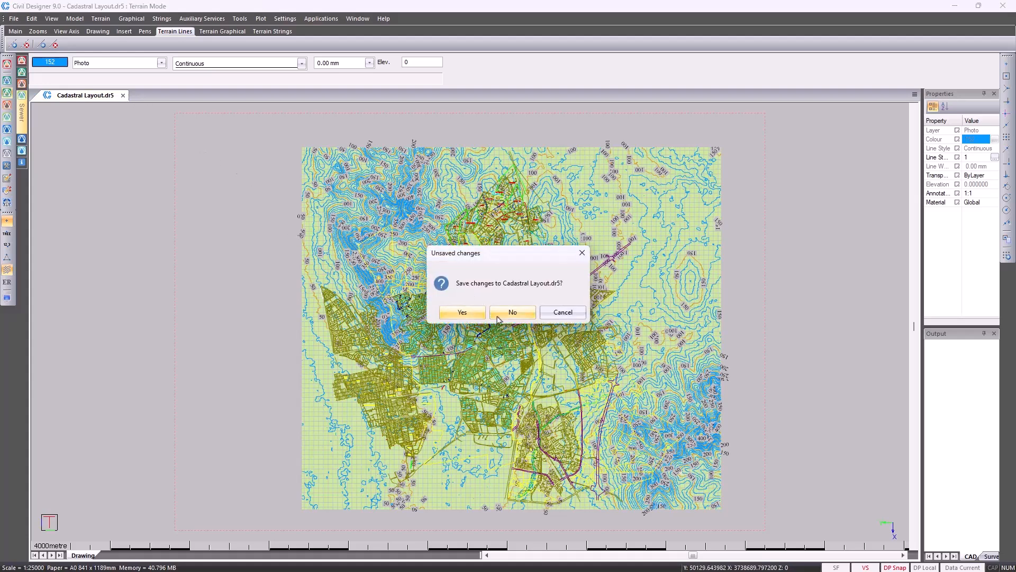
left_click(462, 312)
left_click(564, 360)
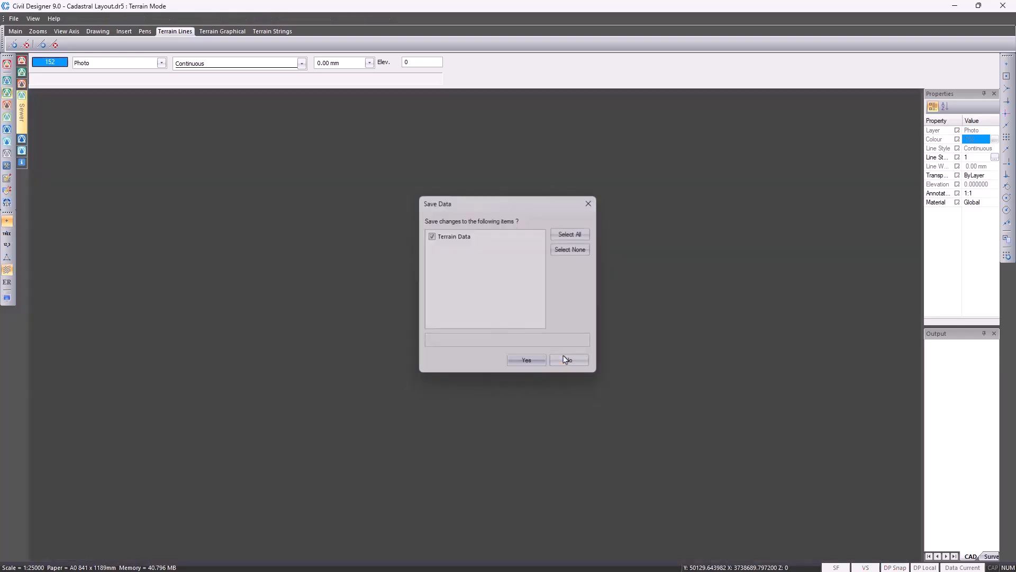
Open Platform Design.dr5 from the 4_Platform Design folder inside !Civil Designer 9.0
left_click(17, 19)
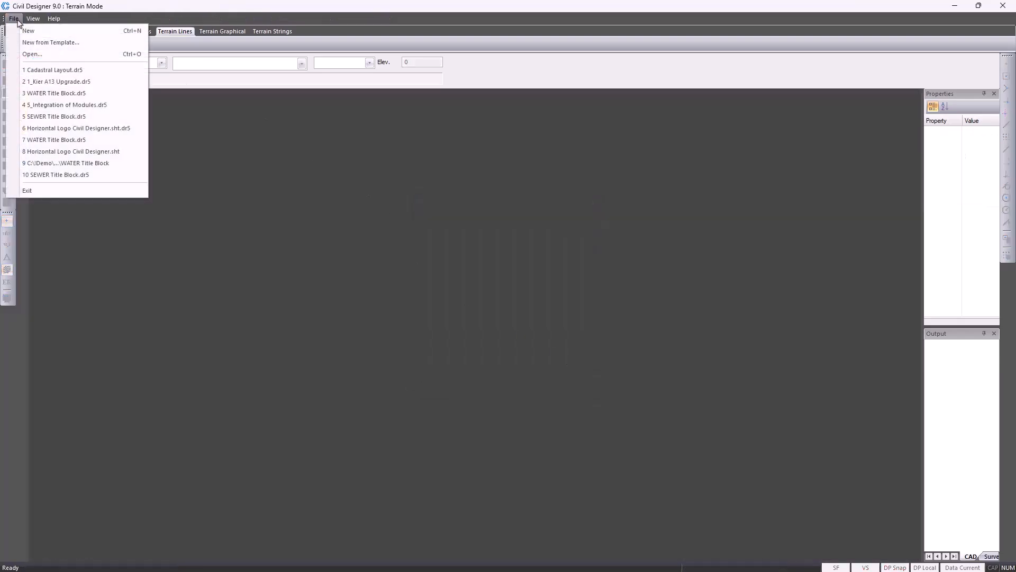
left_click(30, 55)
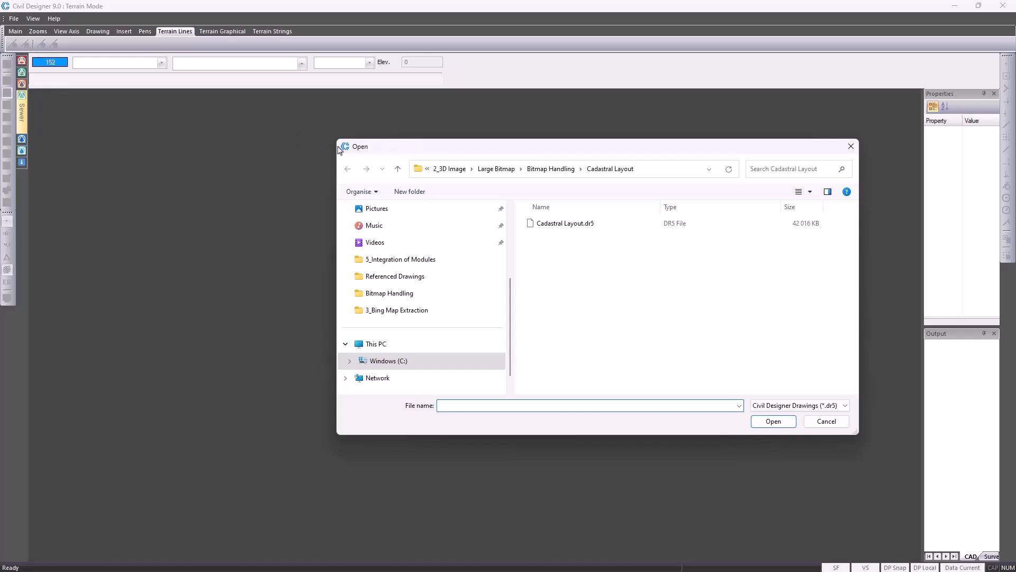
left_click(398, 169)
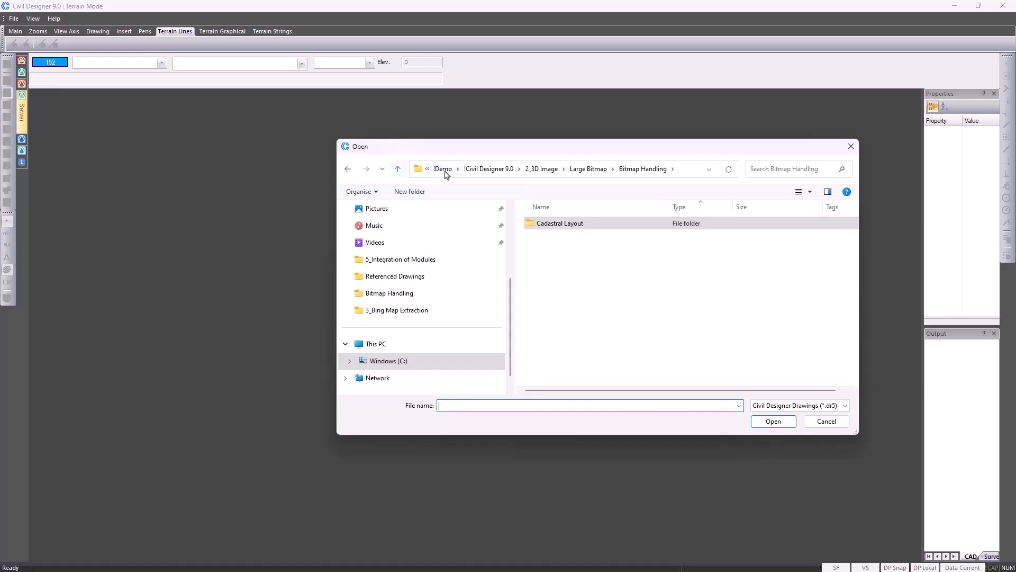
left_click(489, 169)
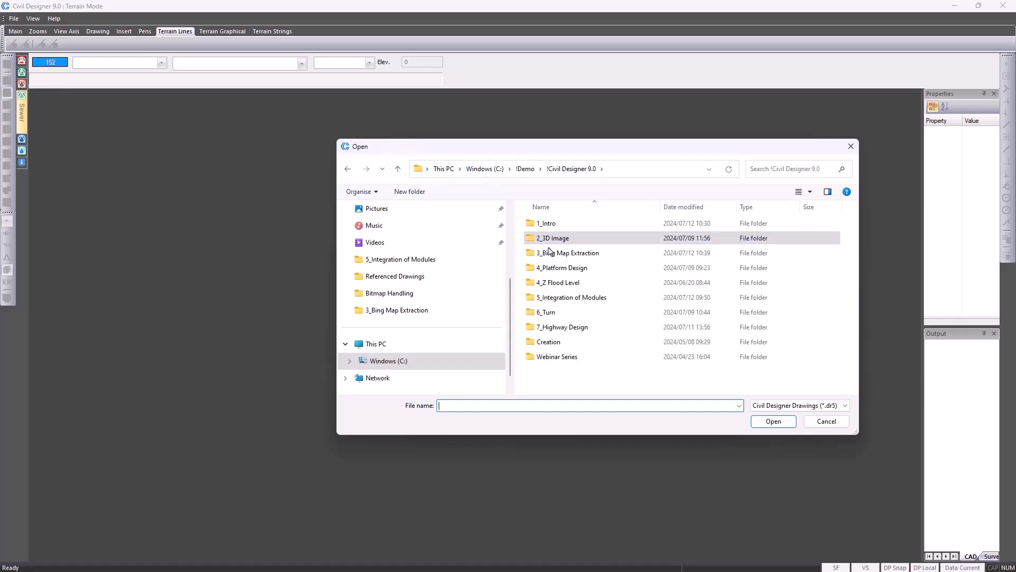
double_click(565, 267)
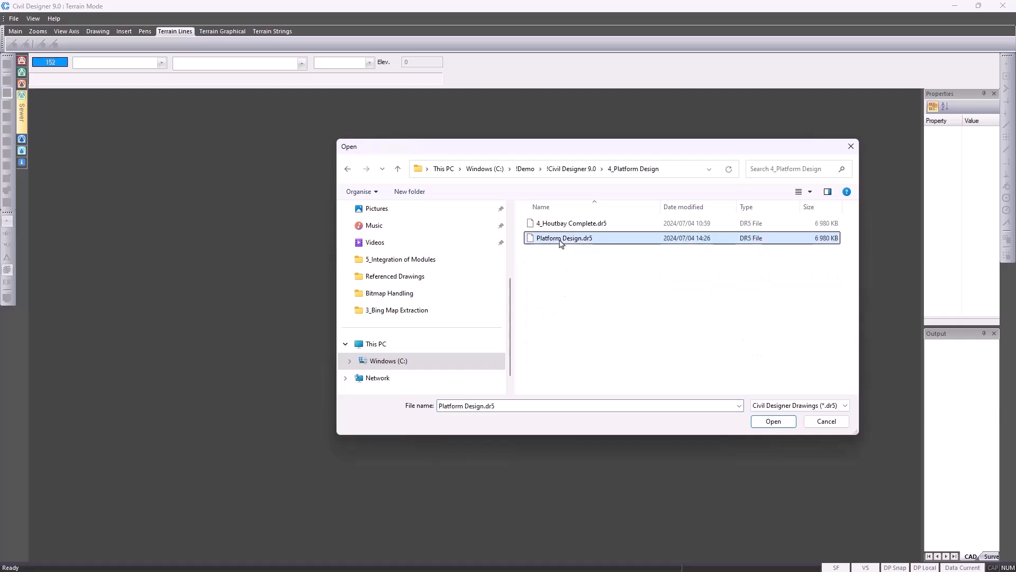
double_click(560, 240)
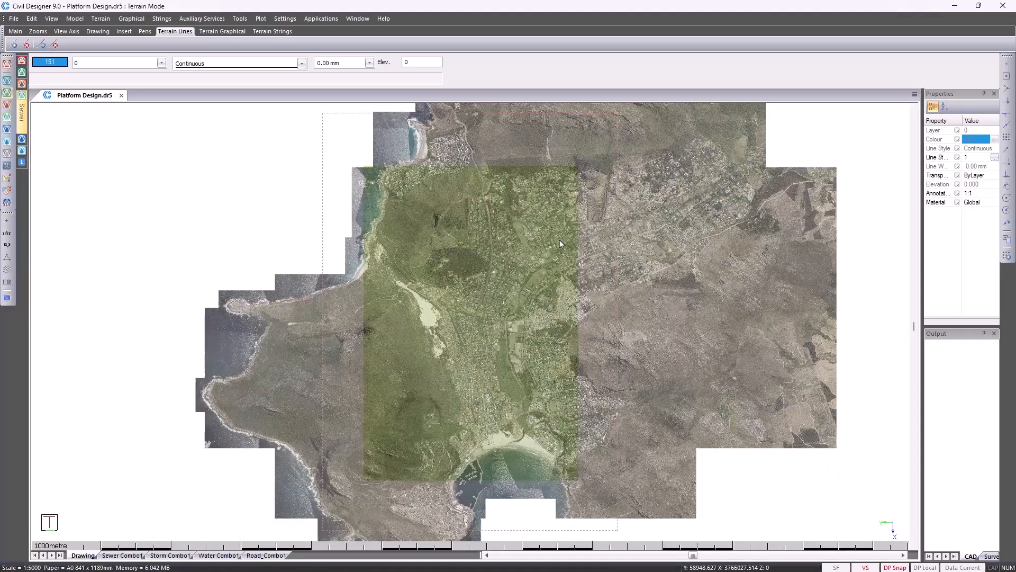
Render the terrain in 3D with the visible image tiles draped over it, and view it obliquely from above the bay
right_click(480, 327)
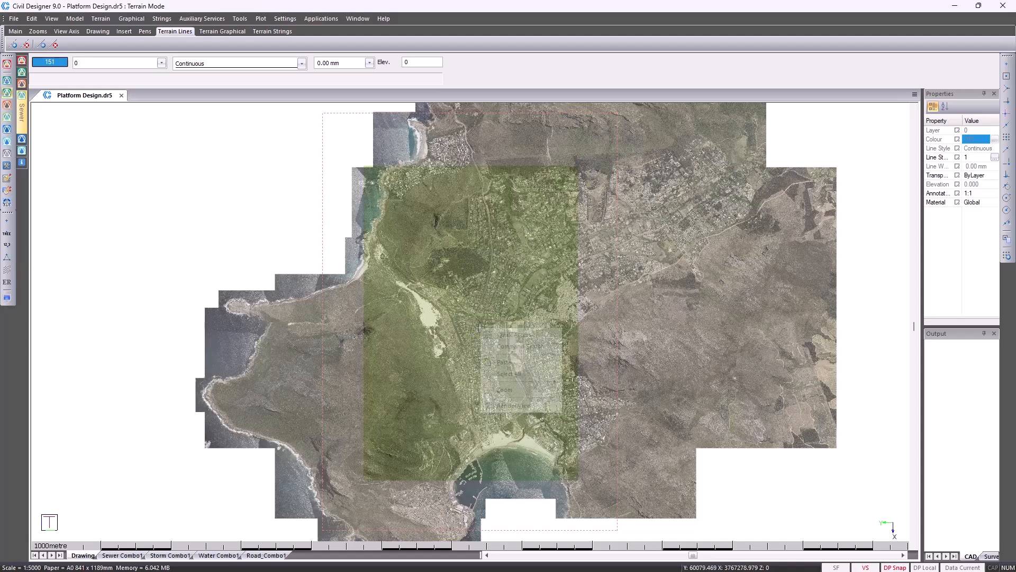
left_click(514, 408)
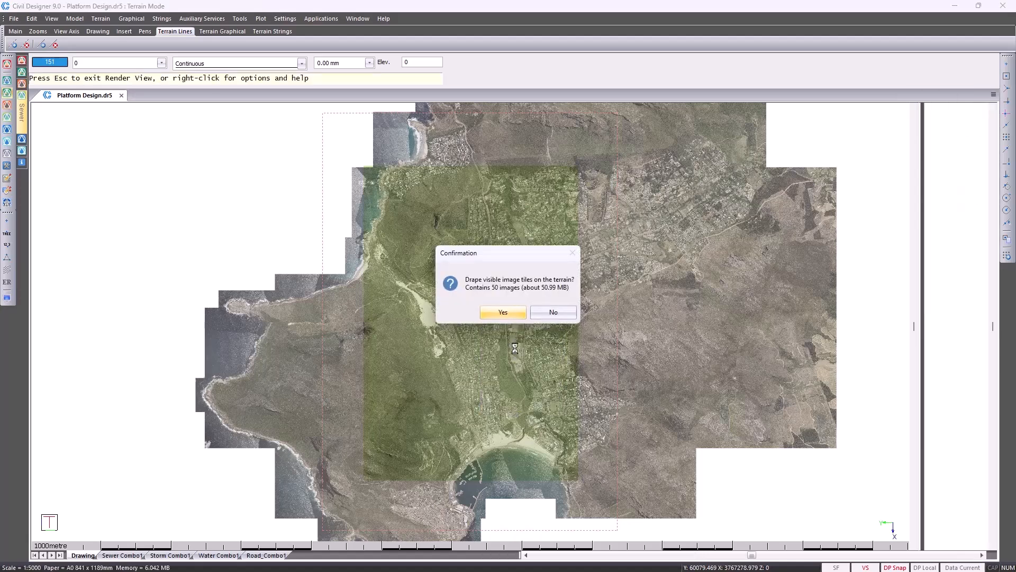
left_click(503, 312)
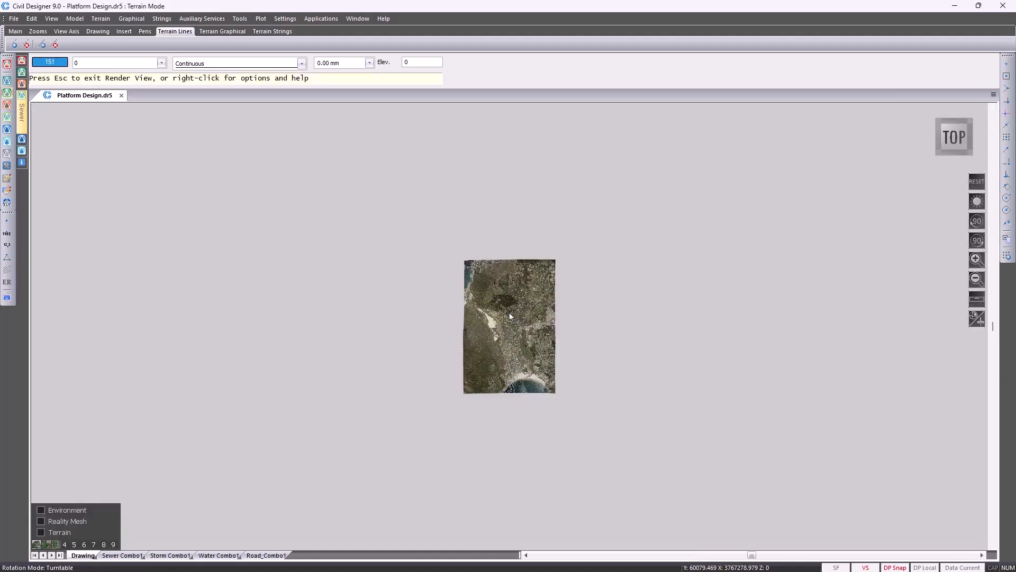
left_click_drag(510, 313, 277, 342)
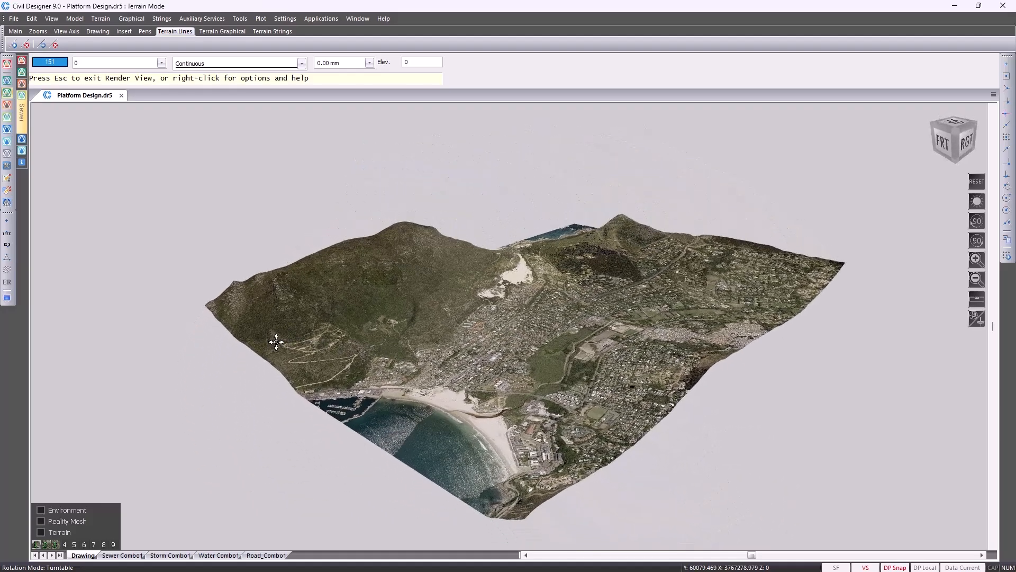
Switch the rendered terrain mode to Natural Simulation, agreeing to drape the visible image tiles
left_click(41, 532)
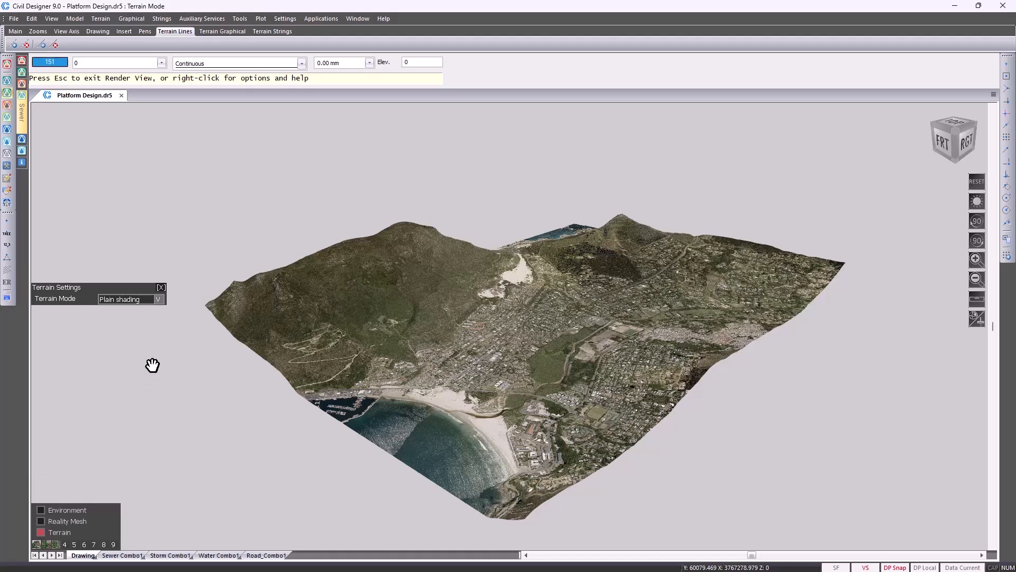
left_click(158, 299)
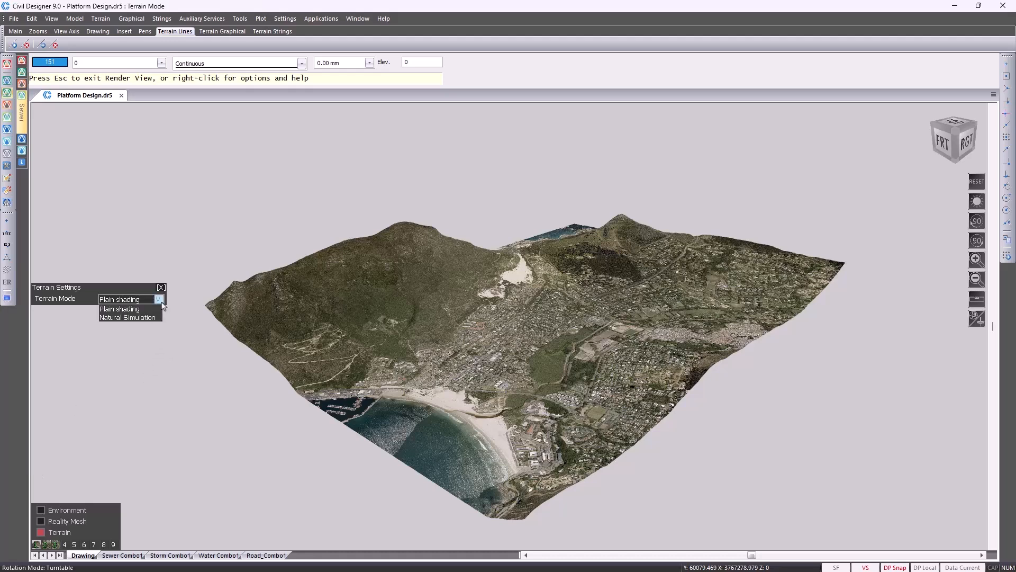
left_click(156, 316)
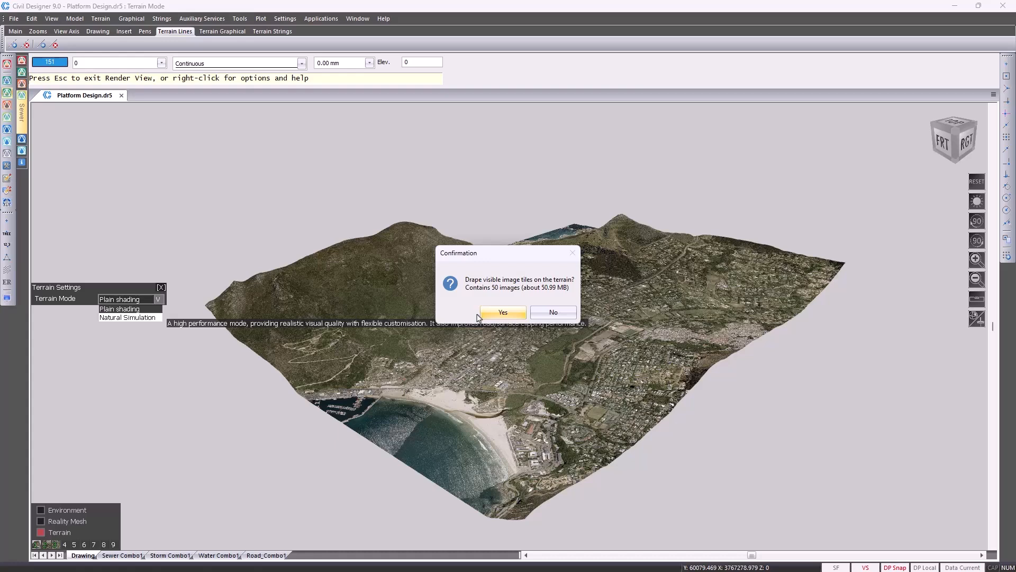
left_click(515, 316)
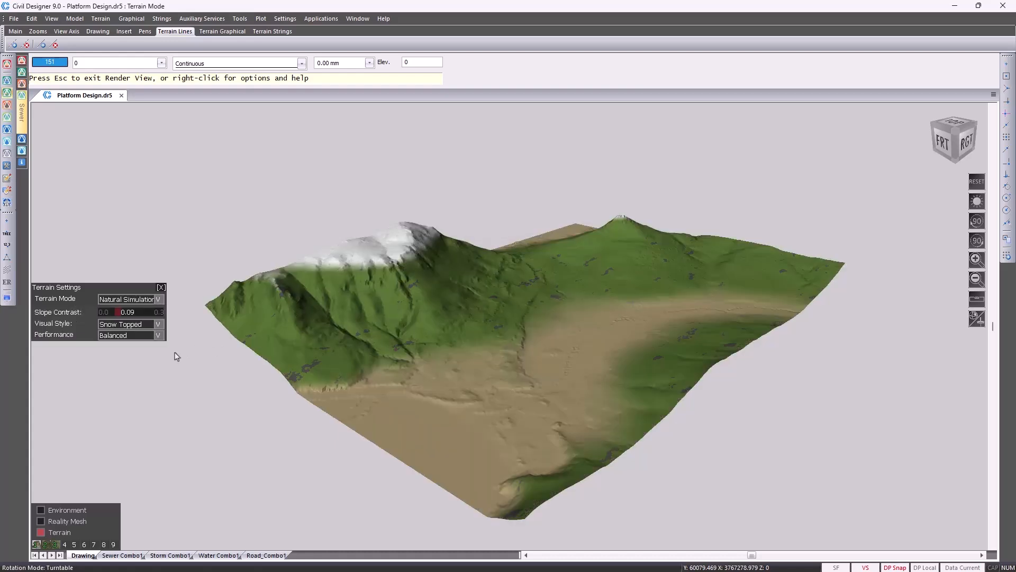
Set the terrain's visual style to Contour (Animated) and raise the contour number to 70
left_click(158, 326)
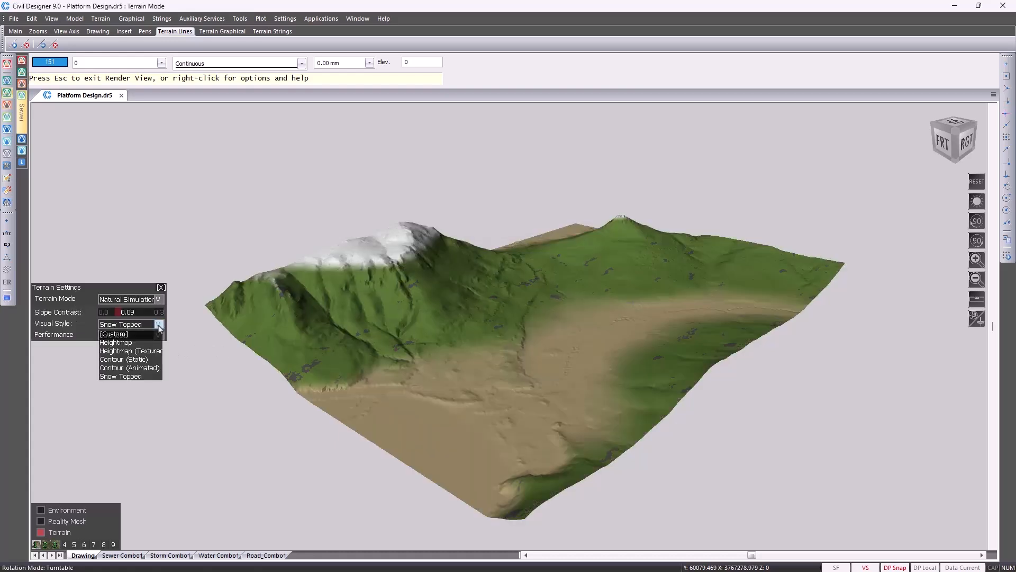
left_click(143, 369)
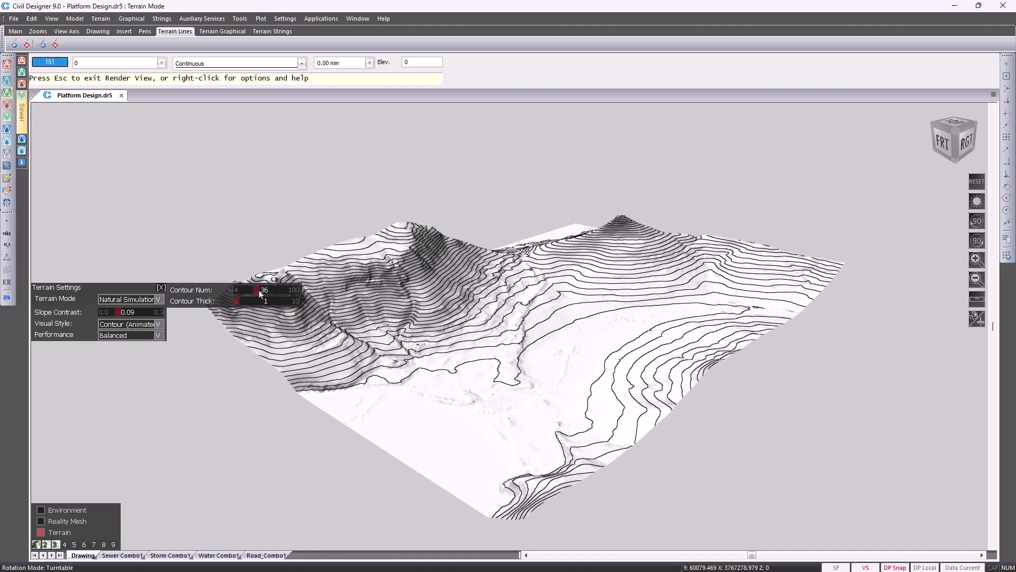
left_click_drag(253, 291, 242, 291)
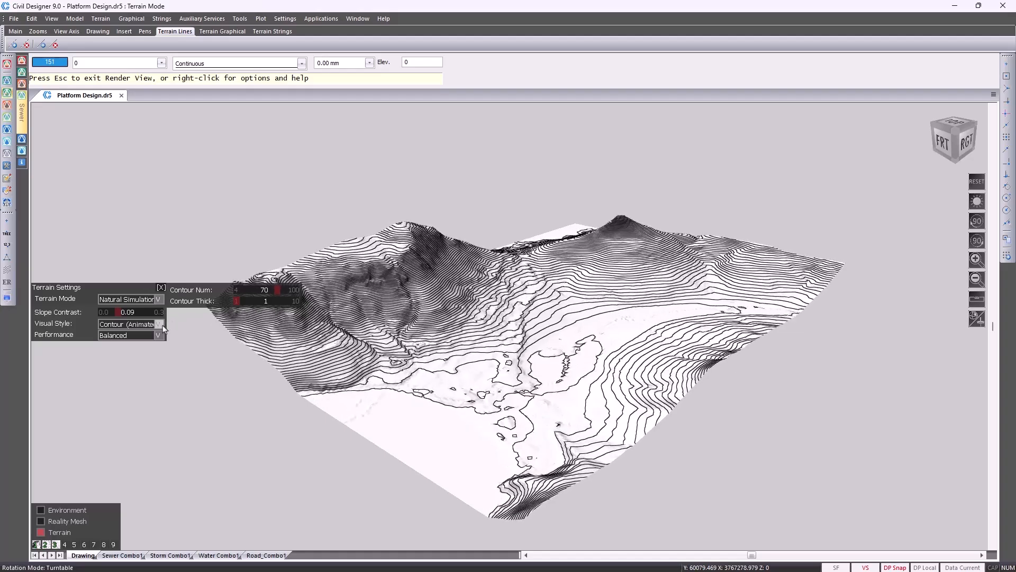
Return the terrain to the Snow Topped style, restore Plain shading with draped image tiles, and exit the render view
left_click(158, 324)
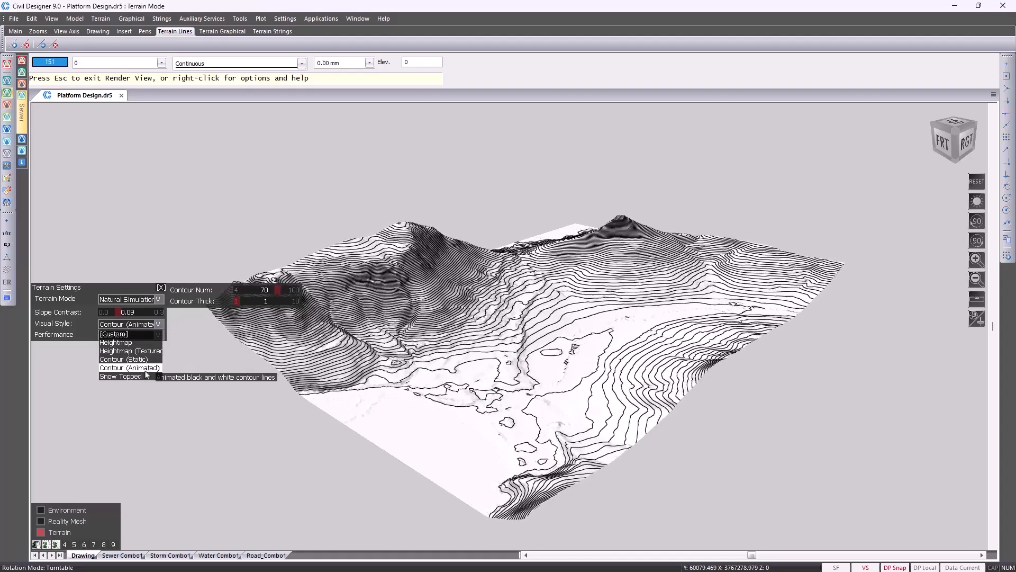
left_click(144, 376)
left_click(158, 299)
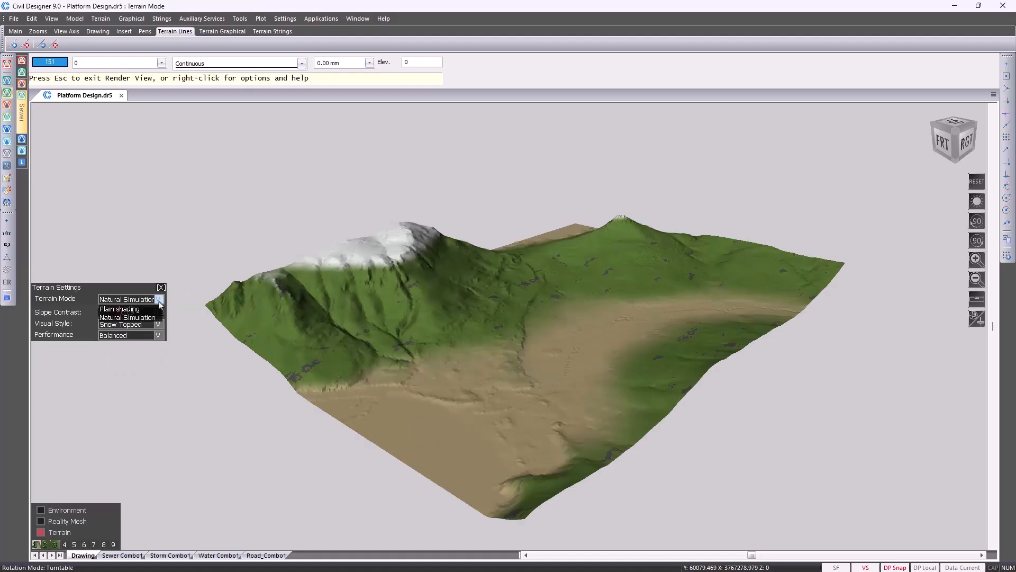
left_click(490, 310)
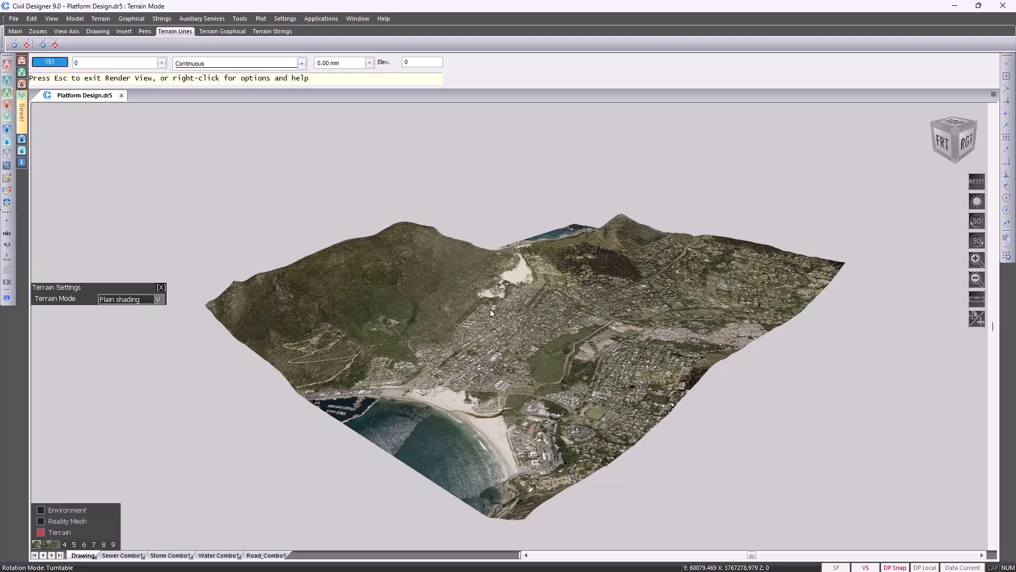
key("Escape")
left_click(490, 311)
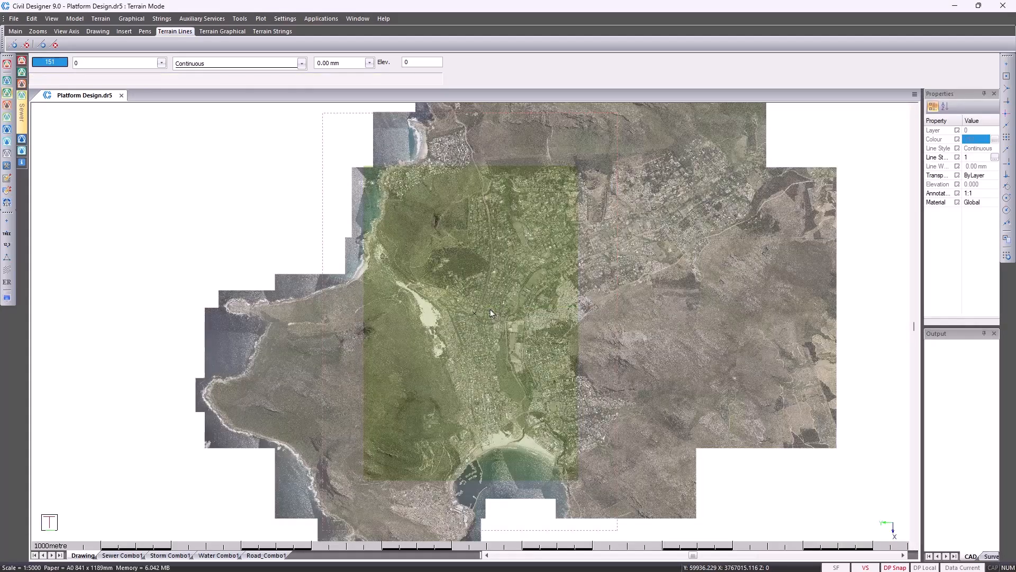
Hide the Bitmap 1 layer and make the CADASTRAL layer visible
left_click(127, 66)
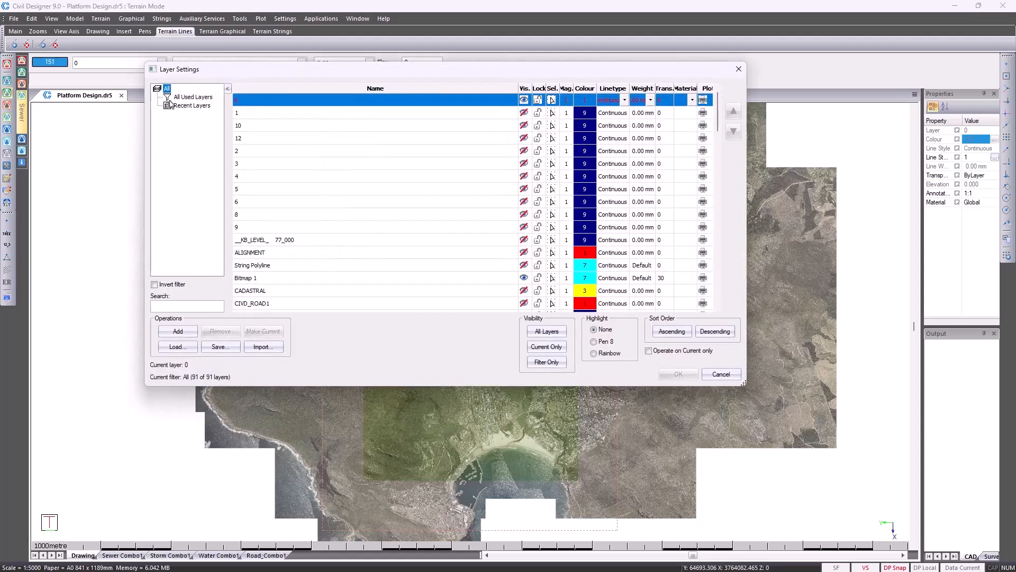
left_click(523, 279)
left_click(524, 292)
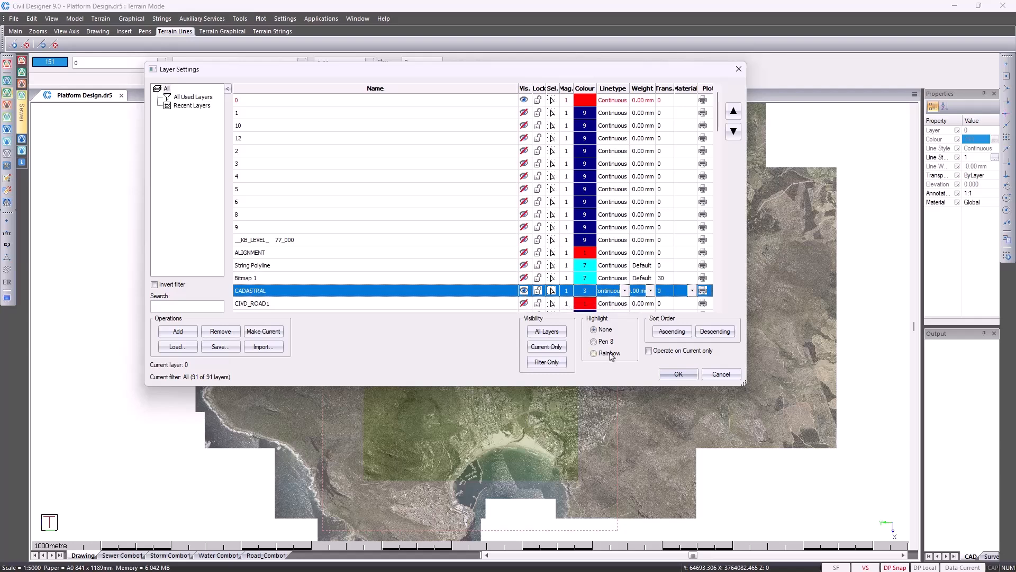
left_click(681, 377)
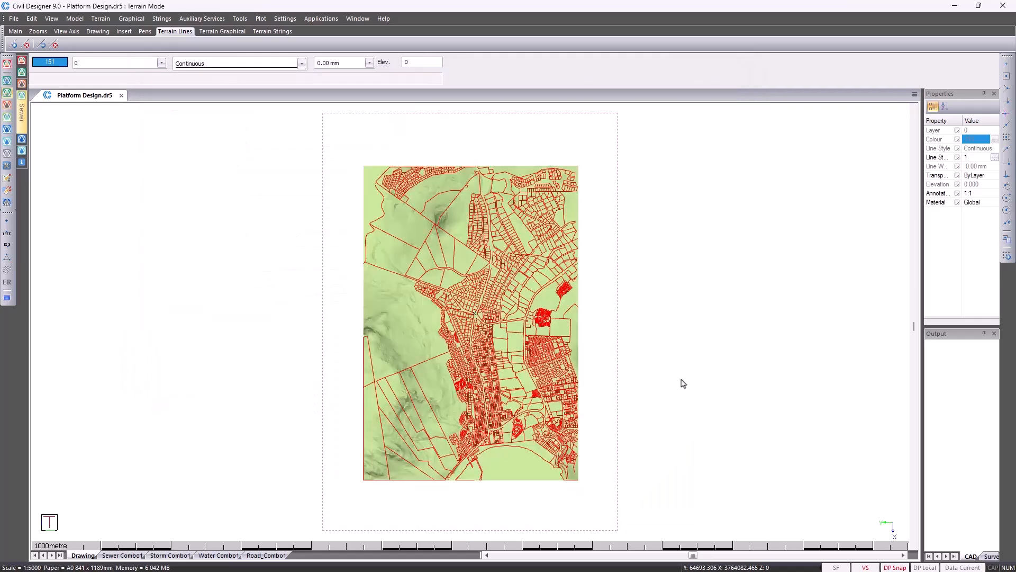
Turn on transparent shading for the terrain surfaces
left_click(7, 298)
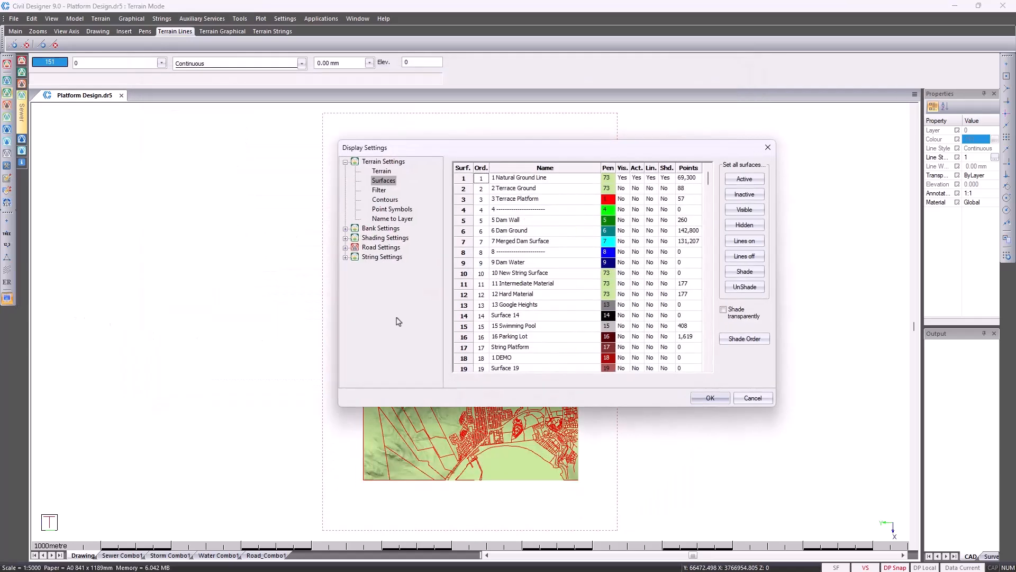
left_click(723, 314)
left_click(709, 398)
Define a string named String1 at fixed height 77 as a six-vertex L-shaped outline inside the large empty parcel, and close it
scroll(481, 307, "up", 5)
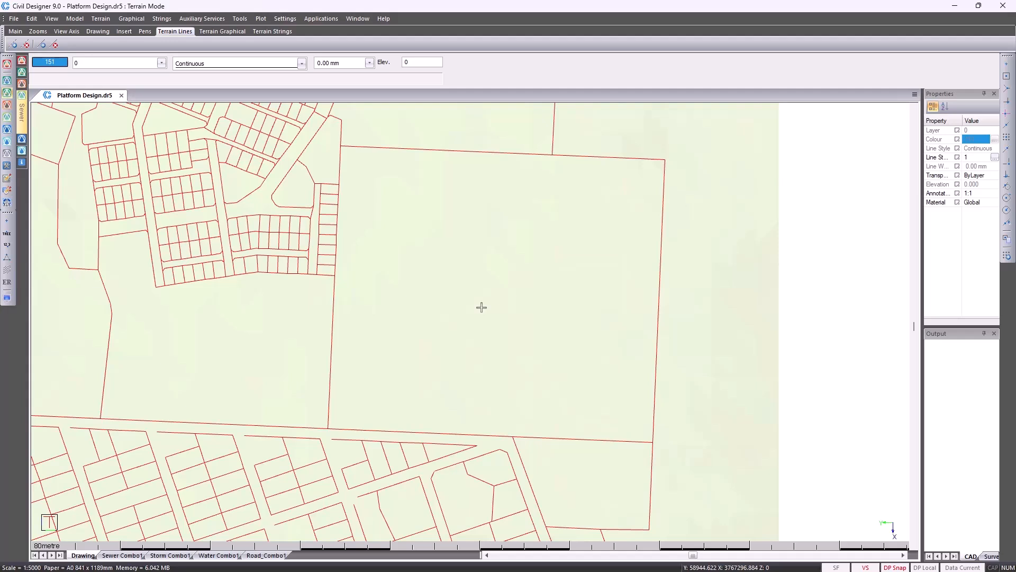
left_click(161, 19)
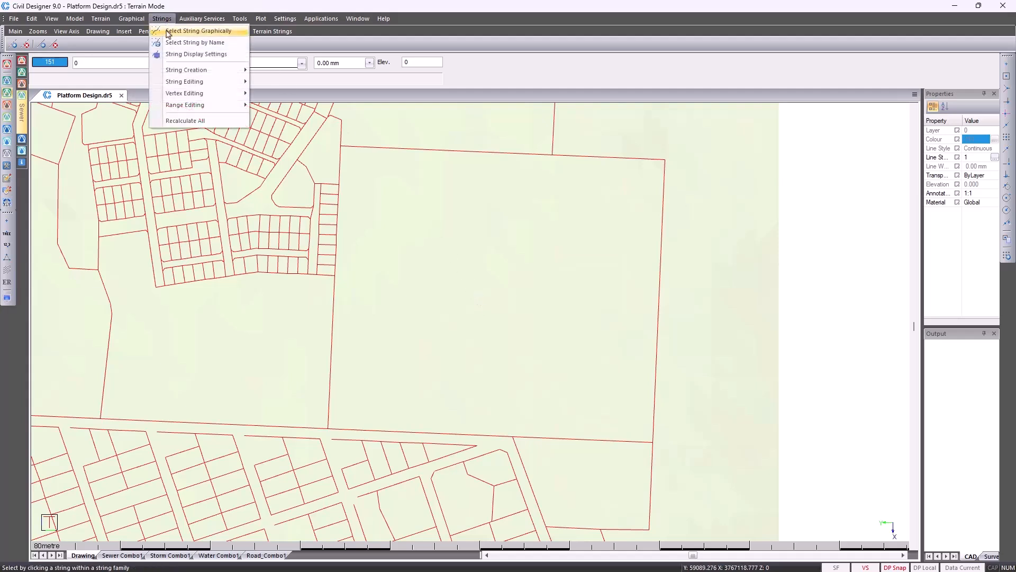
mouse_move(186, 71)
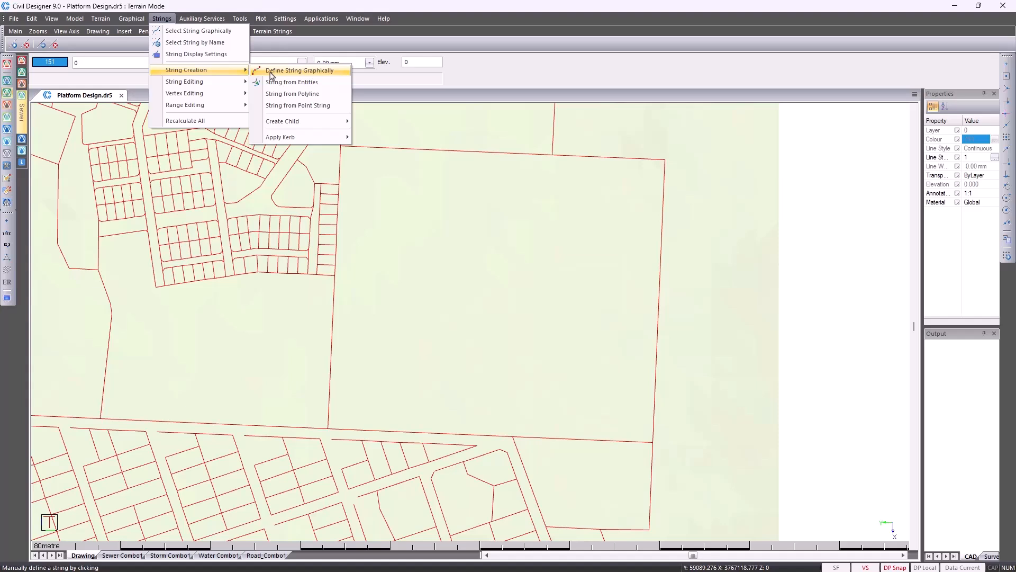
left_click(271, 75)
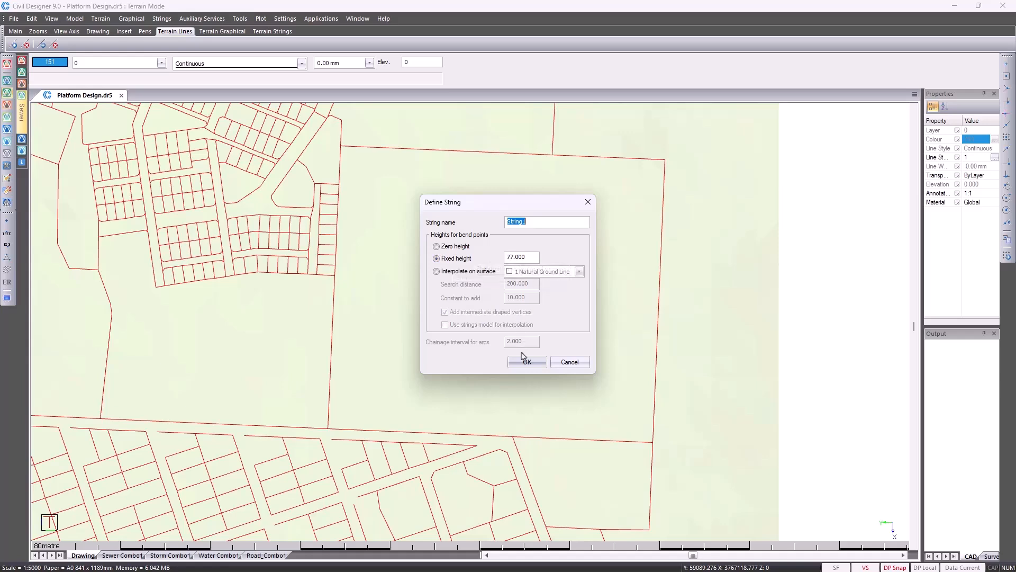
left_click(526, 365)
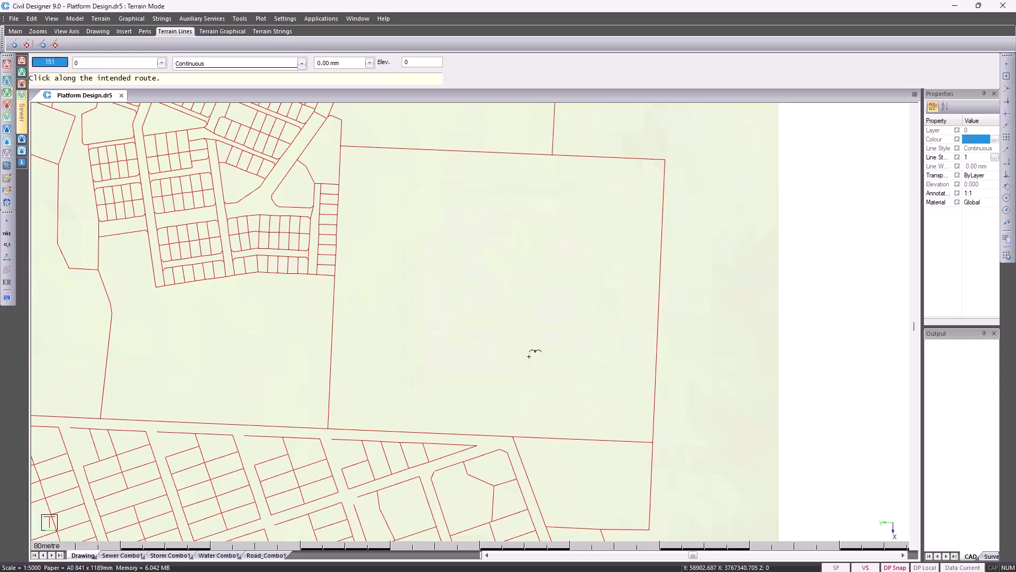
left_click(417, 225)
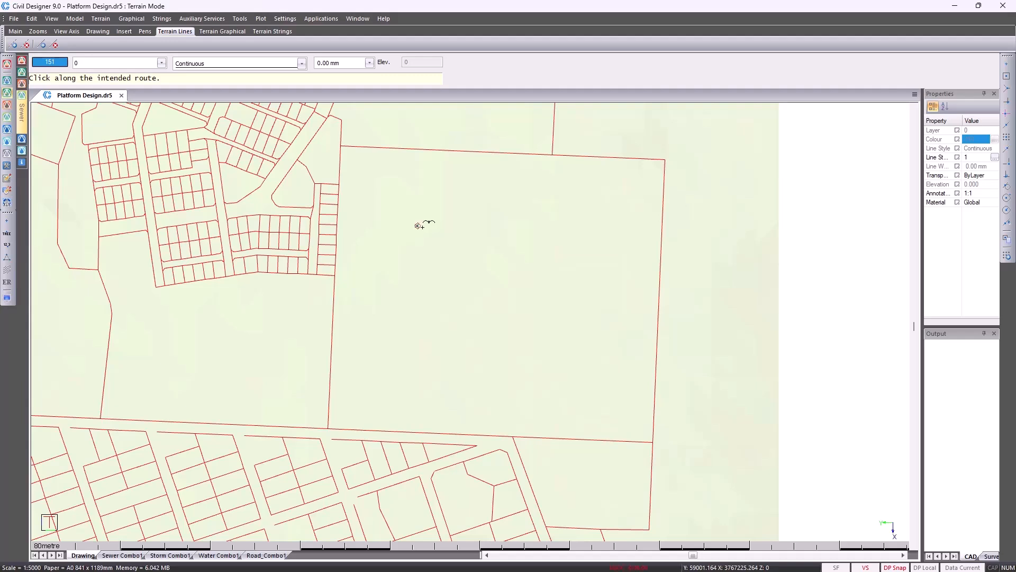
left_click(587, 225)
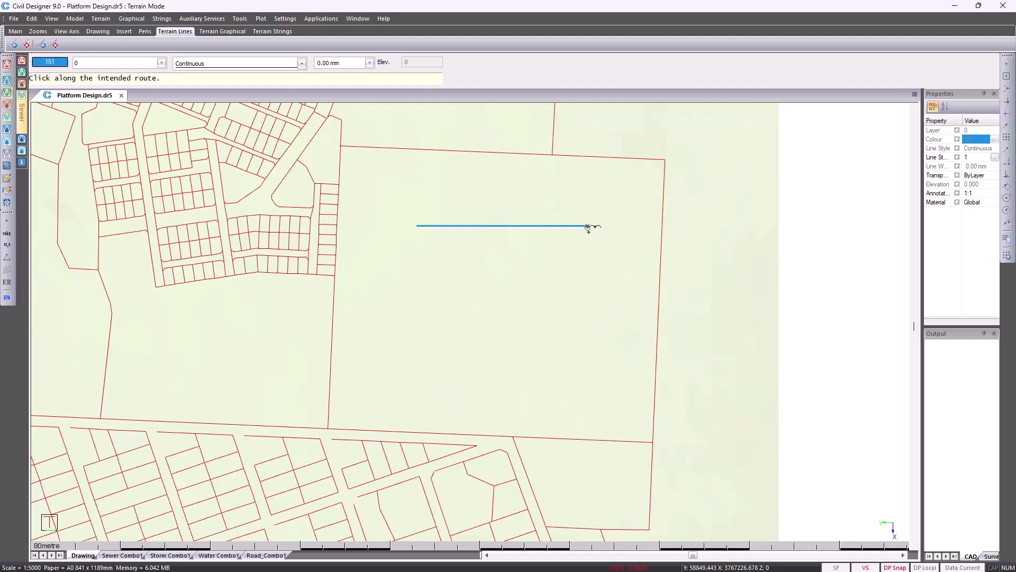
left_click(588, 317)
left_click(506, 317)
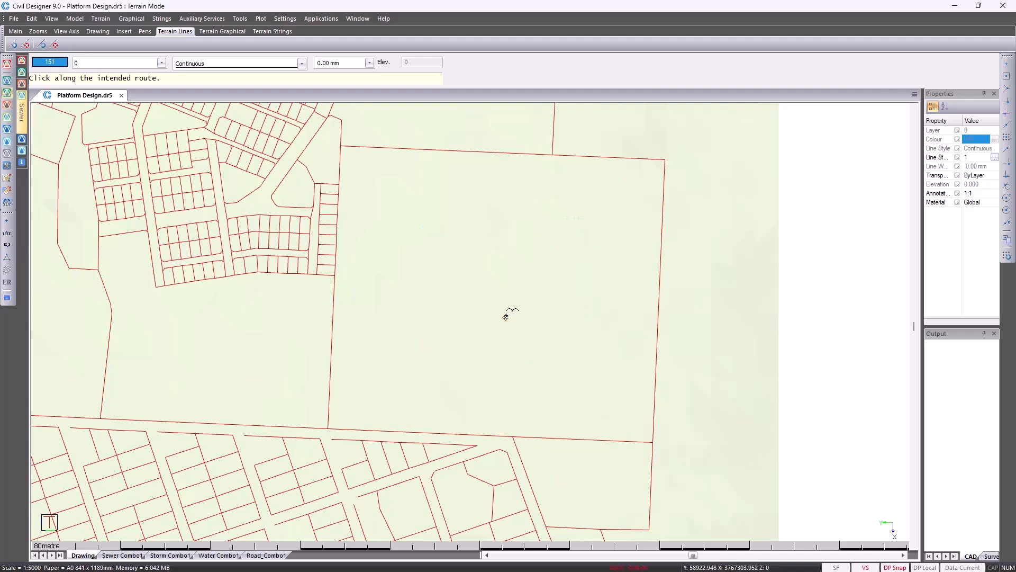
left_click(506, 389)
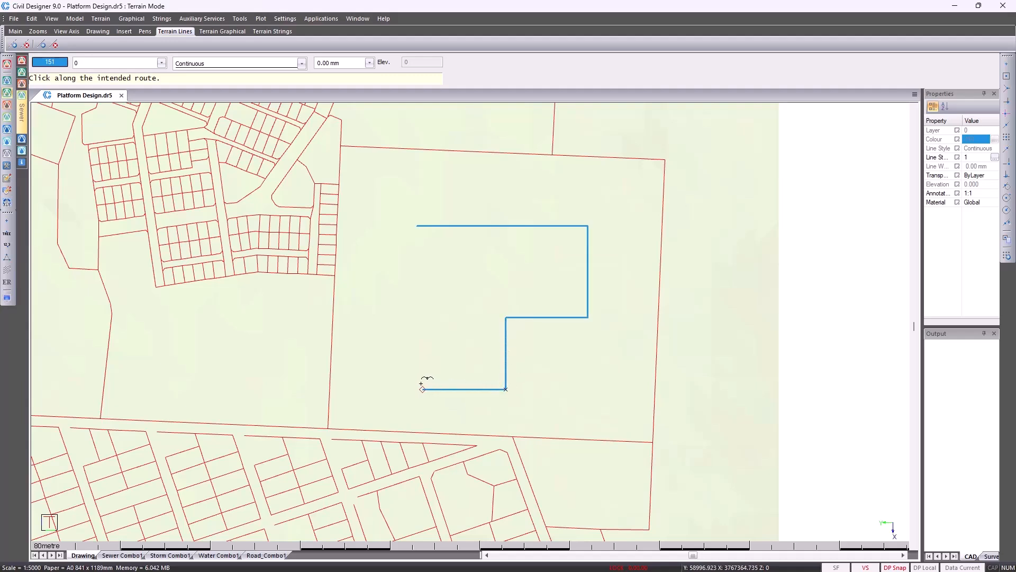
left_click(415, 389)
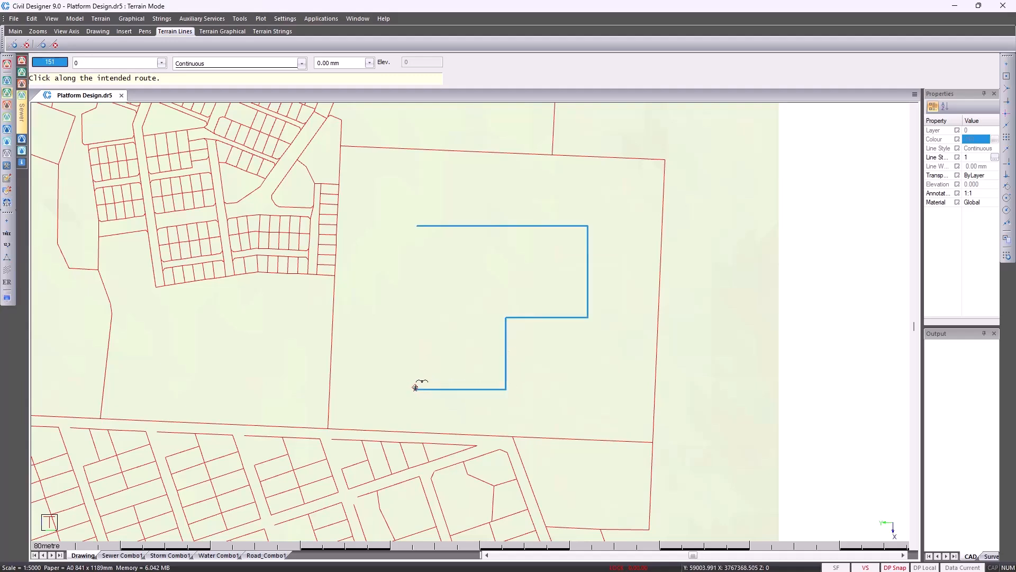
right_click(416, 265)
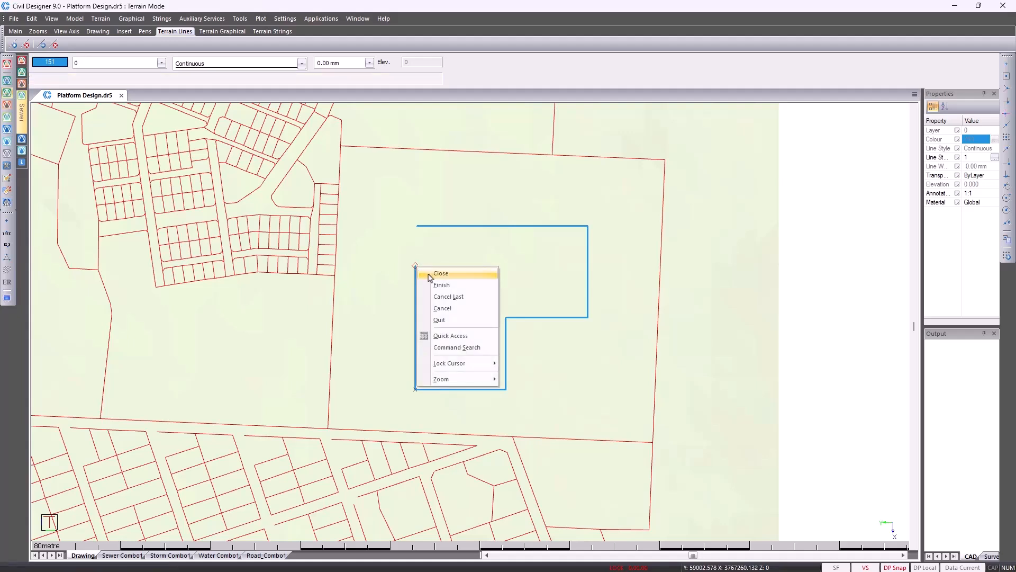
left_click(441, 286)
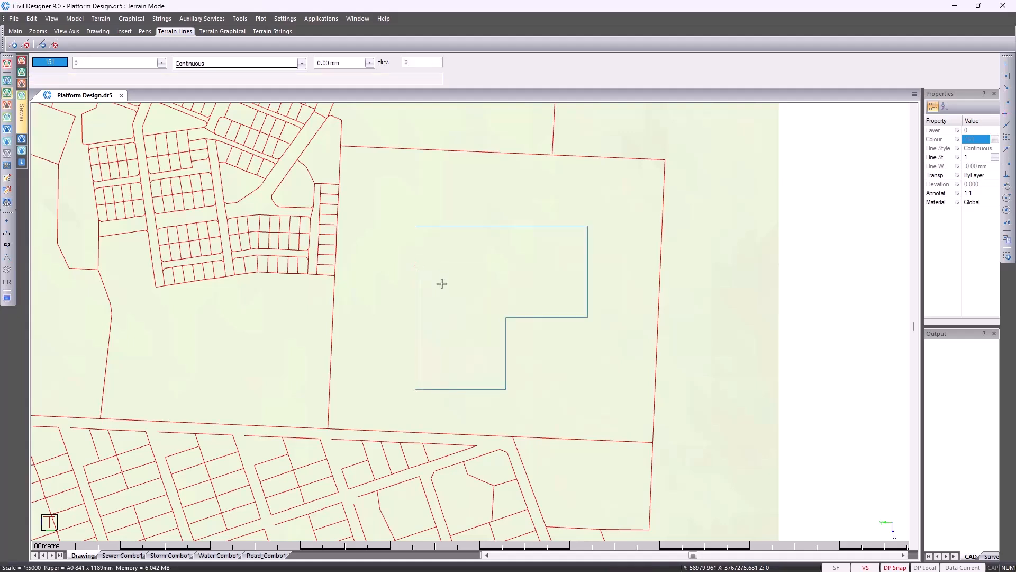
left_click(445, 226)
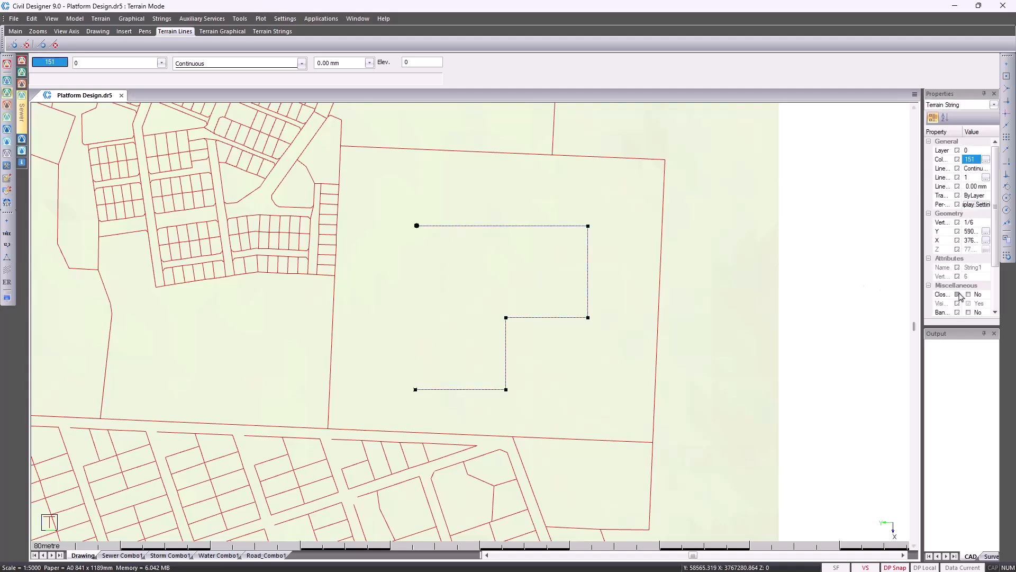
left_click(969, 295)
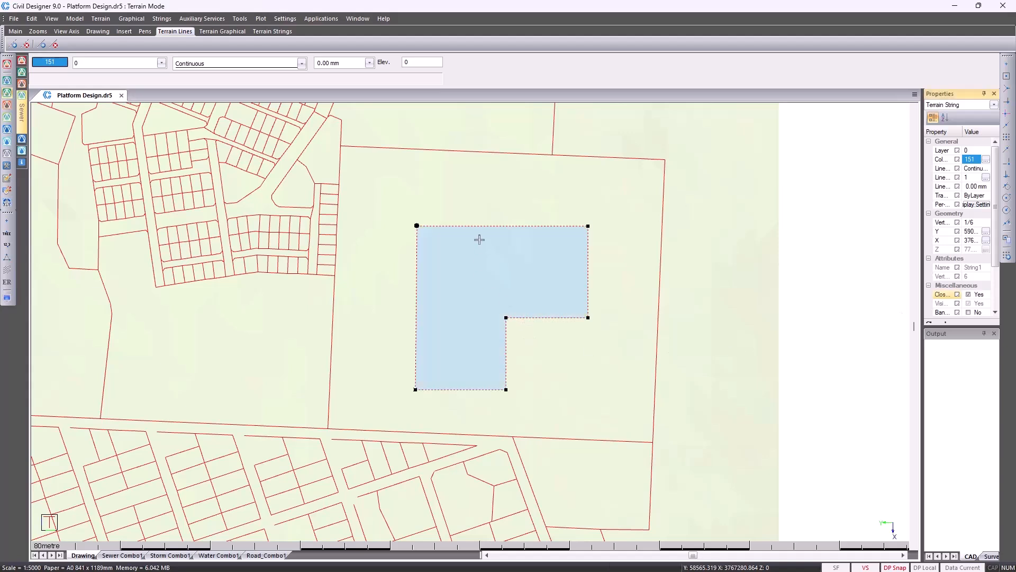
Shift the closed platform string slightly towards the parcel's upper boundary and stretch its inner corner outward
left_click_drag(477, 235, 477, 219)
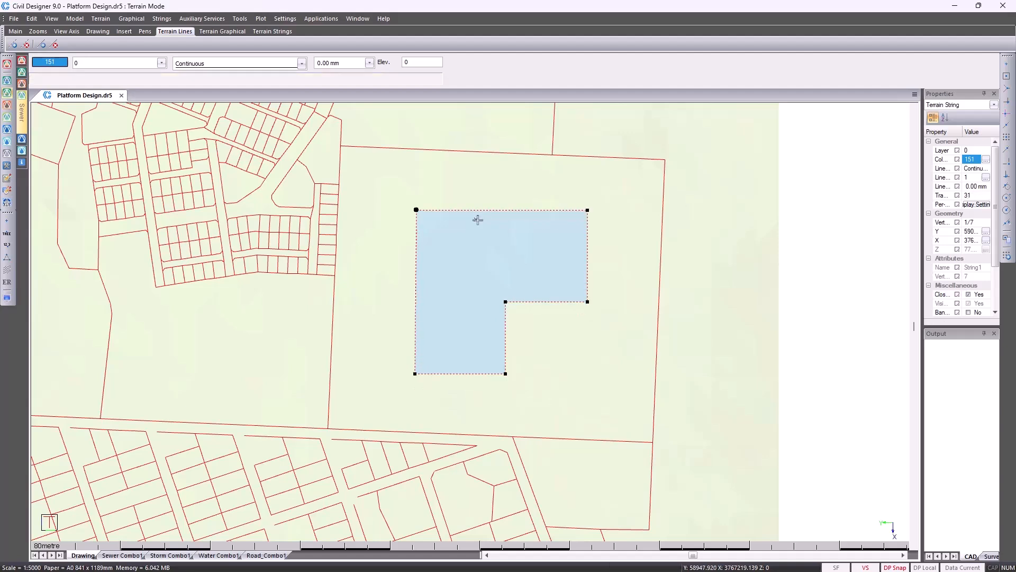
left_click(505, 304)
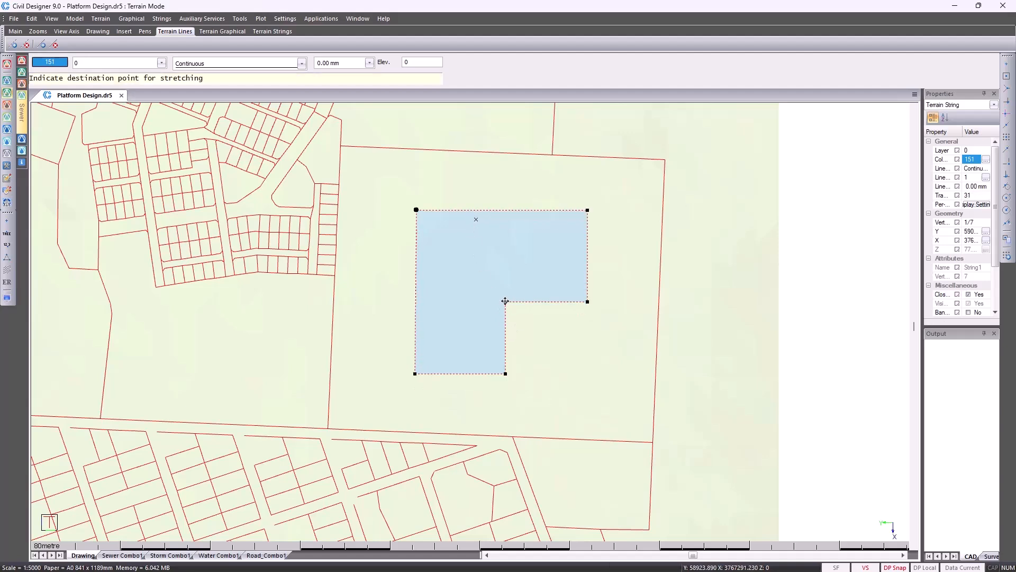
left_click(531, 331)
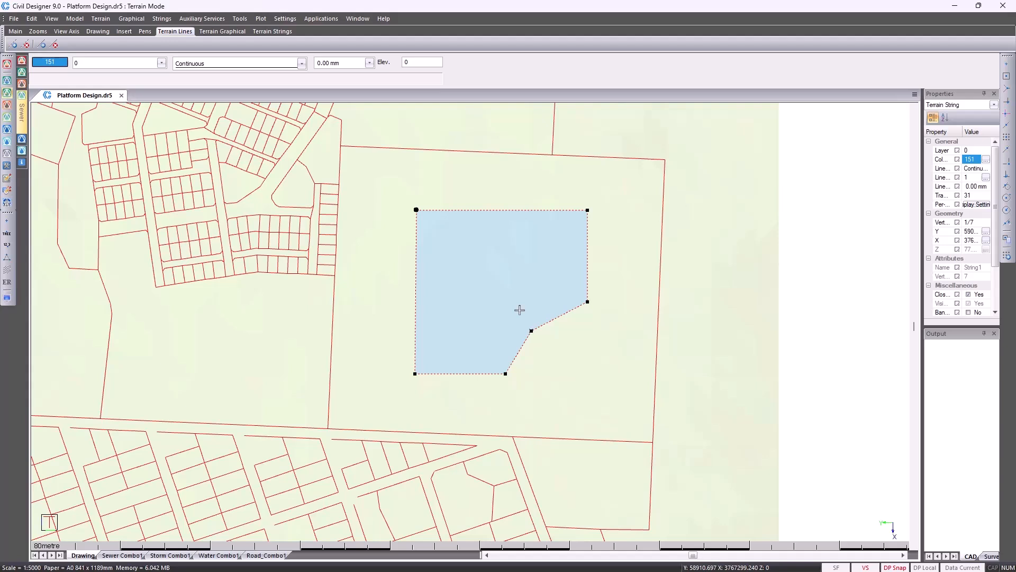
Apply the Figure 3 kerb from the SABS Barrier Kerbs.krb library along the outside of String1's full range, inserted at the carriageway side
left_click(162, 20)
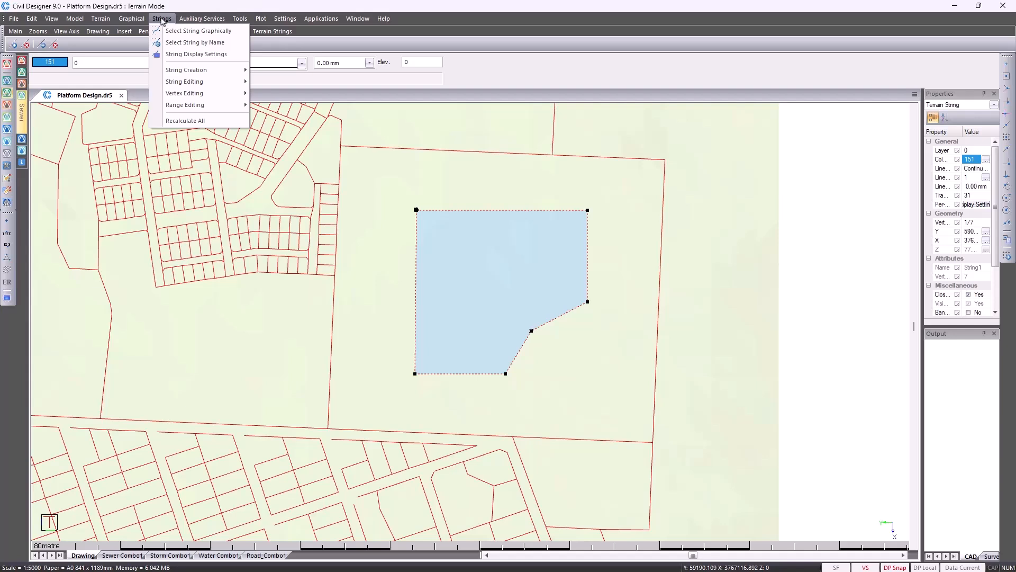
mouse_move(212, 69)
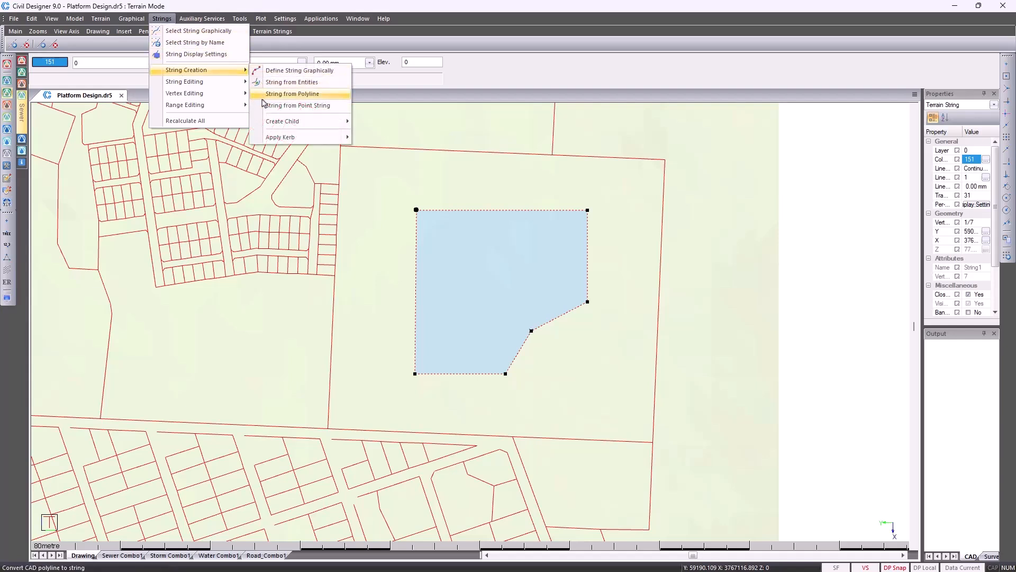
mouse_move(278, 137)
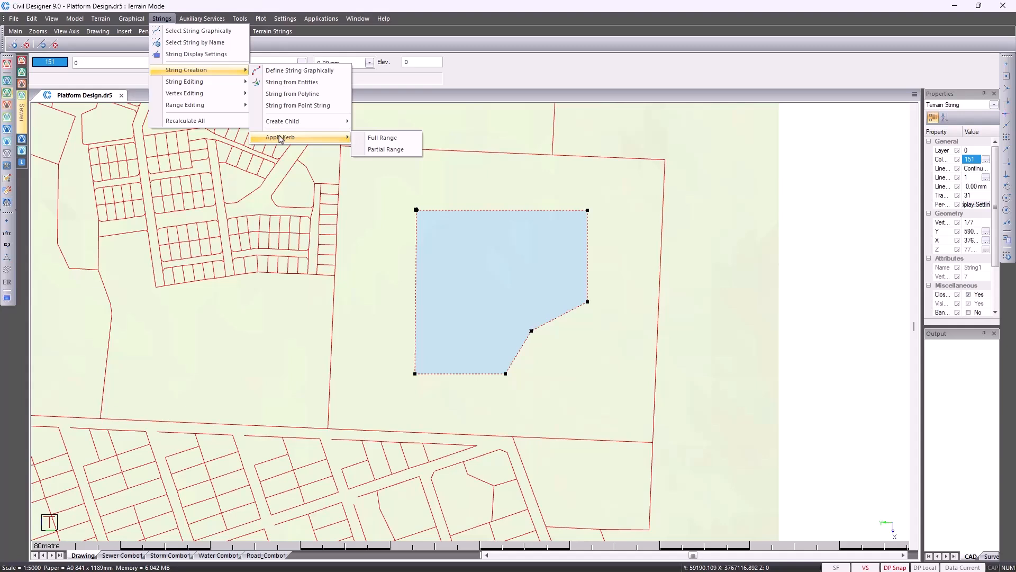
left_click(365, 139)
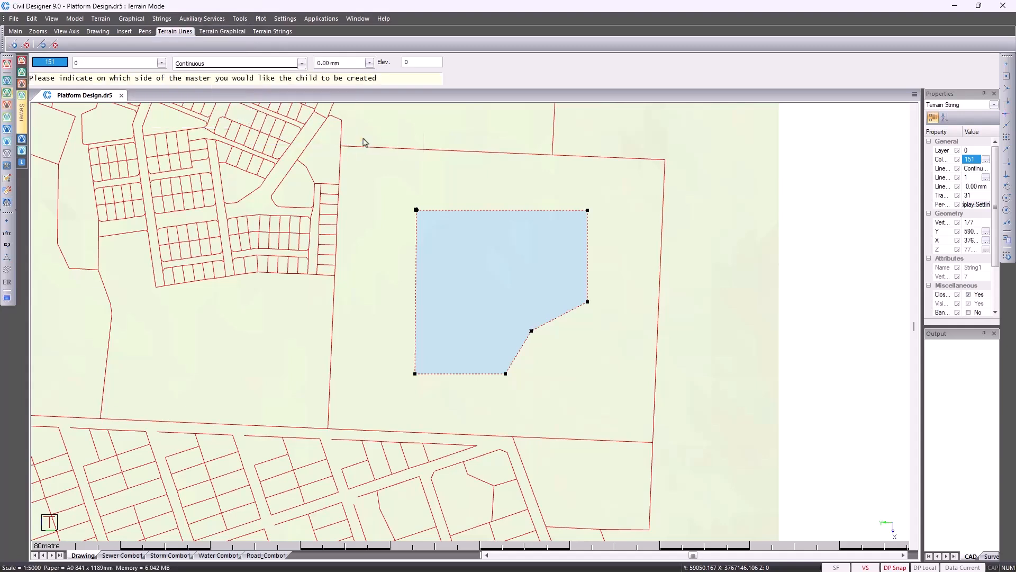
left_click(440, 206)
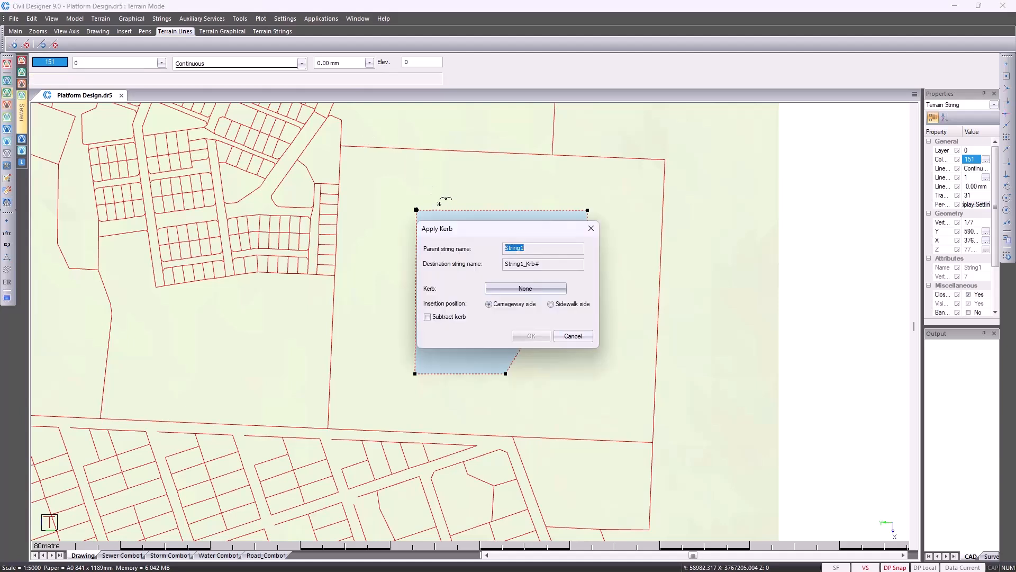
left_click(503, 287)
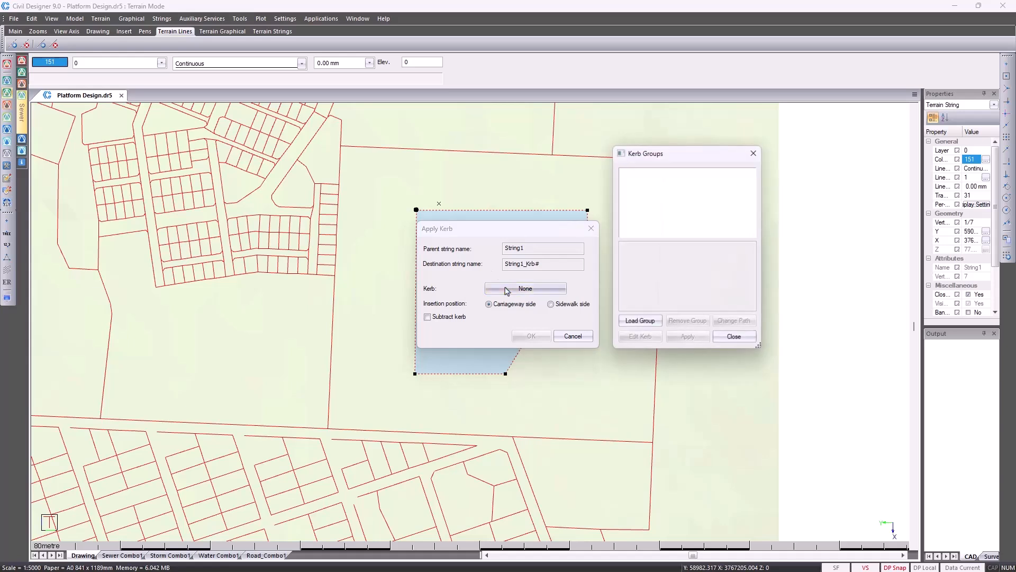
left_click(641, 321)
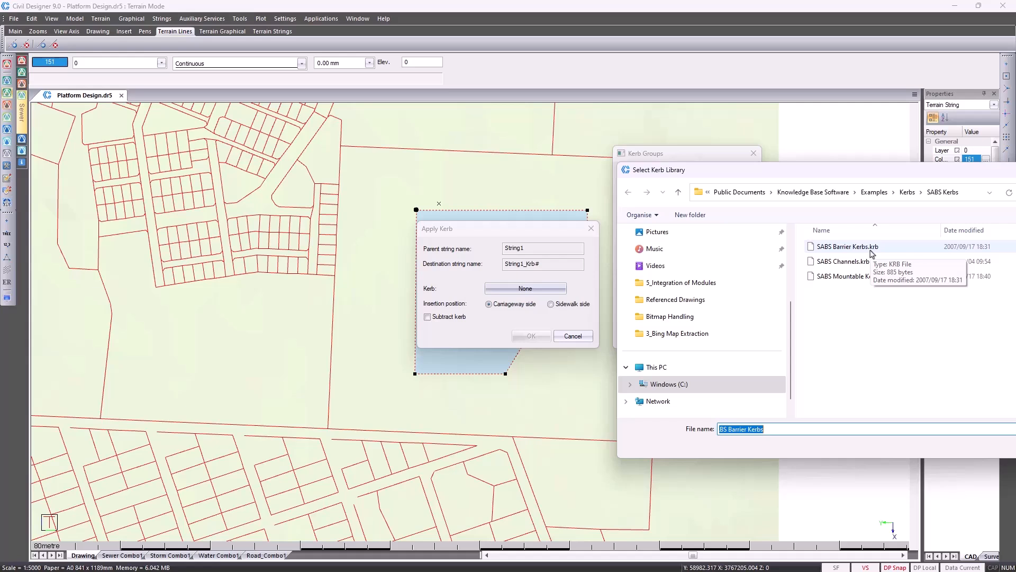
double_click(872, 254)
left_click(658, 257)
left_click(688, 337)
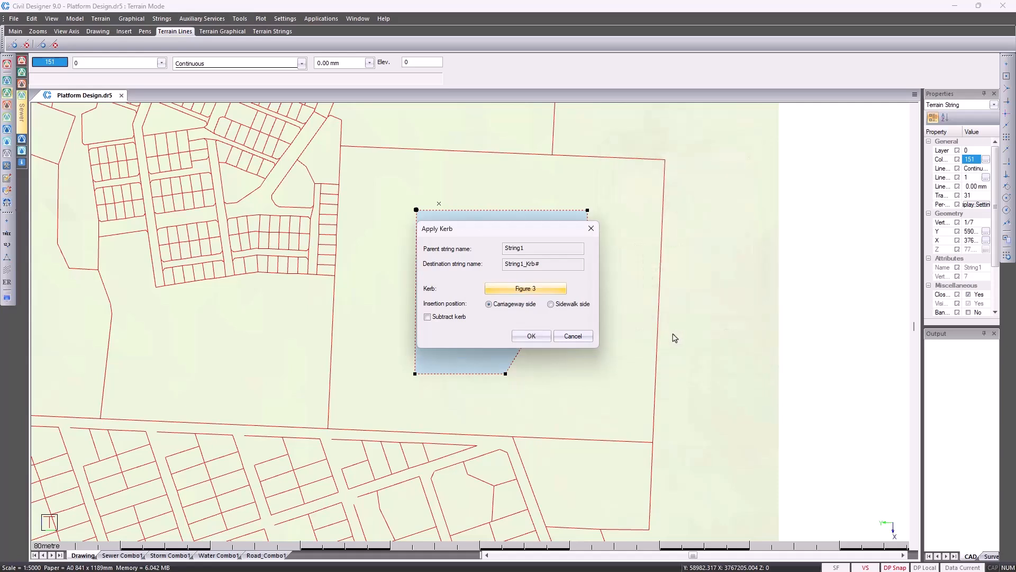
left_click(531, 335)
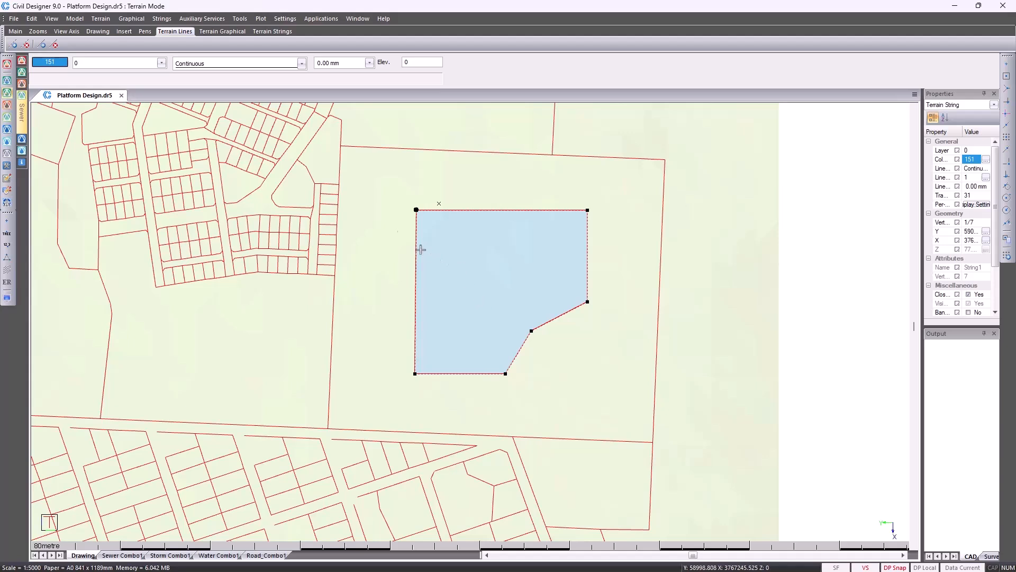
Create a full-range child string graded to the 1 Natural Ground Line surface with a 1:1 cut slope and 1:1.5 fill slope
left_click(162, 20)
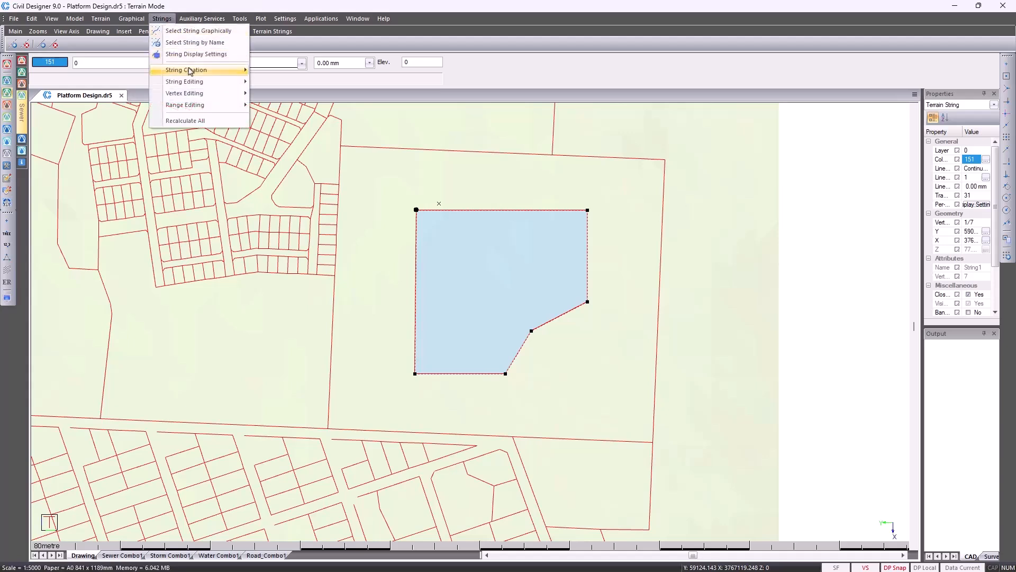
mouse_move(313, 121)
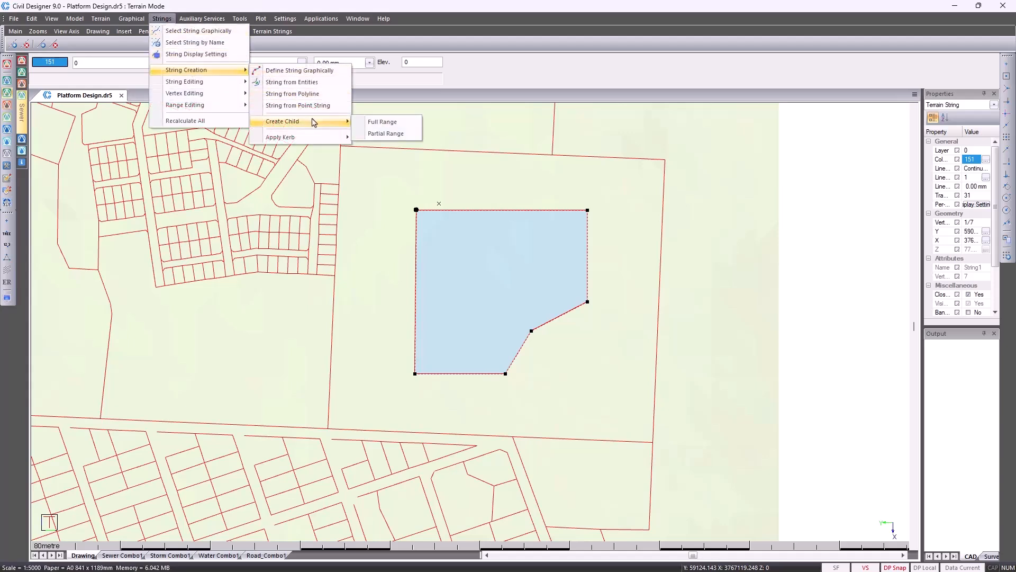
left_click(402, 126)
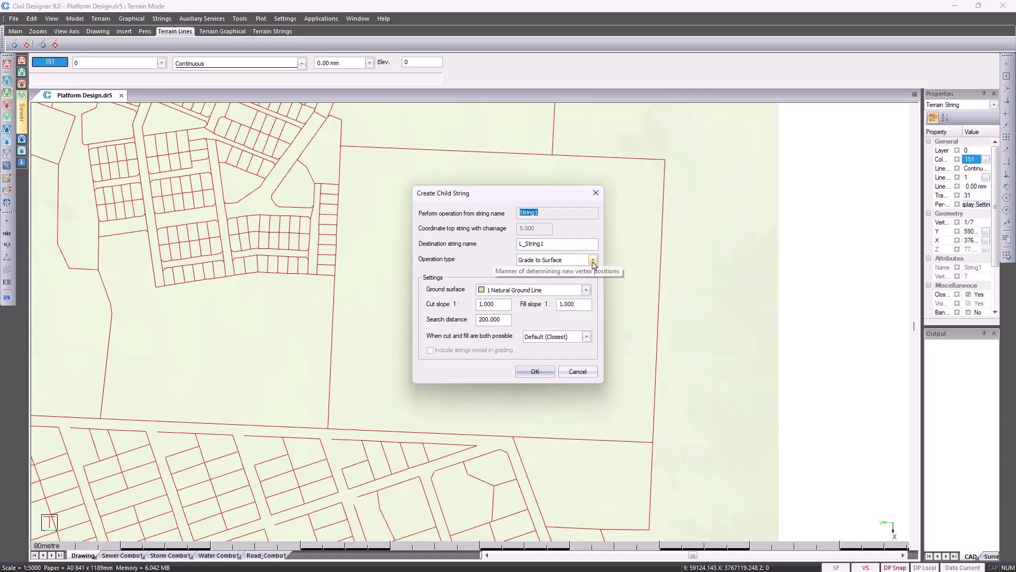
left_click(593, 261)
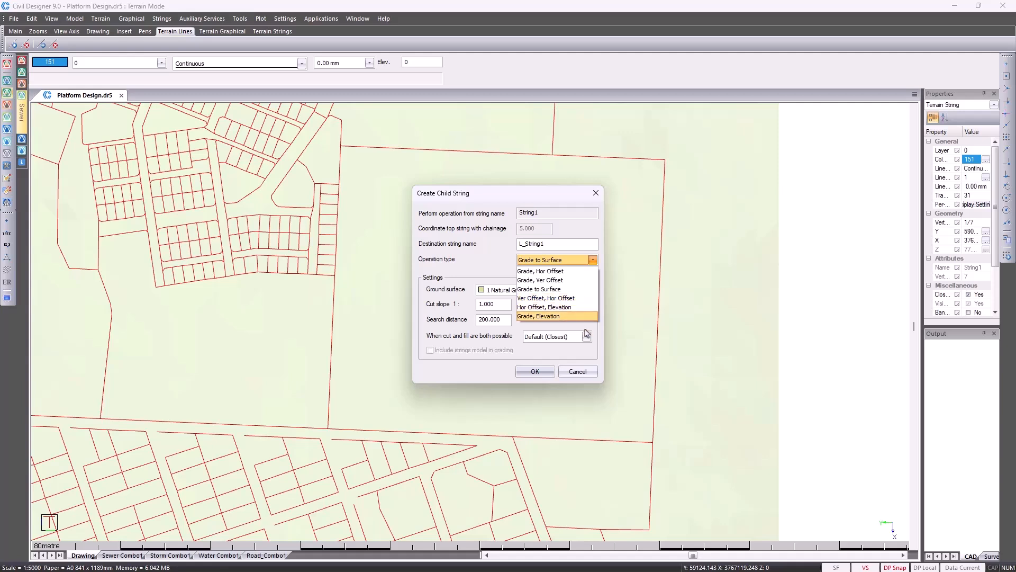
left_click(575, 290)
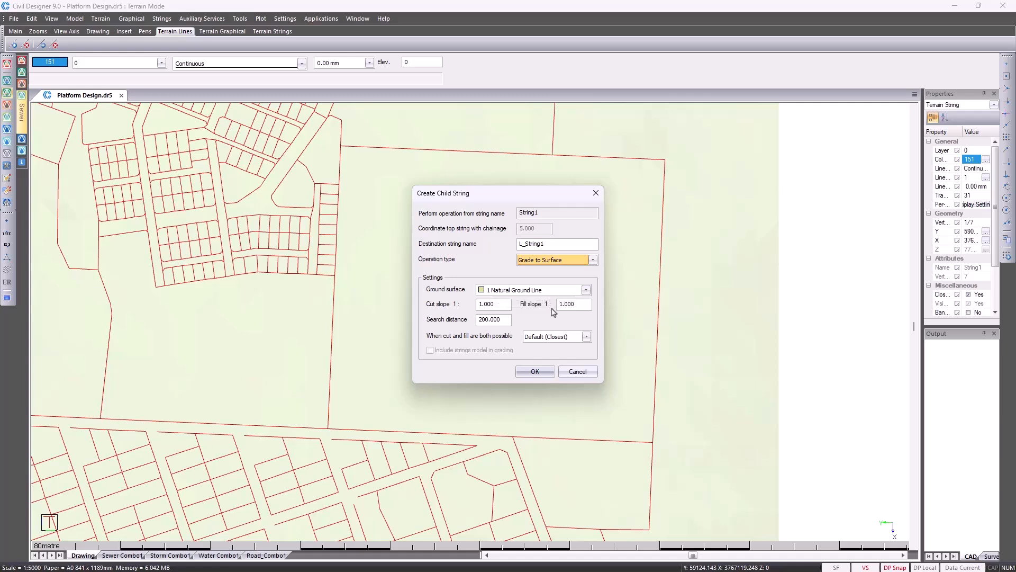
left_click_drag(577, 303, 565, 304)
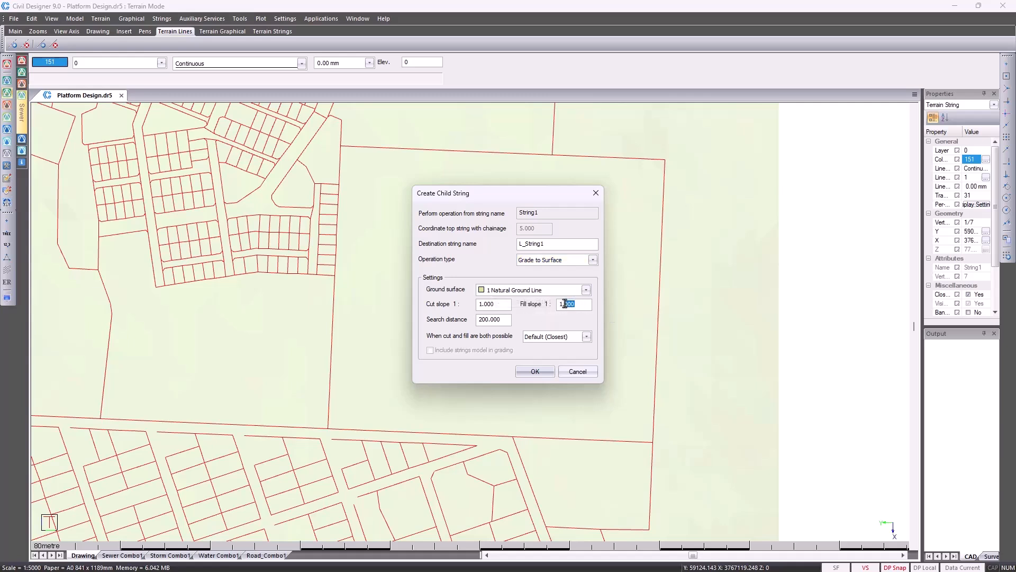
type("5")
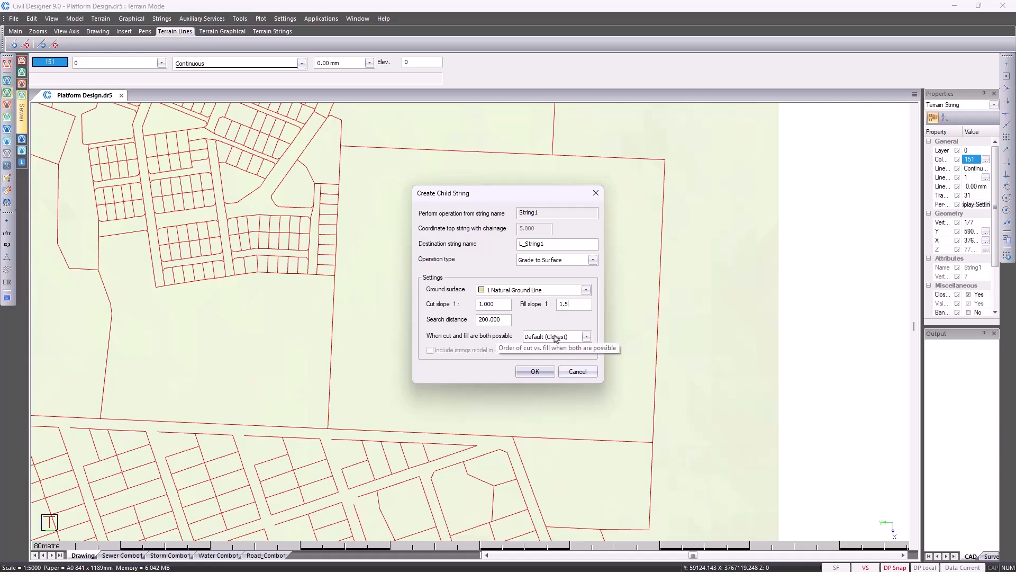
left_click(543, 371)
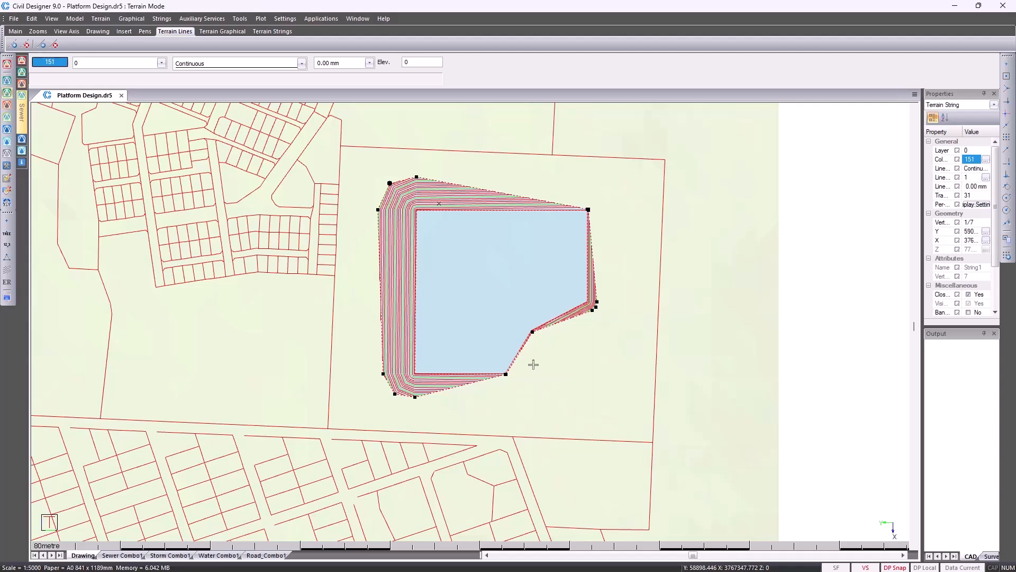
key("Escape")
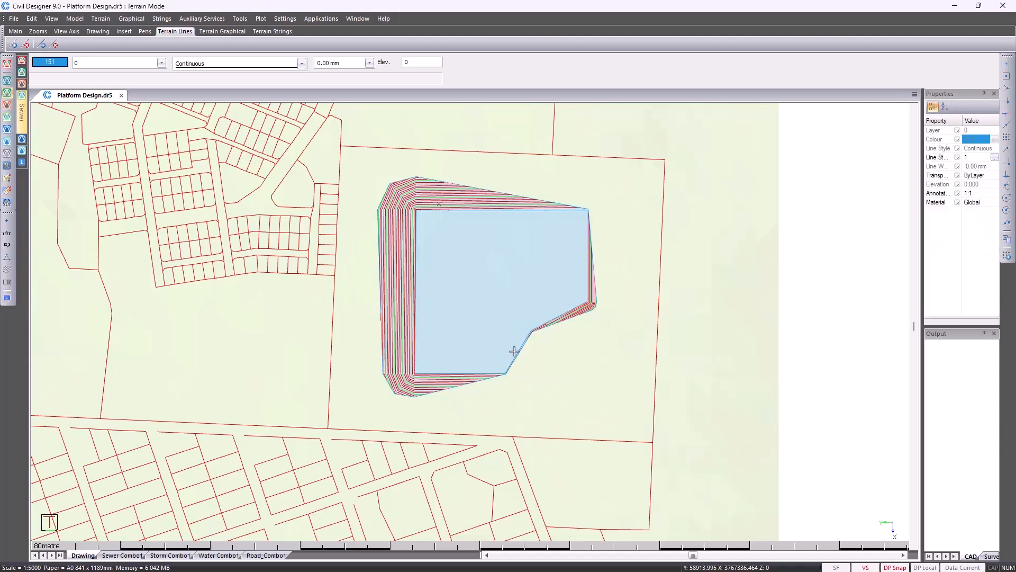
Shift the platform string slightly towards the parcel's right boundary, and inspect the longsection of String1
left_click(416, 291)
left_click_drag(420, 291, 440, 291)
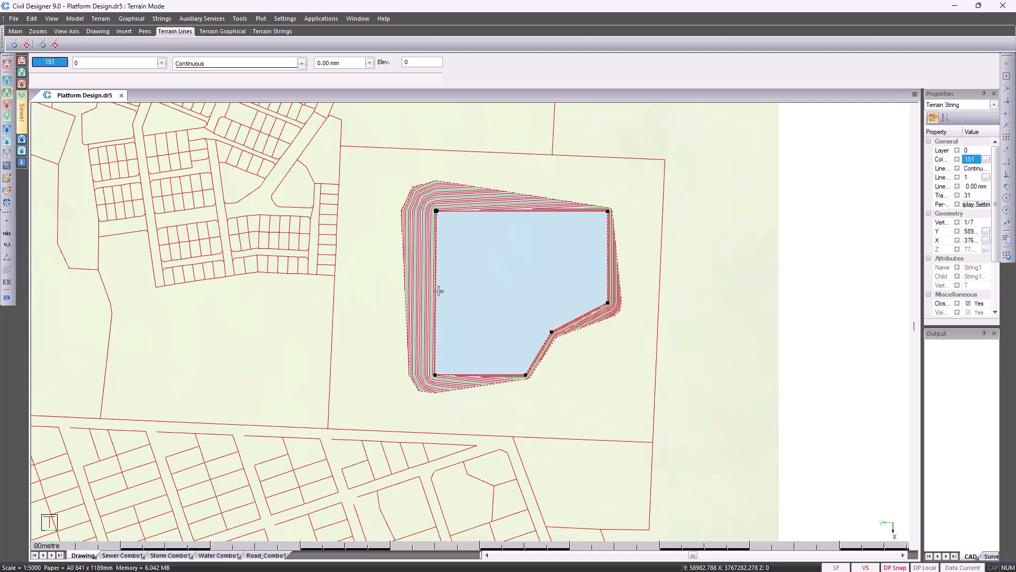
right_click(439, 291)
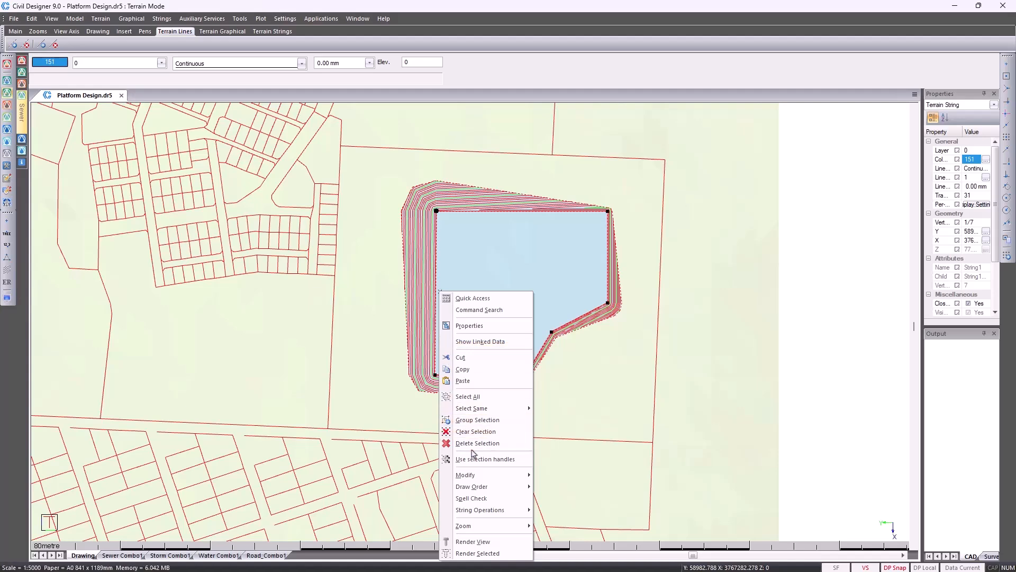
mouse_move(497, 511)
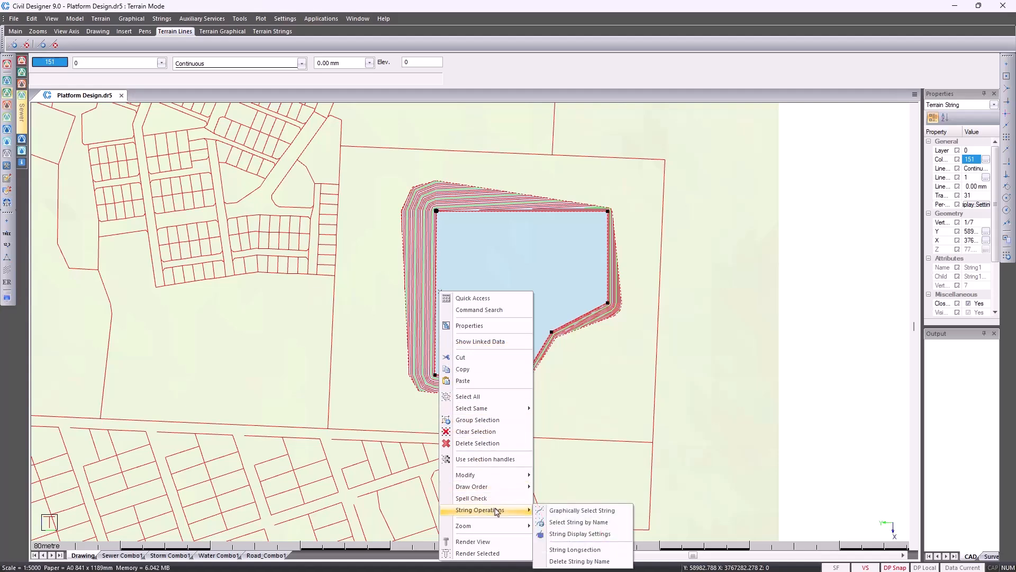
left_click(572, 550)
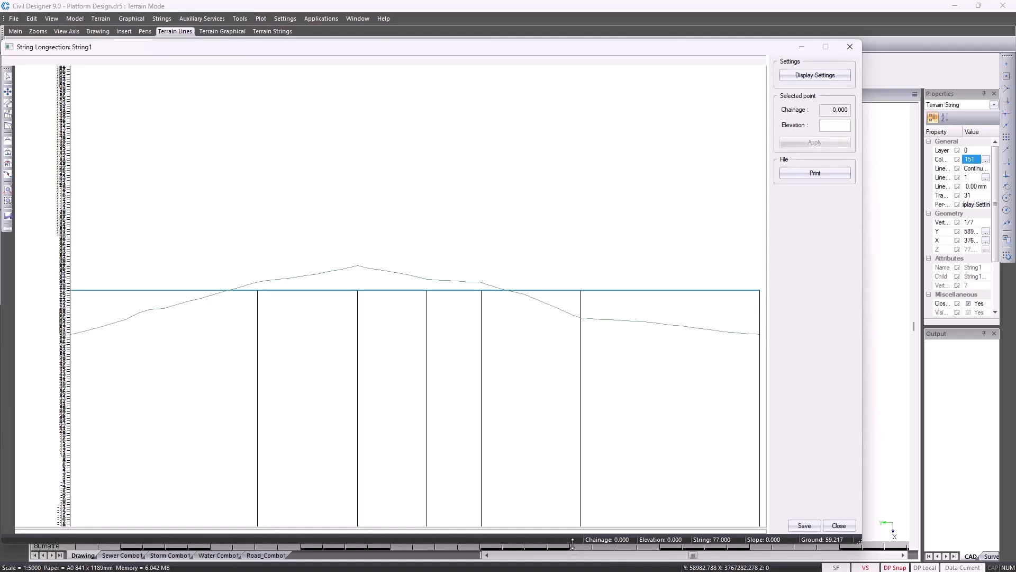
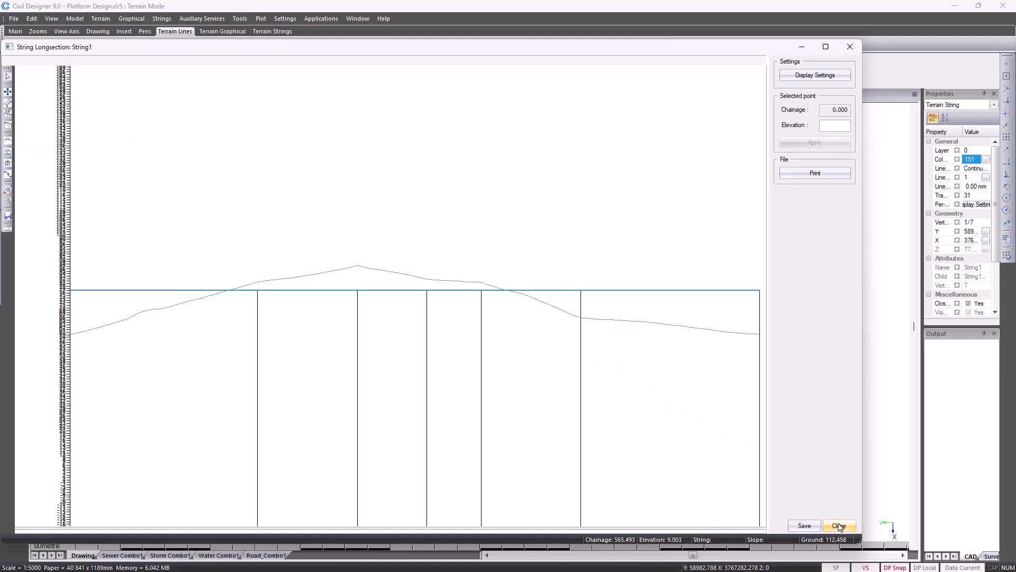
left_click(839, 525)
Apply a -2% vertical grade to String1 from its upper-left corner to the inner corner, using the range avoiding the start/end
left_click(162, 19)
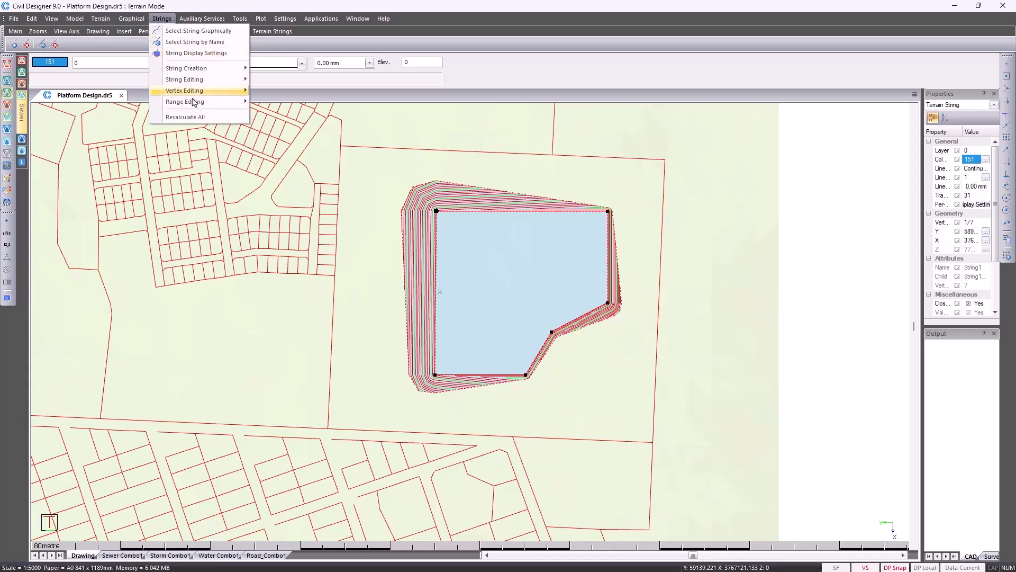
mouse_move(201, 107)
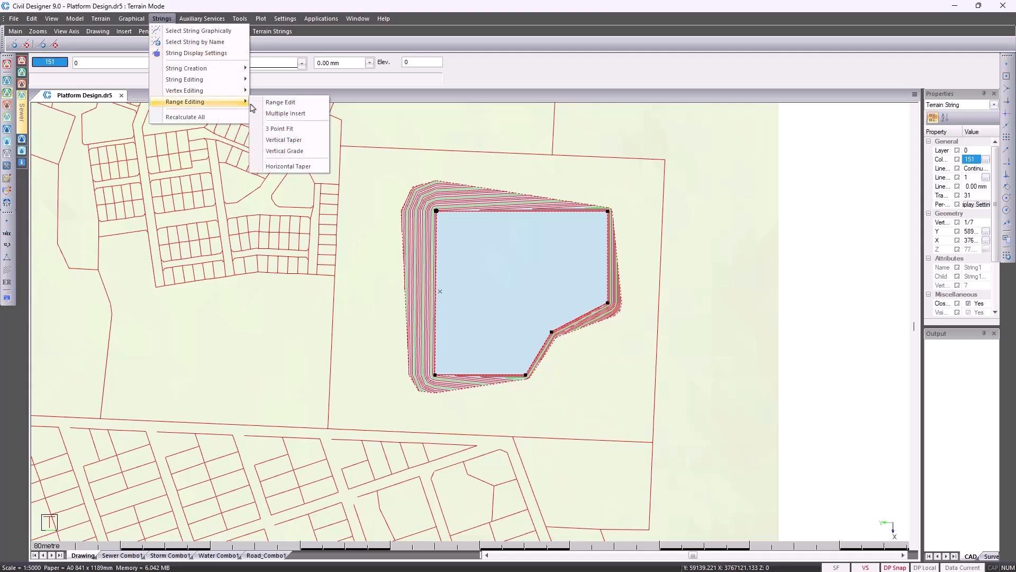
left_click(283, 150)
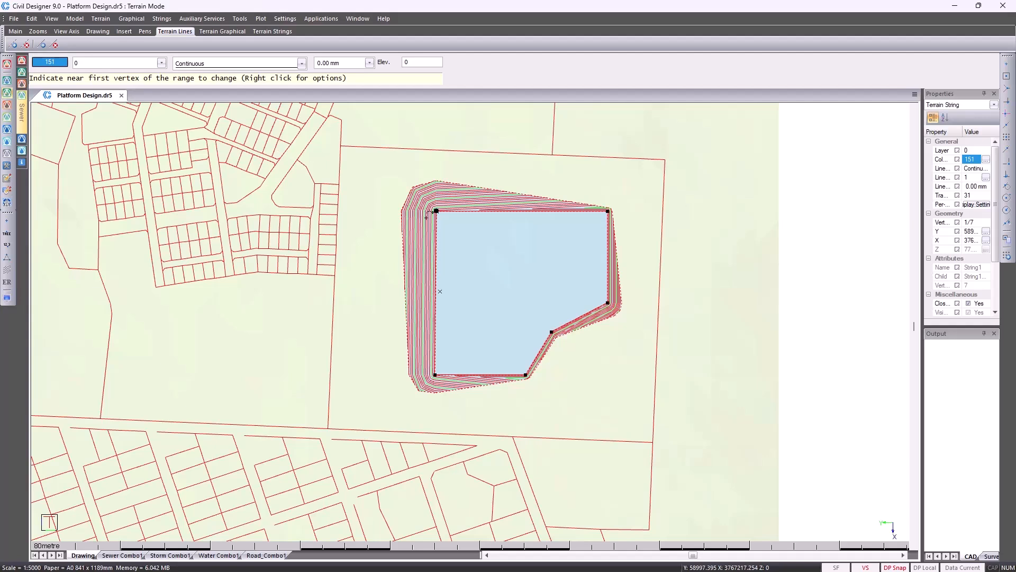
left_click(436, 210)
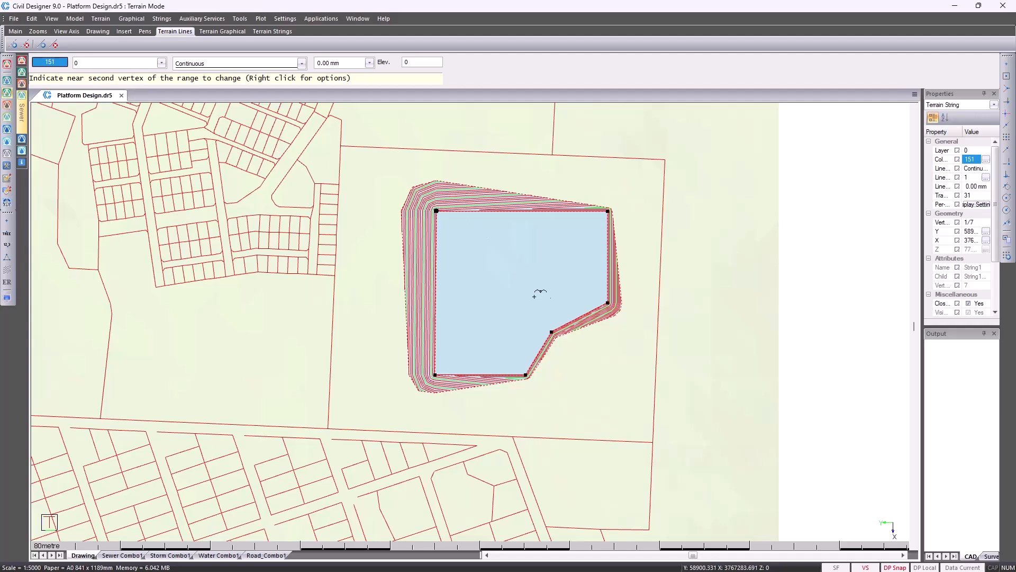
left_click(552, 331)
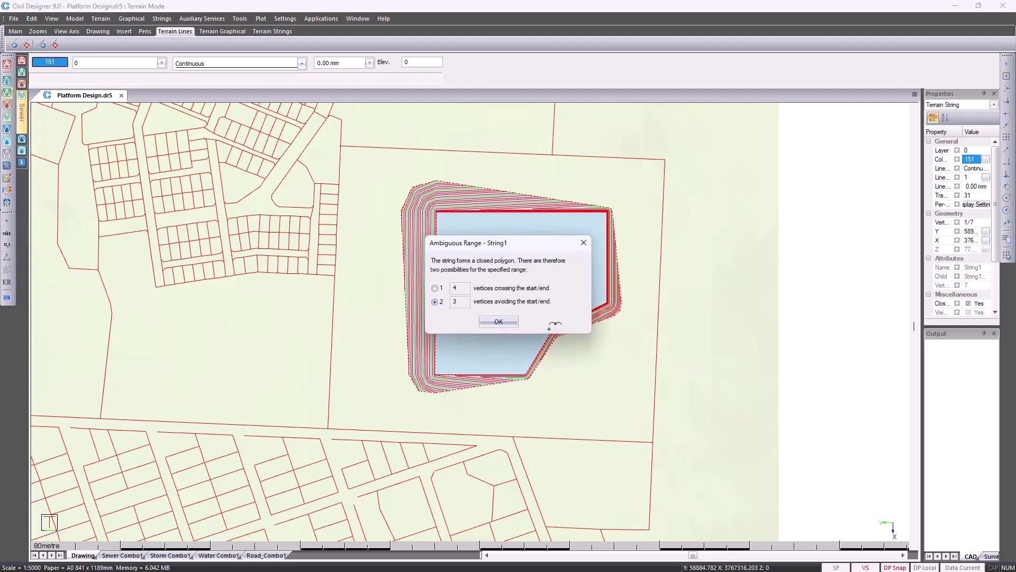
left_click_drag(504, 246, 691, 223)
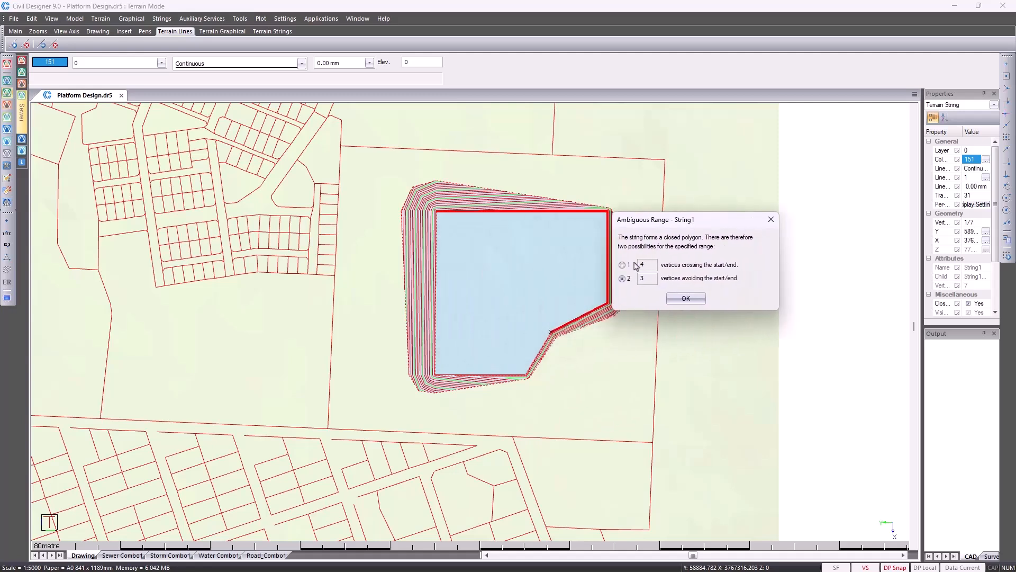
left_click(624, 278)
left_click(686, 298)
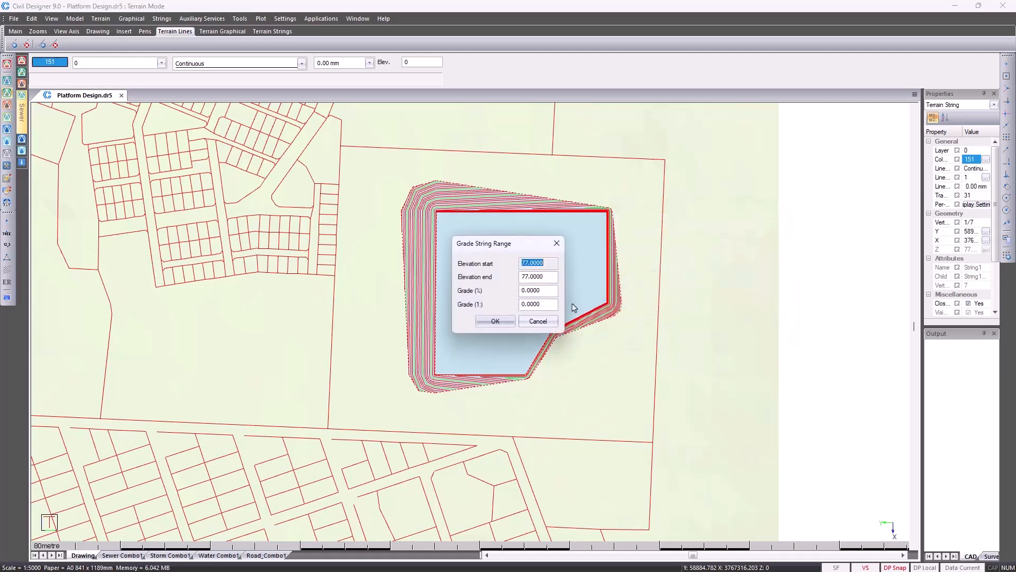
left_click(544, 292)
type("-2")
key("Return")
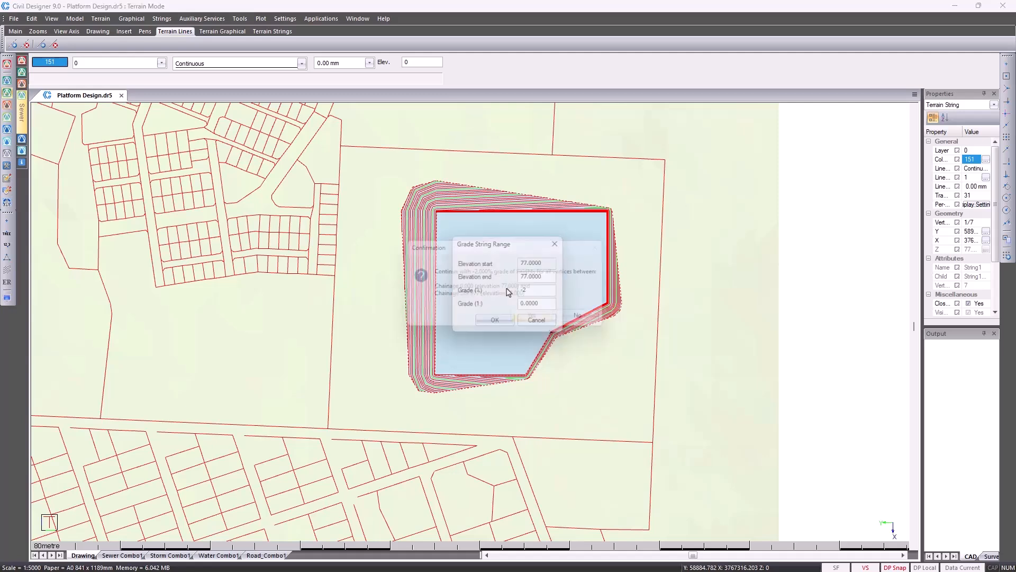
left_click(530, 320)
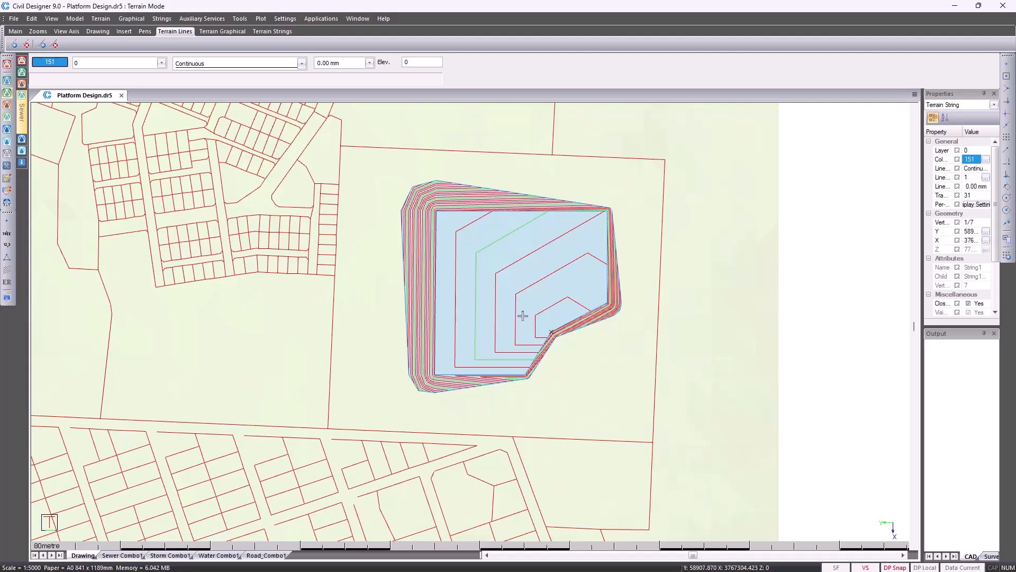
Apply a vertical taper to String1 between its upper-left and inner corners, using the four-vertex range crossing the start/end
left_click(437, 293)
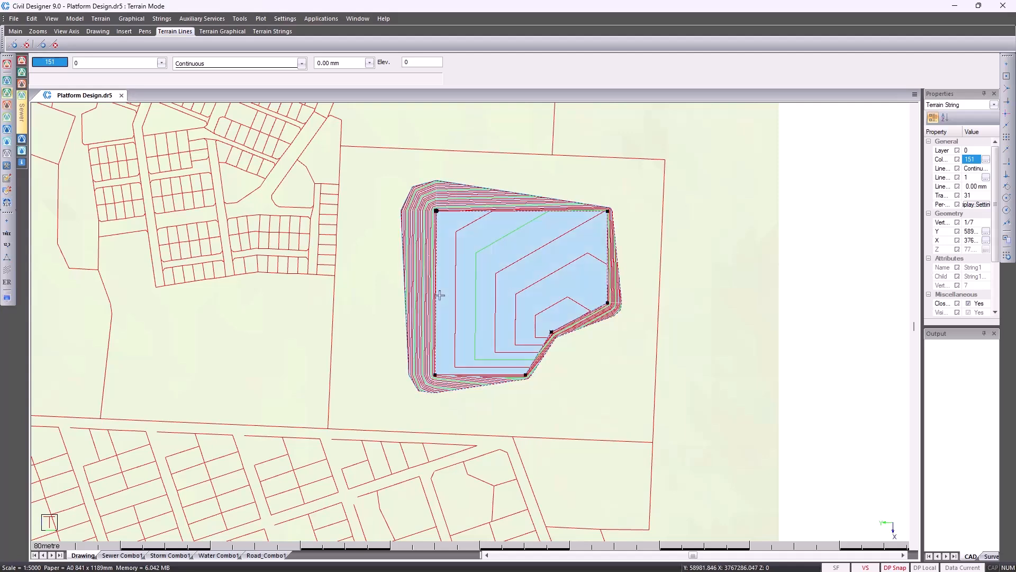
left_click(162, 19)
mouse_move(189, 103)
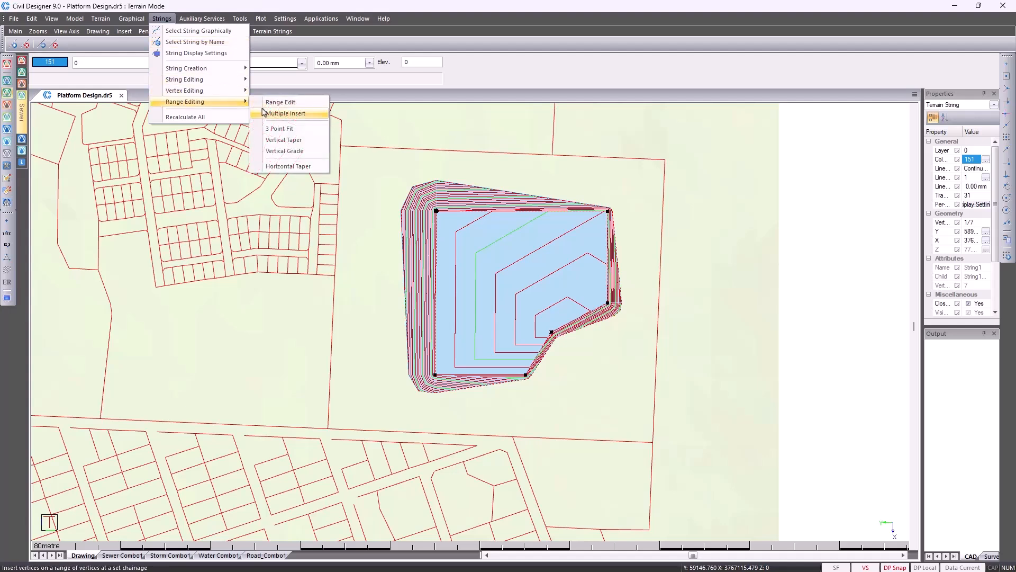
left_click(277, 141)
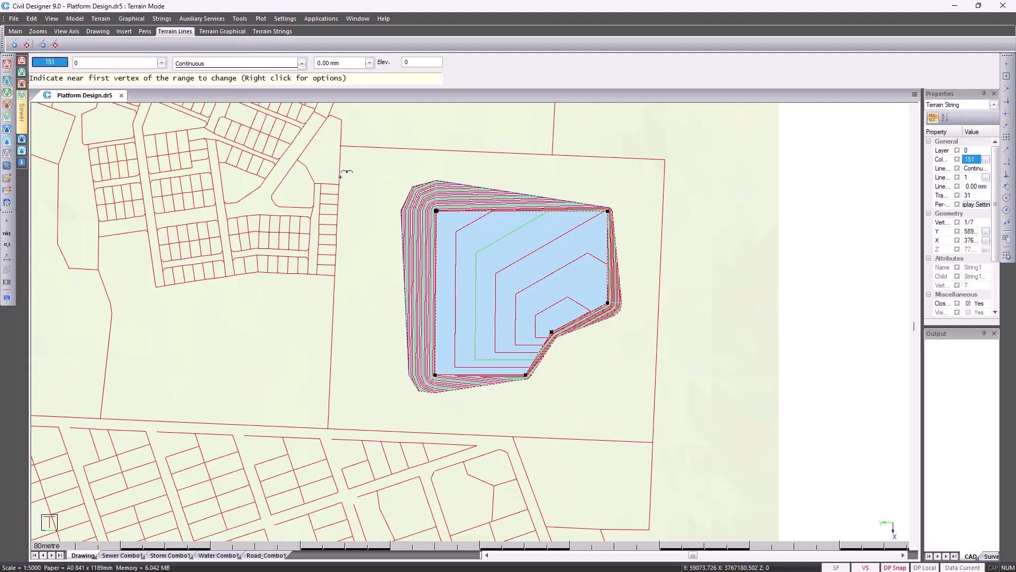
left_click(435, 205)
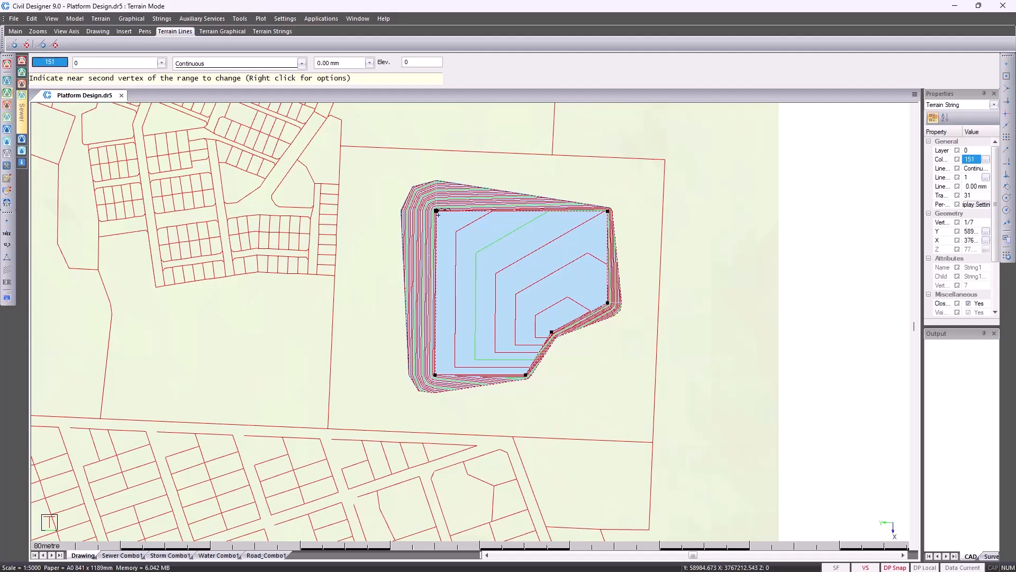
left_click(541, 315)
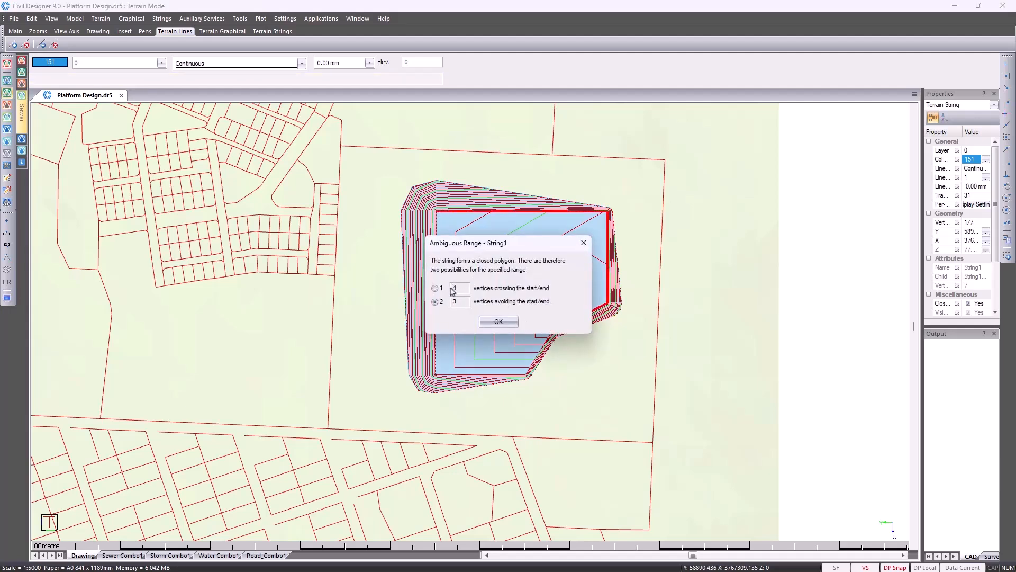
left_click(436, 289)
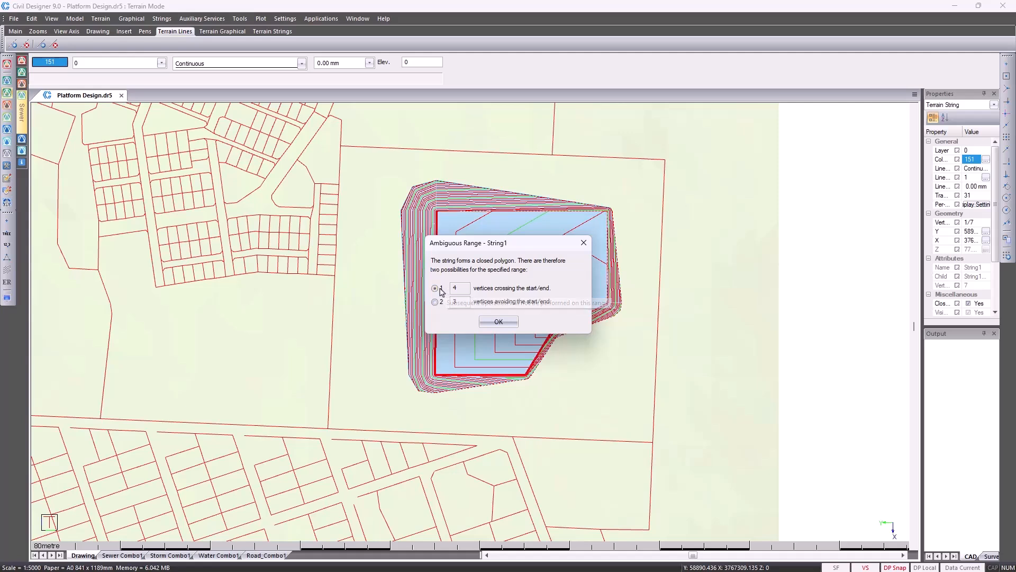
left_click(499, 321)
left_click(535, 319)
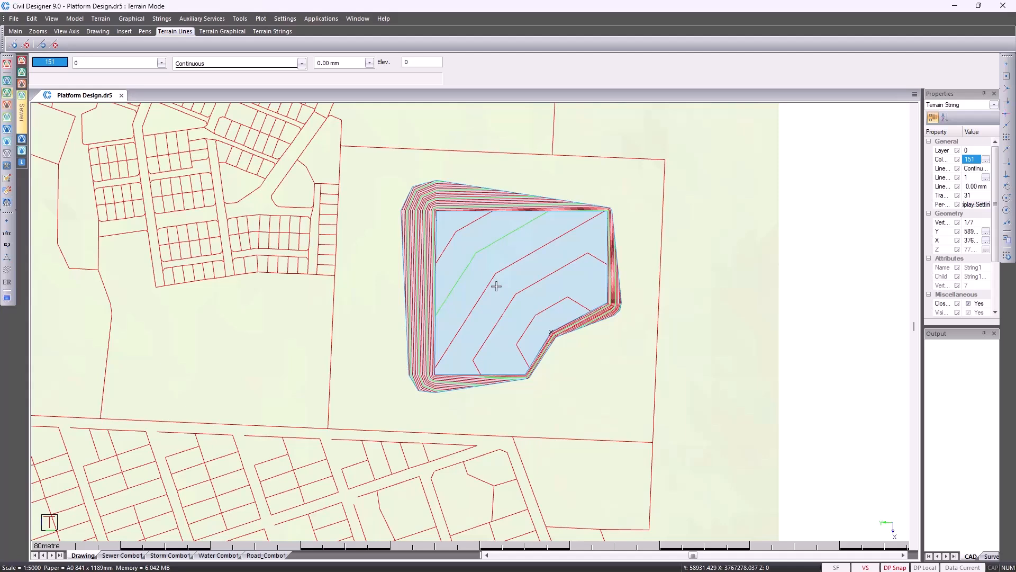
Examine the graded platform, its side slopes and edge kerb from low angles in the 3D render view, and return to plan
scroll(496, 286, "down", 3)
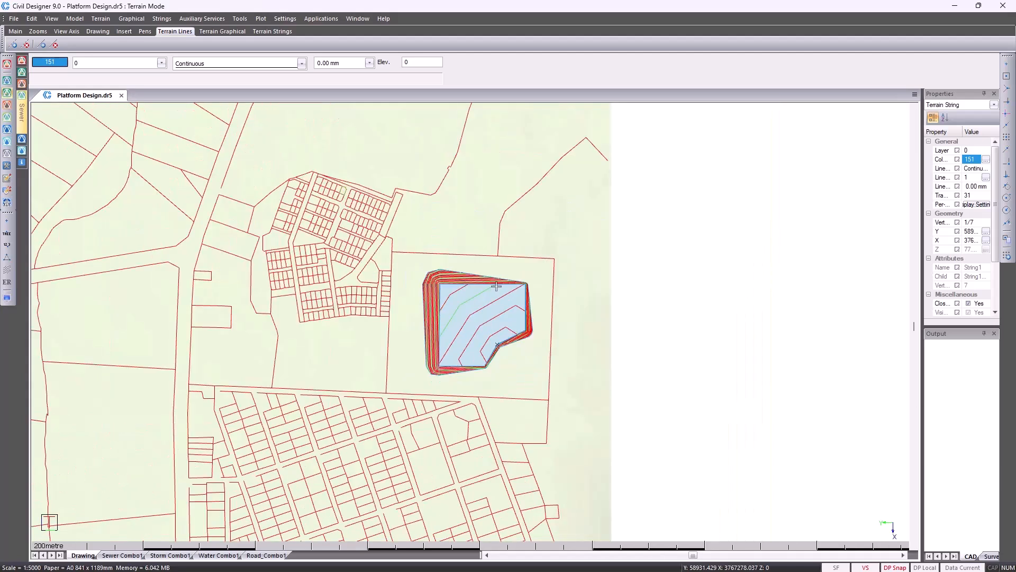
right_click(471, 323)
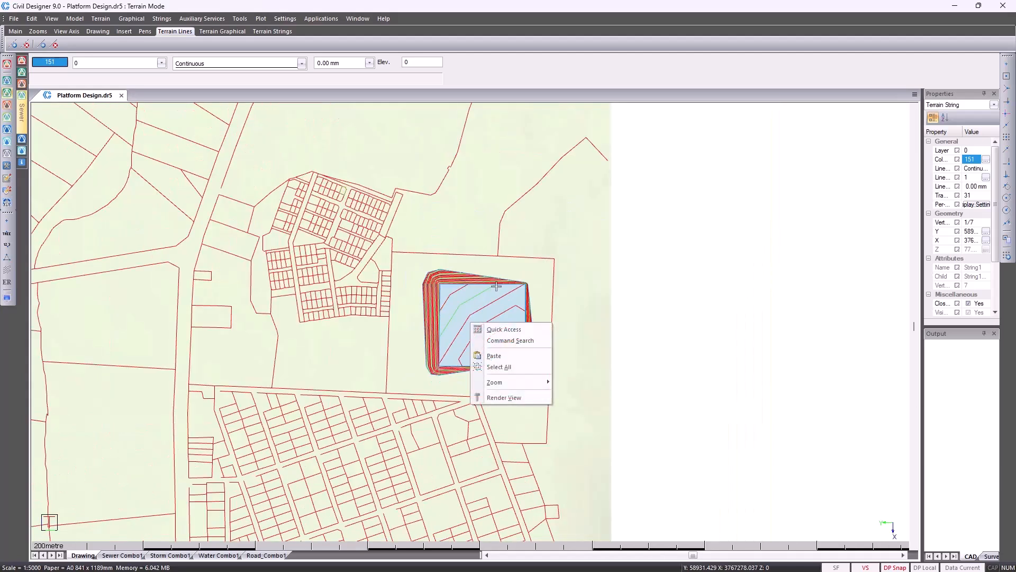
left_click(505, 397)
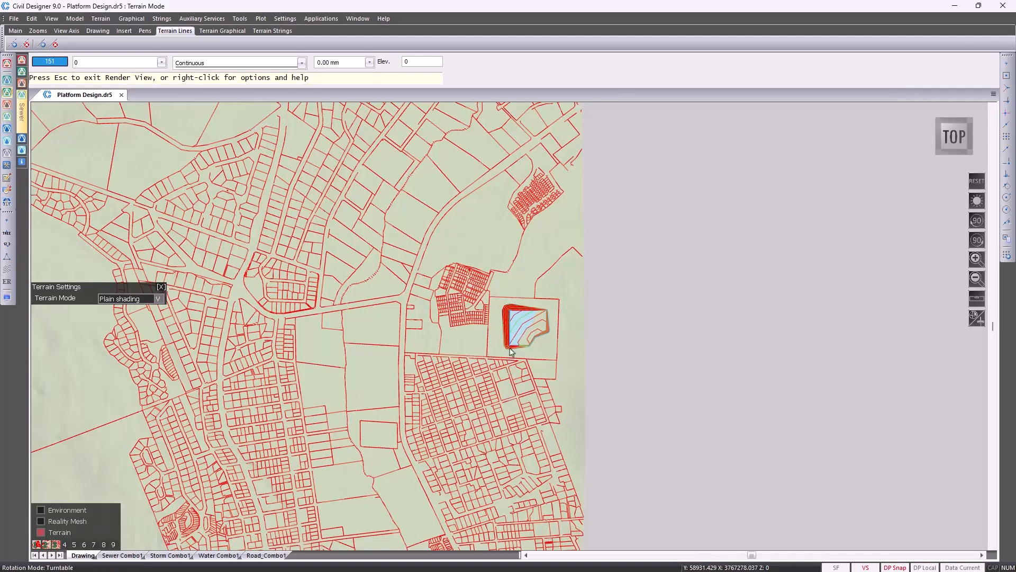
scroll(522, 335, "up", 5)
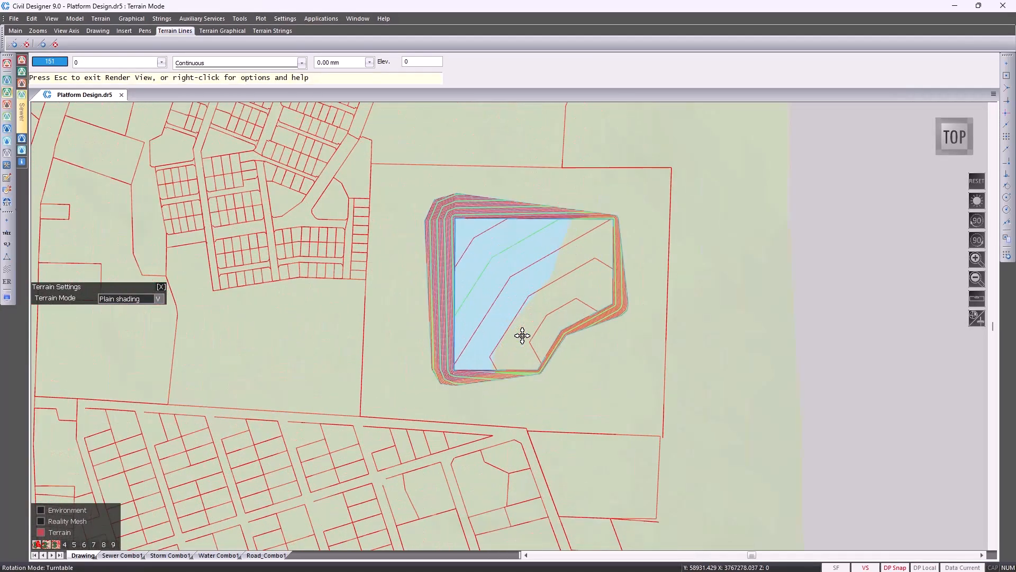
left_click(957, 155)
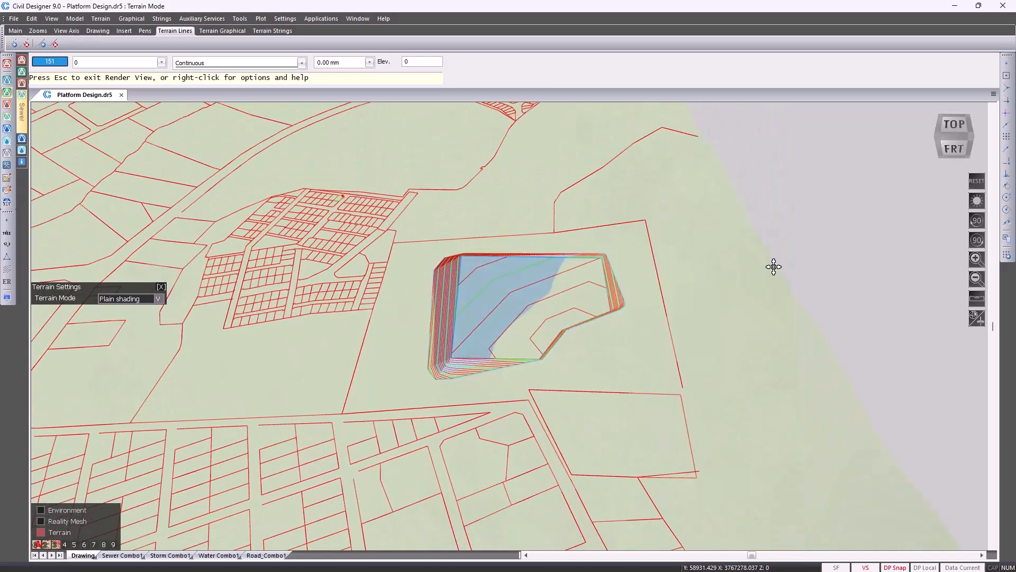
left_click_drag(524, 378, 517, 279)
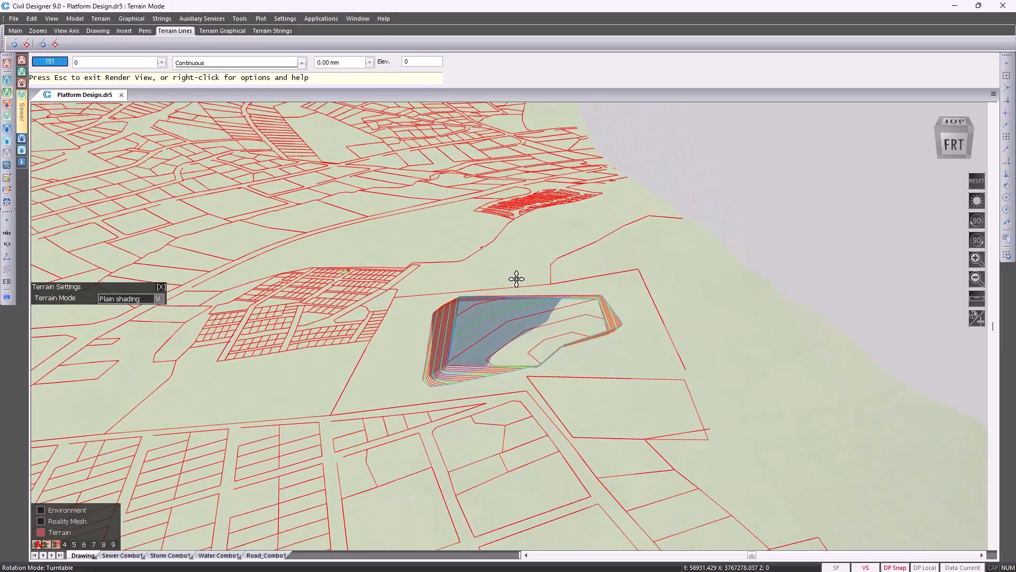
left_click_drag(526, 477, 551, 418)
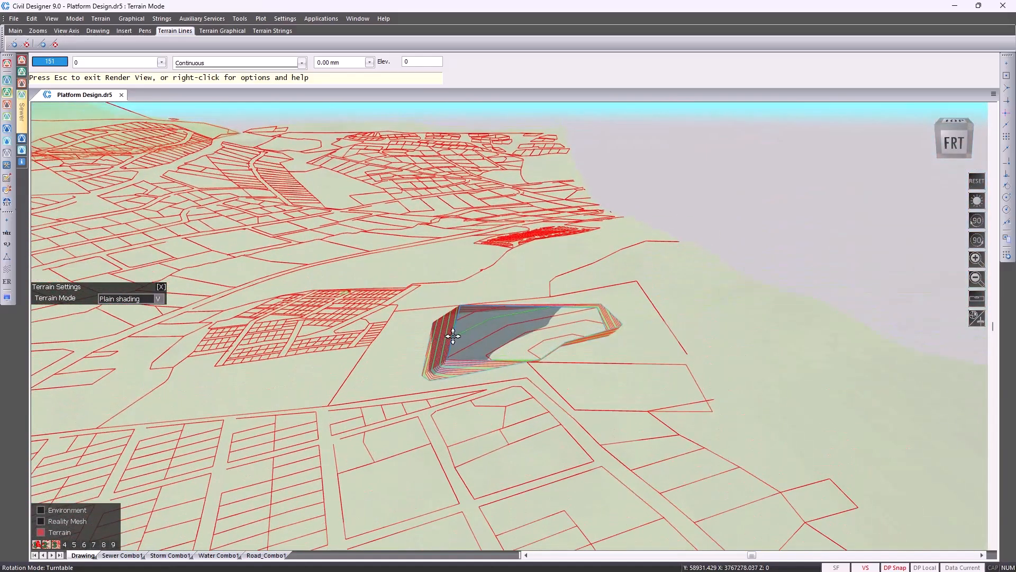
scroll(453, 336, "up", 10)
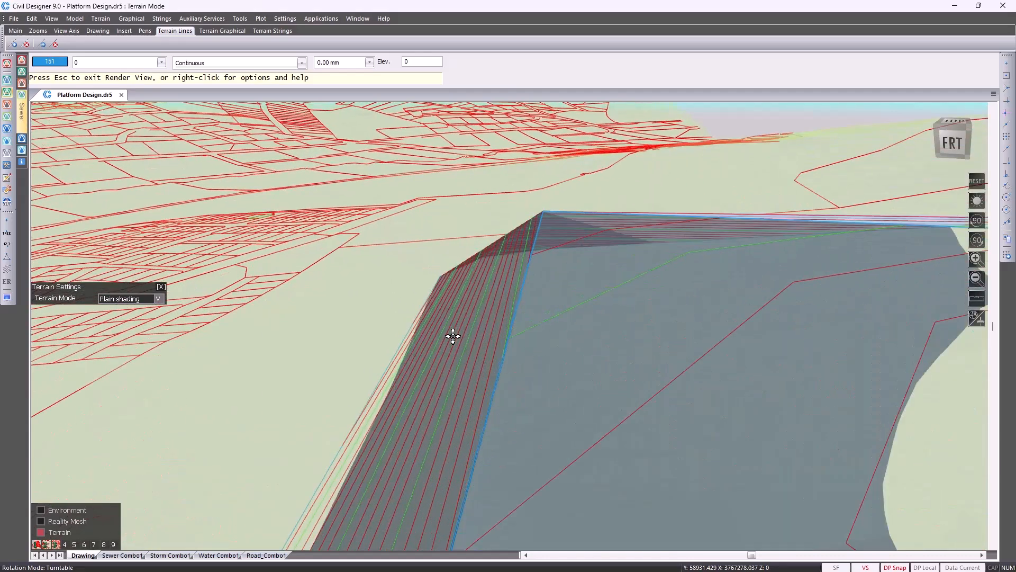
scroll(510, 345, "up", 5)
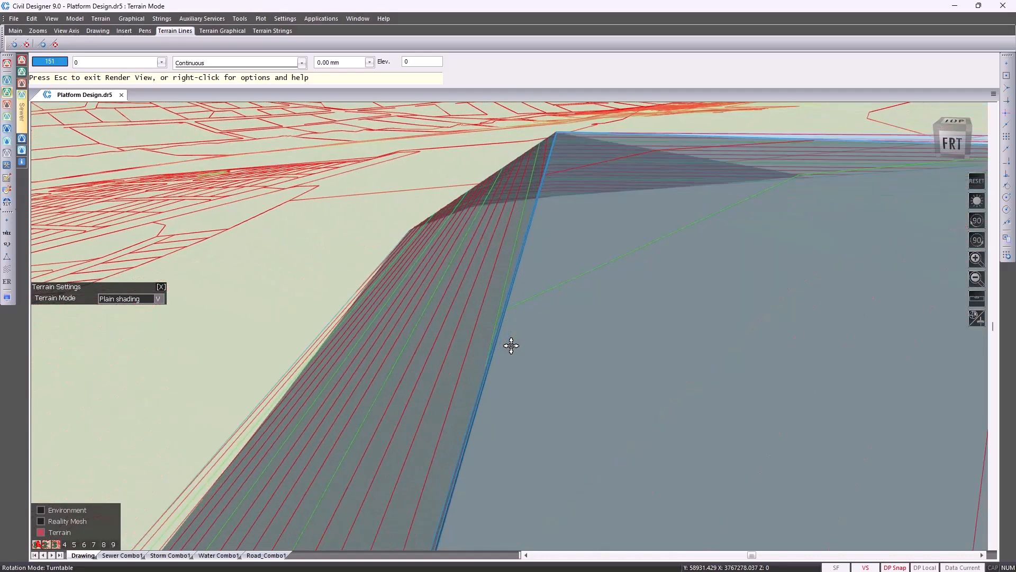
scroll(511, 345, "up", 4)
left_click_drag(497, 396, 710, 267)
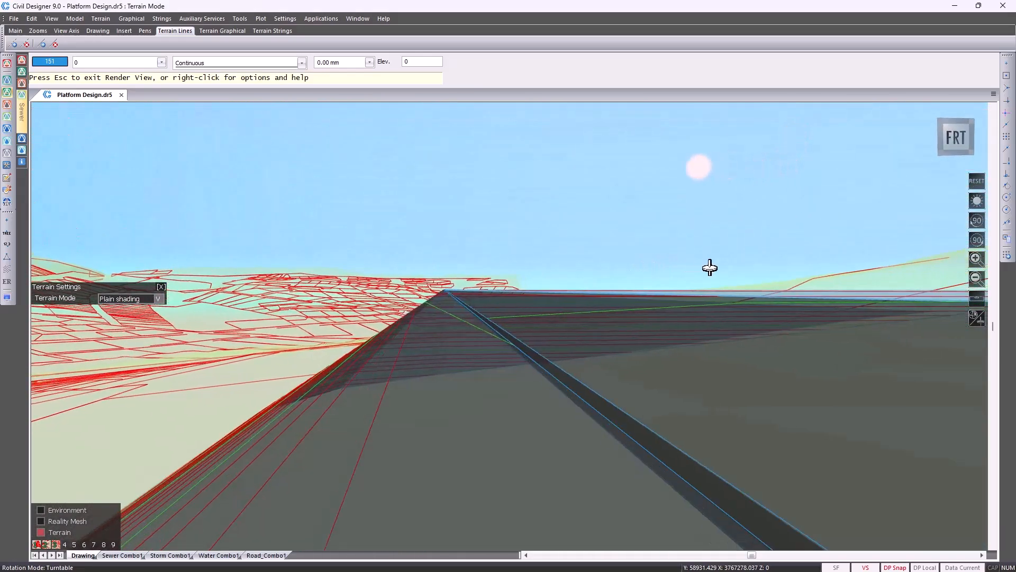
key("Escape")
key("Return")
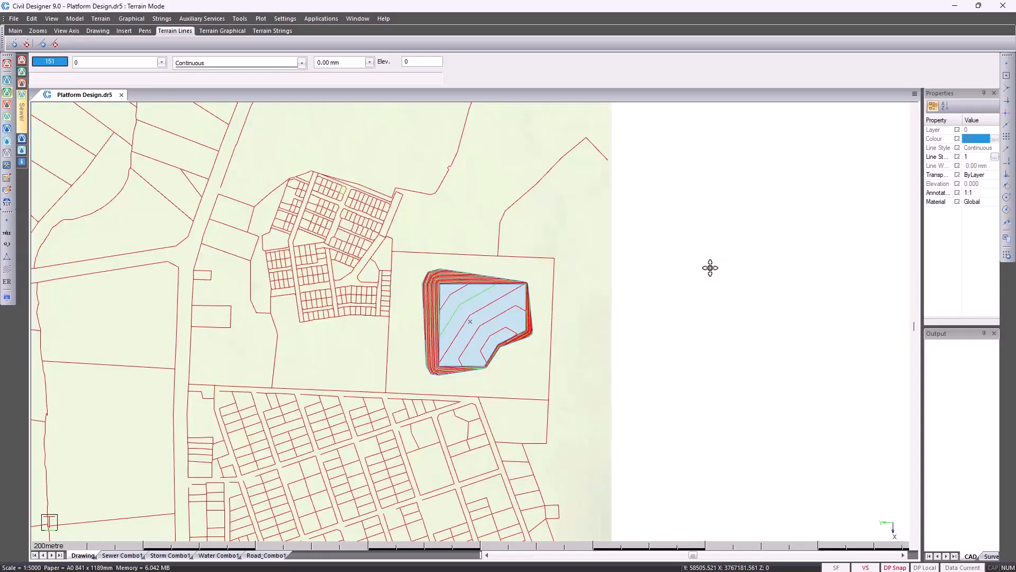
Set up a string volume calculation for the platform string against 1 Natural Ground Line, with extra-over for excavations enabled
scroll(457, 291, "up", 5)
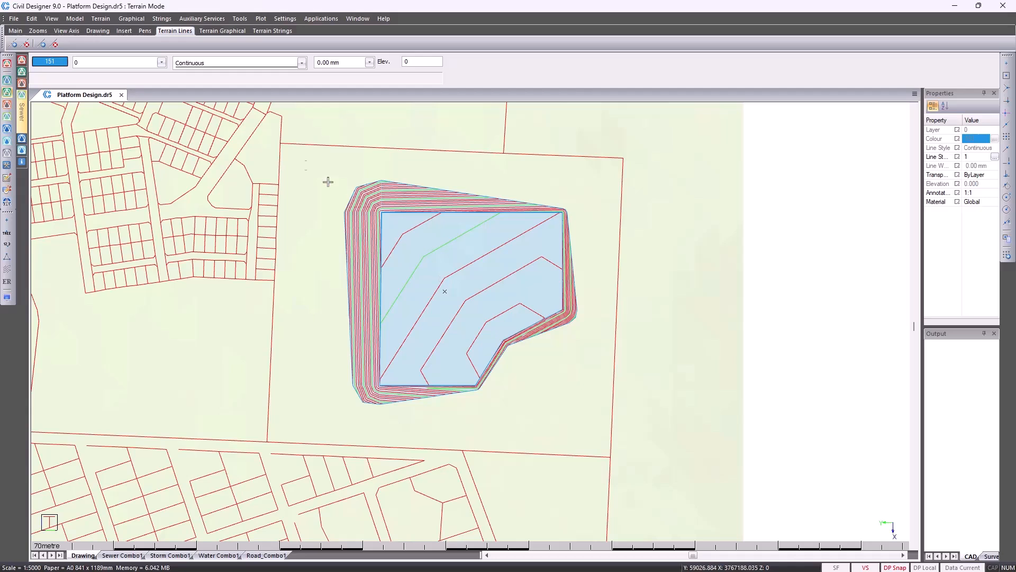
left_click(166, 20)
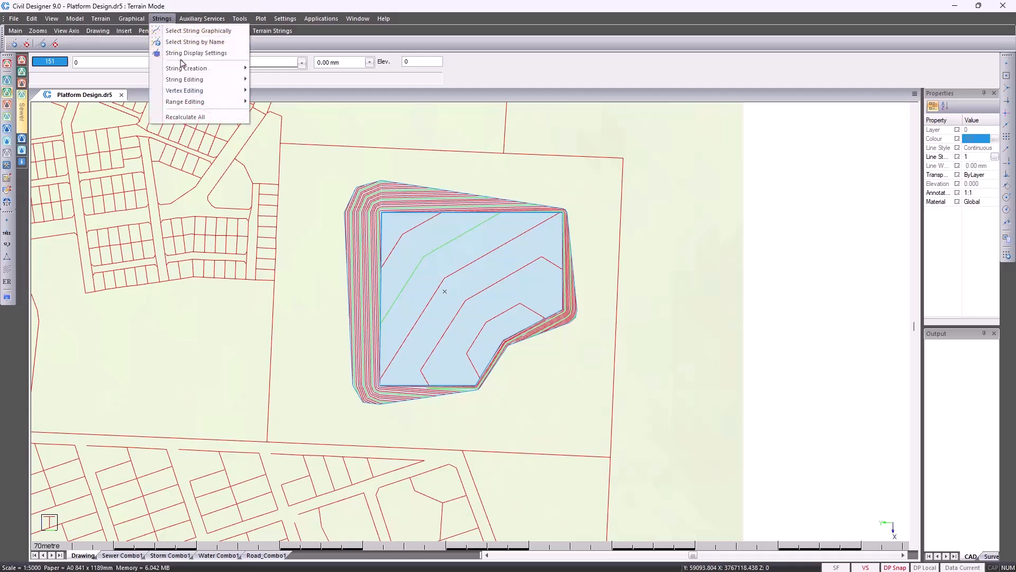
mouse_move(185, 80)
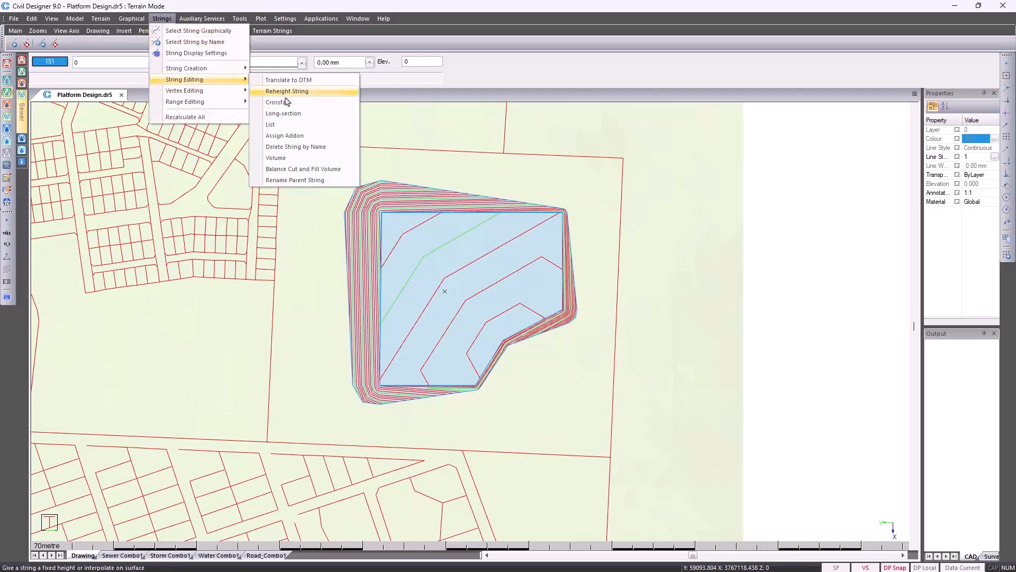
left_click(288, 158)
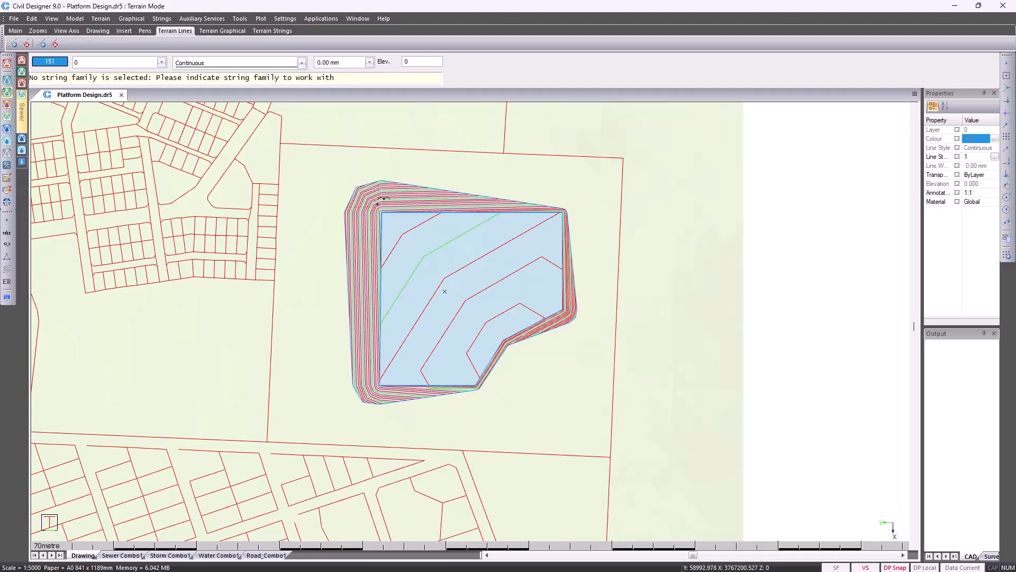
left_click(389, 221)
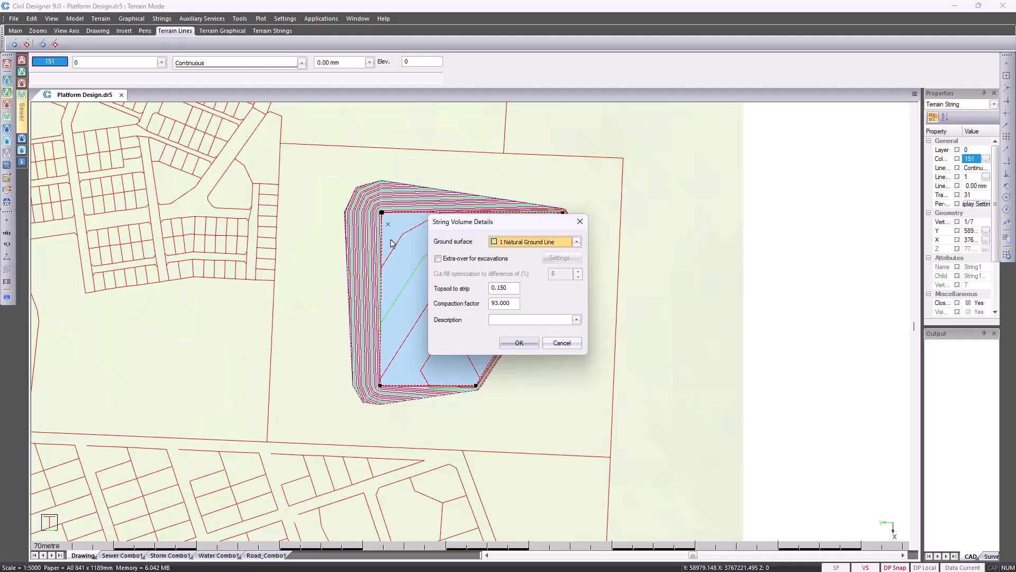
left_click(460, 261)
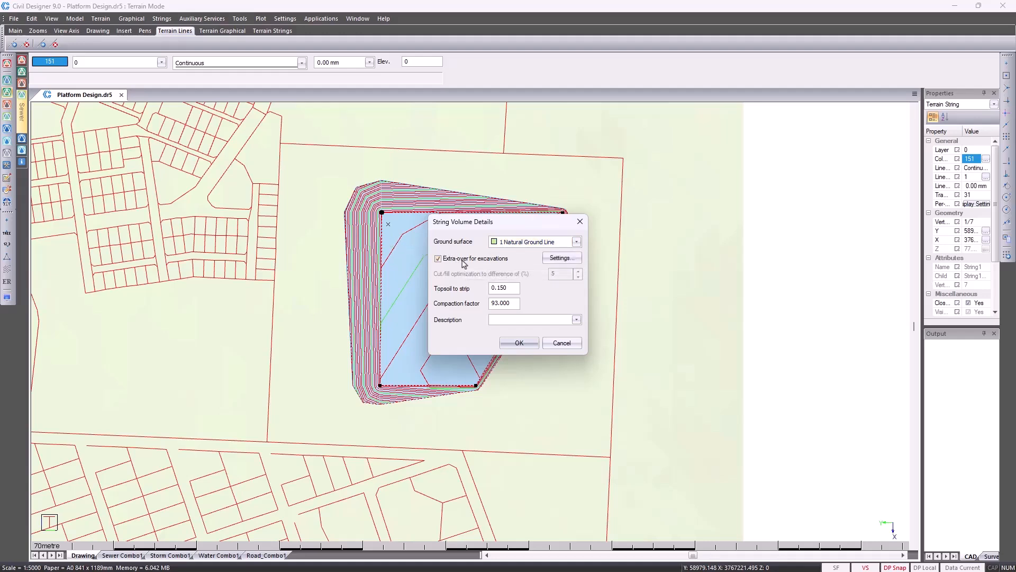
Assign the 11 Intermediate Material surface to the Intermediate extra-over entry and activate that surface
left_click(561, 258)
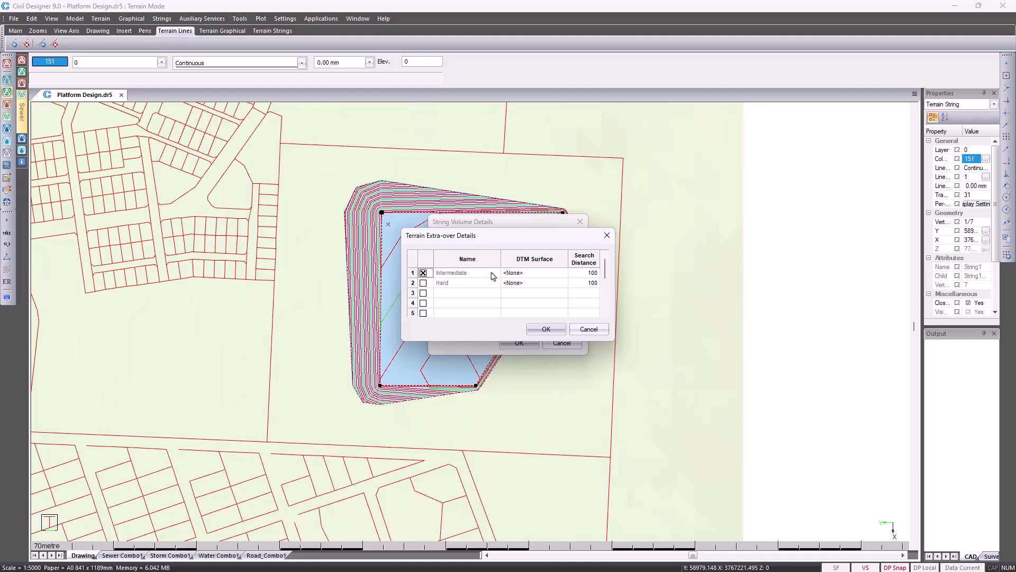
left_click(527, 273)
left_click(562, 275)
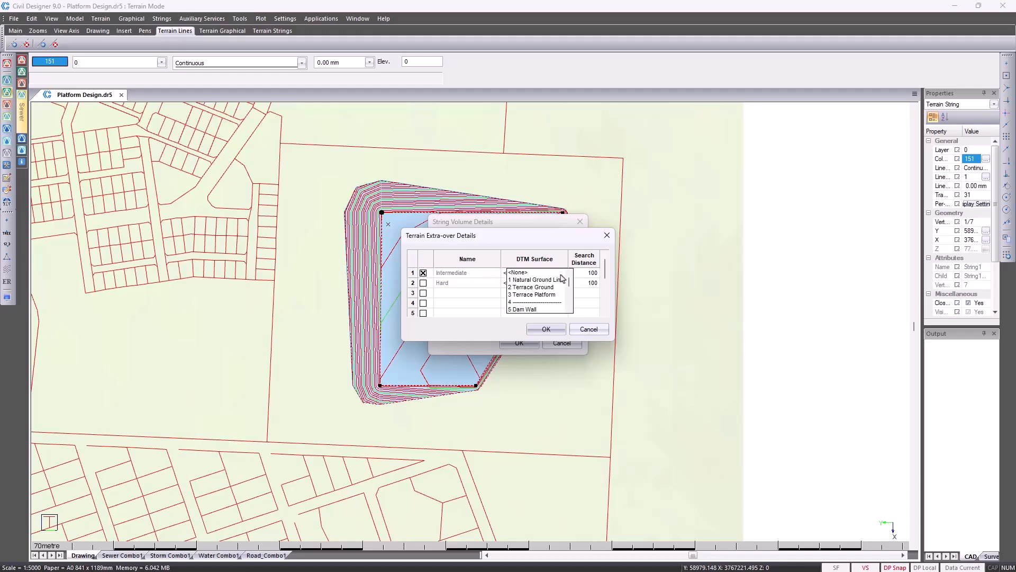
scroll(551, 284, "down", 2)
scroll(550, 284, "down", 2)
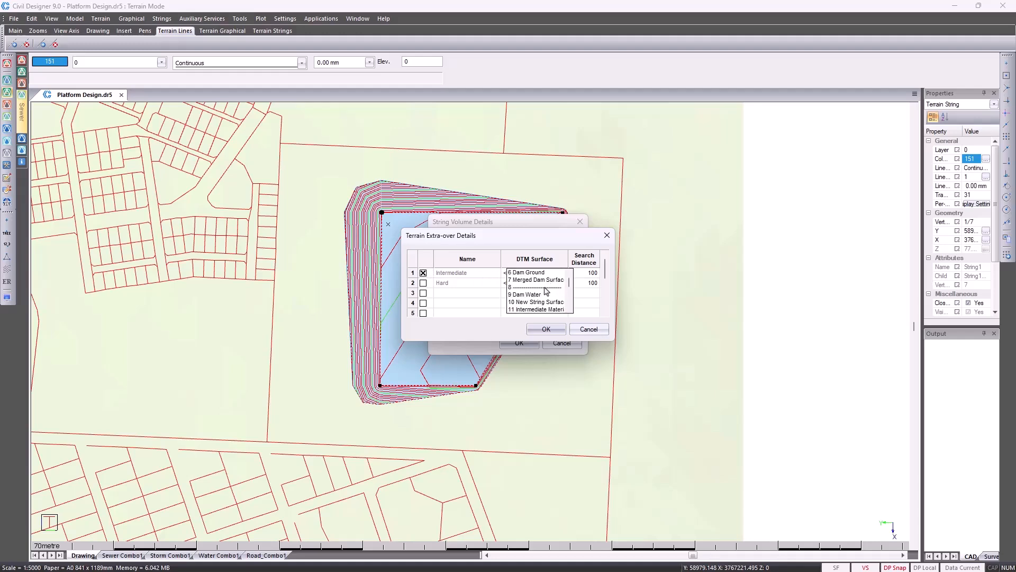
left_click(545, 310)
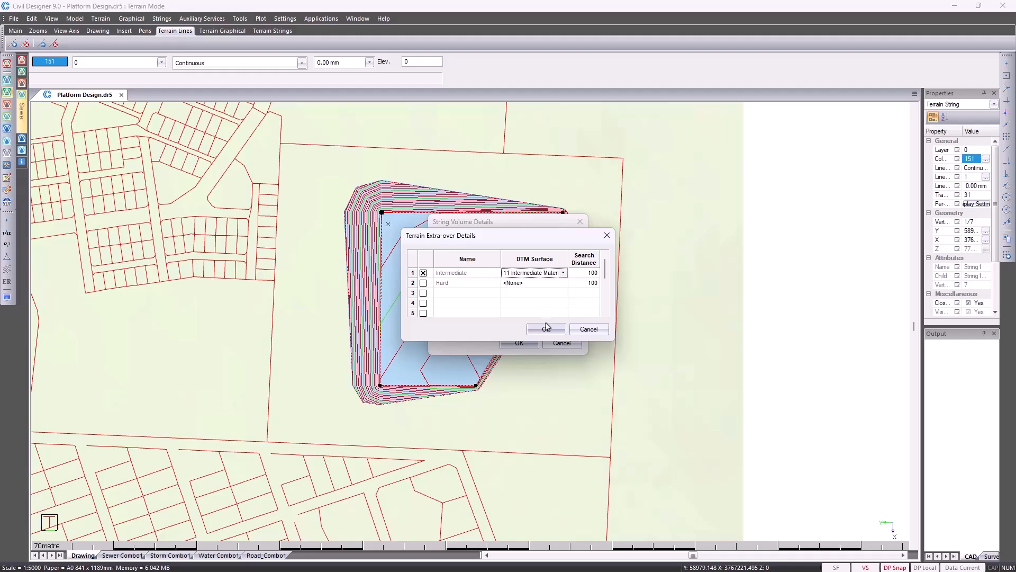
left_click(547, 329)
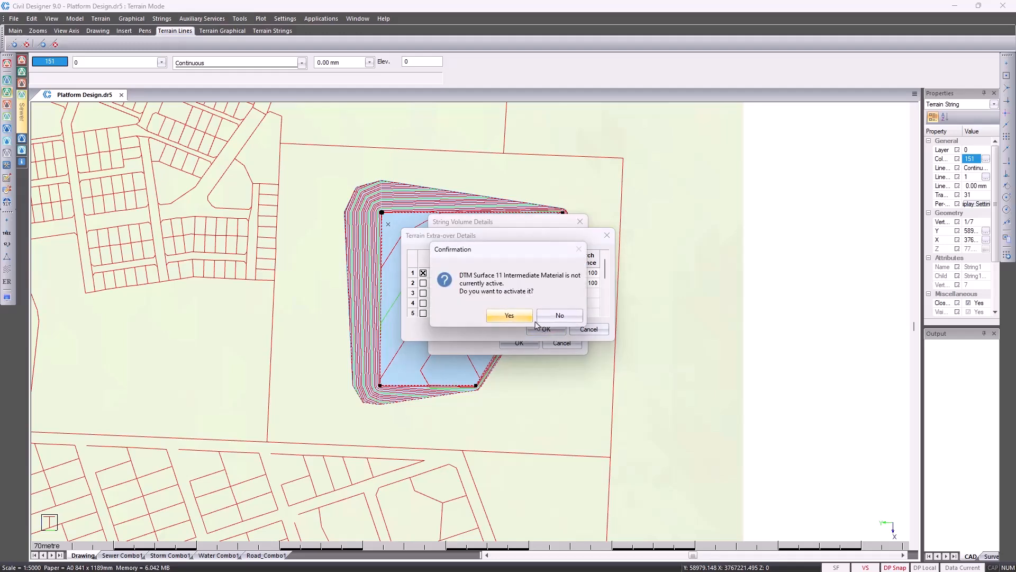
left_click(522, 317)
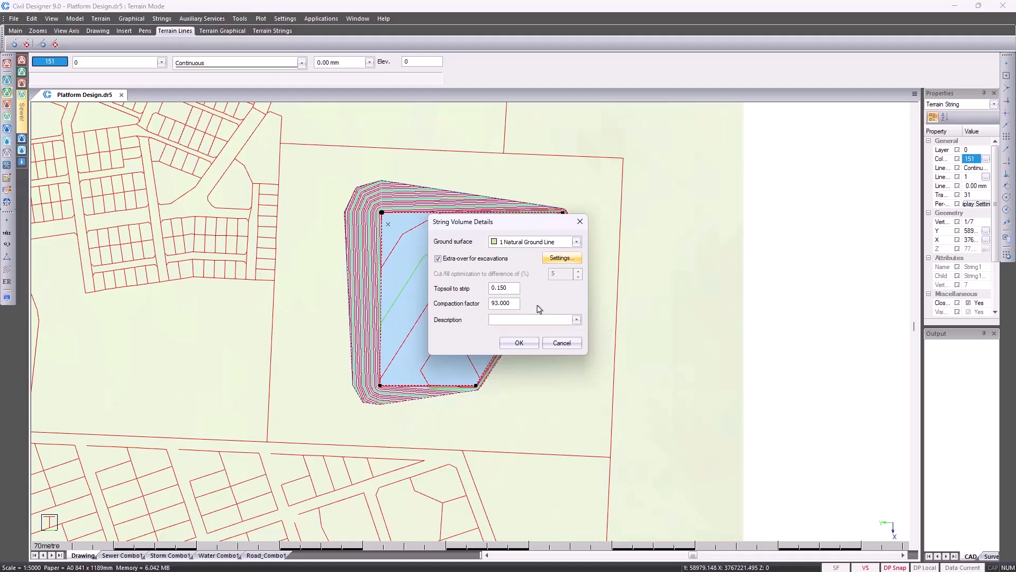
Calculate String1's volume with the description Phase1, output the report to the screen, and read the volumes and kerb quantities
left_click_drag(507, 290, 484, 305)
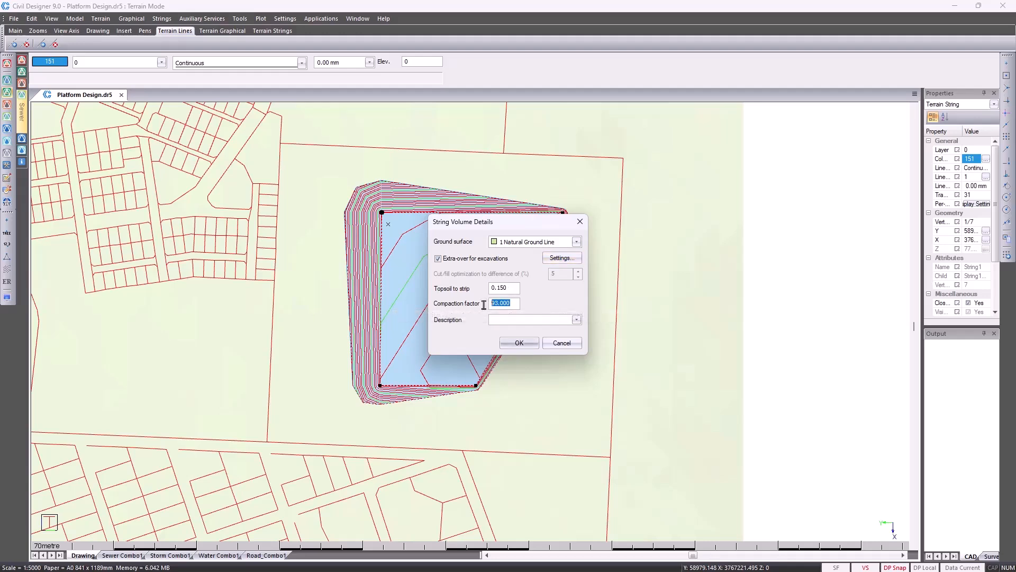
left_click(501, 319)
type("Phase1")
left_click(517, 343)
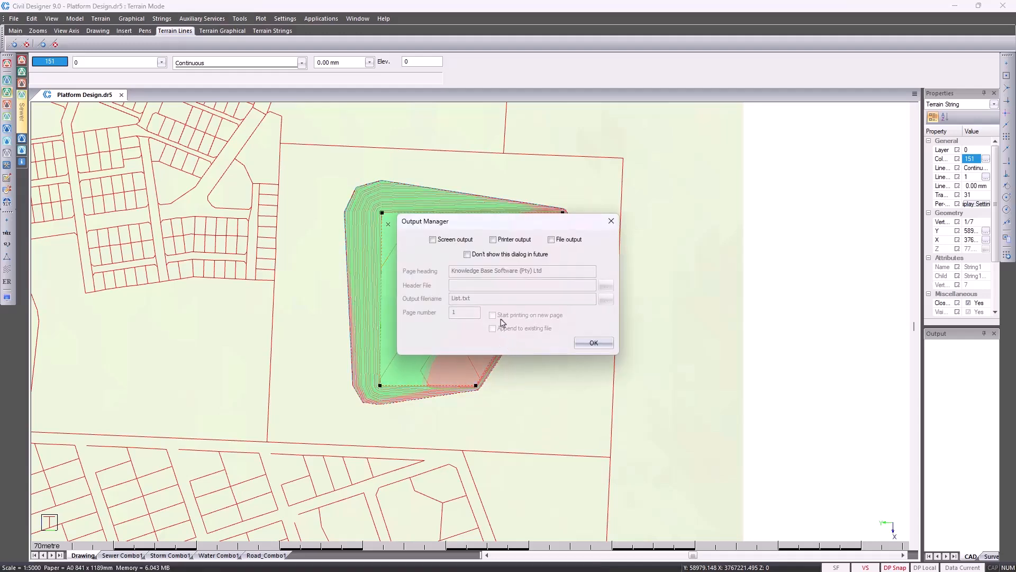
left_click(452, 240)
left_click(591, 343)
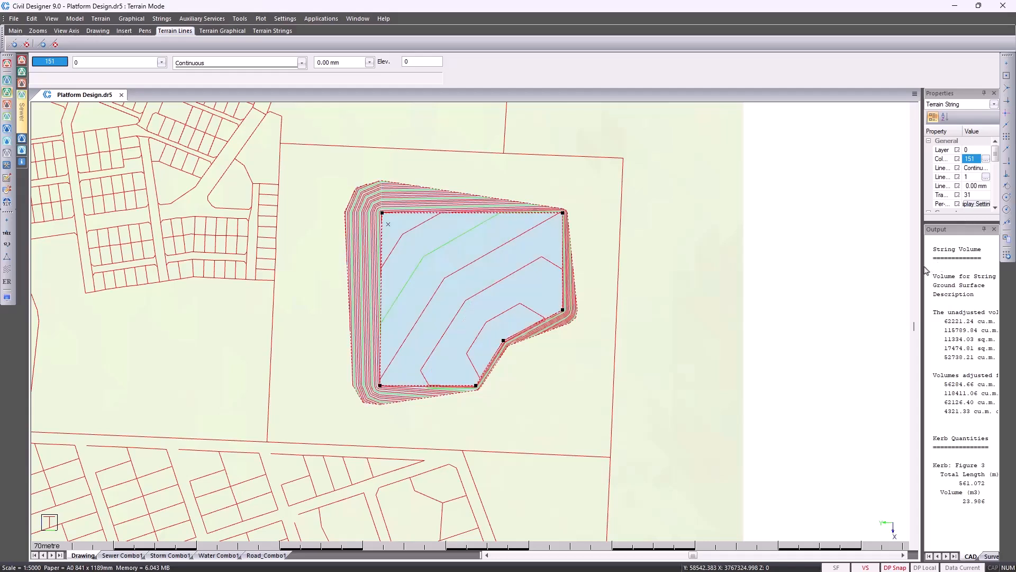
left_click_drag(922, 271, 792, 282)
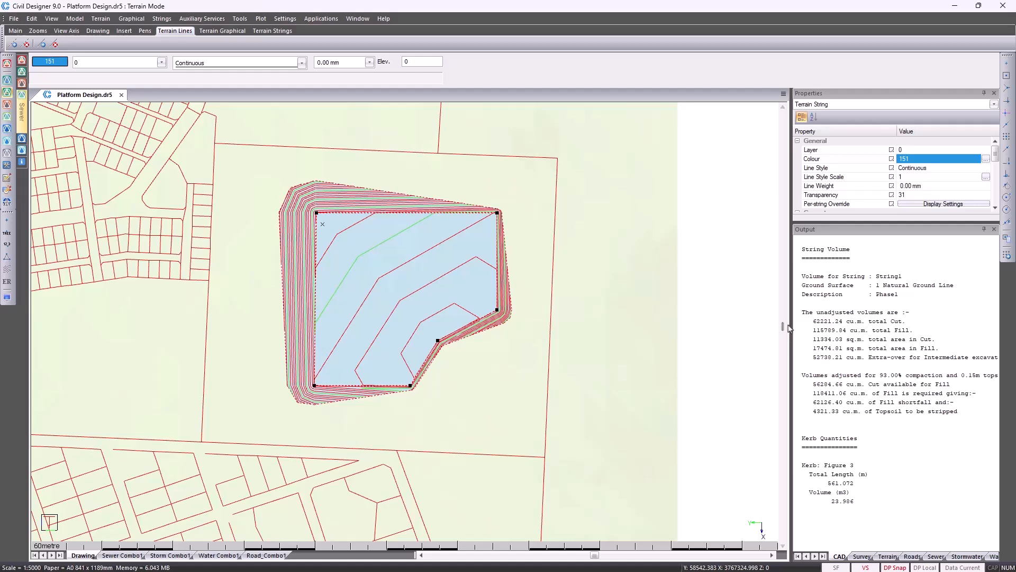
left_click_drag(791, 324, 892, 352)
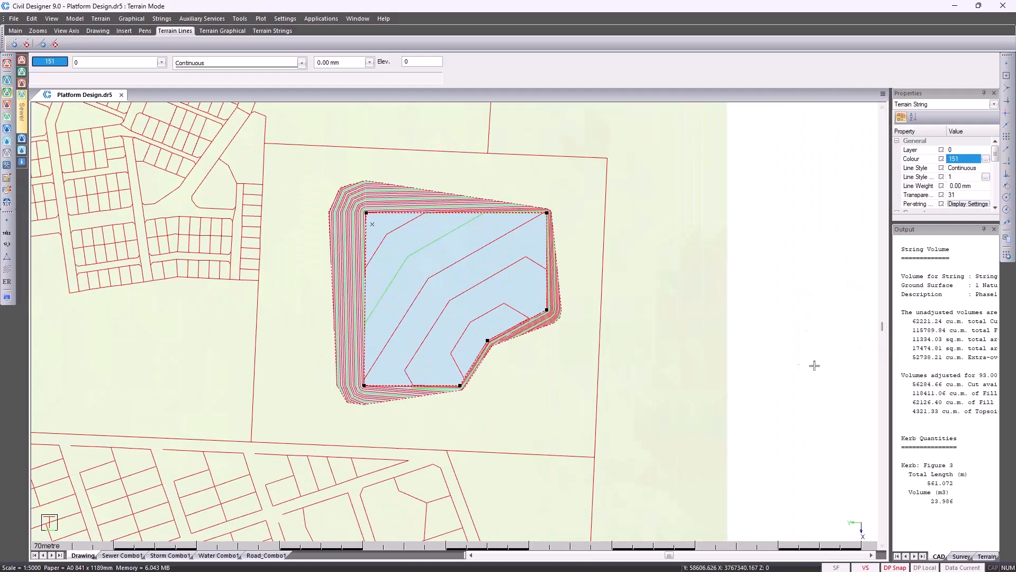
Balance String1's cut and fill volumes to a 5% difference without extra-over, using the description Phase2 and no screen output
left_click(161, 19)
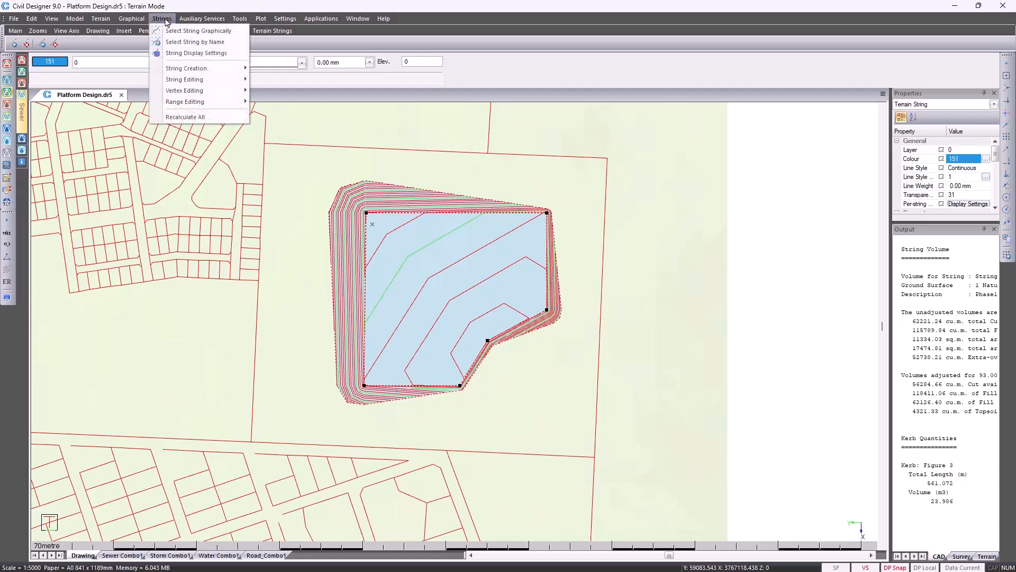
mouse_move(188, 80)
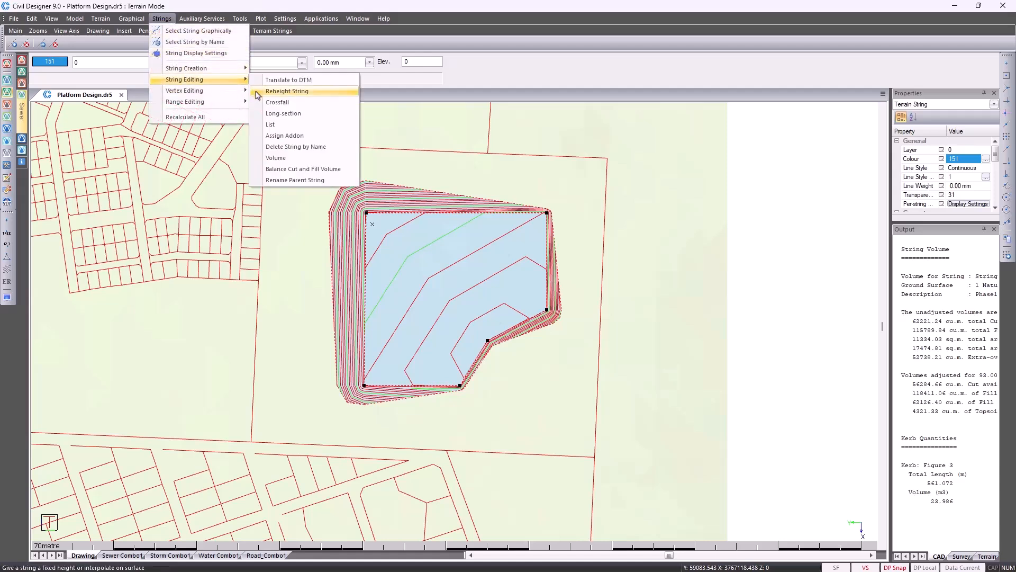
left_click(295, 170)
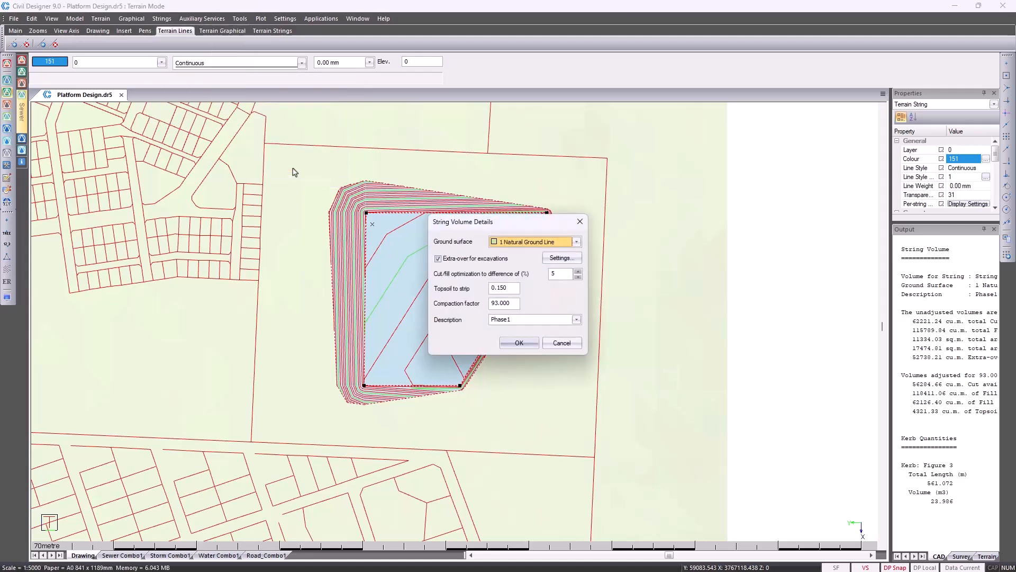
left_click(459, 261)
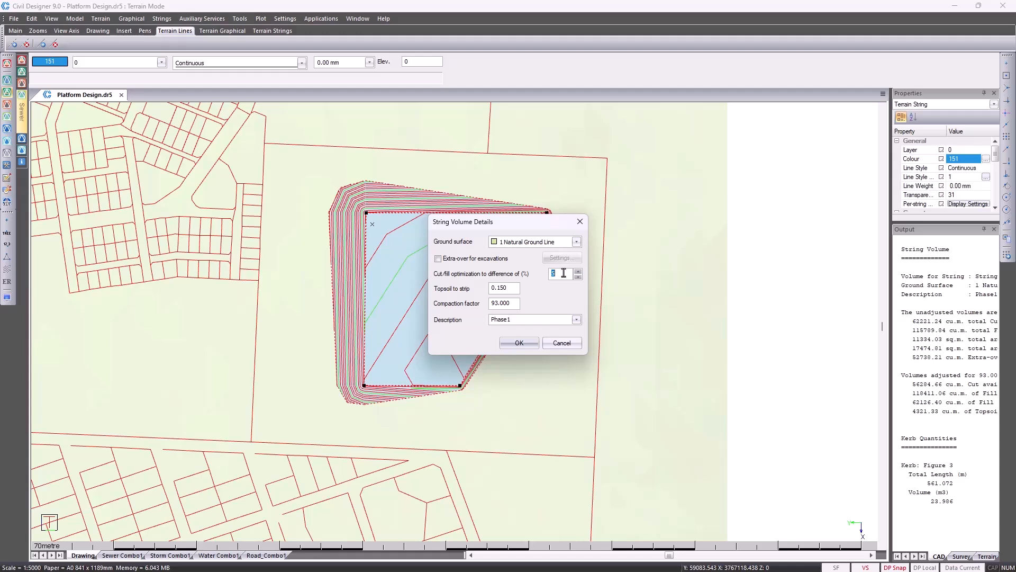
left_click(528, 320)
left_click(527, 320)
left_click(522, 343)
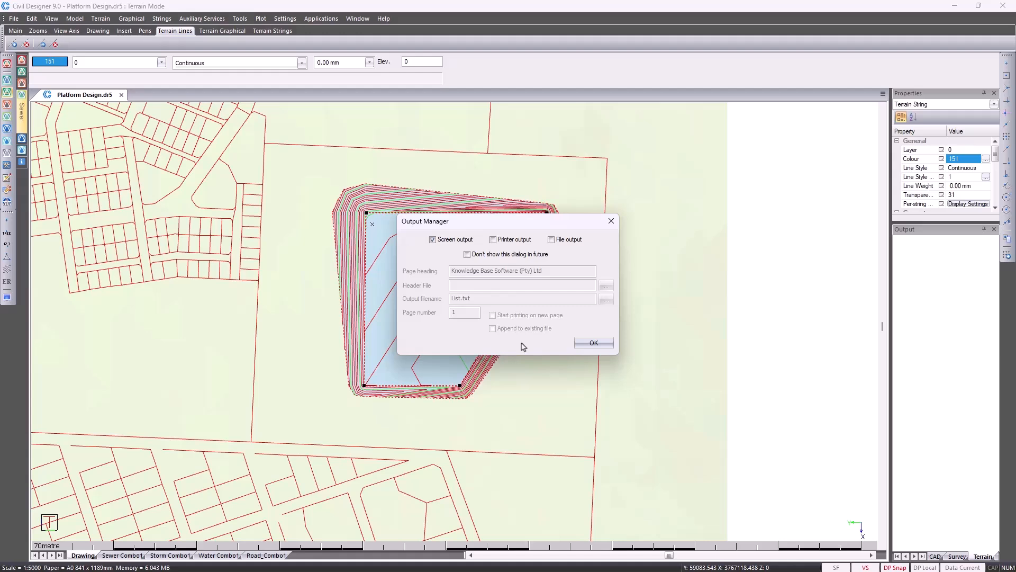
left_click(454, 241)
left_click(605, 346)
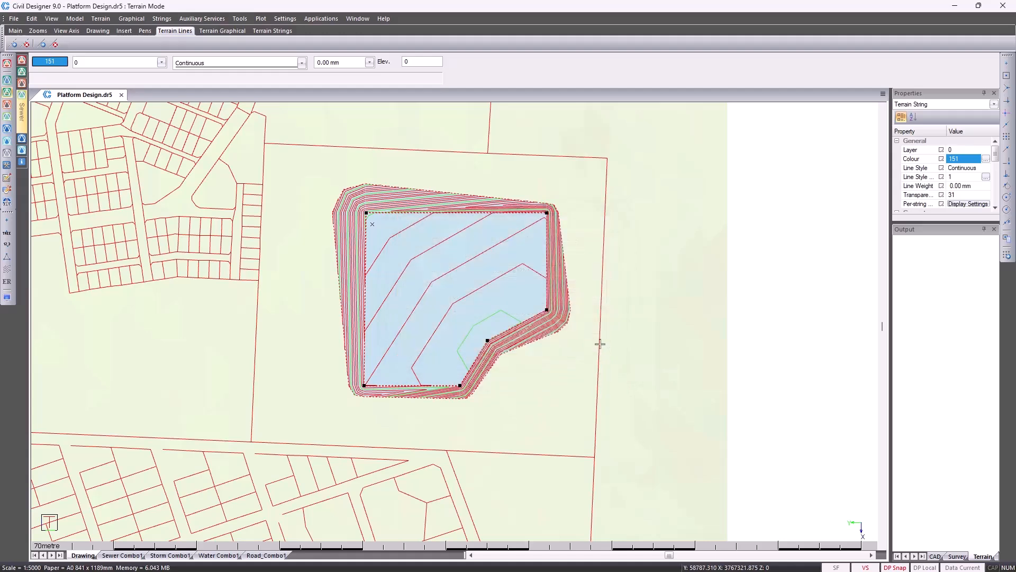
Review the kerb quantities and the Phase1 and Phase2 string volumes in the terrain quantities report
left_click(111, 20)
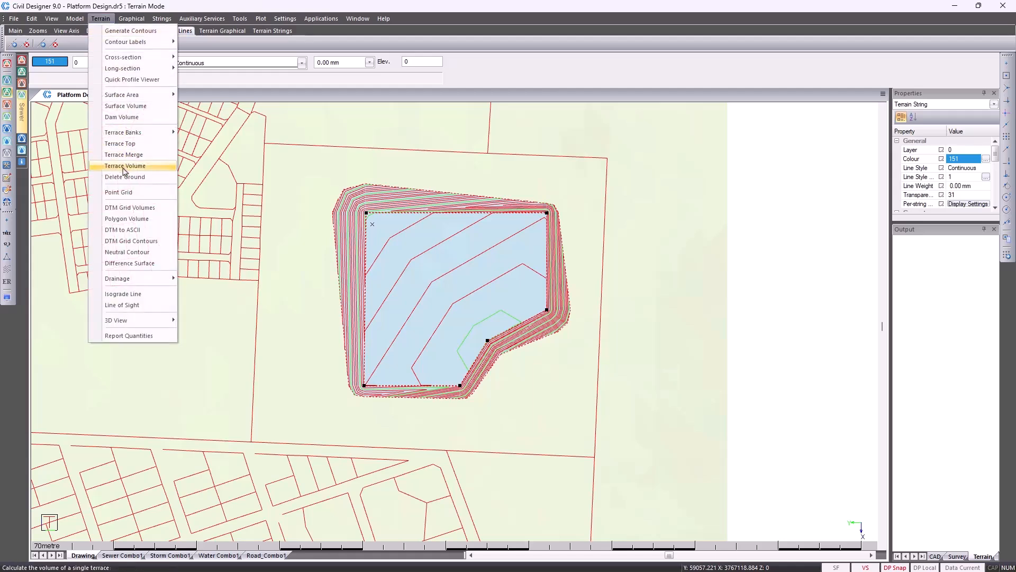
left_click(129, 336)
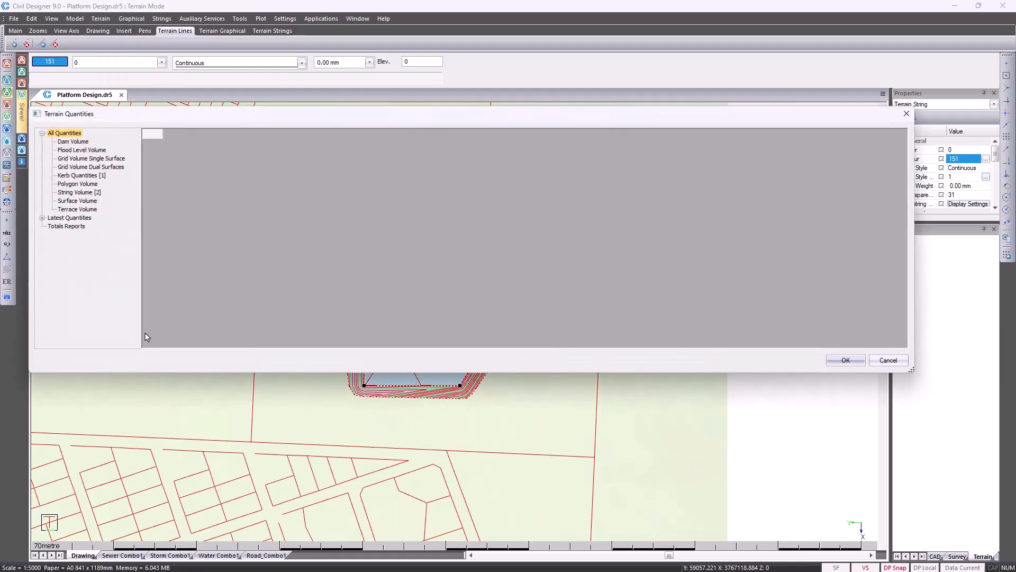
left_click(81, 175)
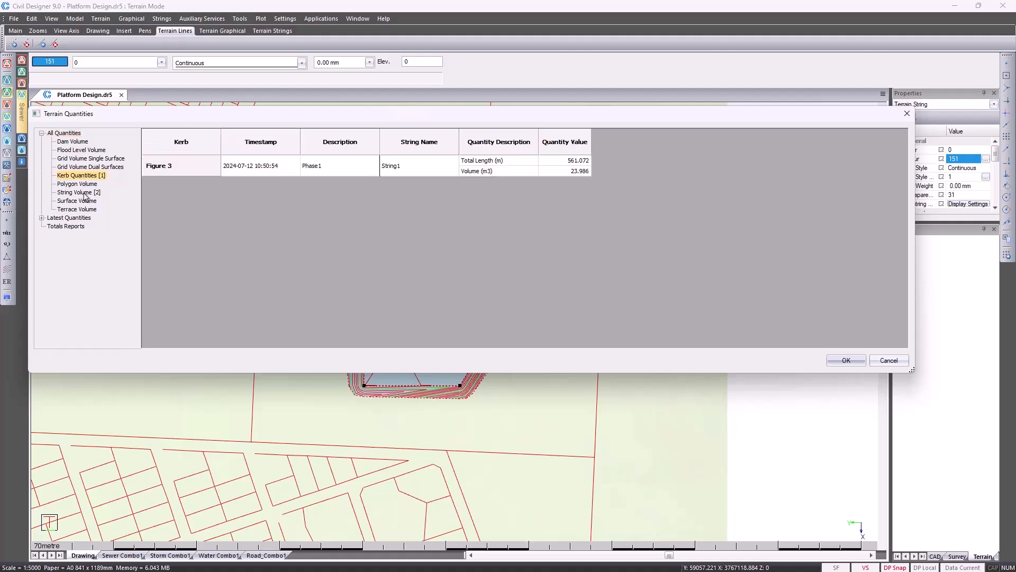
left_click(80, 193)
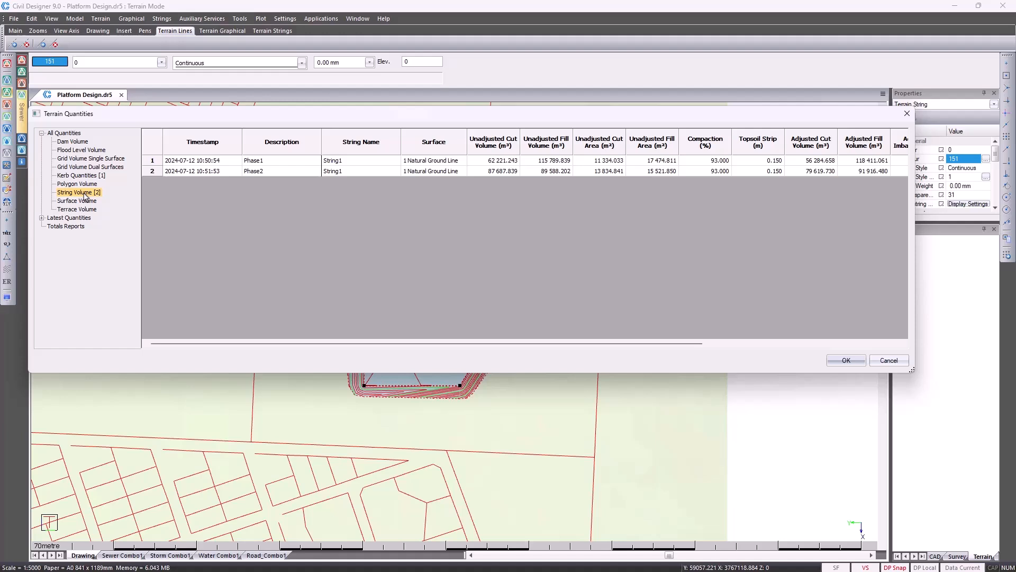
left_click_drag(231, 344, 406, 345)
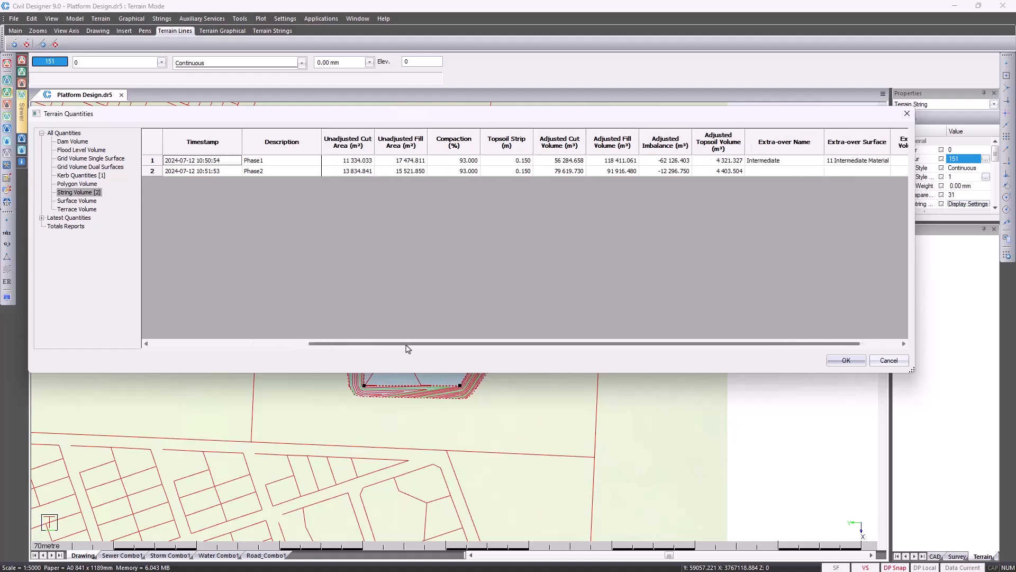
left_click(835, 361)
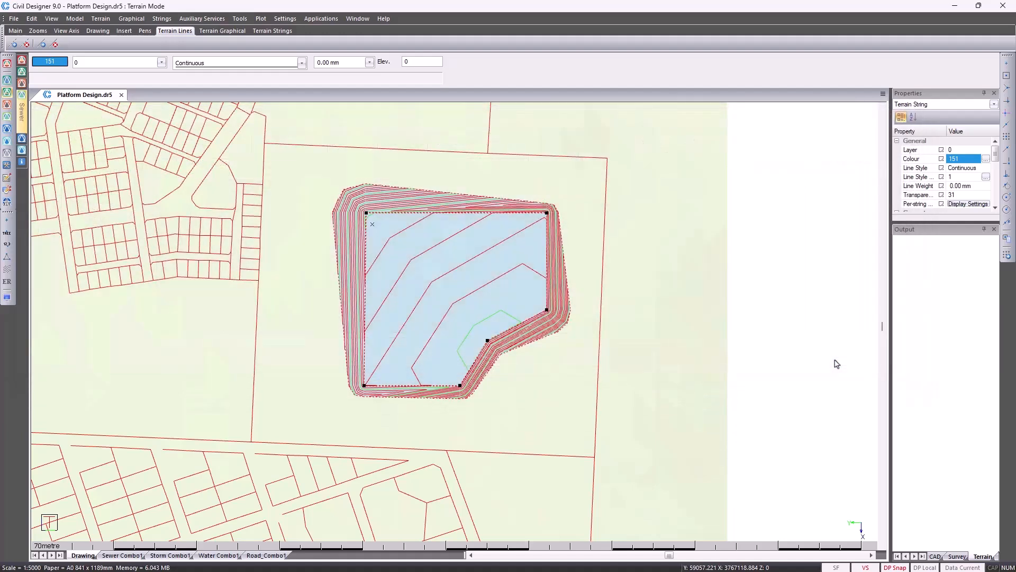
key("Escape")
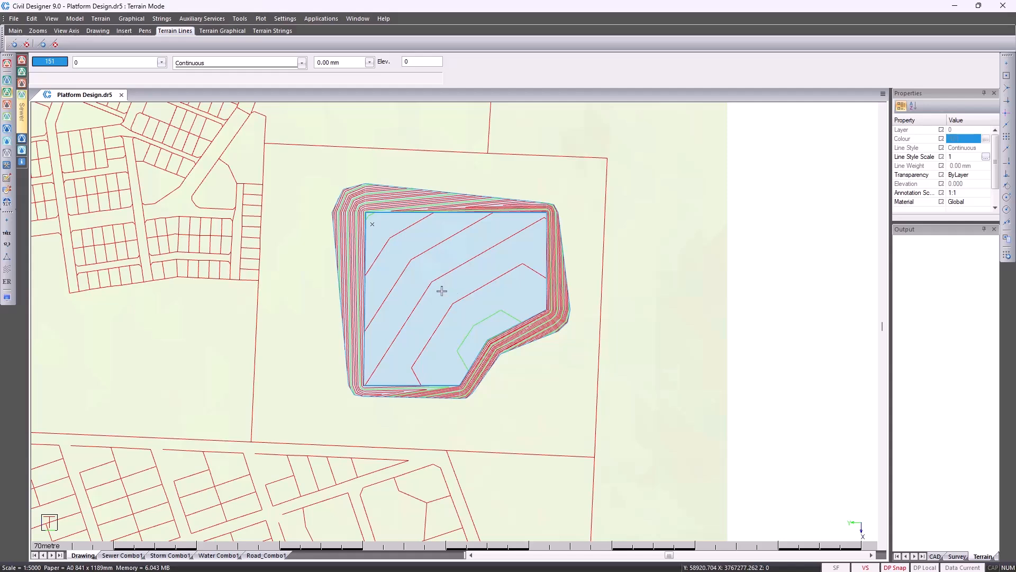
Turn off transparent shading and contours in the string display settings
left_click(8, 298)
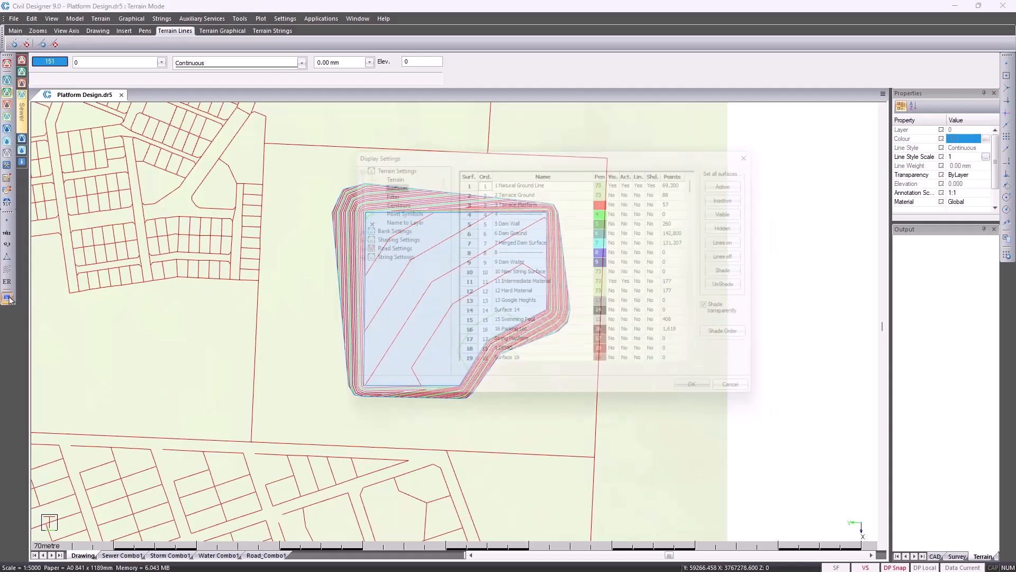
left_click(378, 257)
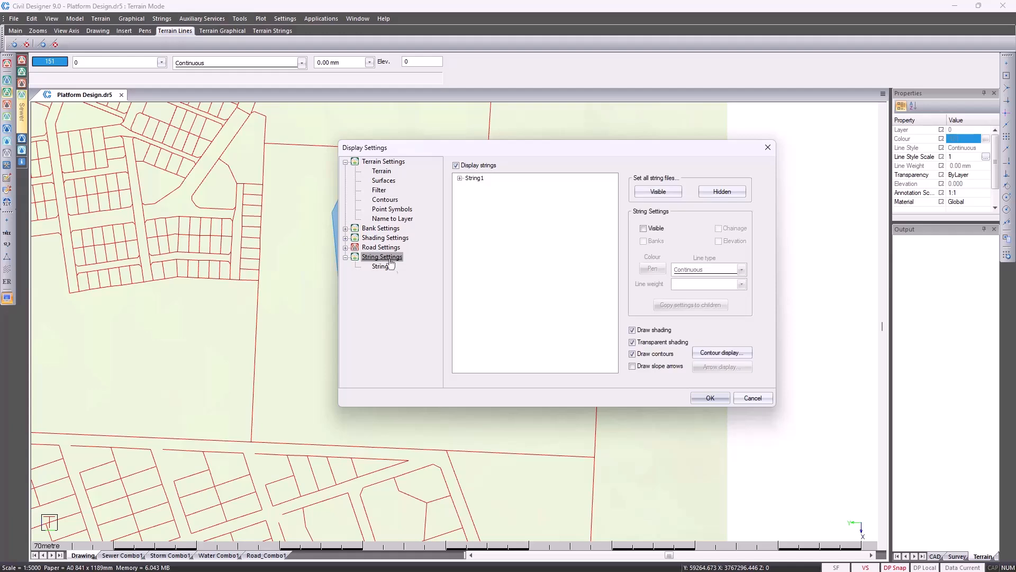
left_click(632, 343)
left_click(632, 354)
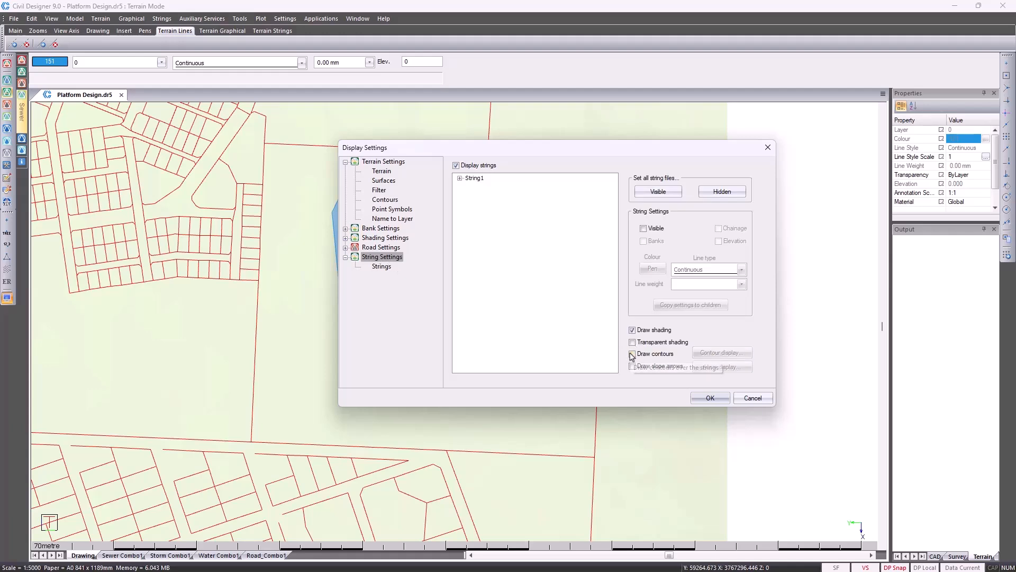
Turn on the bank display for String1's child string L_String1 and apply the string display settings
left_click(460, 178)
left_click(470, 186)
left_click(479, 195)
left_click(509, 203)
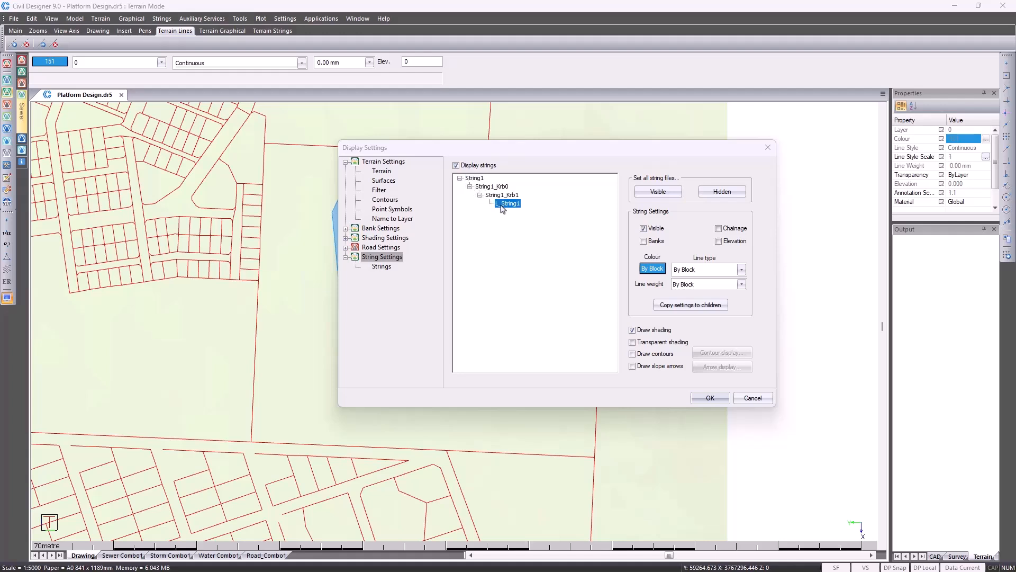
left_click(643, 241)
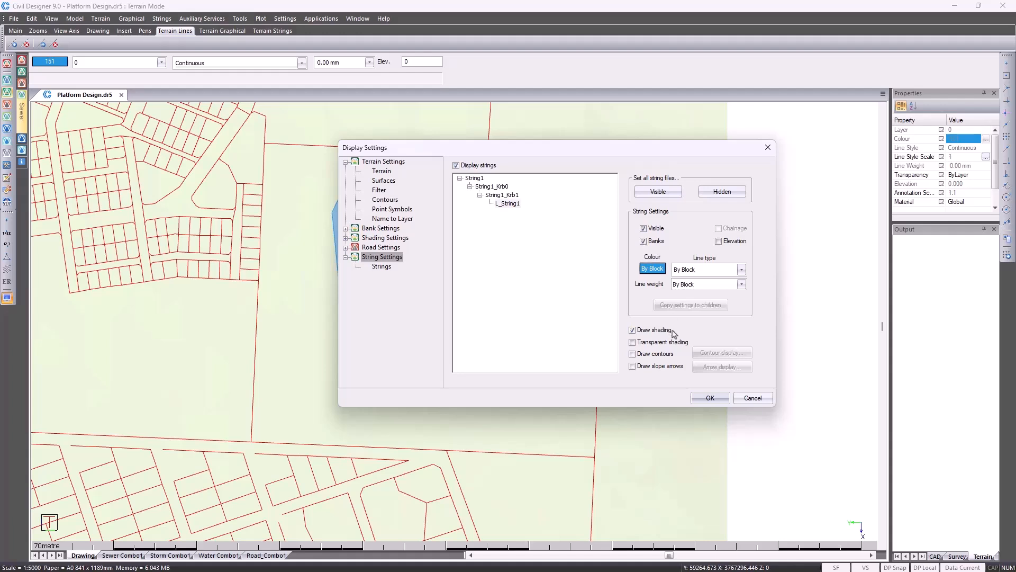
left_click(710, 398)
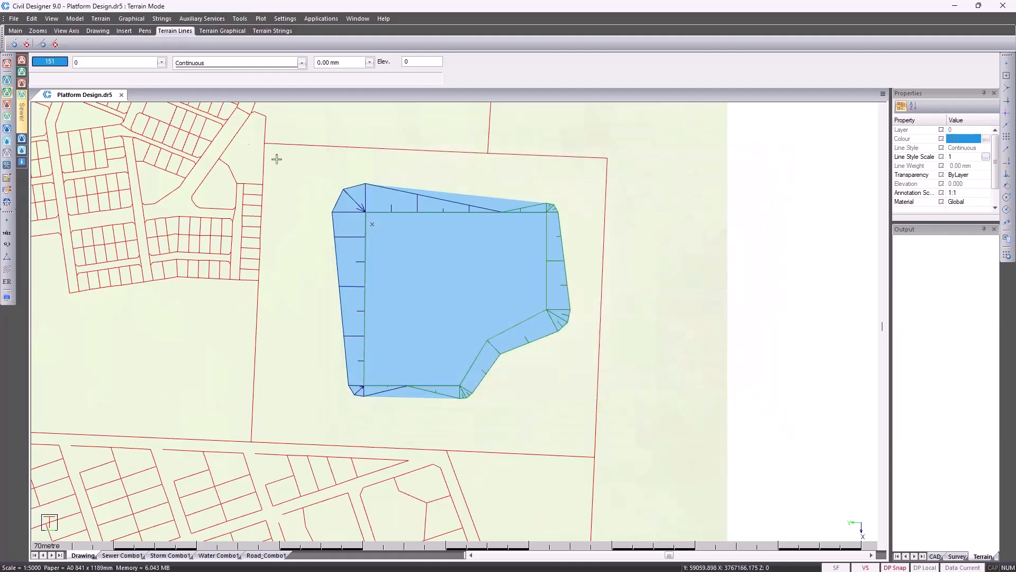
Make the String Polyline layer visible in the layer settings
left_click(105, 66)
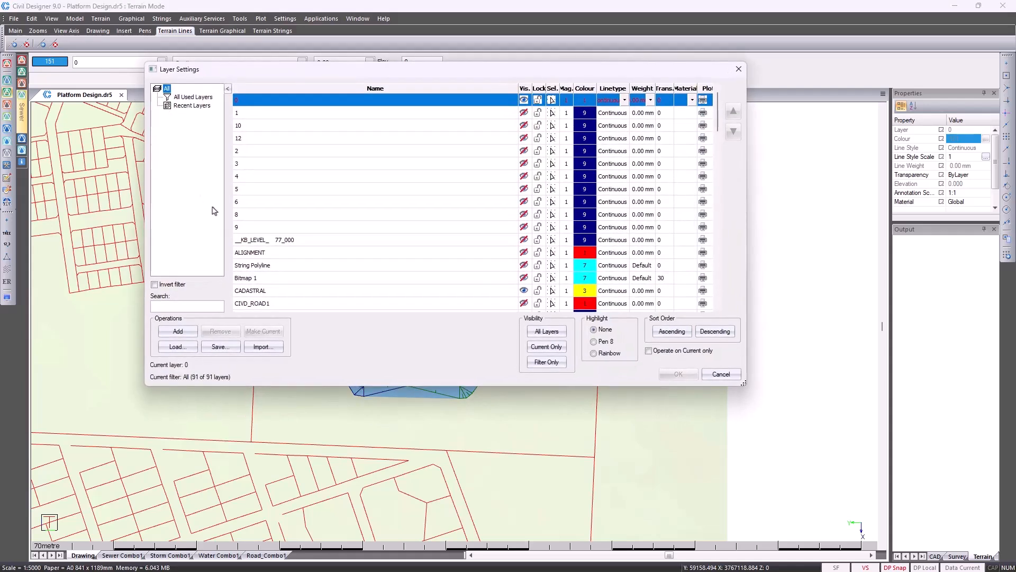
left_click(296, 265)
left_click(523, 266)
left_click(679, 374)
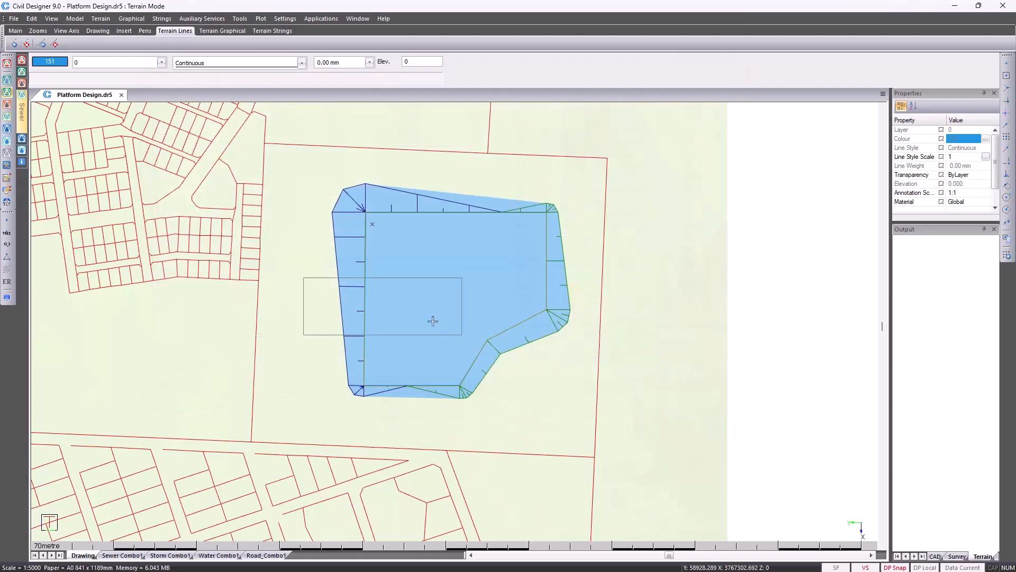
Move the rectangular polyline slightly up and left across the platform's edge, and set the current pen colour to 13
left_click(419, 278)
left_click_drag(419, 278, 411, 262)
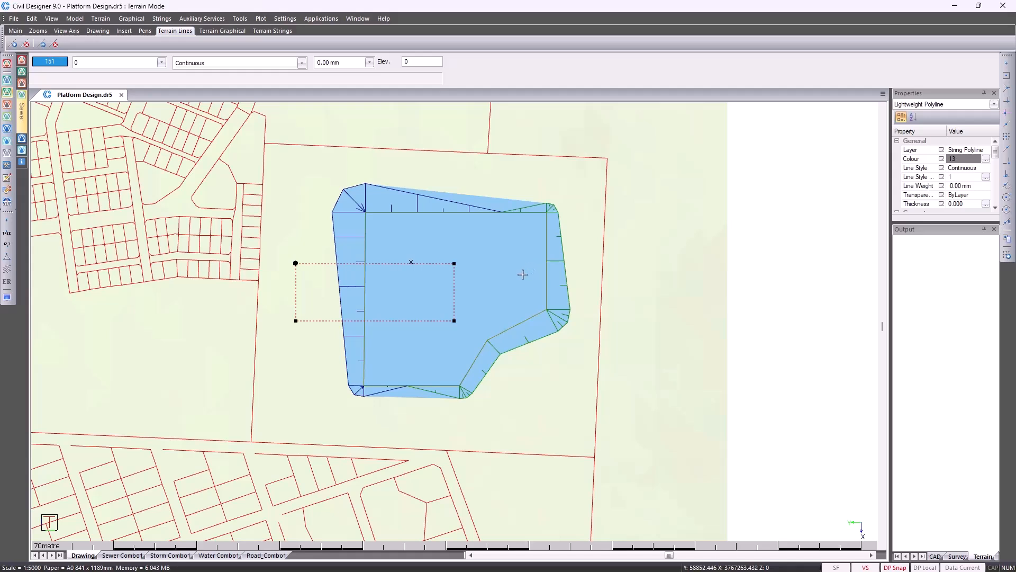
left_click(50, 61)
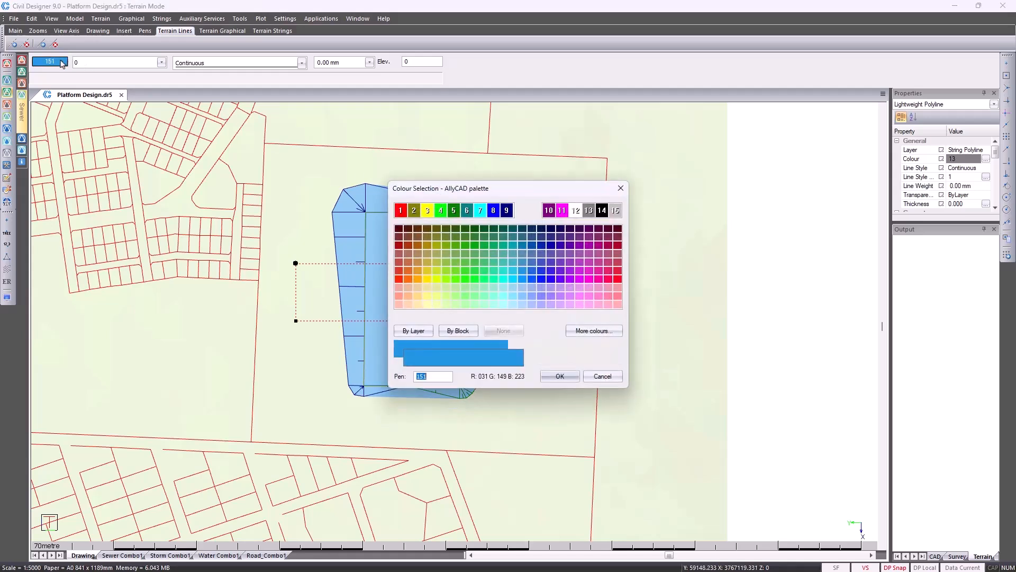
left_click(589, 213)
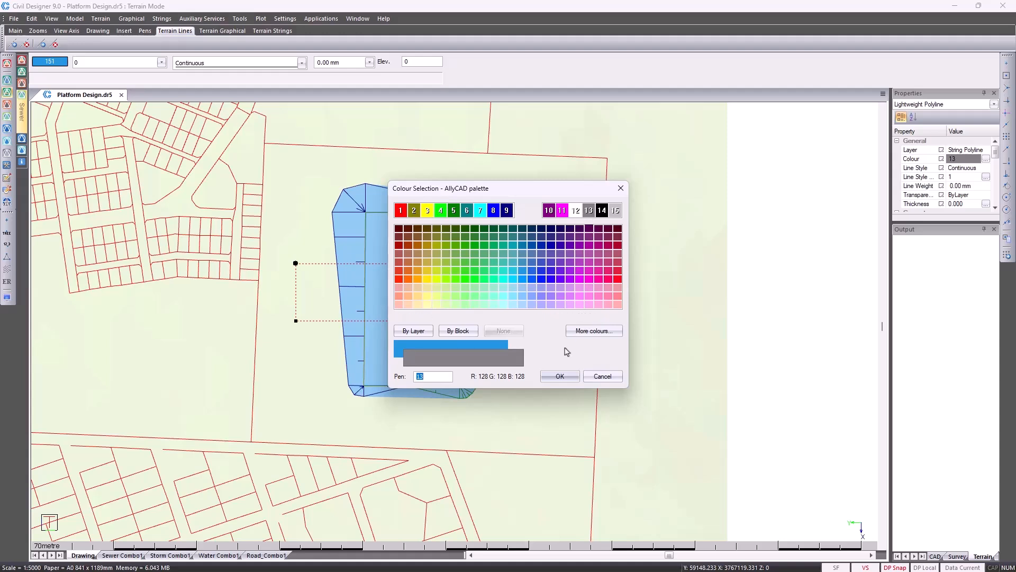
left_click(561, 375)
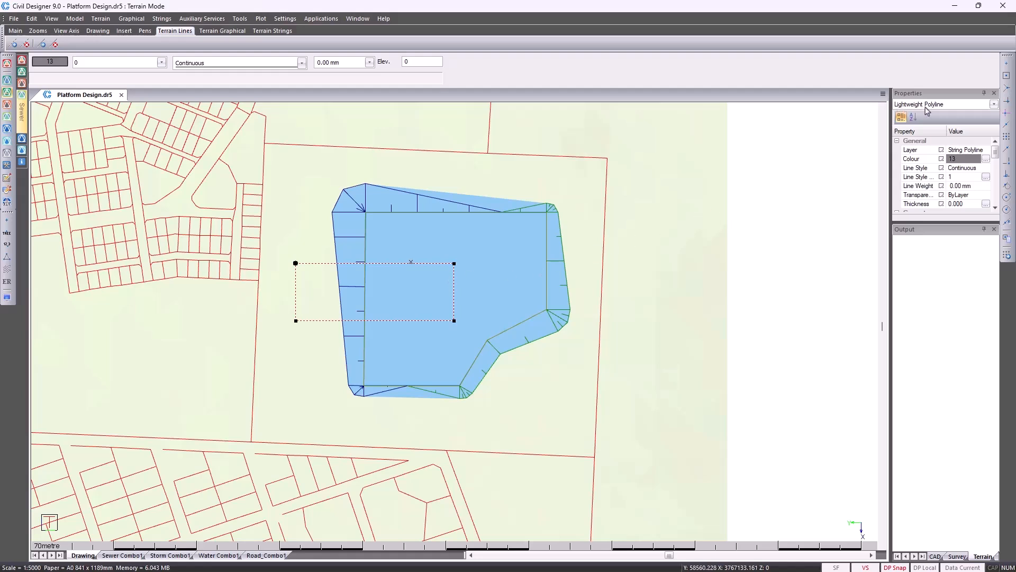
Create String2 from the rectangular polyline, interpolating heights on 1 Natural Ground Line with the strings model included, and delete the original polyline
left_click(162, 19)
mouse_move(192, 70)
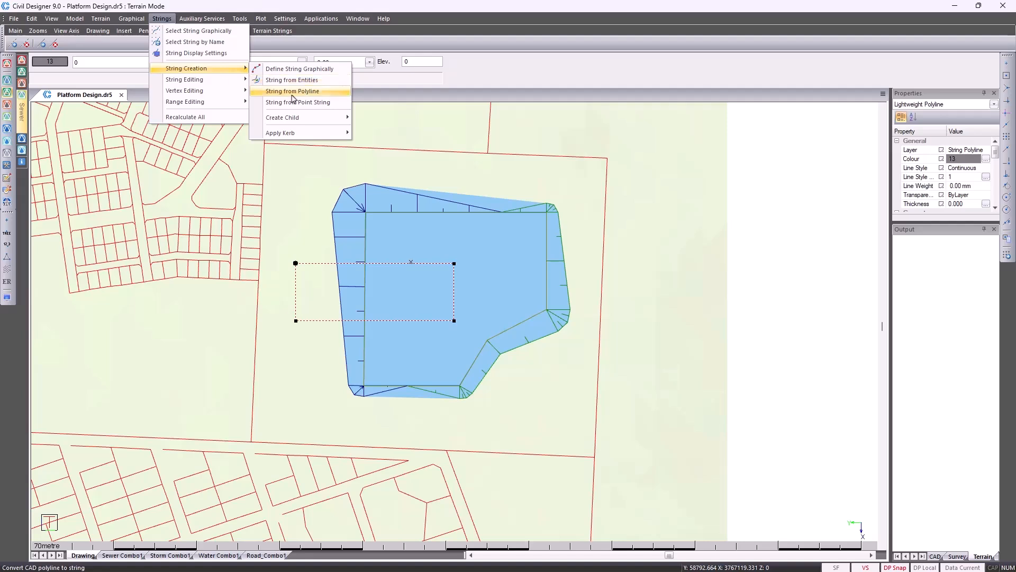
left_click(292, 93)
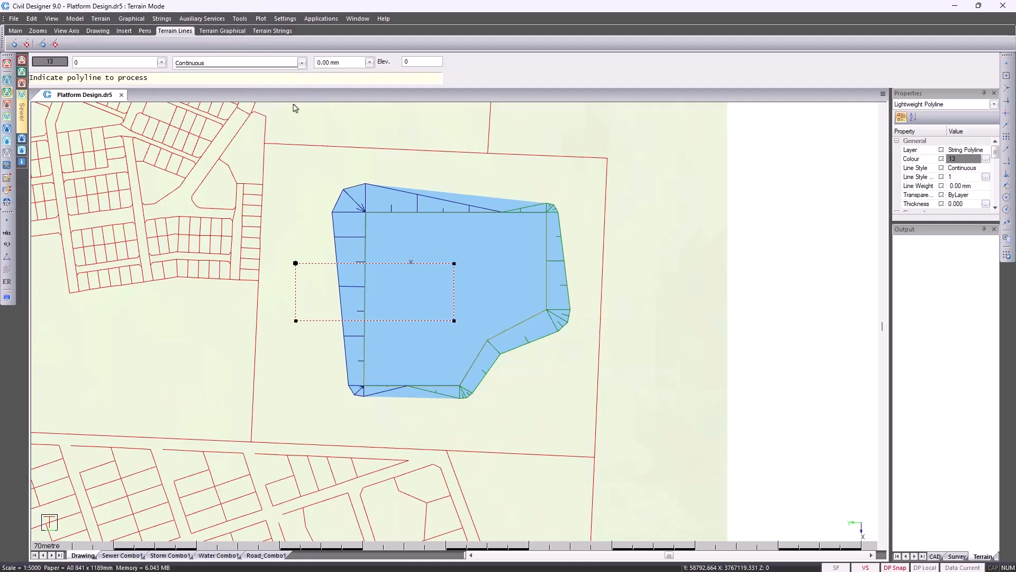
left_click(312, 263)
left_click(447, 250)
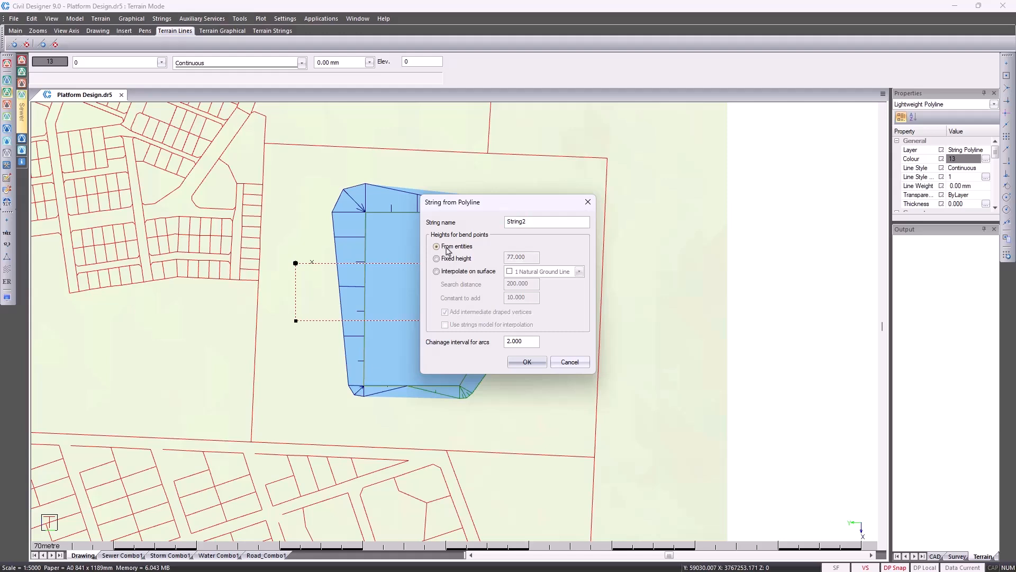
left_click_drag(453, 205, 564, 206)
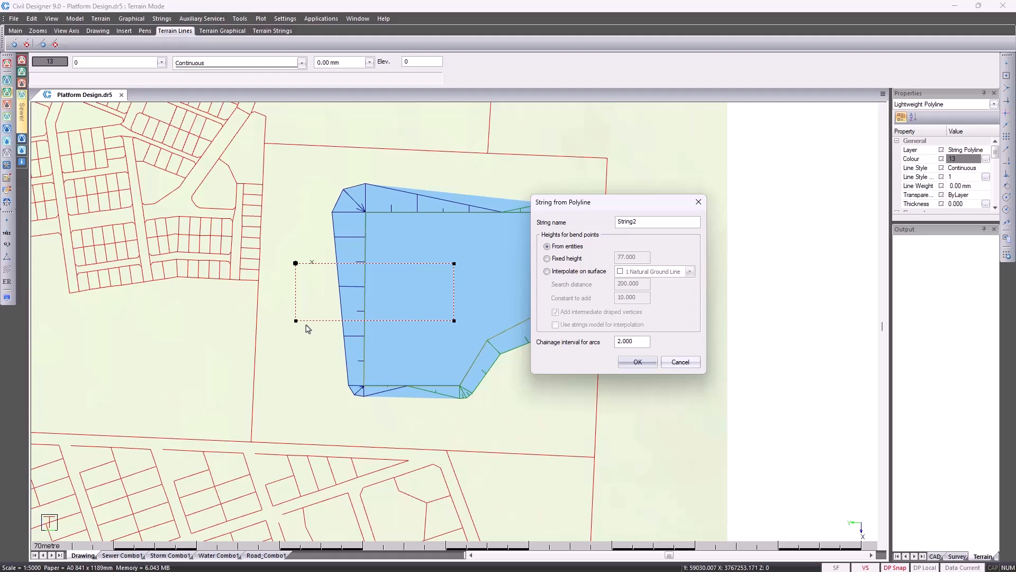
left_click(560, 274)
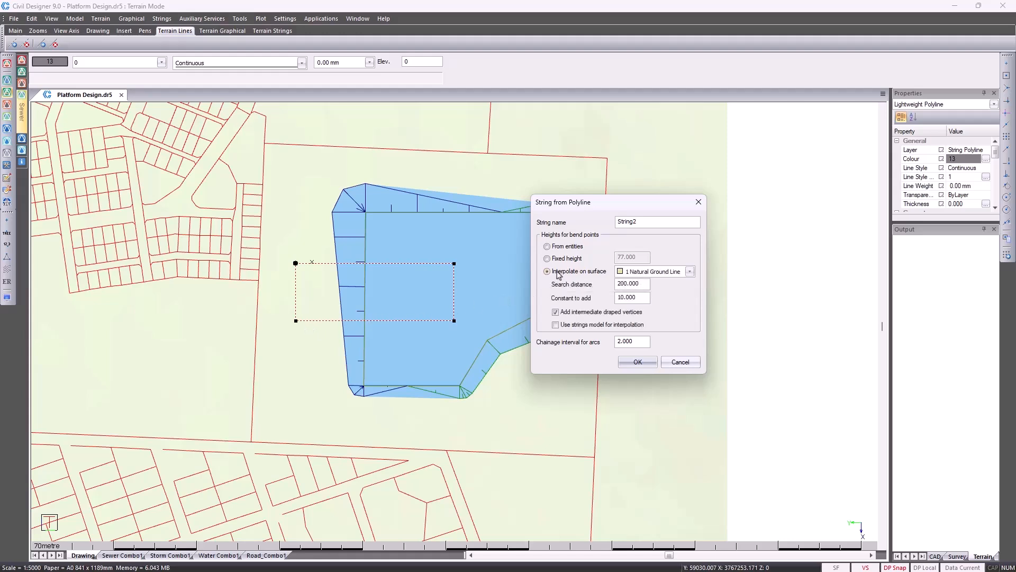
left_click_drag(637, 300, 616, 300)
left_click(581, 325)
left_click(622, 363)
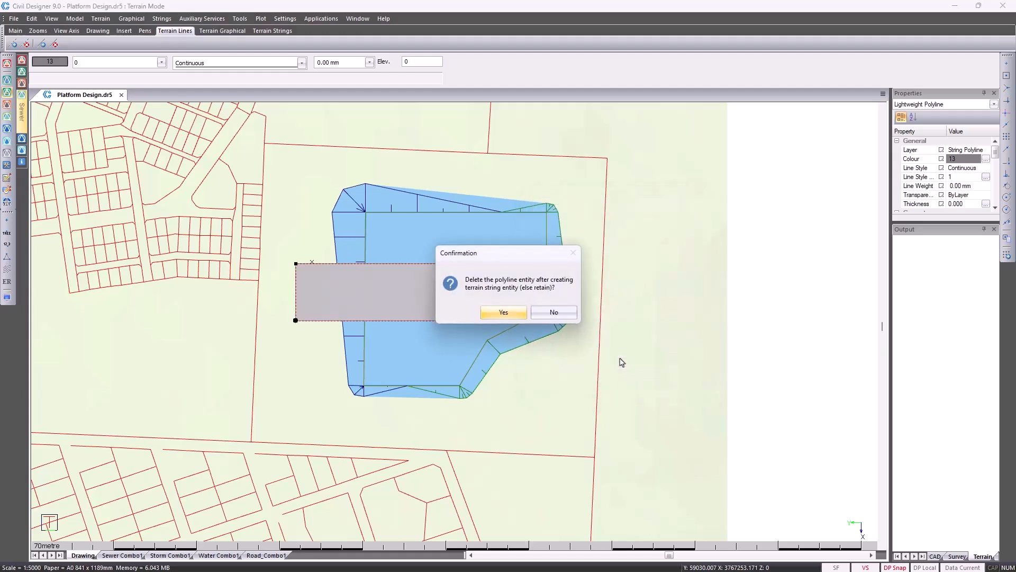
left_click(520, 316)
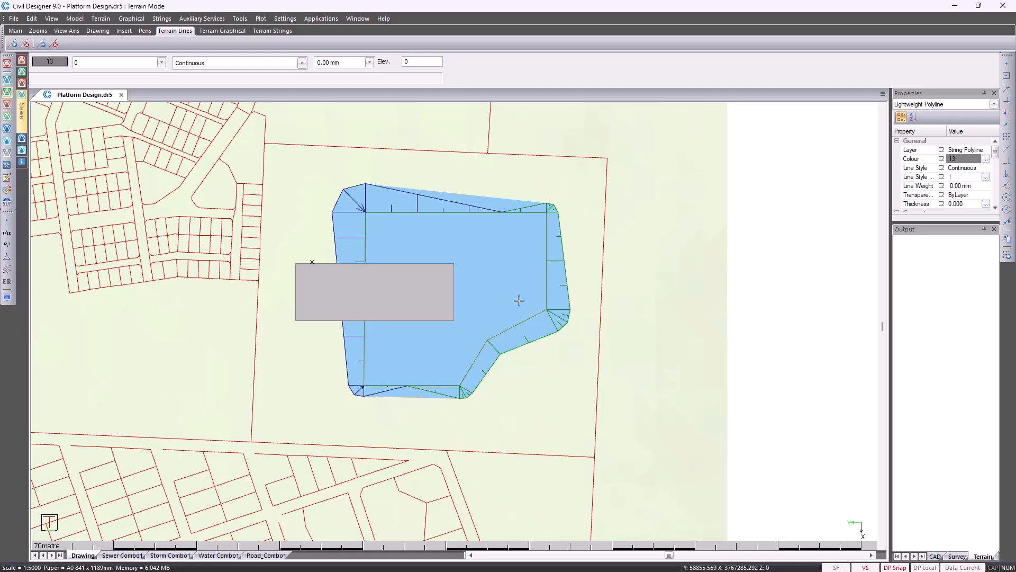
Define a partial-range child string on the outer side of String2's upper edge, corner to corner, using the range avoiding the start/end
left_click(447, 264)
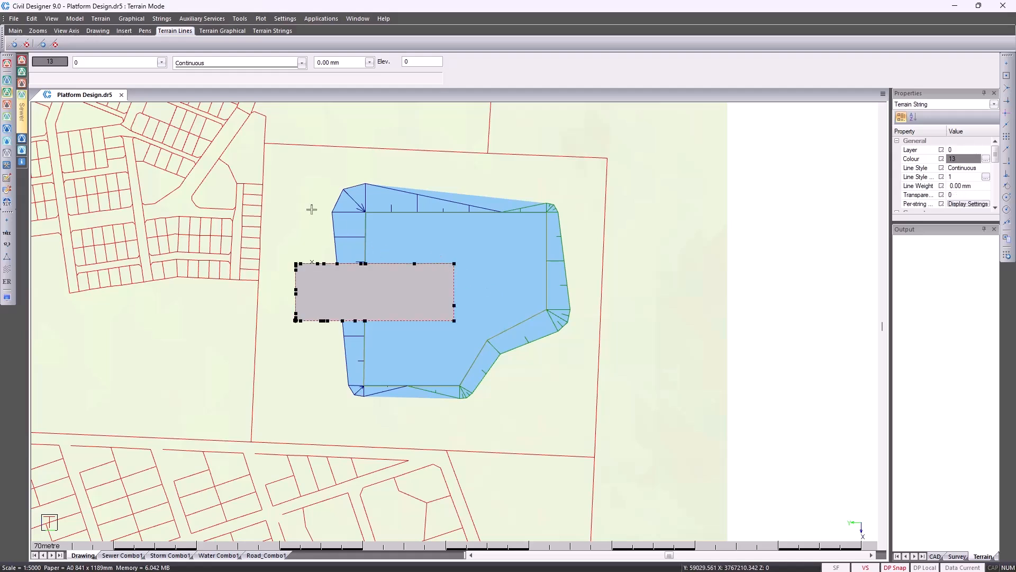
left_click(162, 19)
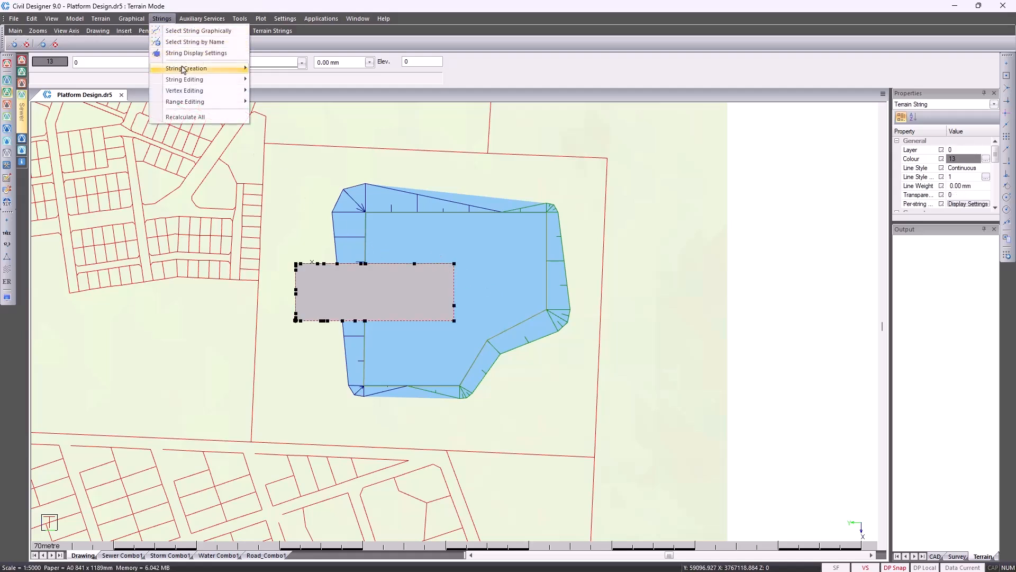
mouse_move(183, 69)
mouse_move(318, 117)
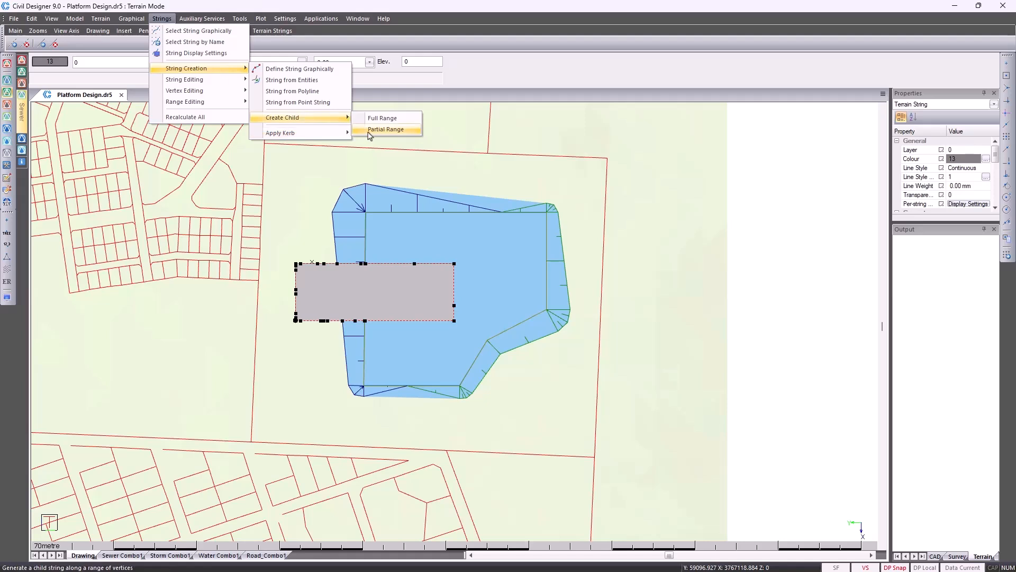
left_click(369, 133)
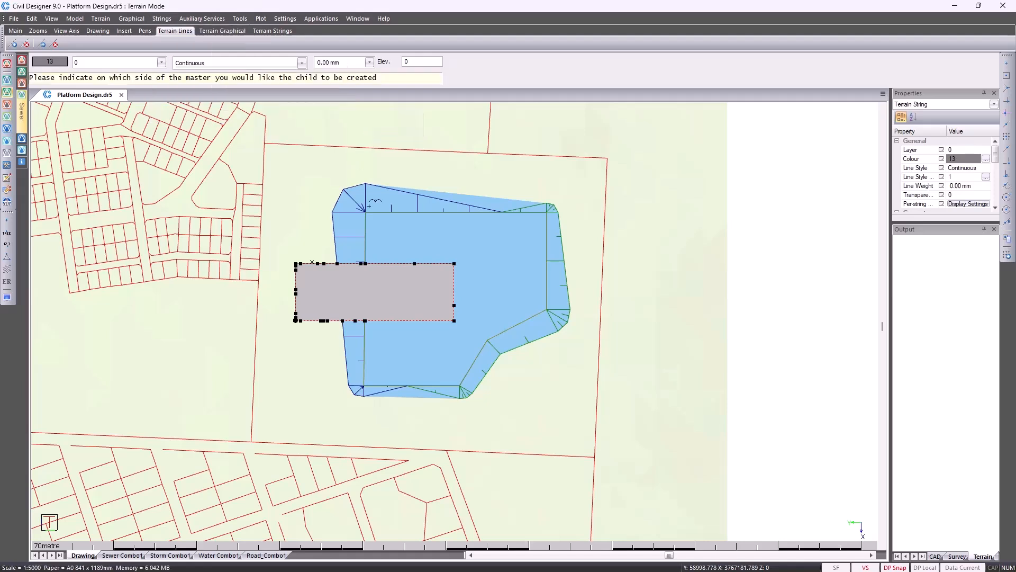
left_click(316, 256)
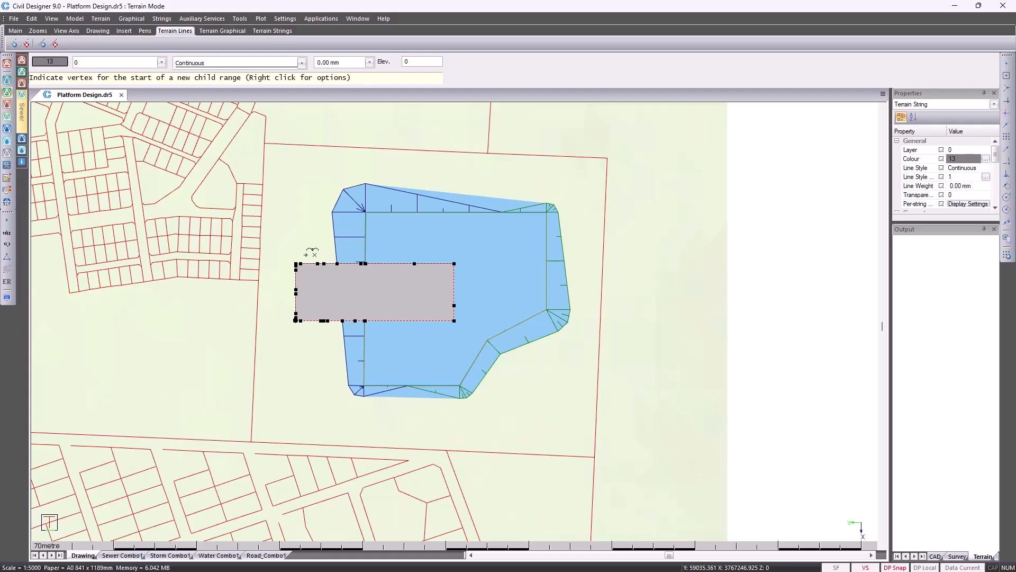
left_click(295, 261)
left_click(459, 261)
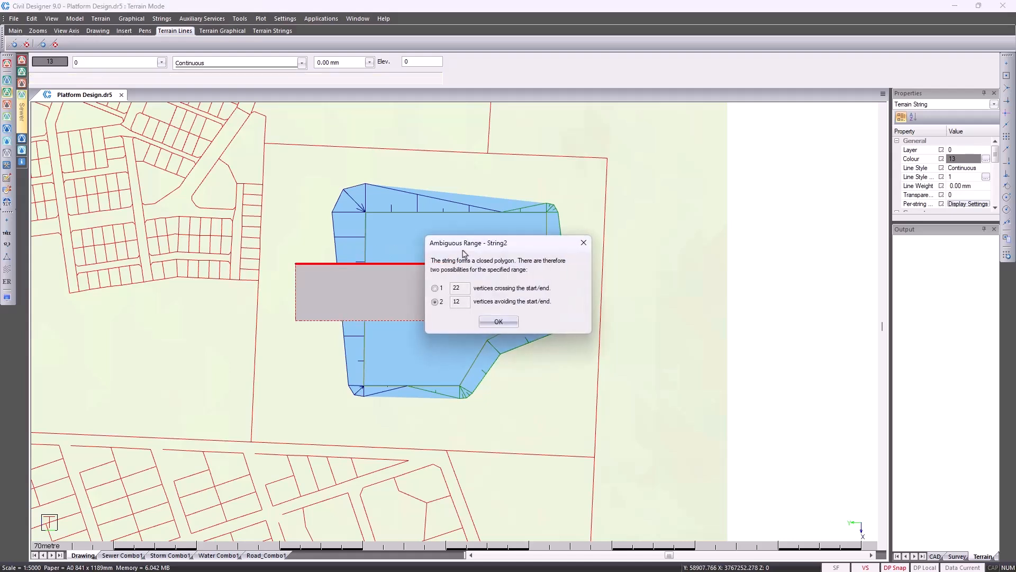
left_click_drag(459, 247, 513, 247)
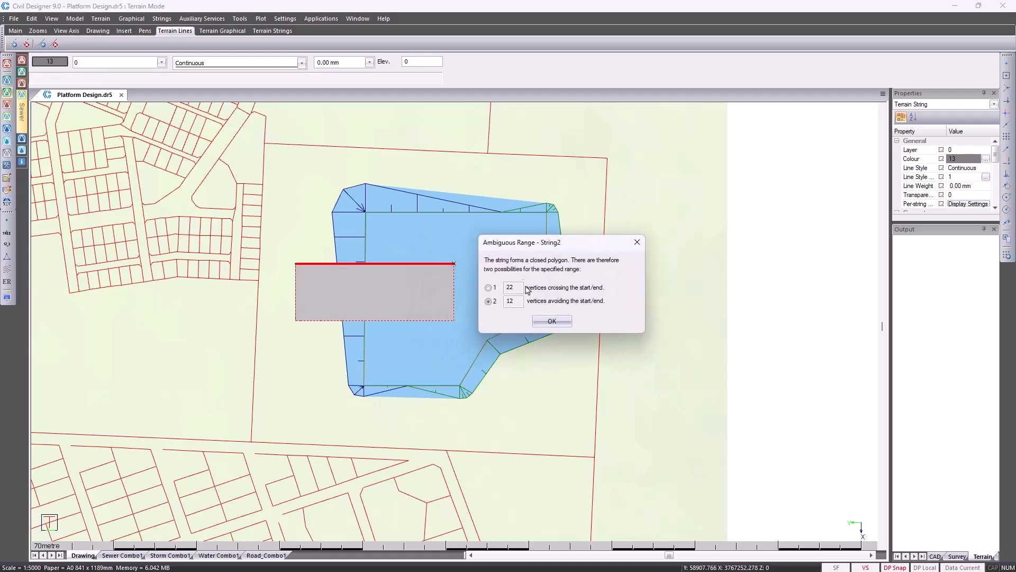
left_click(549, 320)
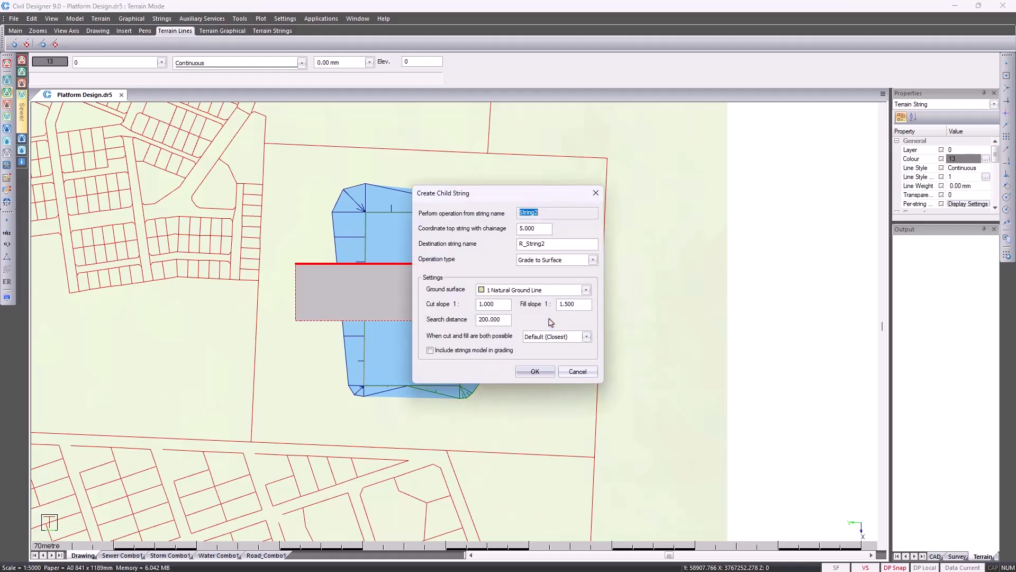
Create child R_String2 as Grade to Surface on 1 Natural Ground Line, including the strings model in grading
left_click(488, 356)
left_click(535, 372)
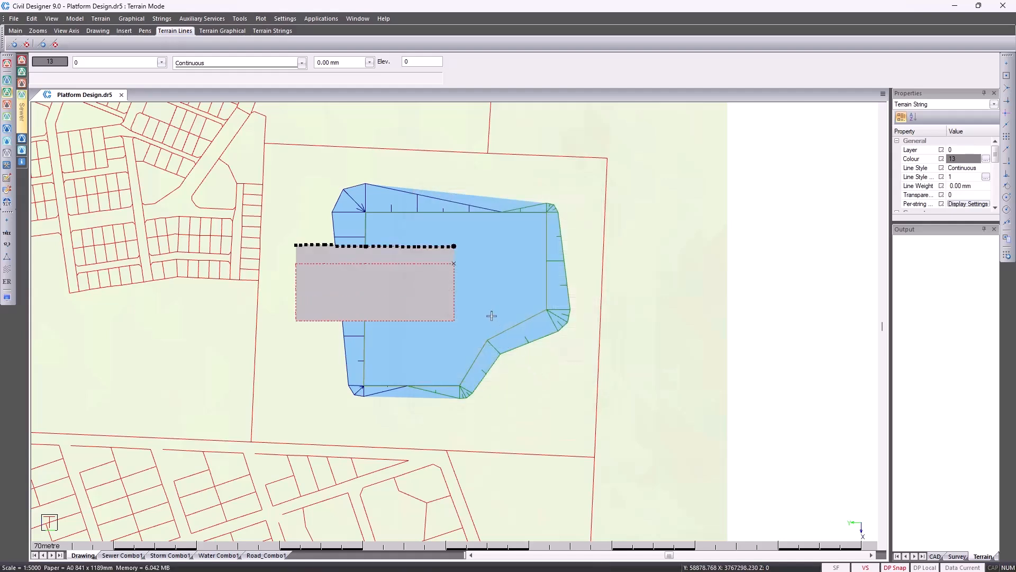
key("Escape")
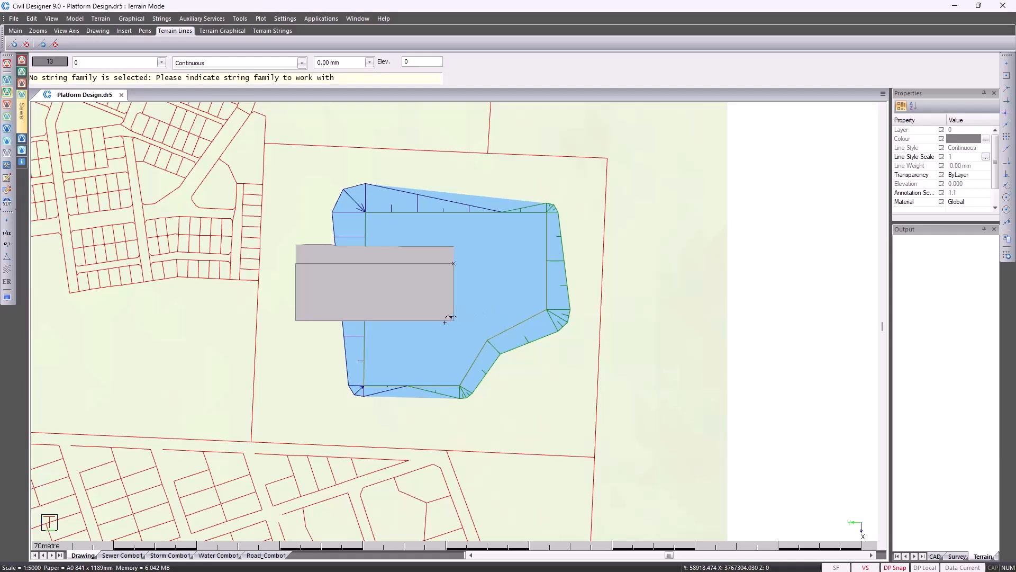
Begin another partial-range child string from String2, on the outer side of its lower edge
left_click(450, 318)
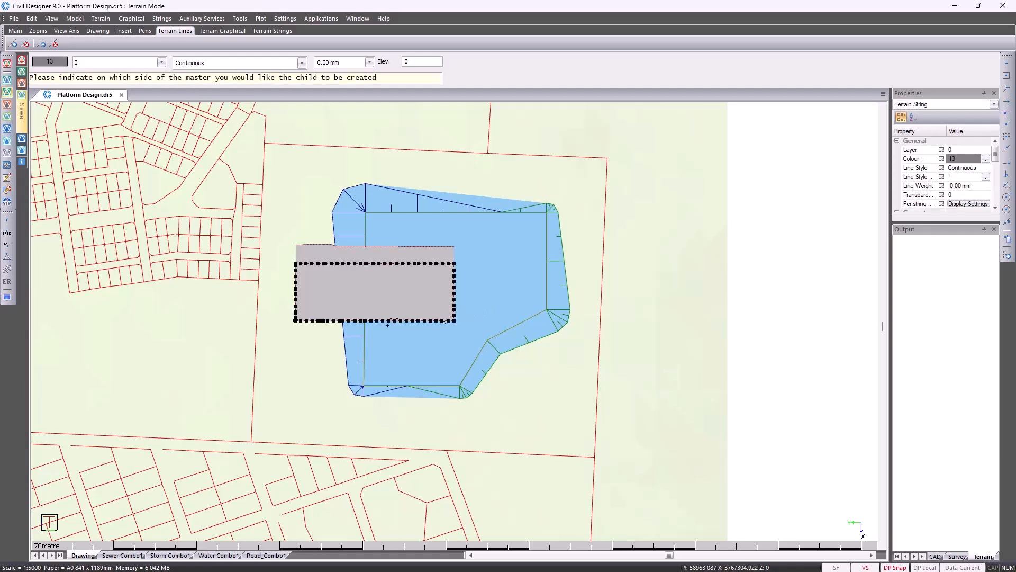
left_click(302, 331)
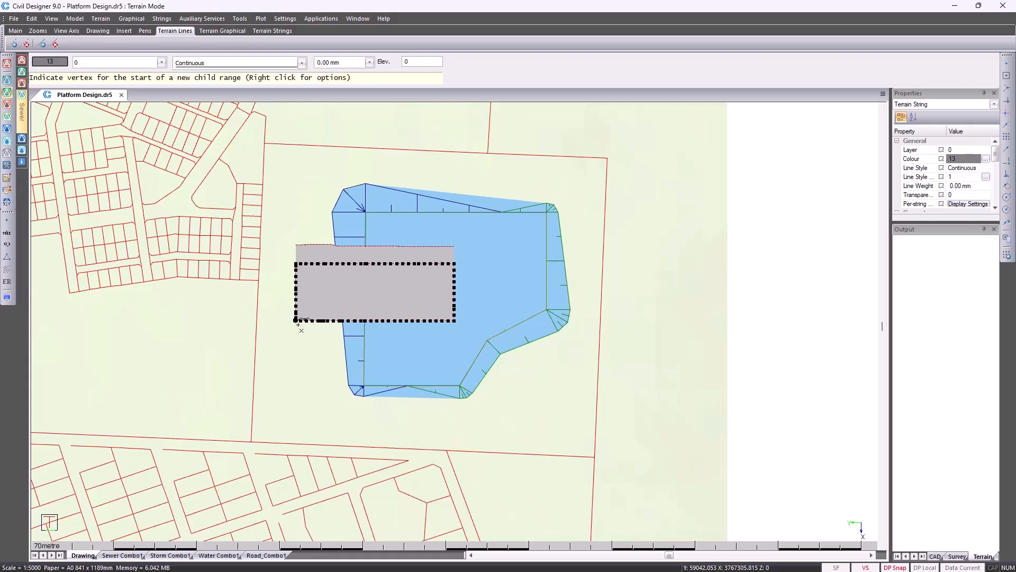
Create child string R_String2 along the ramp's lower long edge from String2, using Grade to Surface onto the Natural Ground Line
left_click(301, 331)
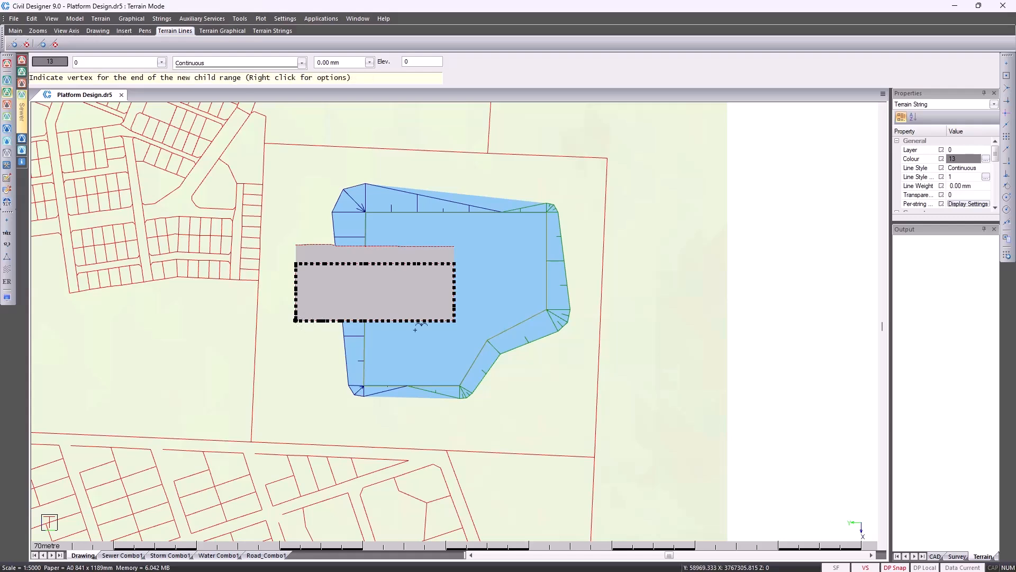
left_click(454, 320)
left_click(496, 320)
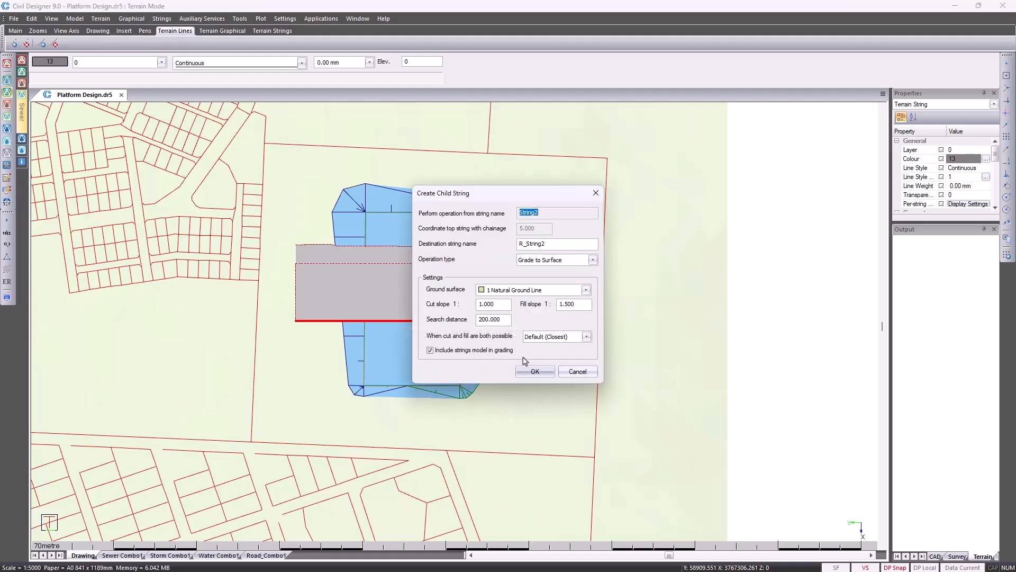
left_click(536, 371)
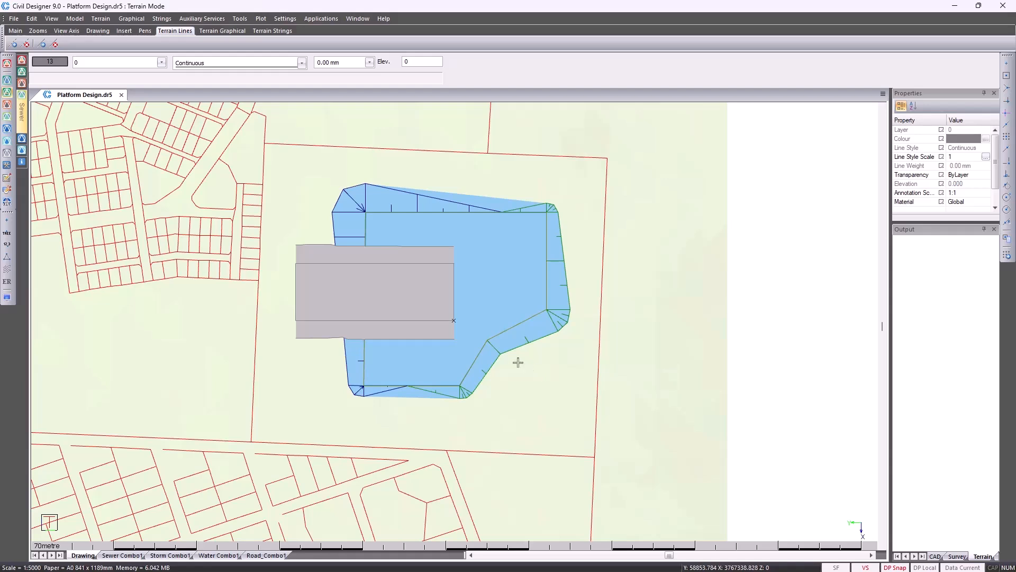
Render the platform and ramp in 3D and examine the graded ramp banks from several sides
scroll(475, 299, "down", 2)
right_click(454, 320)
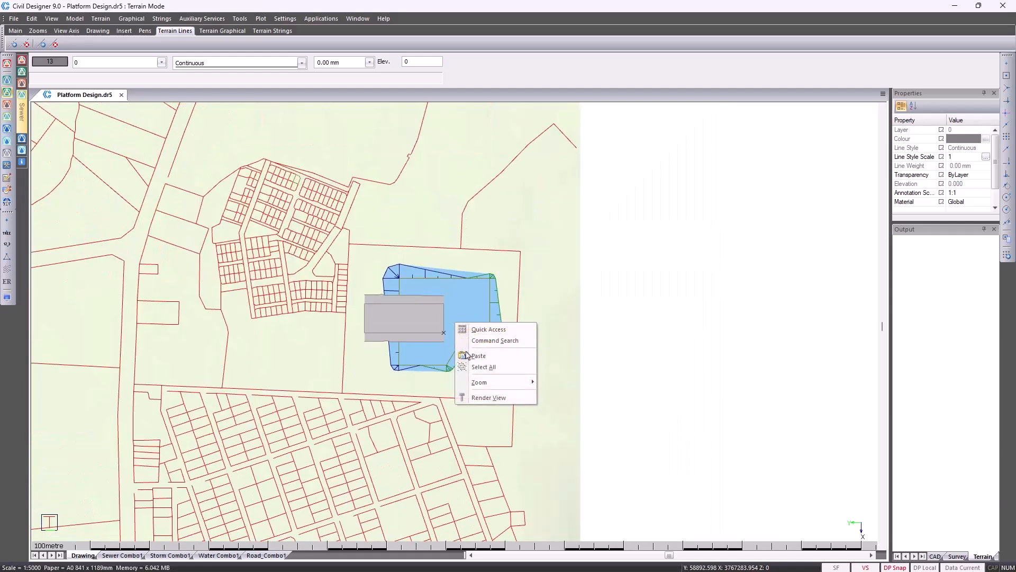
left_click(486, 395)
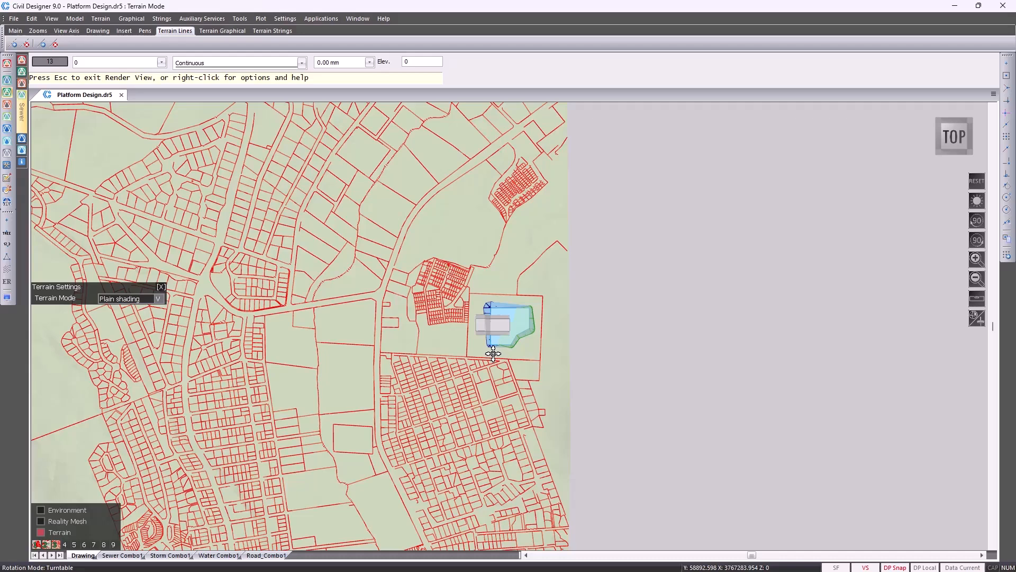
scroll(490, 349, "up", 4)
left_click_drag(489, 348, 478, 343)
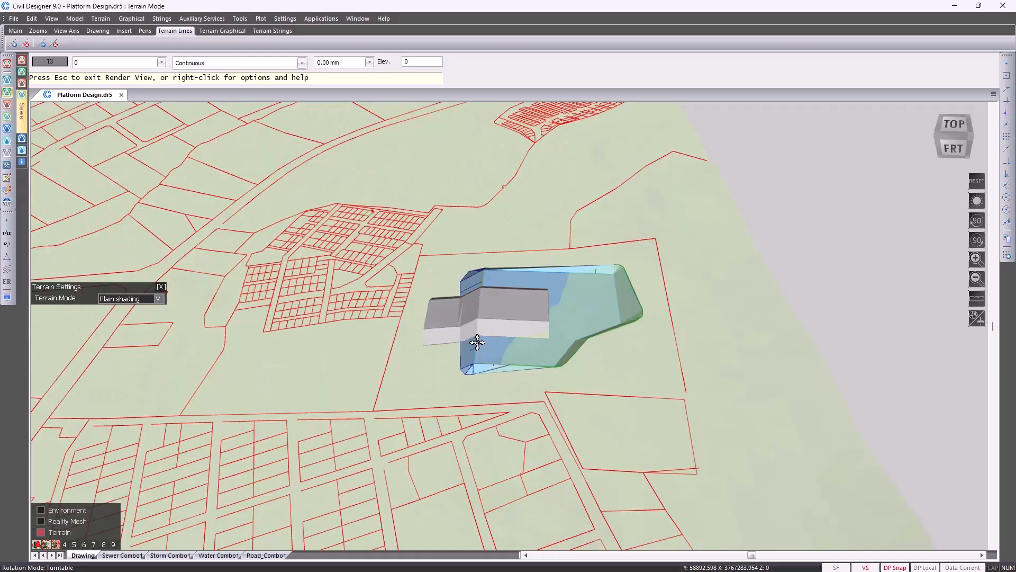
scroll(477, 342, "up", 3)
left_click_drag(442, 334, 427, 343)
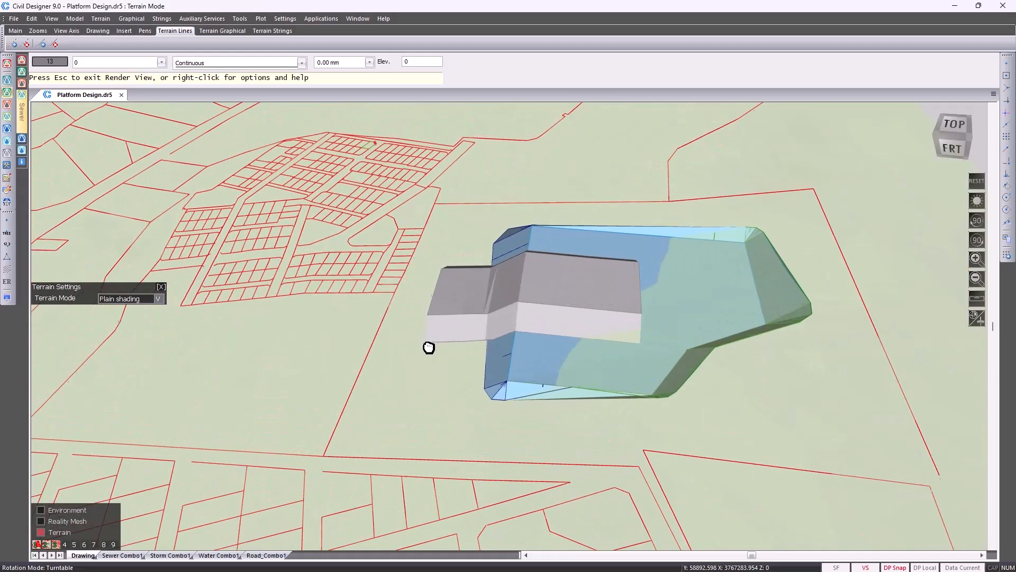
middle_click_drag(427, 343, 437, 366)
left_click_drag(456, 364, 805, 307)
left_click_drag(484, 363, 808, 351)
left_click_drag(424, 358, 720, 254)
left_click_drag(466, 357, 520, 240)
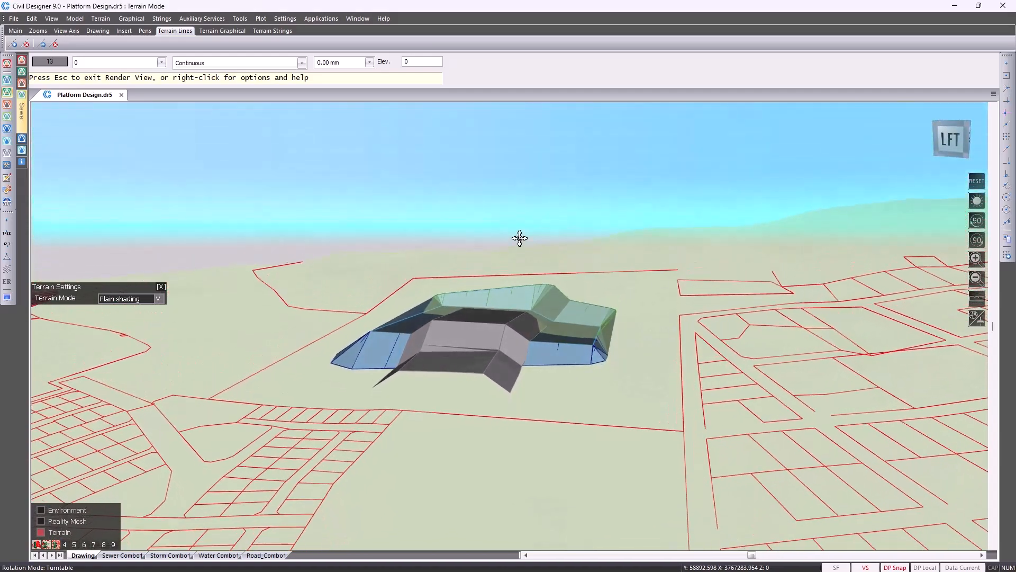
scroll(456, 365, "up", 8)
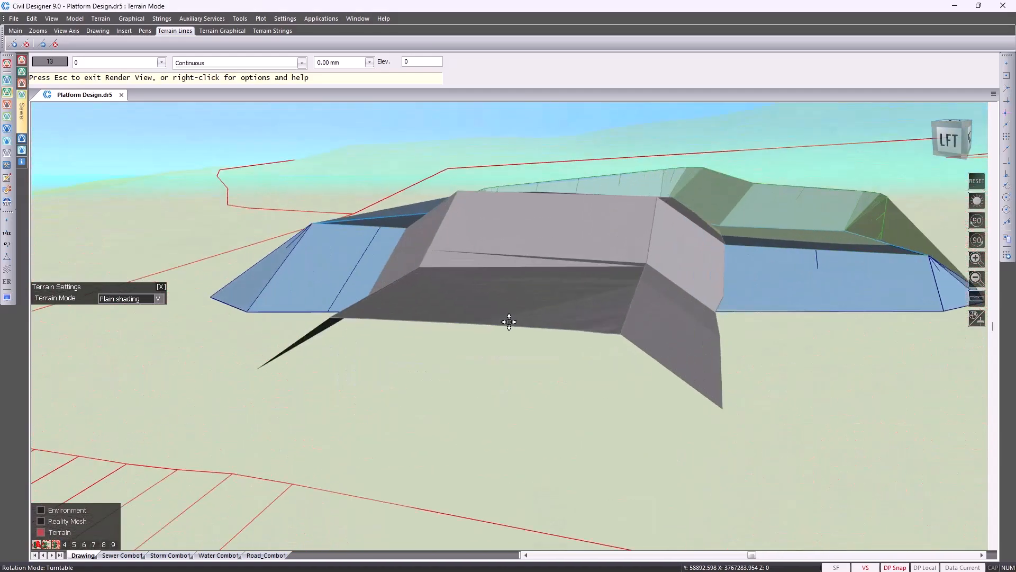
left_click_drag(517, 352, 558, 376)
middle_click_drag(542, 243, 531, 273)
left_click_drag(531, 274, 543, 383)
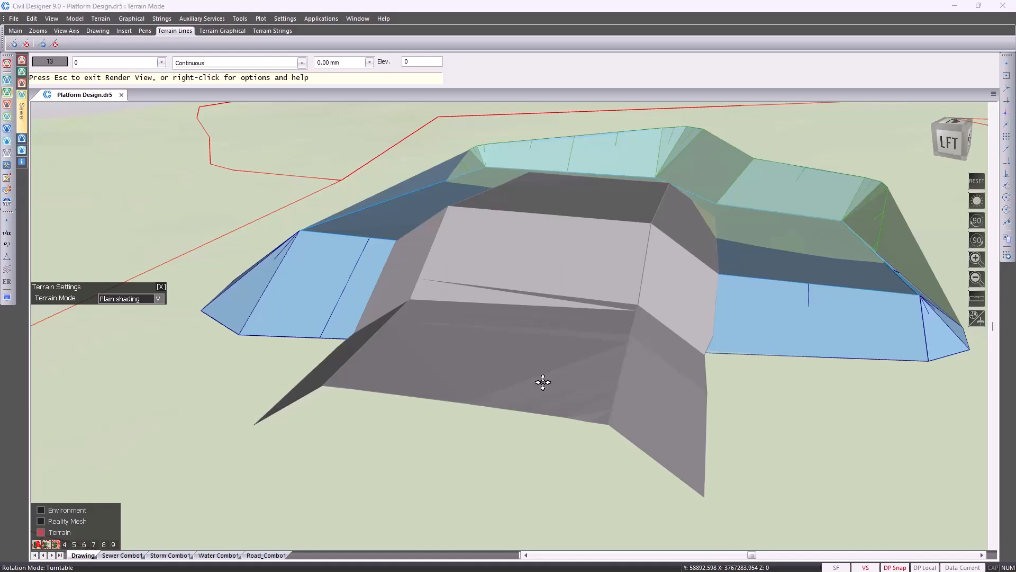
key("Escape")
key("Return")
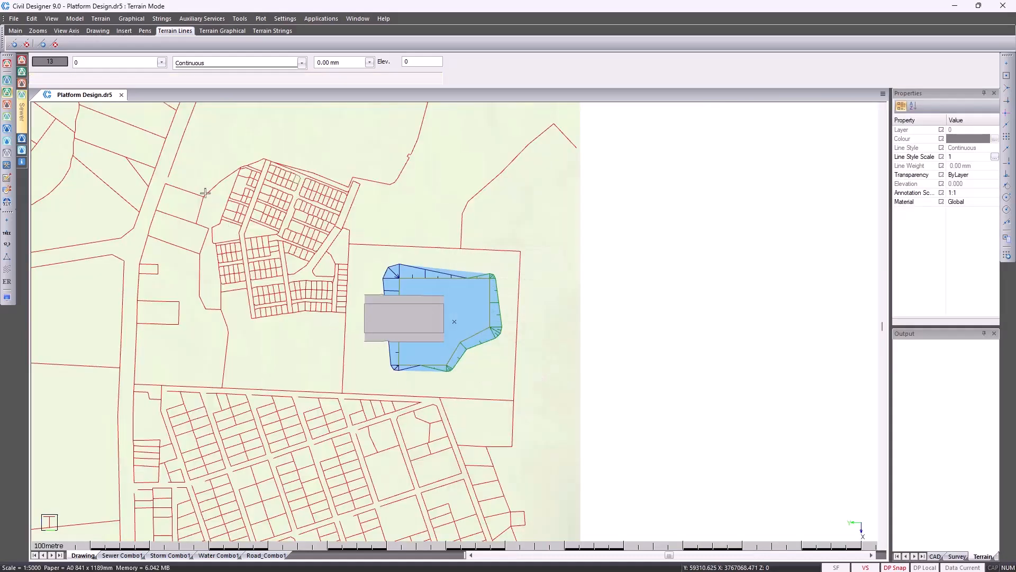
Close the Platform Design drawing without saving the drawing changes or its terrain data
left_click(122, 95)
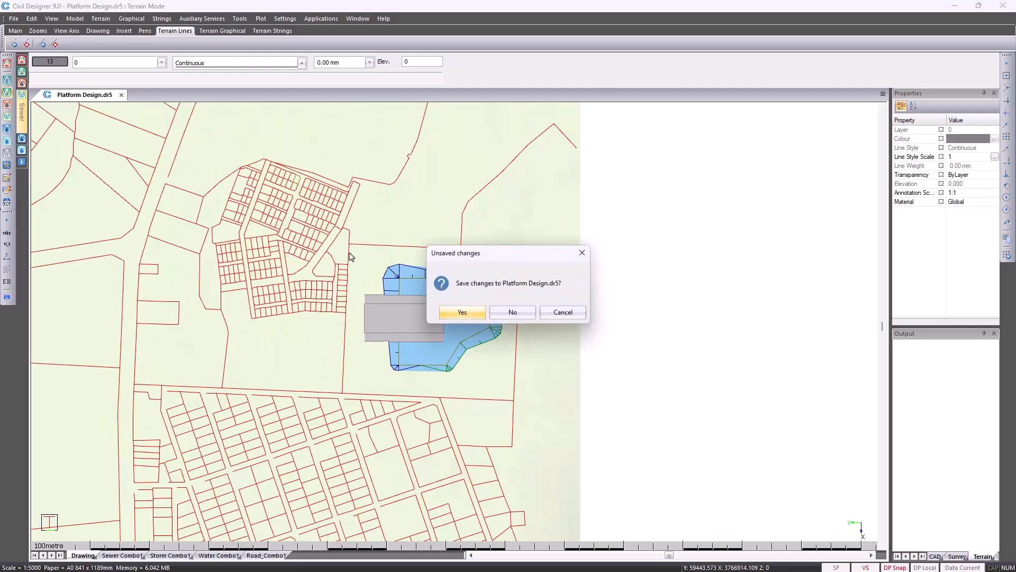
left_click(513, 313)
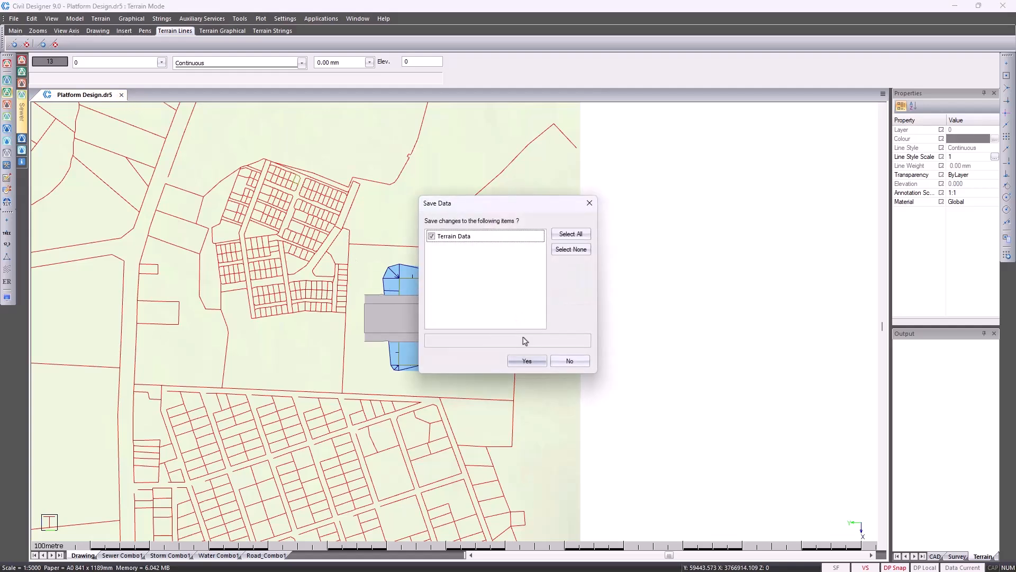
left_click(561, 361)
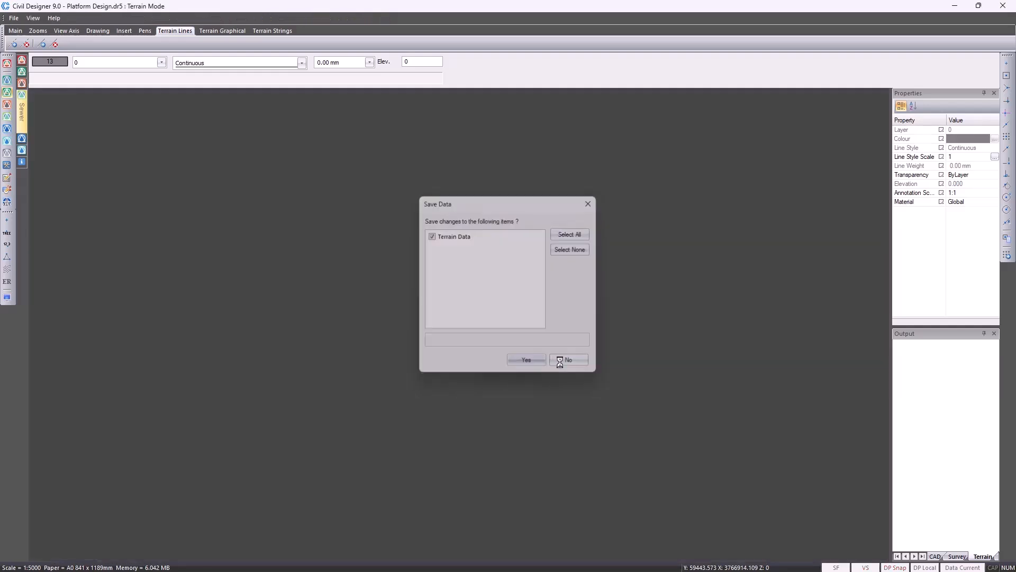
Open the Flood Level.dr5 drawing from the 4_Z Flood Level folder
left_click(15, 18)
left_click(36, 52)
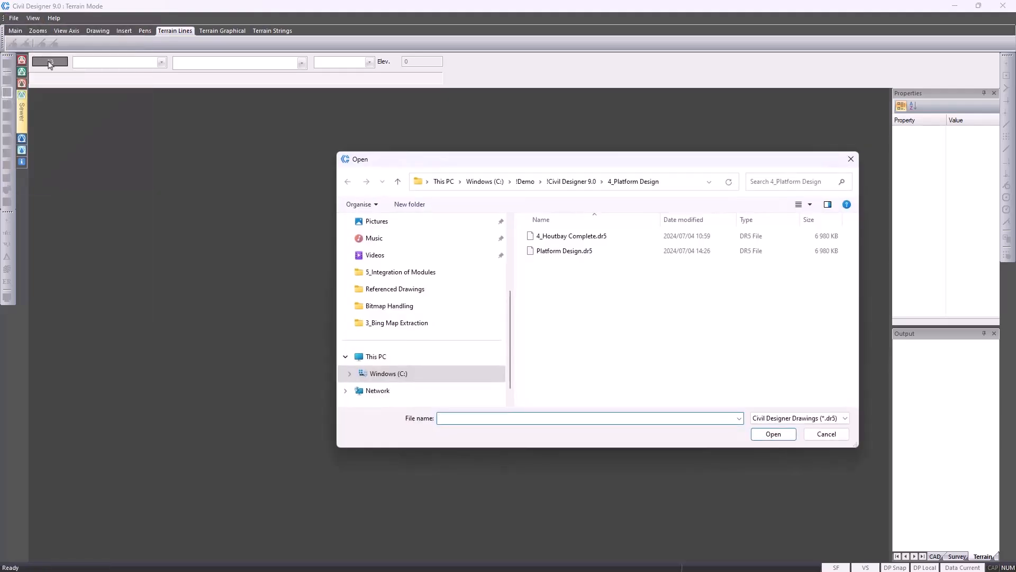
left_click(555, 182)
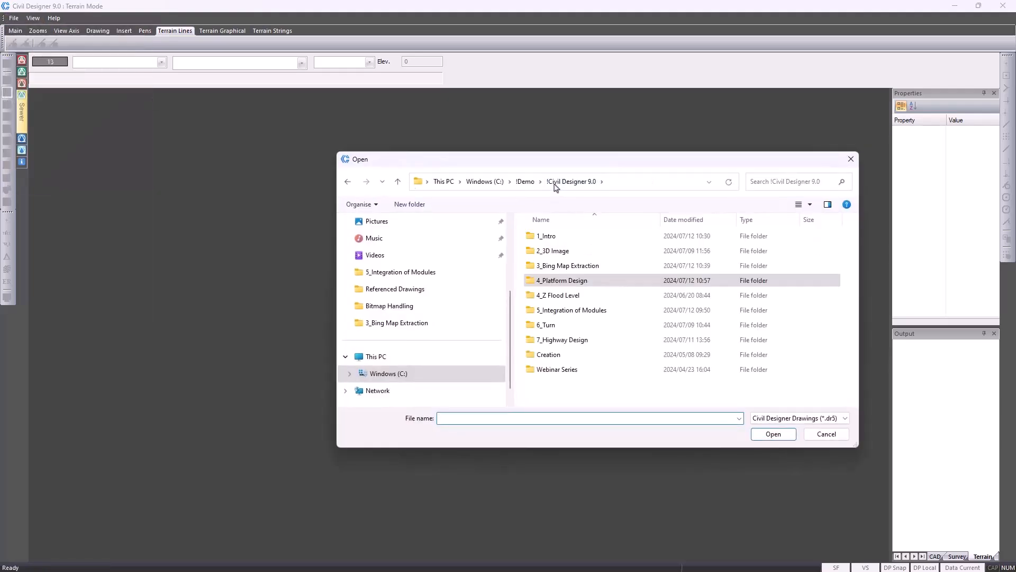
left_click(550, 301)
double_click(549, 301)
double_click(564, 242)
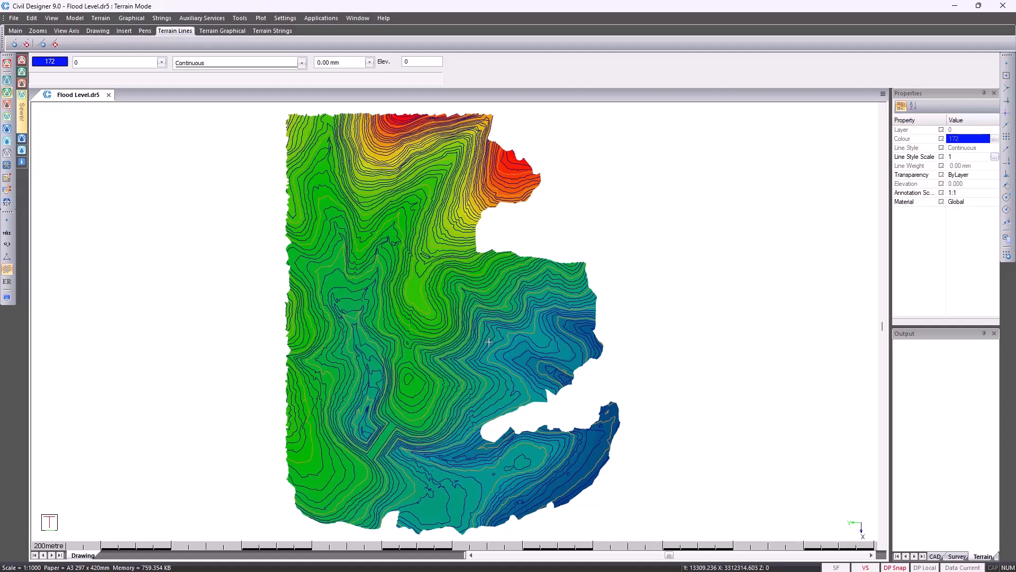
Render the flood level terrain in 3D and examine the dam wall and valley from all four sides
right_click(422, 349)
left_click(447, 424)
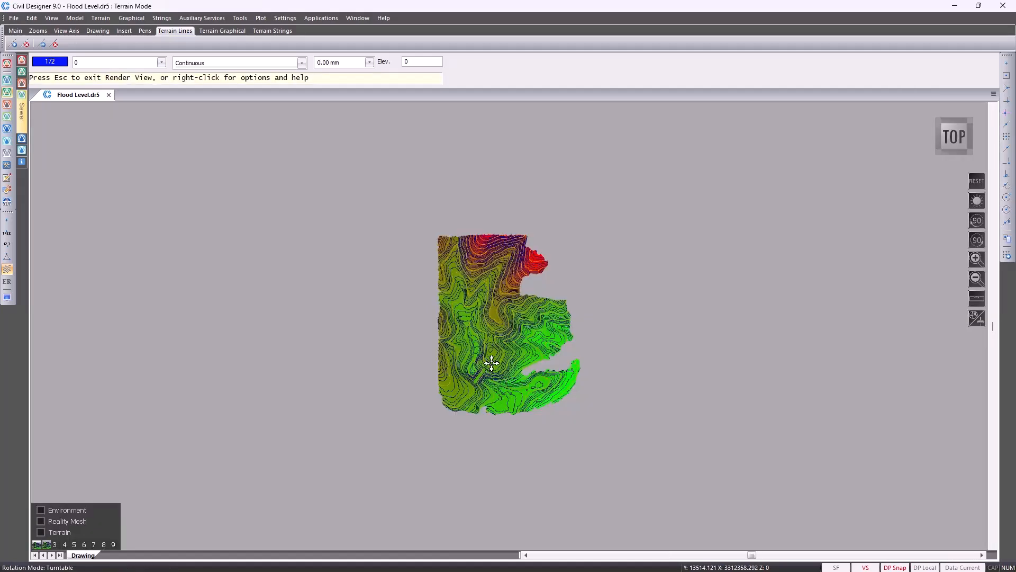
key("1")
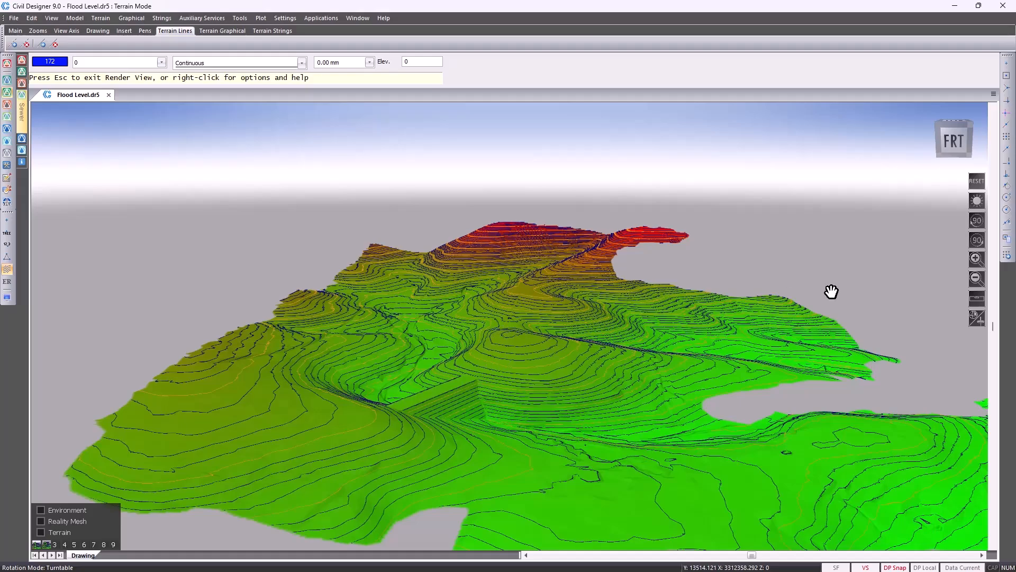
left_click(975, 245)
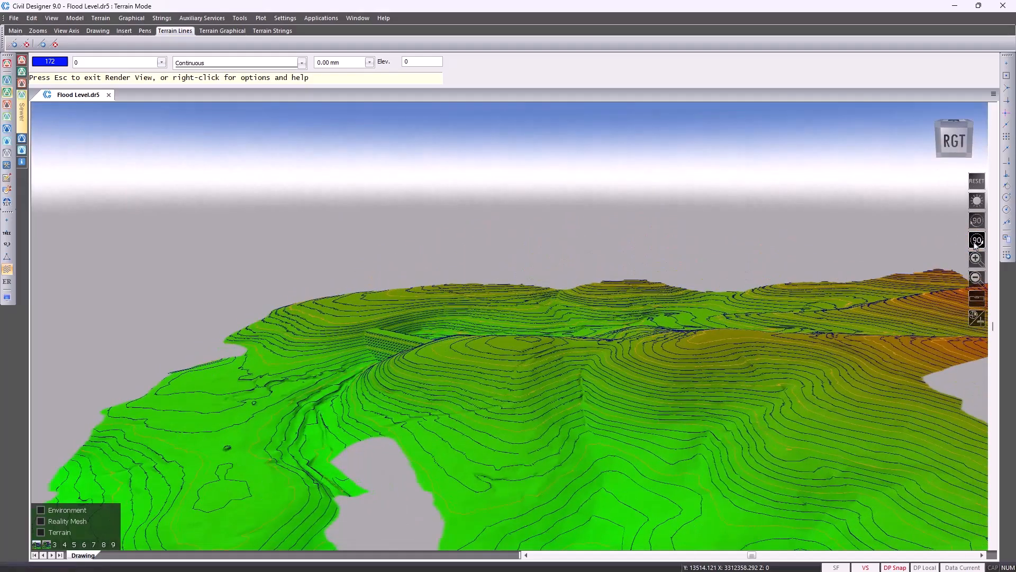
left_click(976, 245)
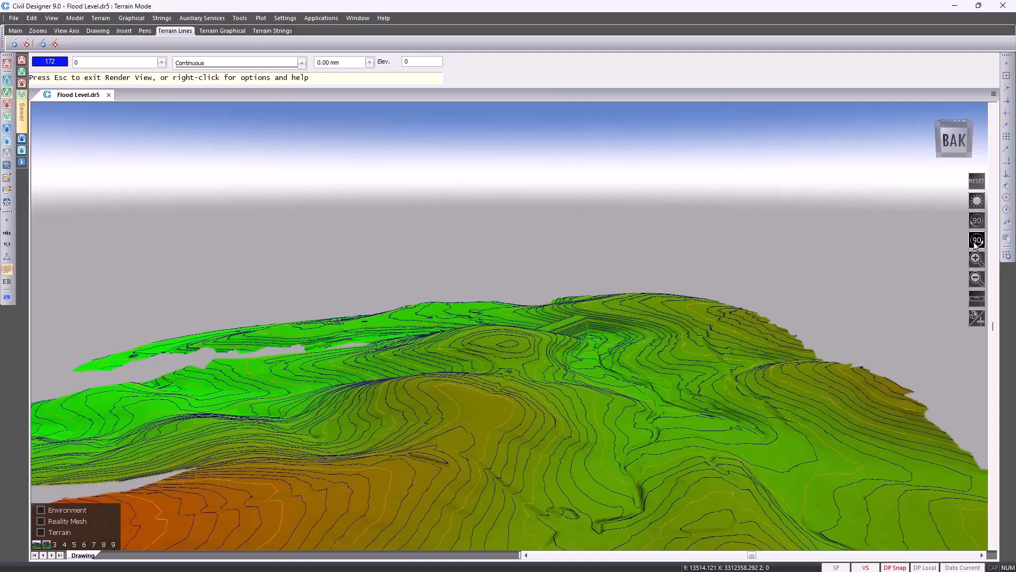
left_click(976, 245)
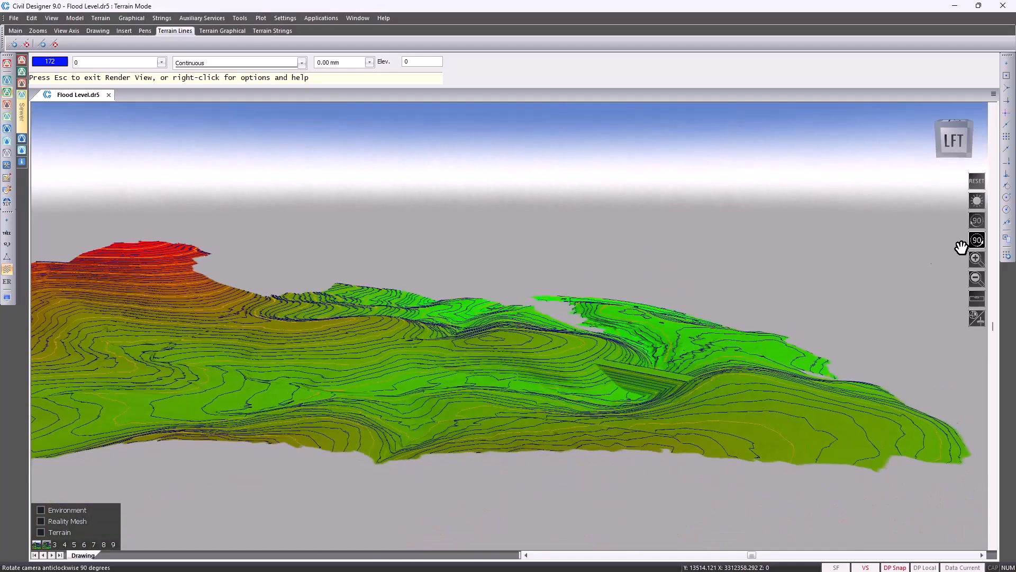
double_click(662, 396)
middle_click_drag(593, 325, 594, 375)
left_click_drag(288, 366, 393, 390)
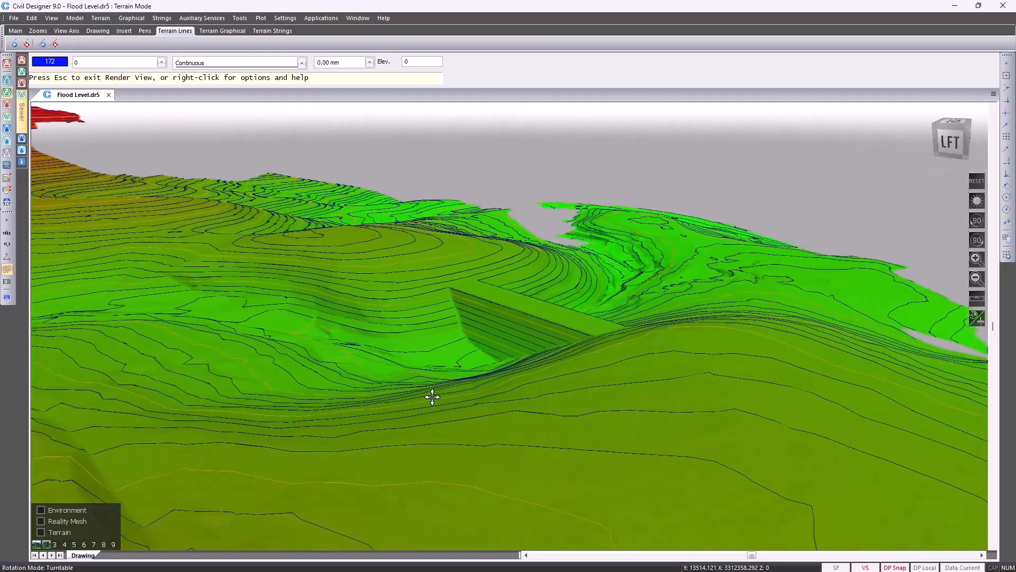
left_click_drag(663, 414, 324, 436)
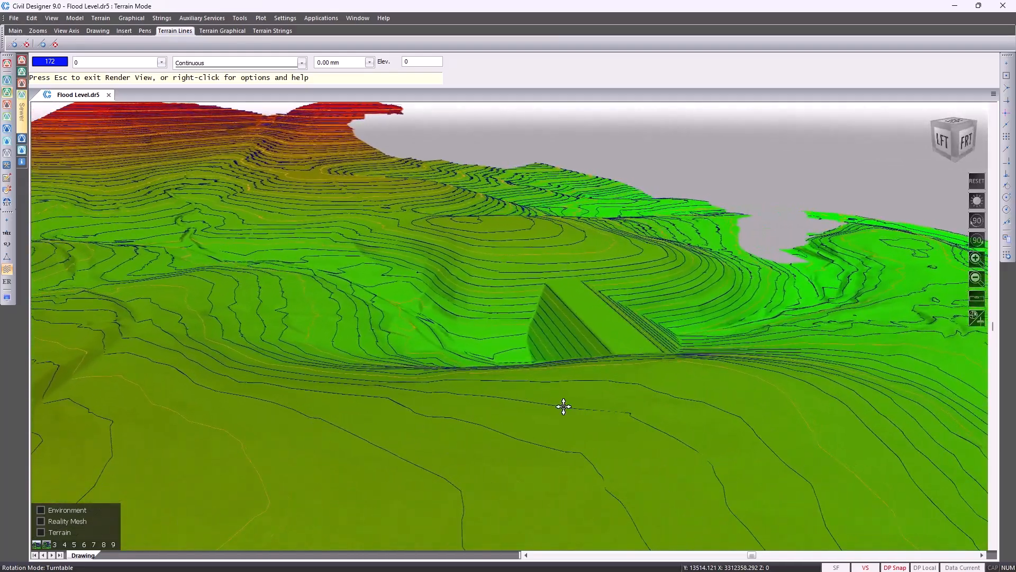
left_click_drag(615, 410, 317, 411)
left_click_drag(716, 455, 358, 452)
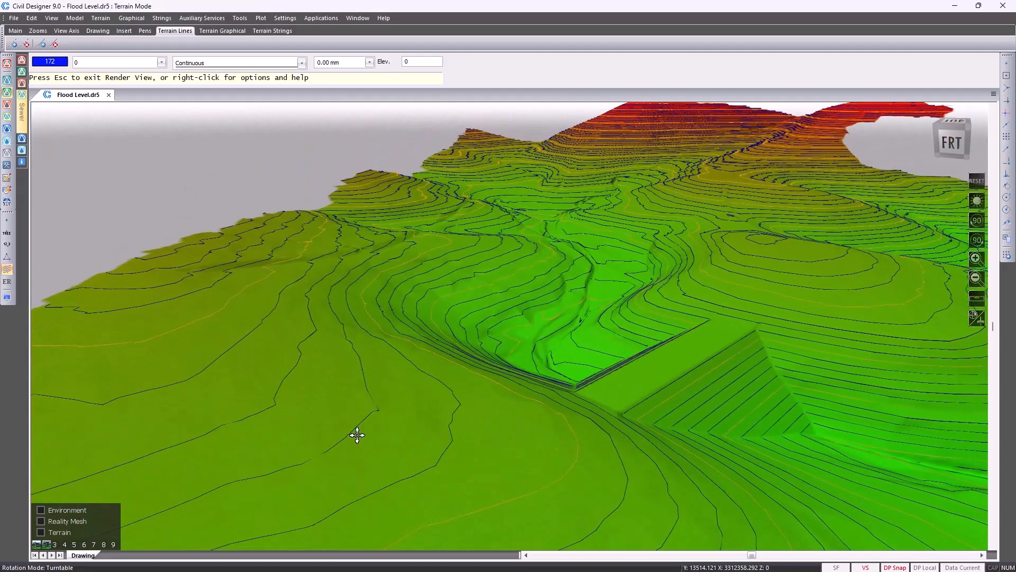
key("Escape")
key("Return")
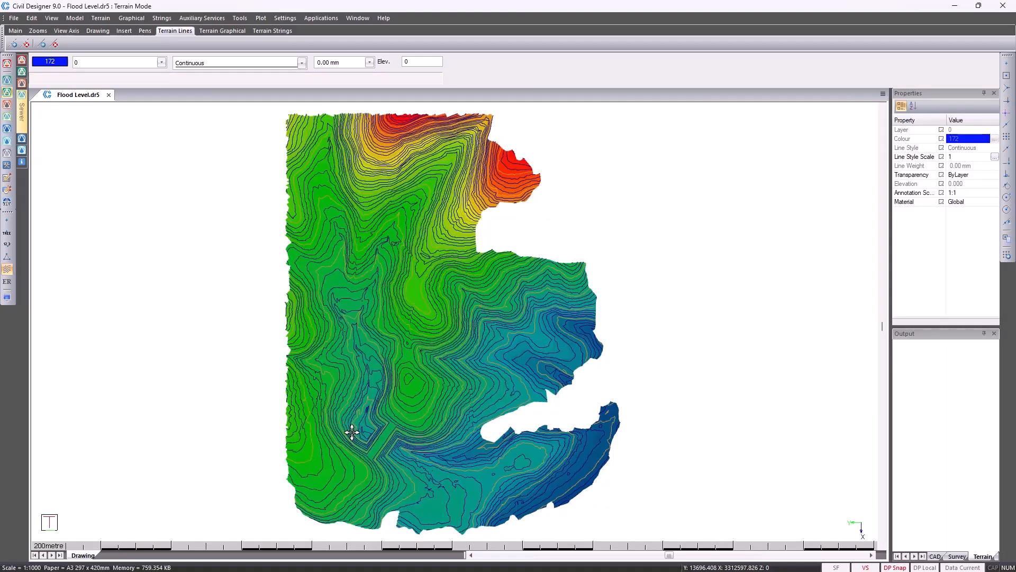
Calculate the dam volume above the wall at water level 92.000 on the Merged Dam surface in 1.000 increments, without reservoir or report output
scroll(360, 417, "up", 3)
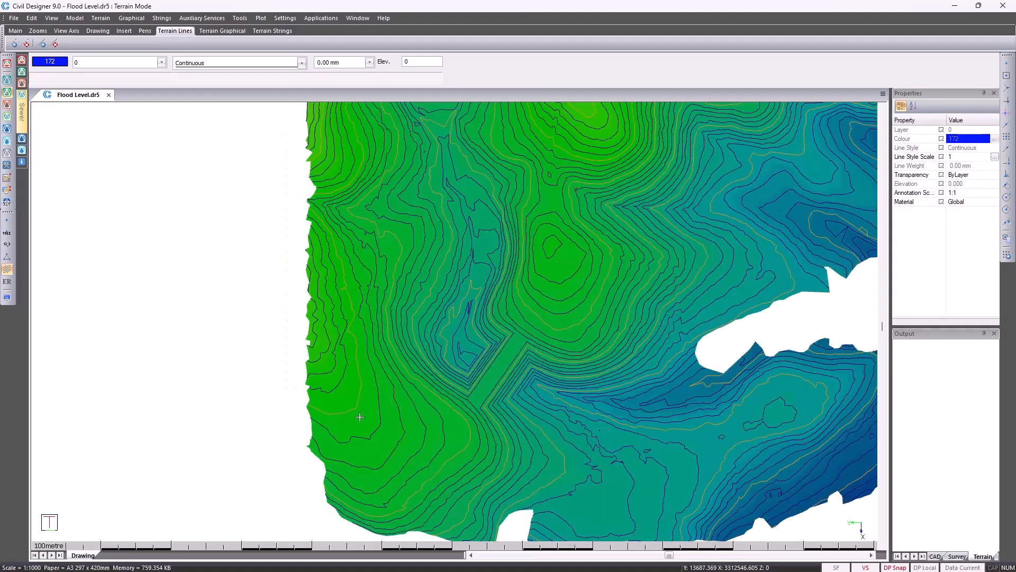
left_click(100, 19)
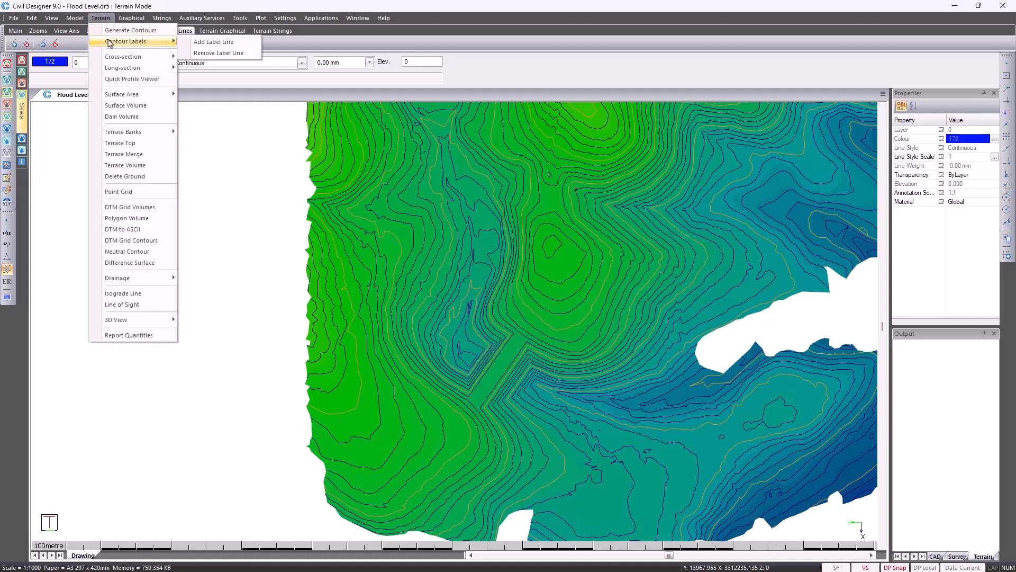
left_click(136, 117)
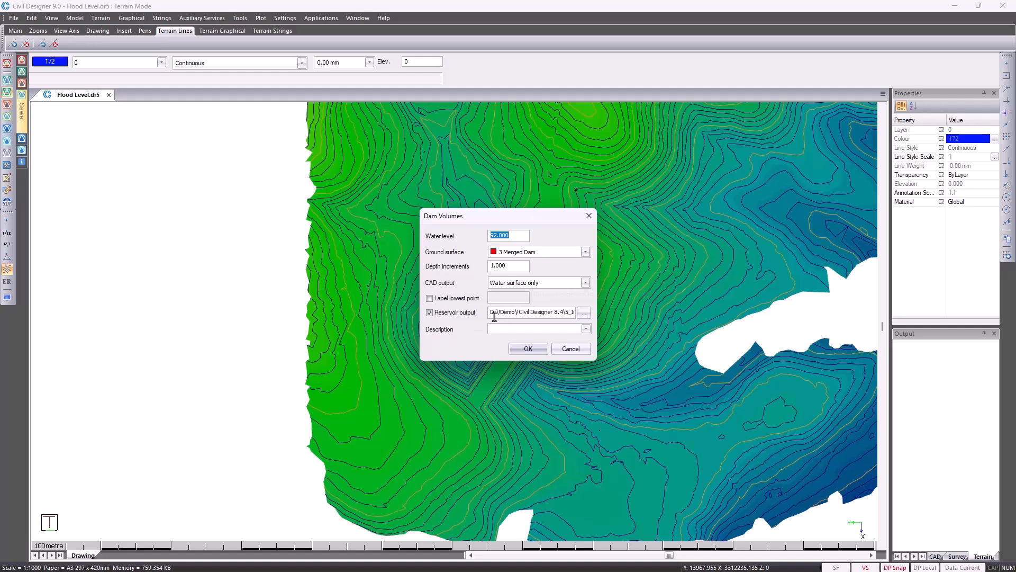
left_click(451, 314)
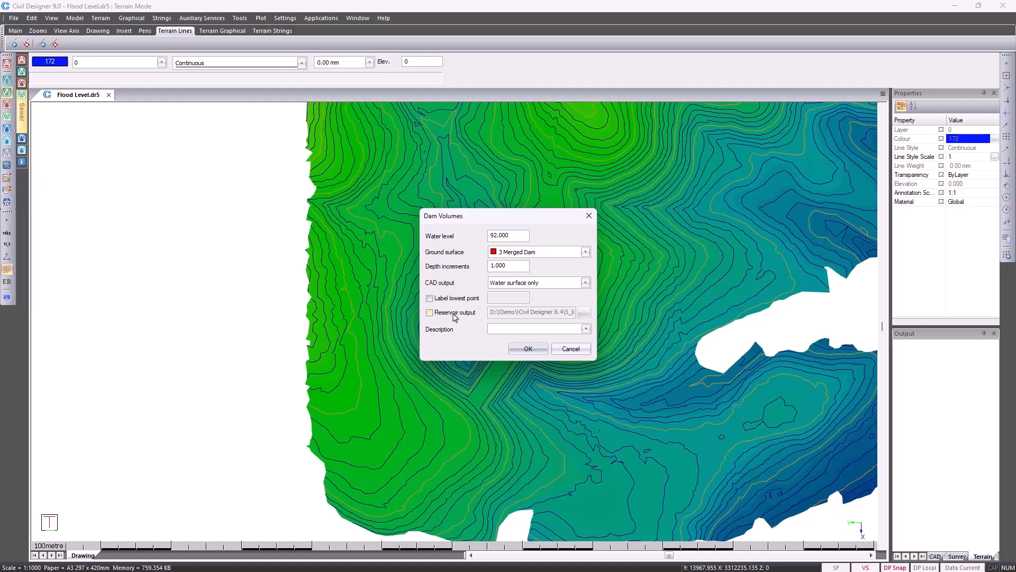
left_click(529, 348)
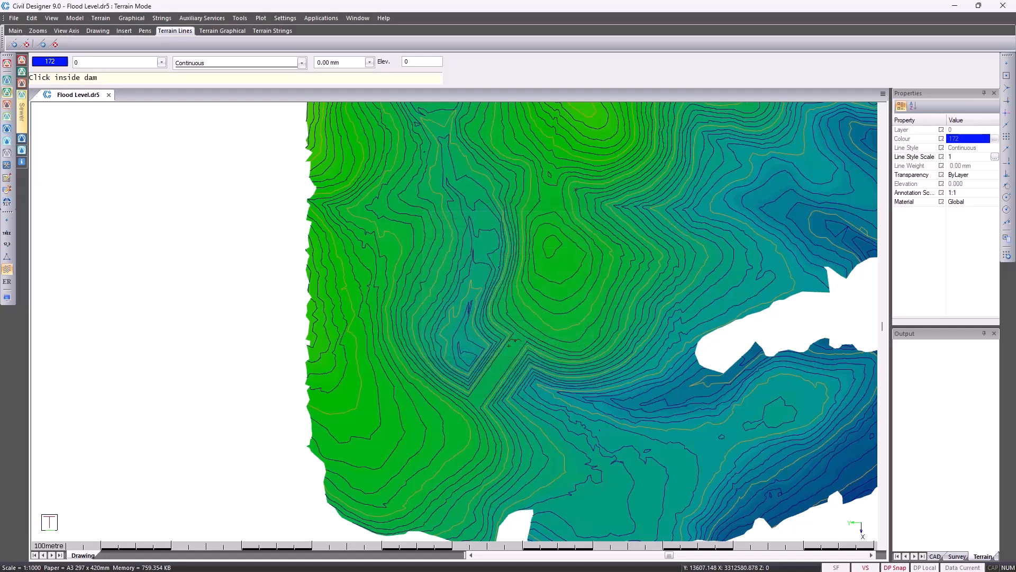
left_click(484, 342)
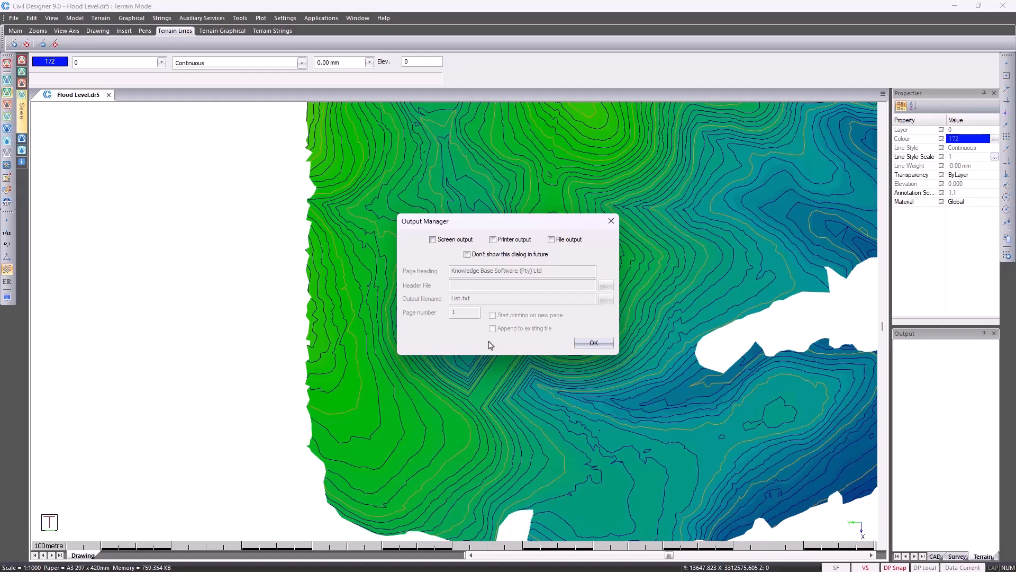
left_click(576, 344)
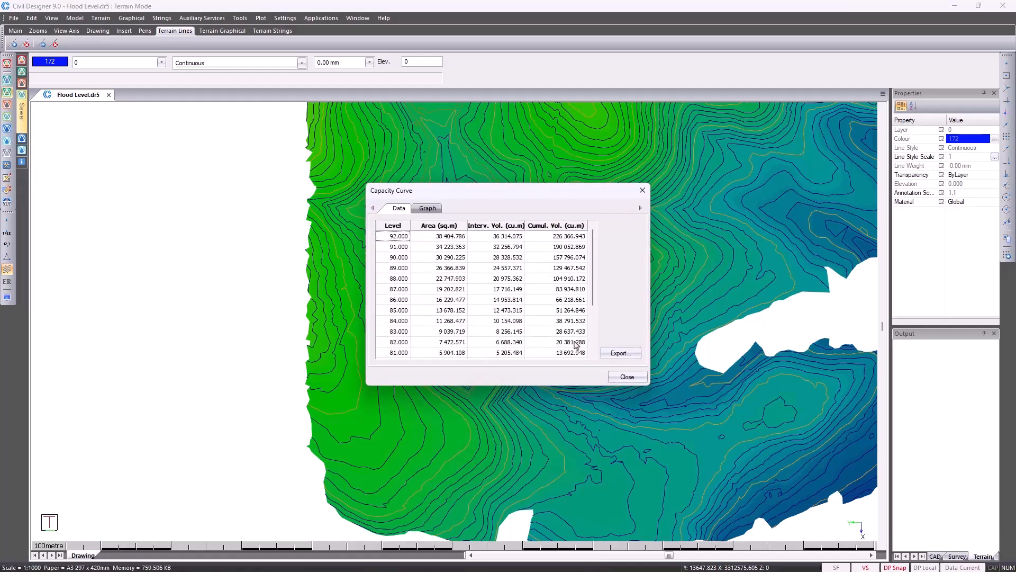
left_click(551, 239)
left_click(618, 354)
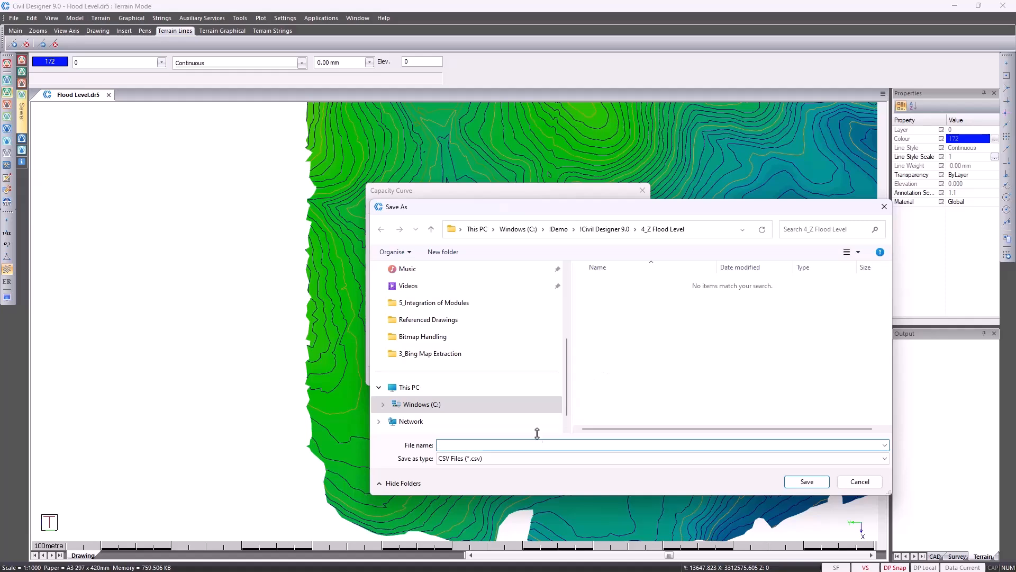
left_click(860, 481)
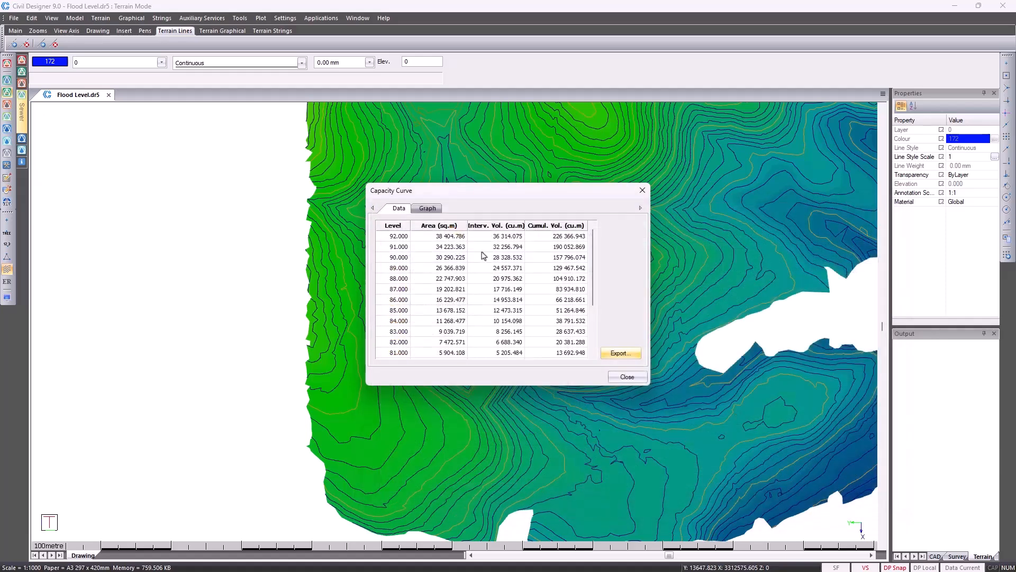
Review the dam's capacity curve graph, close the results, and inspect the properties of the 92.000 water-level outline polyline
left_click(429, 209)
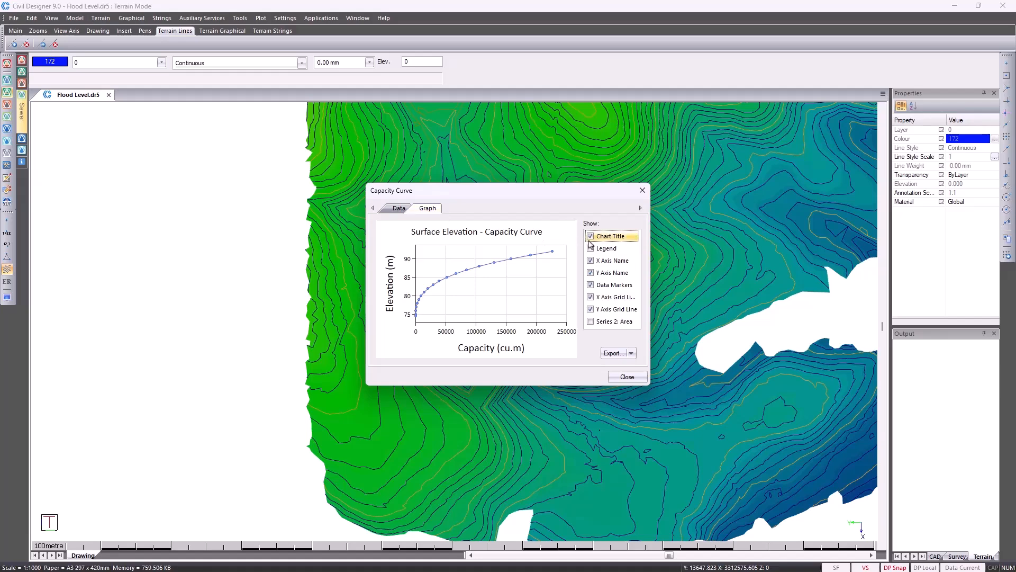
left_click(625, 379)
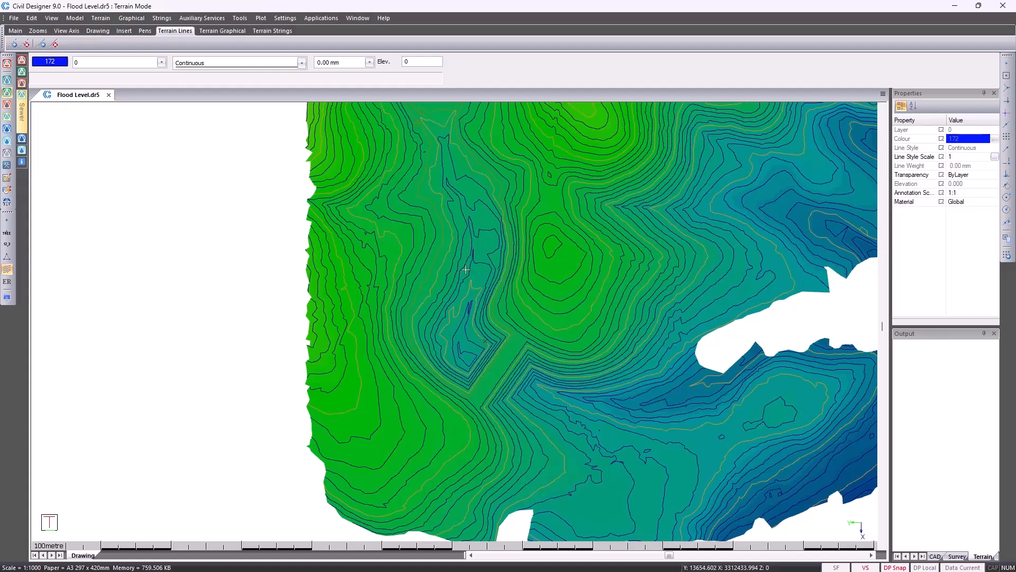
middle_click_drag(469, 263, 449, 310)
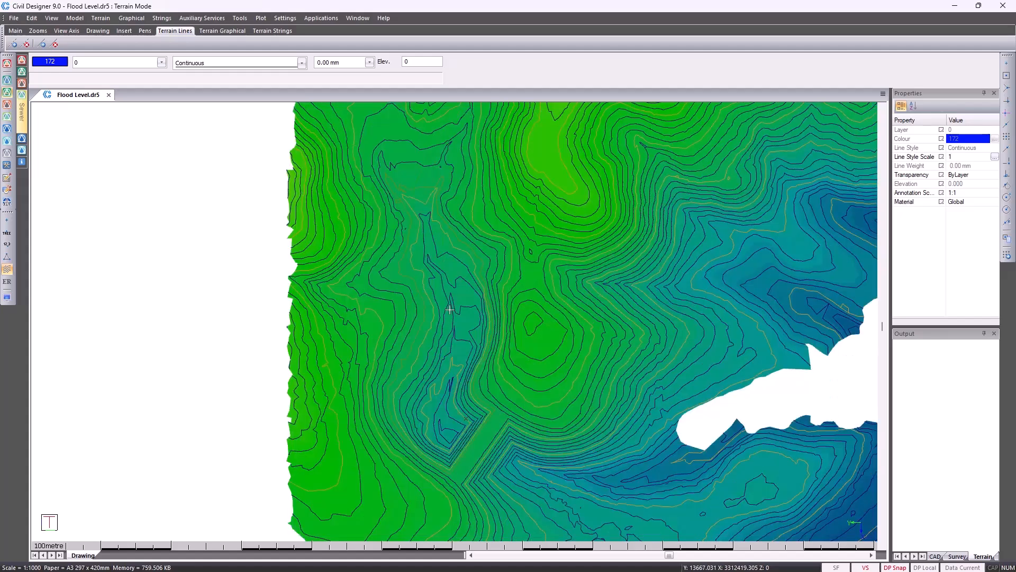
left_click(417, 186)
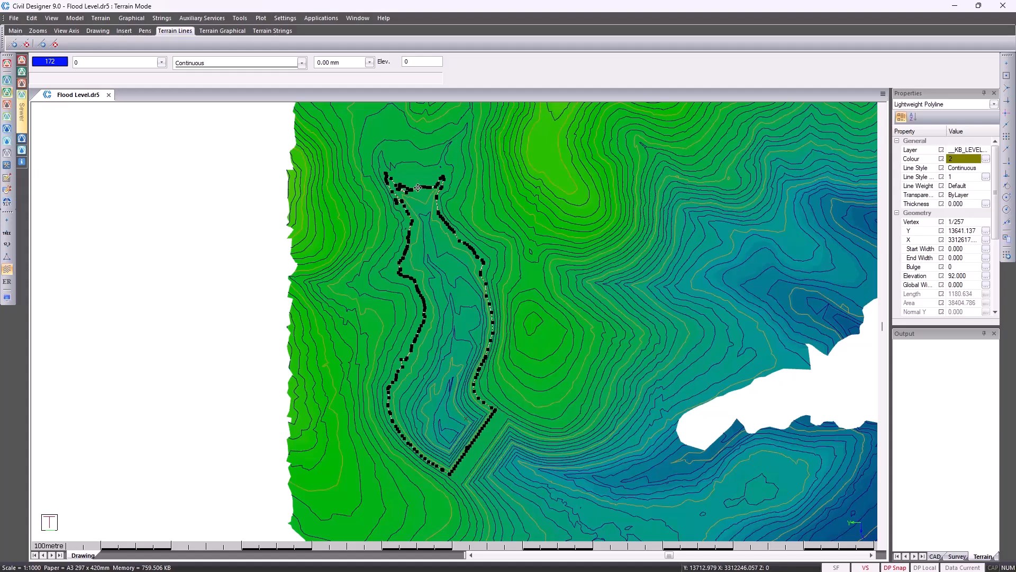
key("Escape")
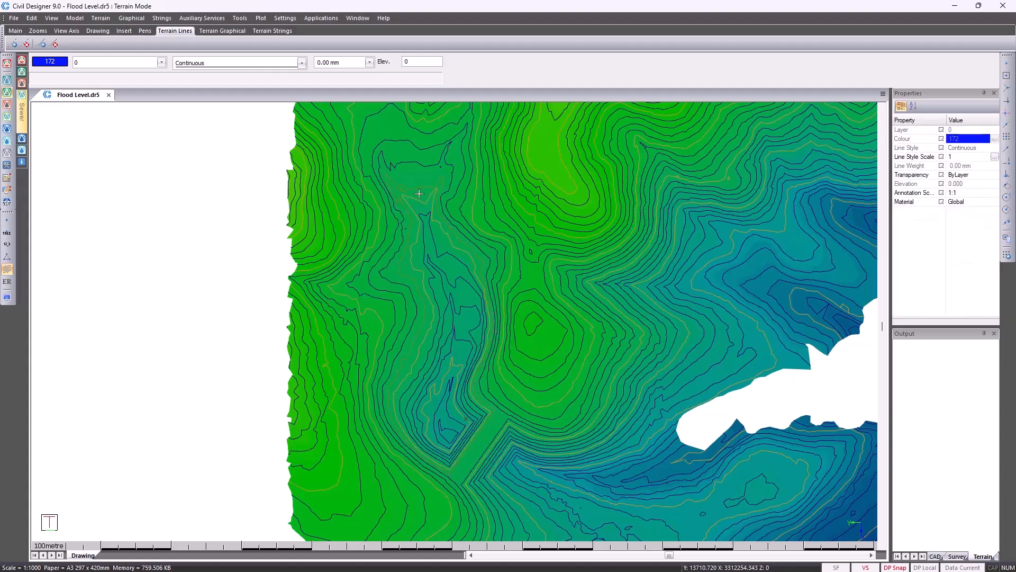
Create terrain string String1 from the dam's water-level polyline, taking bend point heights from entities with a 2.000 arc chainage interval
left_click(162, 18)
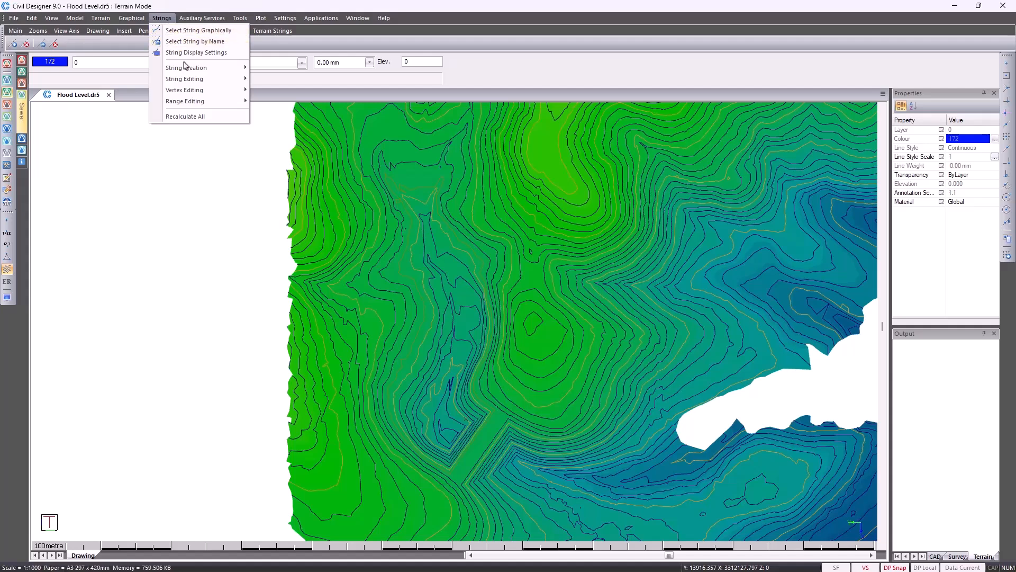
mouse_move(186, 70)
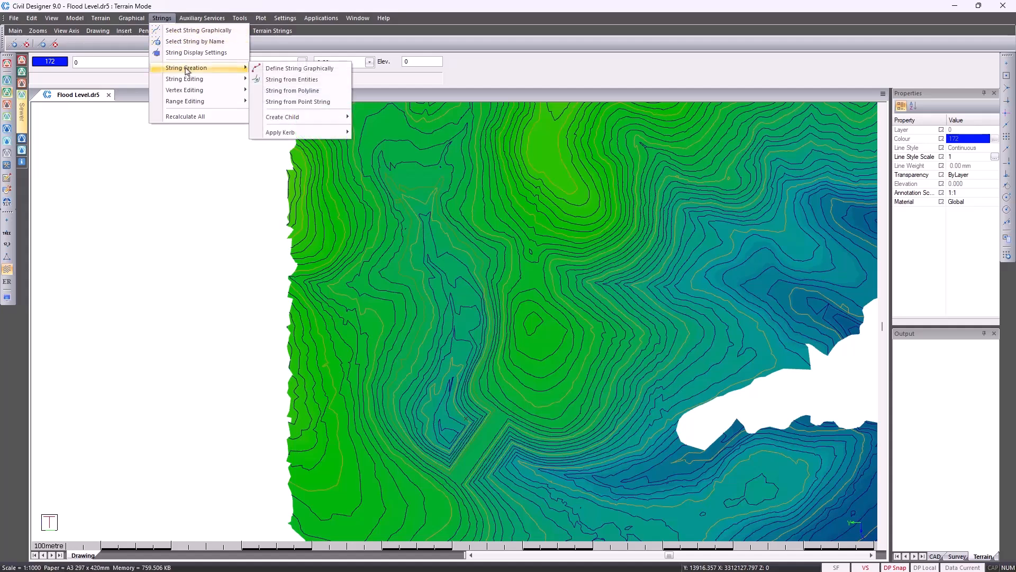
left_click(273, 92)
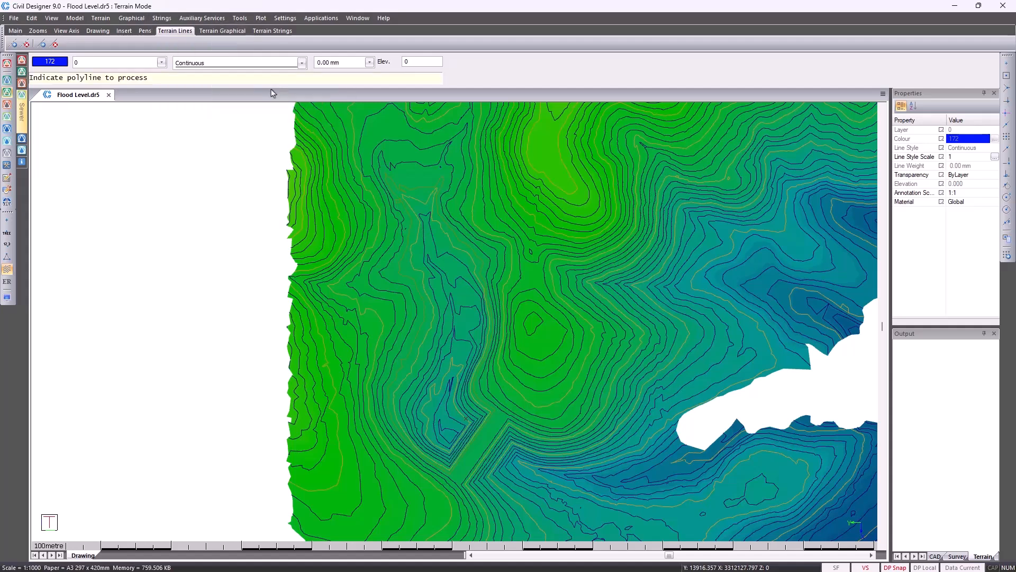
left_click(417, 189)
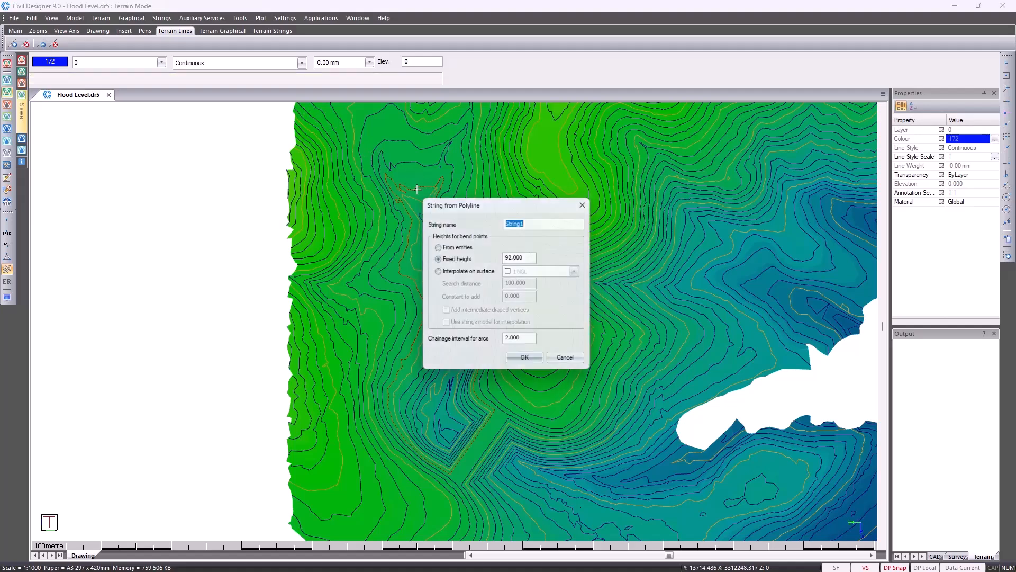
left_click(453, 248)
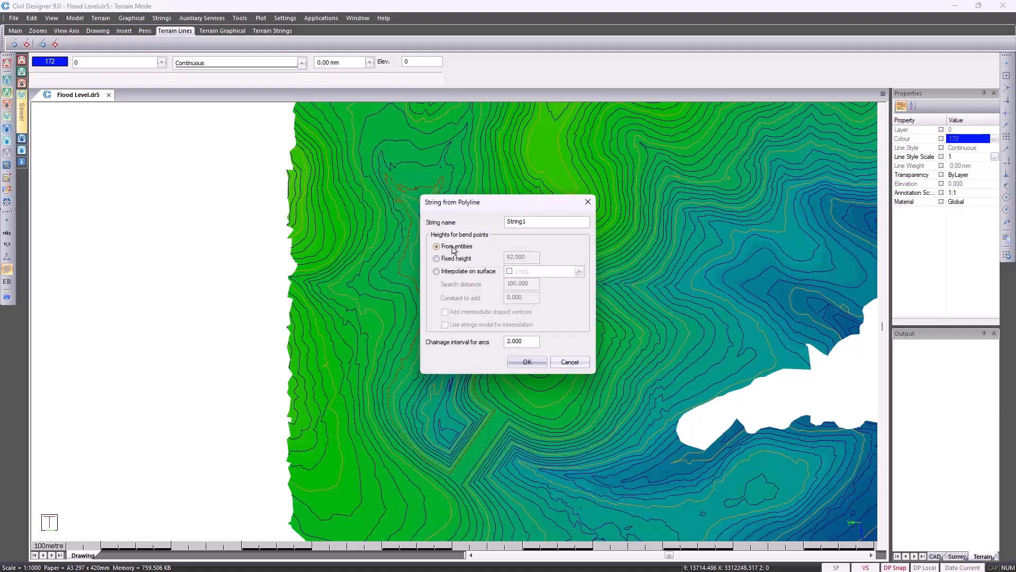
left_click(526, 361)
left_click(512, 316)
right_click(510, 313)
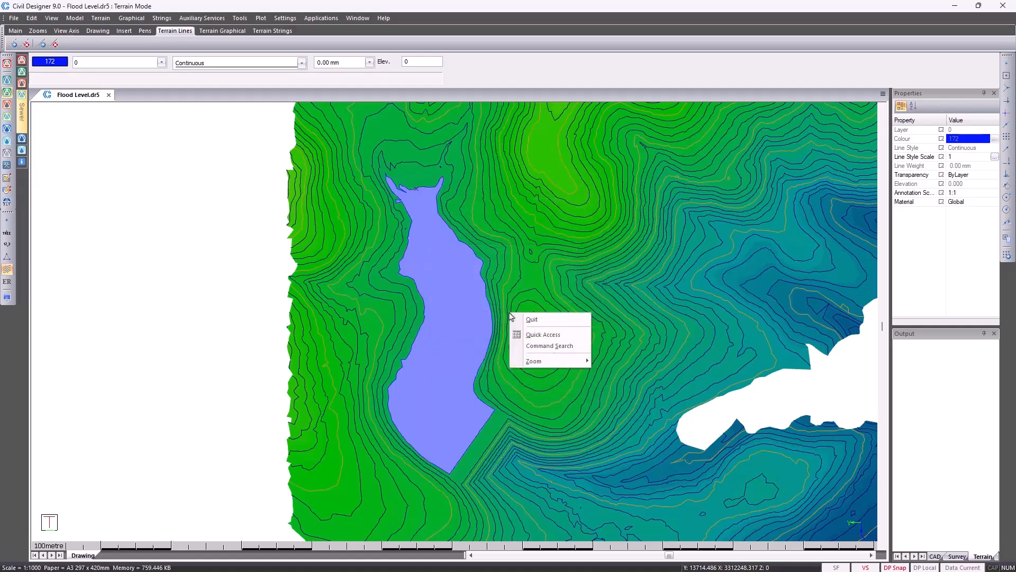
left_click(514, 318)
Render the dam's water surface in 3D with lighting off, circle around it, and exit the render view
right_click(511, 314)
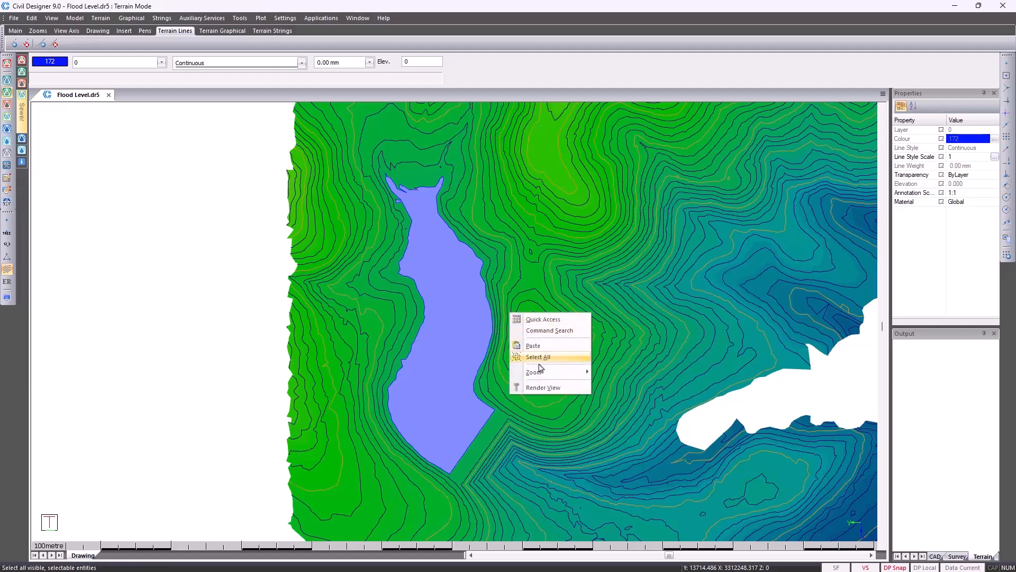
left_click(540, 387)
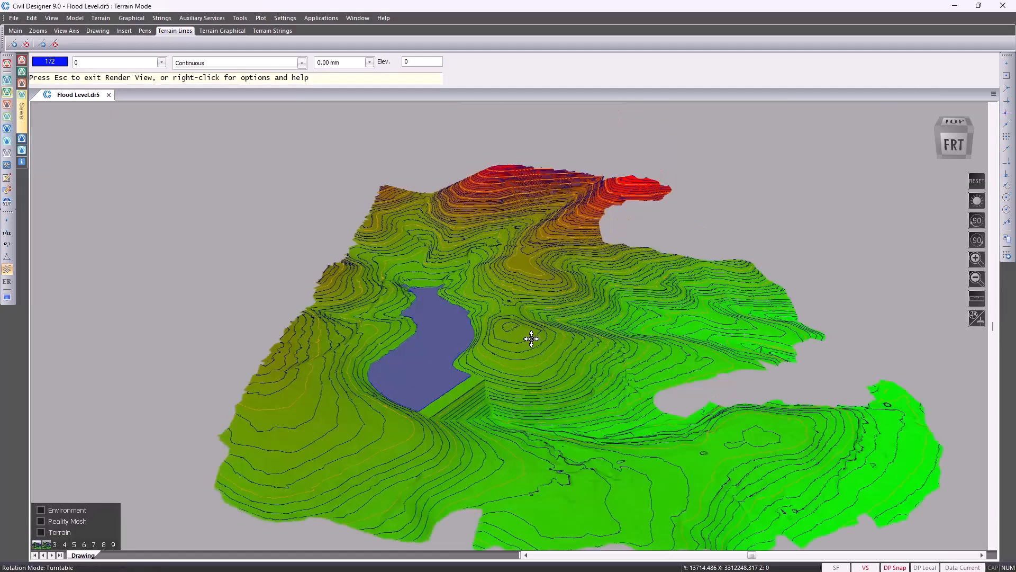
left_click(978, 201)
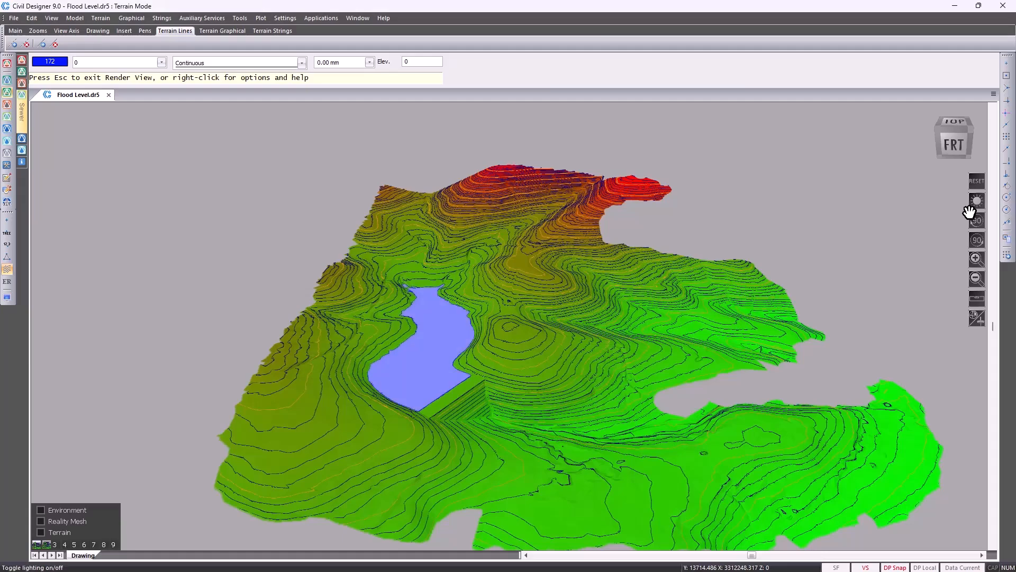
right_click(514, 326)
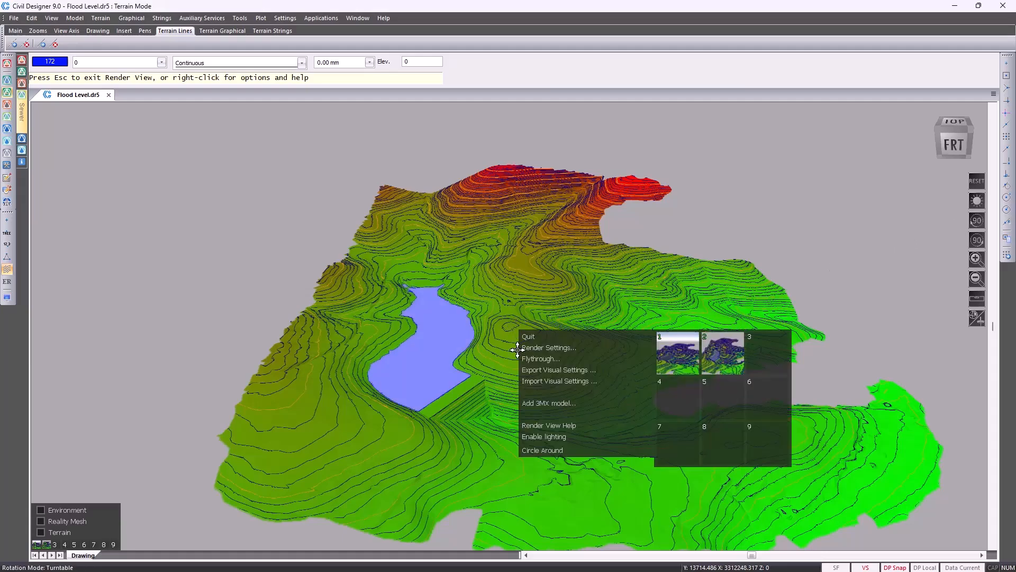
left_click(543, 450)
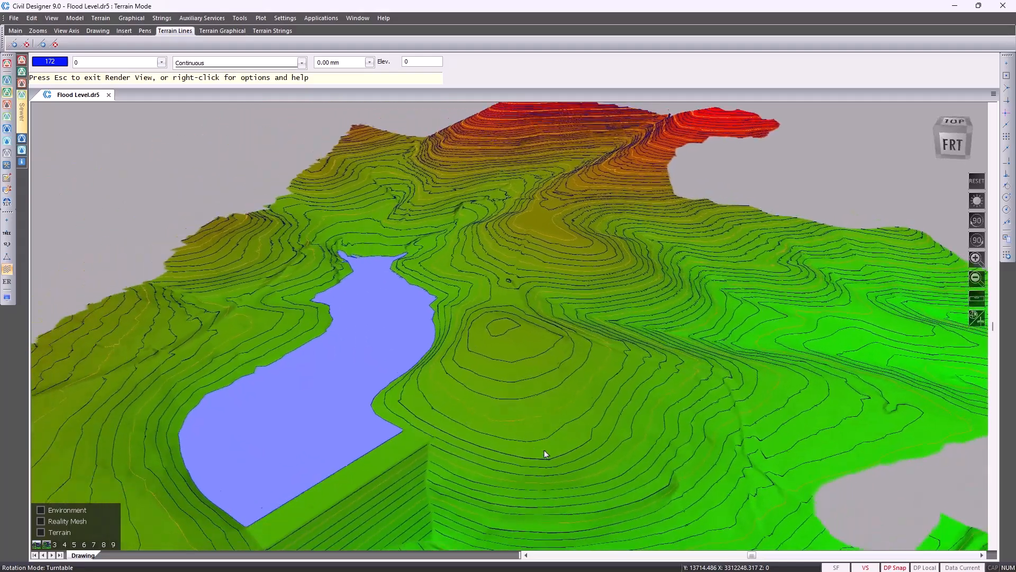
key("Escape")
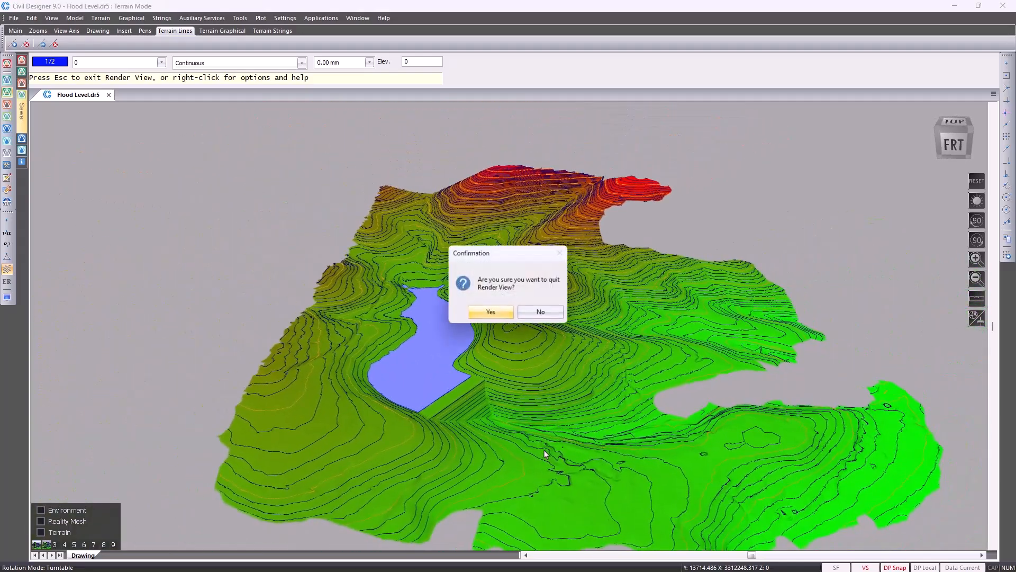
key("Return")
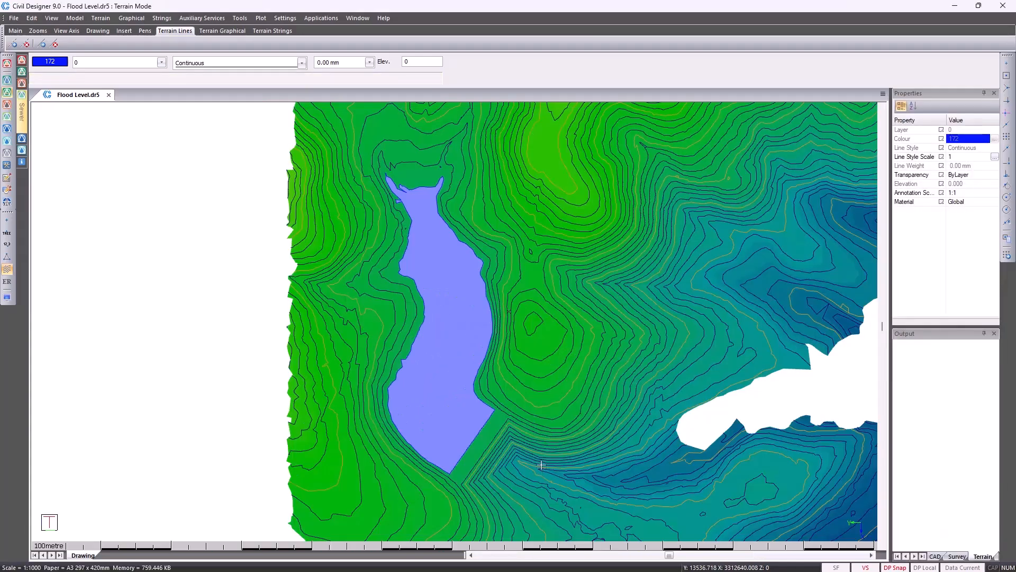
Delete the terrain string outlining the dam's water surface
left_click(477, 372)
key("Delete")
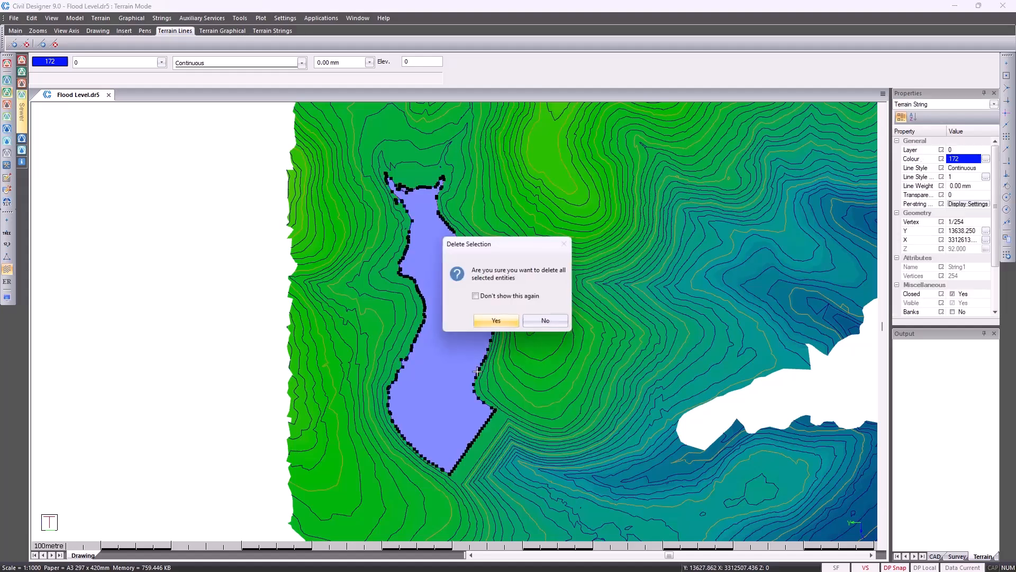
left_click(496, 322)
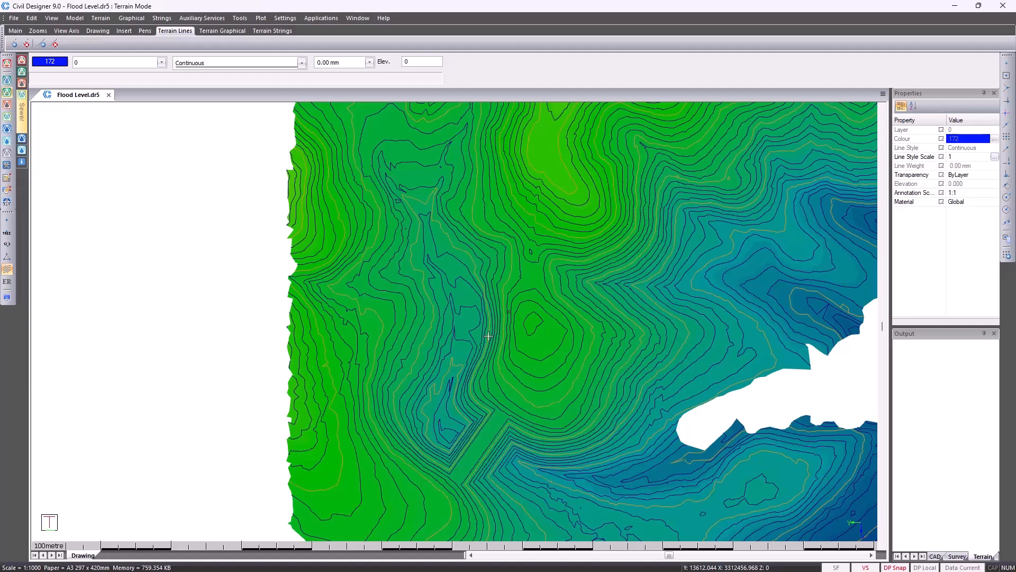
Set up a Flood Levels calculation on the 3 Merged Dam surface at level 92.000, with 1.000 depth increments and solid fill at flood level only
scroll(497, 390, "down", 1)
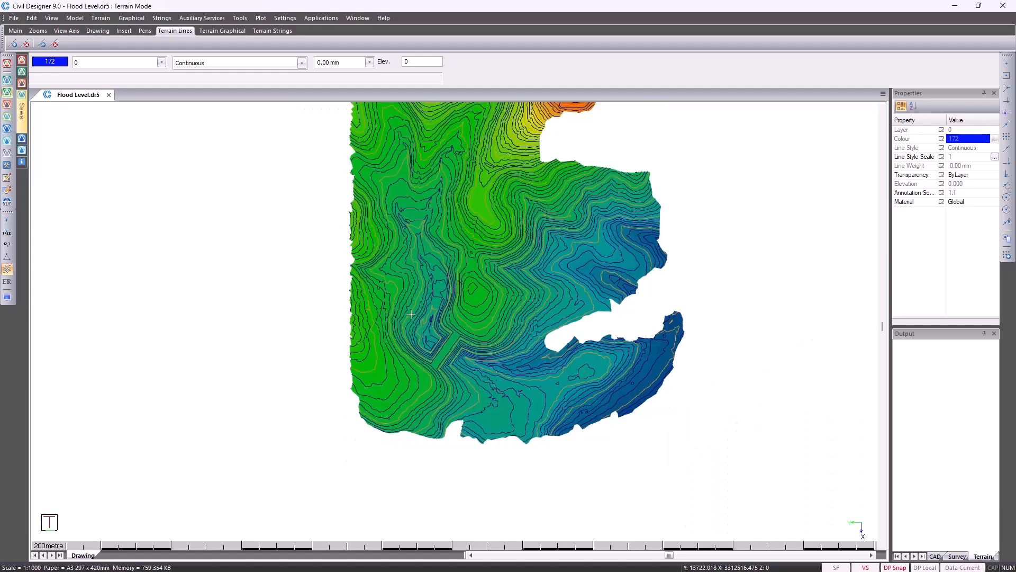
left_click(102, 18)
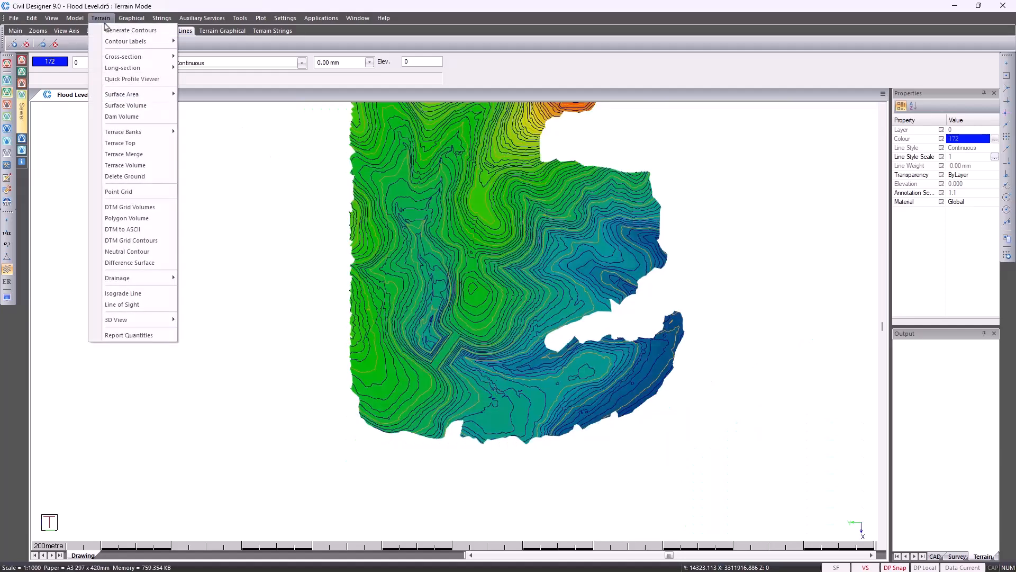
mouse_move(165, 283)
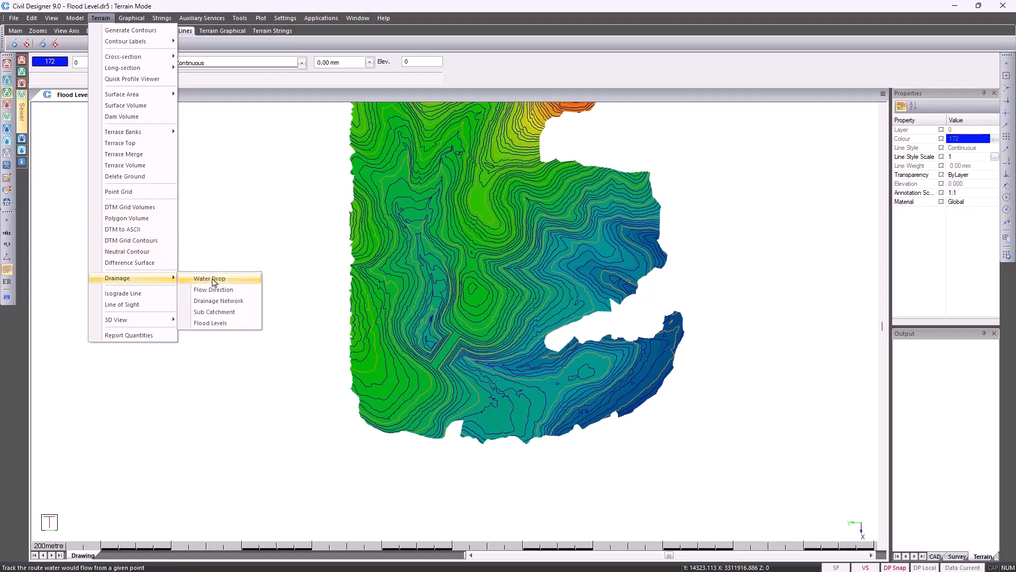
left_click(222, 324)
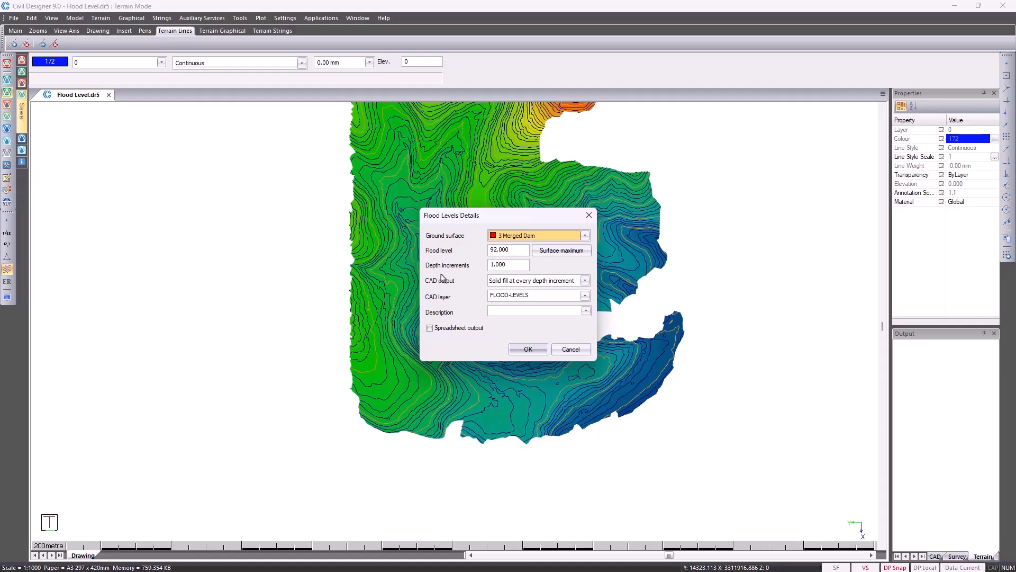
left_click_drag(513, 252, 477, 253)
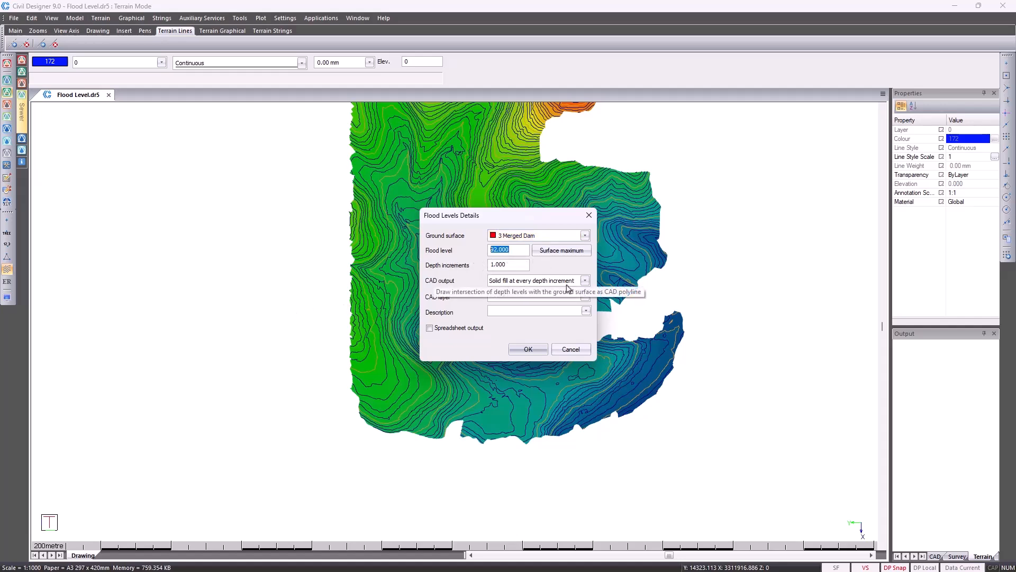
left_click(584, 281)
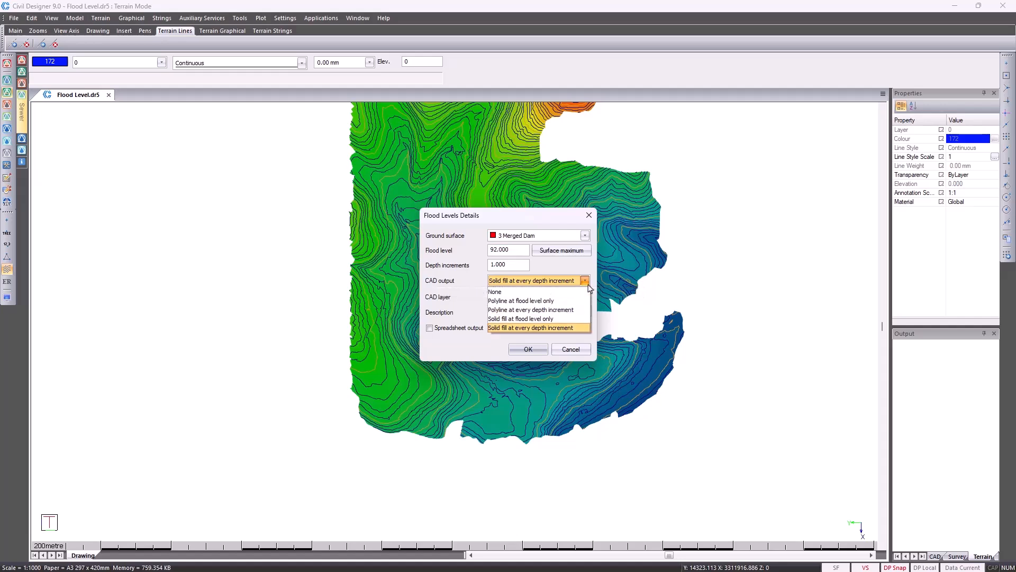
left_click(565, 319)
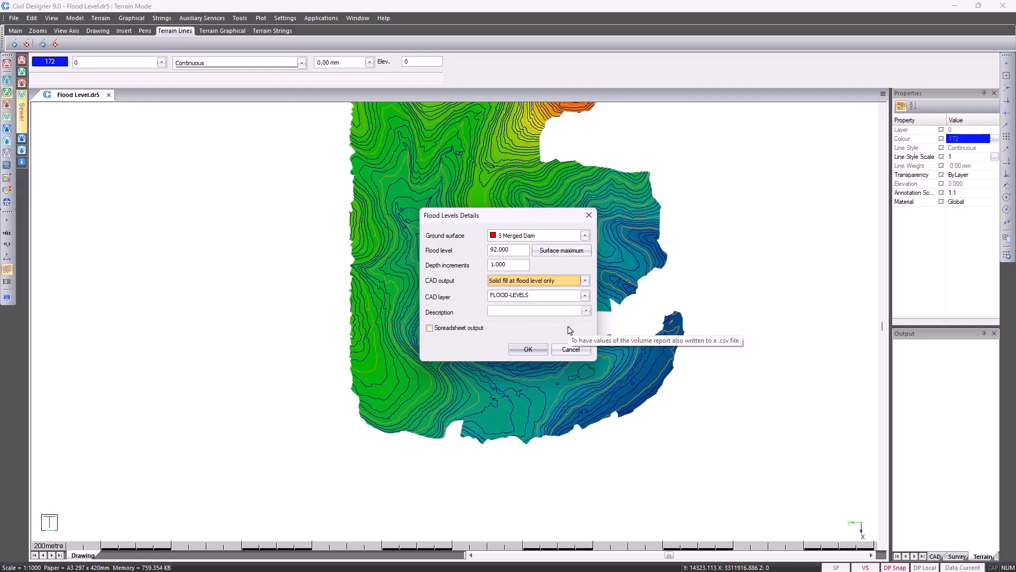
Run the flood level calculation, clearing the FLOOD-LEVELS layer and skipping report output, and close the resulting capacity curve
left_click(527, 349)
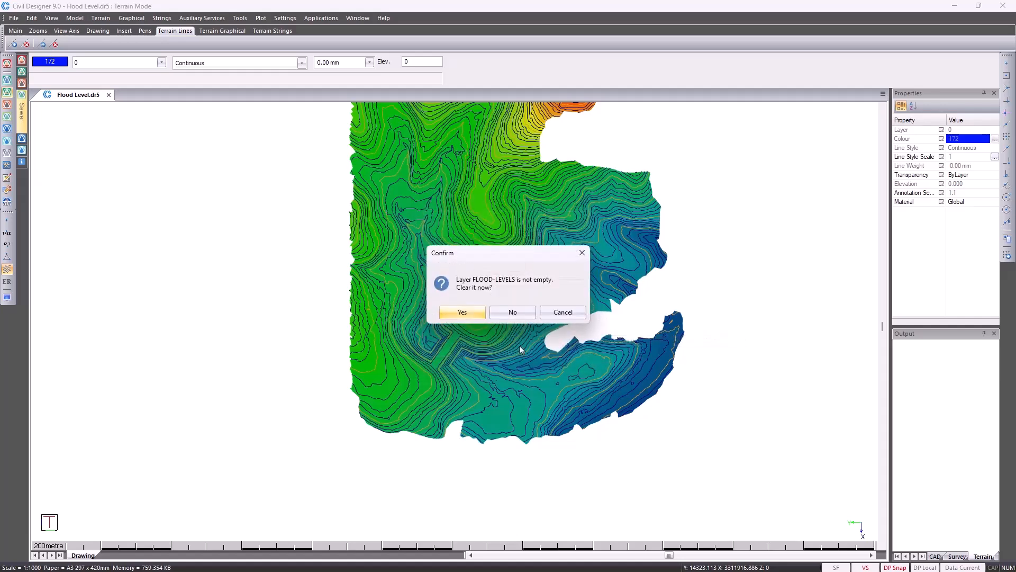
left_click(479, 316)
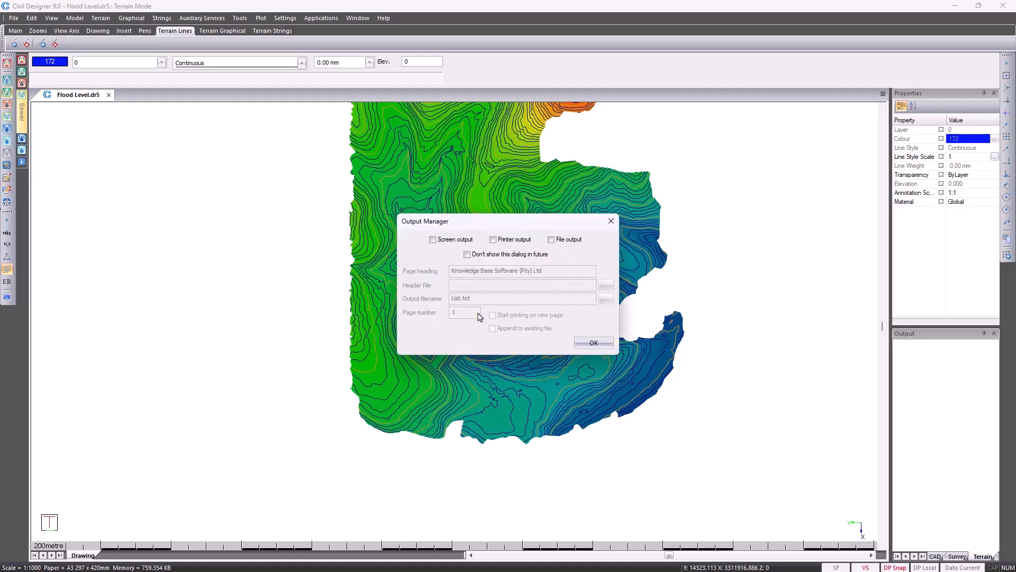
left_click(594, 343)
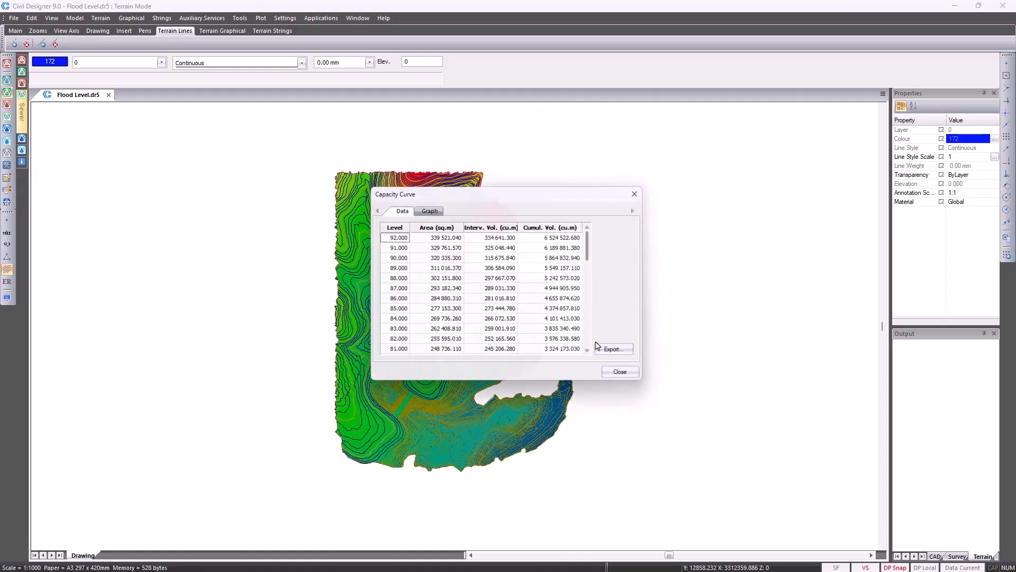
left_click(550, 240)
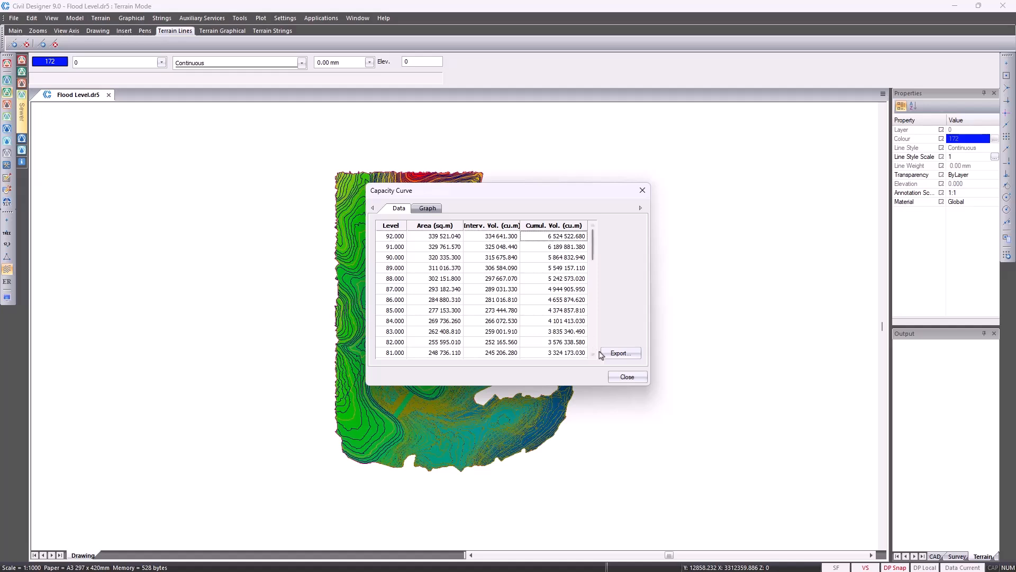
left_click(627, 377)
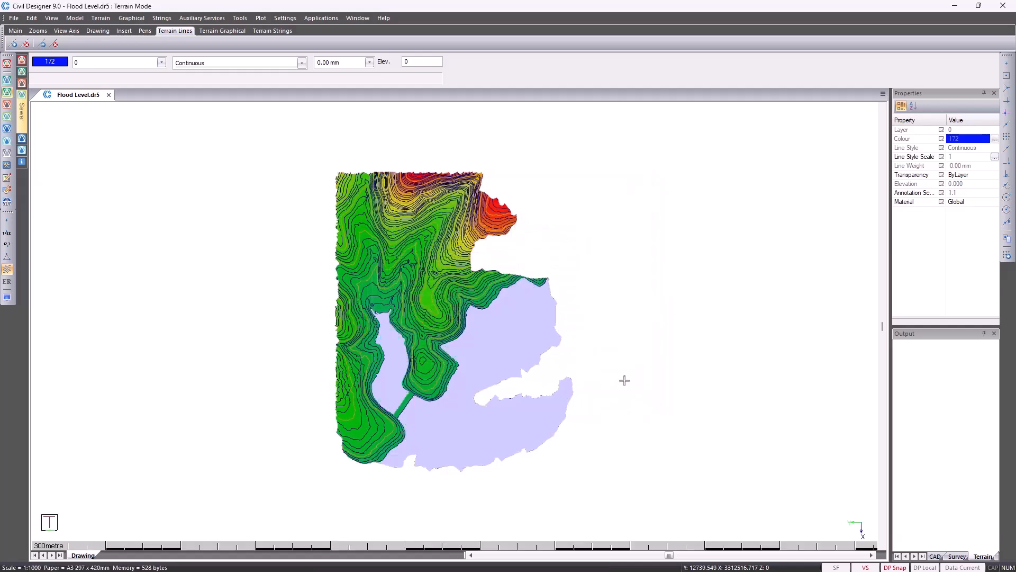
Render the dam's 92.000 flood level fill in 3D, tilt and zoom in on the dam wall, and quit the render view
right_click(416, 378)
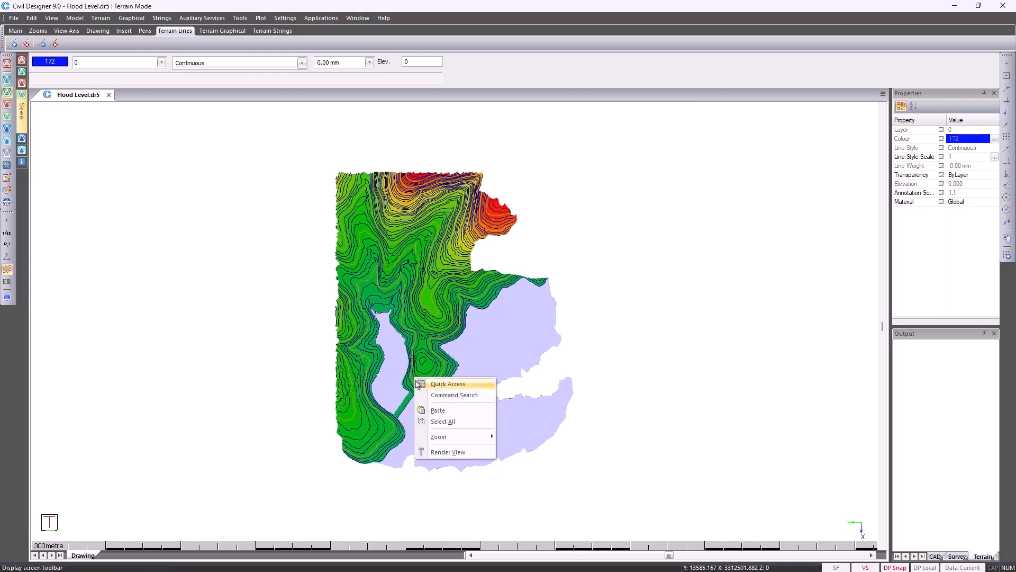
left_click(436, 449)
scroll(489, 357, "up", 3)
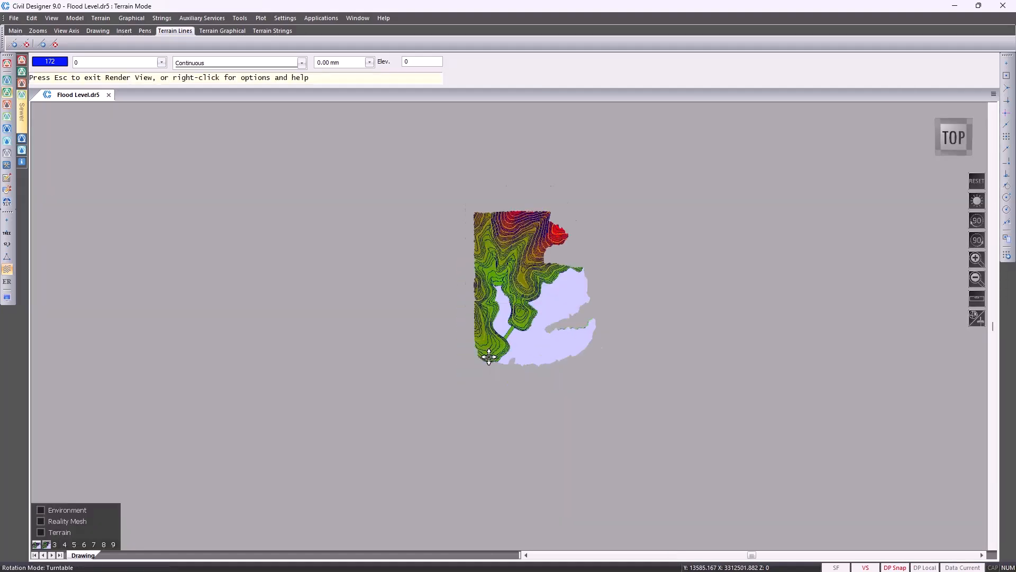
middle_click_drag(523, 352, 530, 450)
left_click_drag(540, 329, 531, 370)
scroll(506, 326, "up", 5)
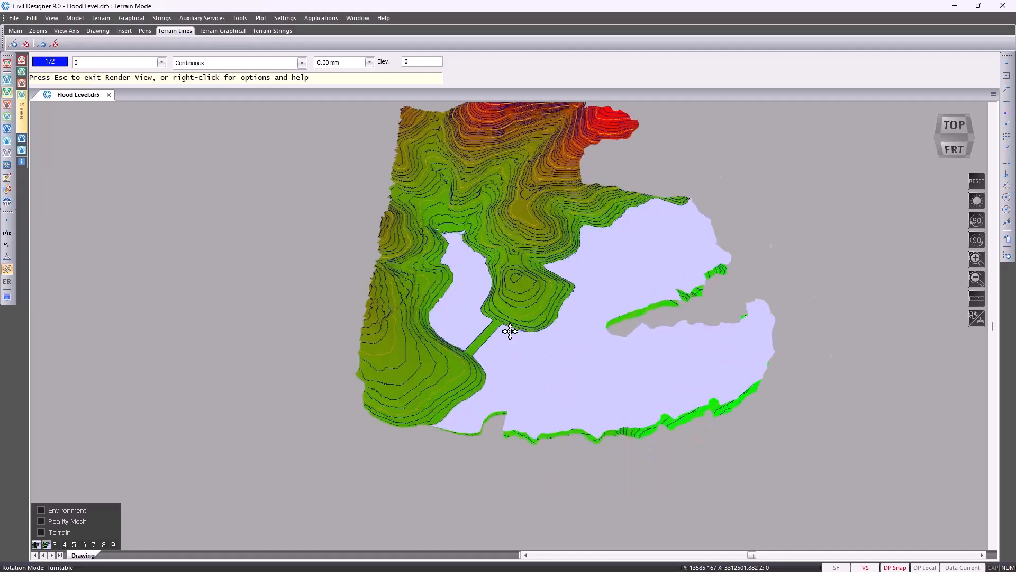
left_click_drag(547, 411, 542, 361)
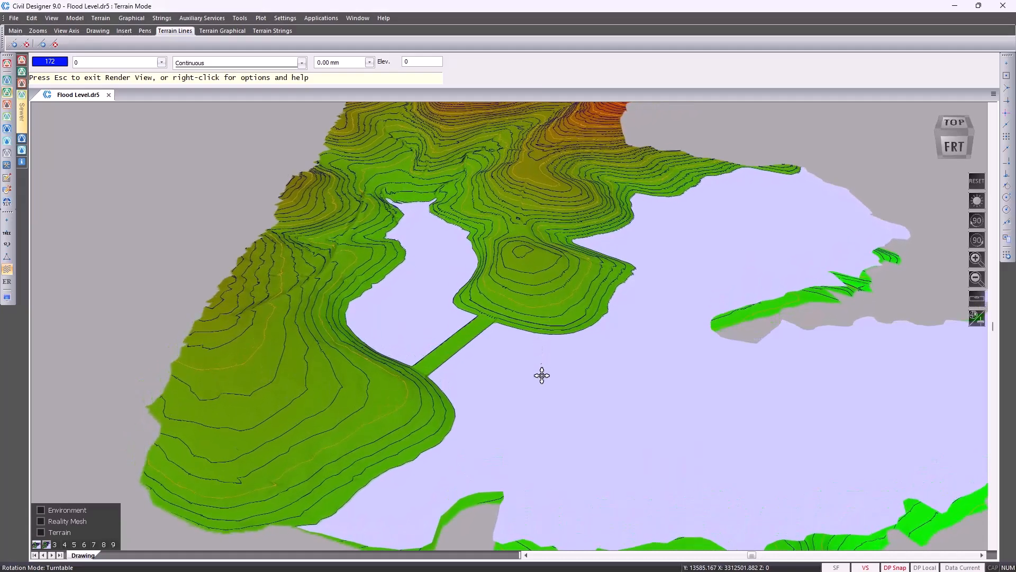
key("Escape")
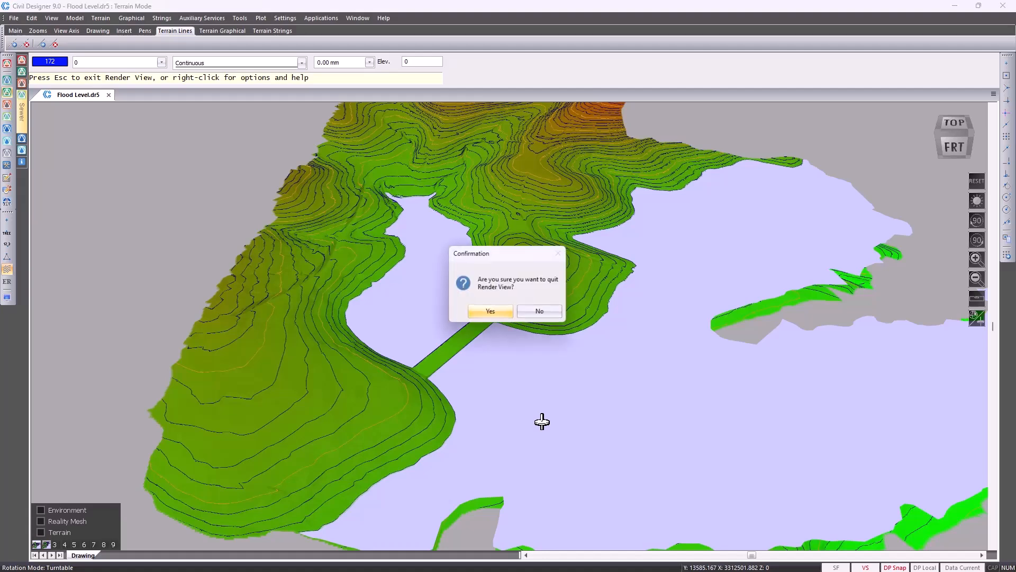
key("Return")
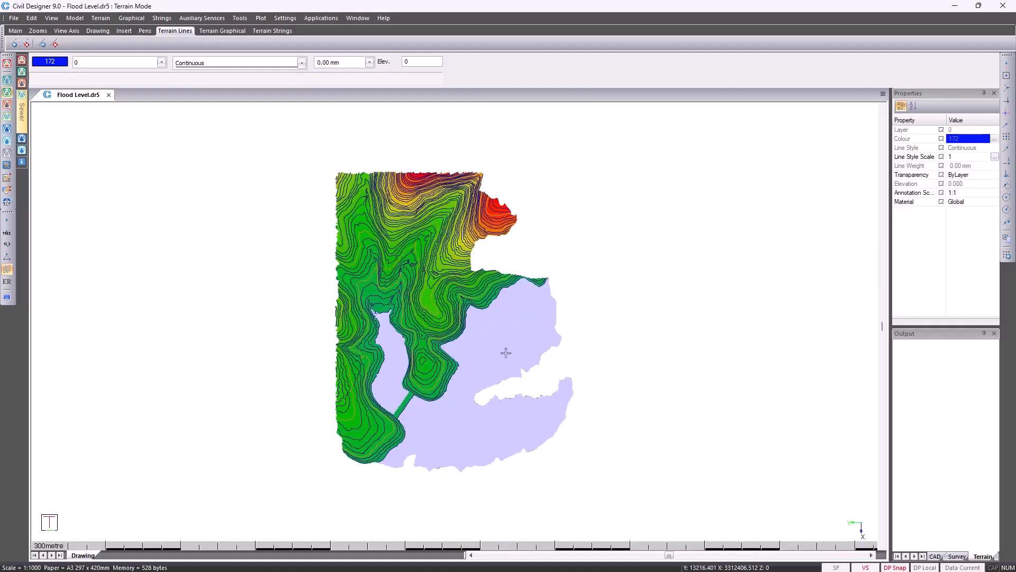
Set up a Flood Levels calculation on 3 Merged Dam at the surface maximum, with polyline output at every depth increment
left_click(102, 19)
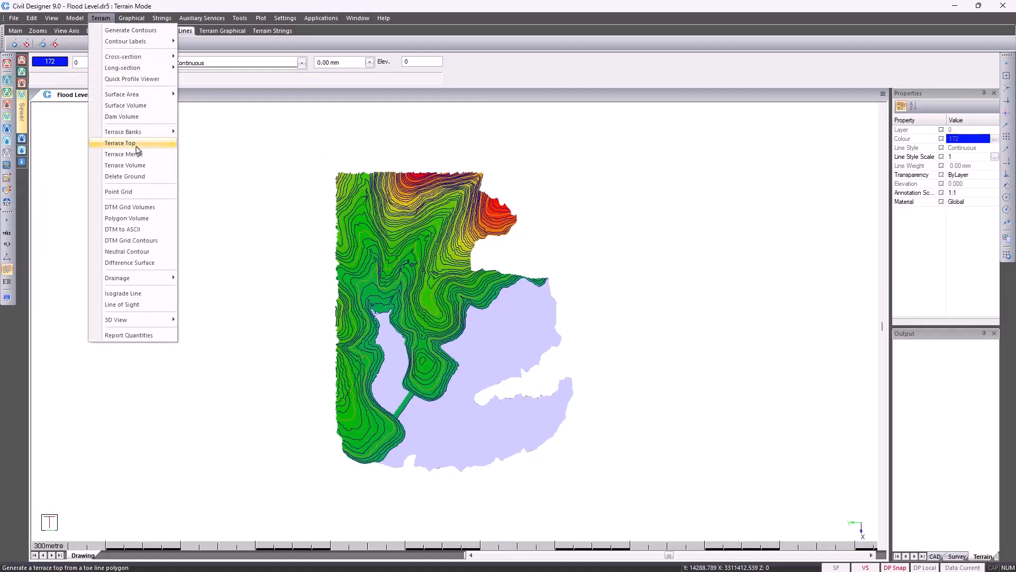
mouse_move(159, 280)
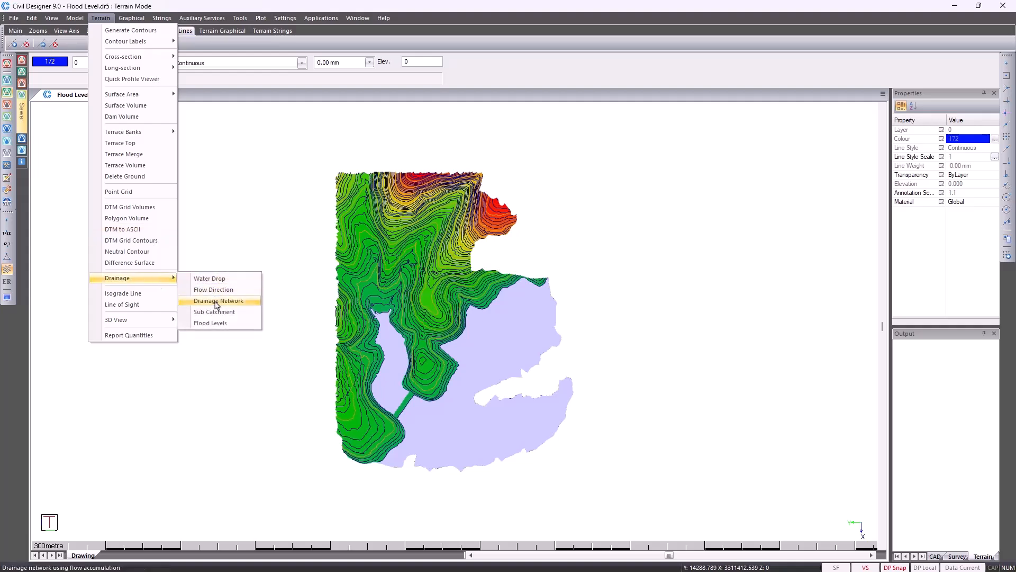
left_click(216, 325)
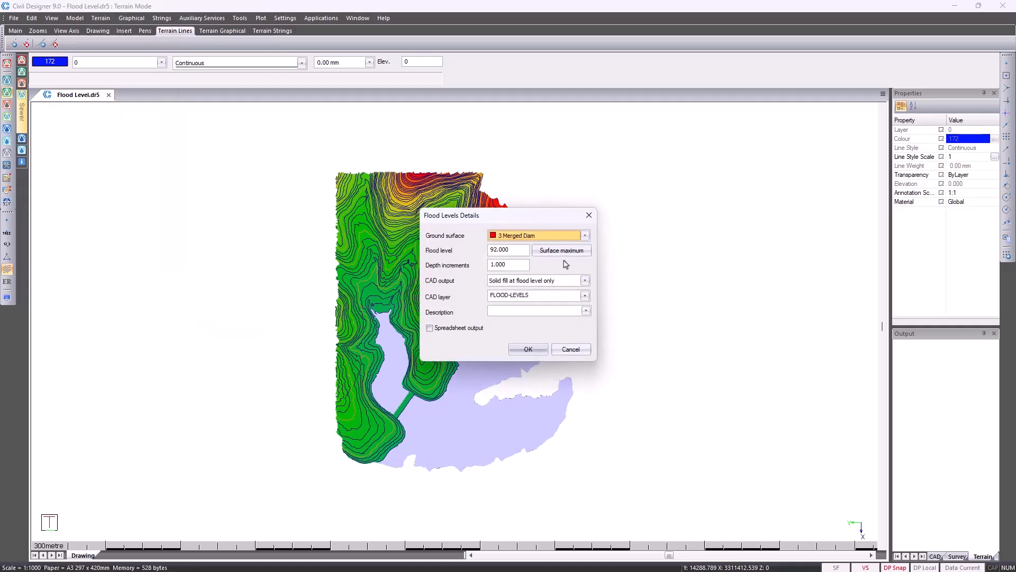
left_click_drag(543, 220, 666, 160)
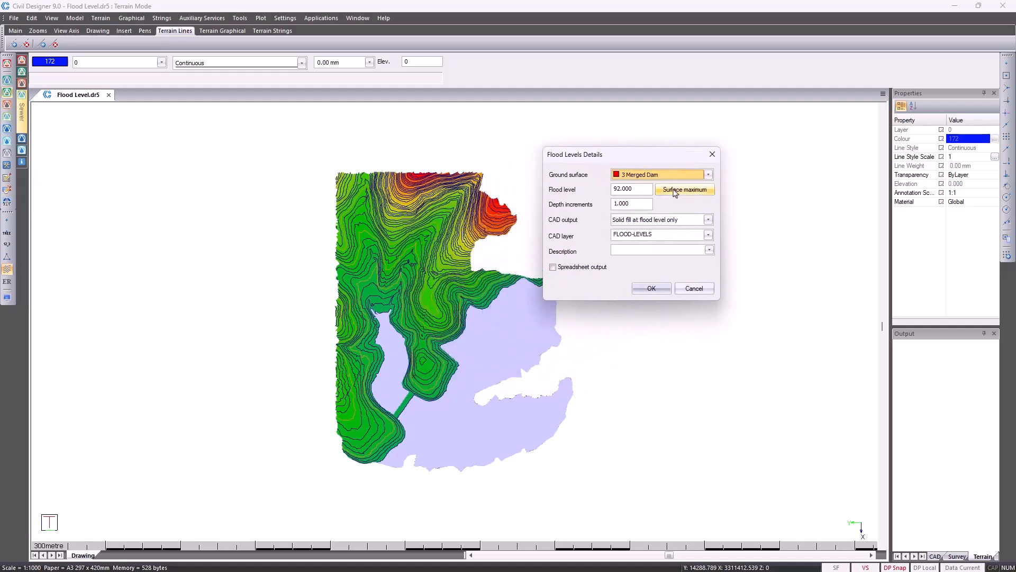
left_click_drag(646, 194, 615, 194)
left_click(705, 194)
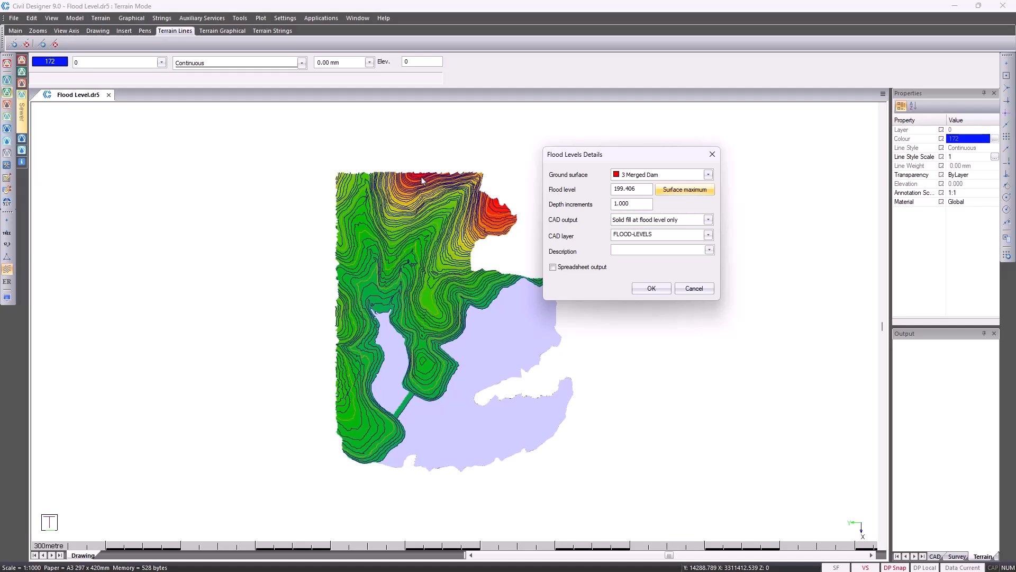
left_click(701, 225)
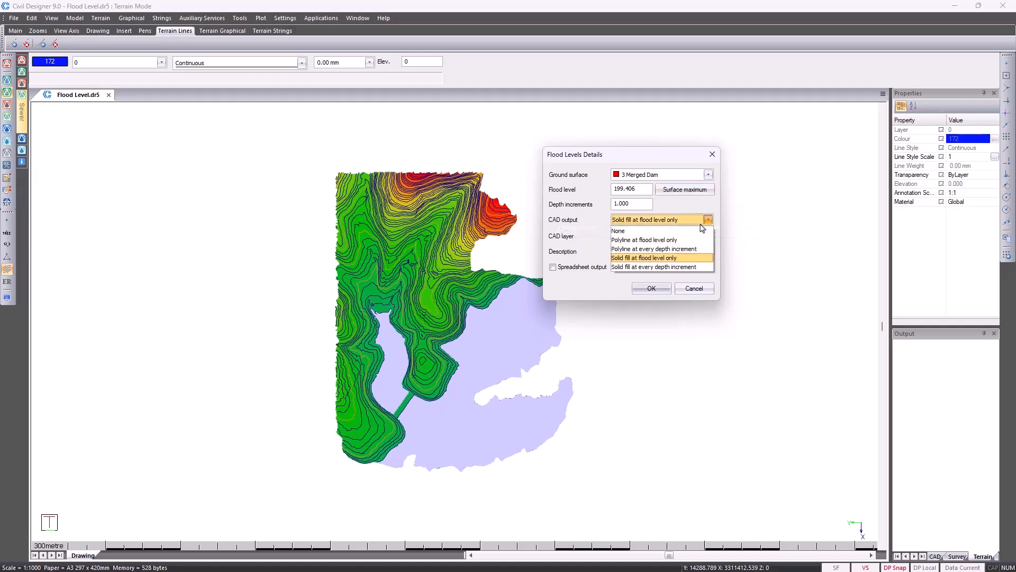
left_click(689, 251)
Run the flood level calculation, clearing the FLOOD-LEVELS layer, and close the capacity curve
left_click(650, 289)
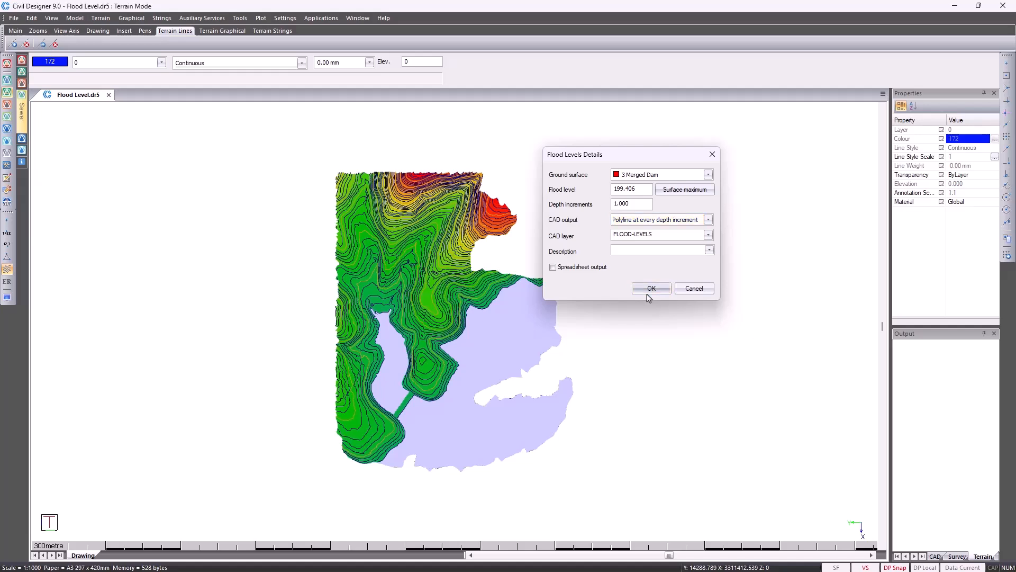
left_click(446, 313)
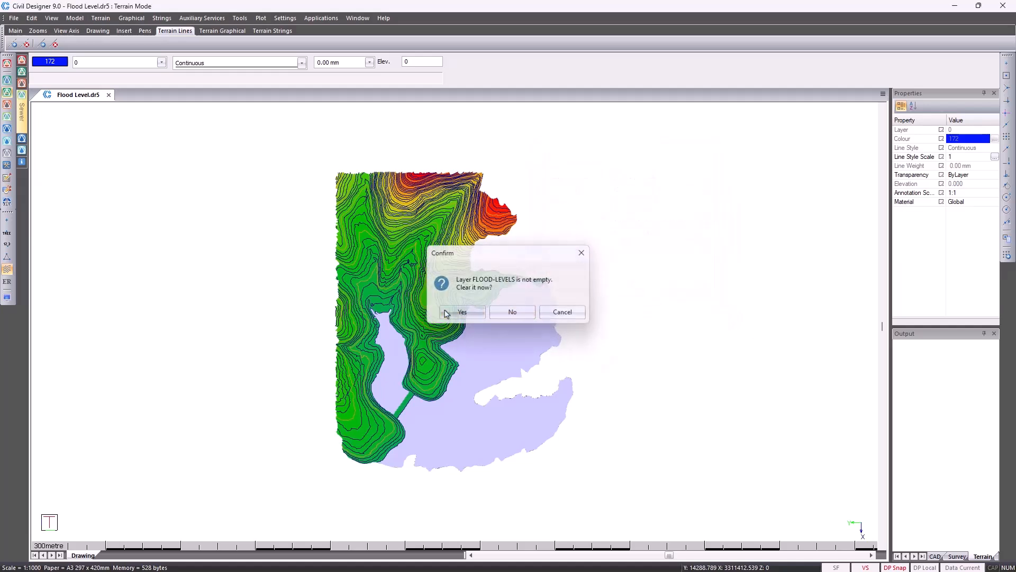
left_click(587, 343)
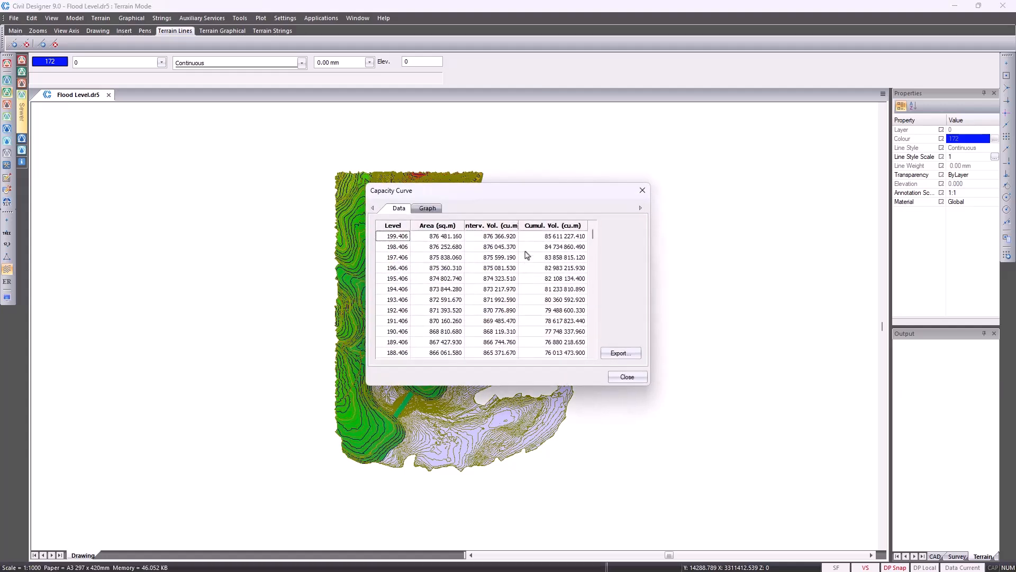
left_click(534, 238)
left_click(627, 376)
Render the flood level polylines in 3D, examine the stacked increments from a low front angle, and exit the render view
right_click(443, 326)
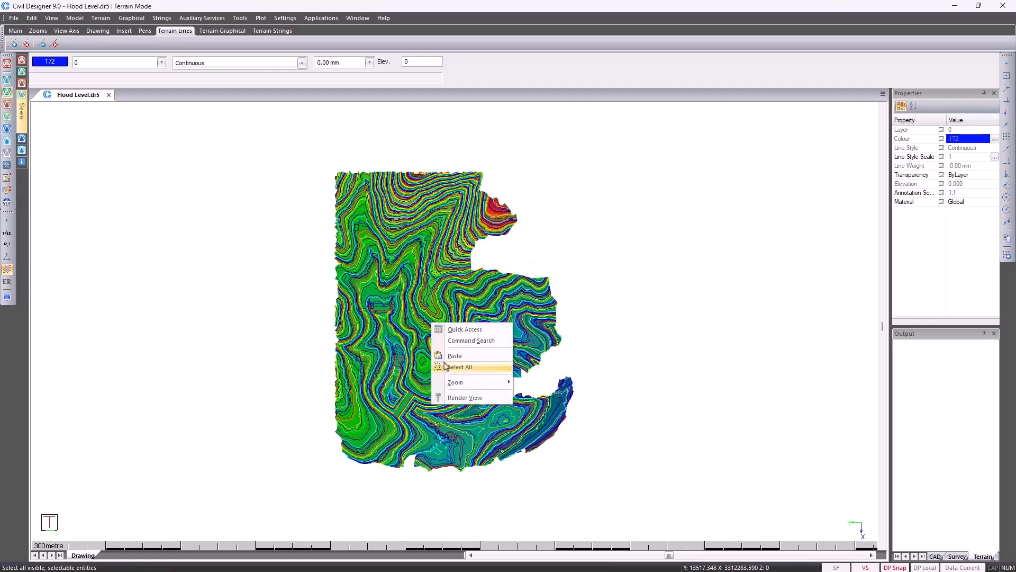
left_click(465, 395)
scroll(472, 325, "up", 5)
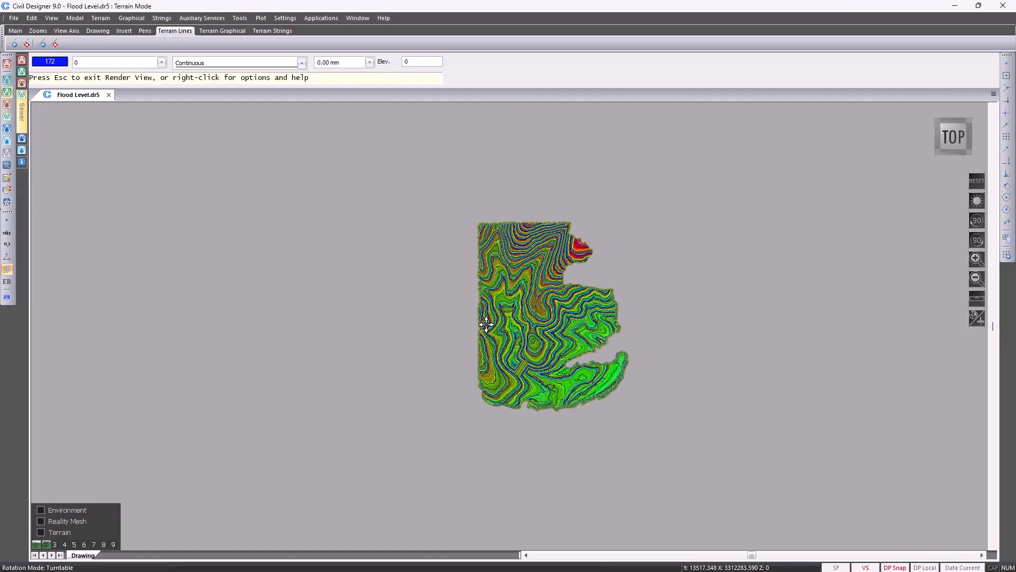
middle_click_drag(510, 328, 500, 380)
left_click_drag(500, 380, 514, 256)
left_click_drag(531, 408, 543, 266)
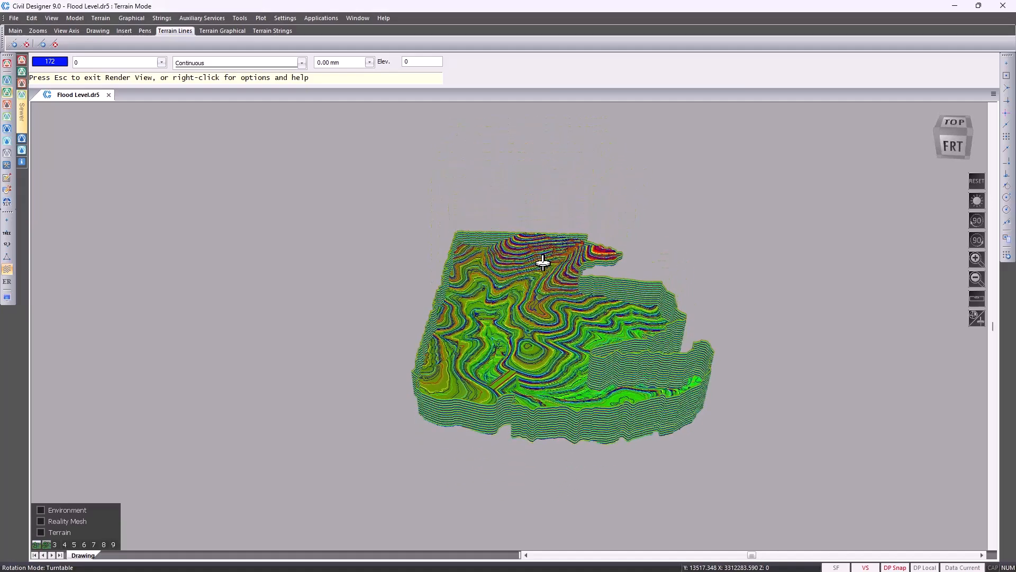
scroll(544, 330, "up", 3)
left_click_drag(524, 394, 506, 298)
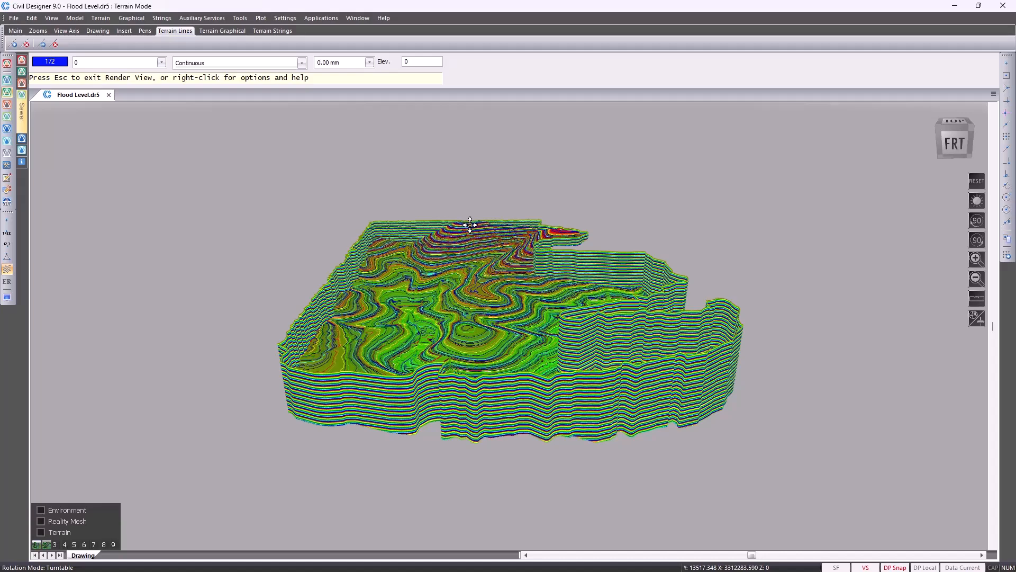
key("Escape")
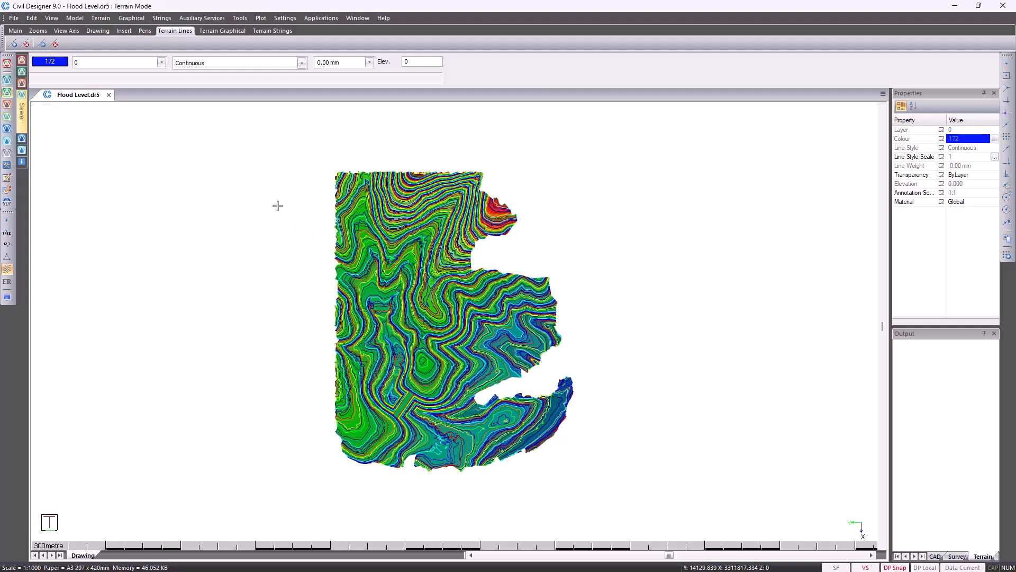
Close the Flood Level.dr5 drawing without saving the changes
left_click(109, 95)
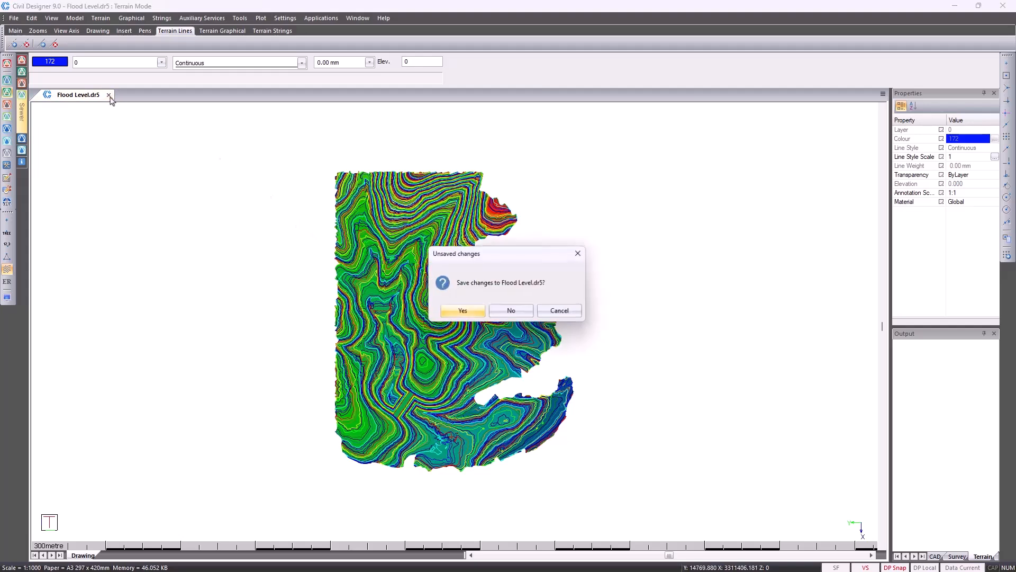
left_click(501, 312)
left_click(568, 362)
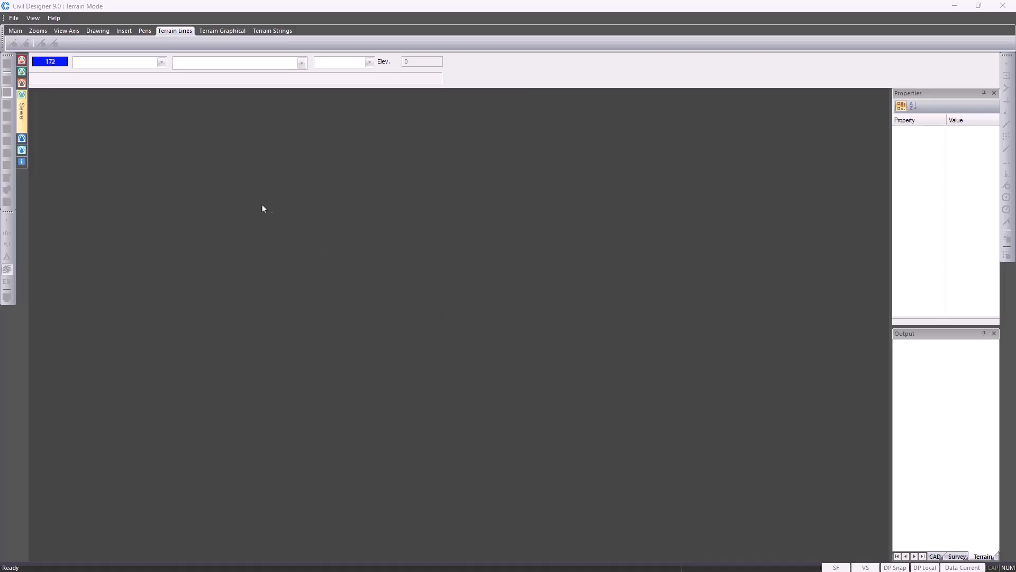
Open the drawing 5_Integration of Modules.dr5 from the 5_Integration of Modules folder
left_click(13, 18)
left_click(29, 53)
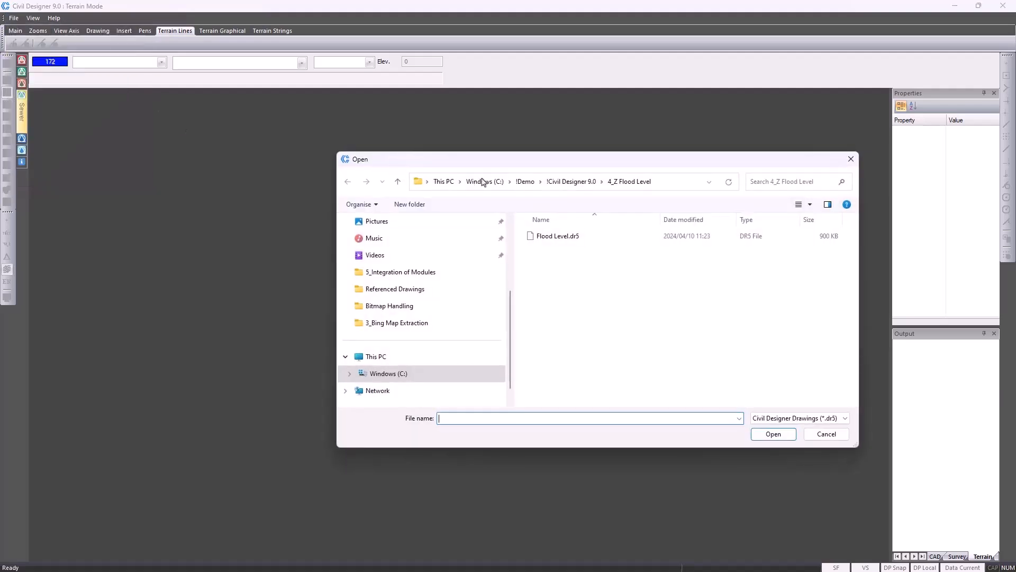
left_click(556, 183)
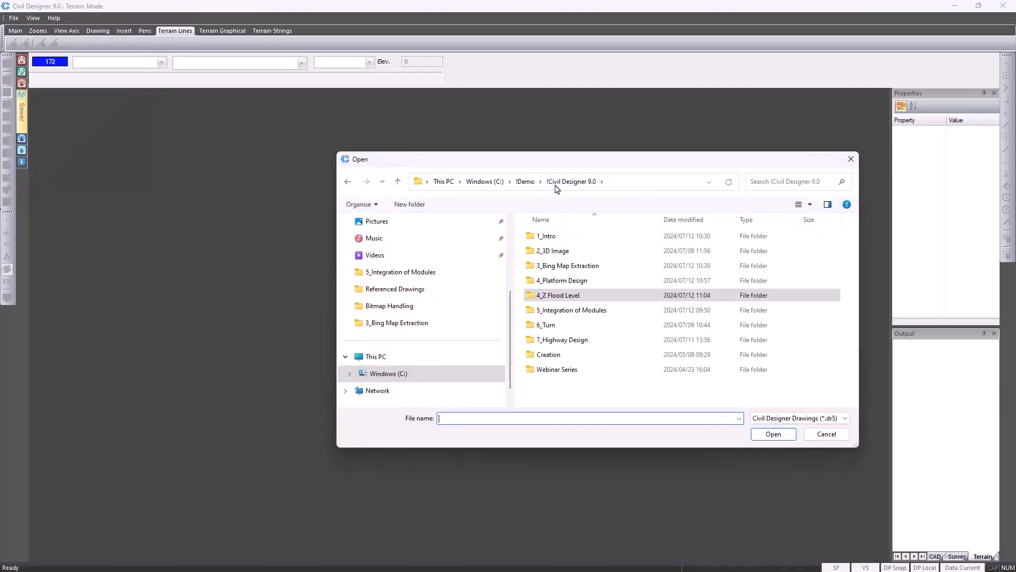
double_click(581, 310)
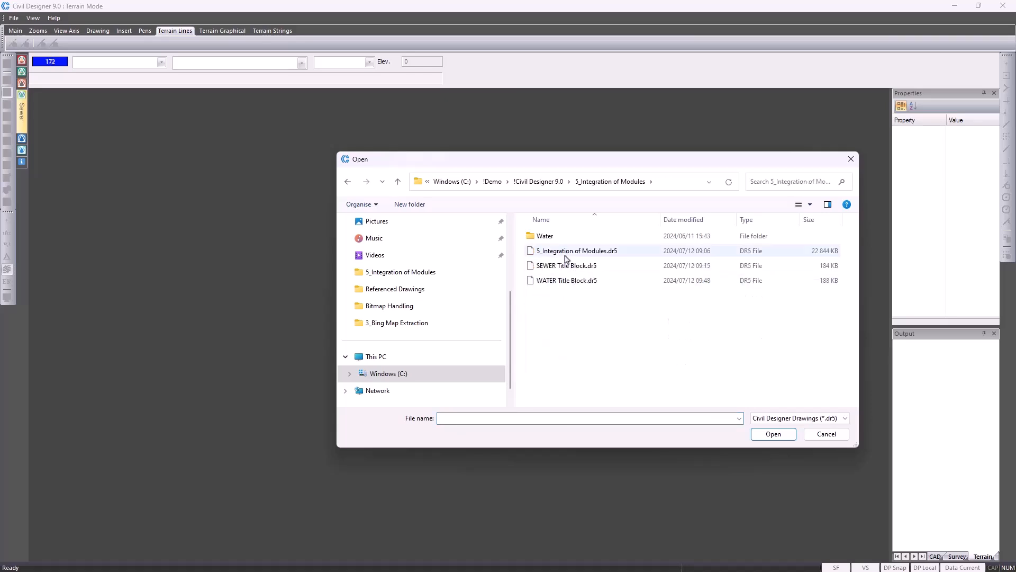
double_click(562, 252)
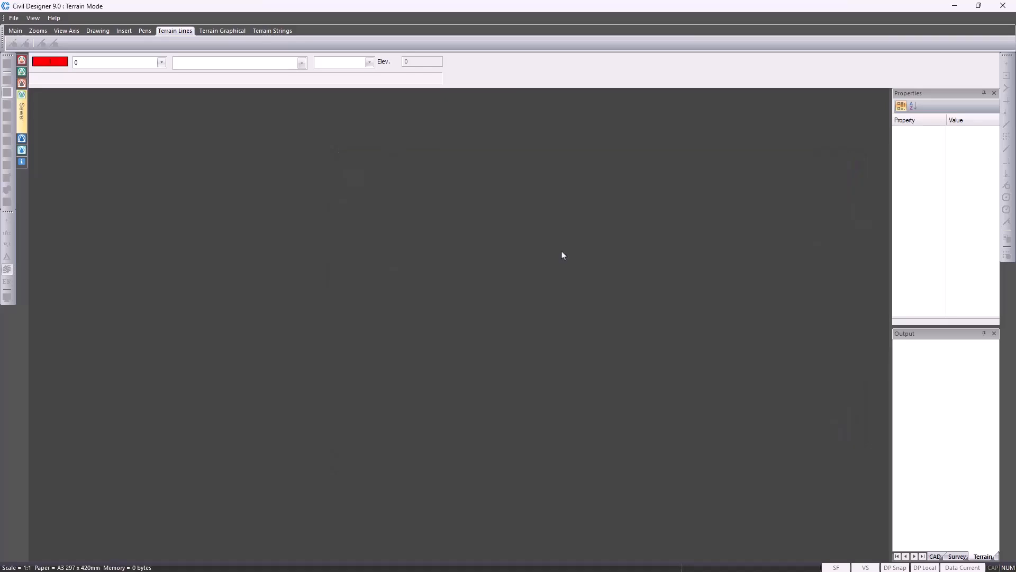
left_click(544, 362)
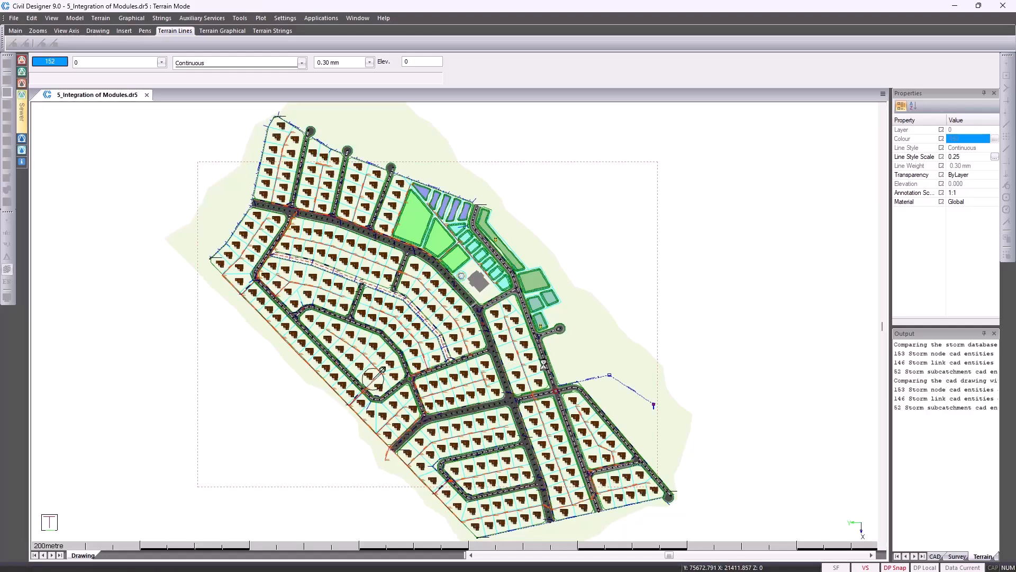
Render the housing development in 3D and run a 10-second flythrough along the Flight camera path with target path Path2
right_click(427, 306)
left_click(456, 380)
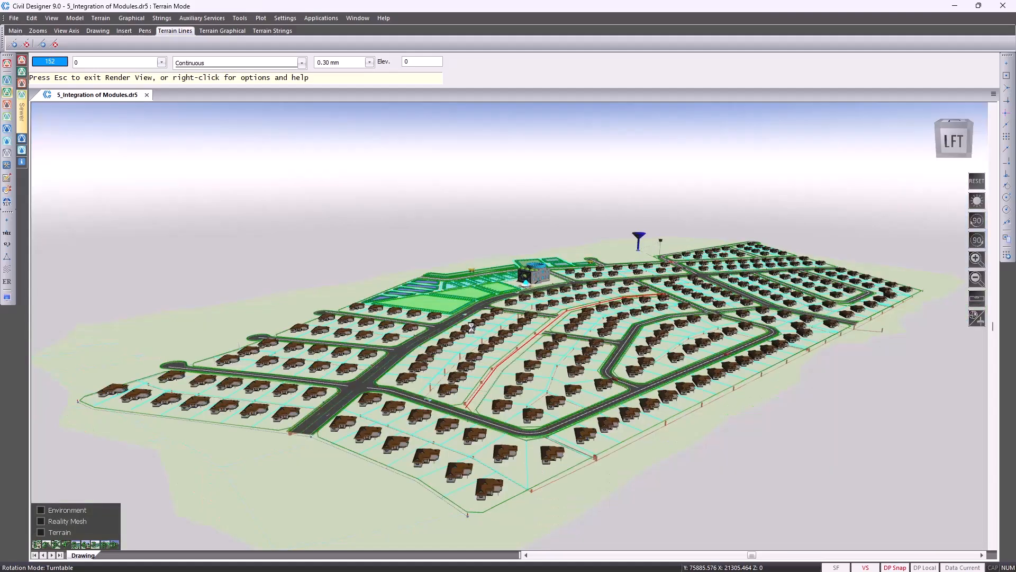
right_click(470, 324)
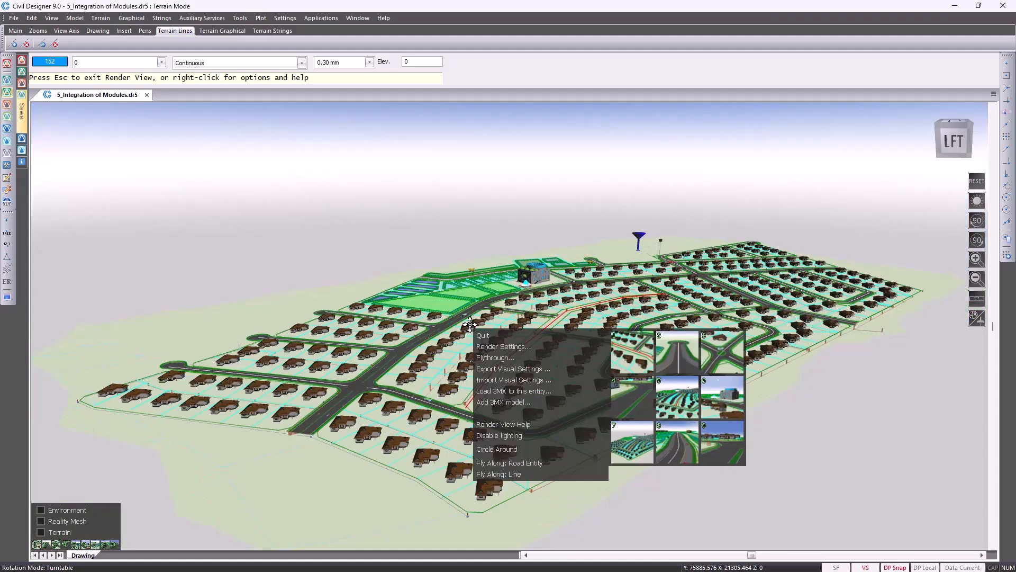
left_click(519, 358)
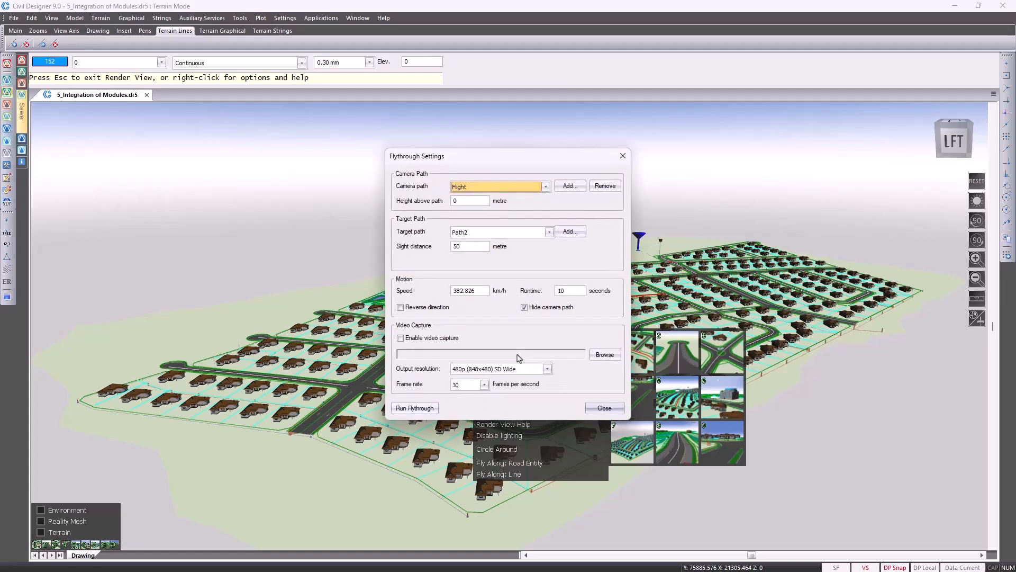
left_click(416, 409)
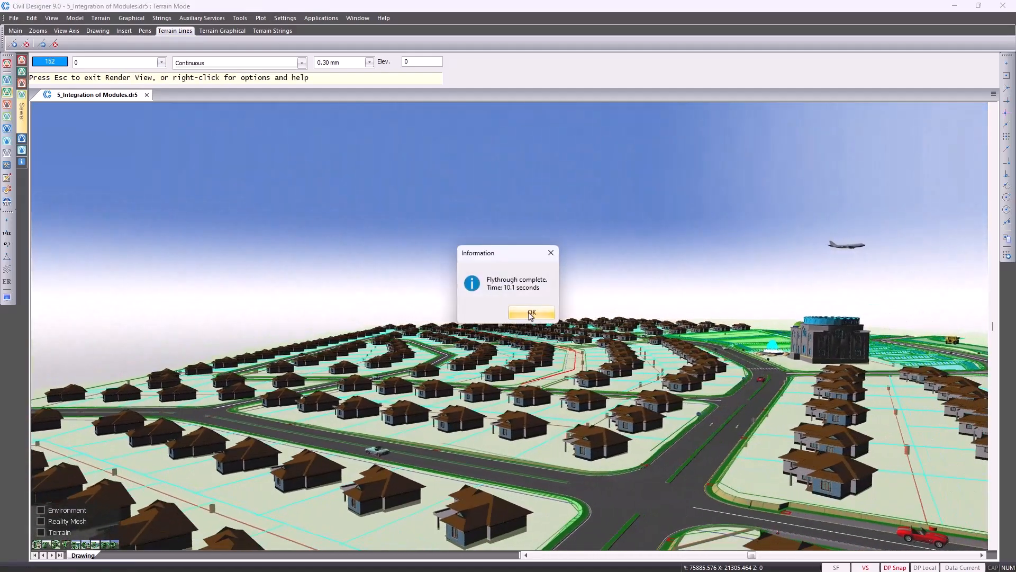
left_click(531, 313)
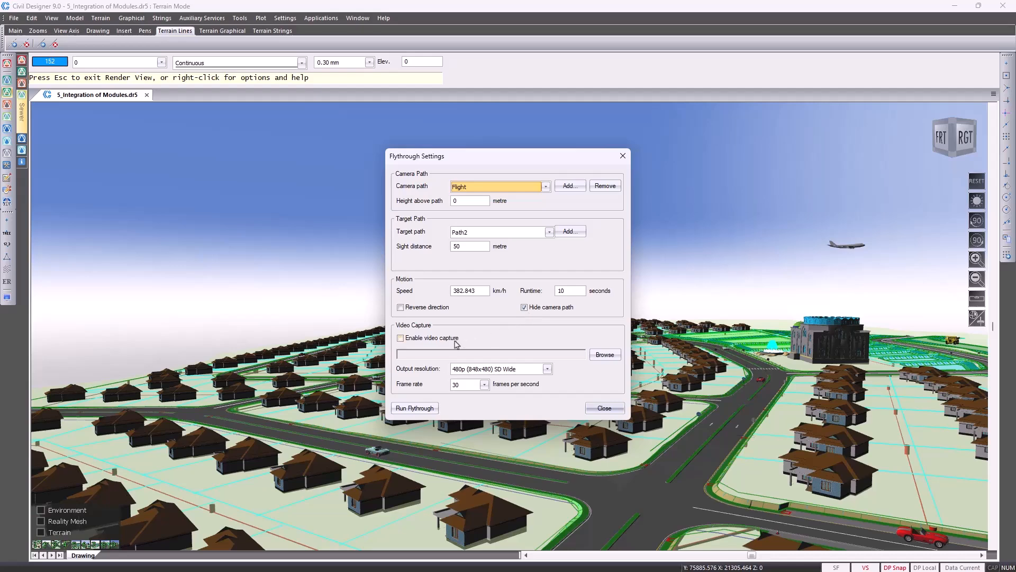
Close the flythrough settings and render view, and widen the drawing area by narrowing the properties and output panes
left_click(600, 408)
key("Escape")
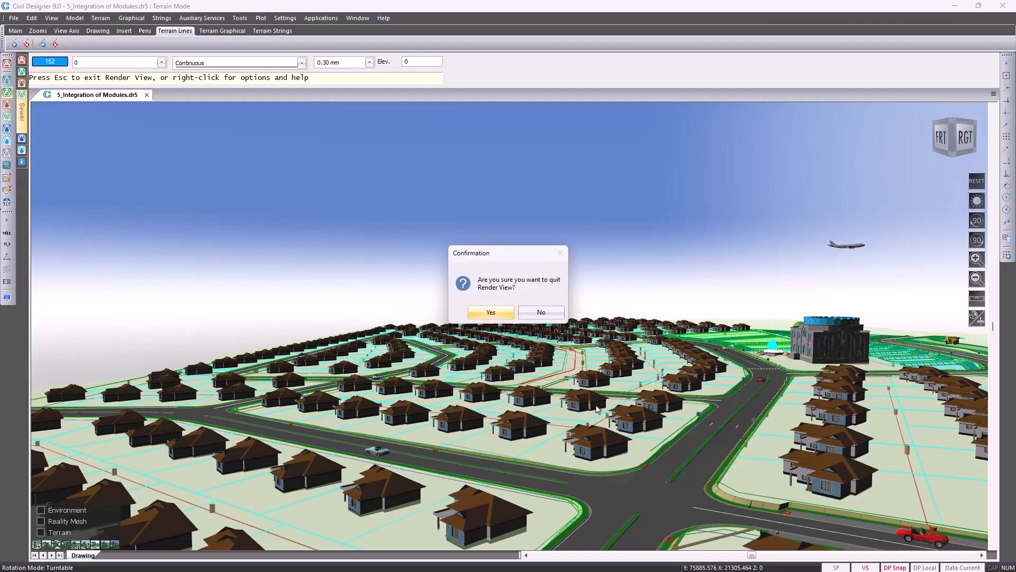
key("Return")
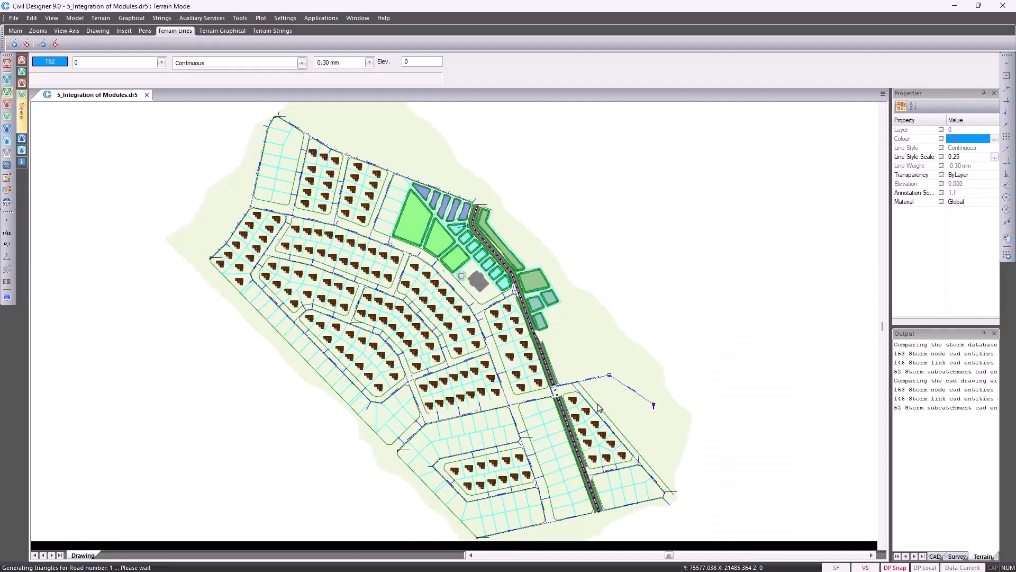
left_click_drag(890, 326, 954, 327)
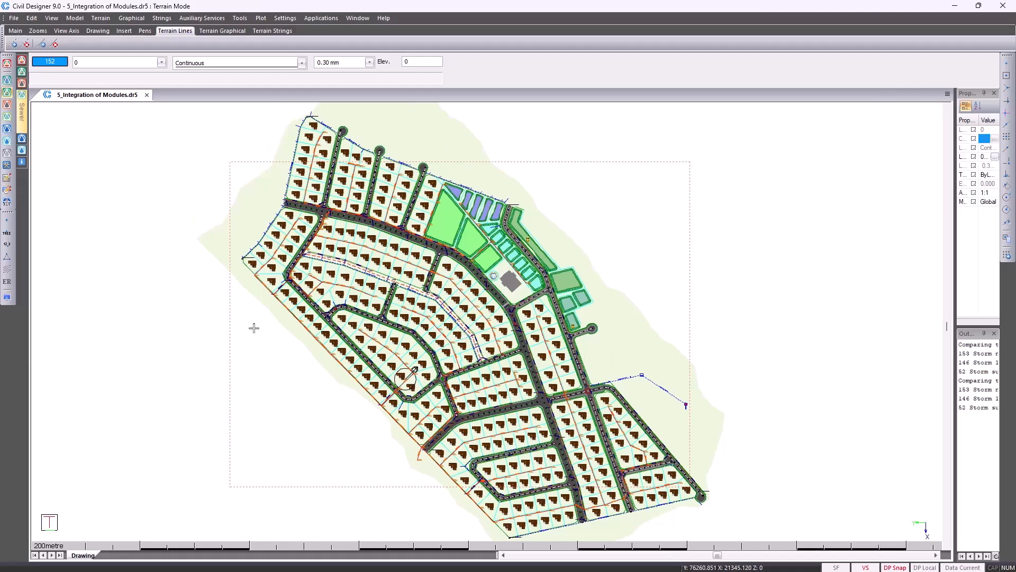
Hide the water, stormwater and sewer layouts through the display settings
left_click(8, 298)
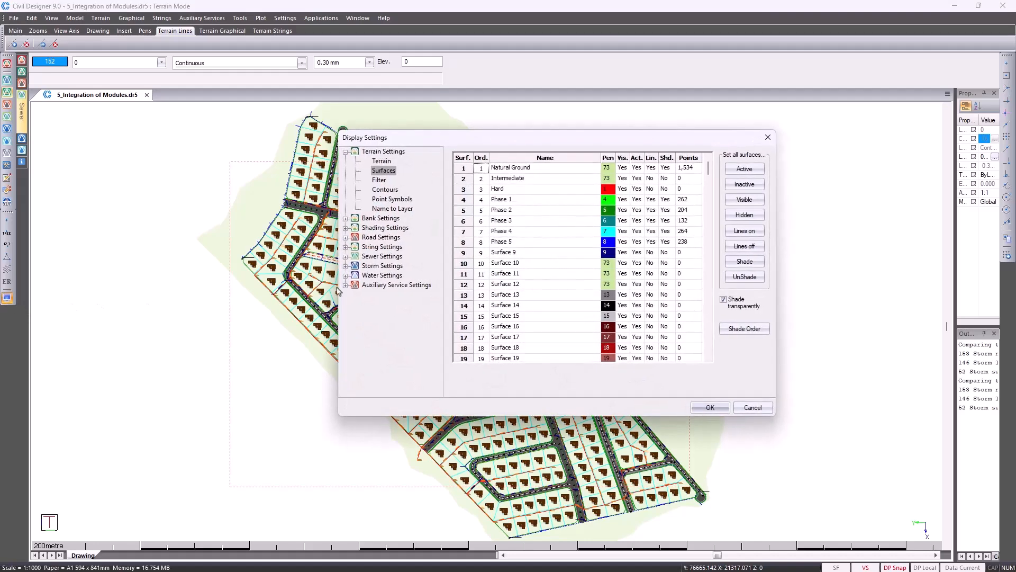
left_click(401, 277)
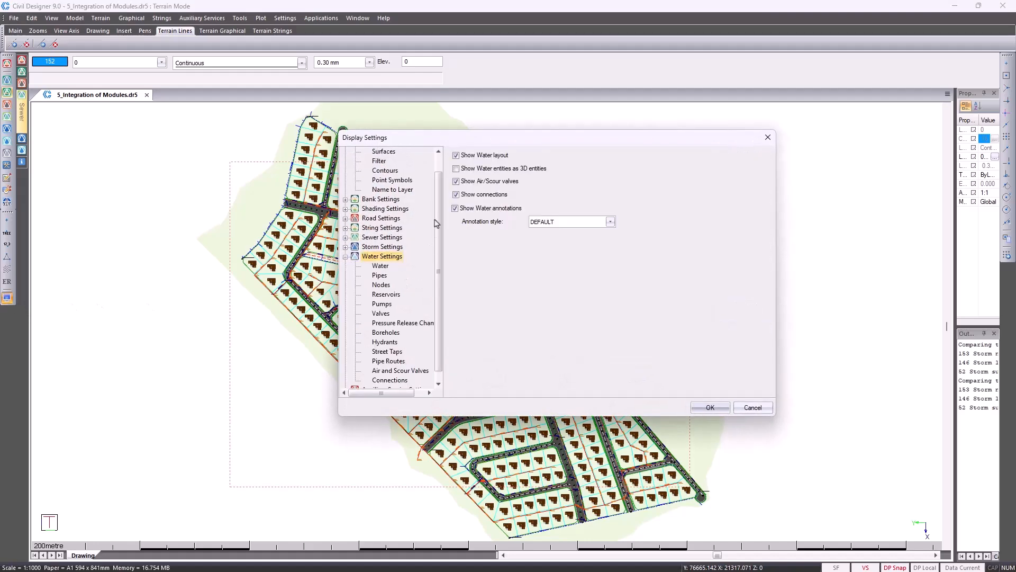
left_click(455, 168)
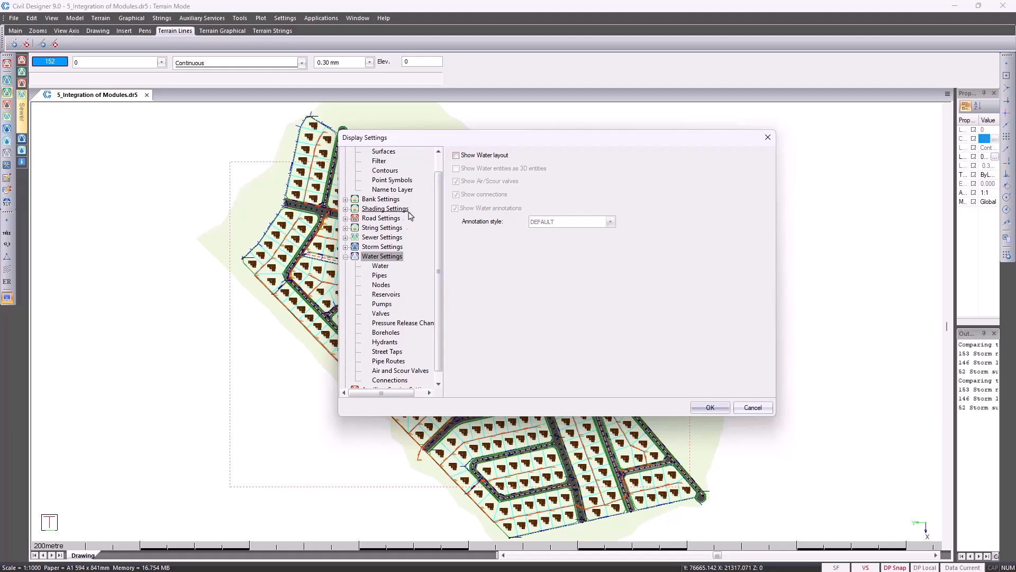
left_click(392, 247)
left_click(456, 155)
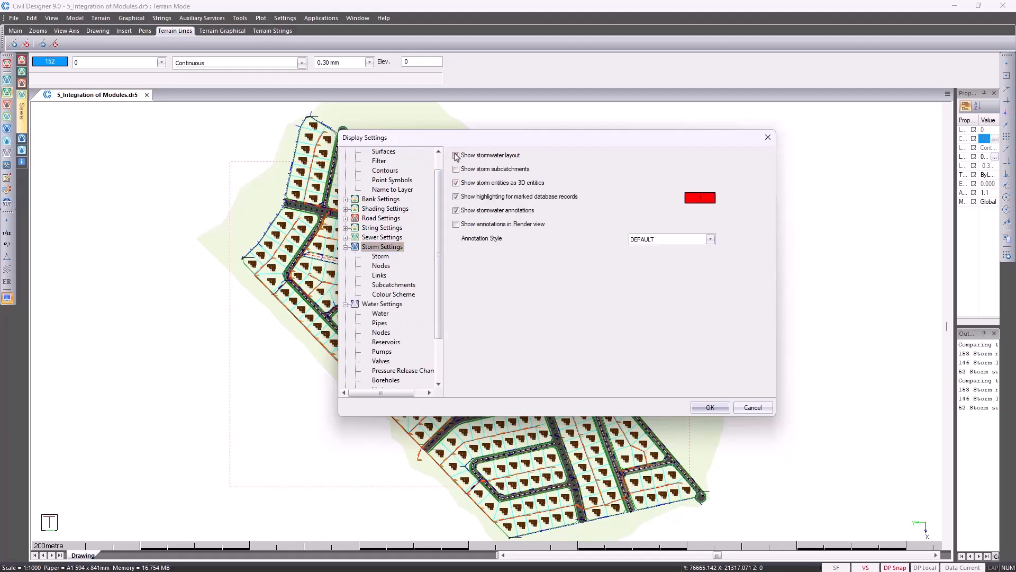
left_click(382, 237)
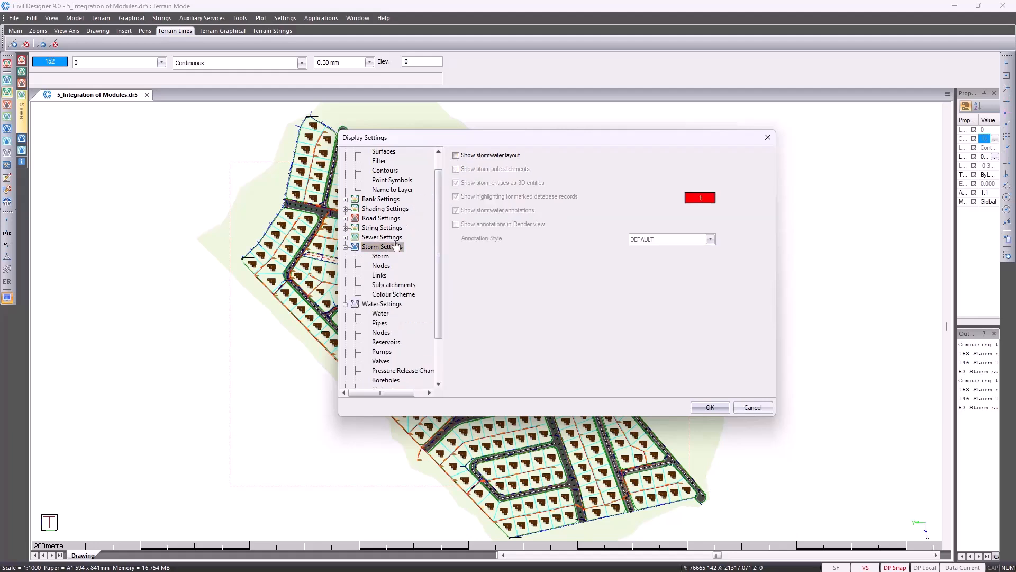
left_click(456, 156)
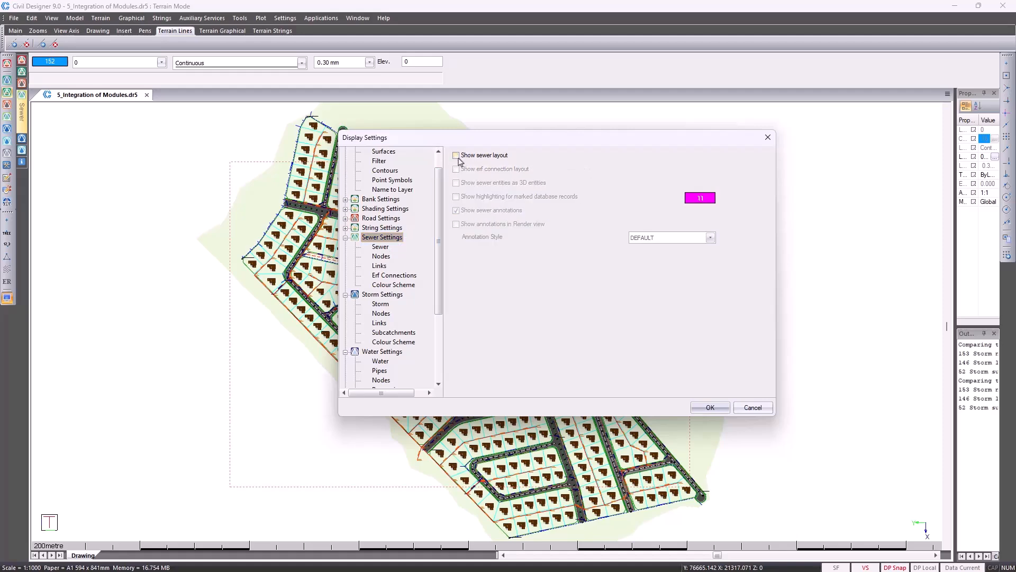
left_click(711, 407)
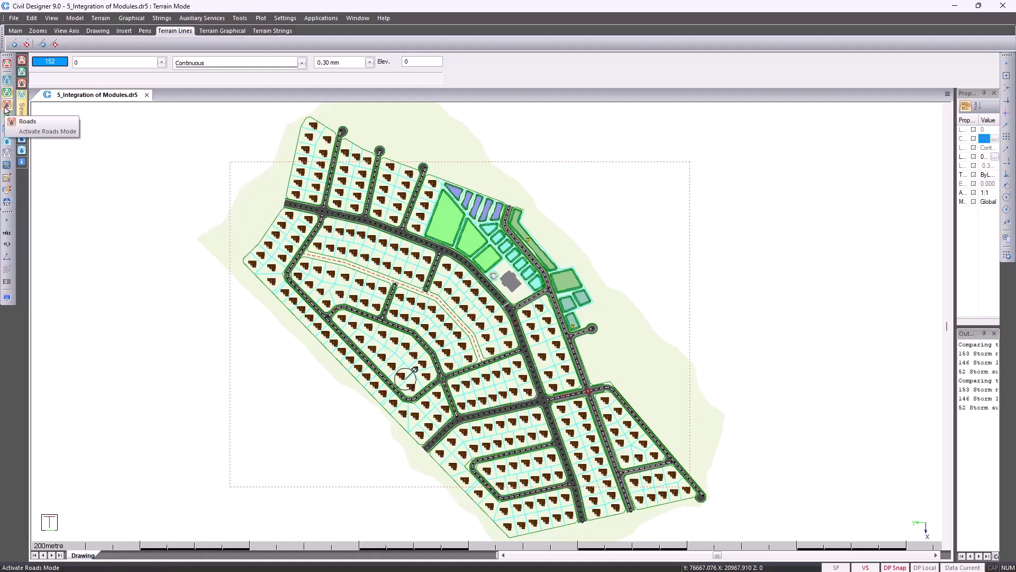
Activate Roads mode, review the Roads option settings including the Interactive Road Expert, and accept them
left_click(7, 105)
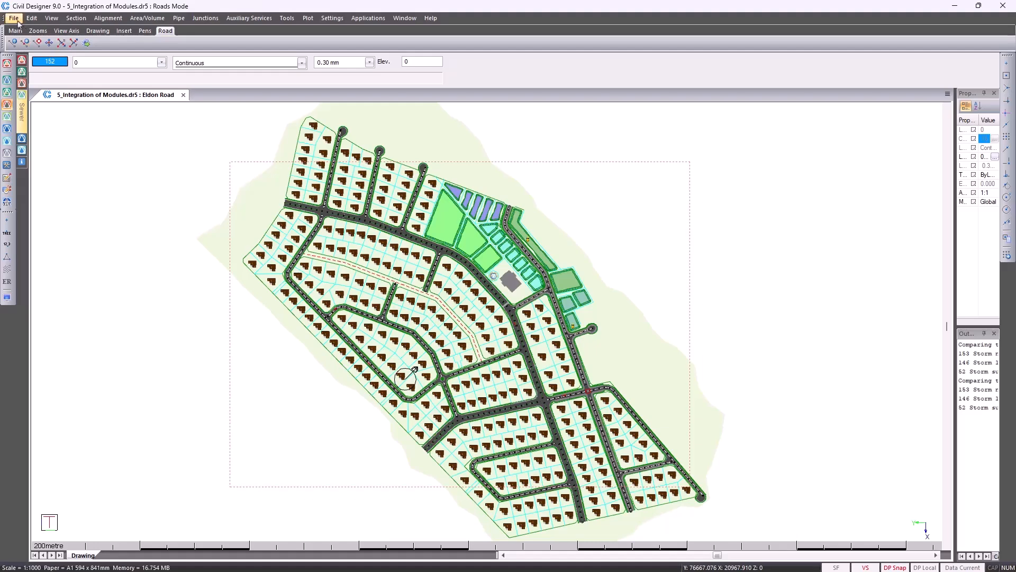
left_click(14, 18)
left_click(43, 154)
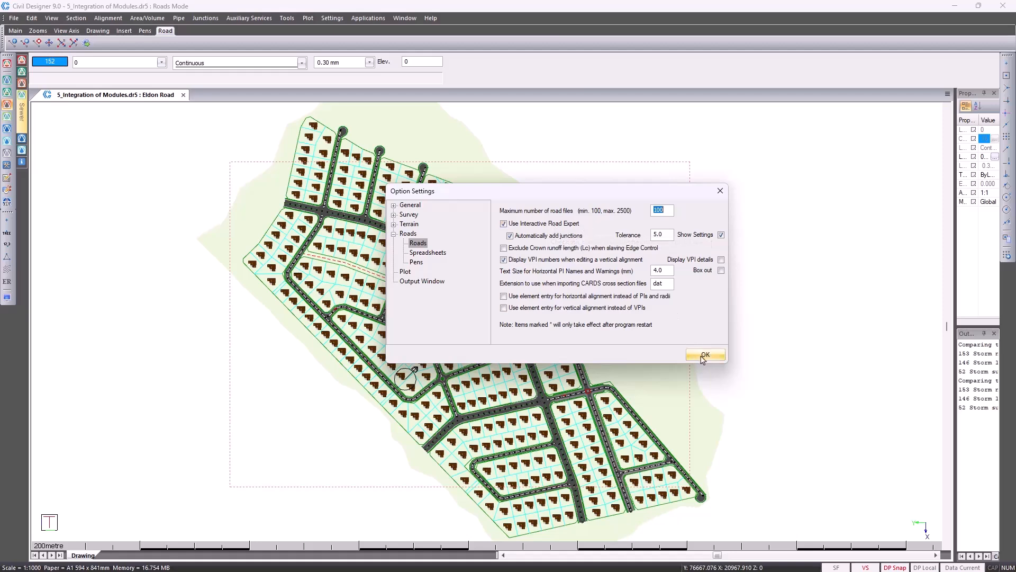
left_click(703, 360)
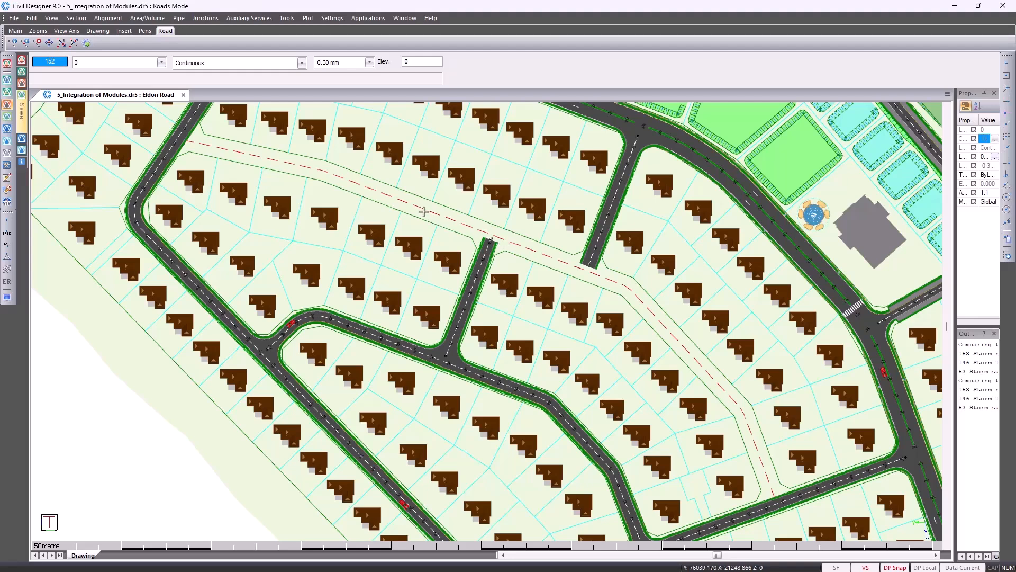
left_click(418, 208)
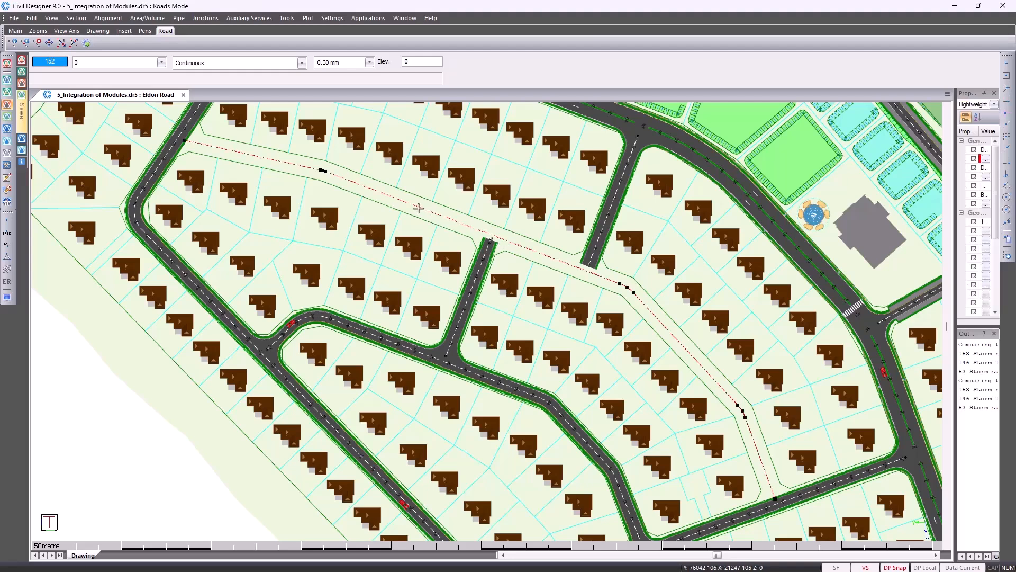
key("Escape")
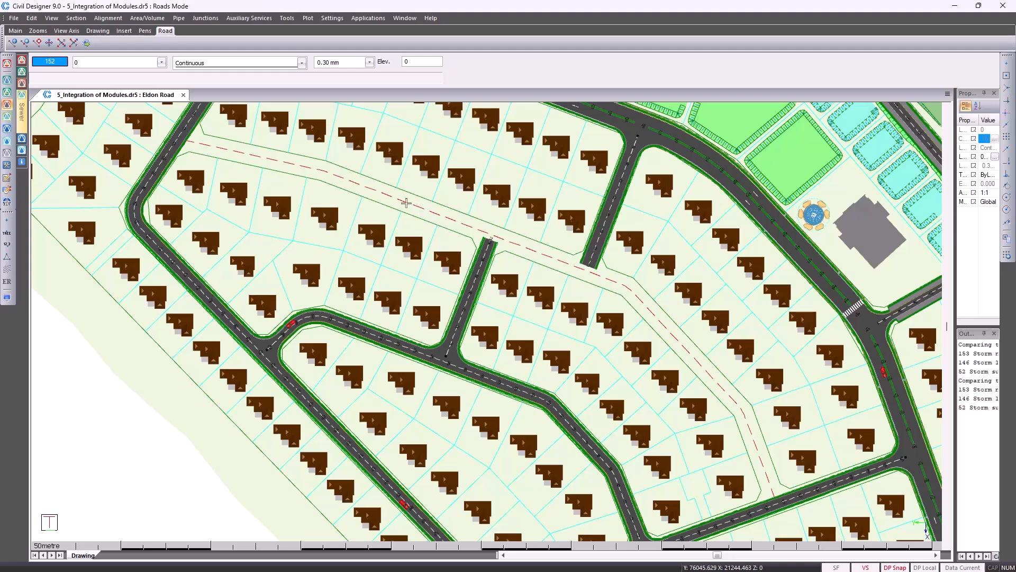
left_click(109, 20)
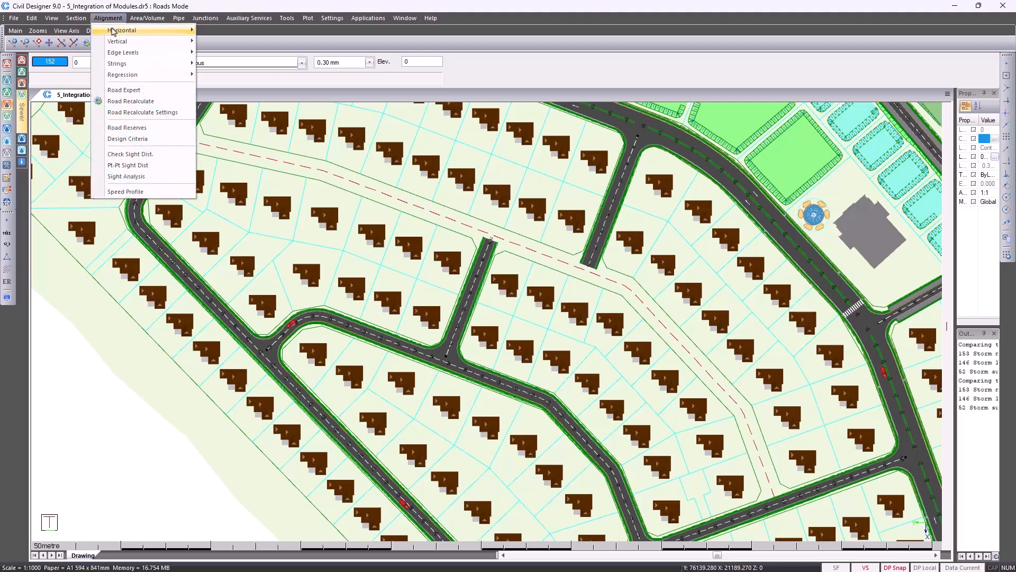
mouse_move(151, 31)
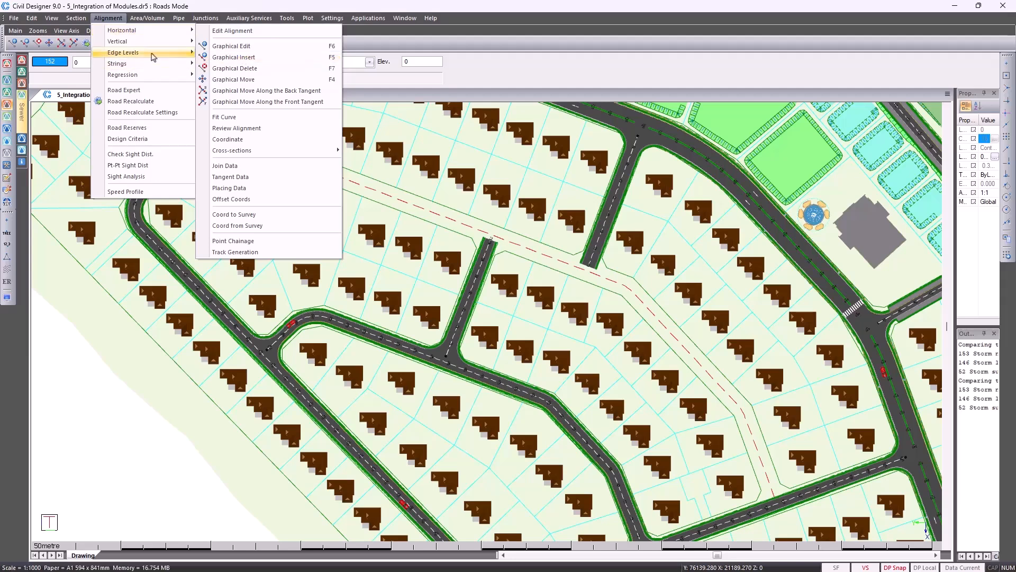
Open the road selection list, move it aside and select road 19 Demo Road
mouse_move(14, 20)
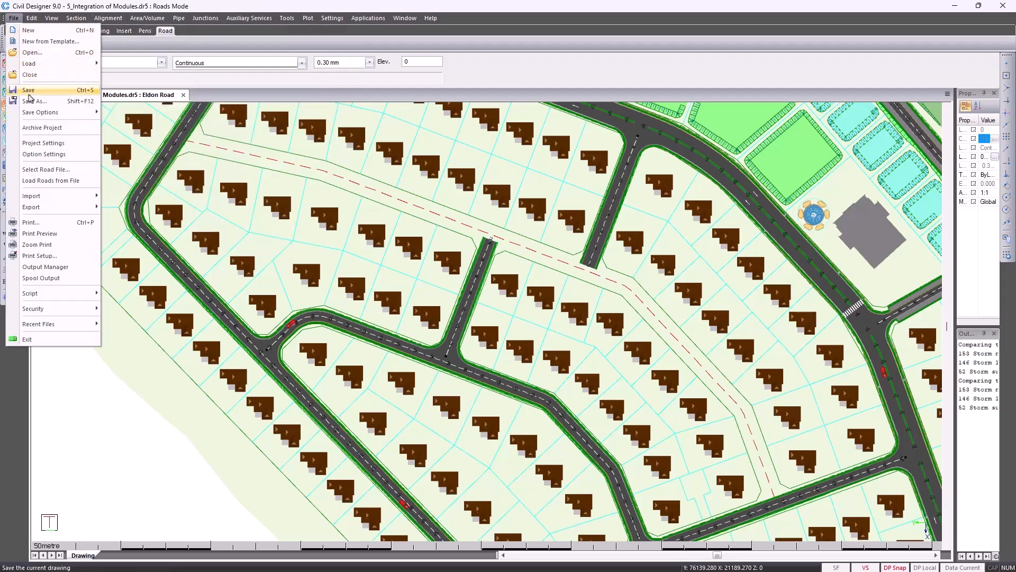
left_click(46, 169)
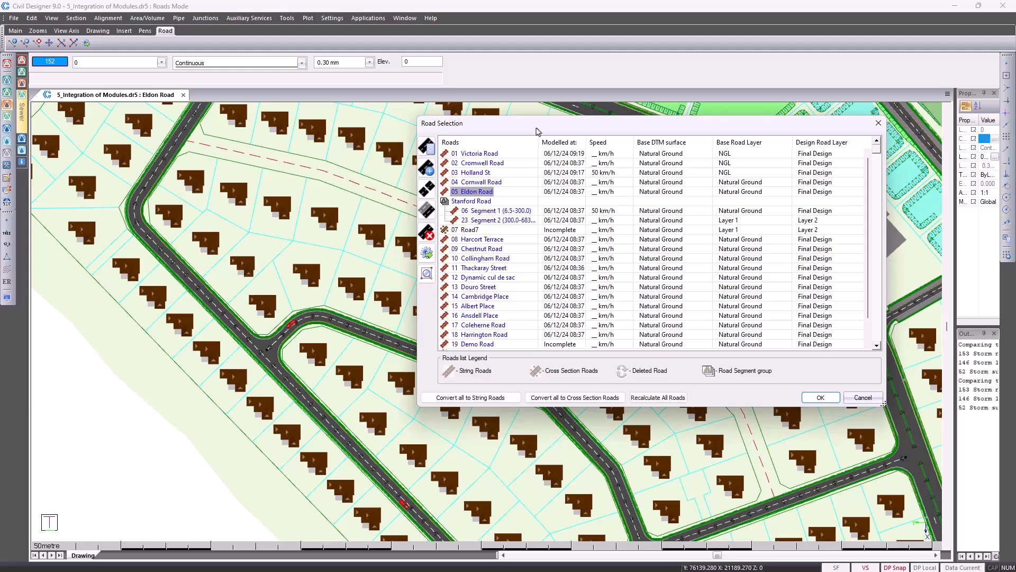
left_click_drag(599, 132, 417, 129)
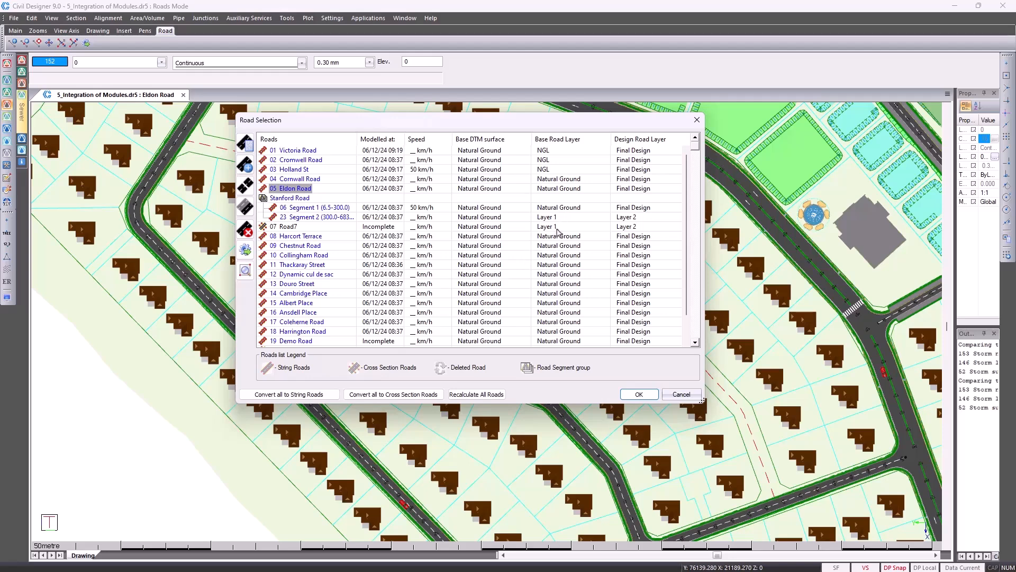
left_click(245, 144)
scroll(320, 270, "down", 1)
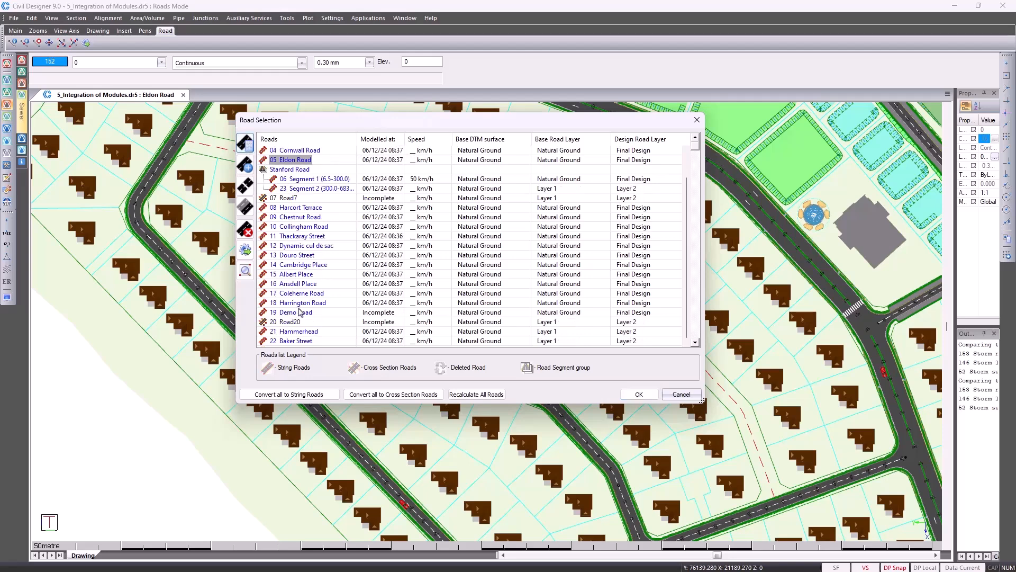
left_click(306, 312)
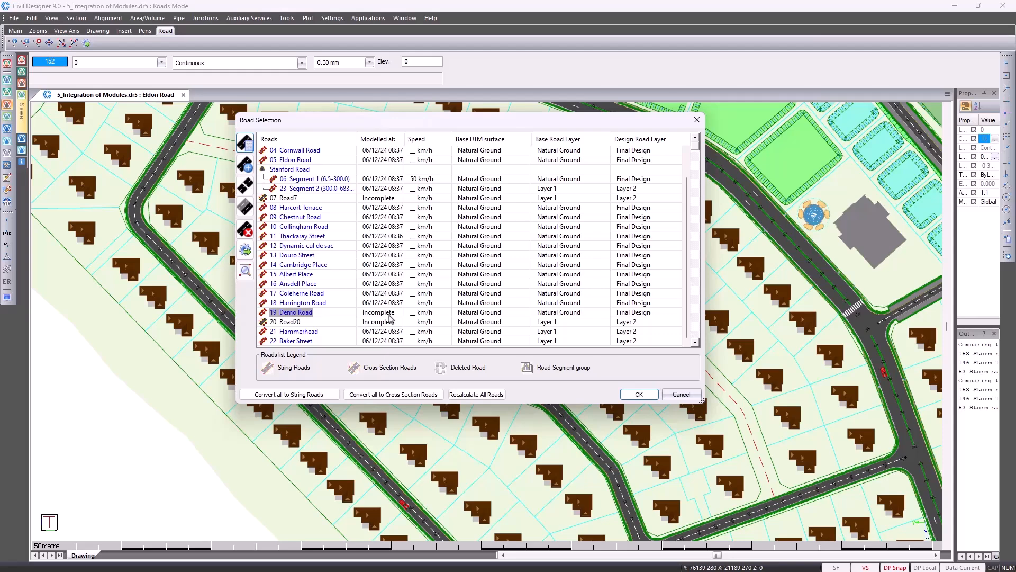
Review Demo Road's general, layer, display and extra-over excavation settings, accept them and make Demo Road the current road
left_click(252, 151)
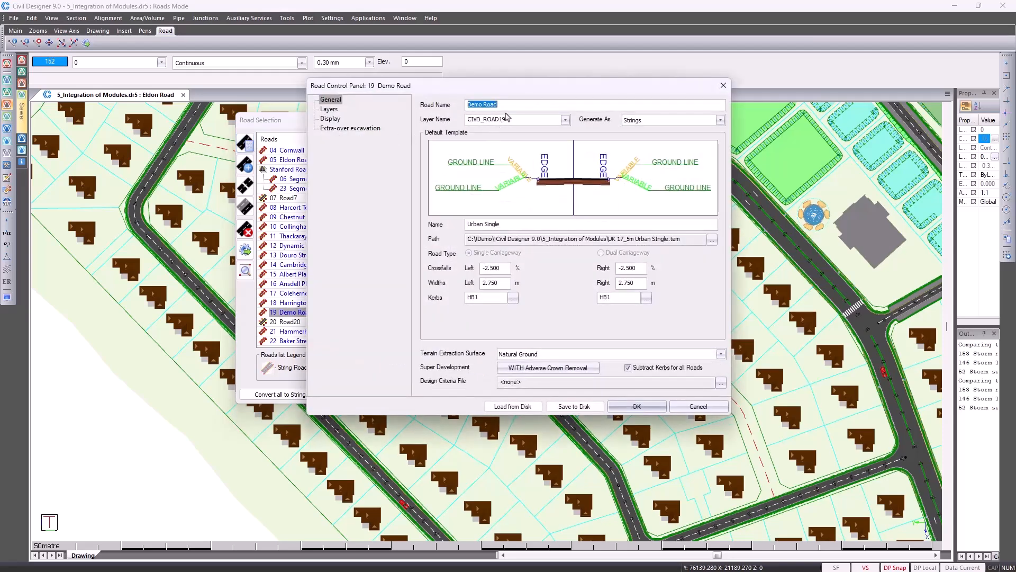
left_click(505, 106)
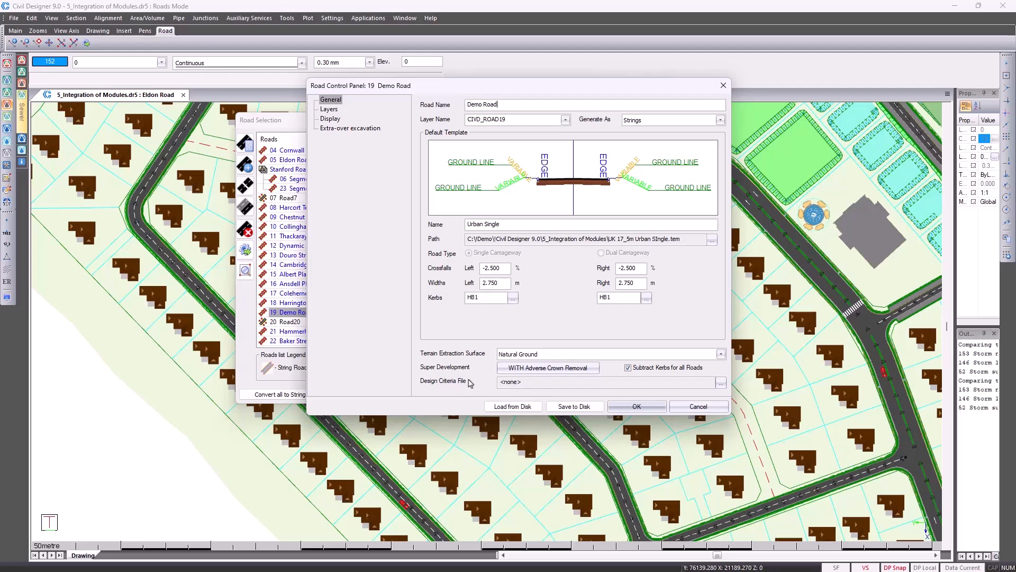
left_click(329, 109)
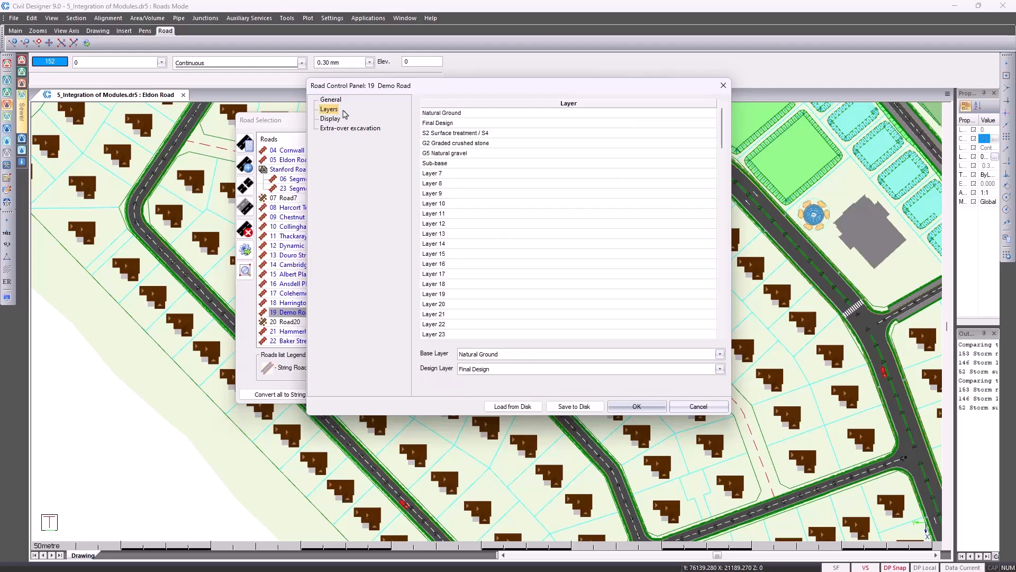
mouse_move(722, 139)
left_mouse_down()
mouse_move(720, 323)
mouse_move(727, 127)
left_mouse_up()
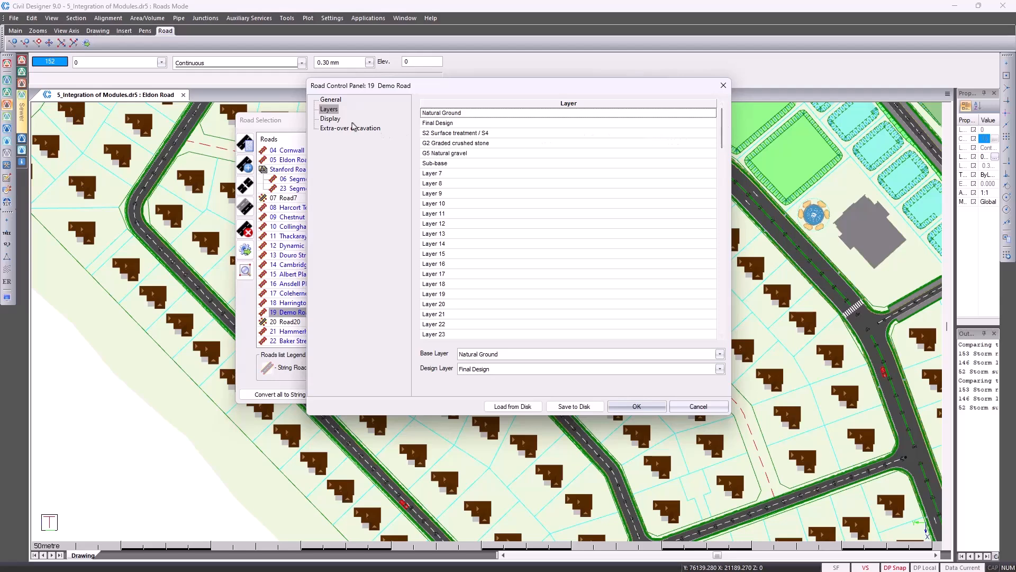
left_click(334, 119)
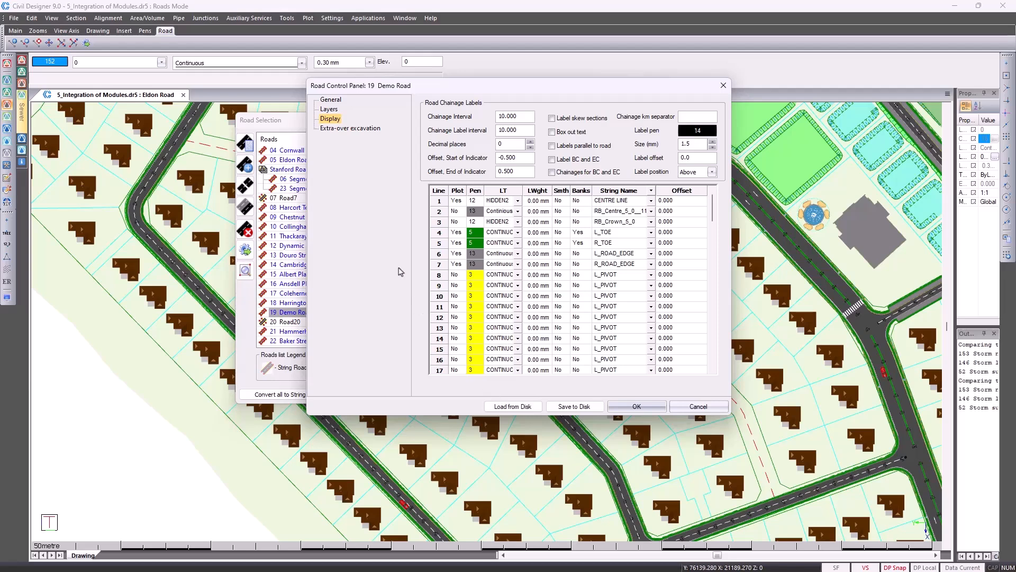
left_click(351, 128)
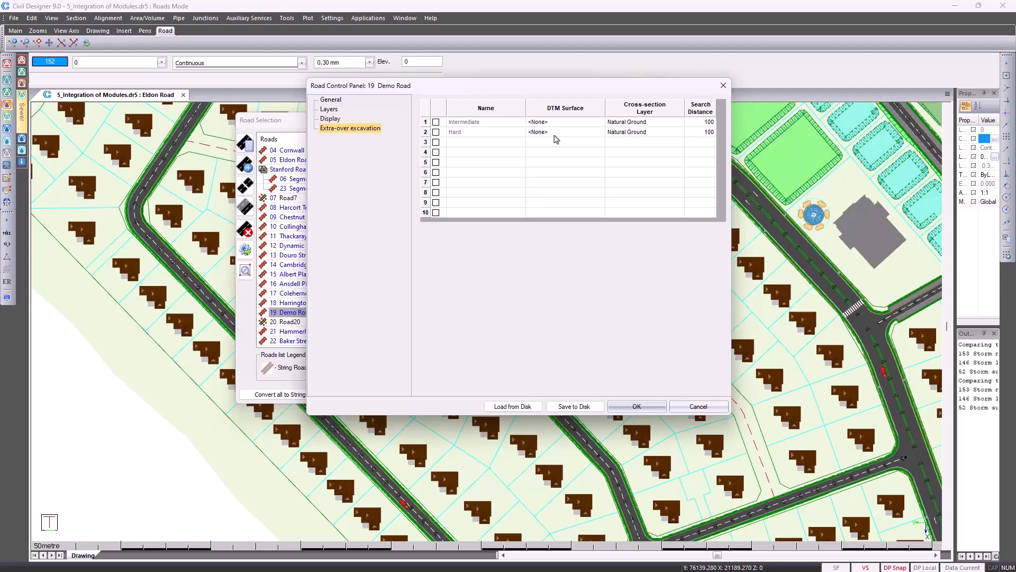
left_click(636, 405)
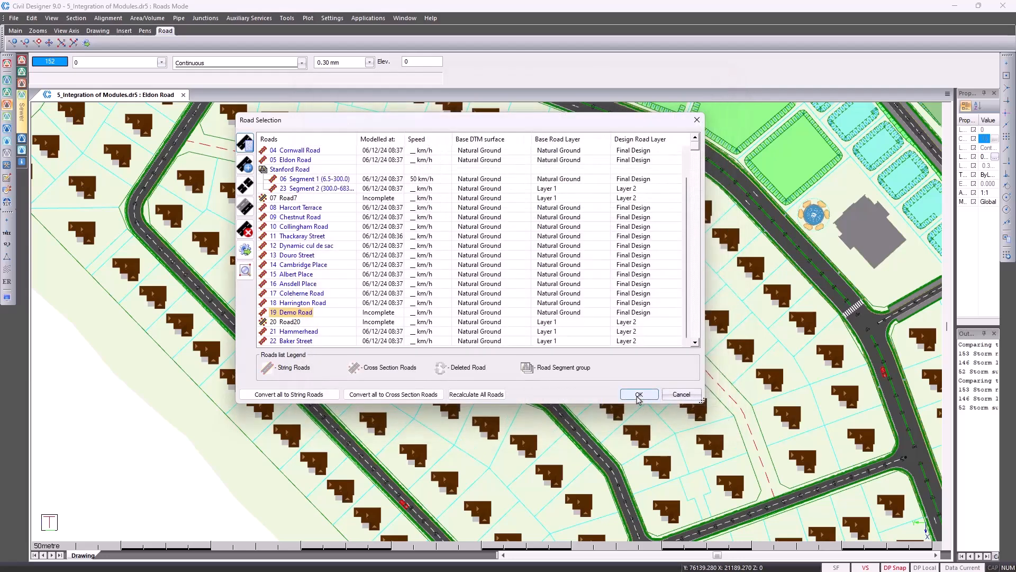
left_click(639, 394)
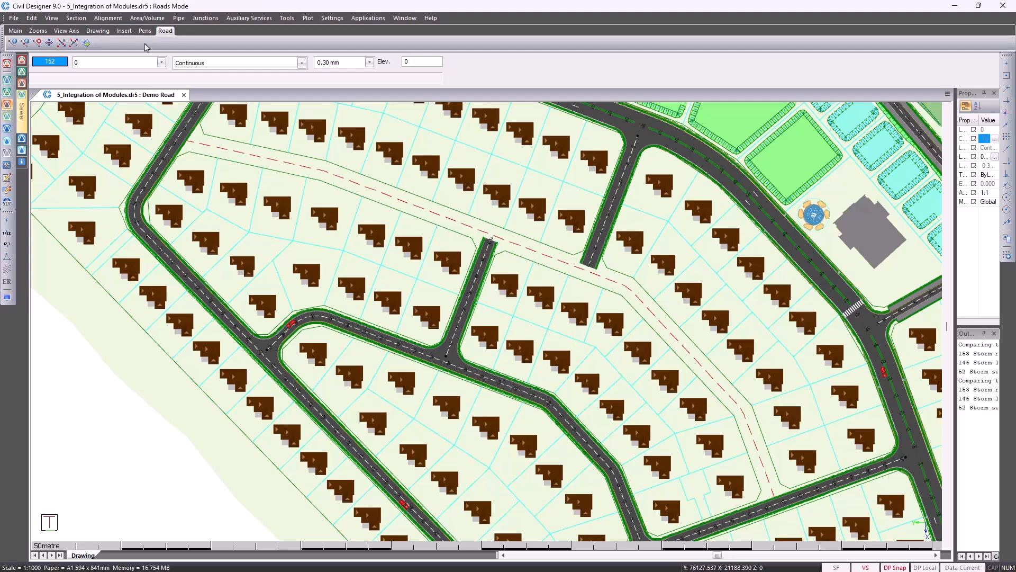
Inspect the horizontal alignment table of Demo Road and close it
left_click(114, 18)
mouse_move(128, 31)
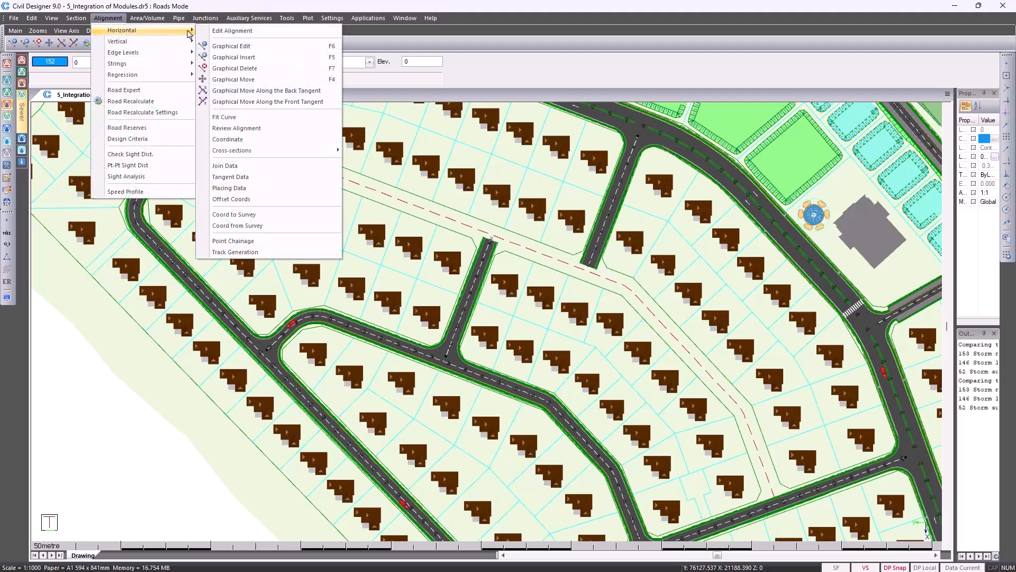
left_click(222, 31)
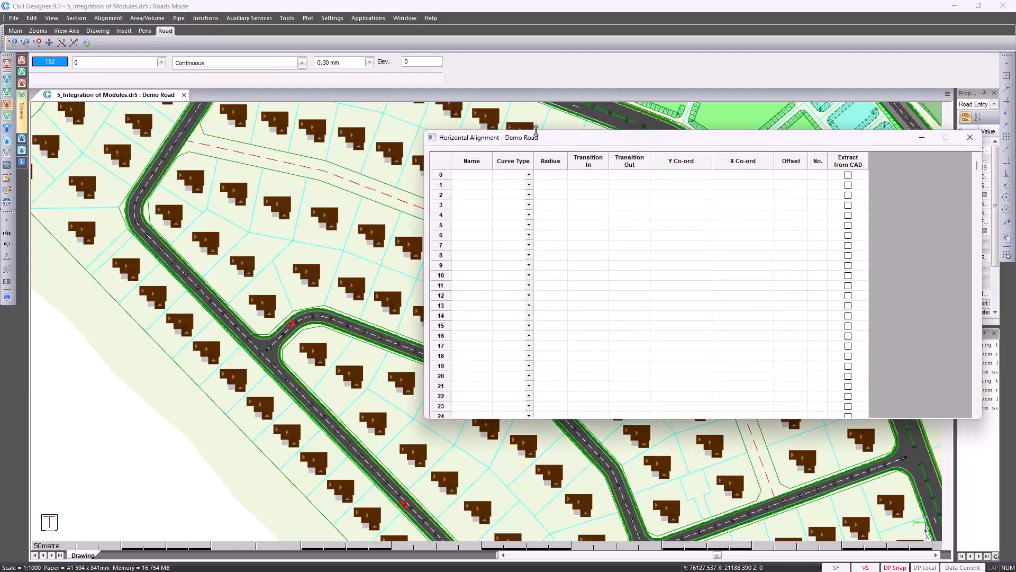
left_click_drag(585, 146, 412, 143)
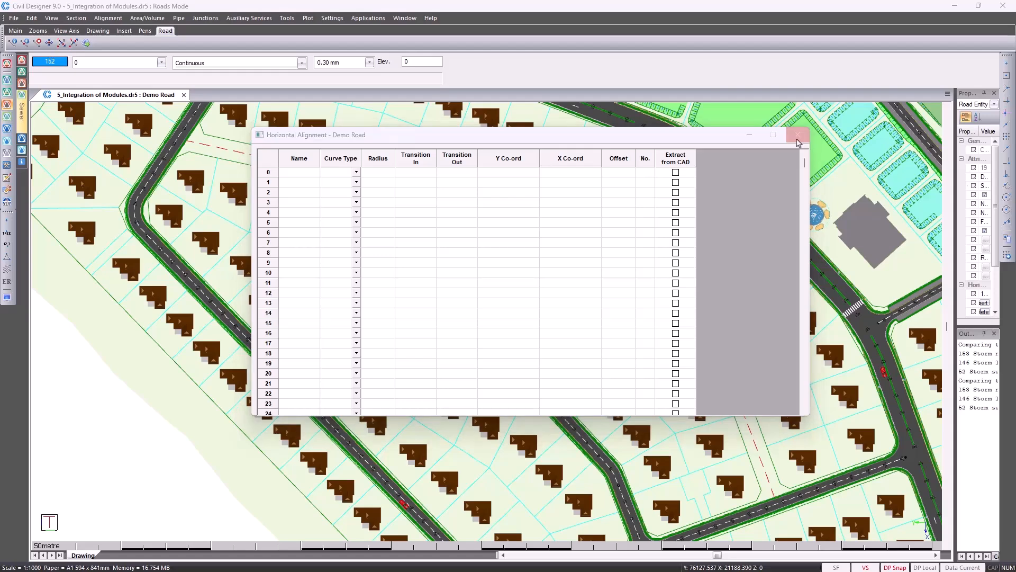
left_click(798, 136)
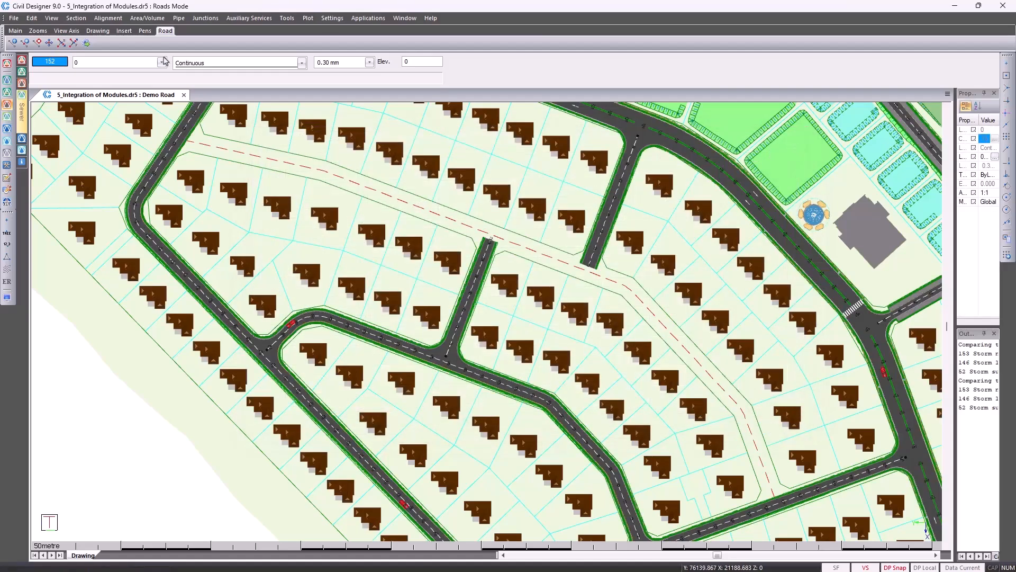
Set up an alignment extraction for a single carriageway with only the Horizontal Alignment element selected
left_click(112, 21)
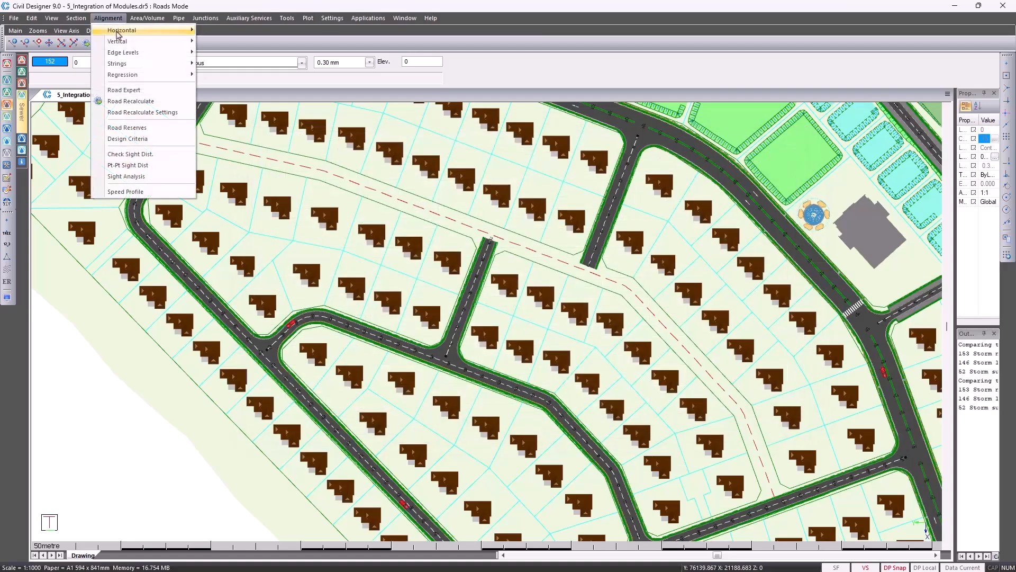
mouse_move(130, 76)
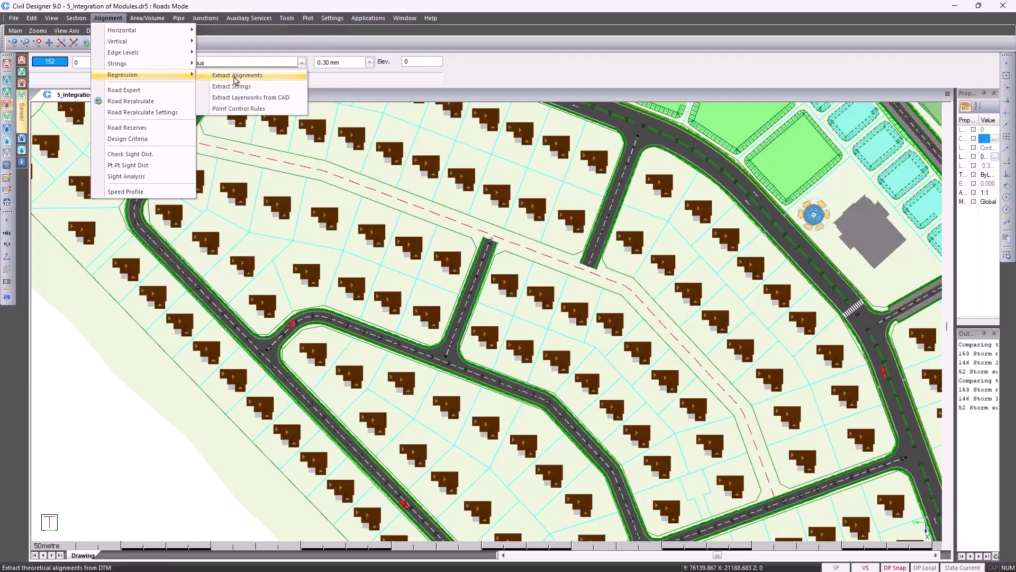
left_click(238, 76)
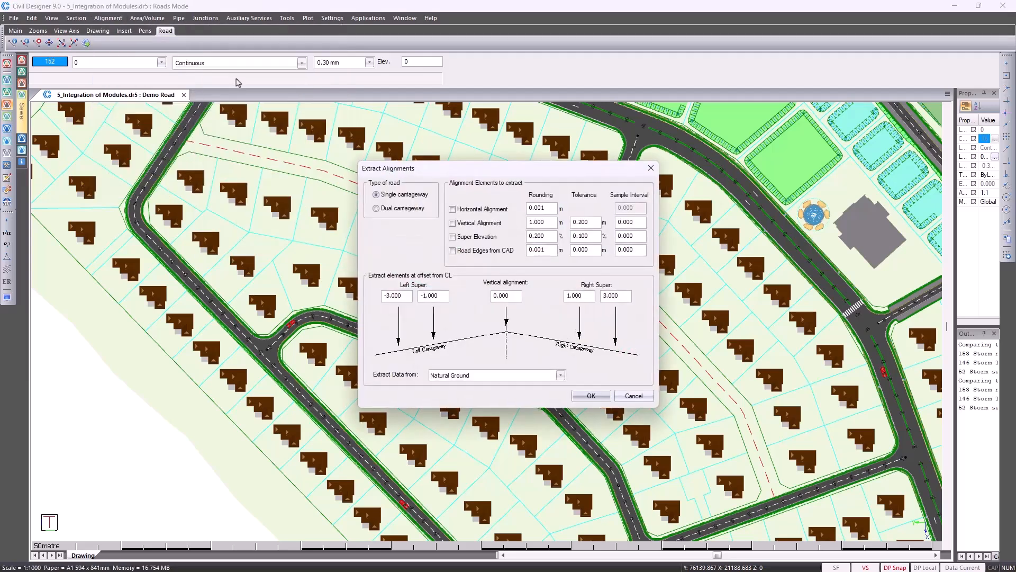
left_click(384, 208)
left_click(396, 196)
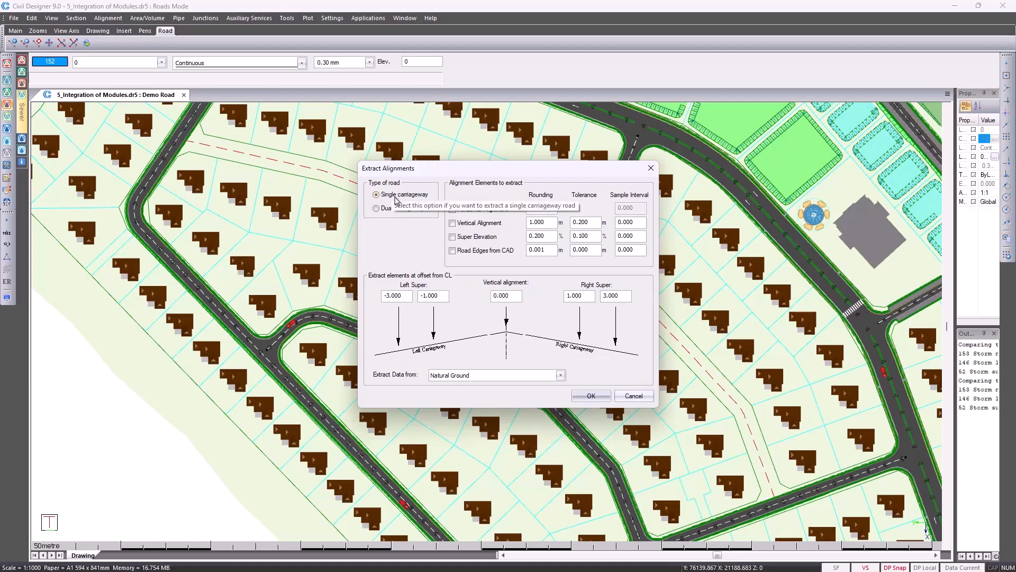
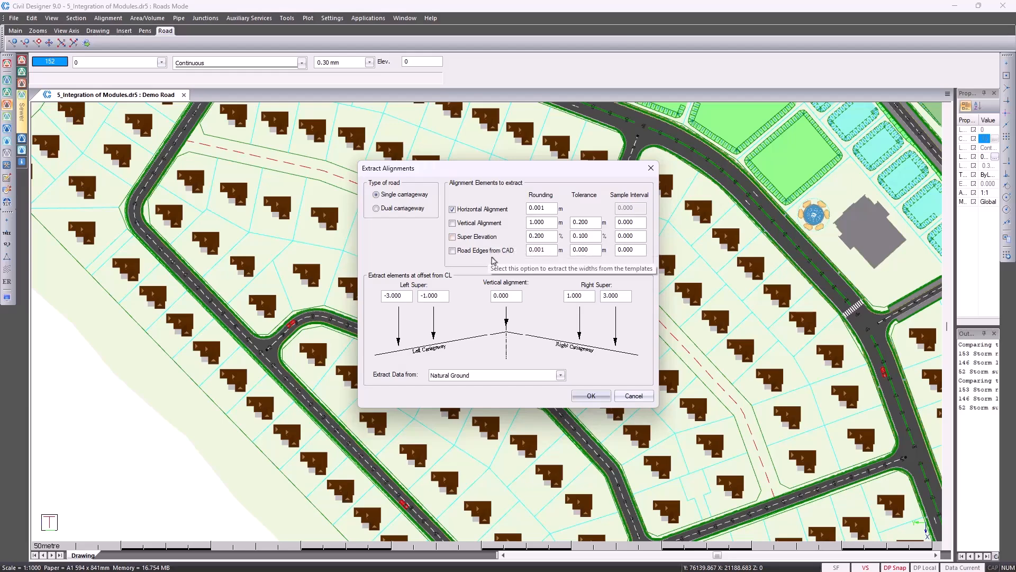
left_click(592, 396)
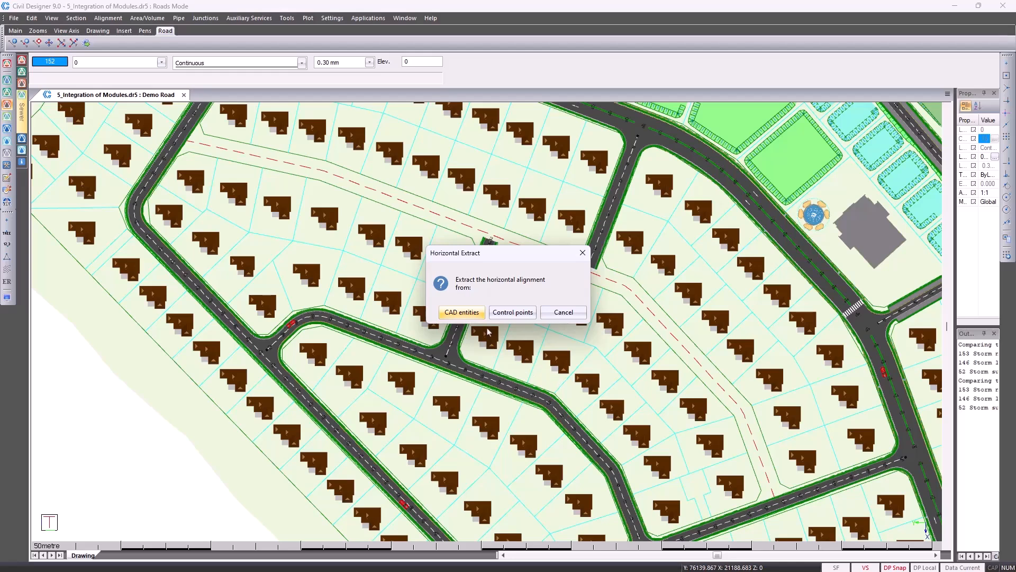
Extract Demo Road's horizontal alignment from CAD entities, using the red dashed centreline polyline
left_click(462, 312)
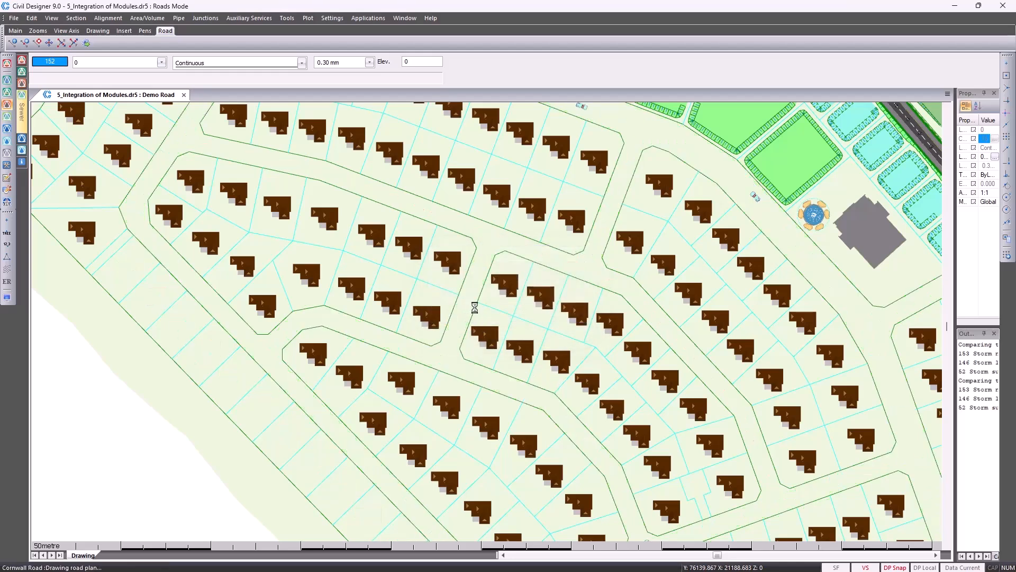
left_click(446, 216)
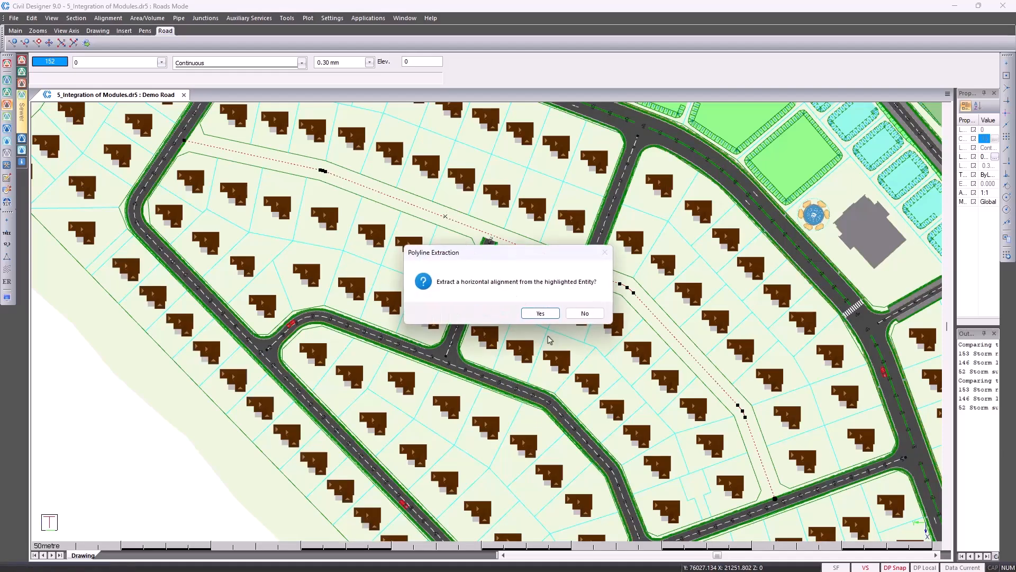
left_click(540, 317)
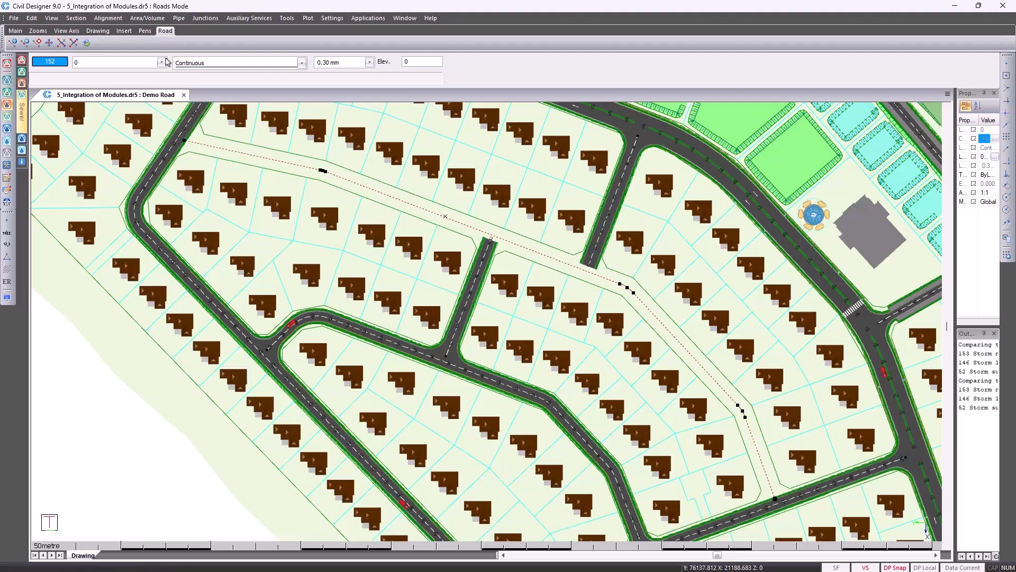
Inspect the radii of PI1, PI2 and PI3 in Demo Road's horizontal alignment table and close the table
left_click(108, 19)
mouse_move(119, 30)
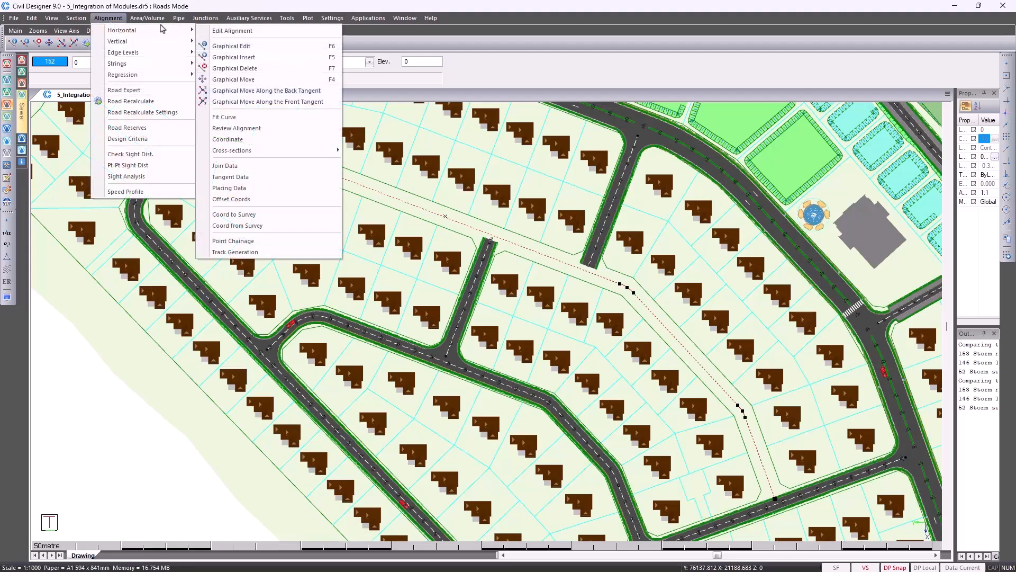
left_click(222, 31)
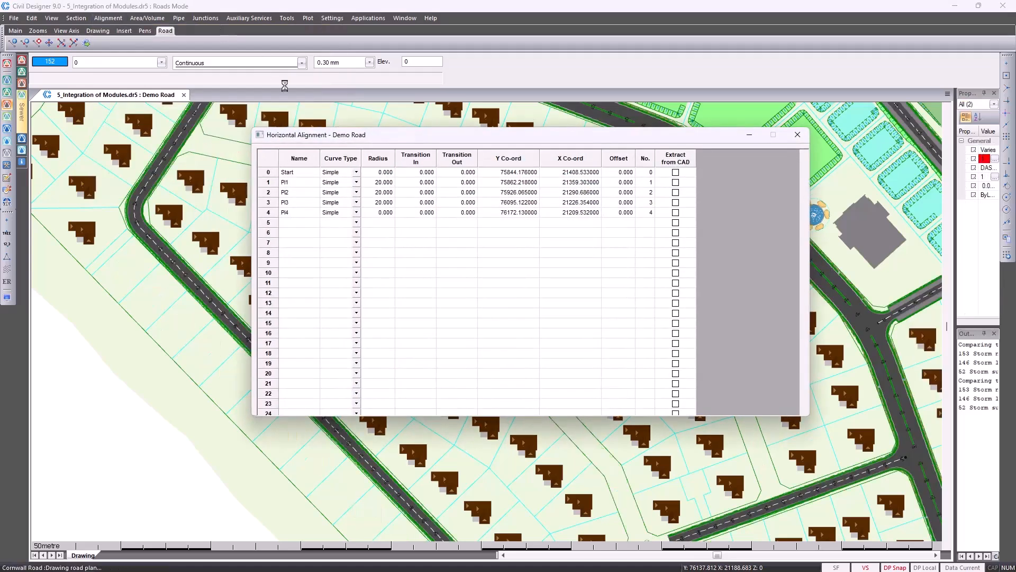
left_click_drag(386, 141, 384, 287)
double_click(375, 328)
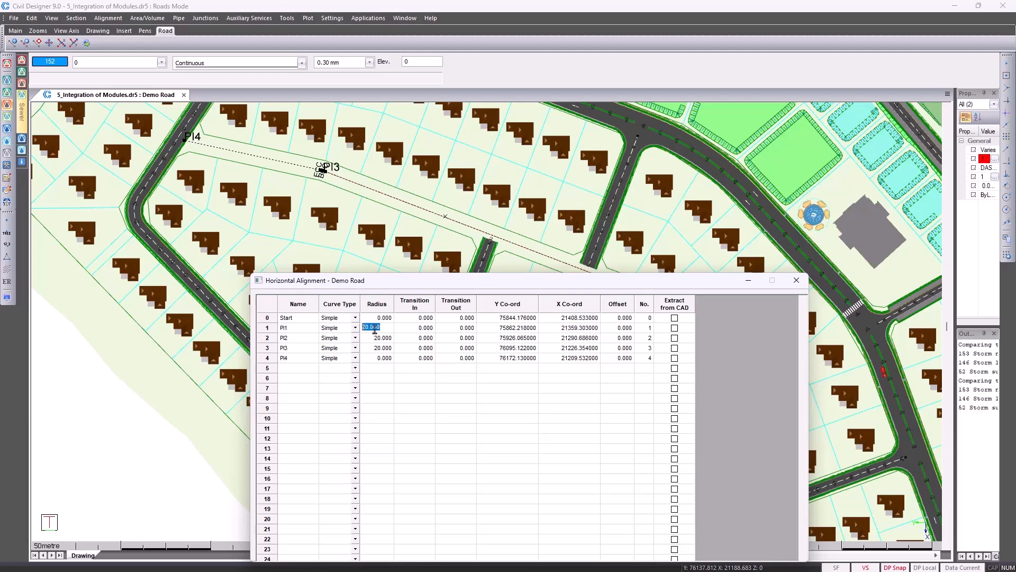
double_click(379, 339)
double_click(381, 348)
key("Return")
left_click(103, 20)
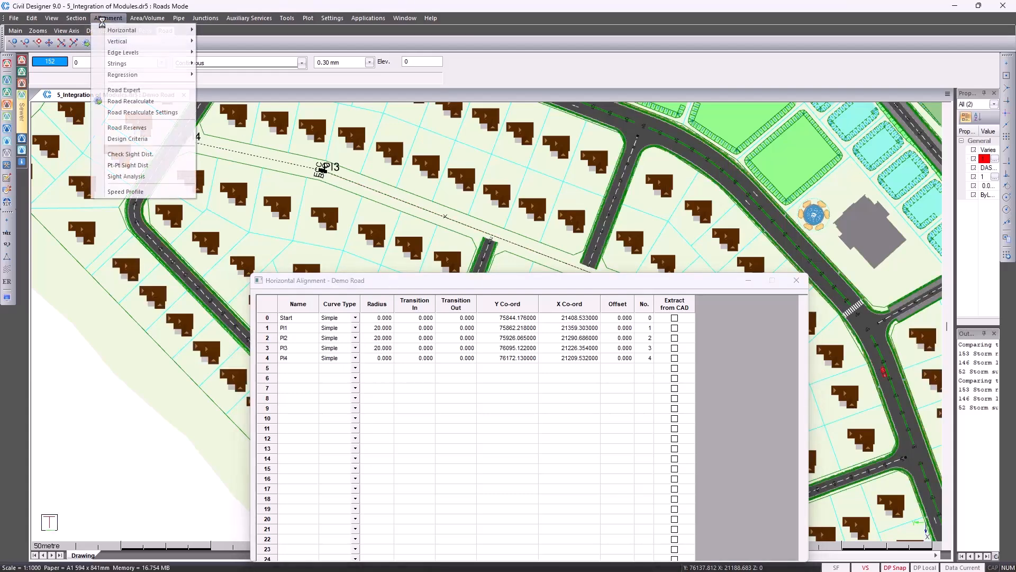
mouse_move(134, 32)
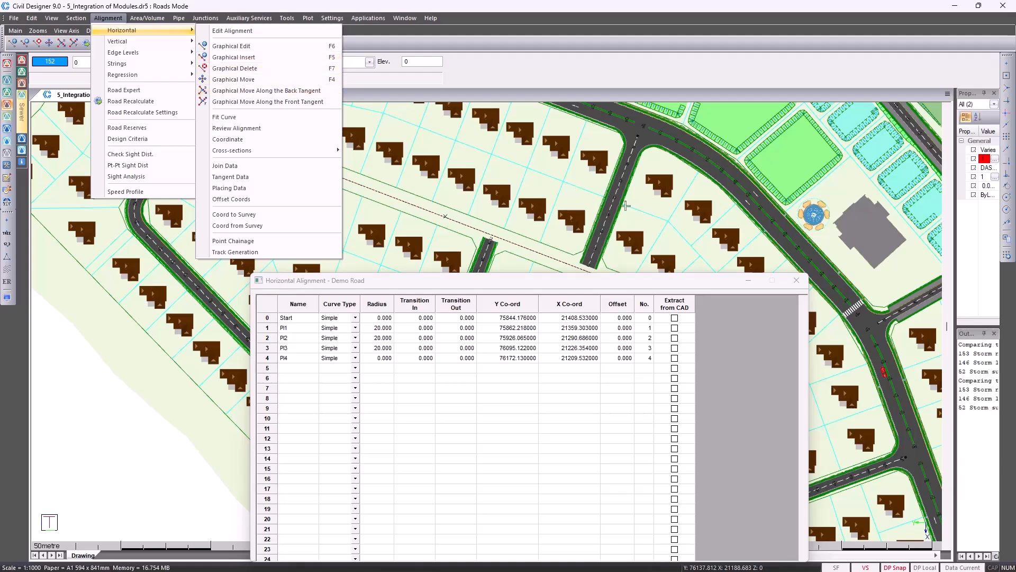
left_click(796, 280)
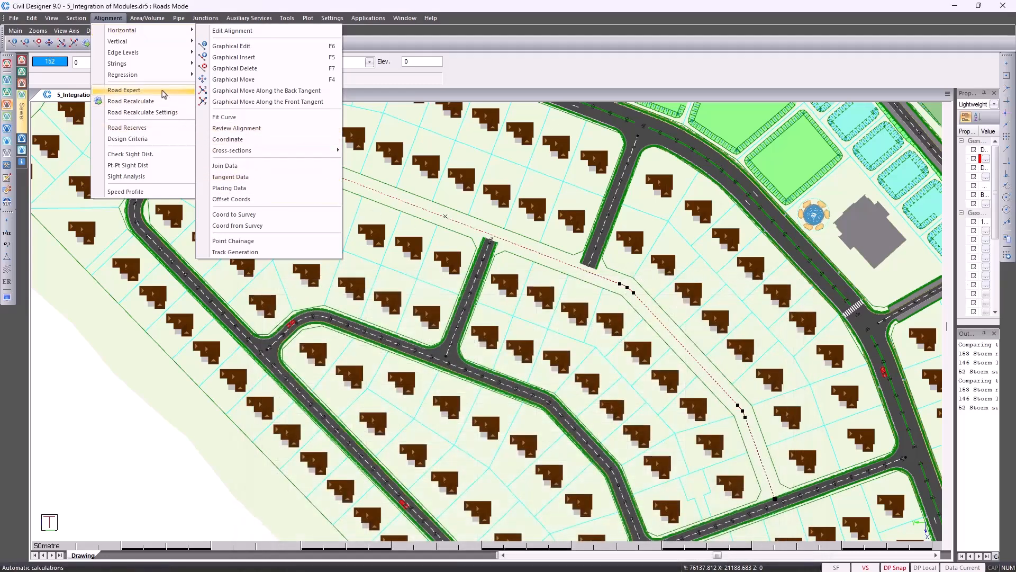
Run the Road Expert with all design procedures on Demo Road and add default junctions with bellmouth radius 10.000 at its start and end
left_click(163, 93)
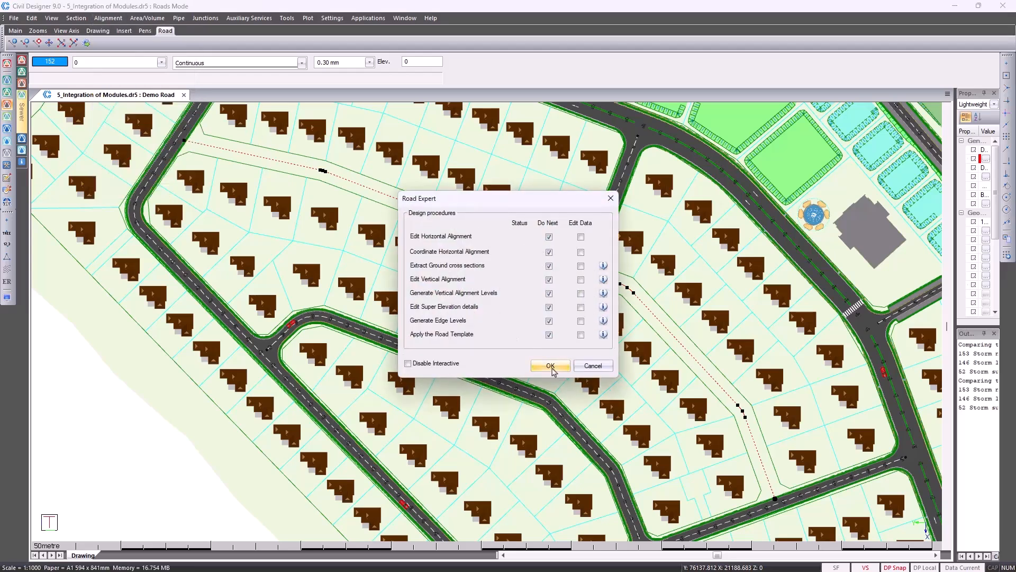
left_click(550, 365)
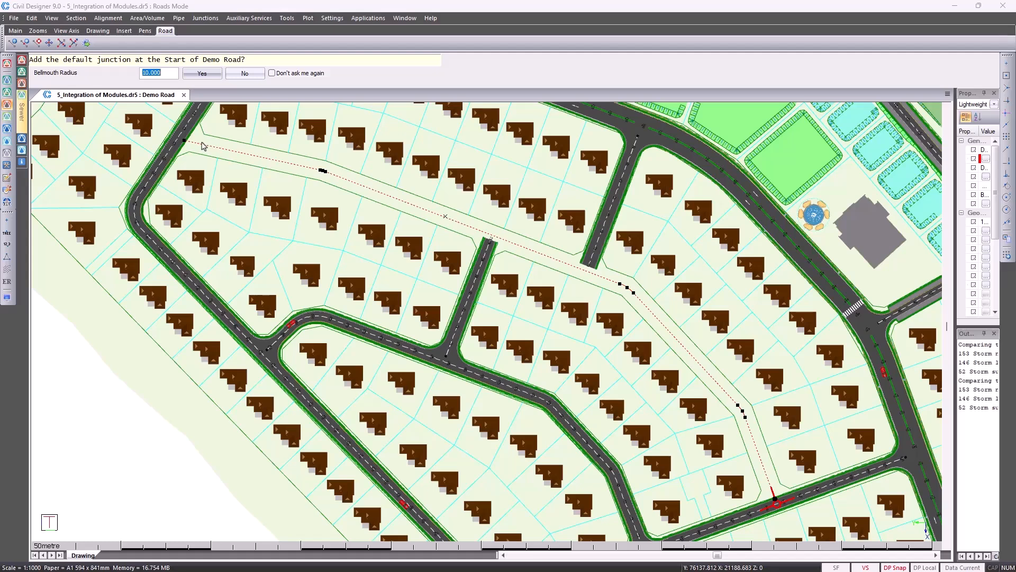
left_click(204, 75)
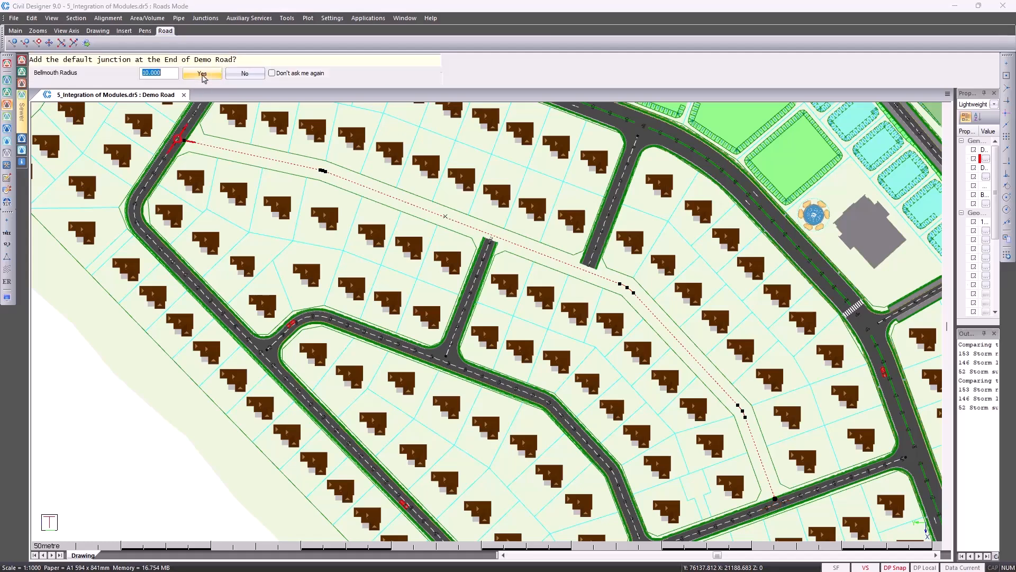
left_click(203, 74)
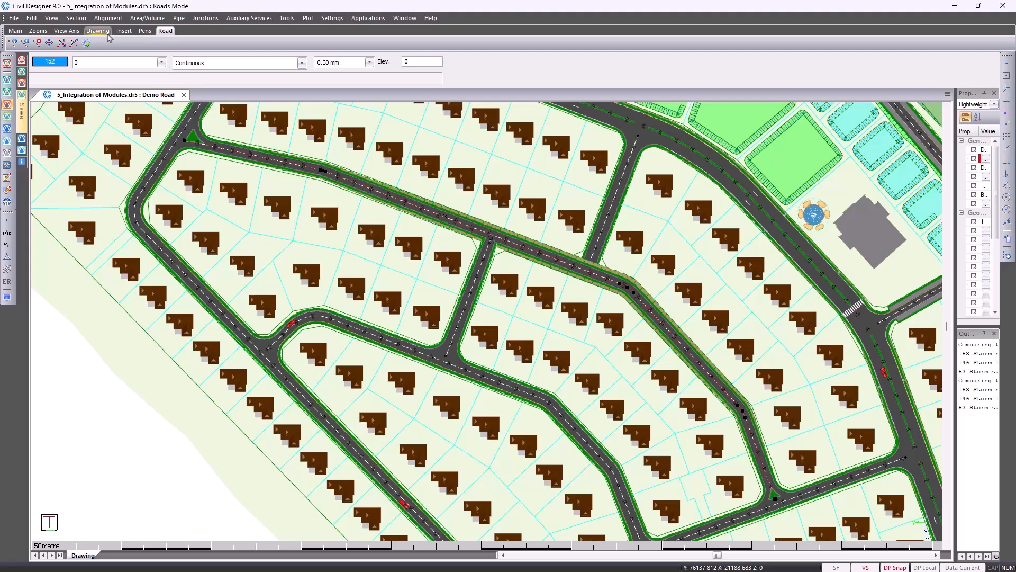
Open Demo Road's cross sections at a chosen chainage, uncover the road plan and step forward through the next sections
left_click(75, 18)
left_click(88, 30)
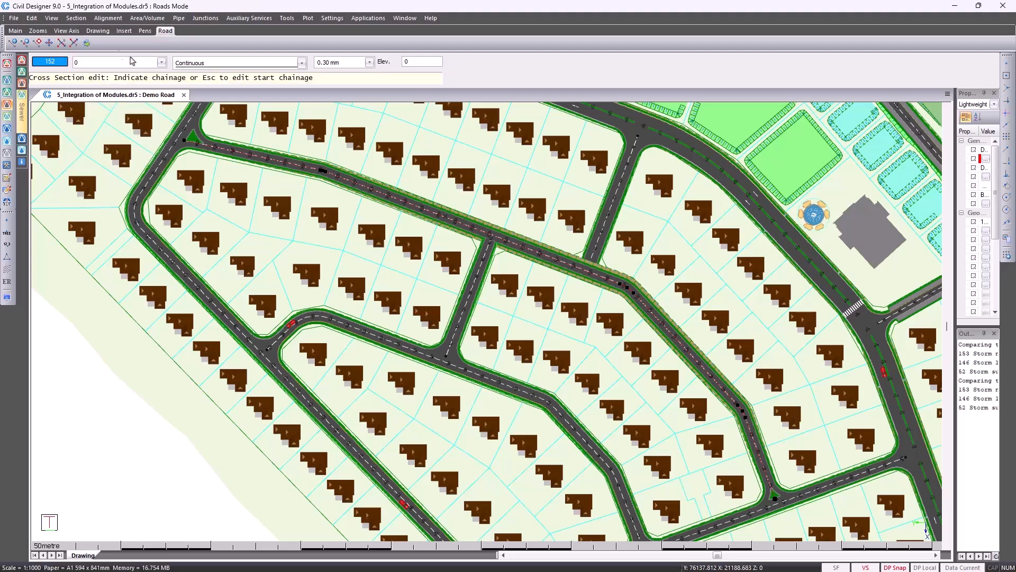
left_click(232, 374)
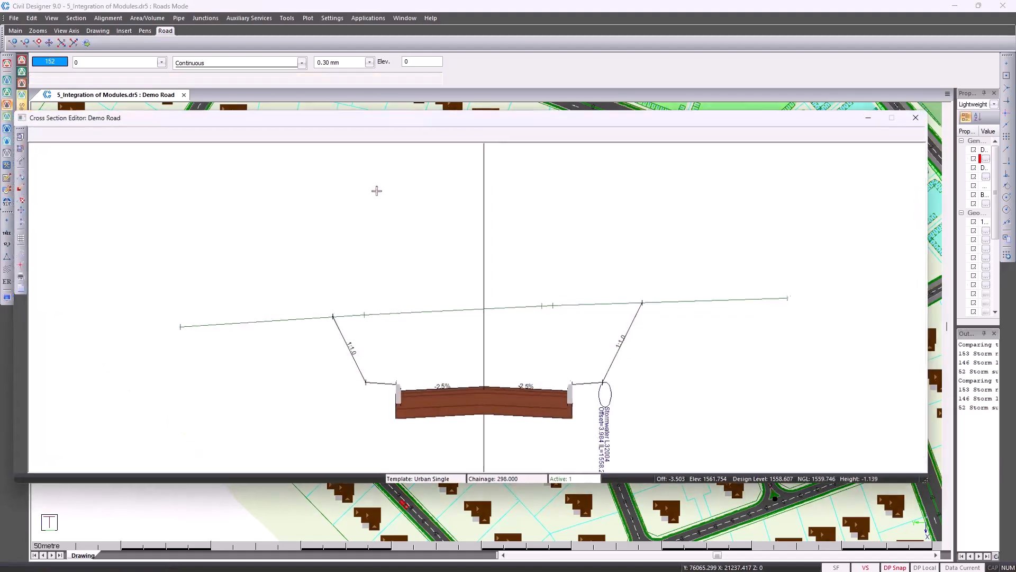
left_click_drag(408, 158, 402, 258)
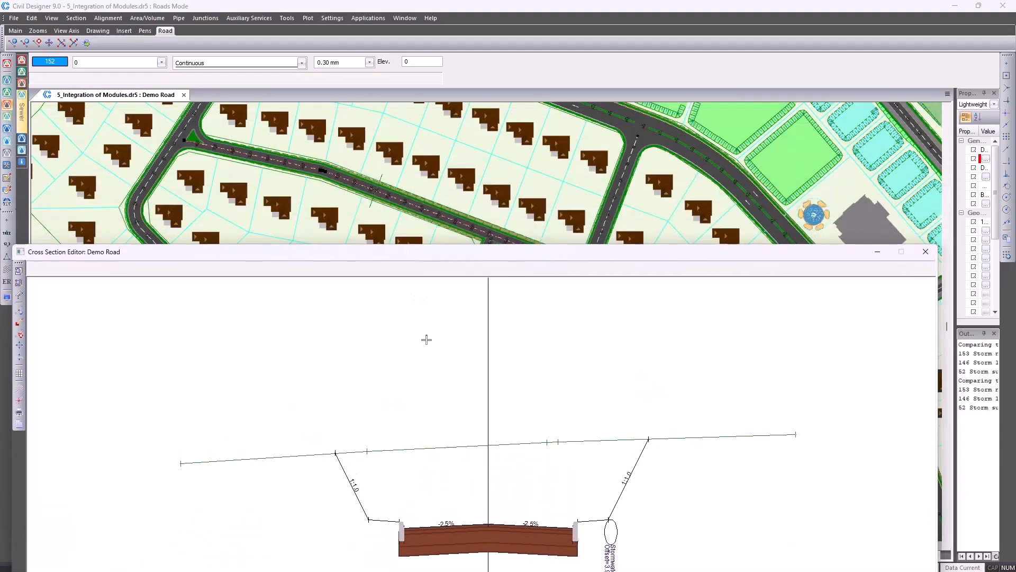
key("Page_Down")
key("Page_Down")
key("Page_Down")
key("Page_Down")
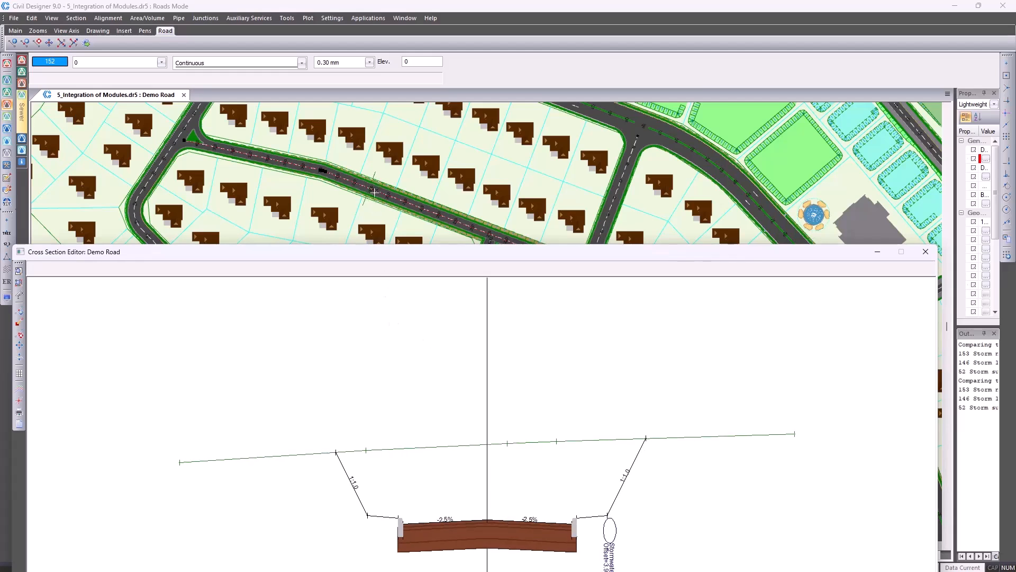
Bring the whole cross section into view, review sections up to chainage 308 and close the Cross Section Editor
left_click_drag(436, 255, 439, 106)
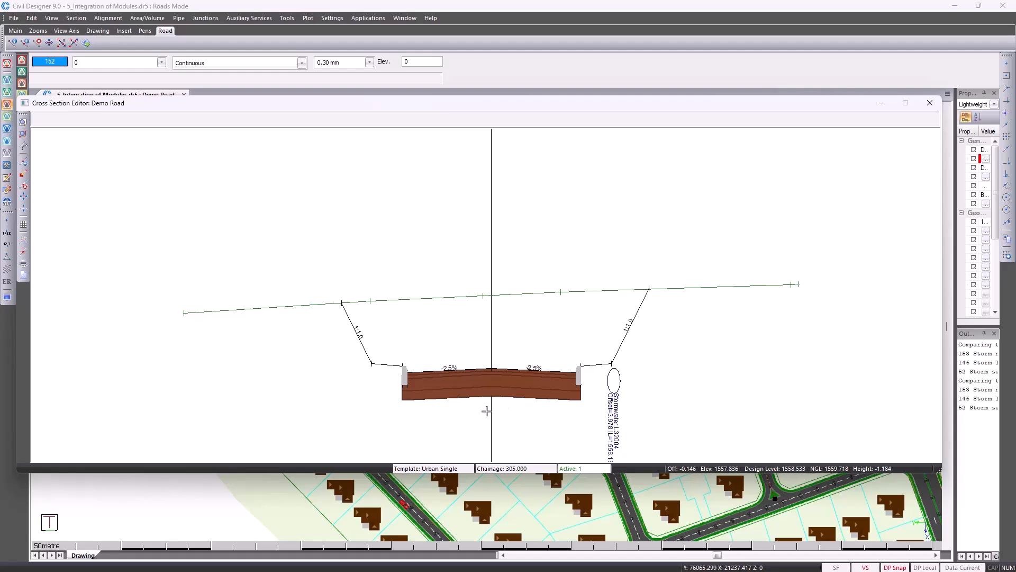
key("Page_Down")
key("Page_Down")
key("Page_Down")
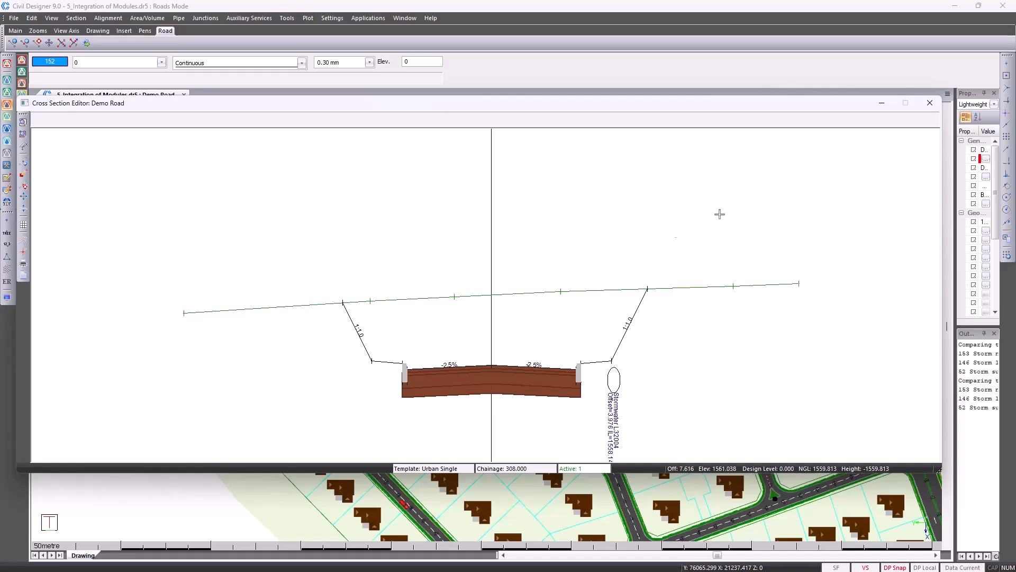
left_click(929, 103)
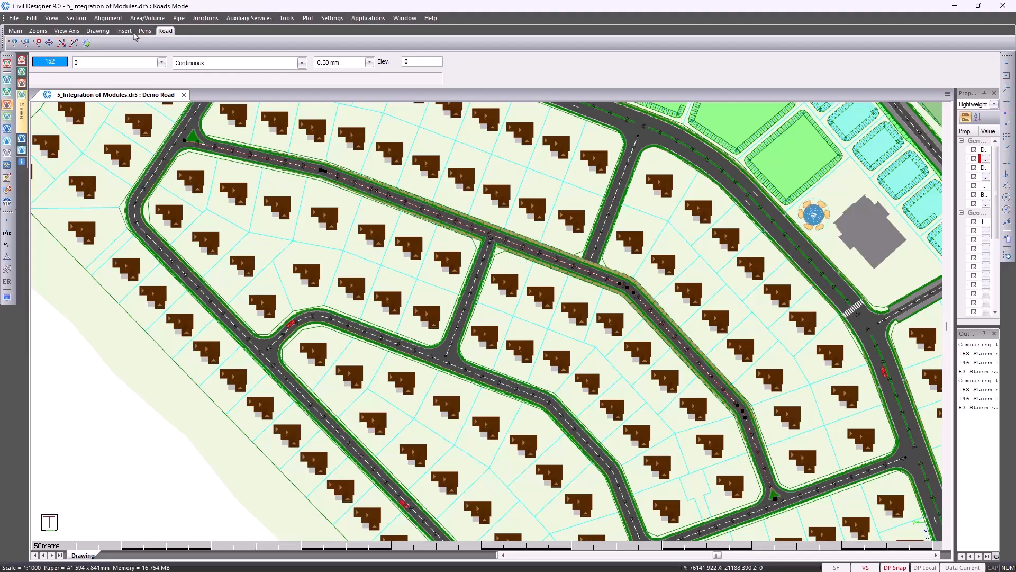
Enable design criteria for Demo Road and load the AASHTO Rural roads.vdc criteria file
left_click(108, 18)
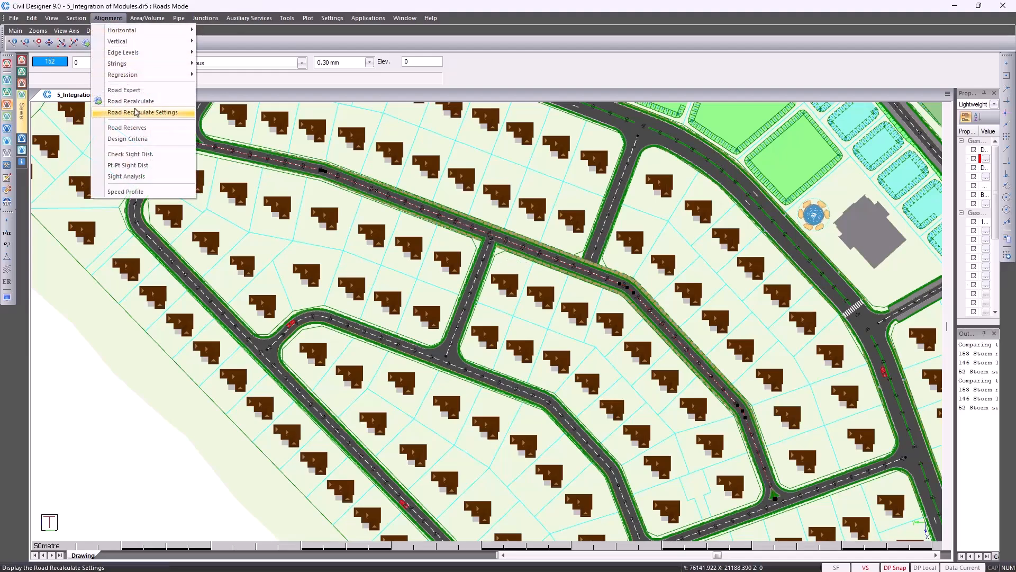
left_click(127, 139)
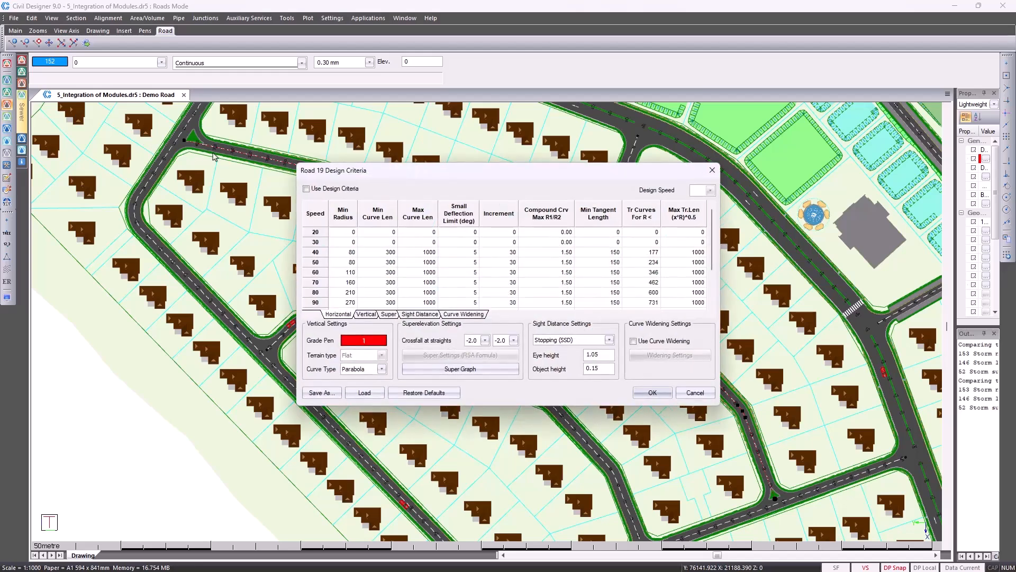
left_click(307, 189)
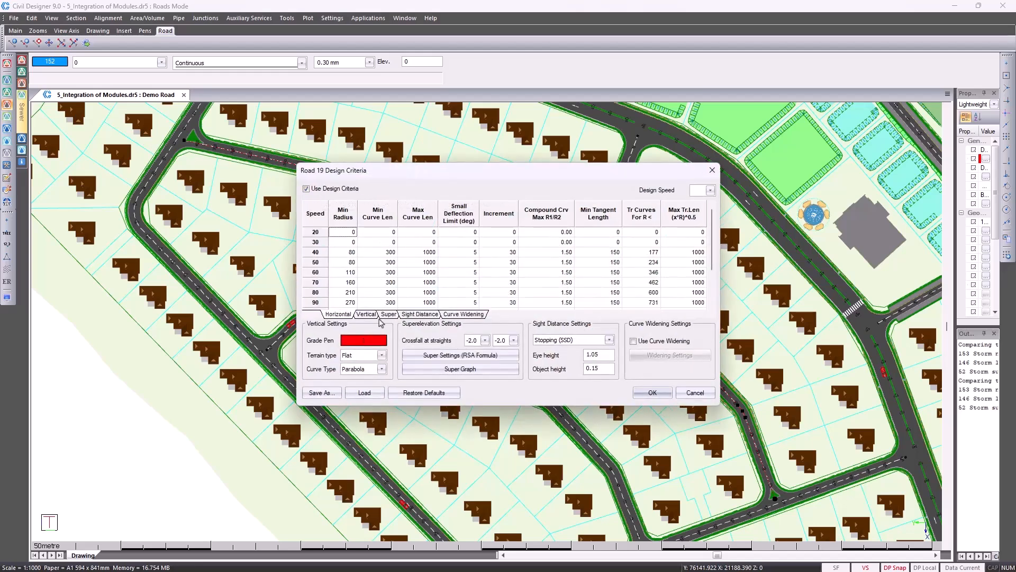
left_click(364, 393)
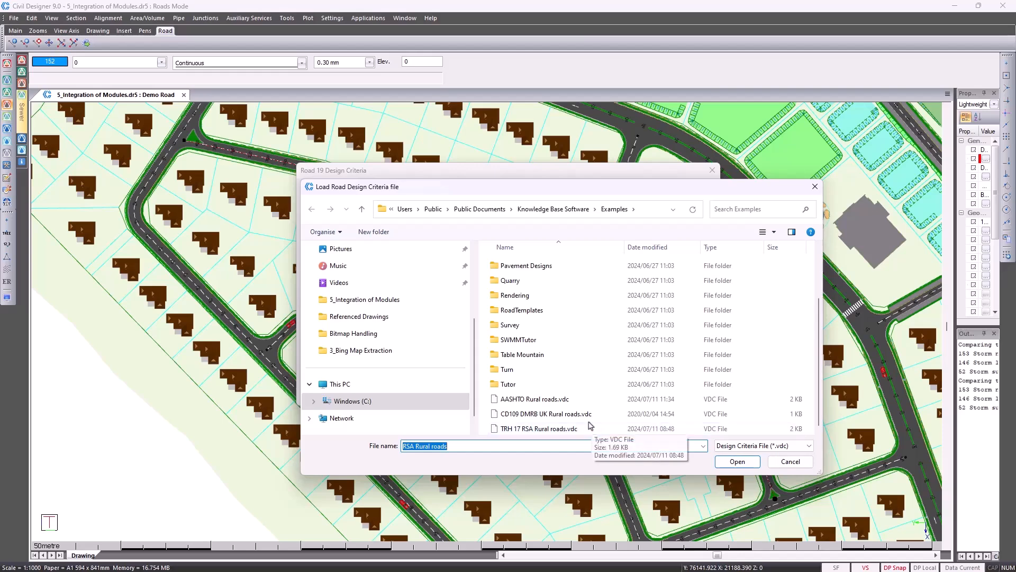
left_click(604, 398)
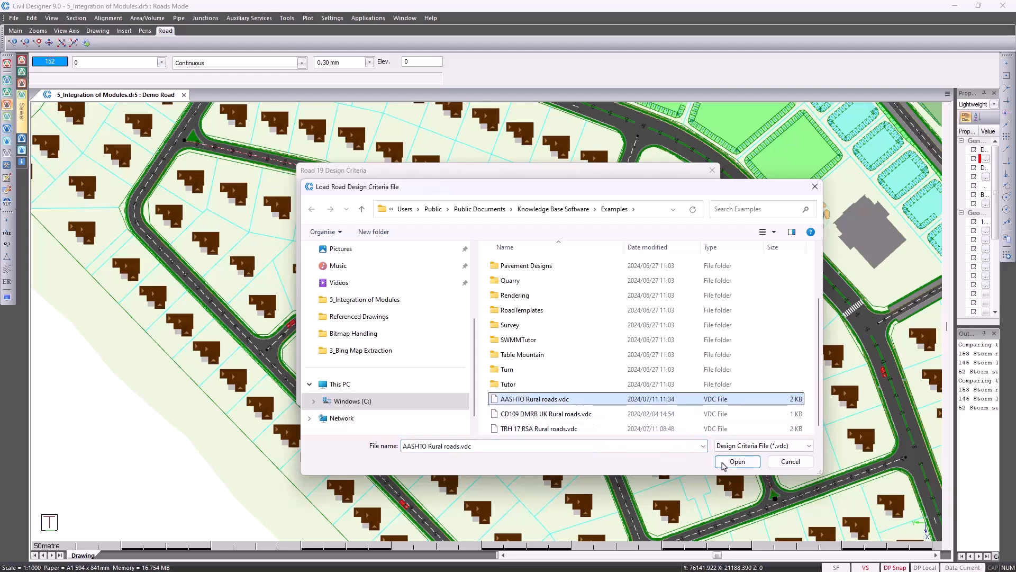
left_click(738, 461)
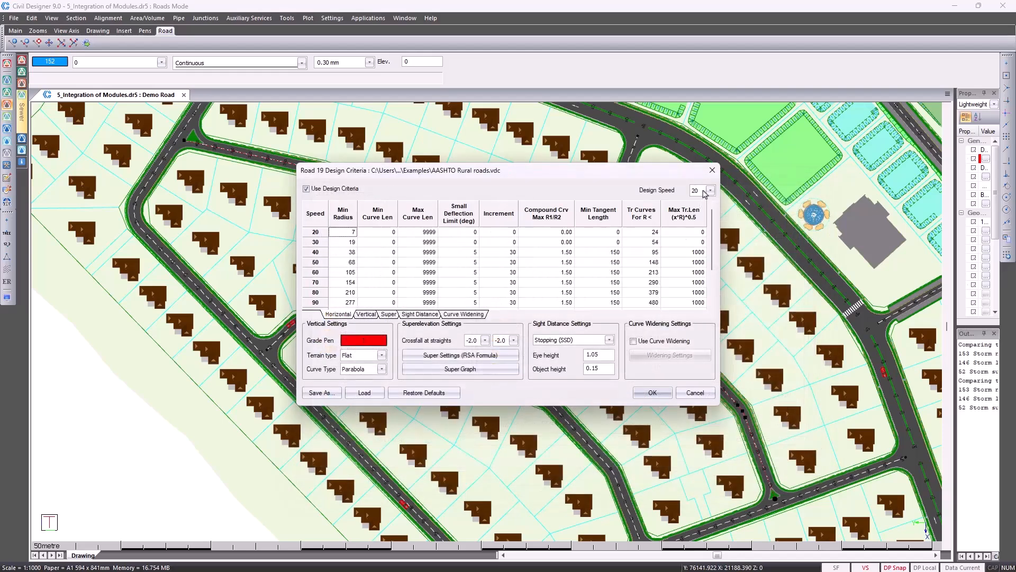
Set Demo Road's design speed to 60 and accept the design criteria
left_click(708, 191)
left_click(699, 235)
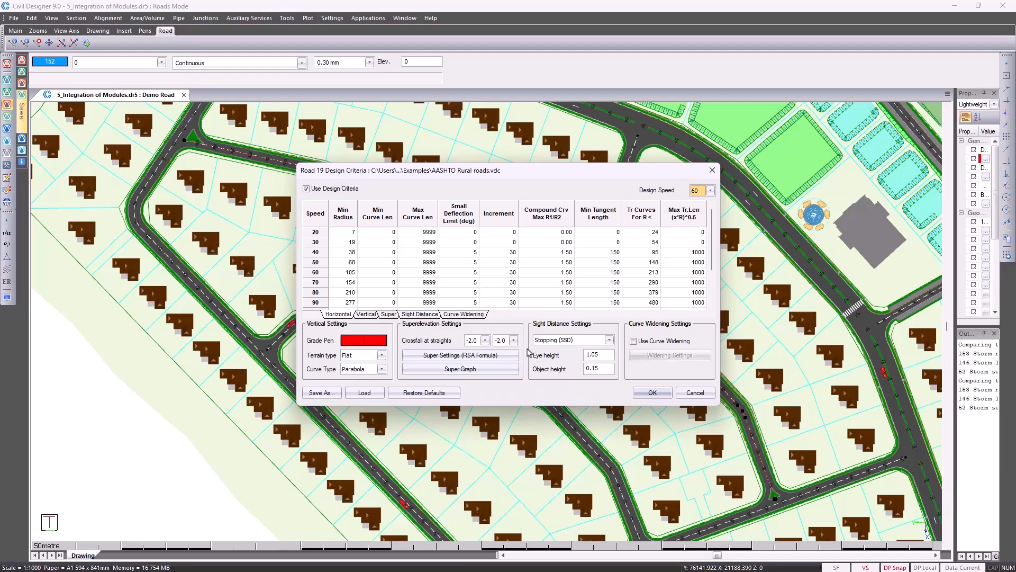
left_click(657, 395)
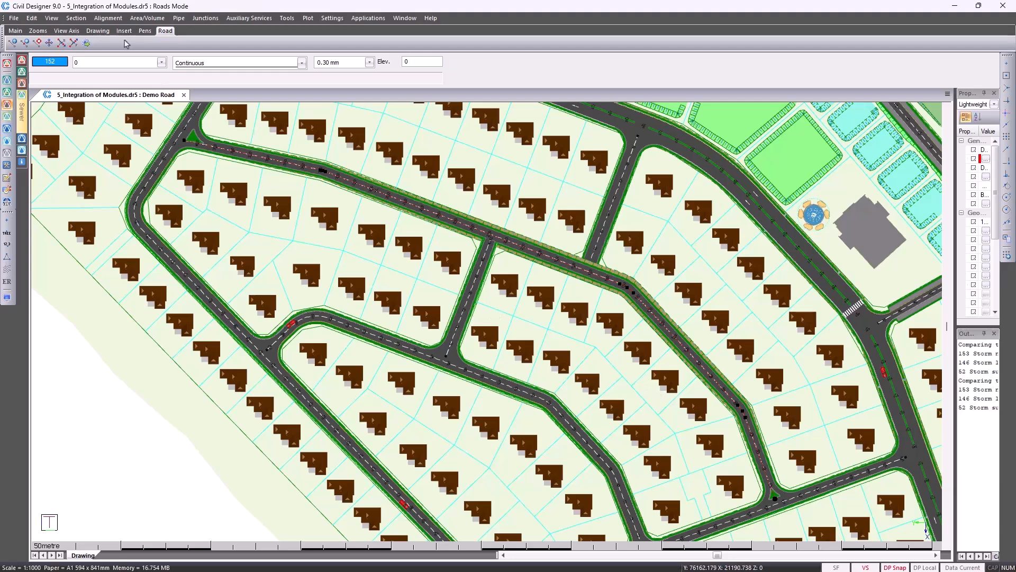
Edit Demo Road's vertical alignment by inserting a VPI at chainage 125 and elevation 1560.730 with a 90 m curve length
left_click(108, 18)
mouse_move(123, 44)
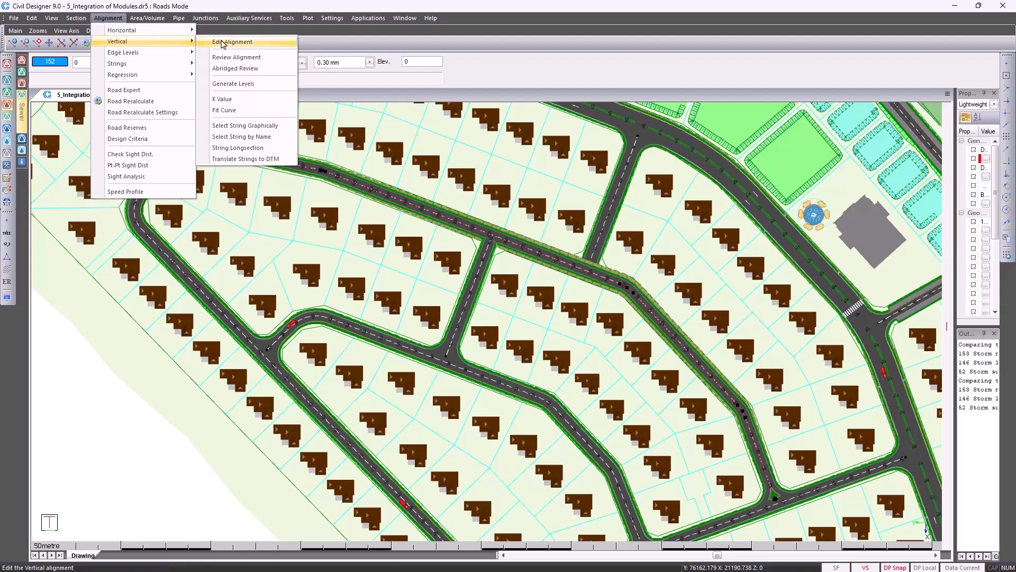
left_click(232, 42)
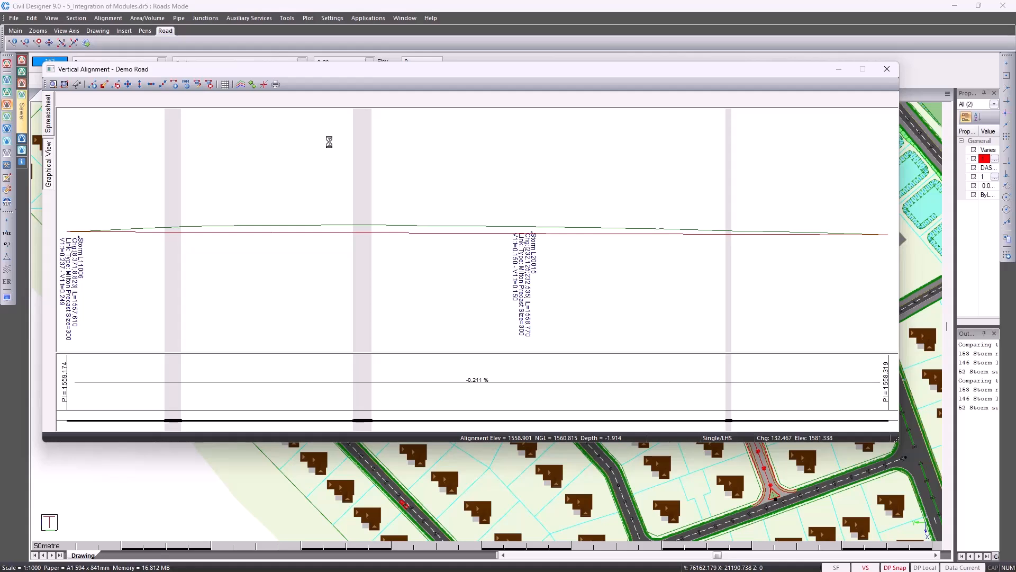
right_click(329, 142)
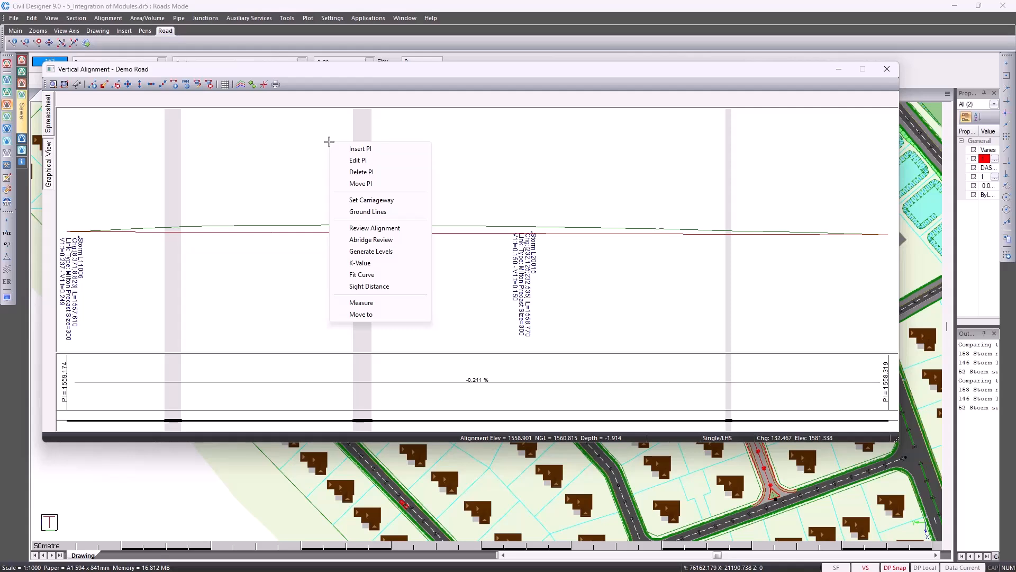
left_click(354, 149)
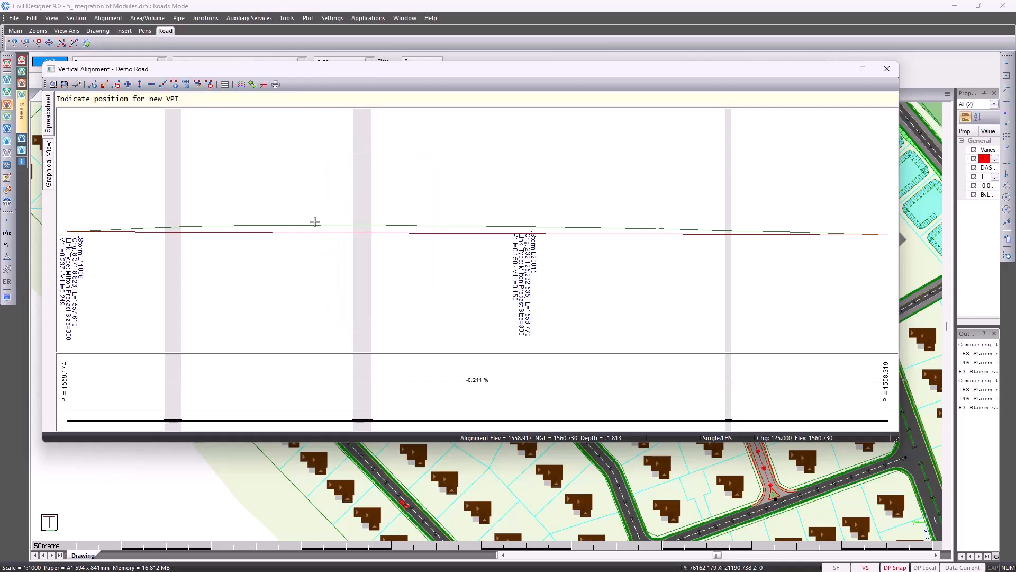
left_click(315, 222)
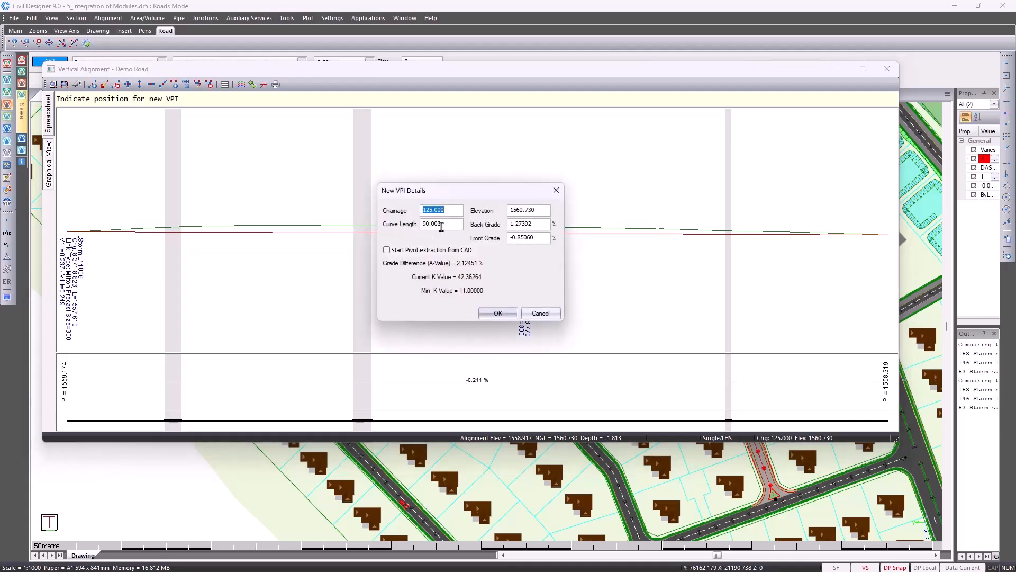
left_click_drag(442, 227, 421, 220)
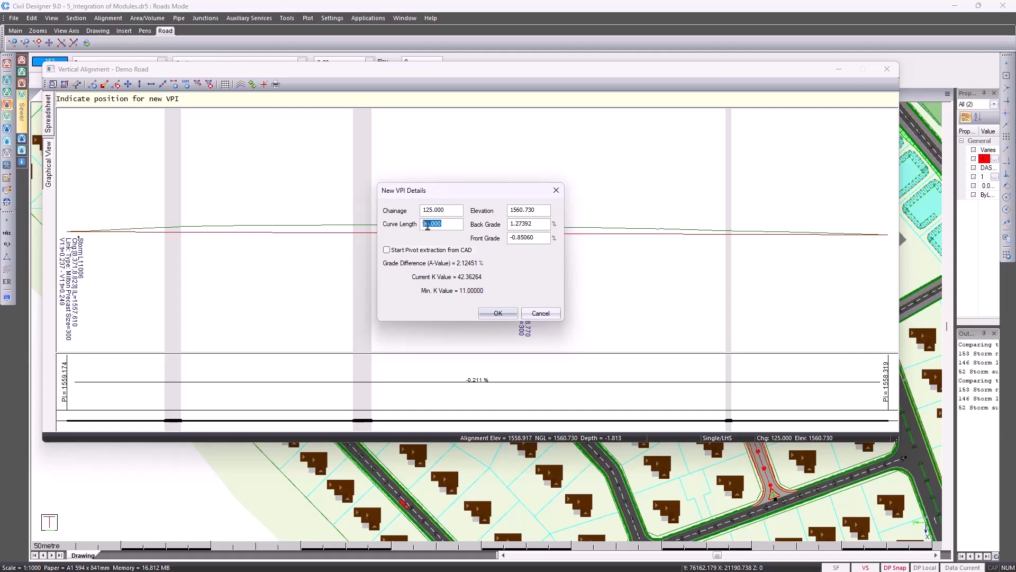
left_click(493, 313)
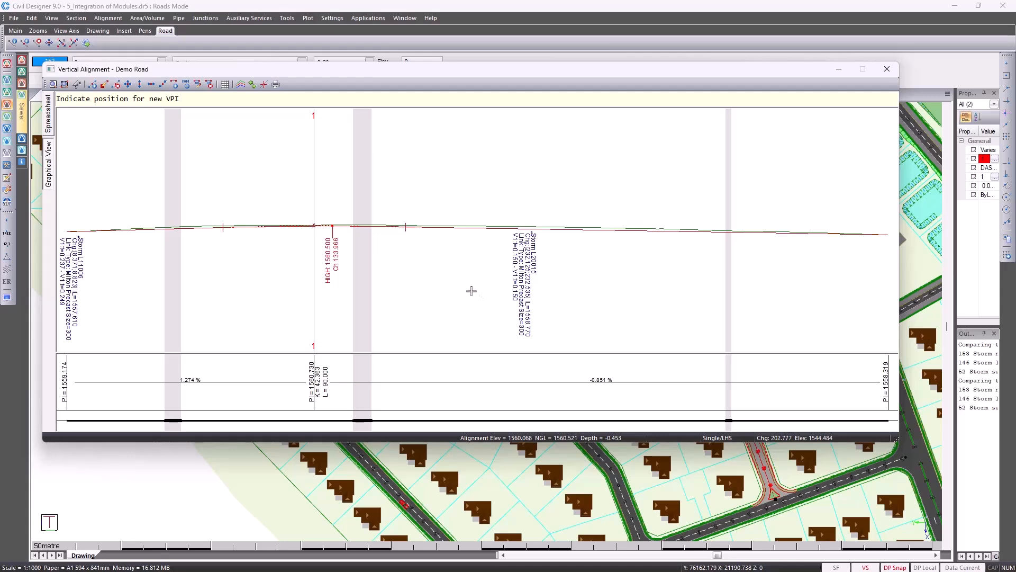
right_click(471, 290)
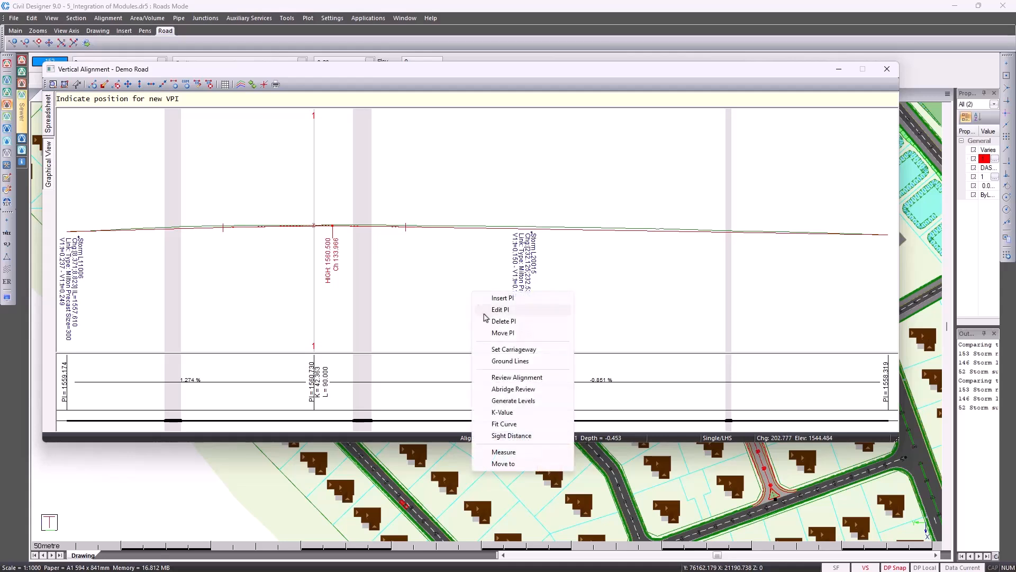
left_click(502, 333)
left_click(314, 225)
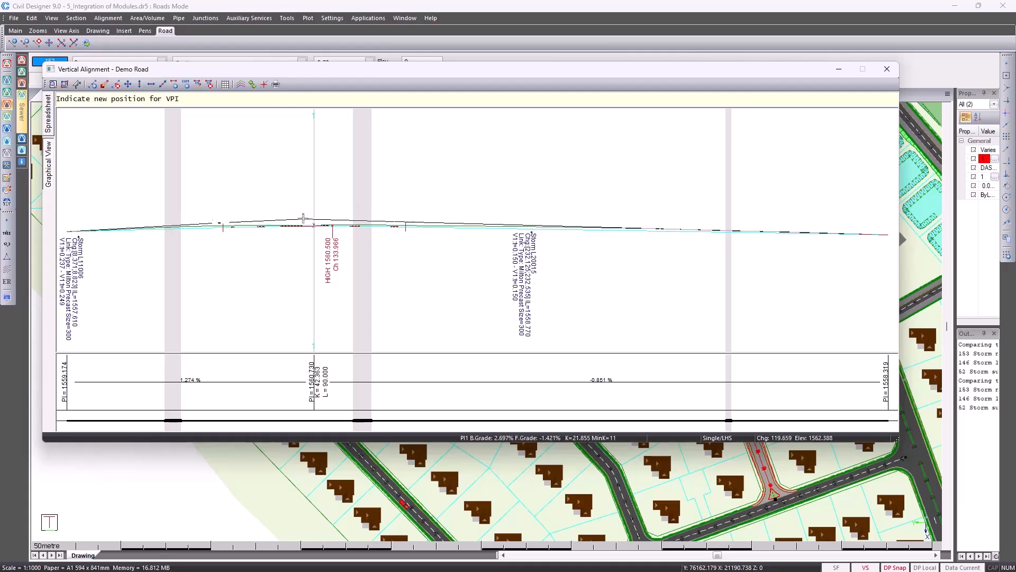
key("Escape")
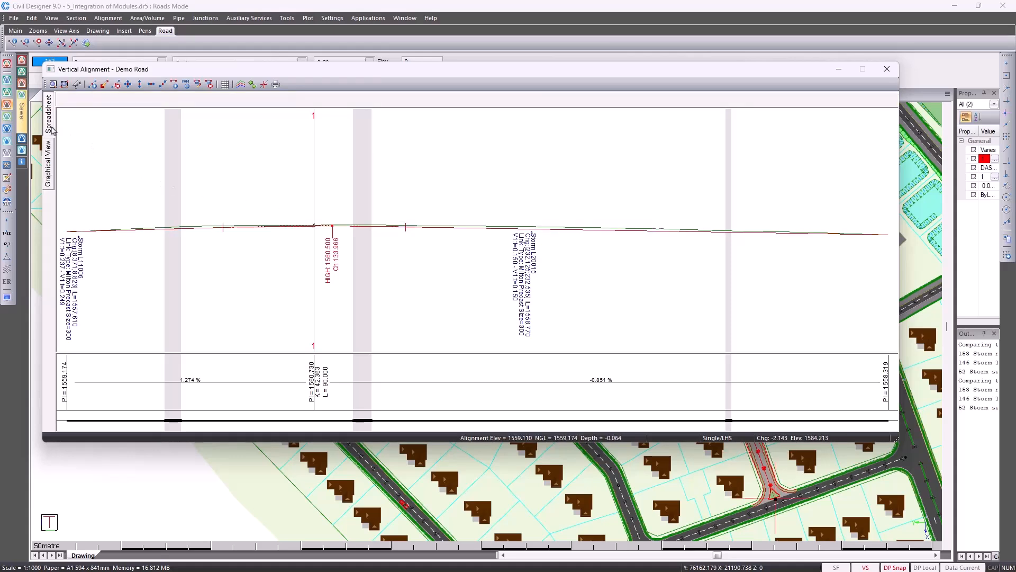
Check the VPI chainages, levels and curve lengths in the vertical alignment spreadsheet, and close the editor
left_click(49, 128)
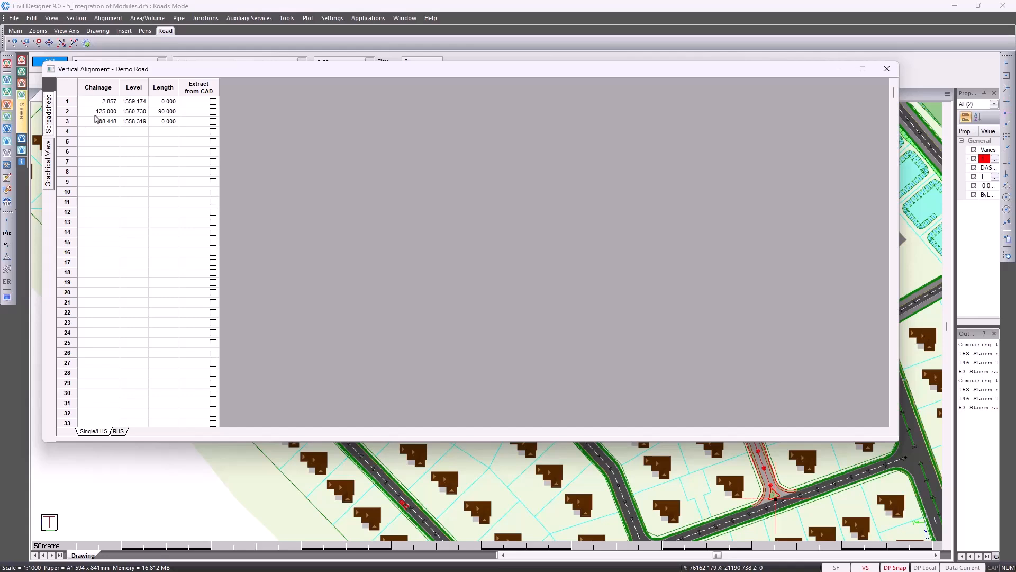
left_click(135, 112)
left_click(887, 69)
left_click(461, 282)
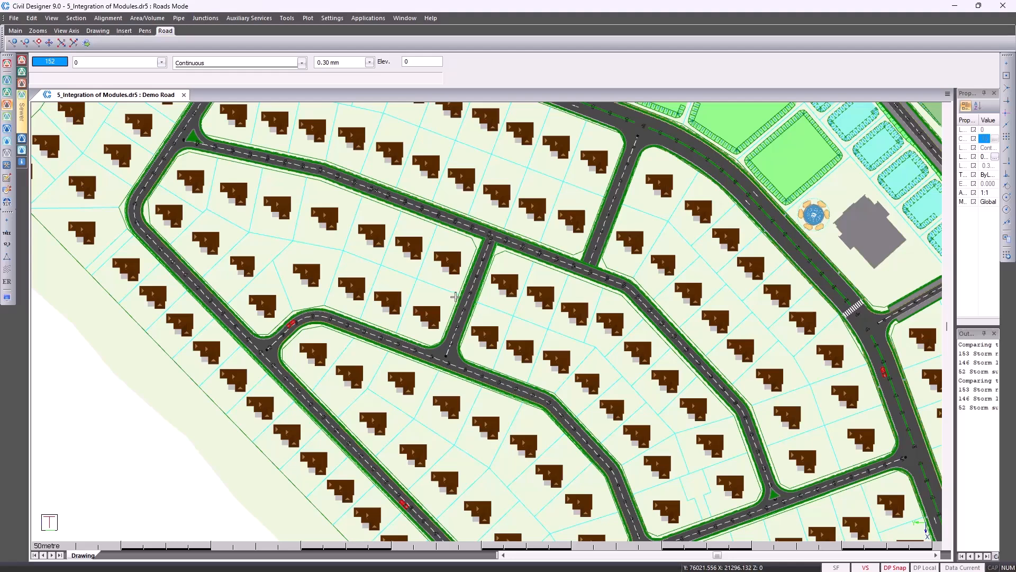
Set up Demo Road's combined plot from the Road Combo Demo sheet at A0, accepting its layout, long-section and cross-section settings
left_click(308, 18)
left_click(318, 33)
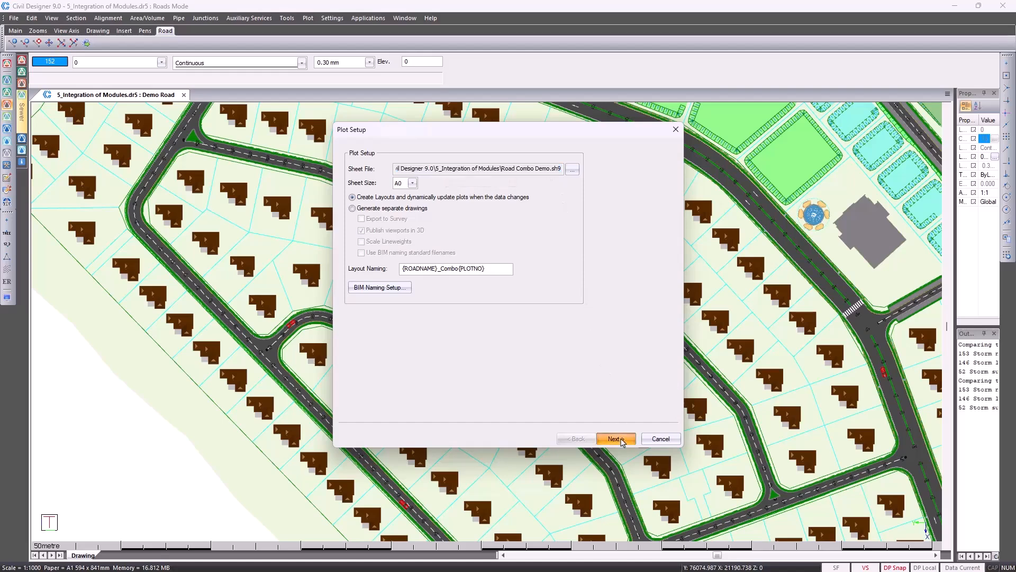
left_click(615, 439)
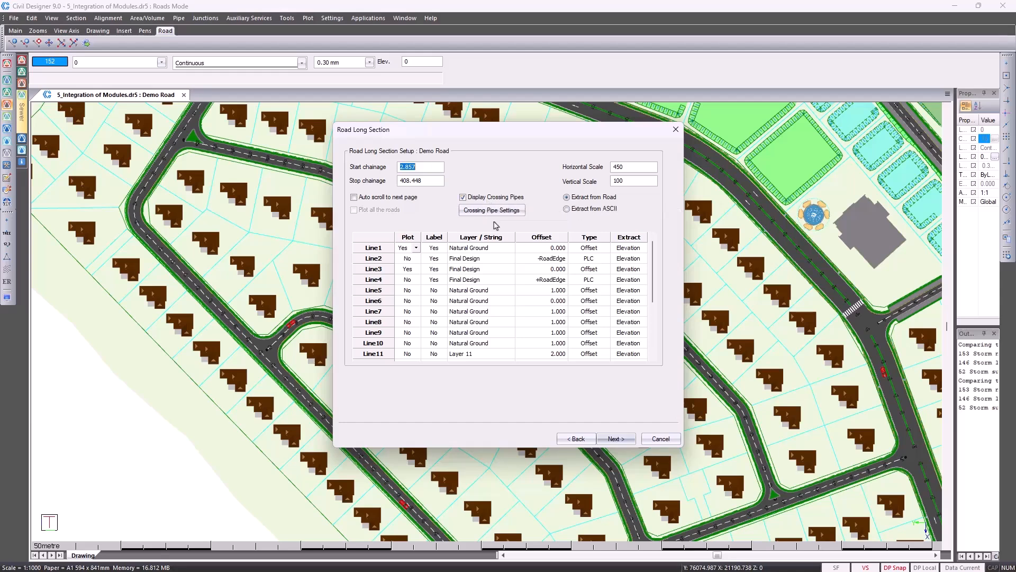
left_click(614, 439)
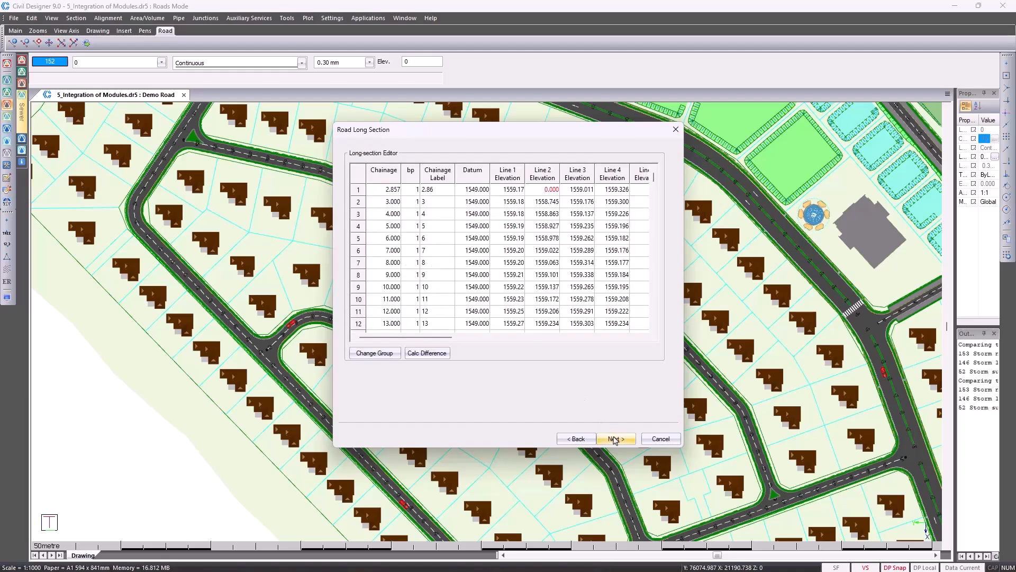
left_click(614, 439)
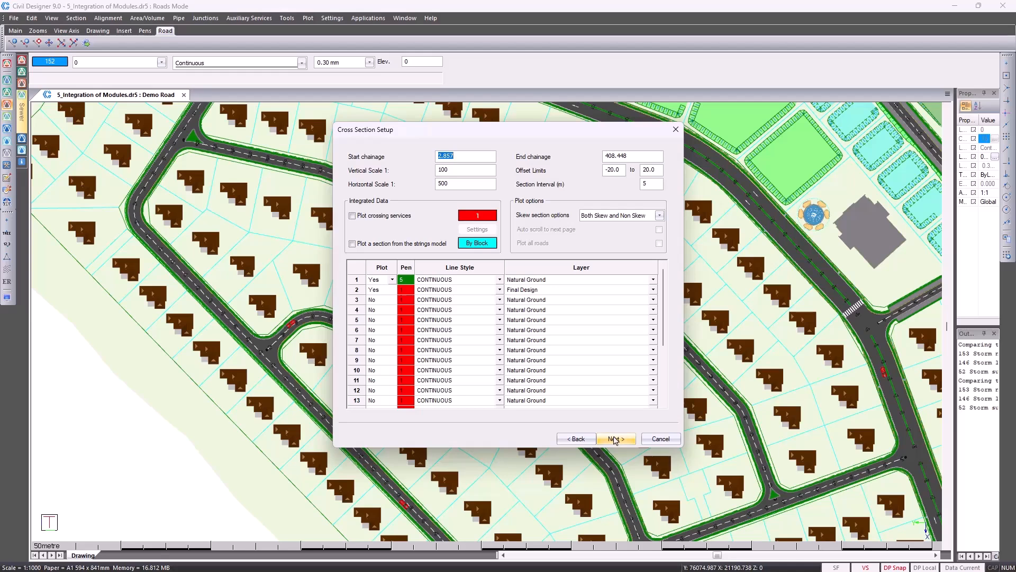
left_click(615, 439)
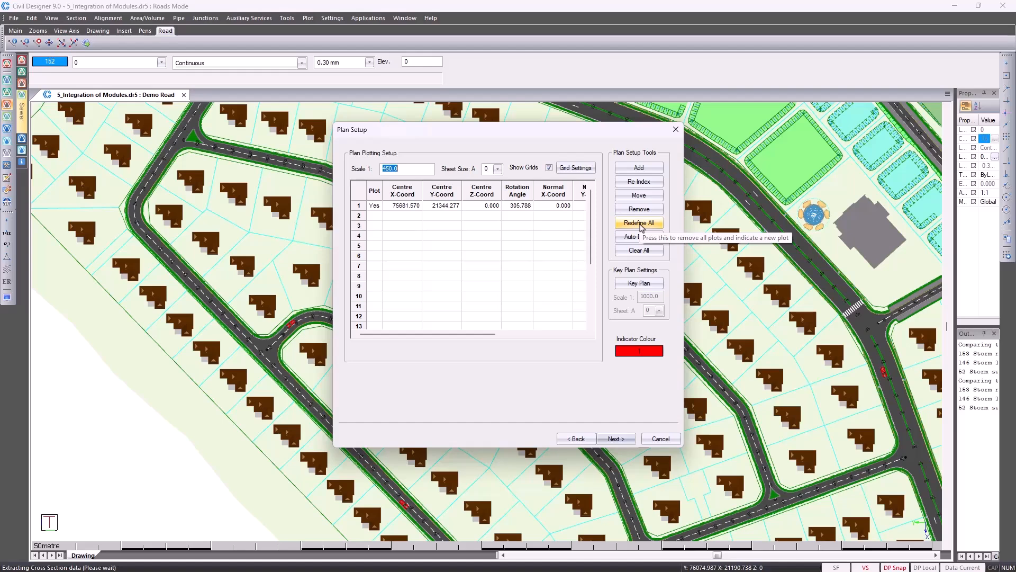
Replace the existing plan plot with one centred over Demo Road and rotated about 328 degrees, and generate the combined layout
left_click(639, 223)
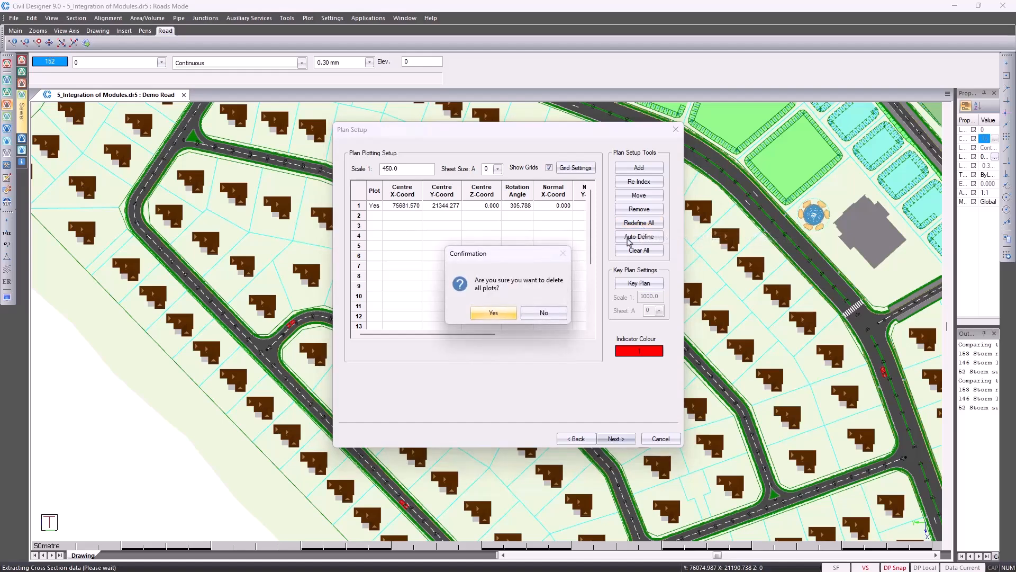
left_click(493, 313)
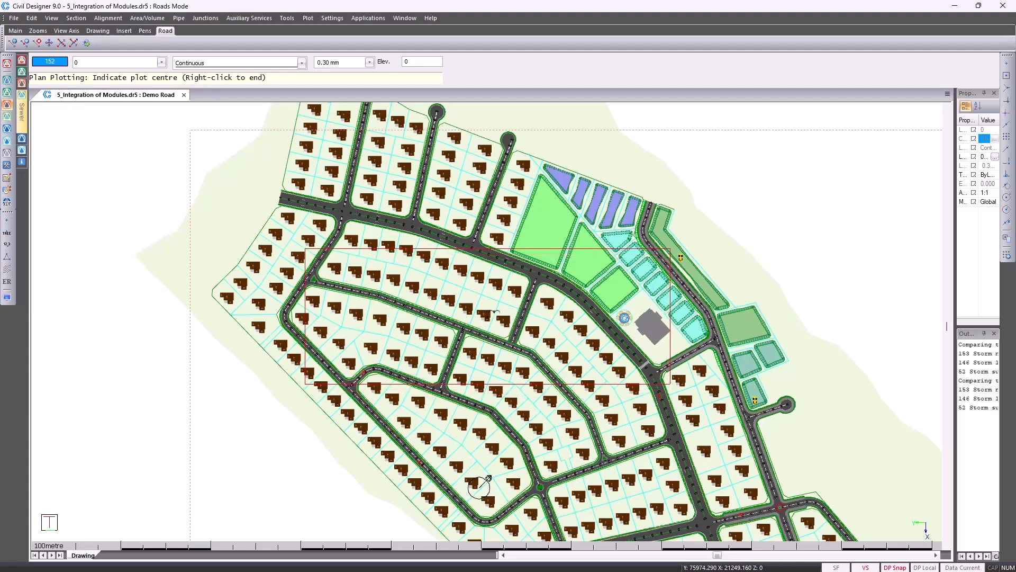
left_click(484, 319)
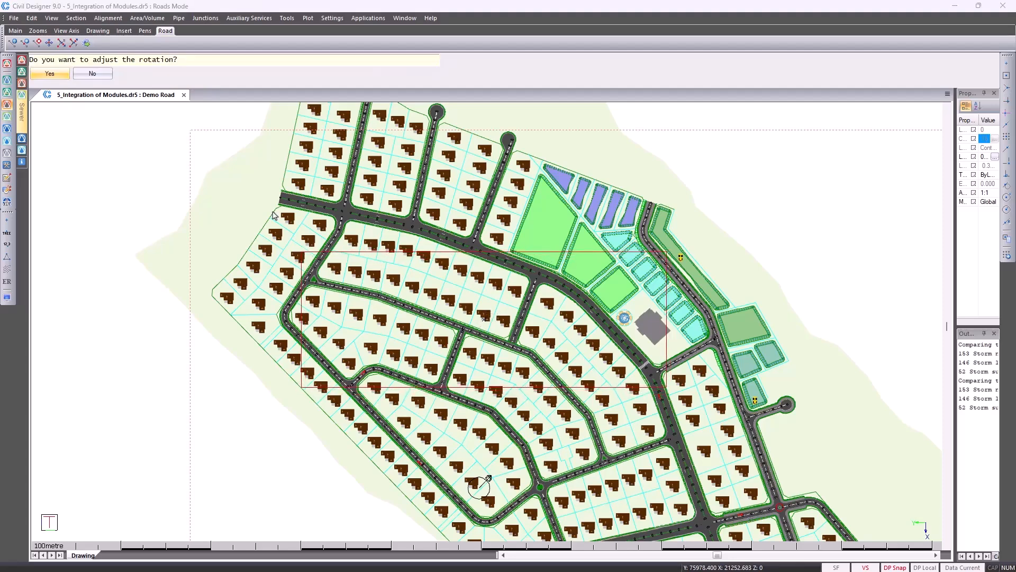
left_click(65, 78)
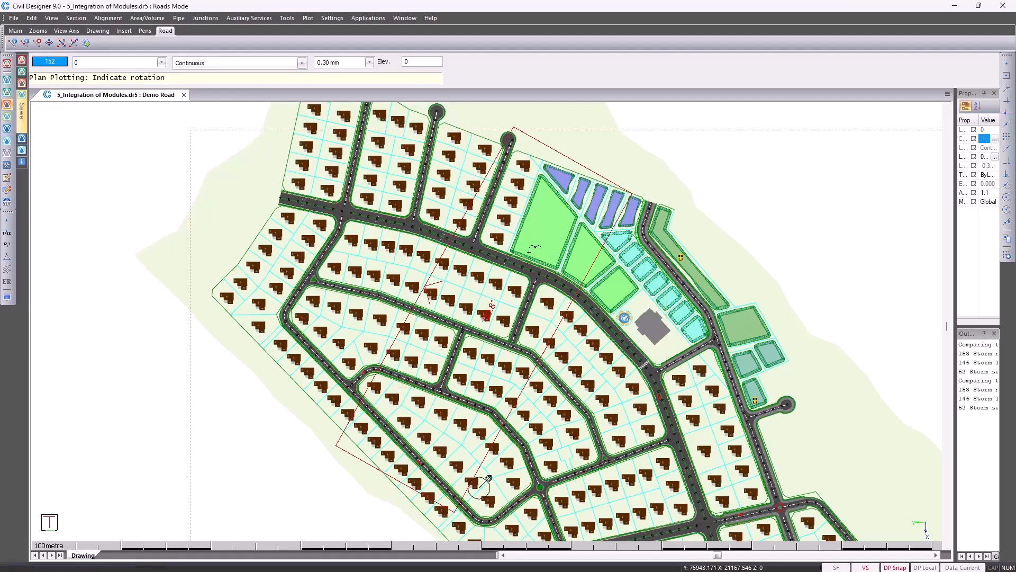
left_click(563, 362)
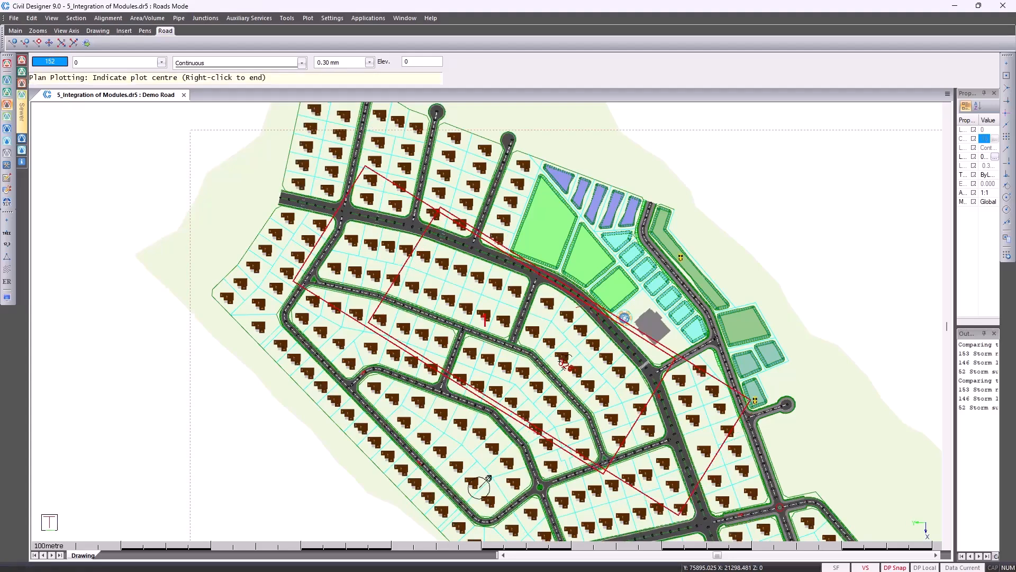
right_click(563, 362)
left_click(572, 368)
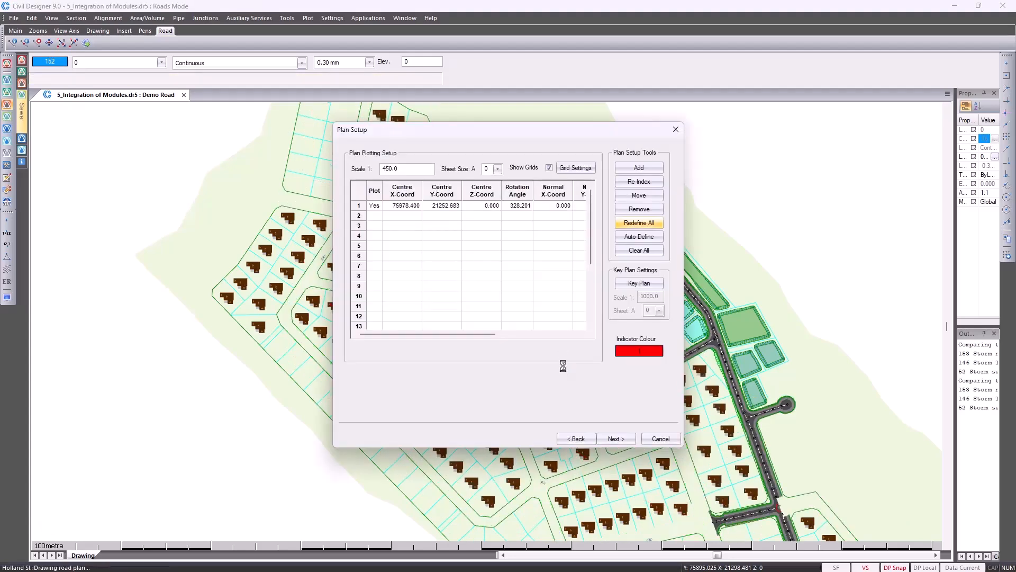
left_click(614, 439)
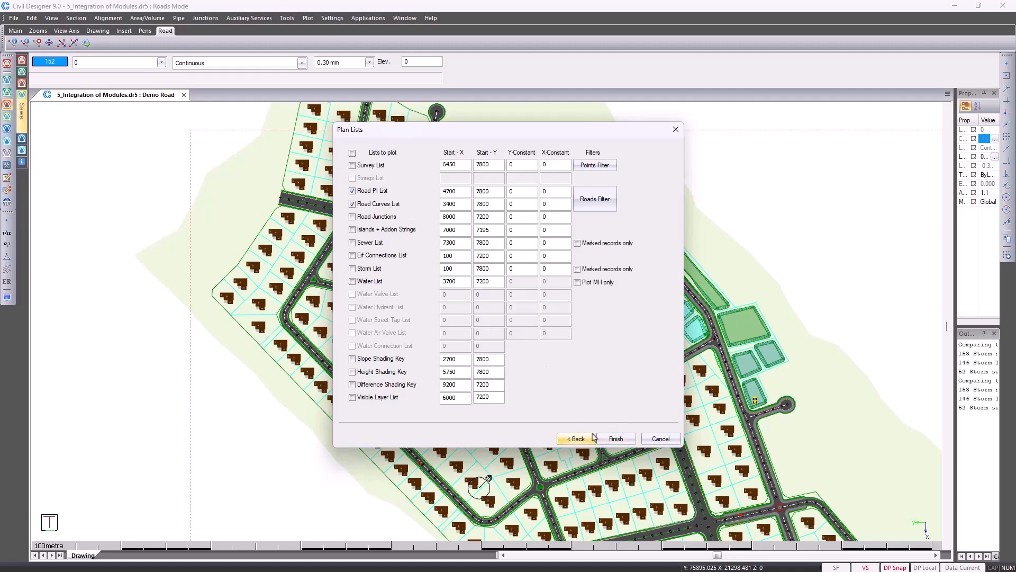
left_click(615, 440)
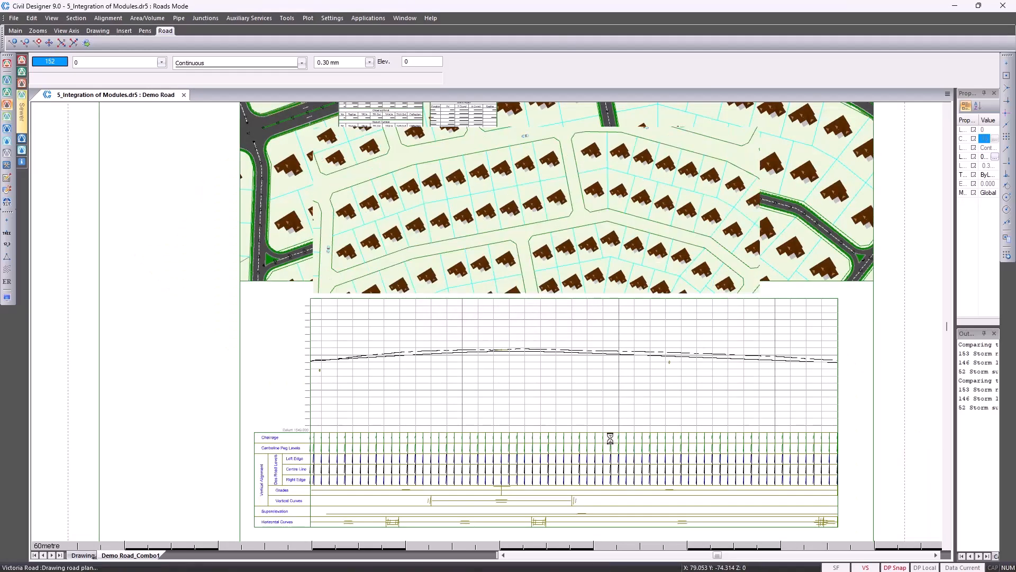
Move the narrower road list table to the other side of the wider table on the plan, and inspect the plotted sheet
left_click(470, 183)
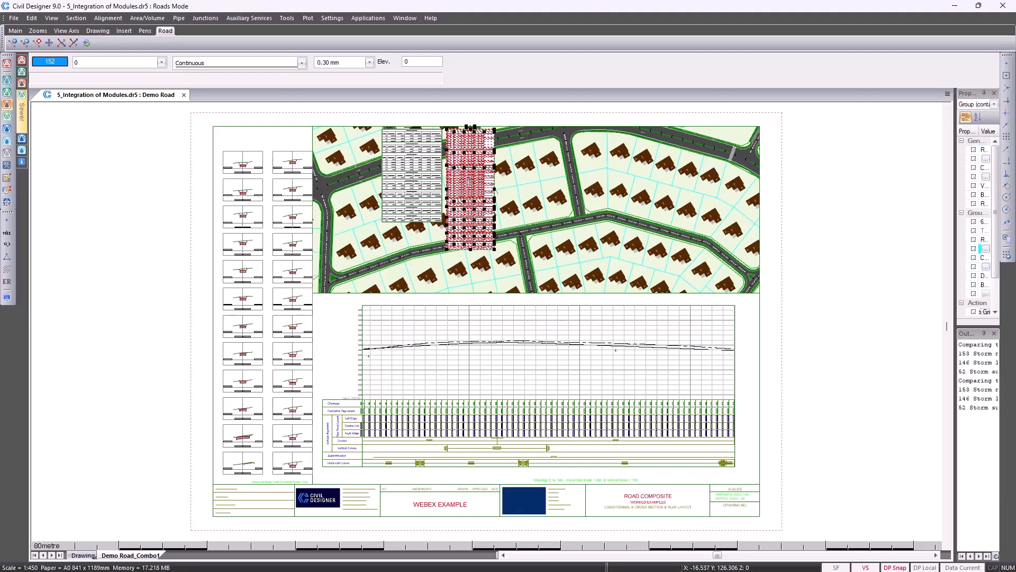
left_click_drag(470, 182, 352, 182)
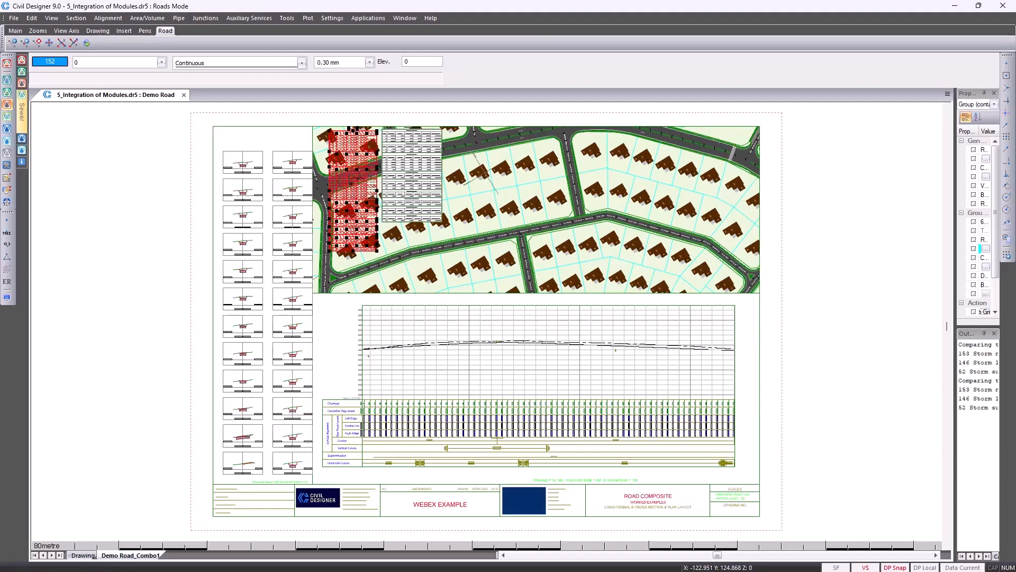
key("Escape")
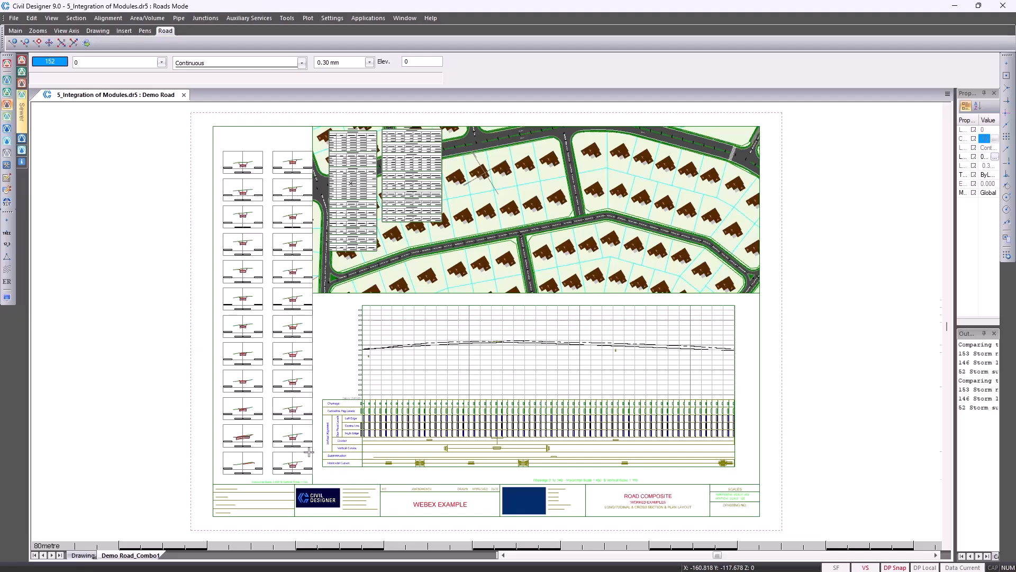
scroll(309, 451, "up", 2)
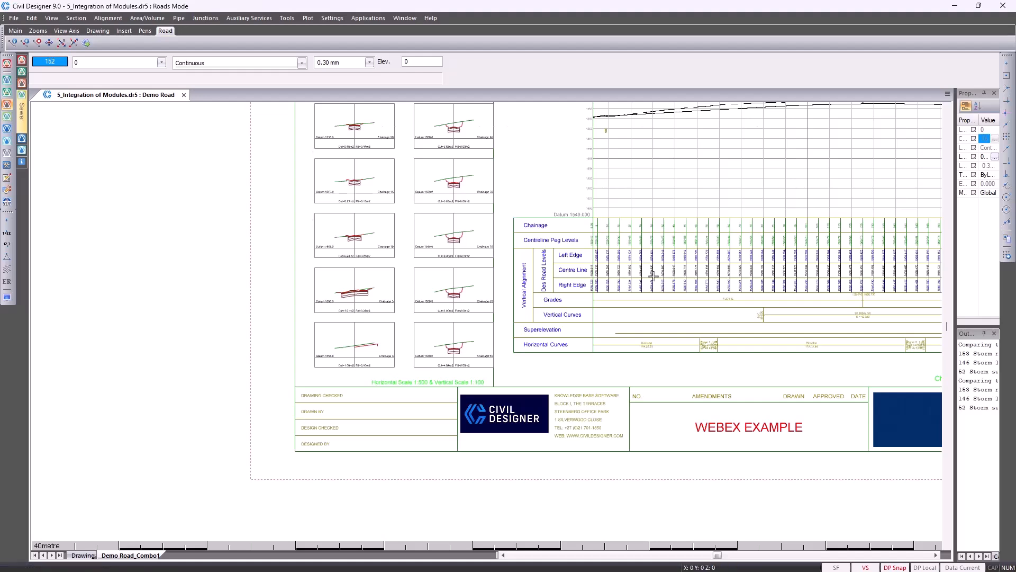
scroll(654, 276, "down", 1)
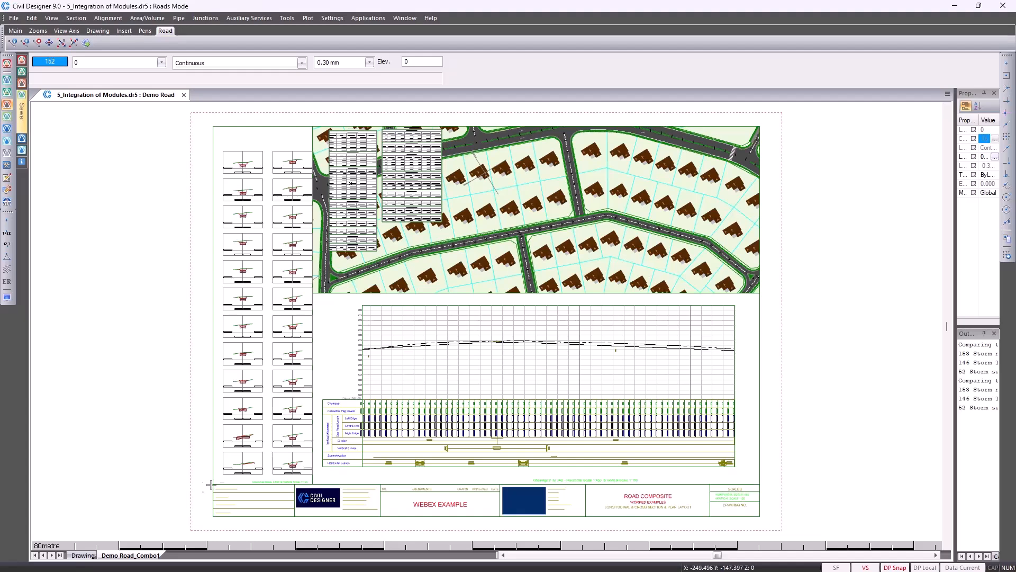
Return to the drawing, open the Urban Single template from Demo Road's template paths for editing, and enlarge the editor
left_click(82, 555)
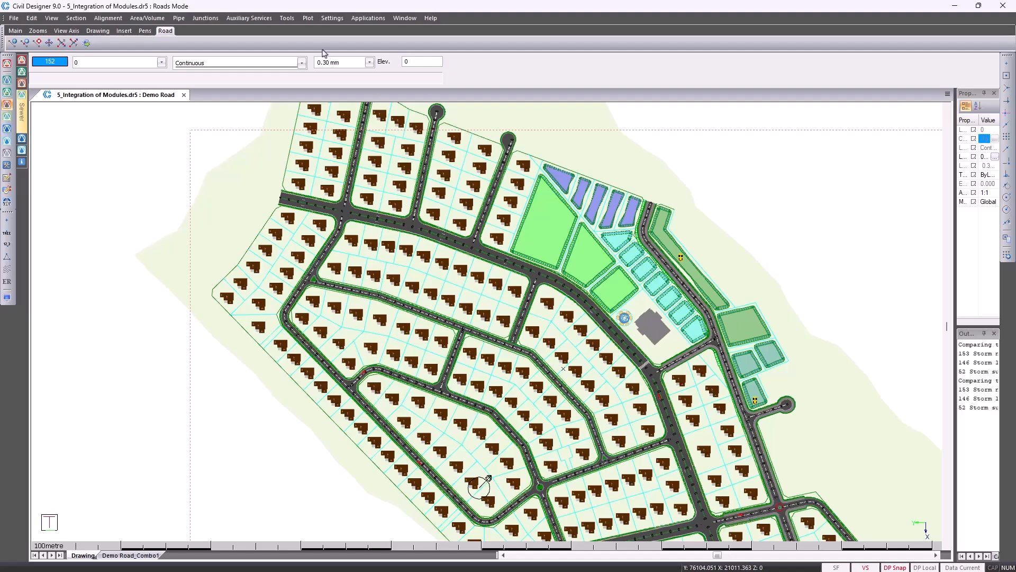
left_click(287, 20)
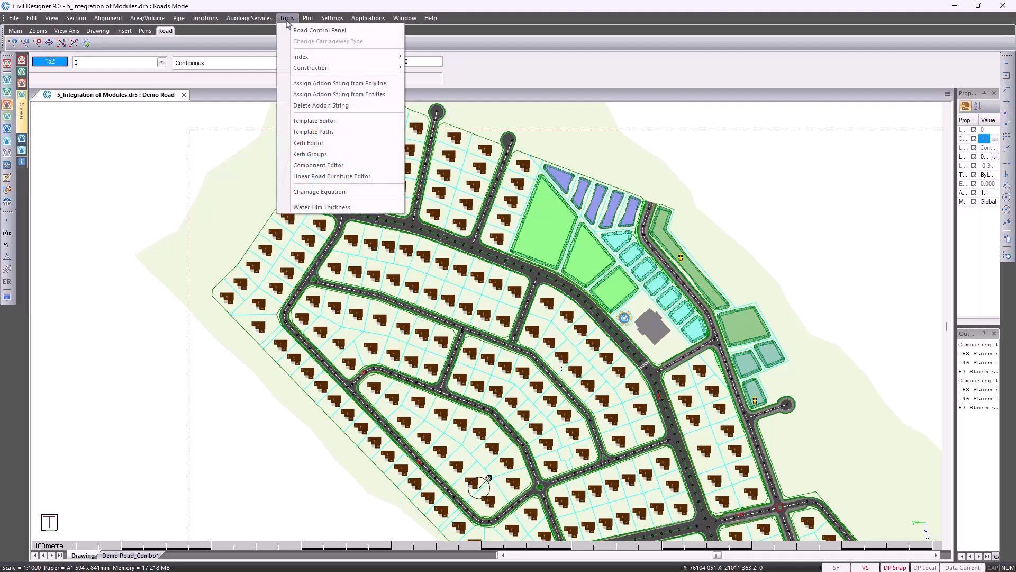
left_click(317, 132)
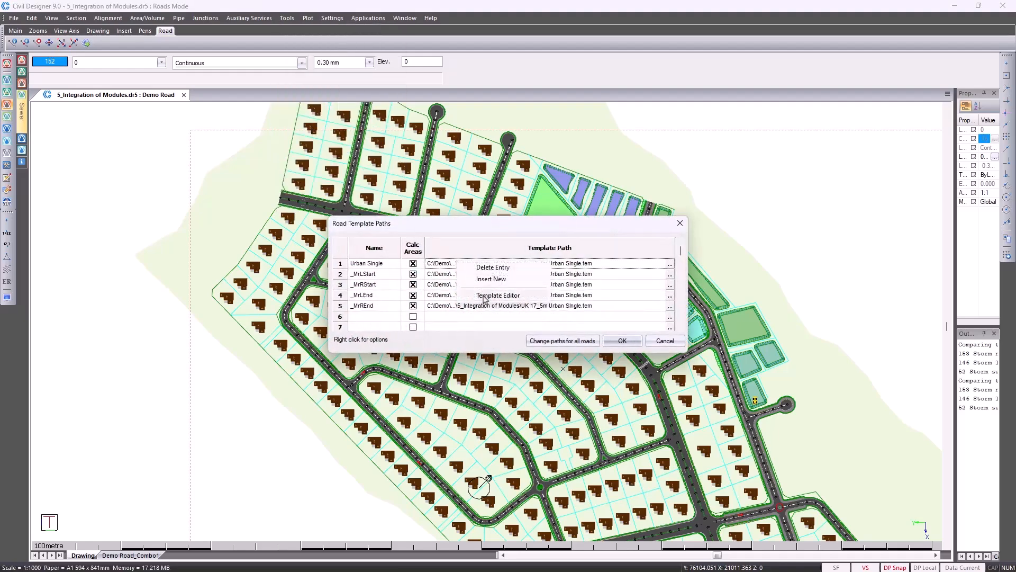
double_click(483, 298)
left_click_drag(461, 148, 223, 21)
left_click_drag(452, 317, 931, 551)
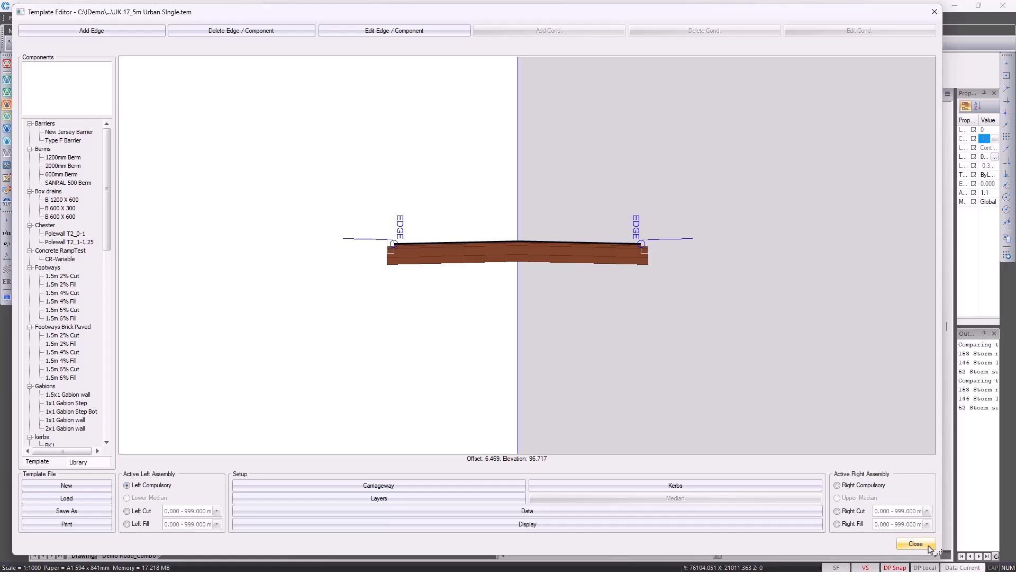
Examine the Dual Crowned carriageway type with its crossfall and offset settings, and cancel the carriageway setup
left_click(494, 484)
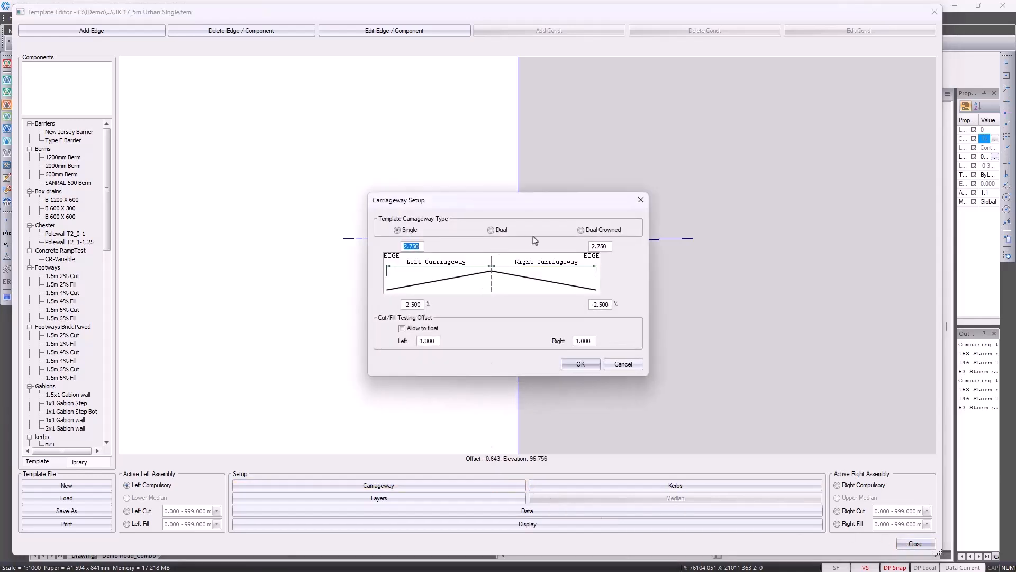
left_click(582, 230)
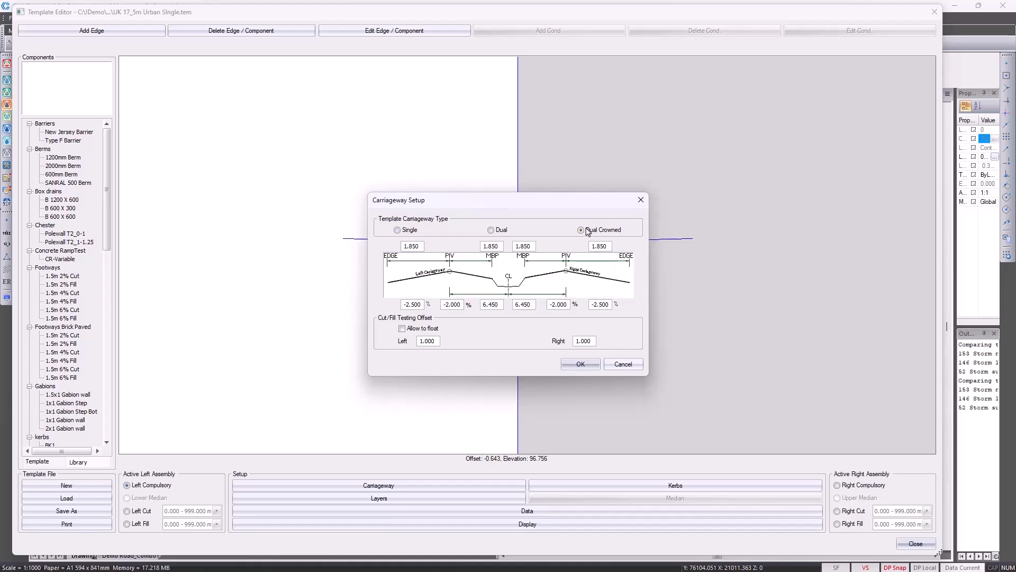
double_click(420, 304)
double_click(459, 306)
double_click(550, 304)
double_click(603, 305)
left_click(622, 364)
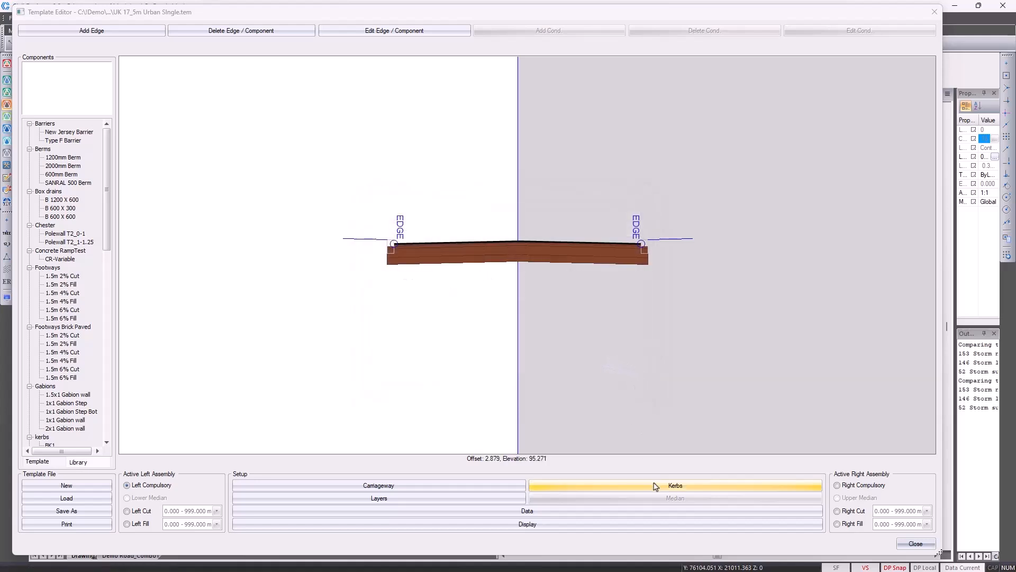
Review the template's test kerbs and browse the BS, SABS and Vanstone kerb library folders without loading another group
left_click(656, 485)
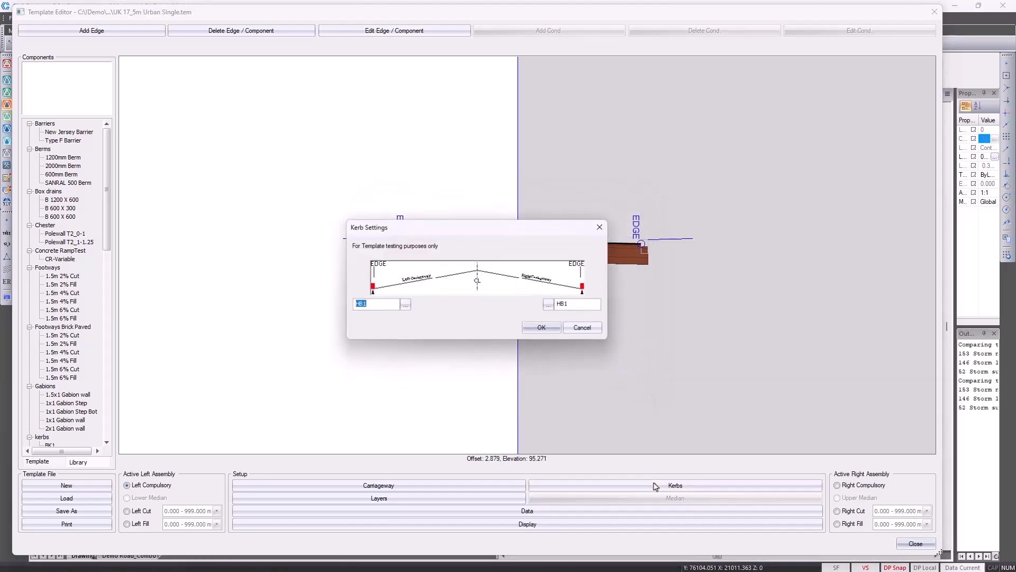
left_click(550, 305)
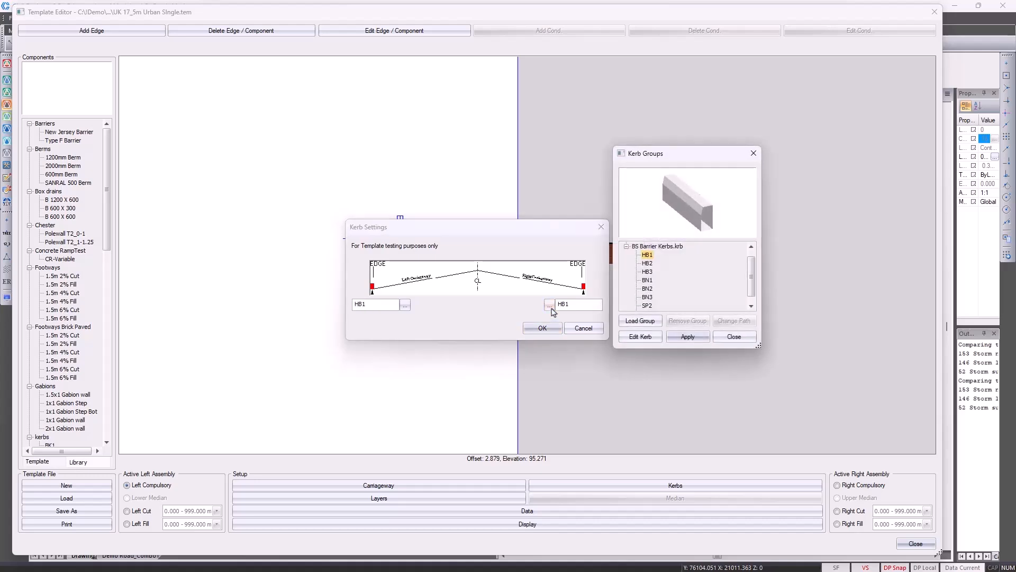
left_click(632, 326)
left_click_drag(803, 175, 543, 175)
left_click(521, 192)
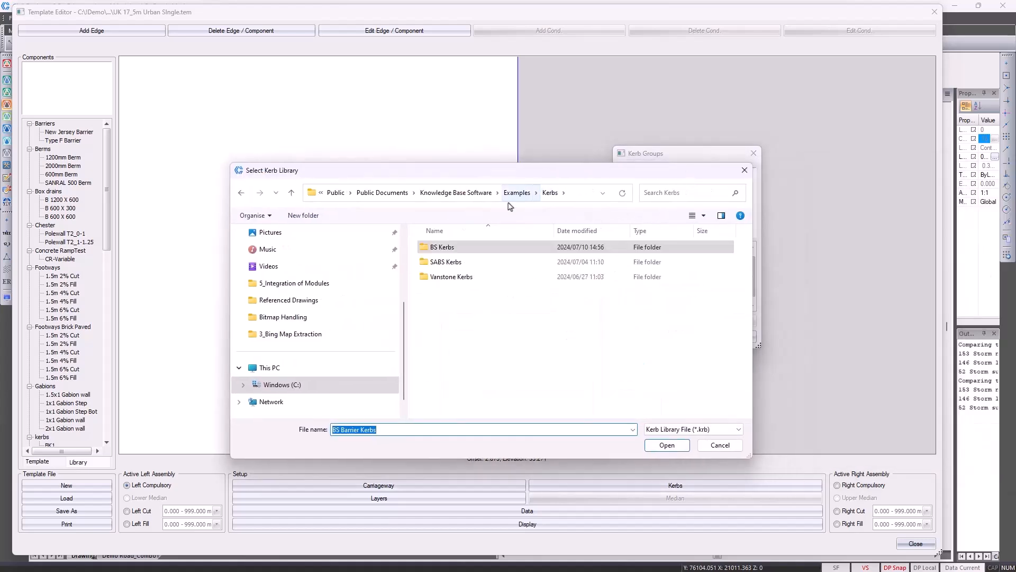
left_click(479, 246)
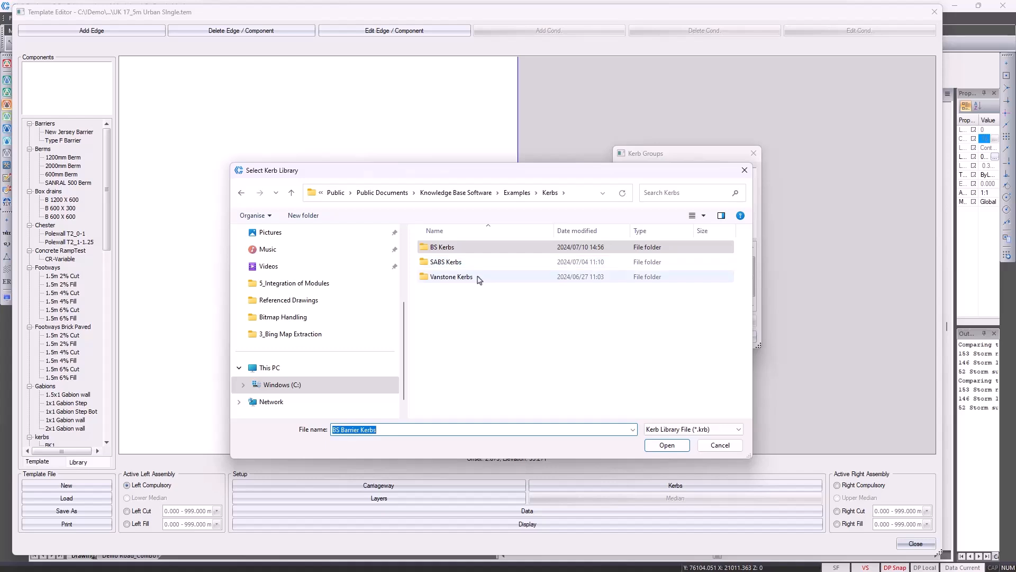
left_click(705, 445)
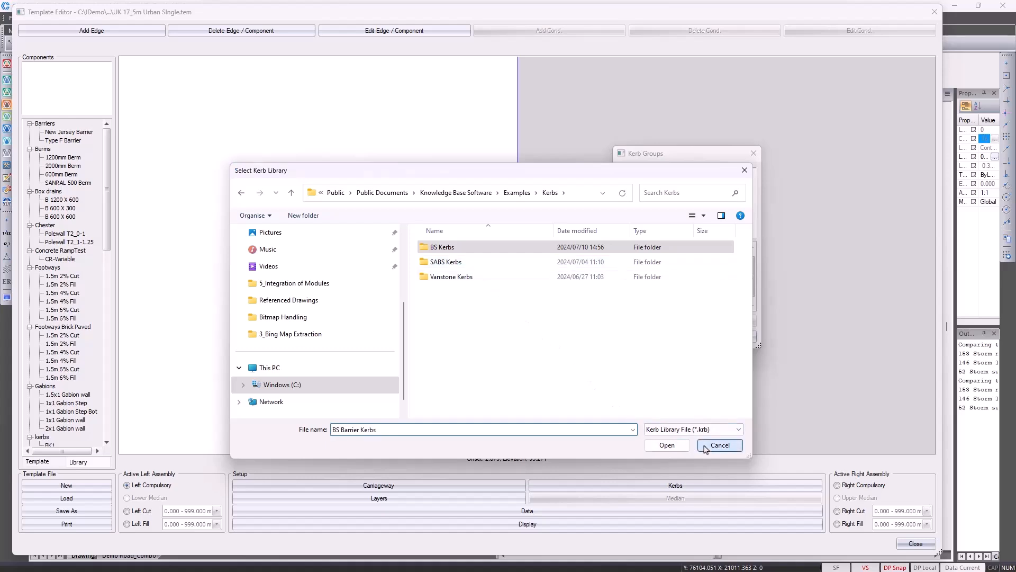
Inspect the HB1 kerb's geometry in the kerb editor, and cancel the kerb settings
left_click(643, 338)
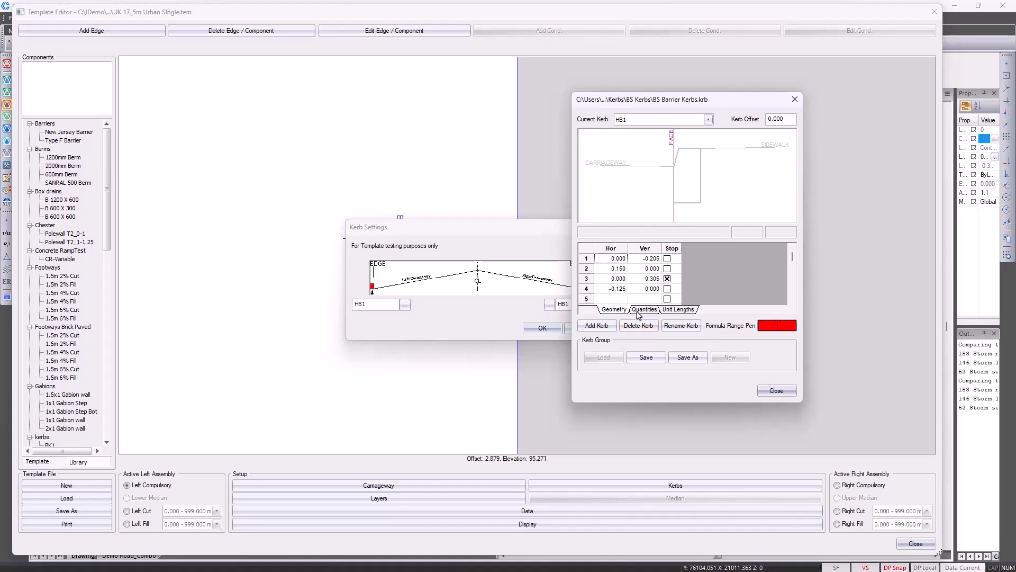
left_click(777, 391)
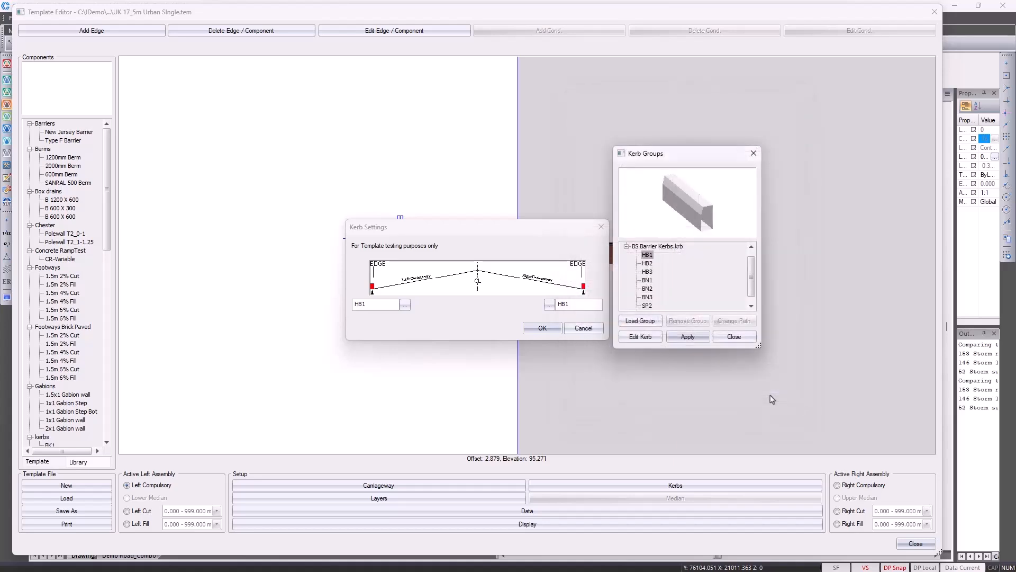
left_click(735, 337)
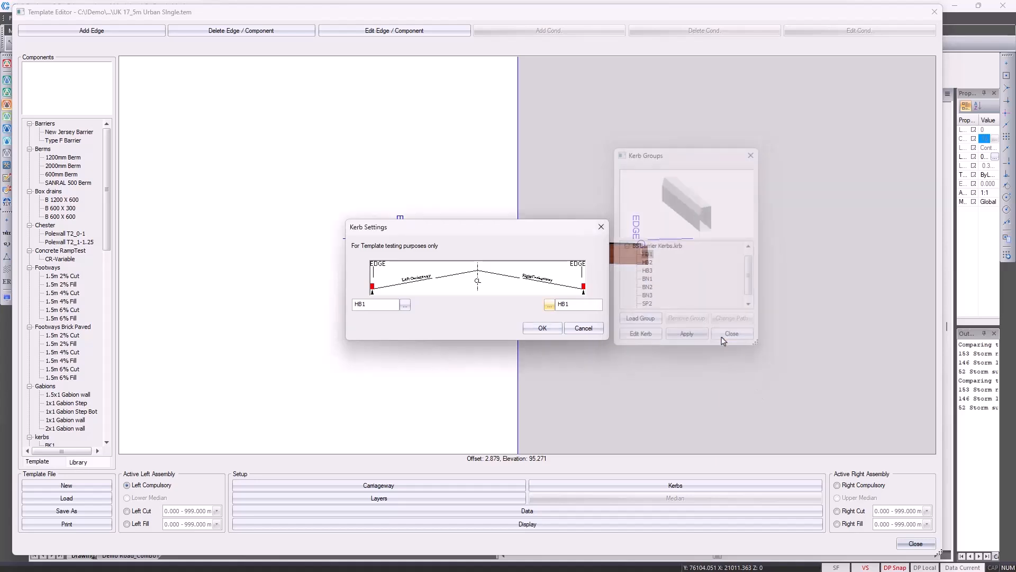
left_click(583, 328)
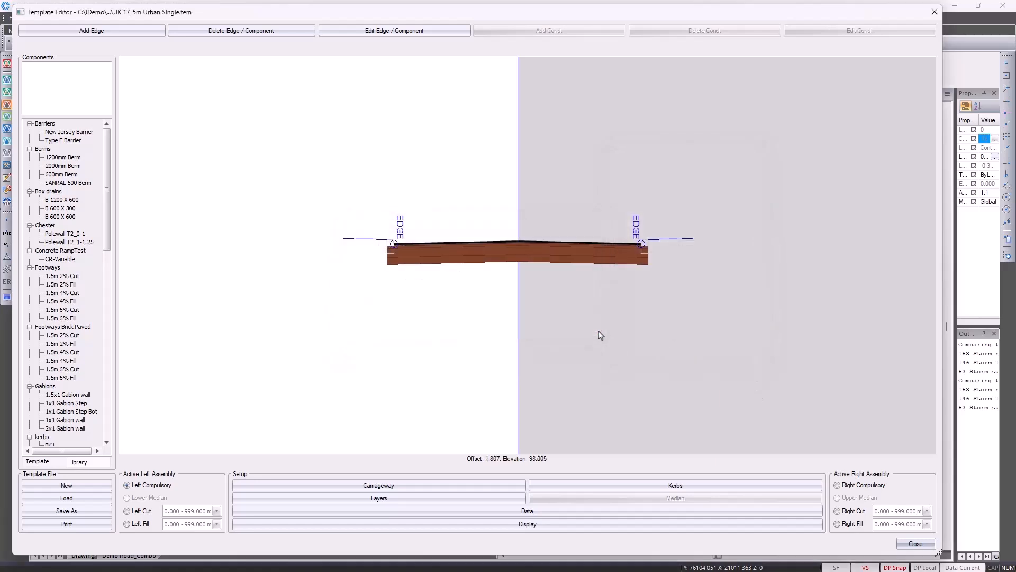
Start a TRH 4 pavement design for the template's right-hand layers, with Bitumen hot-mix bases as the pavement type
left_click(471, 500)
left_click(757, 118)
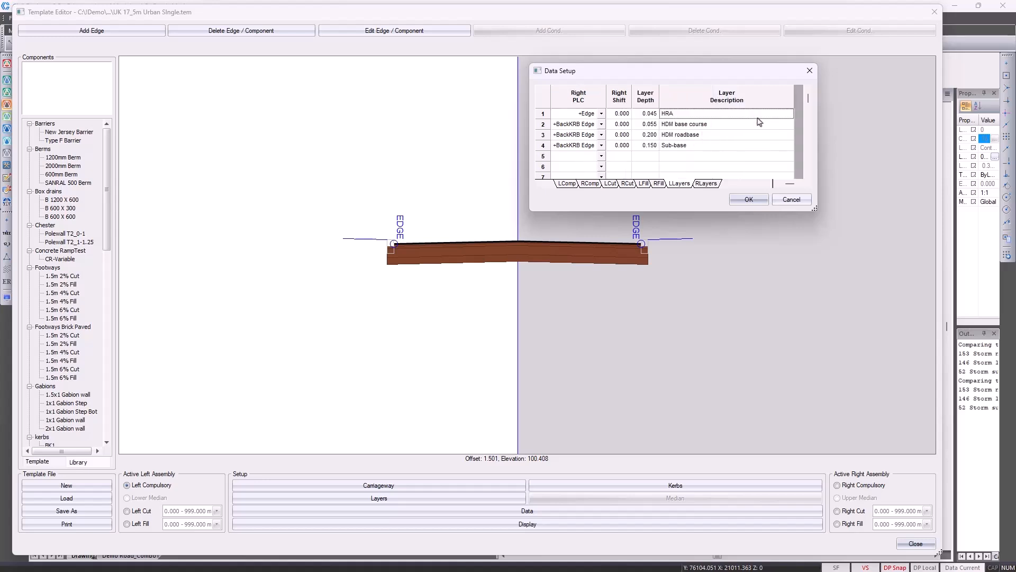
right_click(756, 120)
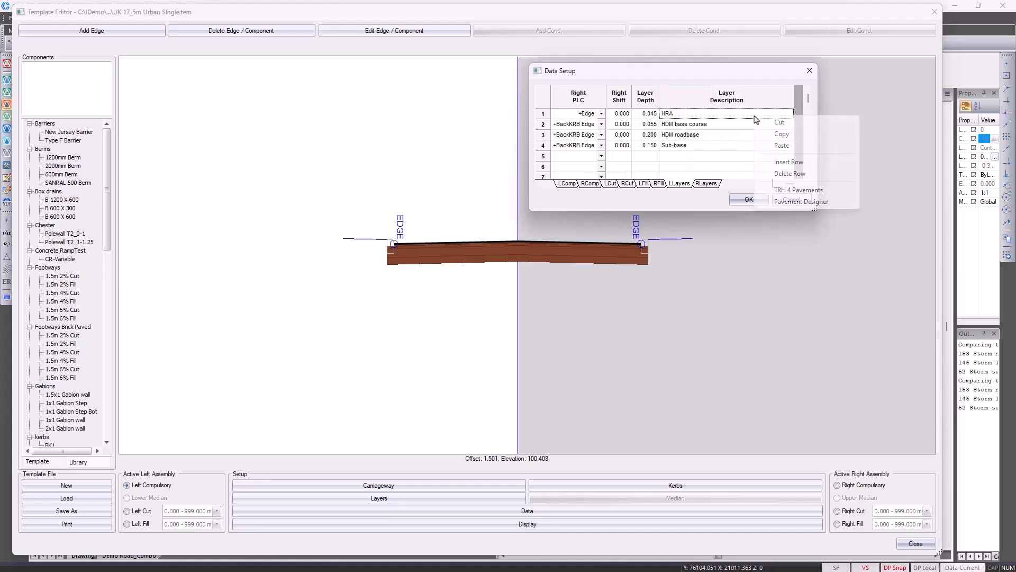
left_click(812, 190)
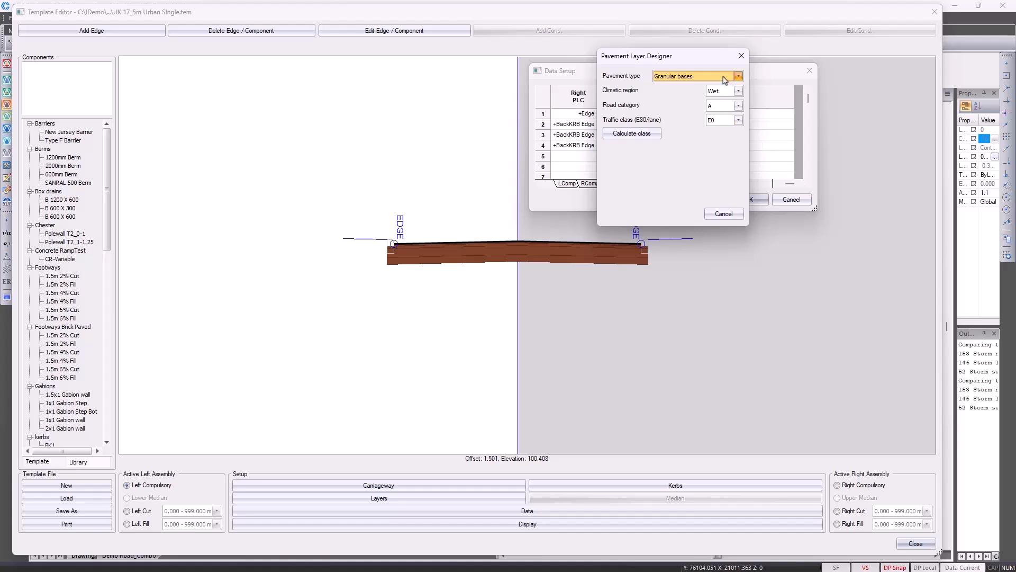
left_click(726, 78)
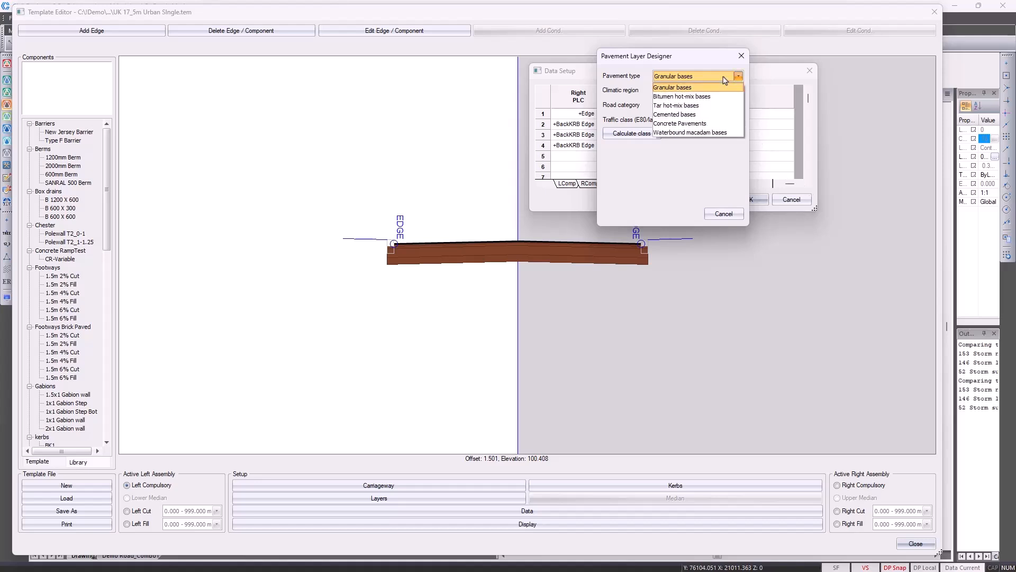
left_click(720, 88)
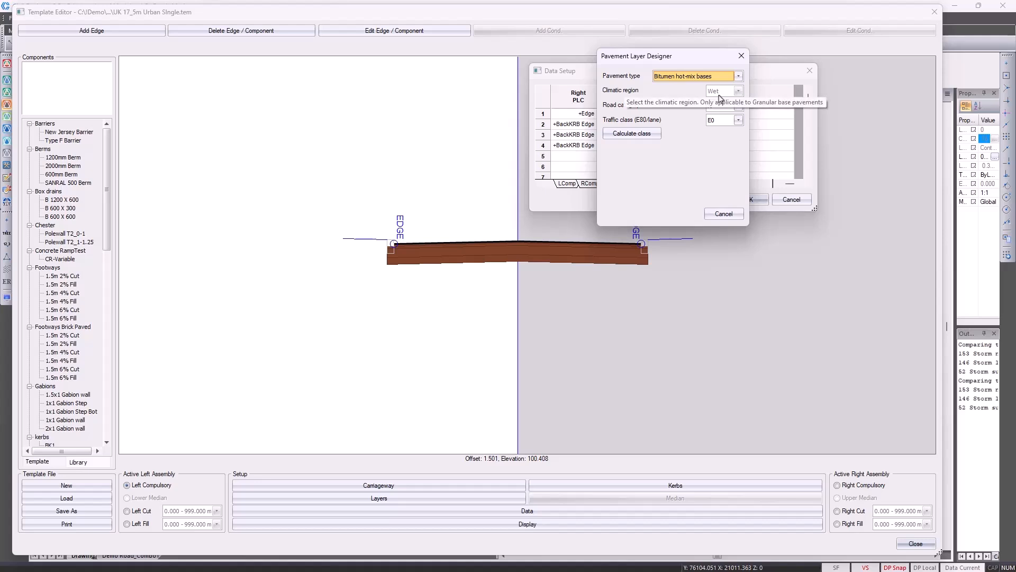
Review the axle load, traffic growth and lane distribution inputs in the cumulative E80 calculator, and cancel it
left_click(651, 139)
left_click(633, 133)
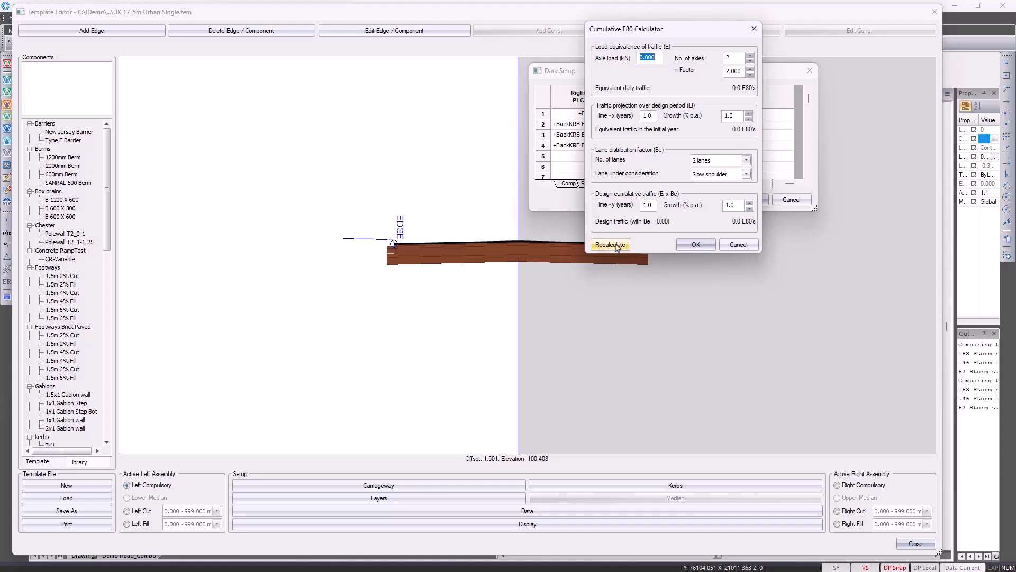
left_click(731, 247)
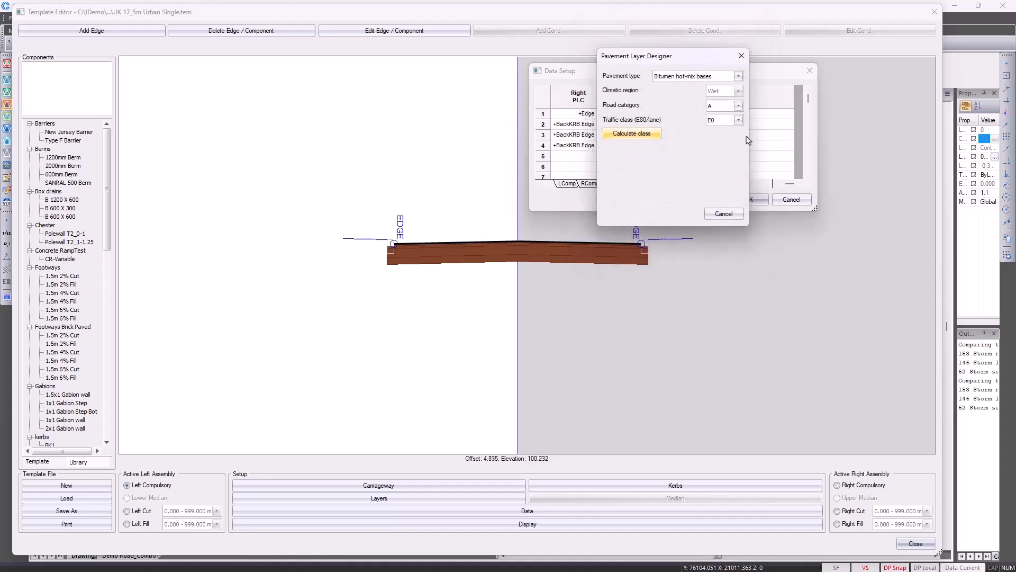
Set the traffic class to E3 and apply the AG, BC/BS, C3 and C4 pavement to the right-hand layers
left_click(739, 121)
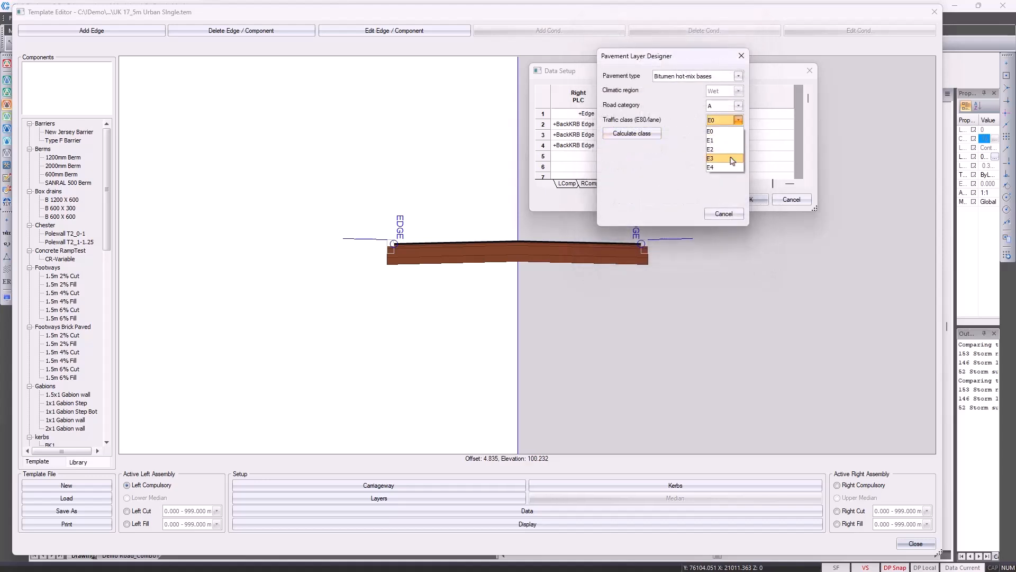
left_click(716, 154)
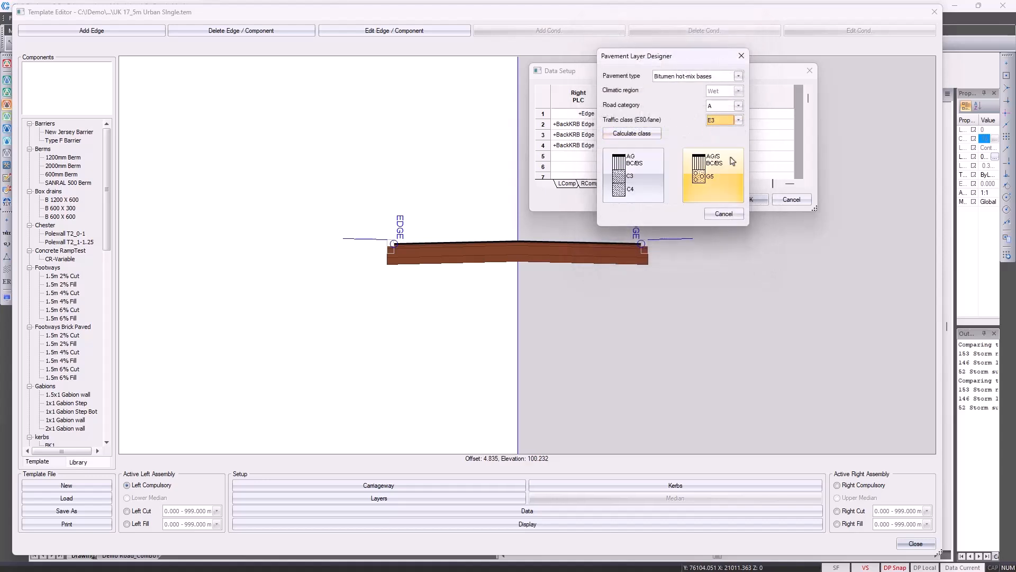
left_click(644, 184)
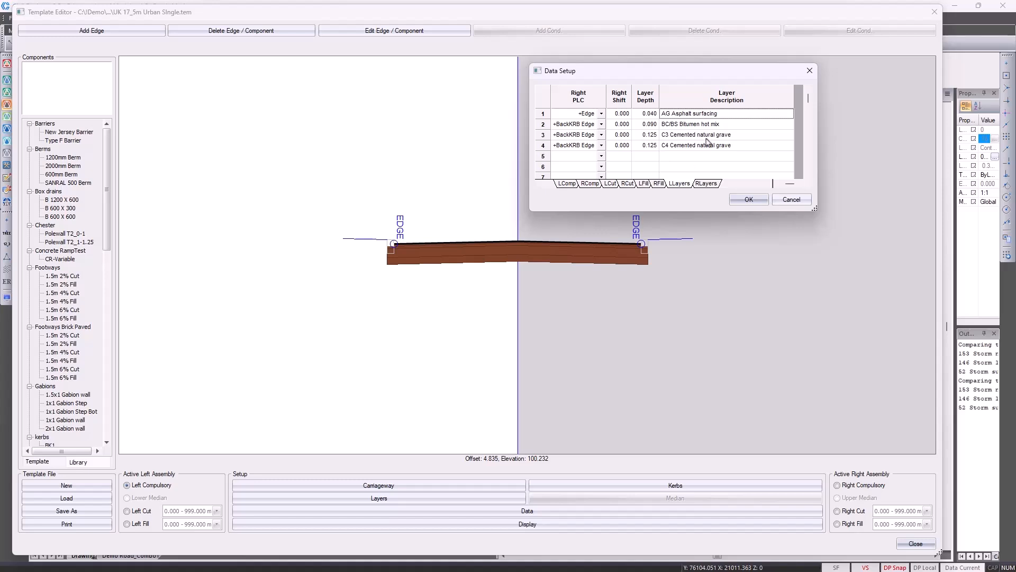
View the HRA on HDM for 50msa pavement in the Pavement Designer, cancel it, and accept the template's layer data
right_click(706, 116)
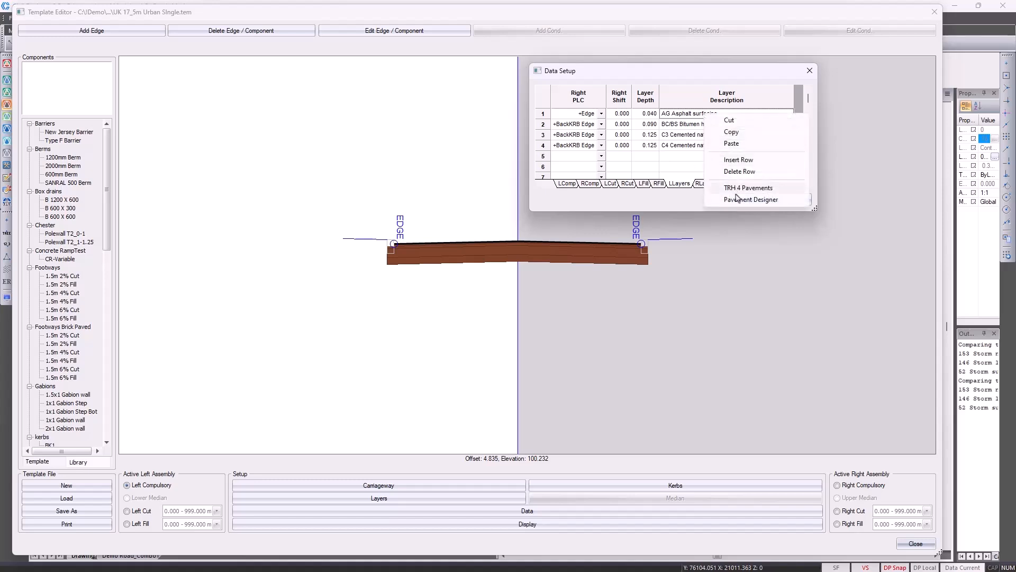
left_click(777, 200)
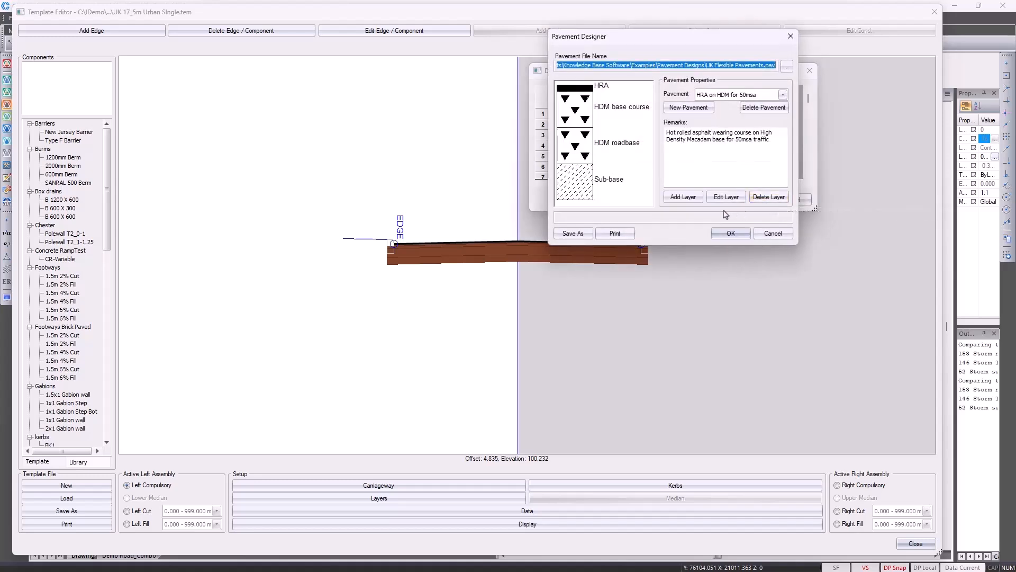
left_click(763, 235)
left_click(673, 168)
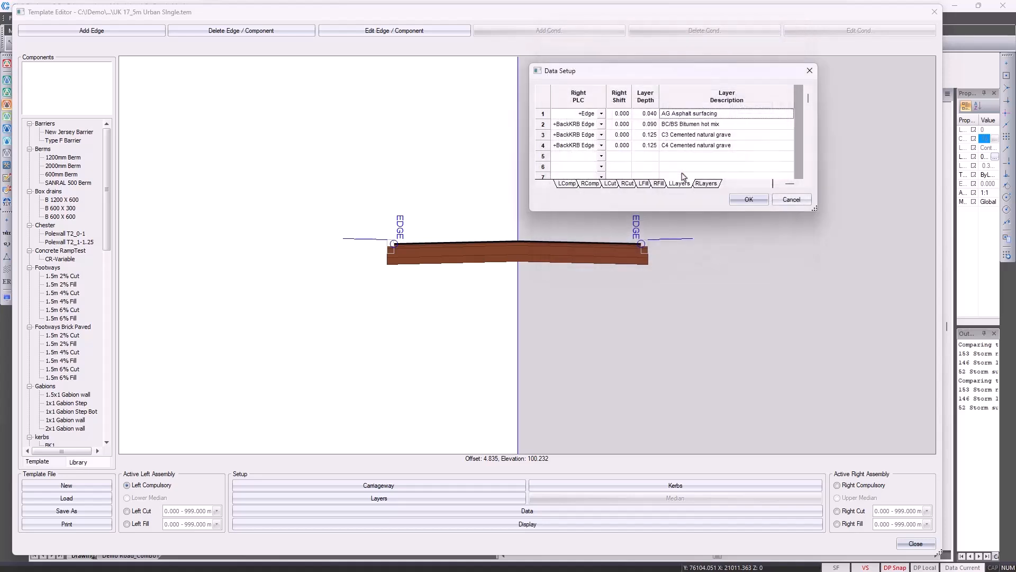
left_click(733, 199)
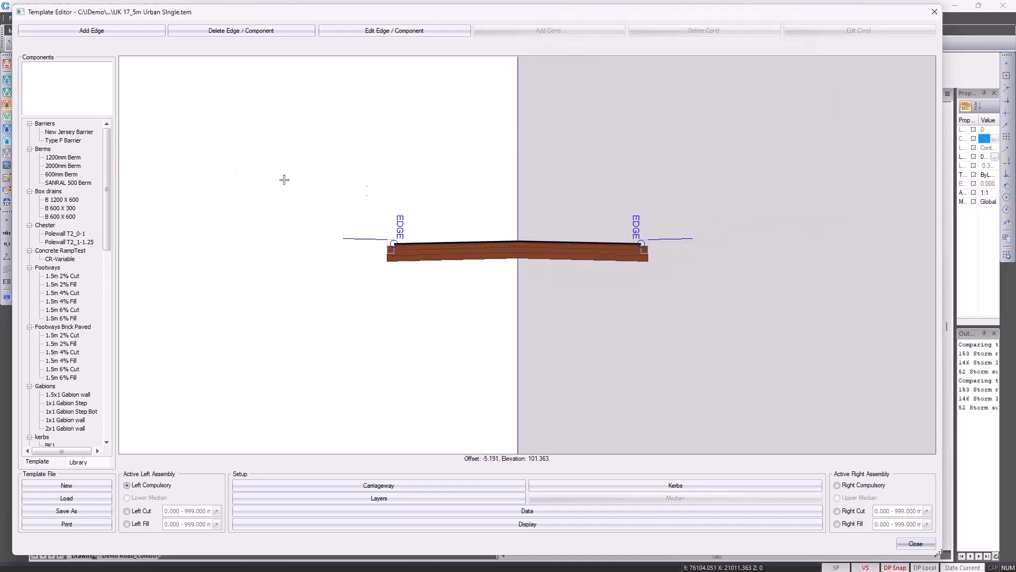
Browse the component library and add the SANRAL v-drain to the outer end of the template's left compulsory assembly
left_click(68, 132)
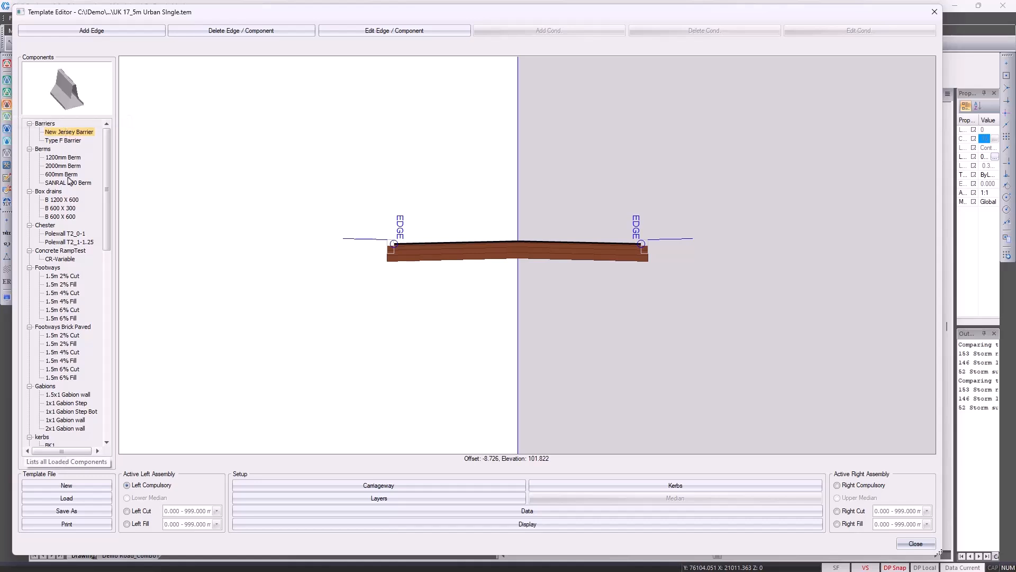
scroll(68, 180, "down", 6)
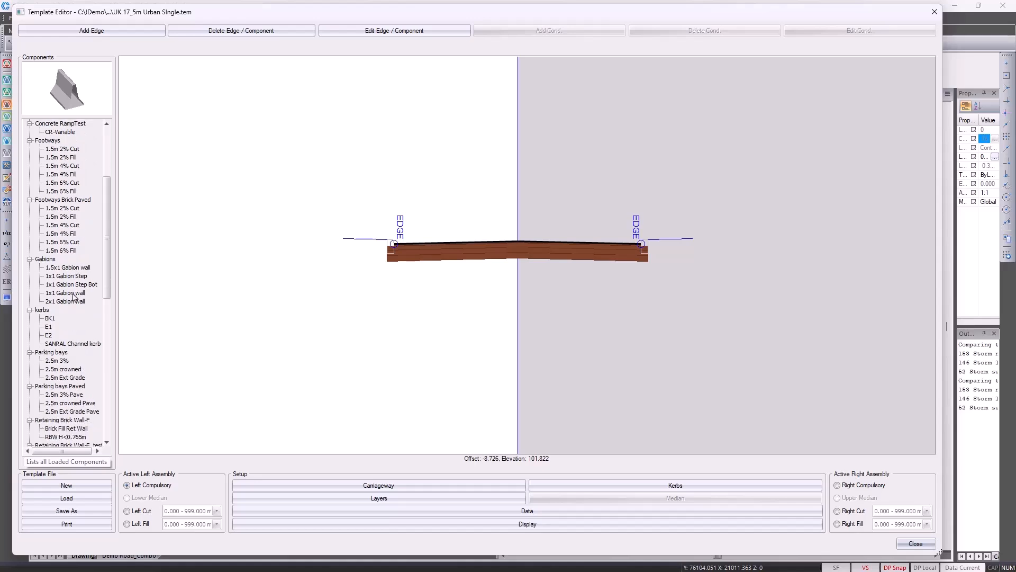
scroll(75, 297, "down", 1)
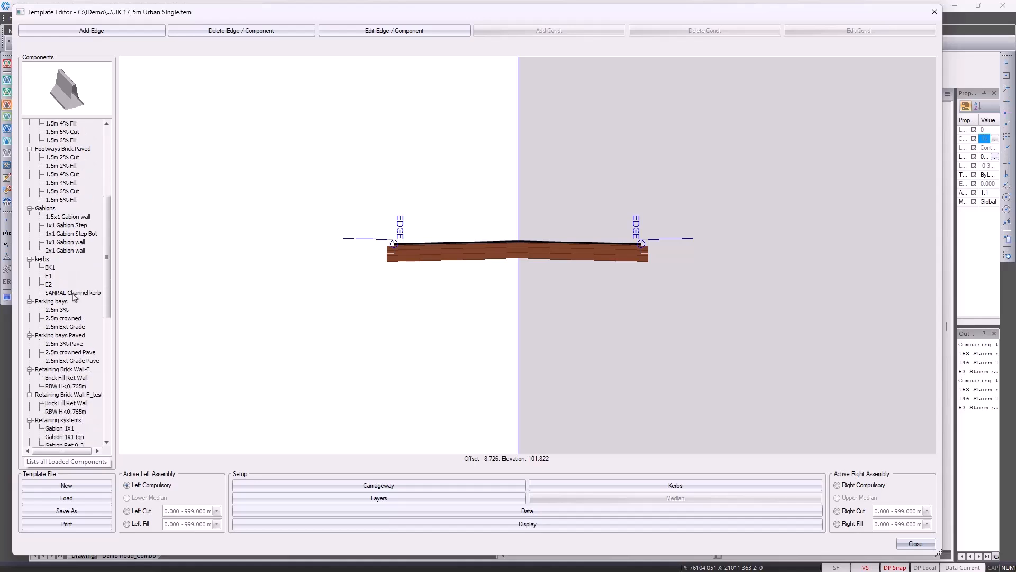
scroll(74, 298, "down", 3)
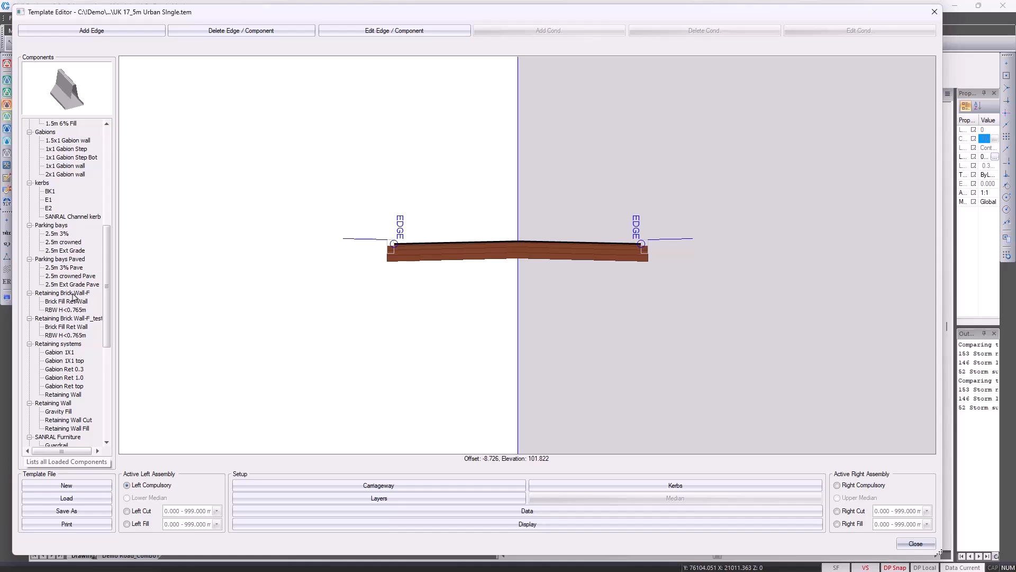
scroll(74, 299, "down", 1)
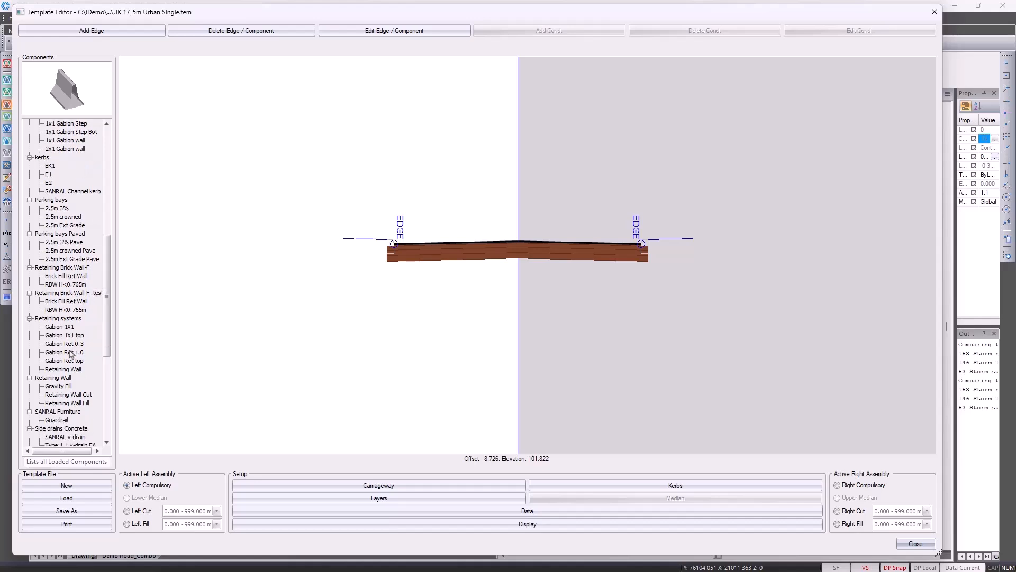
scroll(71, 354, "down", 1)
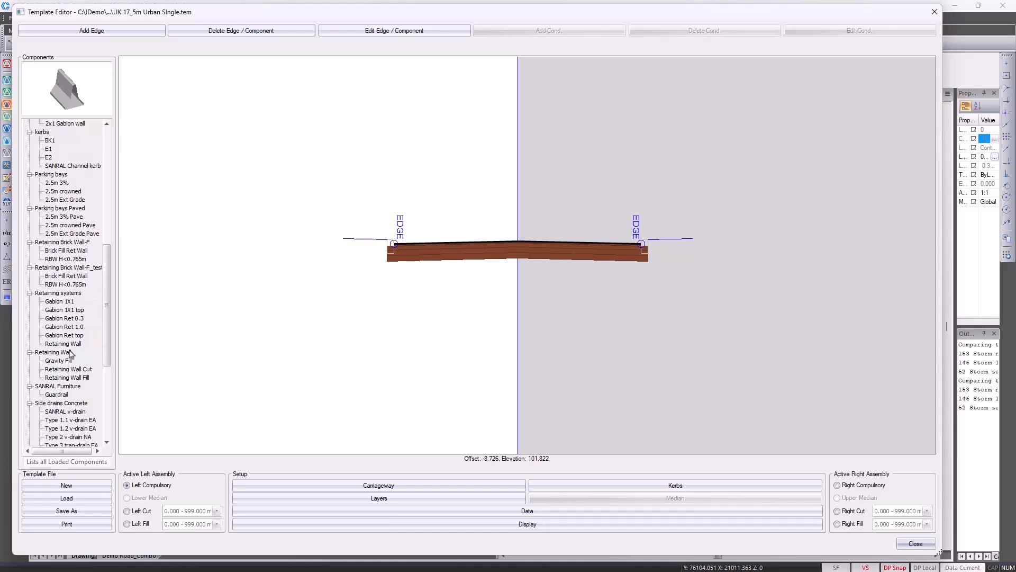
left_click(64, 396)
left_click(71, 413)
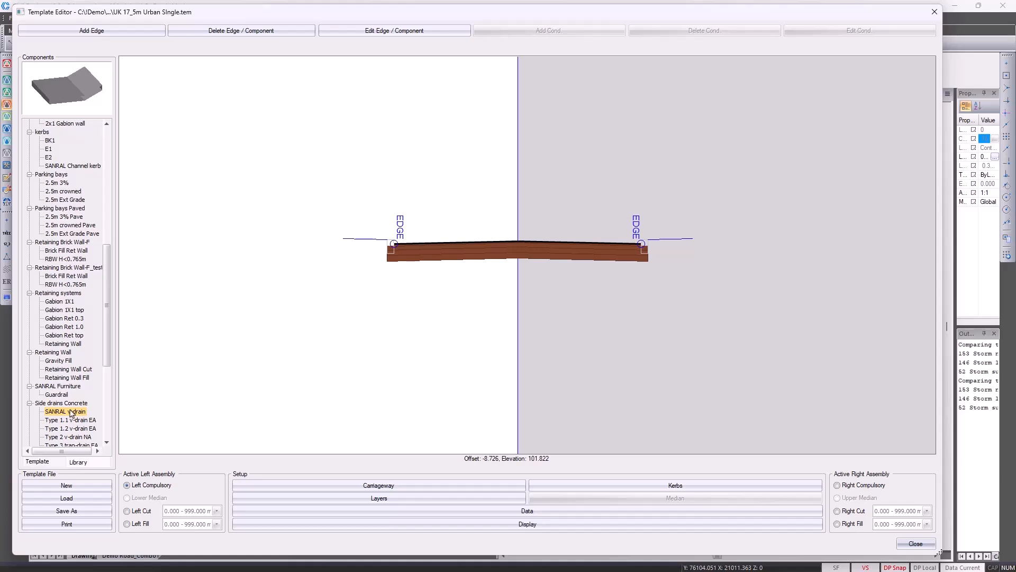
double_click(73, 413)
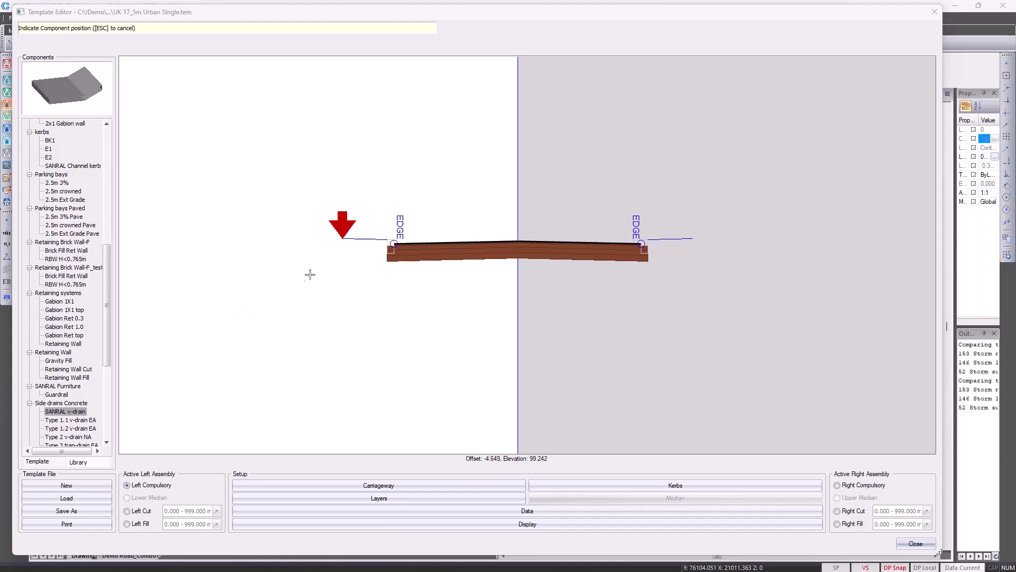
left_click(354, 274)
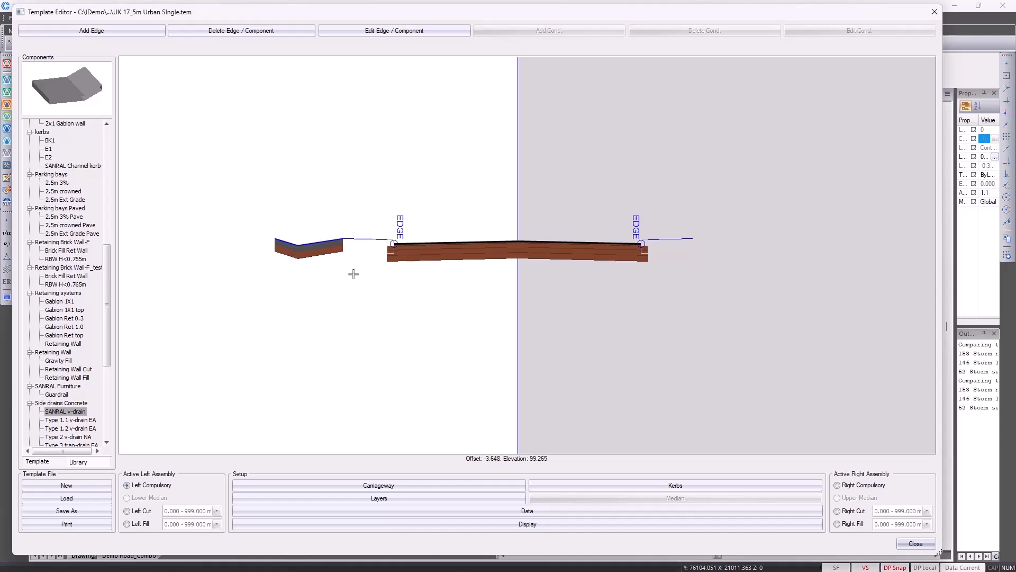
Delete the SANRAL v-drain from the left compulsory assembly
left_click(241, 31)
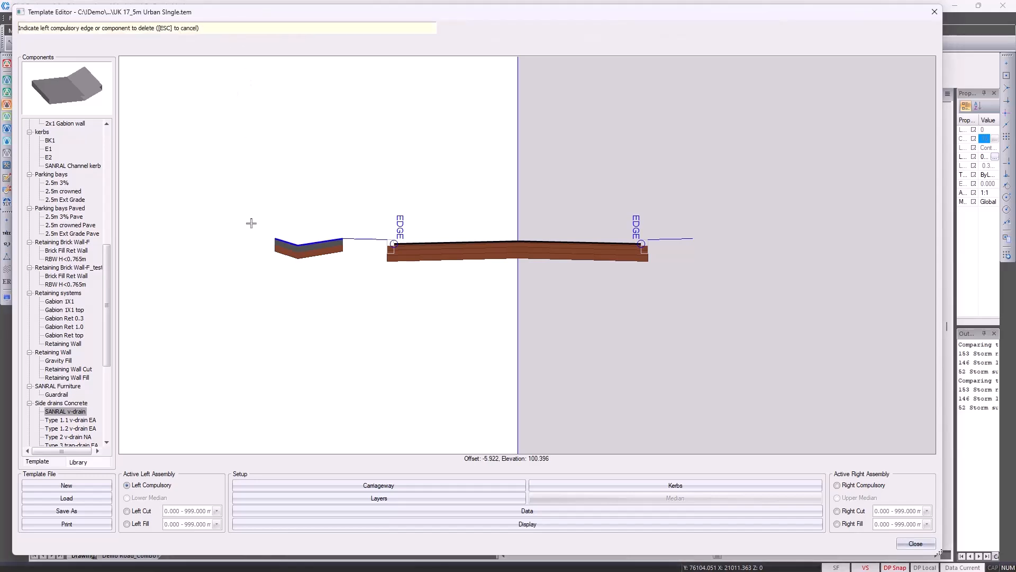
left_click(251, 222)
key("Escape")
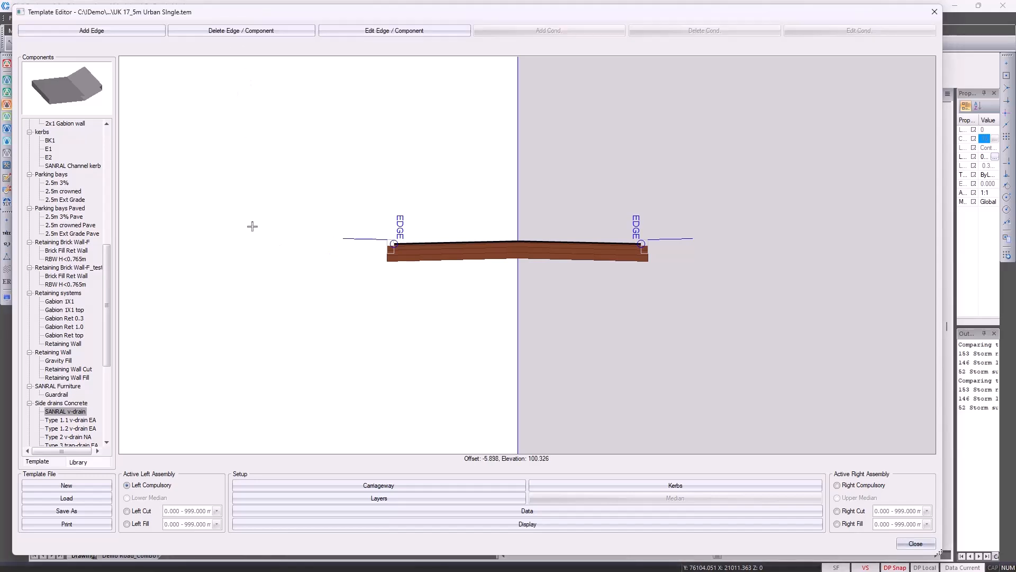
Load the Dual Example.tem template without saving the changes to the current one
left_click(69, 501)
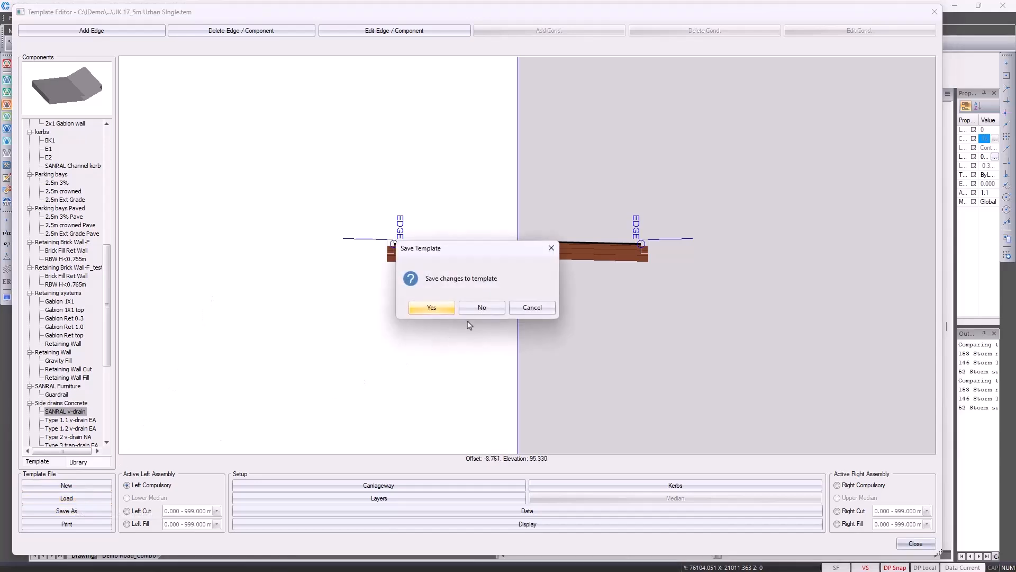
left_click(466, 308)
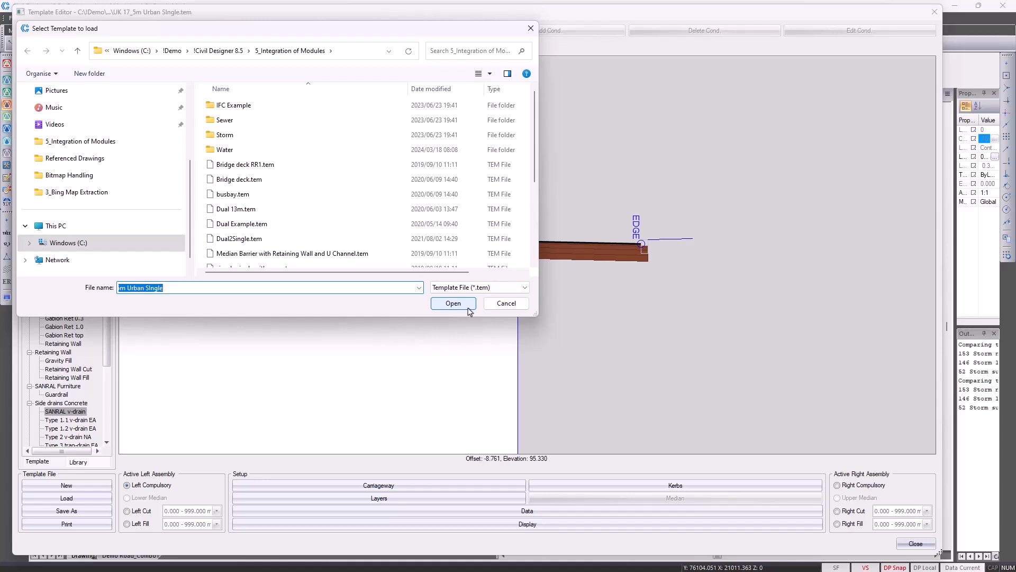
double_click(281, 229)
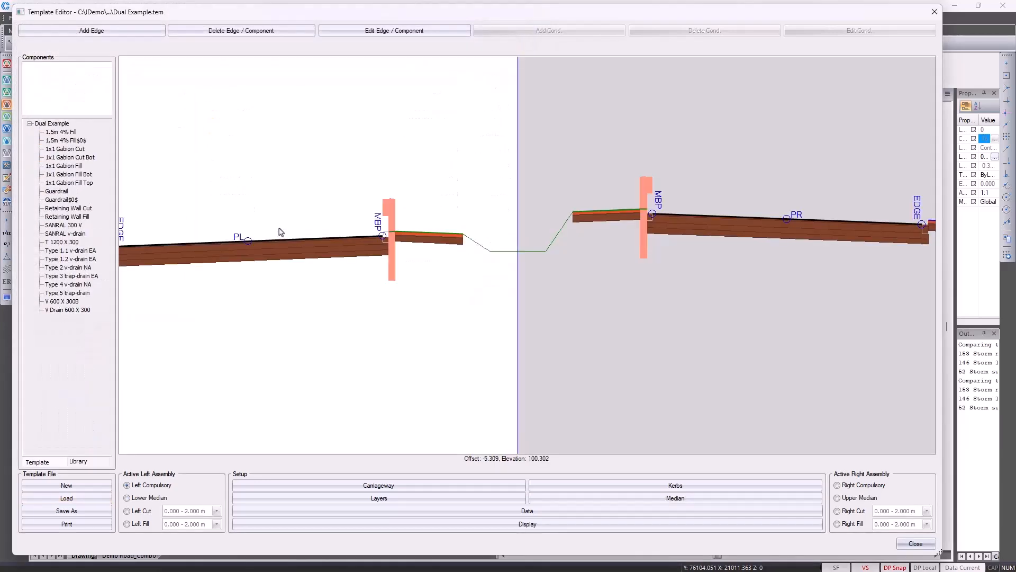
scroll(520, 254, "down", 2)
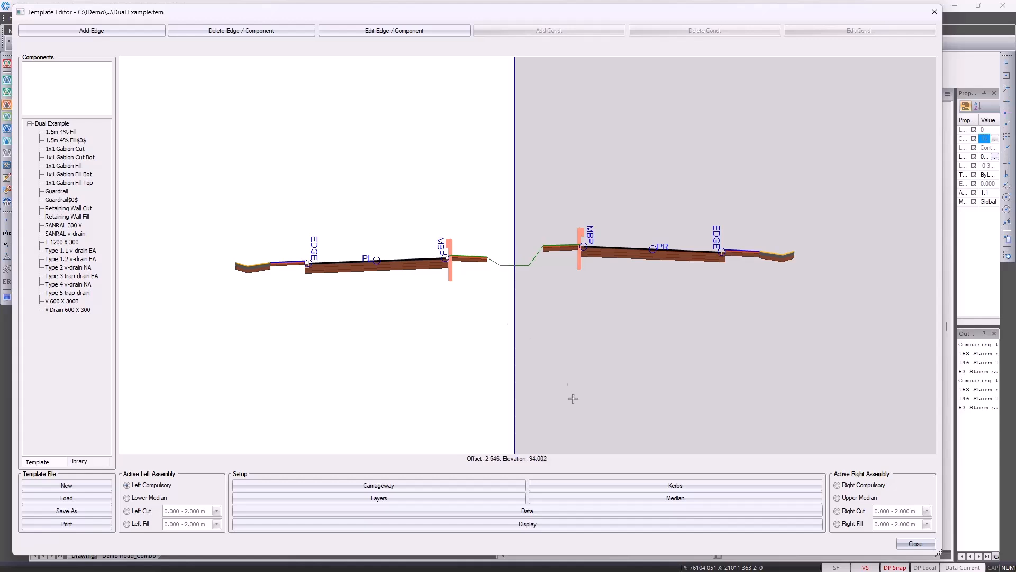
Review the dual template's median data and median join type, and cancel the setup
left_click(616, 498)
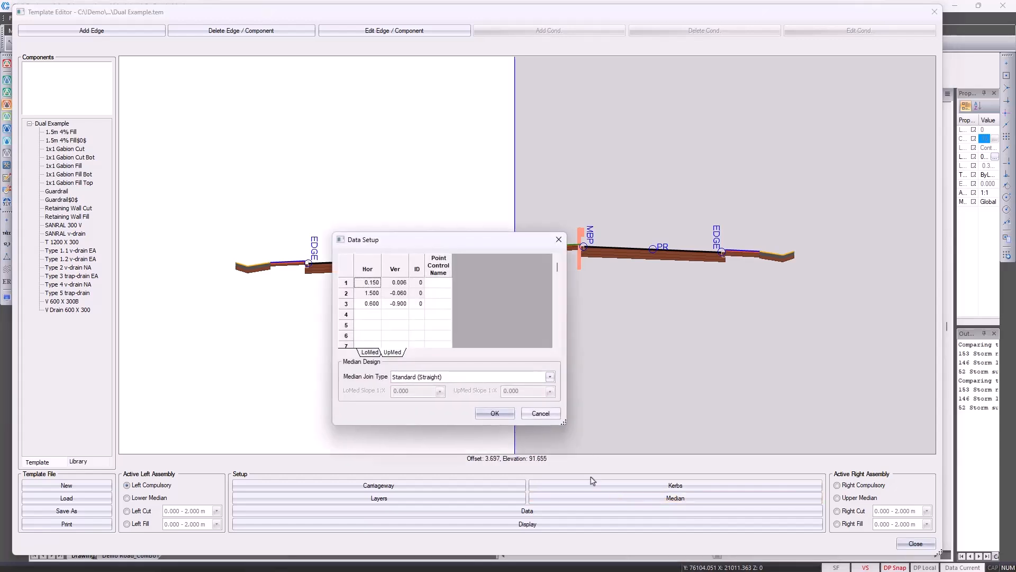
left_click(532, 378)
left_click(534, 386)
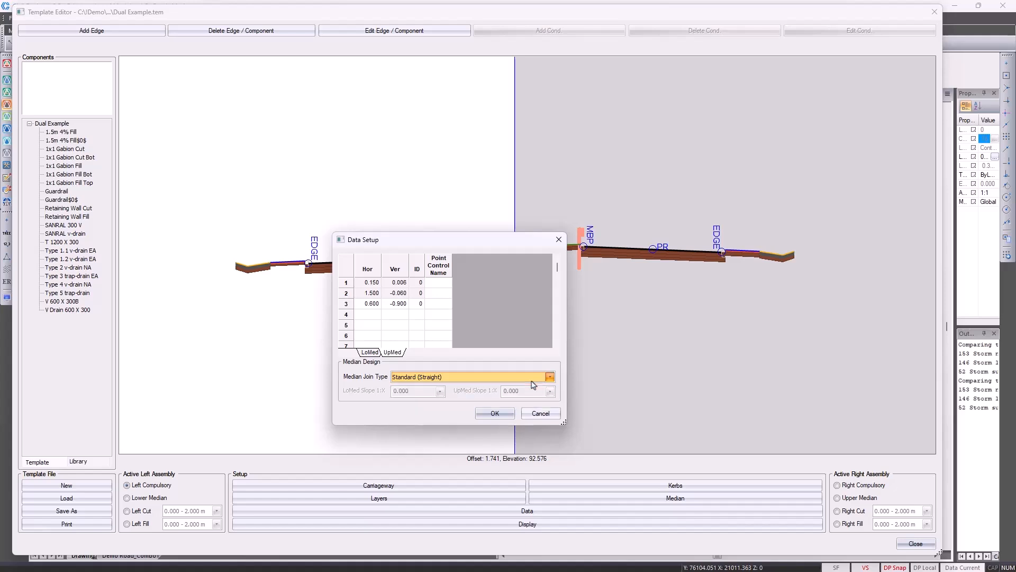
left_click(550, 415)
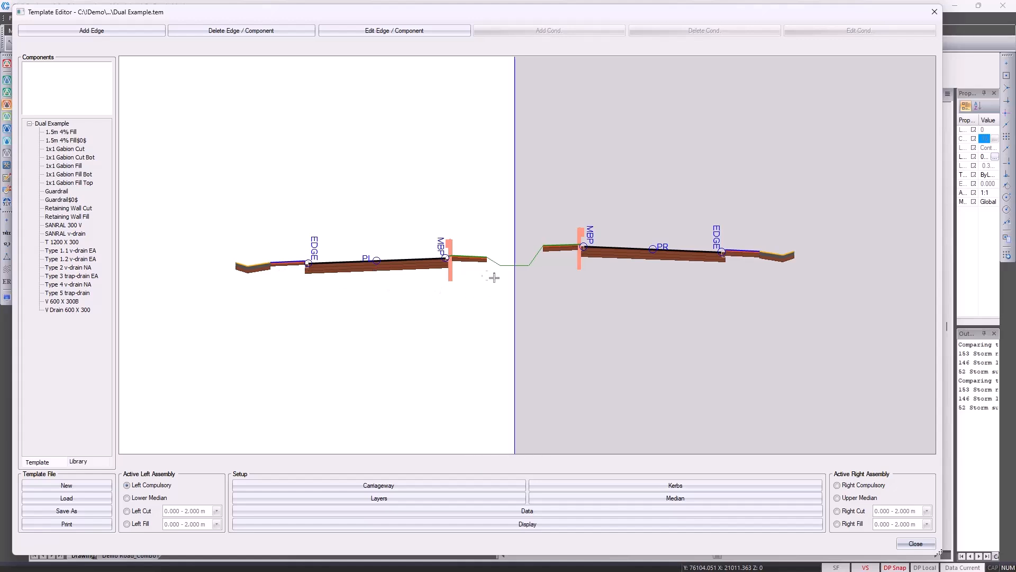
Activate the Left Cut assembly and view its depth ranges up to 6.000 - 999.000 m
scroll(524, 263, "down", 1)
scroll(523, 264, "down", 1)
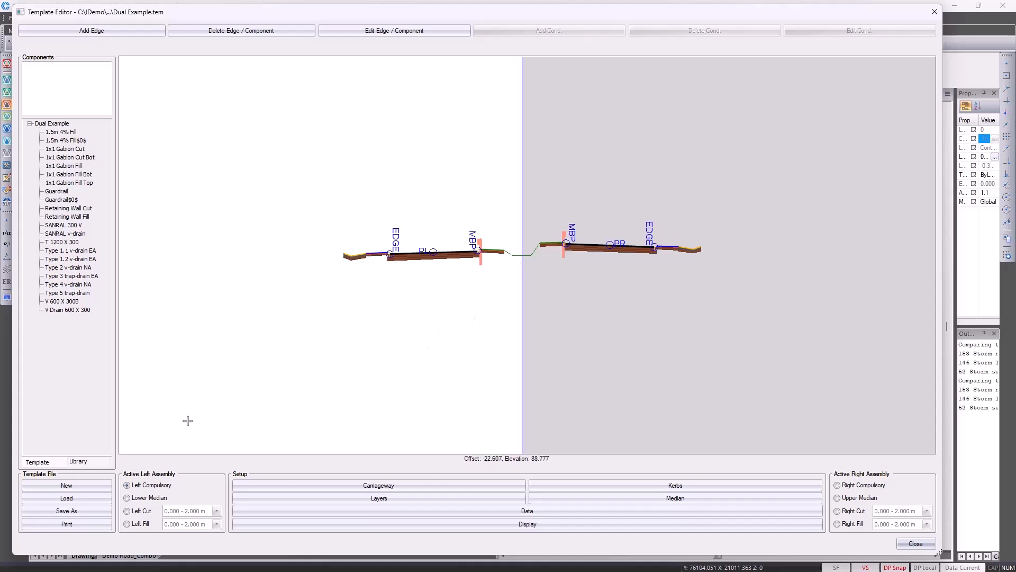
left_click(148, 516)
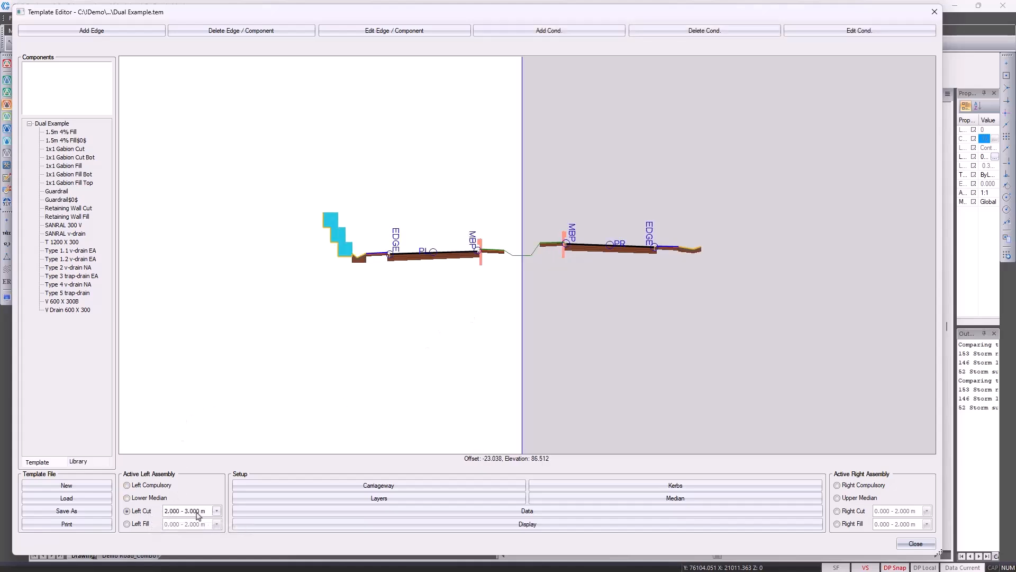
scroll(198, 516, "down", 1)
scroll(198, 516, "down", 1)
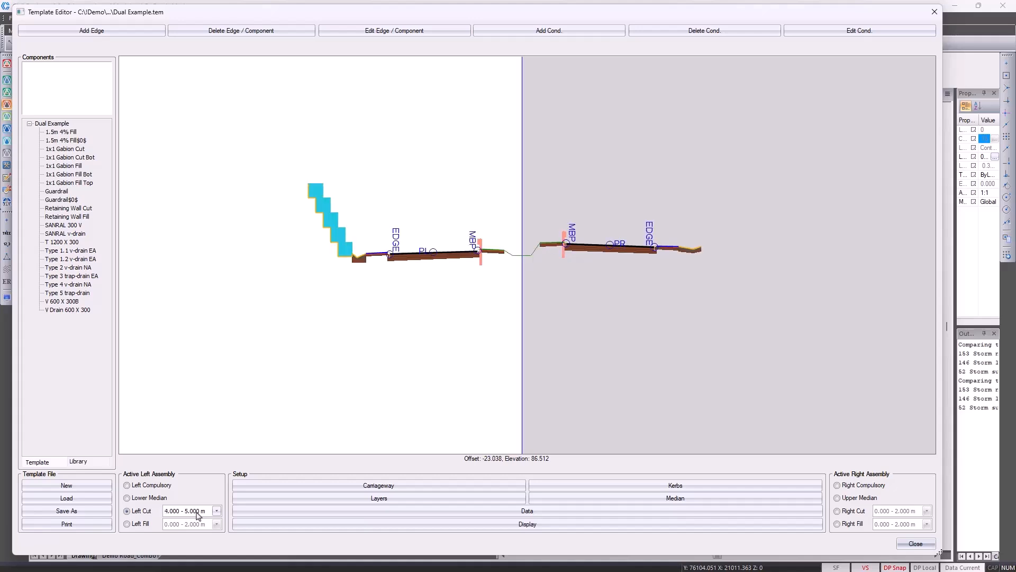
scroll(198, 516, "down", 1)
scroll(198, 517, "down", 1)
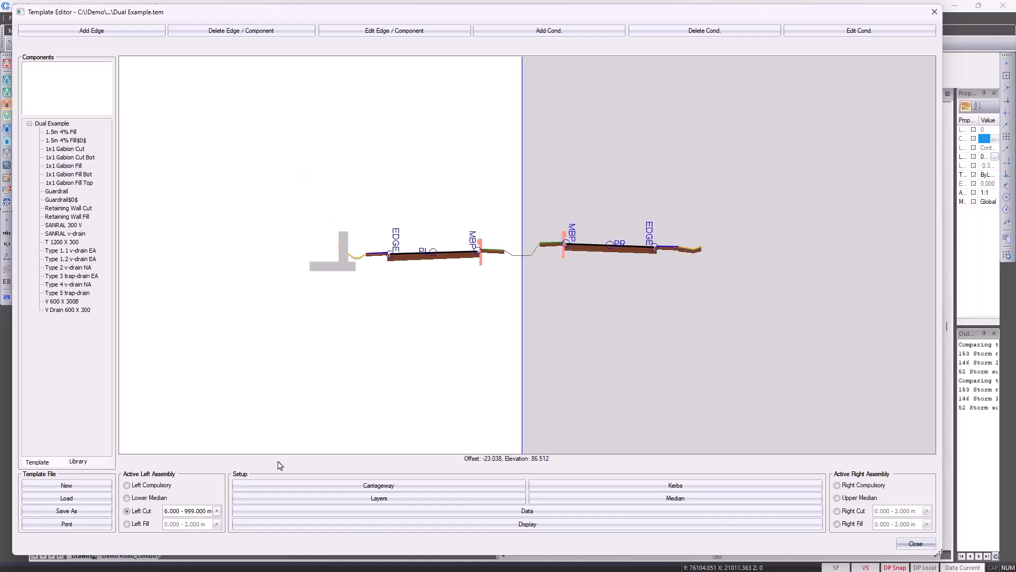
Add a four-point test ground line running from left cut to right fill, and close the template editor and cancel the template paths
right_click(456, 307)
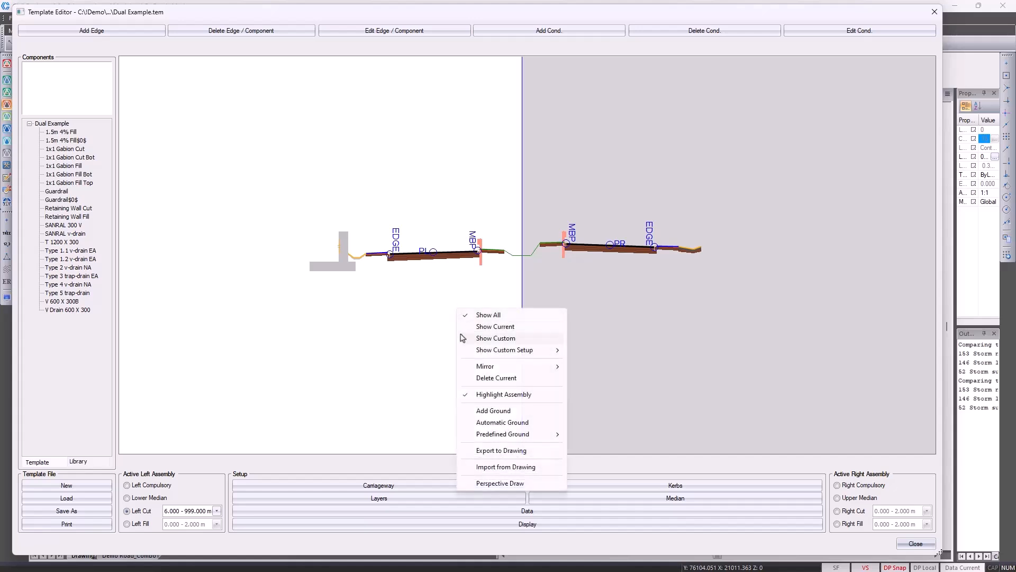
left_click(492, 411)
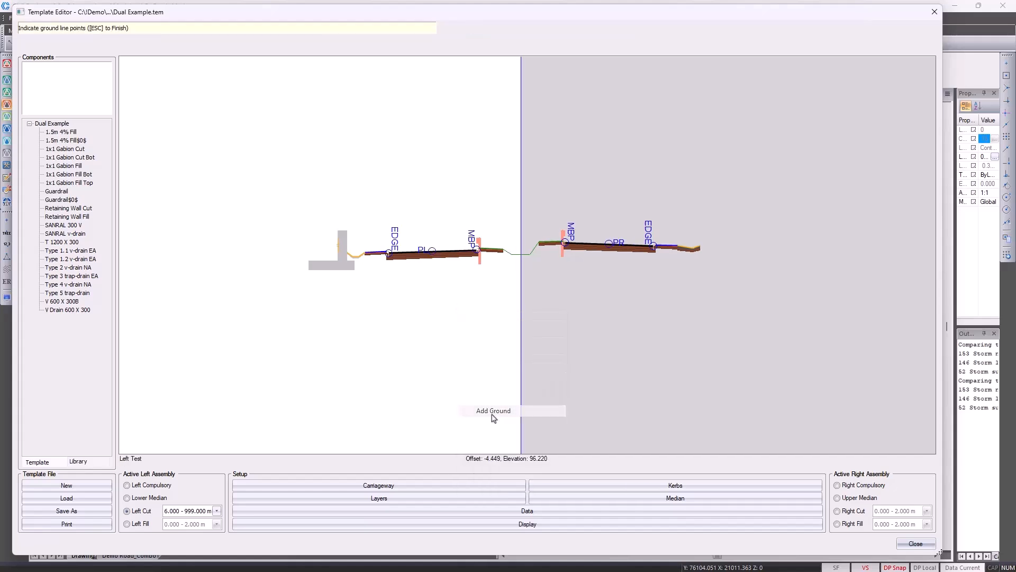
left_click(258, 114)
left_click(458, 122)
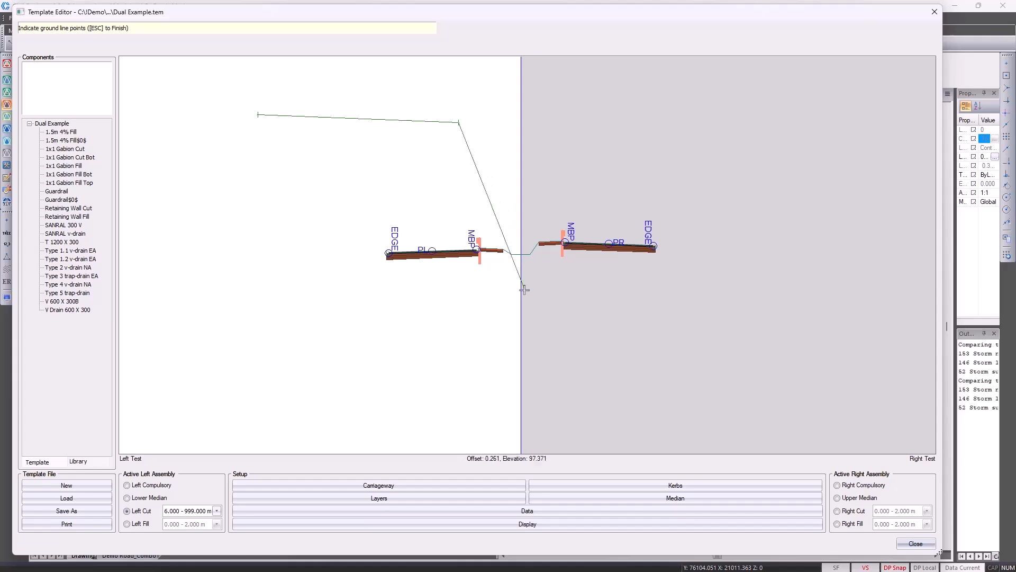
left_click(574, 361)
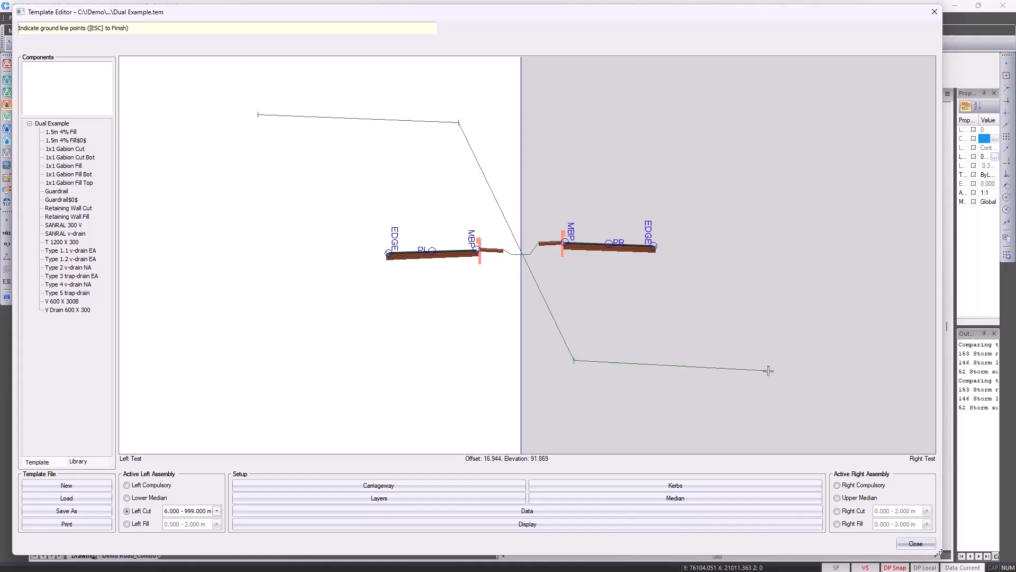
left_click(817, 372)
key("Escape")
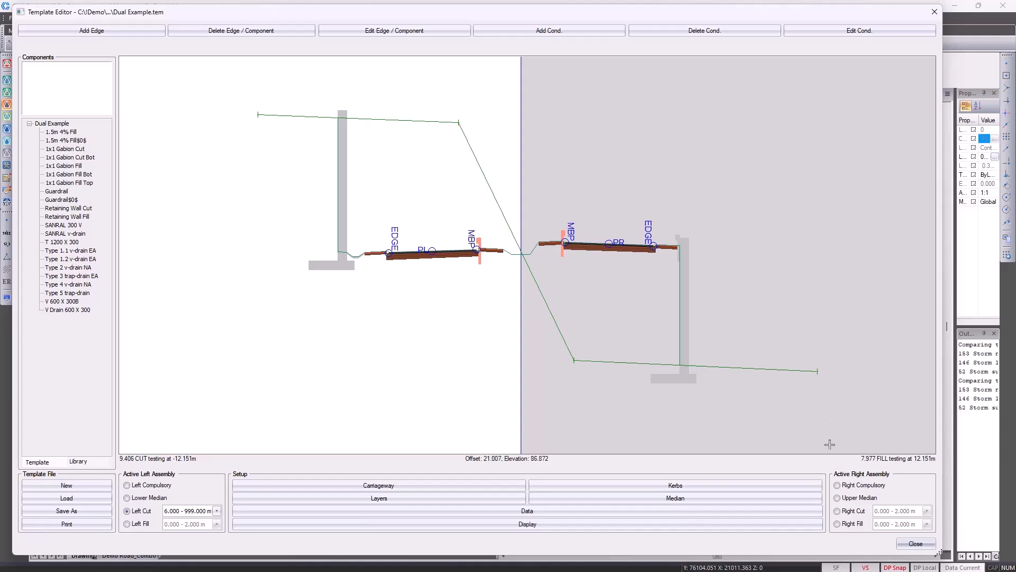
left_click(907, 543)
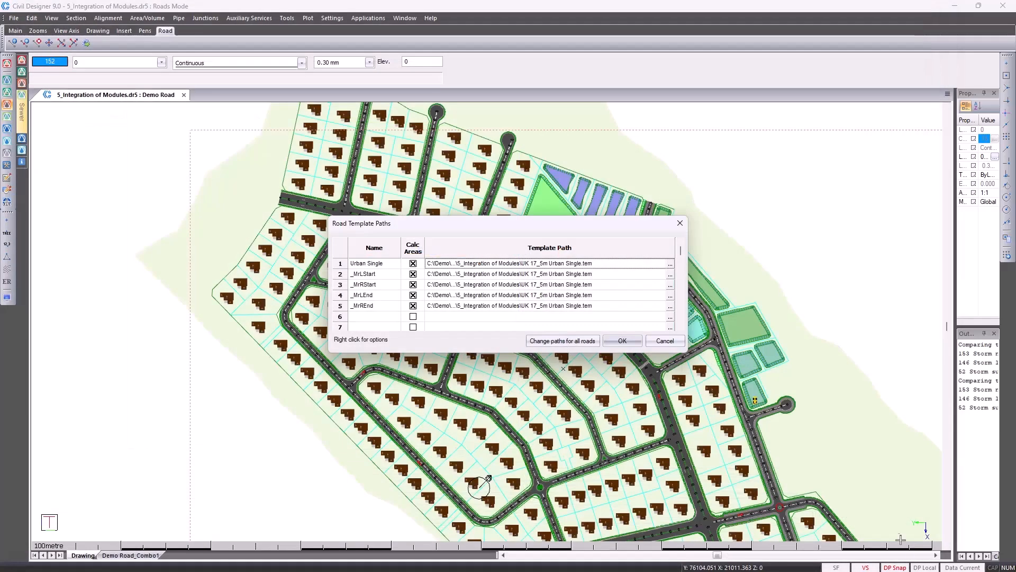
left_click(650, 342)
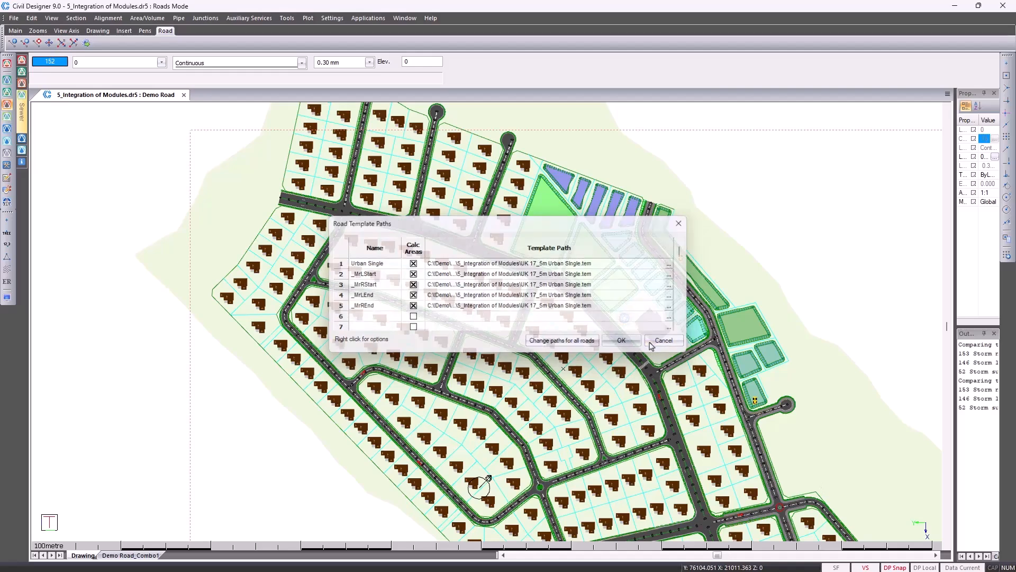
Start a junction design with Harcort Terrace as the intersecting road and Demo Road as the main road, and check the coordination interval
scroll(650, 344, "up", 8)
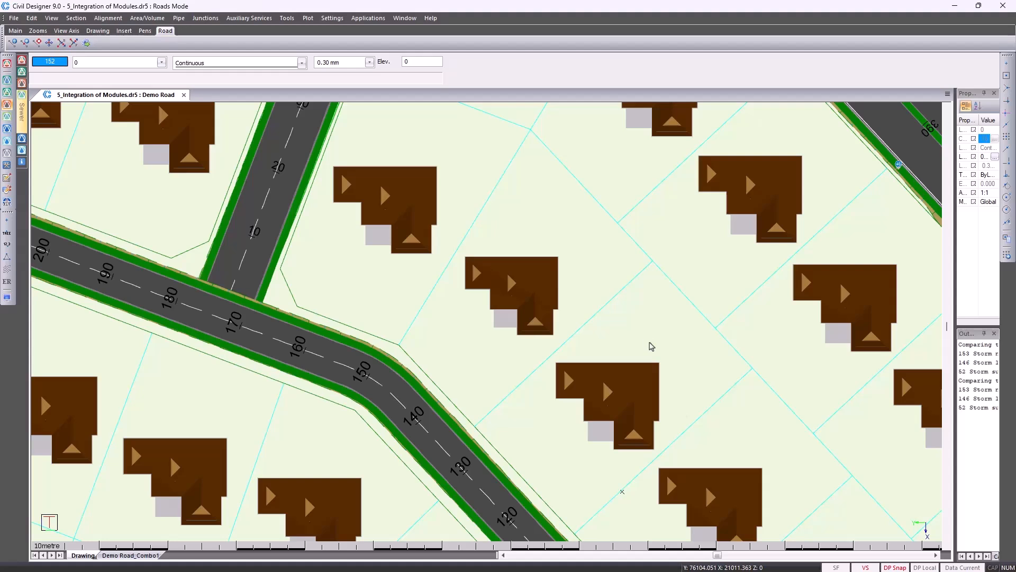
left_click(205, 18)
left_click(212, 28)
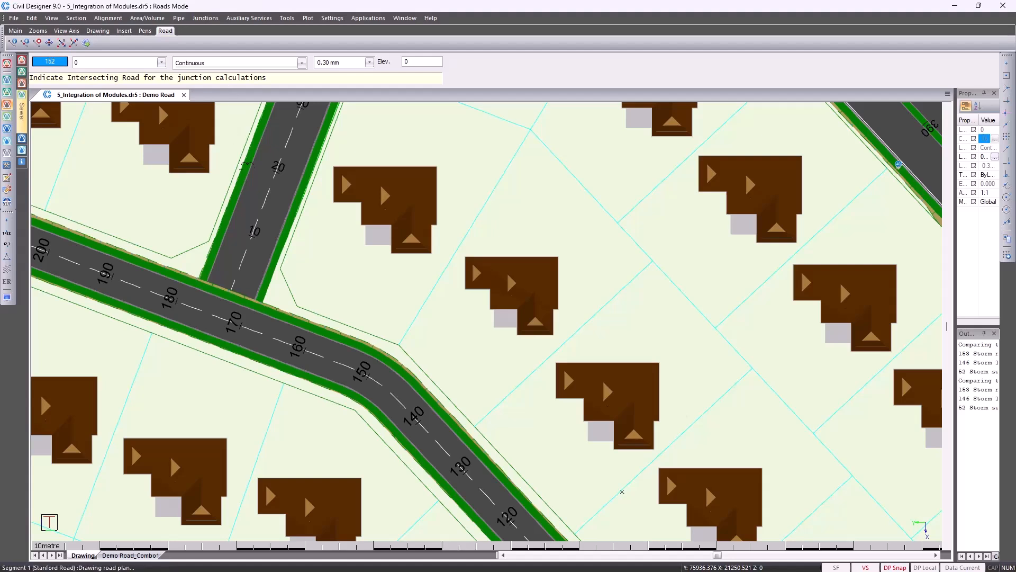
left_click(249, 239)
left_click(209, 305)
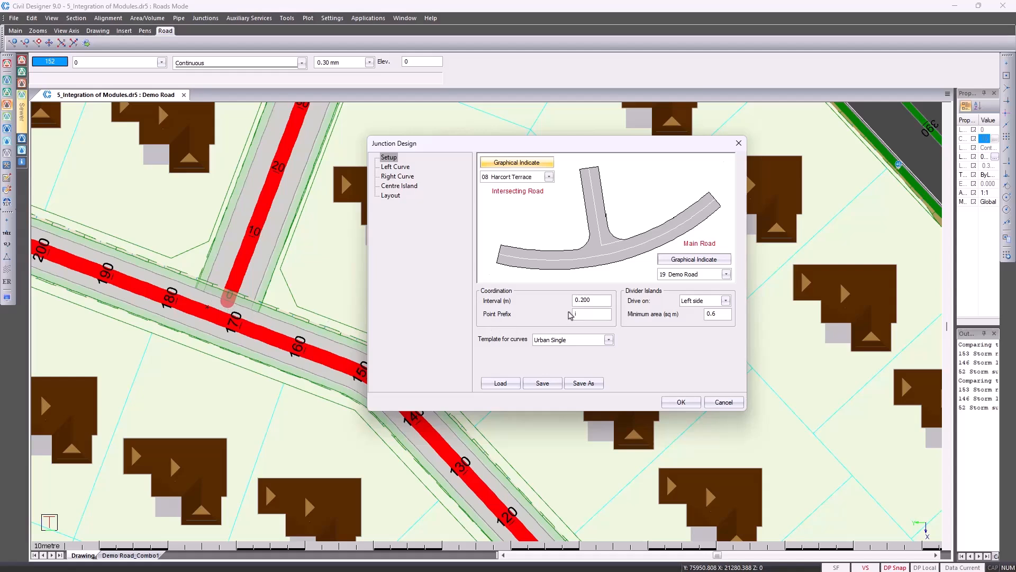
left_click(603, 299)
left_click_drag(603, 299, 557, 299)
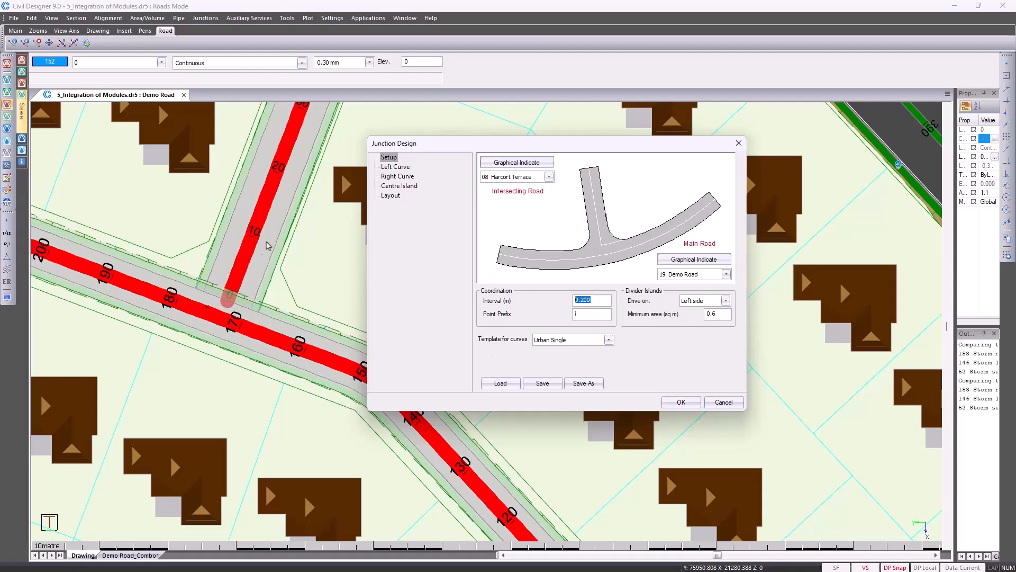
Set the junction's left curve centre radius (Rc) to 15
left_click(396, 167)
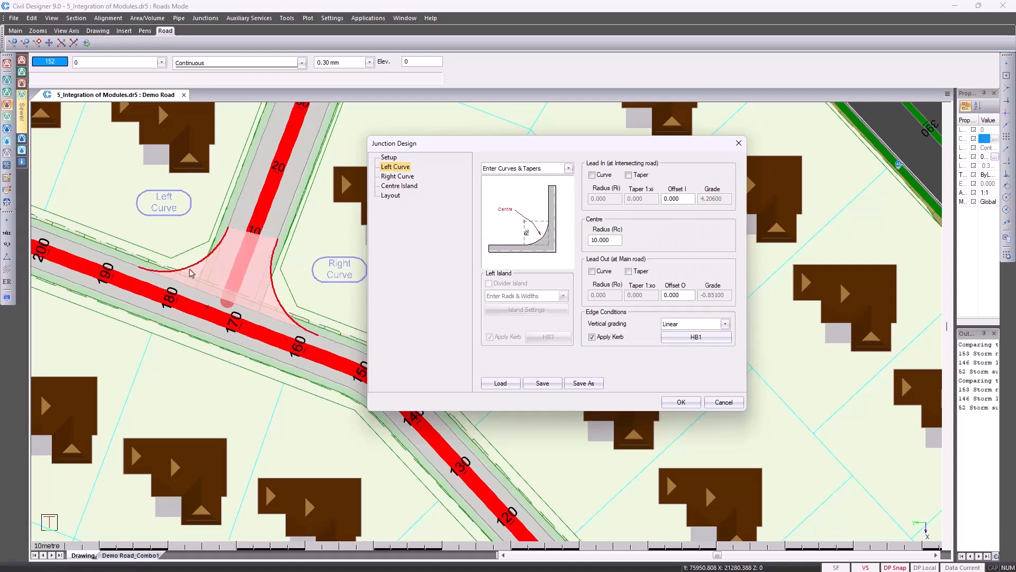
left_click_drag(607, 241, 588, 240)
type("15")
left_click(688, 199)
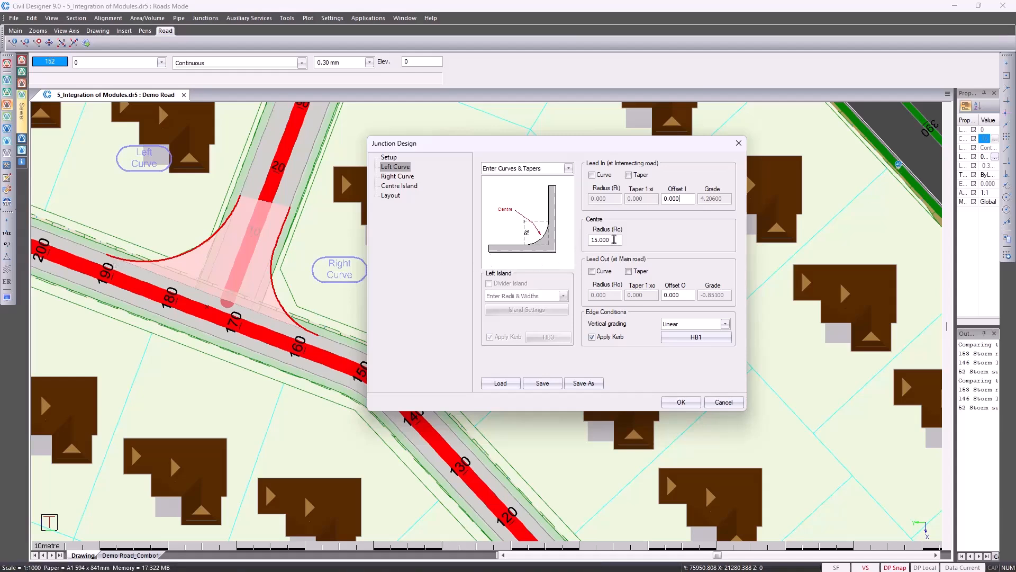
Set the junction's left curve centre radius (Rc) to 10 and keep its vertical grading as Linear
double_click(614, 239)
type("10")
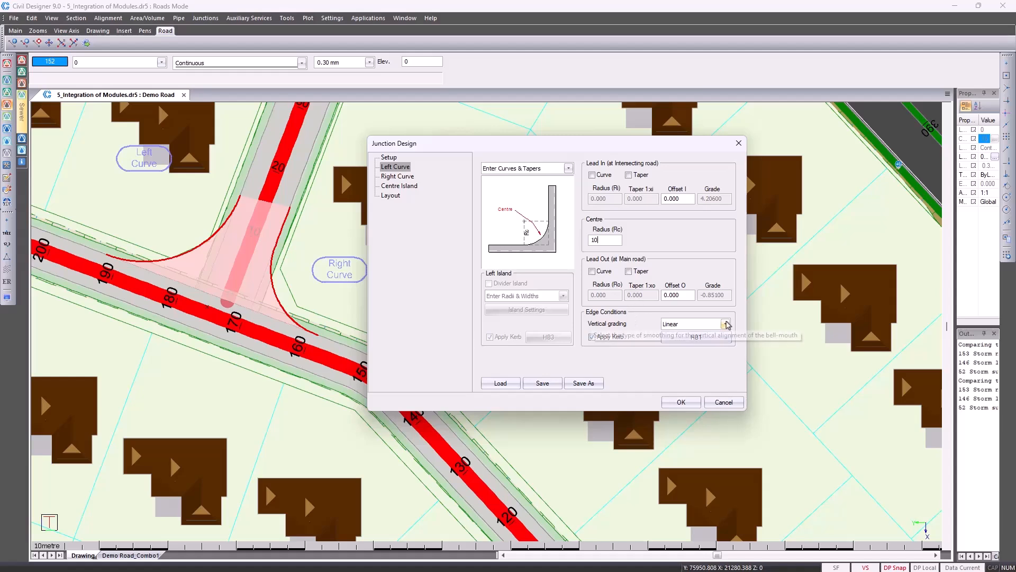
left_click(725, 324)
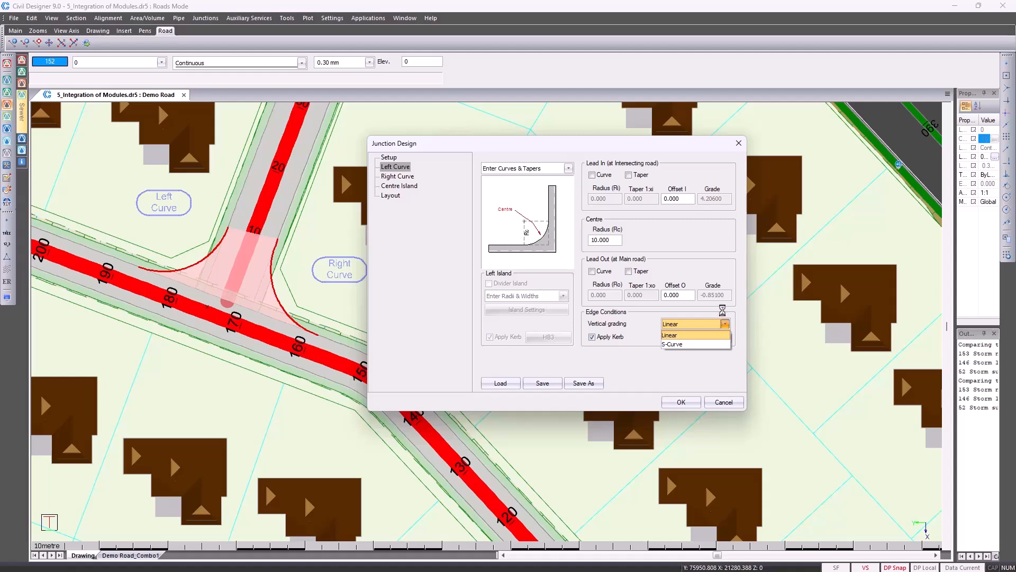
left_click(723, 311)
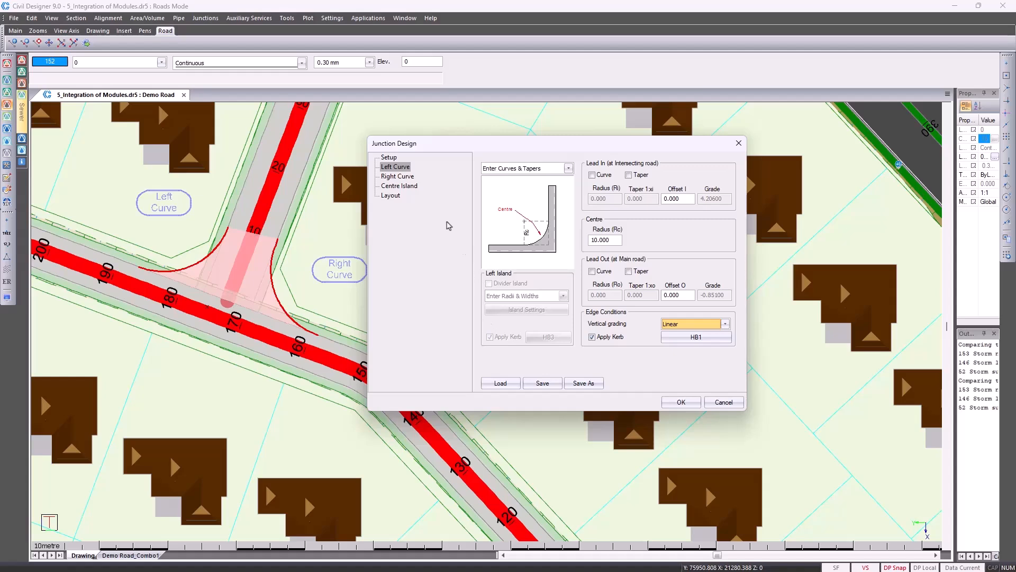
Review the right curve, keep Enter Radii & Widths for the centre island, and generate the junction with screen output
left_click(411, 180)
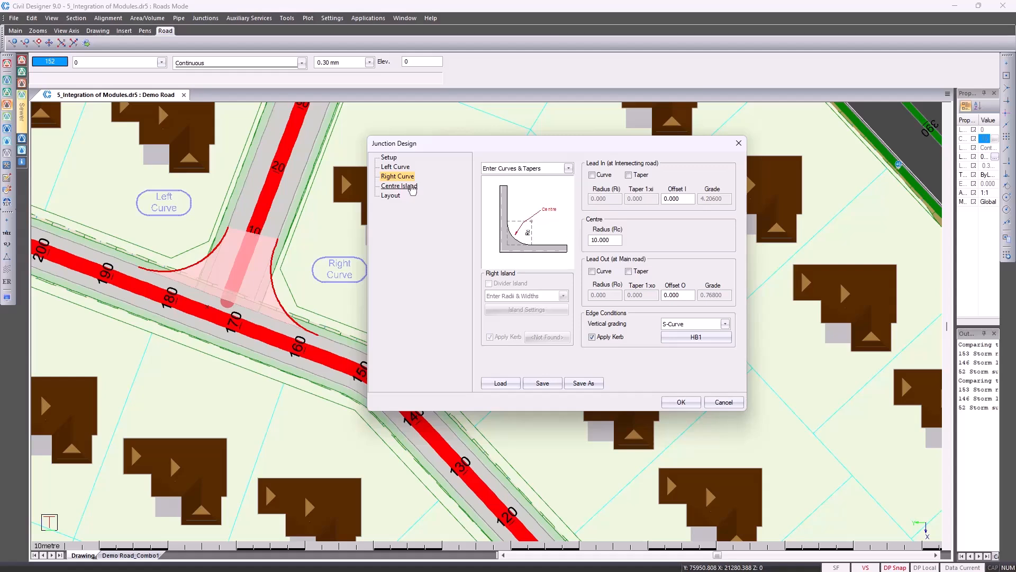
left_click(412, 186)
left_click(517, 162)
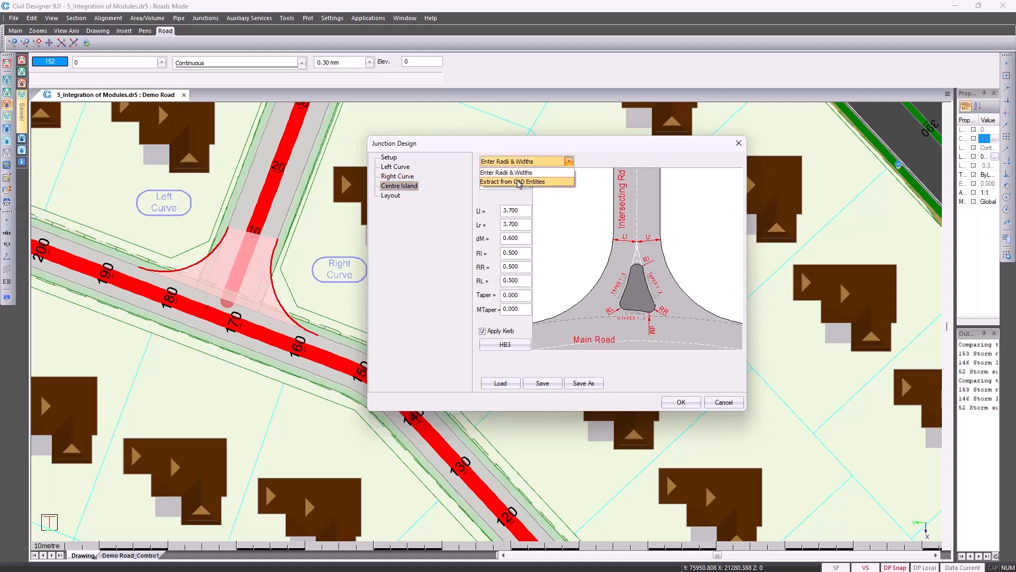
left_click(519, 174)
left_click(518, 164)
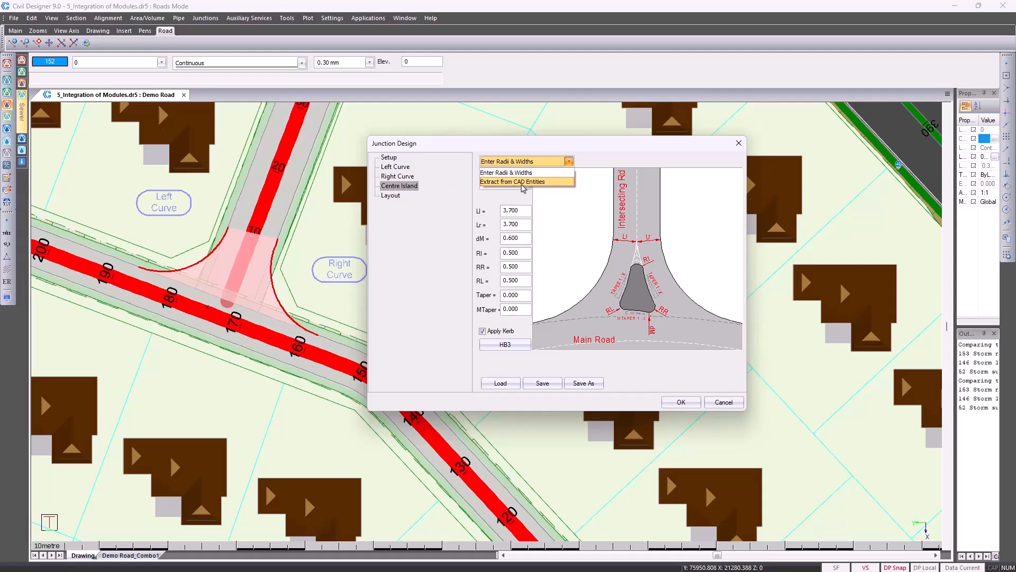
left_click(523, 173)
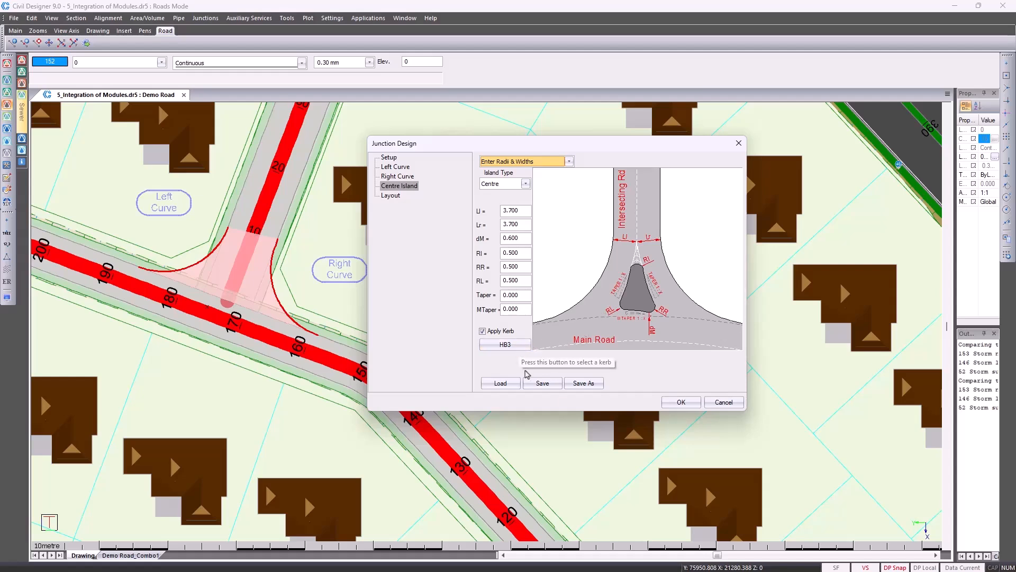
left_click(680, 402)
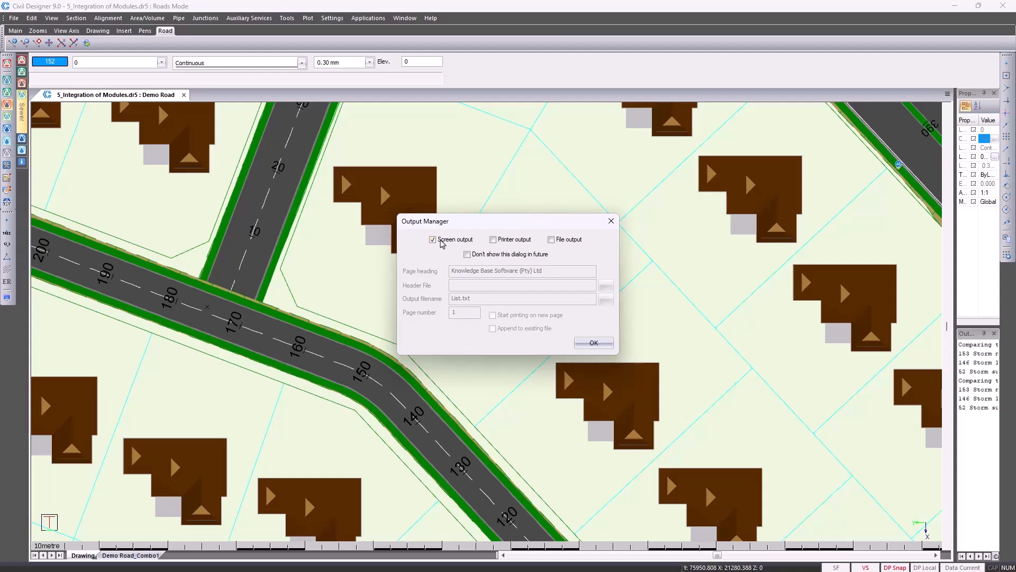
left_click(590, 344)
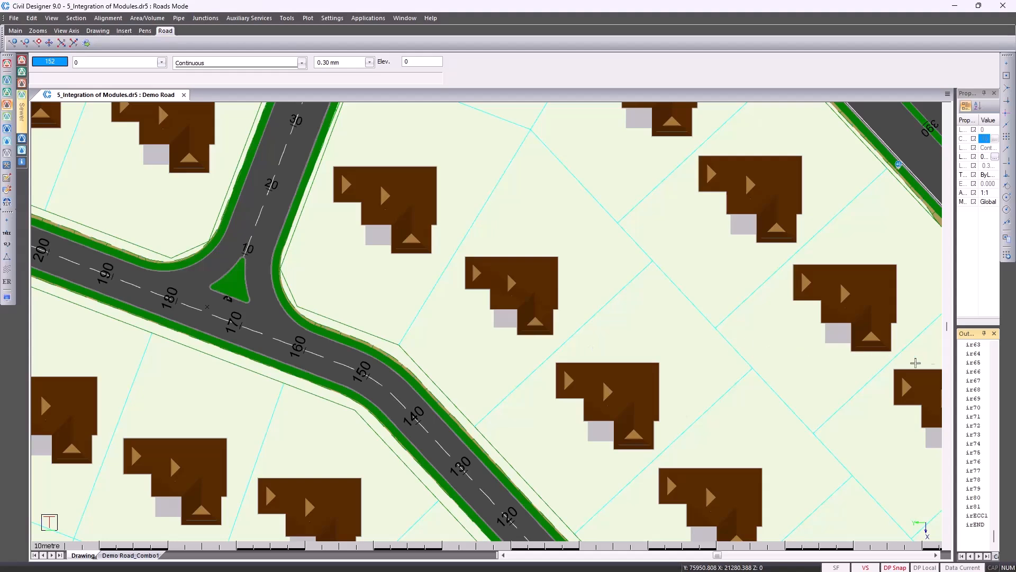
Enlarge the output listing to examine the junction's right side coordinates, and narrow it again
left_click_drag(956, 370, 689, 374)
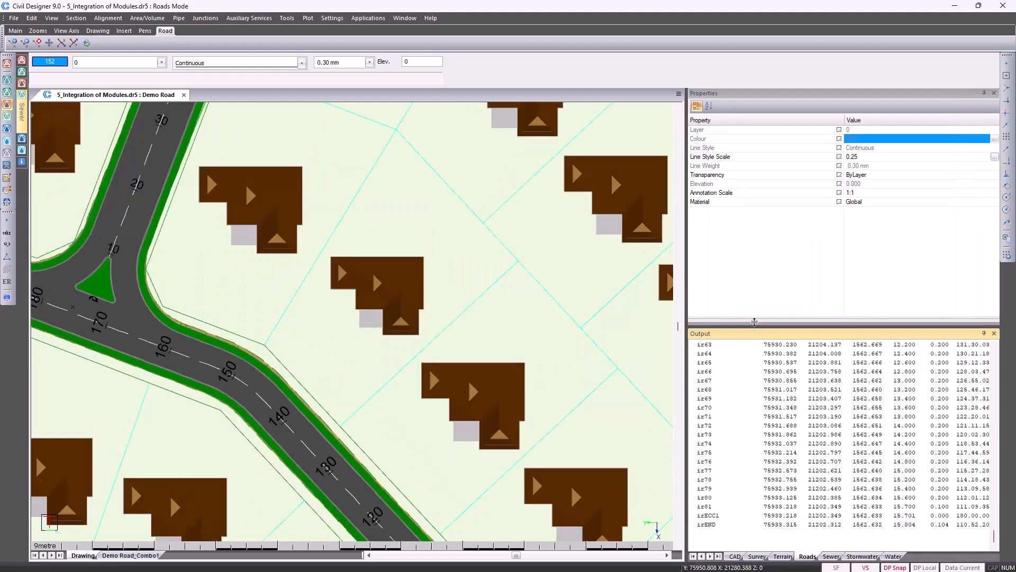
left_click_drag(754, 328, 762, 234)
scroll(779, 344, "up", 10)
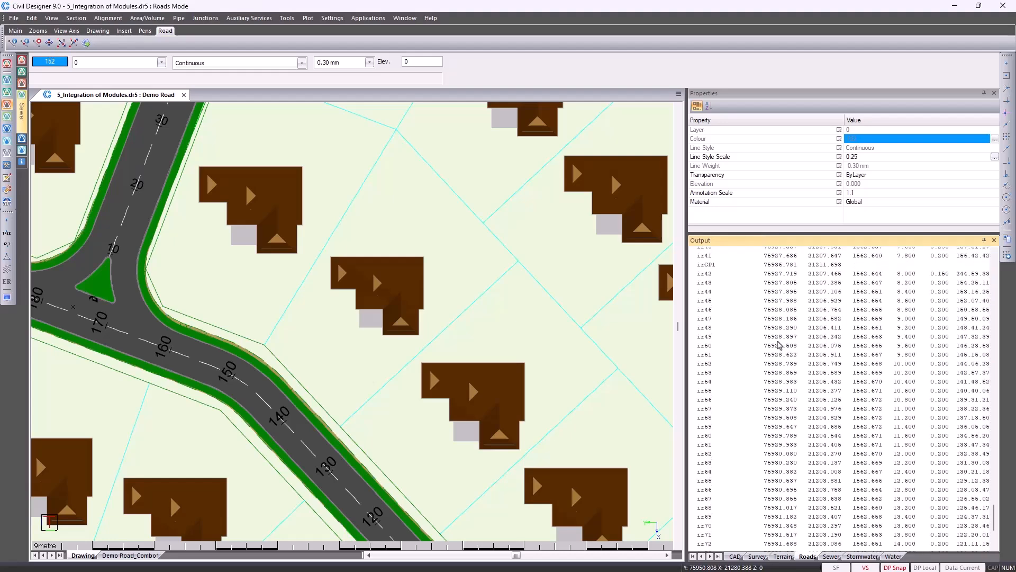
scroll(779, 344, "up", 10)
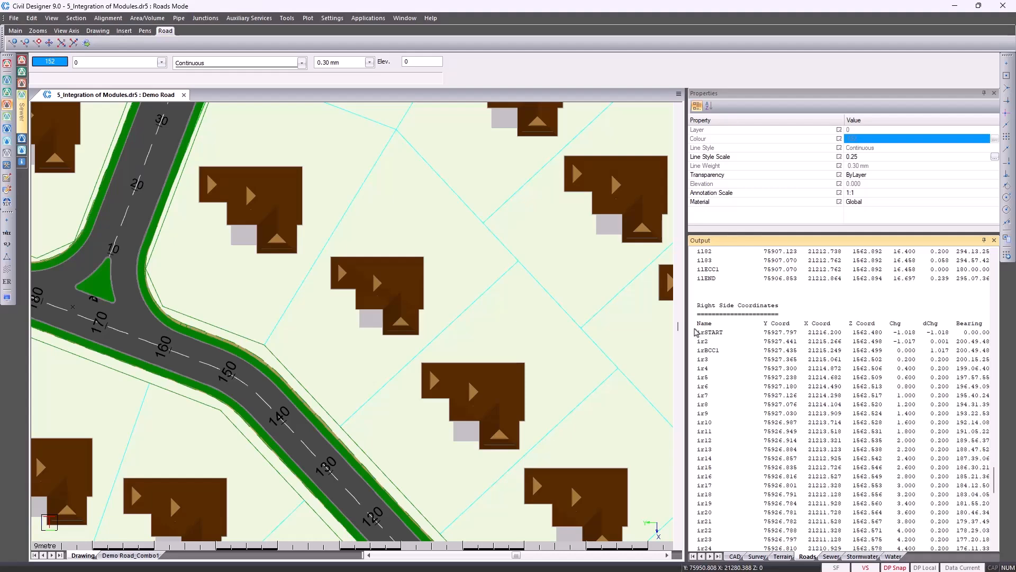
left_click_drag(686, 326, 931, 351)
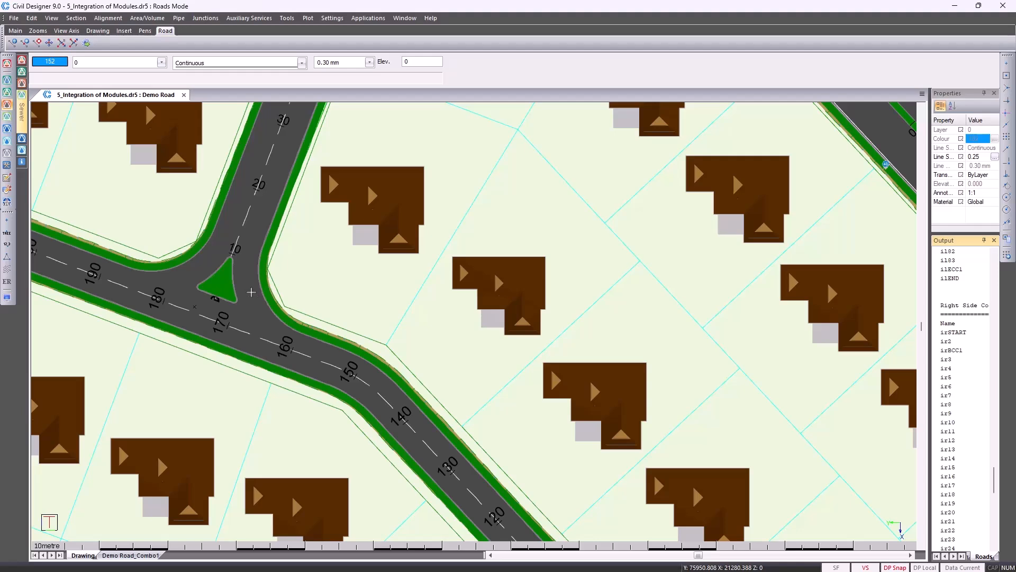
Turn on the display of road contours and slope arrows in the display settings
left_click(7, 297)
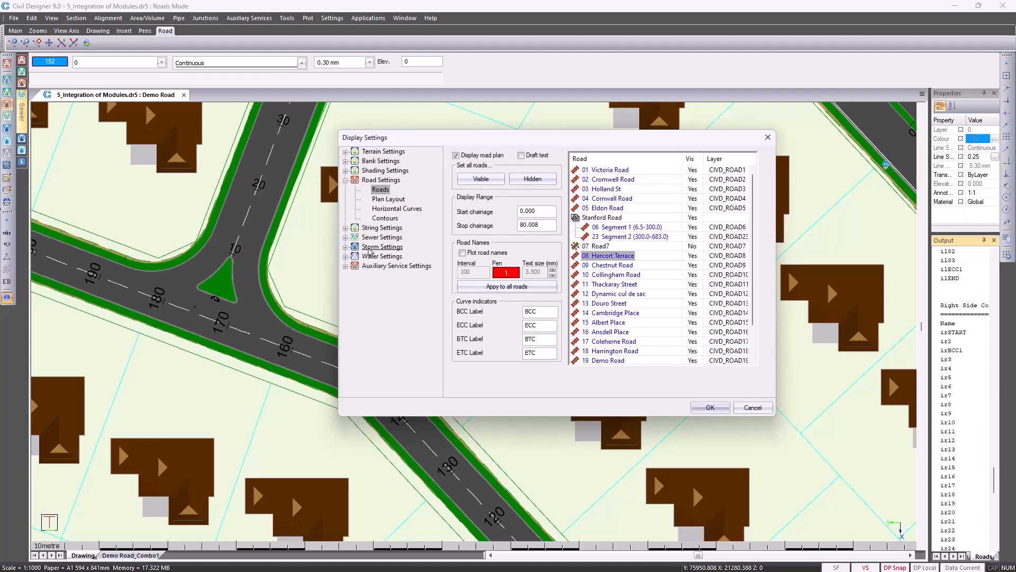
left_click(394, 220)
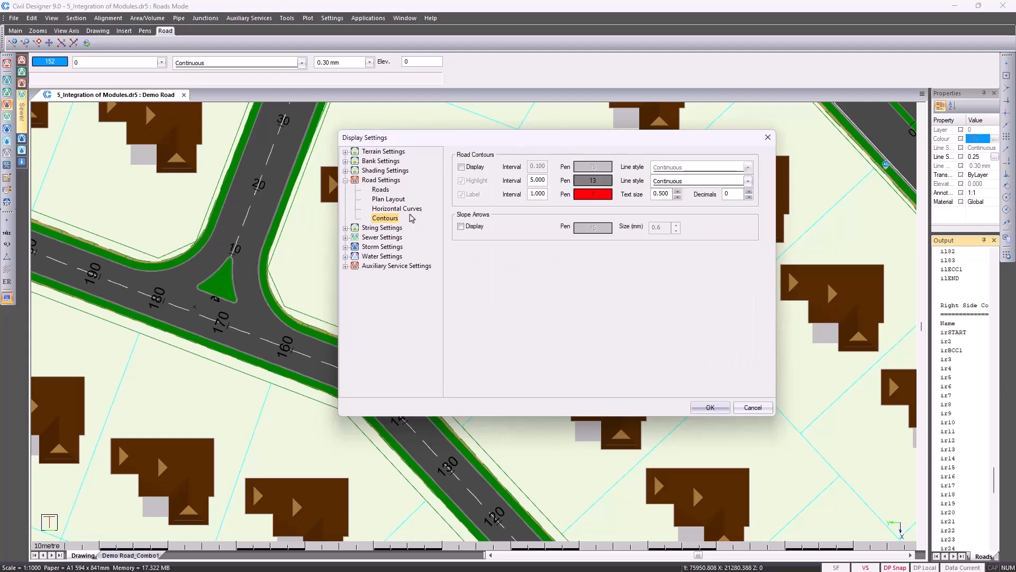
left_click(475, 170)
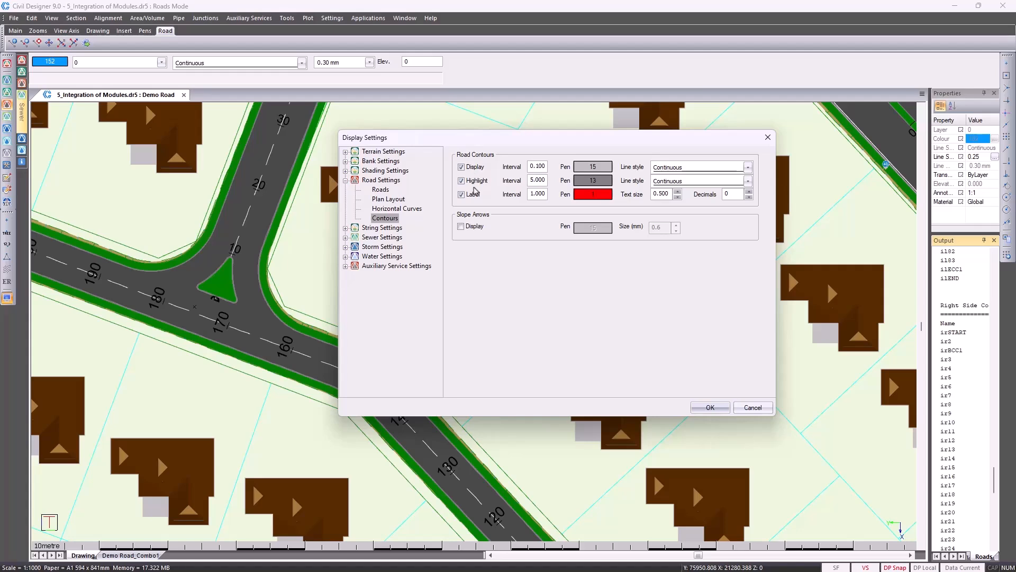
left_click(475, 227)
Set the road edge low-point symbol to KERB INLET in the drainage display, leave low points hidden, and apply the display settings
left_click(346, 171)
left_click(403, 209)
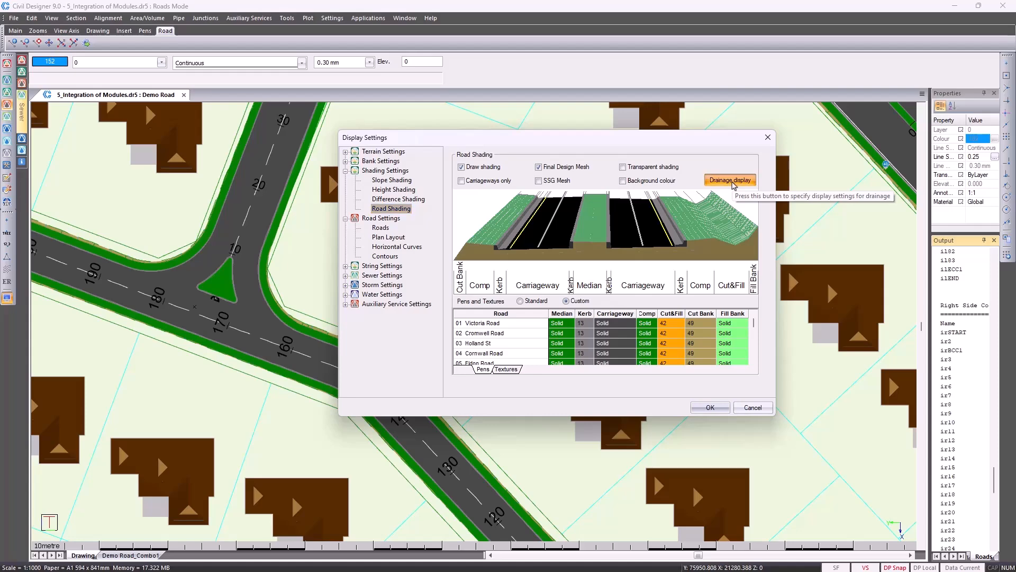
left_click(731, 181)
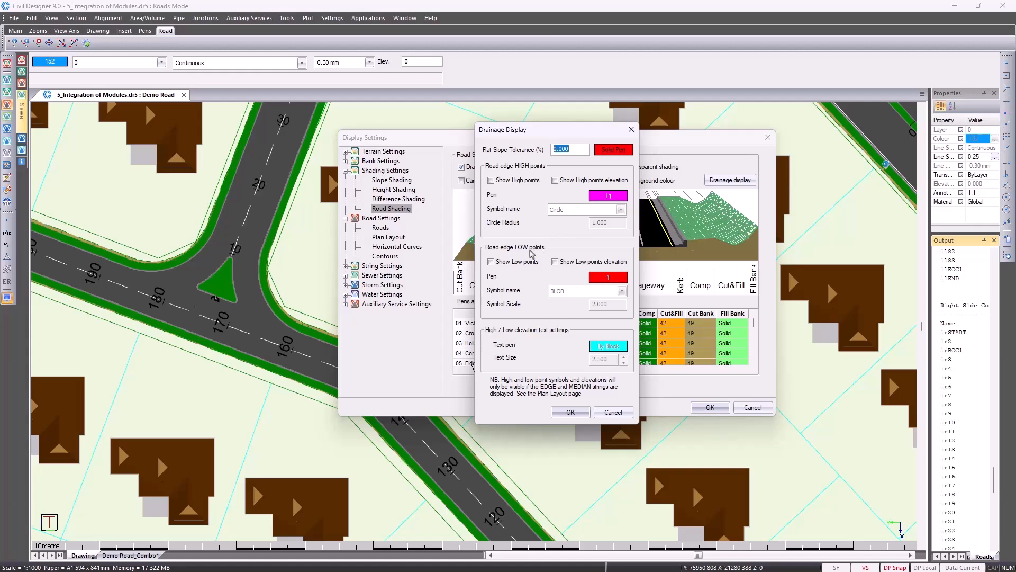
left_click(530, 263)
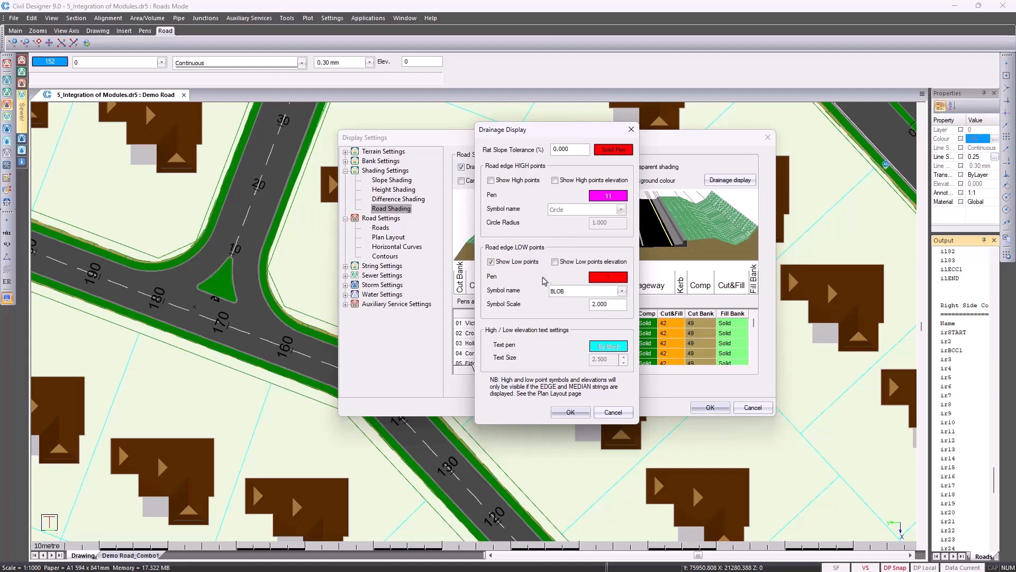
left_click(563, 291)
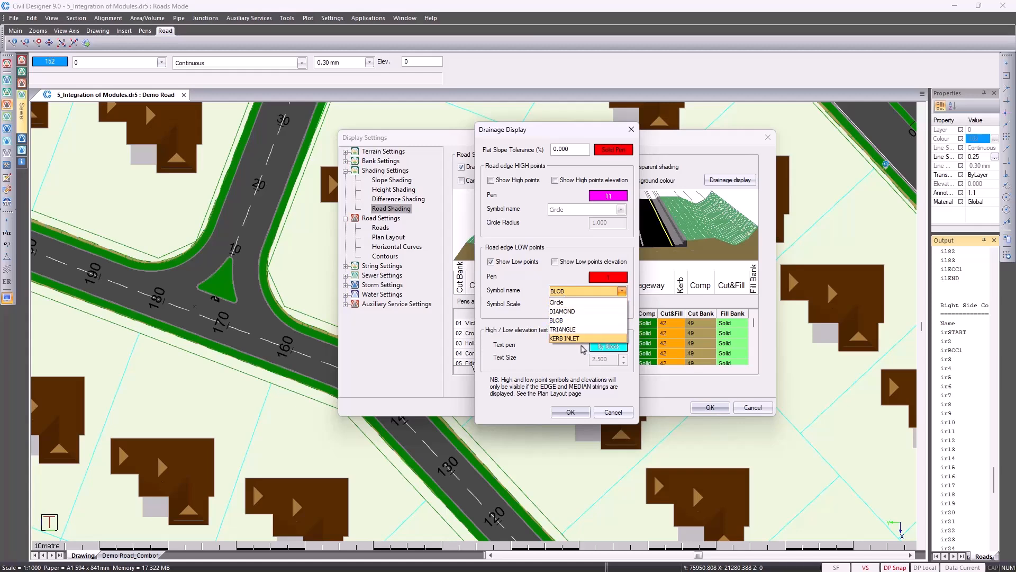
left_click(574, 338)
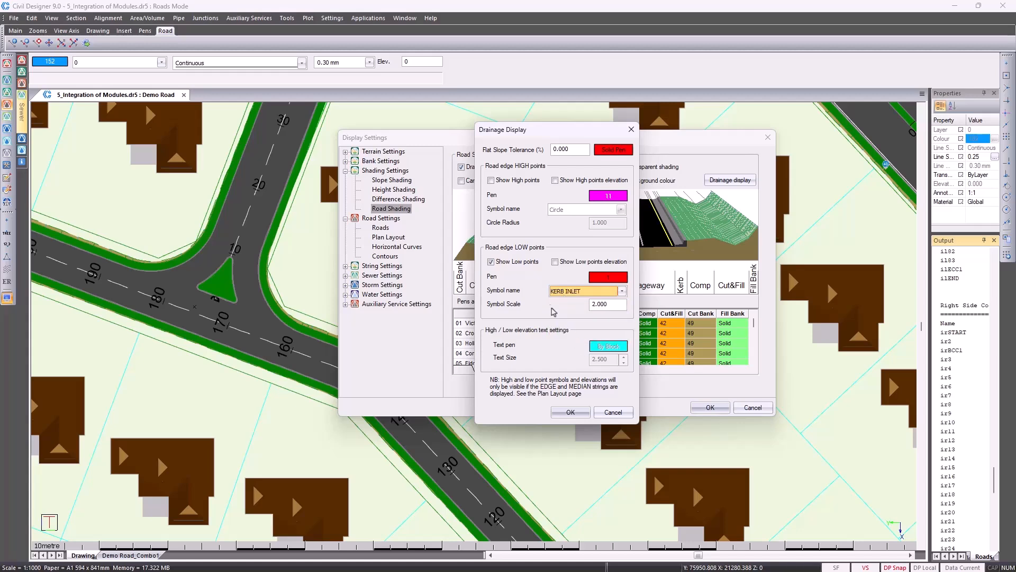
left_click(523, 264)
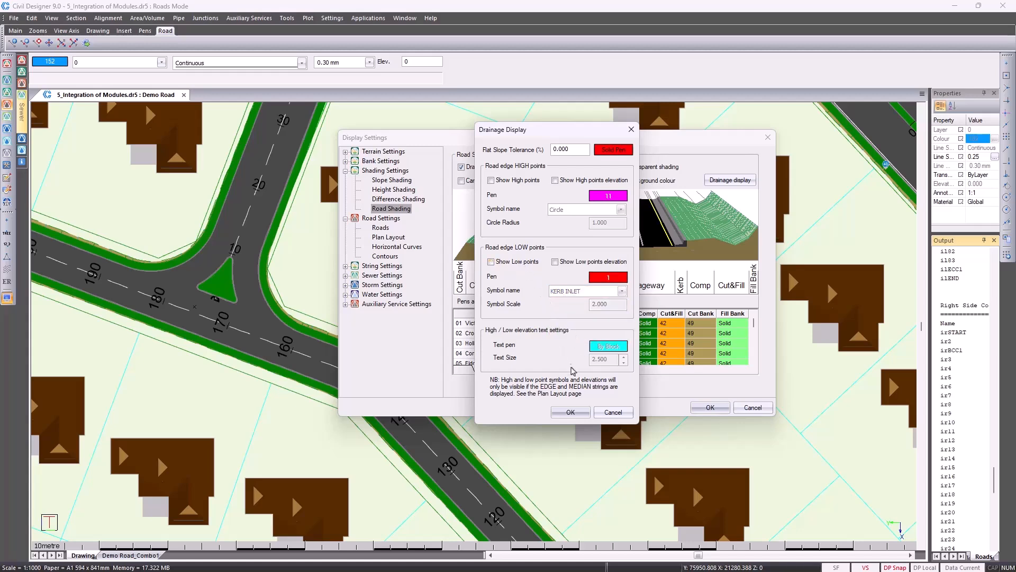
left_click(571, 412)
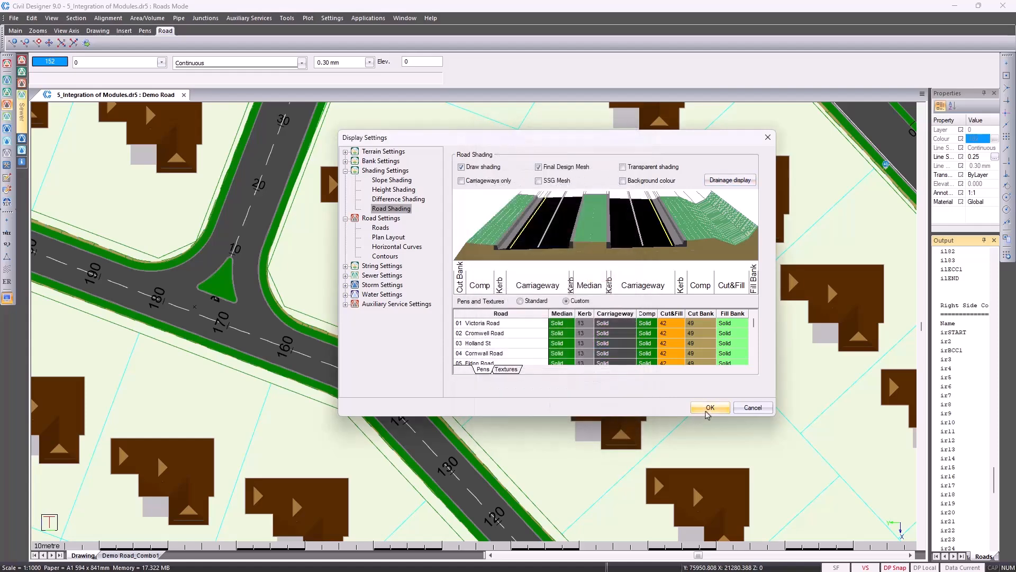
left_click(708, 410)
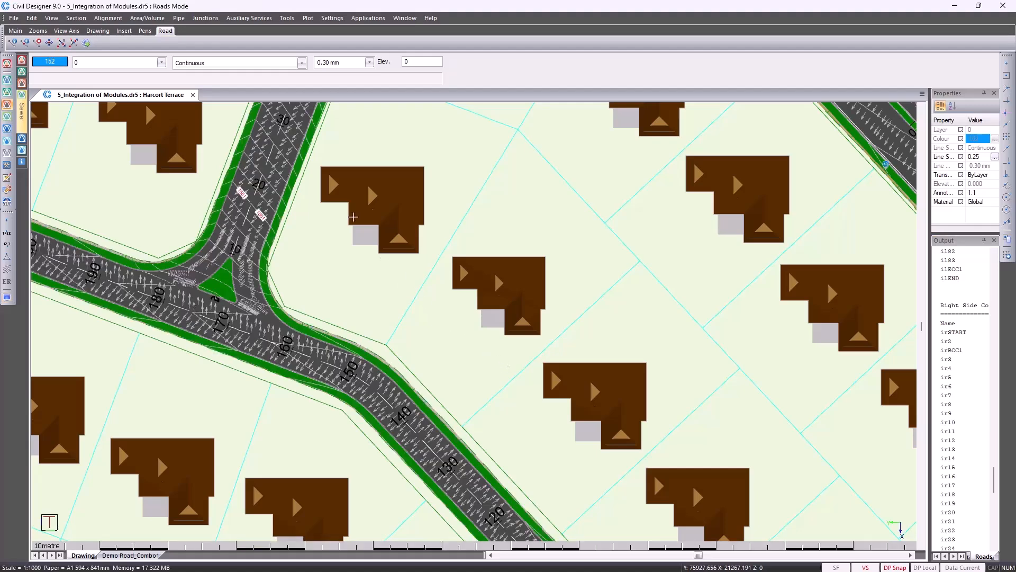
Open the Harcort Terrace and Demo Road junction for editing, check its setup, and cancel without changes
left_click(205, 18)
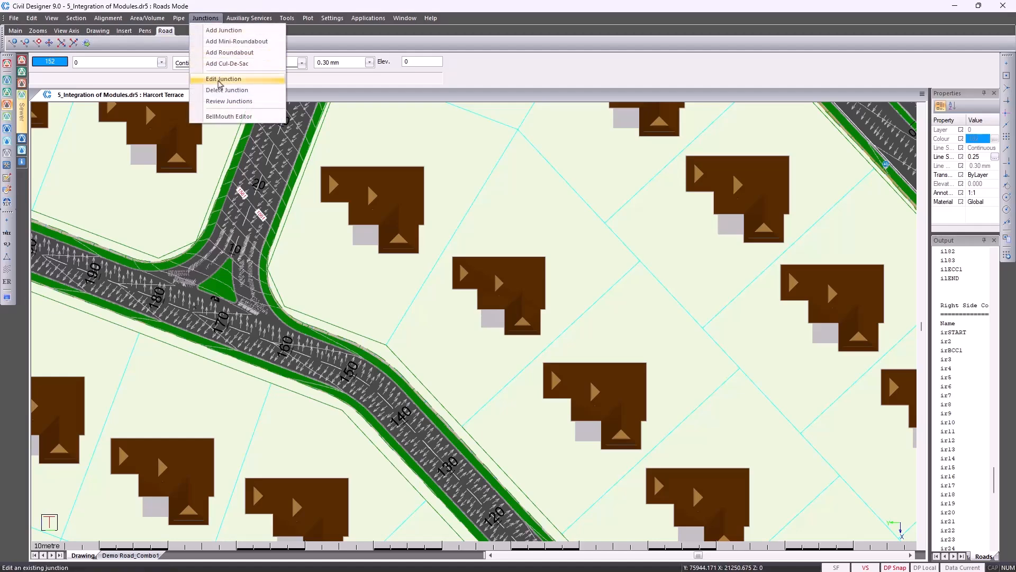
left_click(227, 82)
left_click(222, 243)
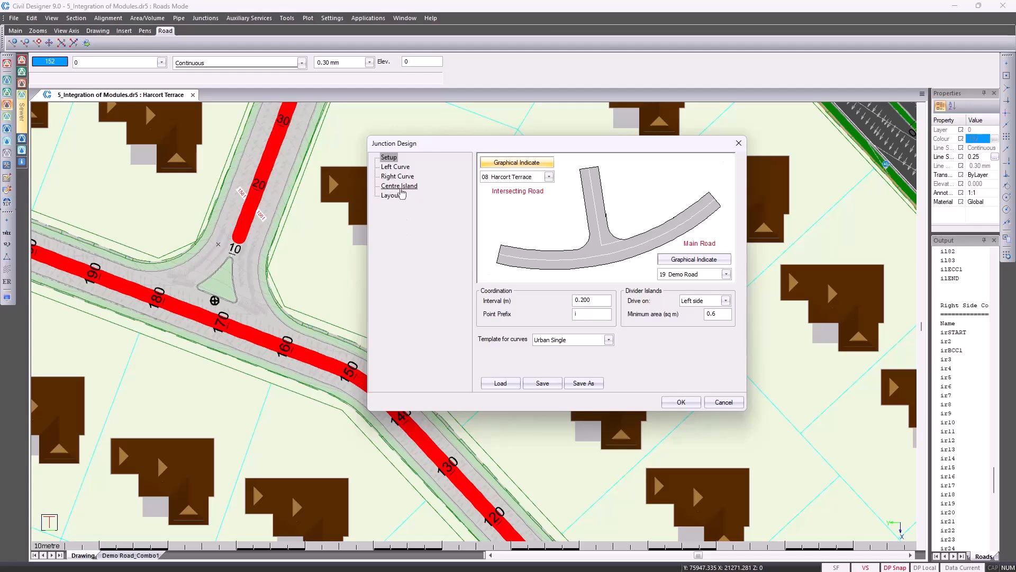
left_click(733, 403)
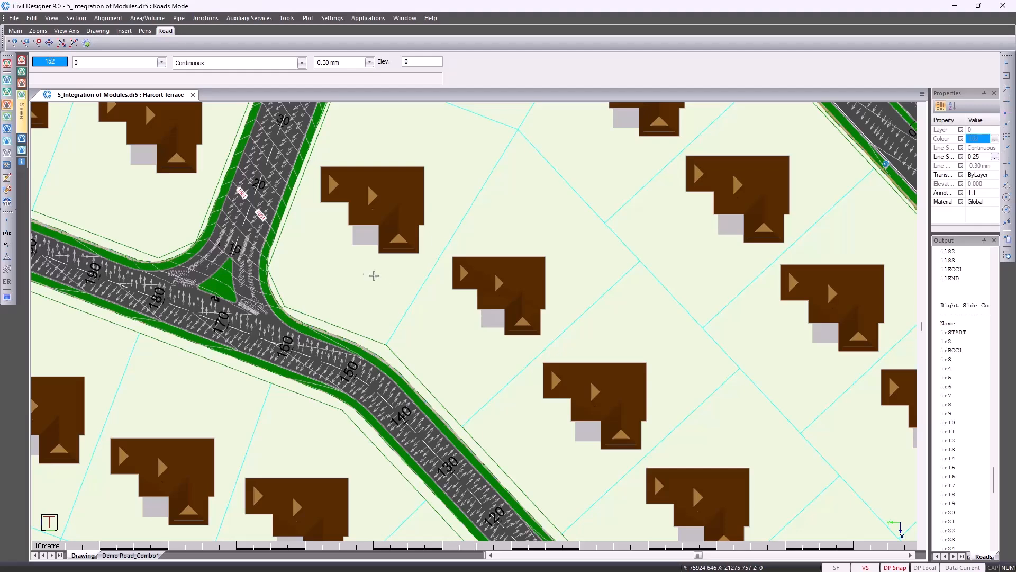
Open the junction's left bellmouth in the BellMouth Editor and select the string point at chainage 6.551
left_click(206, 18)
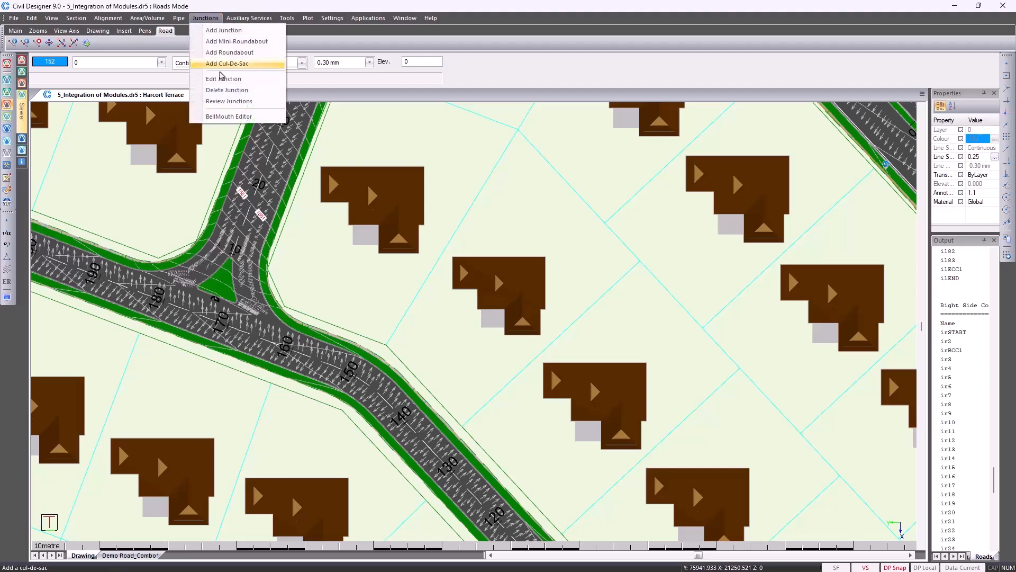
left_click(230, 115)
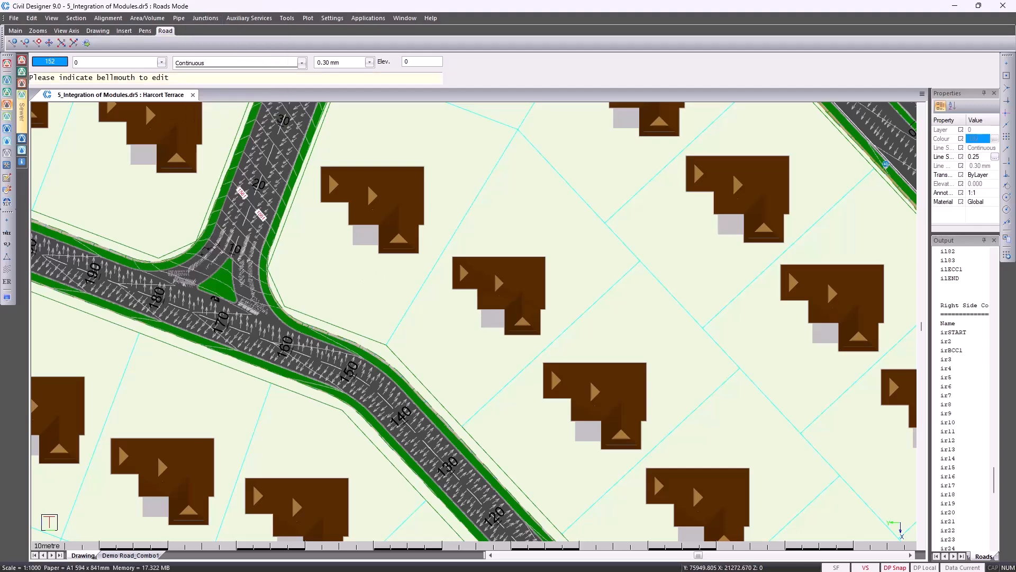
left_click(202, 254)
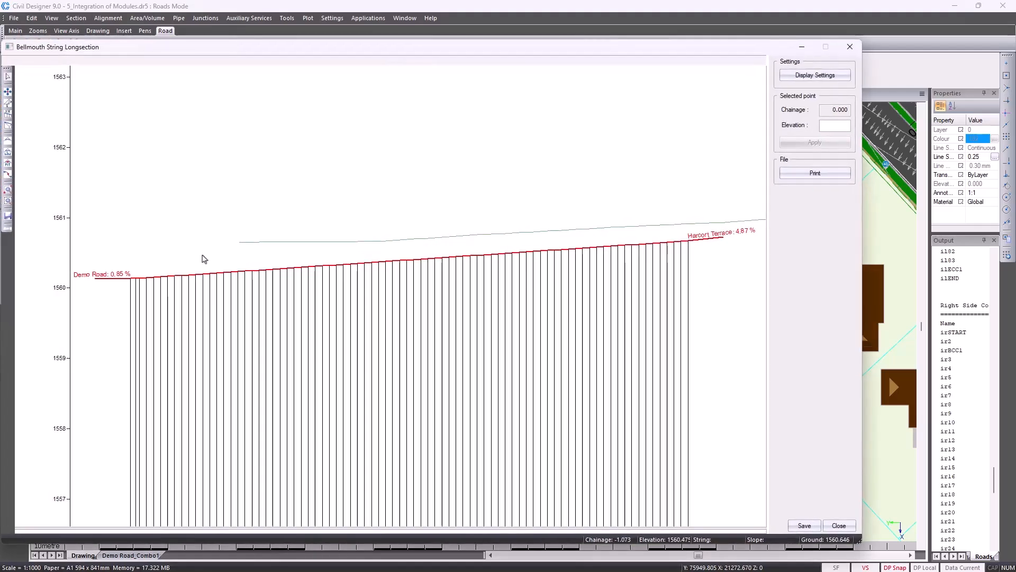
left_click_drag(272, 50, 593, 78)
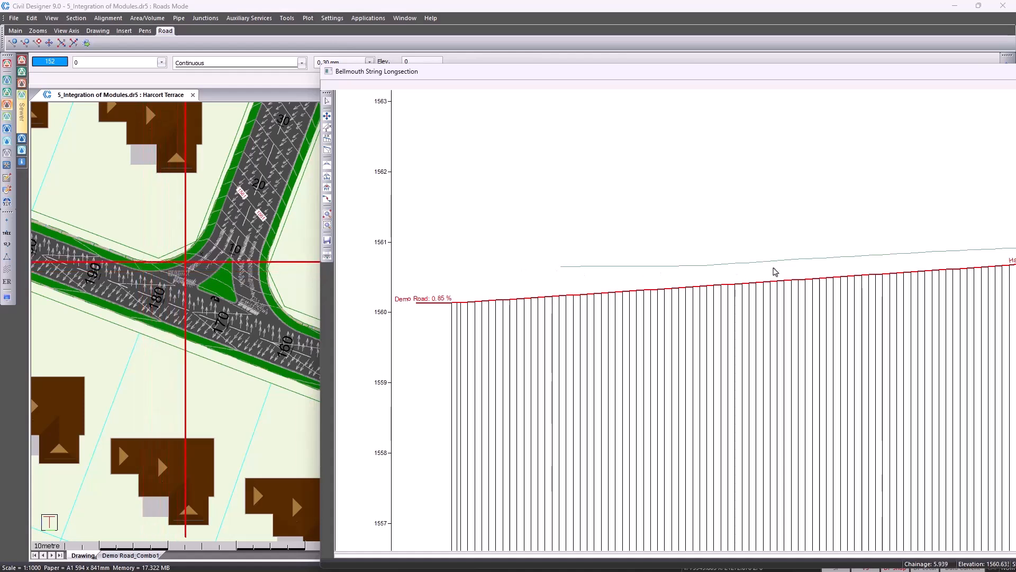
left_click(791, 279)
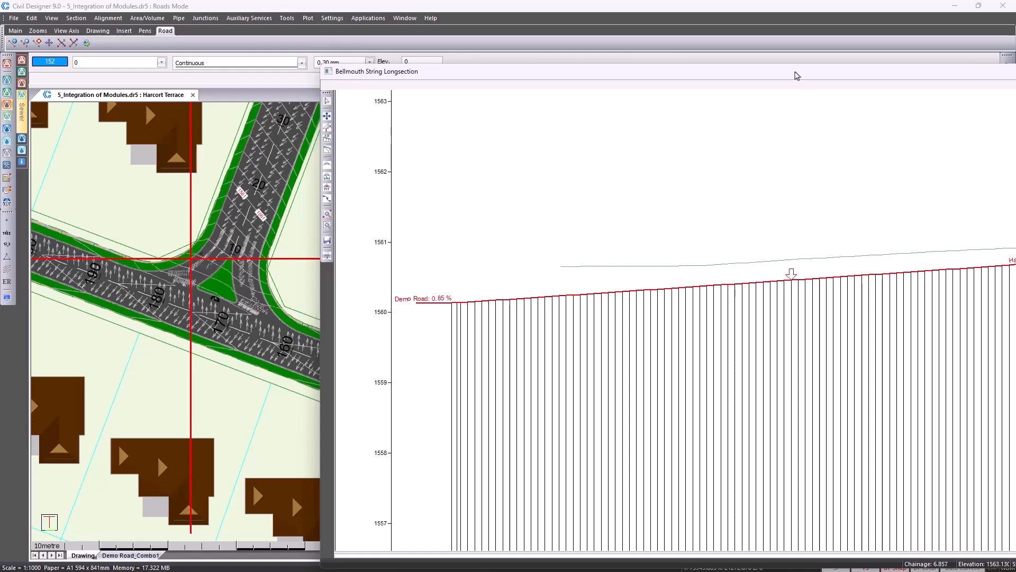
left_click_drag(797, 76, 531, 38)
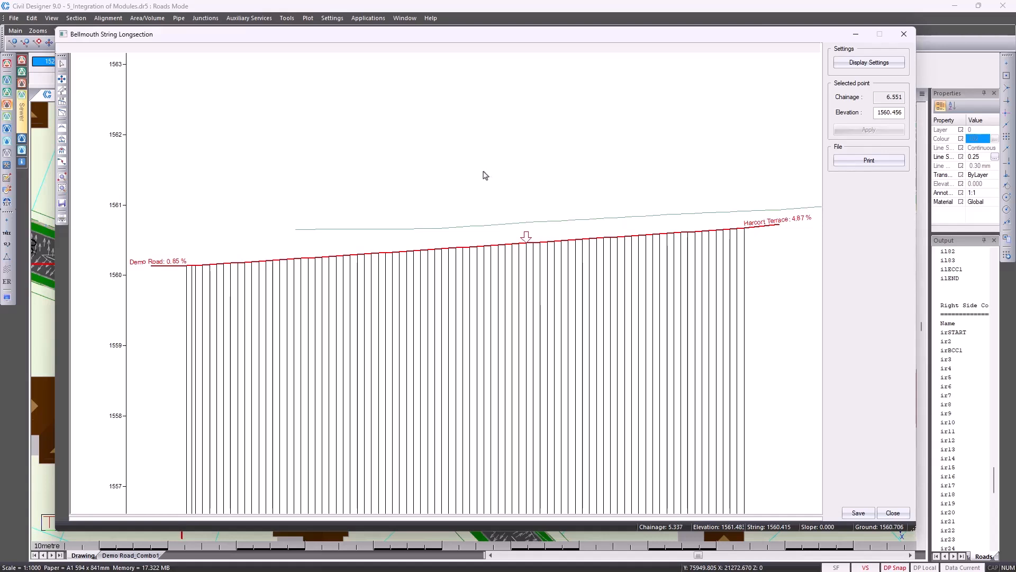
Raise the bellmouth string vertex at chainage 6.551 to an elevation of about 1560.83 with the Move string vertex tool
left_click(61, 79)
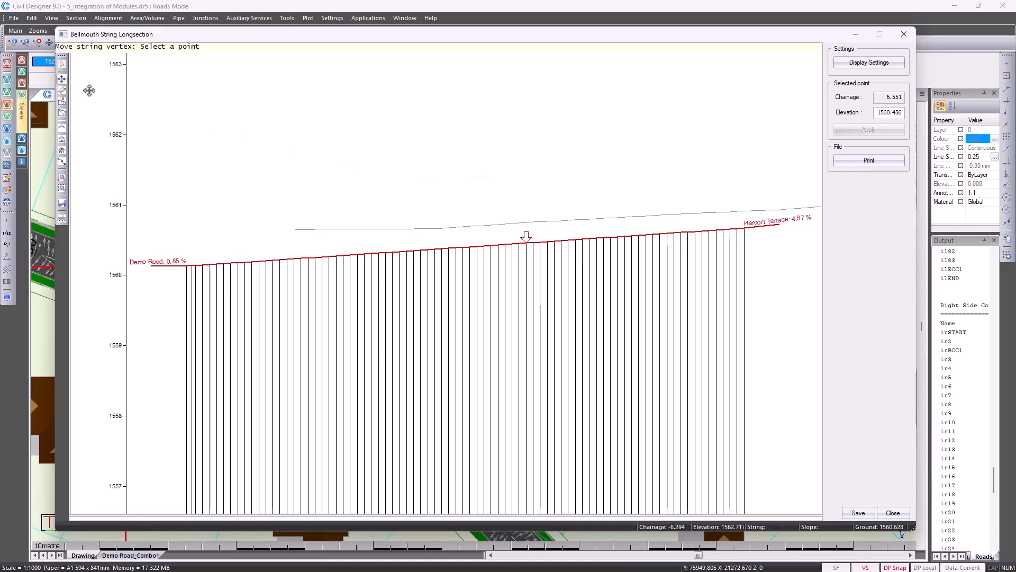
left_click(524, 247)
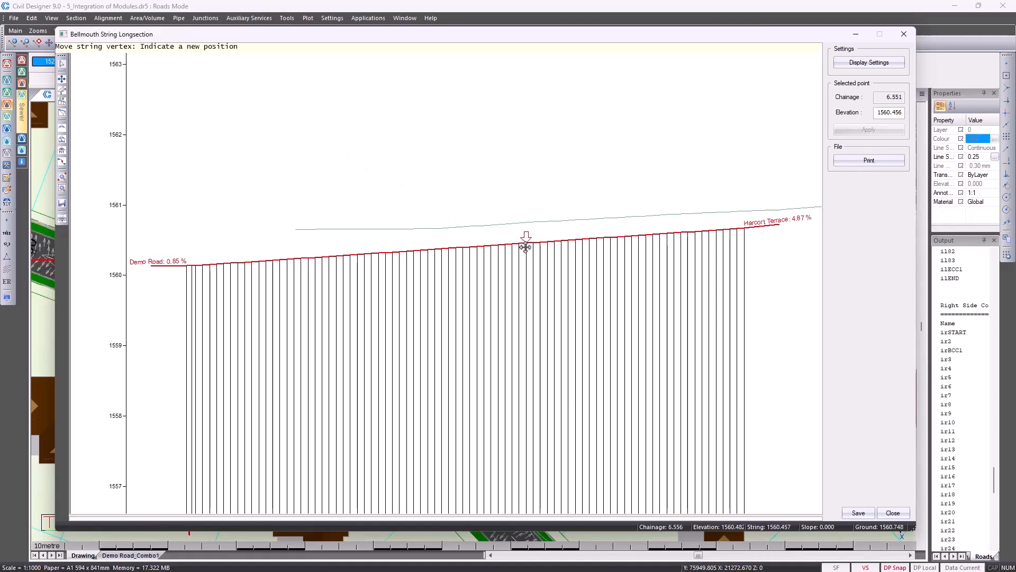
left_click(525, 219)
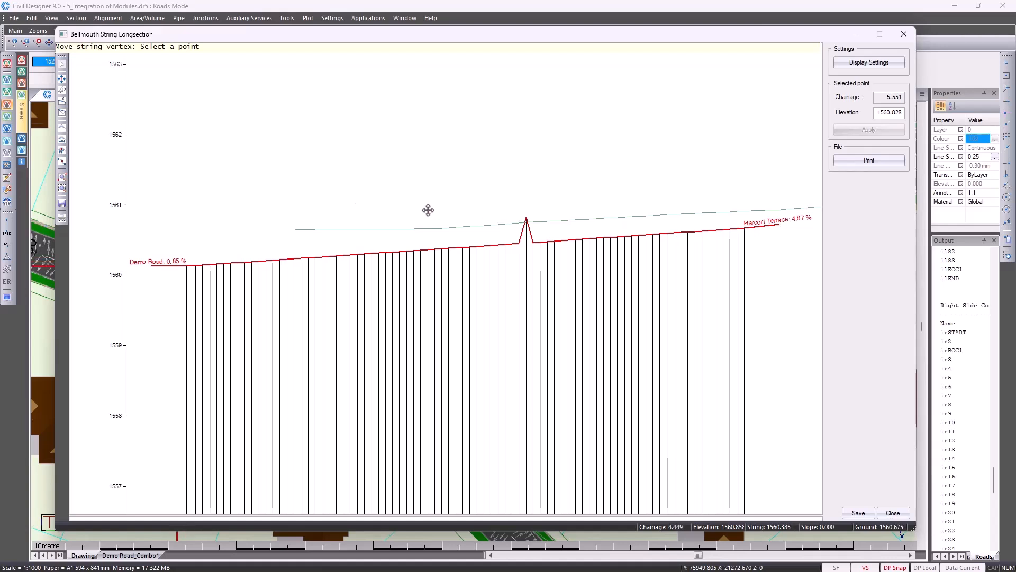
Interpolate the string vertices from the Demo Road end to the raised vertex, and from that vertex to the Harcort Terrace end
left_click(63, 114)
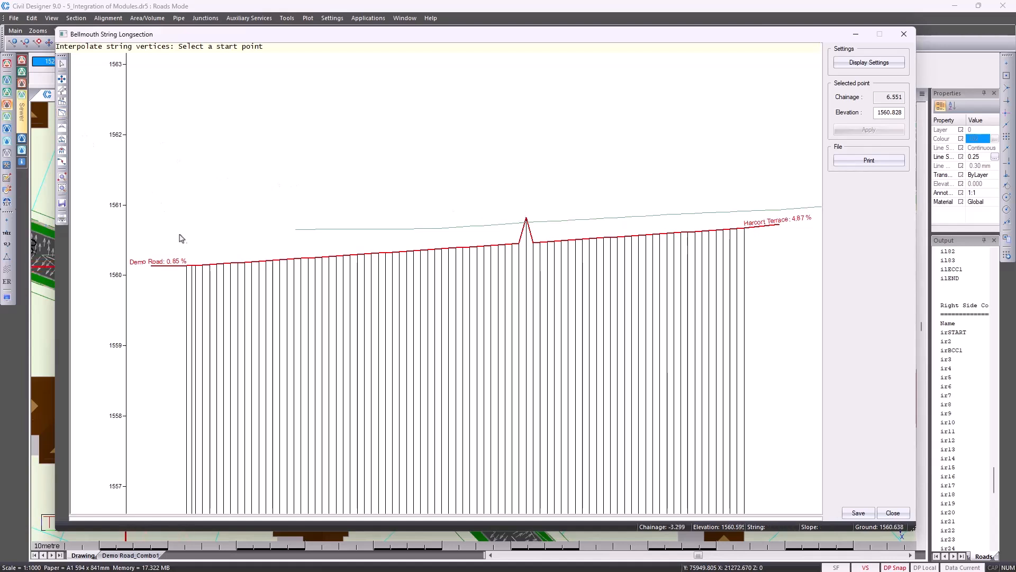
left_click(186, 266)
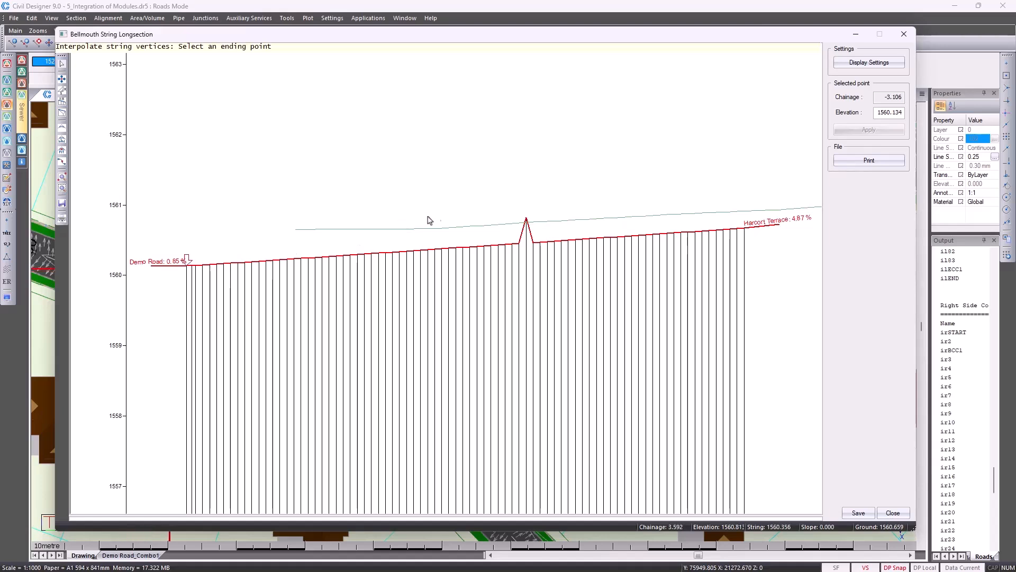
left_click(526, 218)
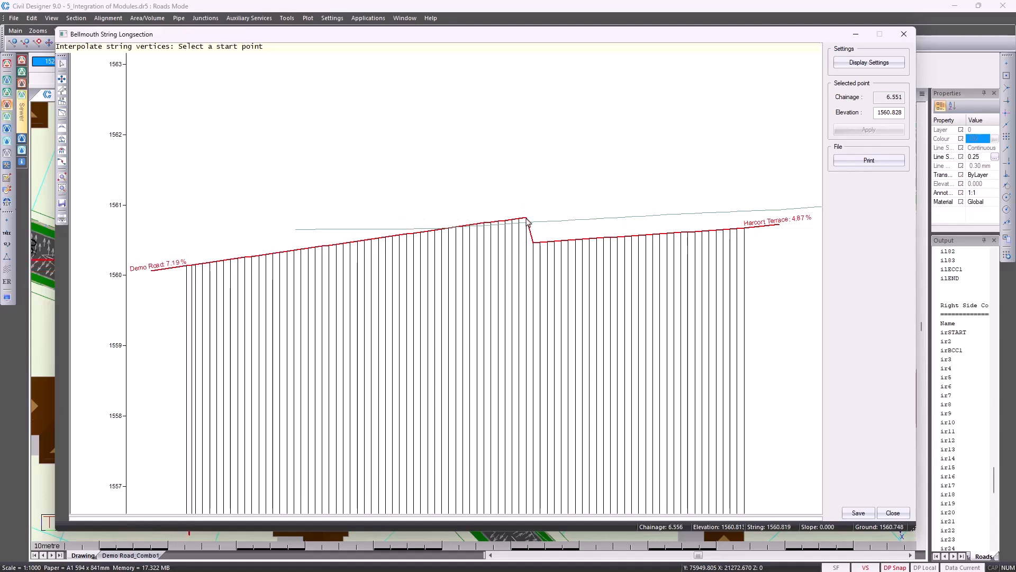
left_click(527, 220)
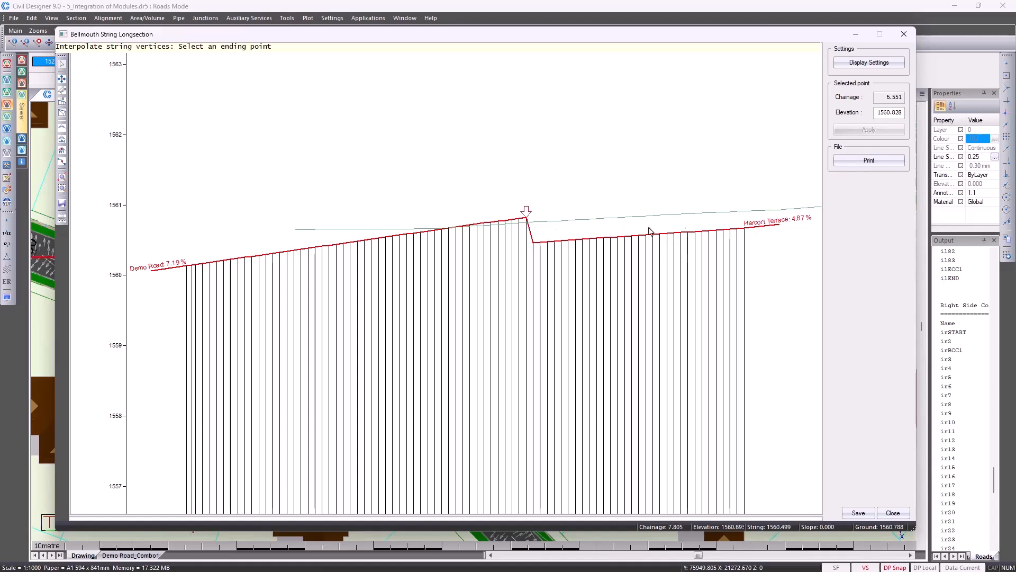
left_click(746, 228)
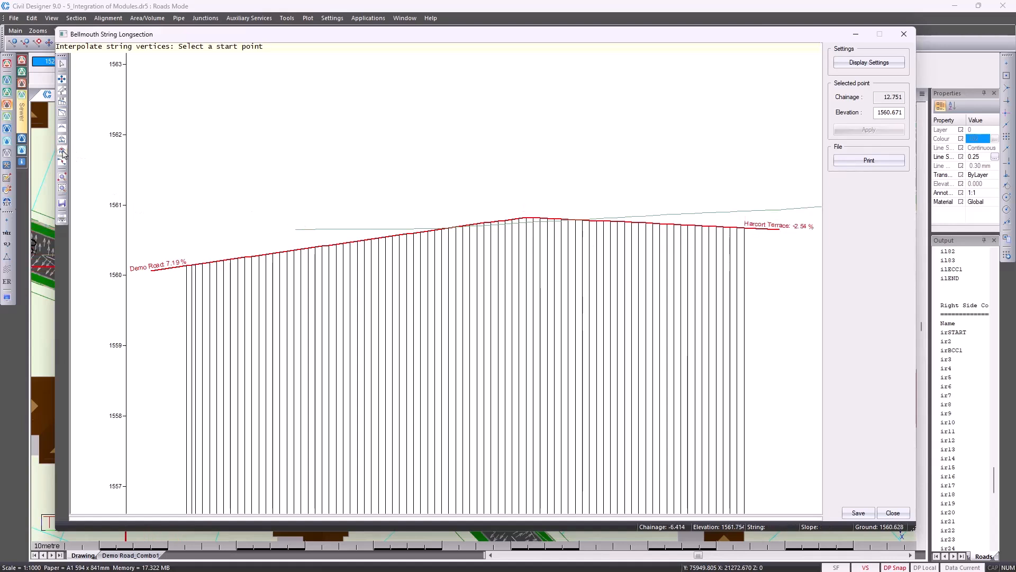
Apply a Vertical Smooth curve from chainage -2.849 to 12.351 through a point just below the peak, and accept the string alteration
left_click(62, 153)
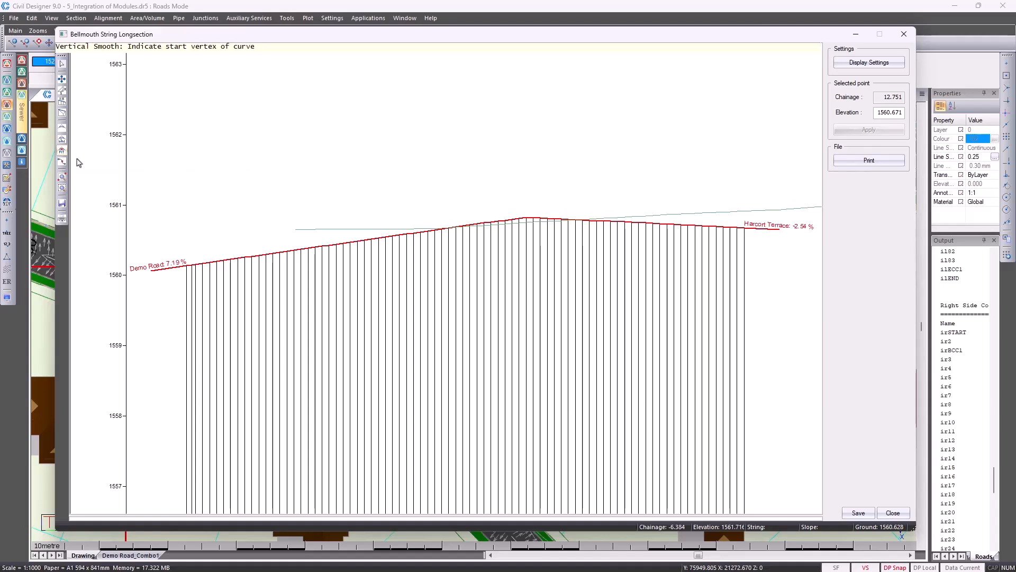
left_click(196, 263)
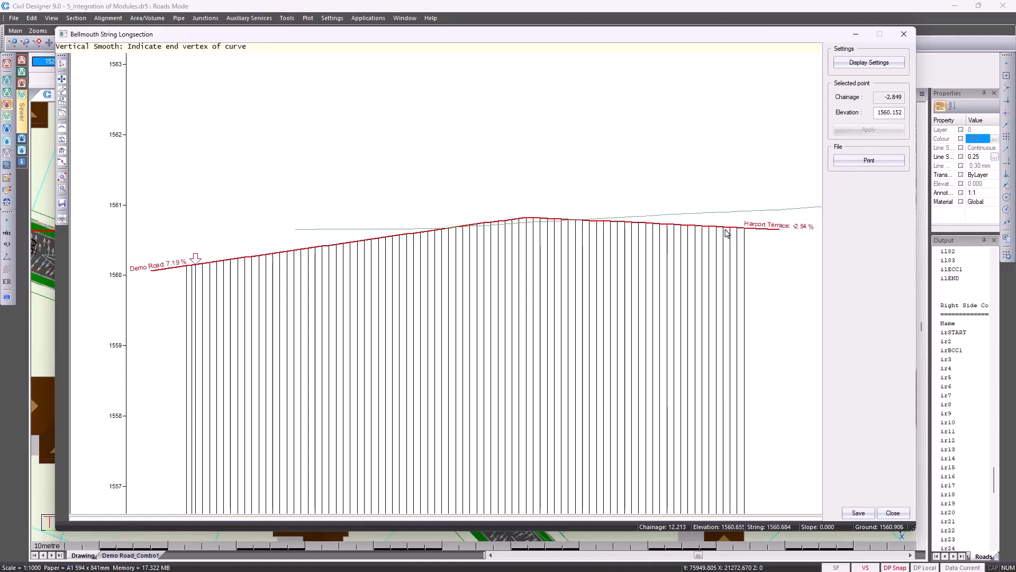
left_click(730, 231)
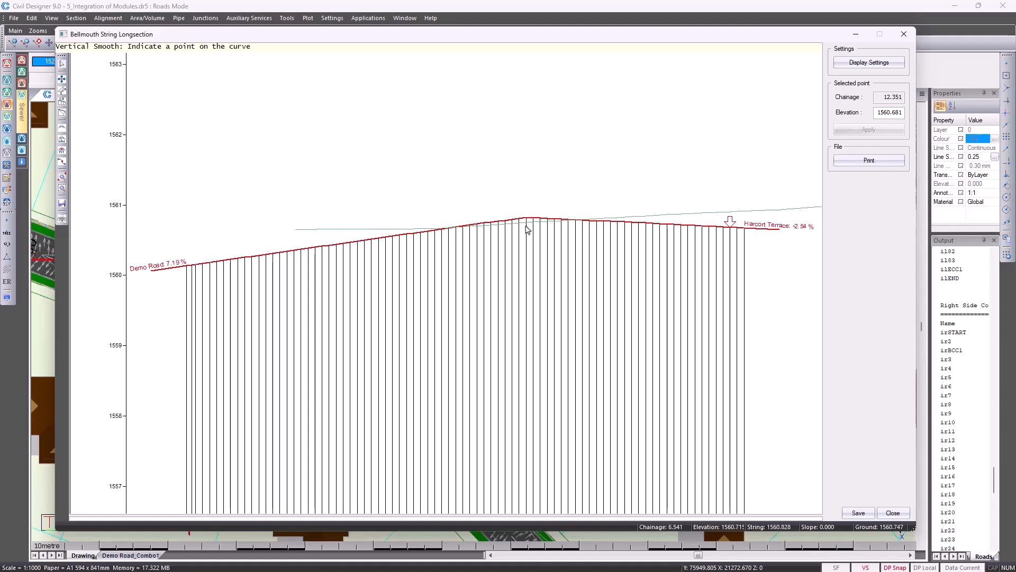
left_click(520, 226)
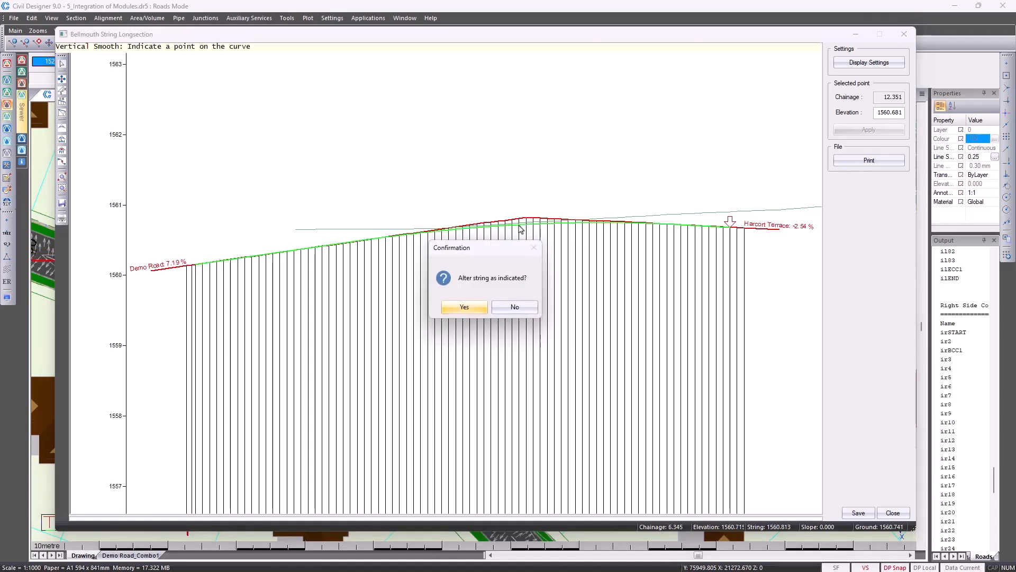
left_click(465, 307)
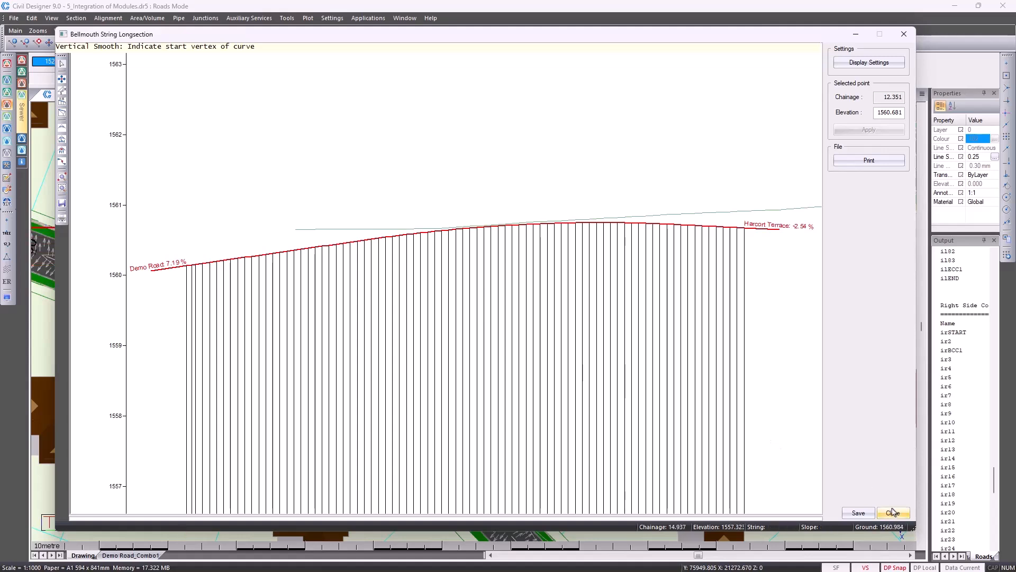
Close the bellmouth string longsection without saving the string changes and quit the BellMouth Editor
left_click(894, 514)
left_click(491, 309)
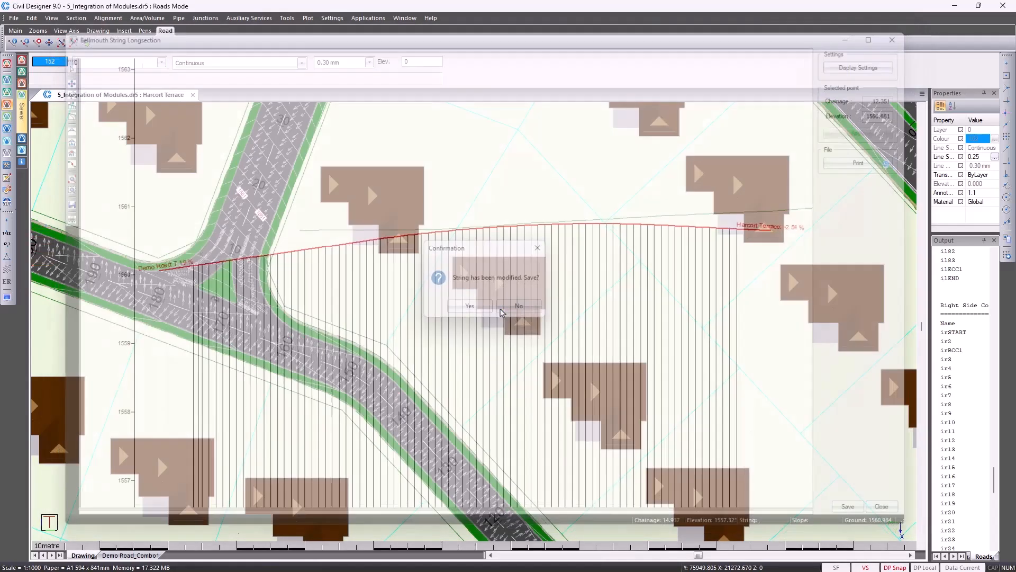
right_click(413, 319)
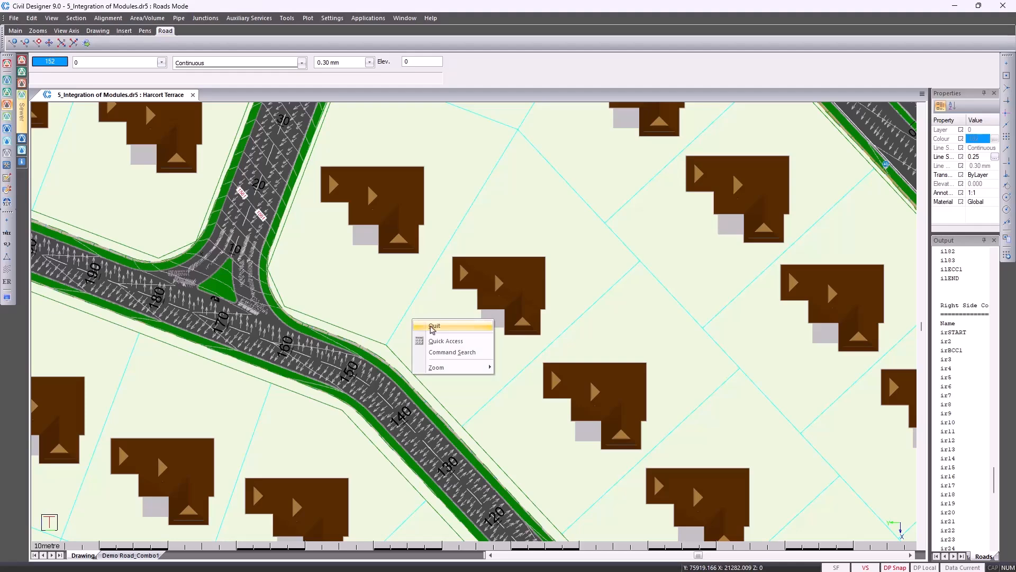
left_click(431, 326)
Turn off the display of road contours and slope arrows in the road contour display settings and apply the change
left_click(7, 298)
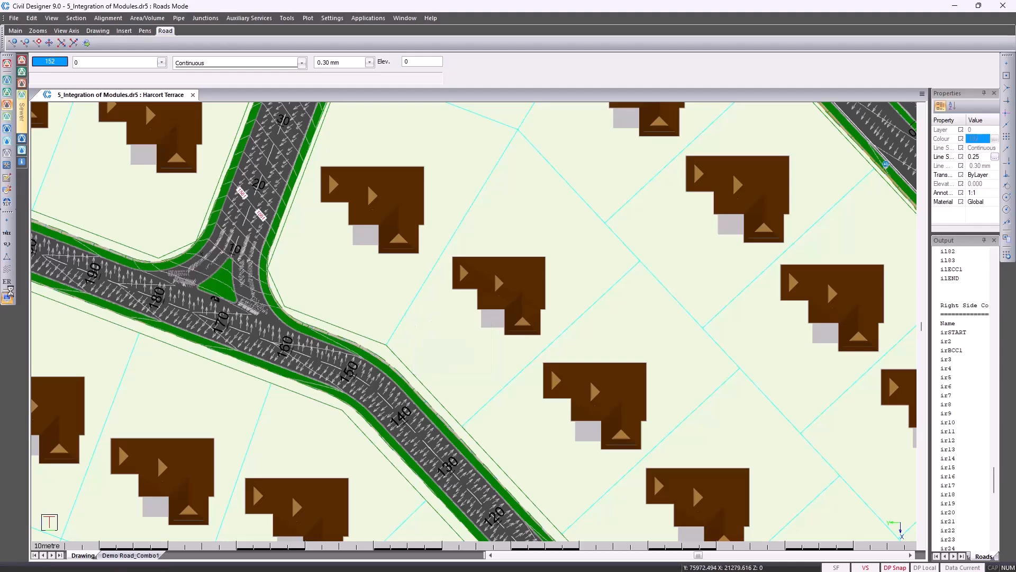
left_click(386, 218)
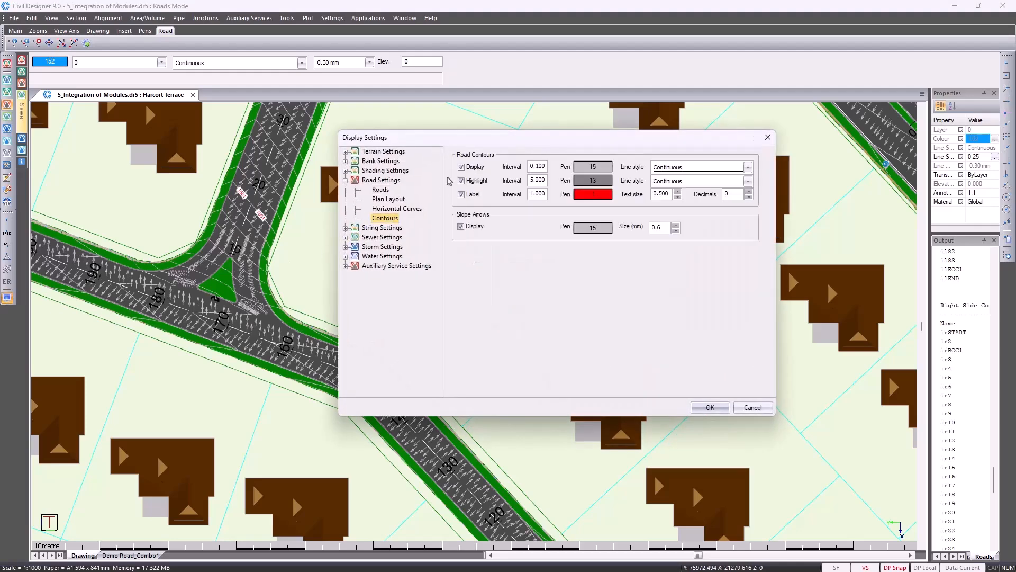
left_click(461, 168)
left_click(461, 227)
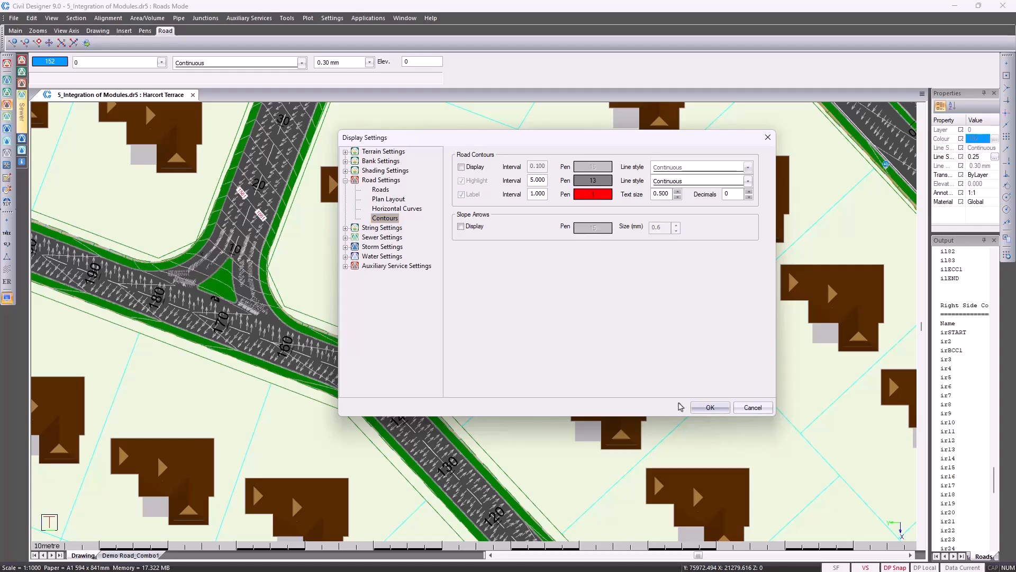
left_click(710, 407)
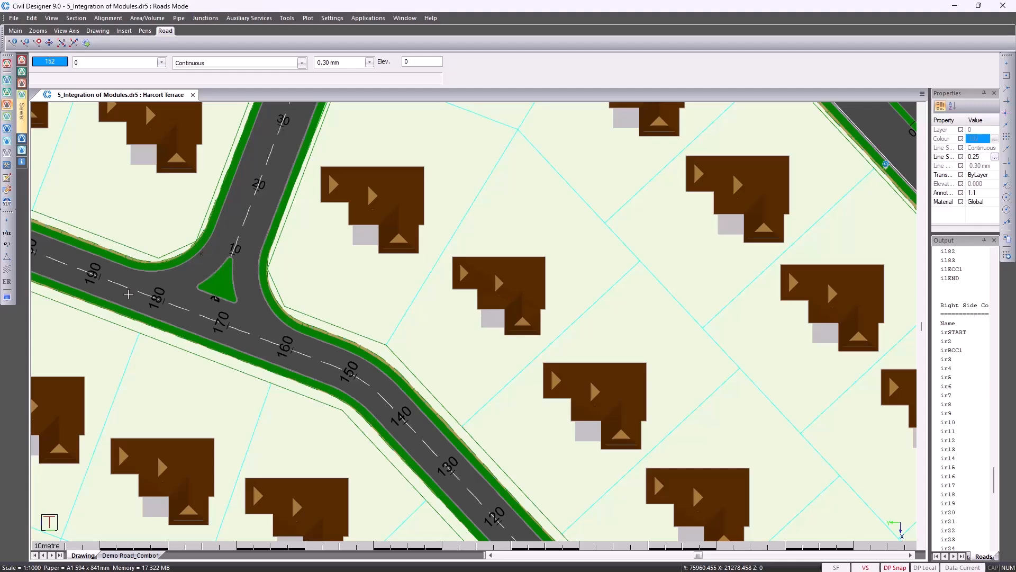
Add a junction between Chestnut Road and Demo Road using the Urban Single curve template, leaving all output options off
scroll(129, 293, "down", 2)
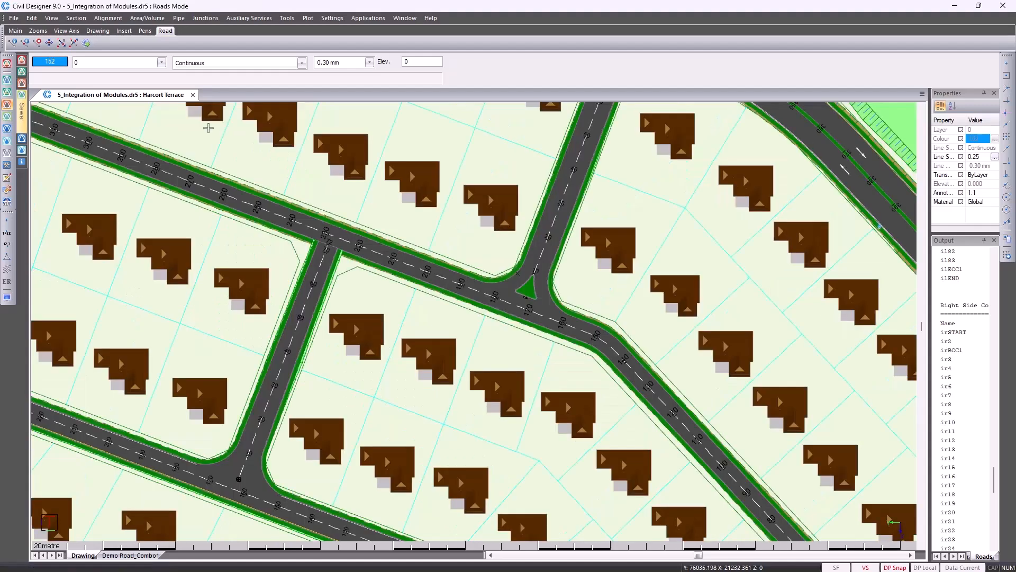
left_click(205, 18)
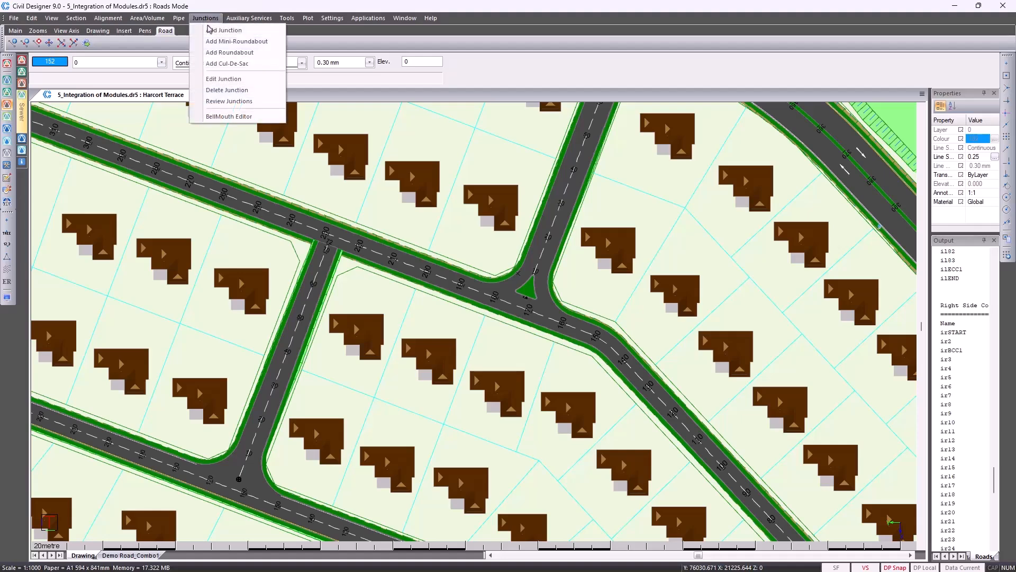
left_click(209, 30)
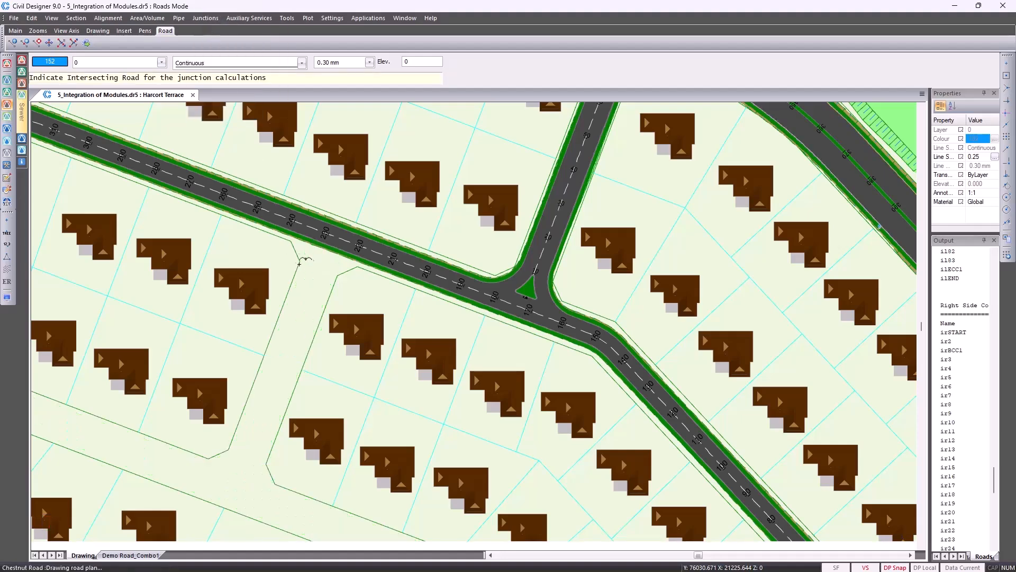
left_click(320, 264)
left_click(315, 235)
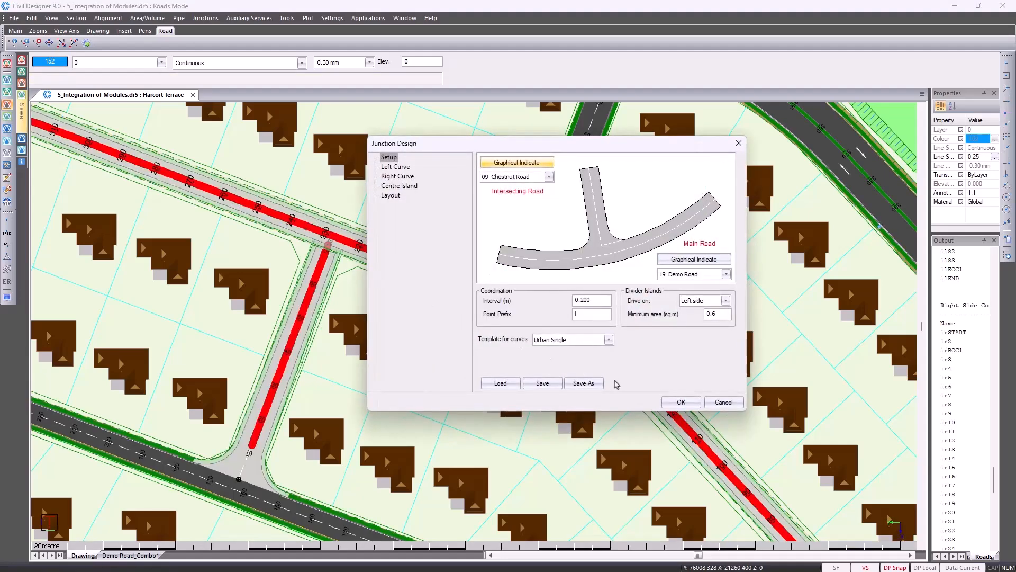
left_click(680, 402)
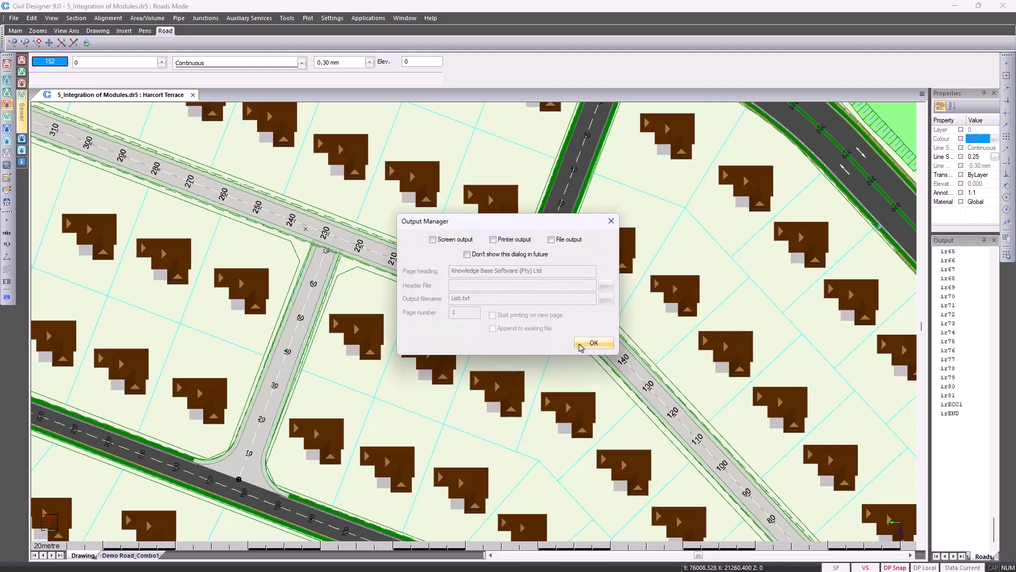
left_click(594, 343)
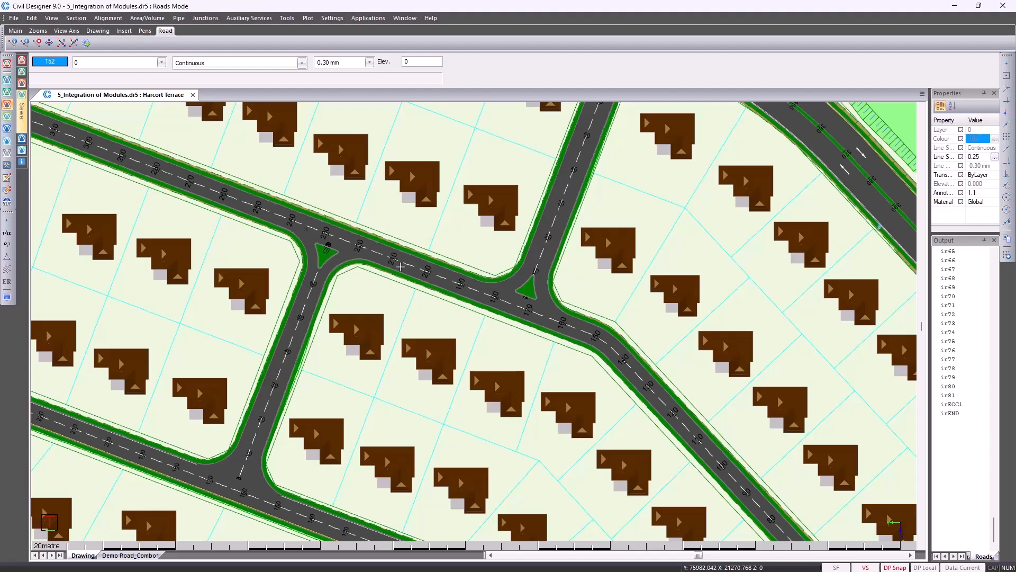
Make Demo Road the current road, clear its selection, and list the Demo Group layers in the layer settings
left_click(407, 262)
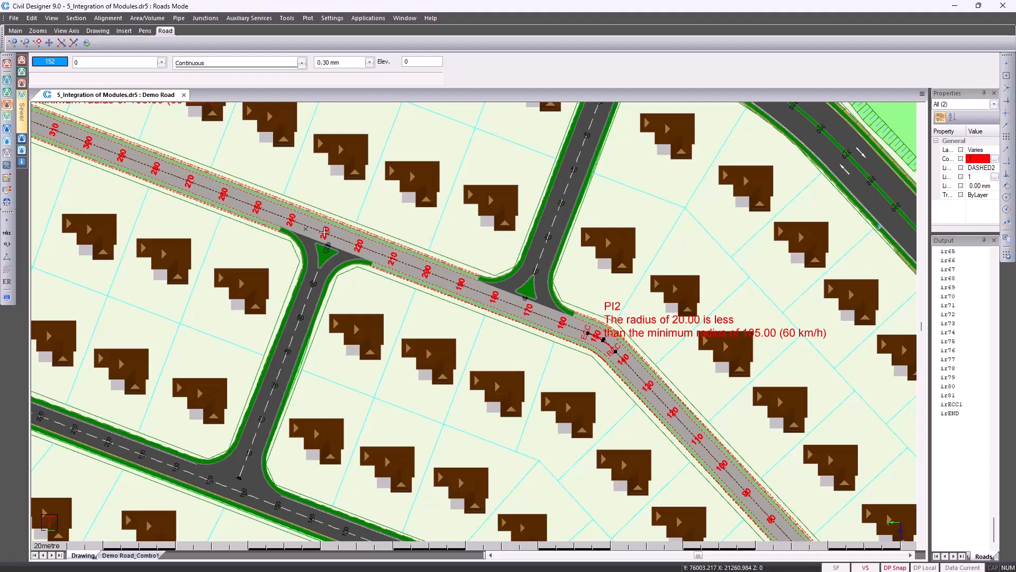
key("Escape")
left_click(146, 64)
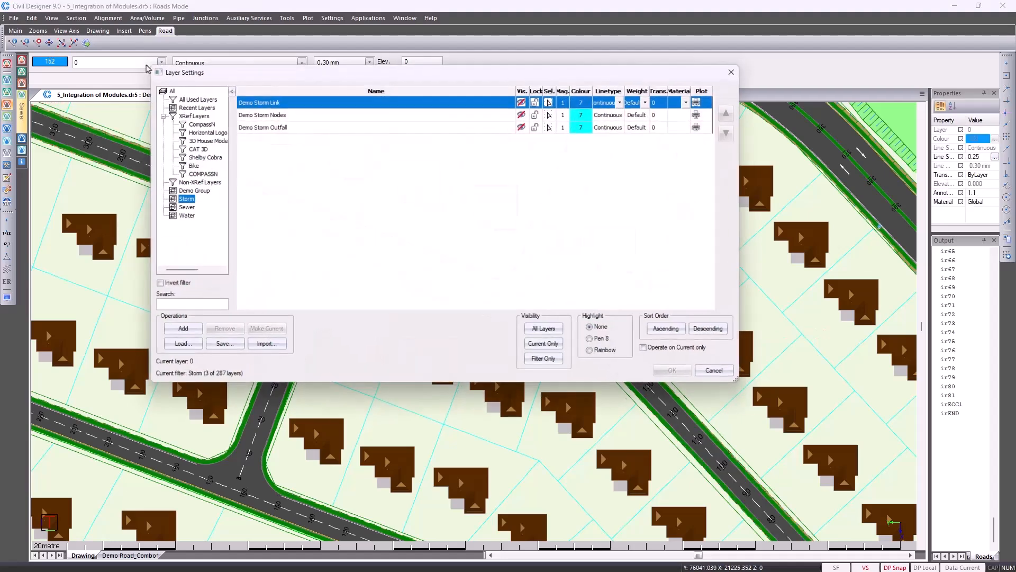
left_click(188, 191)
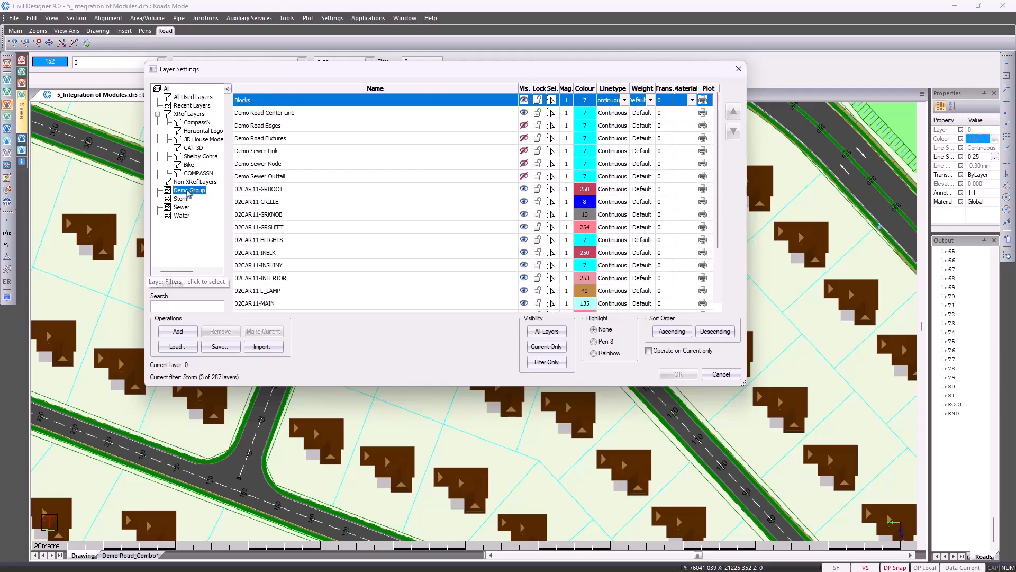
Turn on the visibility of the layer that holds the red dashed widening polyline beside Demo Road
left_click(292, 265)
left_click(524, 265)
left_click(678, 374)
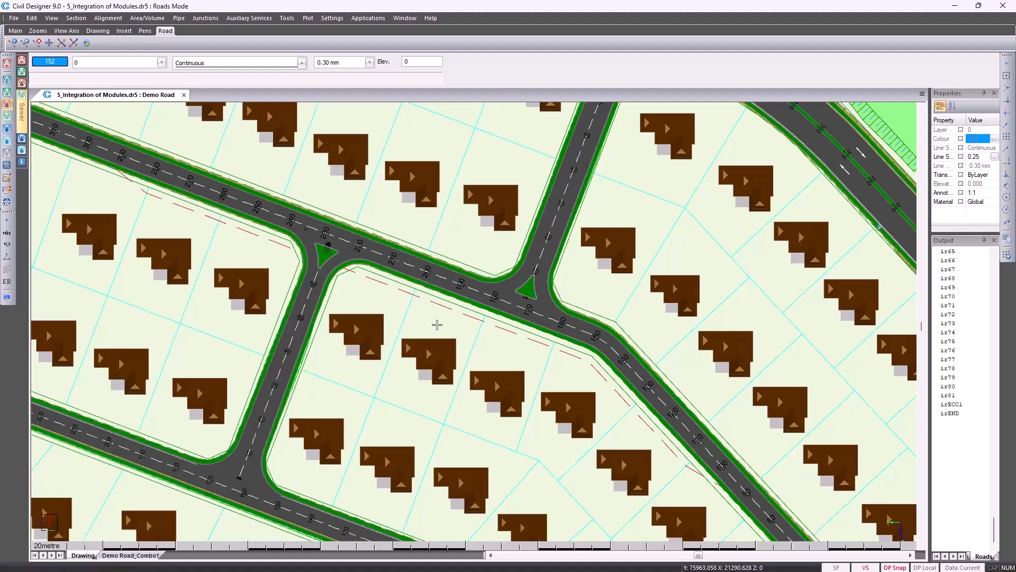
Extract the single-carriageway left edge string from the red dashed polyline beside Demo Road, retaining crossfall with edge control data
left_click(104, 18)
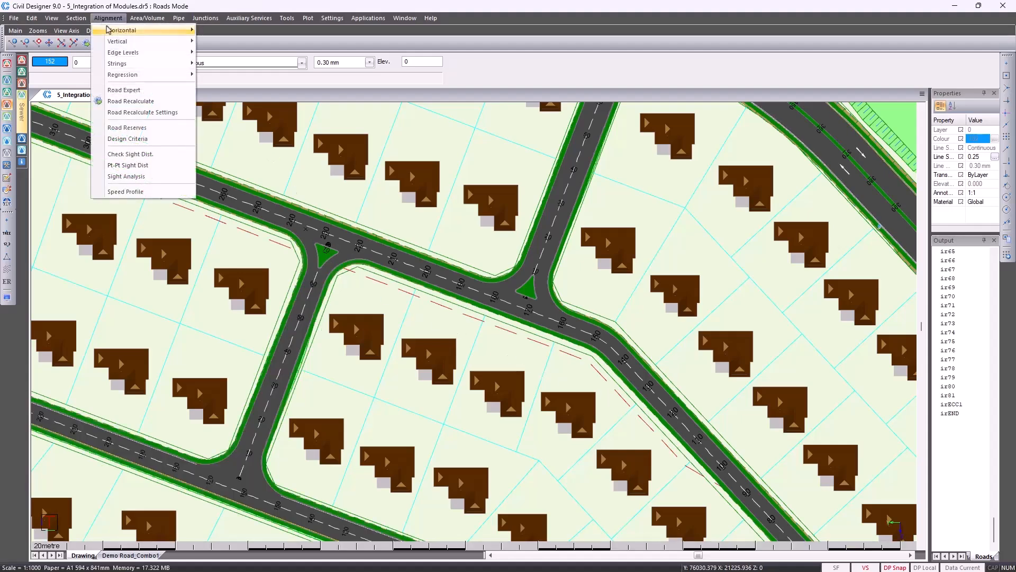
mouse_move(129, 79)
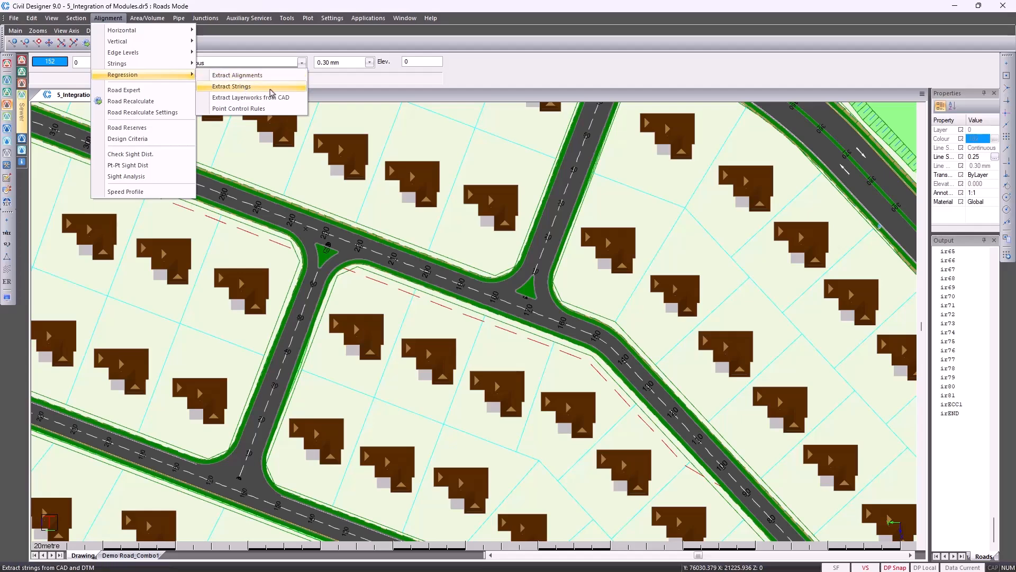
left_click(271, 88)
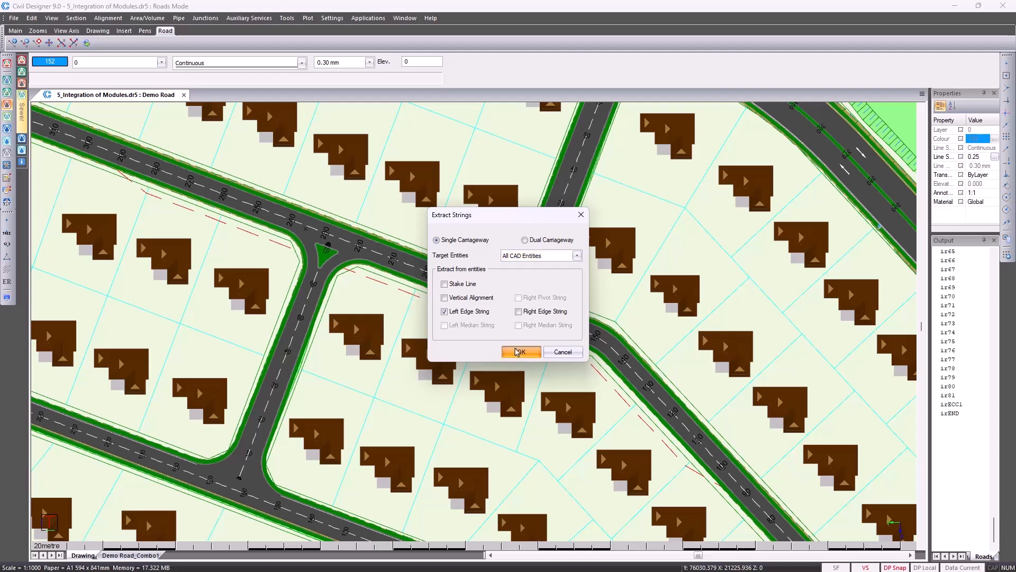
left_click(518, 352)
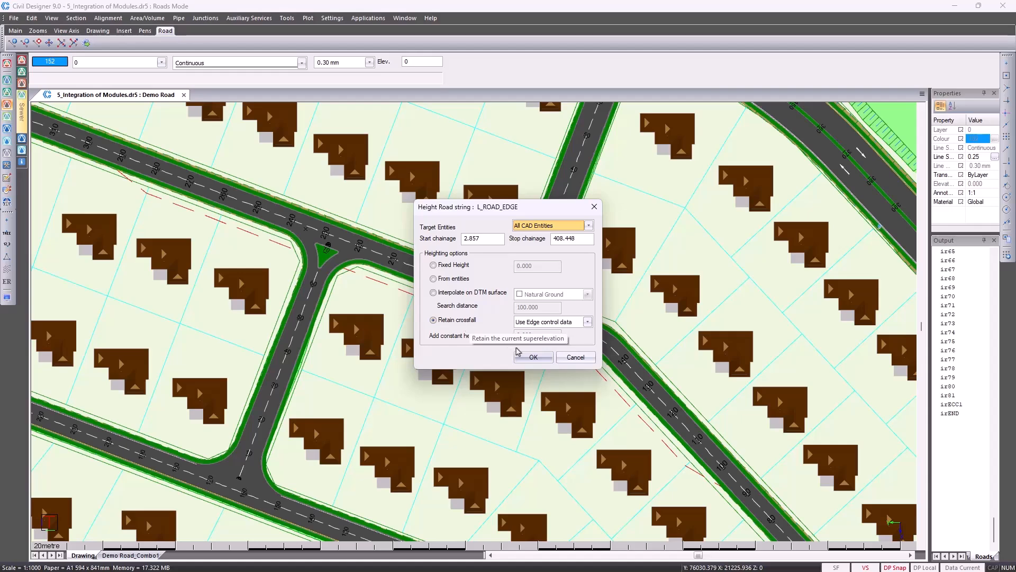
left_click(531, 357)
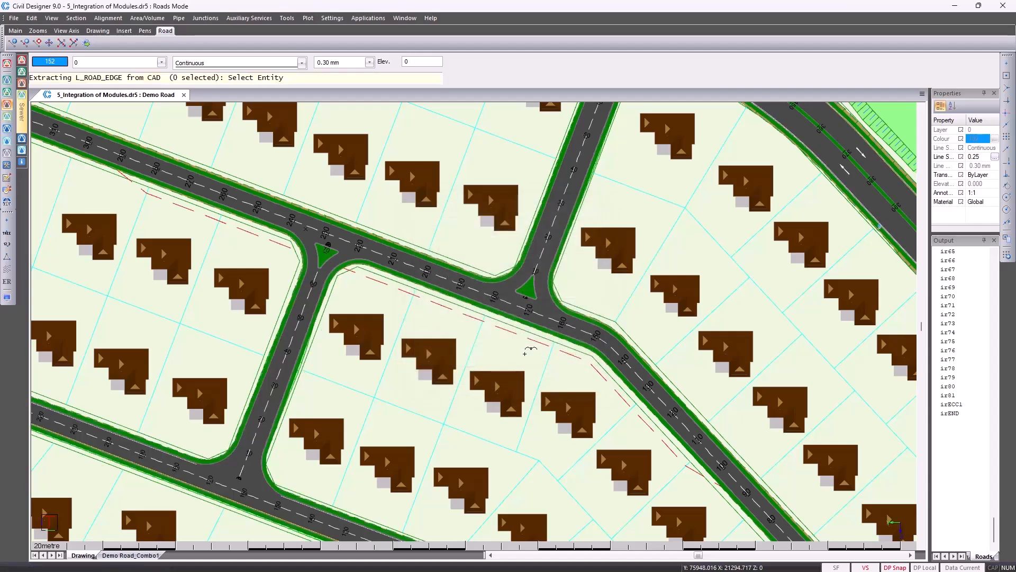
left_click(508, 329)
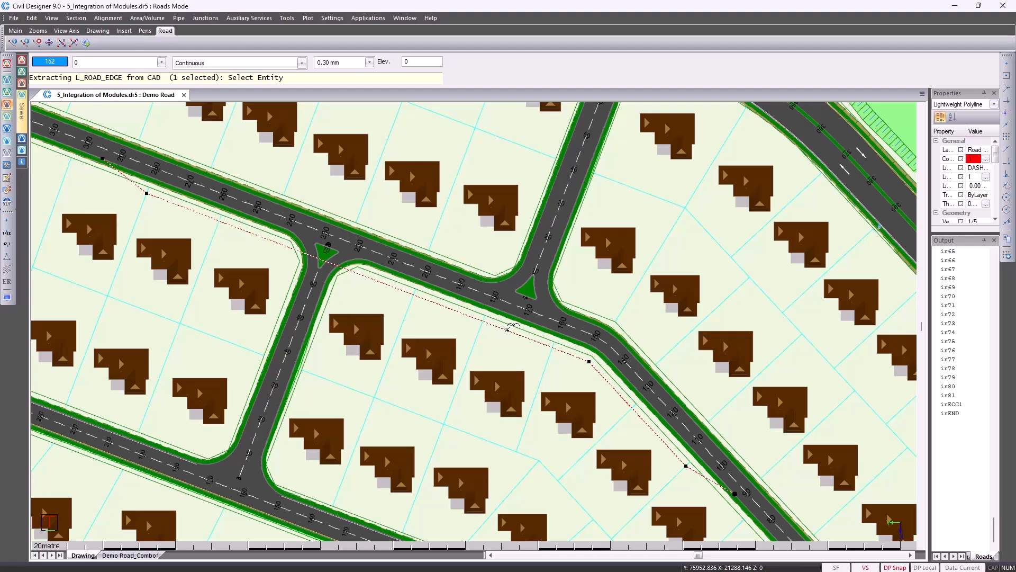
right_click(508, 329)
left_click(520, 338)
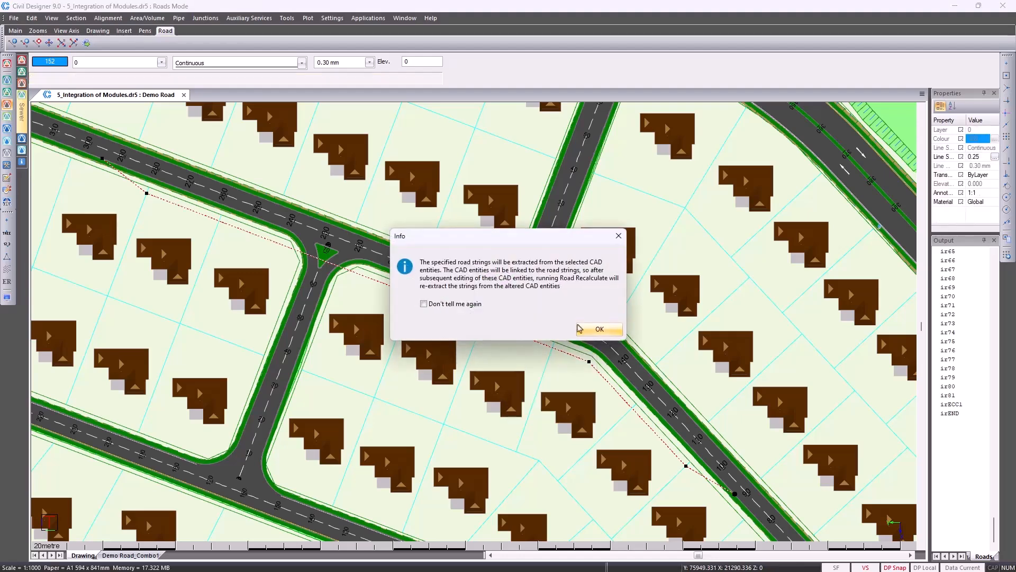
left_click(599, 329)
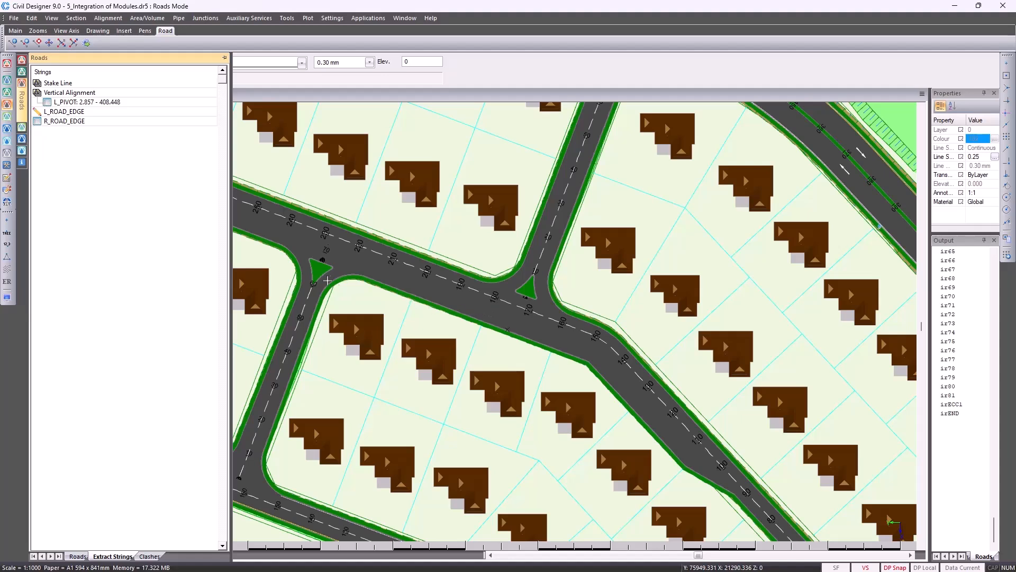
Open the cross section editor for Demo Road at chainage 254 and move its window clear of the widened road in plan
left_click(76, 18)
left_click(98, 30)
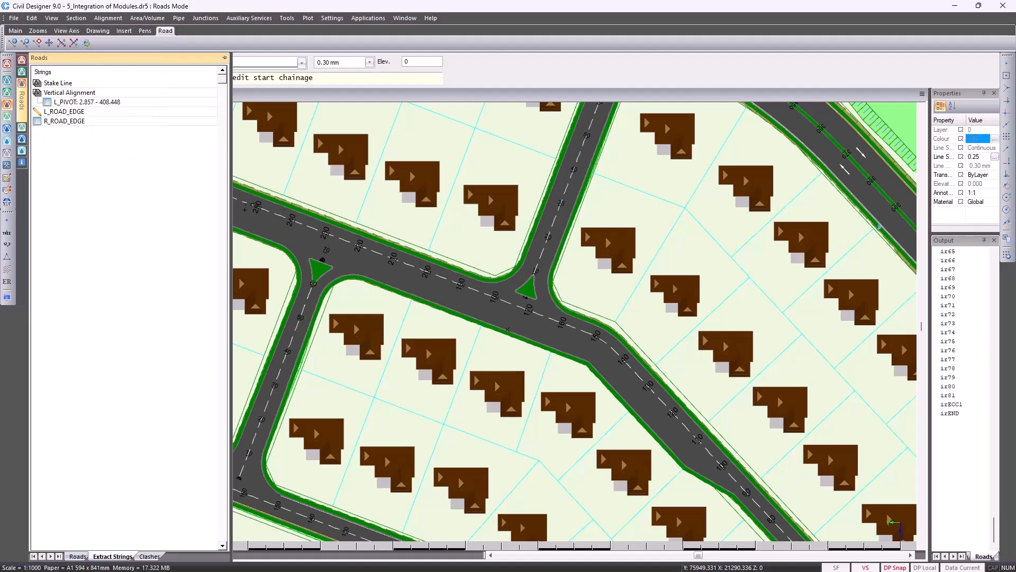
left_click(246, 210)
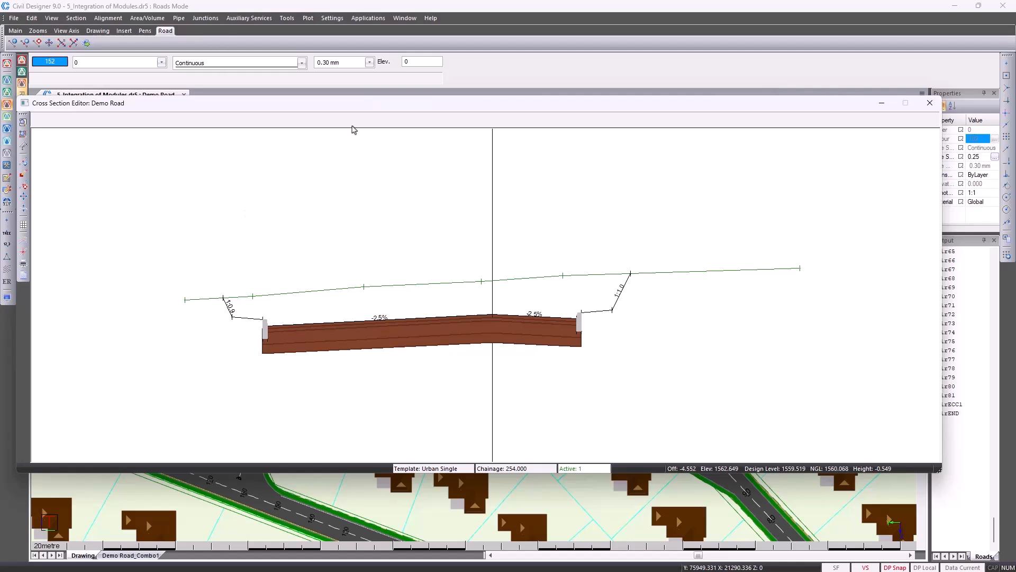
left_click_drag(354, 107, 703, 143)
Examine successive cross sections along the widened part of Demo Road up to chainage 291 and close the cross section editor
key("Page_Down")
key("Page_Down")
key("Page_Down")
key("Page_Down")
key("Page_Down")
key("Page_Down")
key("Page_Down")
key("Page_Down")
key("Page_Down")
key("Page_Down")
key("Page_Down")
key("Page_Down")
key("Page_Down")
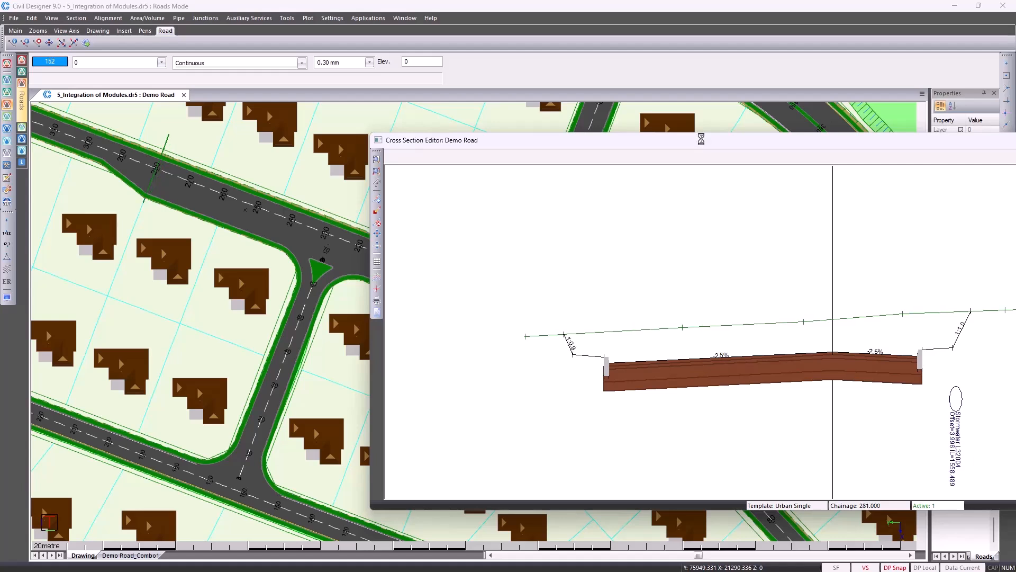
key("Page_Down")
key("Page_Down")
key("Page_Down")
key("Page_Down")
key("Page_Down")
key("Page_Down")
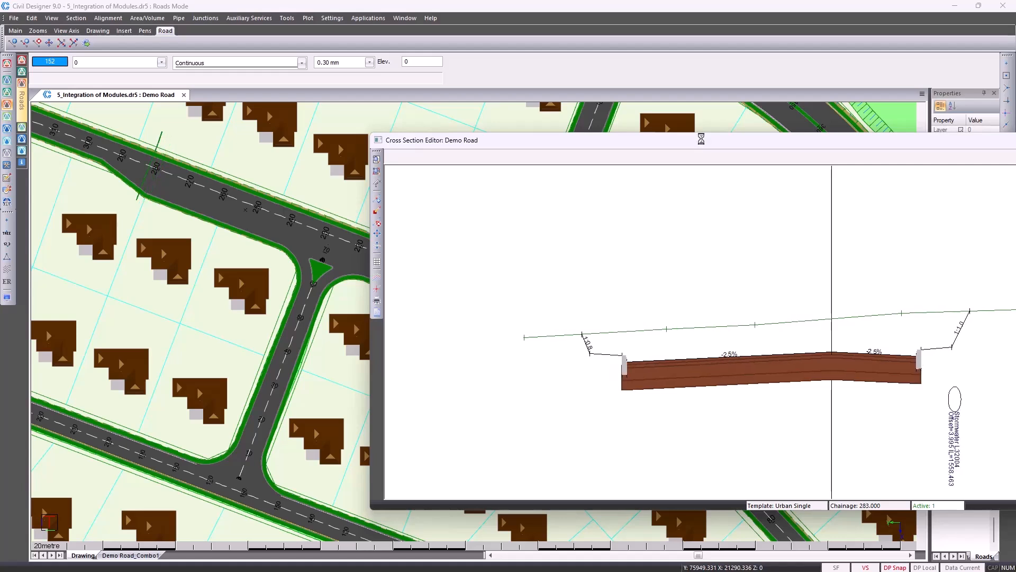
key("Page_Down")
key("Page_Down")
key("Page_Down")
key("Page_Down")
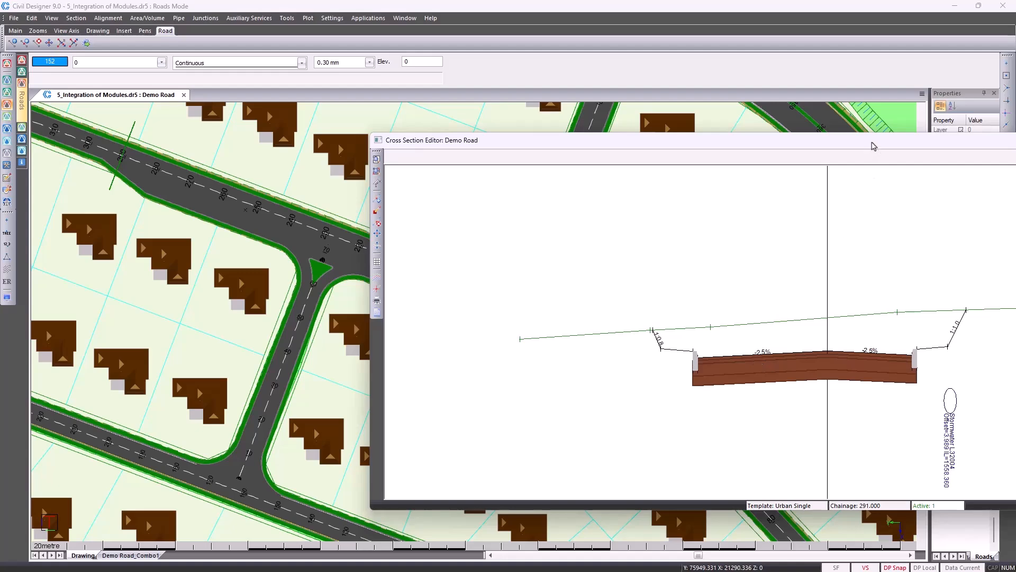
left_click_drag(815, 141, 484, 181)
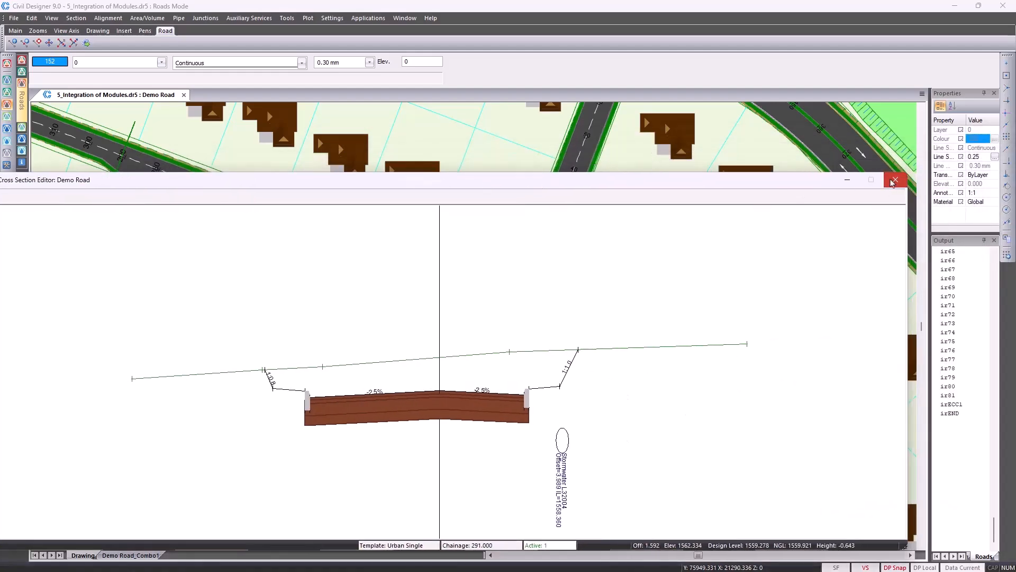
left_click(895, 180)
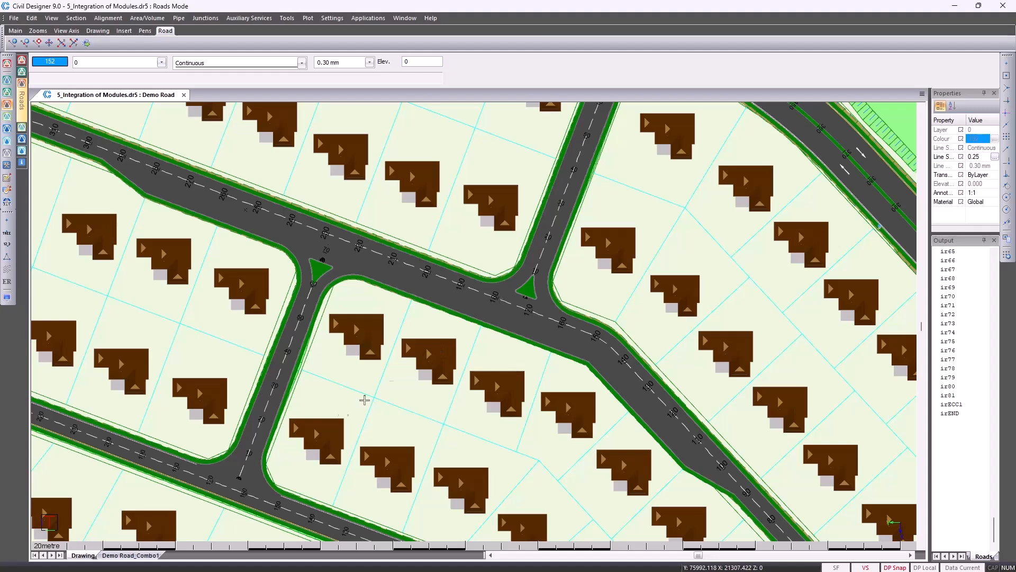
Review the Demo Road_Combo1 composite sheet and return to the plan drawing
left_click(150, 555)
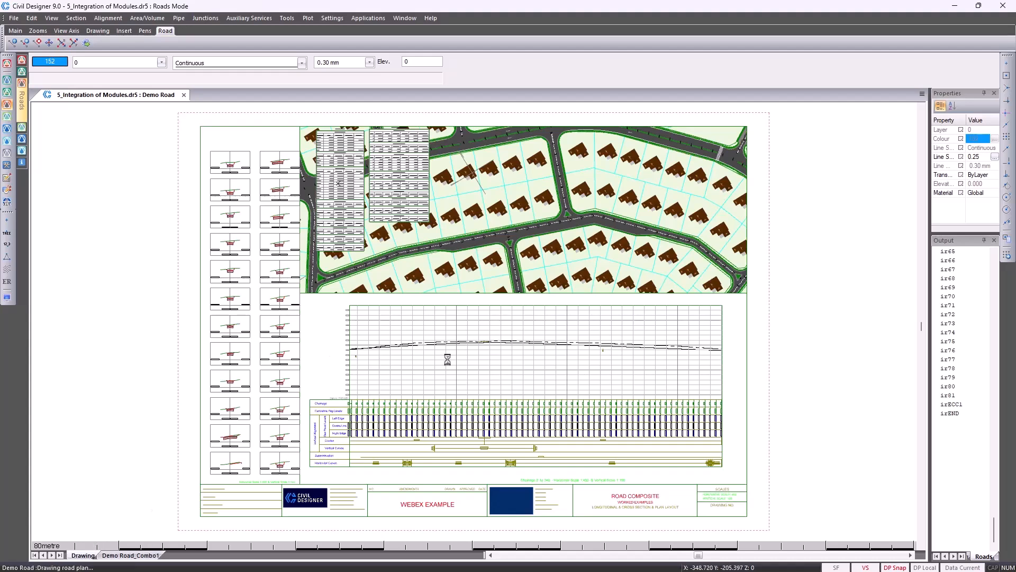
left_click(83, 555)
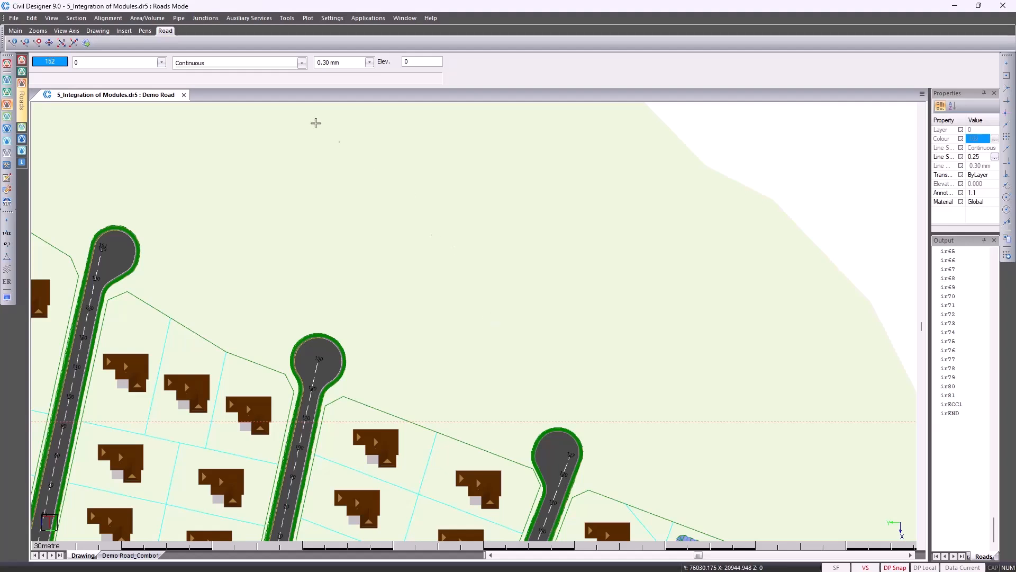
Edit the rightmost cul-de-sac at the northern road ends and change its type to Hammer Head
left_click(211, 19)
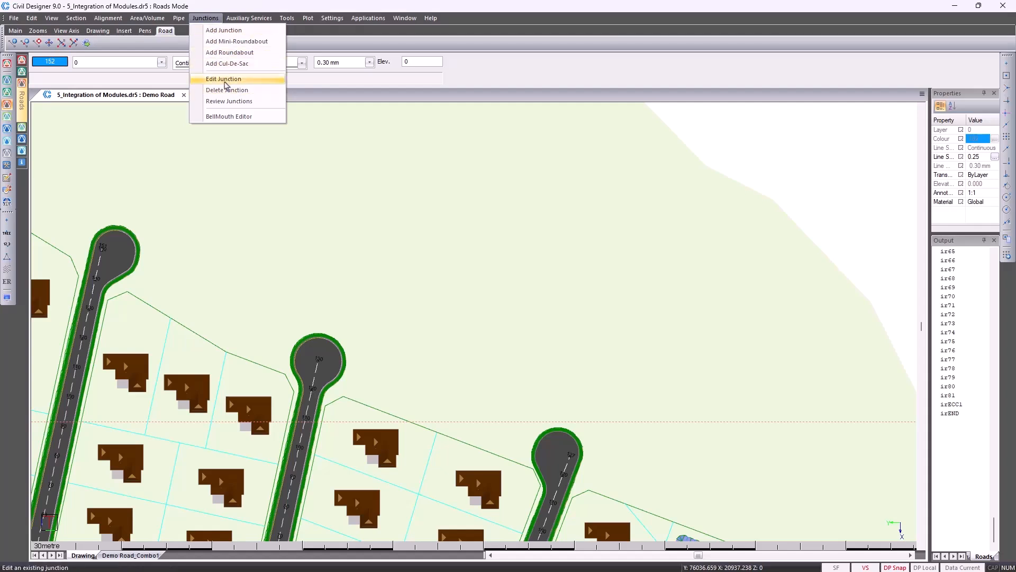
left_click(227, 80)
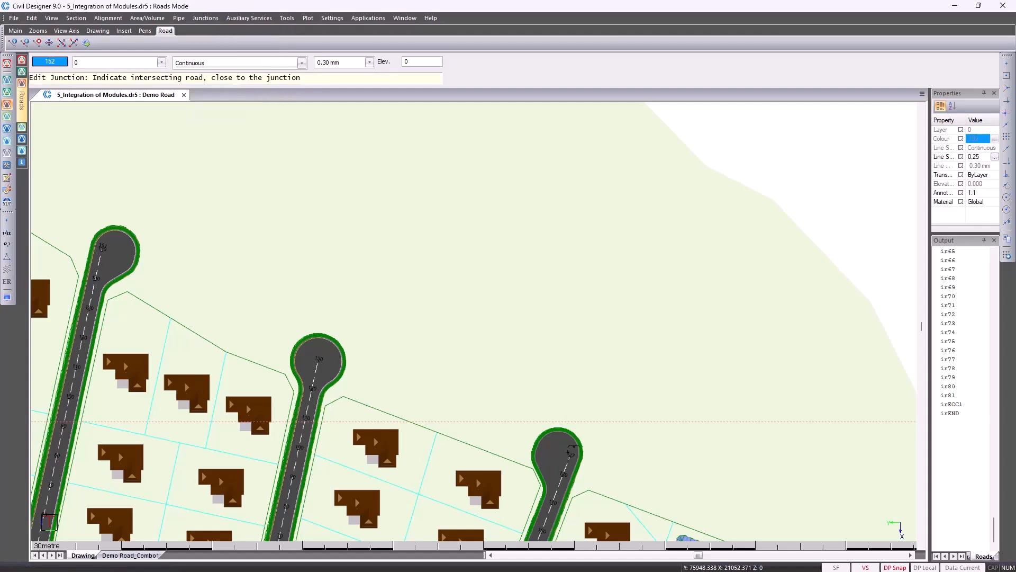
left_click(571, 450)
scroll(459, 335, "up", 2)
scroll(465, 337, "up", 1)
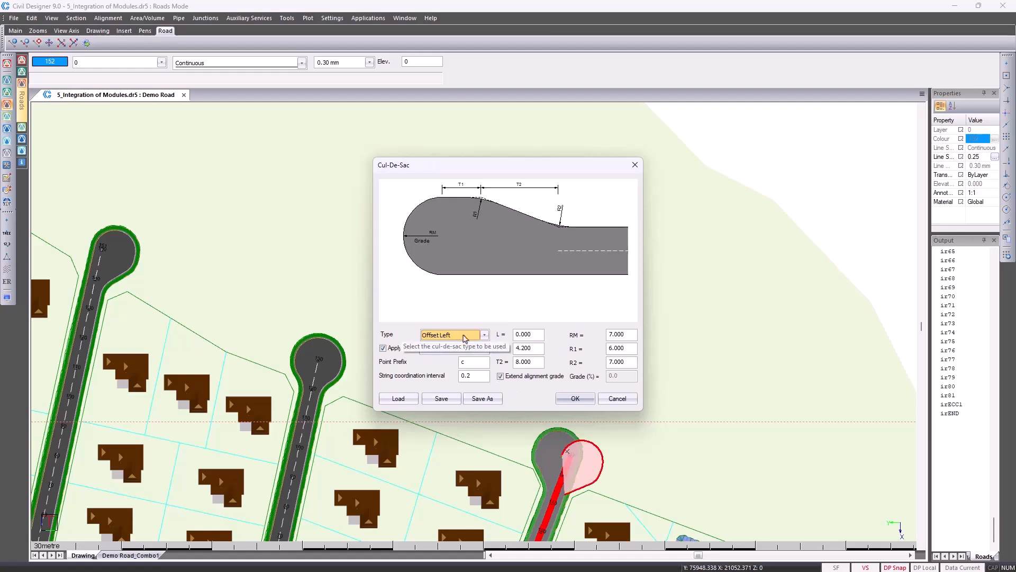
scroll(467, 338, "down", 2)
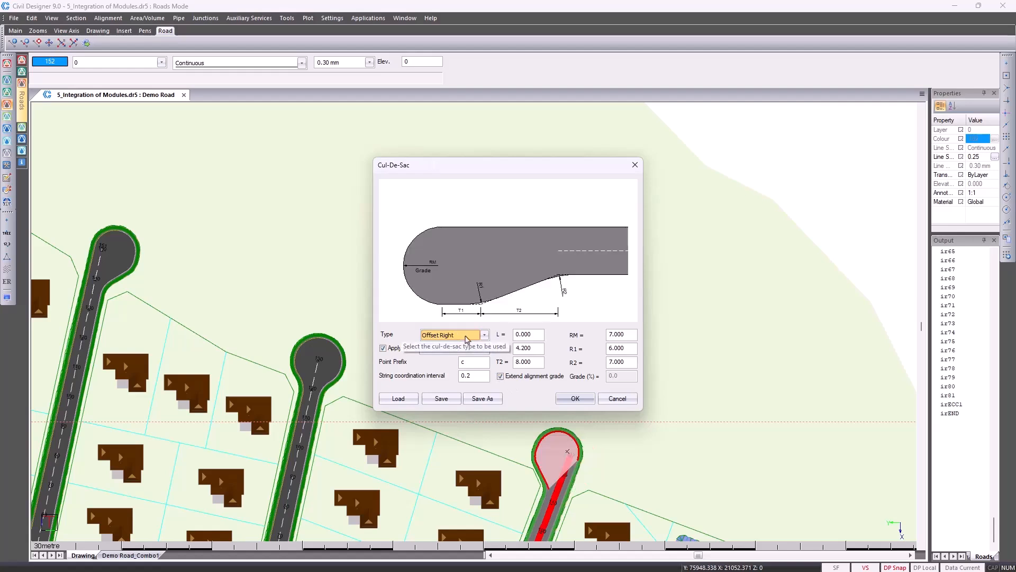
scroll(467, 339, "up", 3)
scroll(467, 339, "down", 1)
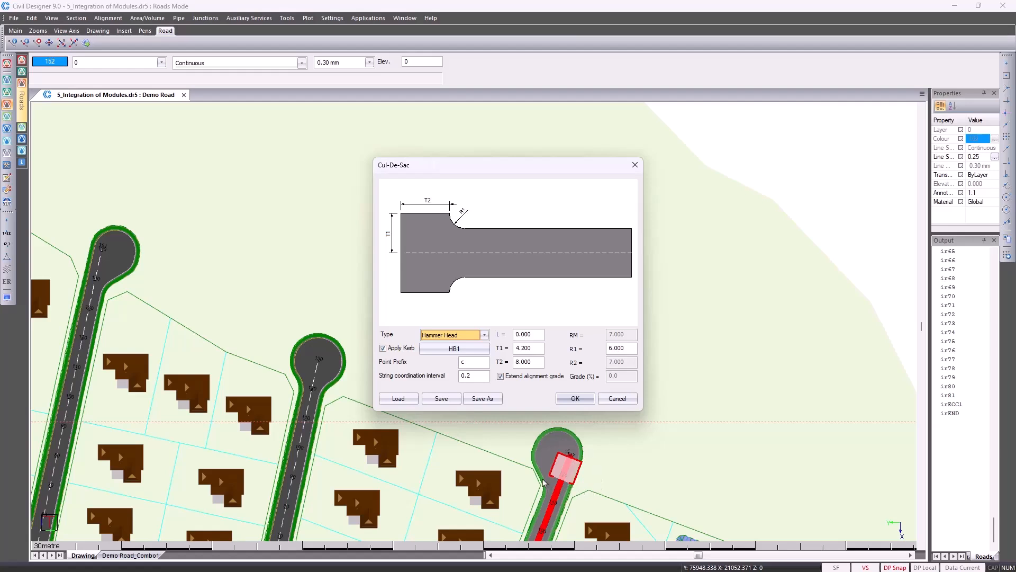
Set the hammer head's T1 to 12 and T2 to 7, and regenerate the junction without report output
double_click(536, 349)
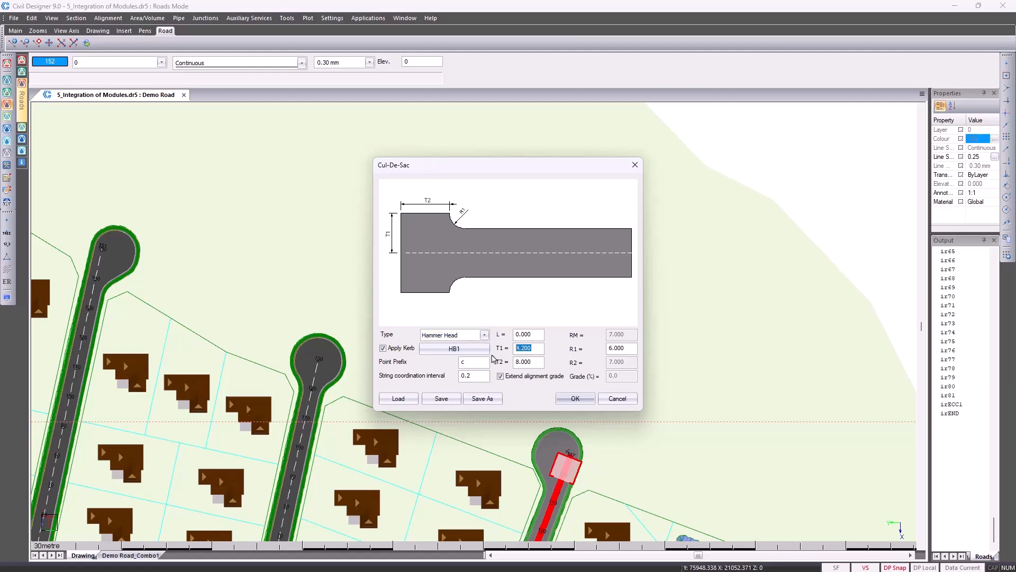
type("12")
left_click(533, 362)
left_click_drag(532, 361, 510, 362)
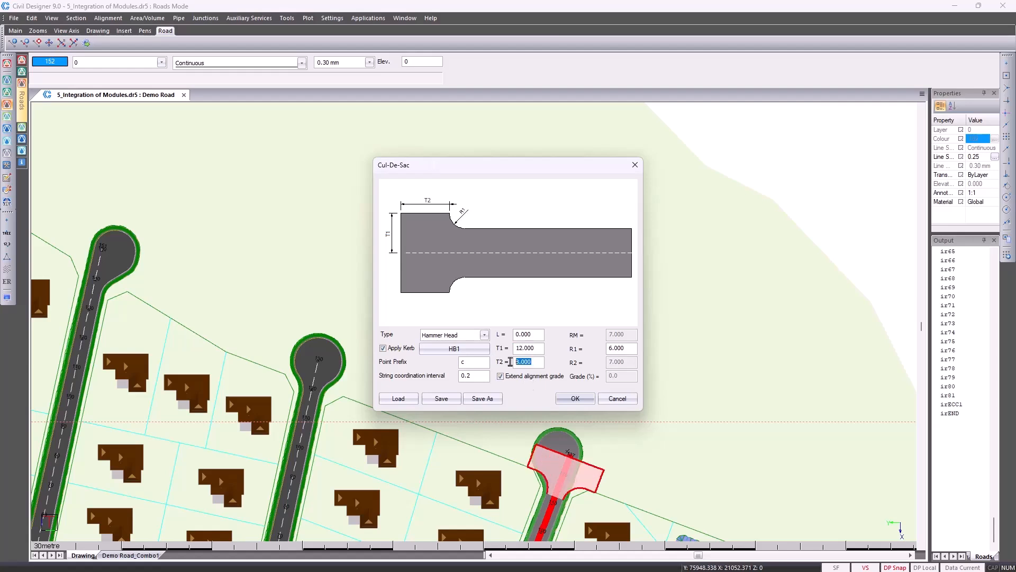
type("7")
left_click(623, 350)
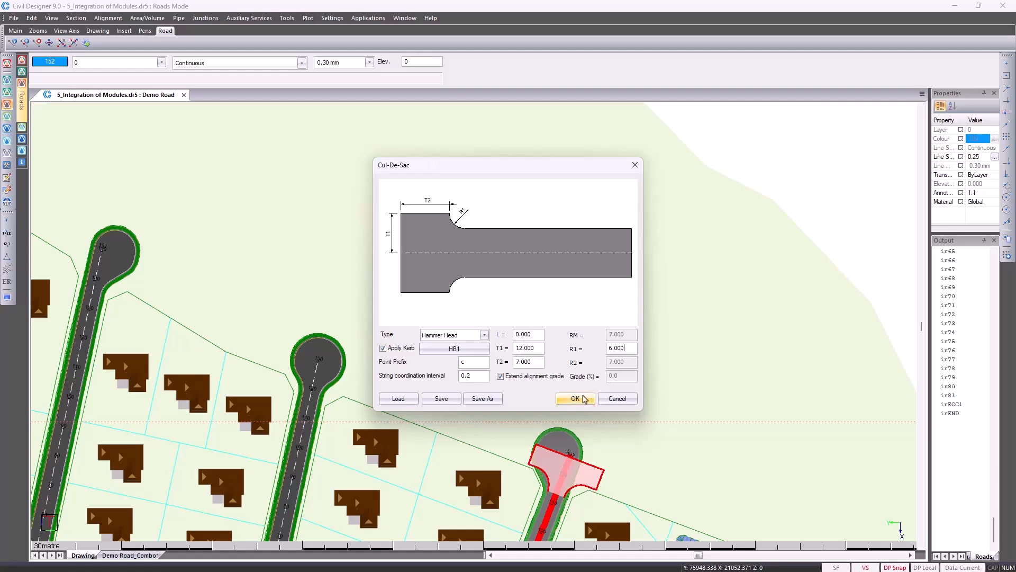
left_click(575, 398)
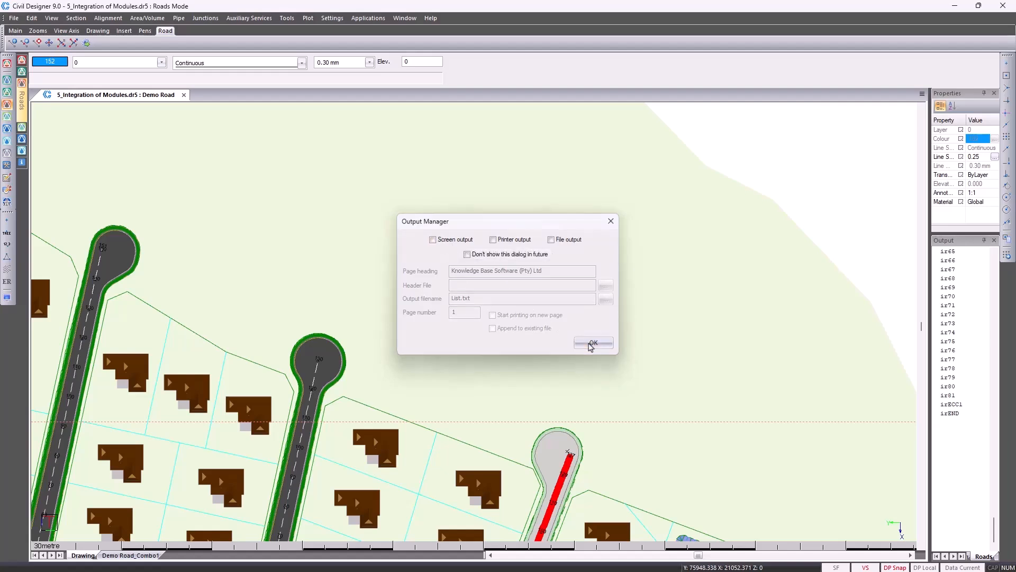
left_click(592, 344)
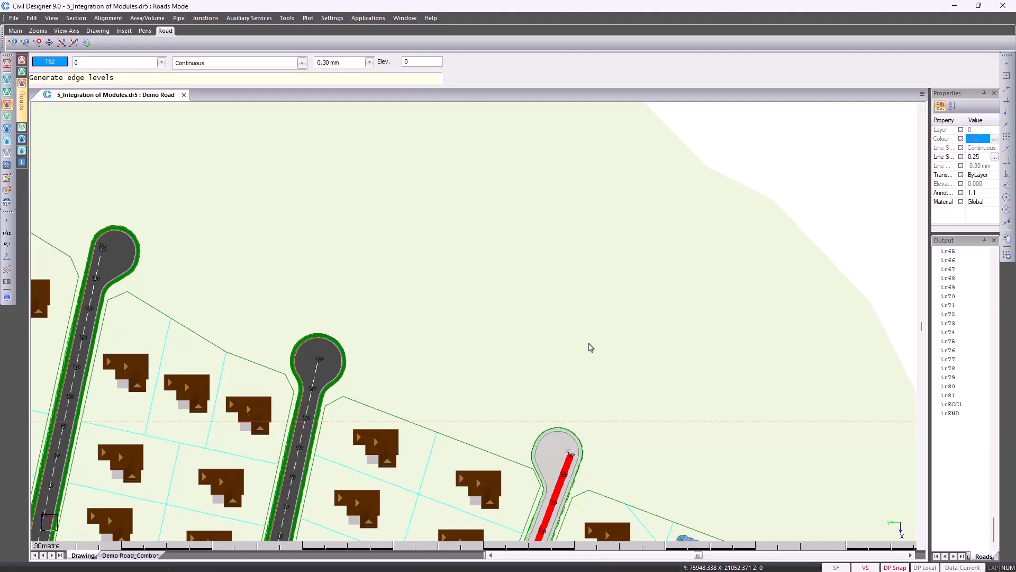
left_click(593, 343)
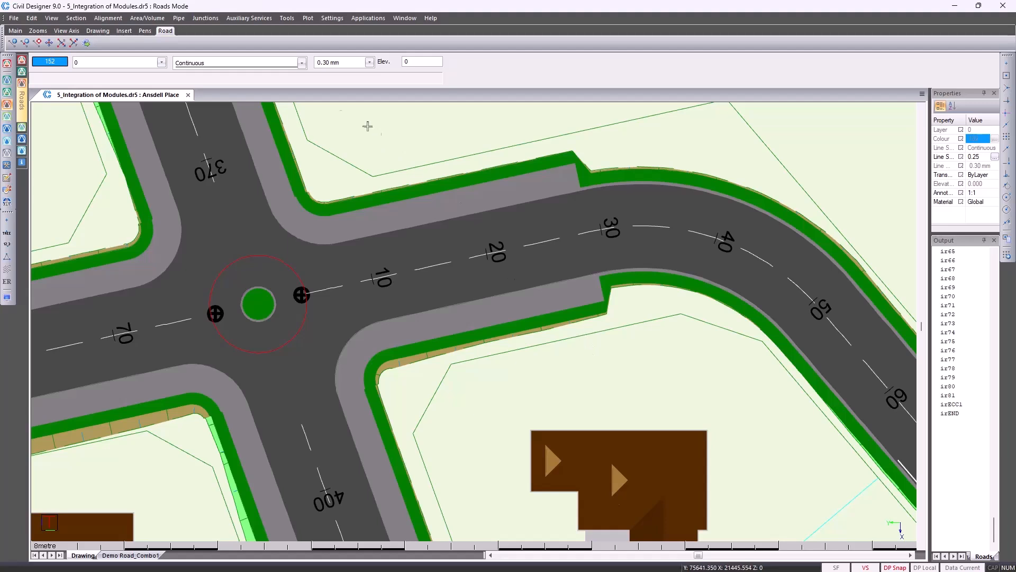
Edit the four-way mini-roundabout at Thackaray Street and Eldon Road to use Draped crossfall and a radius of 3
left_click(211, 20)
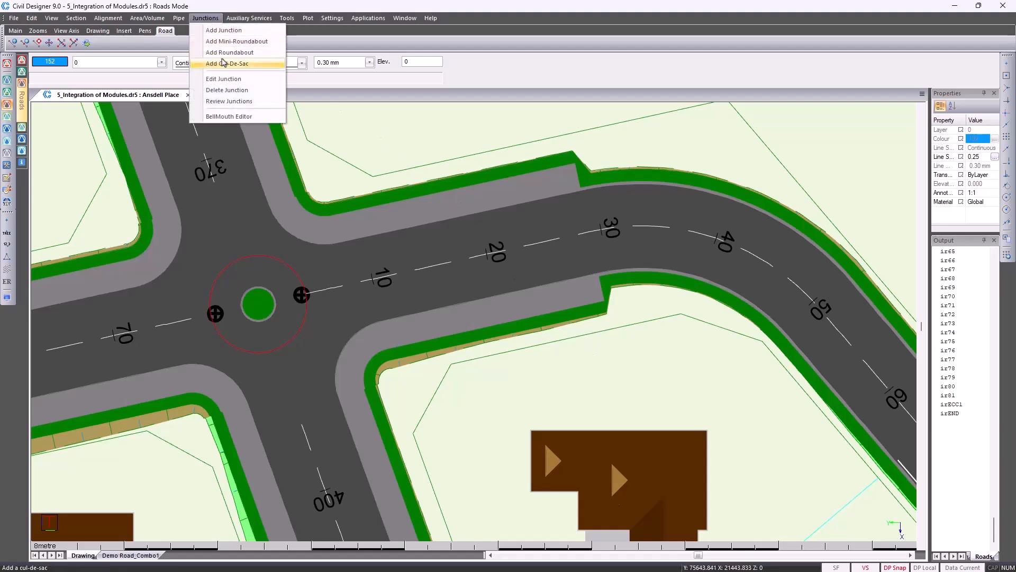
left_click(242, 261)
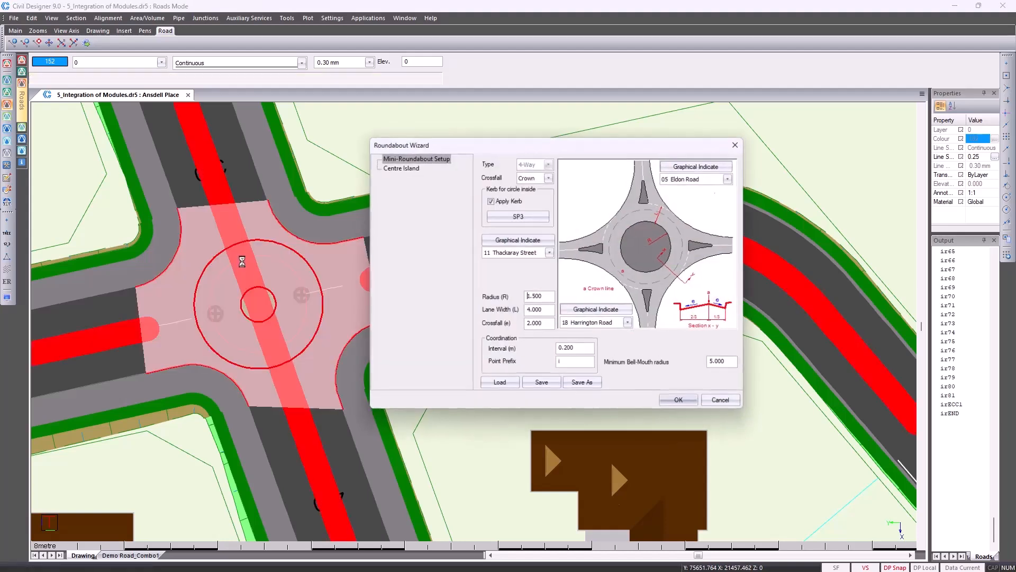
left_click(540, 177)
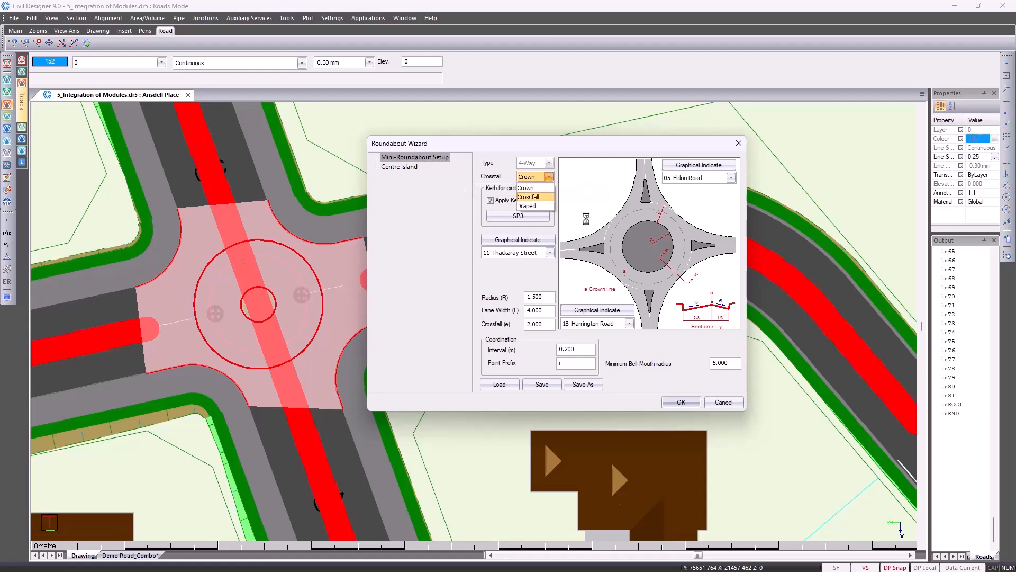
left_click(529, 197)
scroll(534, 178, "down", 1)
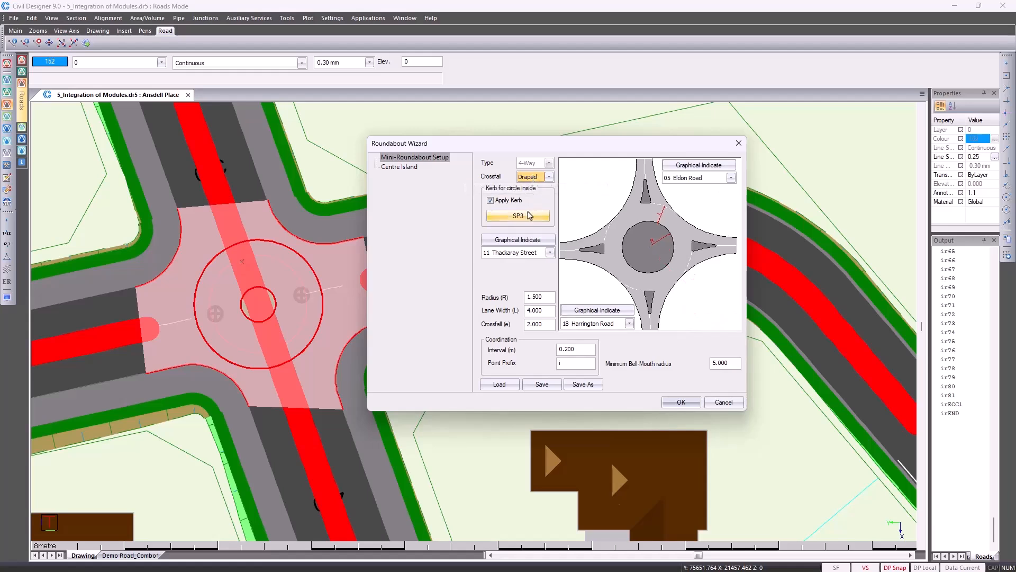
double_click(543, 298)
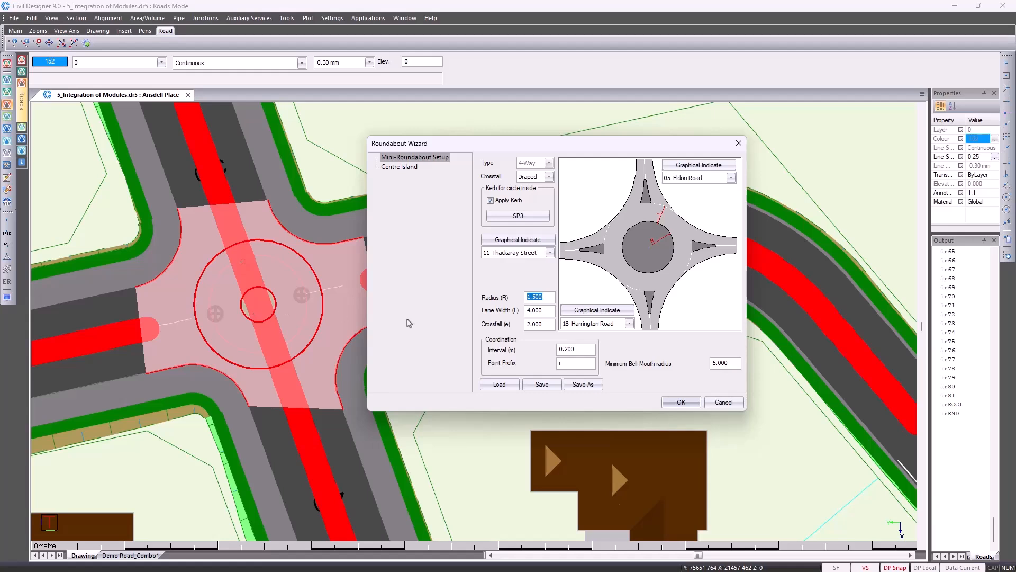
type("3")
left_click(674, 402)
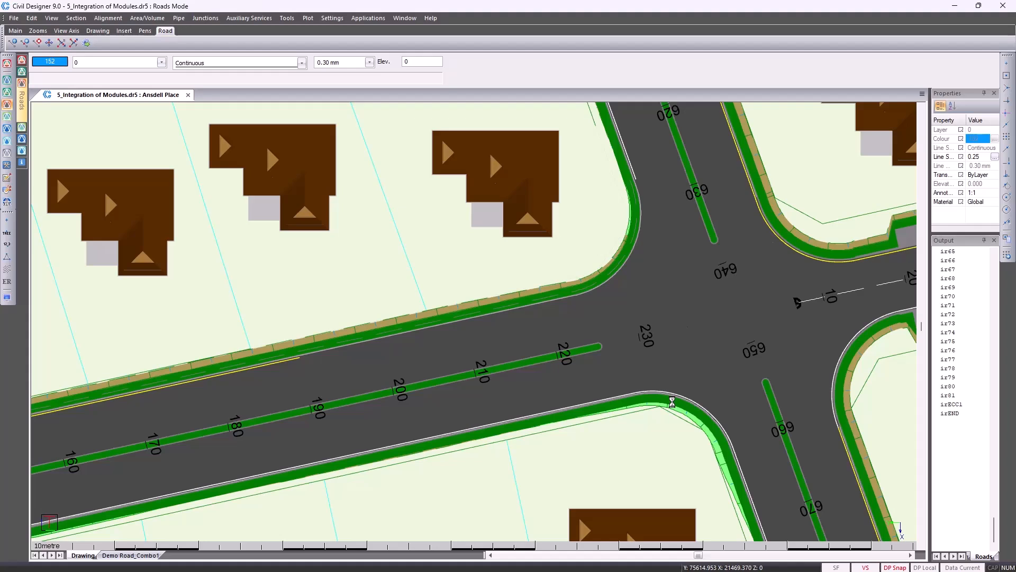
Switch to the signage module and start adding a road sign
left_click(8, 203)
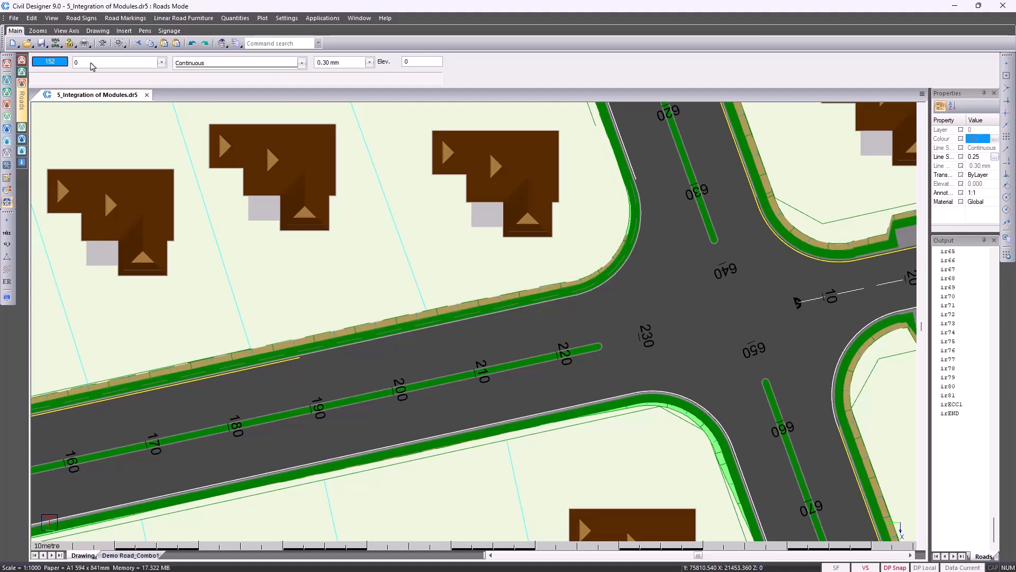
left_click(91, 19)
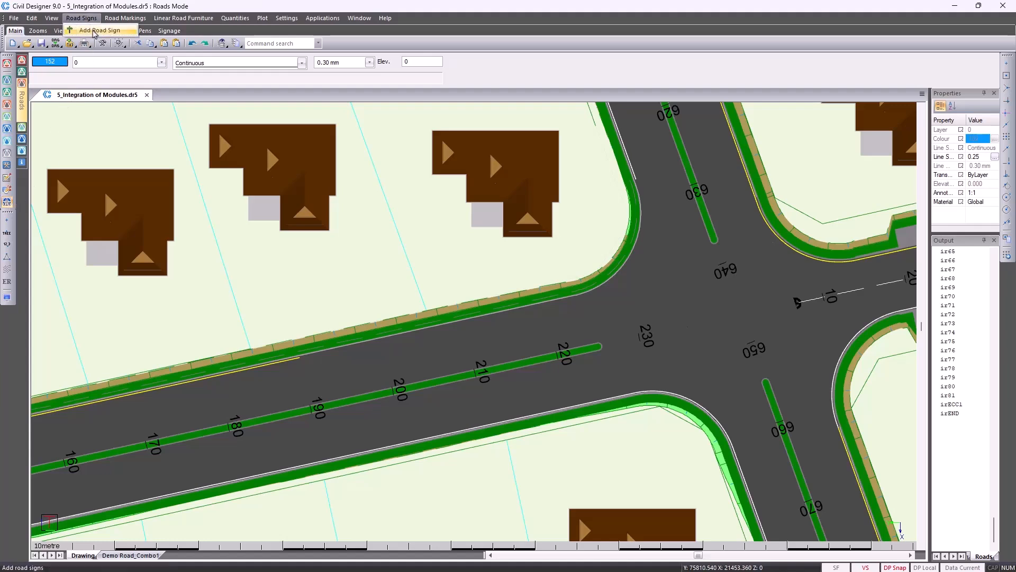
left_click(95, 32)
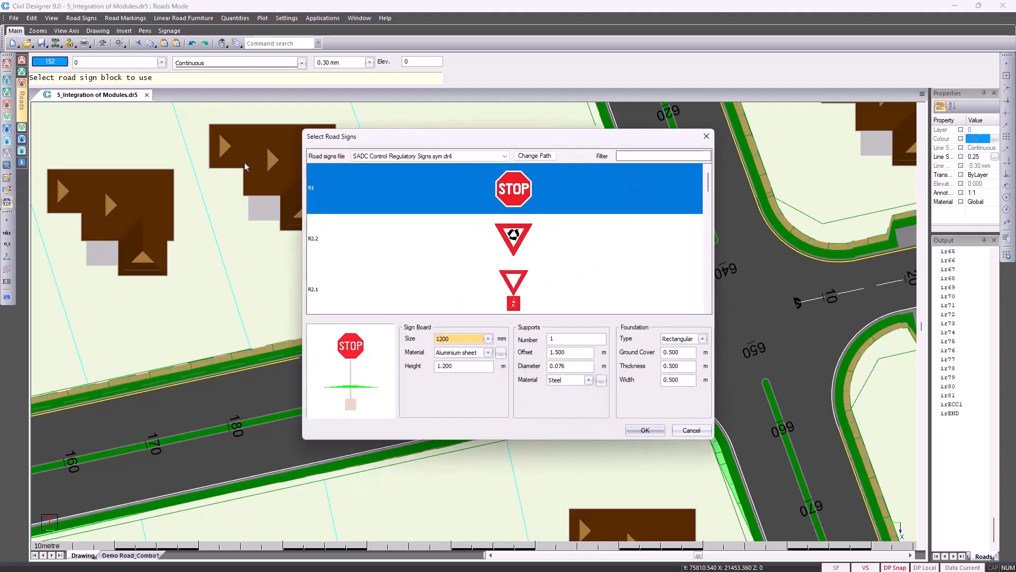
Filter the SADC Warning Signs file for W407, select that sign, and set its height to 1.7 m
left_click(374, 156)
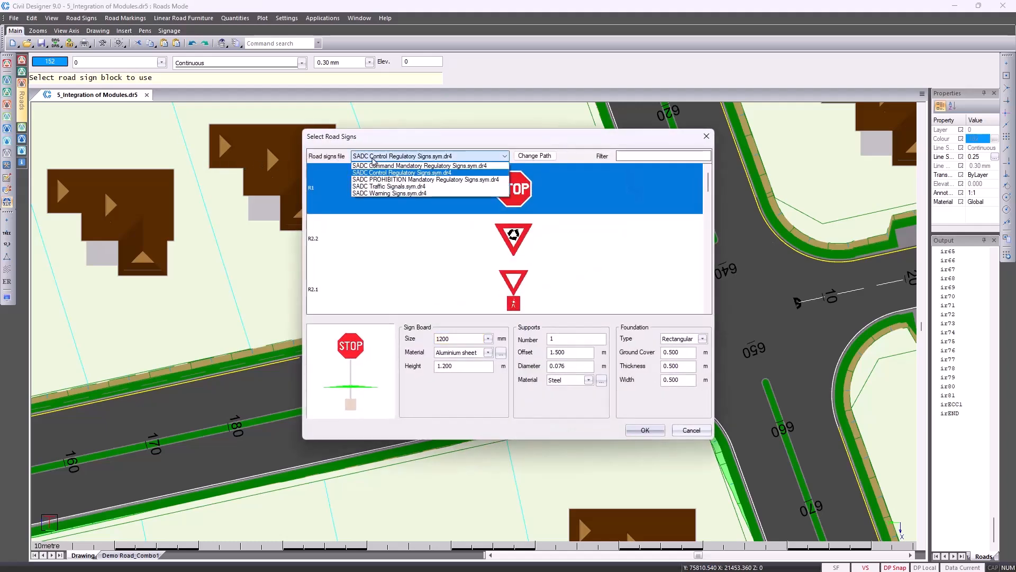
left_click(392, 193)
scroll(589, 273, "down", 12)
scroll(589, 273, "down", 6)
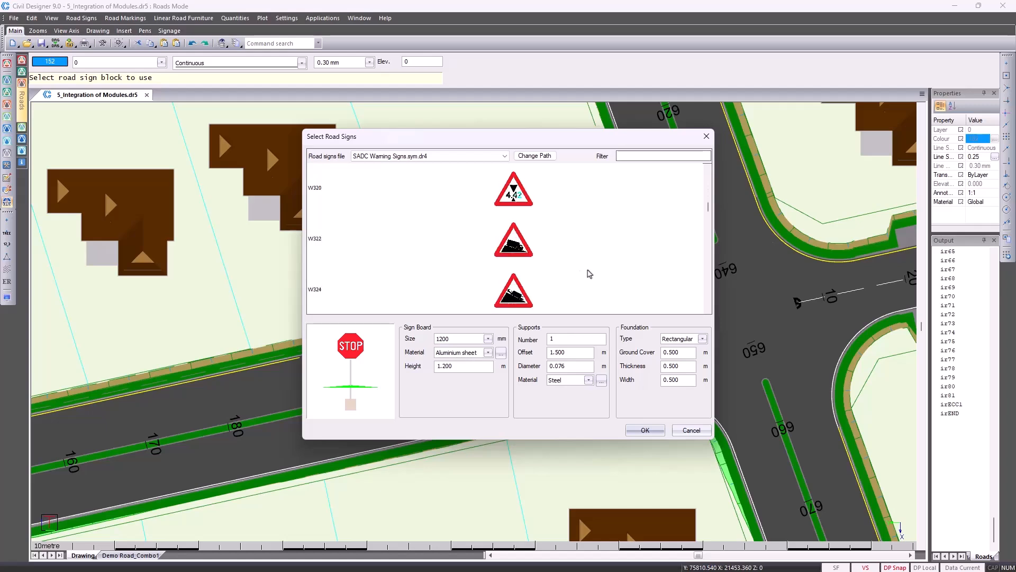
left_click(634, 157)
type("W407")
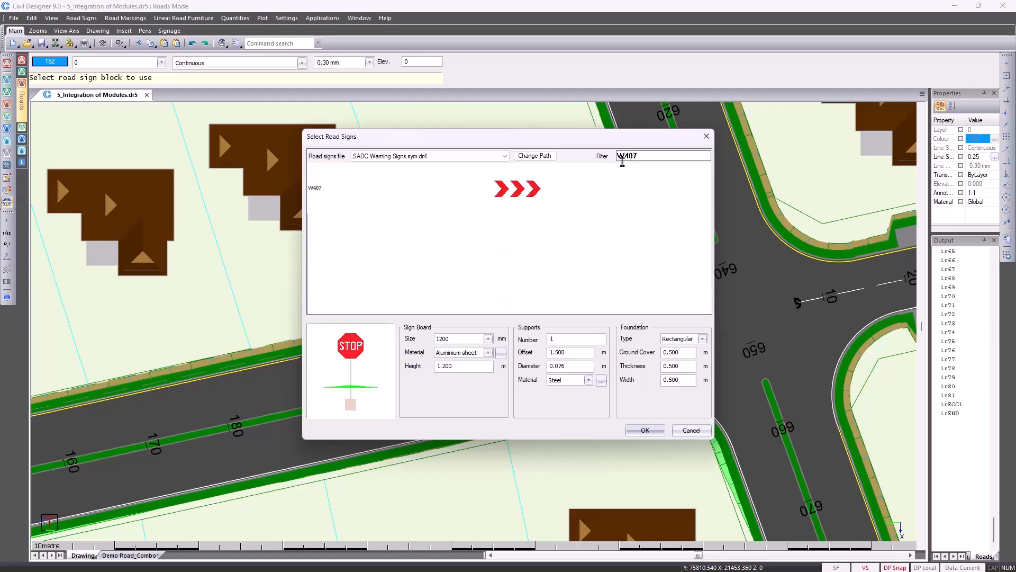
left_click(532, 200)
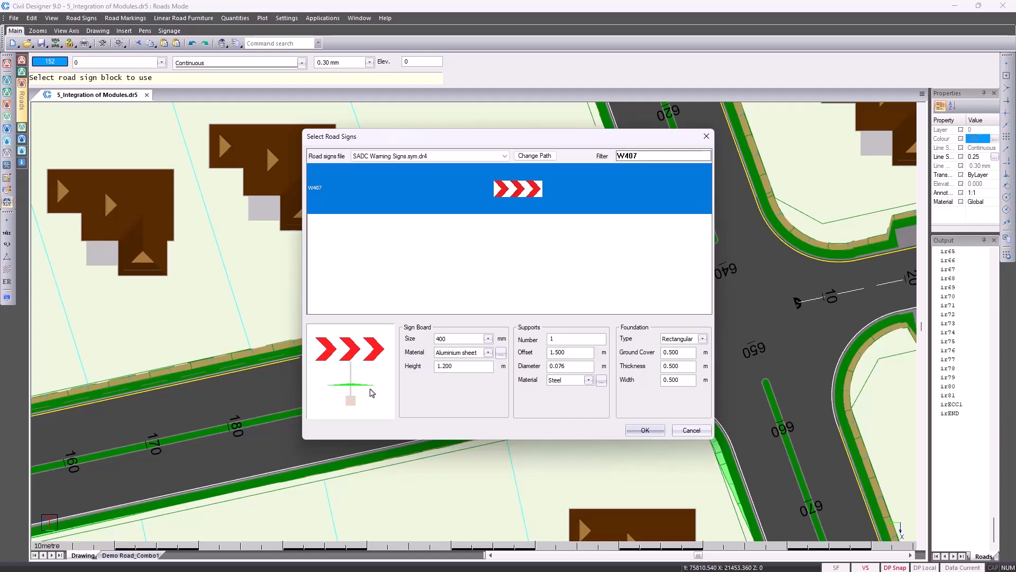
left_click_drag(463, 367, 444, 366)
type("7")
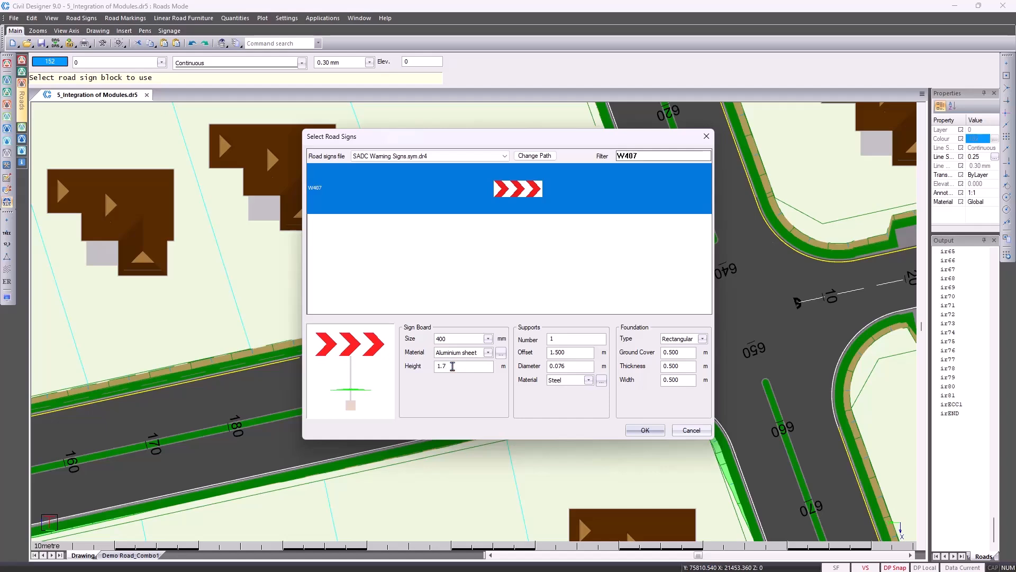
Try 2 supports with a Continuous foundation, and restore the Rectangular foundation and 1 support
left_click_drag(559, 339, 545, 338)
type("2")
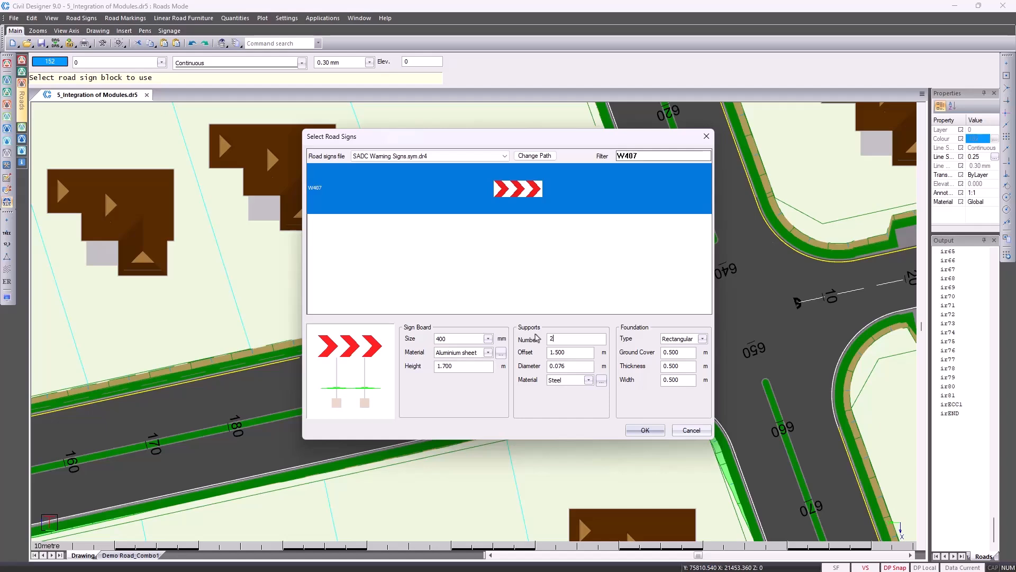
left_click(678, 340)
left_click(675, 363)
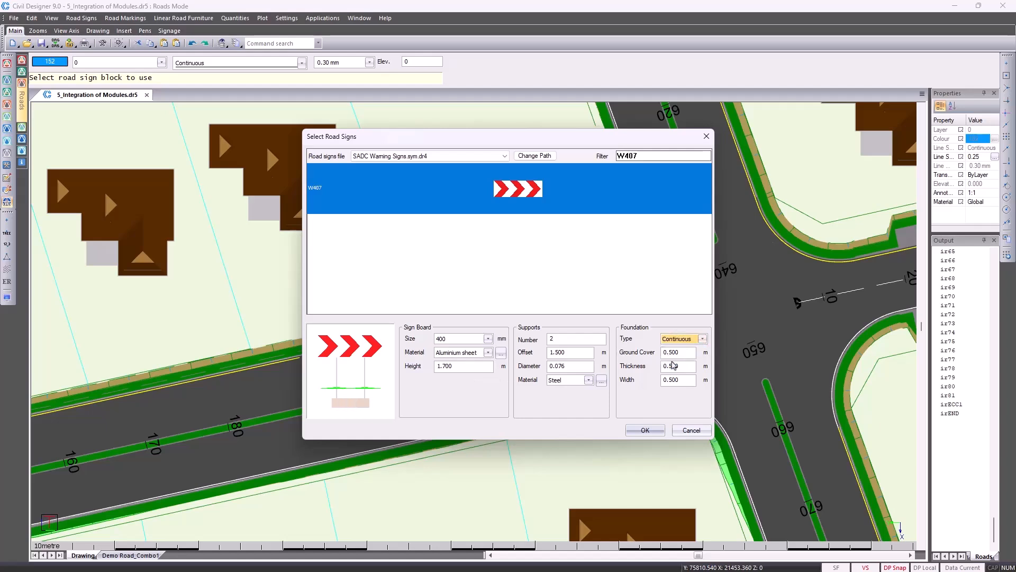
left_click(680, 340)
left_click(678, 348)
double_click(578, 338)
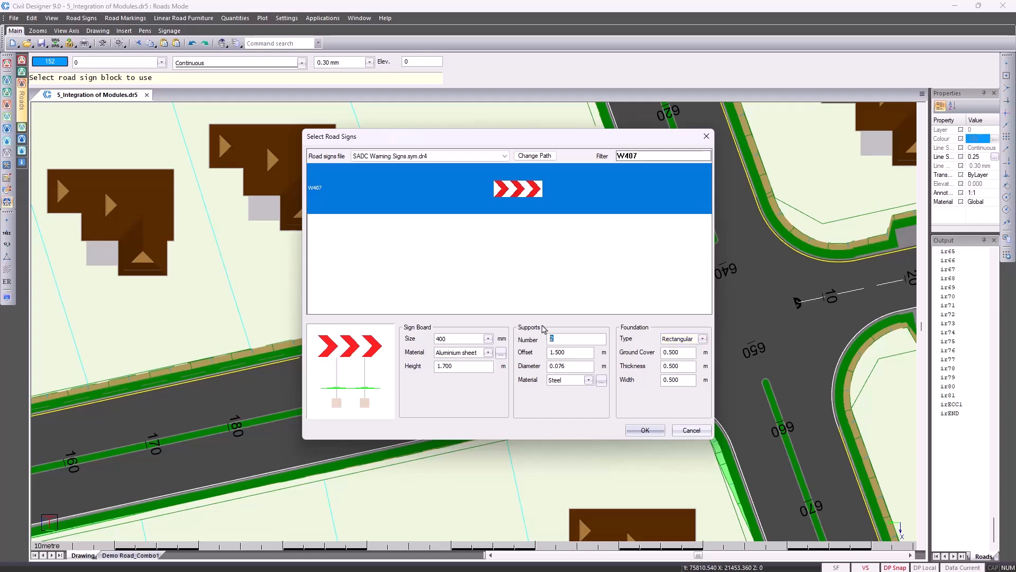
type("1")
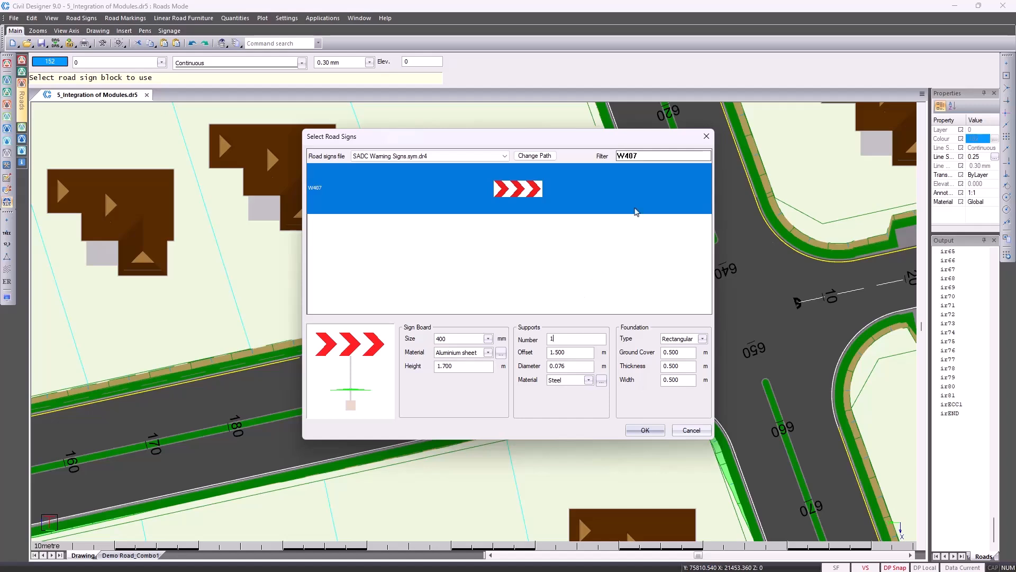
Clear the sign filter and select stop sign R1 from the SADC Control Regulatory Signs file with size 1600 mm
double_click(650, 157)
key("BackSpace")
left_click(504, 156)
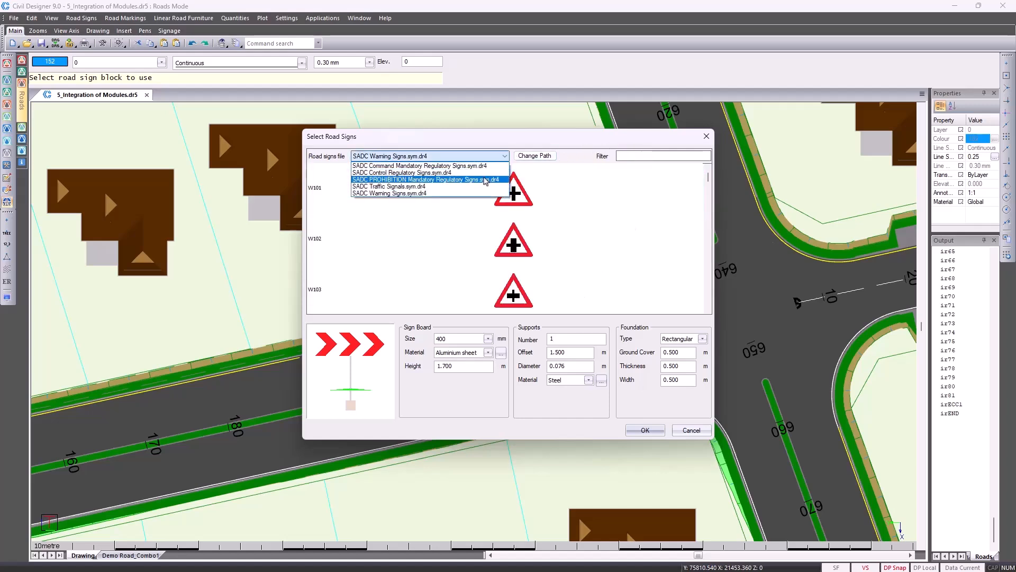
left_click(478, 172)
left_click(476, 194)
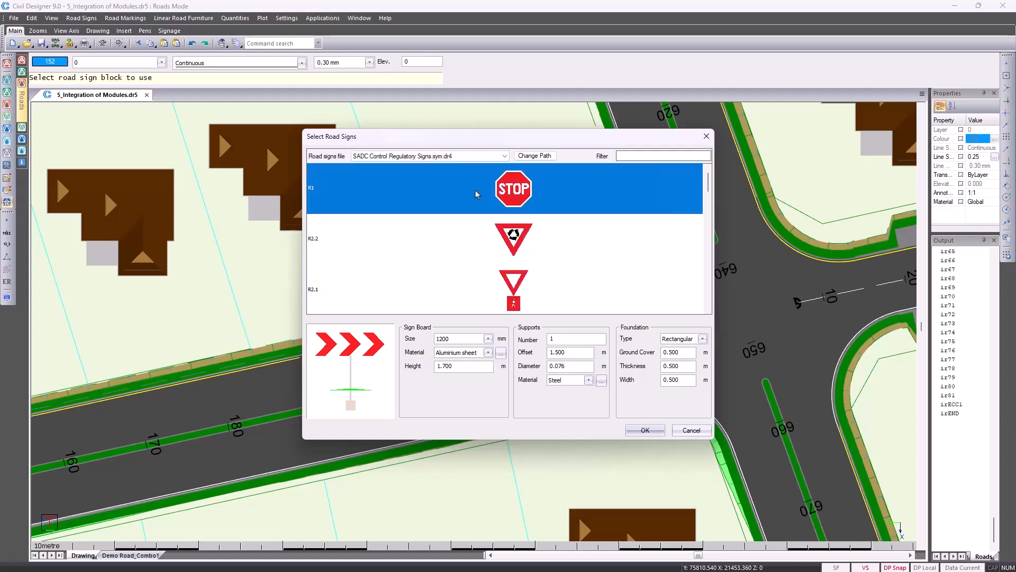
left_click(487, 339)
left_click(471, 388)
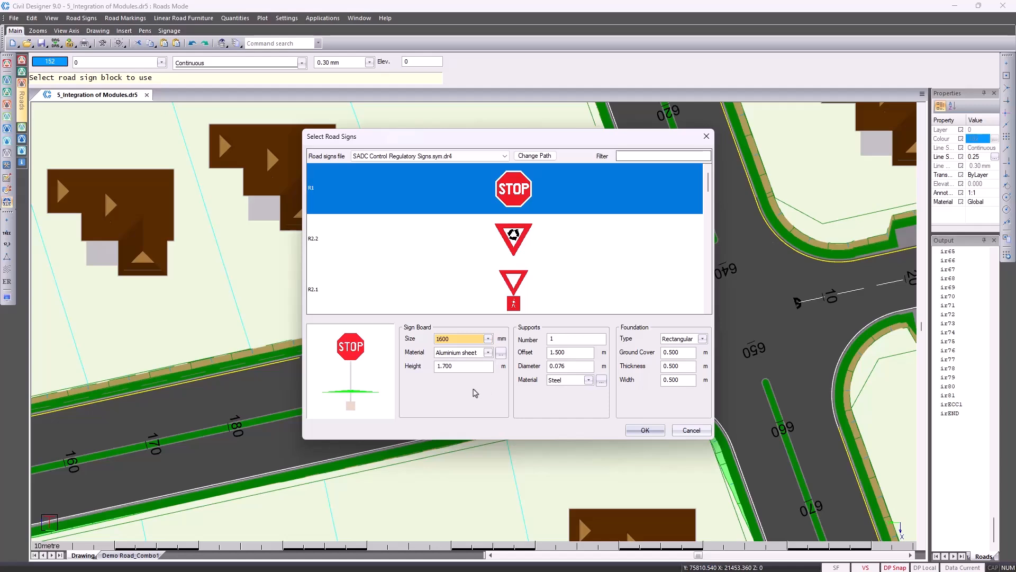
Place the stop sign on the northern verge near chainage 220, facing back along the road towards chainage 190
left_click(645, 430)
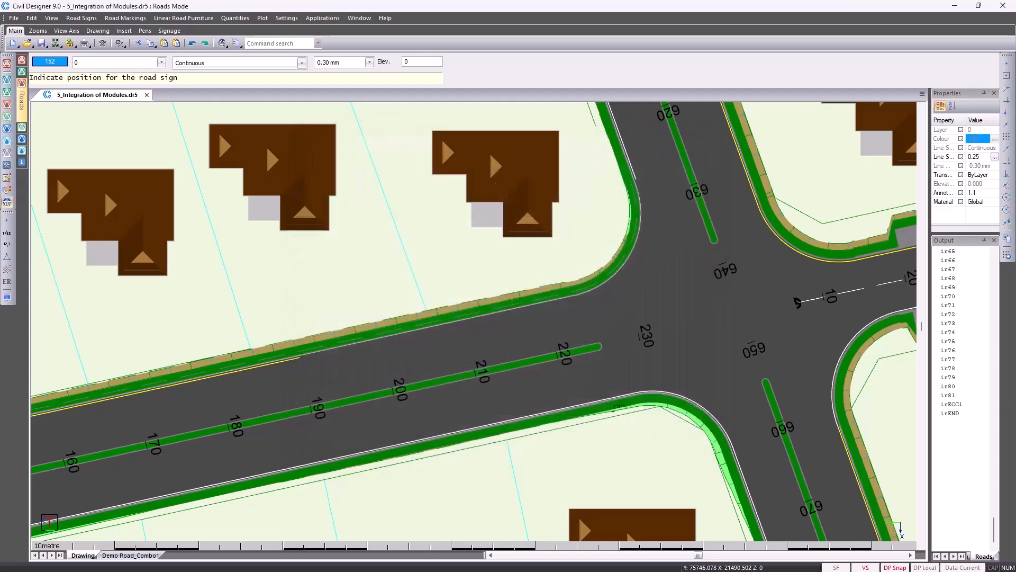
left_click(553, 294)
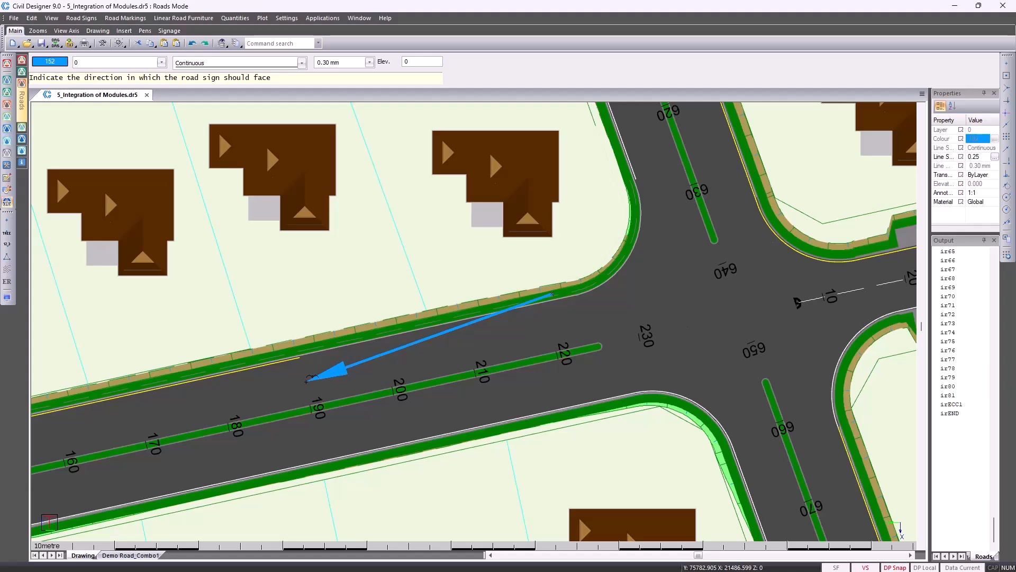
left_click(308, 379)
right_click(307, 382)
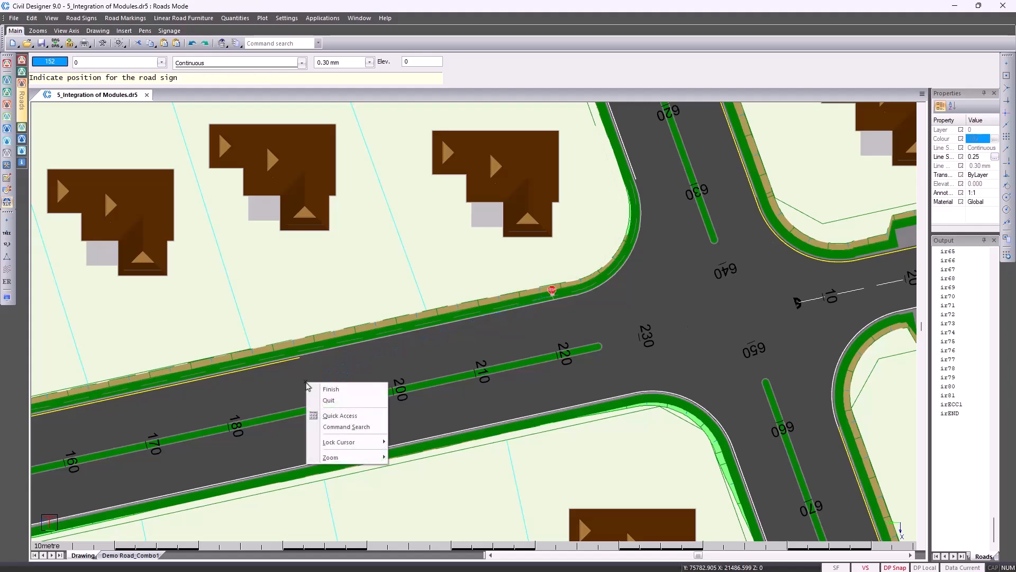
left_click(329, 400)
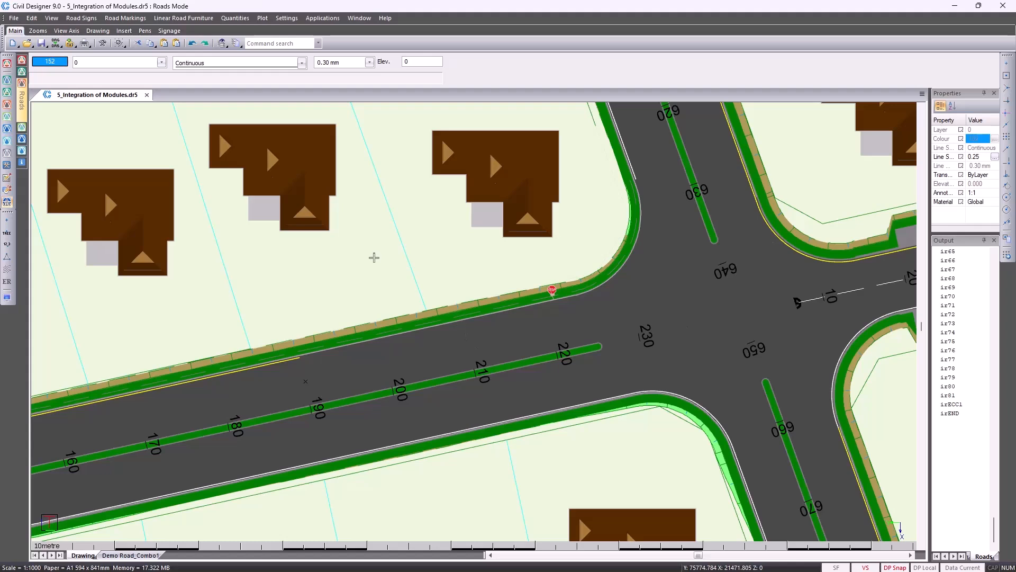
Add a Skew RTM4 block pedestrian crossing from the northern to the southern kerb, between chainages 220 and 230
left_click(135, 21)
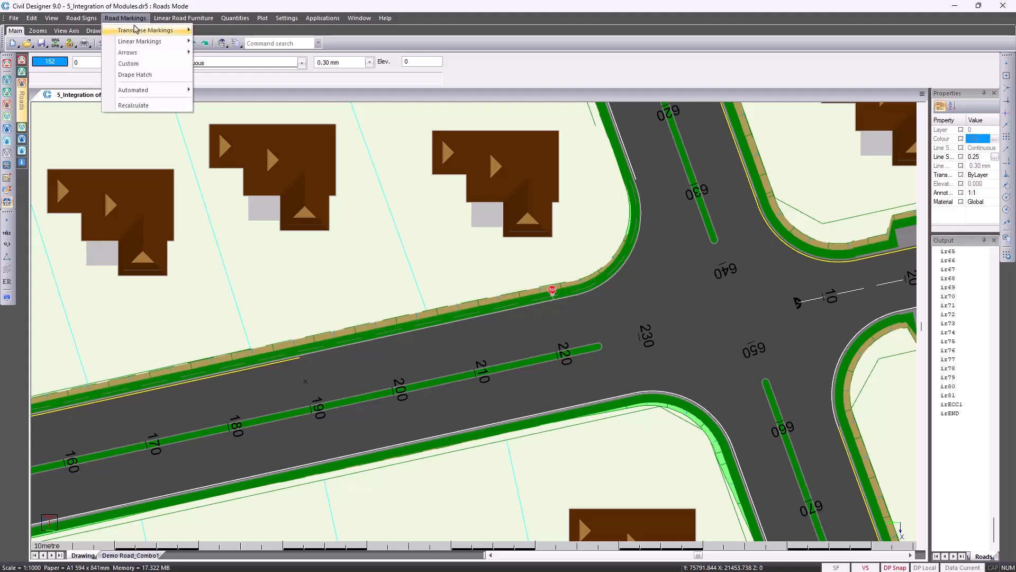
mouse_move(136, 30)
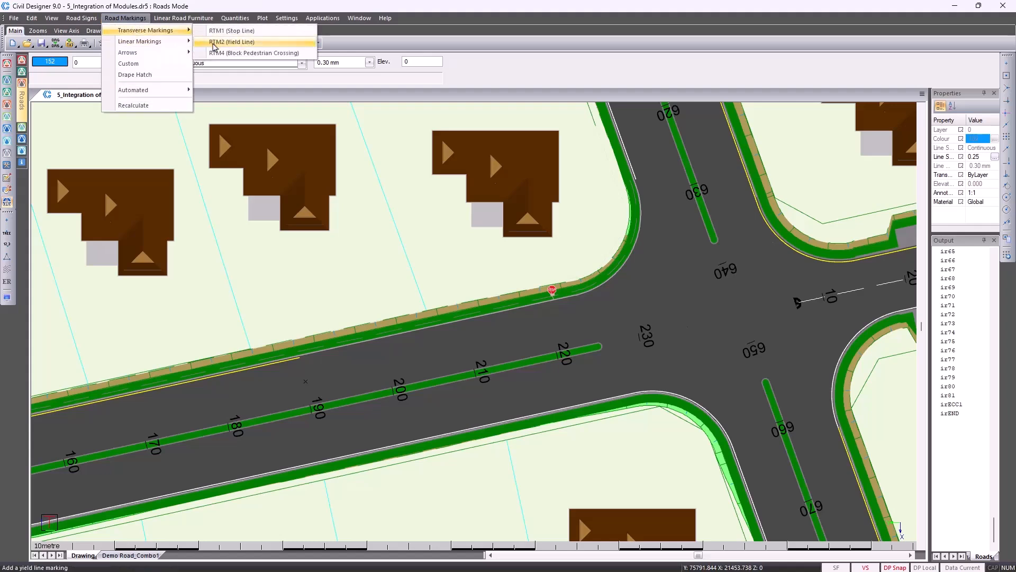
left_click(230, 54)
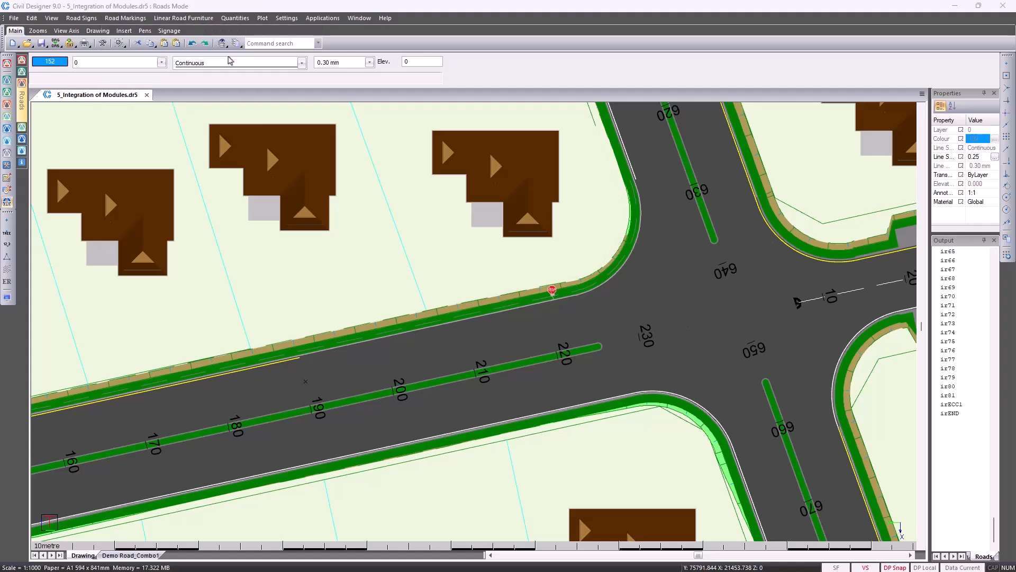
left_click(77, 76)
left_click(77, 97)
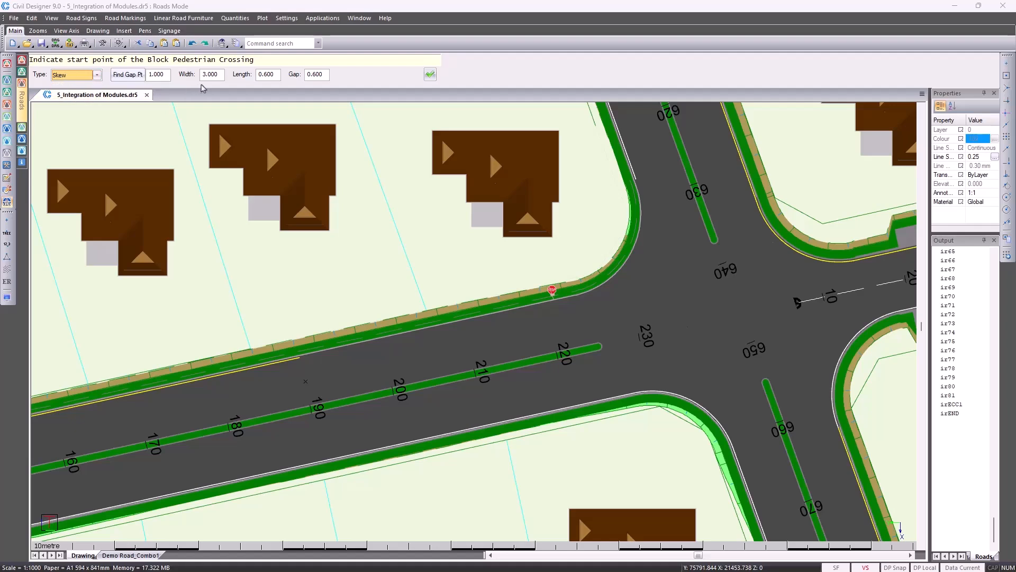
left_click(430, 74)
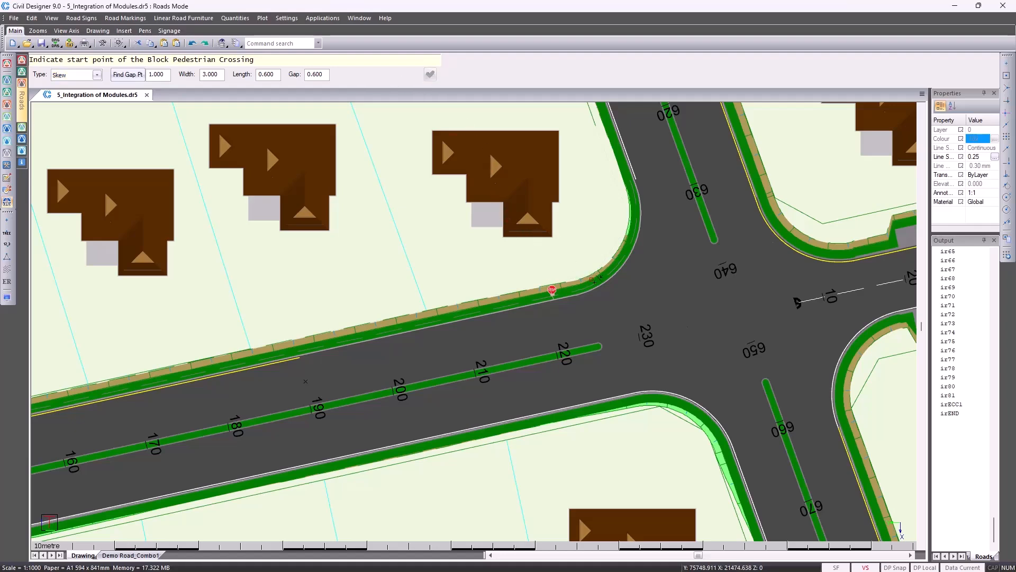
left_click(603, 284)
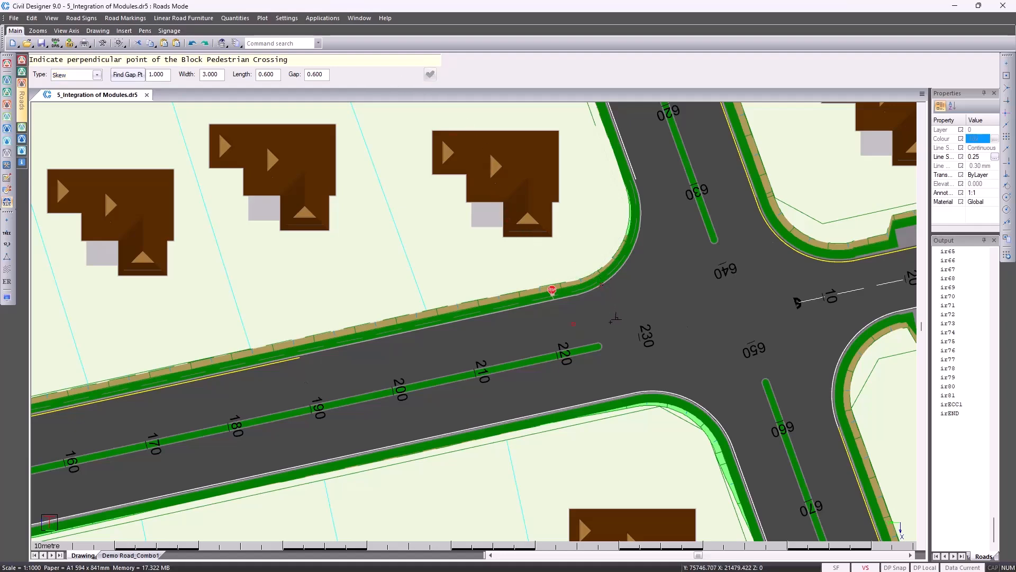
left_click(598, 329)
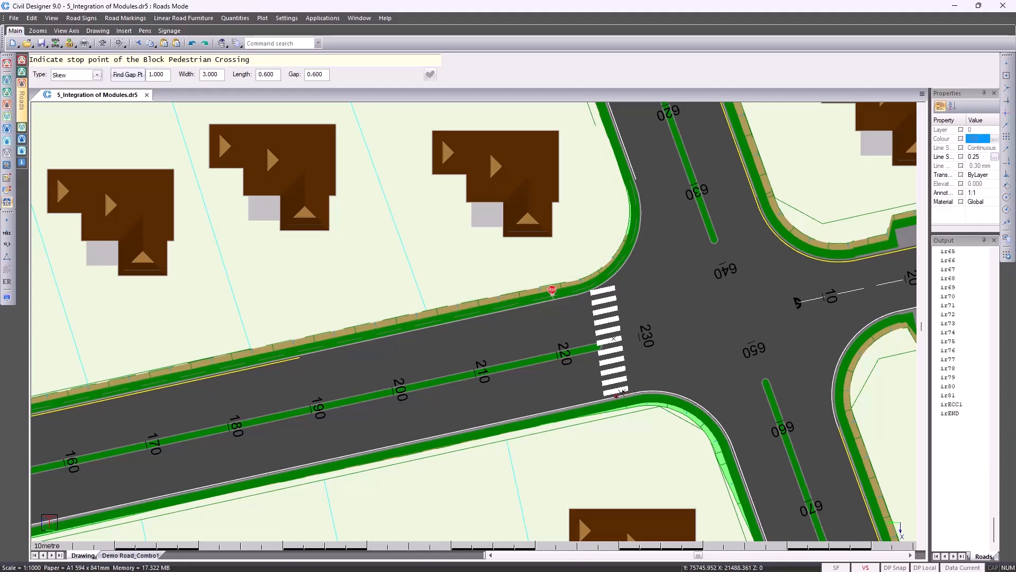
left_click(639, 388)
right_click(664, 373)
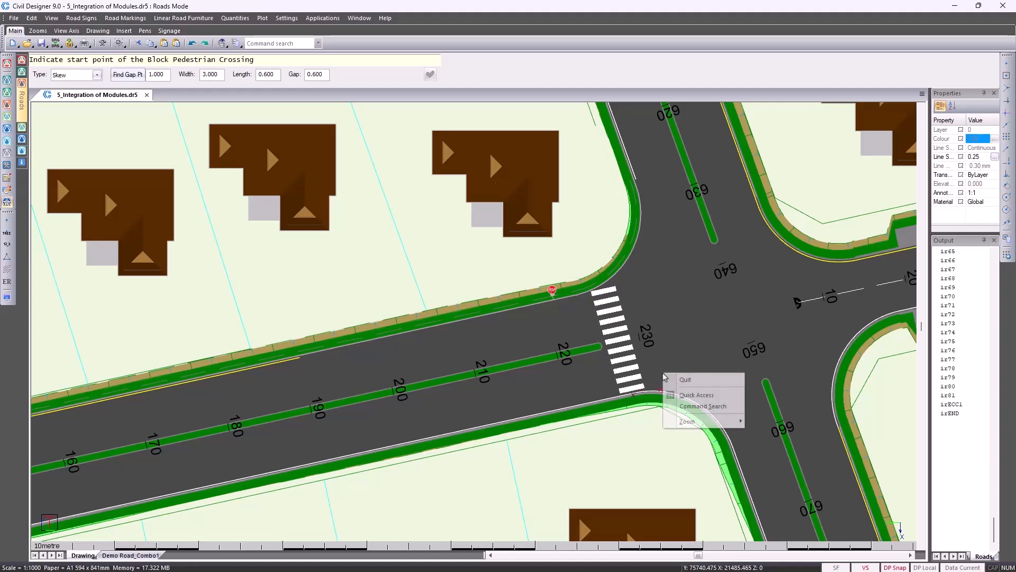
left_click(670, 380)
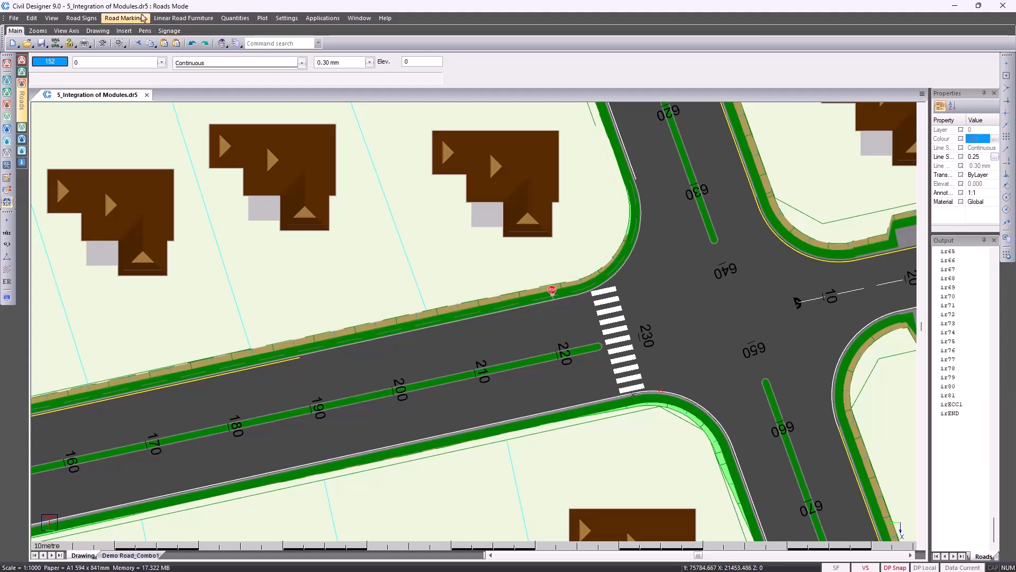
Add an RM4.1 left edge line at the 3.000 offset from the road's northern edge line
left_click(125, 18)
mouse_move(149, 43)
mouse_move(225, 47)
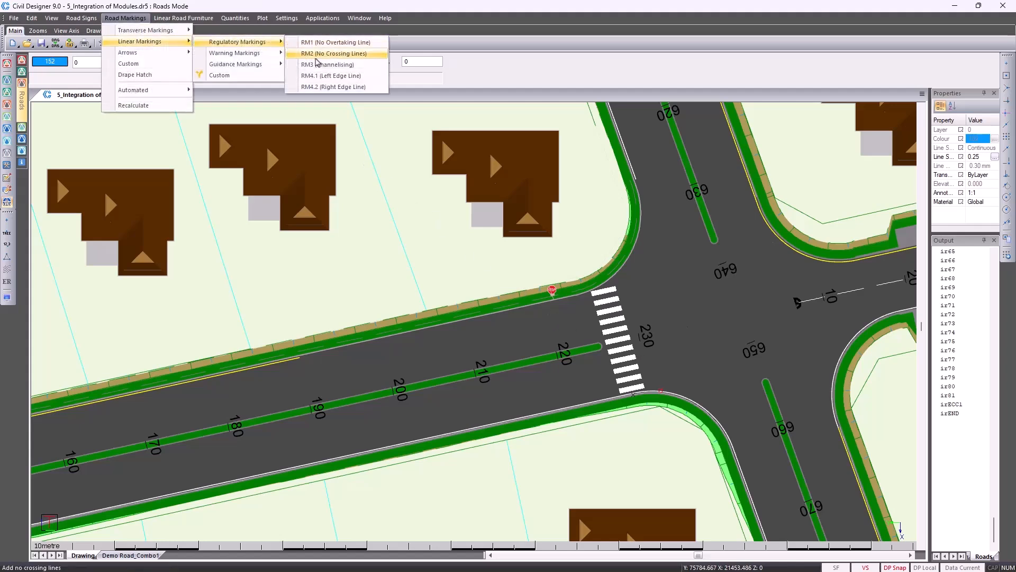
left_click(319, 78)
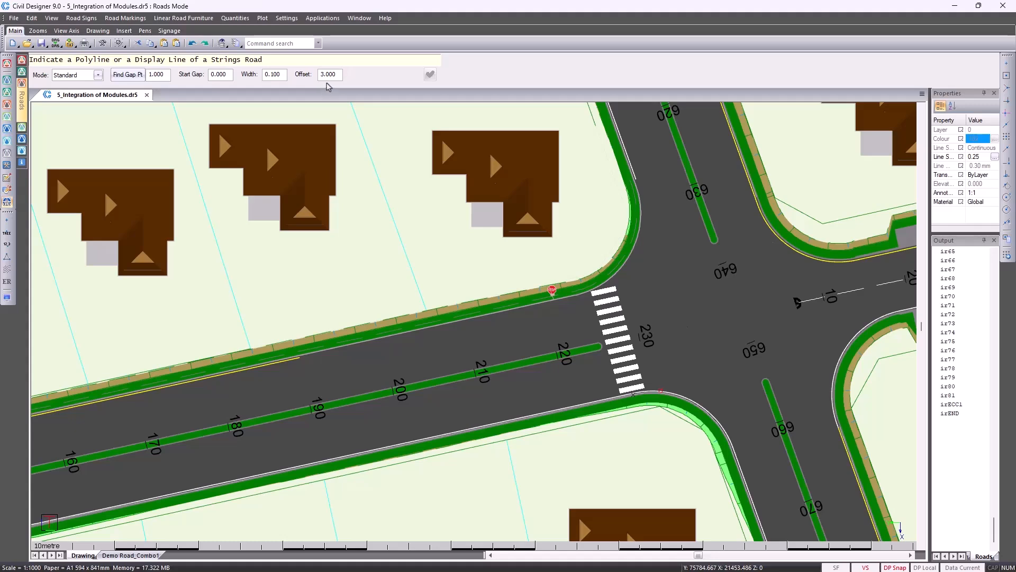
left_click(475, 329)
Review the paint types available in the road marking paint settings, and leave the line marking command without changes
right_click(475, 330)
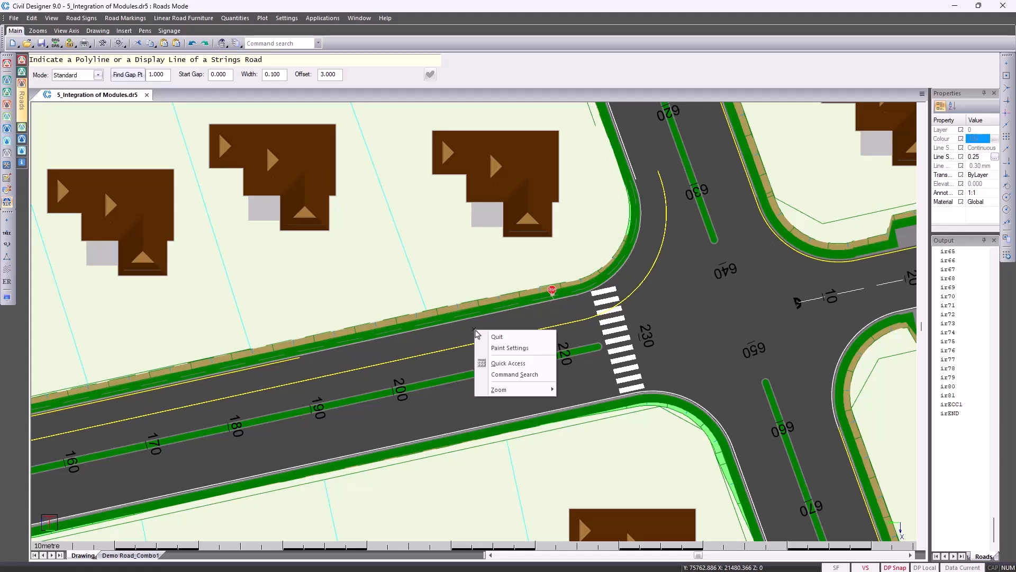
left_click(533, 349)
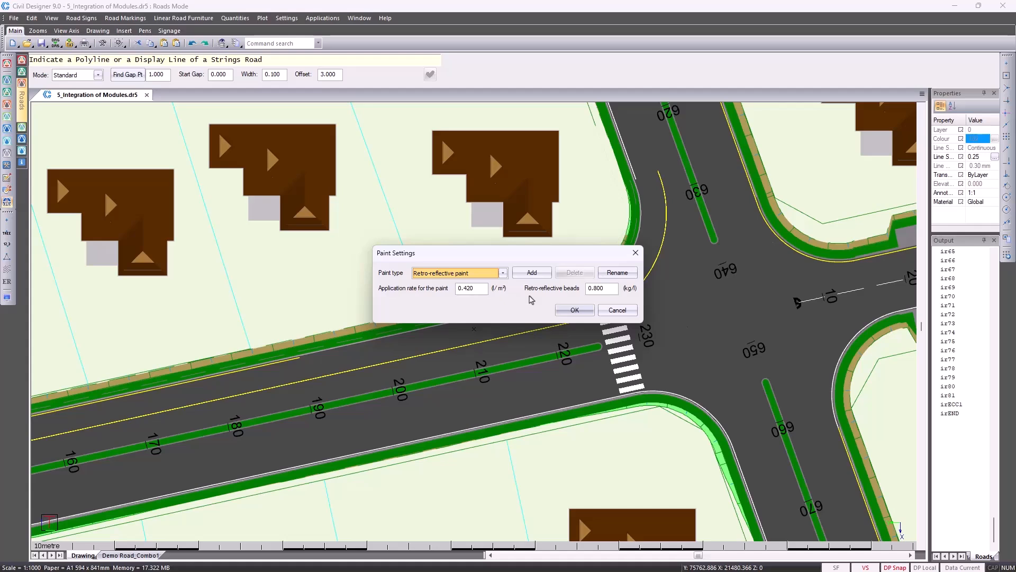
left_click(503, 274)
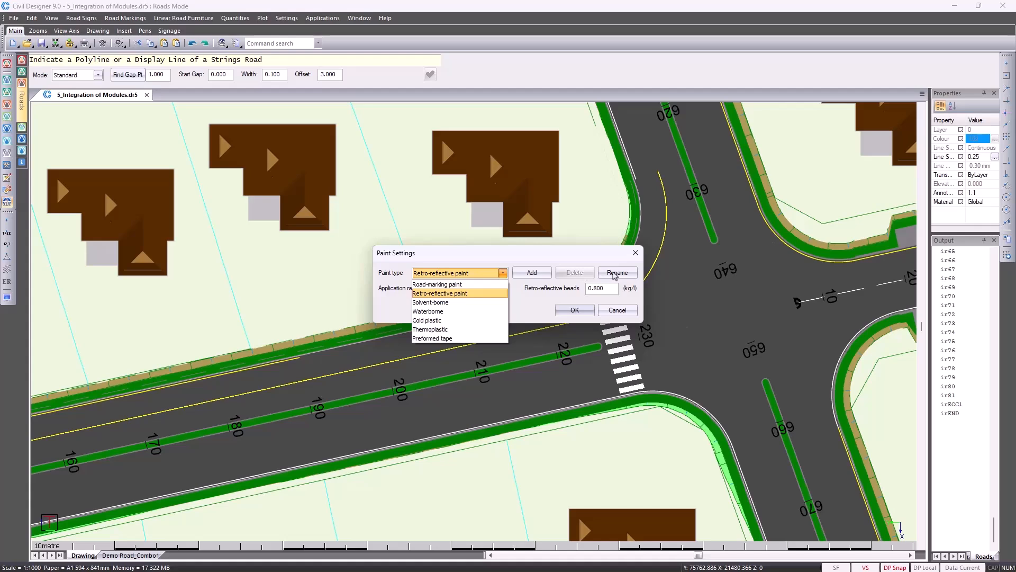
left_click(613, 312)
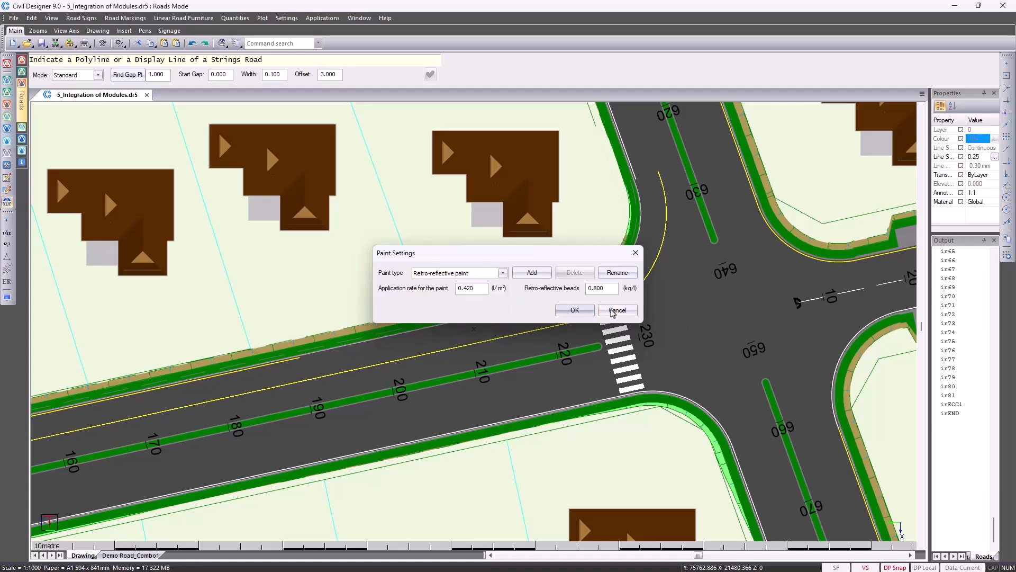
left_click(612, 312)
left_click(618, 321)
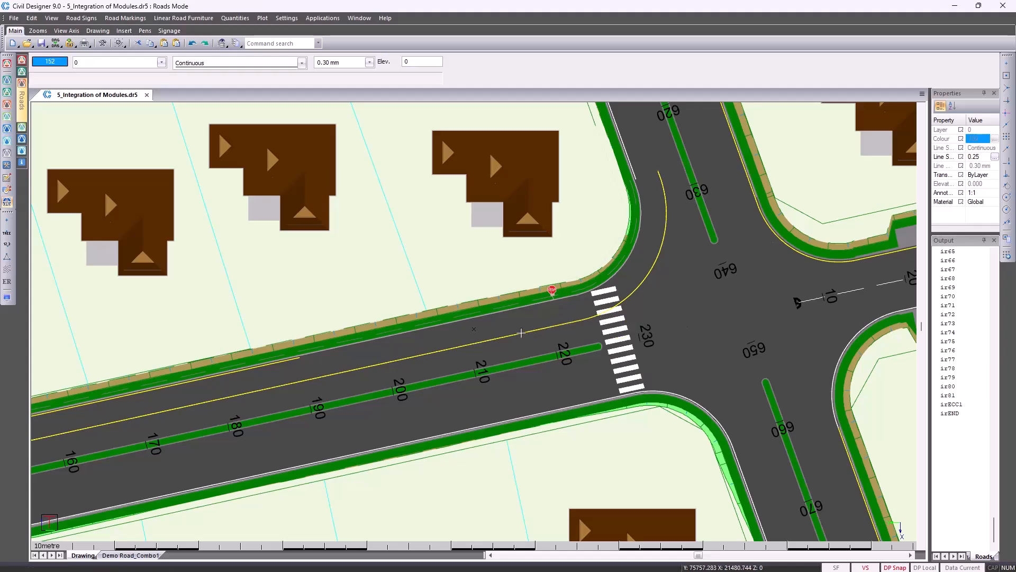
Set the start chainage of the yellow RM4.1 line on Holland St to 190
left_click(521, 332)
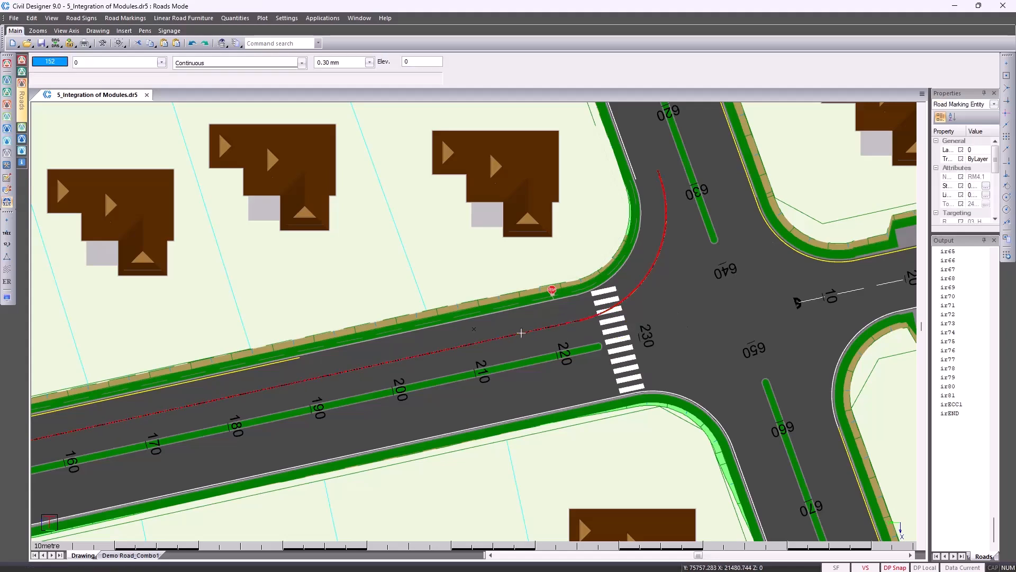
mouse_move(929, 318)
left_mouse_down()
mouse_move(831, 285)
mouse_move(763, 286)
left_mouse_up()
left_click_drag(801, 235, 801, 337)
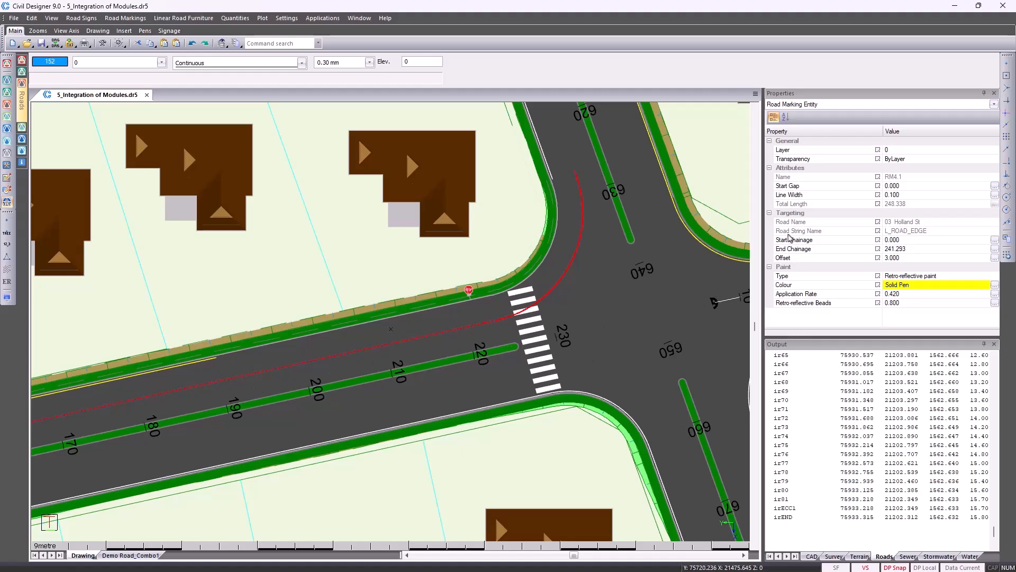
left_click(911, 240)
type("190")
key("Return")
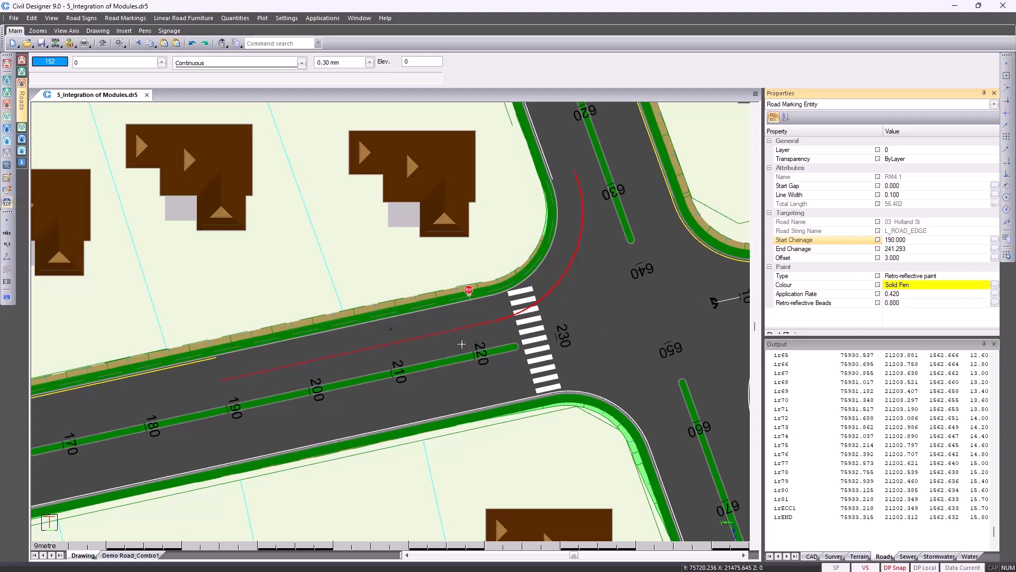
Set the RM4.1 line's offset from the road edge to 0.2
left_click(886, 258)
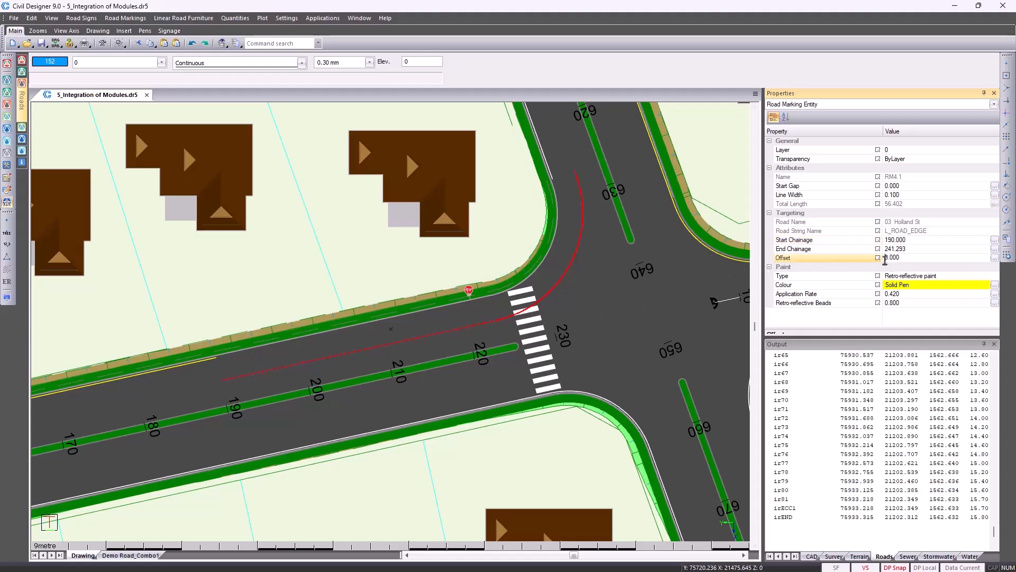
double_click(886, 258)
type("0.2")
key("Return")
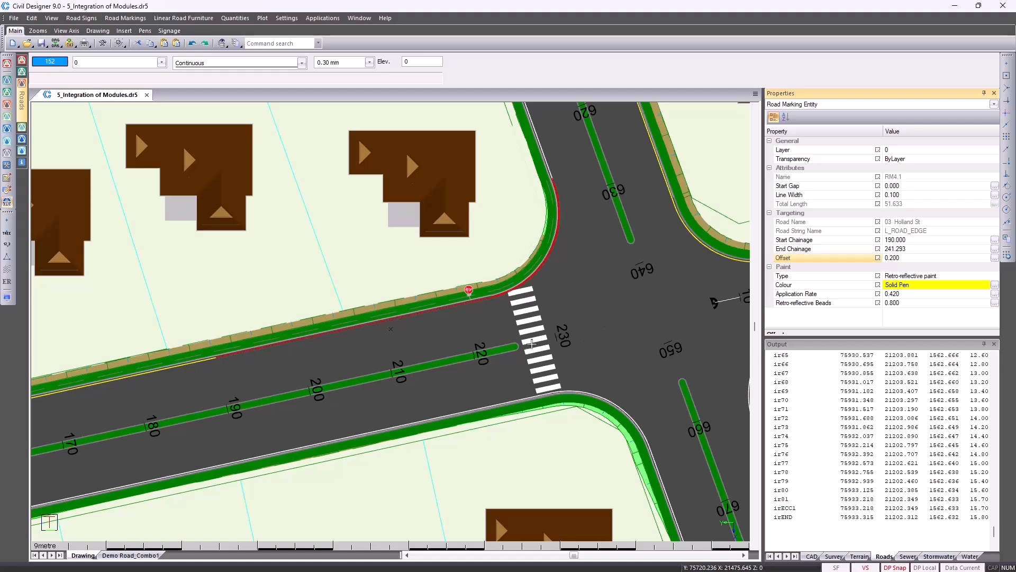
key("Escape")
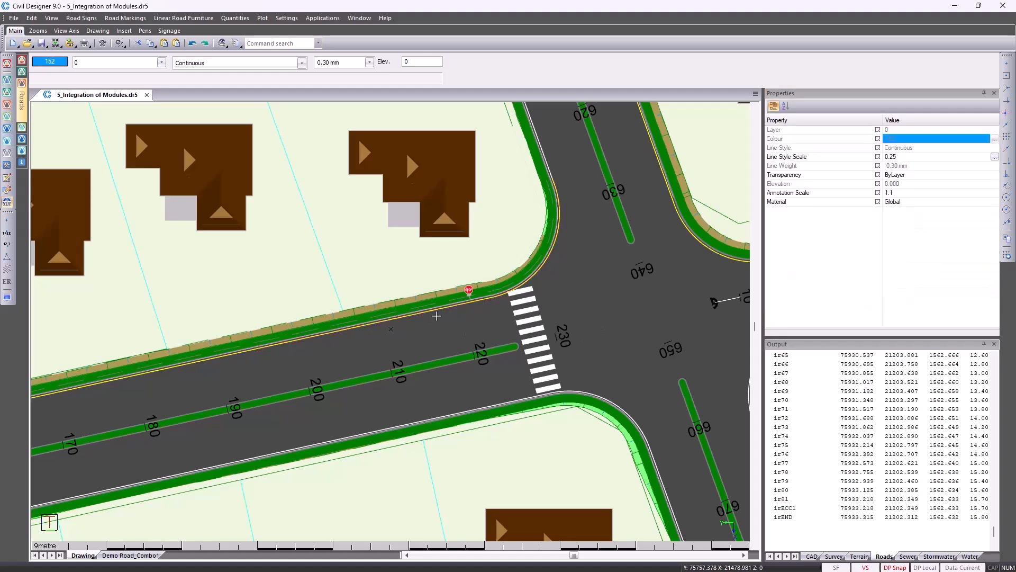
Check the Armco Crach Barrier definition in the furniture editor and place that barrier along Holland St's northern verge, behind the stop sign
left_click(202, 20)
left_click(204, 32)
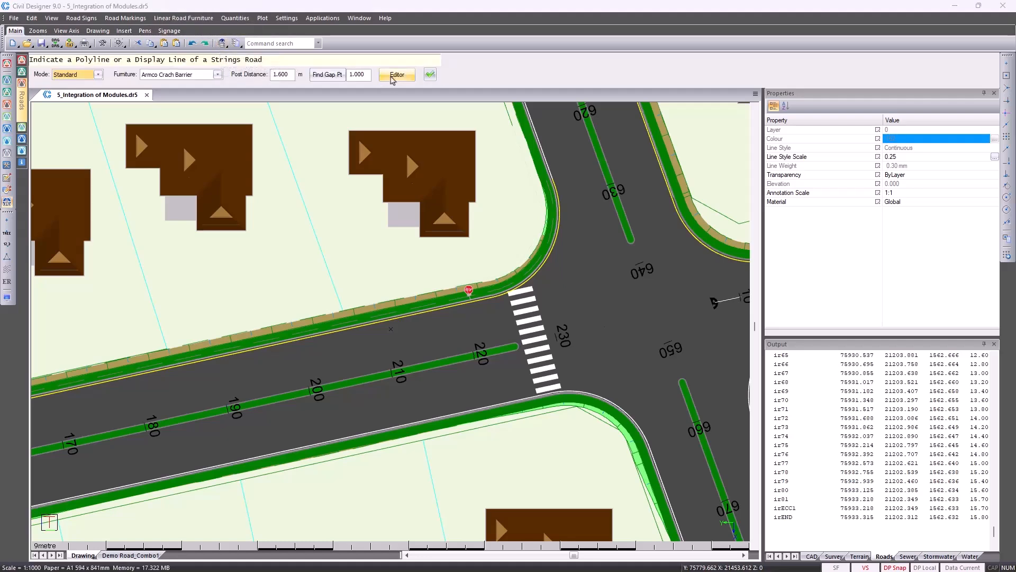
left_click(394, 78)
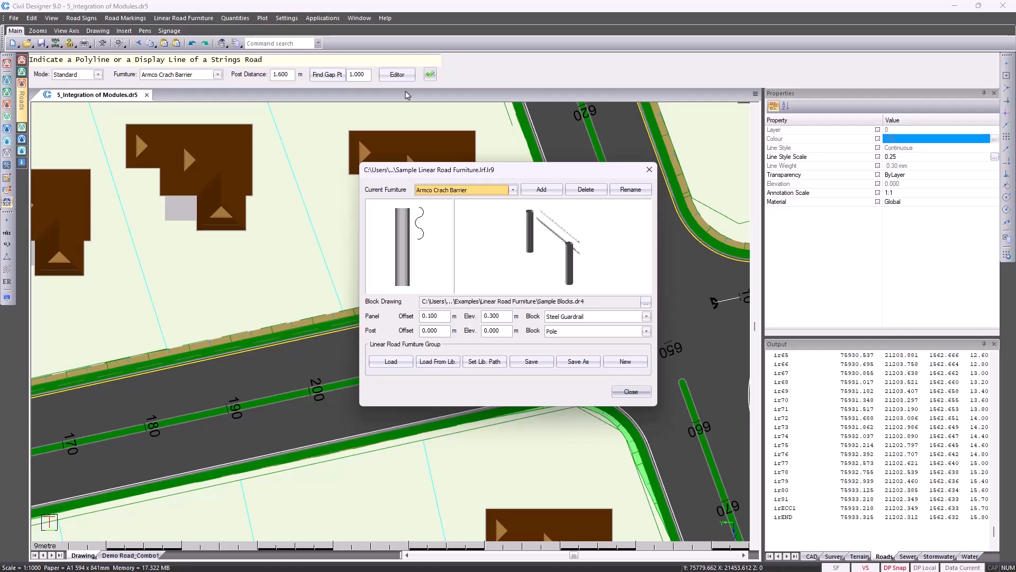
left_click(631, 392)
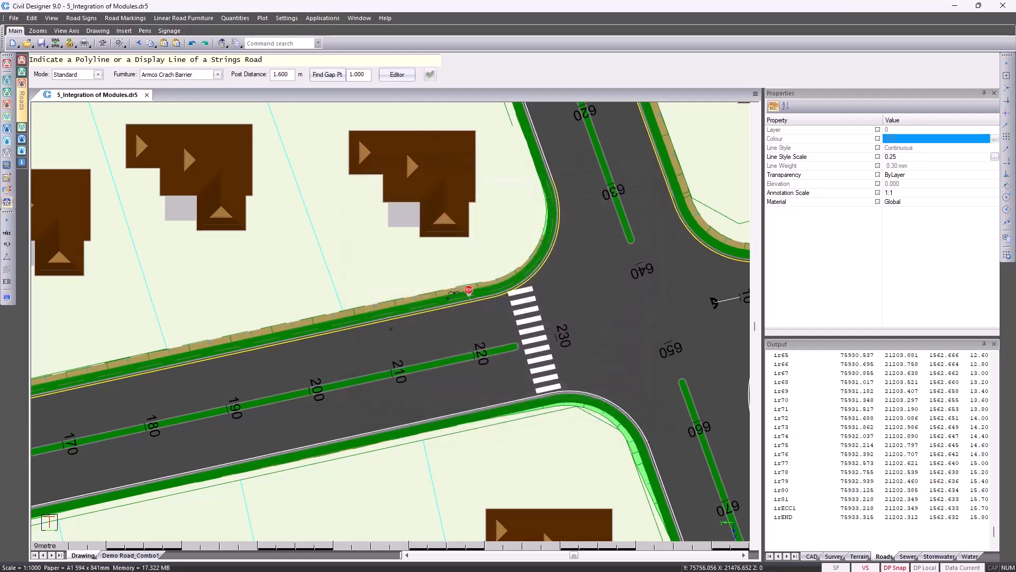
right_click(447, 295)
left_click(462, 304)
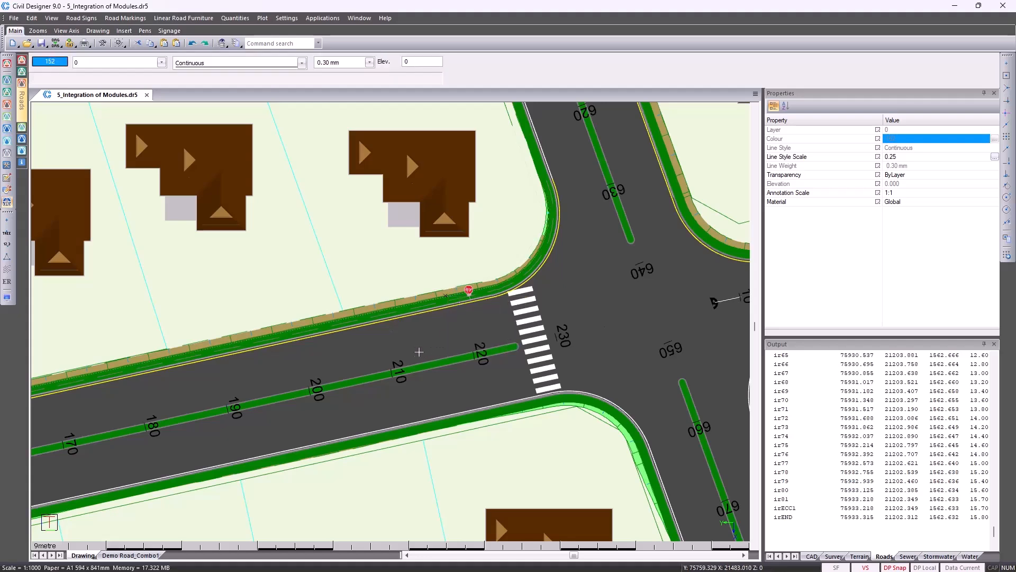
Inspect the barrier, stop sign, crossing and edge line in a rotated 3D render view, and return to the plan drawing
right_click(383, 352)
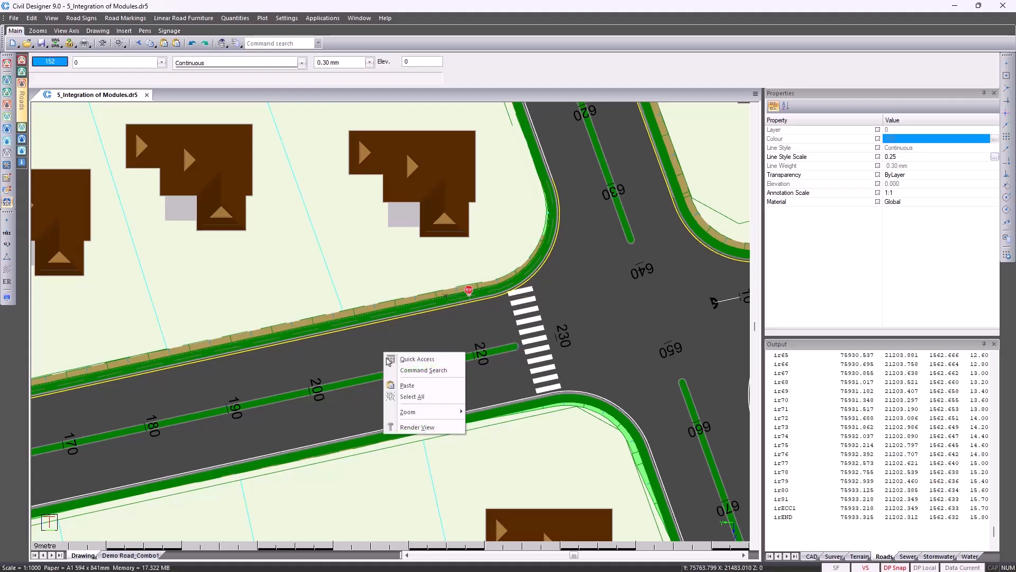
left_click(412, 423)
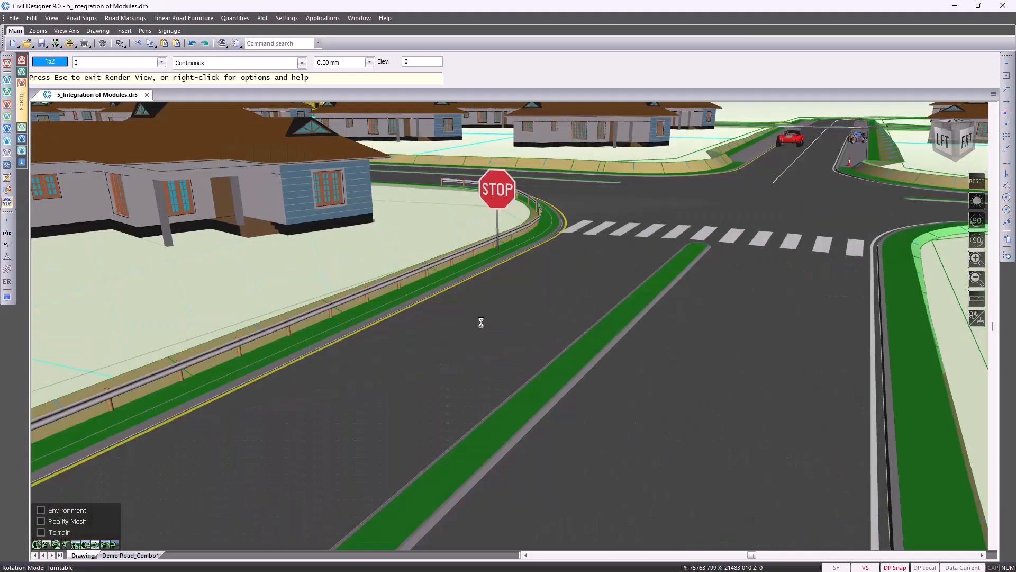
left_click_drag(400, 365, 733, 327)
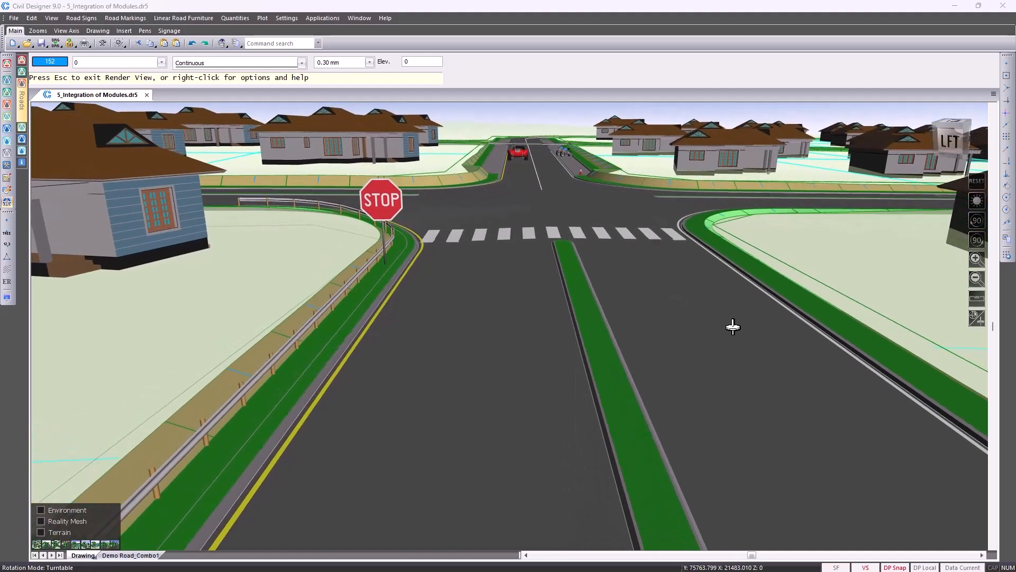
key("Escape")
key("Return")
left_click_drag(761, 326, 936, 313)
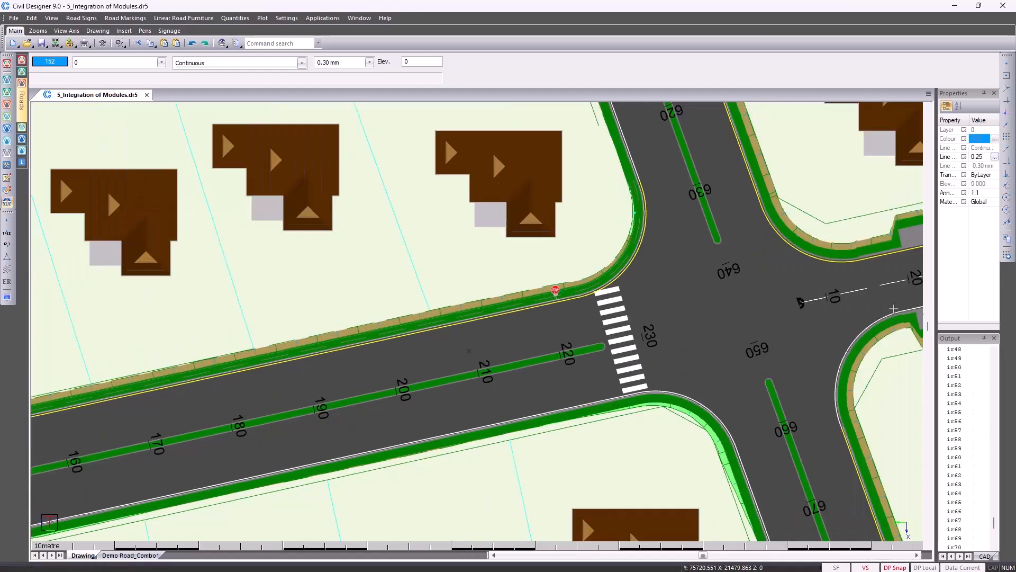
Switch to the road design commands and view the Areas quantities for Victoria Road in the Report Quantities
left_click(7, 105)
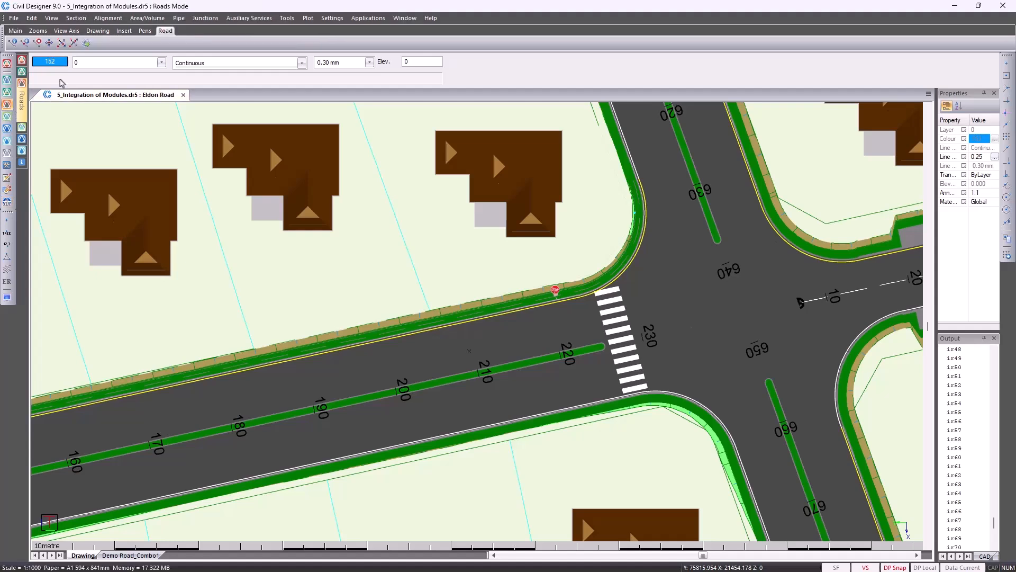
left_click(147, 18)
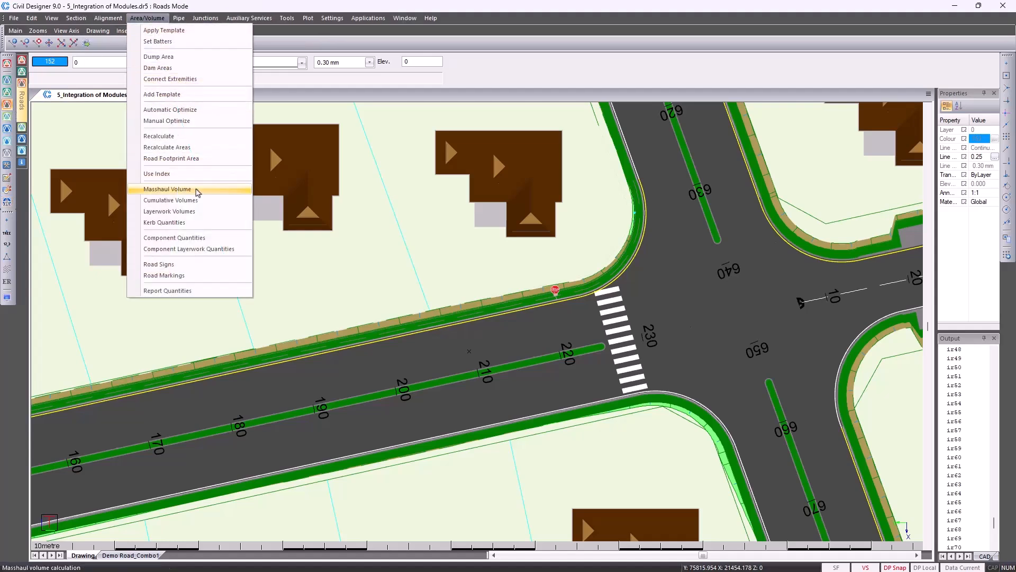
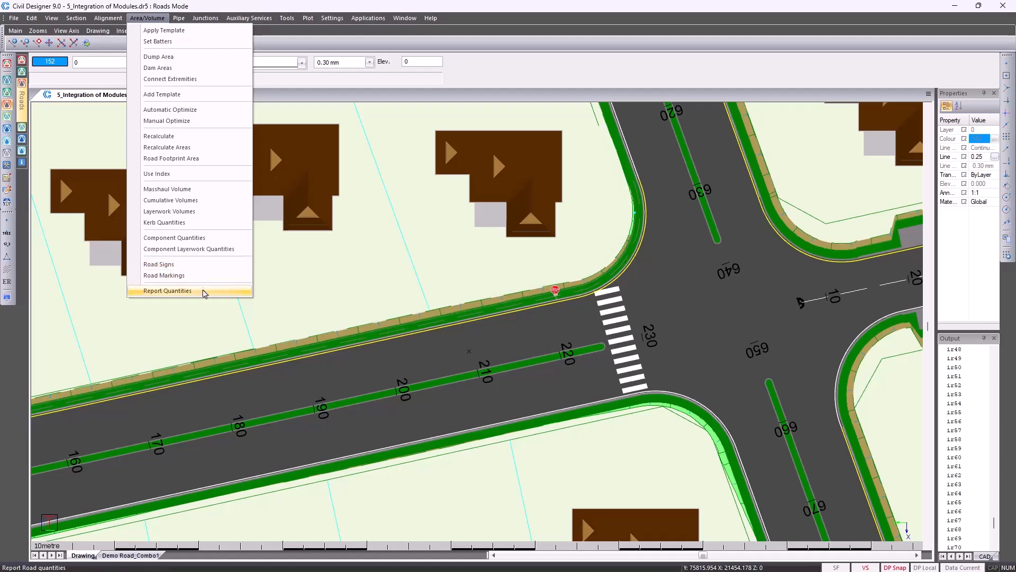
left_click(203, 292)
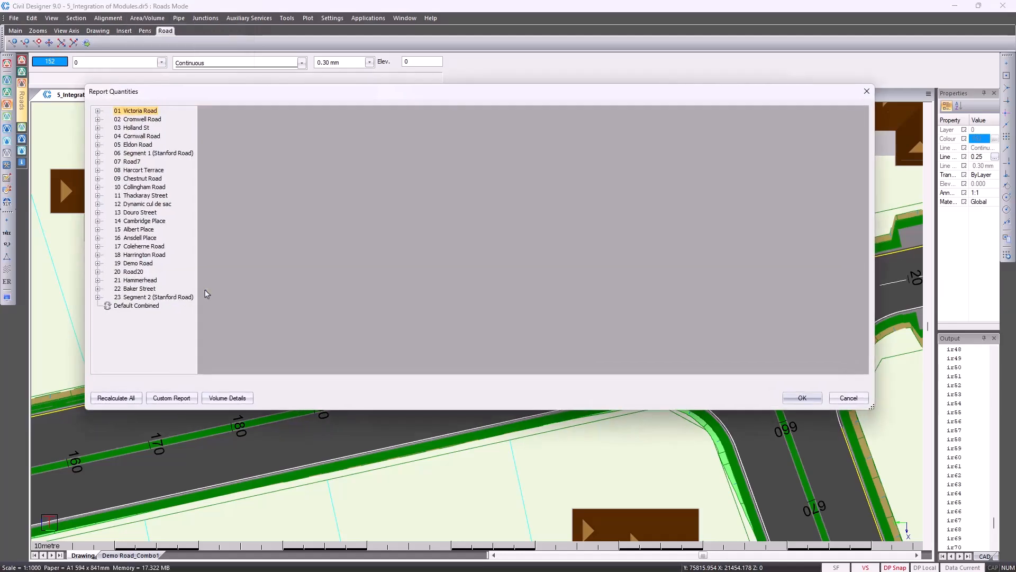
left_click(98, 111)
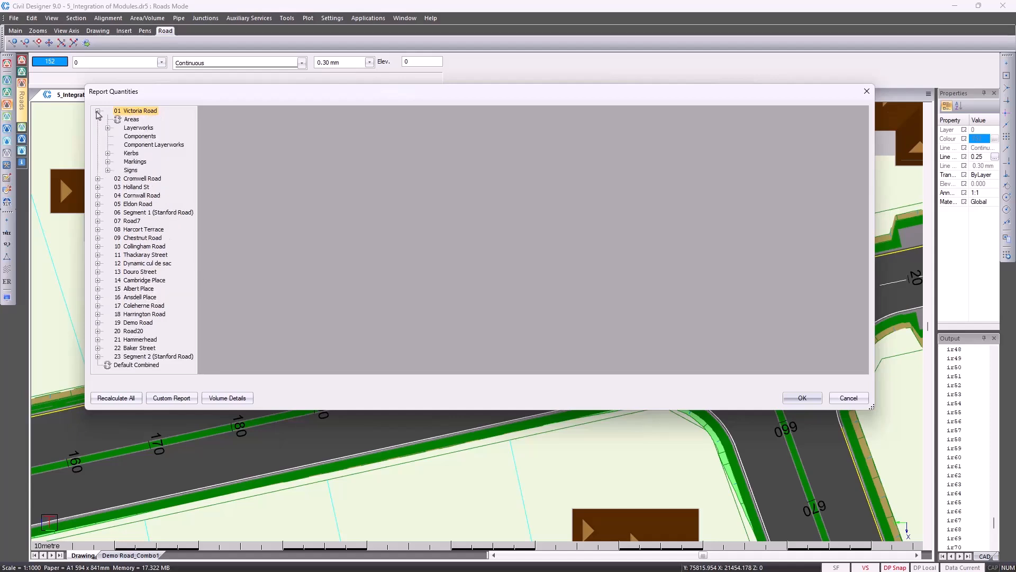
left_click(135, 120)
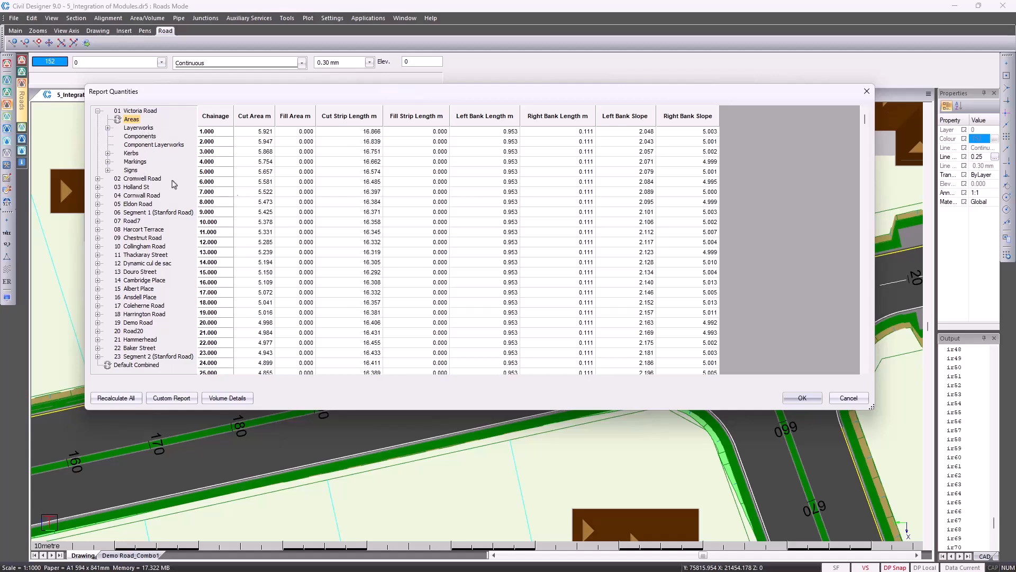
Review the options for writing all quantities to file, and leave them without exporting
right_click(407, 210)
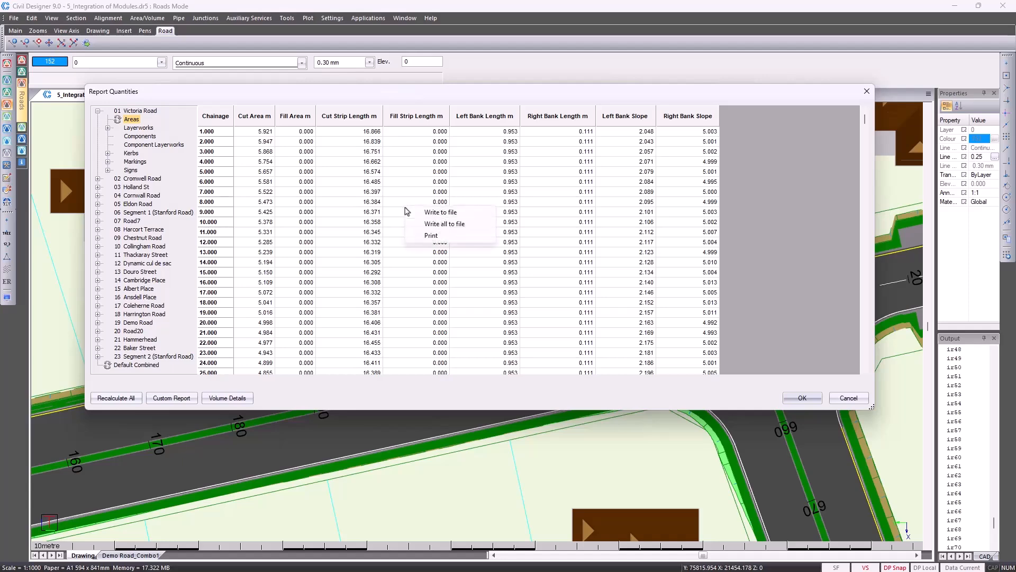
left_click(419, 225)
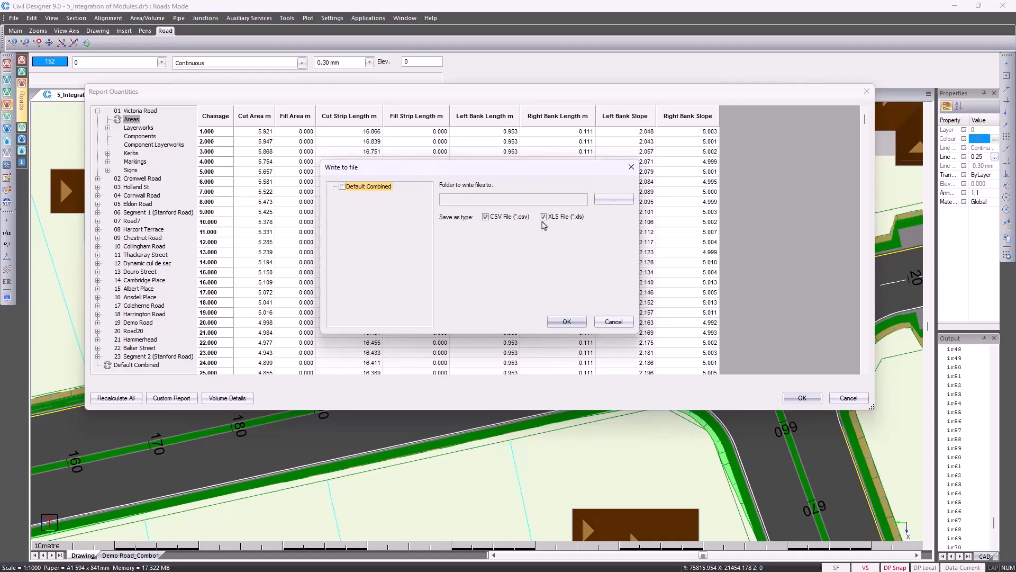
left_click(612, 323)
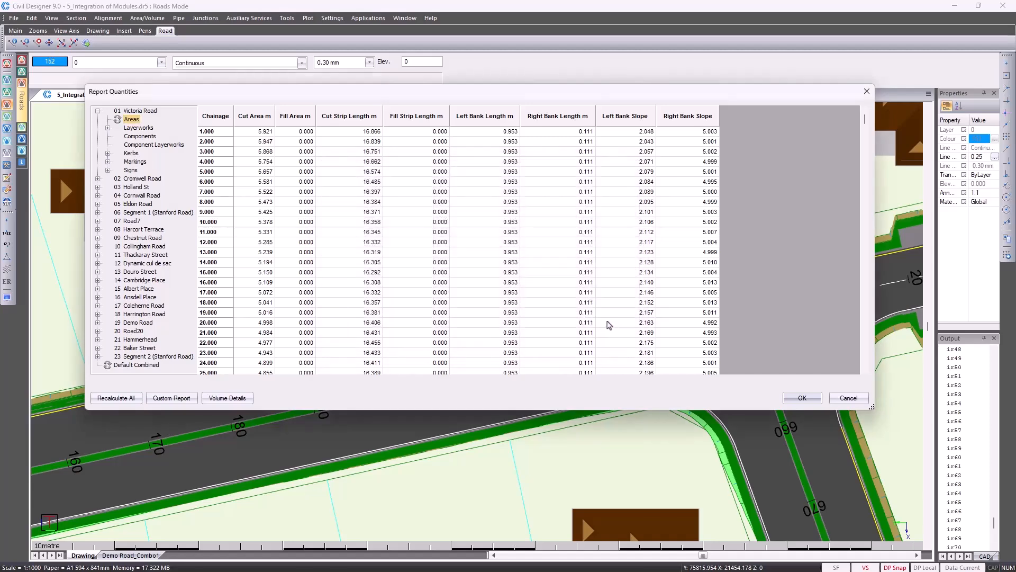
View the Default Combined quantities report and look through its roads and junctions
left_click(130, 365)
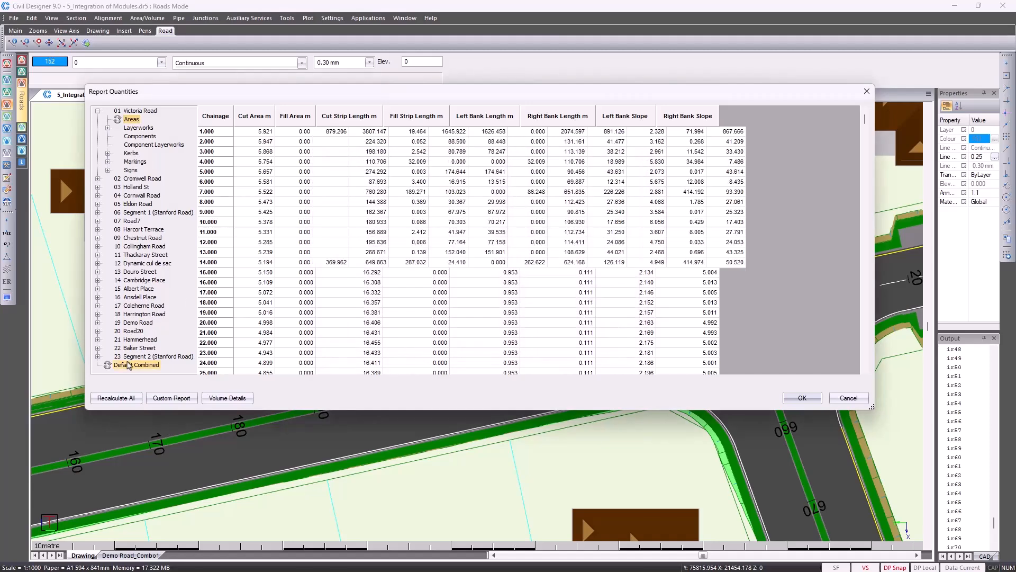
scroll(398, 287, "down", 1)
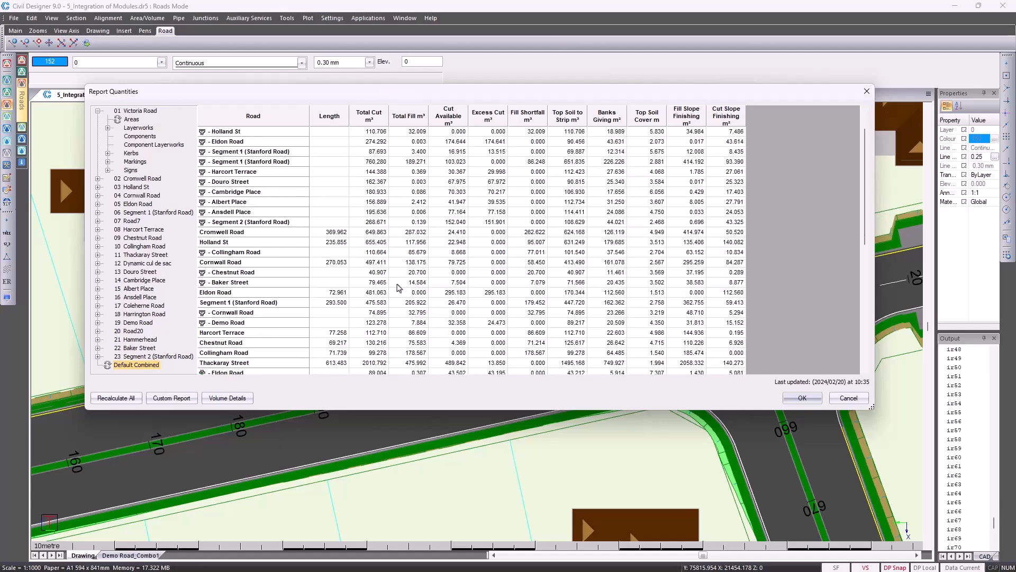
scroll(399, 288, "down", 4)
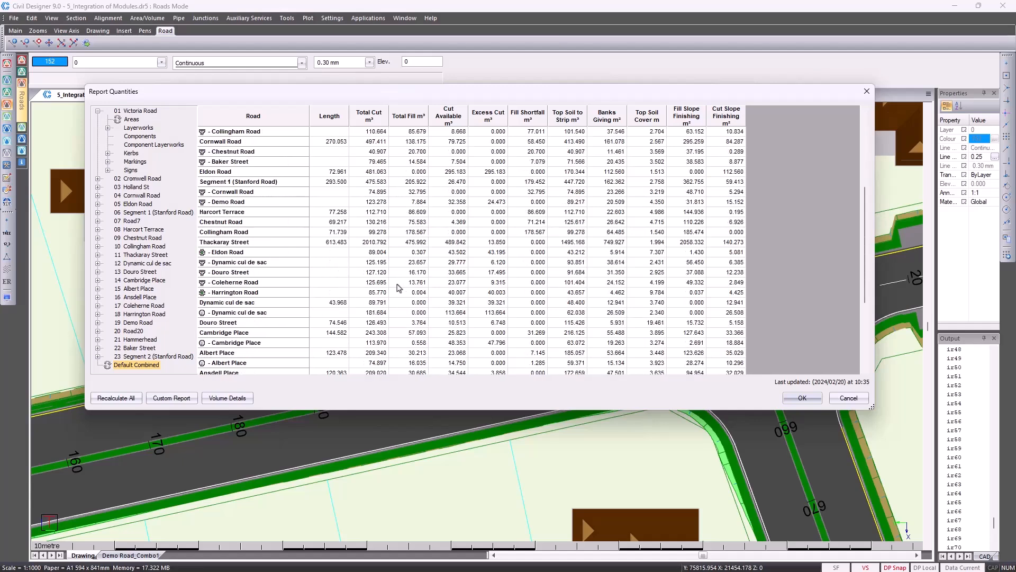
Add a Combined Volumes custom report named Demo for Victoria Road, Cromwell Road, Holland St, Cornwall Road and Harcort Terrace
left_click(172, 398)
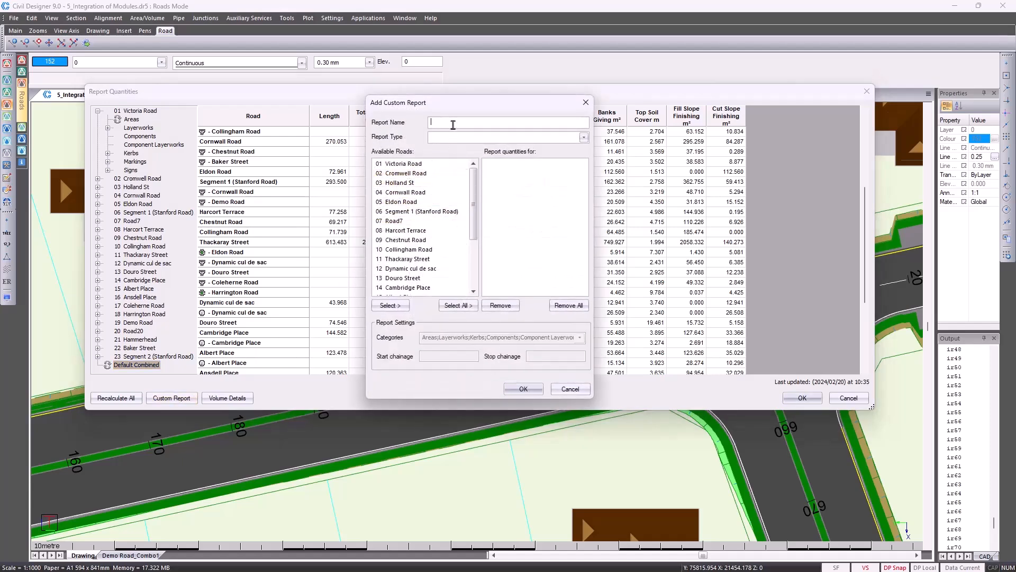
type("Demo")
left_click(583, 137)
left_click(555, 151)
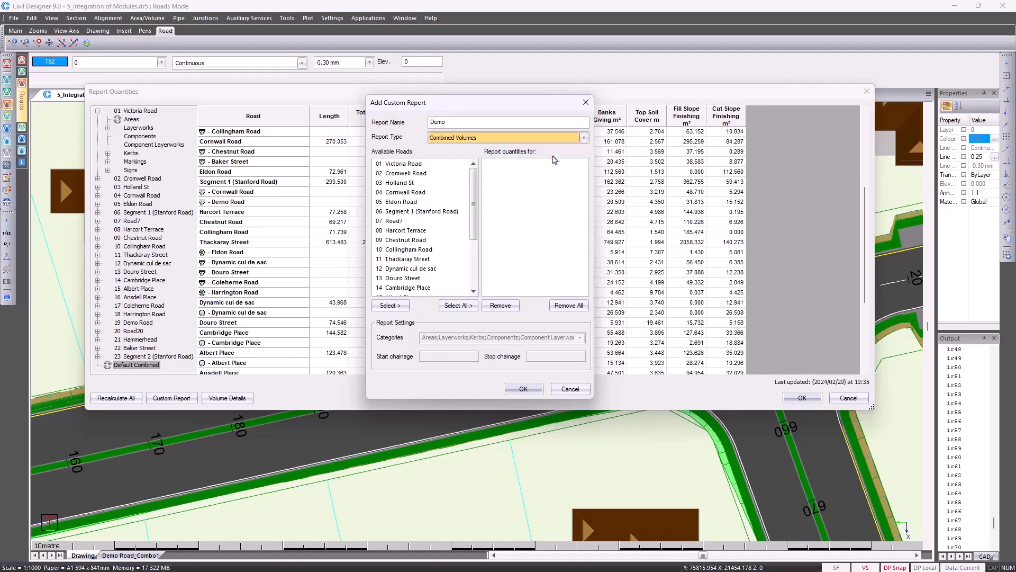
left_click(432, 166)
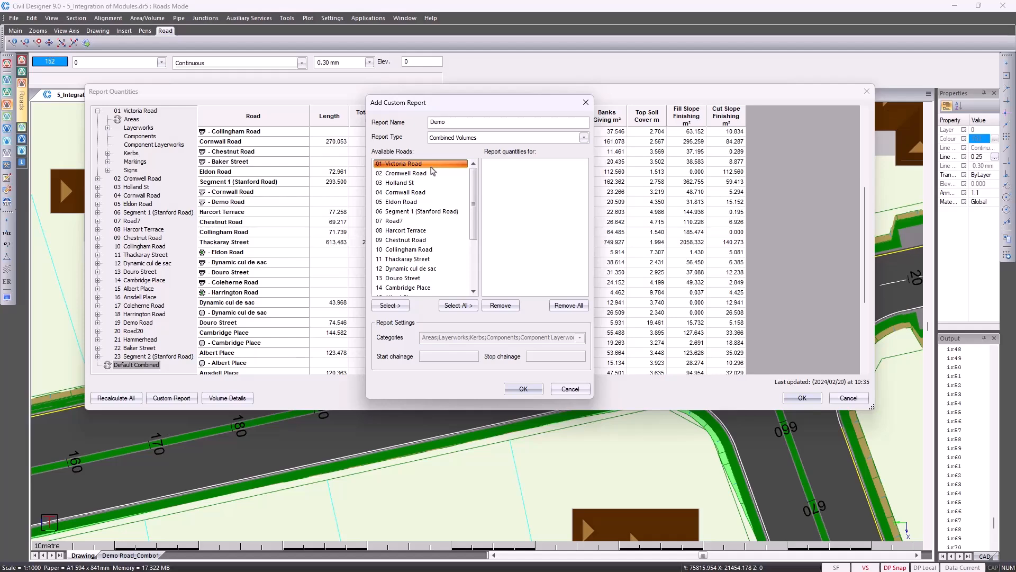
left_click(424, 192, "shift")
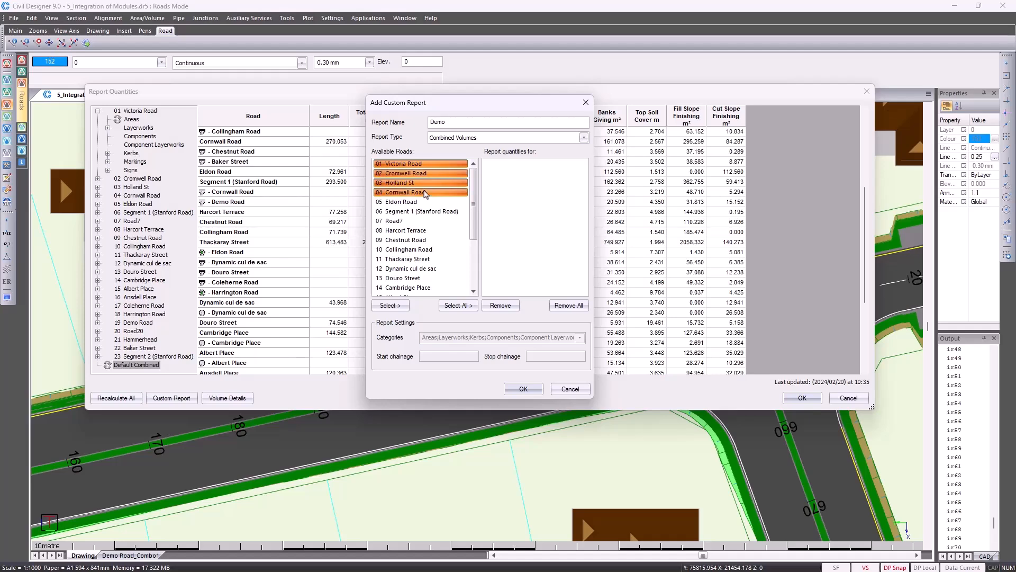
left_click(421, 231, "ctrl")
left_click(390, 305)
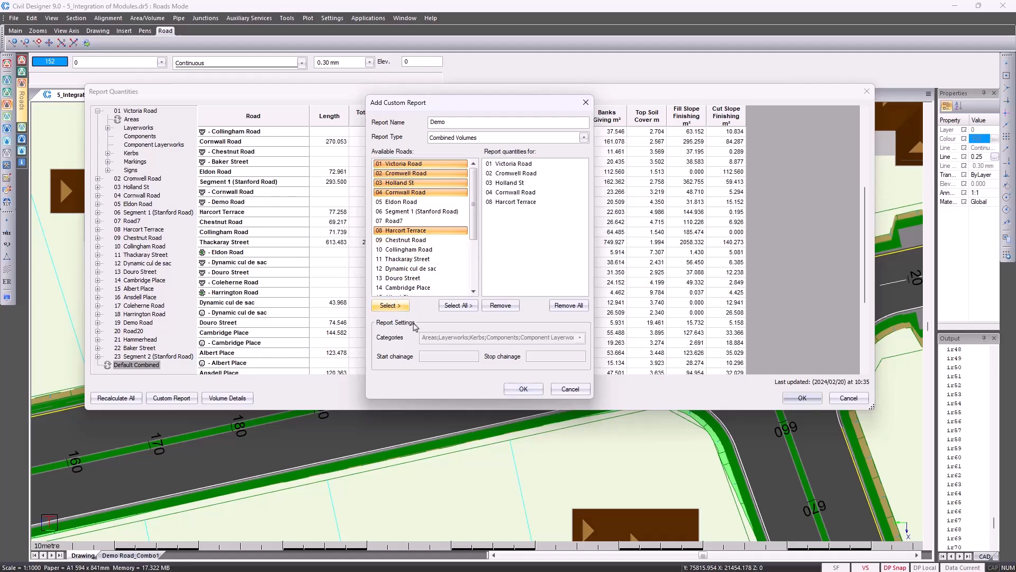
left_click(522, 389)
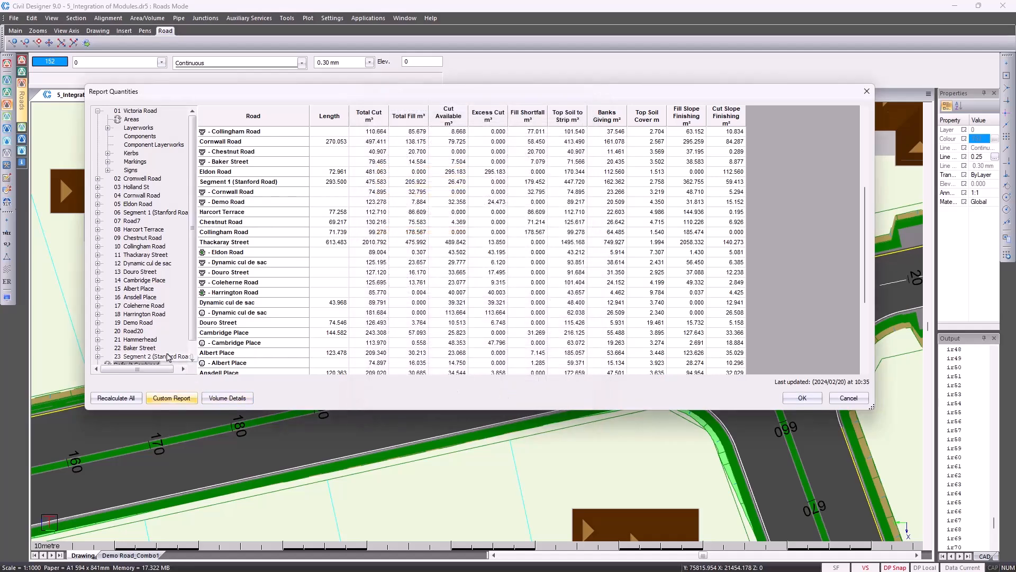
Change the Demo custom report's type to Combined Layerworks, view its quantities, and leave the Report Quantities without accepting
left_click(127, 359)
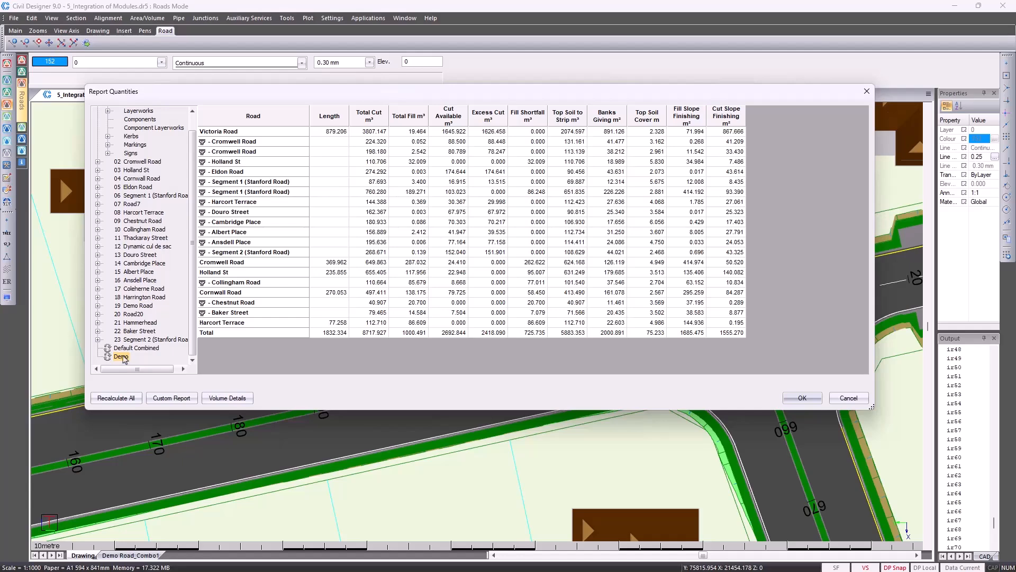
right_click(122, 358)
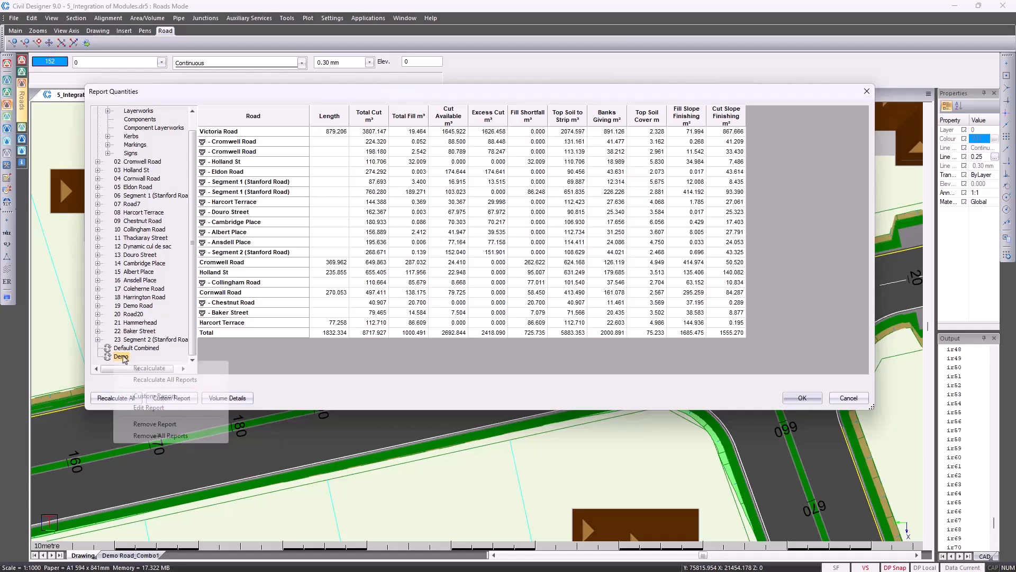
left_click(149, 409)
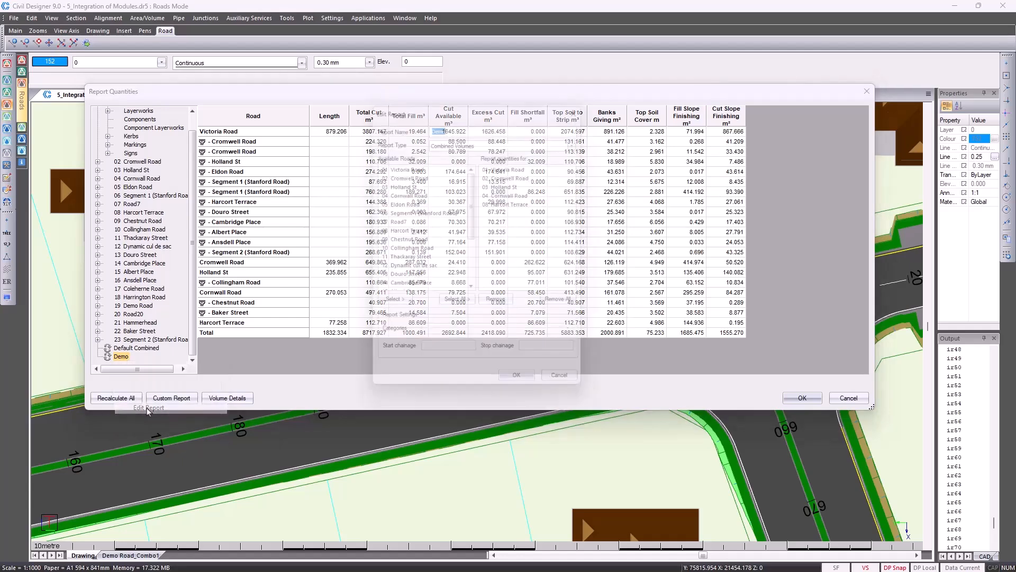
left_click(493, 138)
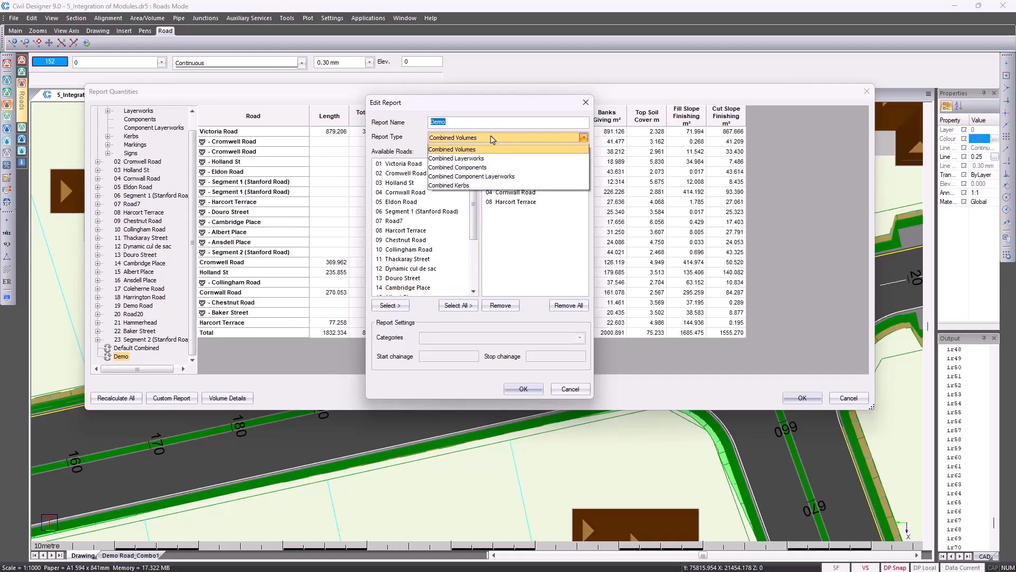
left_click(486, 167)
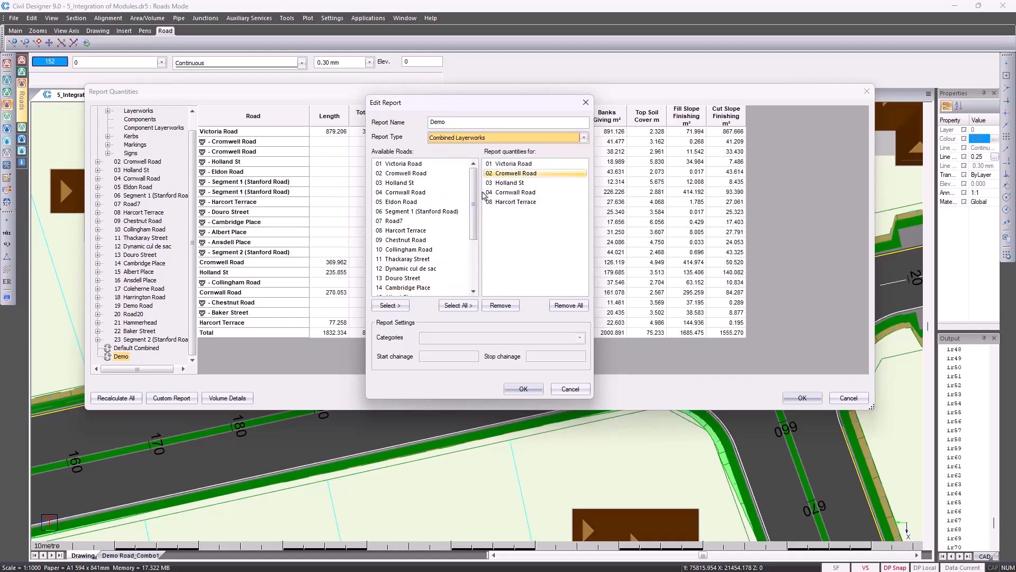
left_click(523, 389)
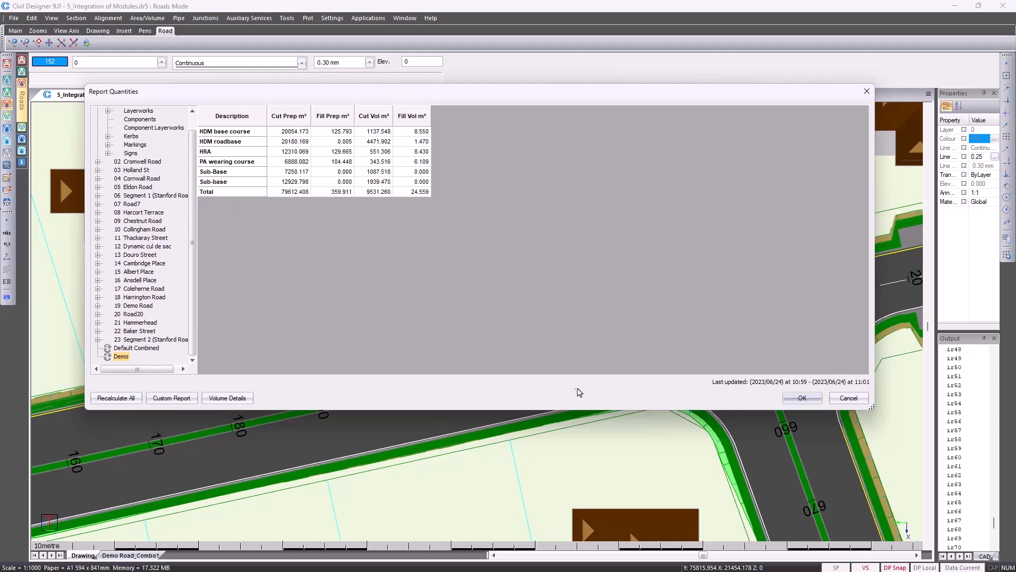
left_click(844, 399)
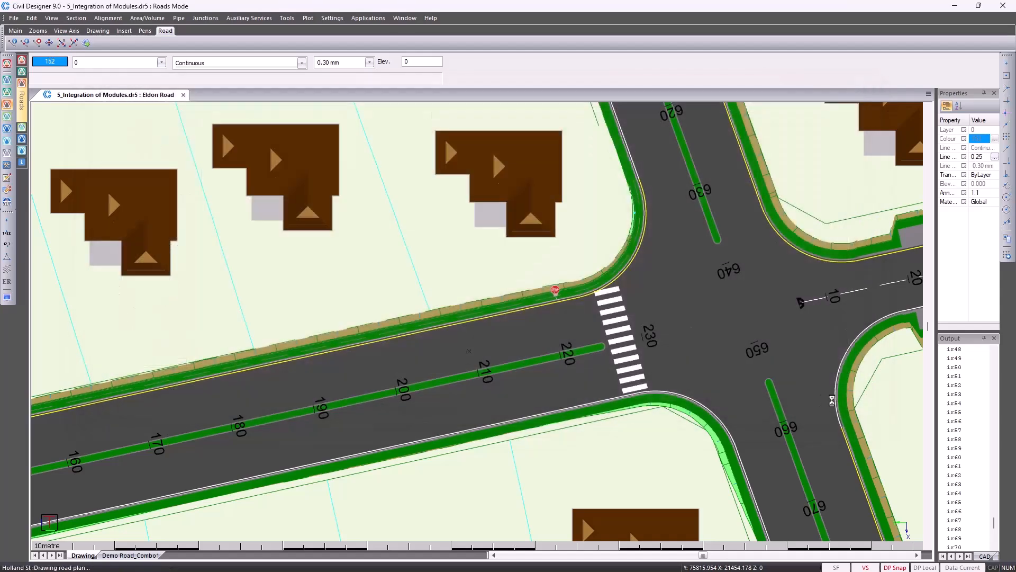
Hide the road plan and show the stormwater layout in the Display Settings for the whole site
middle_click(534, 350)
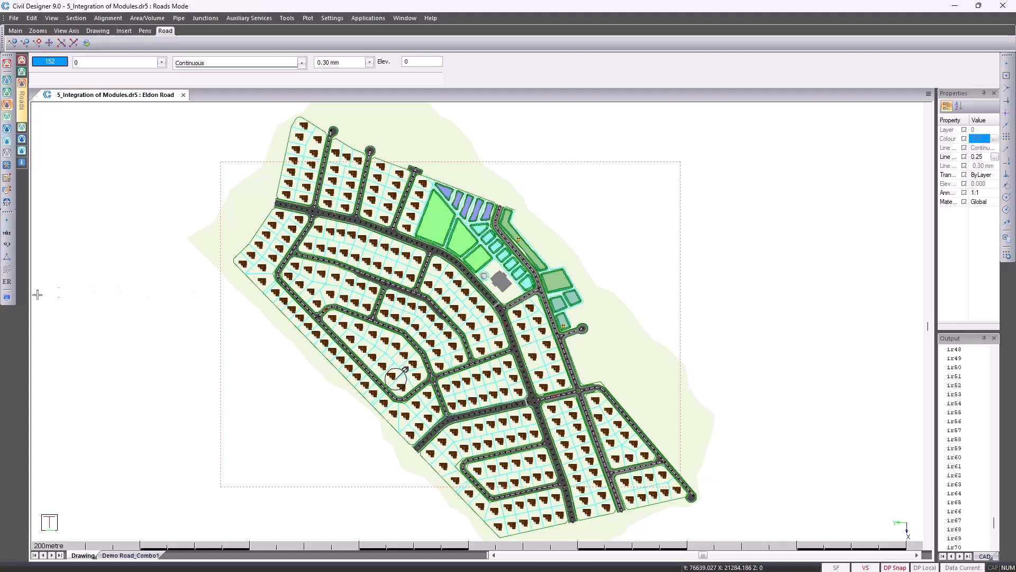
left_click(8, 298)
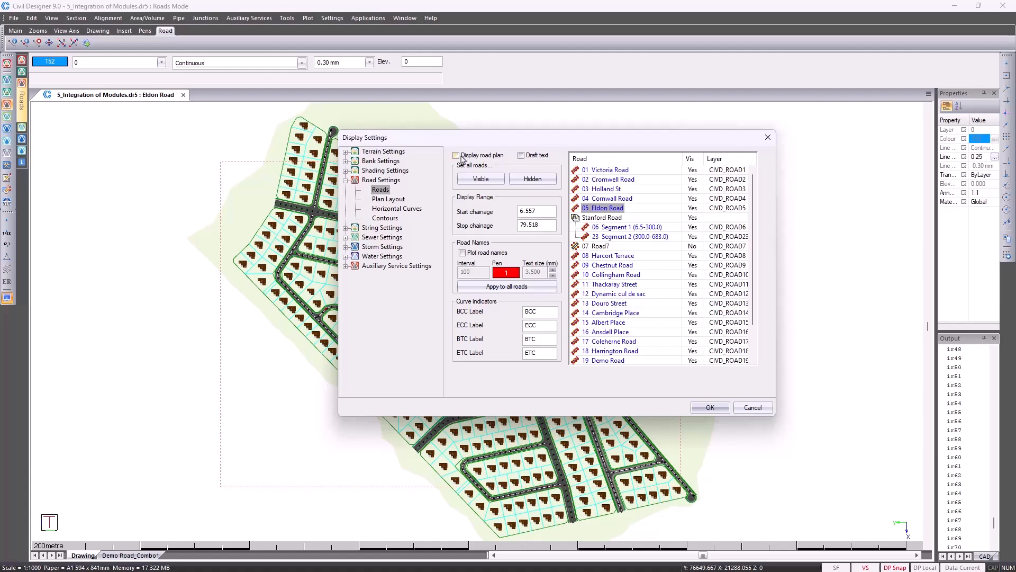
left_click(380, 247)
left_click(464, 156)
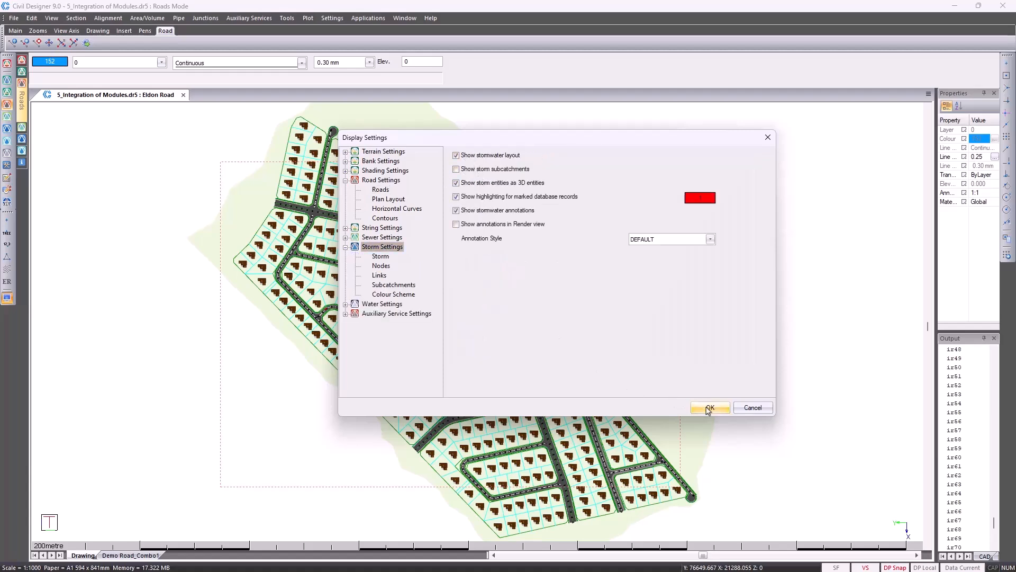
left_click(710, 408)
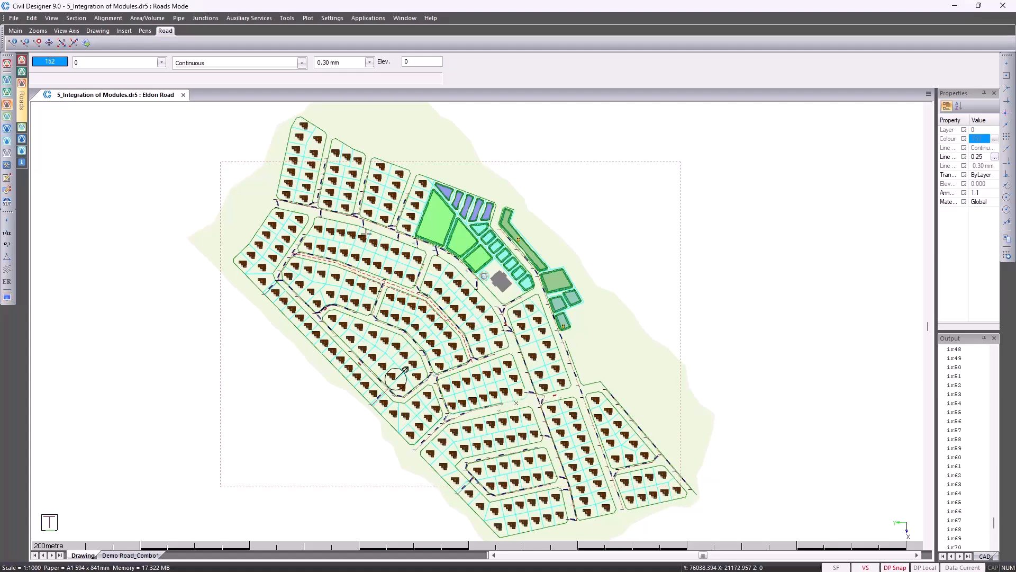
Unload all external drawing references from the drawing
left_click(124, 31)
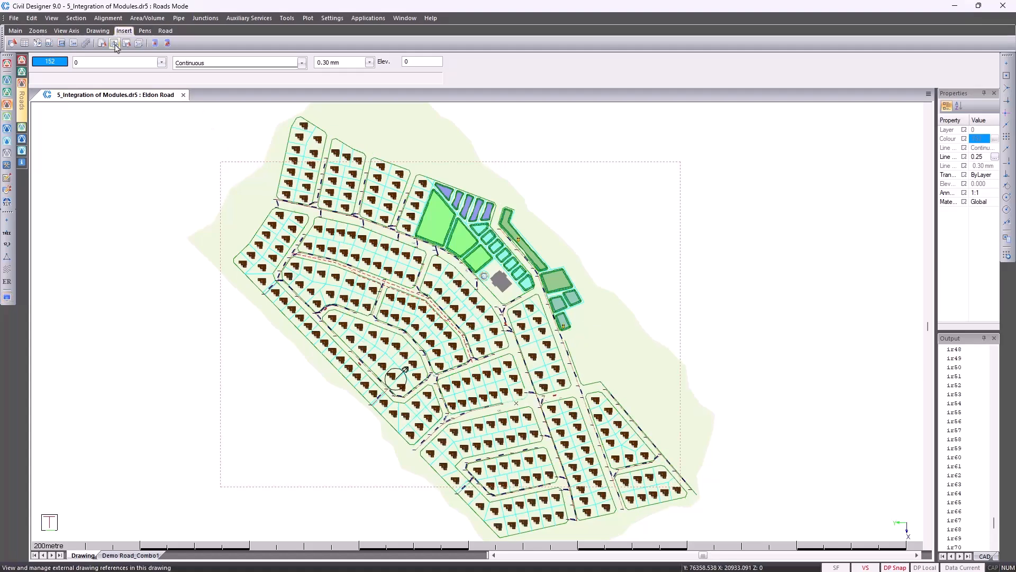
left_click(114, 44)
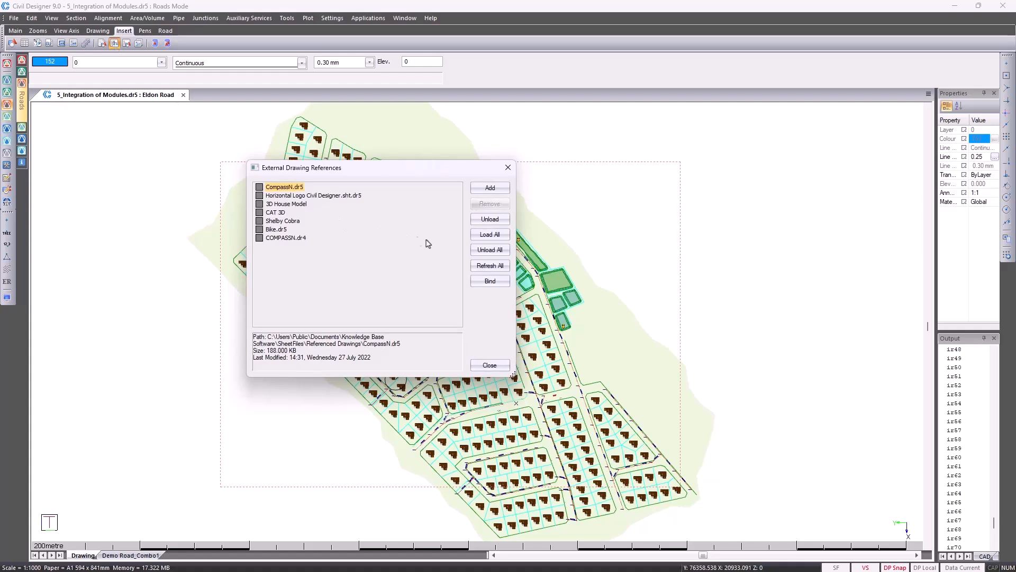
left_click(484, 236)
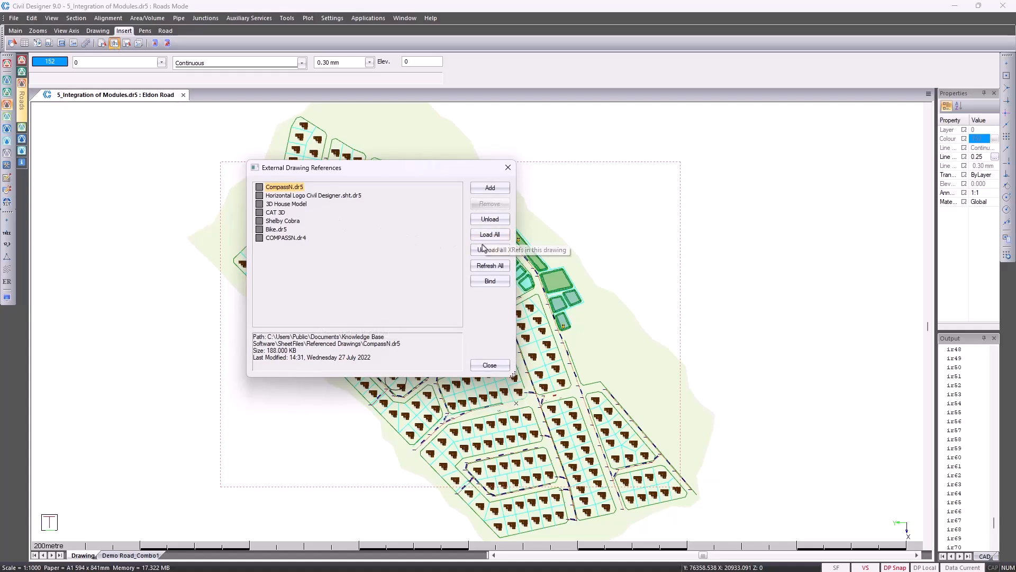
left_click(489, 367)
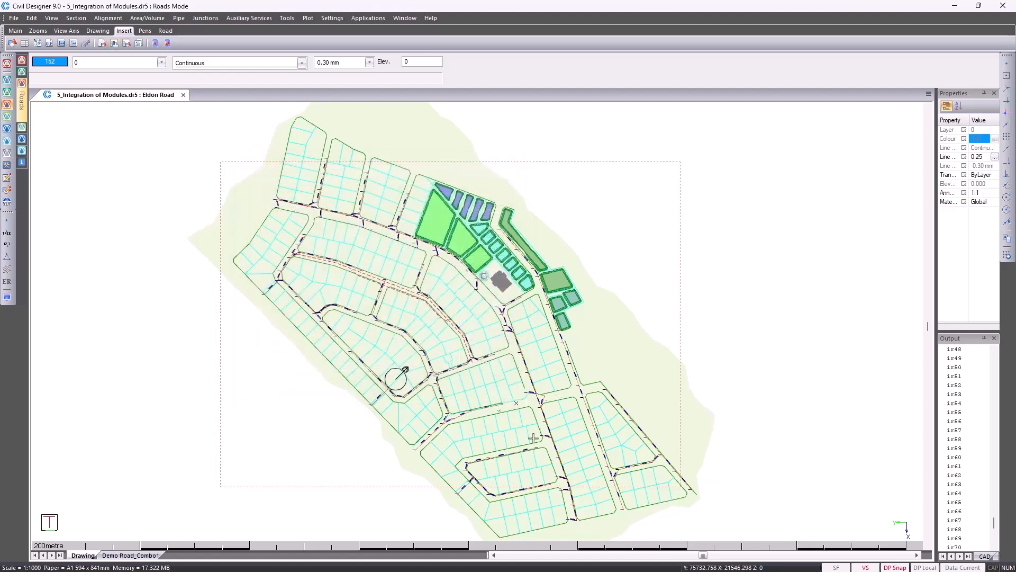
Preview alternative stormwater symbols for the 2100 Round Precast node type, such as SWMM Junction, Round Manhole and HD Grid
scroll(610, 498, "up", 2)
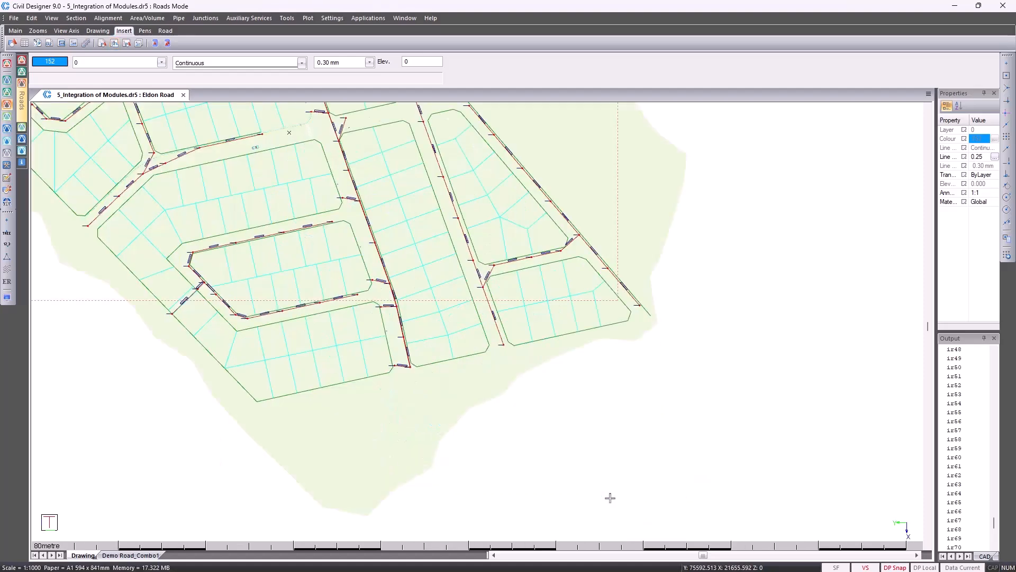
scroll(610, 497, "up", 3)
left_click(7, 298)
left_click_drag(446, 141, 125, 117)
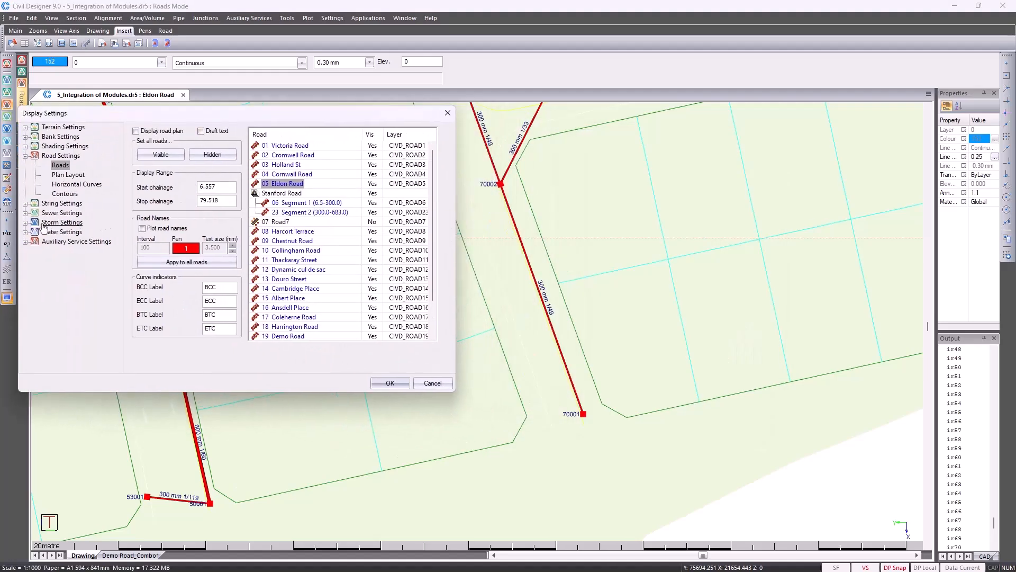
left_click(25, 223)
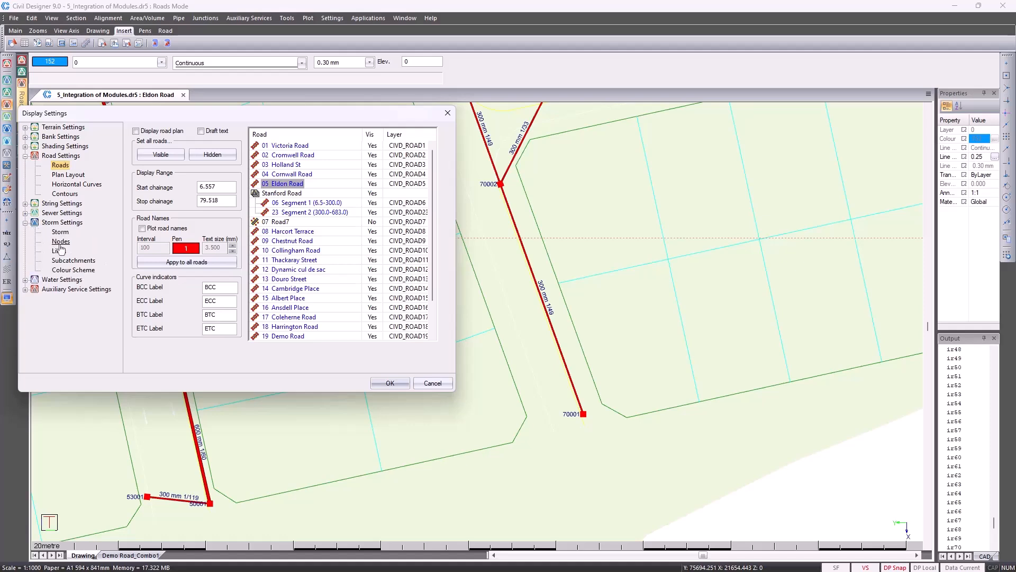
left_click(60, 242)
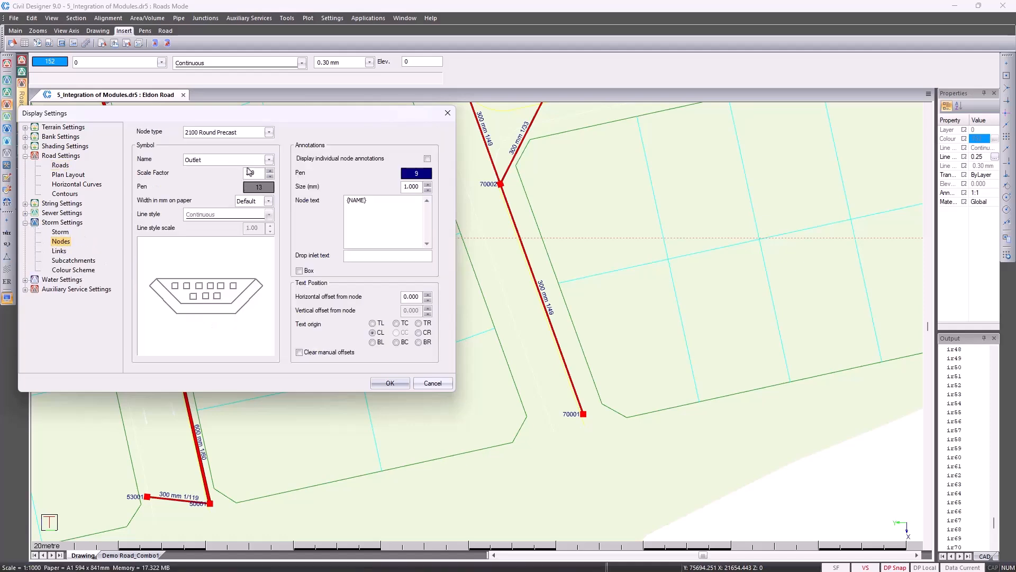
left_click(246, 161)
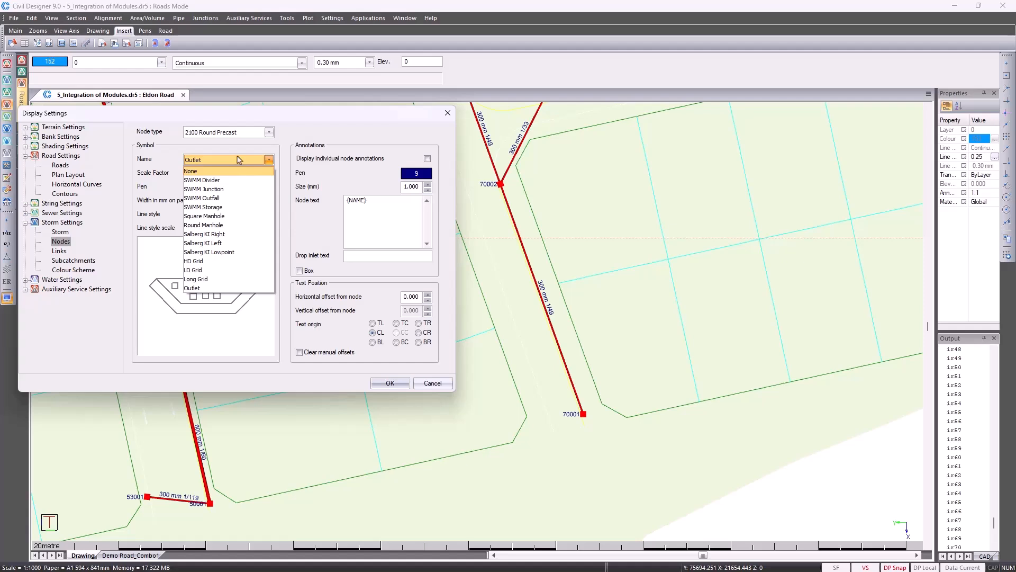
left_click(238, 157)
scroll(238, 158, "down", 2)
scroll(239, 160, "down", 4)
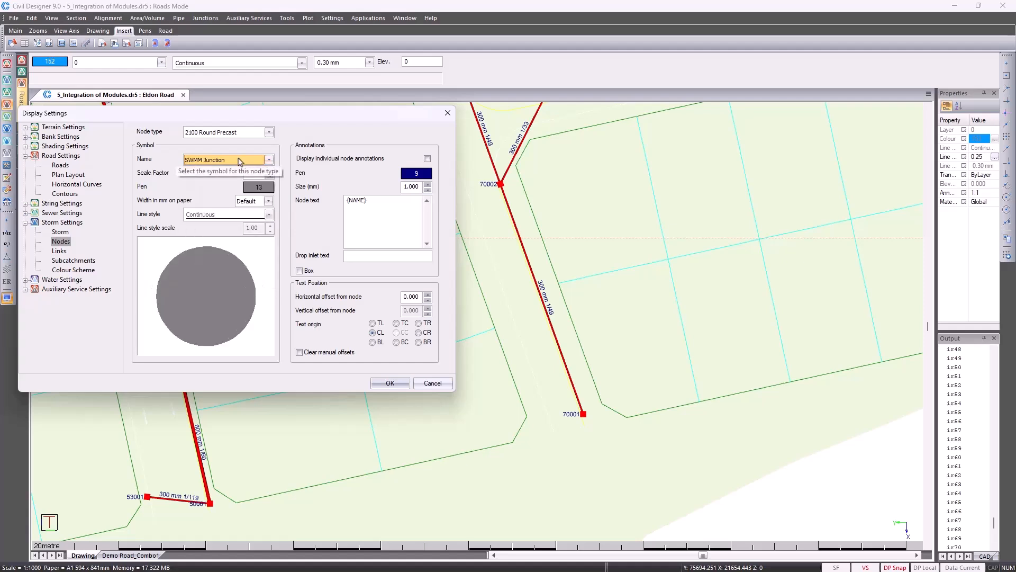
scroll(240, 161, "down", 2)
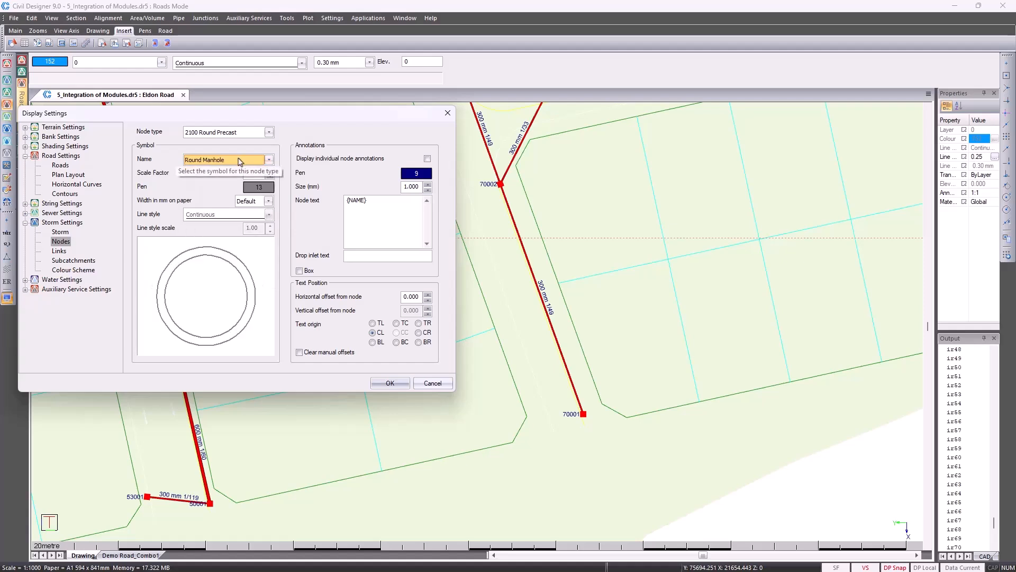
scroll(239, 161, "up", 1)
scroll(239, 161, "up", 2)
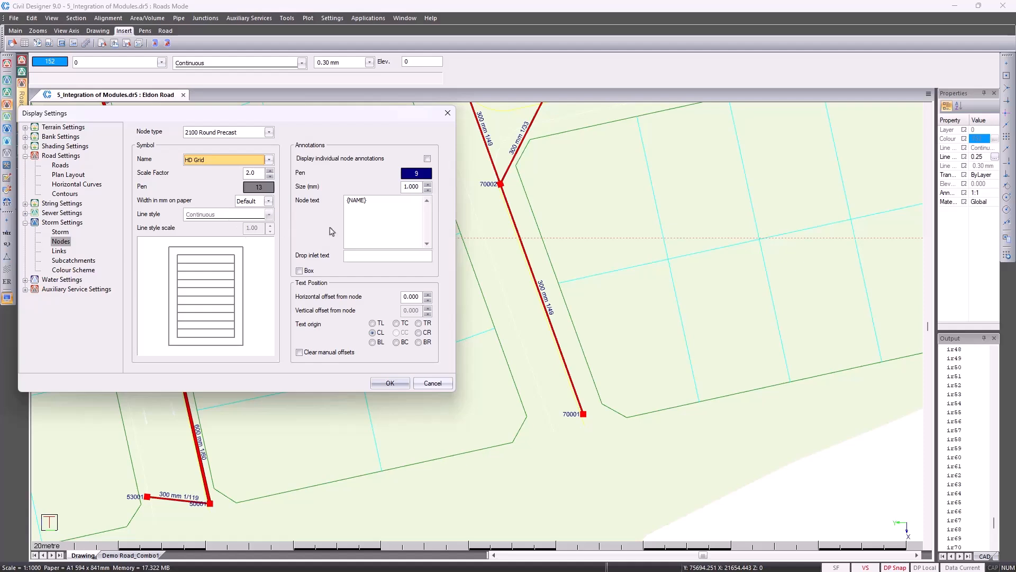
Review the variables available for the stormwater node annotation text, and leave the Display Settings without applying changes
right_click(379, 228)
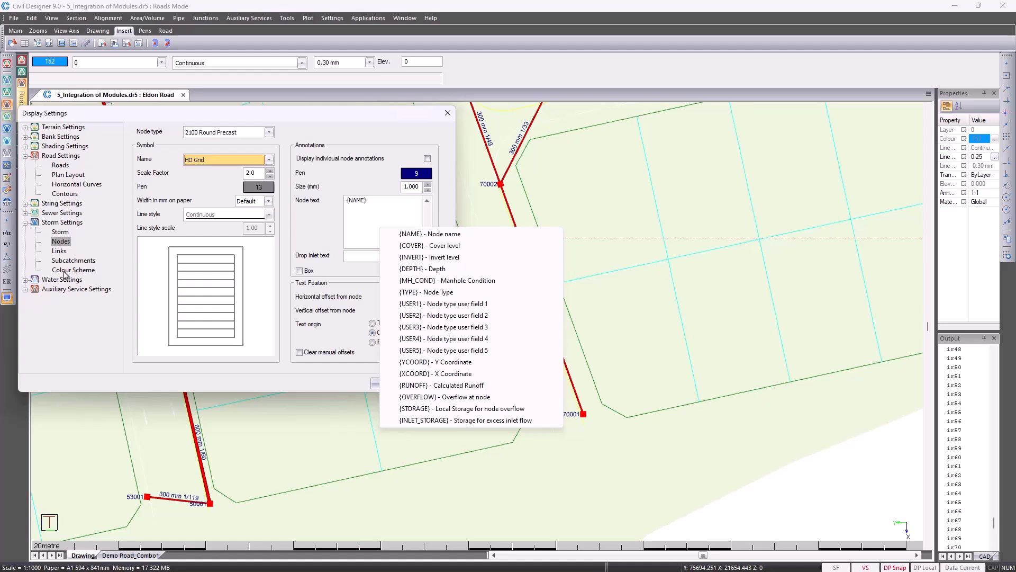
left_click(72, 303)
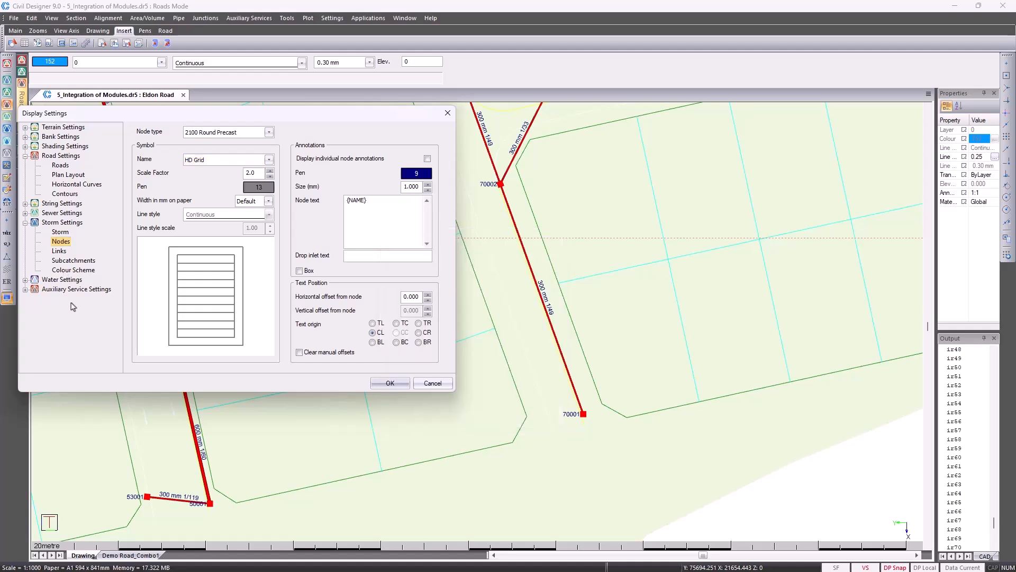
left_click(432, 383)
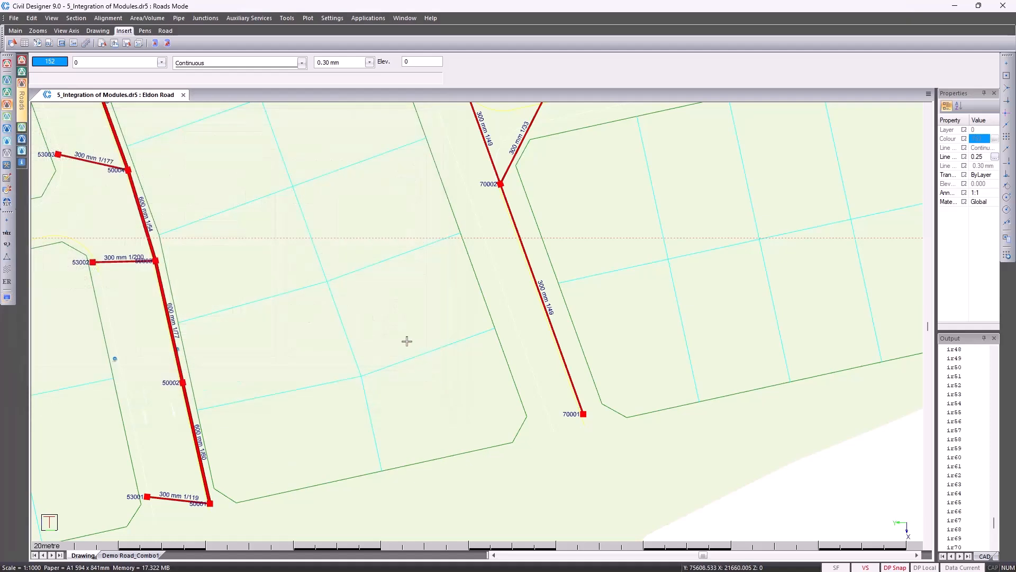
Switch to Stormwater Mode with the whole site in view and review the graphical node, link and subcatchment editing commands
middle_click(411, 332)
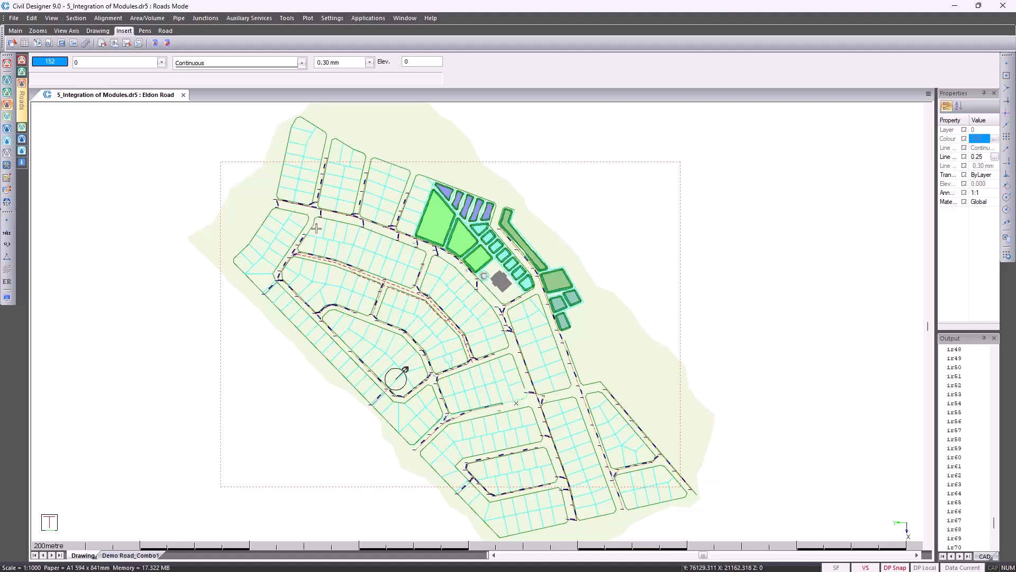
left_click(7, 129)
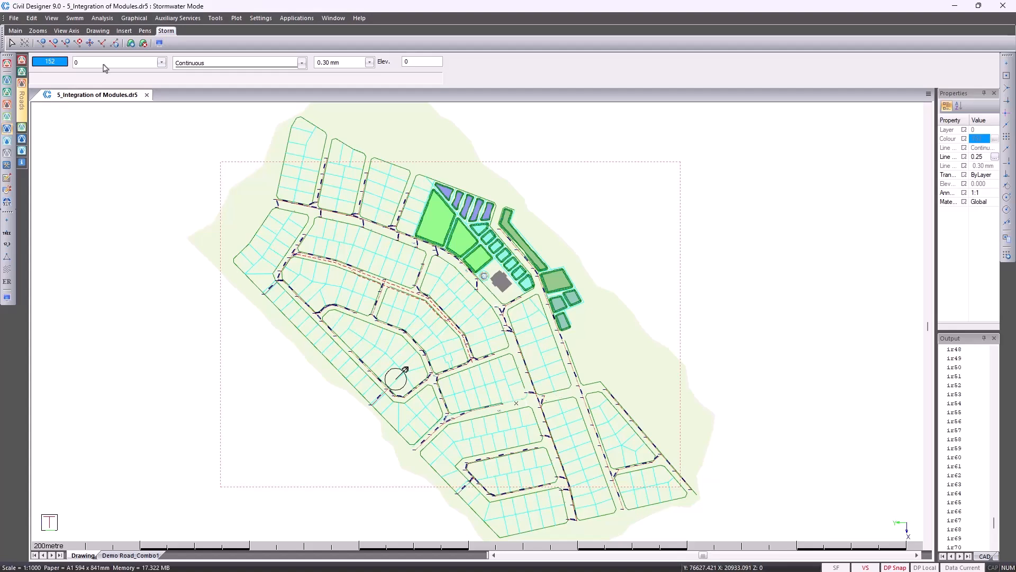
left_click(134, 18)
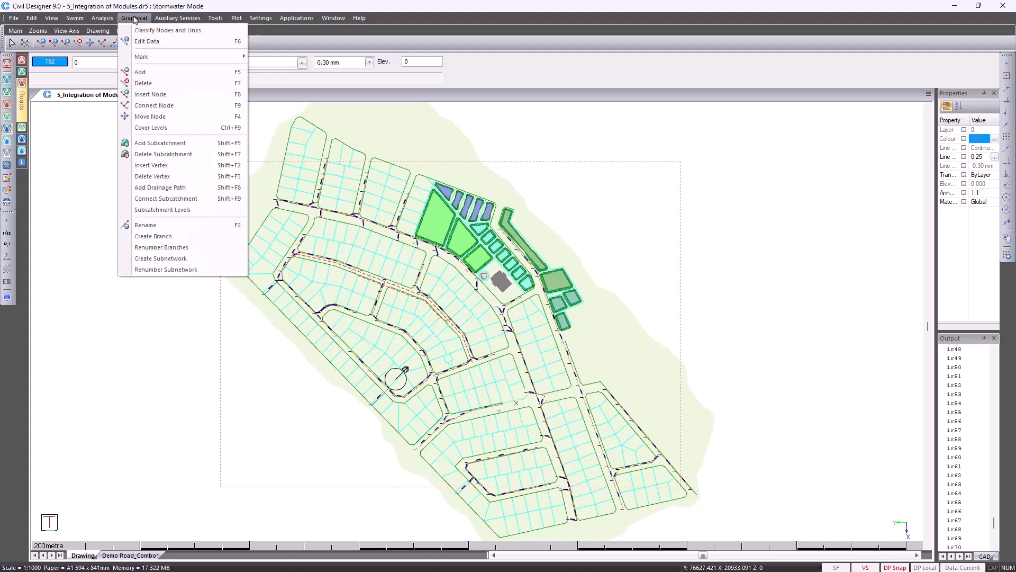
left_click(149, 74)
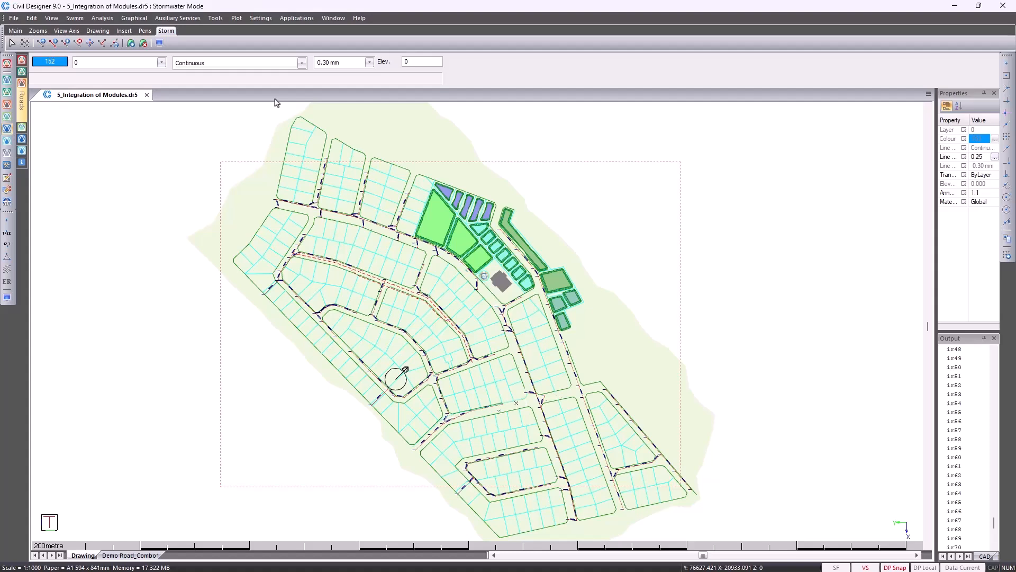
Set the project's stormwater data file to ClearStorm.st9, without saving the changes to the roads and sewer data
left_click(14, 19)
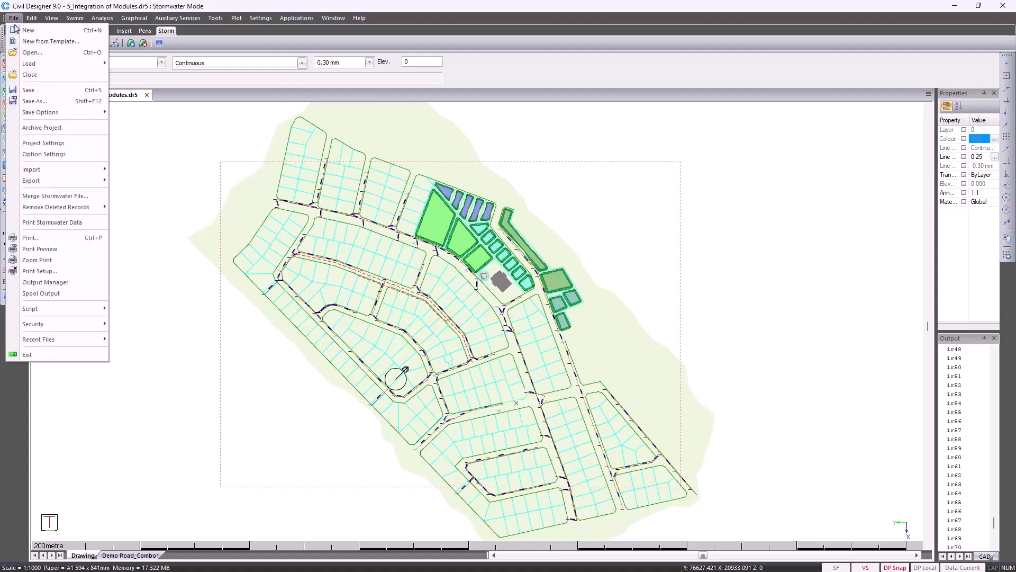
left_click(43, 143)
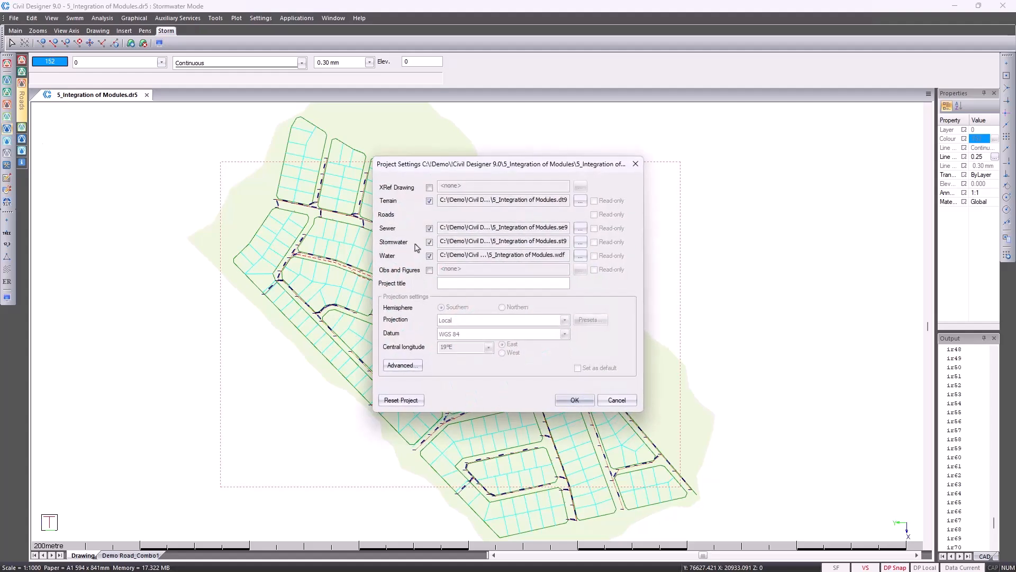
left_click(580, 242)
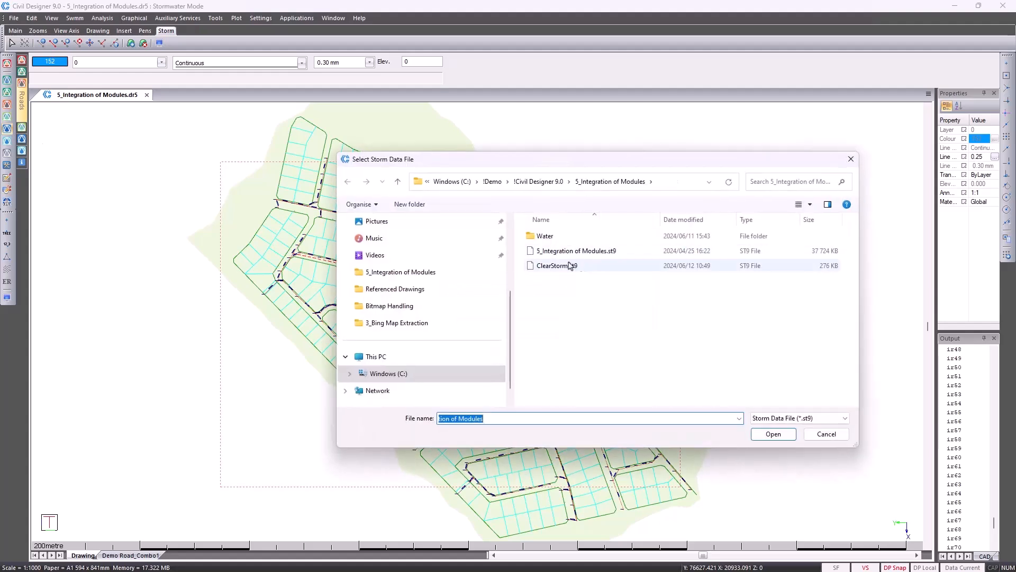
double_click(577, 266)
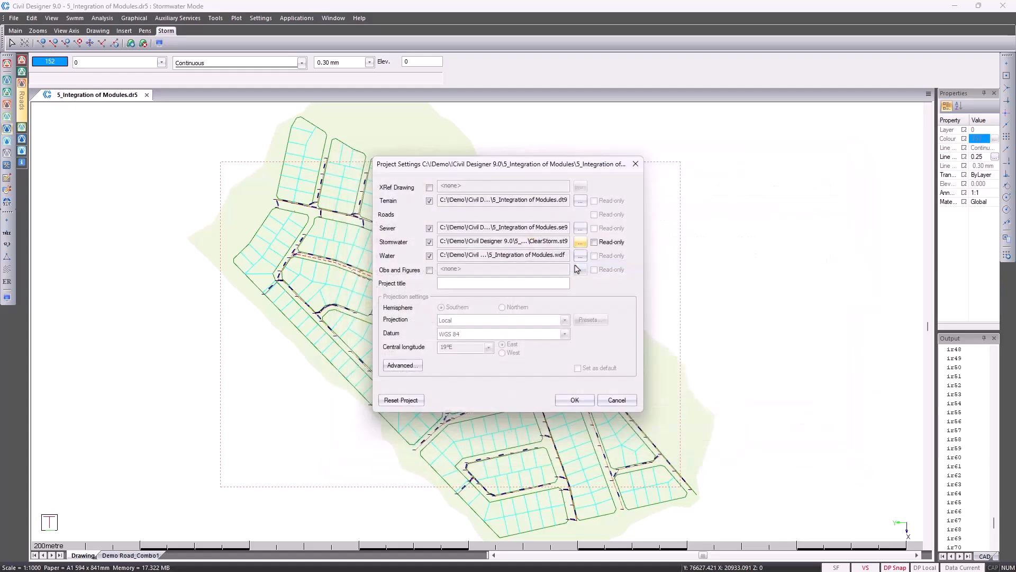
left_click(574, 400)
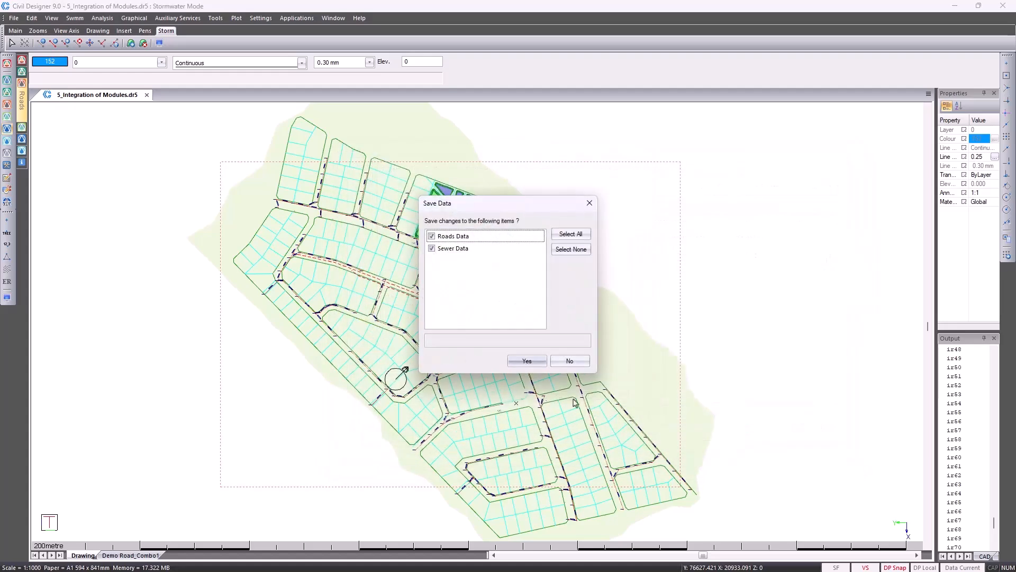
left_click(568, 360)
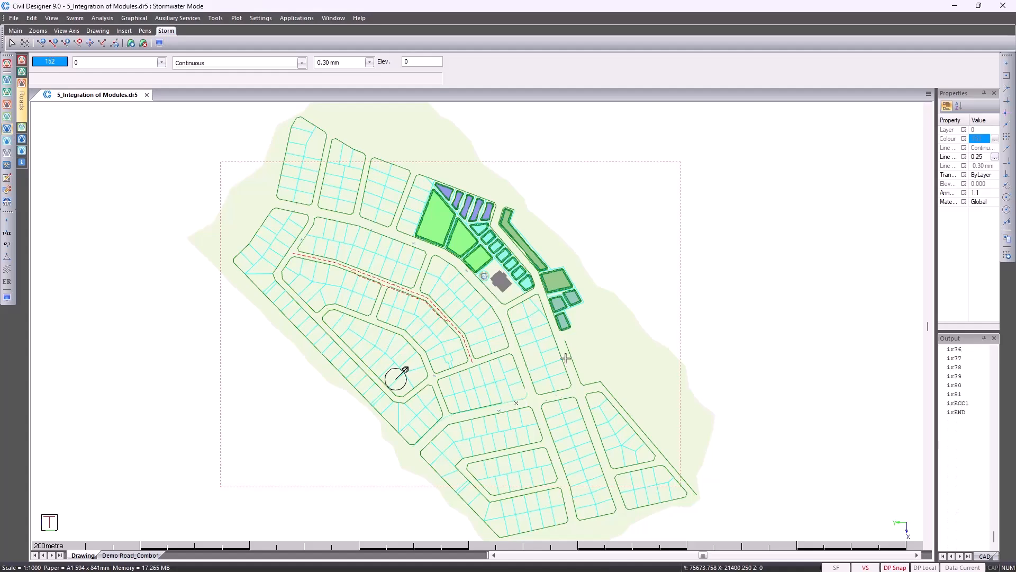
Make the Demo Storm Link, Demo Storm Nodes and Demo Storm Outfall layers of the Storm layer group visible
left_click(137, 66)
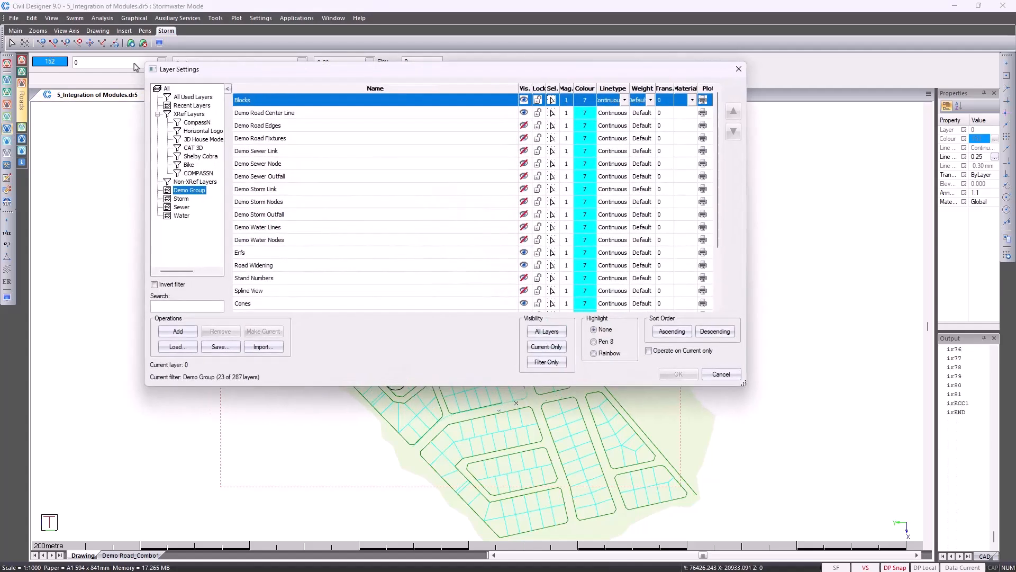
left_click(181, 199)
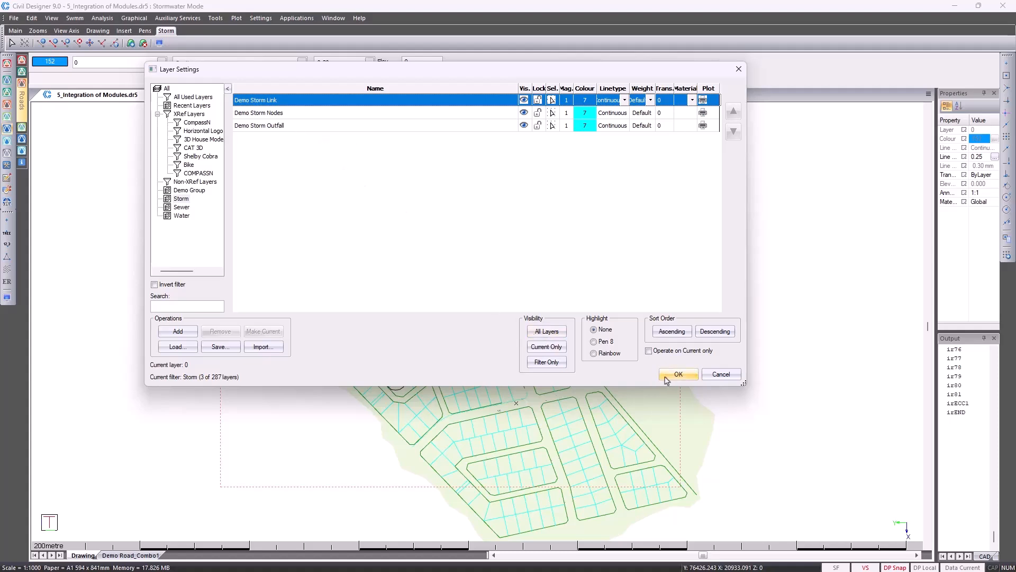
left_click(666, 377)
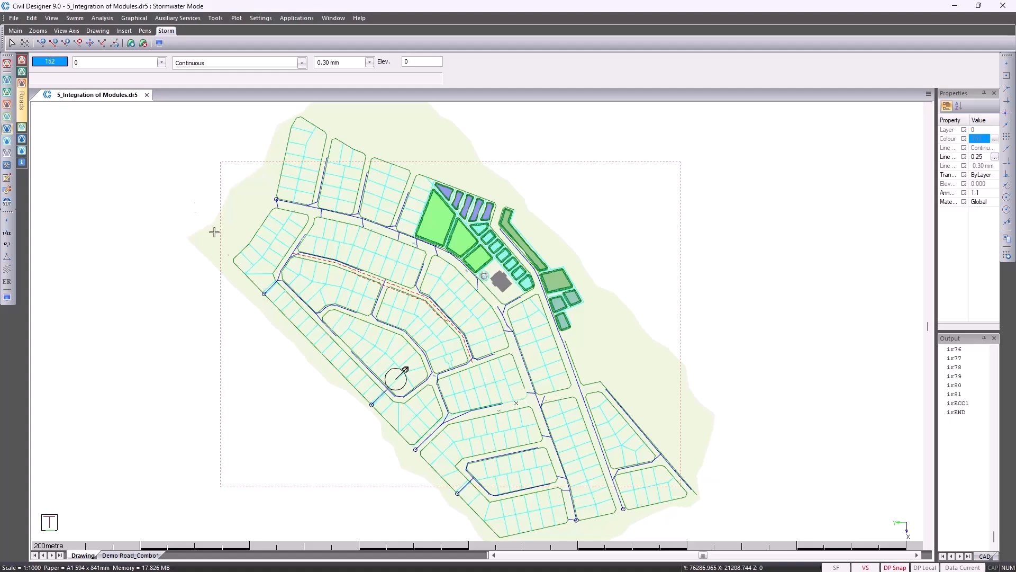
Review the manhole type and manhole condition choices in the stormwater default design settings, keeping Demo and Drop
left_click(32, 19)
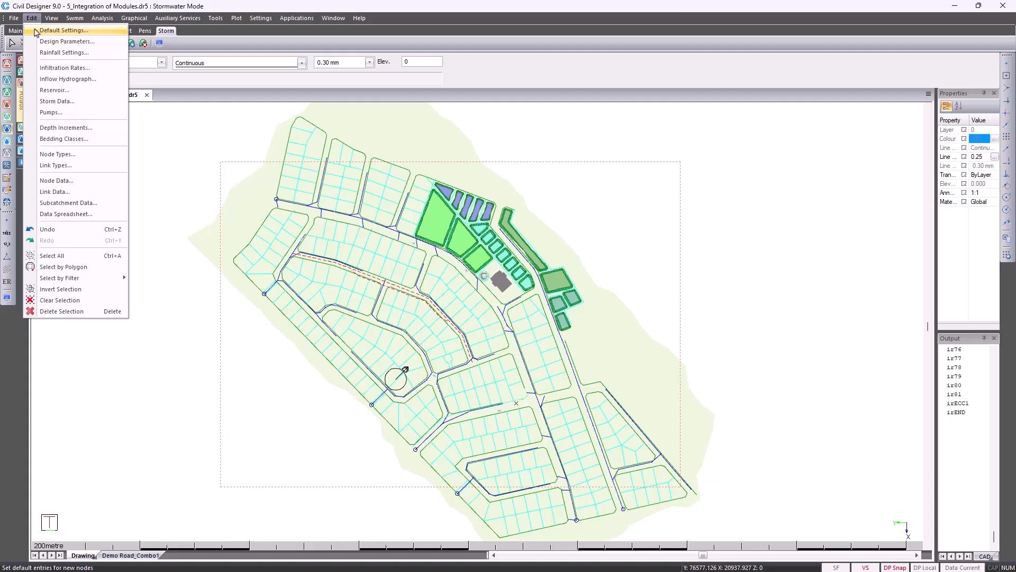
left_click(53, 30)
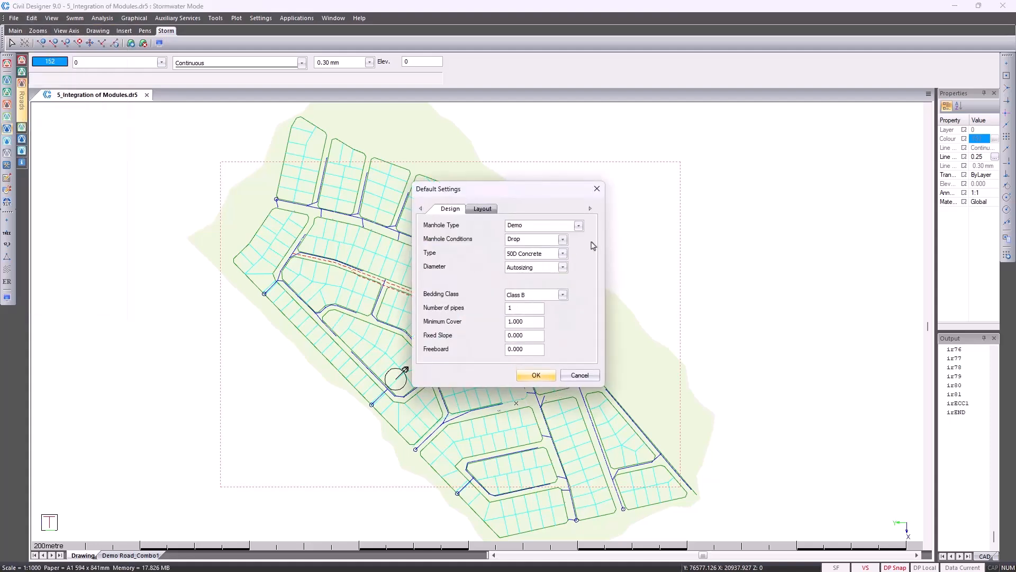
left_click(579, 226)
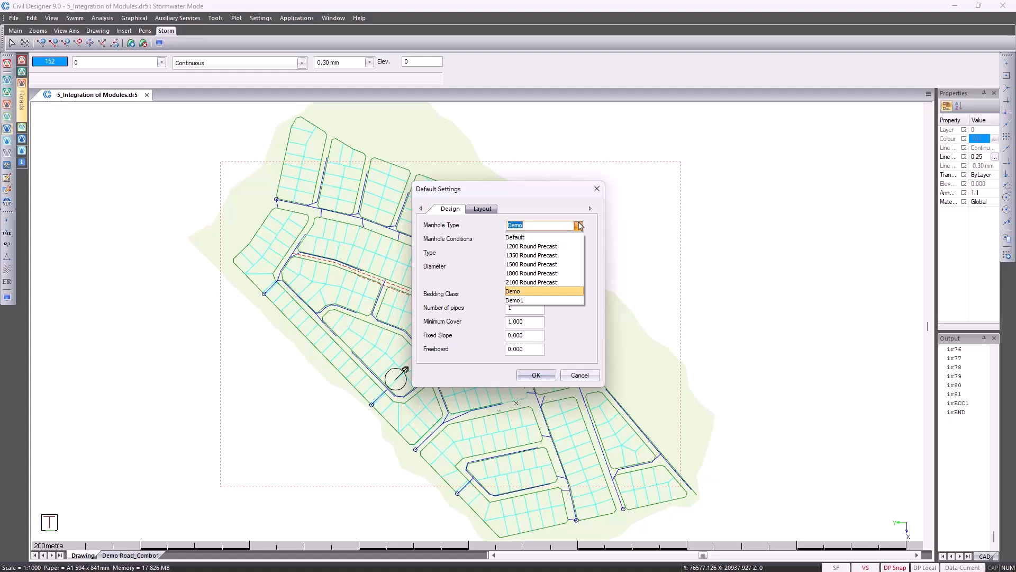
left_click(579, 226)
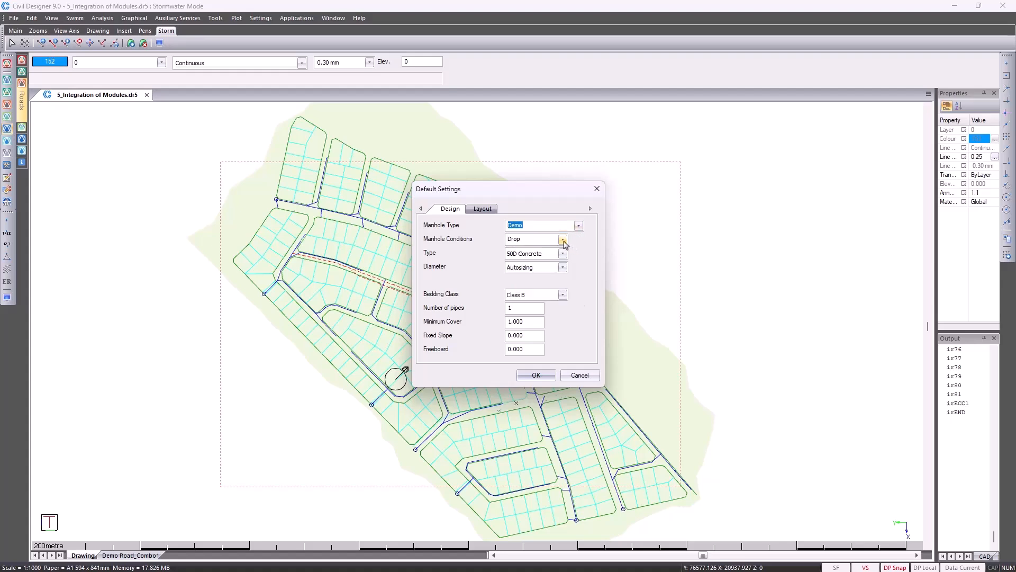
left_click(563, 239)
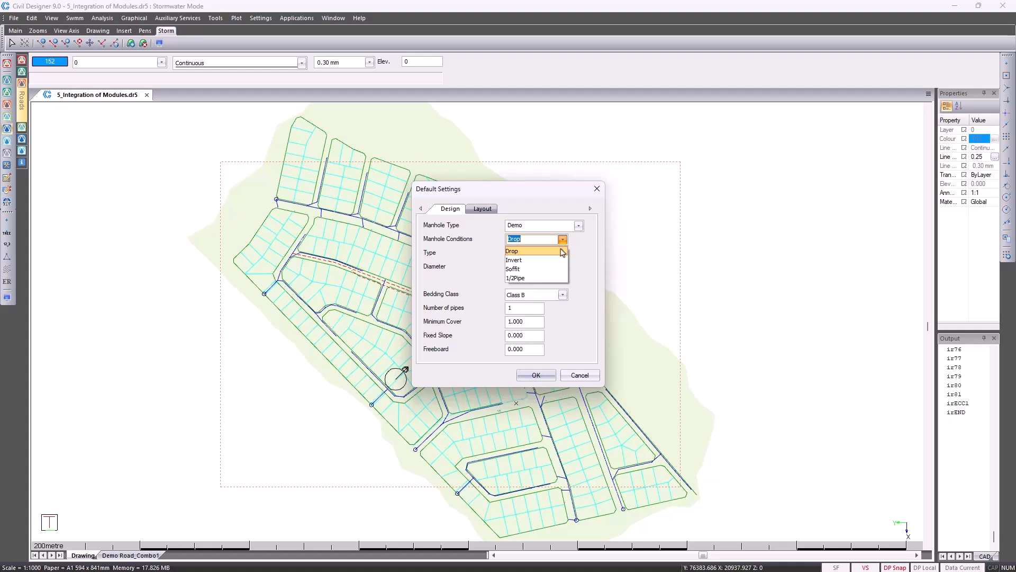
left_click(561, 249)
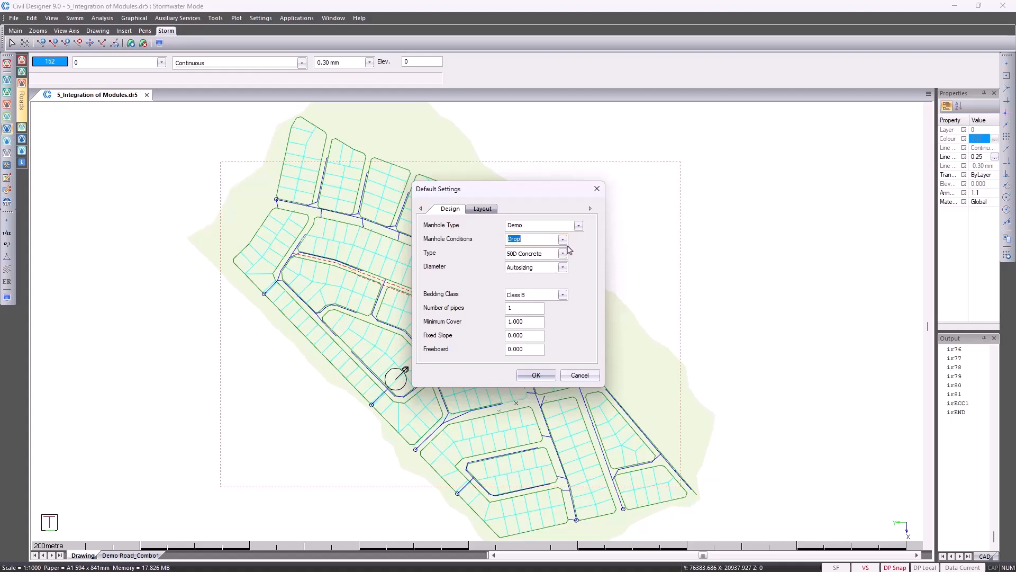
Examine the available link types, pipe diameters and bedding classes in the default design settings, keeping the existing selections
left_click(564, 254)
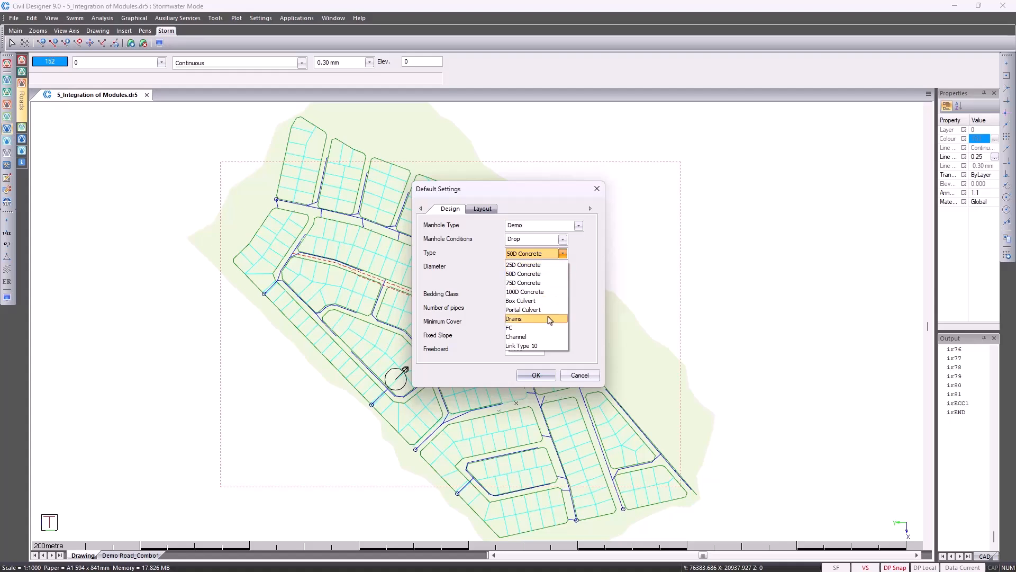
left_click(597, 285)
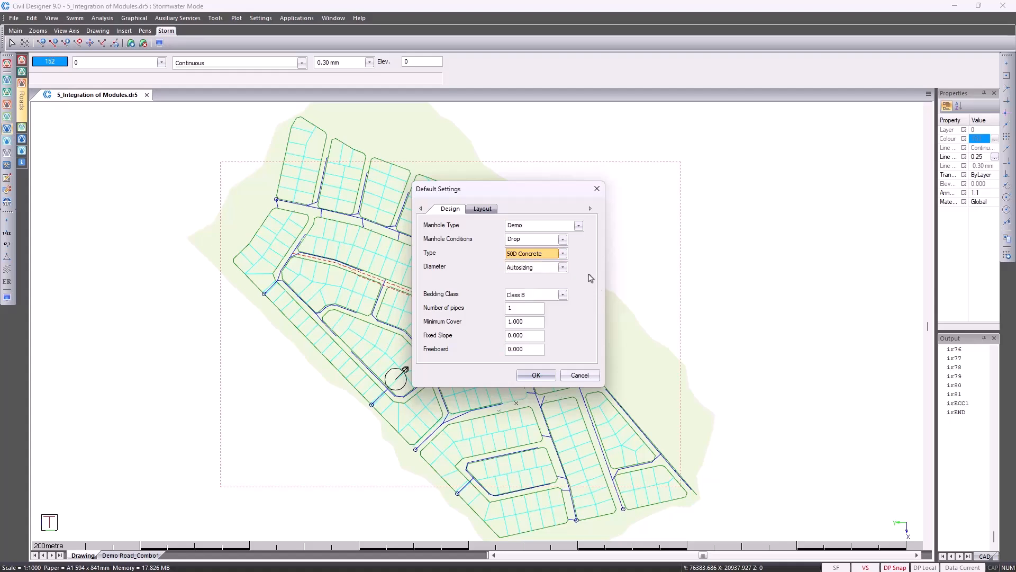
left_click(563, 269)
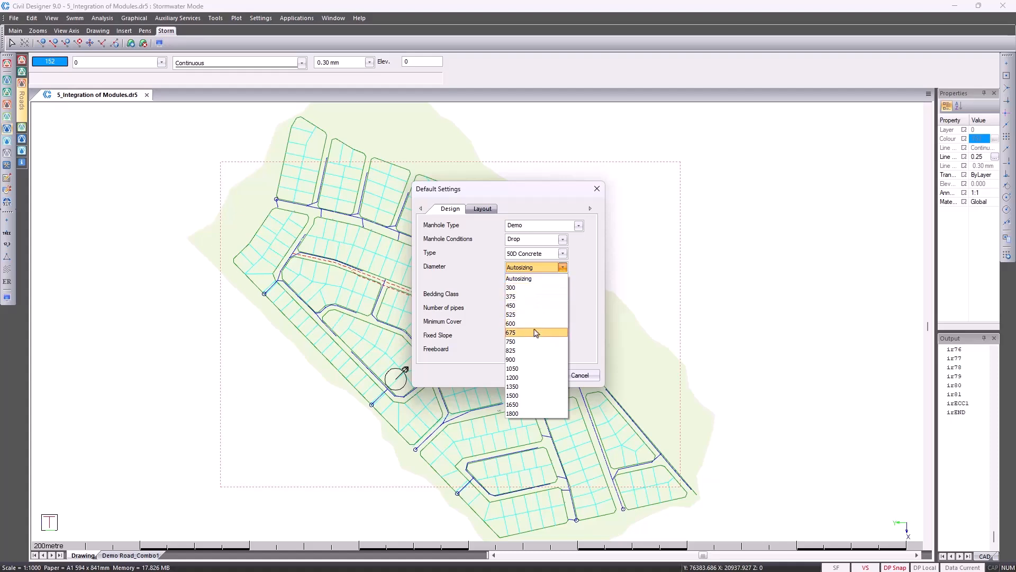
left_click(589, 300)
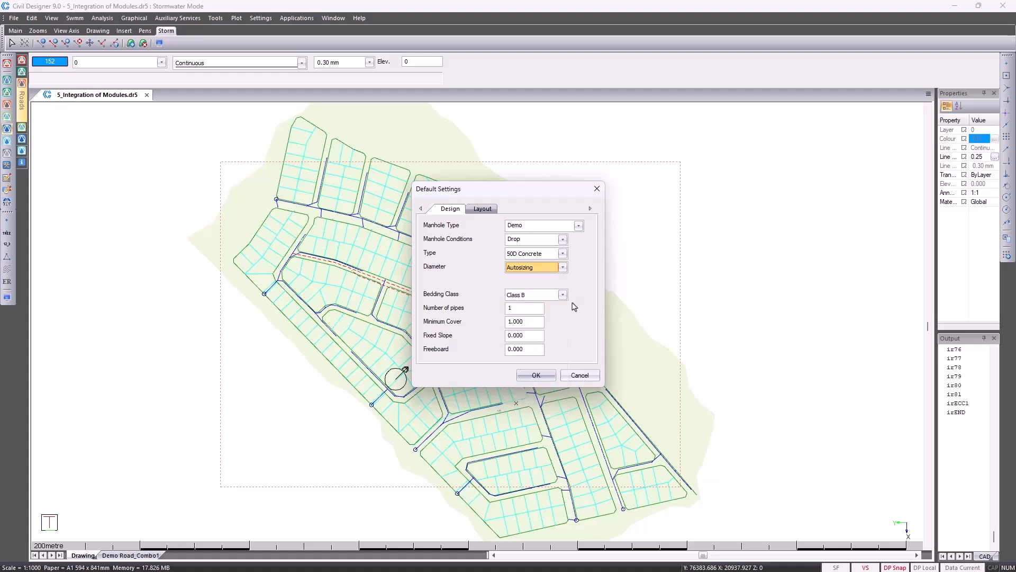
left_click(563, 294)
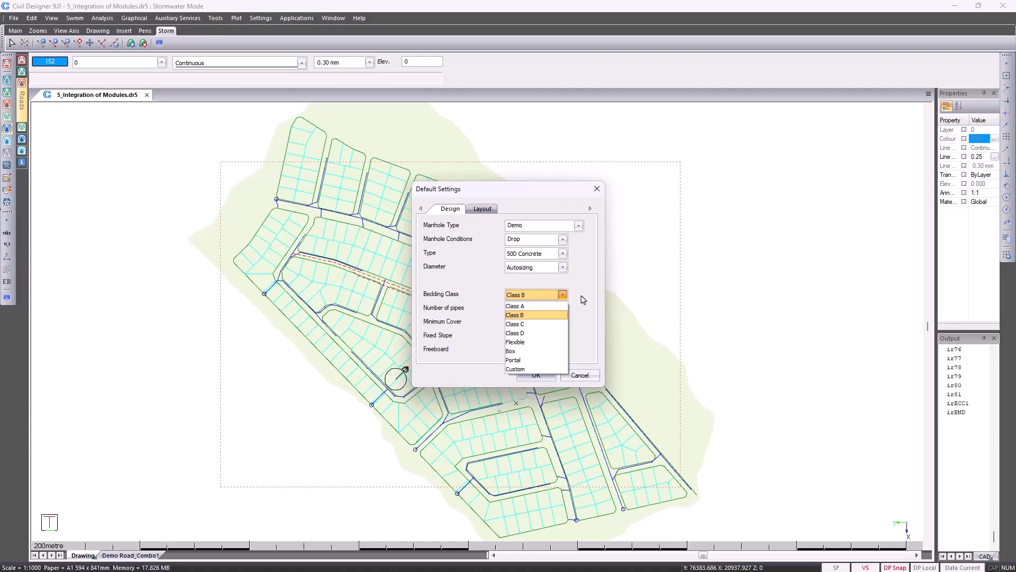
left_click(583, 301)
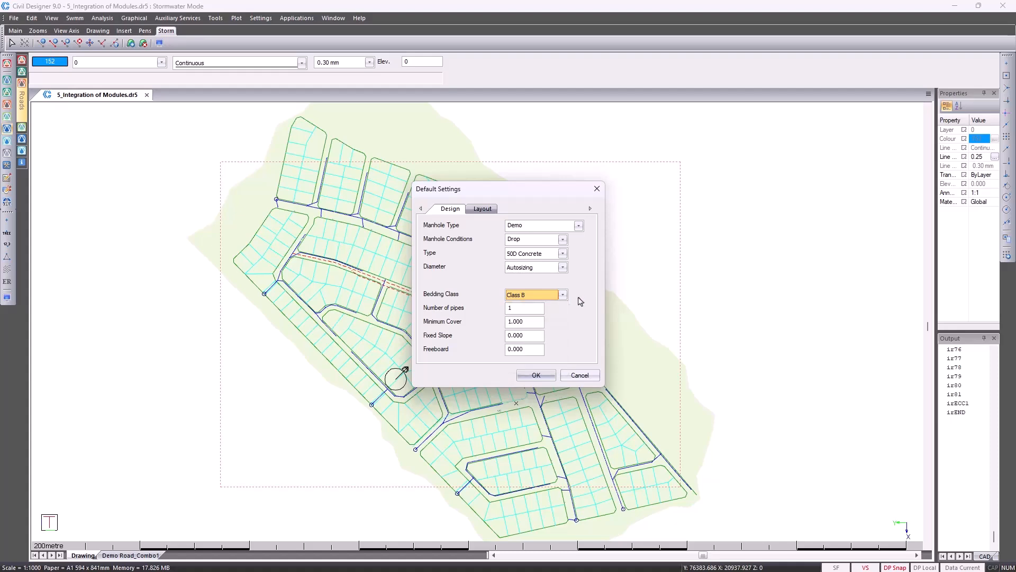
Review the default layout offsets and link division options, including the maximum link length, and leave the Default Settings without applying changes
left_click(482, 209)
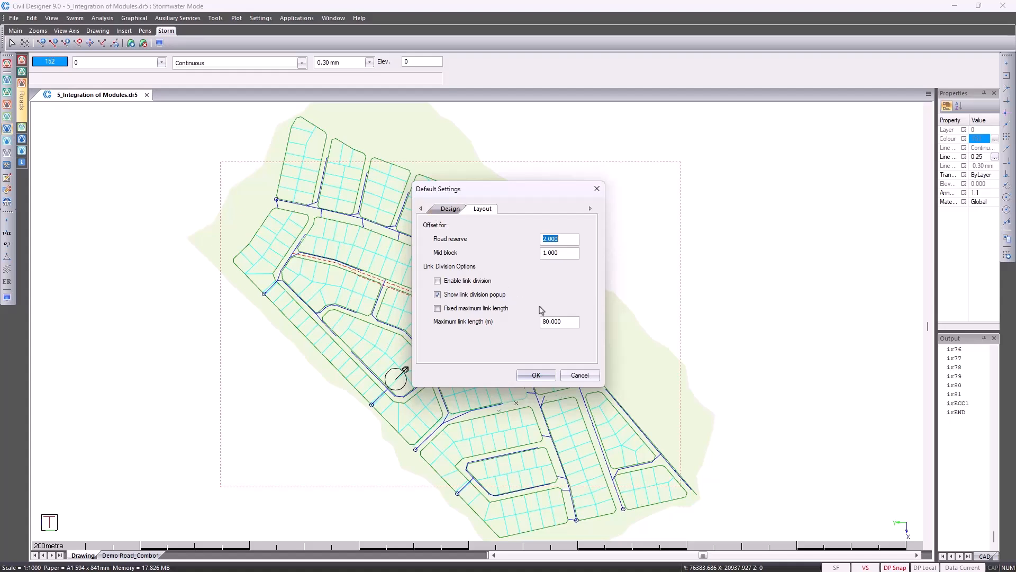
left_click_drag(569, 323, 531, 324)
left_click(578, 375)
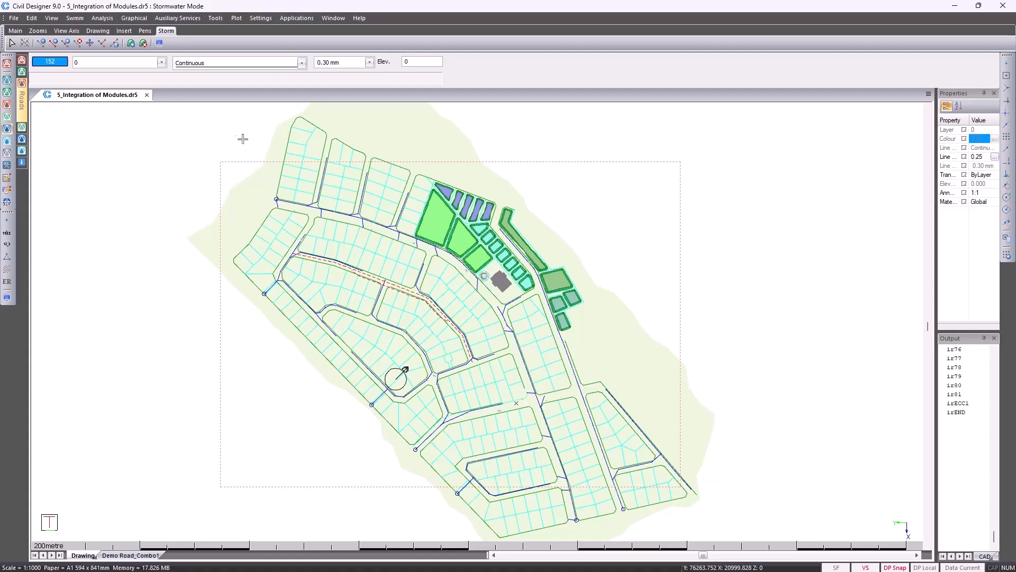
Review the inflow calculation methods and friction loss formulas in the Design Parameters, and leave without applying changes
left_click(32, 18)
left_click(50, 42)
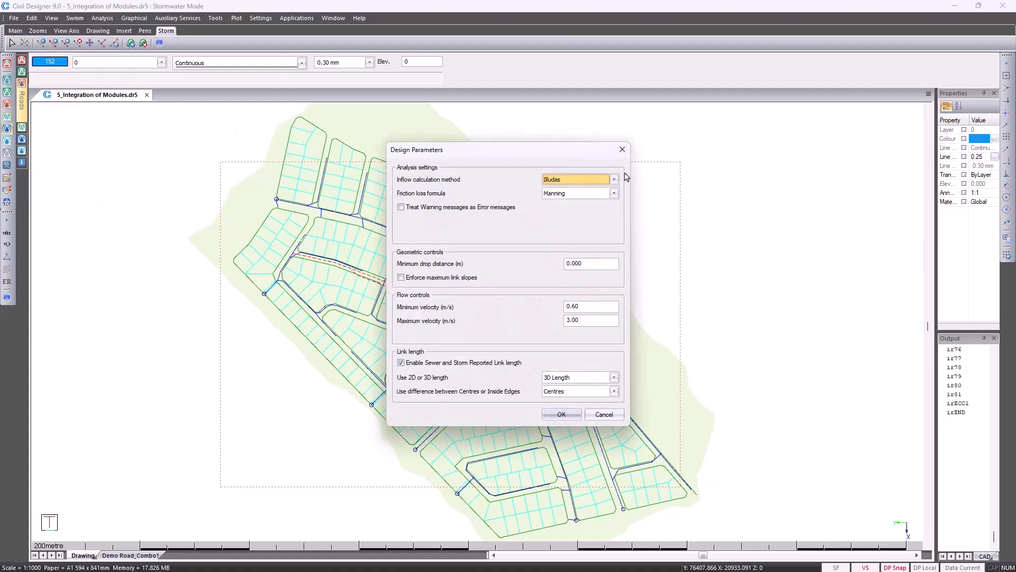
left_click(613, 180)
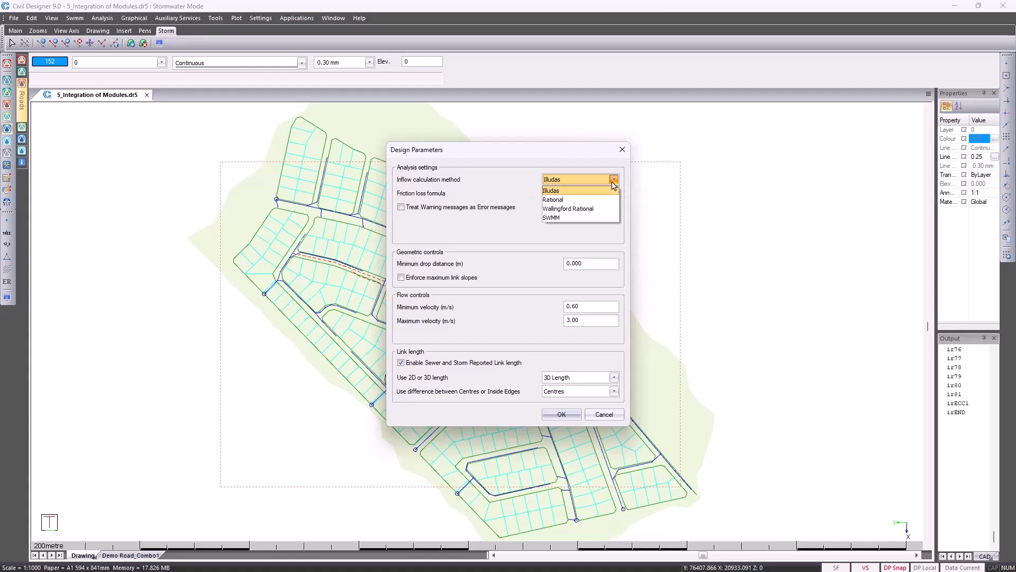
left_click(613, 183)
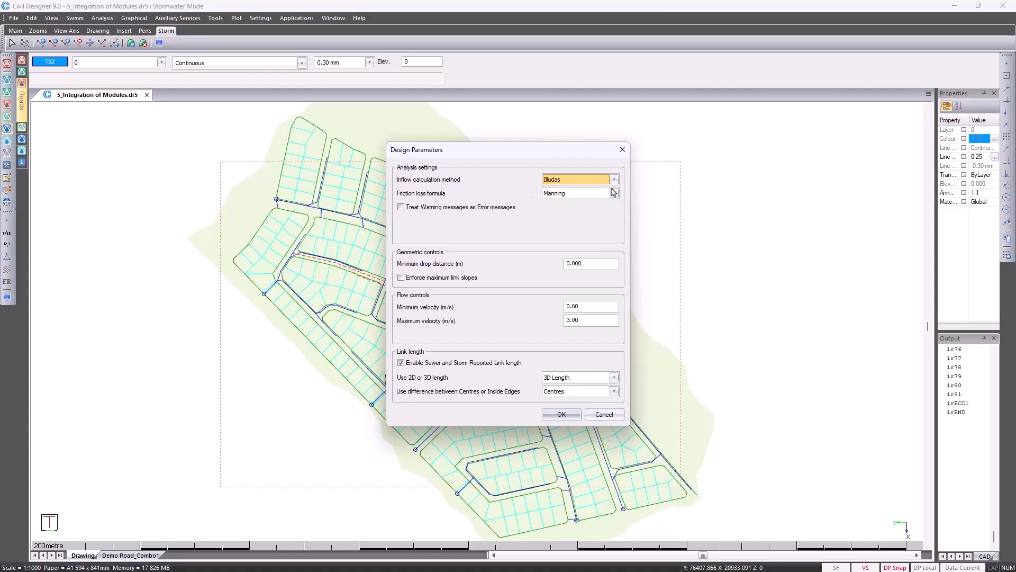
left_click(613, 195)
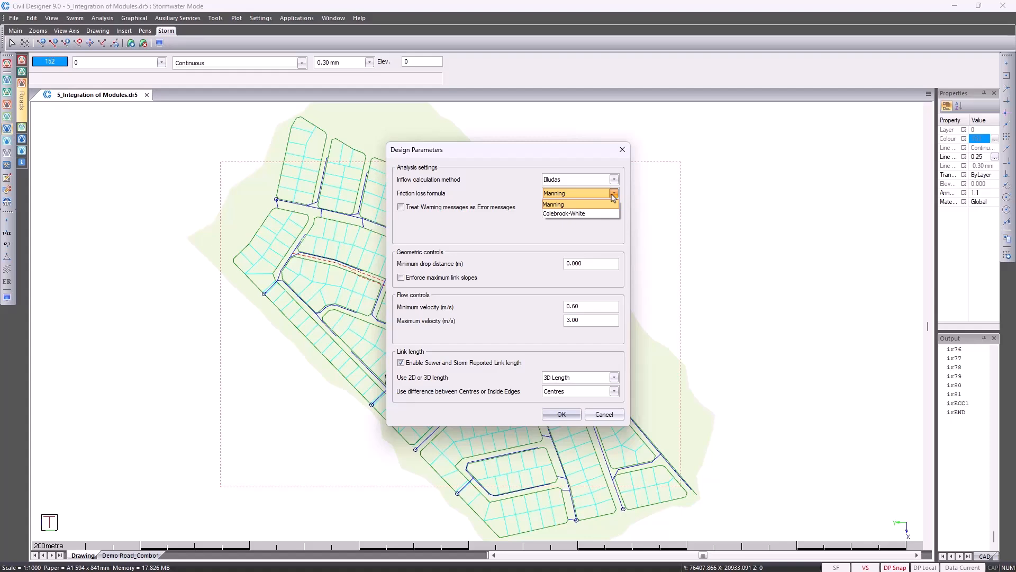
left_click(613, 194)
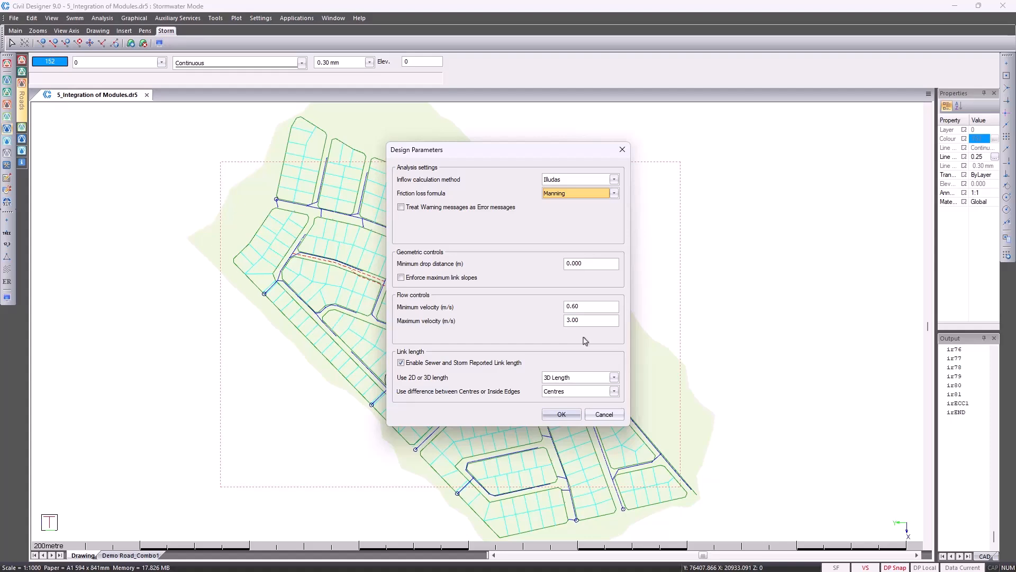
left_click(603, 415)
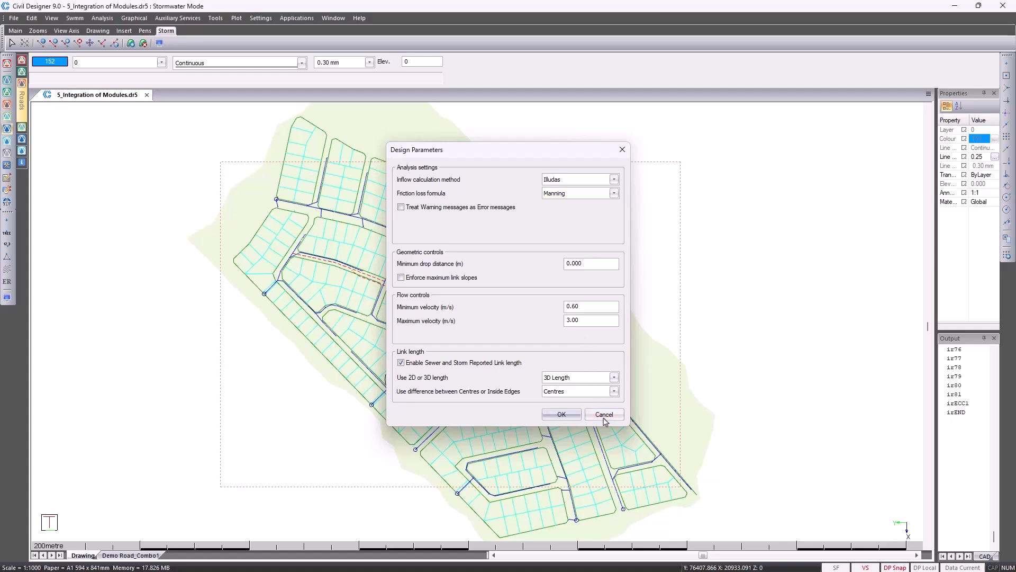
Change the rainfall generation method to SAWS Grid and load the map rainfall data for a site at Fourways
left_click(32, 18)
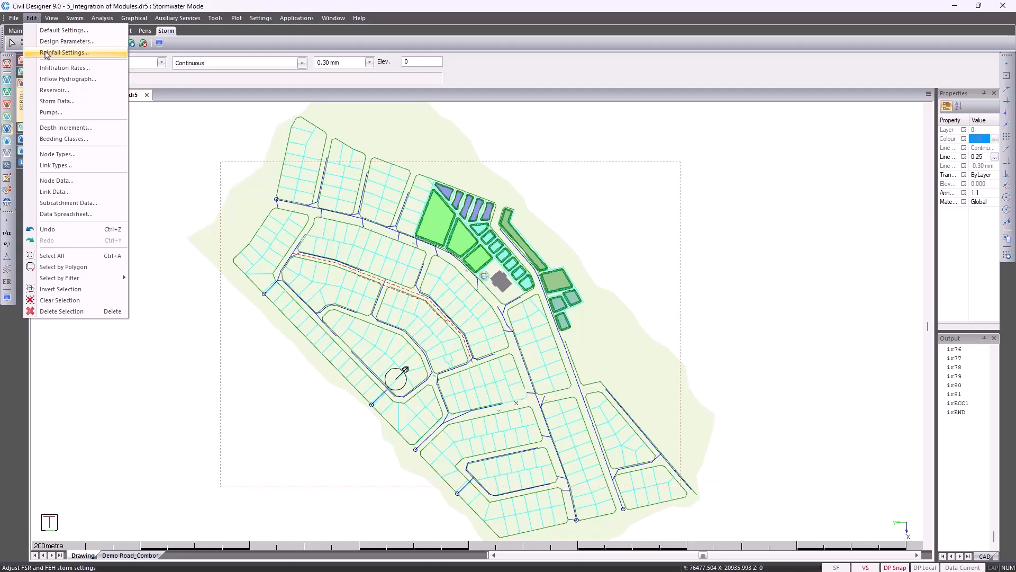
left_click(47, 53)
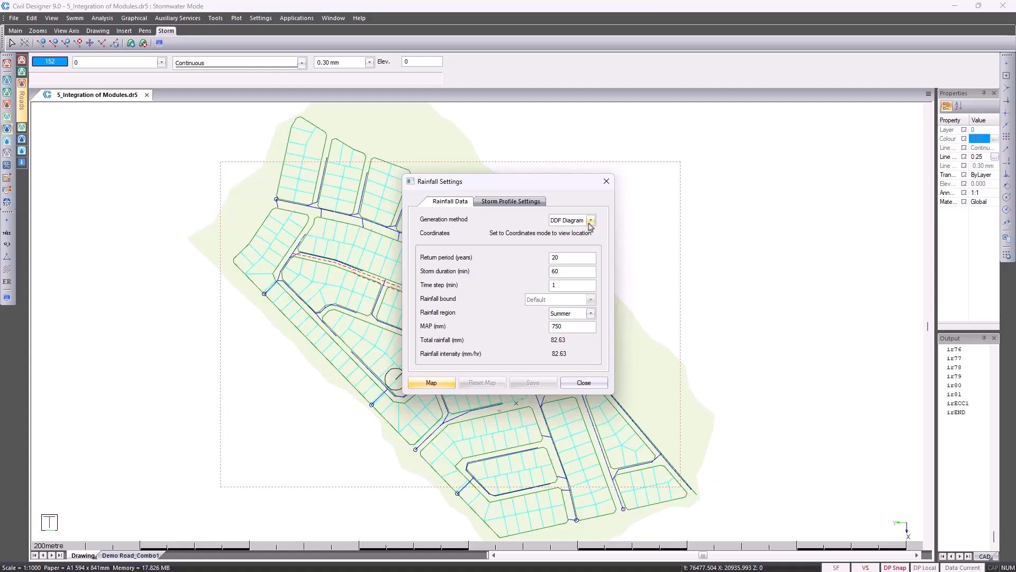
left_click(591, 220)
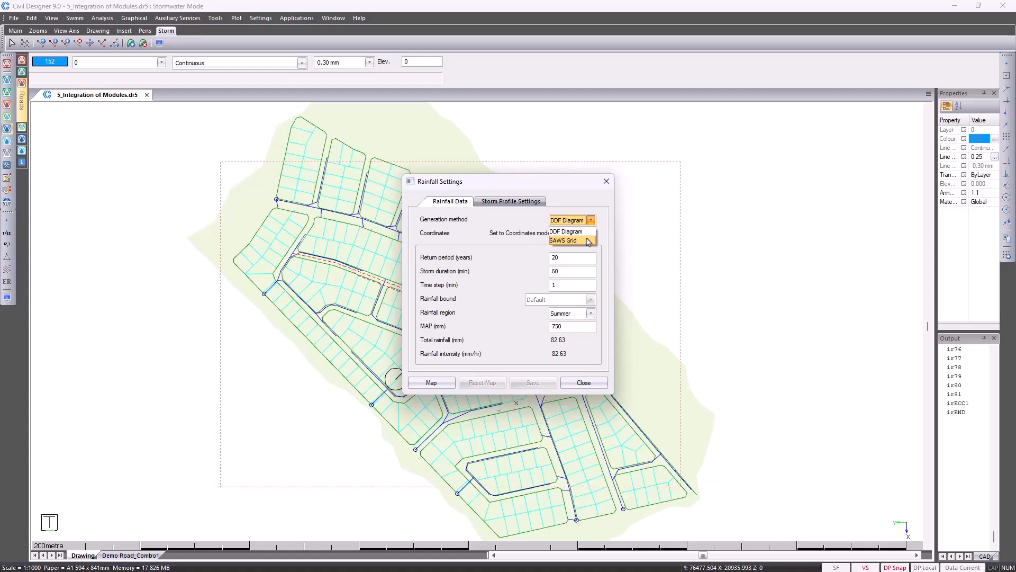
left_click(589, 241)
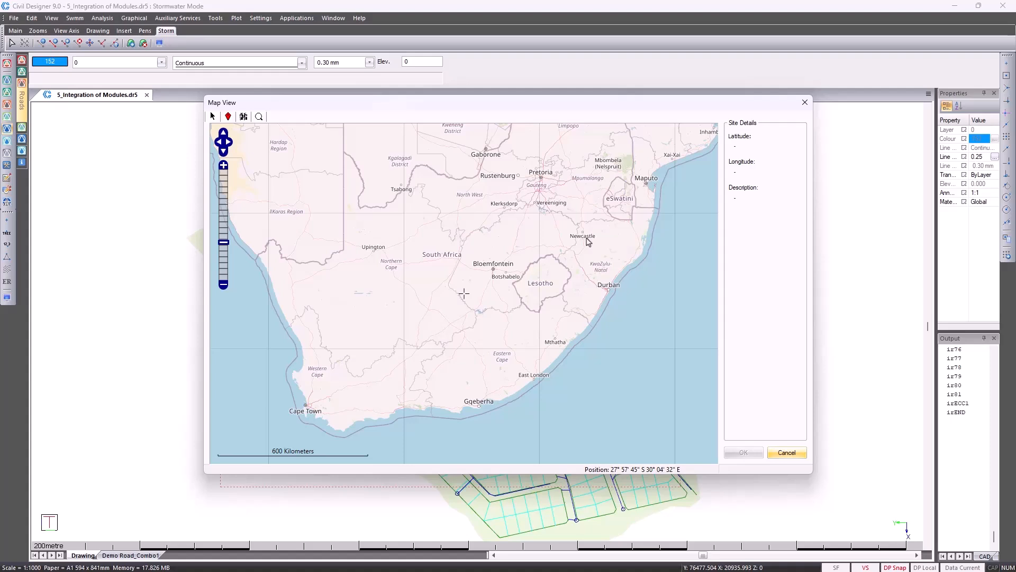
left_click(258, 117)
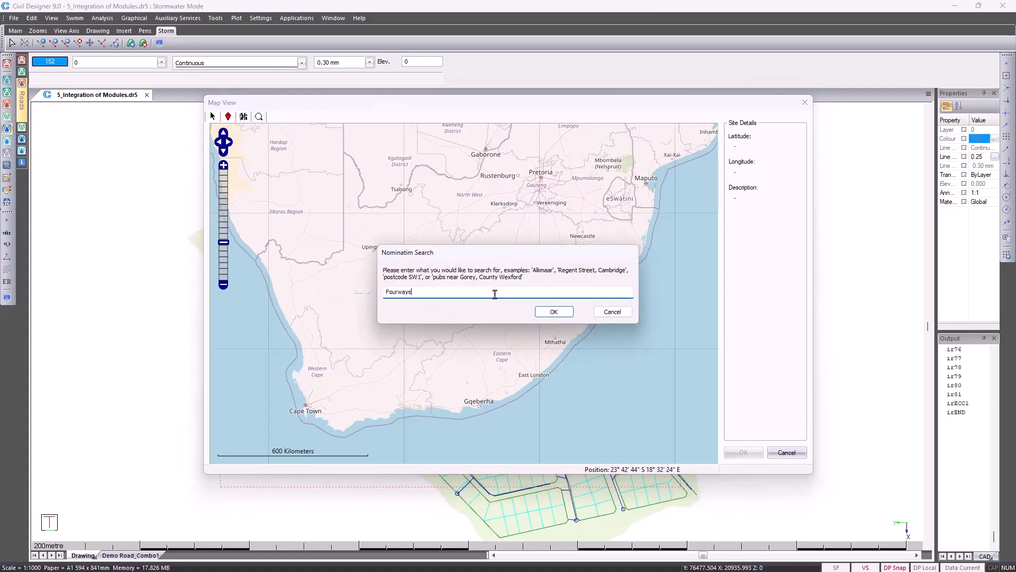
left_click(554, 312)
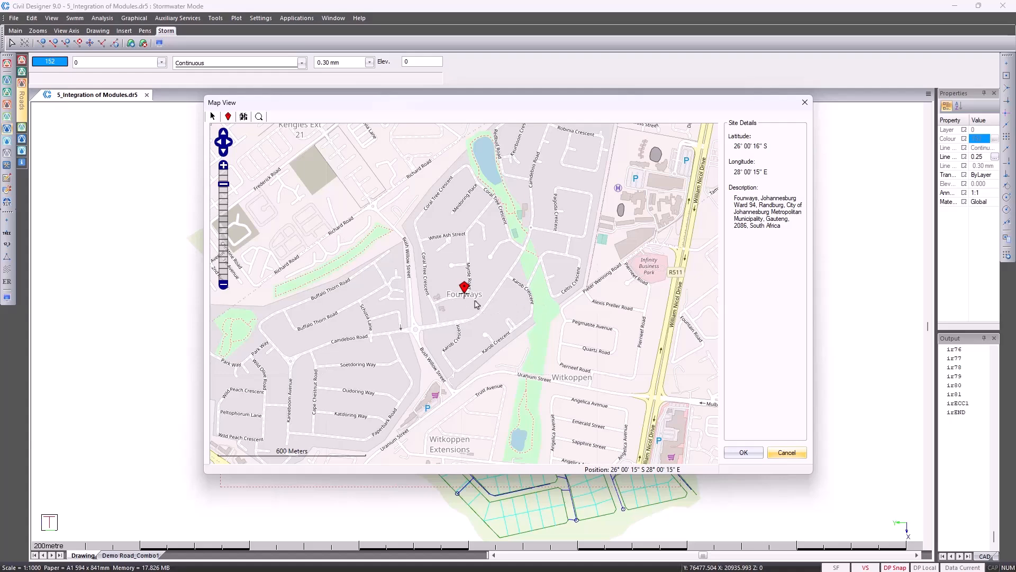
left_click(740, 452)
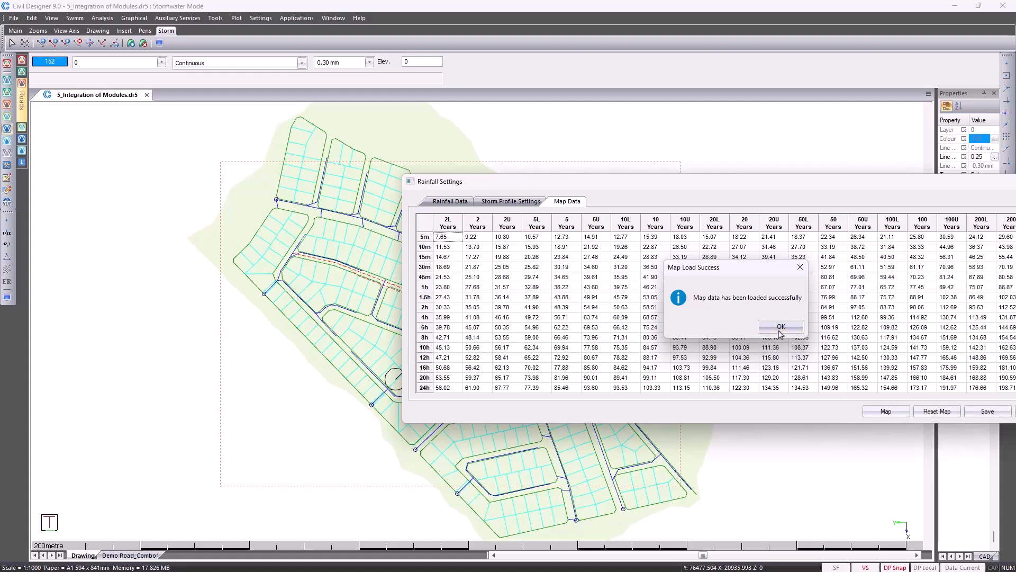
left_click(781, 327)
Review the loaded map rainfall table by storm duration and return period, and leave the Rainfall Settings without saving
left_click_drag(537, 180, 291, 107)
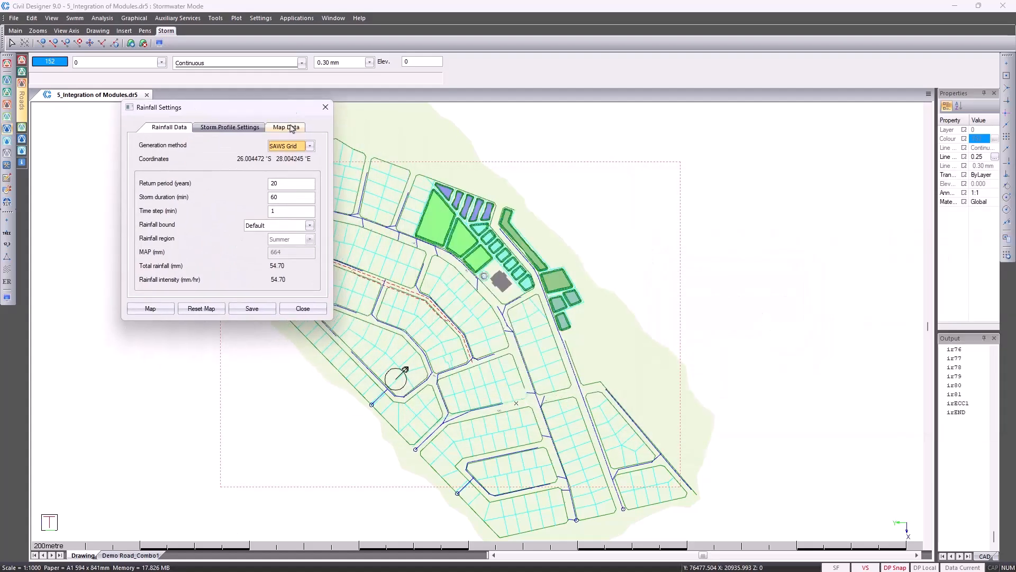
left_click(291, 129)
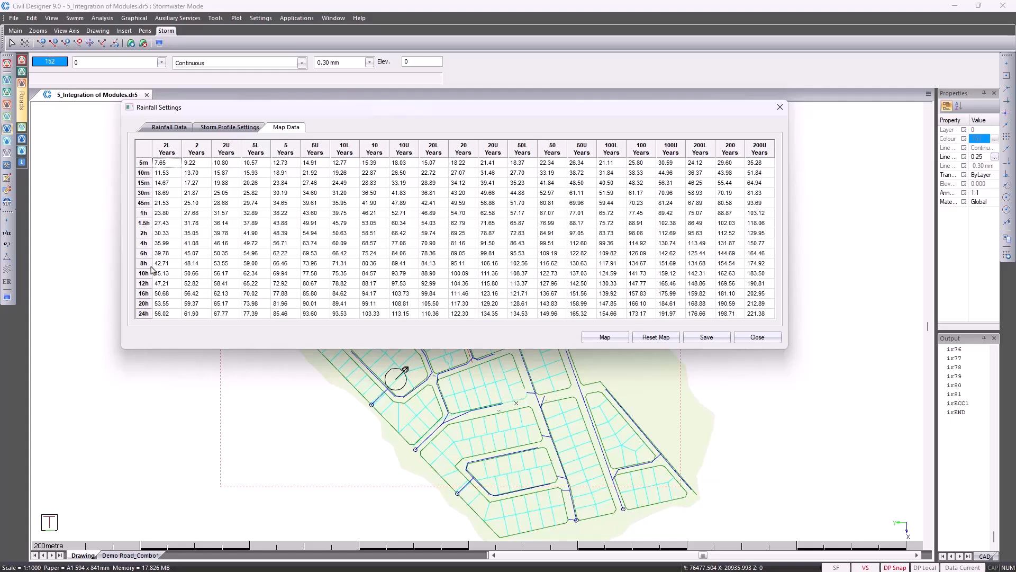
left_click(178, 128)
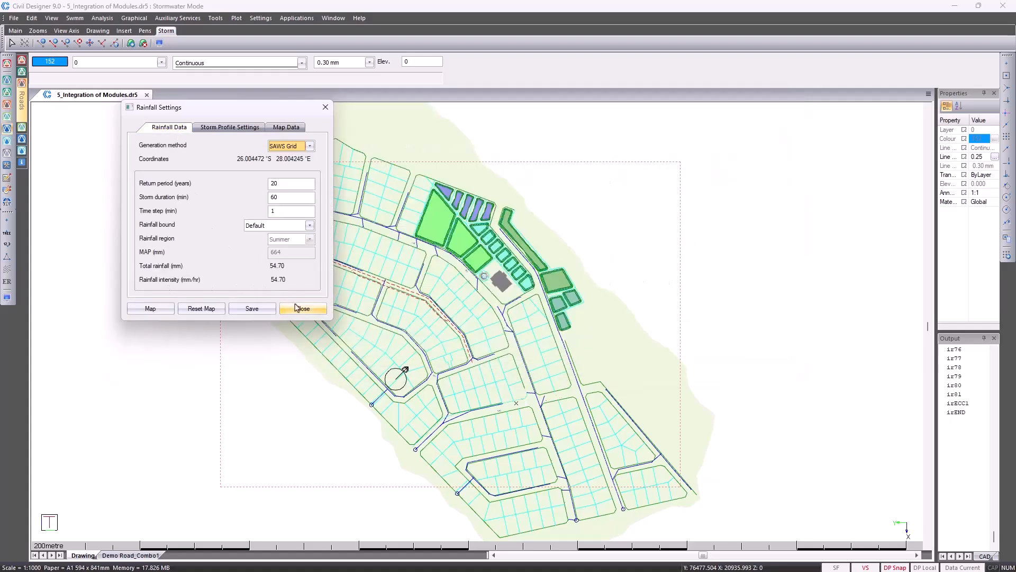
left_click(301, 308)
left_click(247, 244)
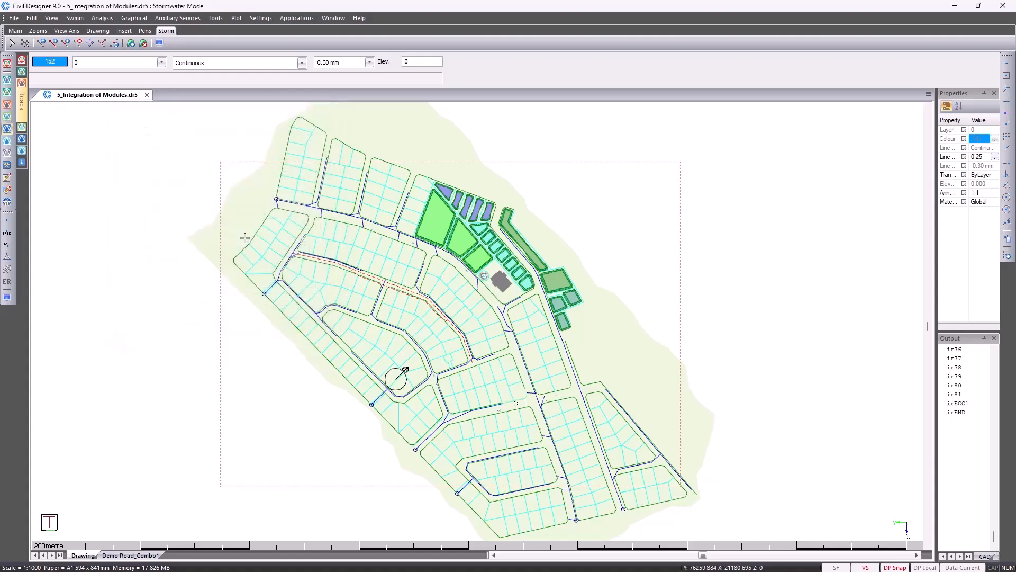
Review the soil infiltration rates for the soil types, and leave without applying changes
left_click(31, 19)
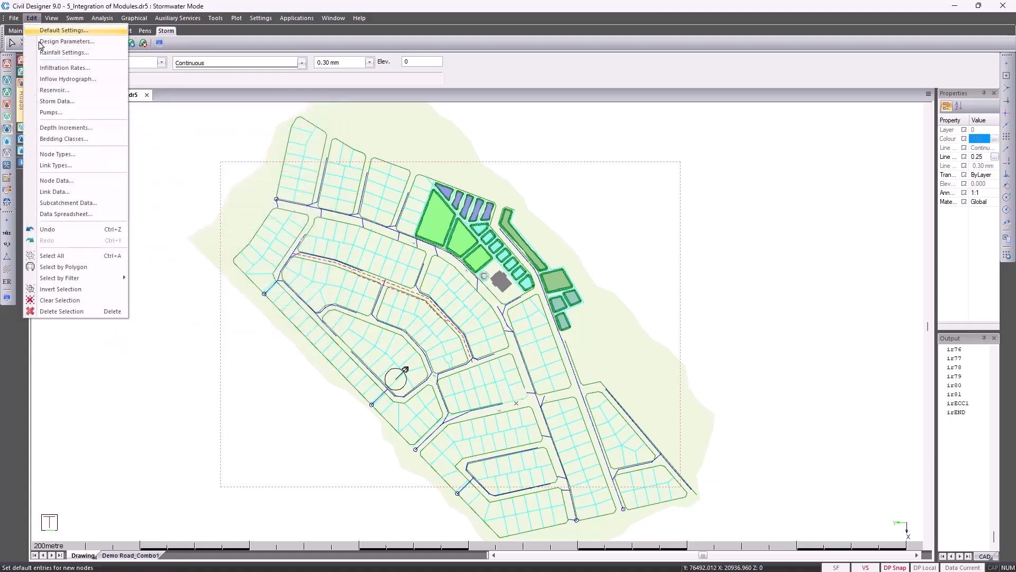
left_click(51, 70)
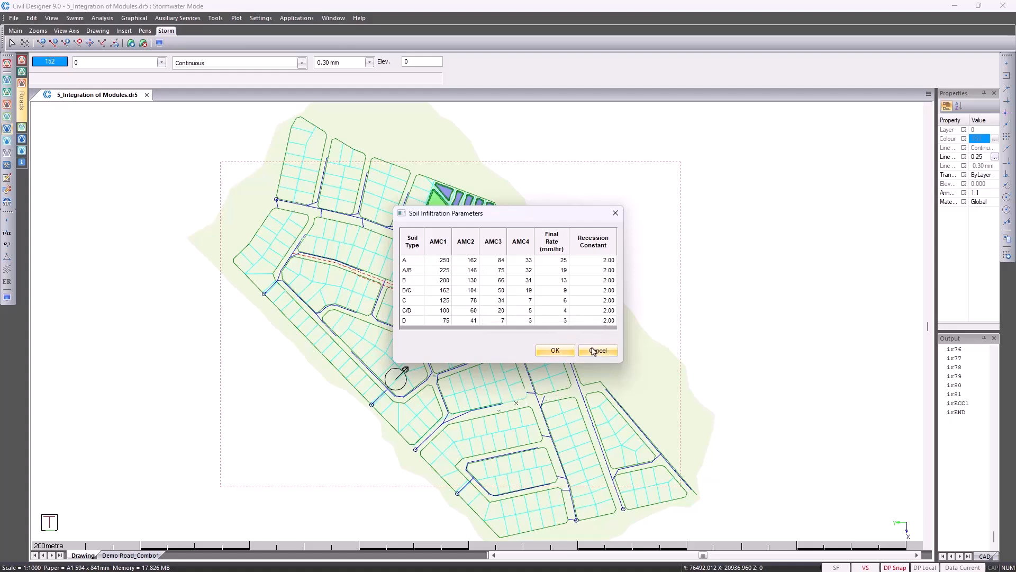
left_click(596, 351)
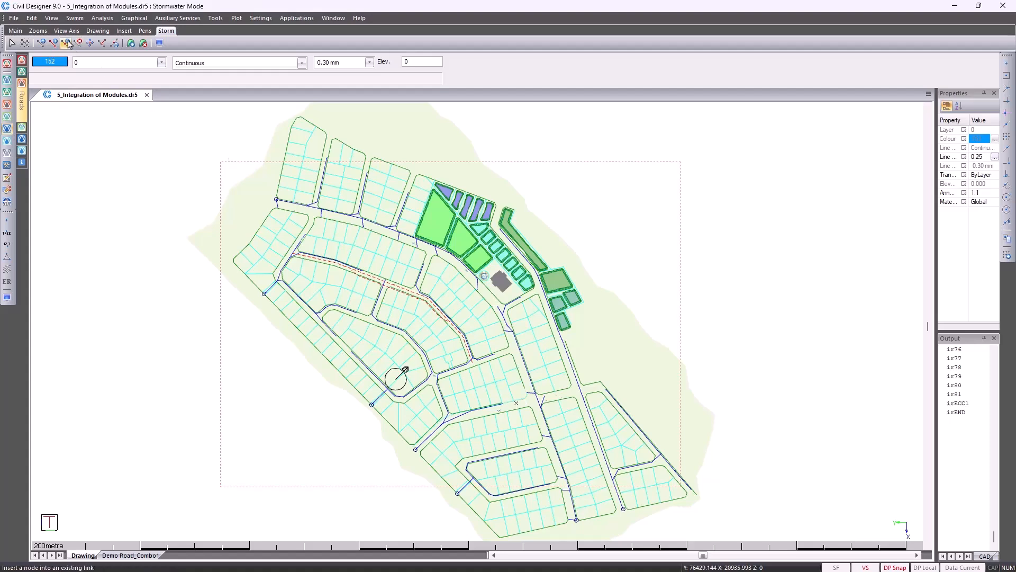
Examine the inflow rate table and graph of the MIDDLE inflow hydrograph, and close its parameters
left_click(33, 18)
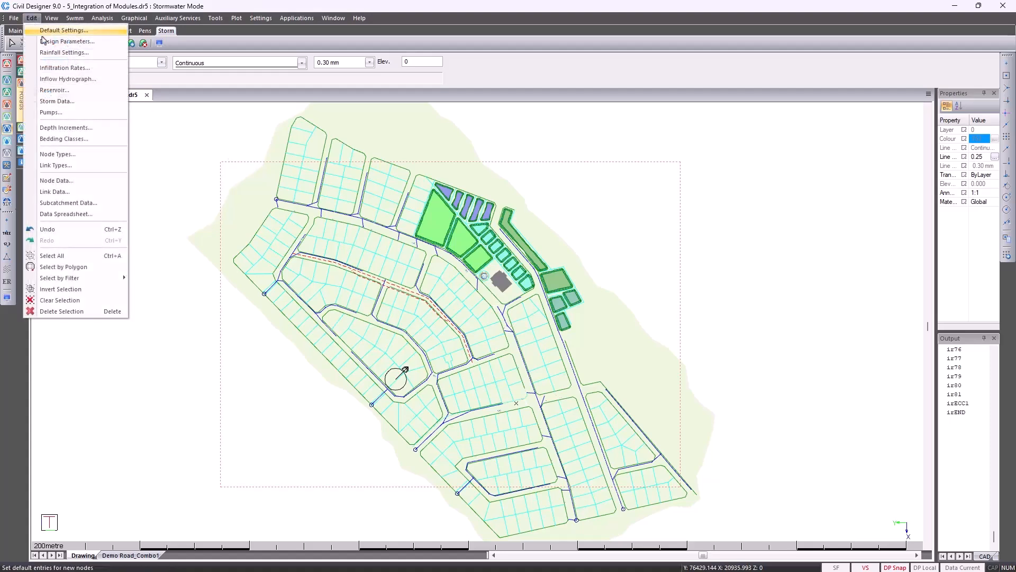
left_click(57, 81)
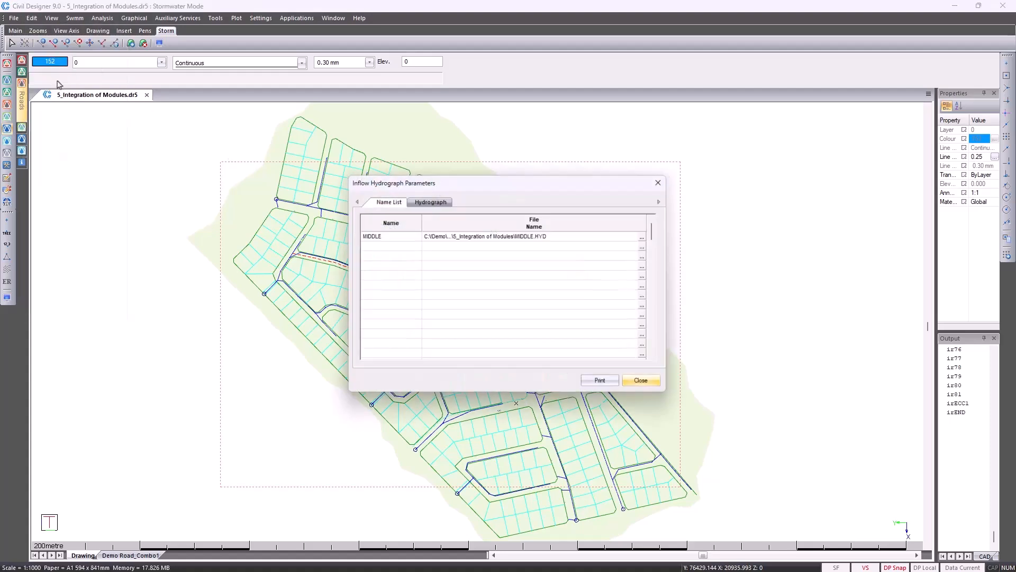
left_click(380, 239)
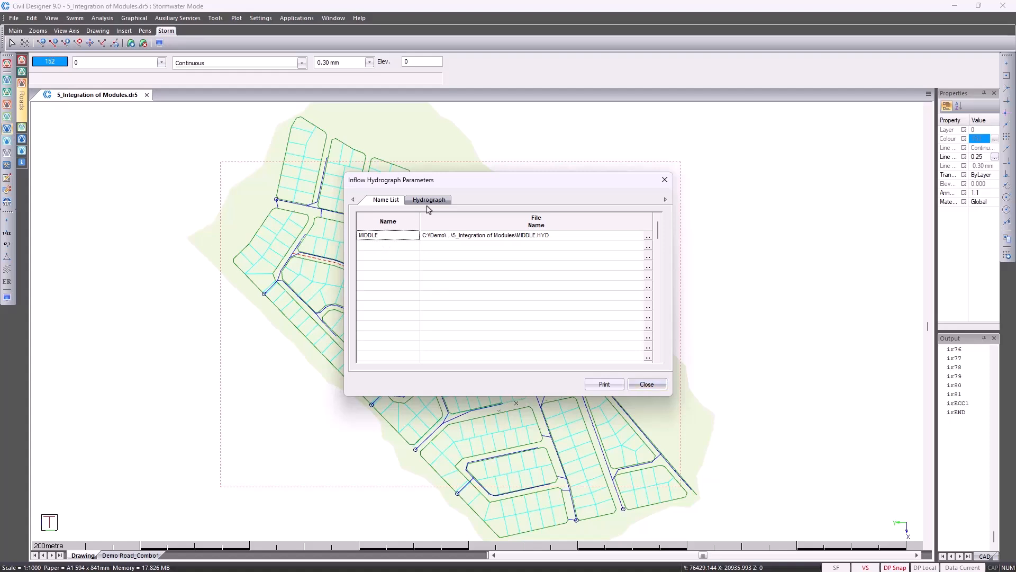
left_click(428, 201)
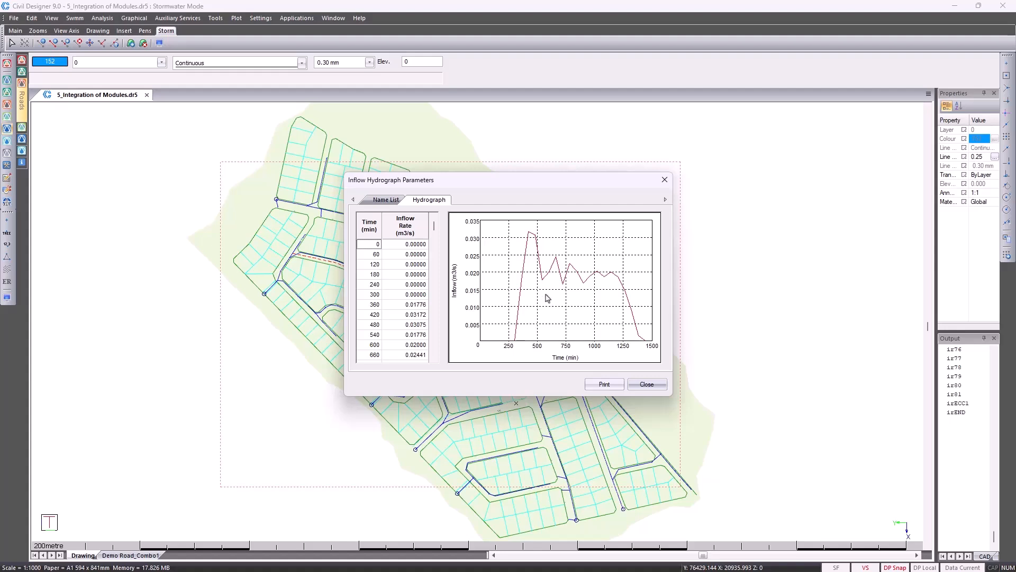
left_click(645, 384)
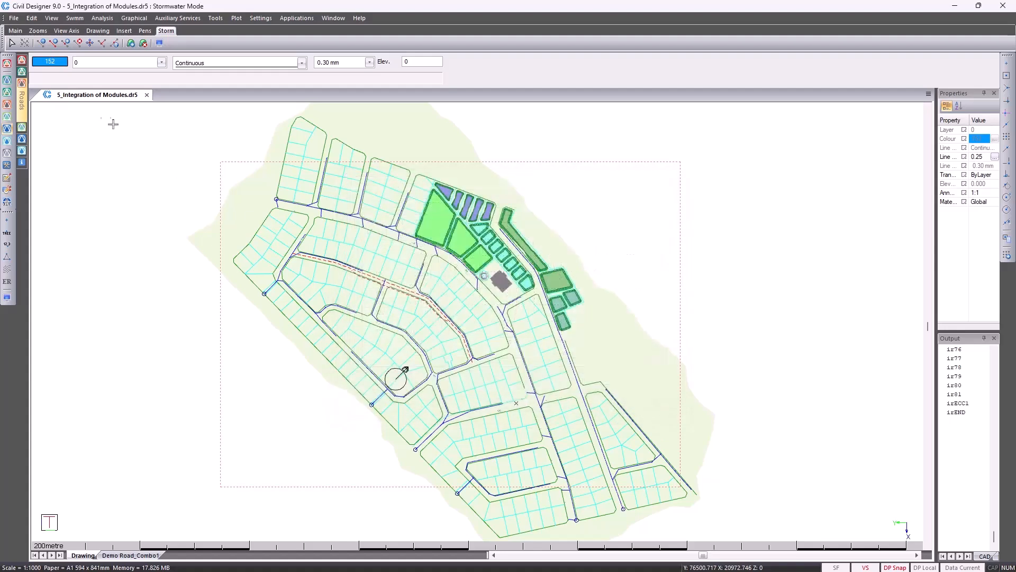
Examine the storage-discharge profile of the pond 1 reservoir, and close the Reservoir Editor
left_click(33, 20)
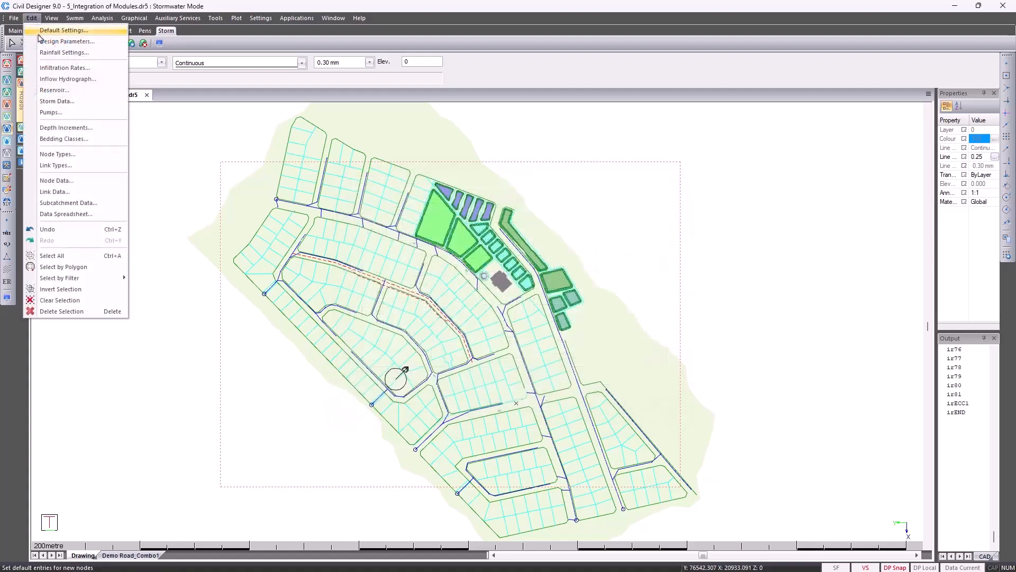
left_click(79, 94)
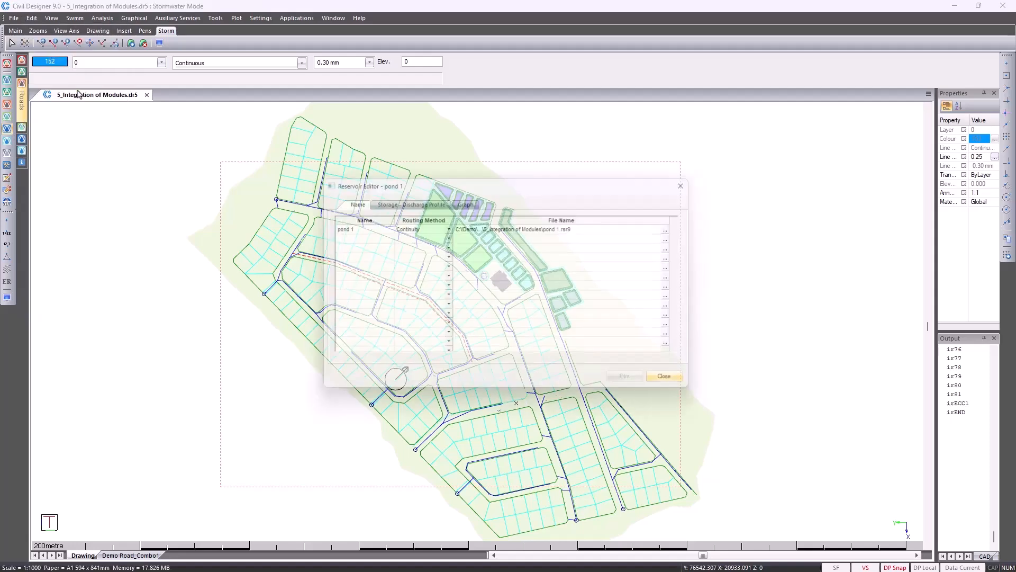
left_click(337, 228)
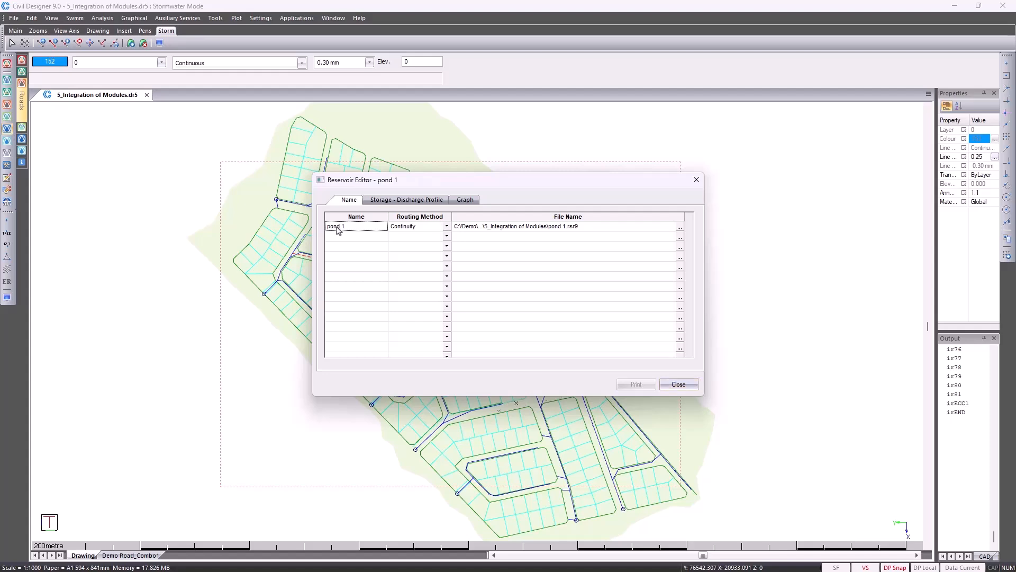
left_click(380, 201)
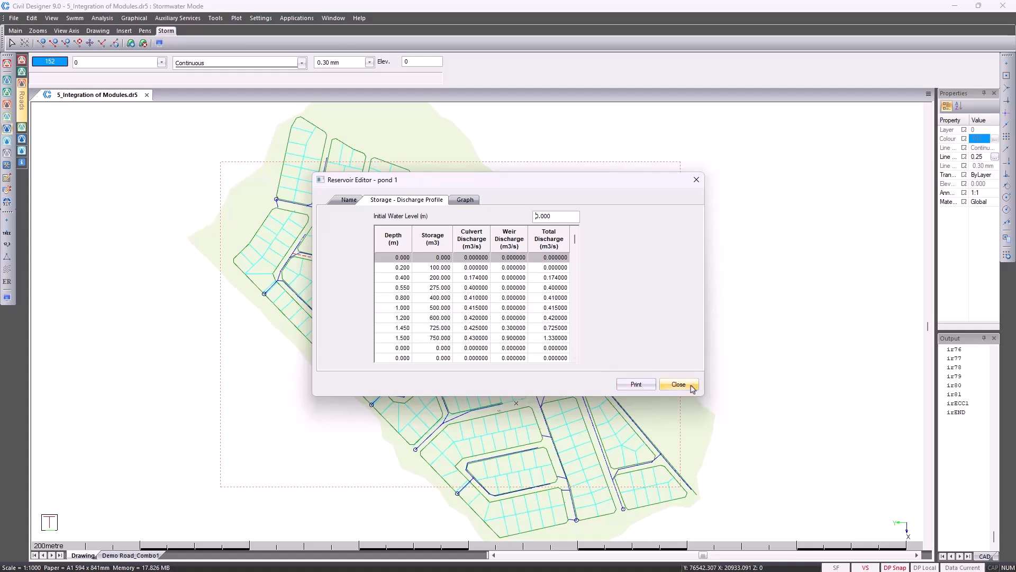
left_click(680, 385)
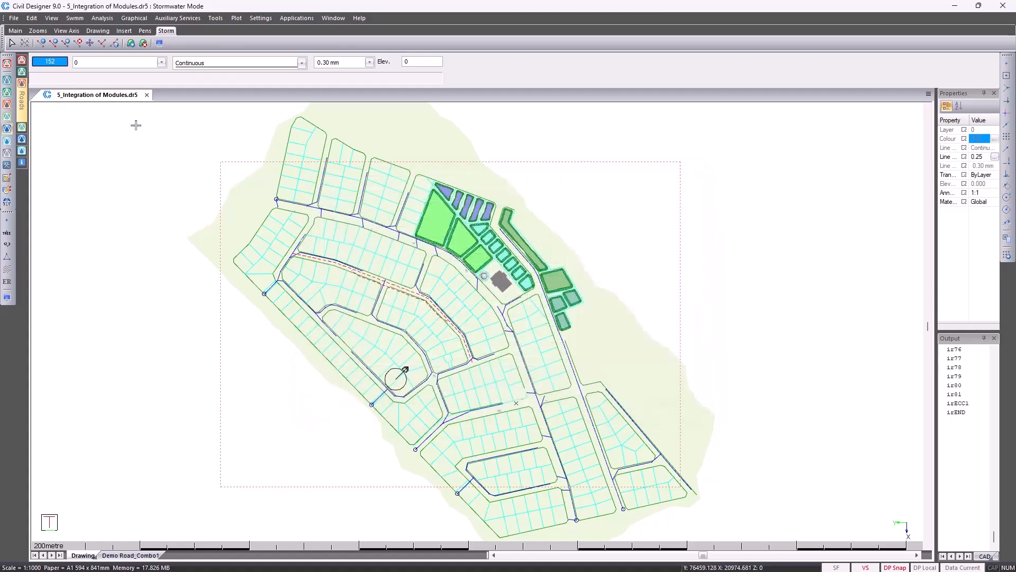
Review the available storm types in the Storm Data settings, keeping Chicago
left_click(32, 19)
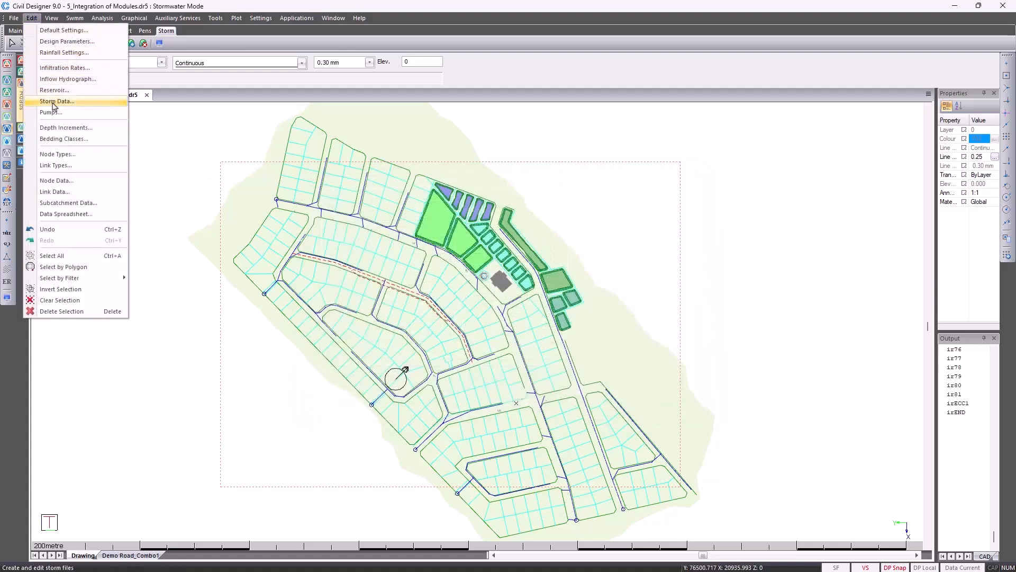
left_click(57, 101)
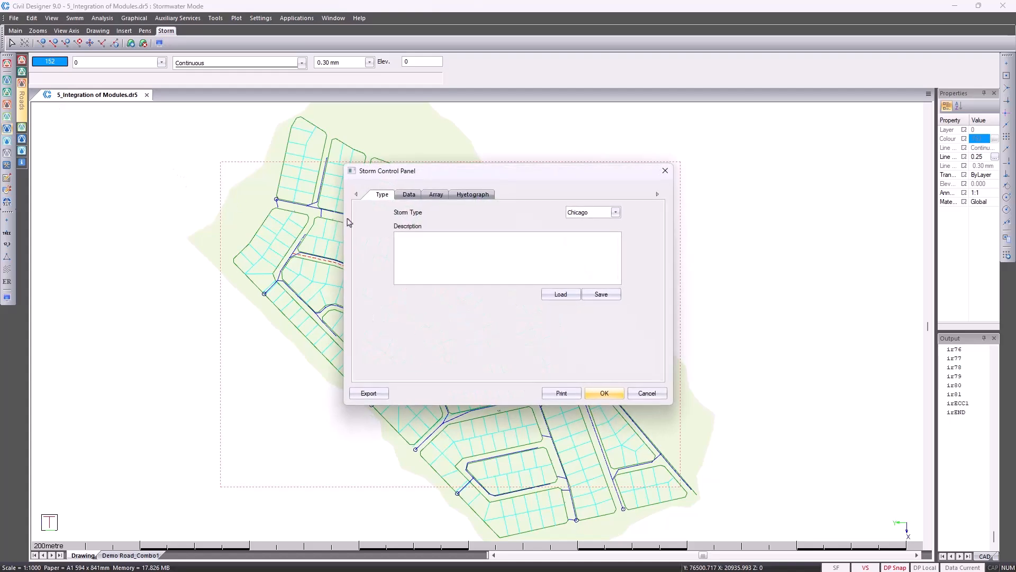
left_click(591, 214)
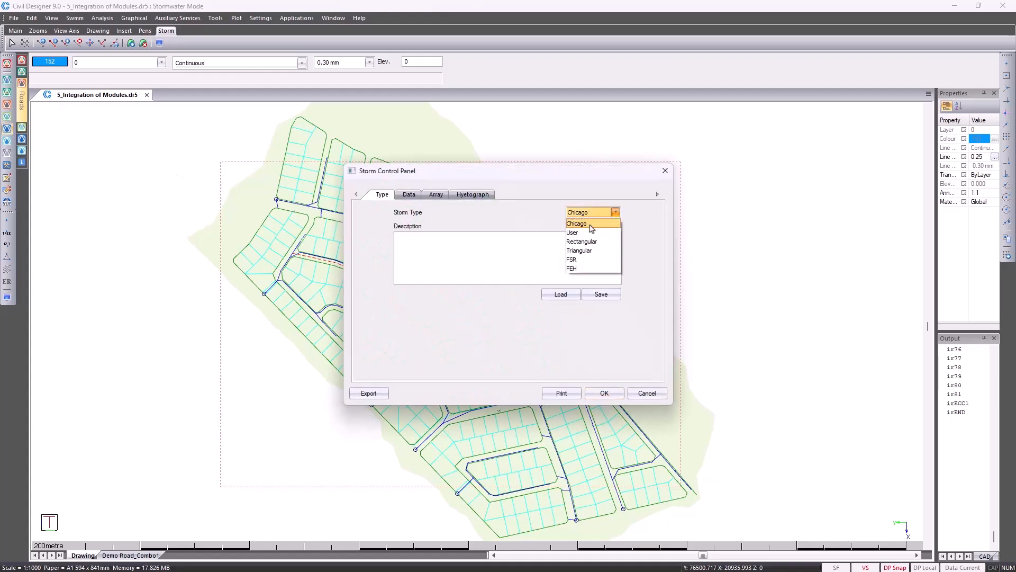
left_click(583, 224)
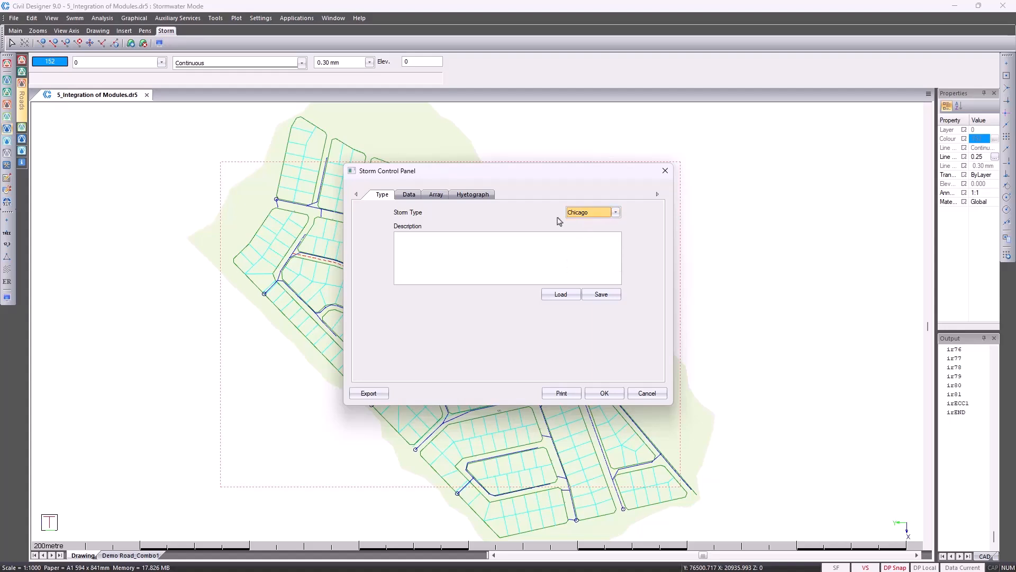
Examine the Chicago storm's rainfall data, IDF curve data and hyetograph, and leave the storm settings without applying changes
left_click(410, 195)
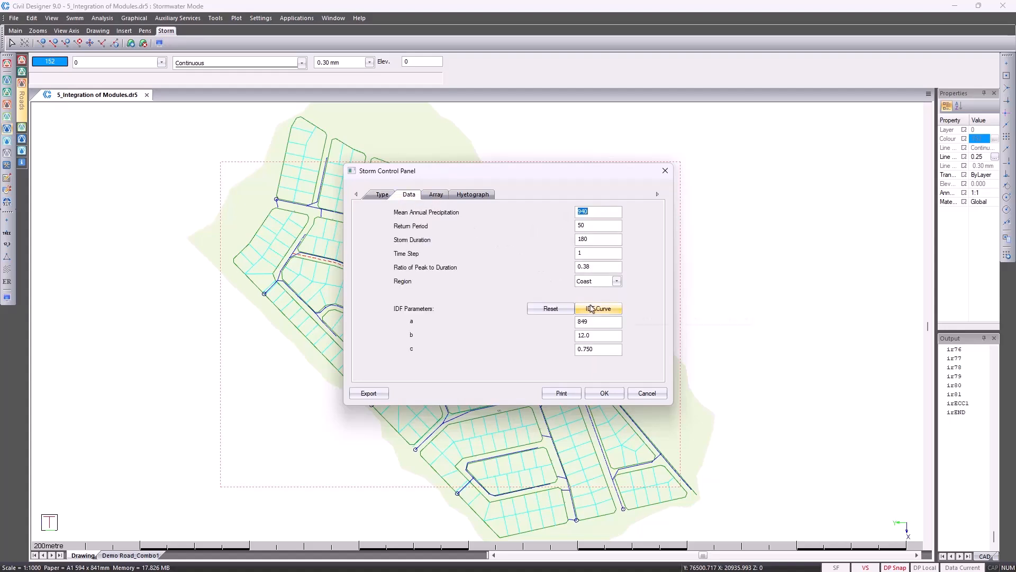
left_click(592, 308)
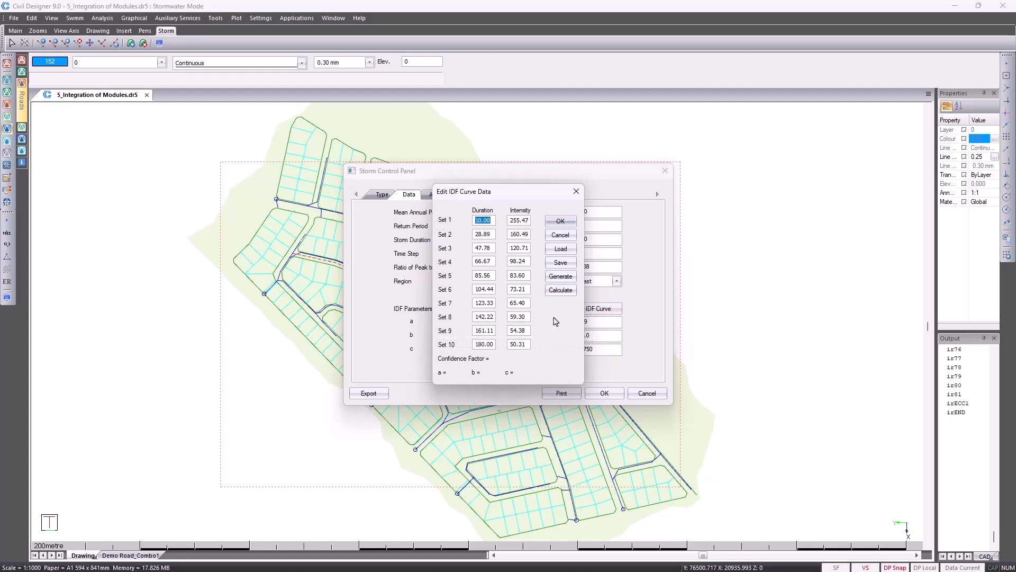
left_click(560, 235)
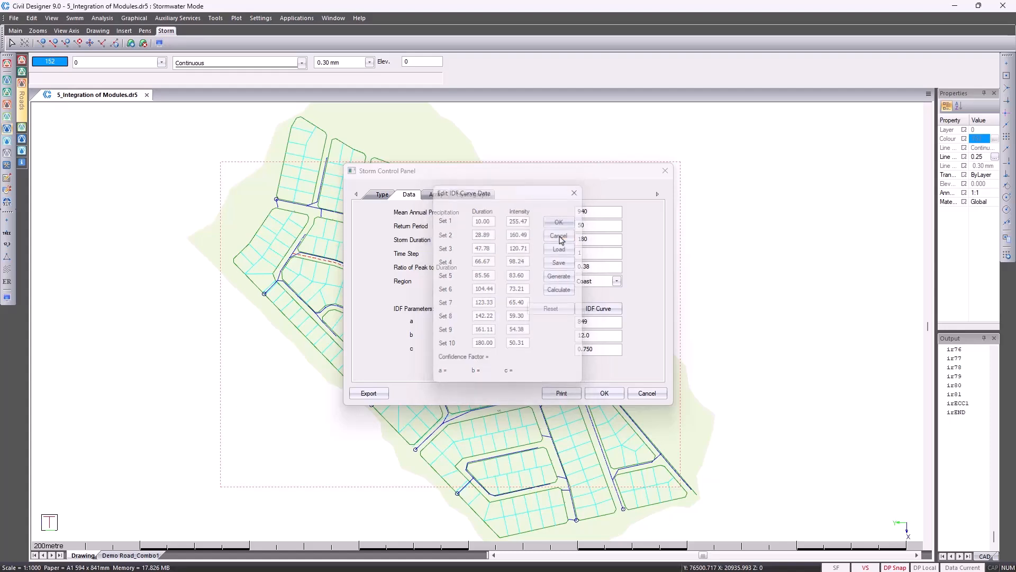
left_click(474, 197)
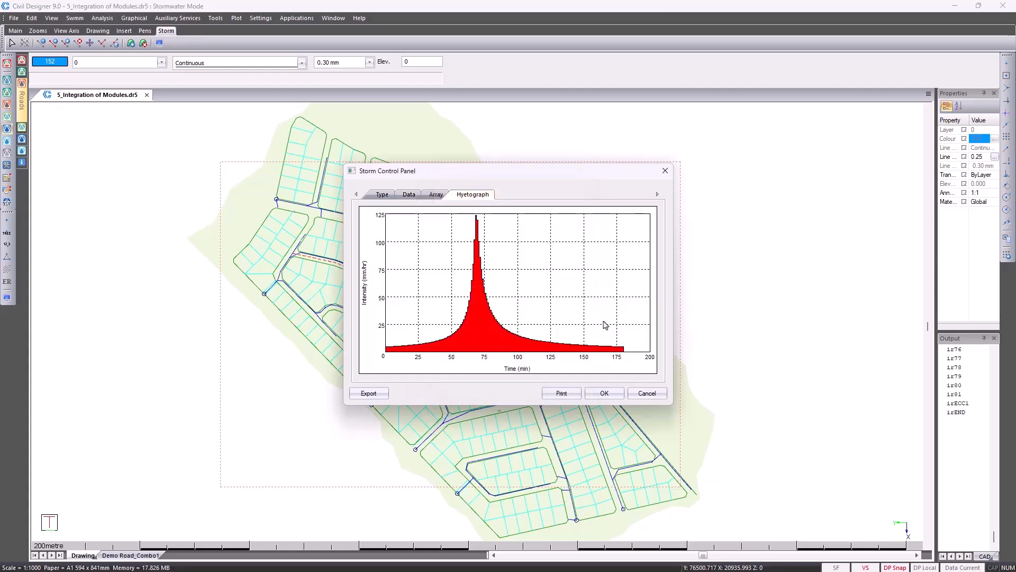
left_click(643, 394)
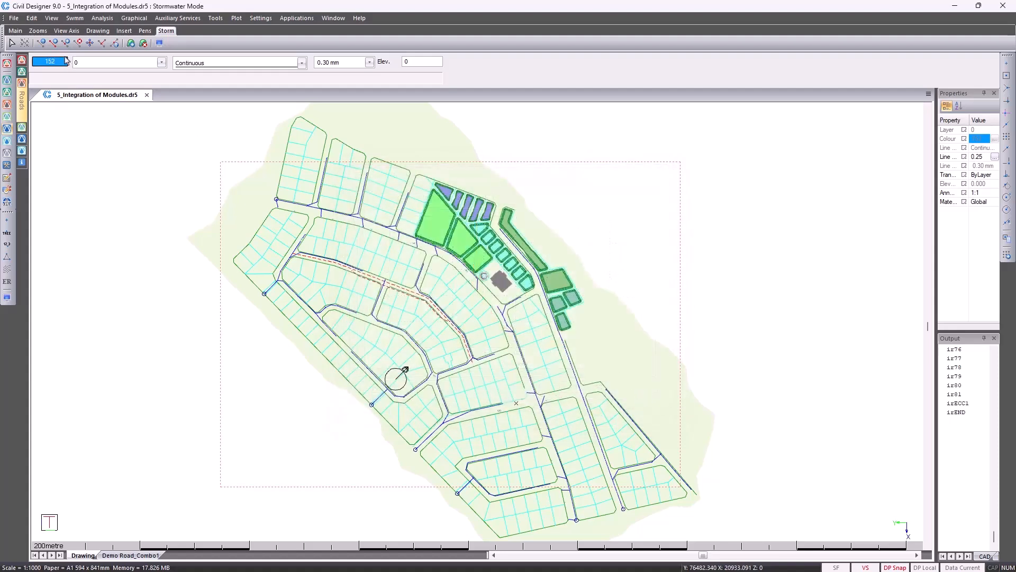
Examine the FMStormPump pump station's pipe, sump and pump curve data, and close its settings
left_click(30, 18)
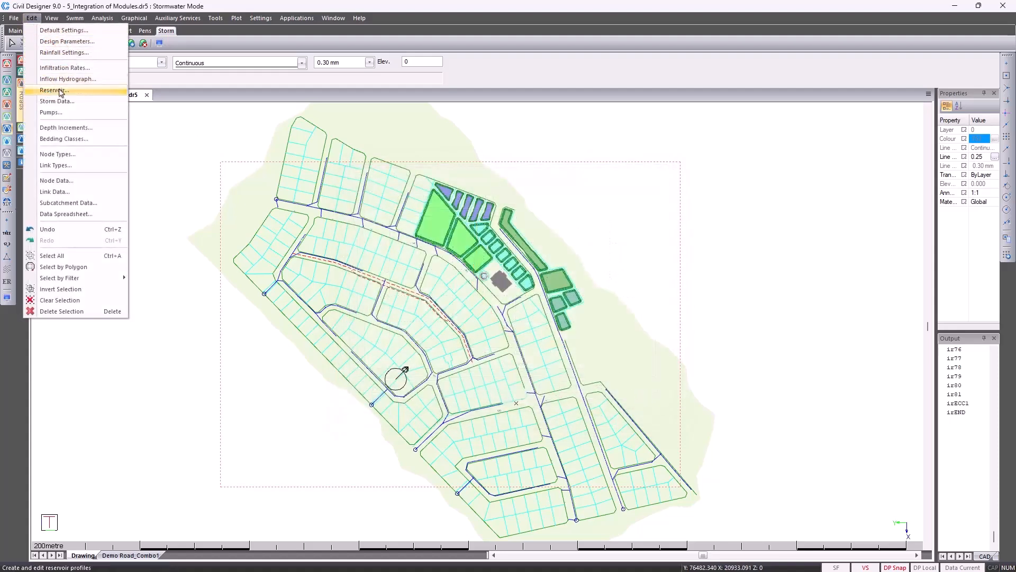
left_click(68, 113)
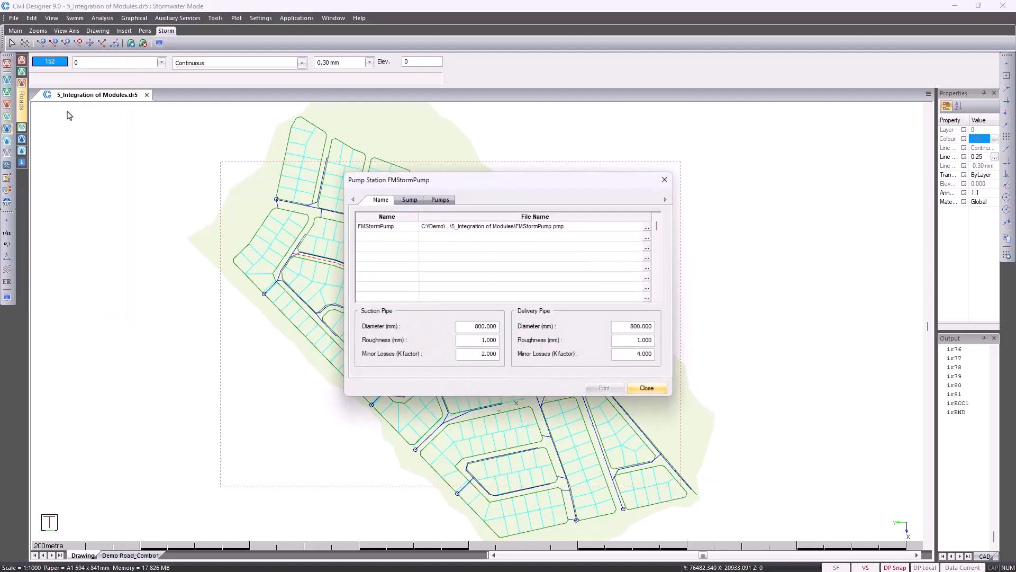
left_click(410, 201)
left_click(440, 200)
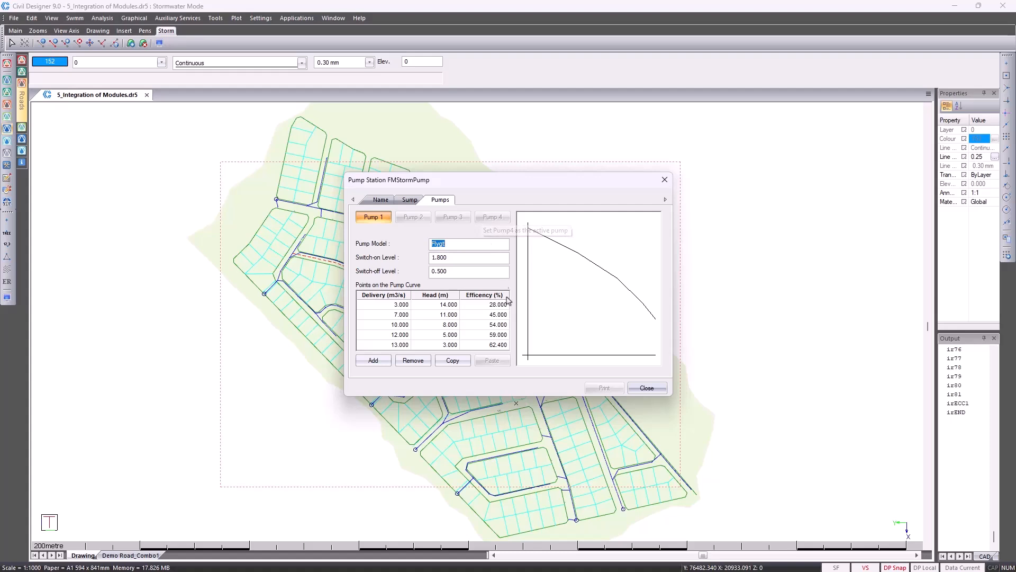
left_click(646, 388)
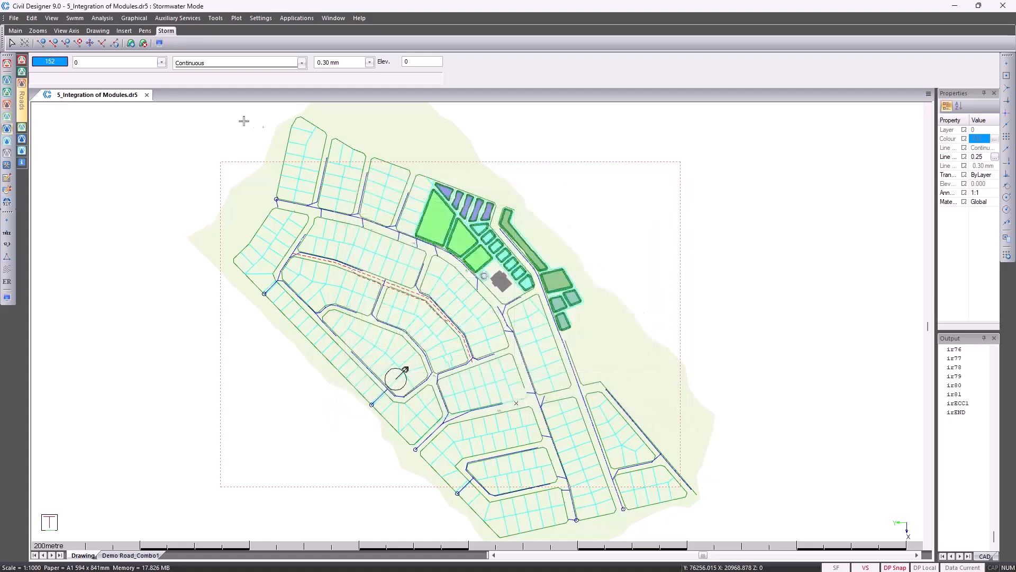
Review the excavation depth increments, try a fixed increment of 500 mm, and leave without applying it
left_click(32, 19)
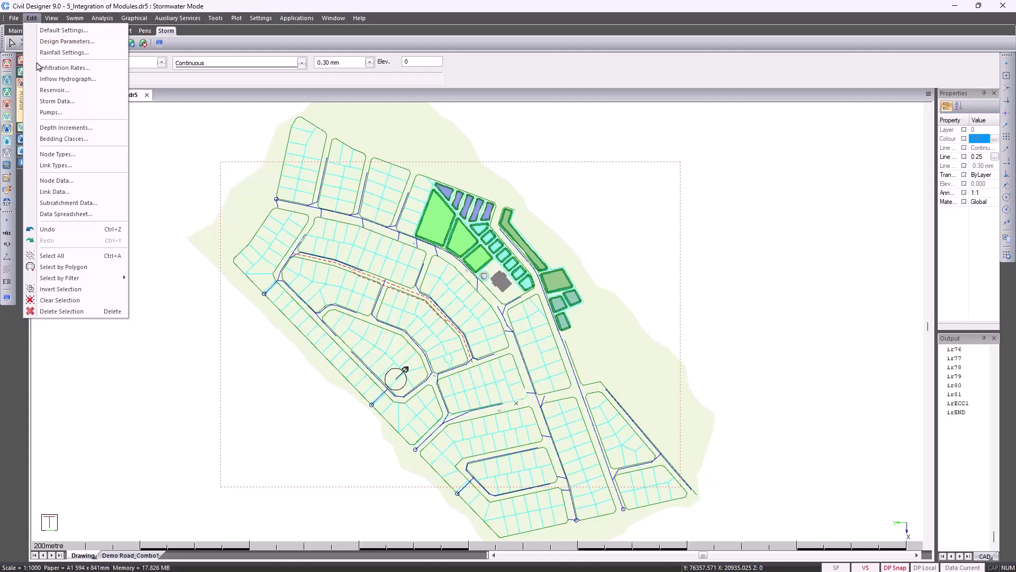
left_click(60, 129)
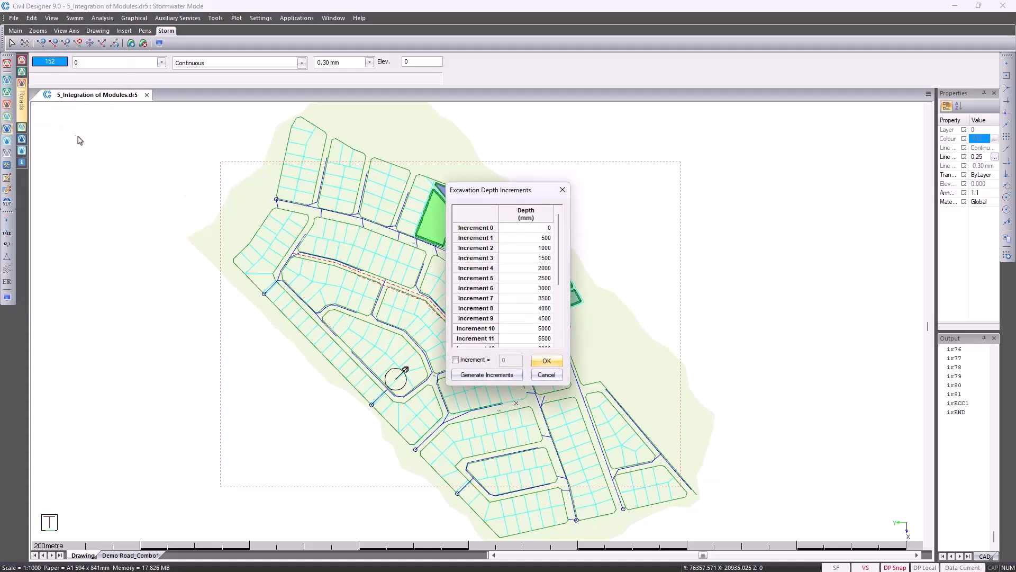
left_click_drag(561, 260, 568, 319)
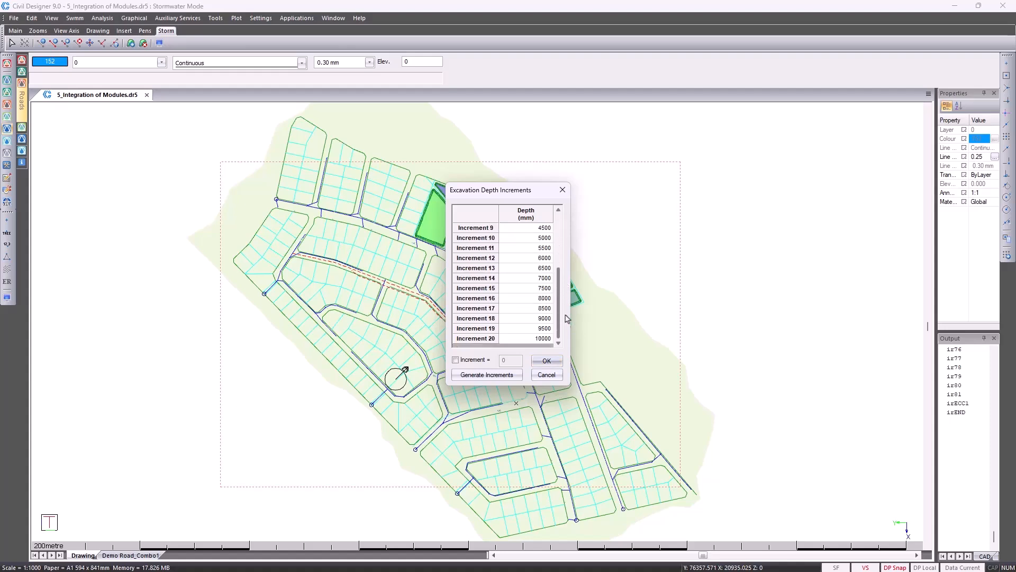
left_click(455, 359)
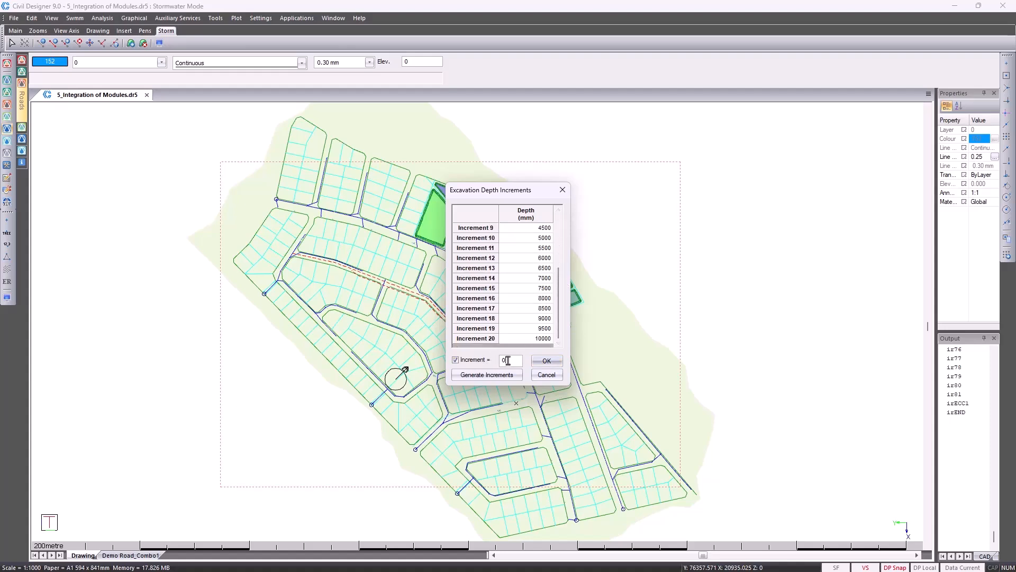
key("BackSpace")
type("500")
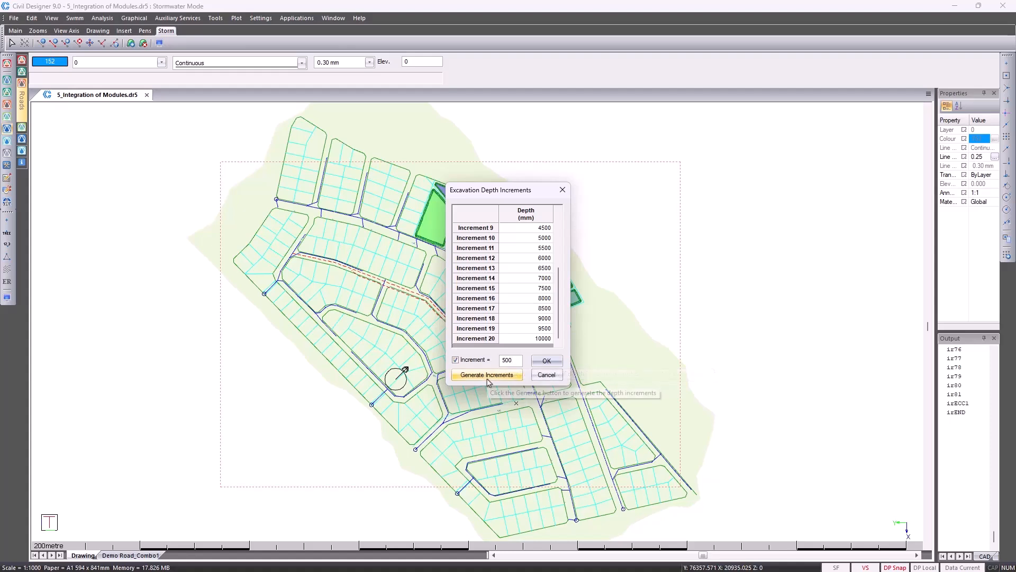
left_click(535, 374)
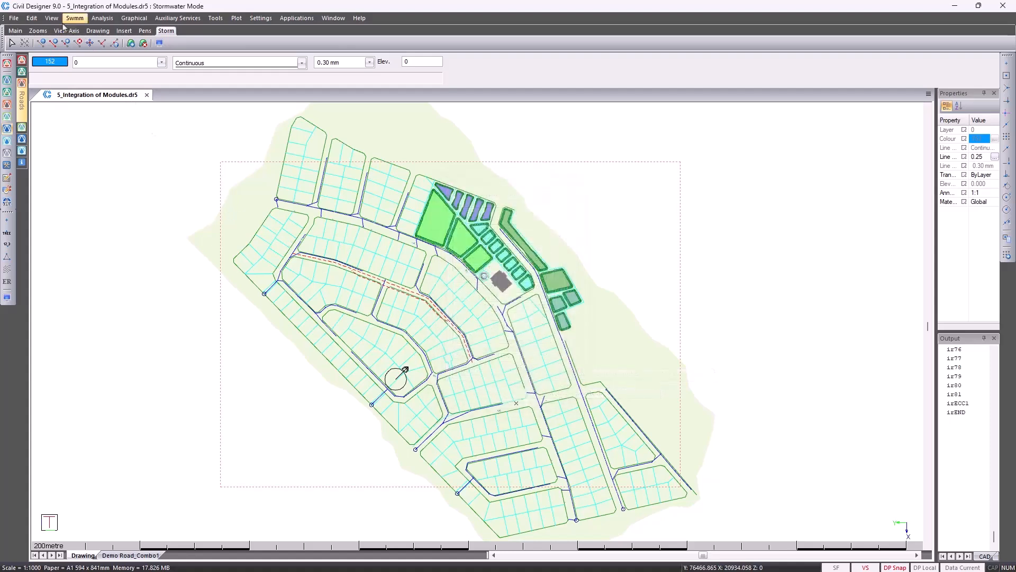
Examine the bedding class specifications, including the Custom class and its trench diagram, and close them
left_click(32, 18)
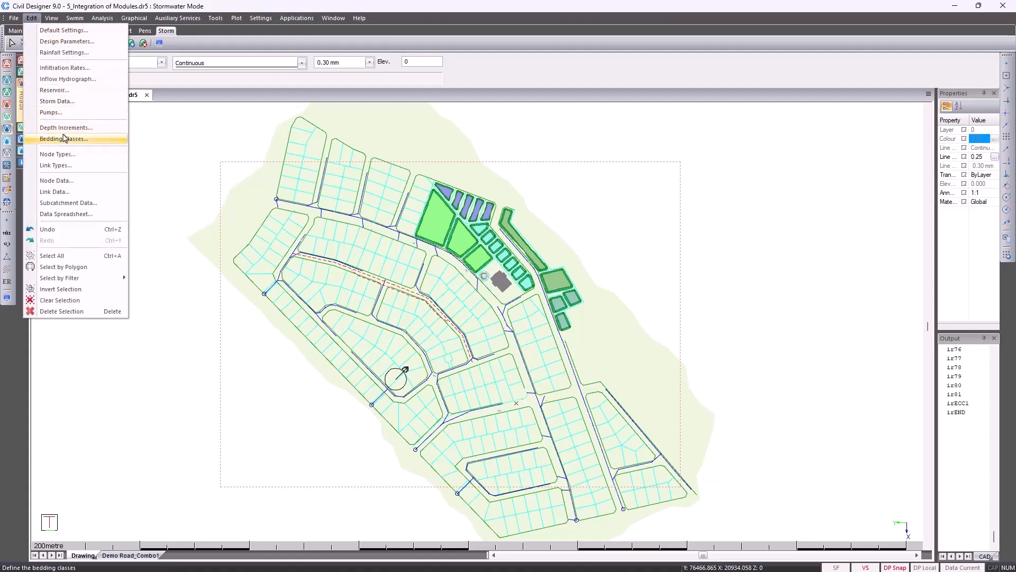
left_click(64, 139)
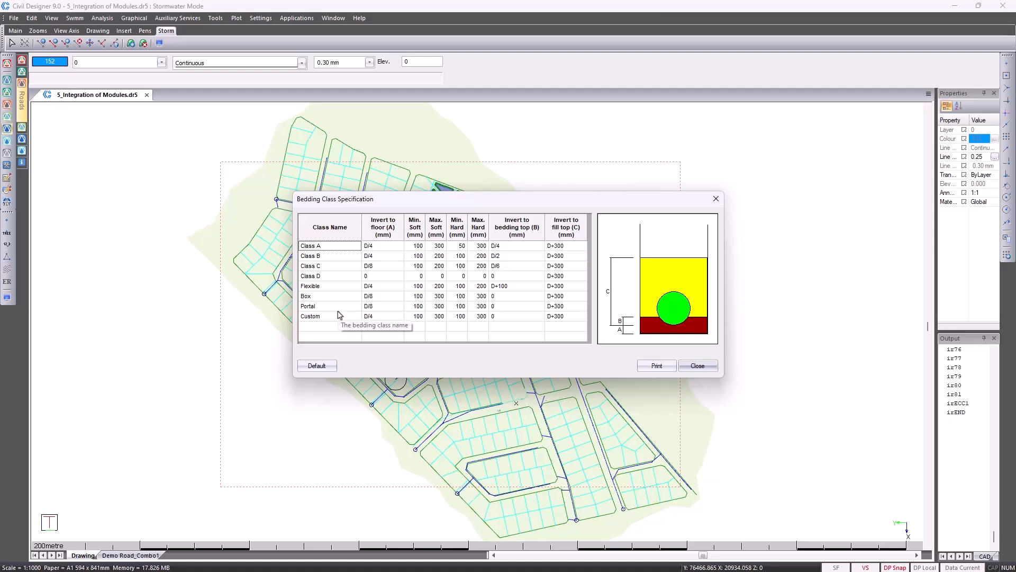
left_click(338, 316)
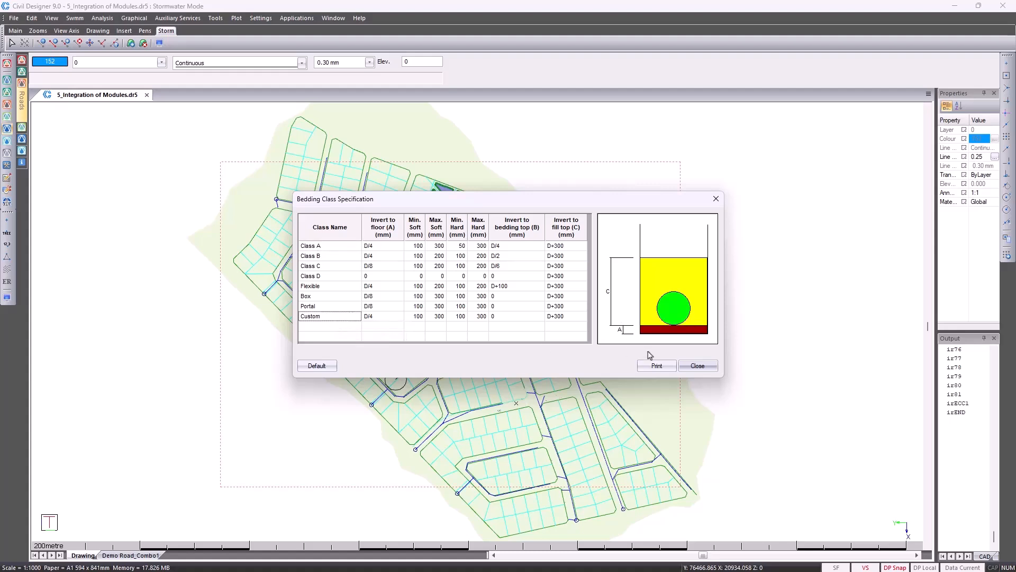
left_click(697, 366)
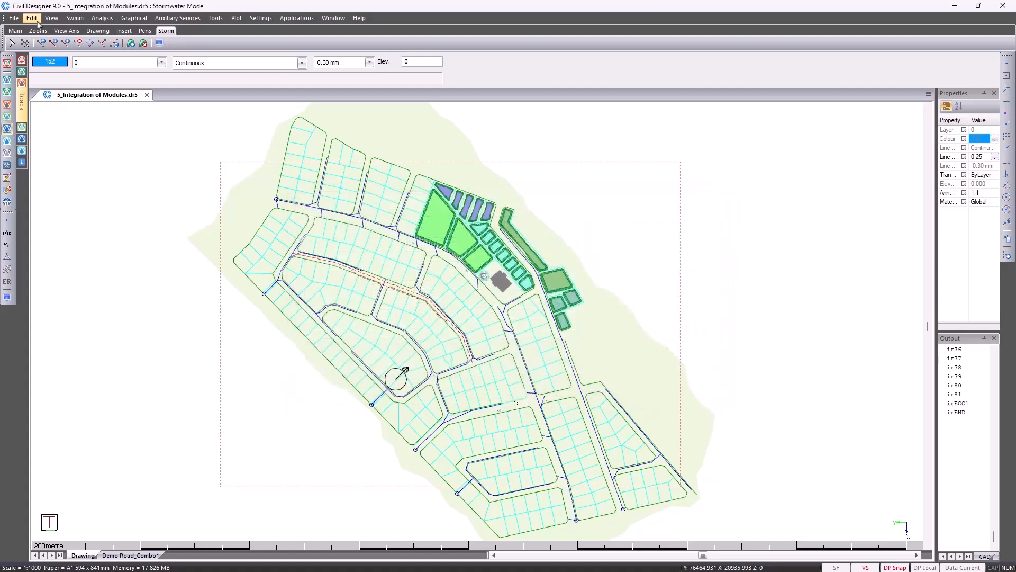
Set the Demo node type's shape to Round with the CatchpitTopSlab4a lid, and accept the node type table
left_click(33, 19)
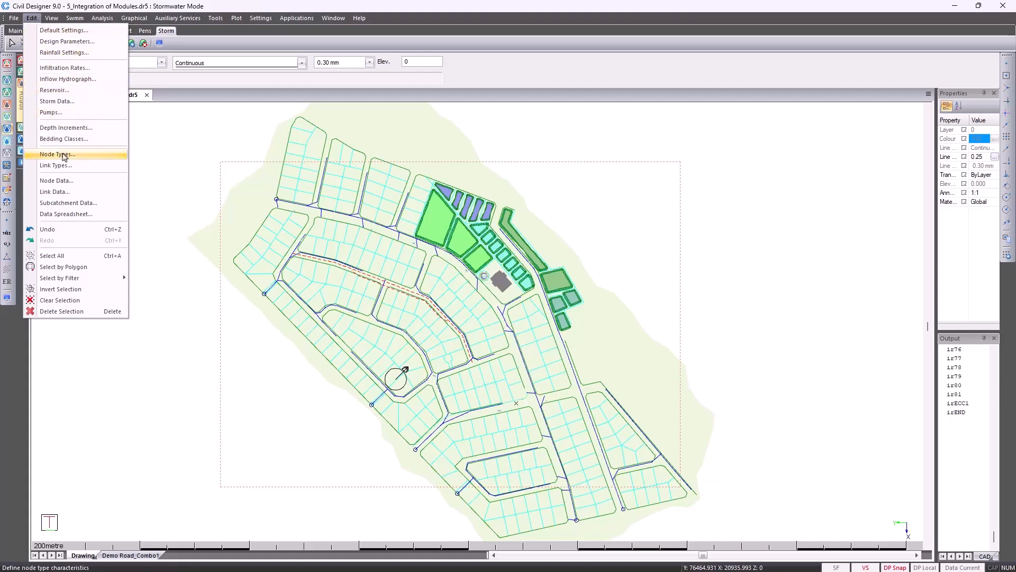
left_click(61, 154)
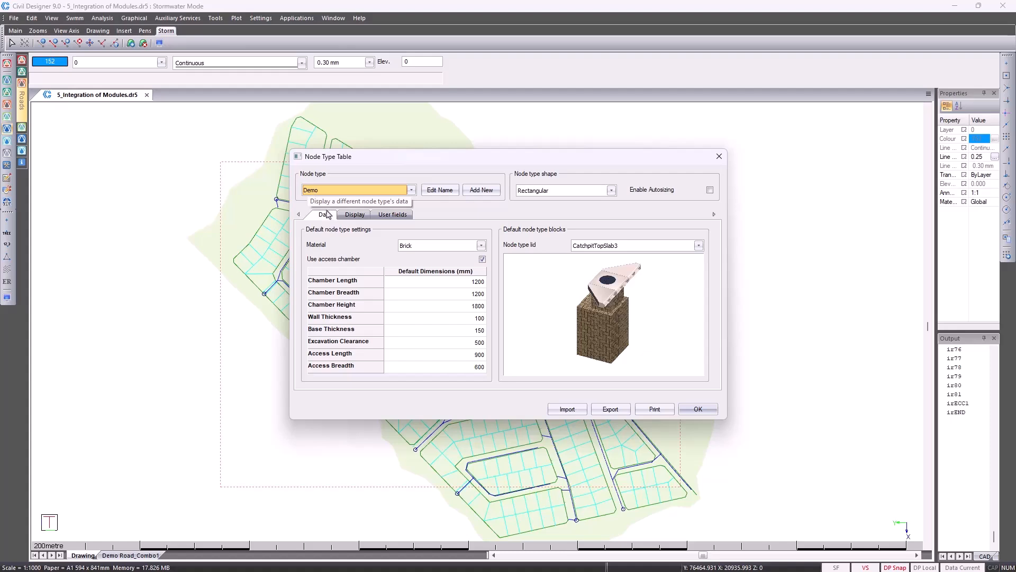
scroll(429, 251, "down", 1)
scroll(428, 250, "up", 1)
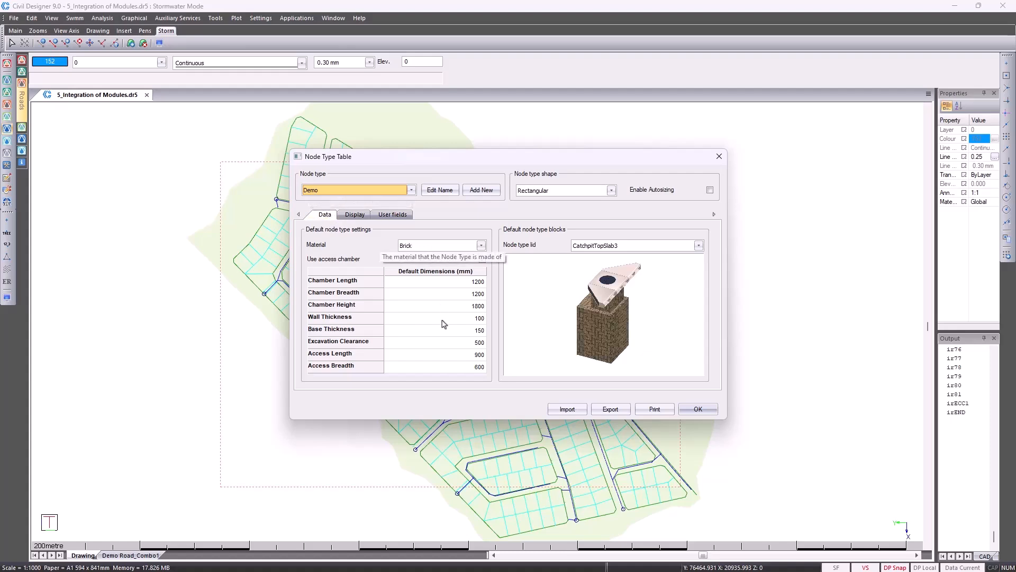
left_click(568, 192)
left_click(569, 202)
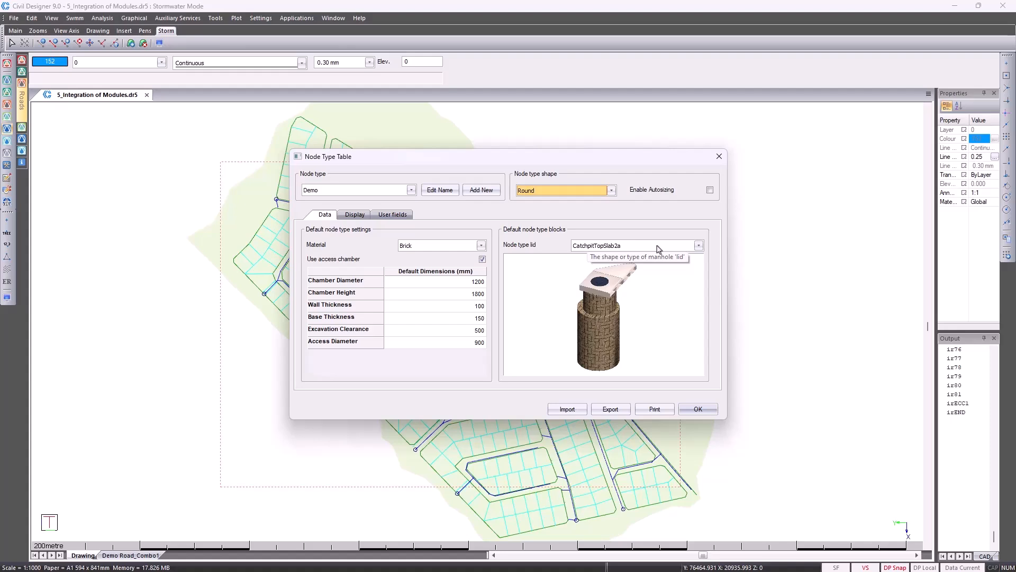
scroll(659, 249, "down", 1)
scroll(659, 249, "down", 4)
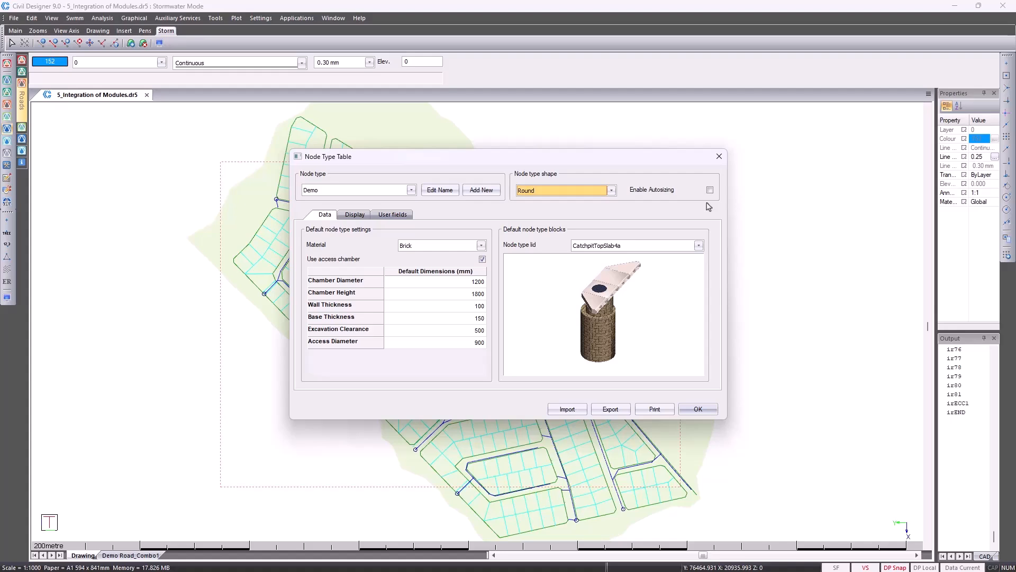
left_click(709, 410)
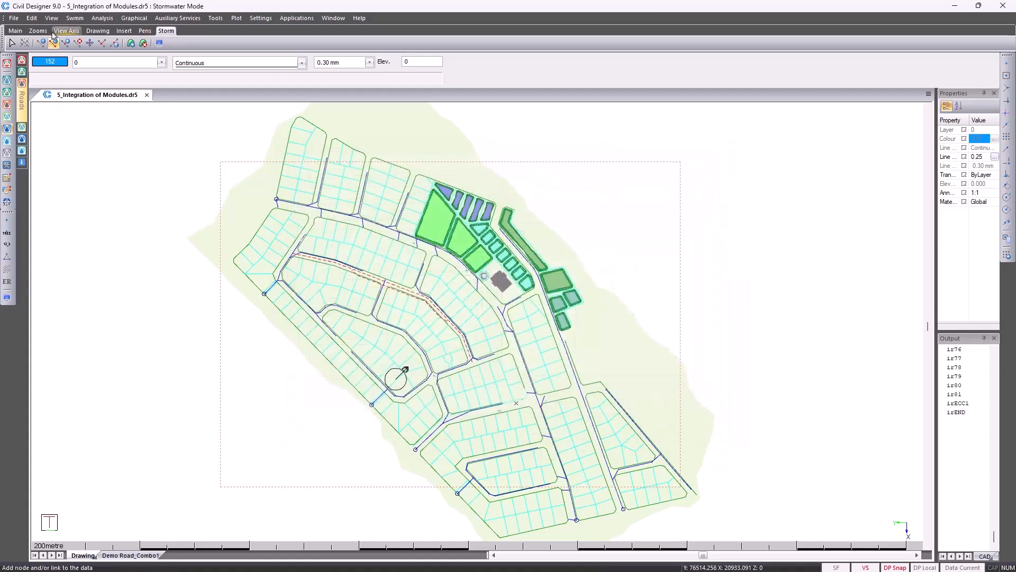
Set the 50D Concrete link table to type Custom with the RECT_ROUND shape, and close the link types
left_click(33, 18)
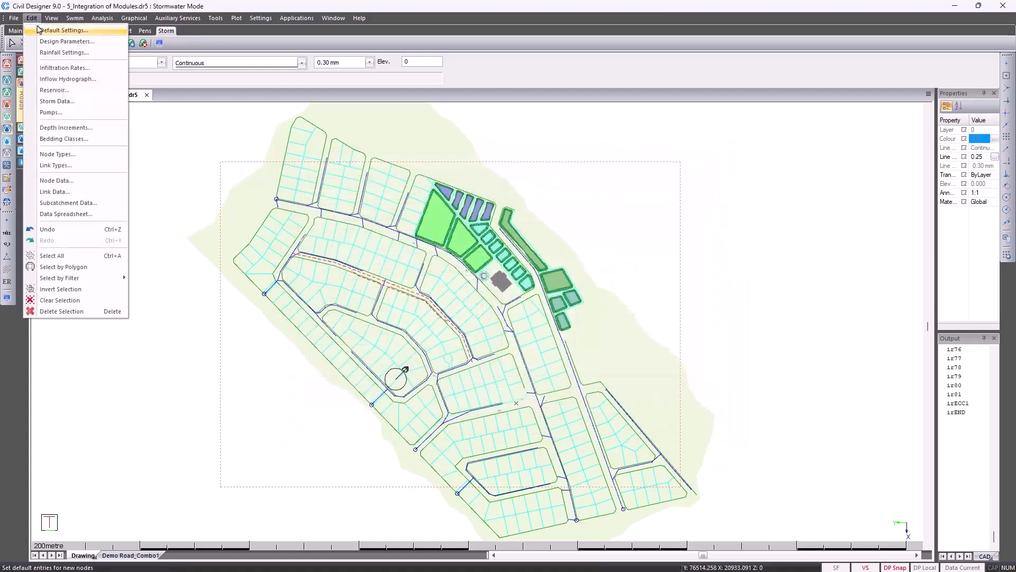
left_click(80, 167)
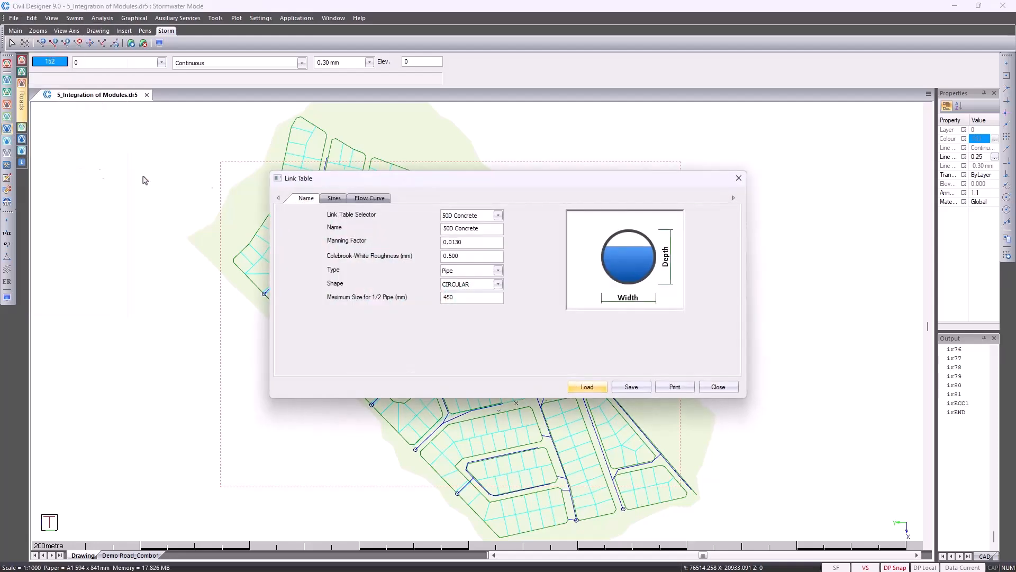
left_click(498, 215)
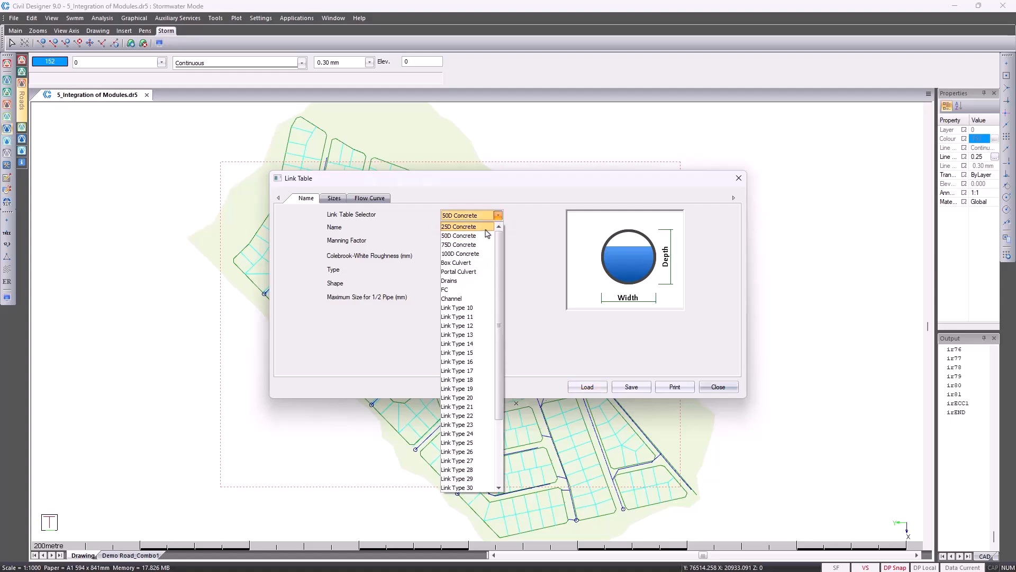
left_click(466, 226)
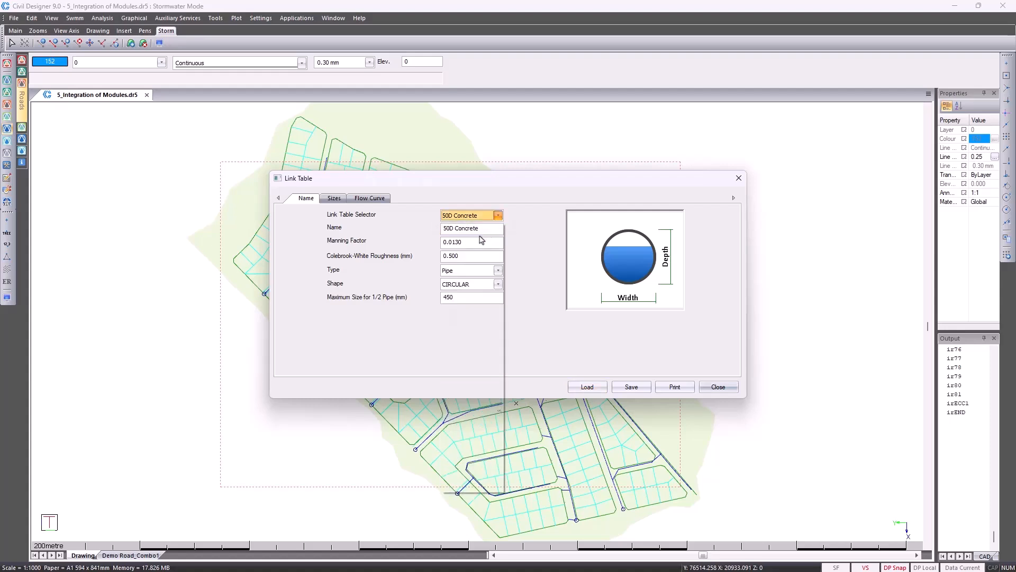
left_click(498, 271)
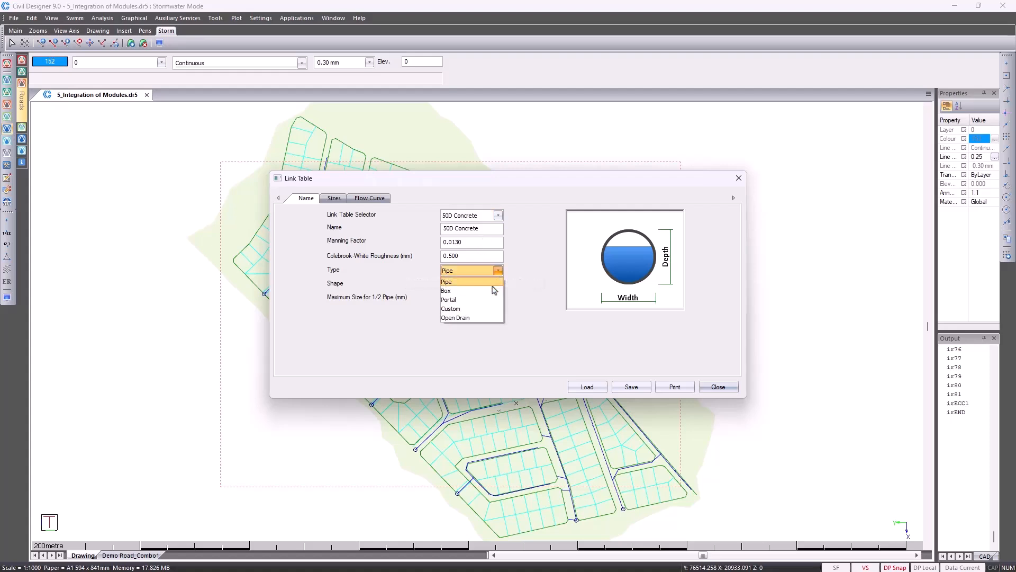
left_click(488, 310)
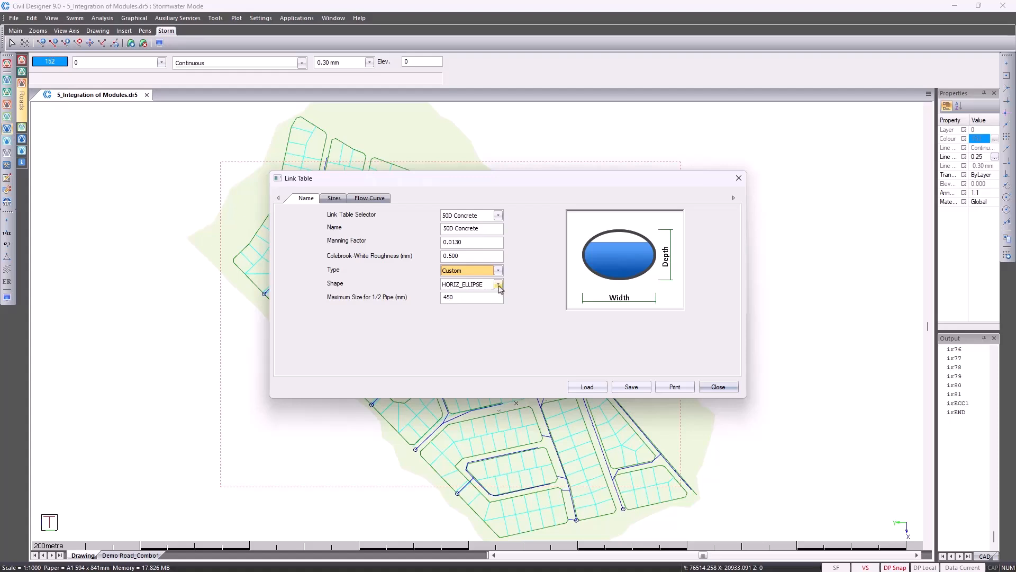
left_click(498, 286)
left_click(494, 296)
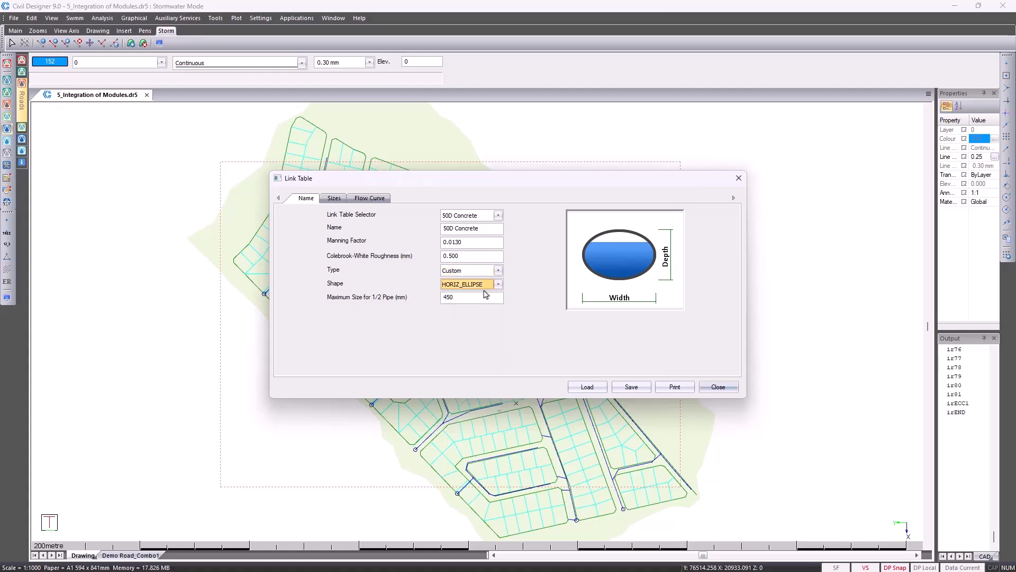
scroll(485, 290, "down", 3)
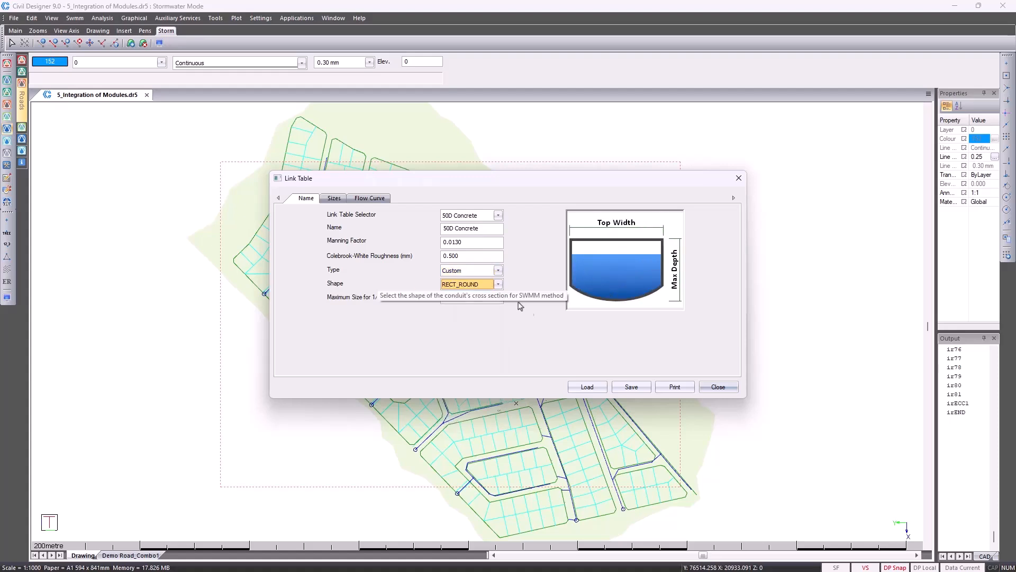
left_click(721, 388)
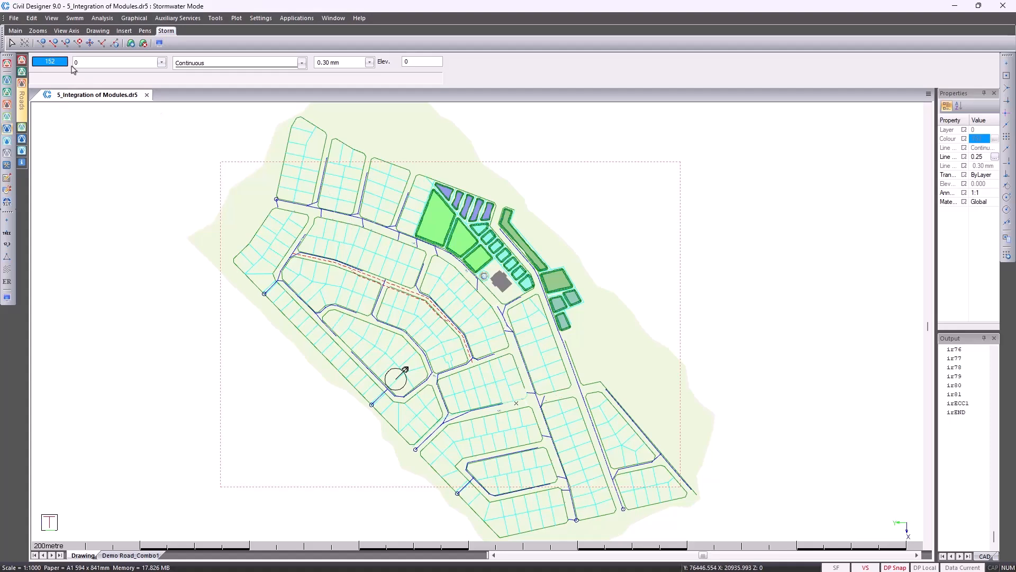
Convert the drawing entities on the Demo Storm Outfall, Demo Storm Nodes and Demo Storm Link layers into stormwater network data, and inspect the network
left_click(14, 19)
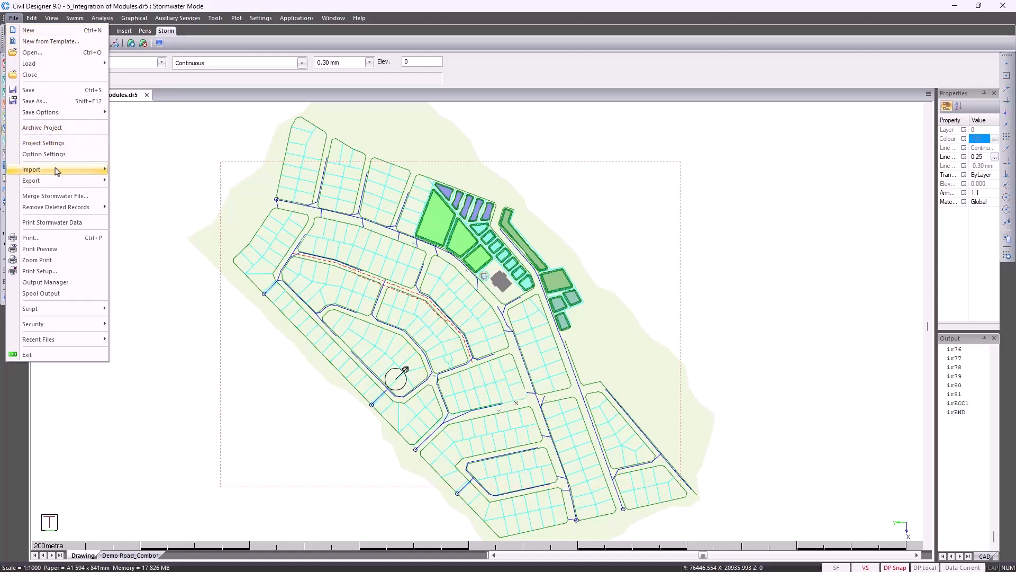
mouse_move(57, 170)
left_click(149, 204)
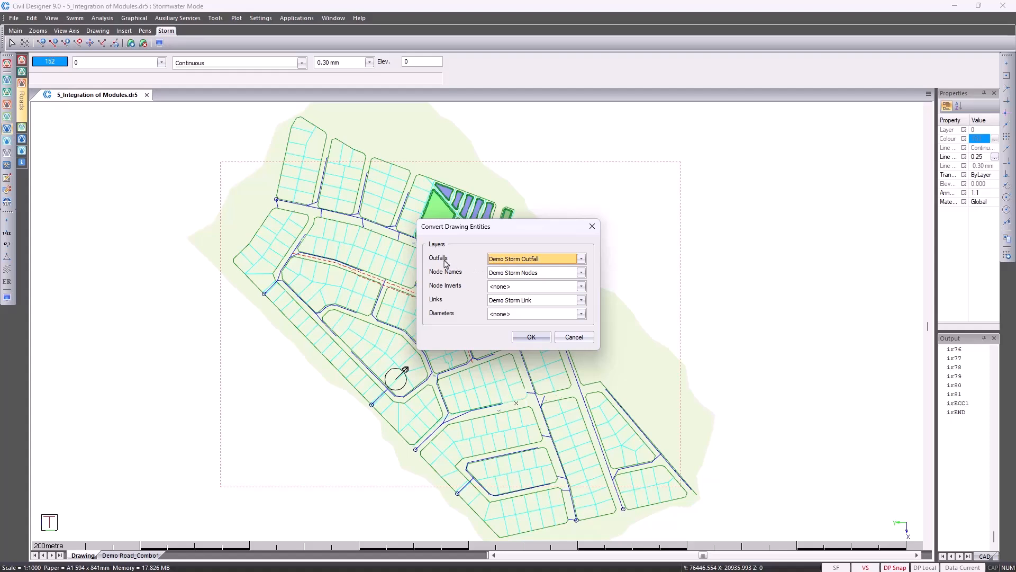
left_click(526, 337)
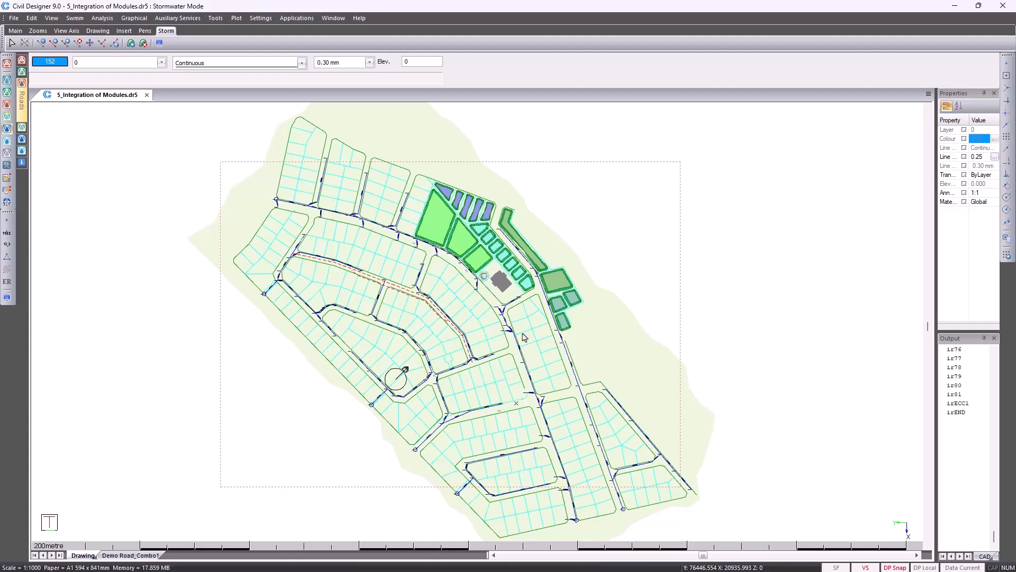
scroll(610, 494, "up", 5)
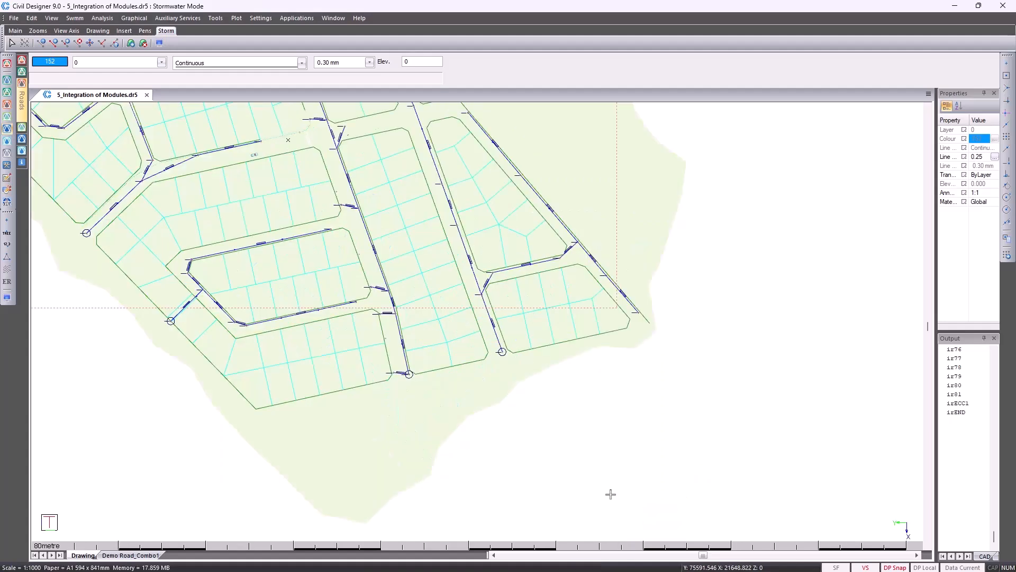
scroll(611, 494, "up", 2)
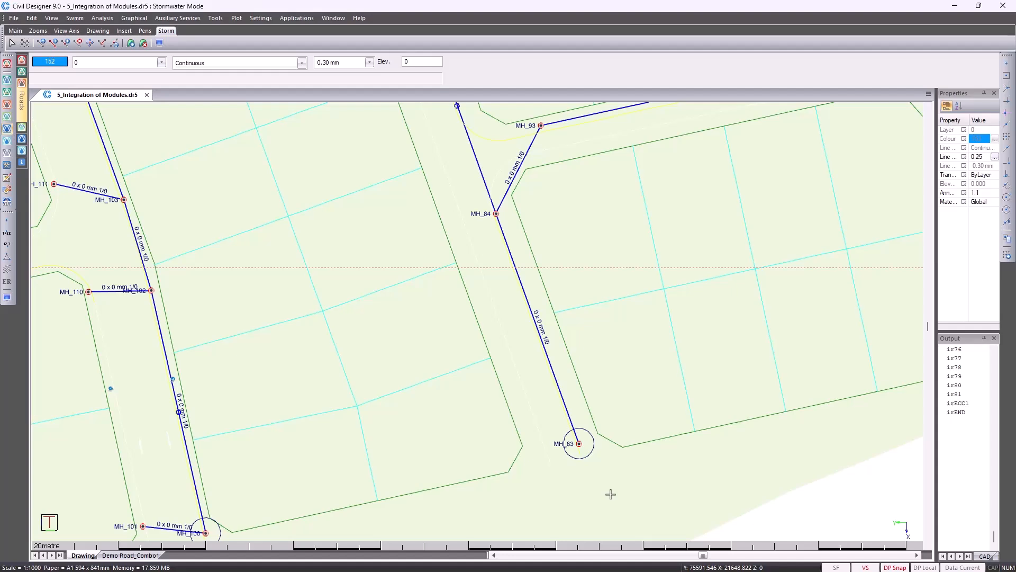
scroll(610, 494, "down", 7)
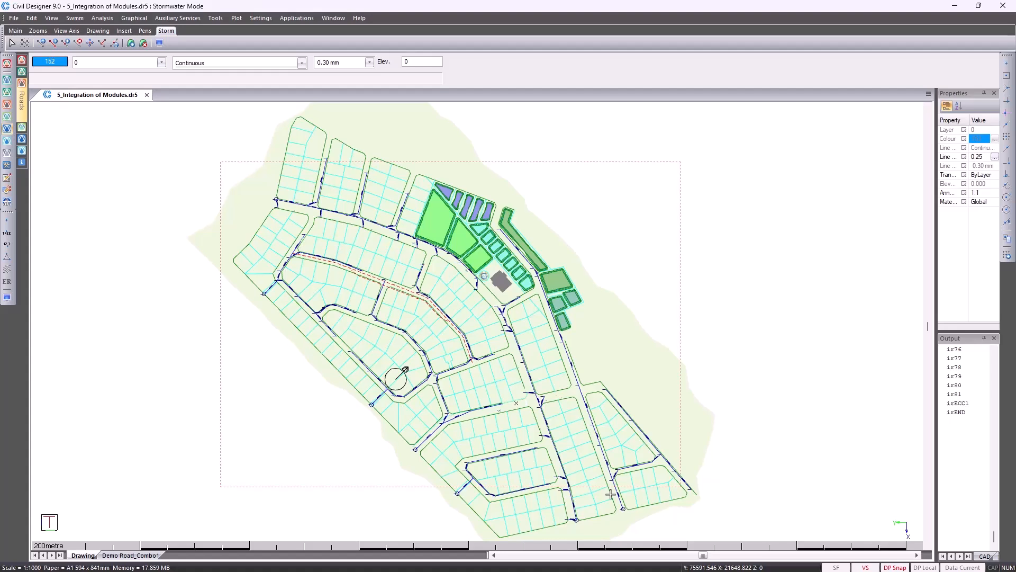
Run error checking on the converted stormwater network and dismiss the check report
left_click(129, 19)
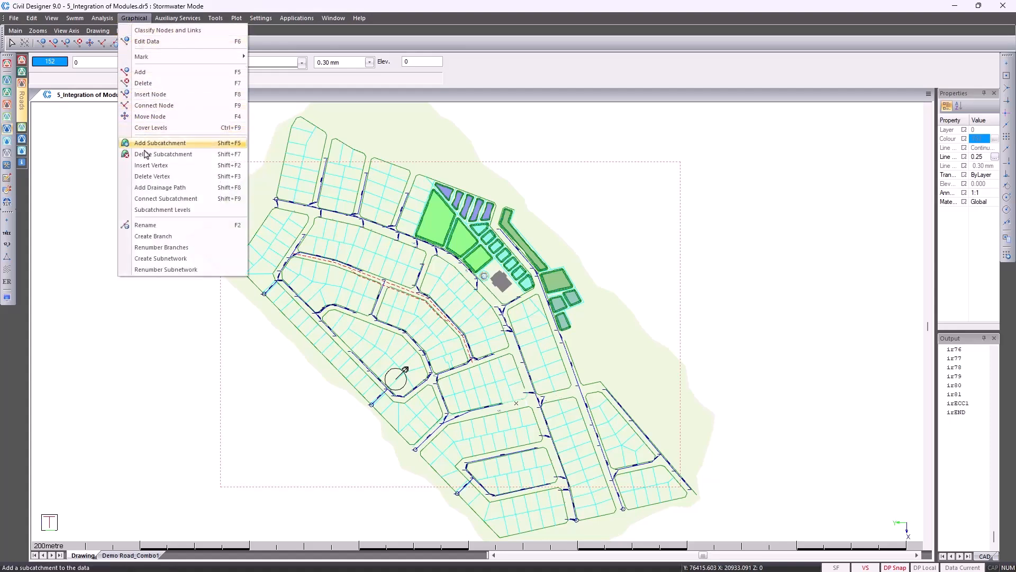
mouse_move(110, 17)
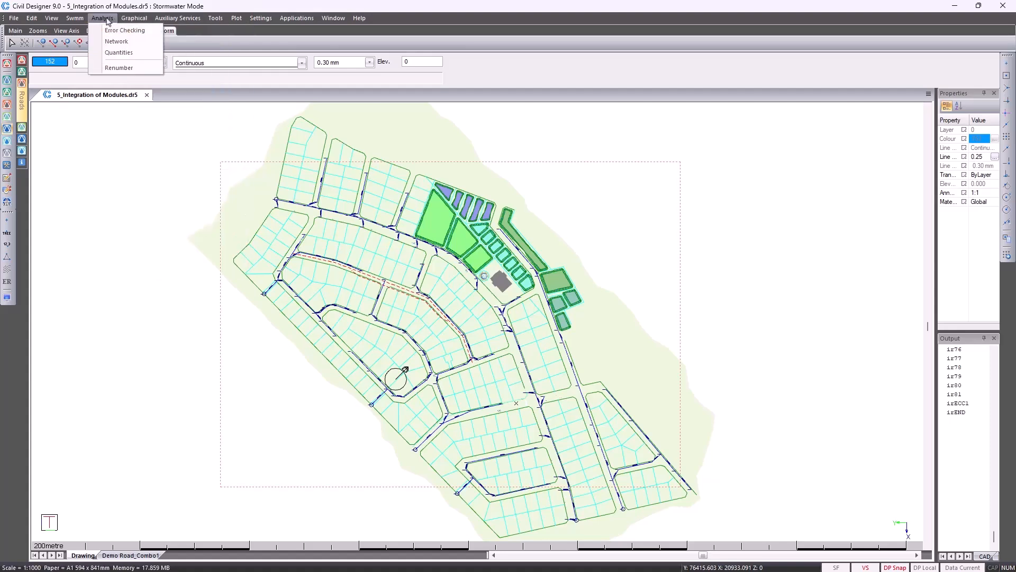
left_click(125, 30)
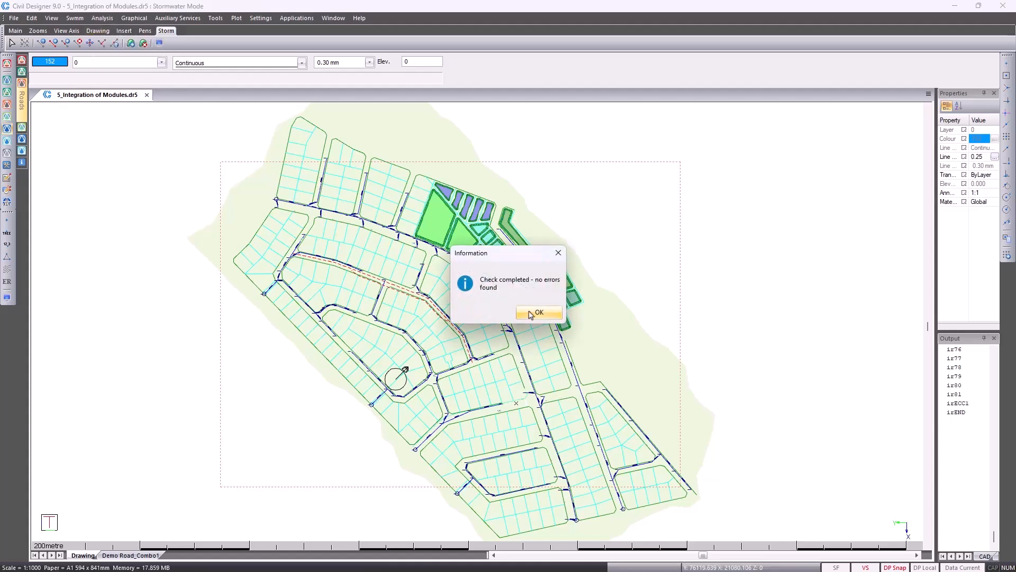
left_click(529, 314)
Switch the project's stormwater data file to 5_Integration of Modules.st9 and accept the project settings
left_click(13, 18)
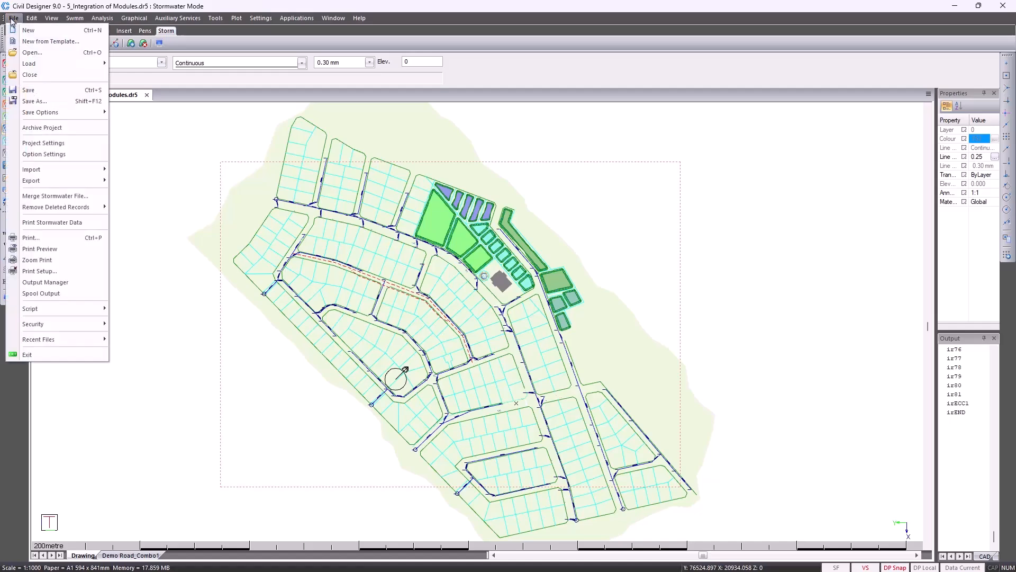
left_click(44, 143)
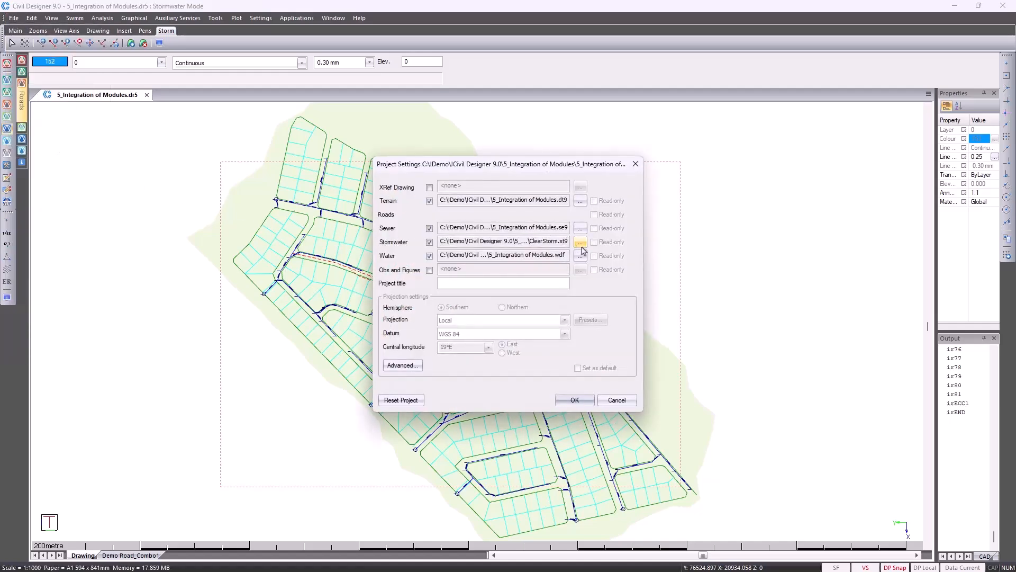
left_click(581, 243)
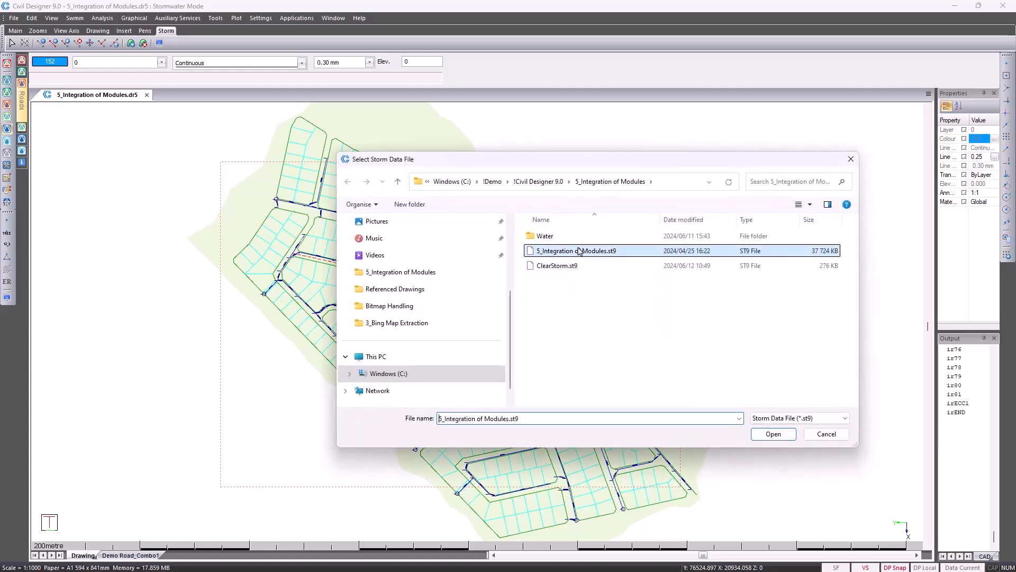
double_click(582, 265)
left_click(580, 401)
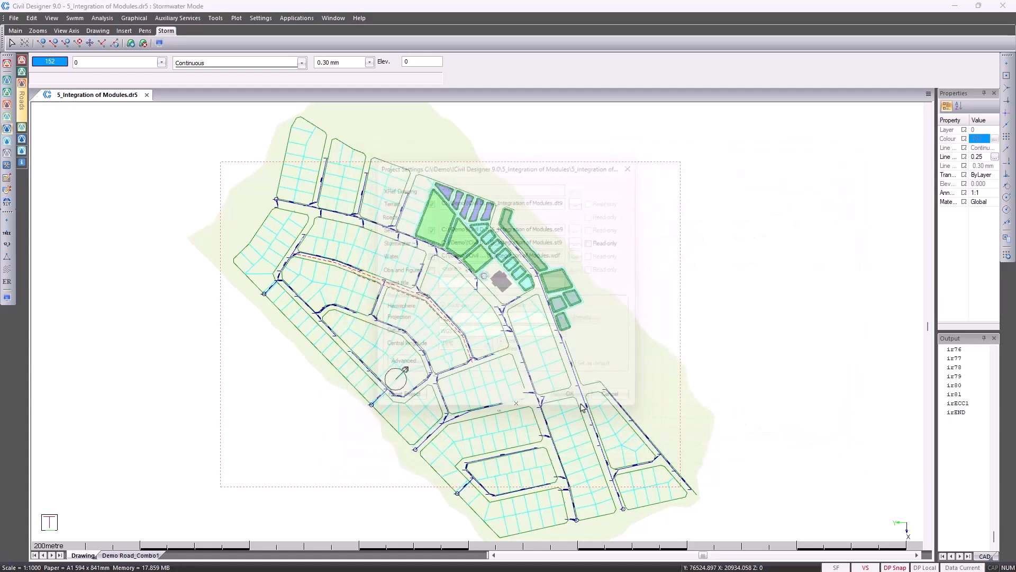
left_click(556, 362)
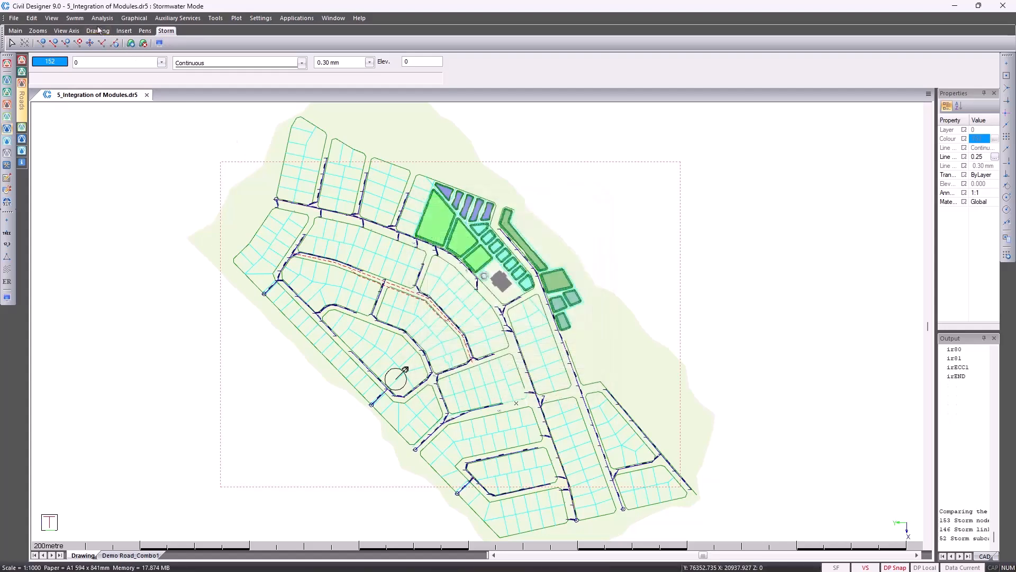
Review the storm results, from the summary through runoff, flow, overflow, volumes, node and link layout to hydraulic elevation, and close them
left_click(52, 18)
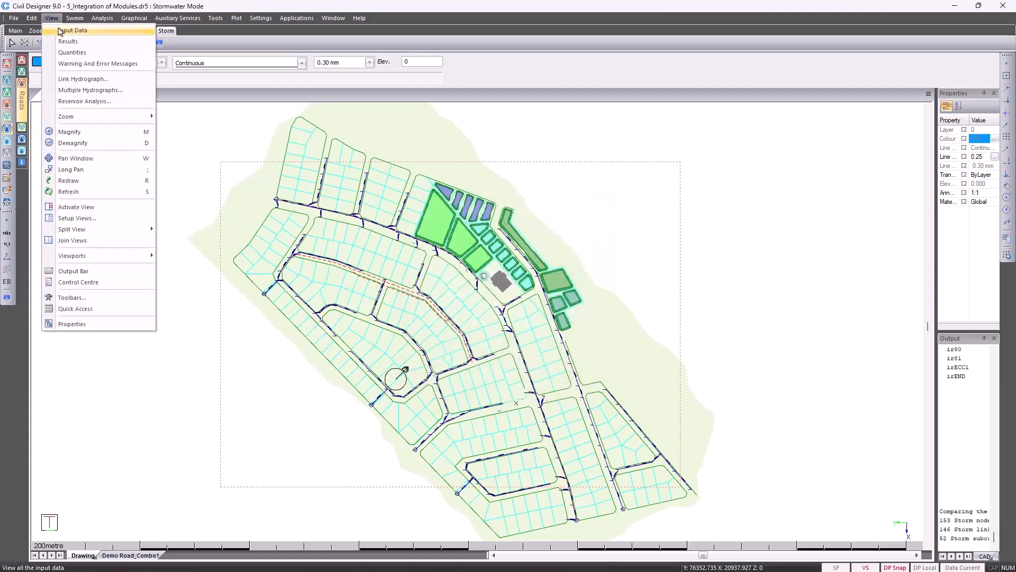
left_click(63, 42)
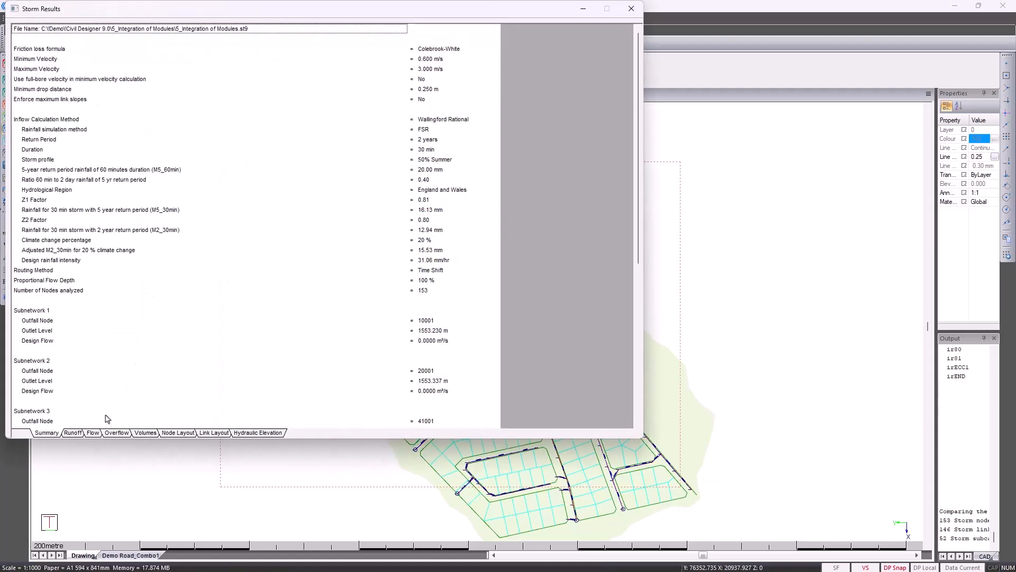
left_click(73, 433)
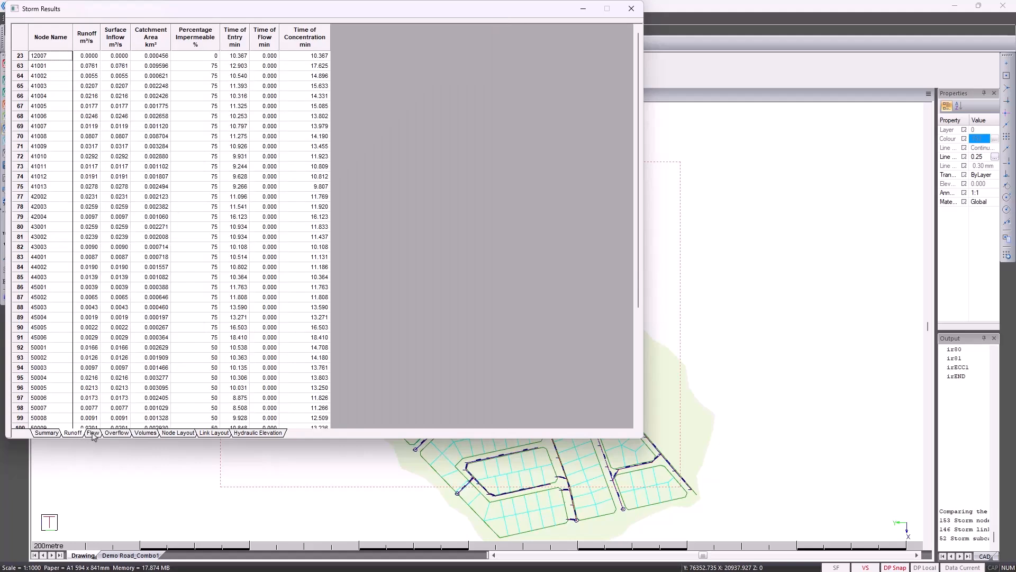
left_click(94, 433)
left_click(108, 435)
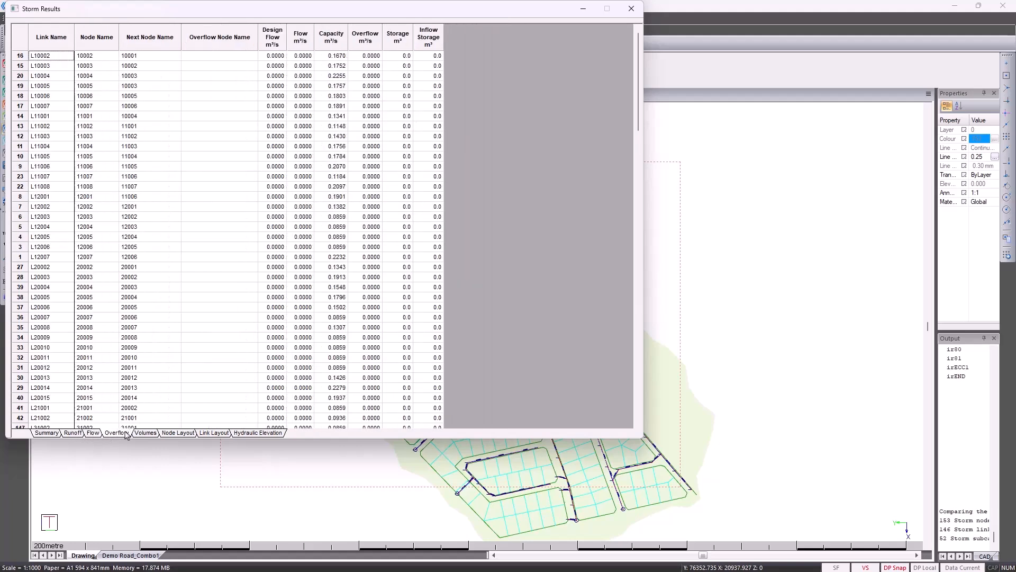
left_click(145, 433)
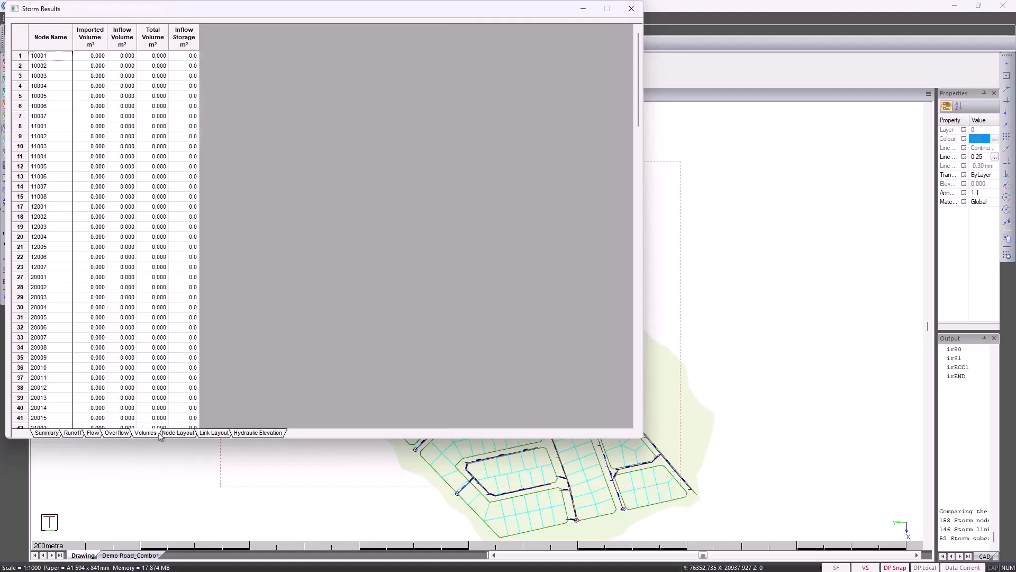
left_click(180, 434)
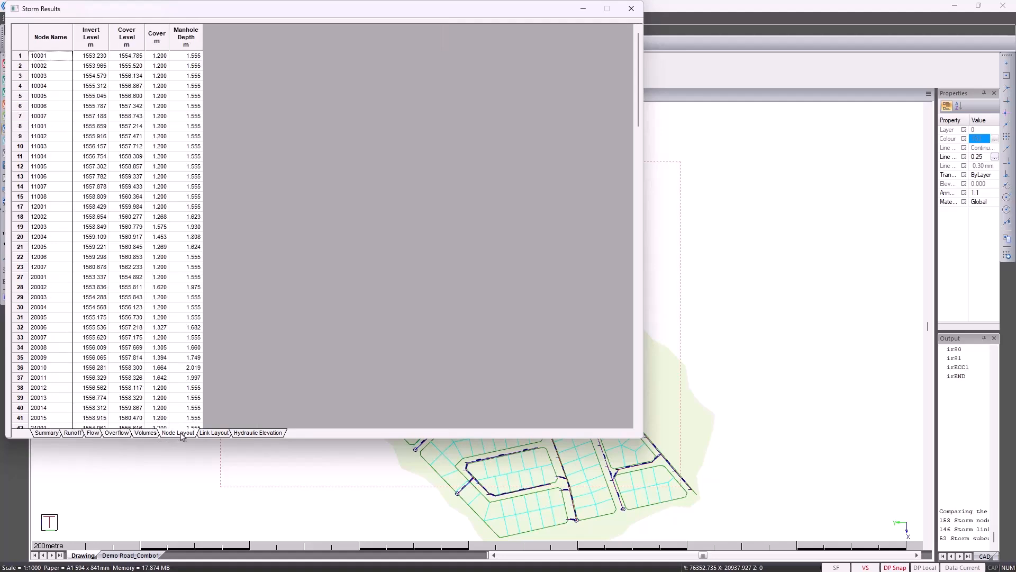
left_click(210, 434)
left_click(241, 435)
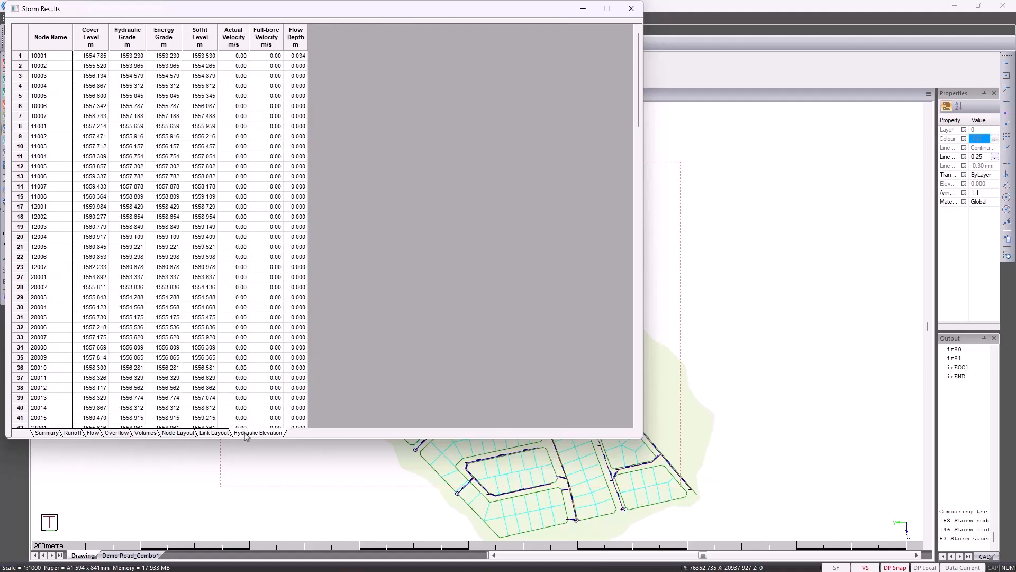
left_click(631, 8)
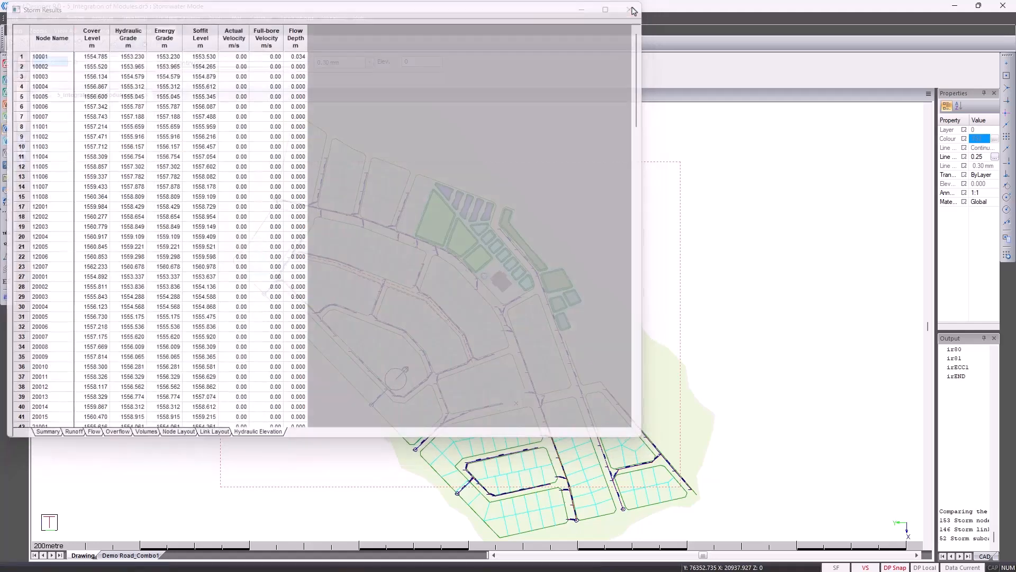
Calculate the storm quantities and review the excavation, bedding and backfill, culvert length and manhole depth tables, then close them
left_click(102, 18)
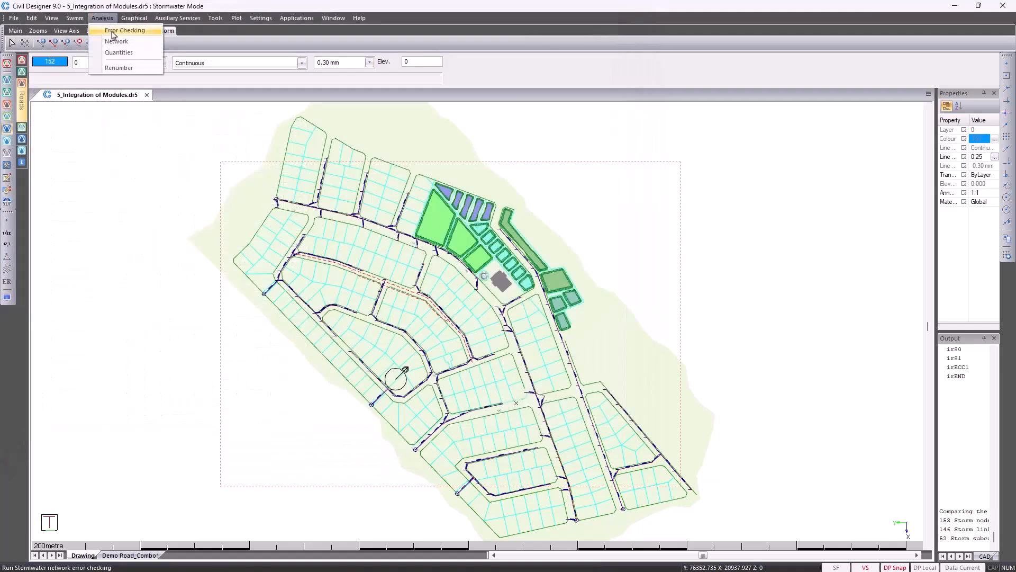
left_click(117, 49)
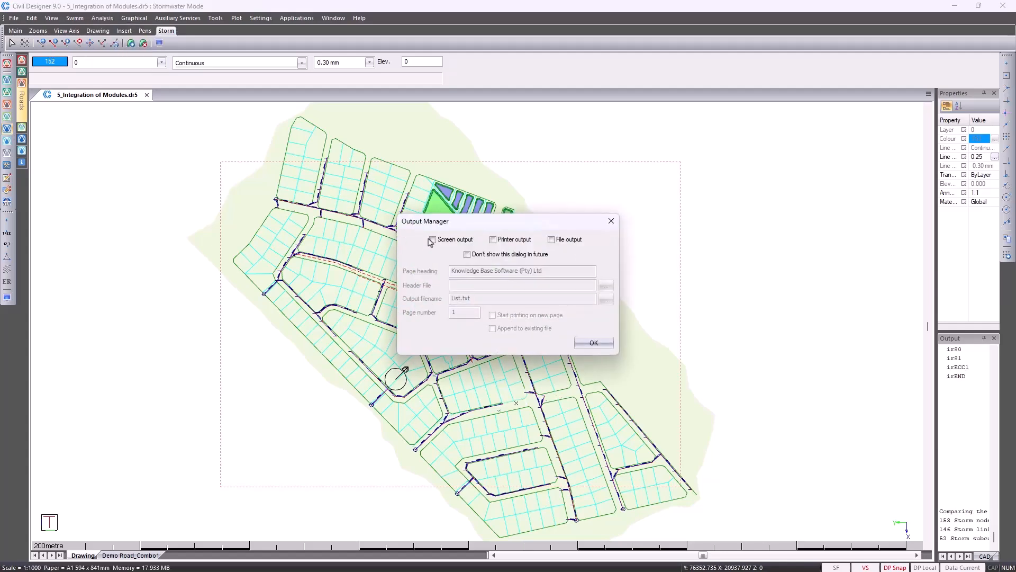
left_click(594, 344)
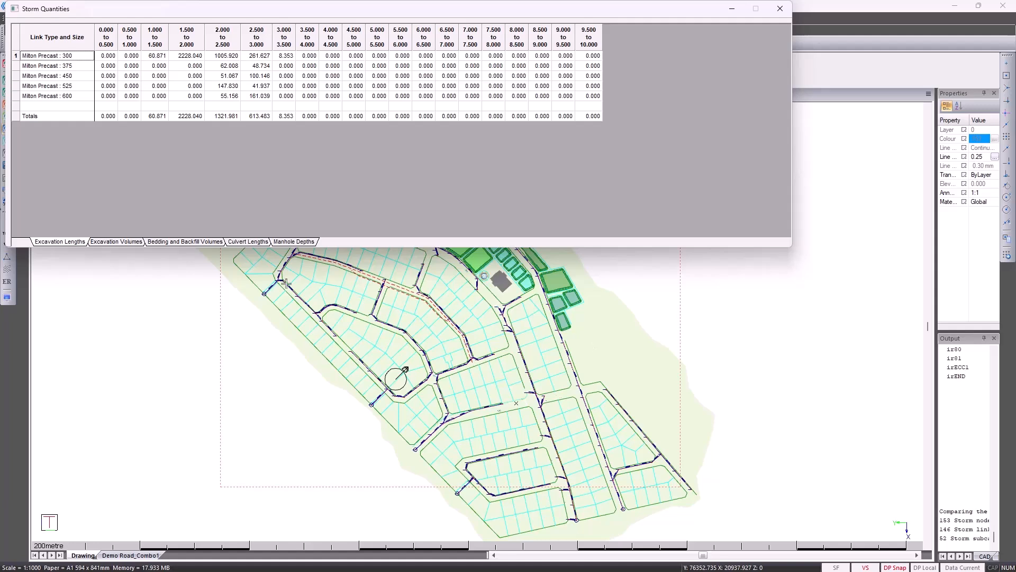
left_click(134, 244)
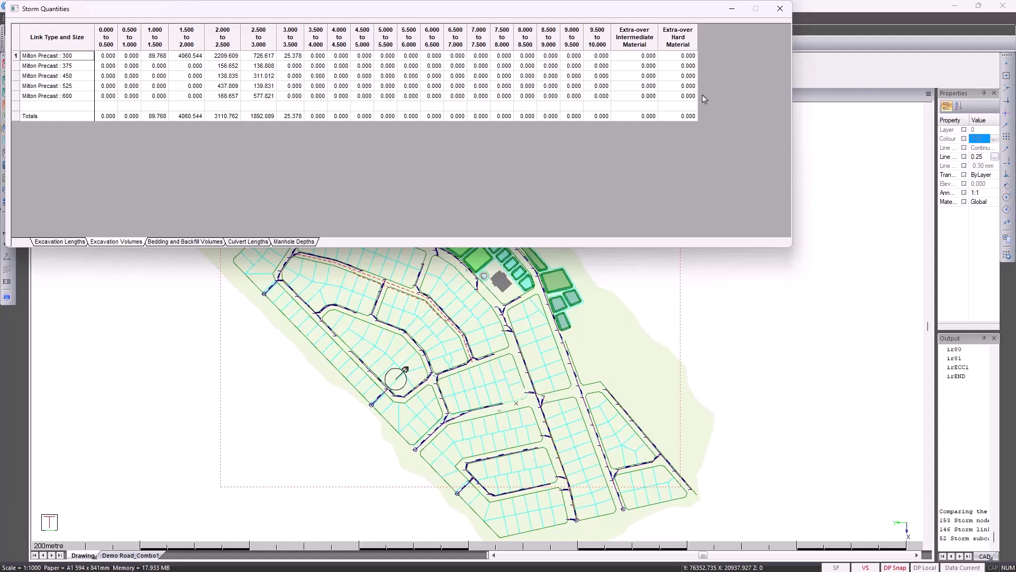
left_click(192, 243)
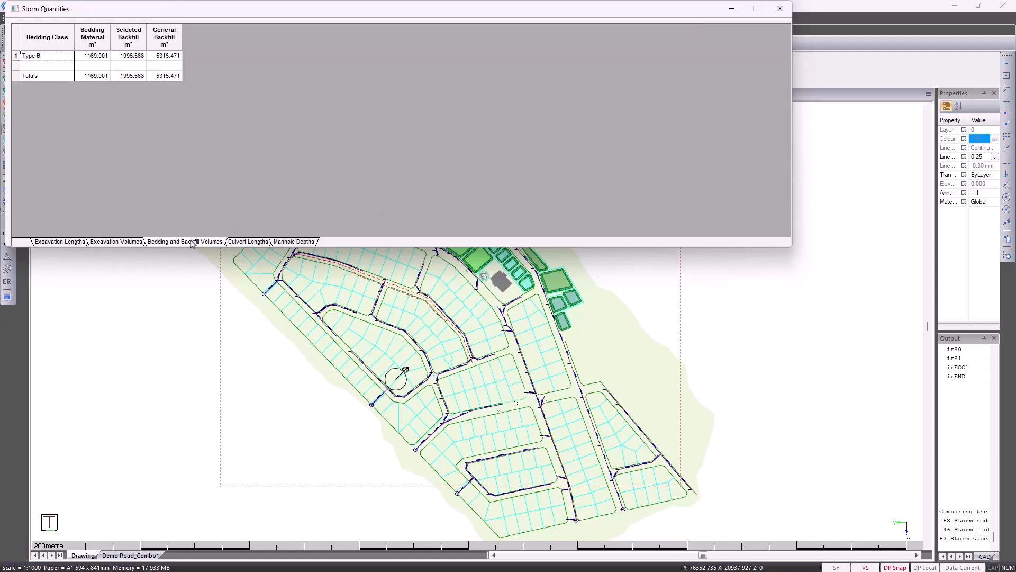
left_click(240, 243)
left_click(284, 243)
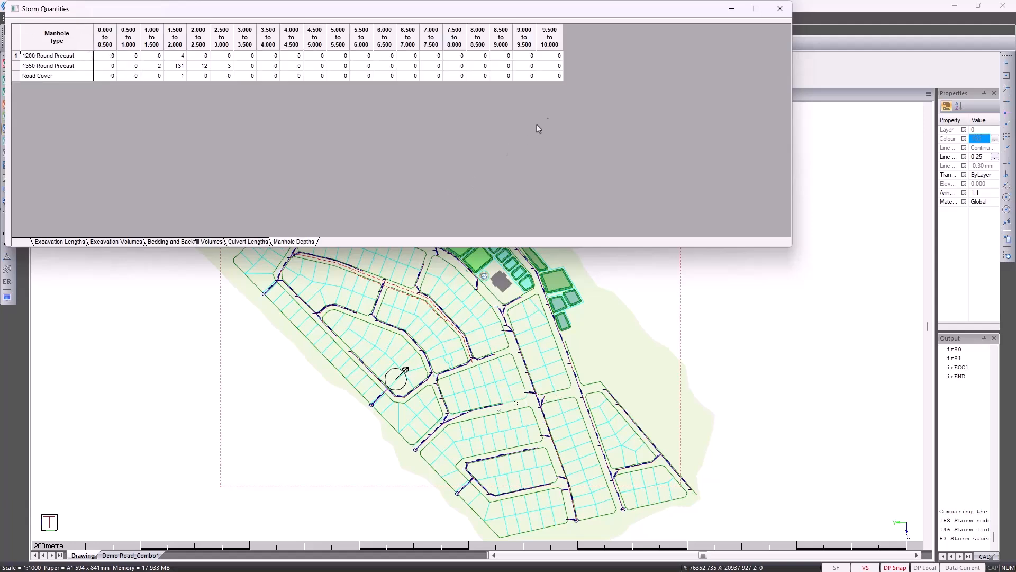
left_click(780, 9)
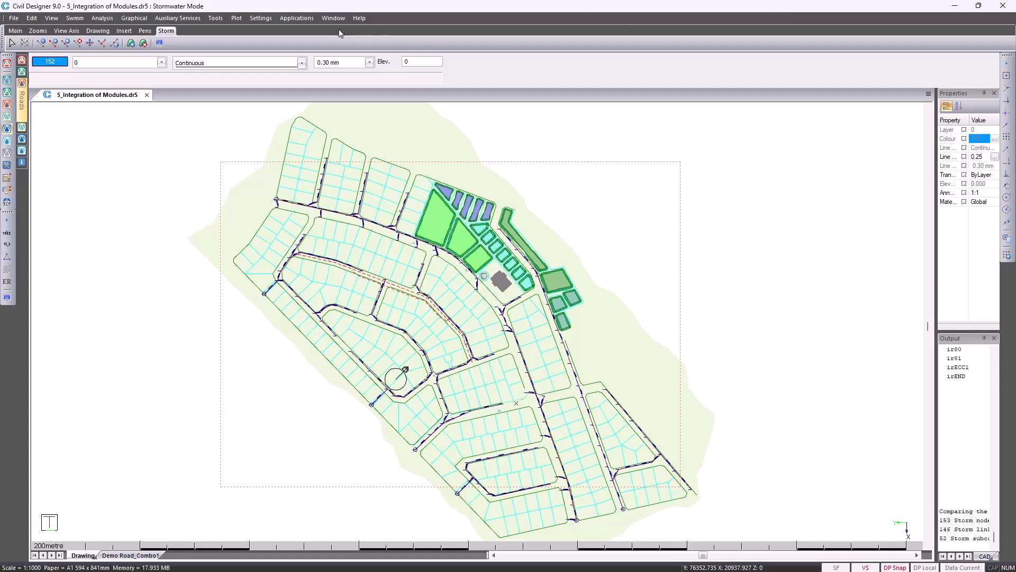
Display the vertical alignment of branch 2 in subnetwork 1
left_click(215, 18)
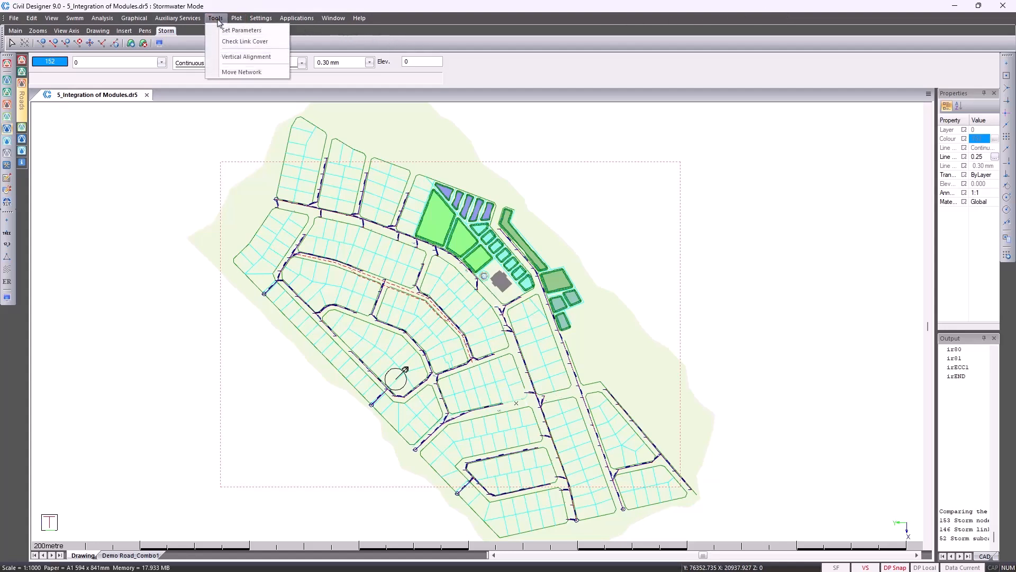
left_click(246, 56)
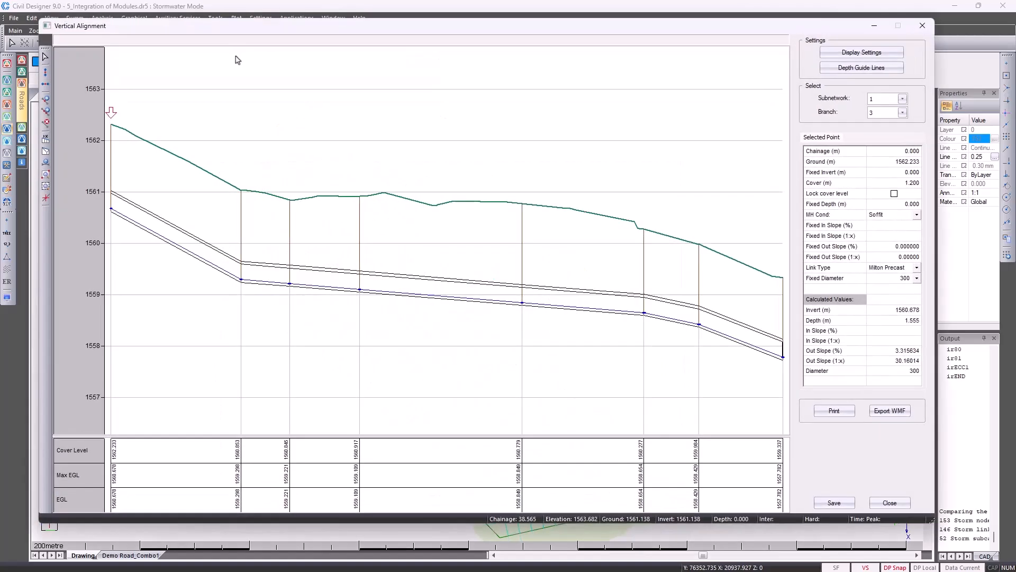
left_click(892, 114)
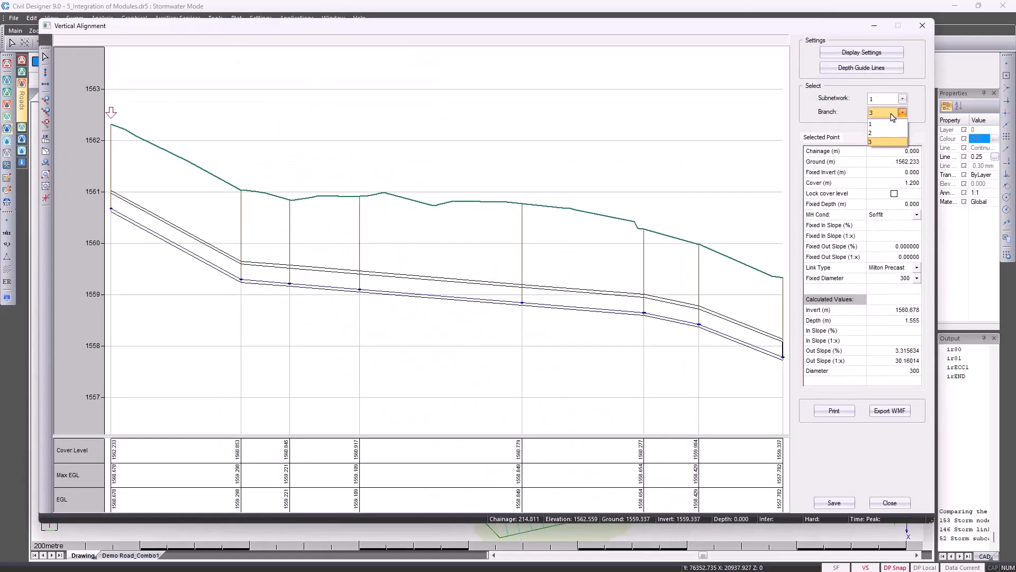
left_click(887, 133)
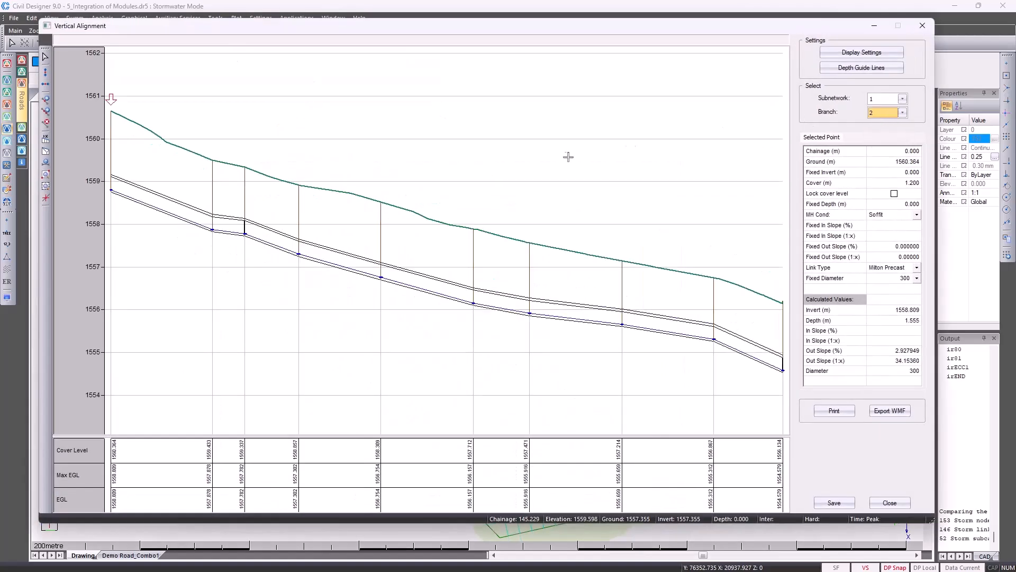
Grade the branch 2 links evenly between the nodes at chainages 41.972 and 188.895, accepting the manhole changes
left_click(46, 152)
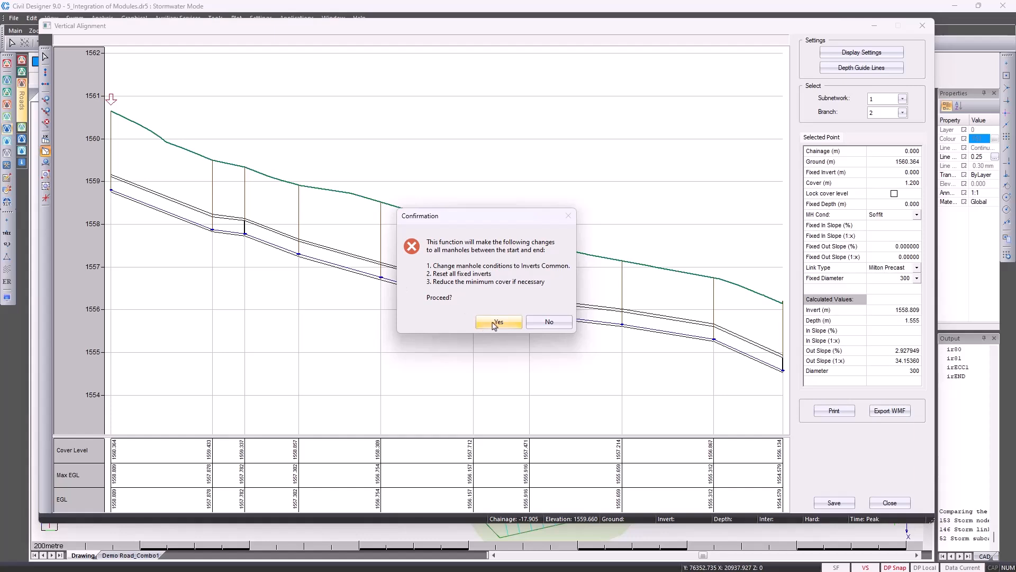
left_click(487, 324)
left_click(245, 239)
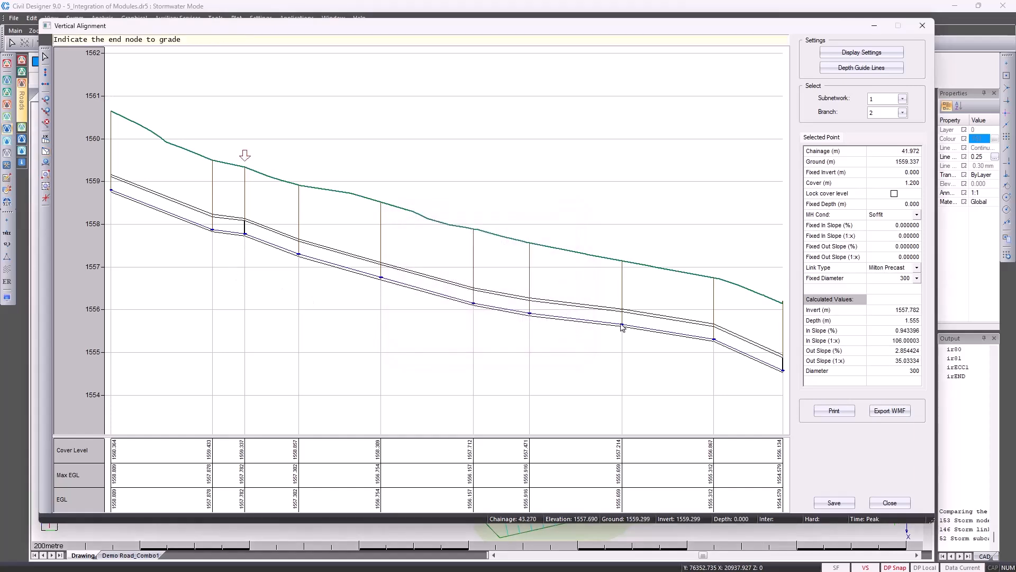
left_click(713, 345)
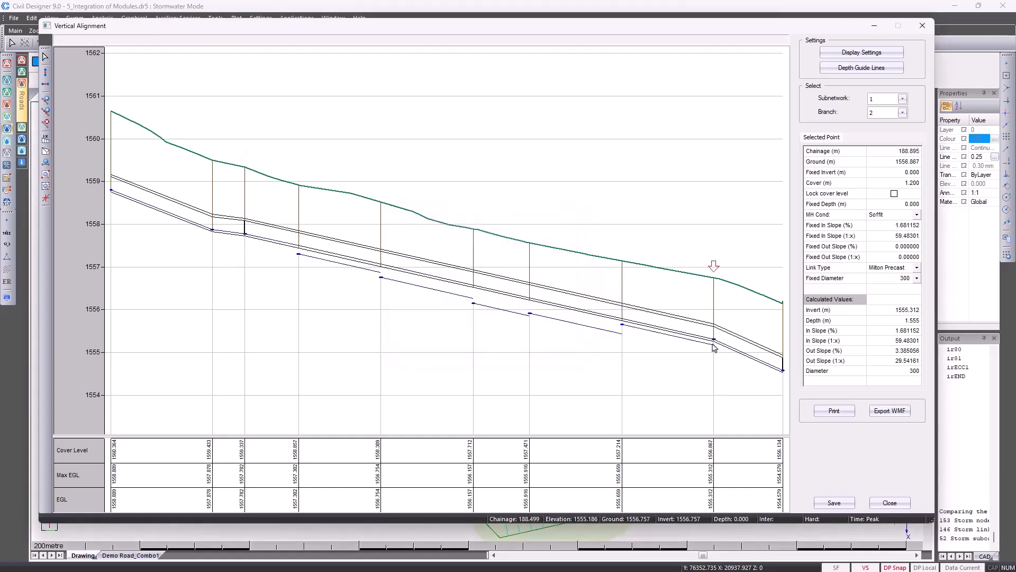
Hide the energy grade line and EGL markers in the alignment's display settings, and close the vertical alignment
left_click(851, 55)
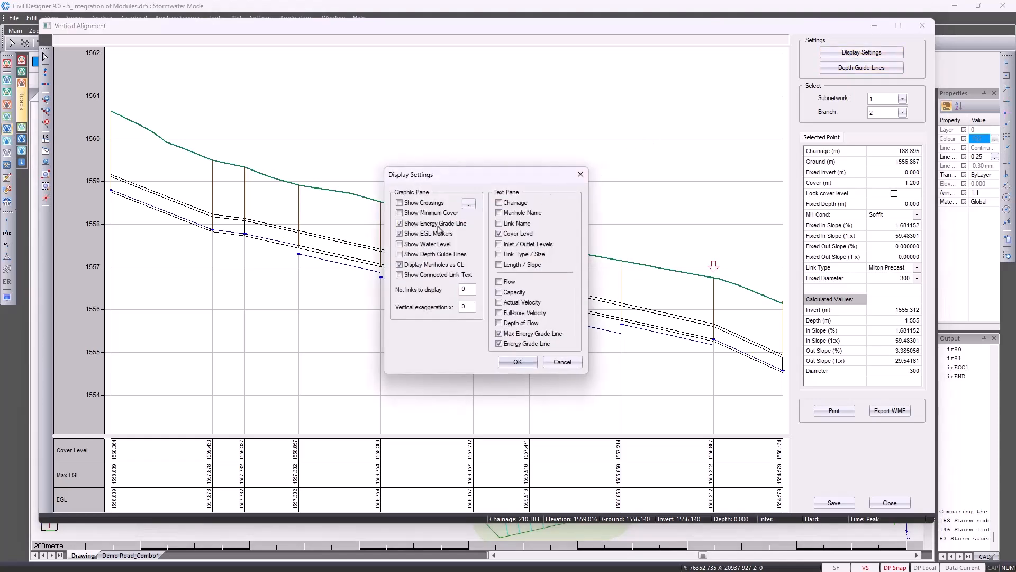
left_click(424, 239)
left_click(516, 361)
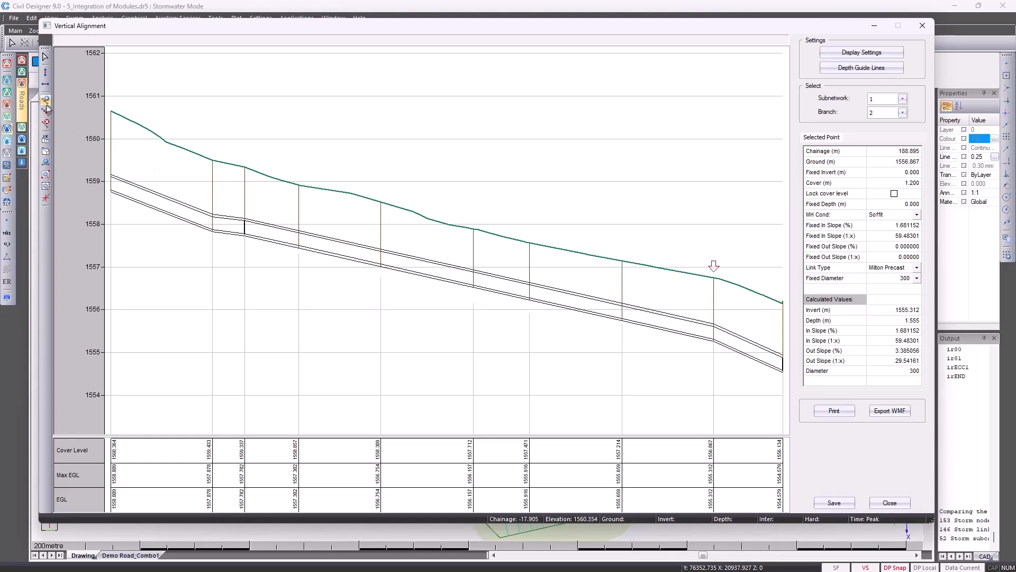
left_click(880, 503)
left_click(518, 302)
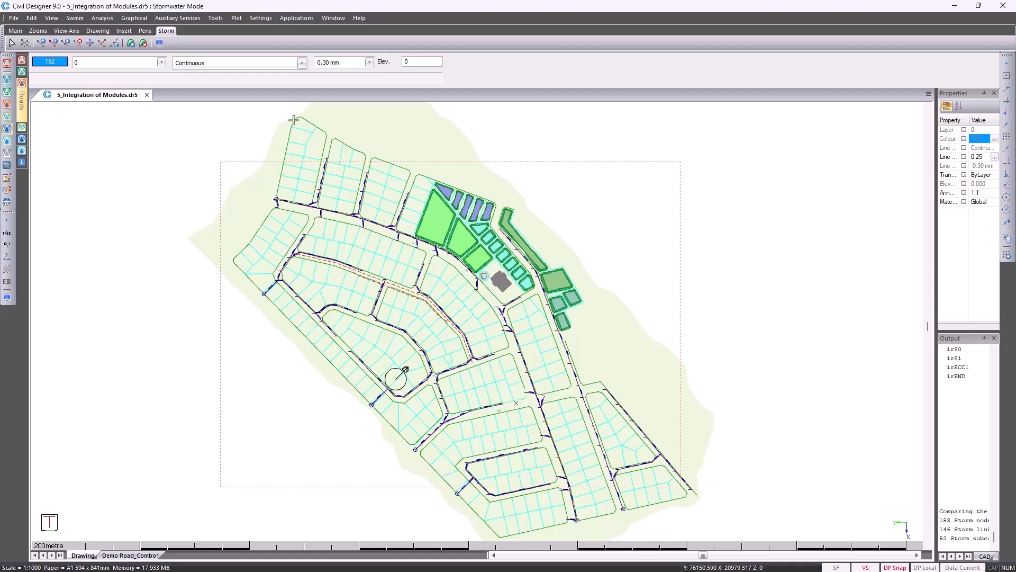
Open the clash check between services to view its options, and close it
left_click(182, 19)
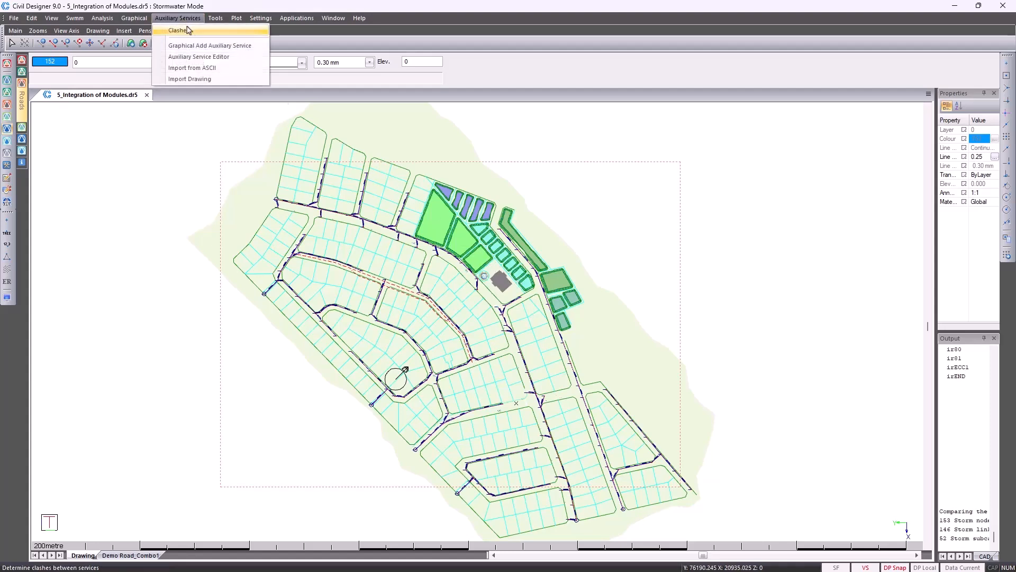
left_click(180, 31)
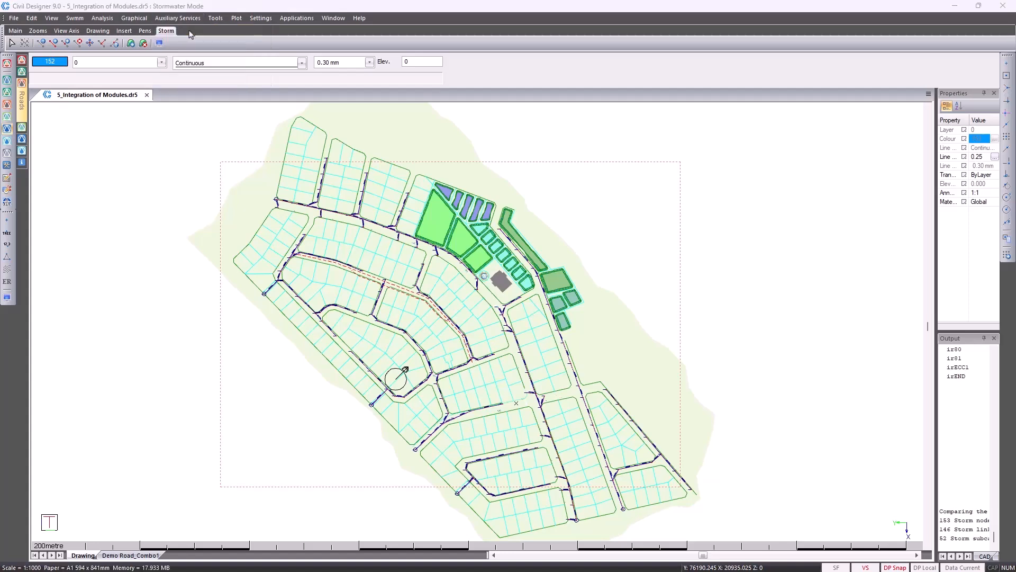
left_click(899, 157)
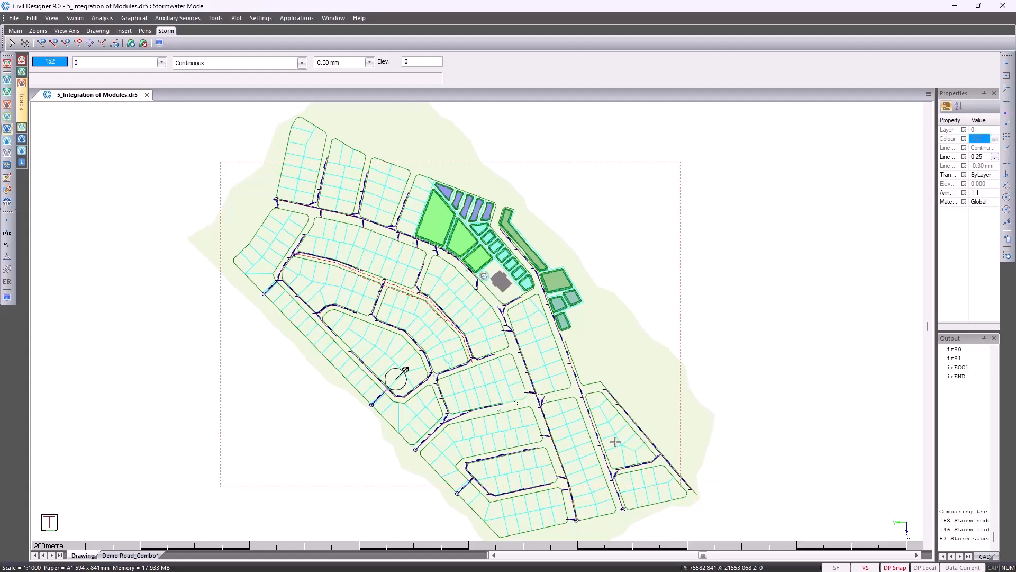
Mark everything upstream of the outfall link at the lower end of the road beside the triangular block, replacing the existing marked entities
scroll(615, 442, "up", 2)
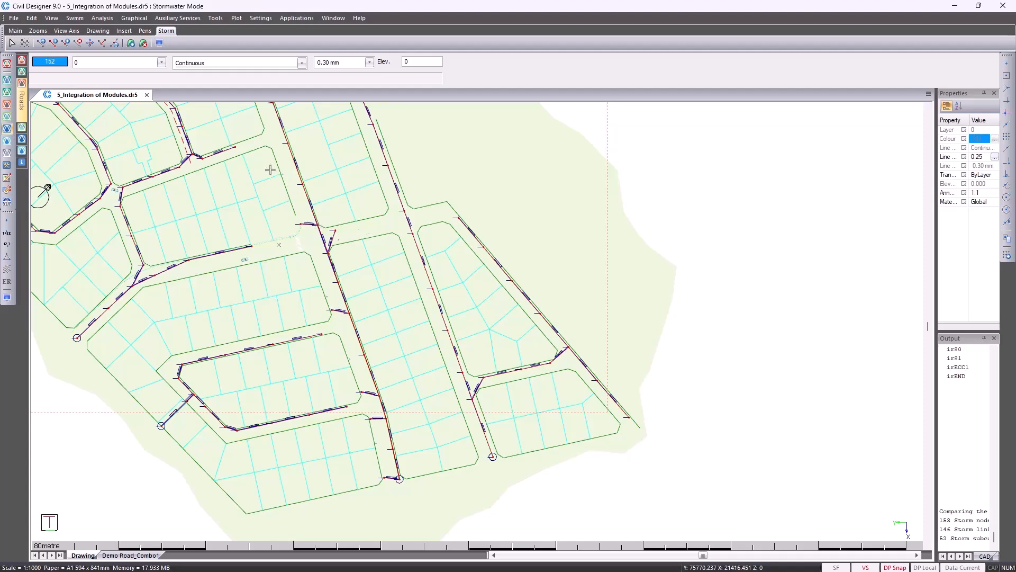
left_click(134, 19)
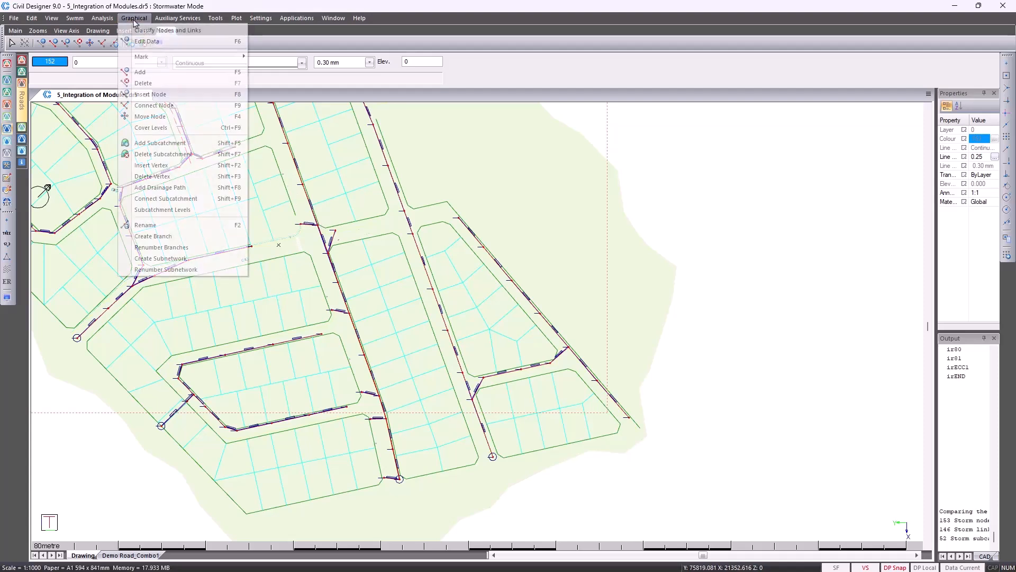
mouse_move(149, 61)
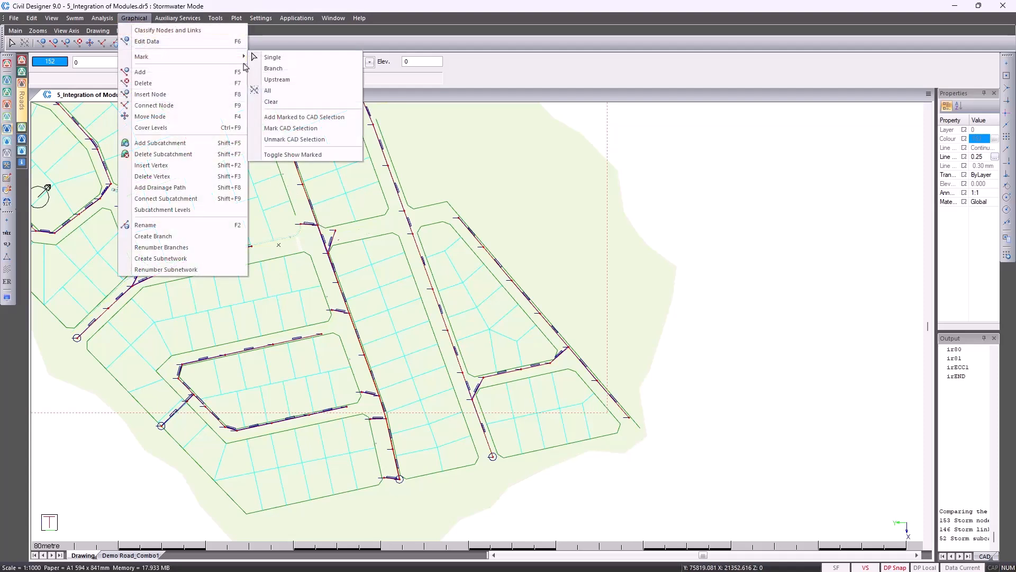
left_click(275, 81)
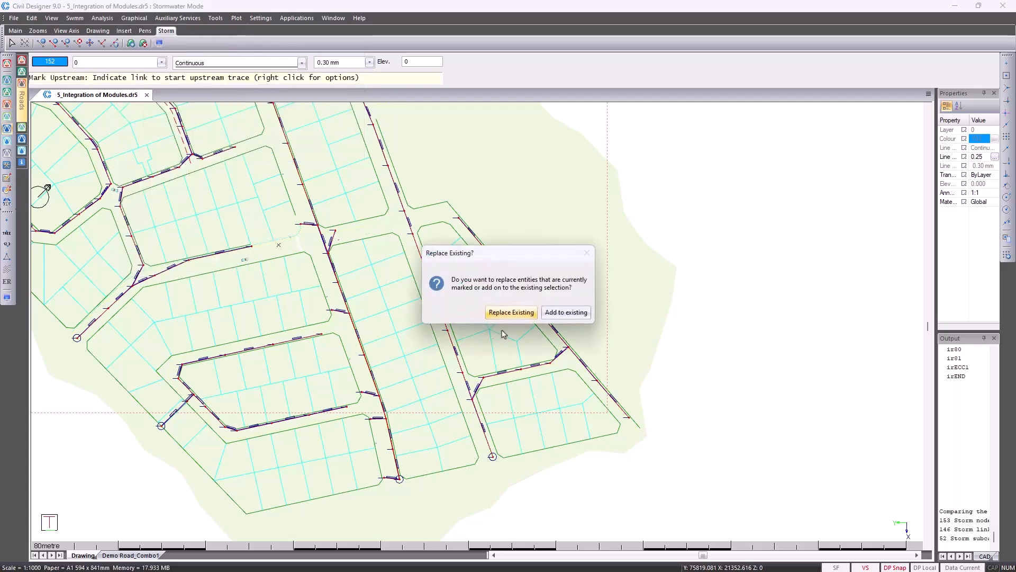
left_click(511, 313)
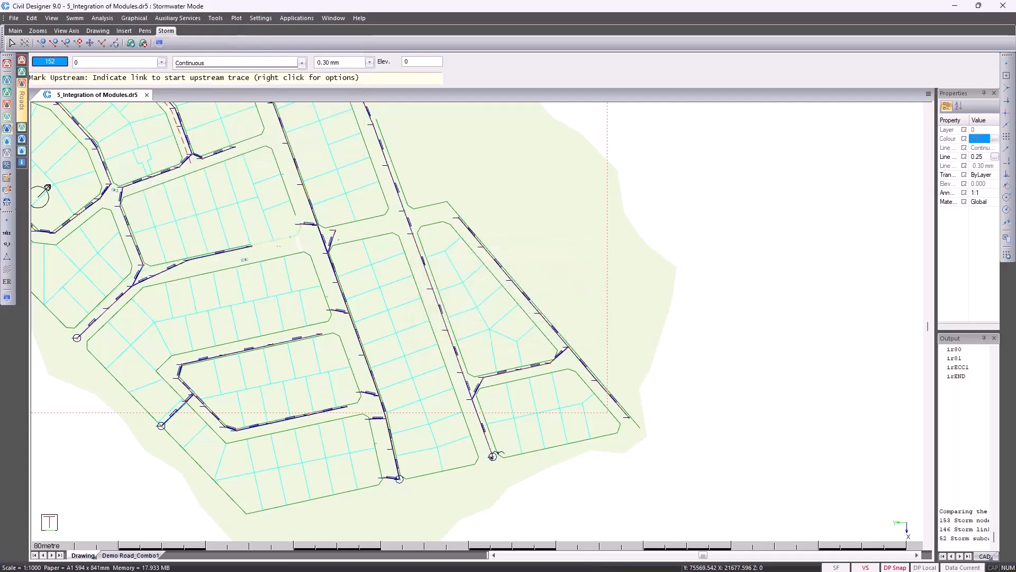
scroll(545, 324, "down", 2)
right_click(527, 225)
left_click(538, 237)
scroll(537, 237, "up", 2)
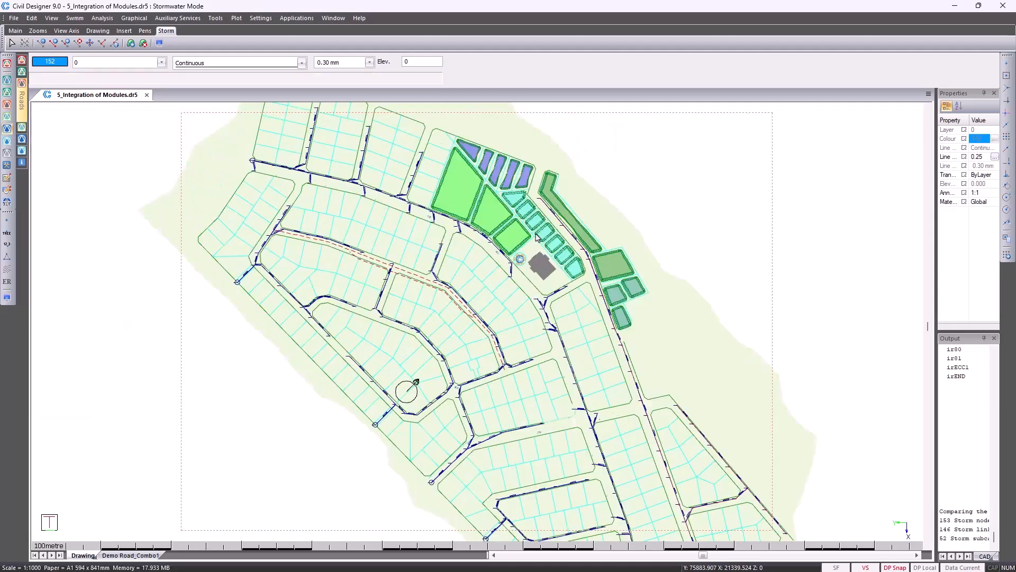
Set up a storm plot with the Storm Composite Longsection.sh9 sheet file, accepting the long-section settings for the graphically marked network
left_click(236, 18)
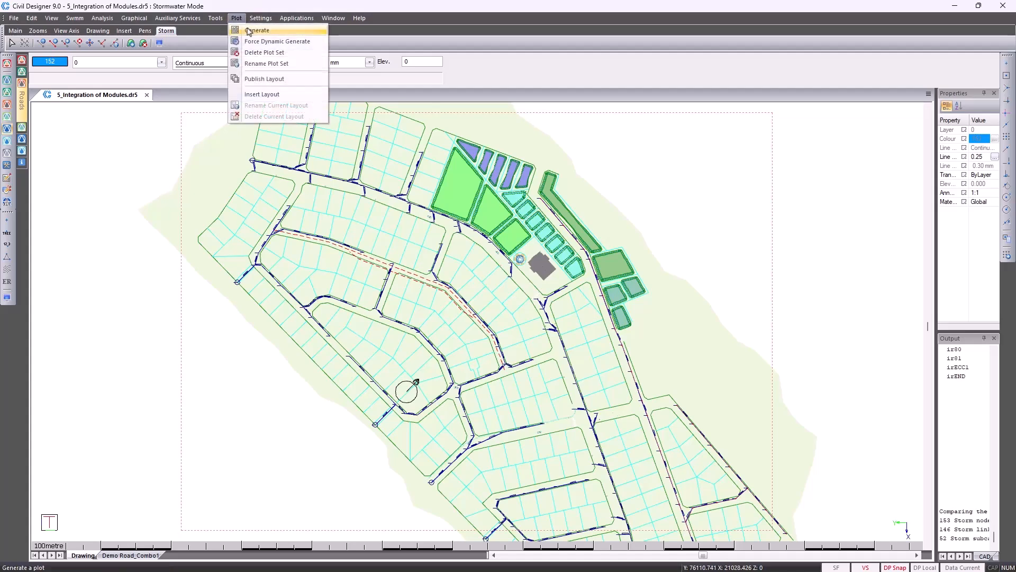
left_click(257, 30)
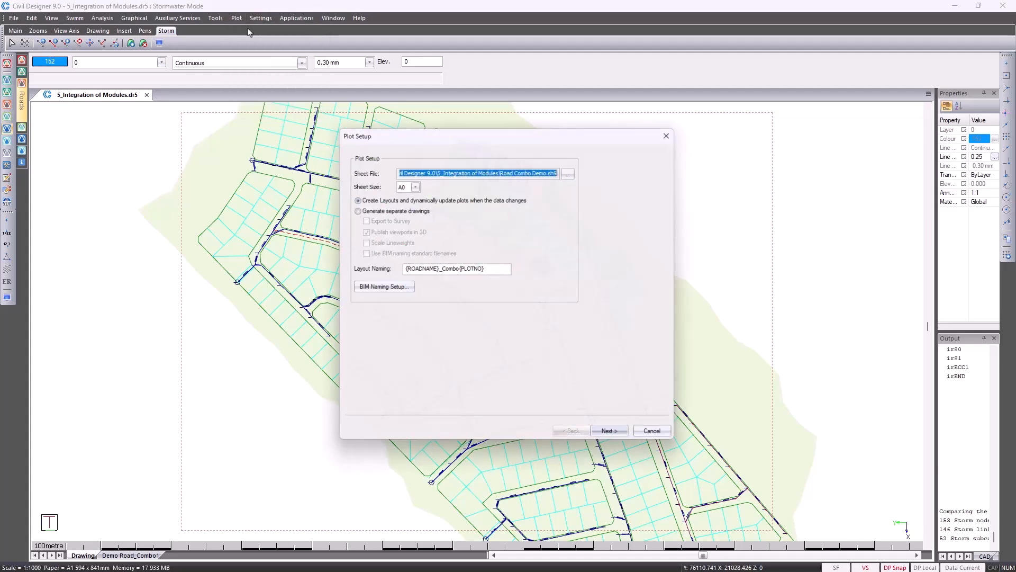
left_click(571, 173)
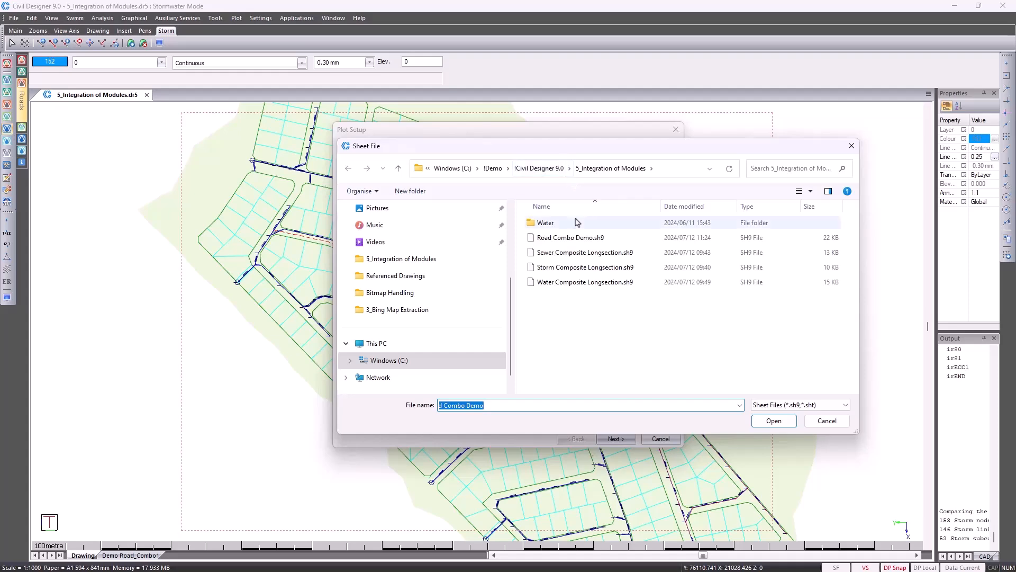
double_click(587, 268)
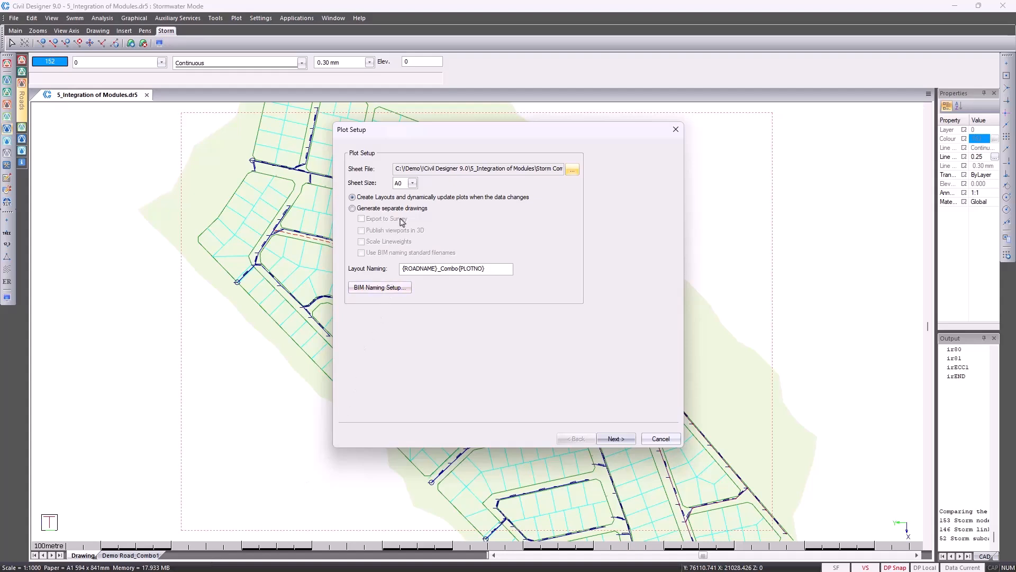
left_click(615, 438)
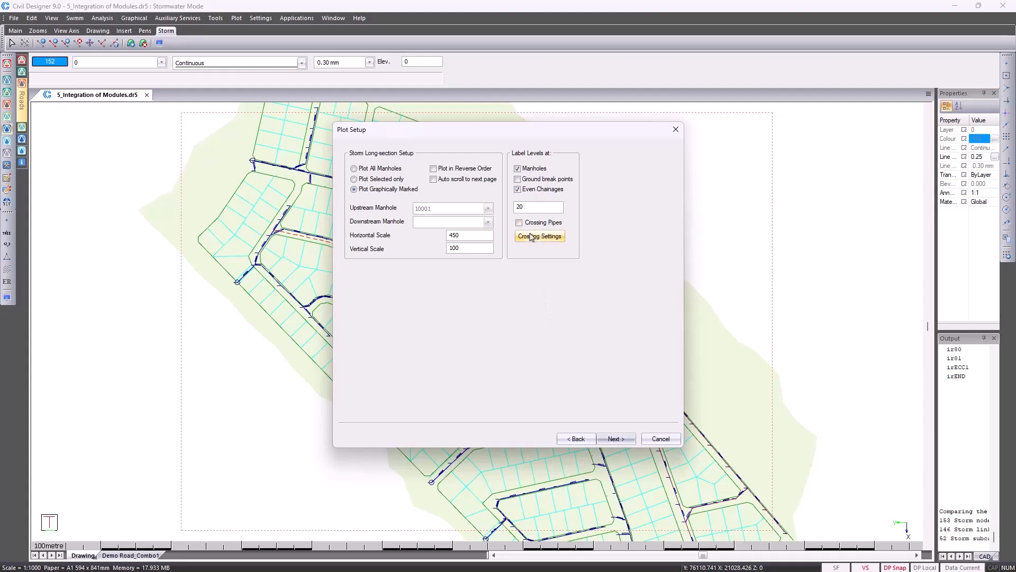
left_click(614, 439)
left_click(613, 439)
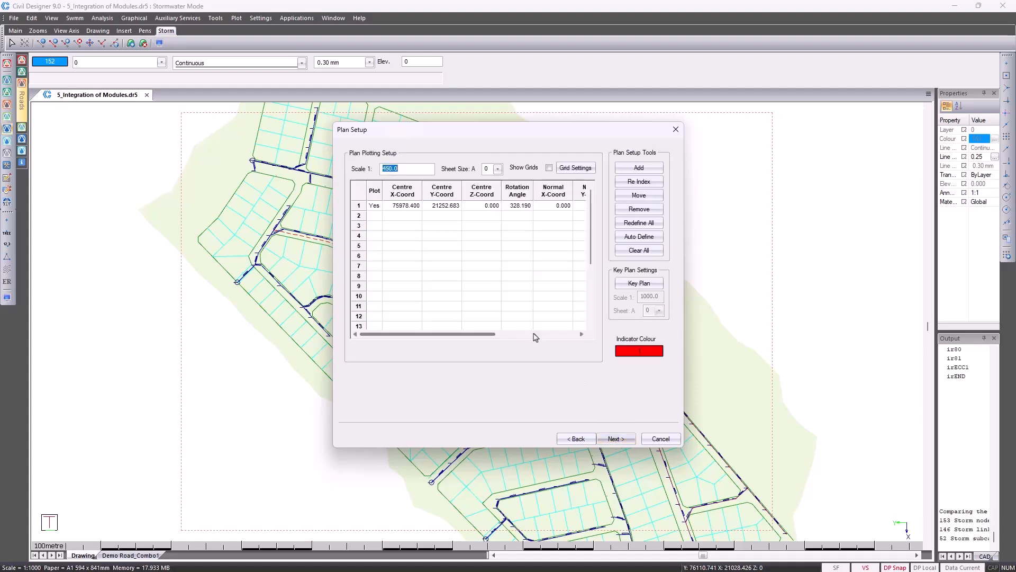
Set the plan scale to 1:1000, redefine the plan area over the eastern roads rotated about 292°, and generate the plot
type("1000")
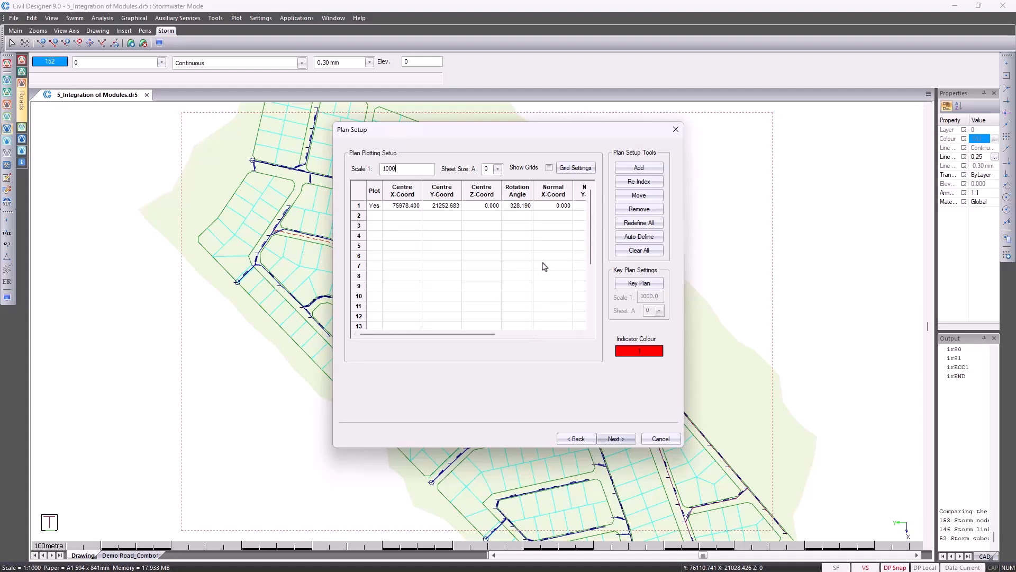
left_click(633, 228)
left_click(492, 313)
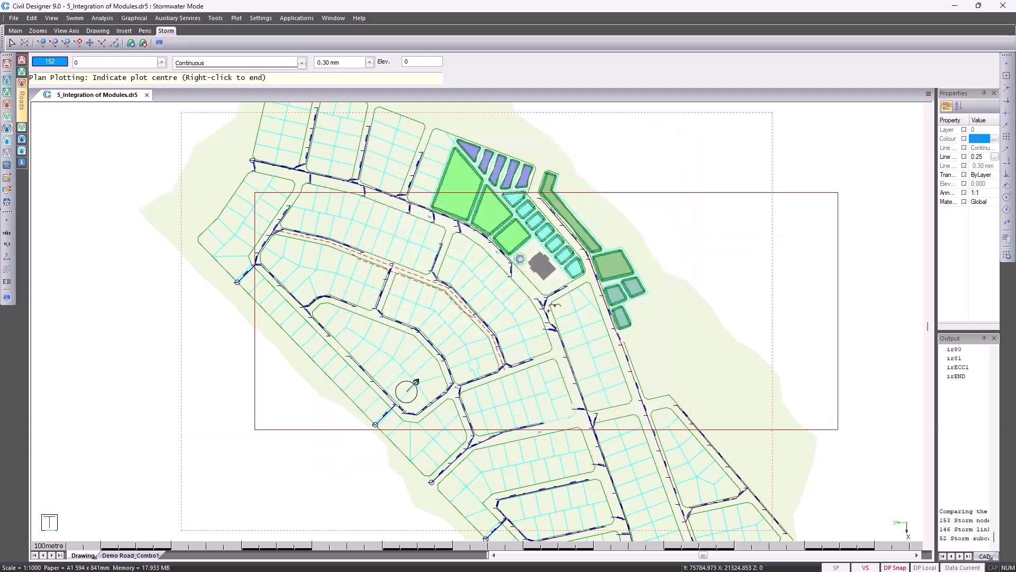
left_click(561, 318)
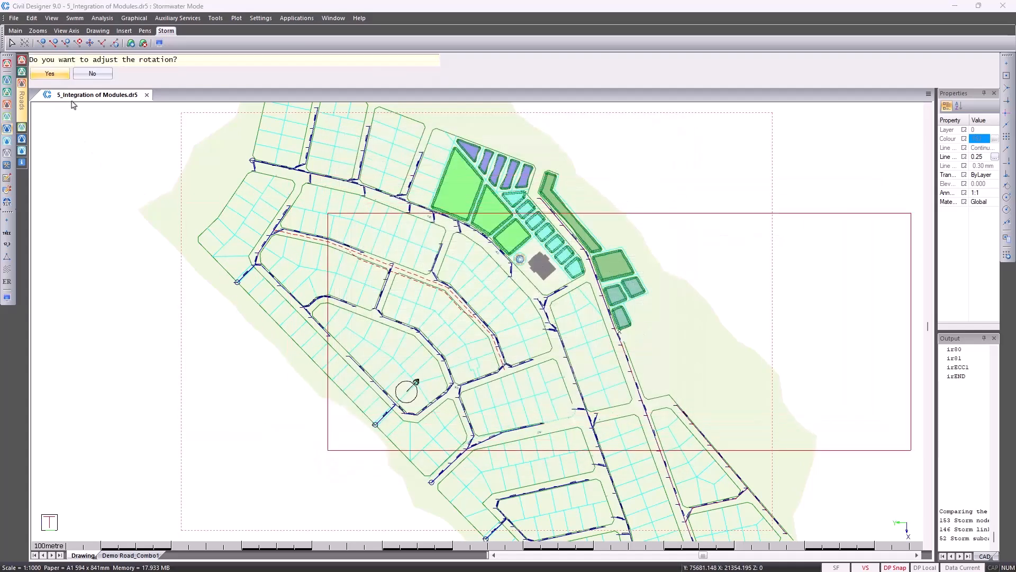
left_click(52, 74)
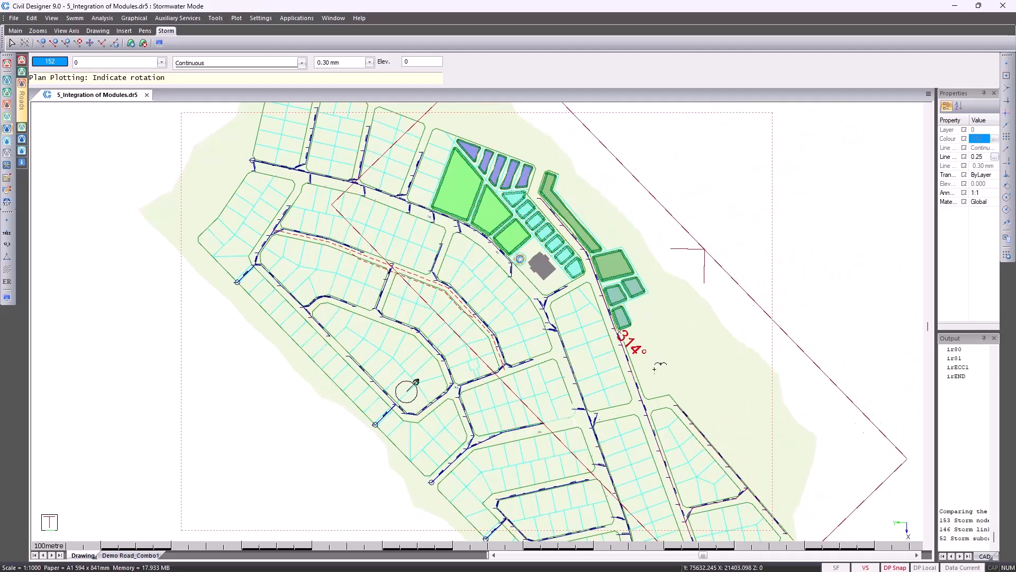
left_click(646, 389)
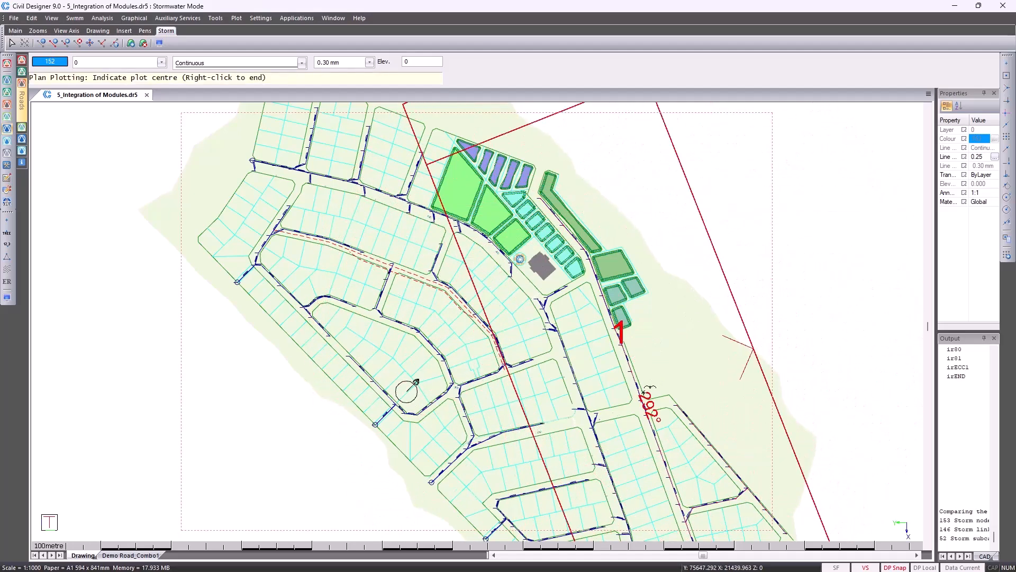
right_click(644, 391)
left_click(662, 398)
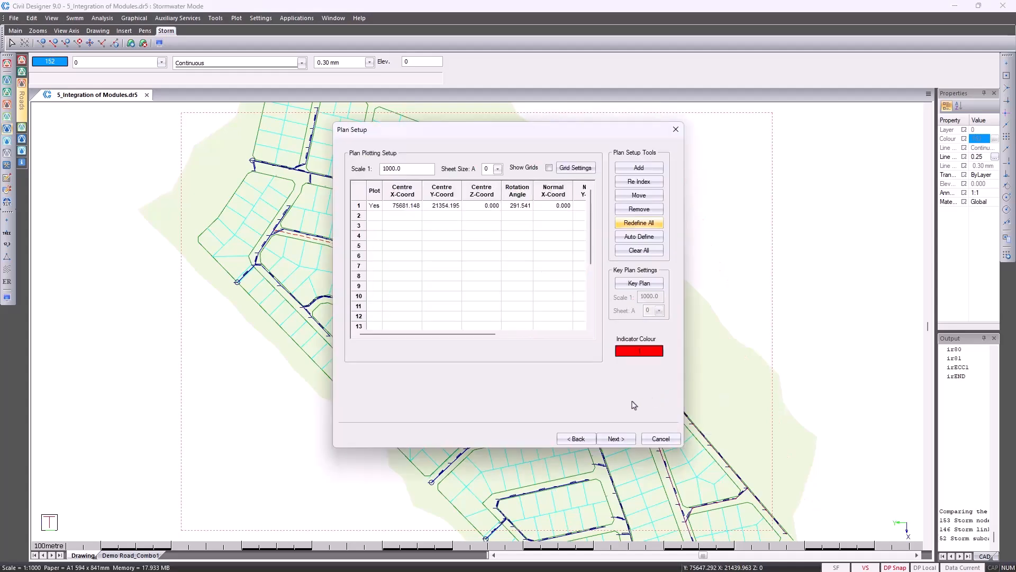
left_click(616, 441)
left_click(616, 439)
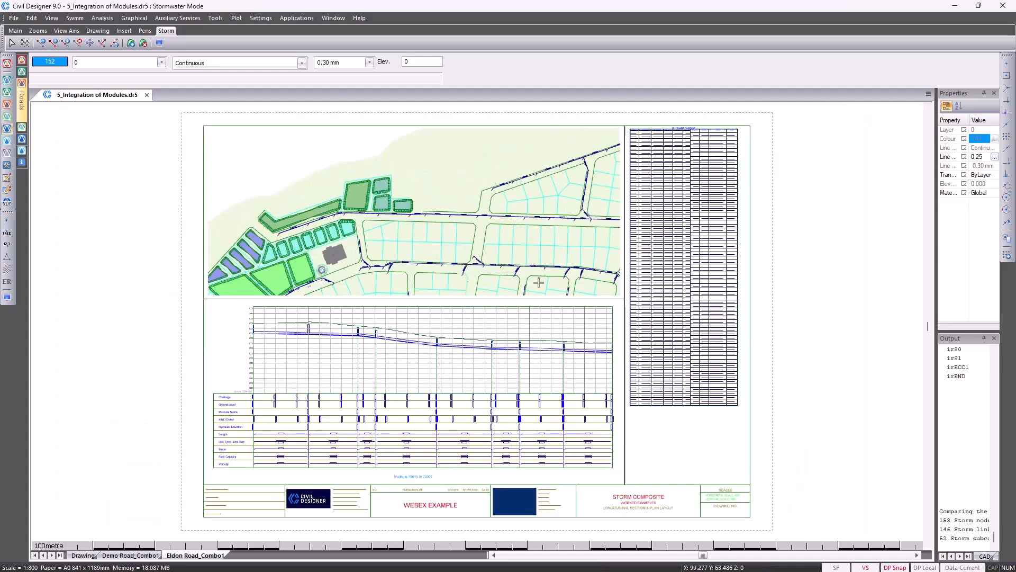
Inspect the stormwater schedule and the long-section data rows on the generated sheet, and return to the main drawing
scroll(670, 158, "up", 3)
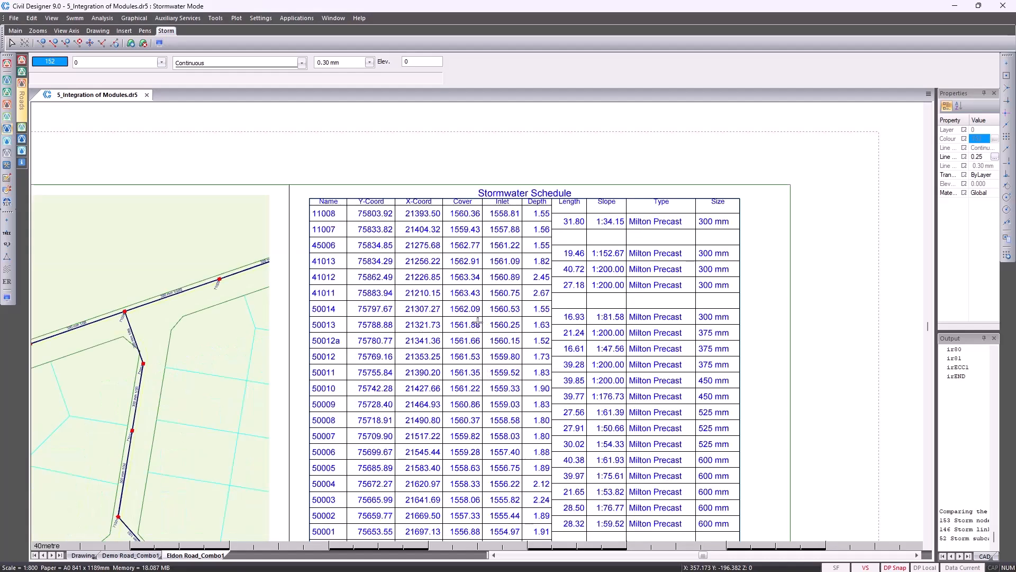
scroll(478, 322, "down", 2)
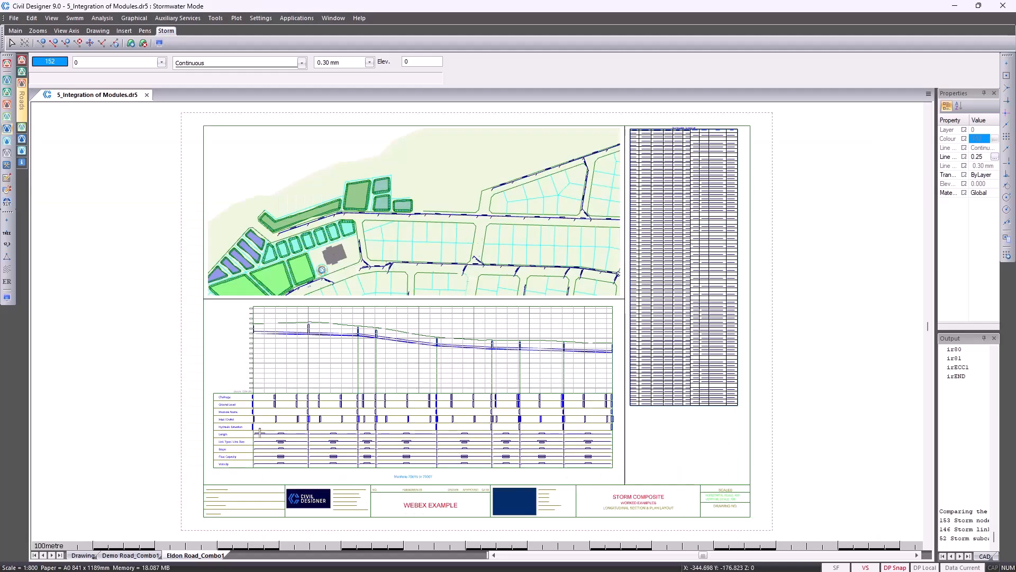
scroll(254, 428, "up", 1)
scroll(254, 430, "up", 1)
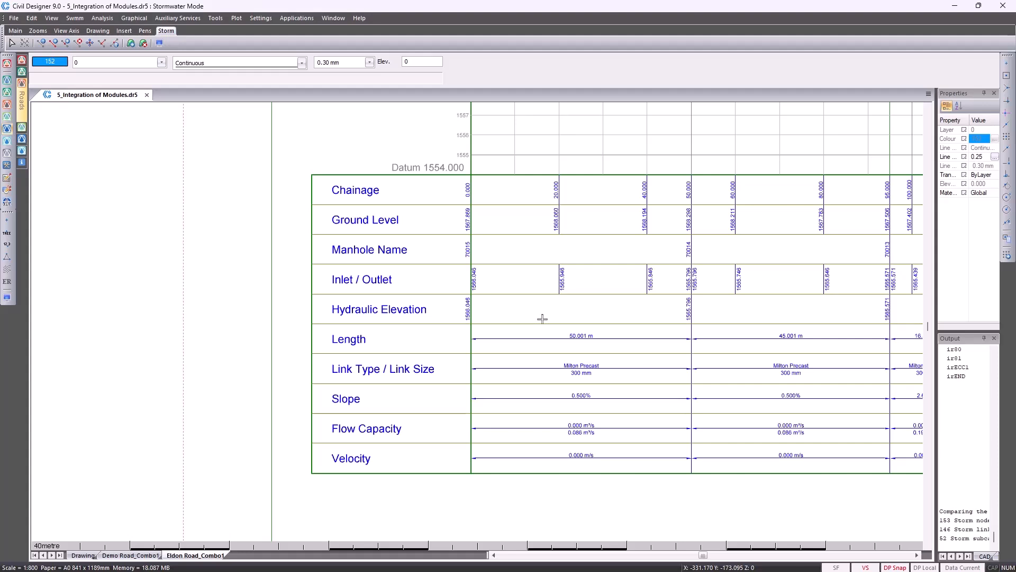
middle_click(543, 319)
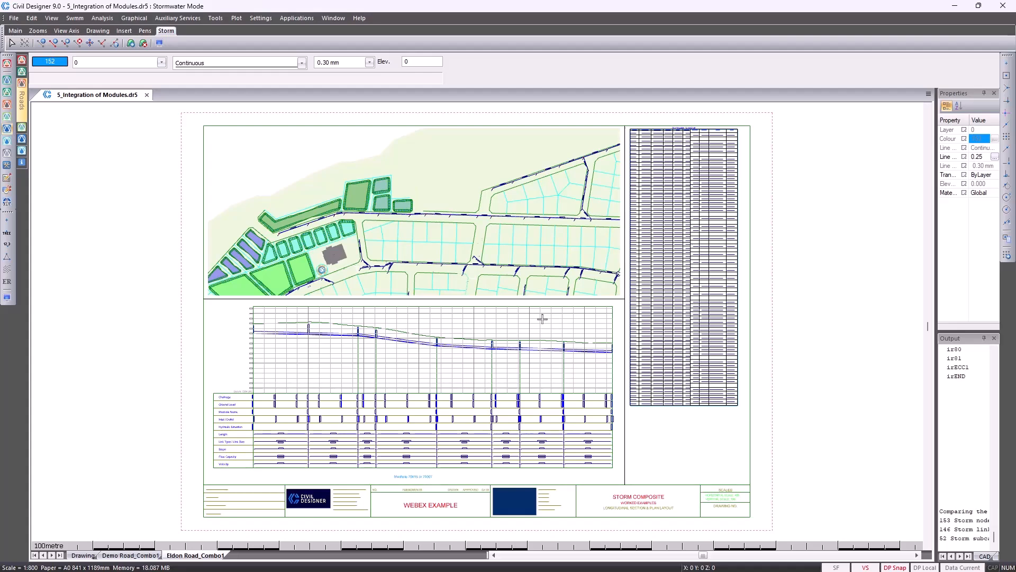
left_click(83, 555)
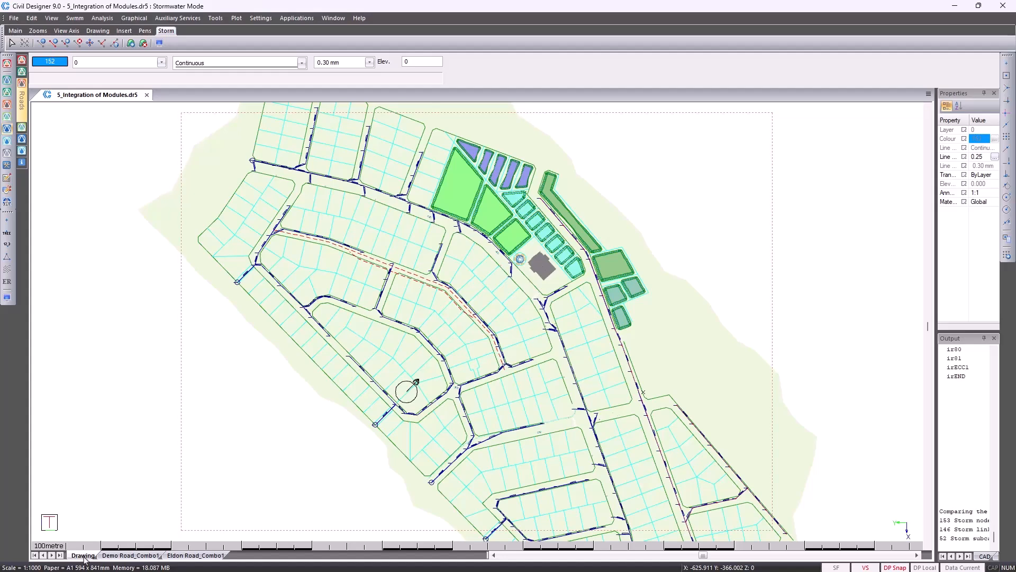
Hide the stormwater layout and show the sewer layout in the display settings
left_click(6, 297)
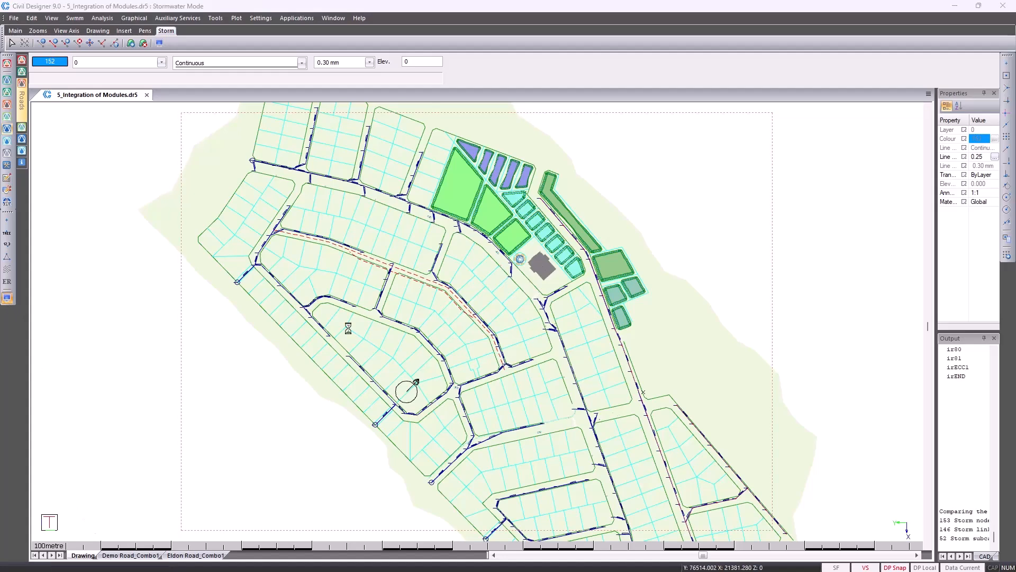
left_click(458, 156)
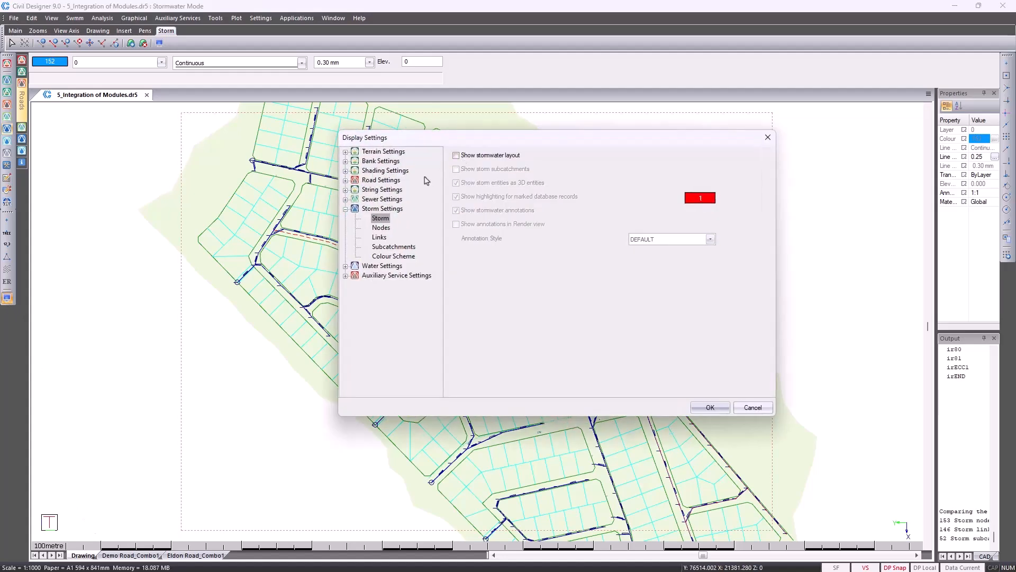
left_click(394, 199)
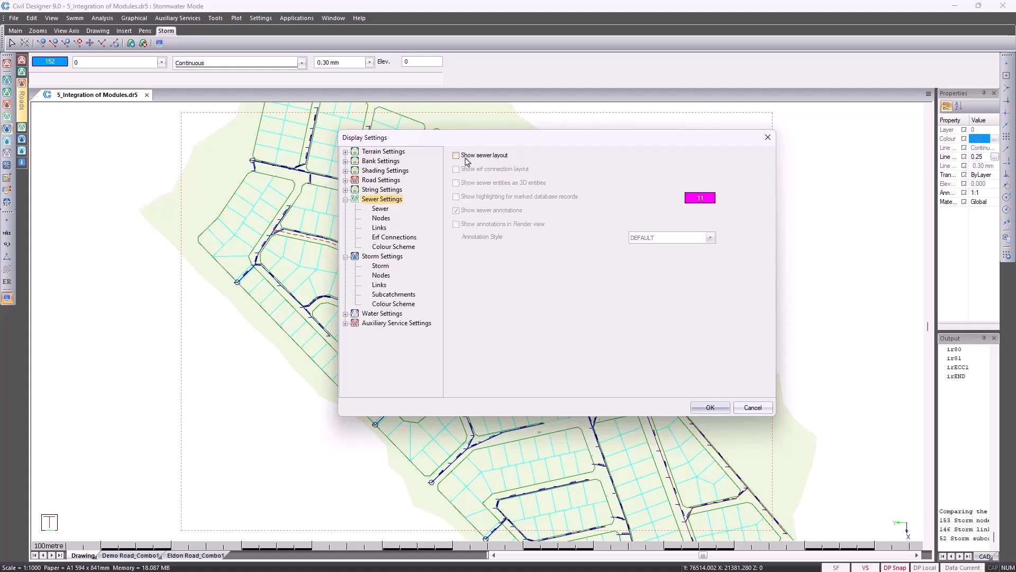
left_click(466, 156)
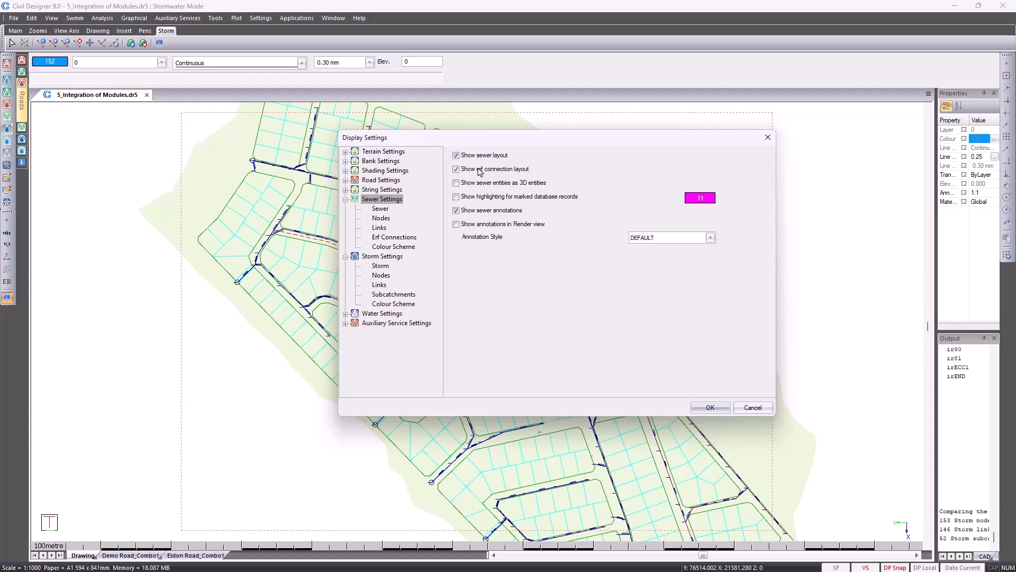
left_click(709, 408)
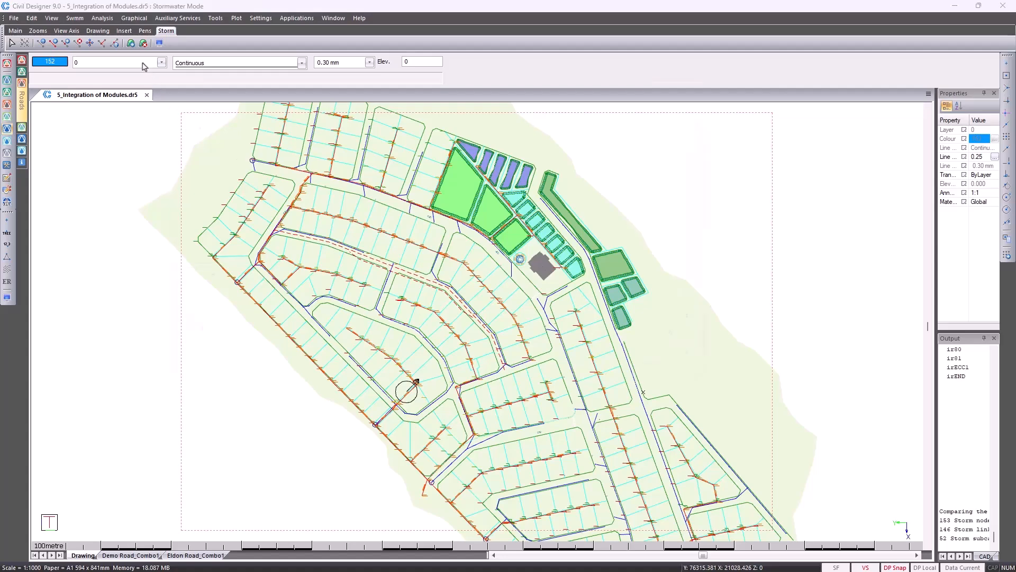
Turn off the visibility of the Demo Storm Link, Demo Storm Nodes and Demo Storm Outfall layers
left_click(523, 89)
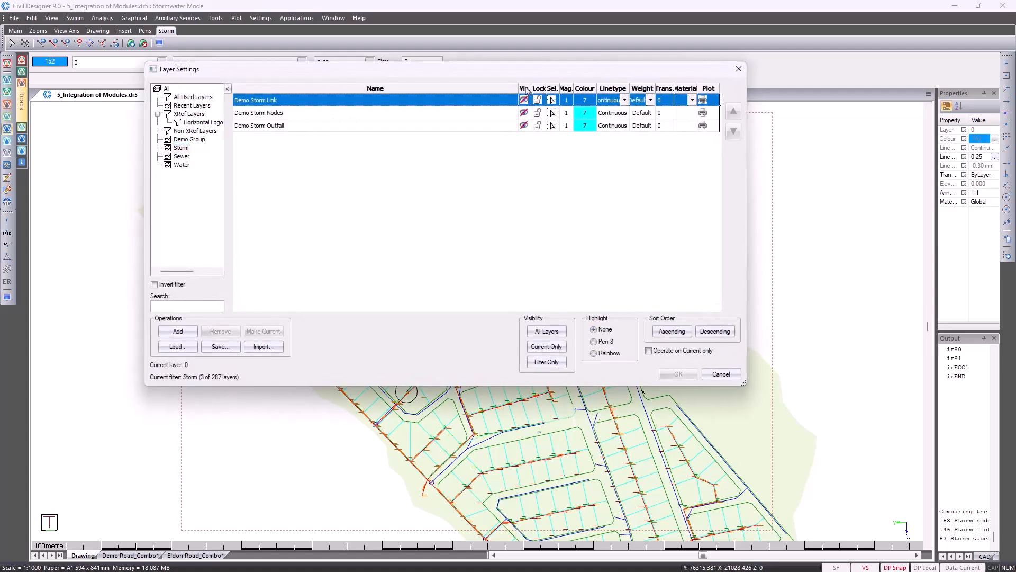
left_click(678, 374)
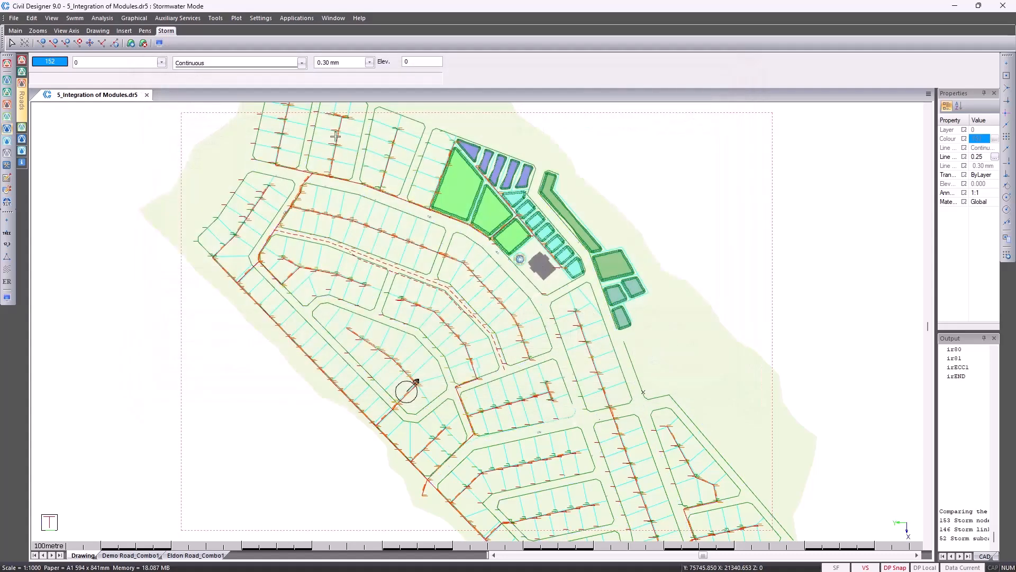
scroll(290, 106, "up", 4)
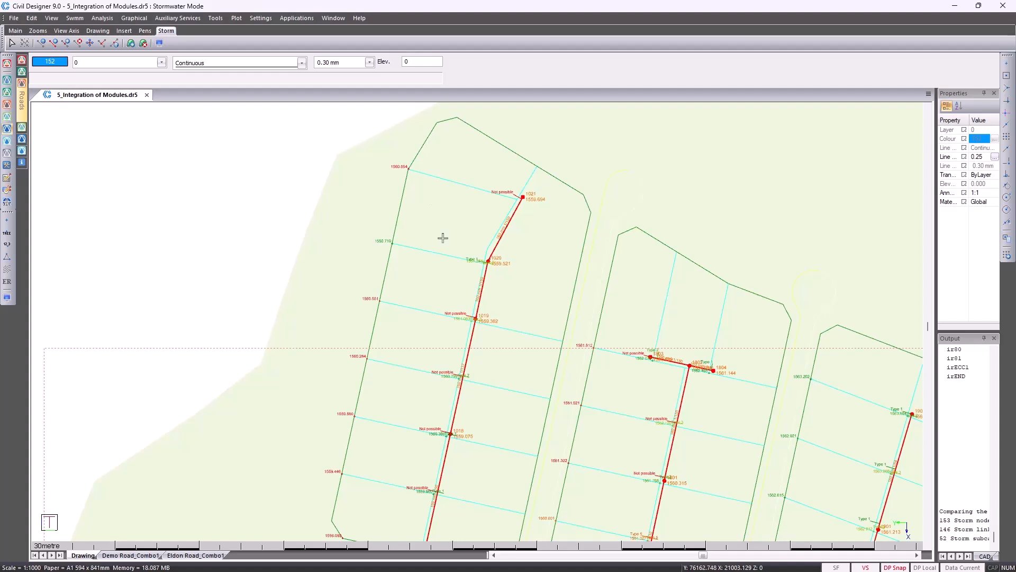
Activate sewer mode and set Clear Example1.se9 as the project's sewer data file, discarding the unsaved roads and storm data changes
key("Home")
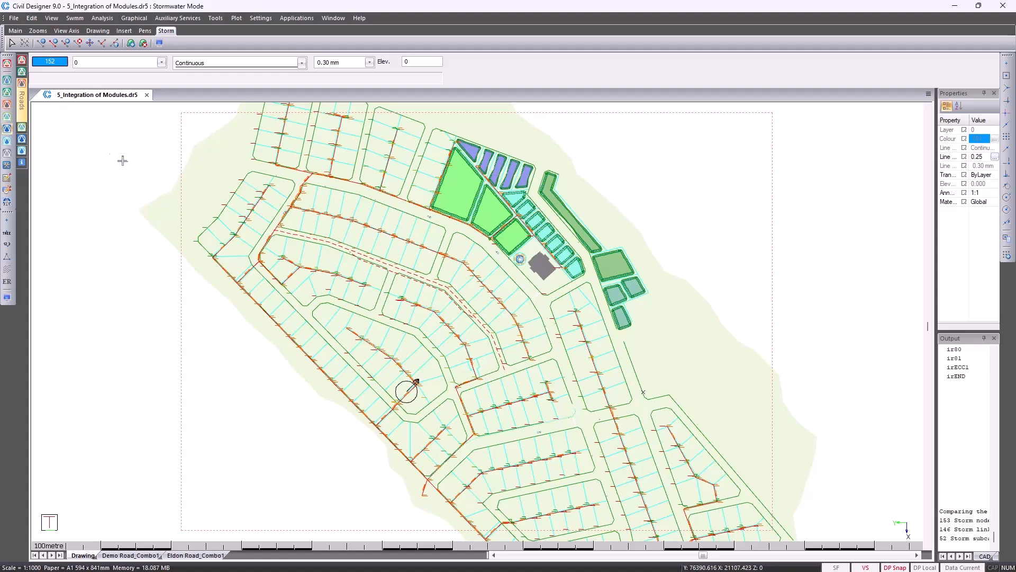
left_click(7, 117)
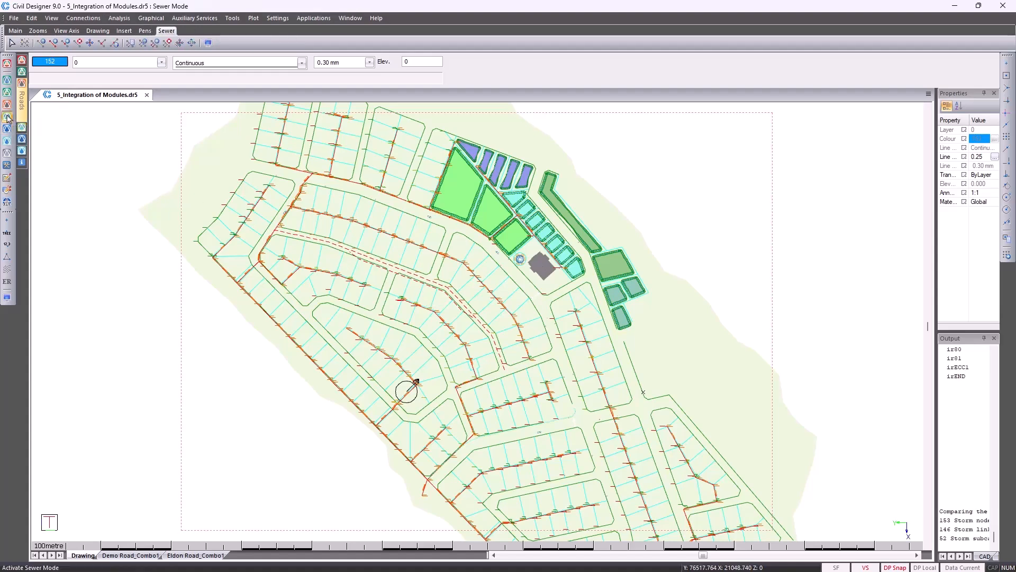
left_click(13, 18)
left_click(36, 144)
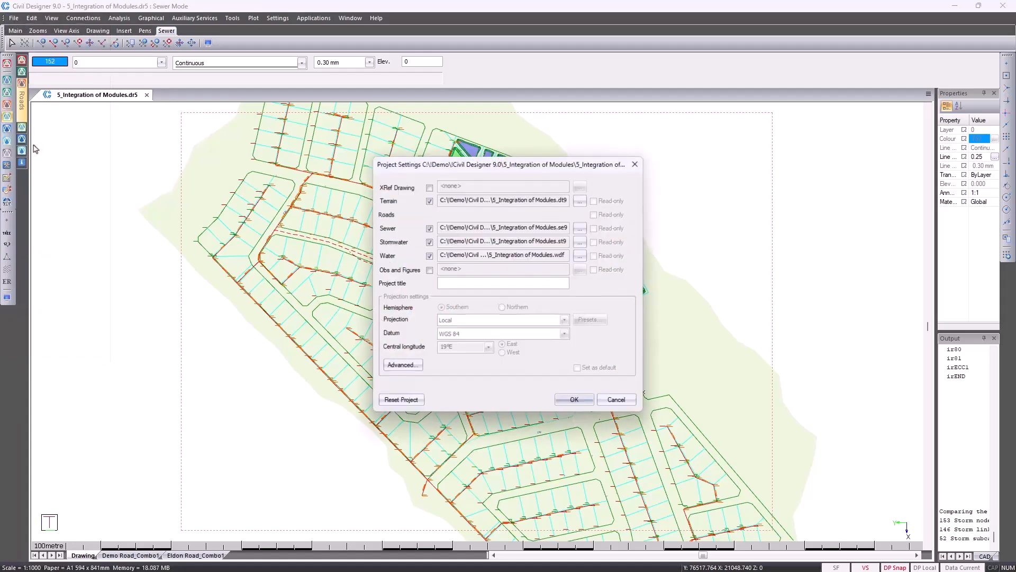
left_click(581, 228)
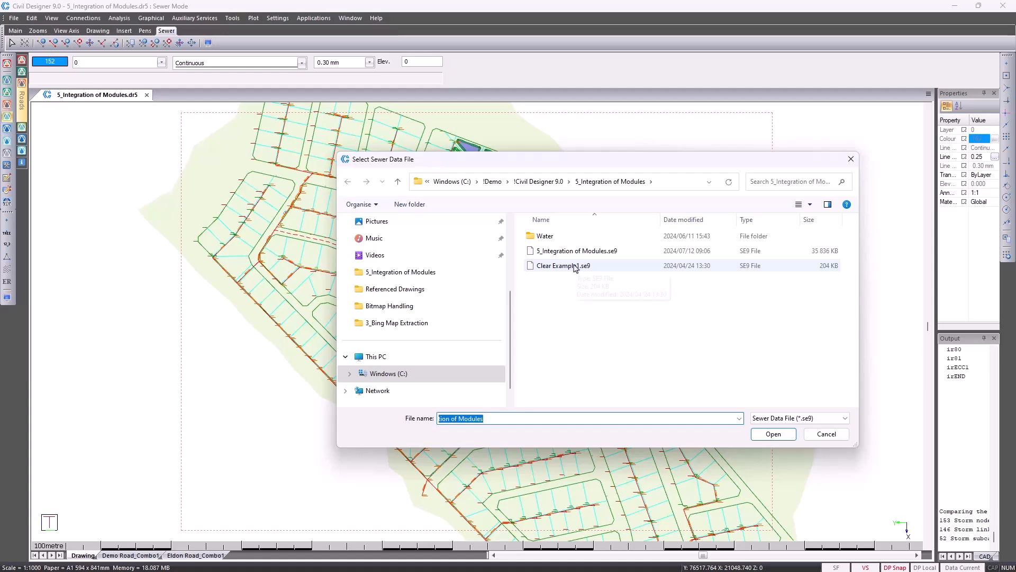
double_click(575, 268)
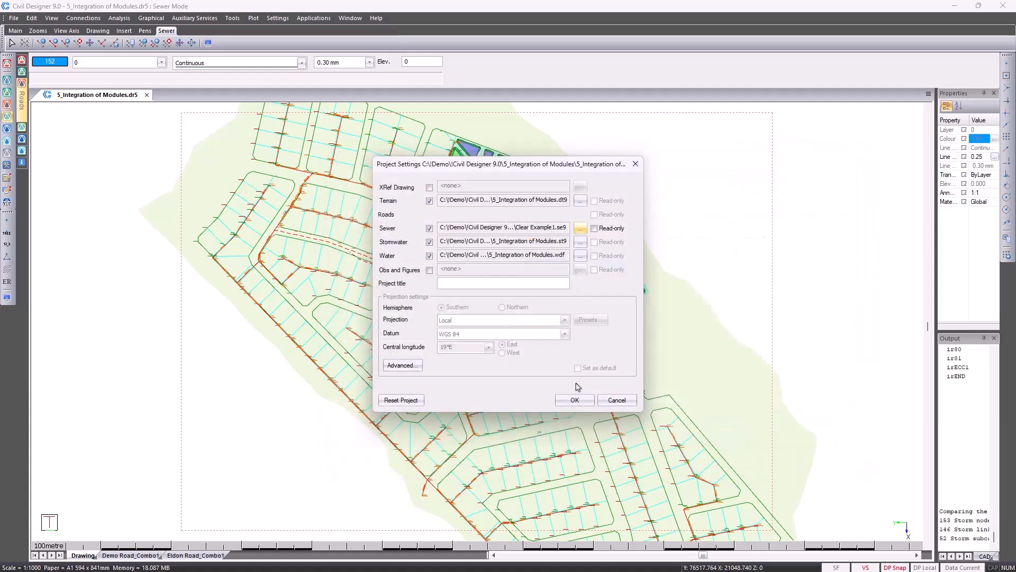
left_click(575, 400)
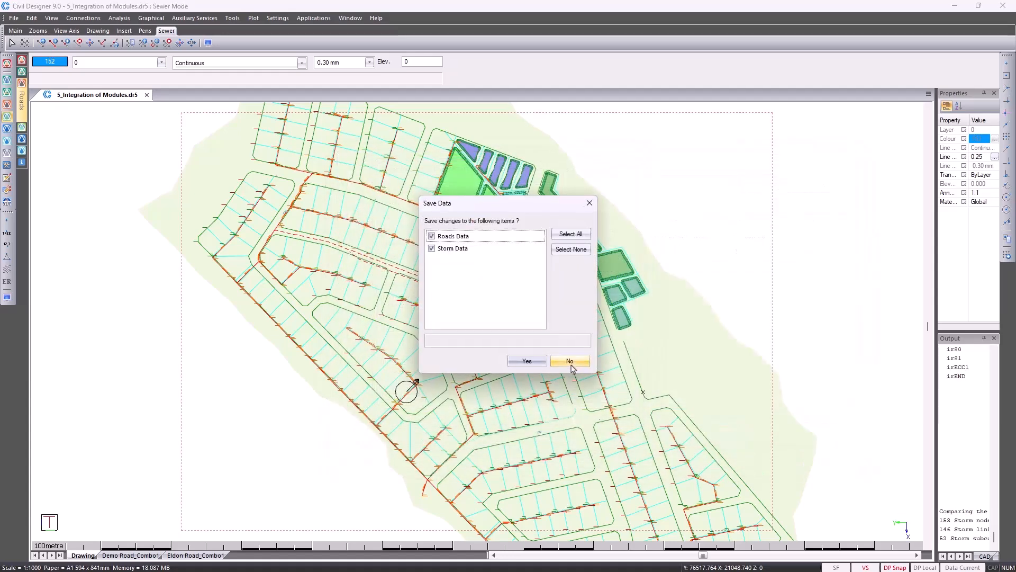
left_click(574, 362)
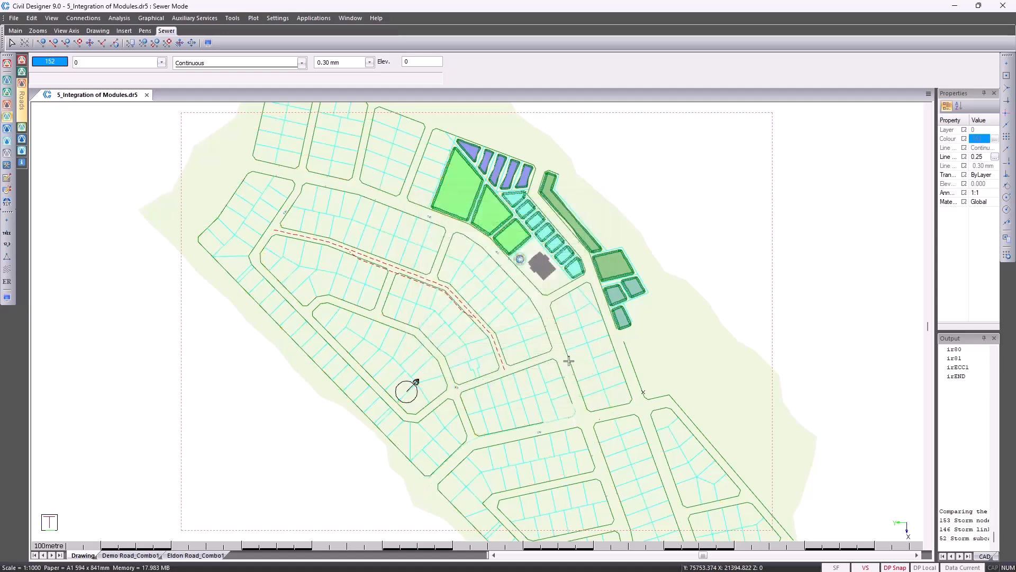
Turn on the visibility of the Demo Sewer Link, Demo Sewer Node and Demo Sewer Outfall layers
left_click(113, 64)
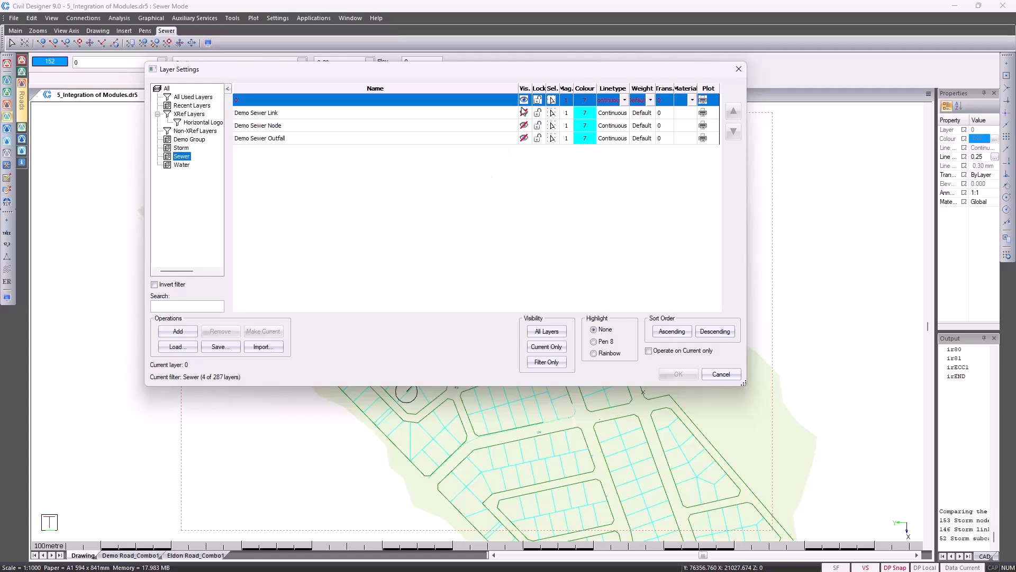
left_click(524, 90)
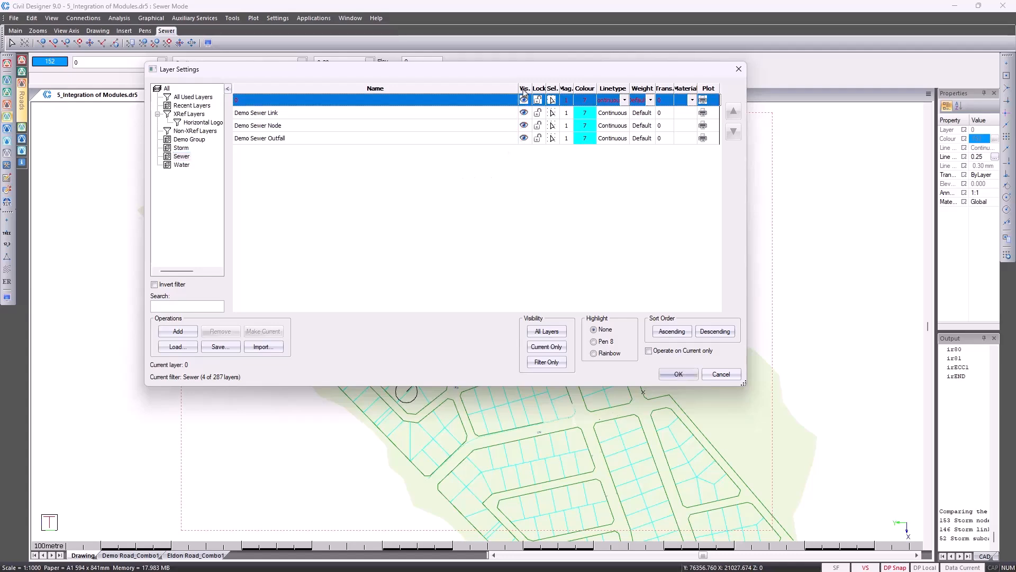
left_click(678, 374)
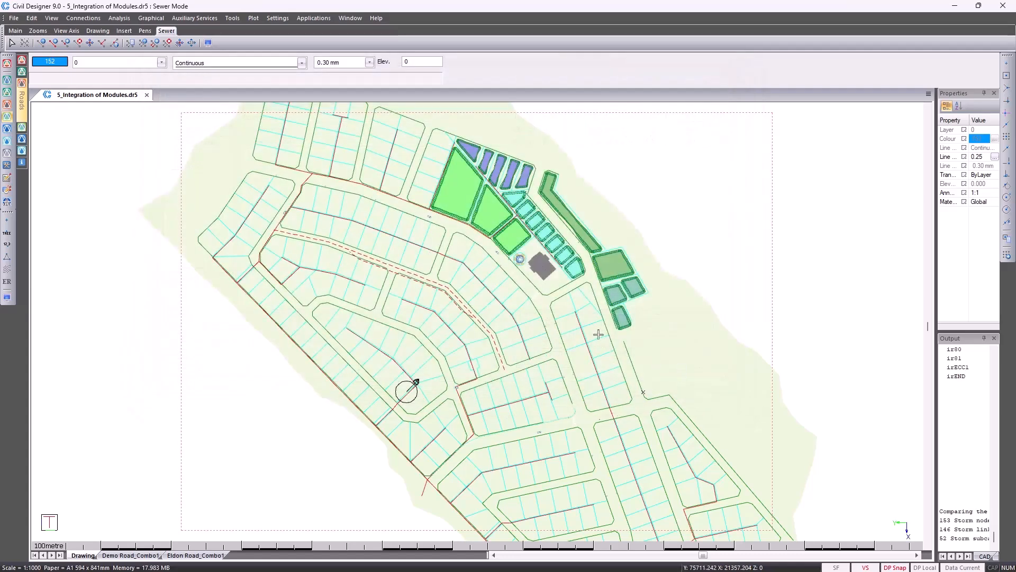
left_click(152, 19)
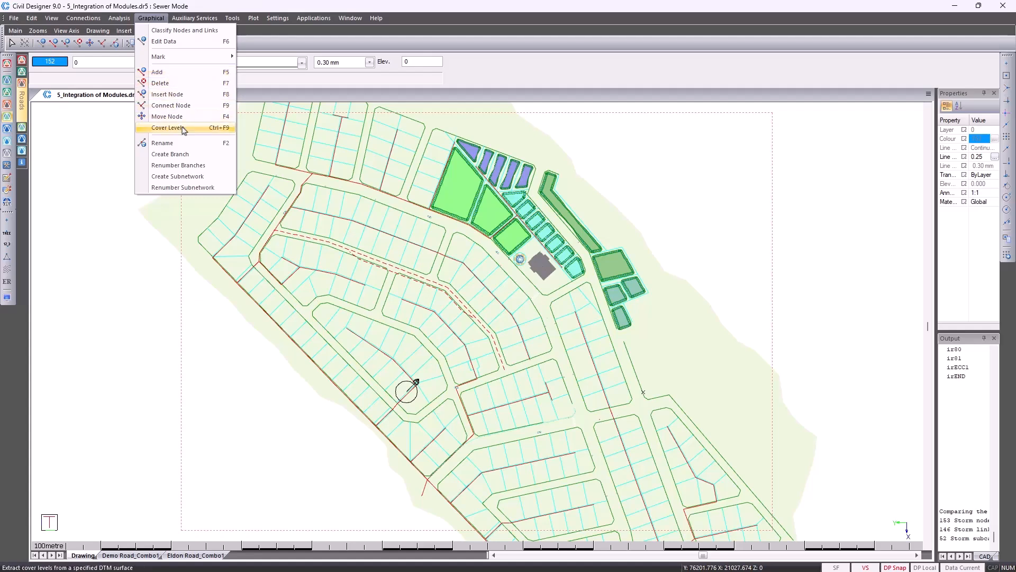
left_click(185, 83)
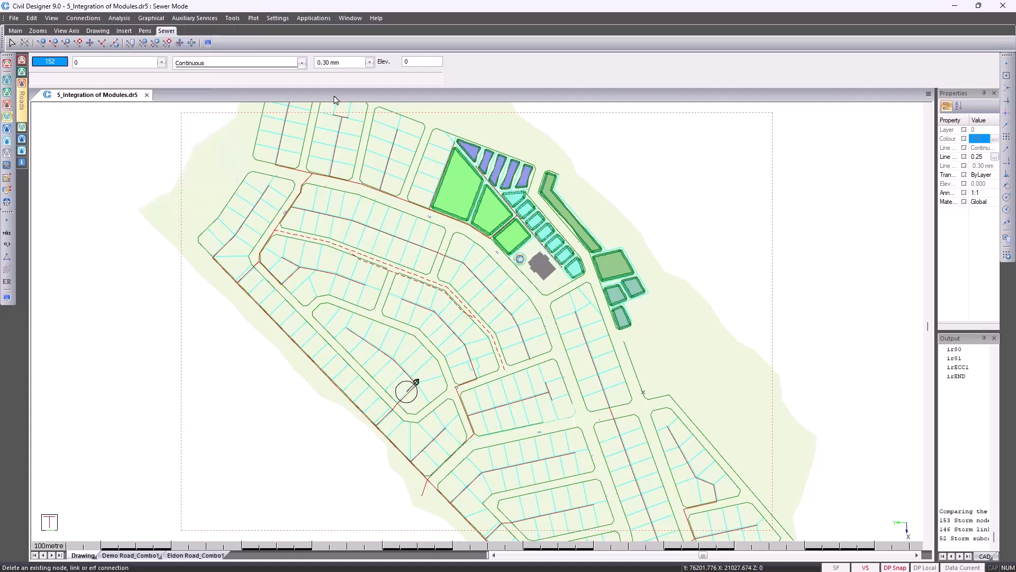
scroll(300, 121, "up", 3)
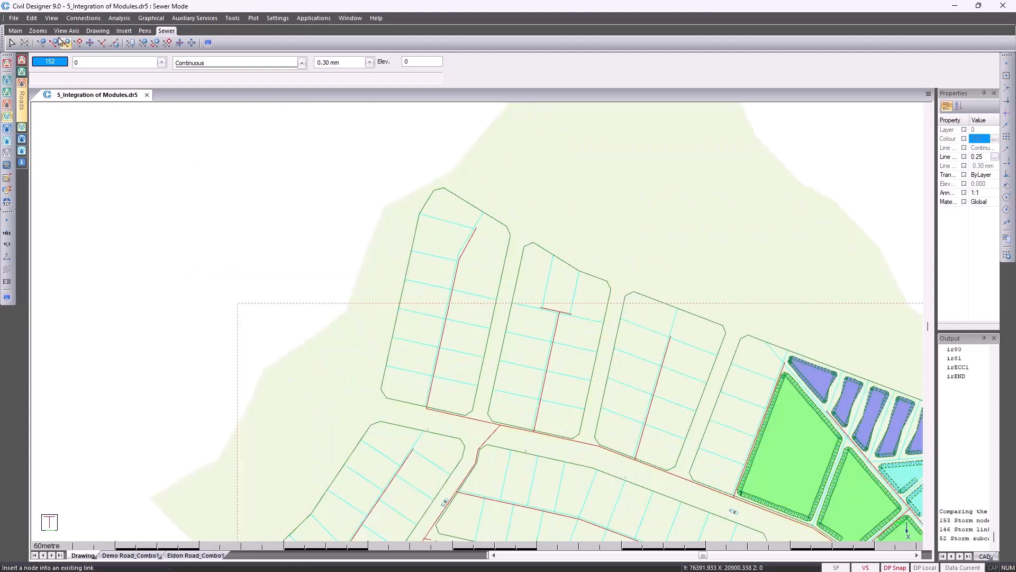
Examine the sewer design defaults, including the available manhole types, manhole conditions, pipe types and diameters
left_click(33, 19)
left_click(51, 30)
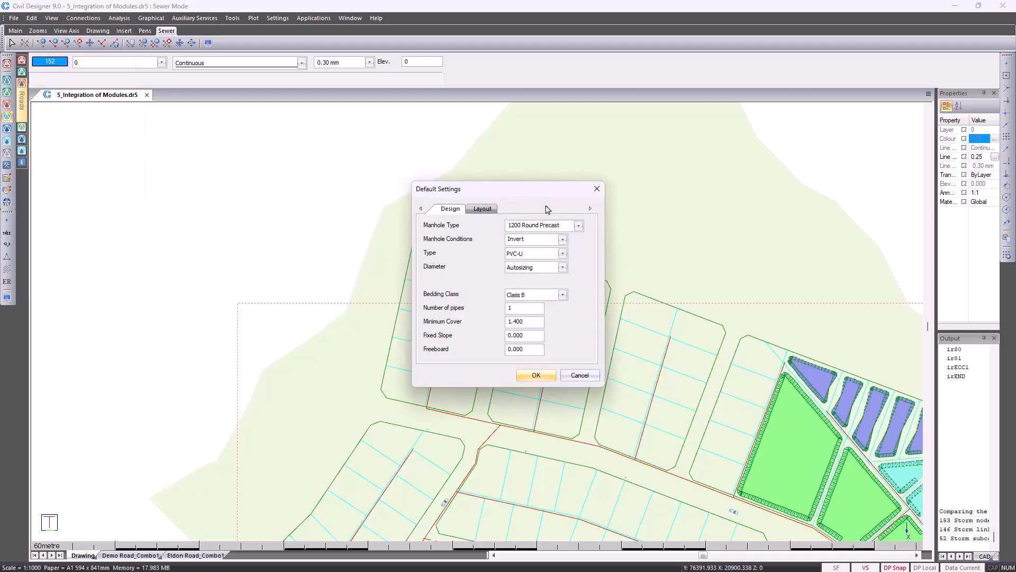
left_click(578, 226)
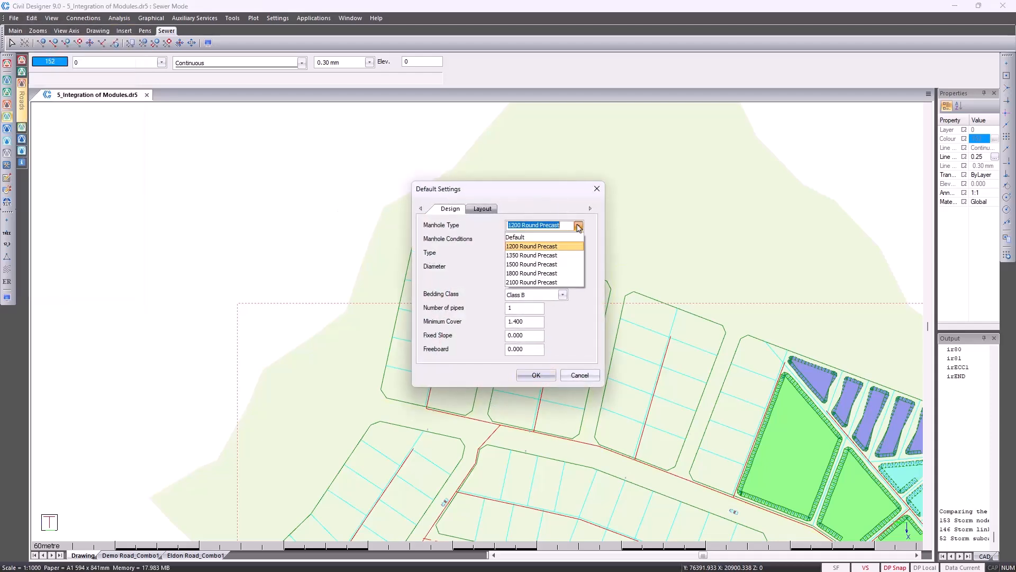
left_click(579, 227)
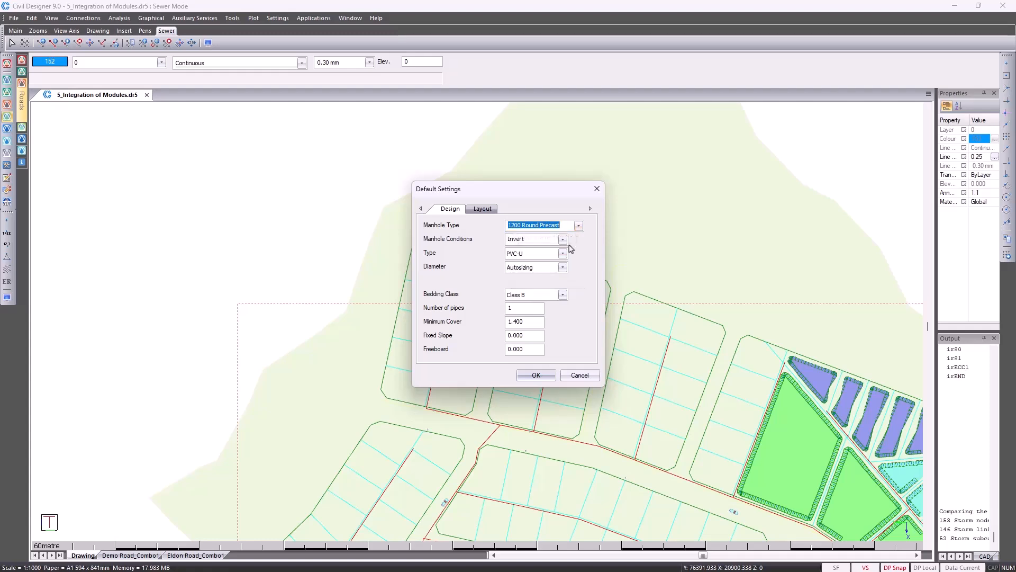
left_click(563, 240)
left_click(563, 240)
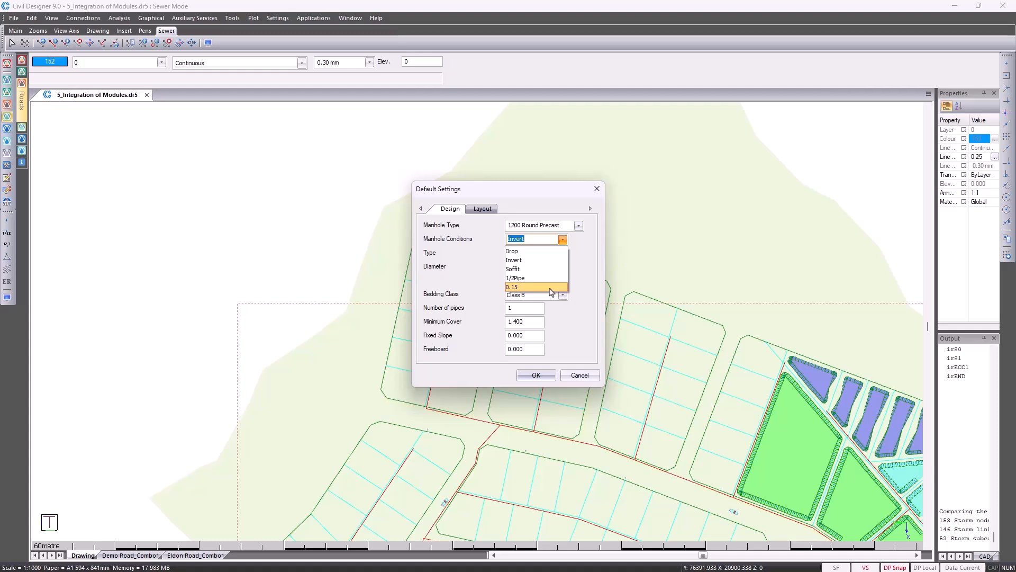
left_click(602, 253)
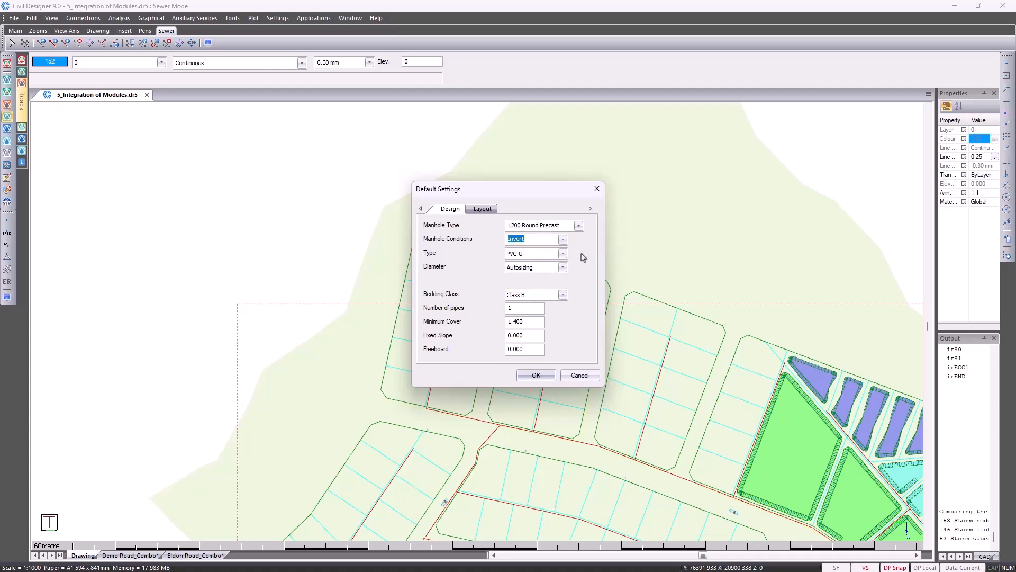
left_click(564, 254)
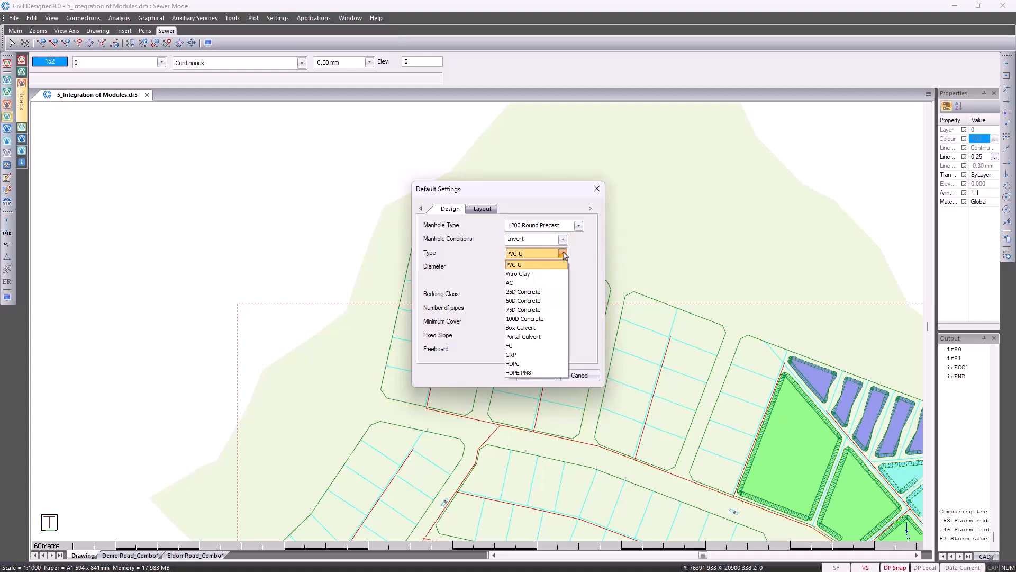
left_click(563, 254)
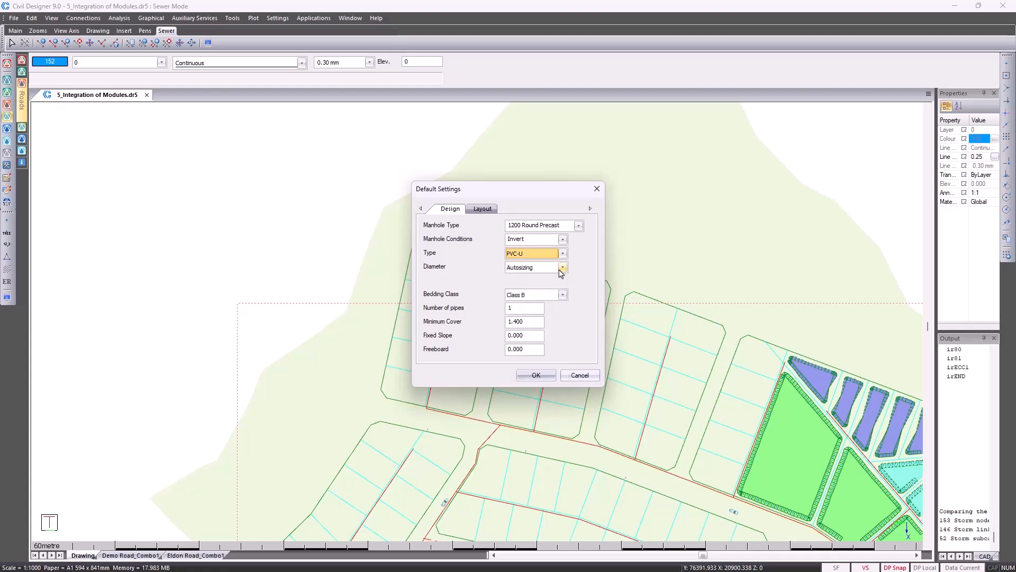
left_click(562, 268)
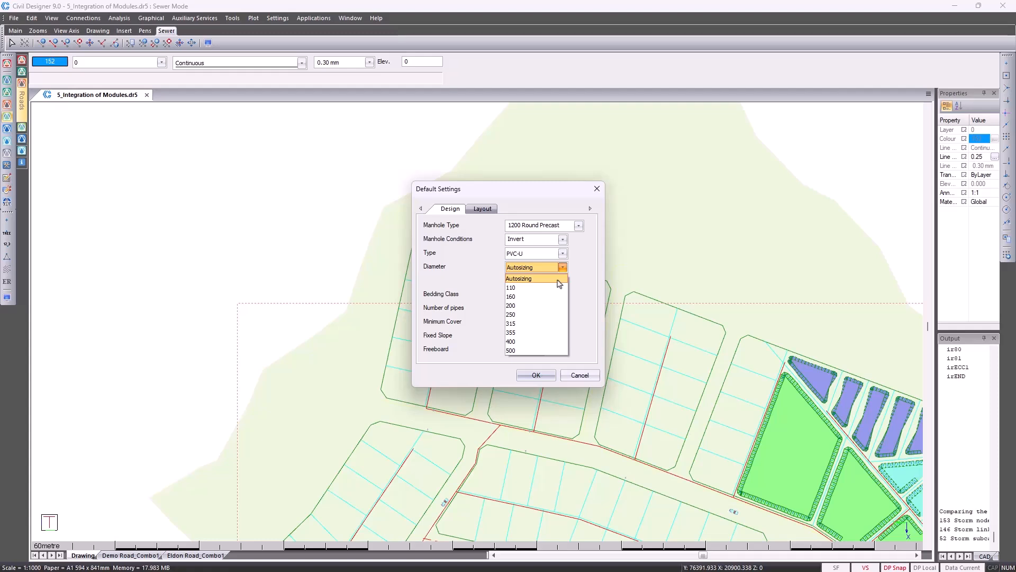
left_click(585, 281)
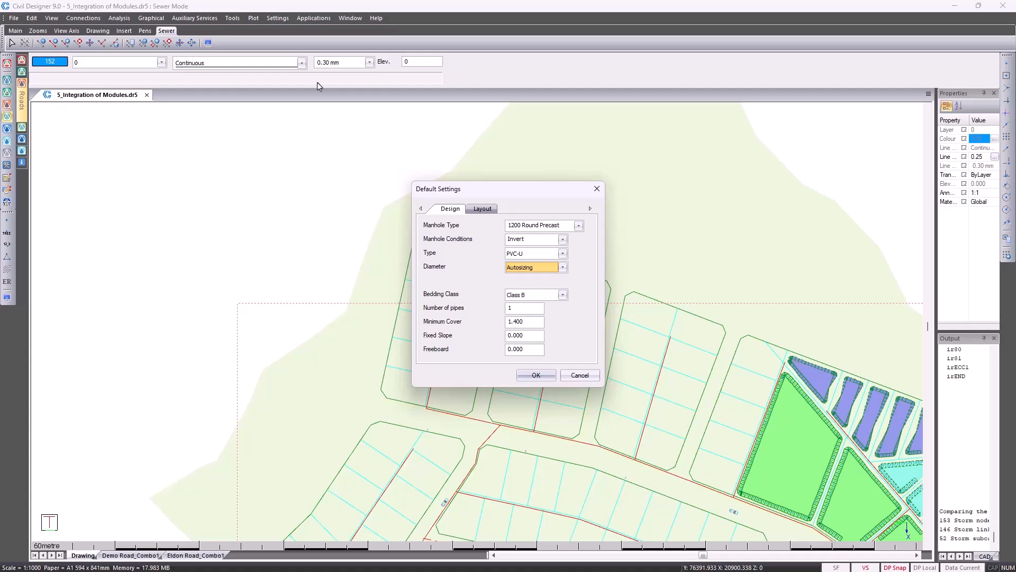
Examine the default layout offsets, link division options and maximum link length, and leave the default settings without applying changes
left_click(482, 209)
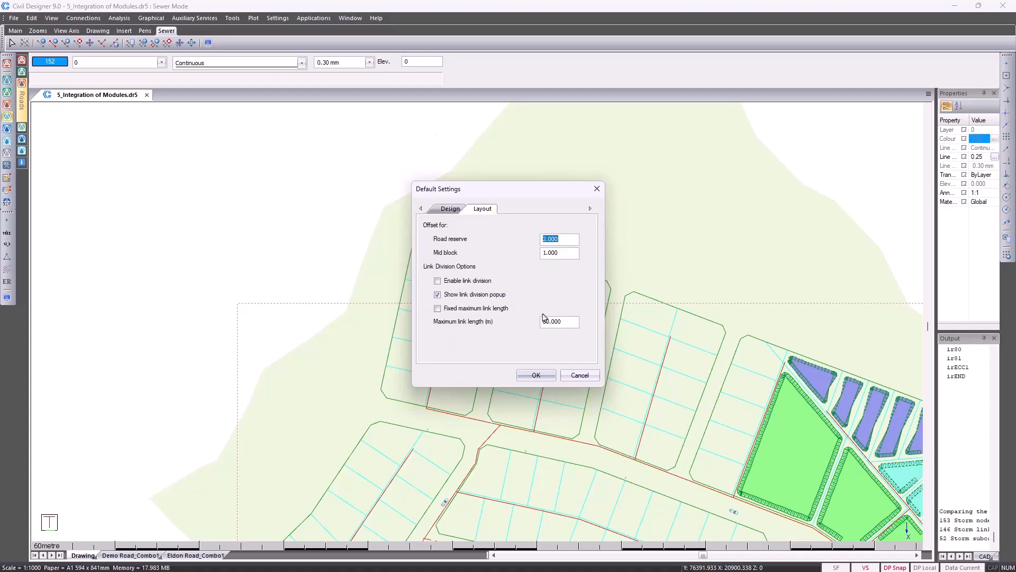
left_click_drag(566, 321, 526, 321)
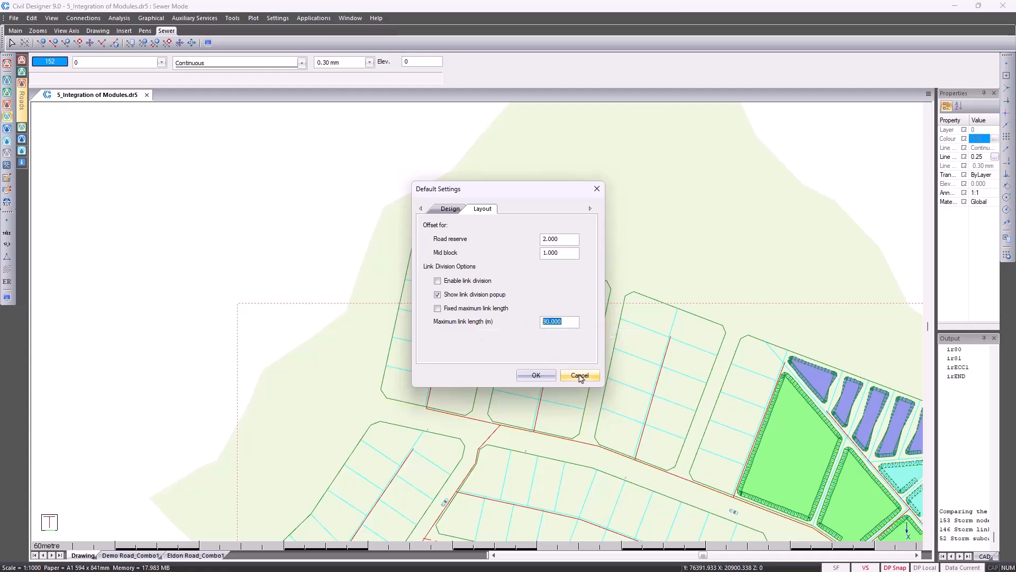
left_click(578, 374)
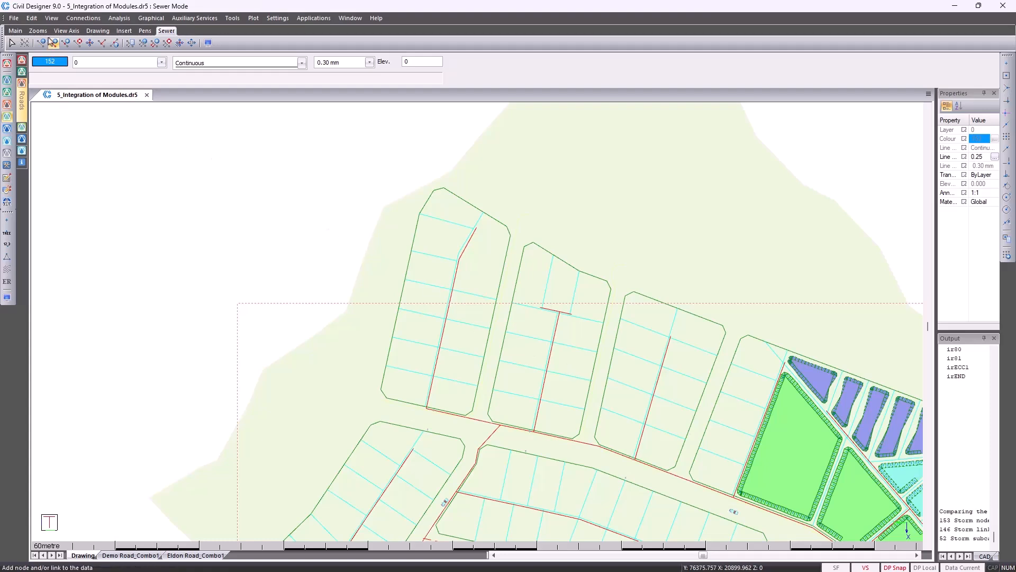
Open the sewer design parameters to examine the analysis settings and inflow calculation method
left_click(32, 18)
left_click(50, 43)
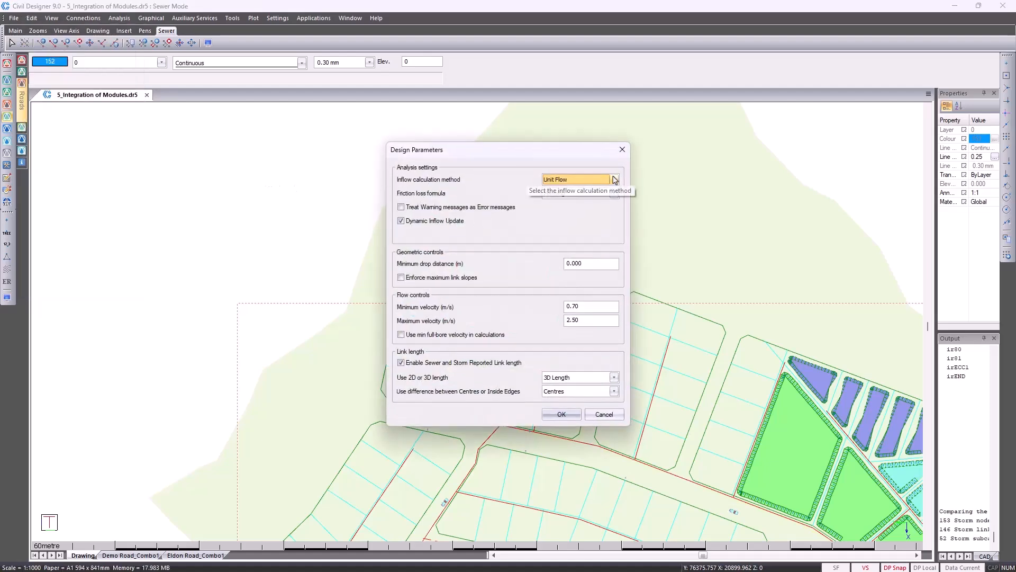
Examine the available inflow calculation methods and friction loss formulas in the design parameters, without saving changes
left_click(613, 179)
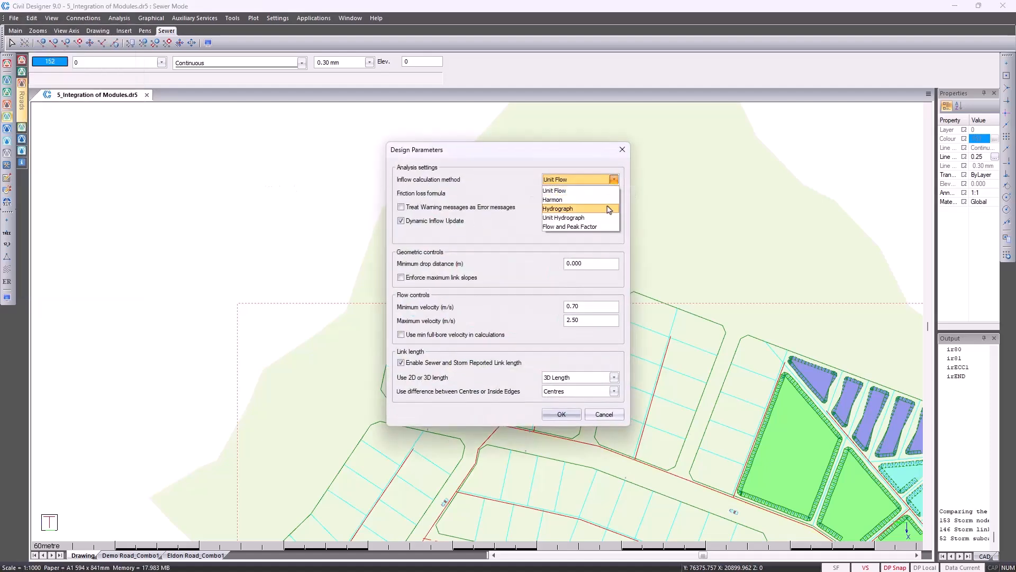
left_click(597, 191)
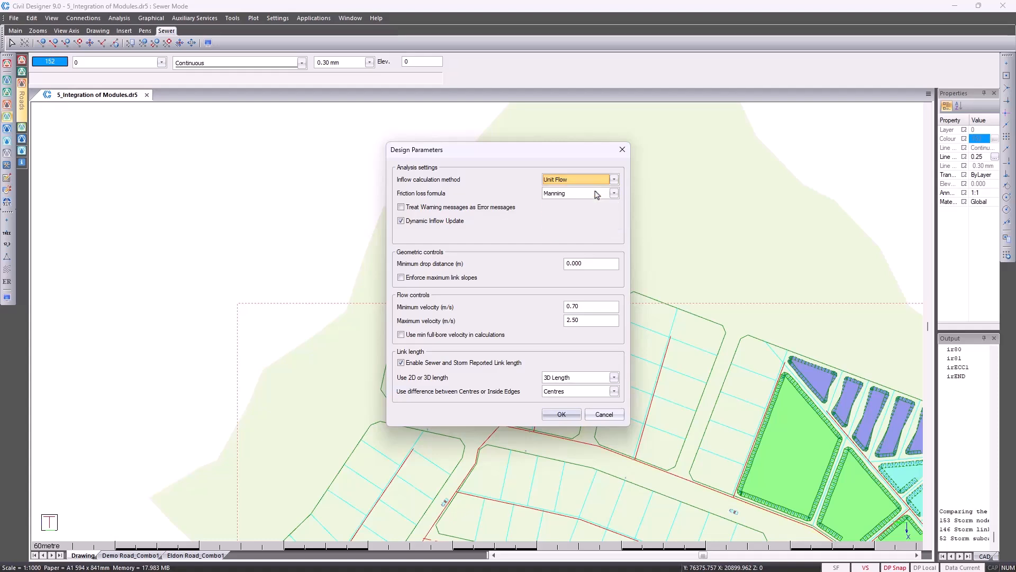
left_click(603, 195)
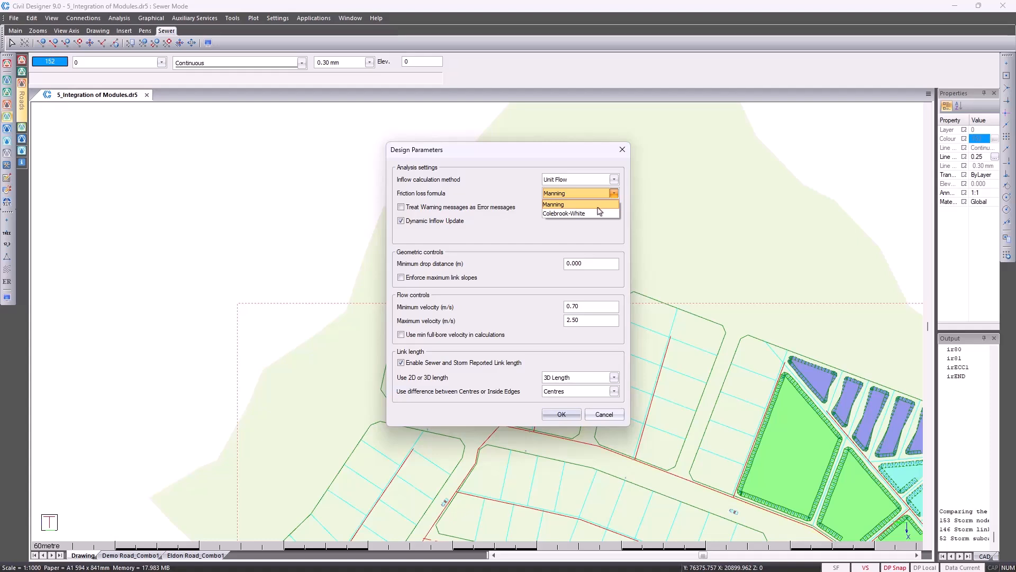
left_click(598, 207)
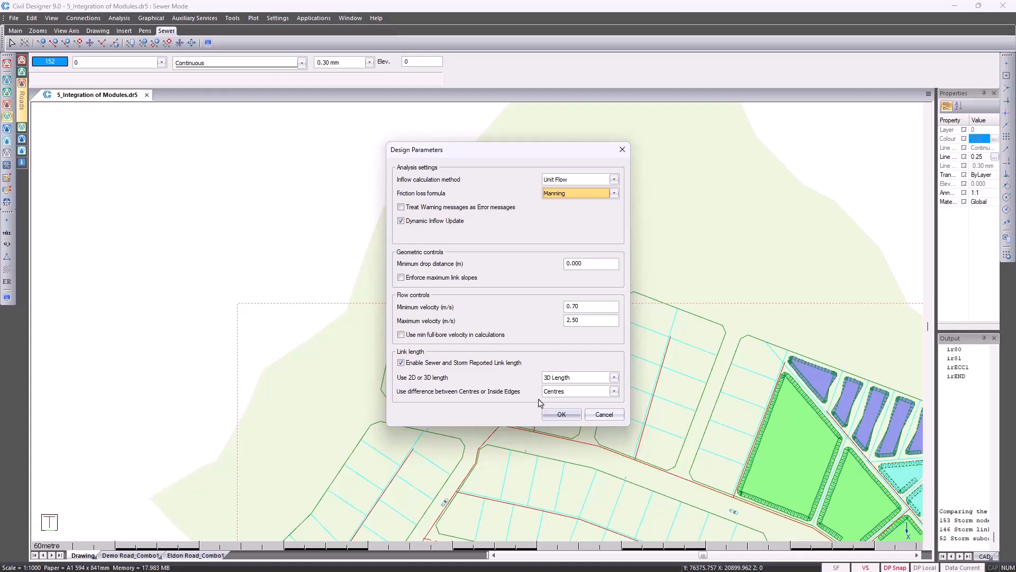
left_click(595, 416)
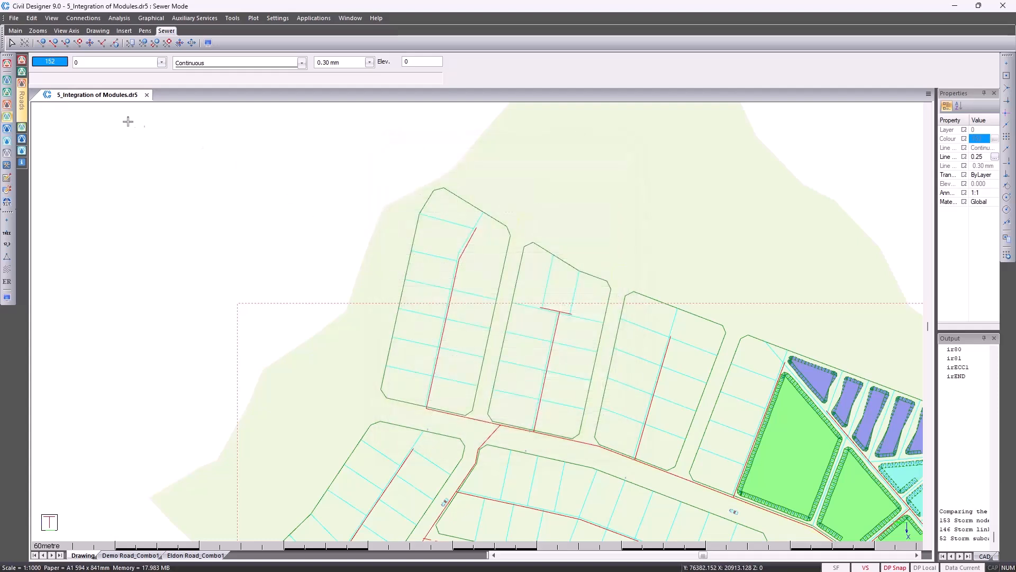
Review the land use categories and the unit hydrograph choices for the high-density Residential category
left_click(32, 18)
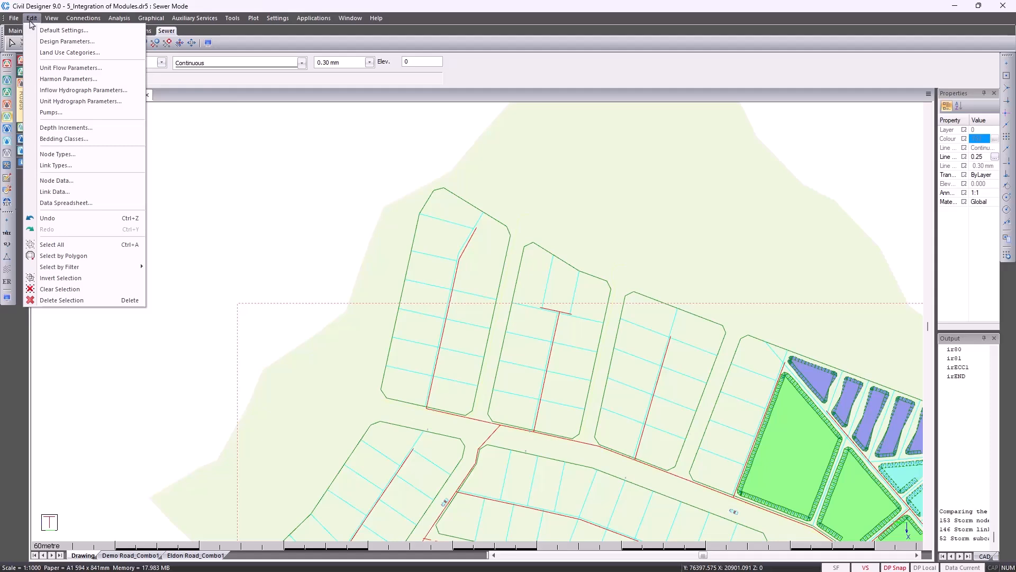
left_click(74, 53)
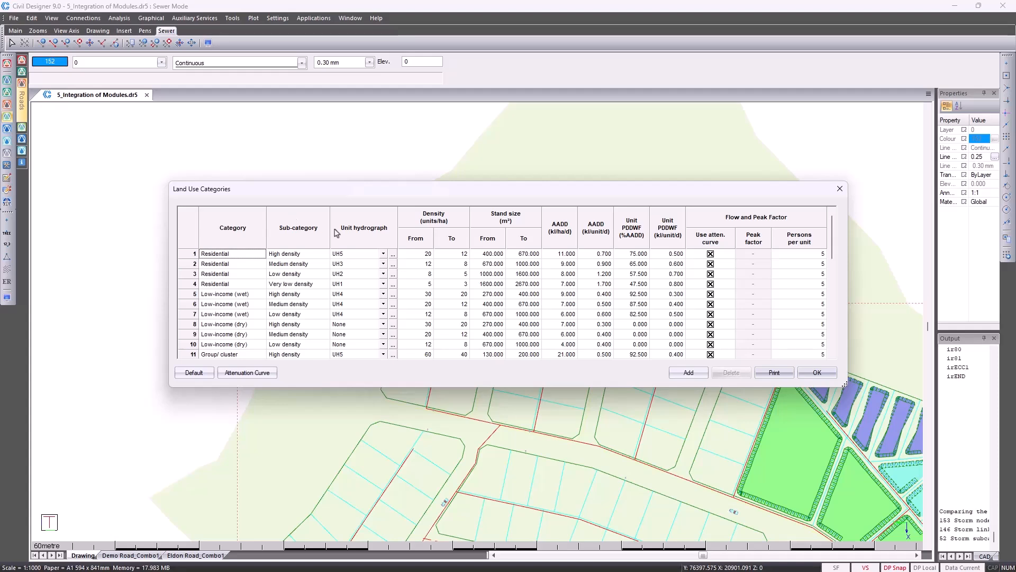
left_click(383, 254)
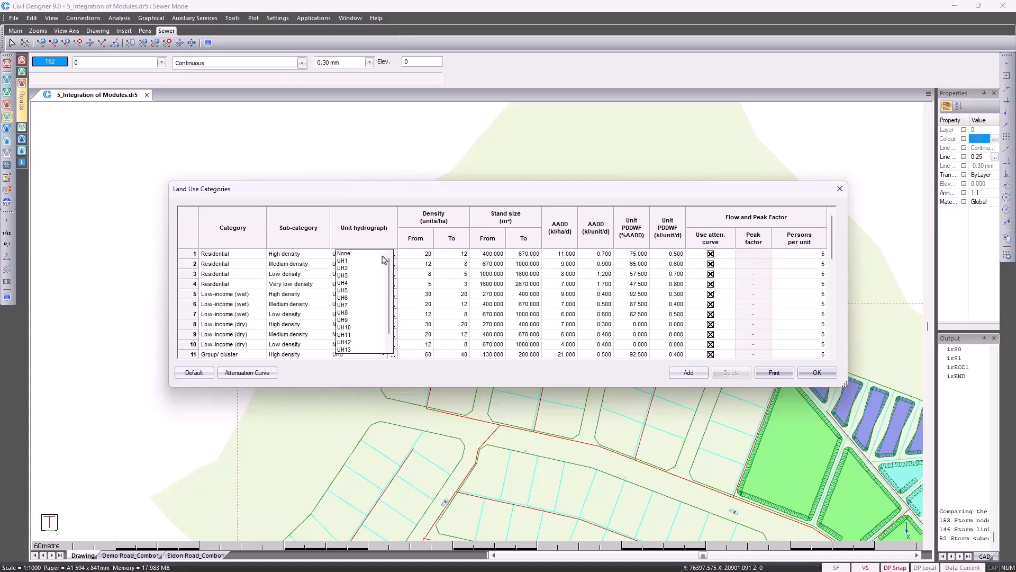
left_click(377, 242)
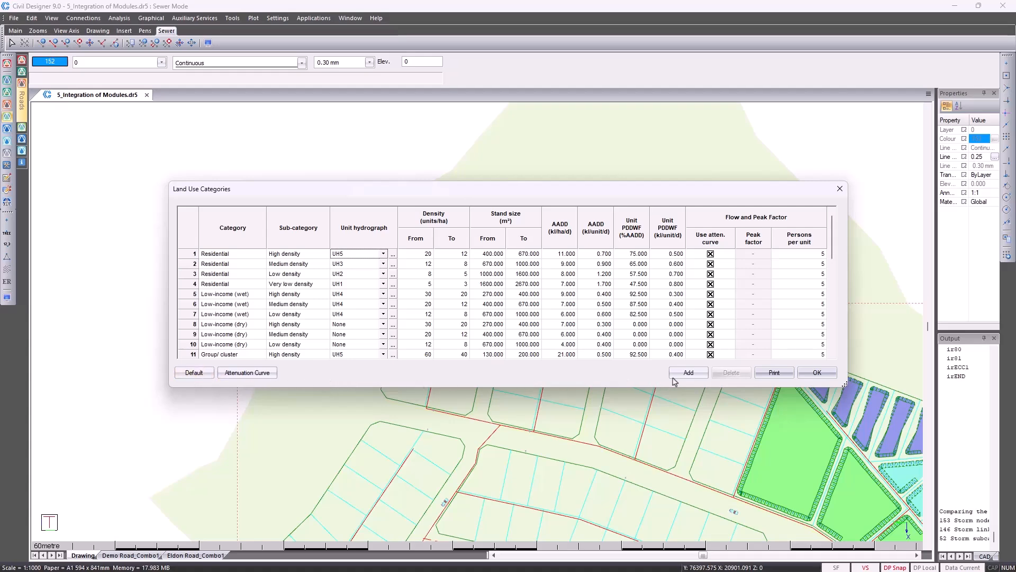
left_click(818, 373)
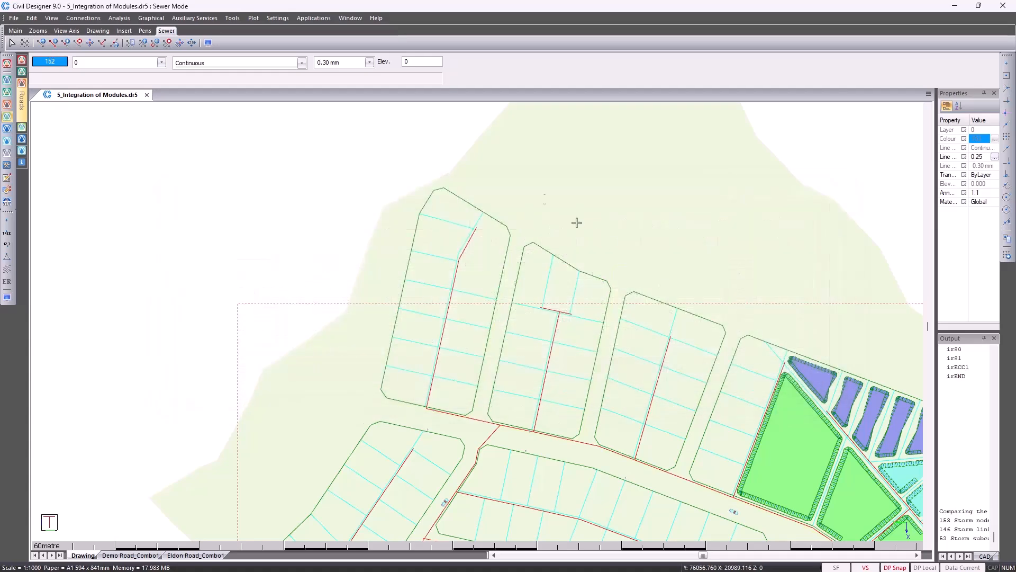
Inspect the unit flow parameters, including the inflow classes and the peak factor attenuation curve
left_click(33, 19)
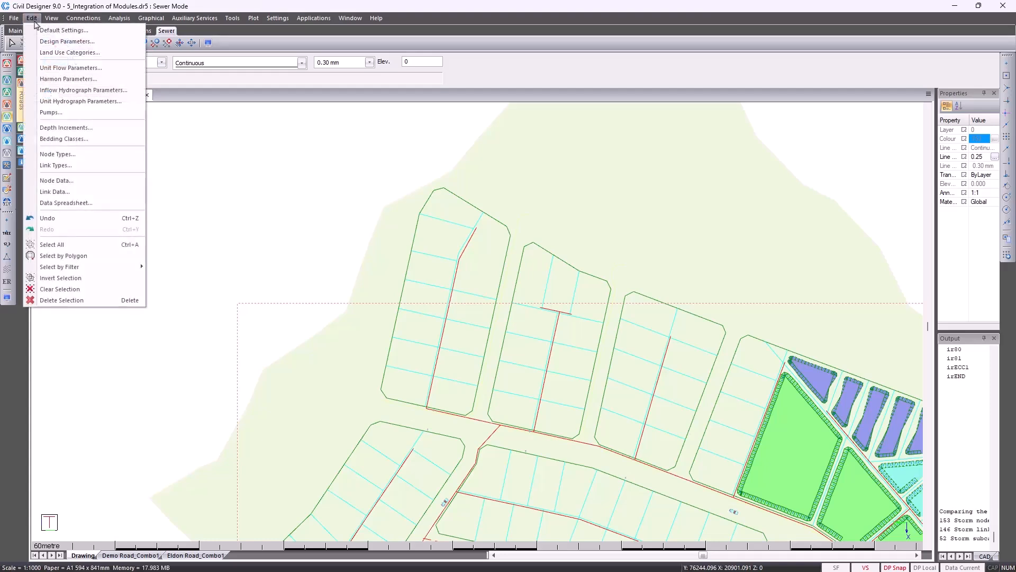
left_click(55, 68)
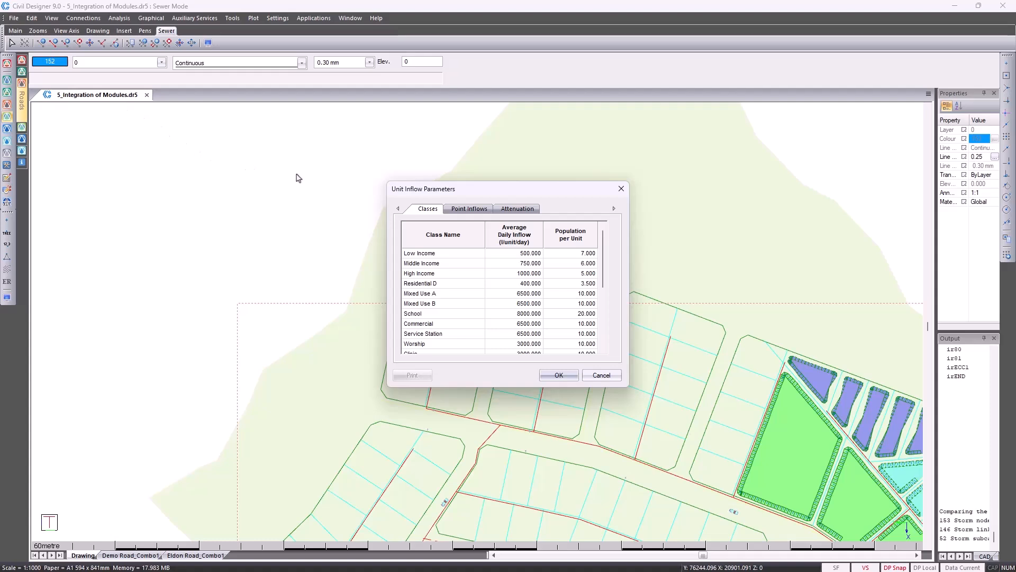
left_click(507, 210)
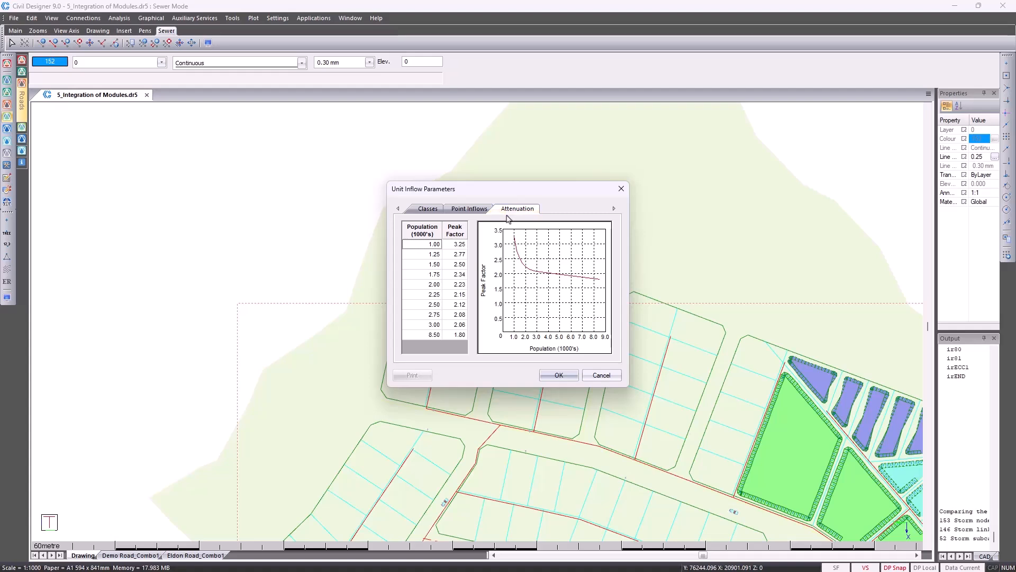
left_click(601, 376)
Check the Harmon formula's design unit flow and contributors per dwelling unit, without saving changes
left_click(32, 18)
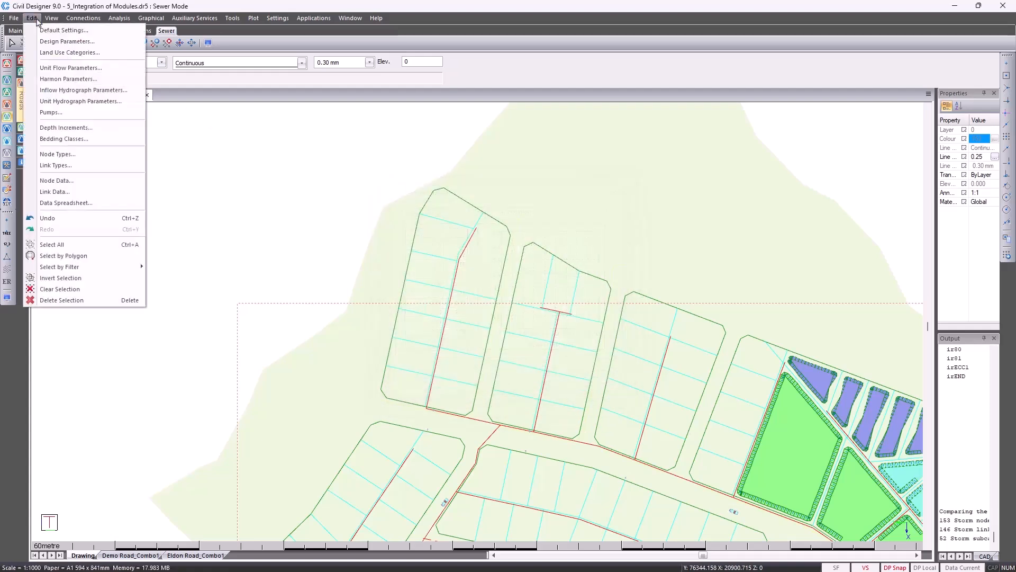
left_click(93, 79)
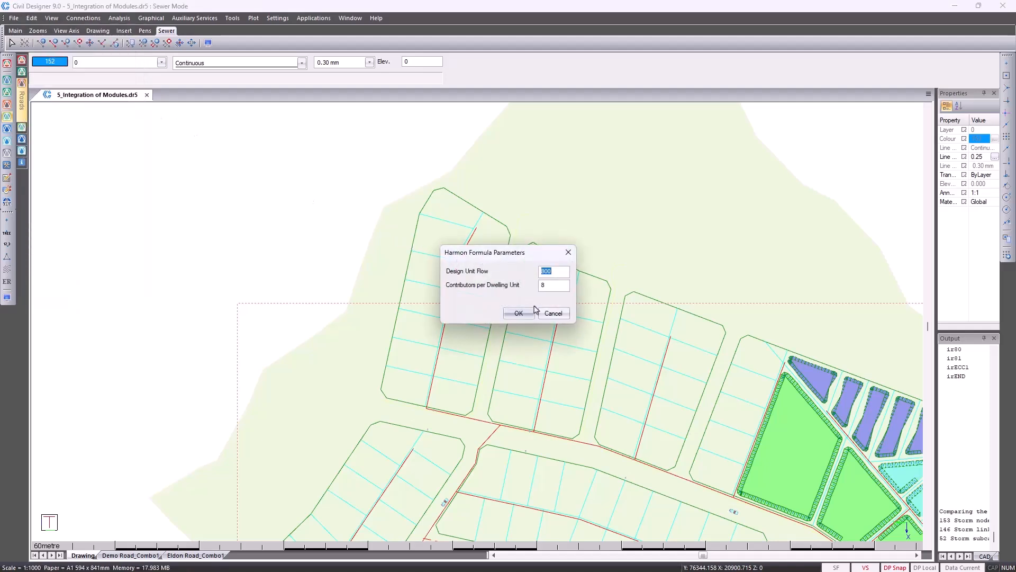
left_click(553, 314)
Inspect the inflow hydrograph name list and the graph of the Middle Income hydrograph
left_click(32, 18)
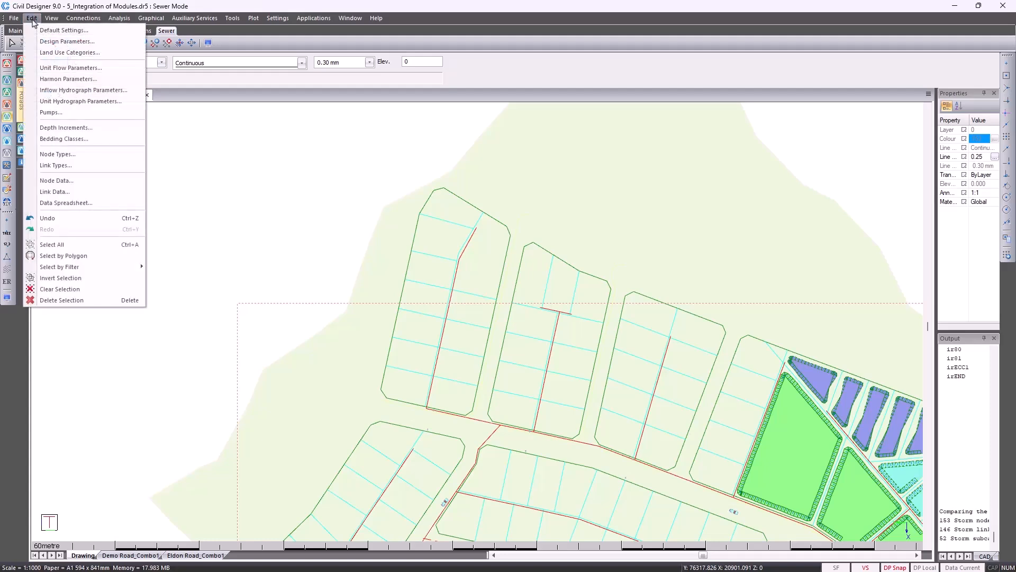
left_click(118, 91)
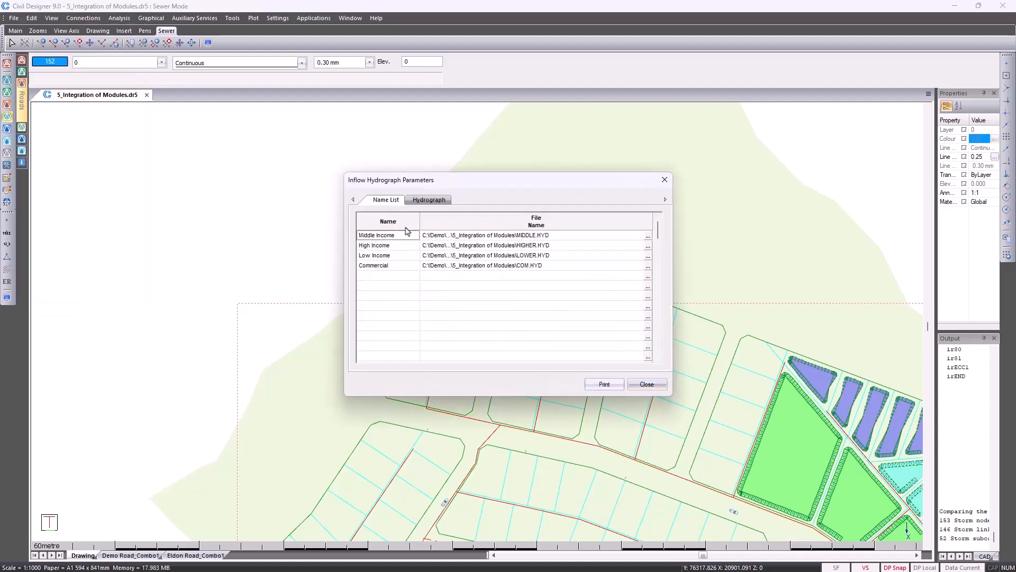
left_click(428, 205)
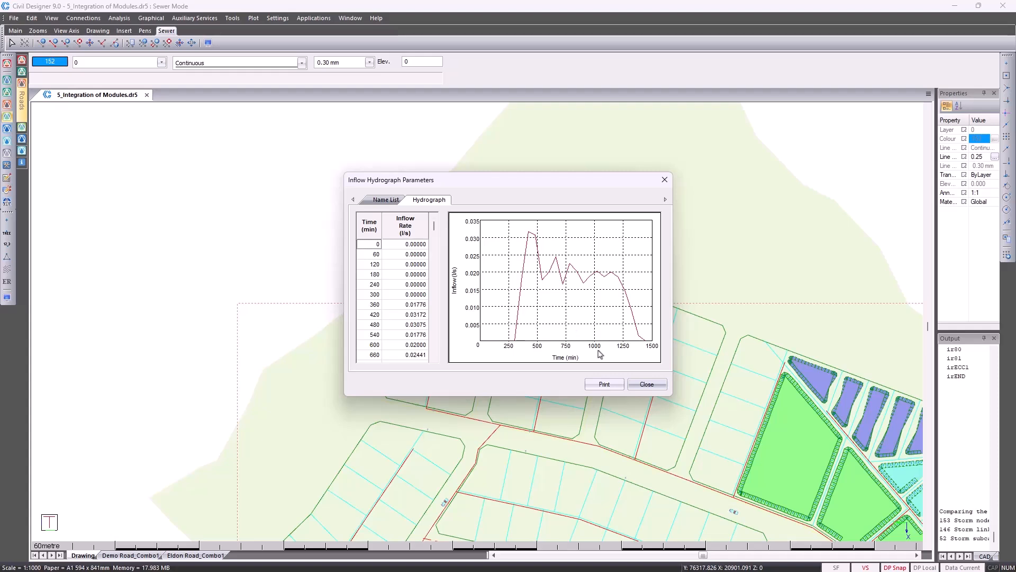
left_click(647, 384)
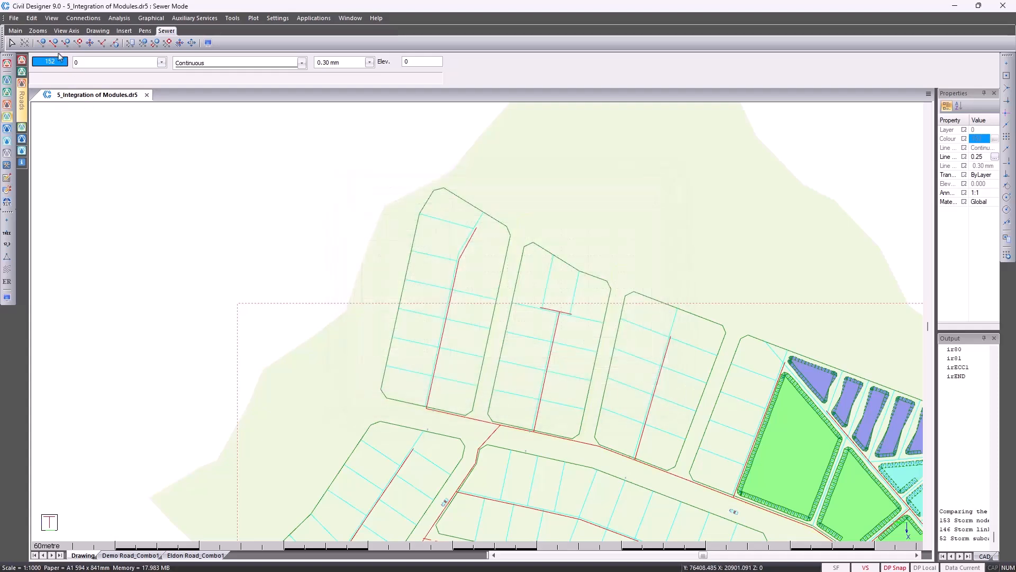
Browse the unit hydrograph graphs from UH1 through UH7 in the unit hydrograph parameters
left_click(32, 18)
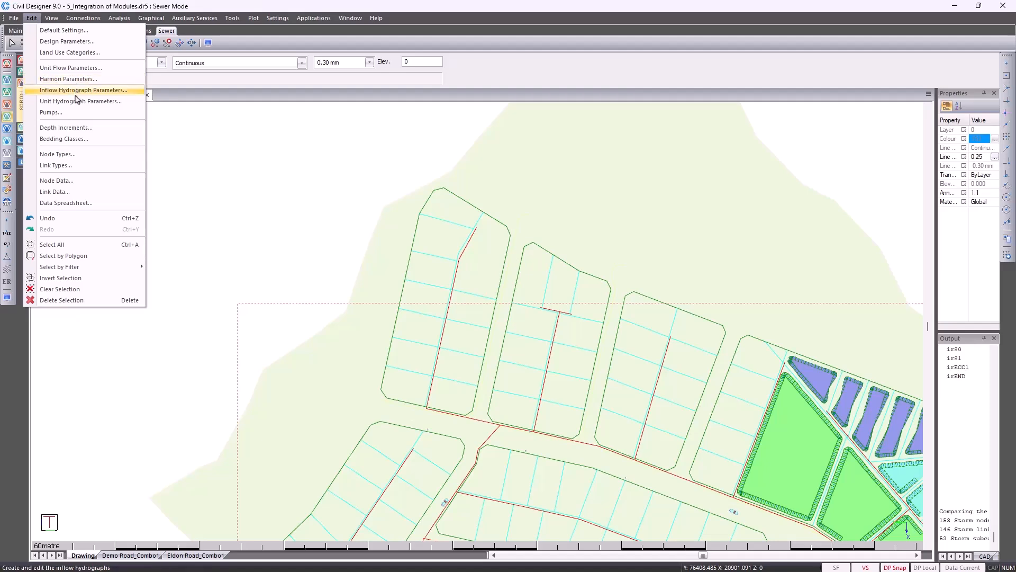
left_click(90, 103)
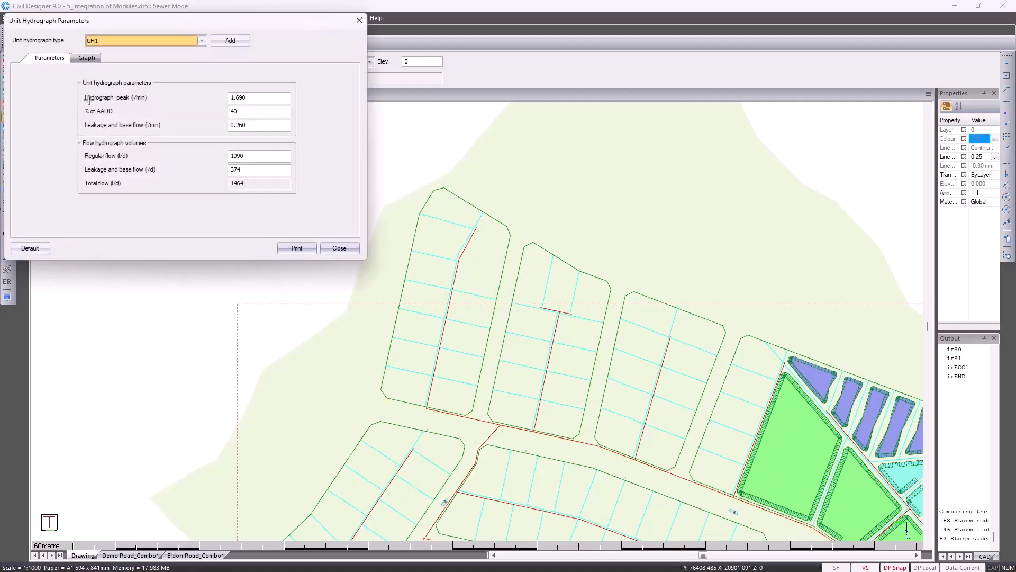
left_click(89, 58)
left_click(146, 43)
left_click(147, 43)
scroll(147, 43, "down", 1)
scroll(149, 47, "down", 1)
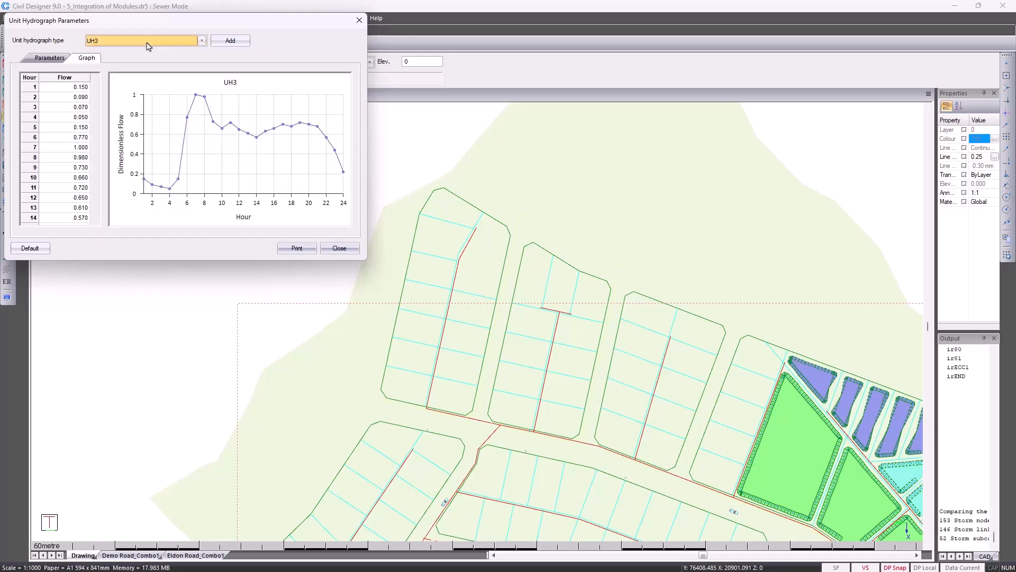
scroll(148, 47, "down", 1)
scroll(148, 46, "down", 1)
scroll(148, 47, "down", 1)
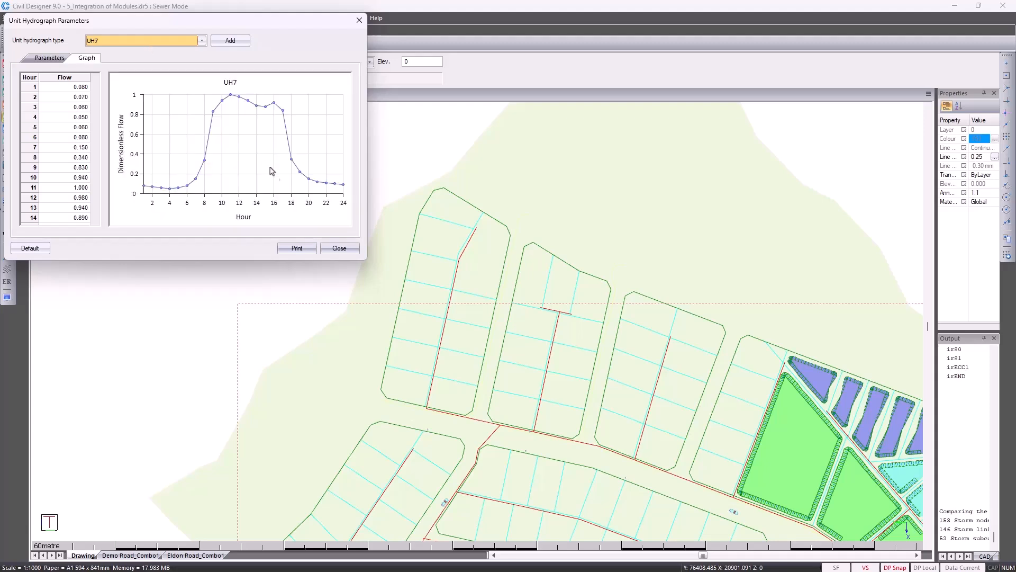
left_click(339, 249)
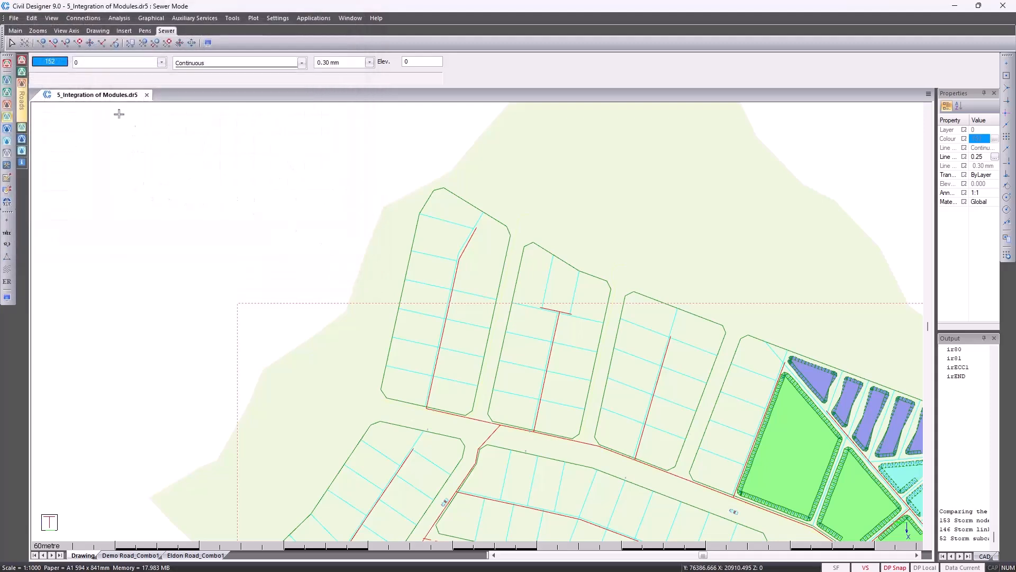
Inspect the sump storage settings and the pump curve of pump station Pump1
left_click(34, 19)
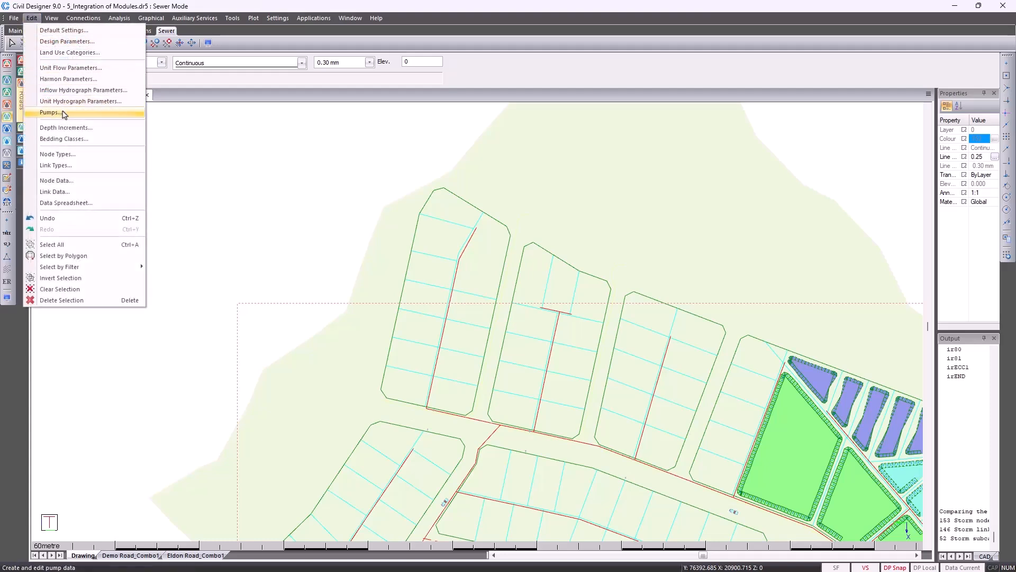
left_click(64, 114)
left_click(391, 228)
left_click(410, 199)
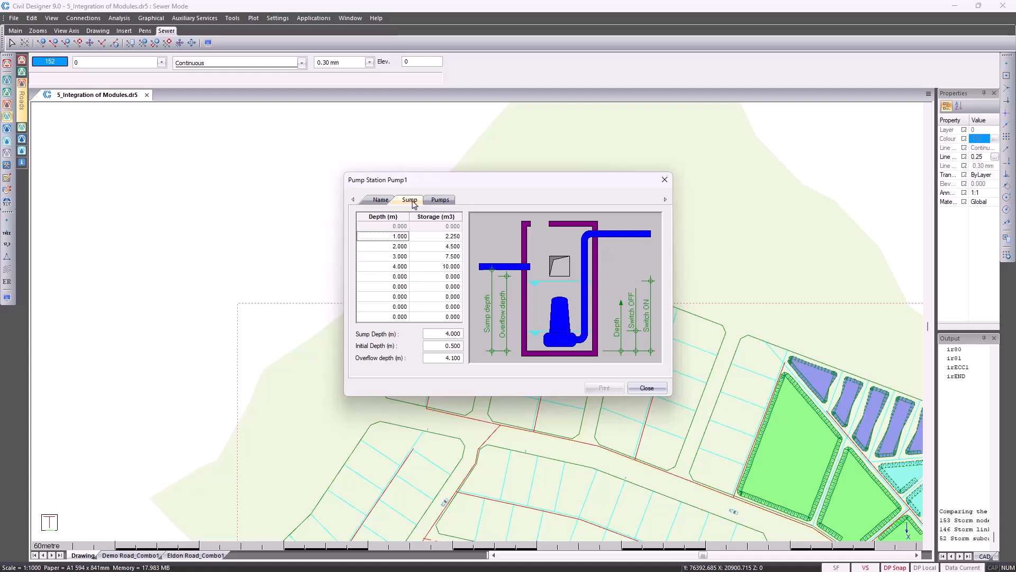
left_click(449, 201)
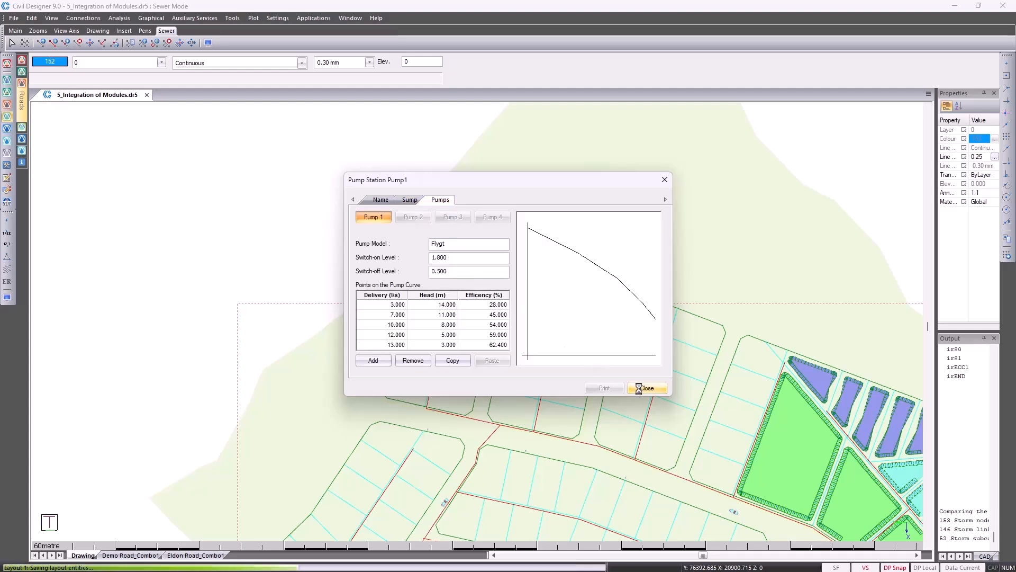
left_click(647, 388)
Enable a fixed excavation depth increment of 500 mm and generate the depth increments from it
left_click(32, 18)
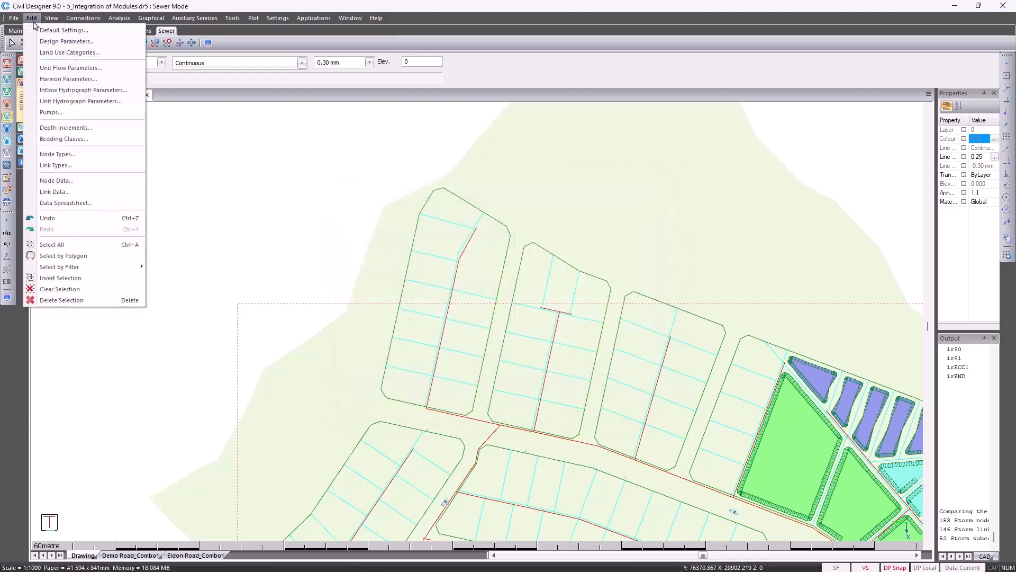
left_click(61, 133)
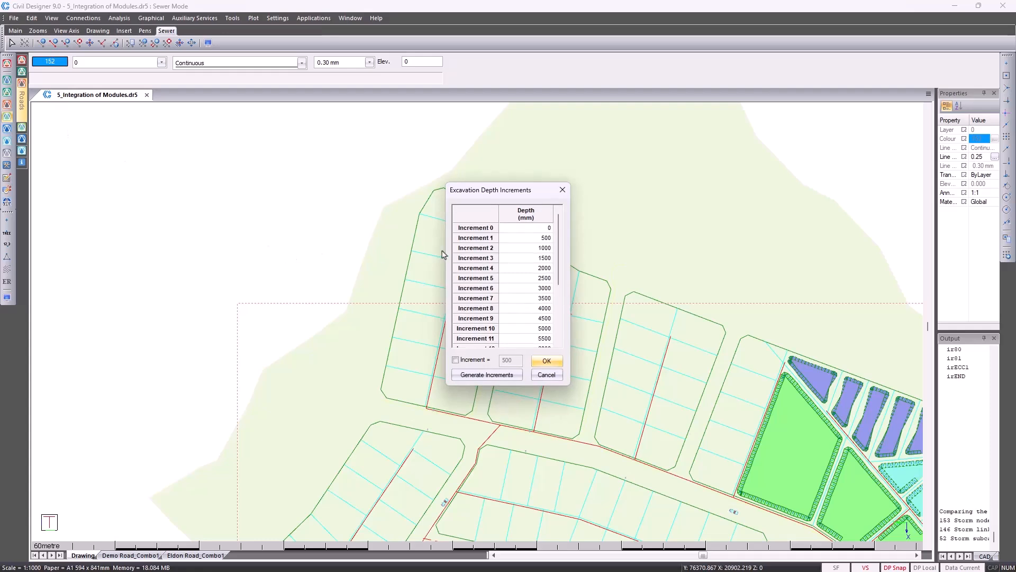
left_click(472, 361)
left_click_drag(513, 360, 501, 359)
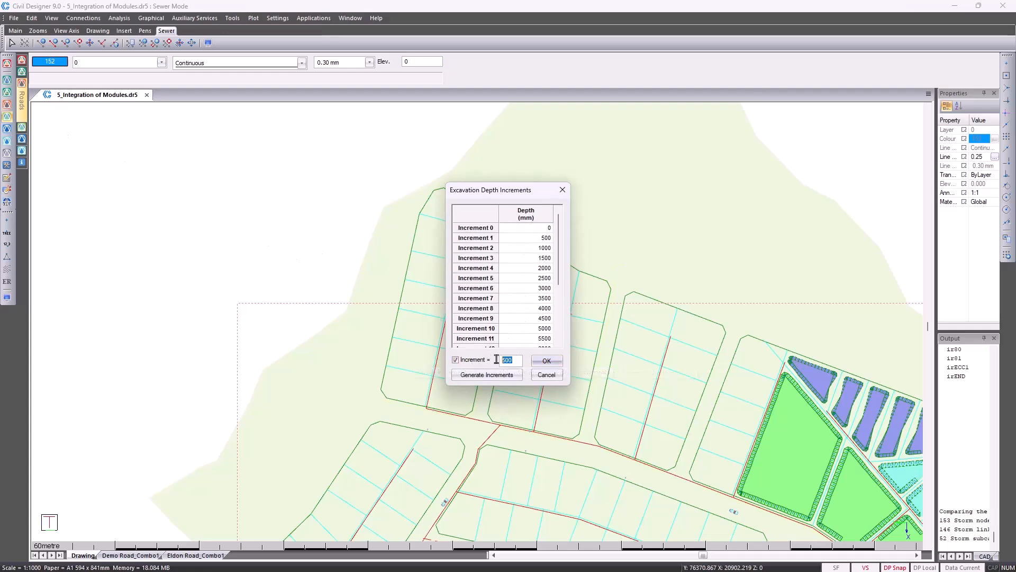
left_click(493, 374)
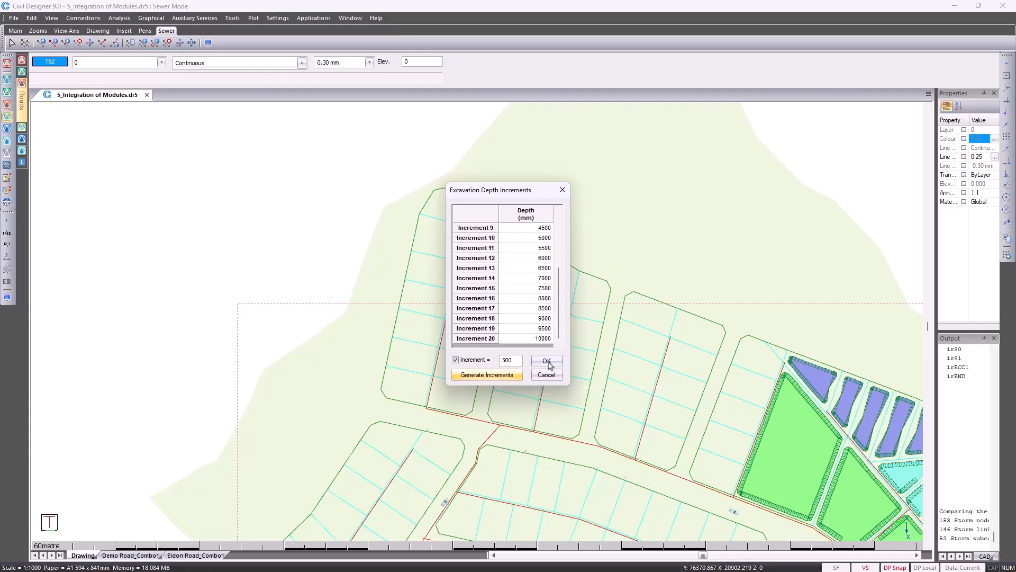
key("Return")
Review the bedding class specifications and view the cross-section of the Custom class
left_click(31, 18)
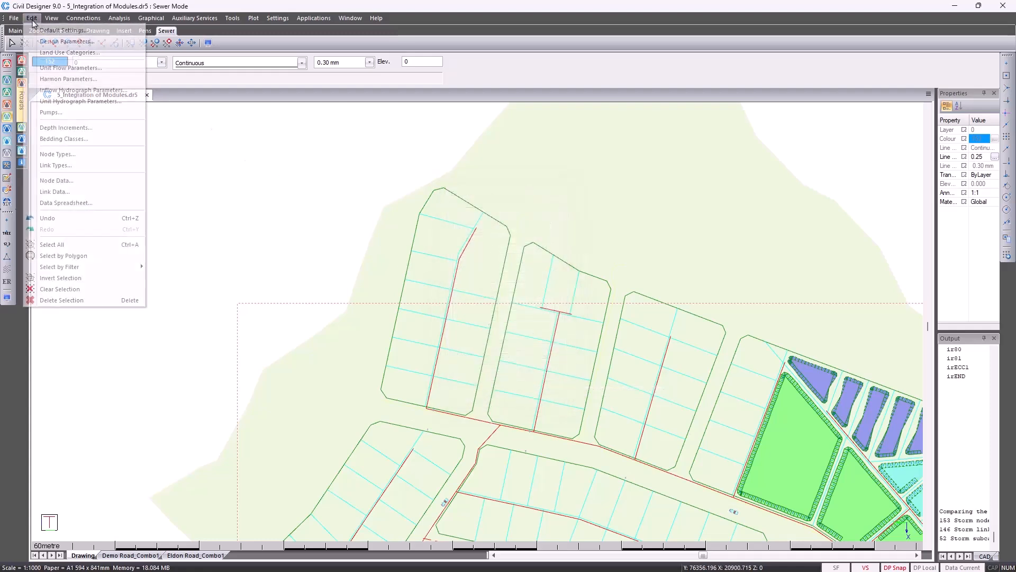
left_click(62, 139)
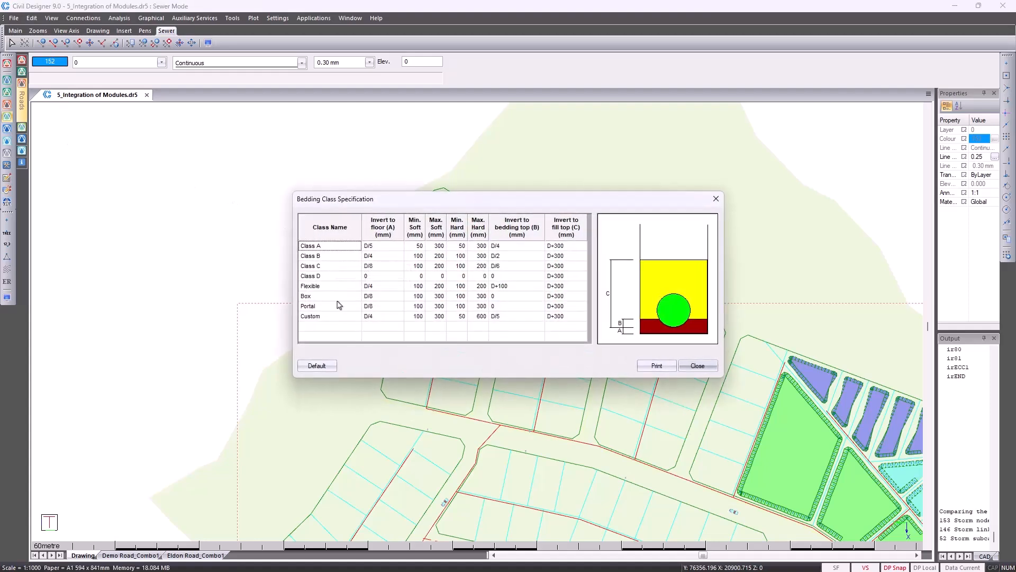
left_click(344, 317)
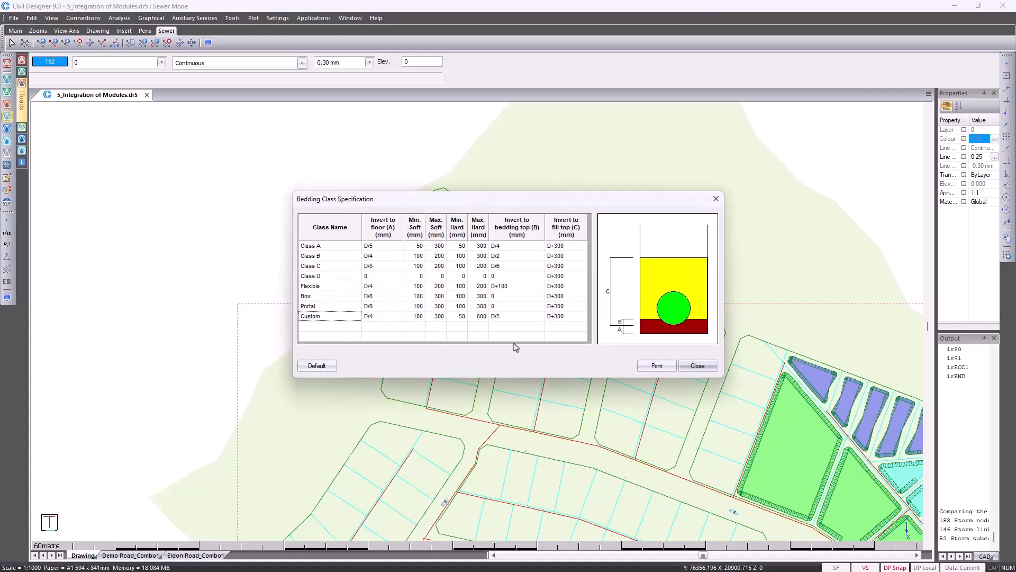
left_click(697, 365)
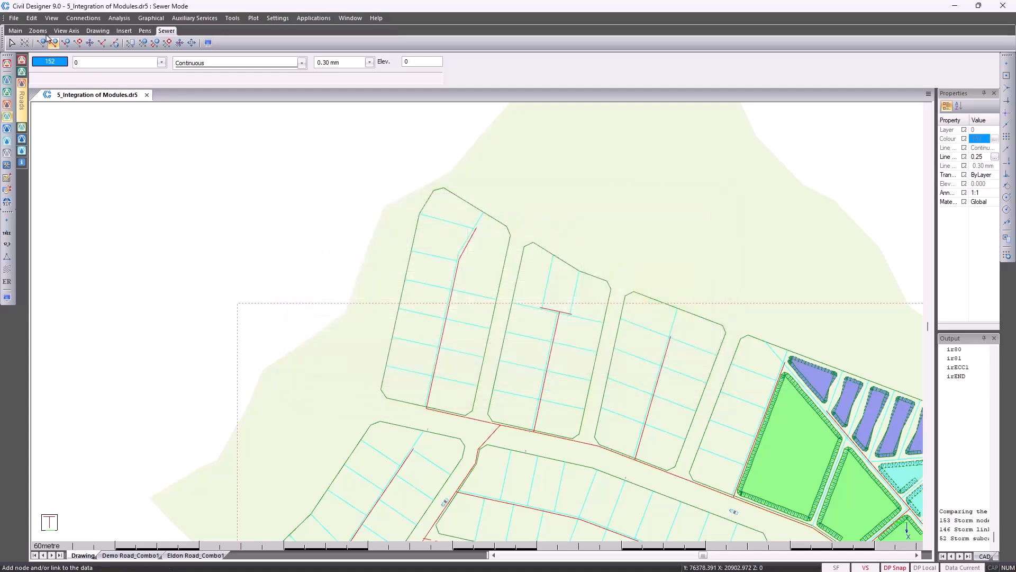
Set the 1200 Round Precast node type to Brick material, Rectangular shape and a CoverTopSlab lid
left_click(32, 19)
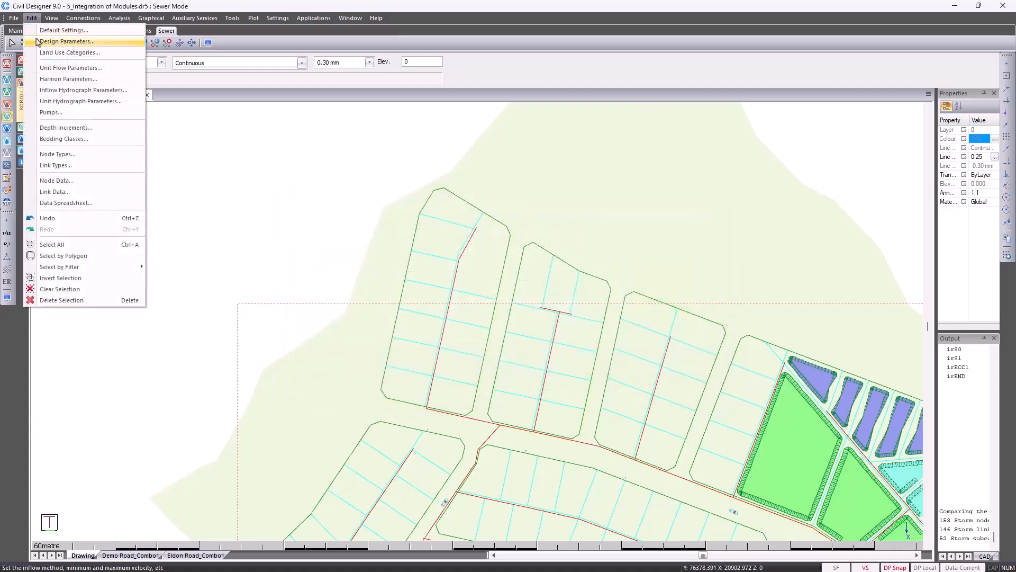
left_click(59, 154)
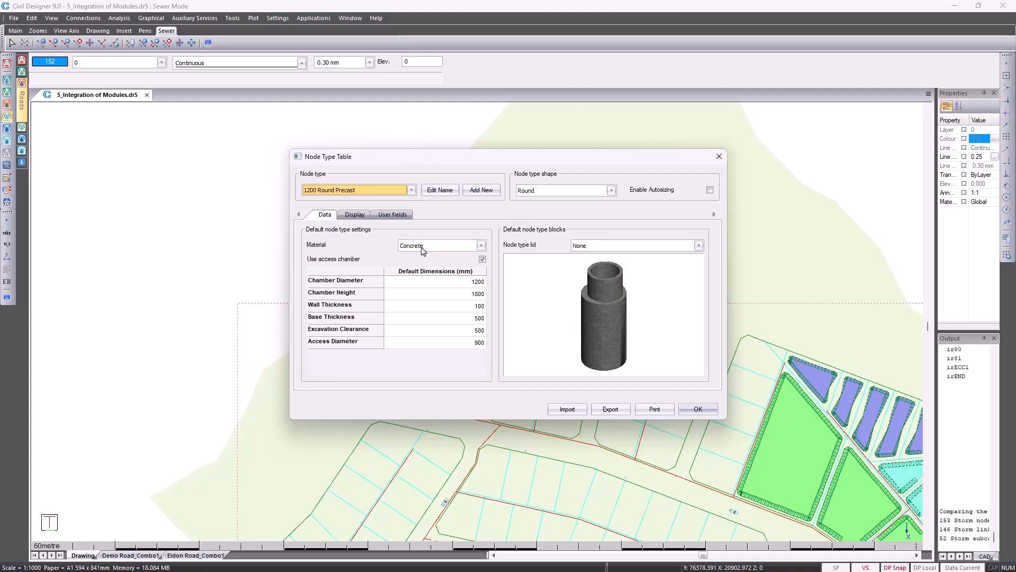
left_click(481, 245)
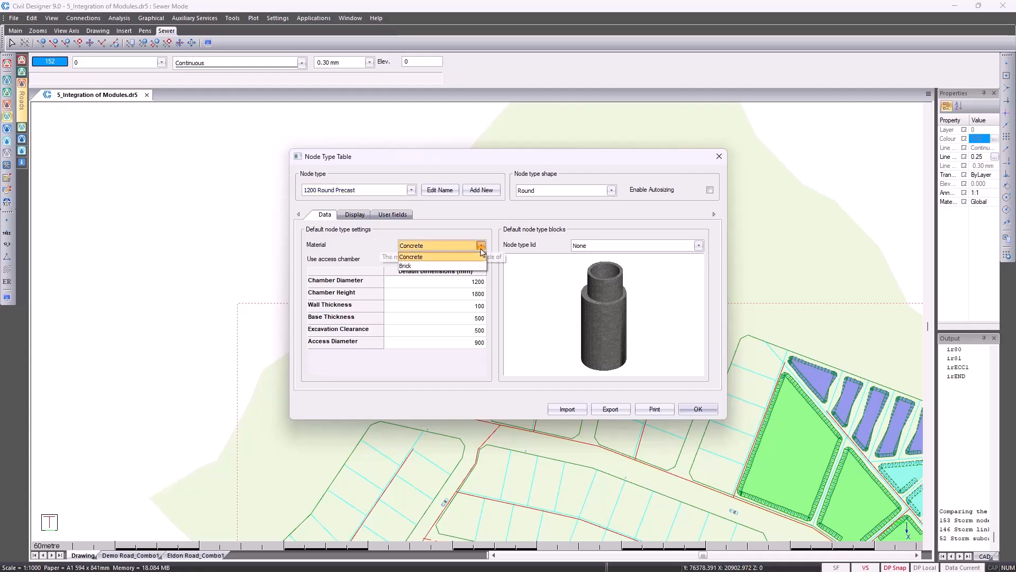
left_click(456, 255)
scroll(438, 251, "down", 1)
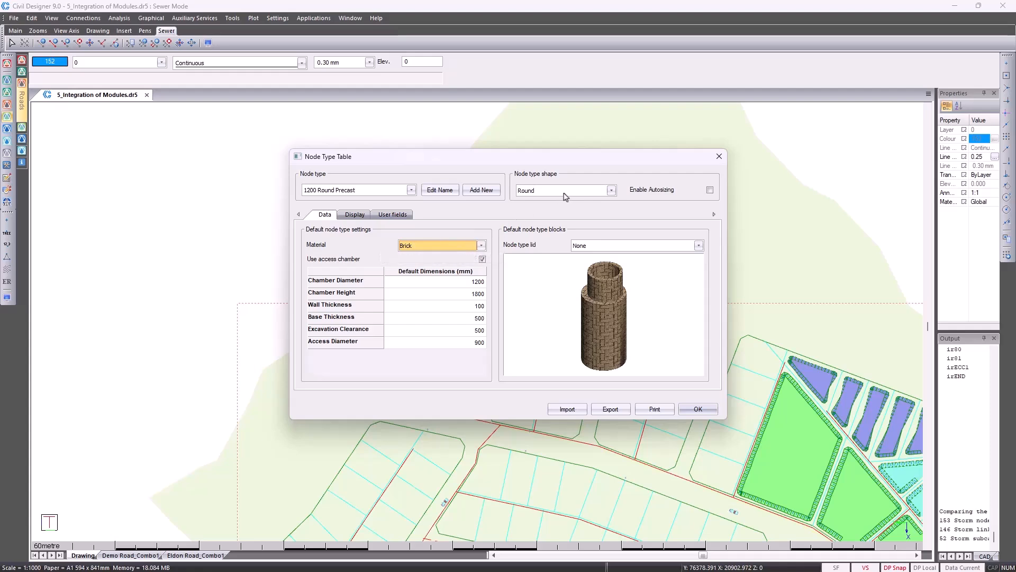
scroll(565, 194, "down", 1)
scroll(637, 248, "down", 1)
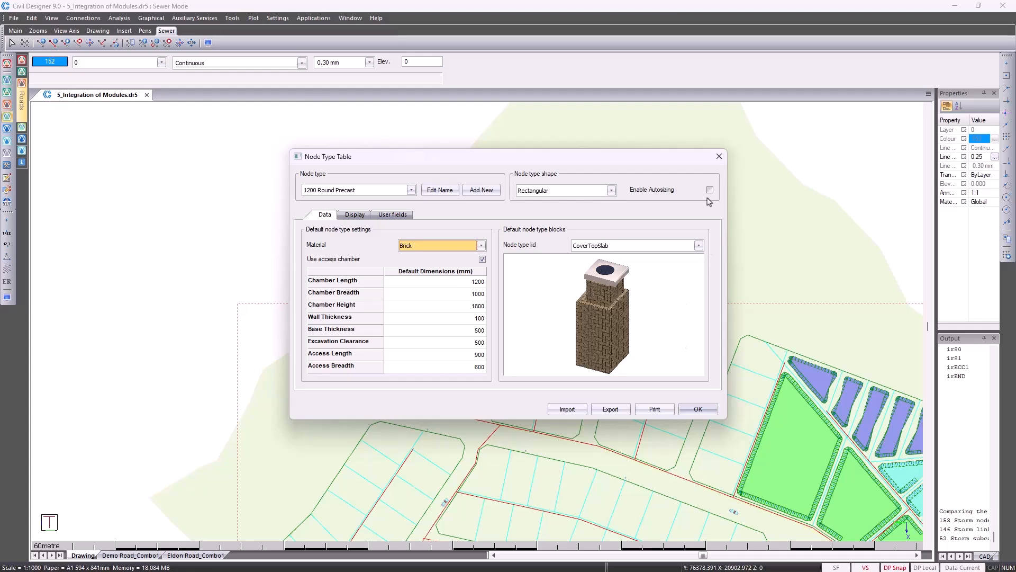
left_click(700, 409)
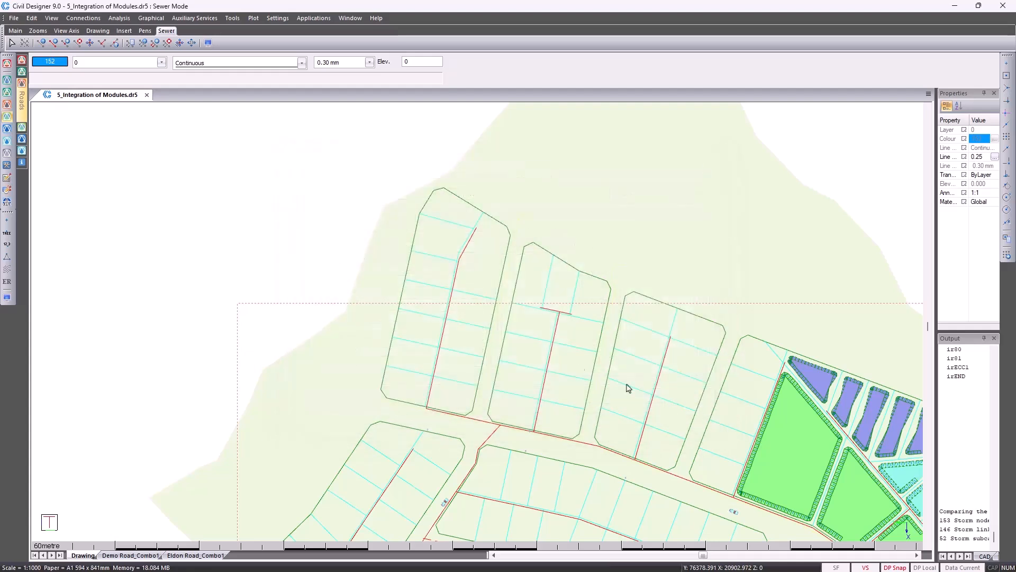
Set the type of the PVC-U link table to Custom
left_click(30, 18)
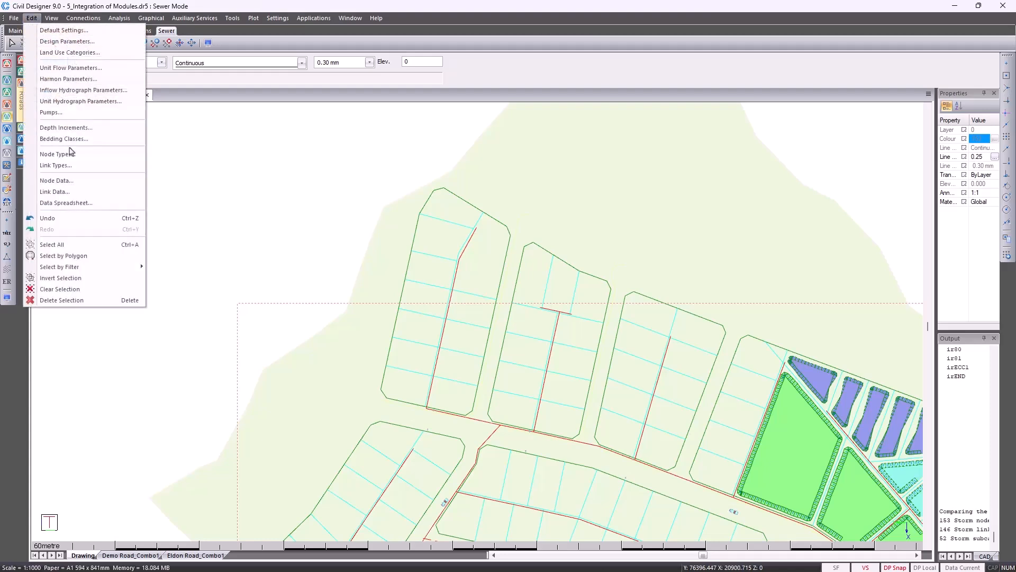
left_click(54, 166)
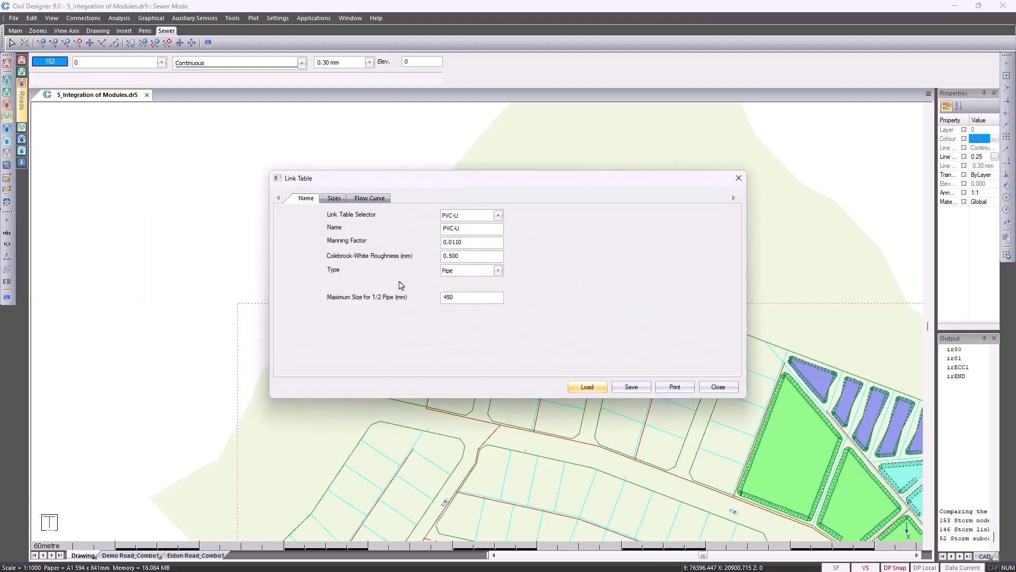
left_click(499, 271)
left_click(489, 309)
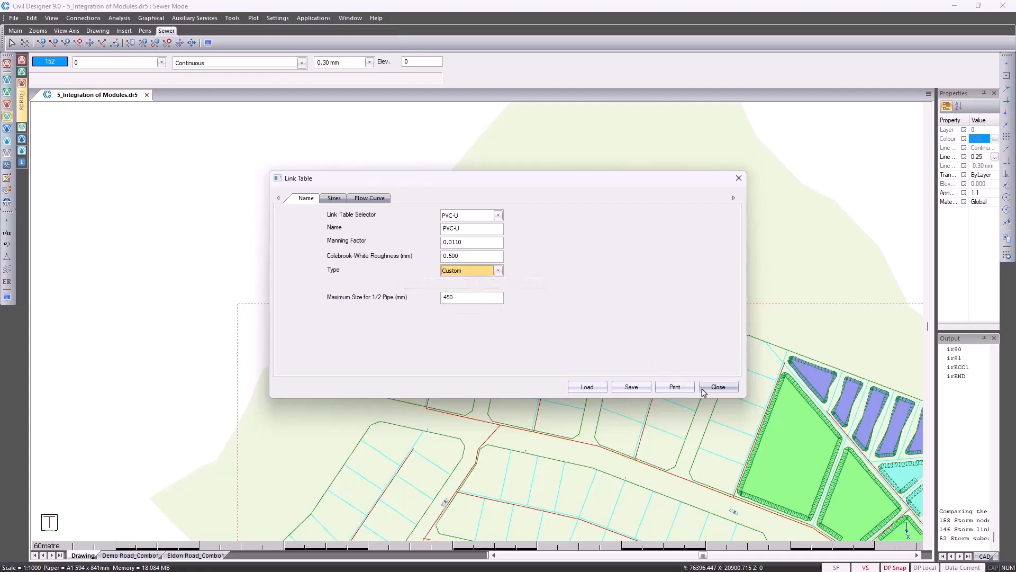
left_click(719, 386)
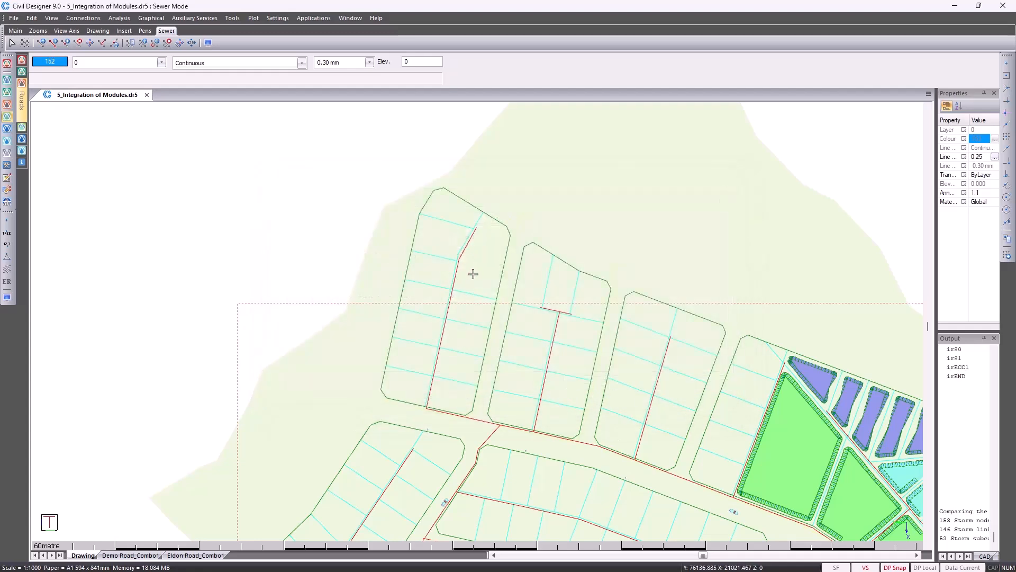
Convert drawing entities to sewer data using layers Demo Sewer Outfall for outfalls, Demo Sewer Node for node names and Demo Sewer Link for links
left_click(32, 20)
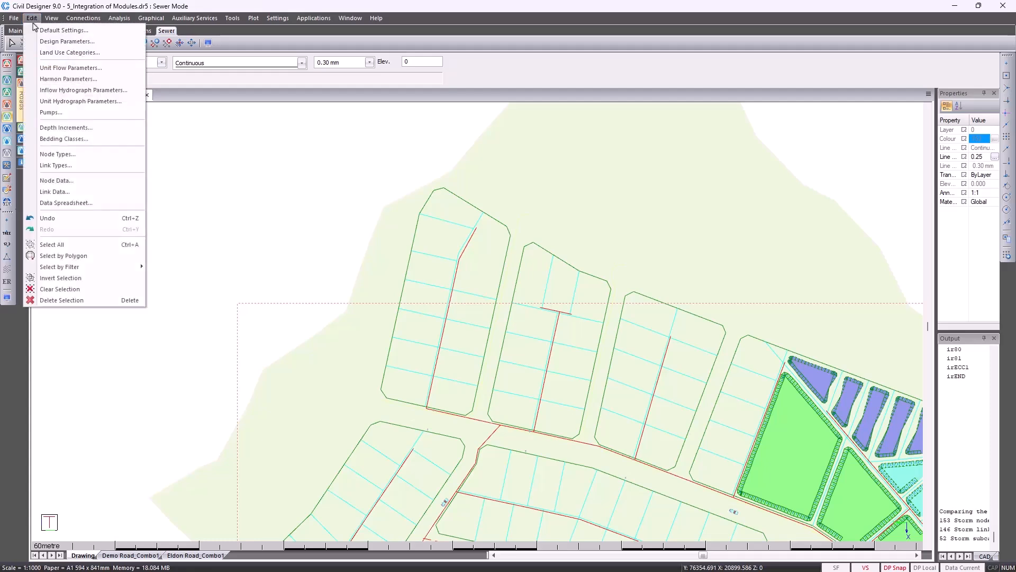
left_click(32, 20)
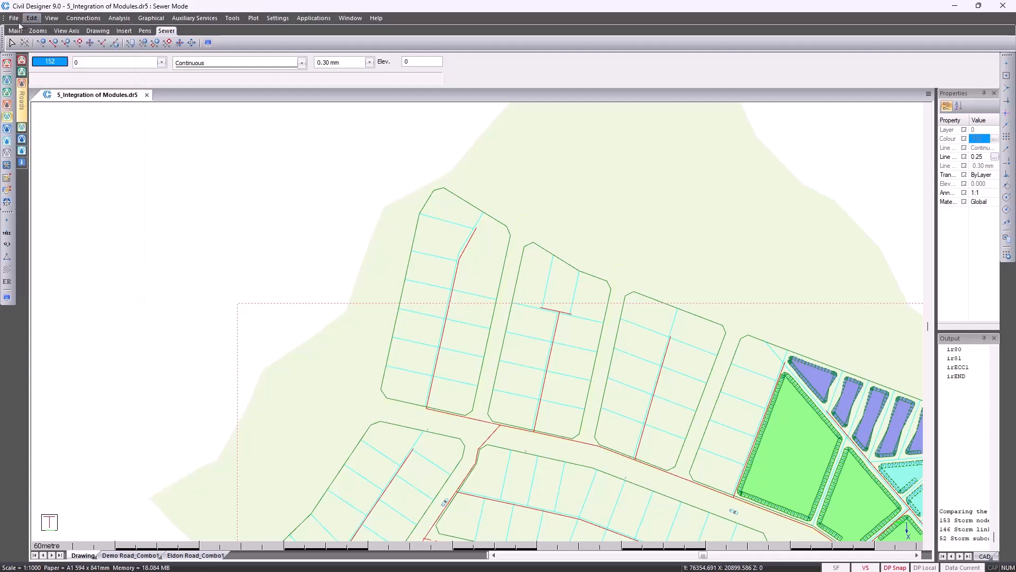
left_click(14, 18)
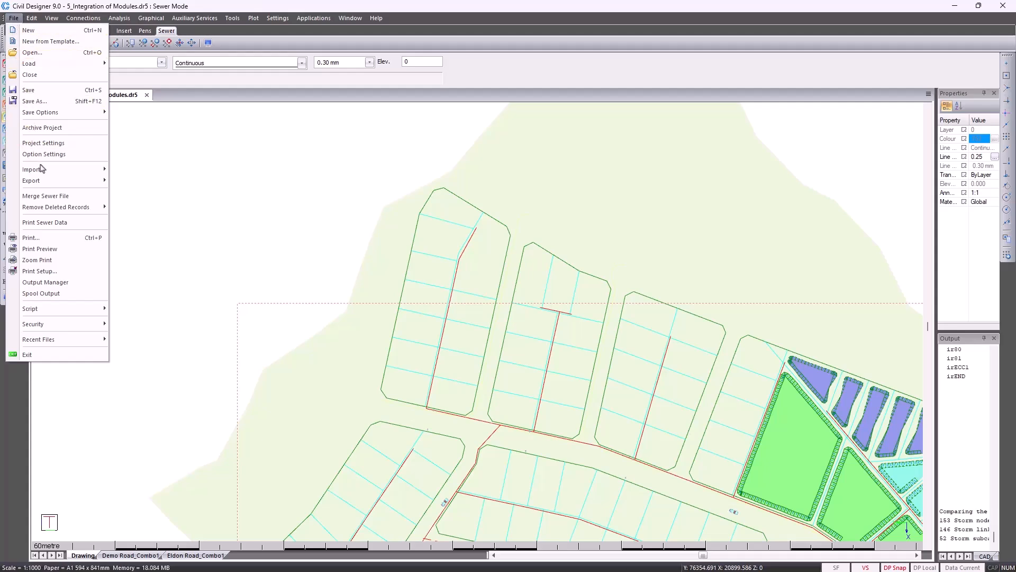
mouse_move(50, 175)
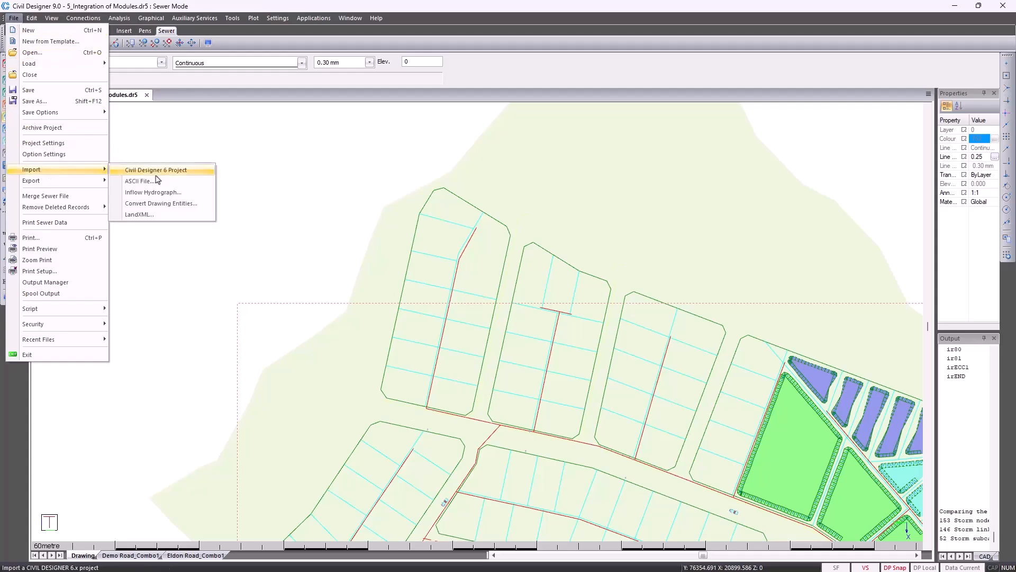
left_click(183, 204)
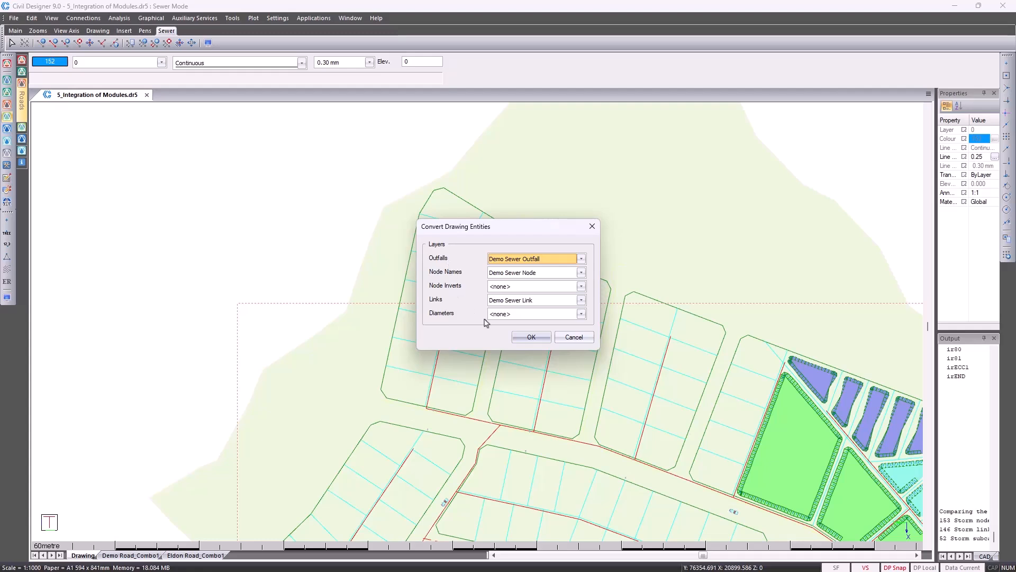
left_click(530, 337)
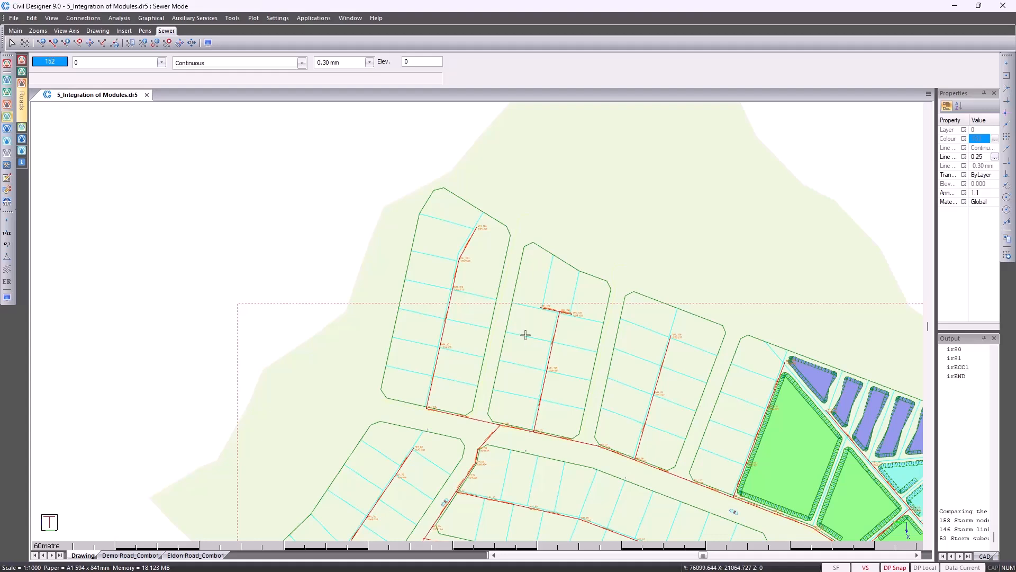
Query the node data of manhole MH_104, including its inflow, control and results data, and clear the selection
scroll(483, 232, "up", 3)
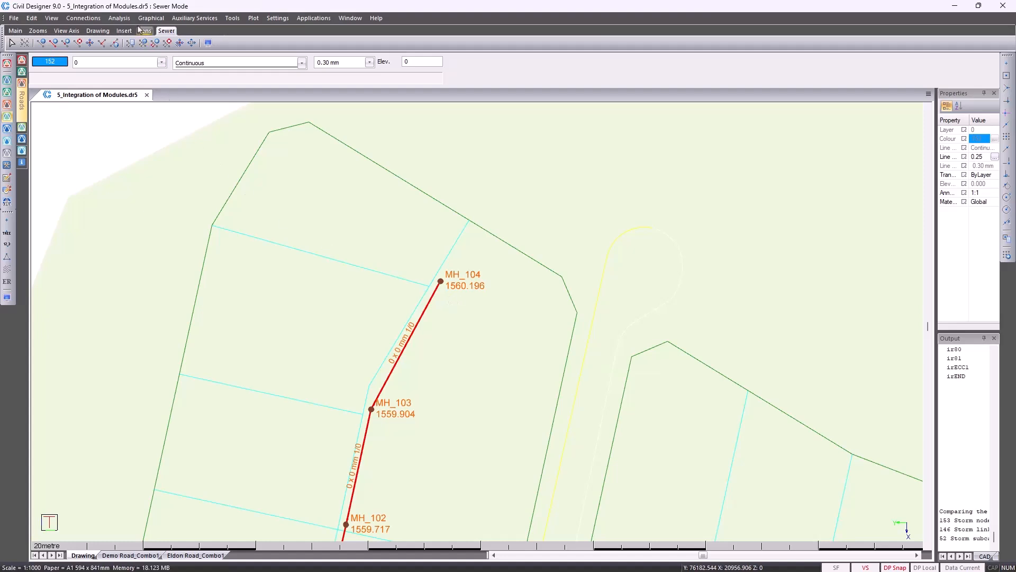
left_click(150, 18)
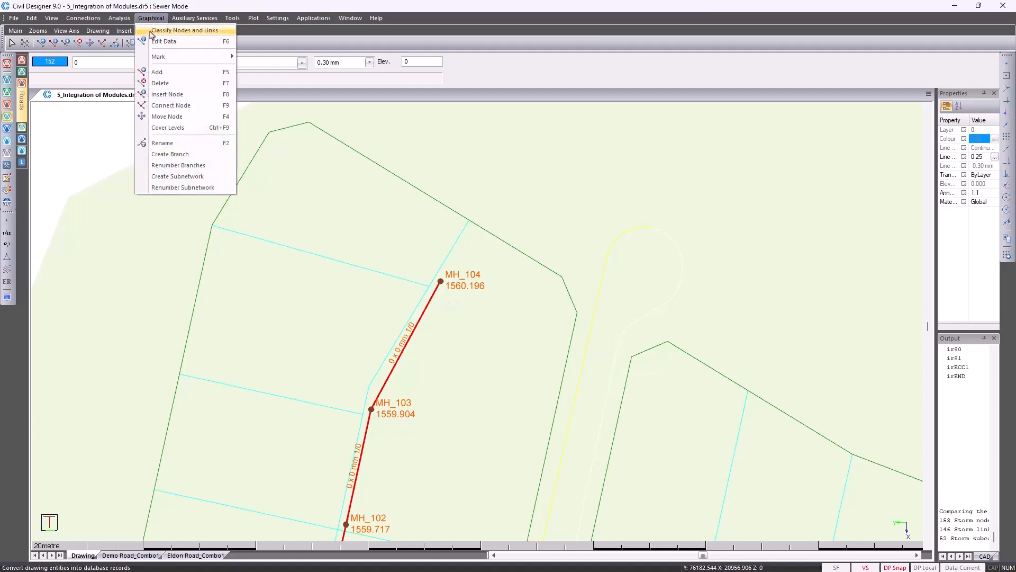
left_click(164, 41)
left_click(441, 281)
left_click(429, 158)
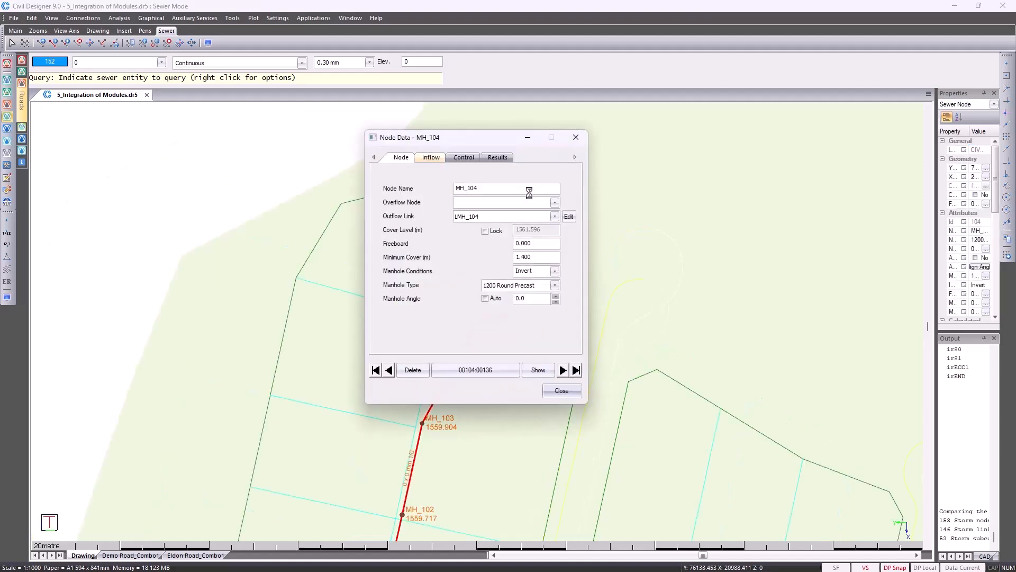
left_click(545, 176)
left_click(549, 184)
left_click(564, 389)
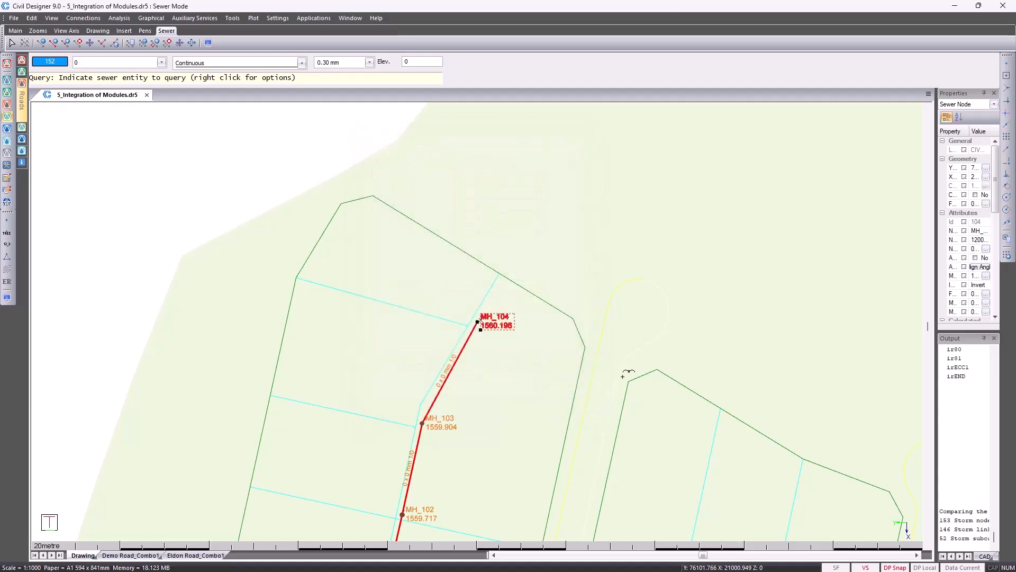
key("Escape")
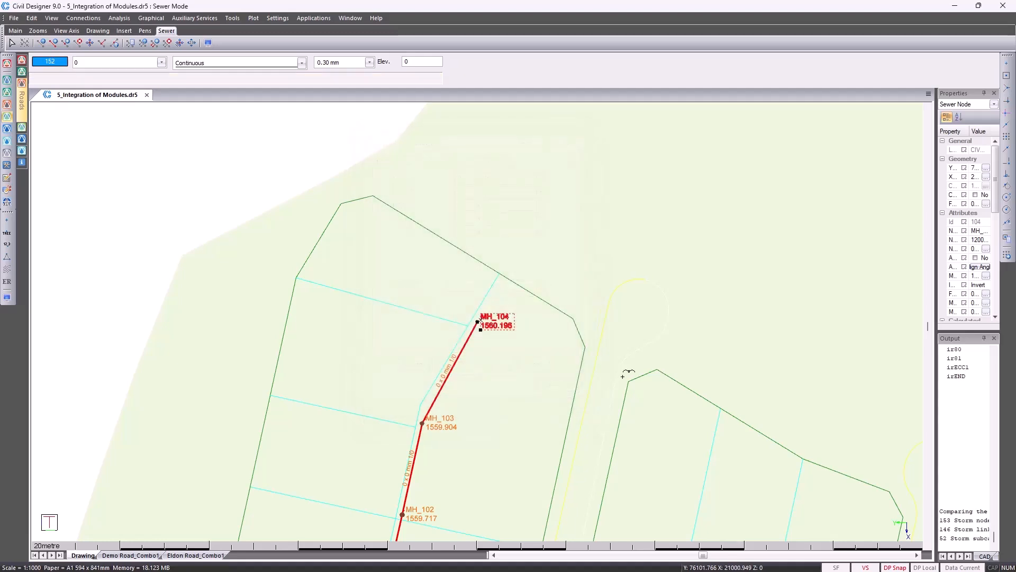
key("F3")
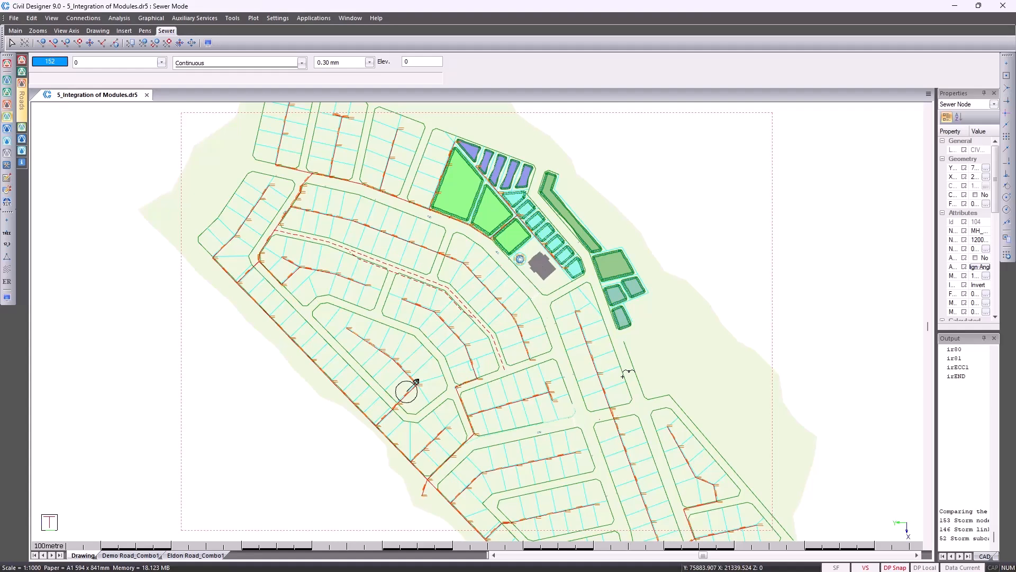
key("F4")
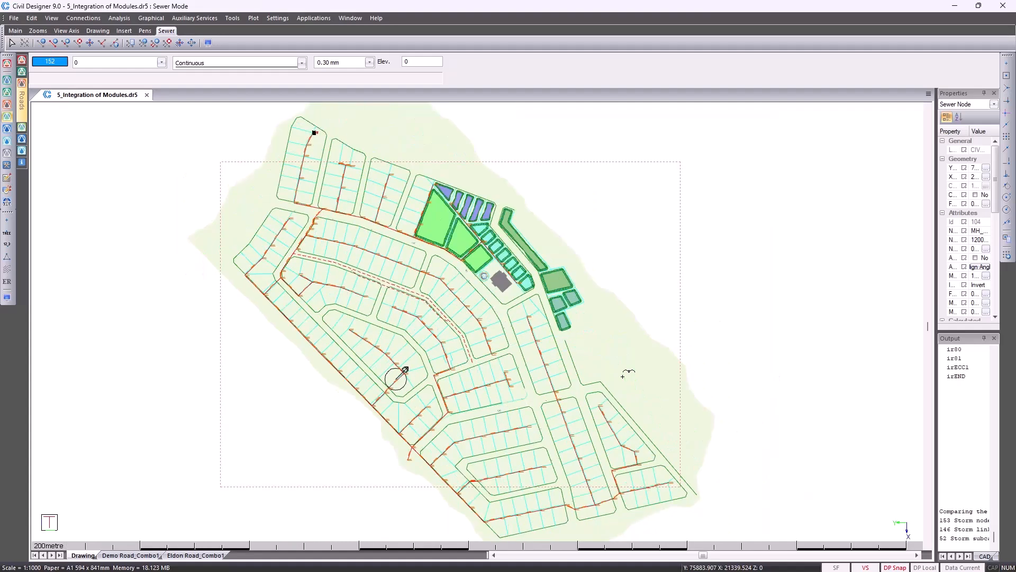
key("Escape")
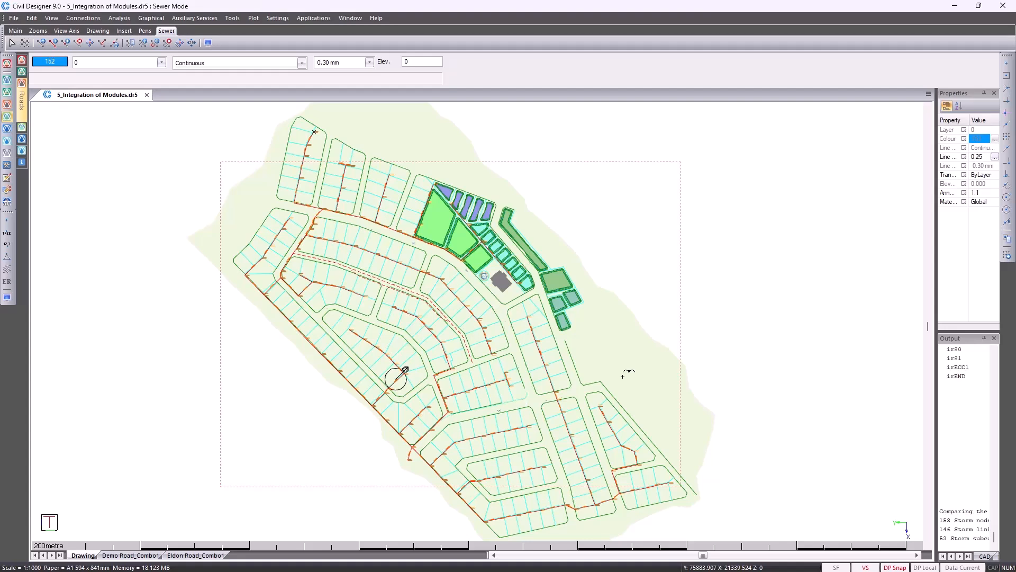
In Survey mode, create parcels from the Stand Numbers layer with 500 m search radius, 5000 m2 maximum area and 50 mm tolerance, skipping the error list
left_click(7, 81)
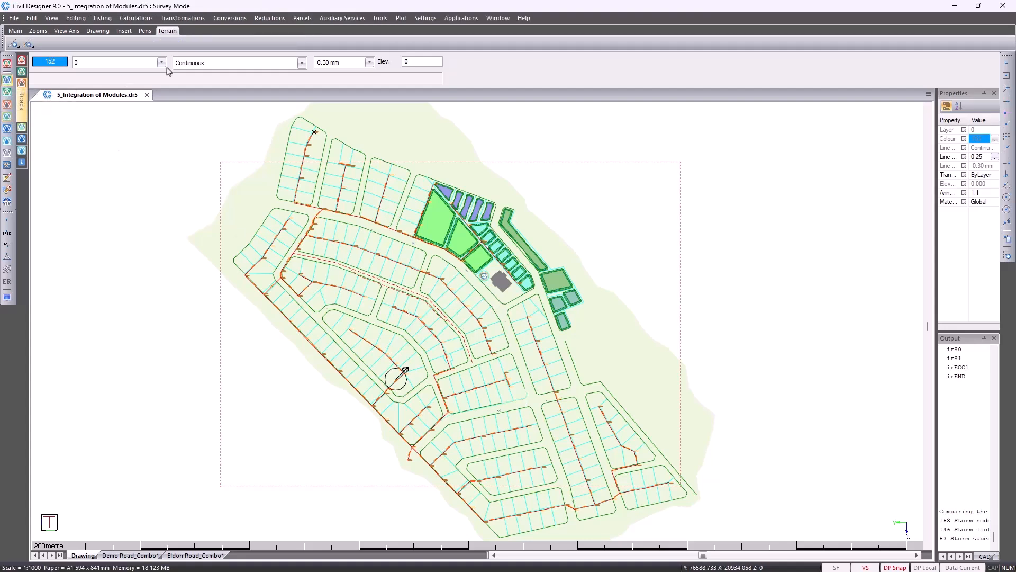
left_click(302, 19)
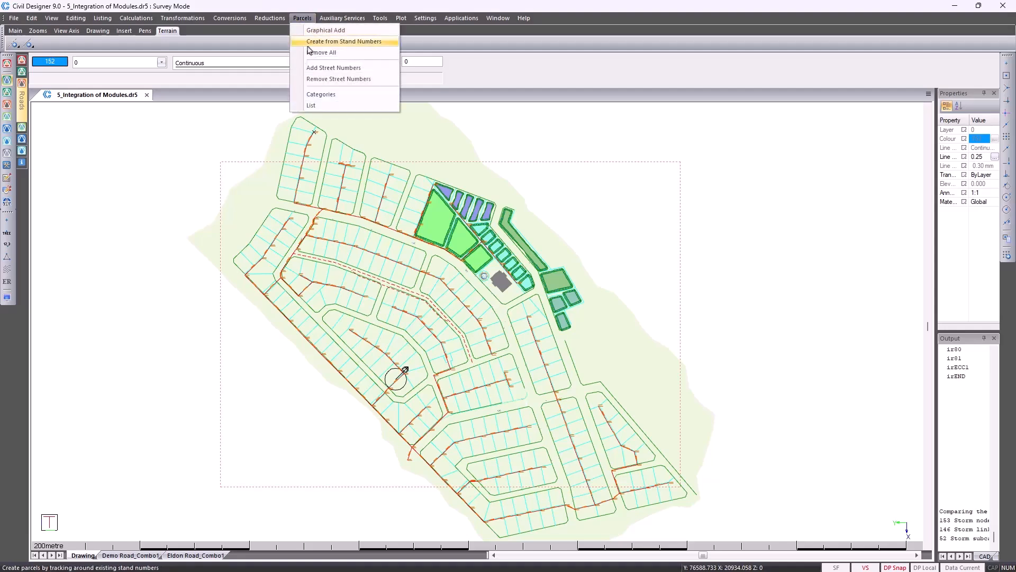
left_click(309, 42)
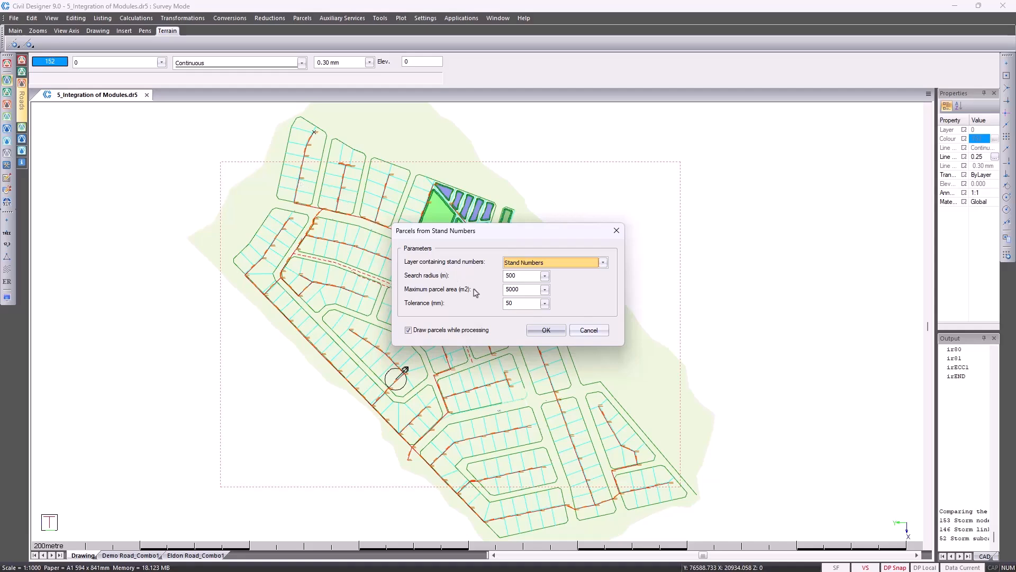
left_click(547, 331)
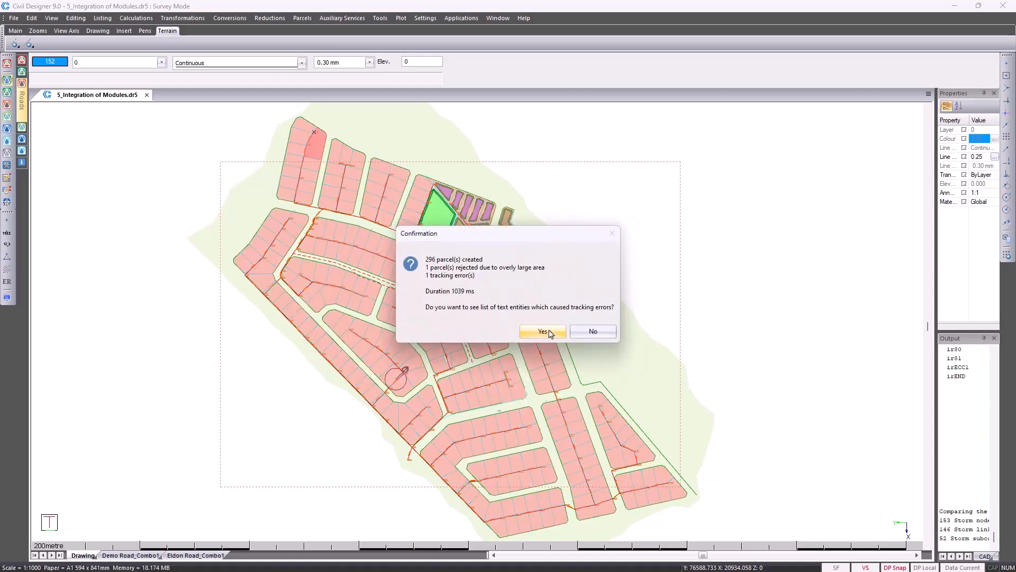
left_click(588, 332)
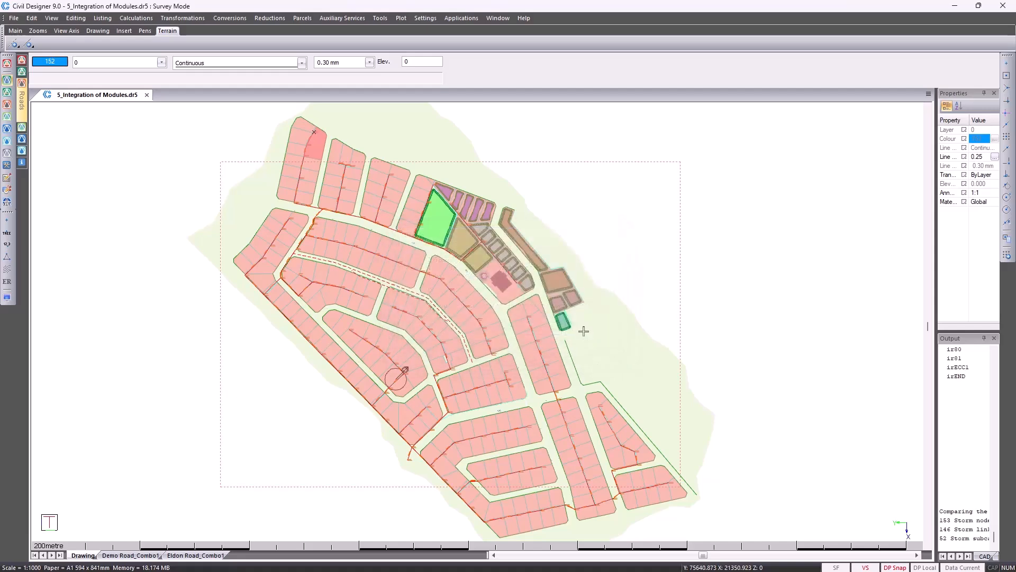
Back in Sewer mode, keep the default sewer position In Road Reserve and set the connections' unit flow inflow class to Residential D
left_click(7, 117)
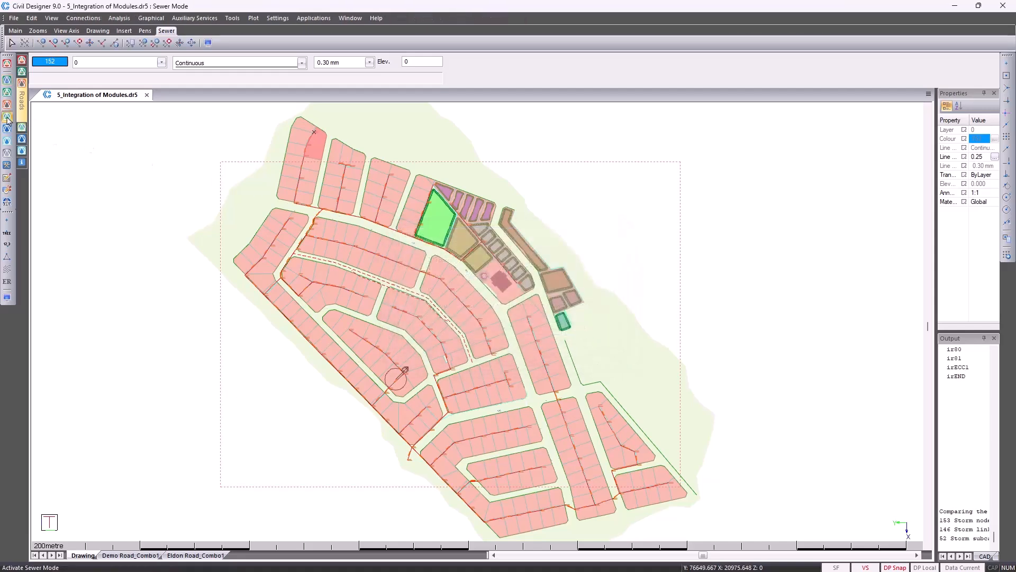
left_click(82, 18)
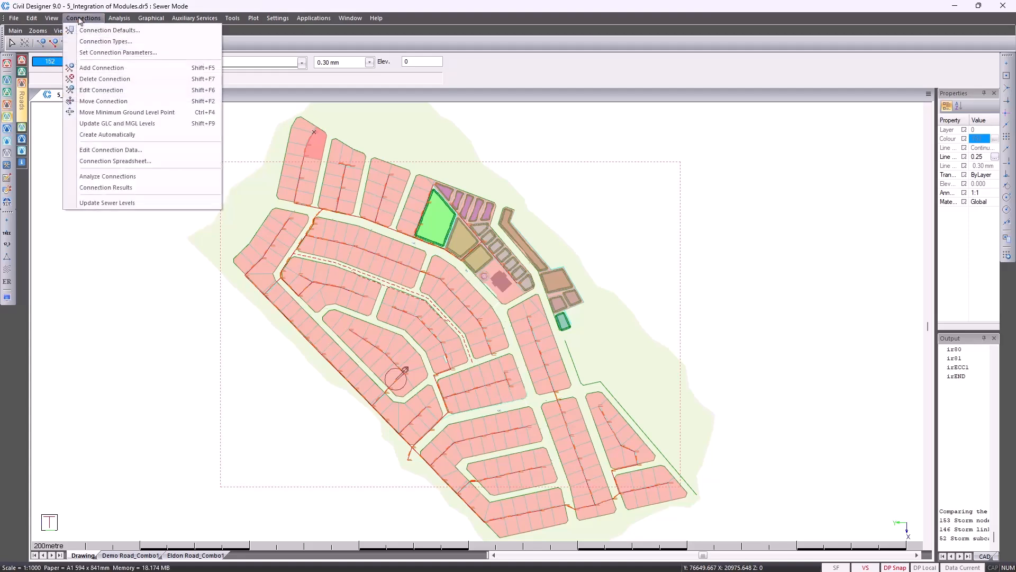
left_click(105, 30)
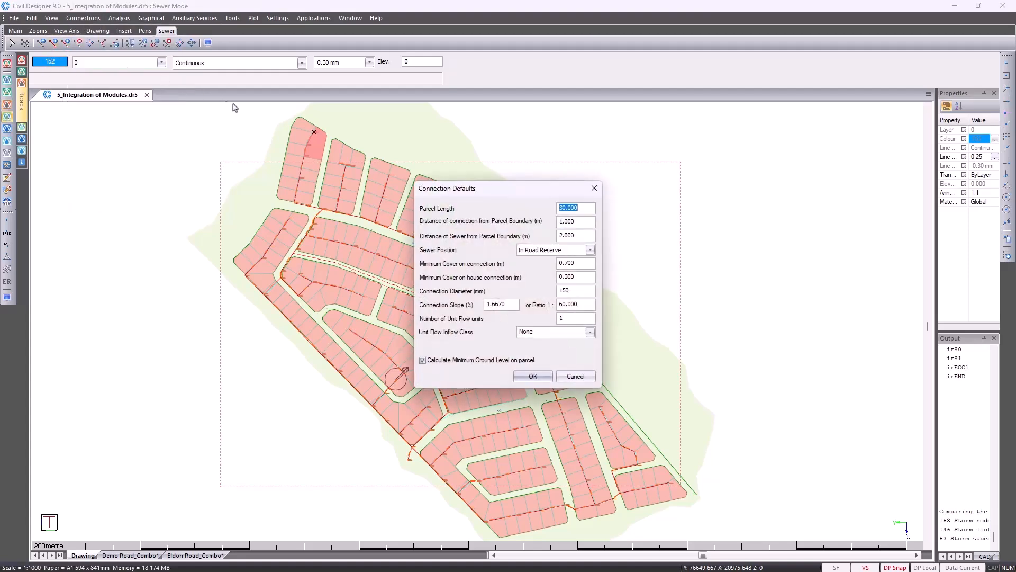
left_click(589, 250)
left_click(590, 251)
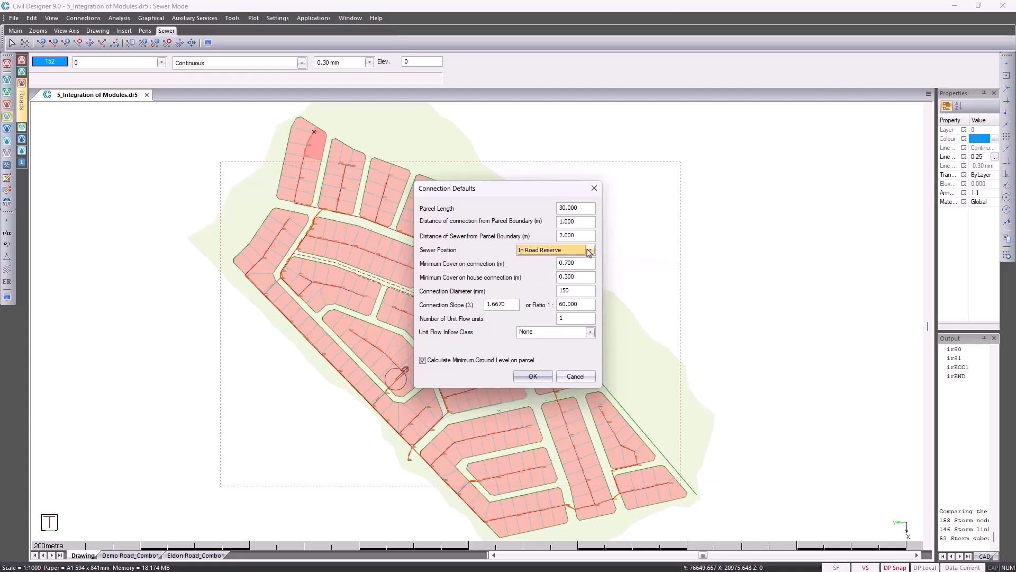
left_click(589, 333)
left_click(578, 382)
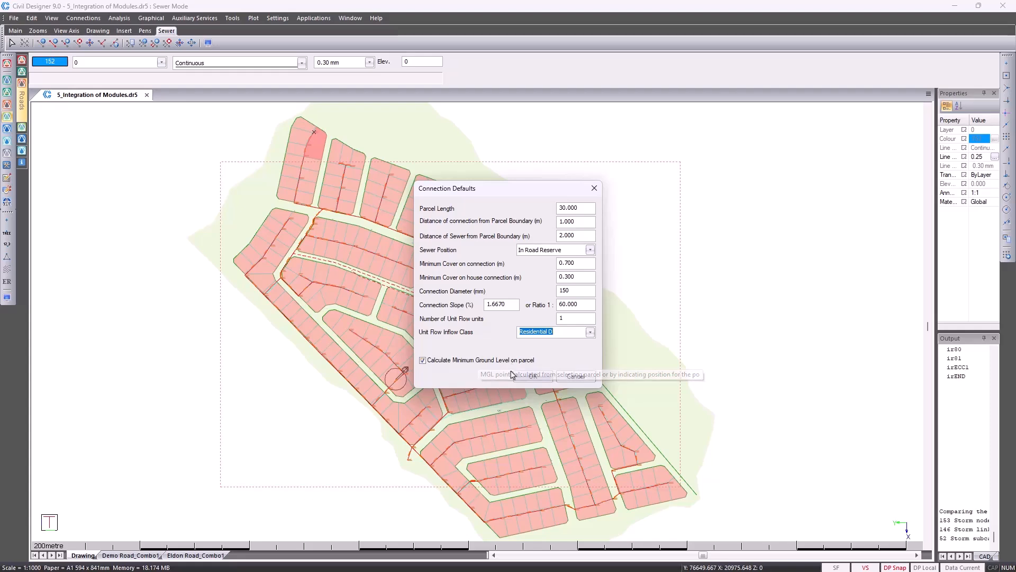
left_click(532, 376)
Review the connection types' height-difference limits and accept the default values
left_click(84, 18)
left_click(101, 42)
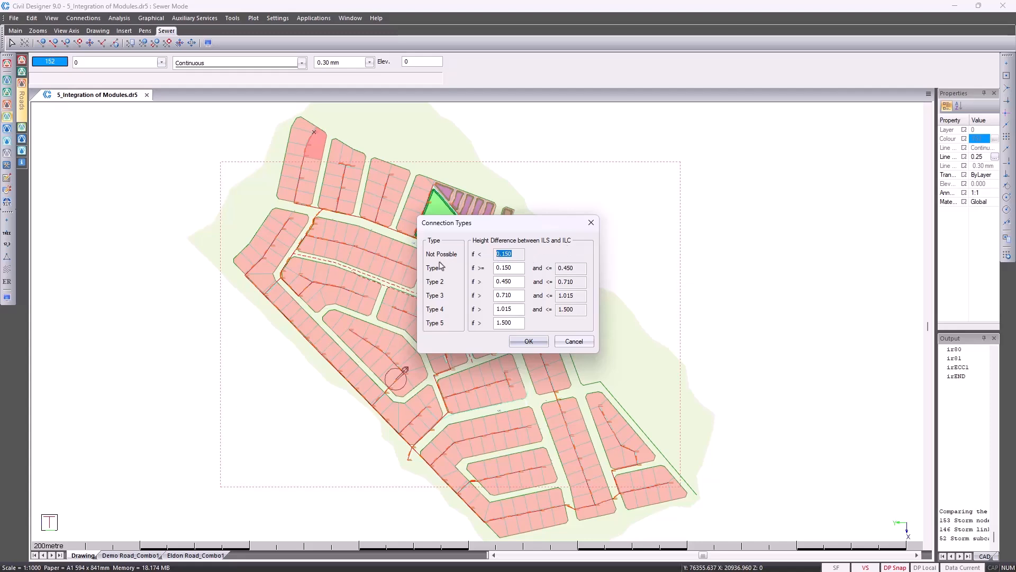
left_click(525, 342)
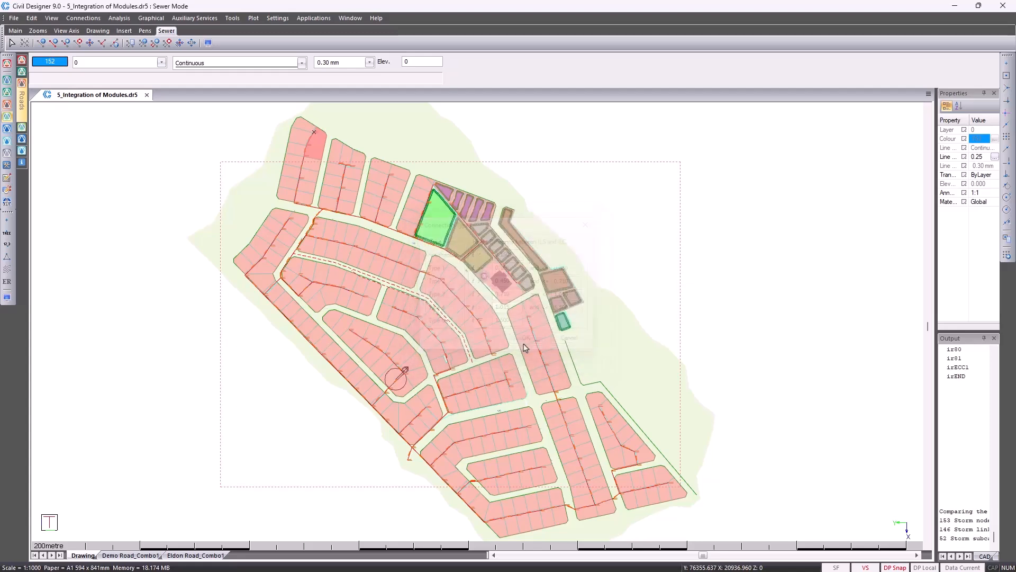
Automatically create connections from the CIVD_PARCEL layer with 1.150 m side offset and maximum length 50 m or 80% of parcel depth, skipping the unconnected-parcel list
left_click(80, 19)
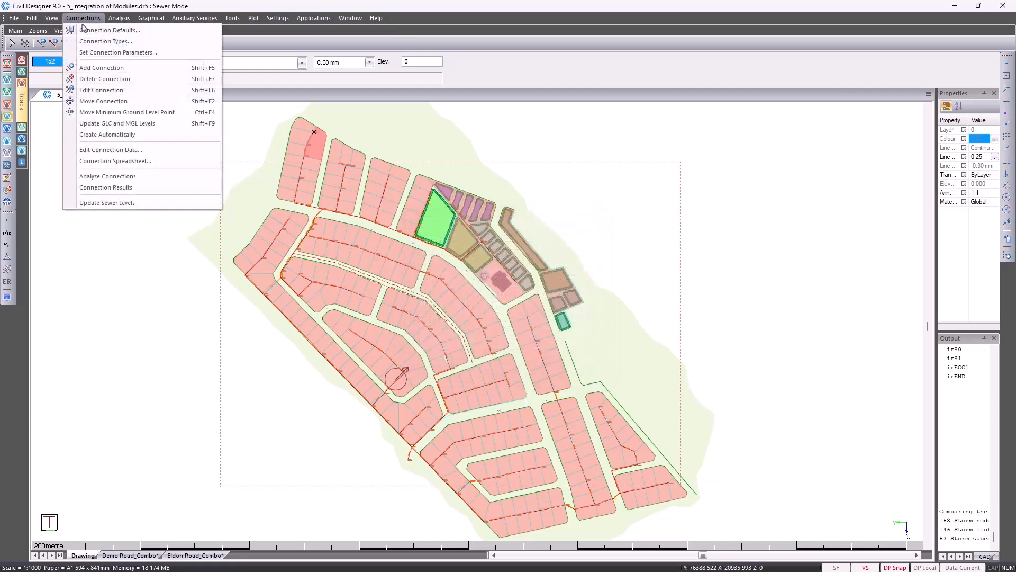
left_click(139, 139)
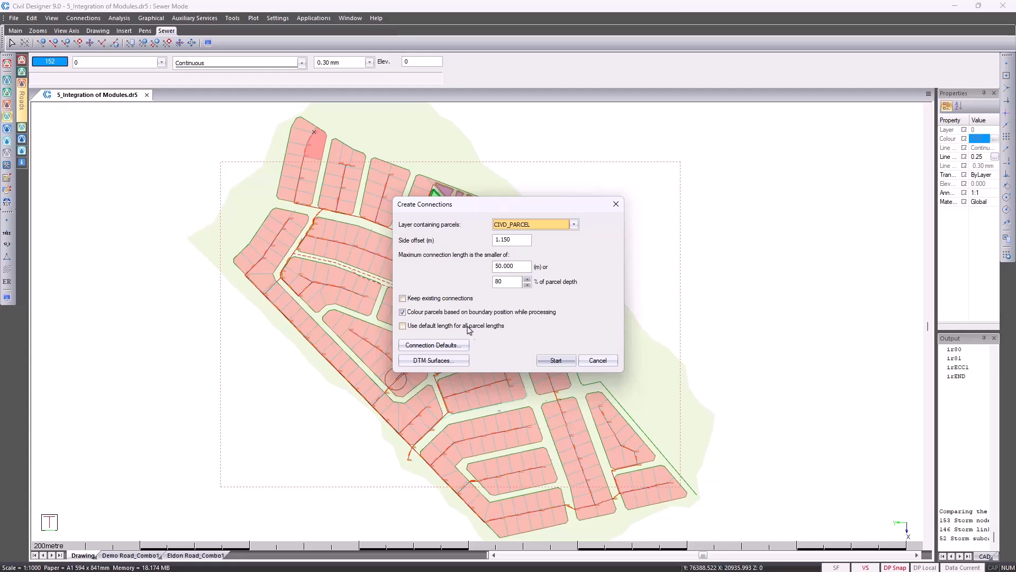
left_click(552, 362)
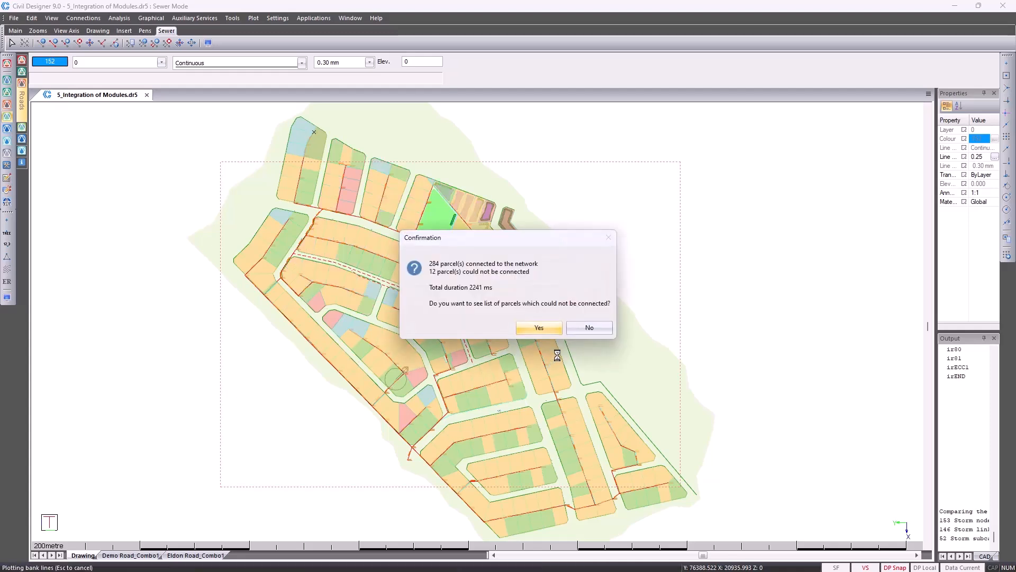
left_click(581, 334)
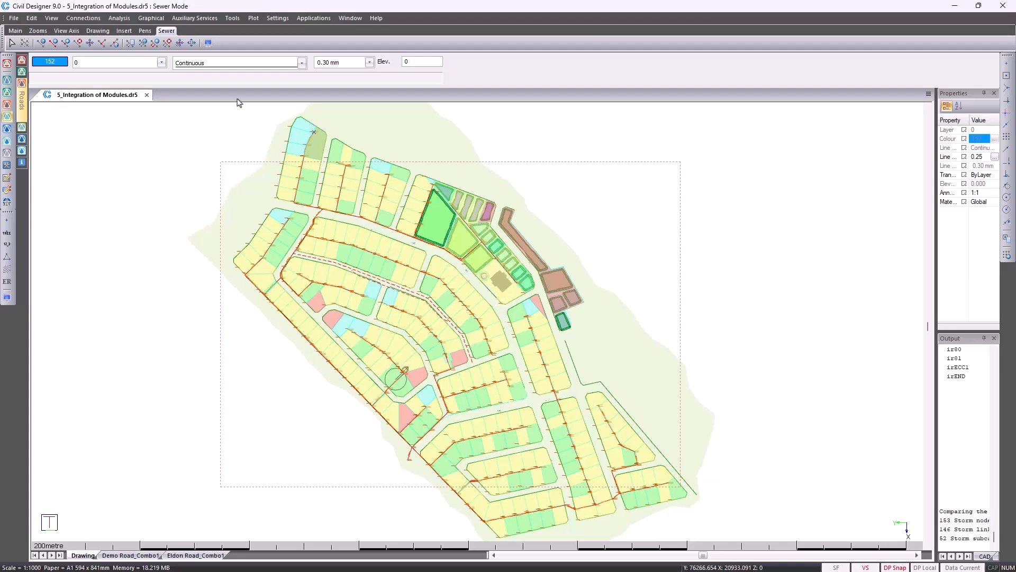
Analyze all nodes of the sewer network for Average Dry Weather Flow at 60% flow depth, renumbering links and replacing existing node inflows
left_click(129, 19)
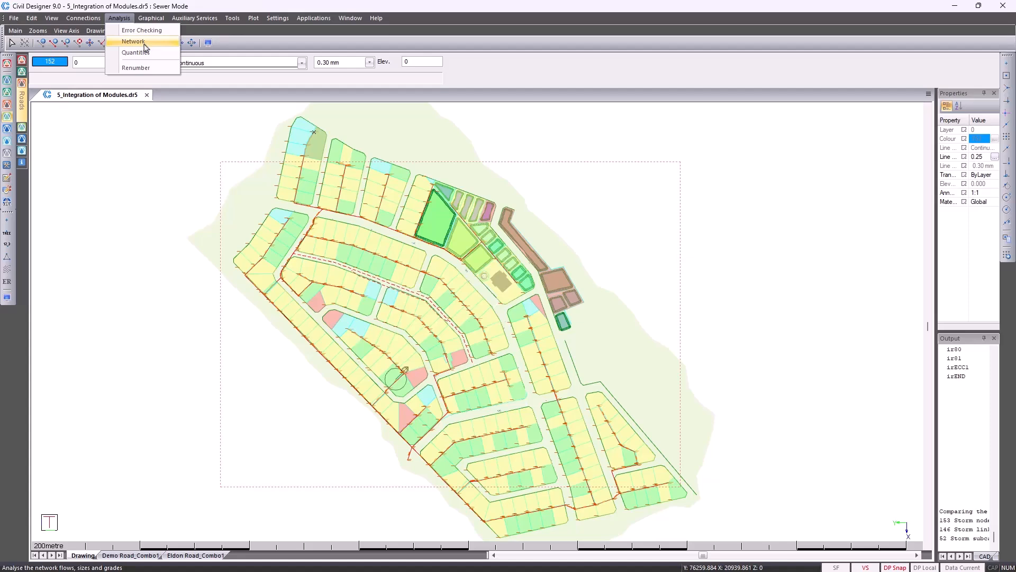
left_click(145, 45)
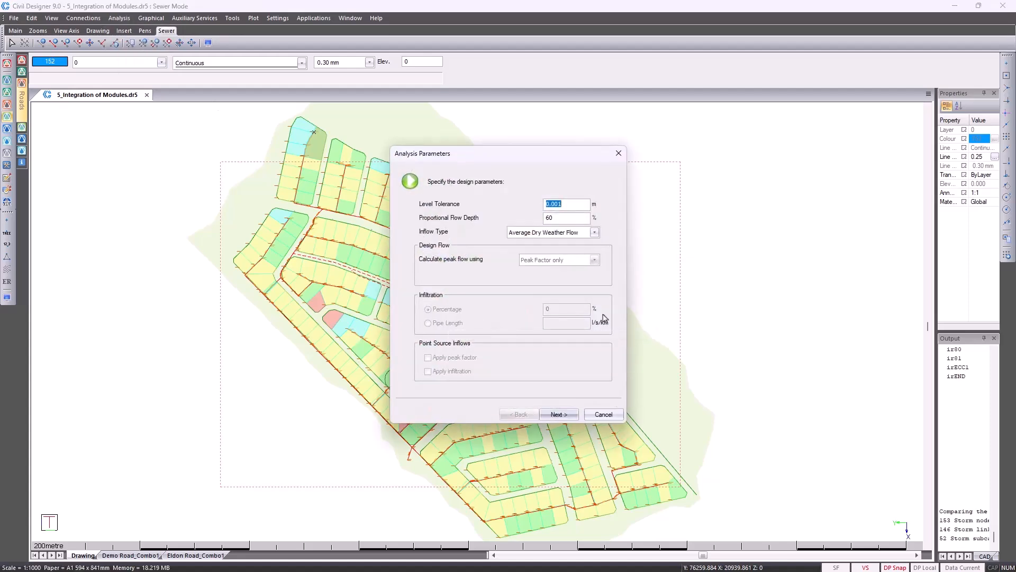
left_click(562, 415)
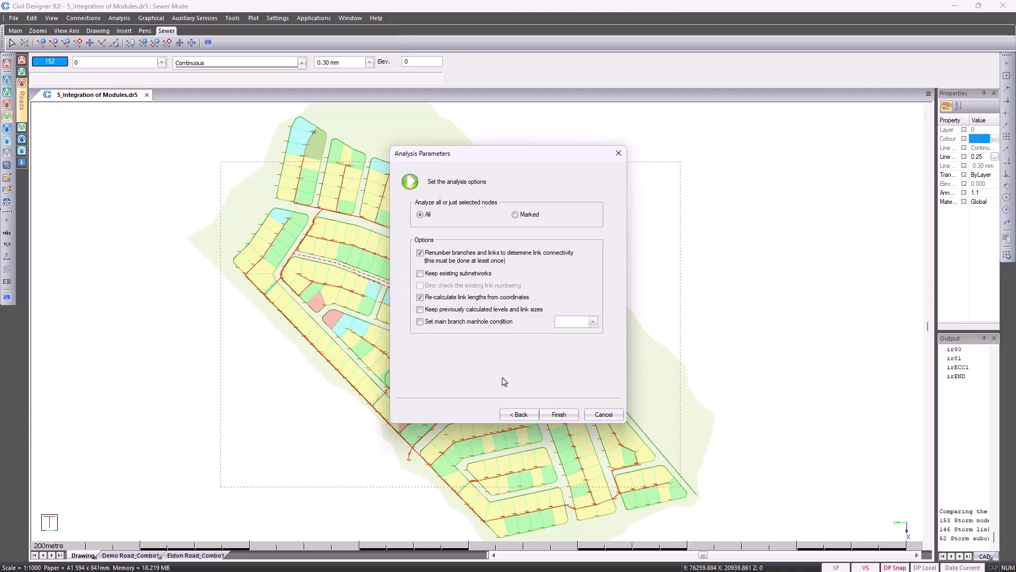
left_click(559, 415)
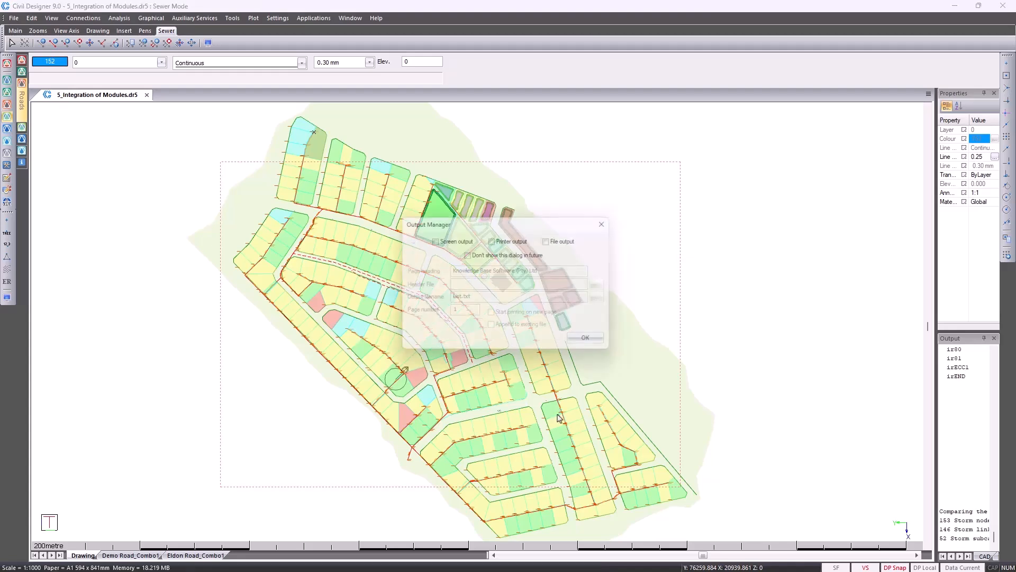
left_click(586, 345)
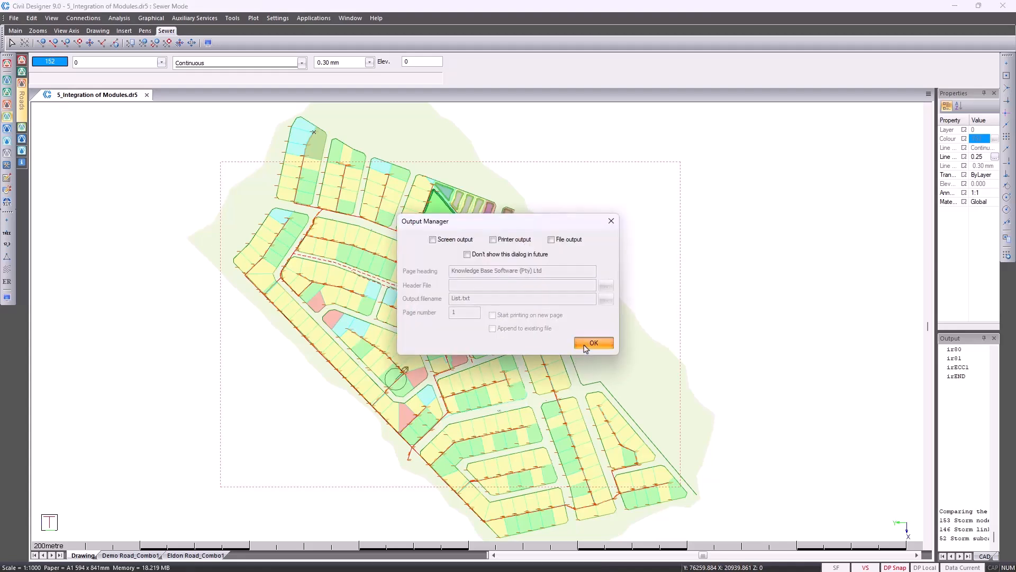
left_click(498, 313)
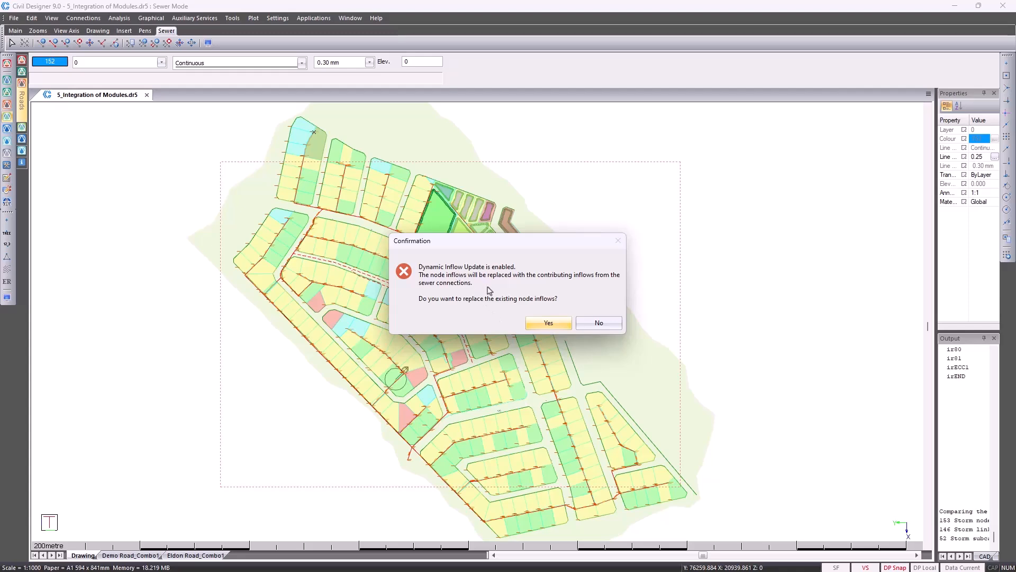
left_click(545, 324)
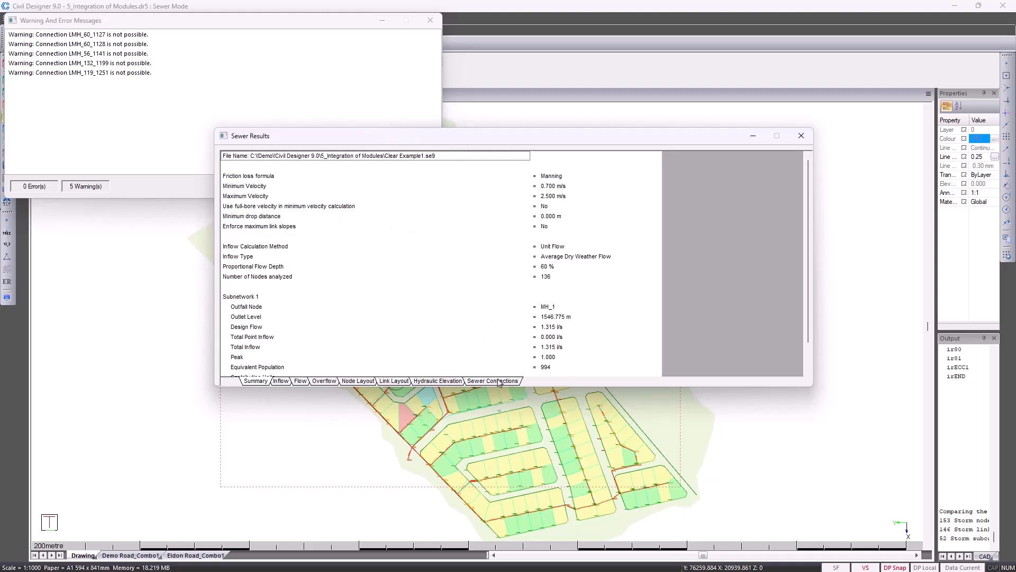
Sort the sewer connection results ascending by type of connection to check for impossible ones, and close the results and warnings
left_click(498, 381)
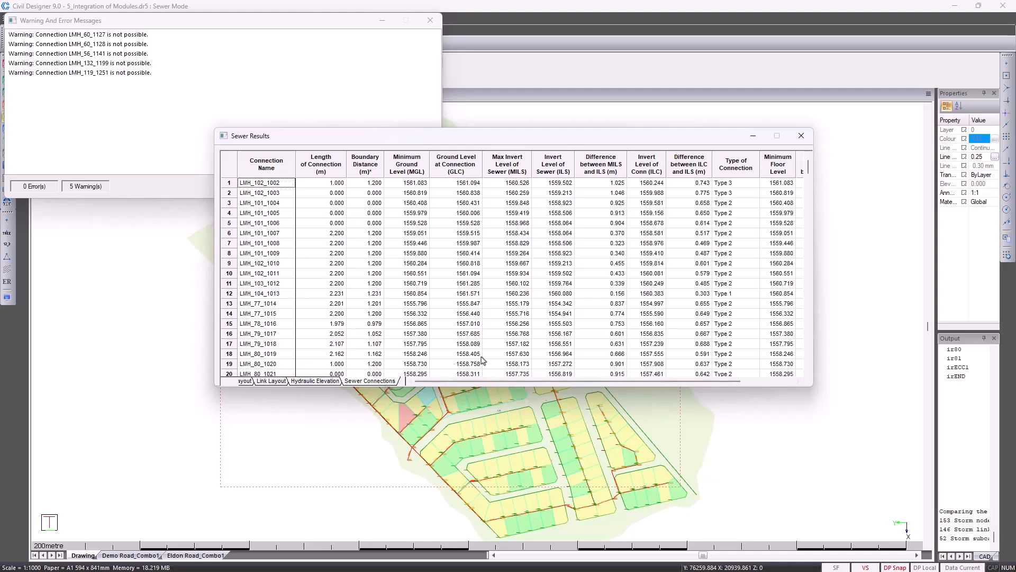
left_click(725, 184)
right_click(739, 187)
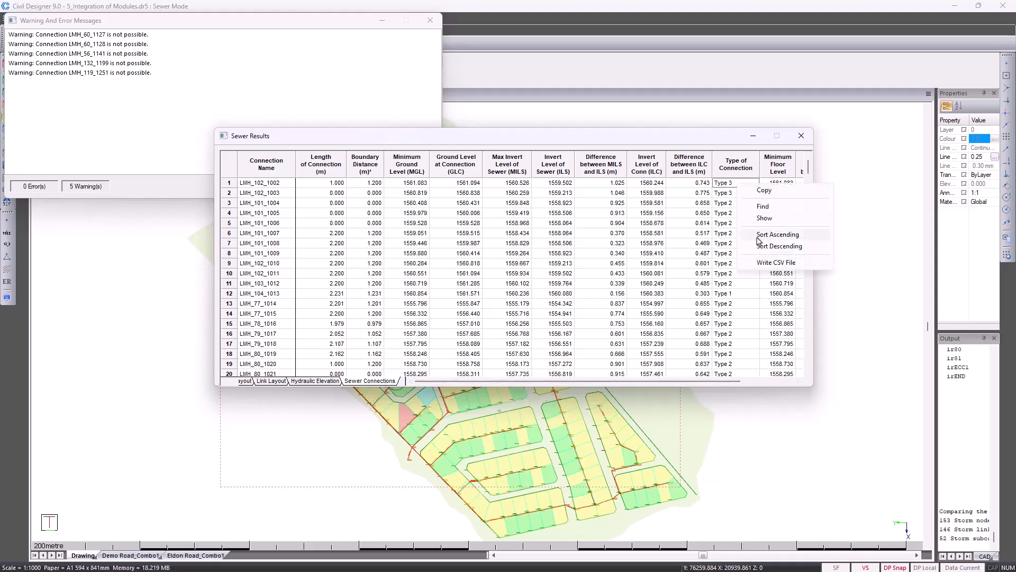
left_click(763, 235)
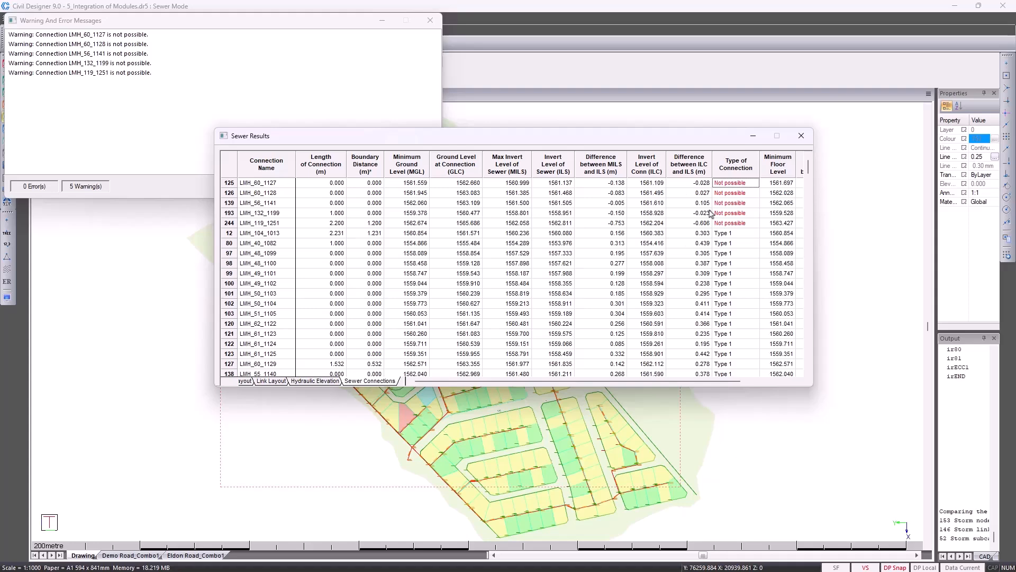
left_click(801, 136)
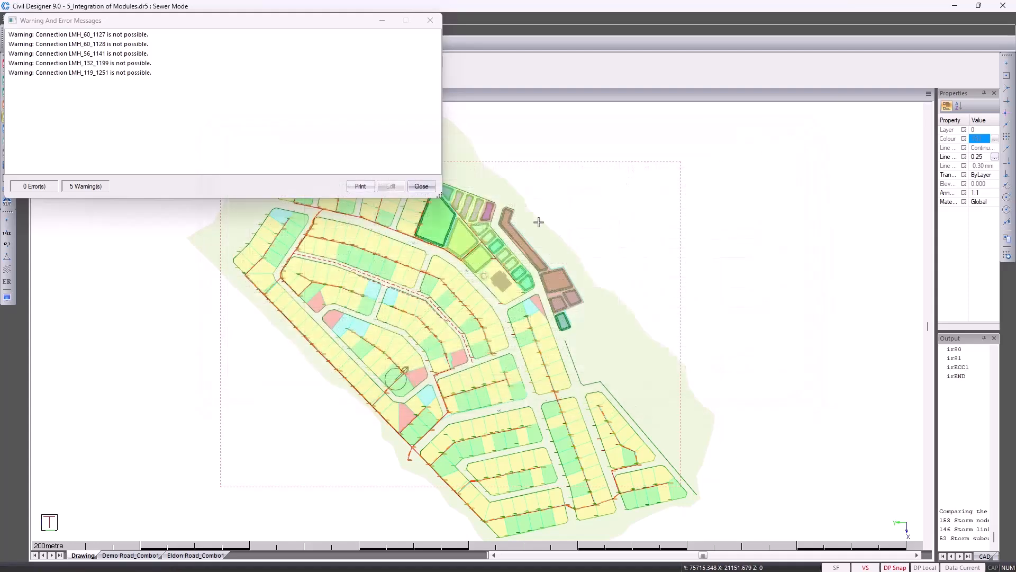
left_click(421, 185)
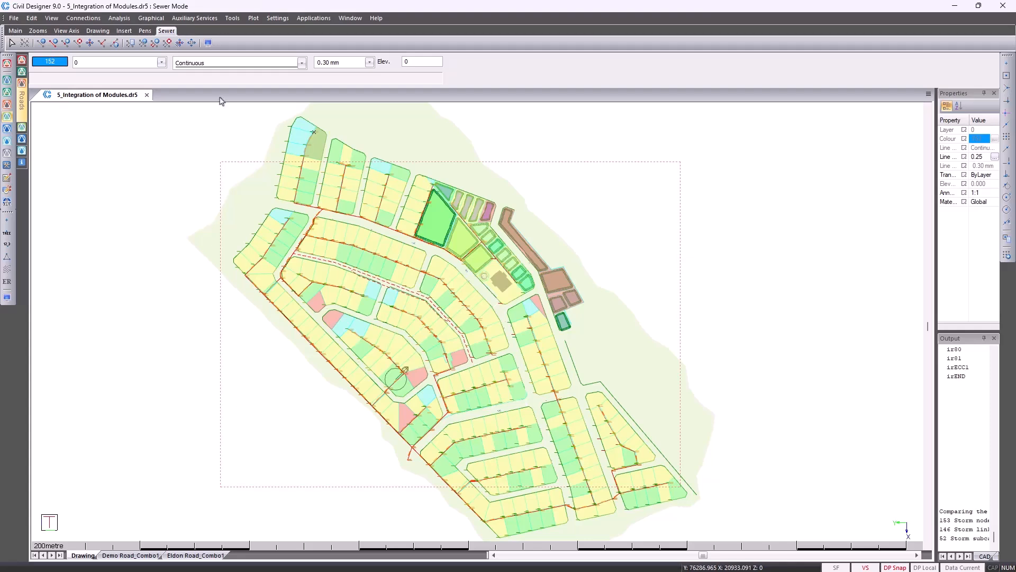
Update the sewer levels to suit the connections and re-analyze all nodes with the same design parameters, replacing the node inflows
left_click(83, 18)
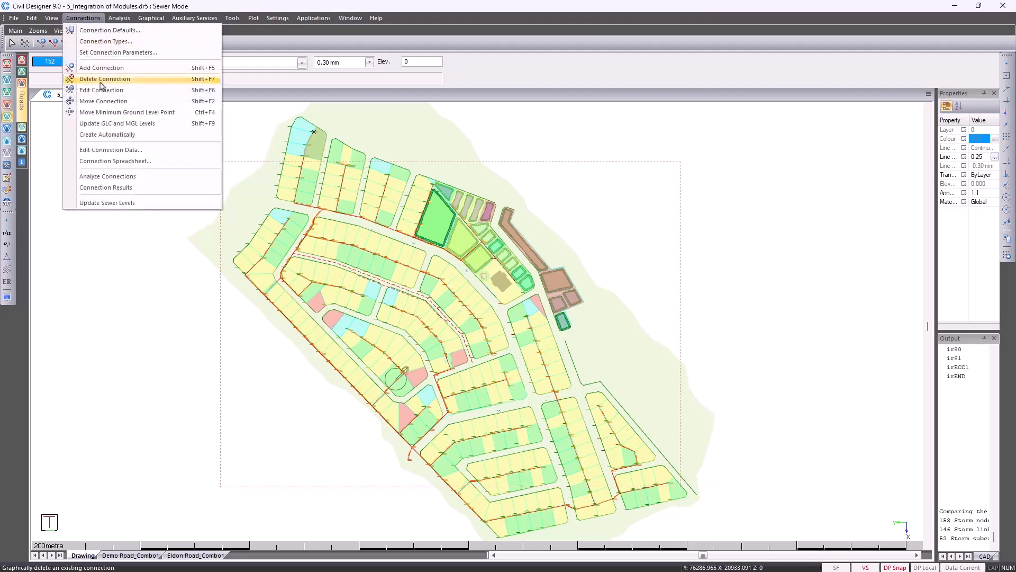
left_click(142, 204)
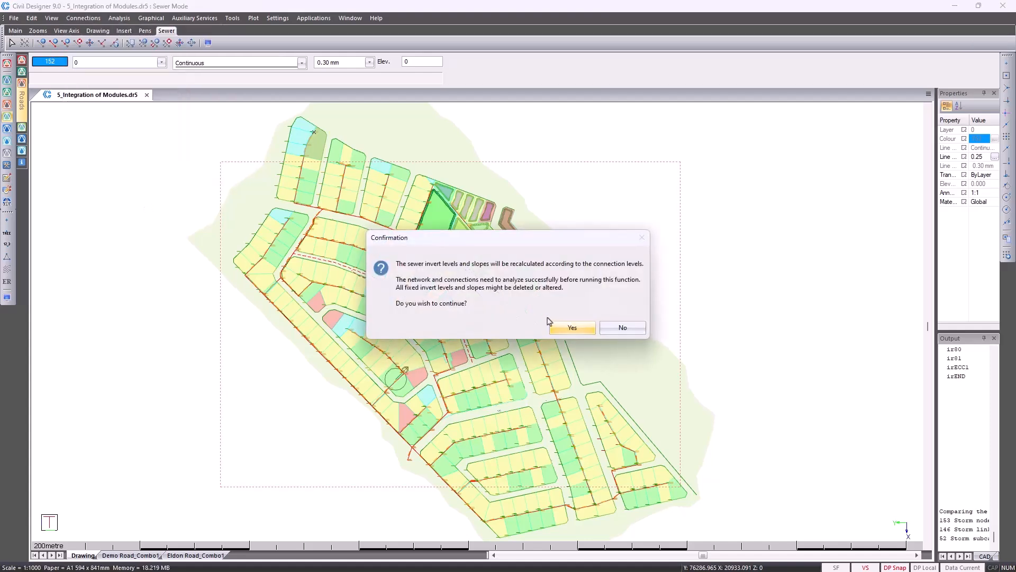
left_click(571, 327)
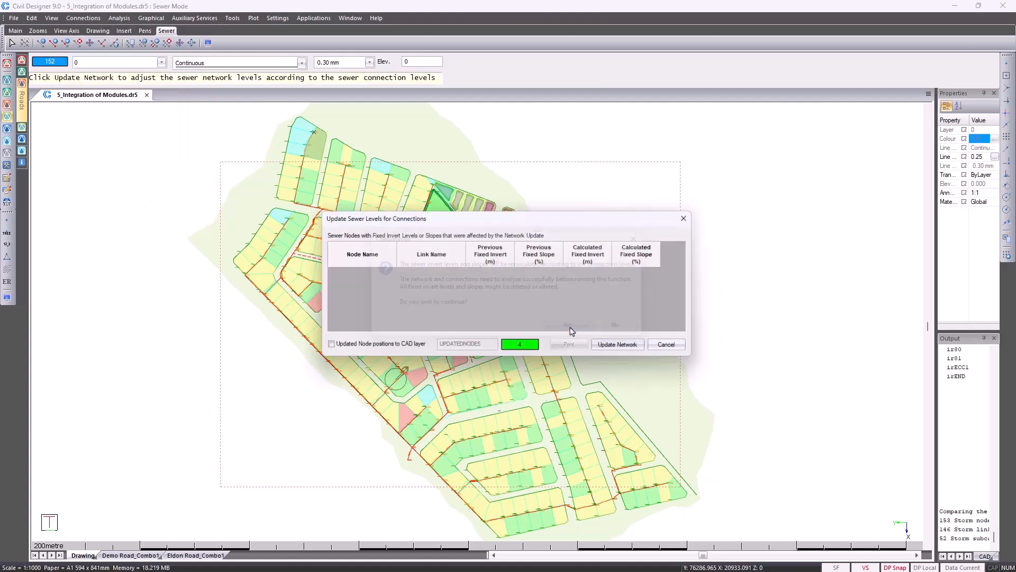
left_click(613, 350)
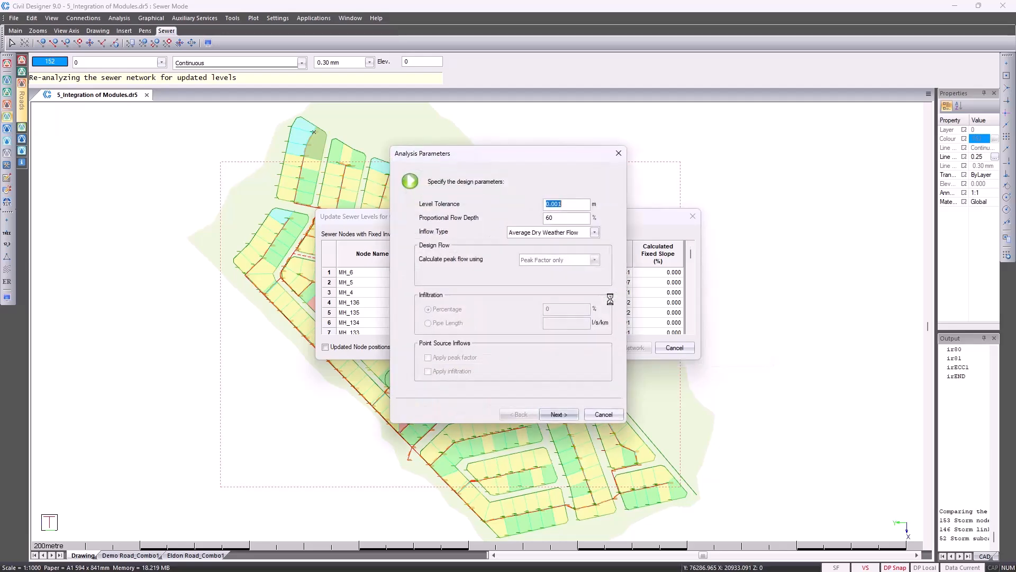
left_click(558, 414)
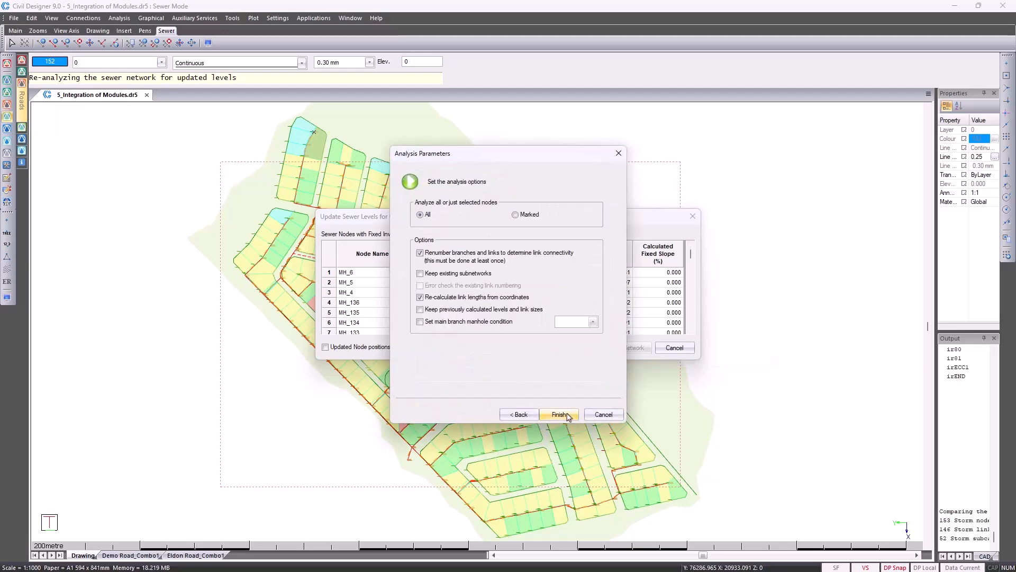
left_click(568, 416)
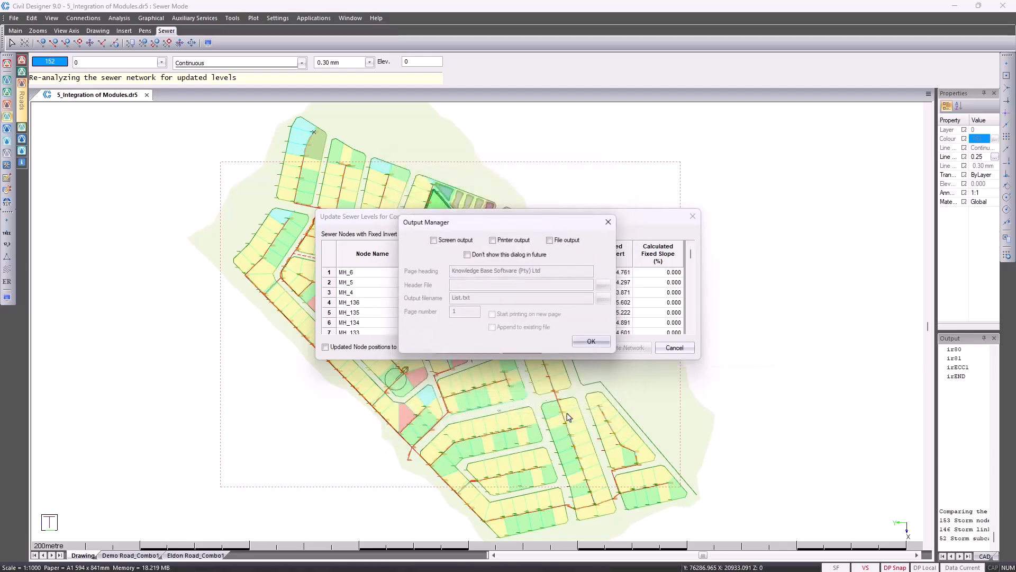
left_click(582, 344)
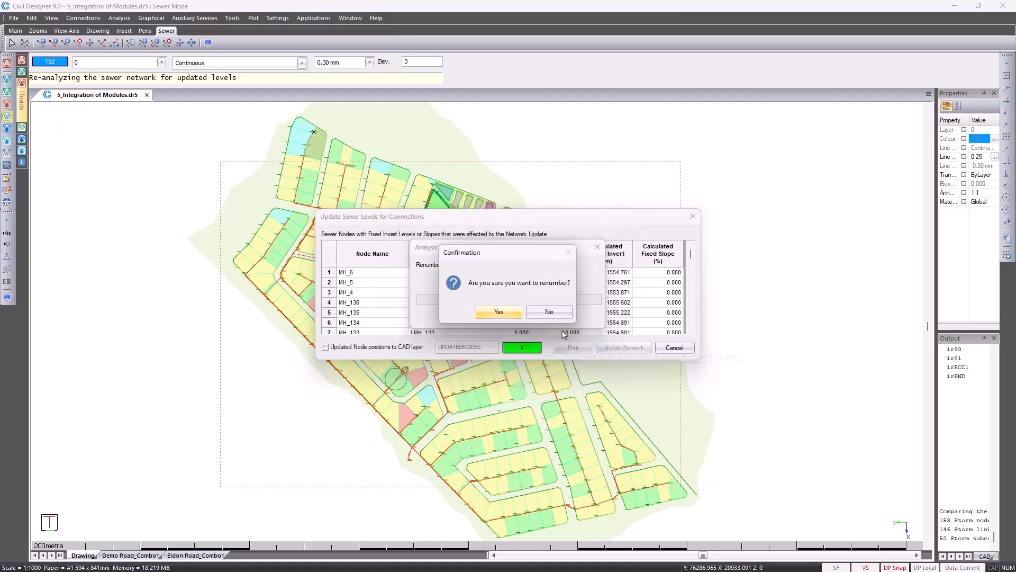
left_click(550, 322)
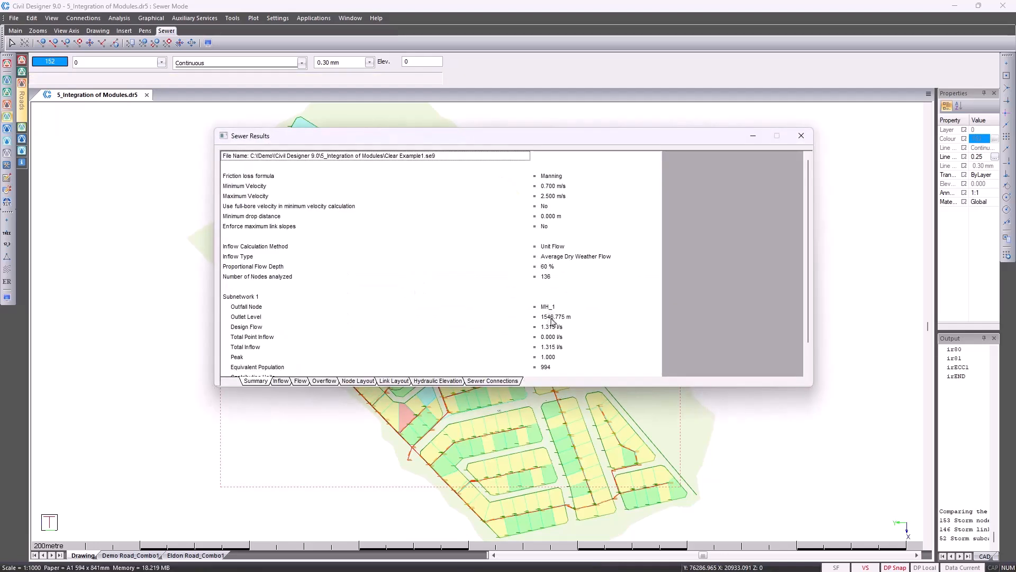
Examine the re-analyzed network's inflow, flow, overflow, node layout, link layout and hydraulic elevation results
left_click(281, 381)
left_click(300, 381)
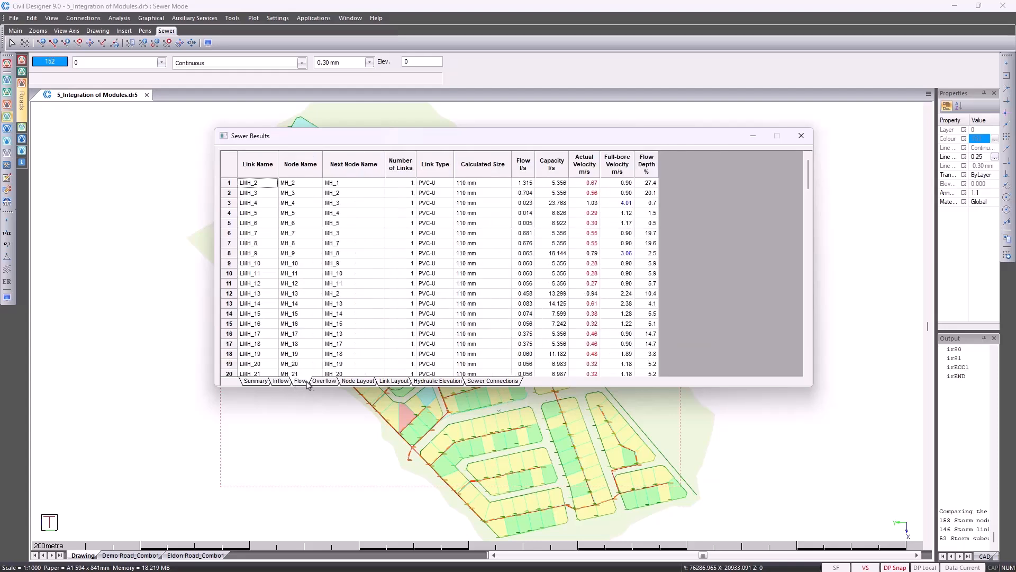
left_click(324, 382)
left_click(356, 381)
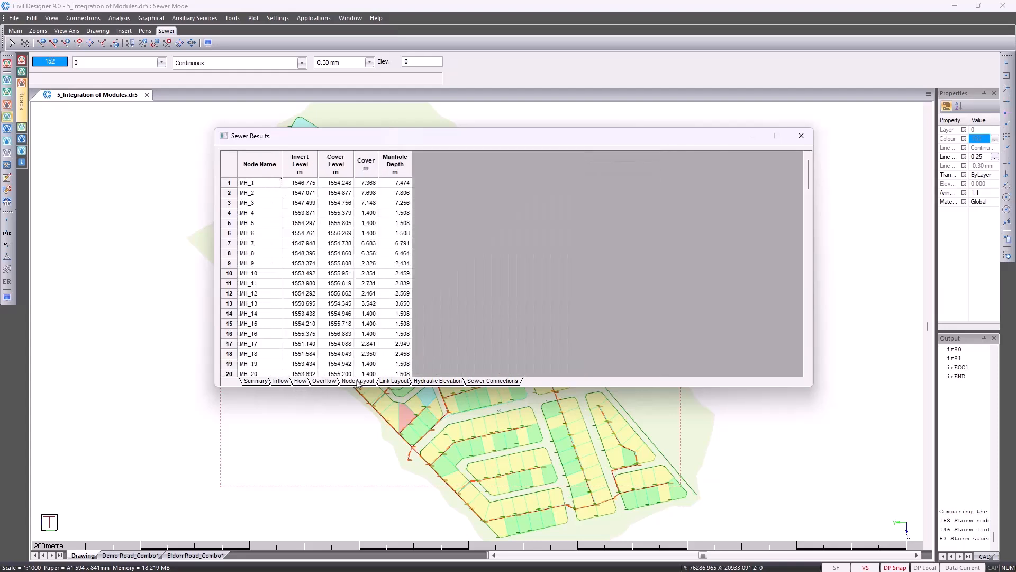
left_click(394, 381)
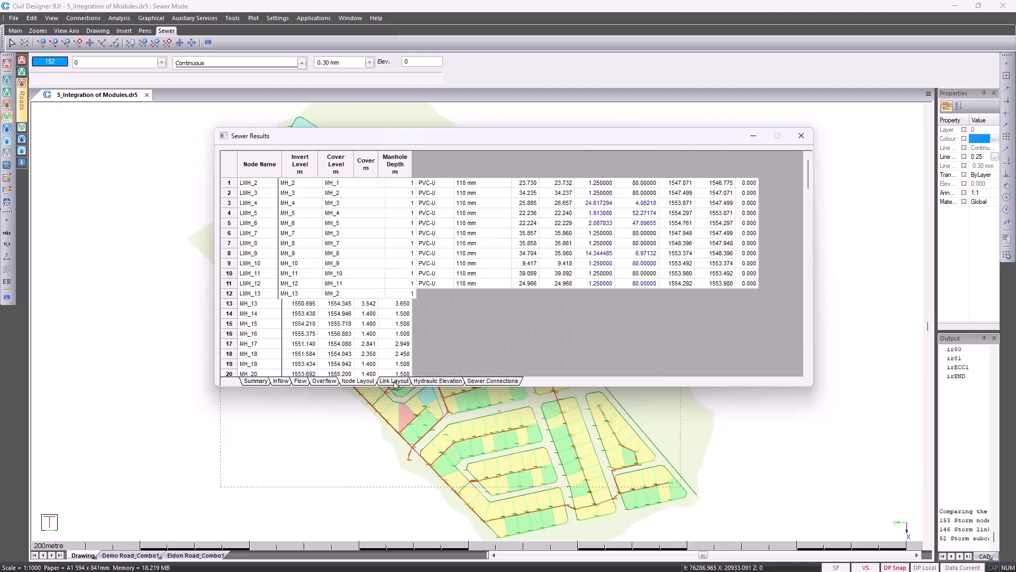
left_click(437, 381)
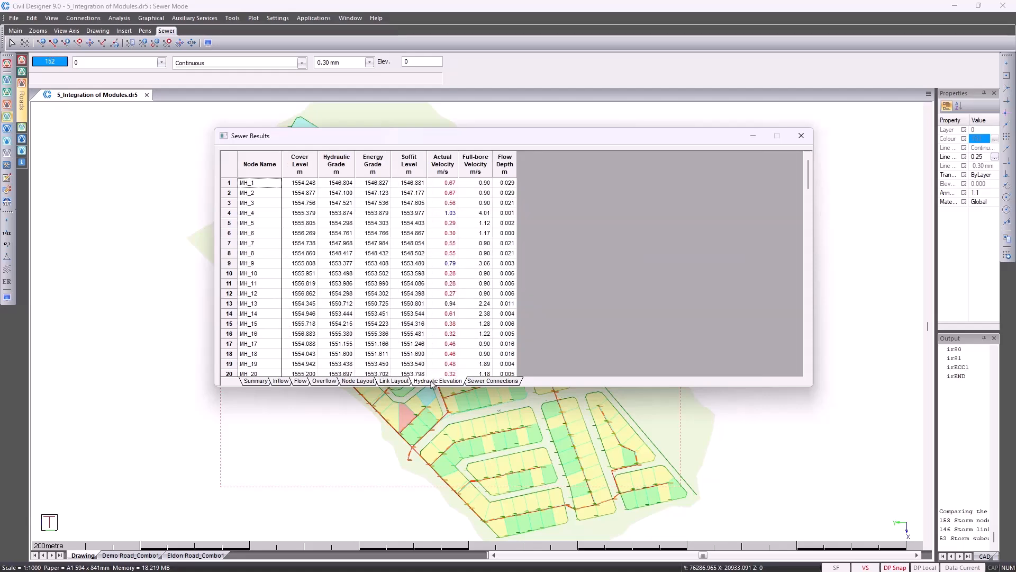
Check the updated sewer connection results sorted ascending by type of connection, and finish the sewer level update
left_click(484, 382)
left_click(730, 184)
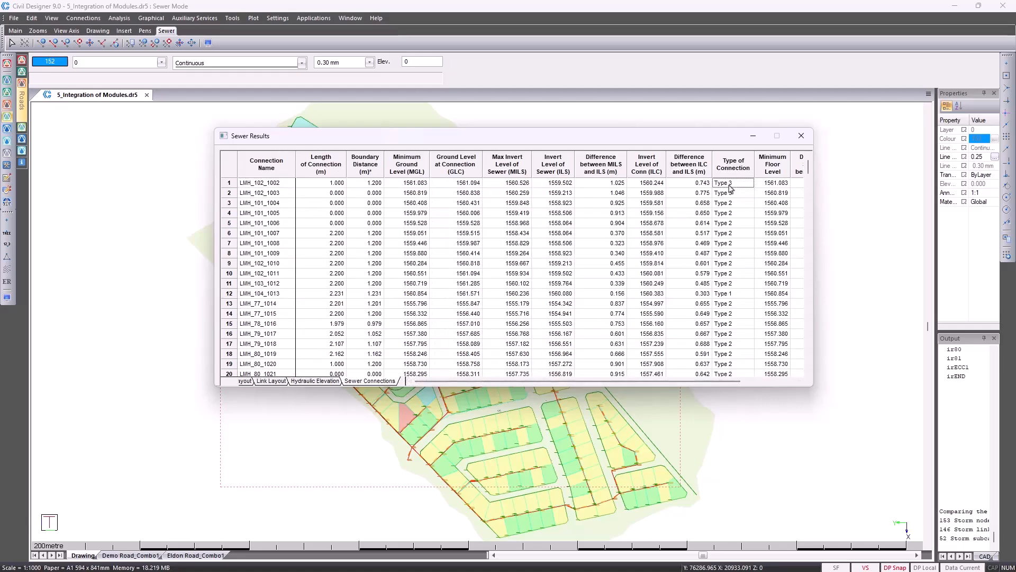
right_click(730, 186)
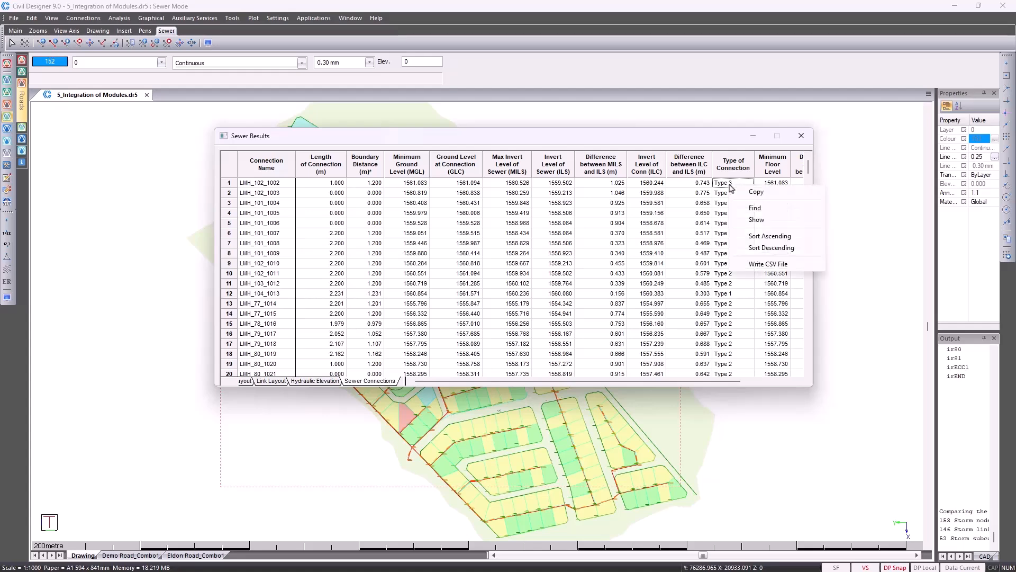
left_click(748, 238)
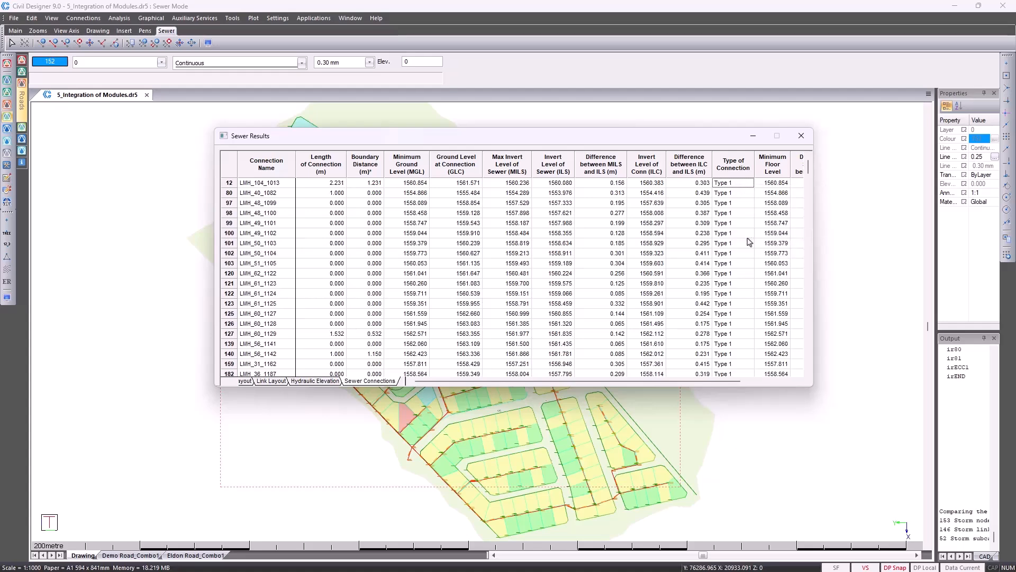
scroll(750, 242, "down", 4)
scroll(750, 242, "up", 4)
left_click(802, 136)
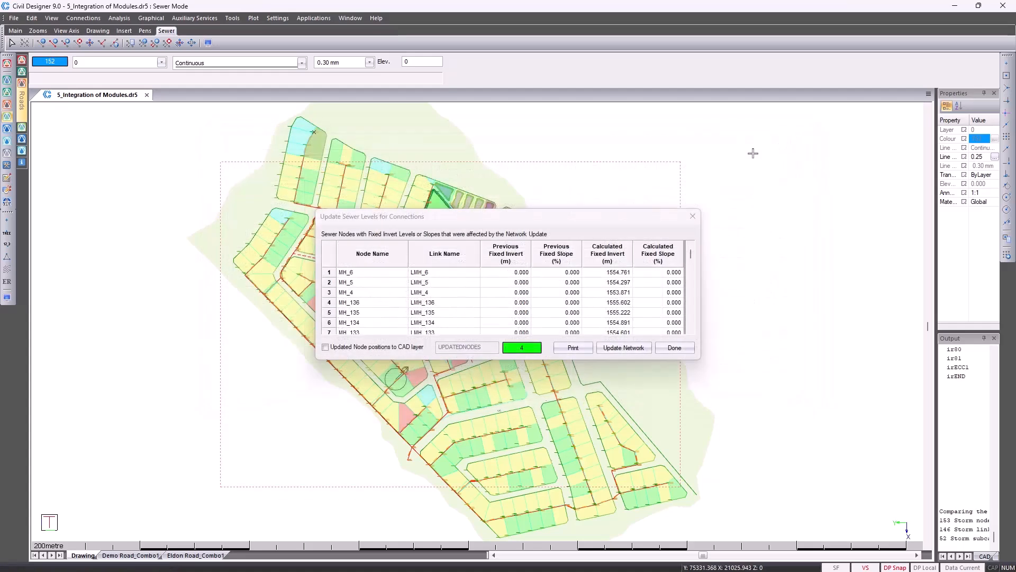
left_click(675, 347)
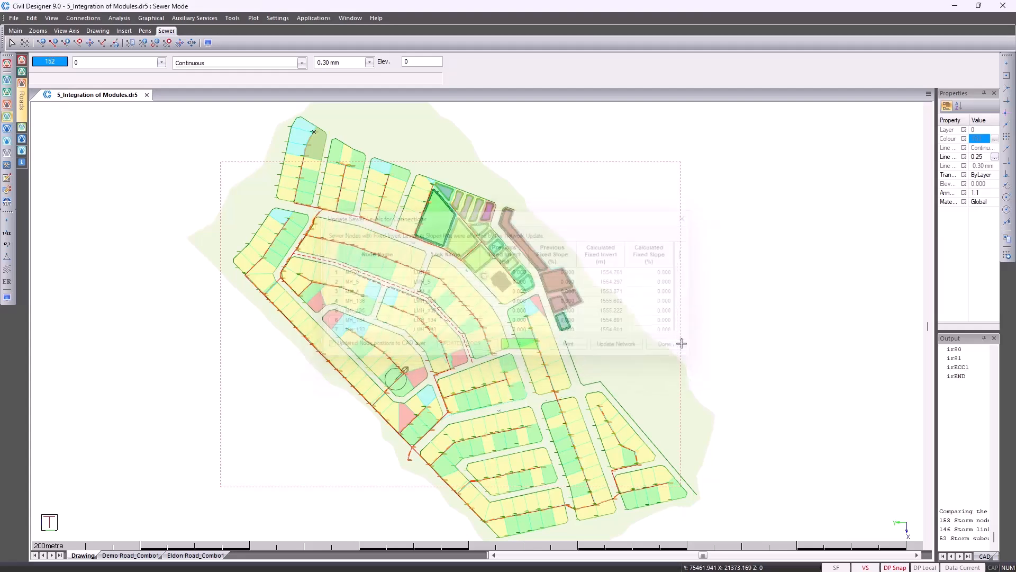
Calculate the sewer quantities and review the excavation lengths and volumes, bedding and backfill volumes, culvert lengths and manhole depths
left_click(119, 18)
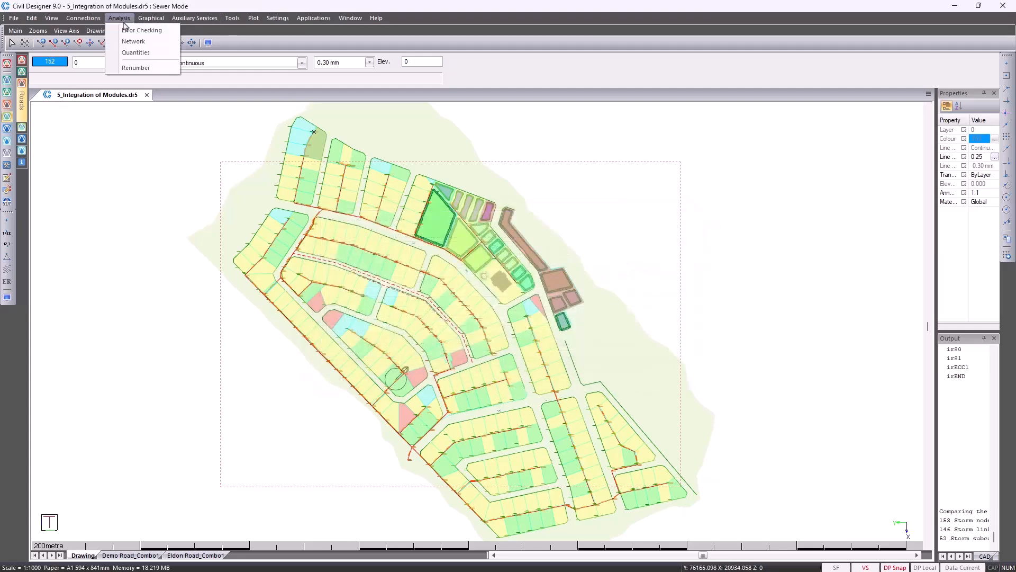
left_click(131, 53)
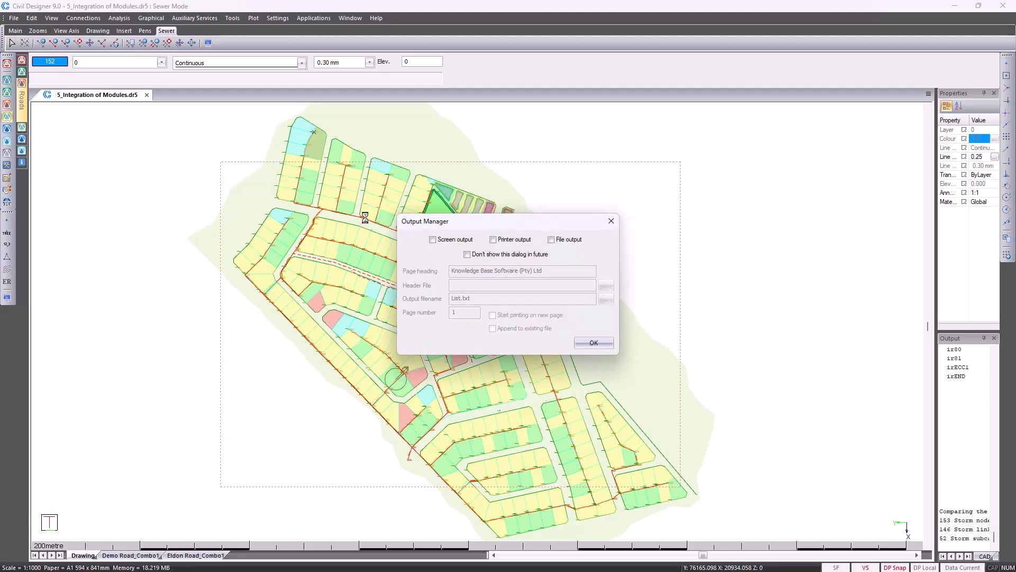
left_click(580, 343)
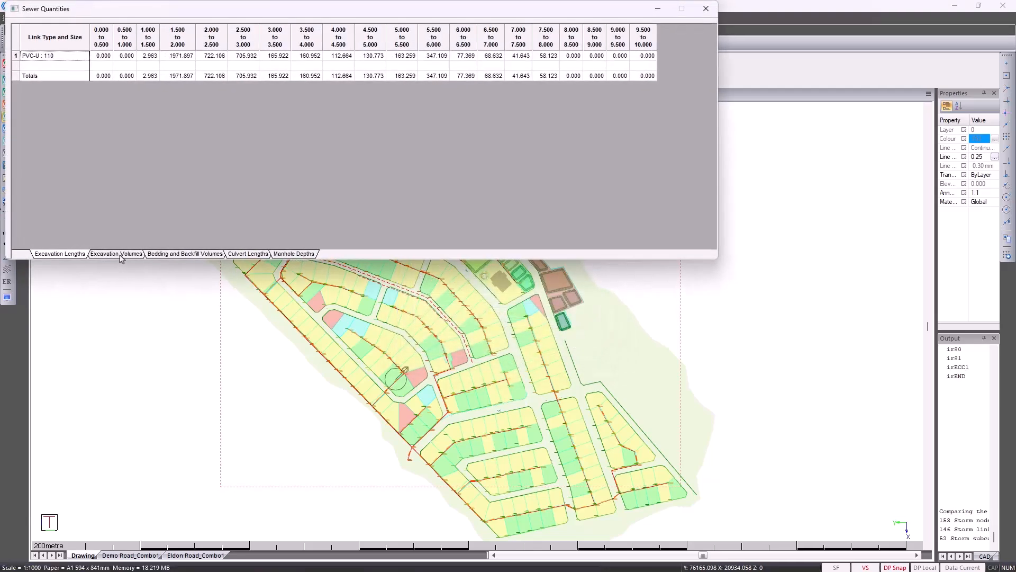
left_click(120, 255)
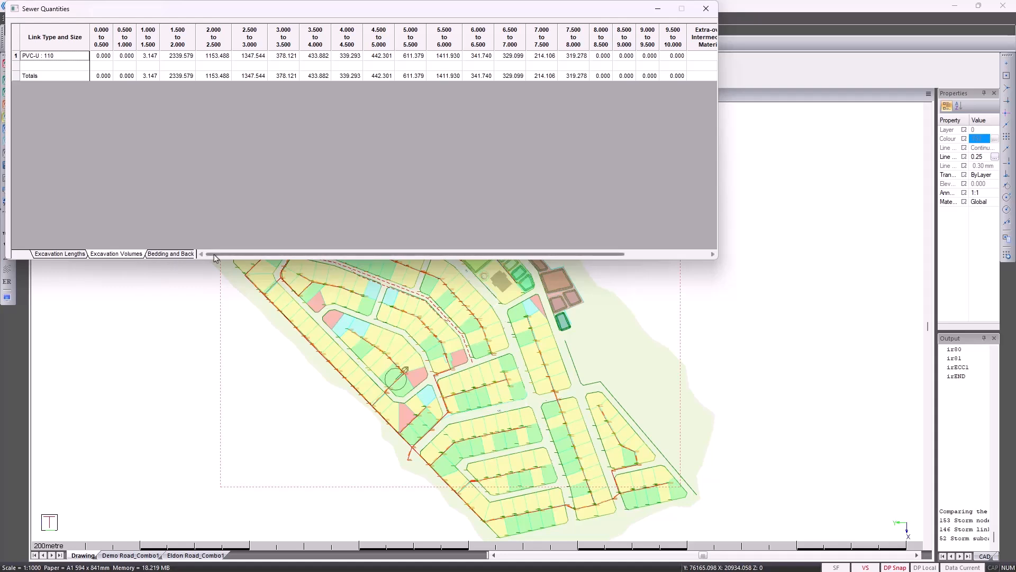
left_click_drag(214, 254, 297, 255)
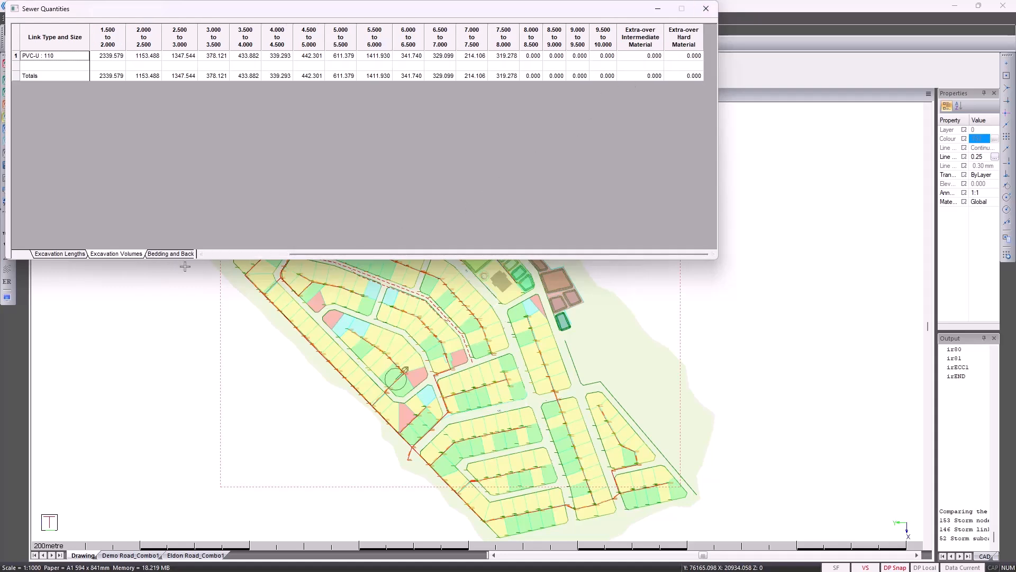
left_click(168, 255)
left_click(244, 255)
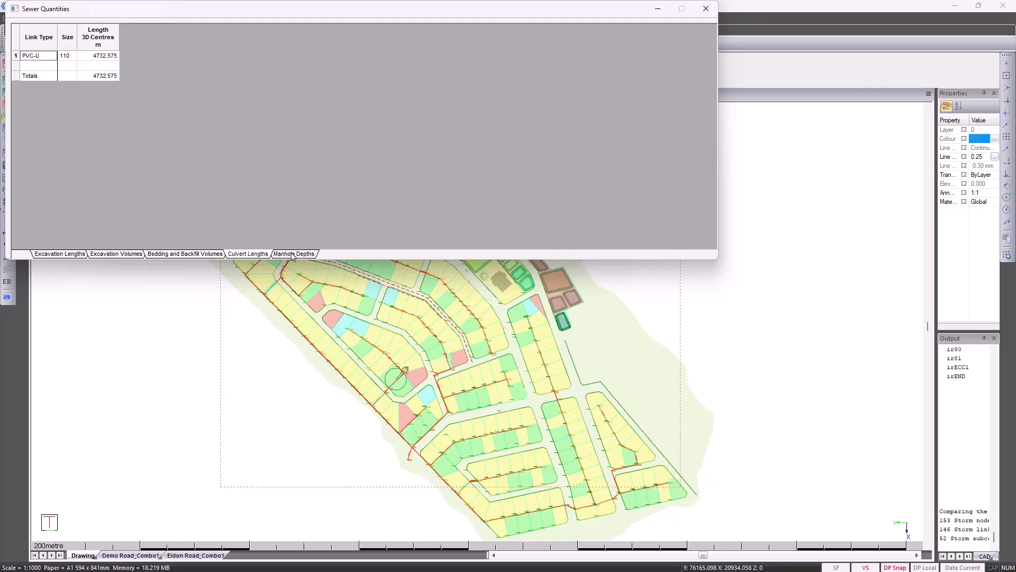
left_click(294, 254)
left_click(706, 8)
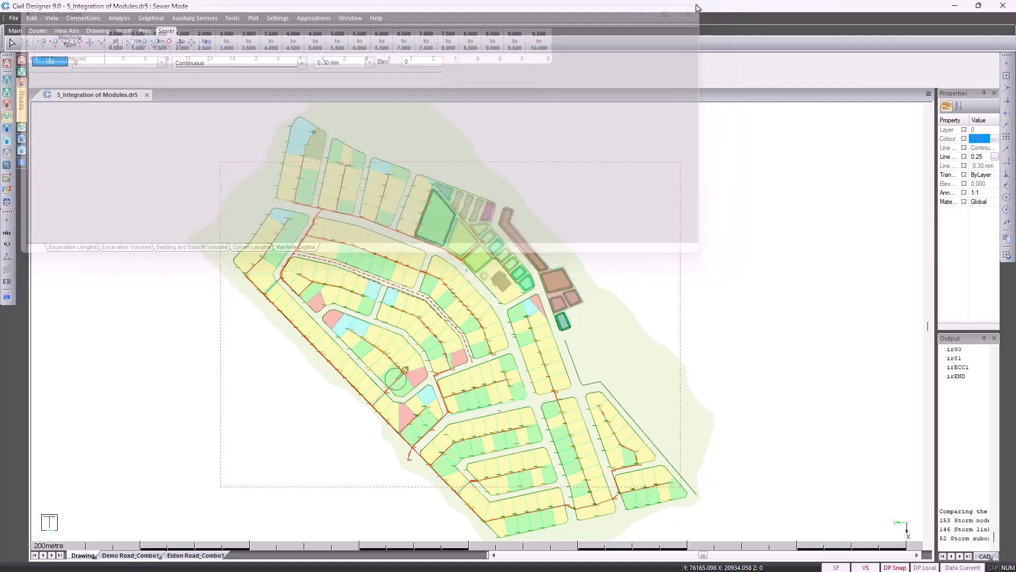
In the vertical alignment of branch 16, interpolate the invert levels from manhole MH_57 to MH_39, and close the alignment
left_click(233, 18)
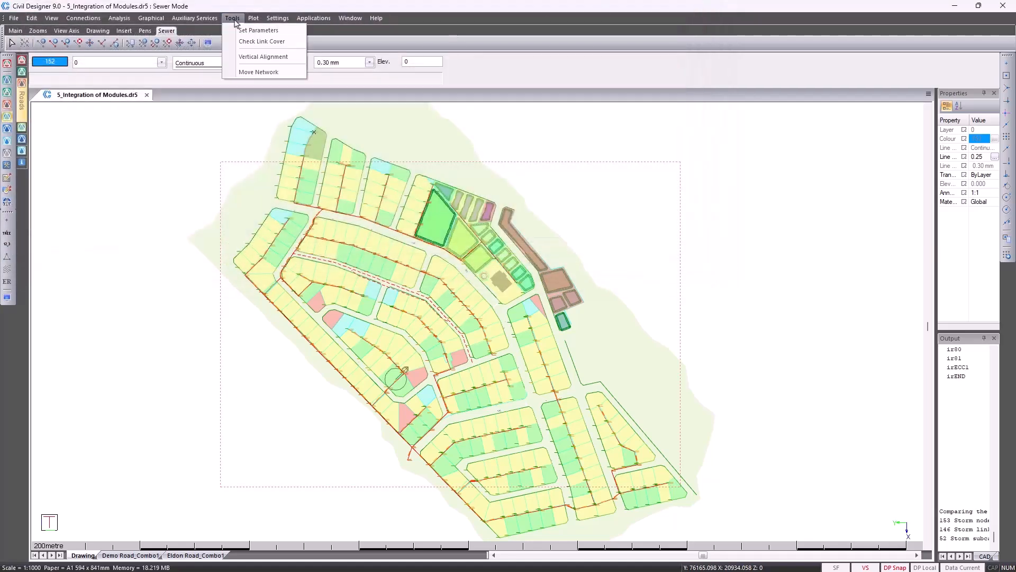
left_click(236, 58)
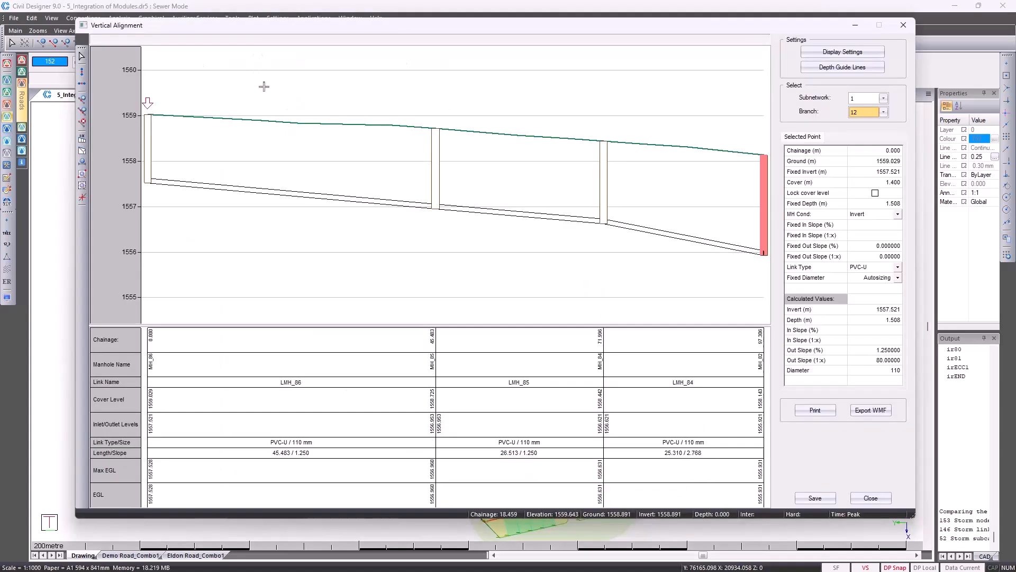
left_click(883, 113)
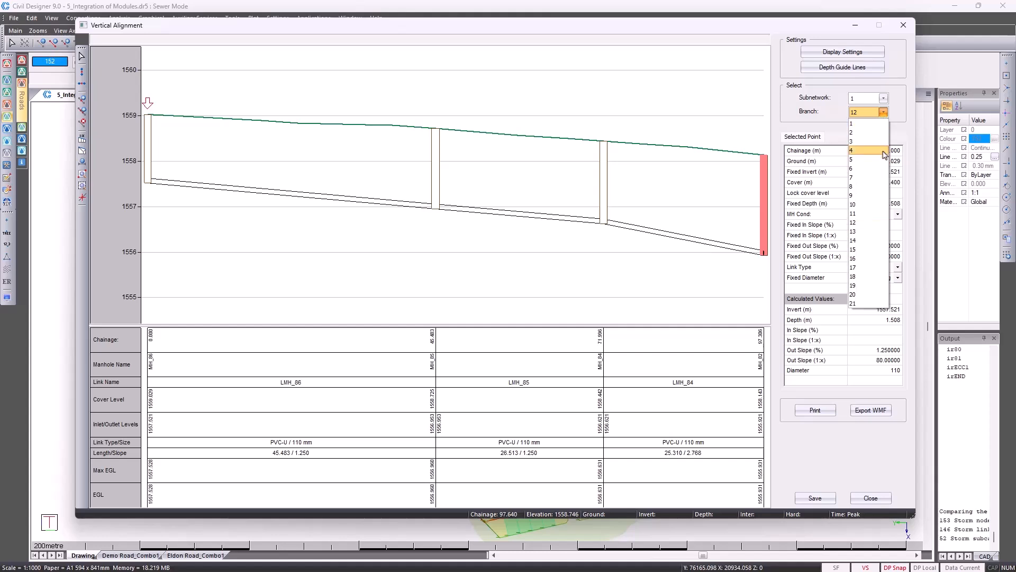
left_click(880, 259)
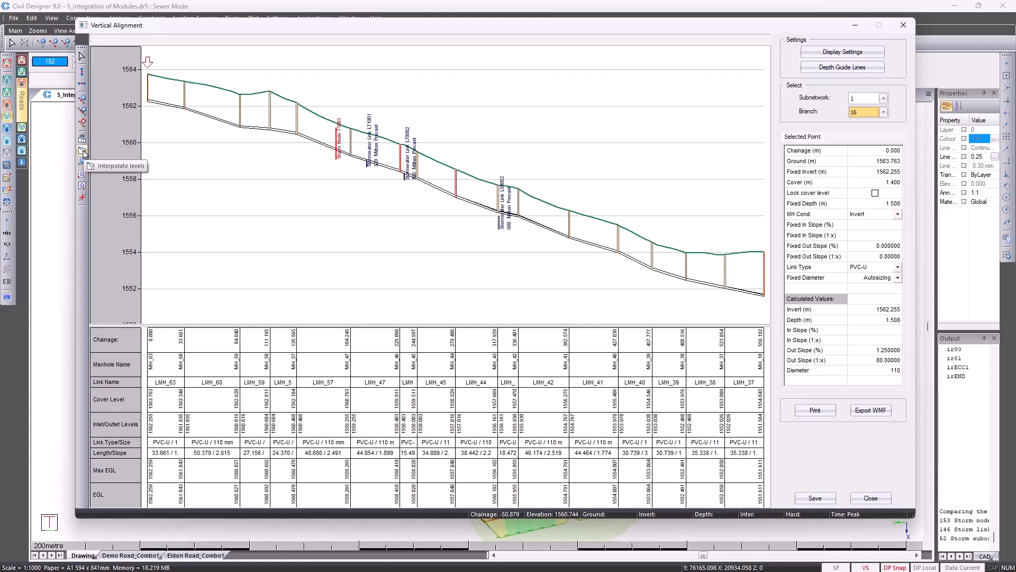
left_click(82, 152)
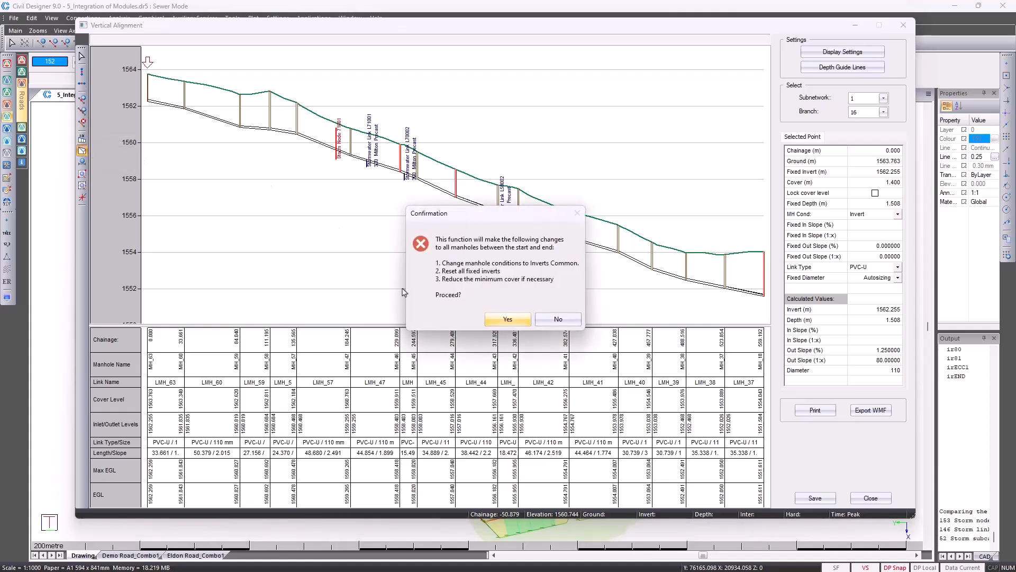
left_click(507, 320)
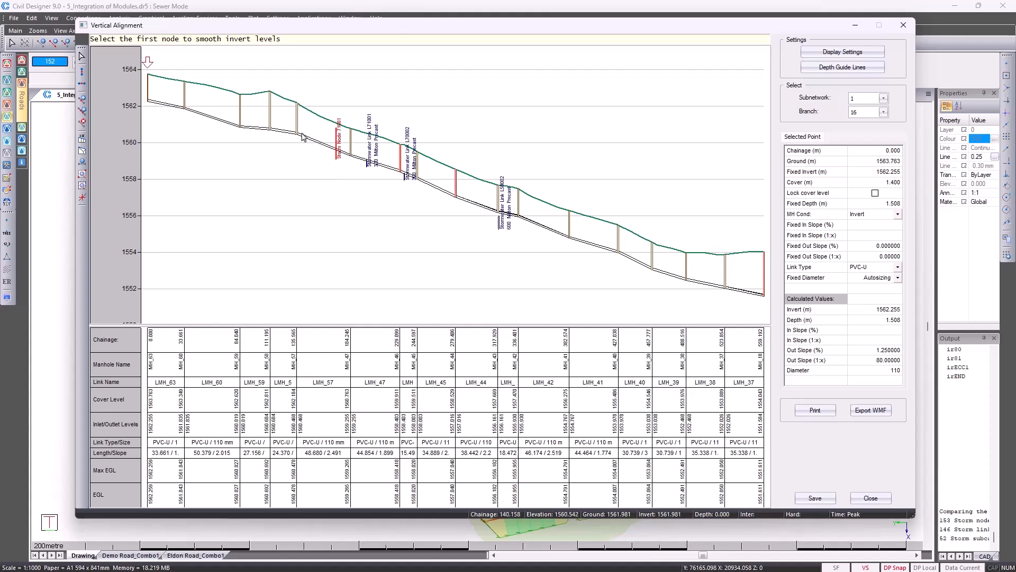
left_click(299, 140)
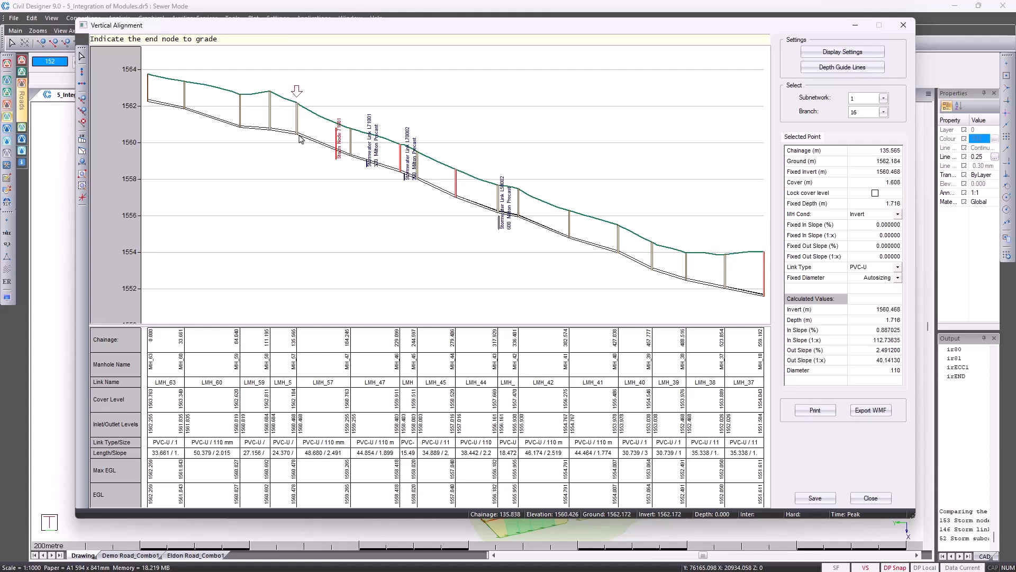
left_click(655, 274)
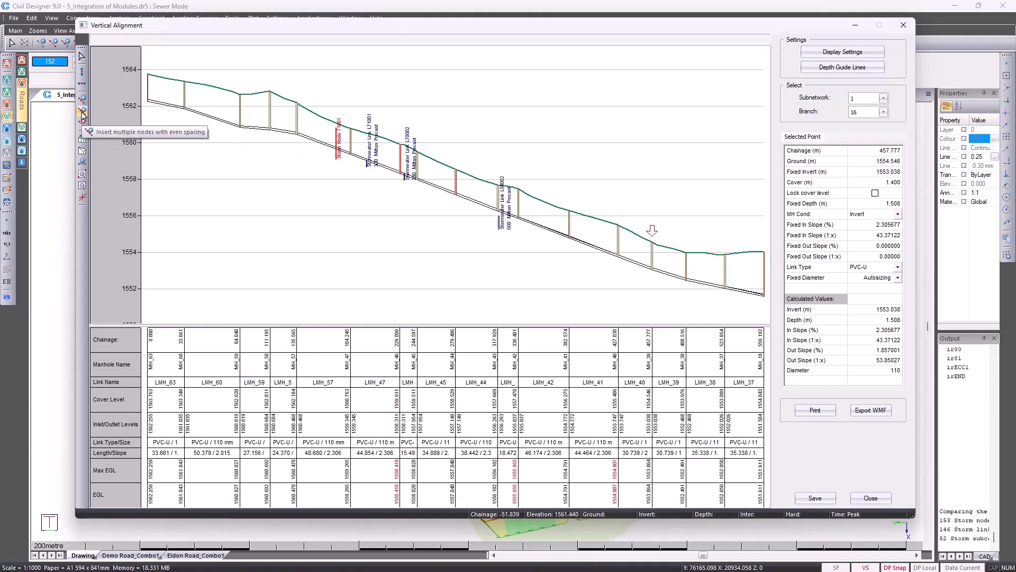
left_click(870, 498)
left_click(543, 300)
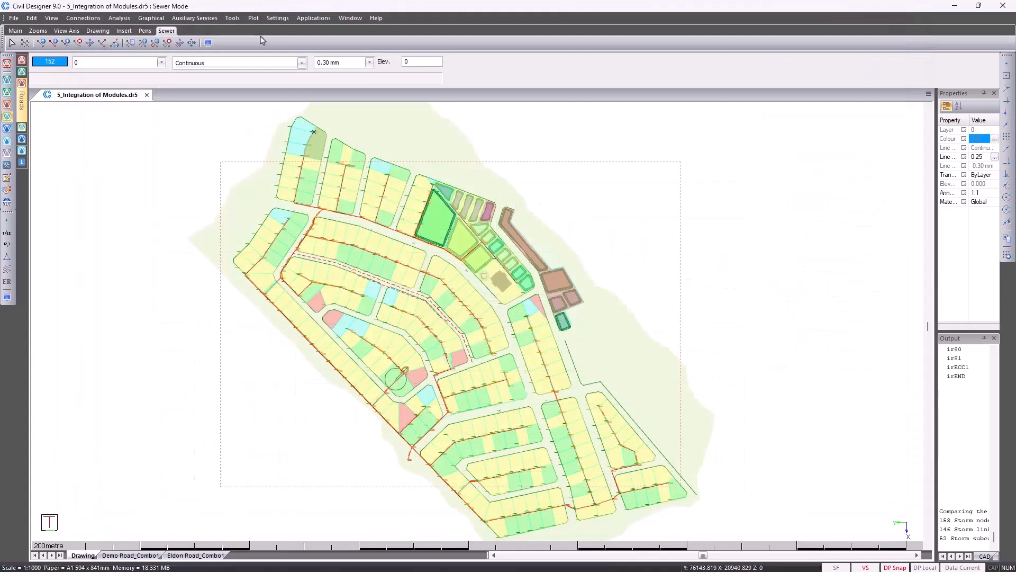
Check for clashes between sewer and stormwater with 0.150 m clearance, and show the clash of LMH_19 with L60002 on the plan
left_click(202, 22)
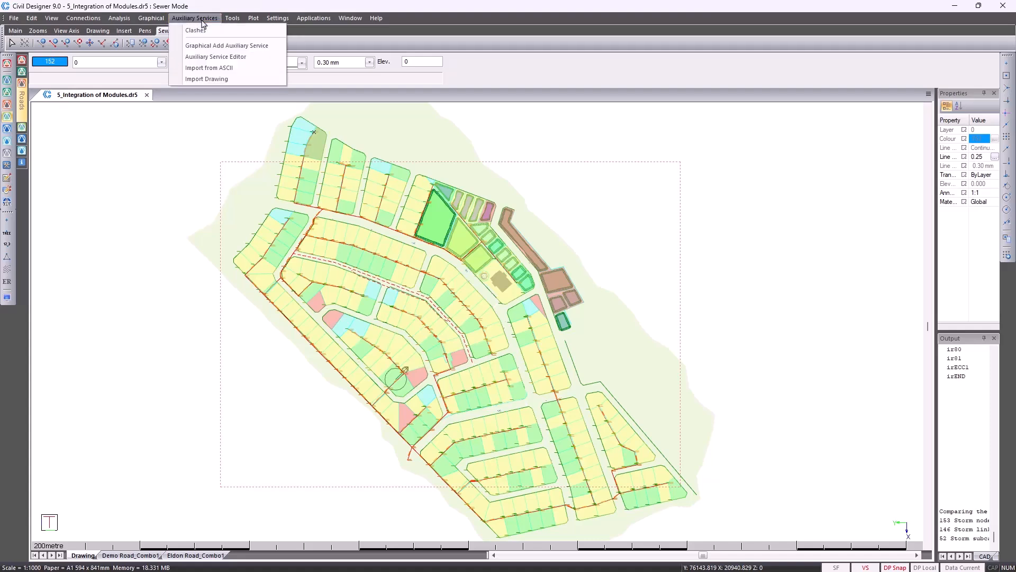
left_click(205, 32)
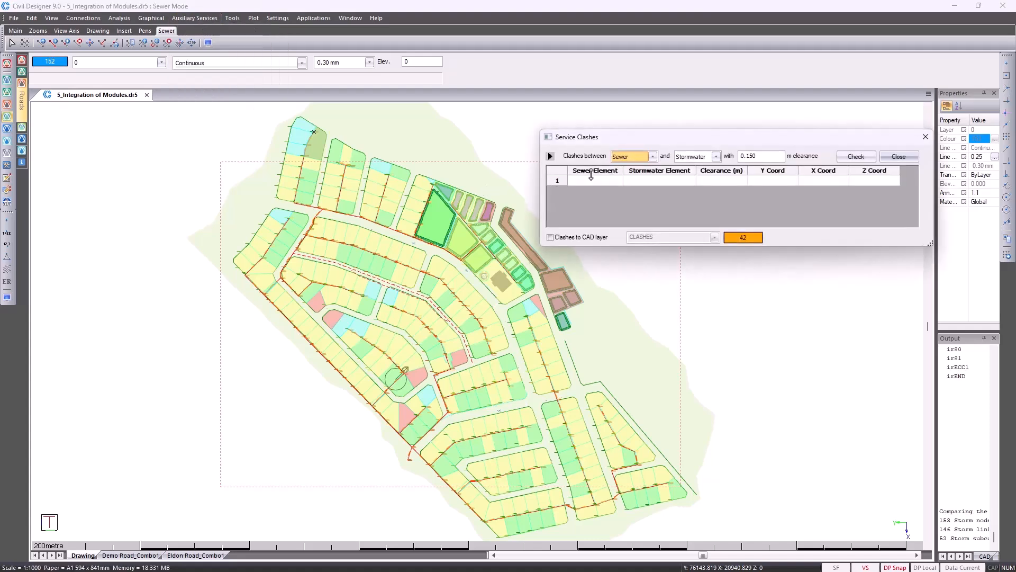
left_click(843, 158)
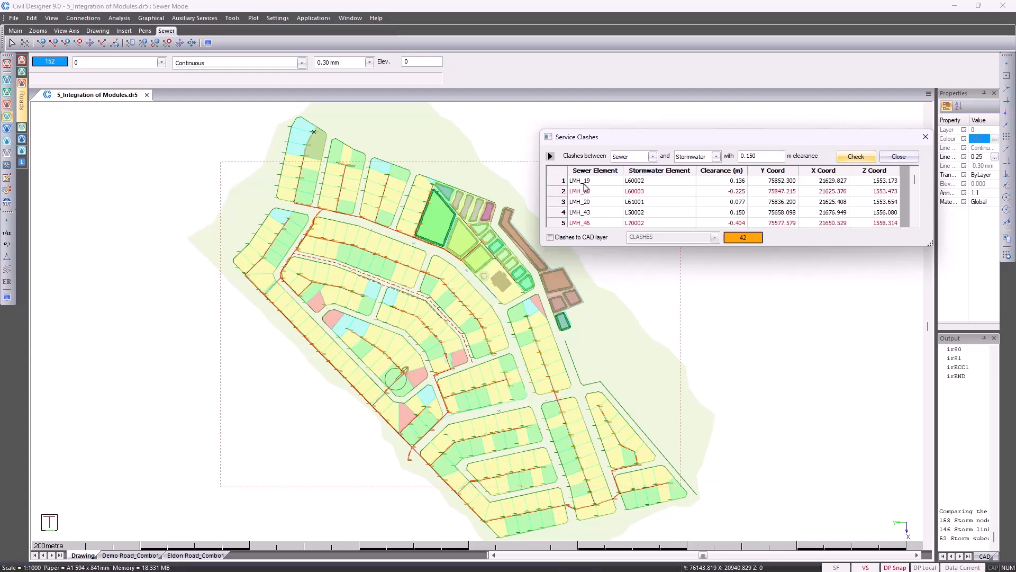
right_click(585, 186)
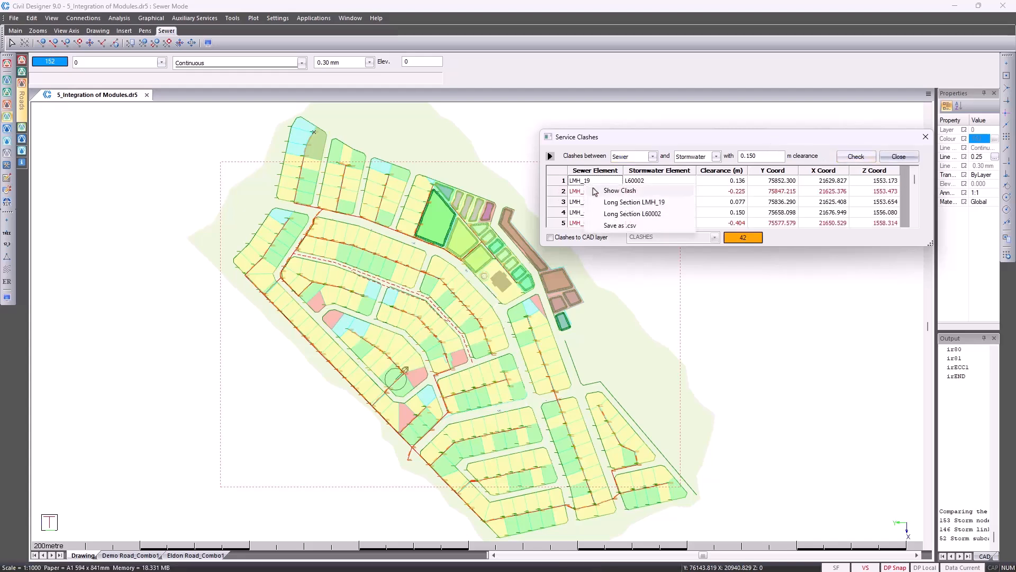
left_click(626, 191)
View the long section of clashing sewer link LMH_19, close the clash check and return to the full site view
right_click(592, 186)
left_click(616, 206)
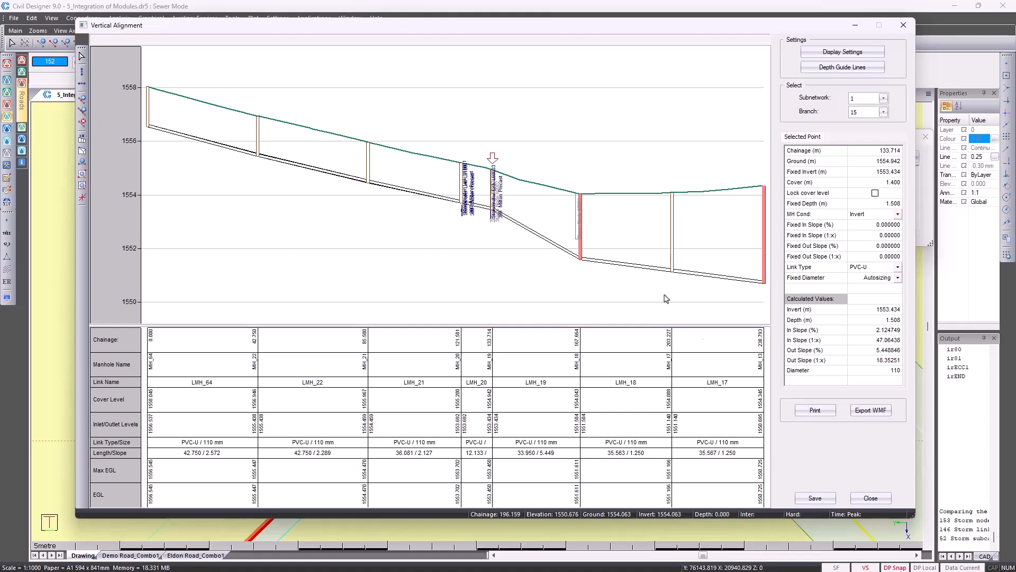
left_click(871, 497)
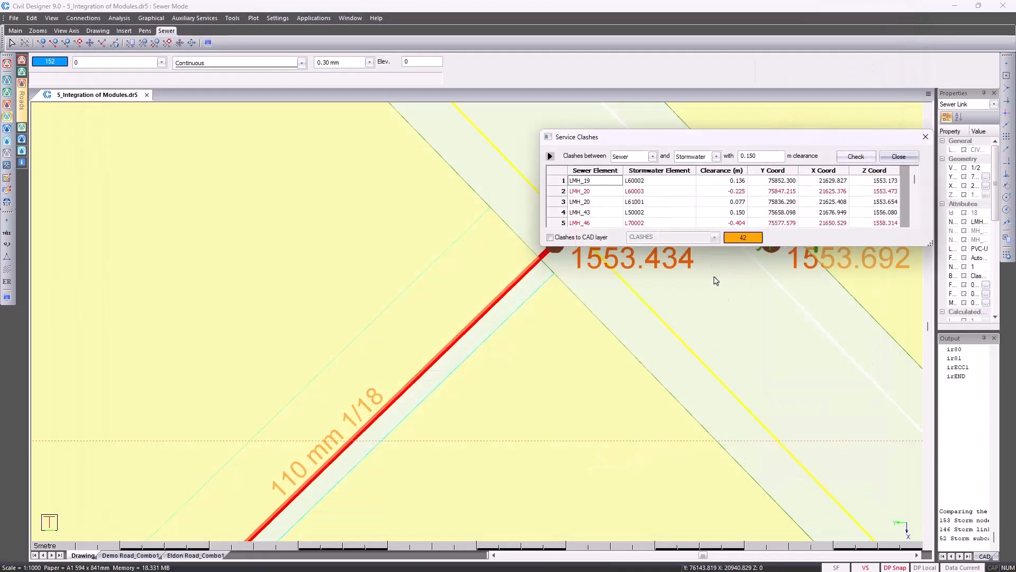
right_click(604, 183)
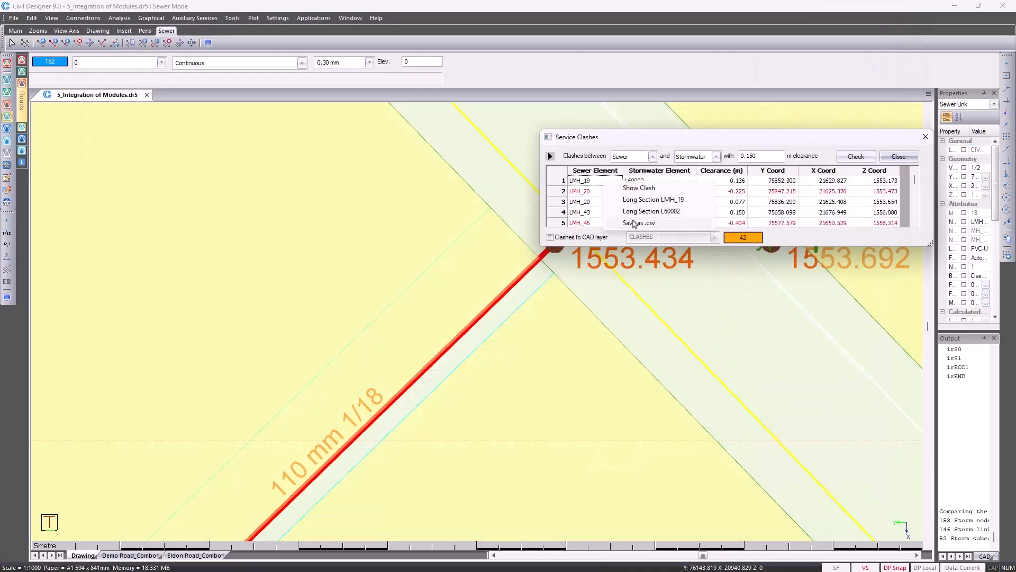
left_click(900, 157)
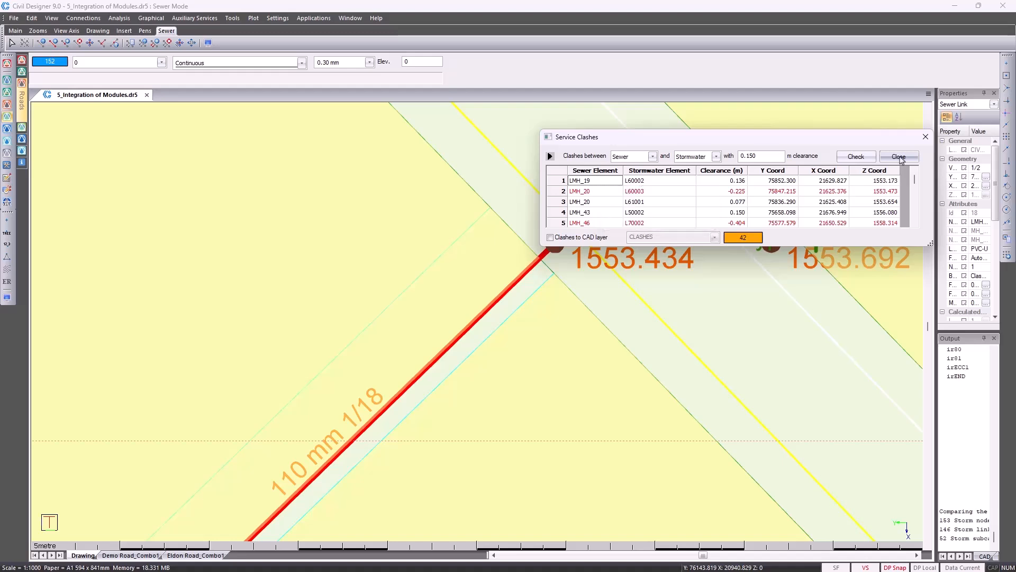
left_click(900, 157)
middle_click(635, 228)
middle_click(635, 228)
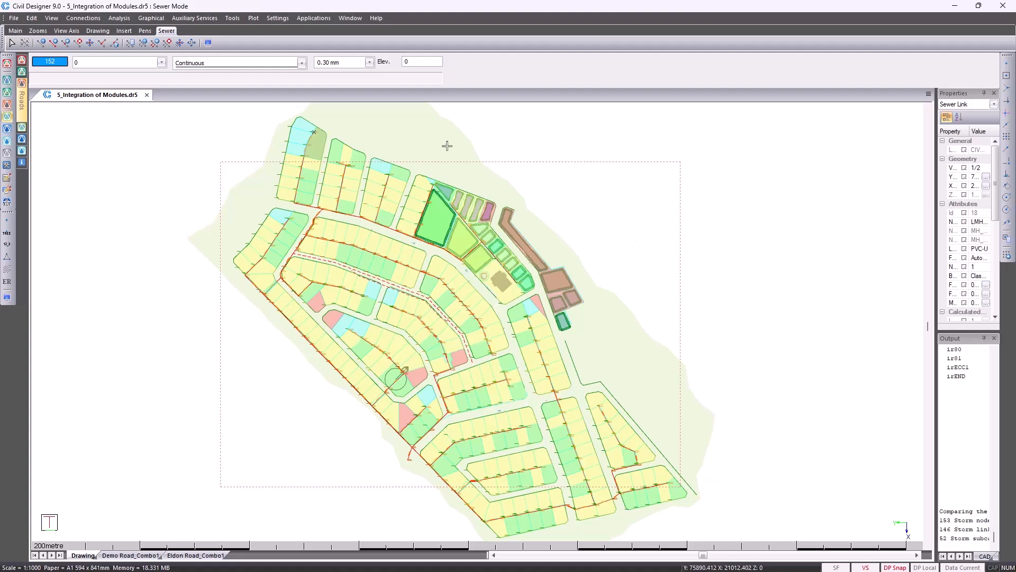
Start a sewer long-section plot using the Sewer Composite Longsection.sh9 sheet file at A0 size with dynamically updated layouts
left_click(254, 18)
left_click(274, 30)
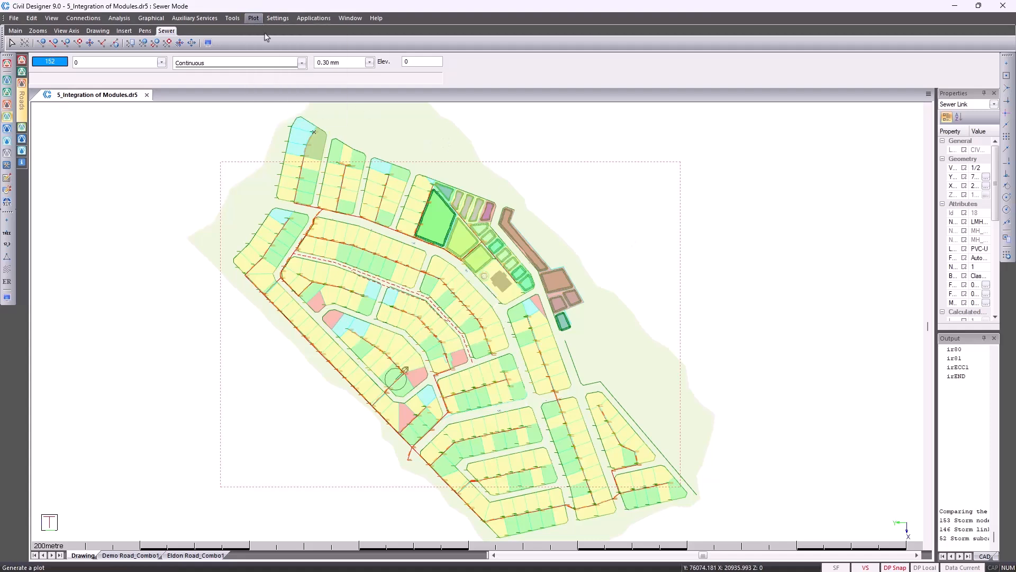
left_click(573, 170)
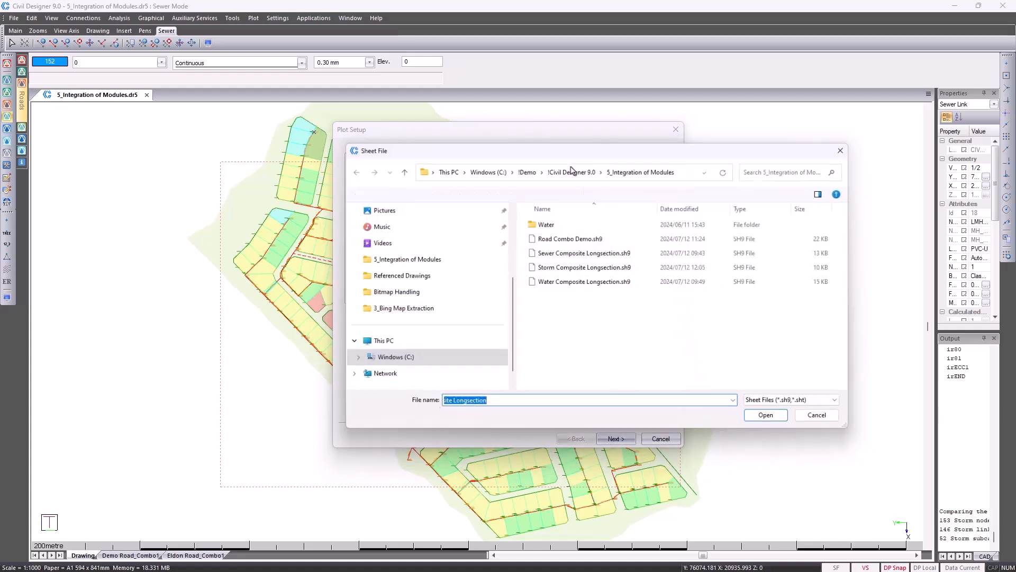
double_click(561, 254)
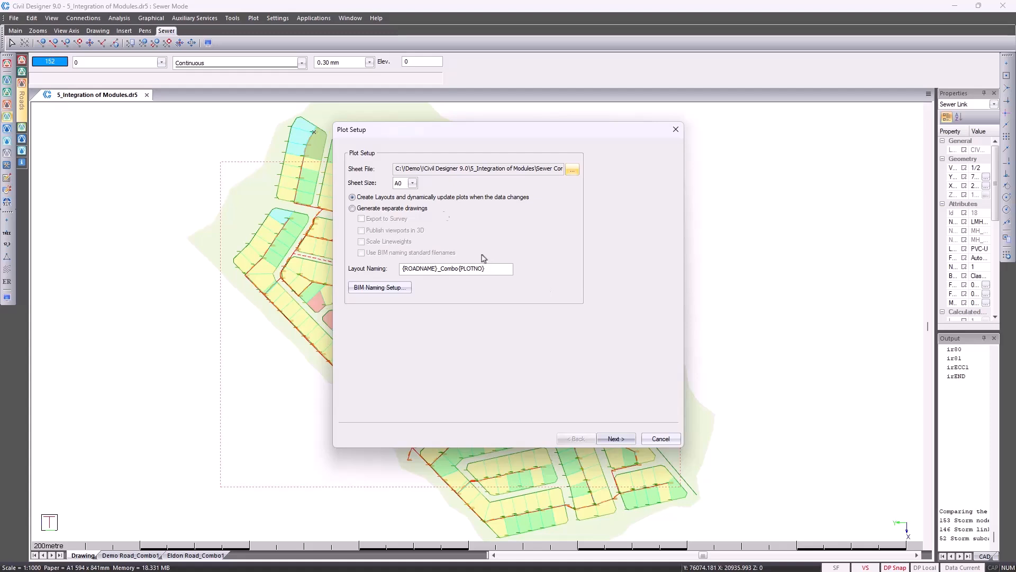
left_click(415, 185)
left_click(415, 186)
left_click(607, 437)
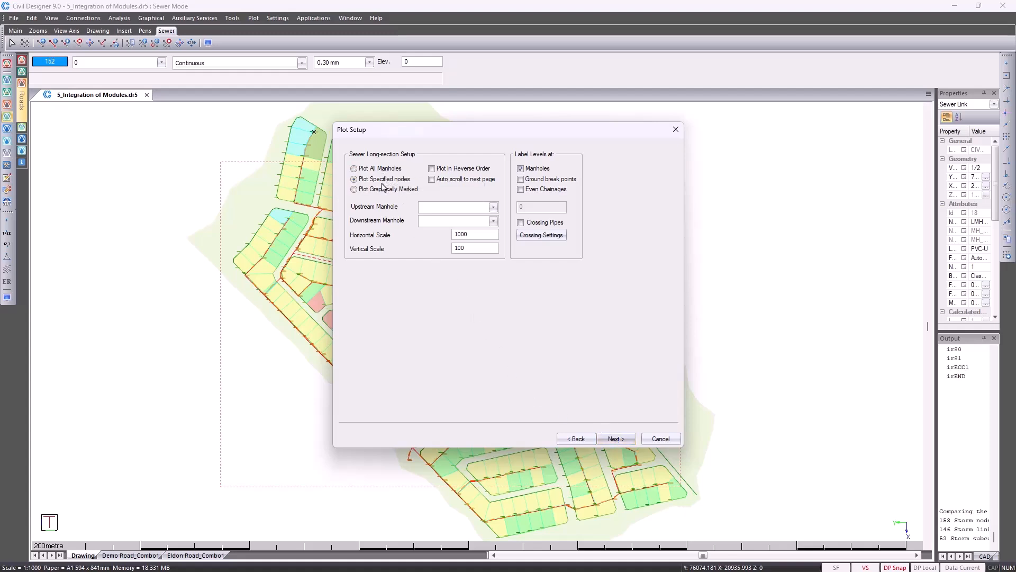
Set the long-section to plot specified nodes from upstream manhole MH_56 to downstream manhole MH_1
left_click(491, 207)
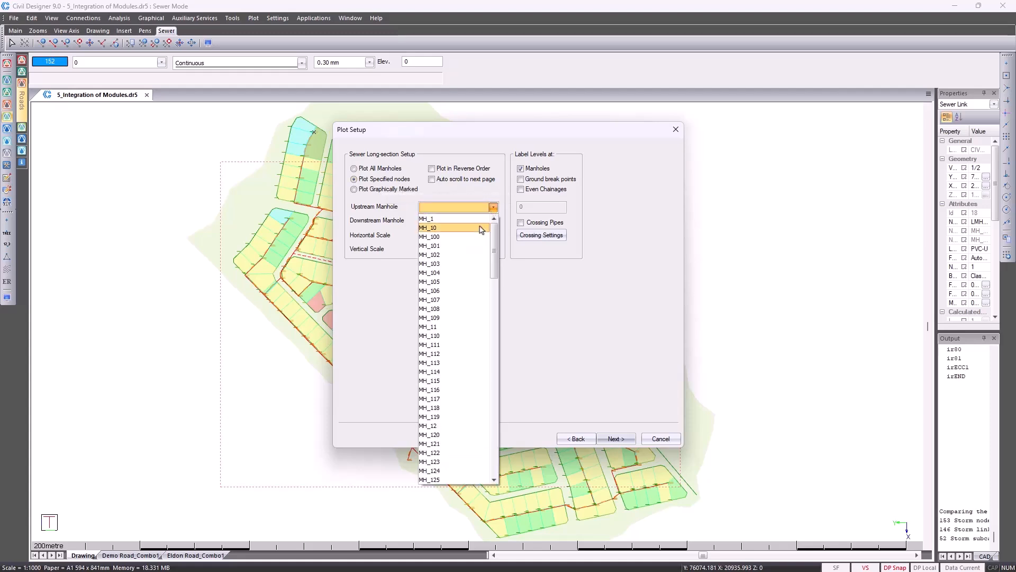
scroll(468, 338, "down", 15)
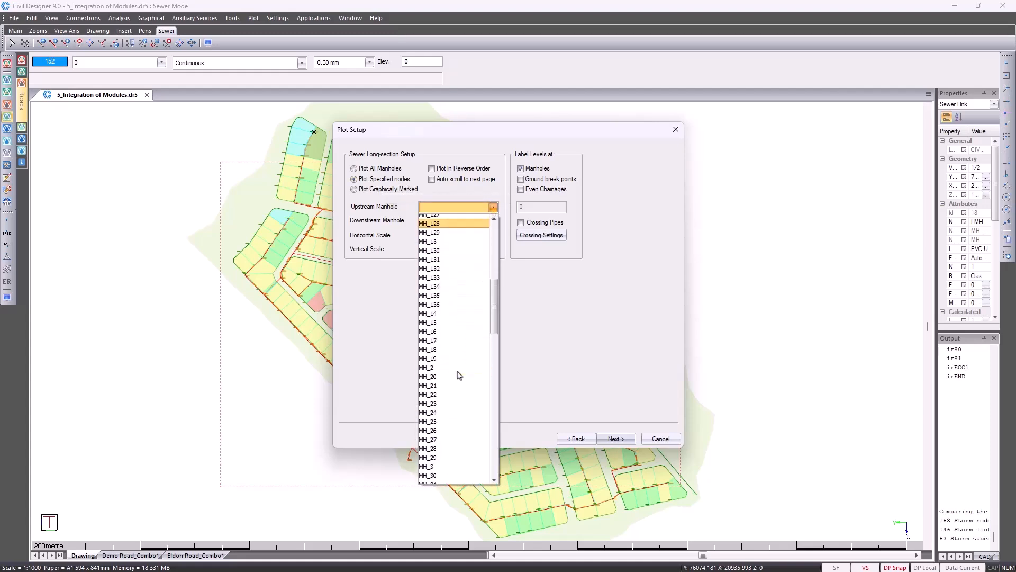
scroll(458, 376, "down", 7)
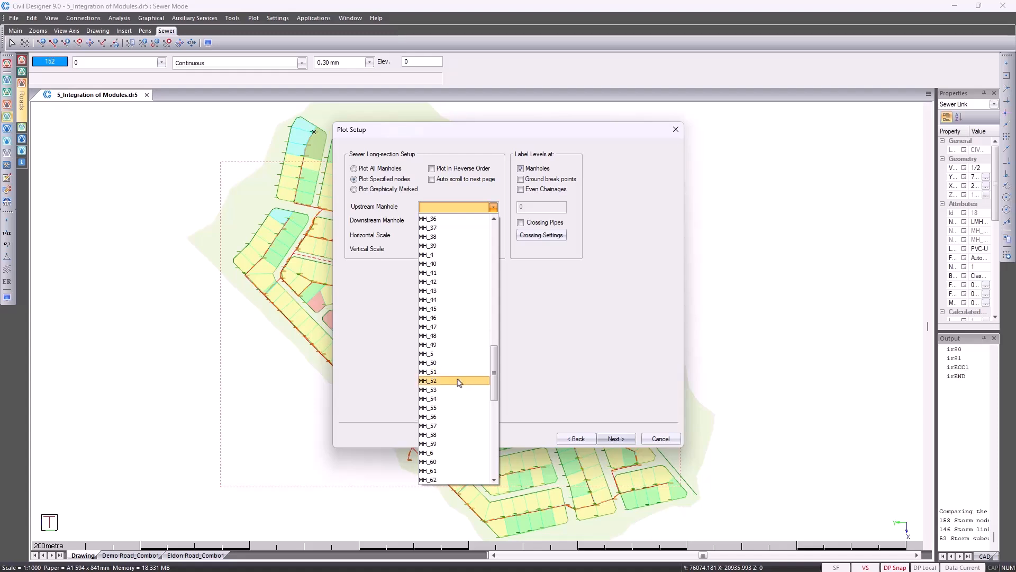
left_click(453, 416)
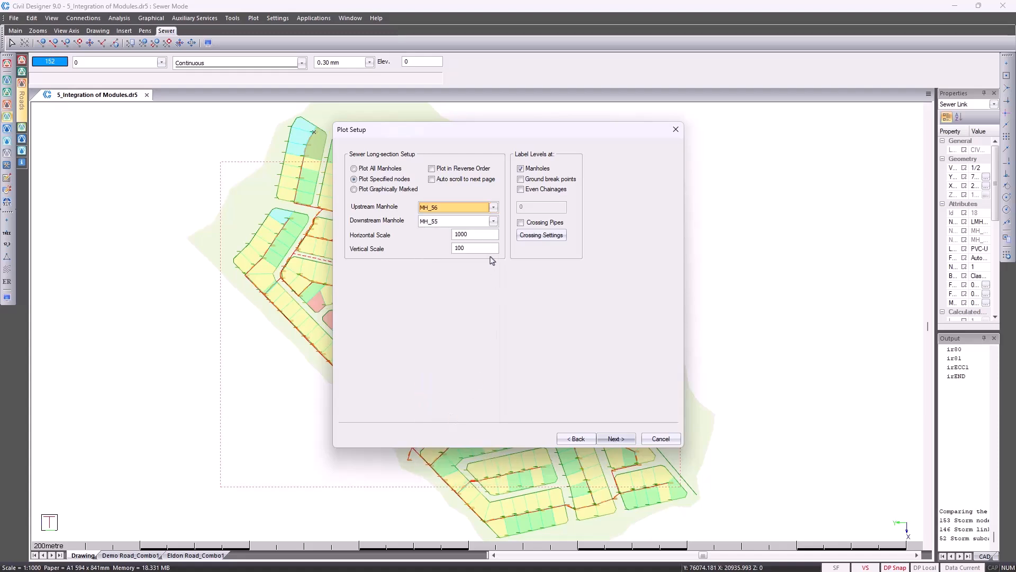
left_click(494, 221)
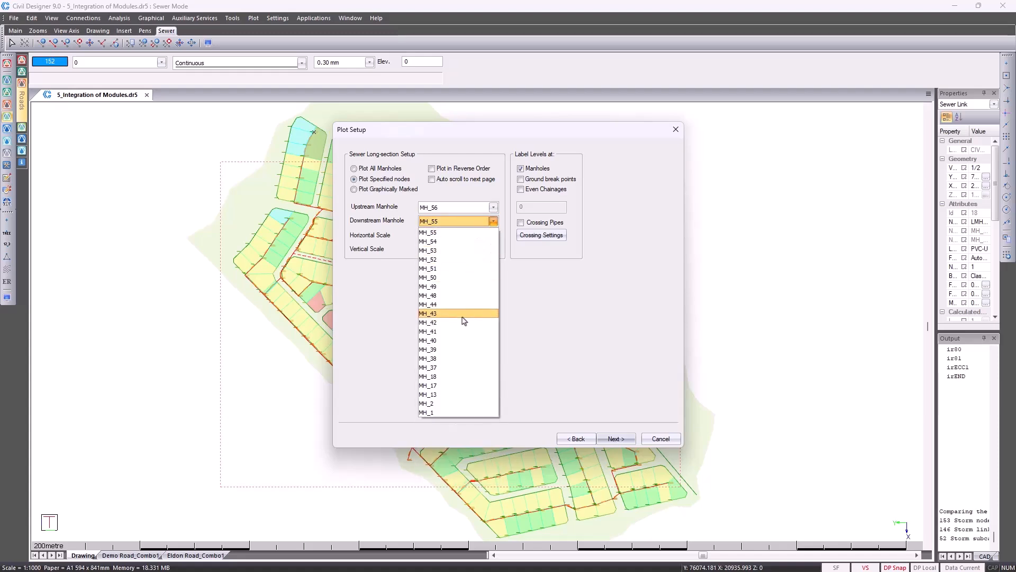
left_click(455, 412)
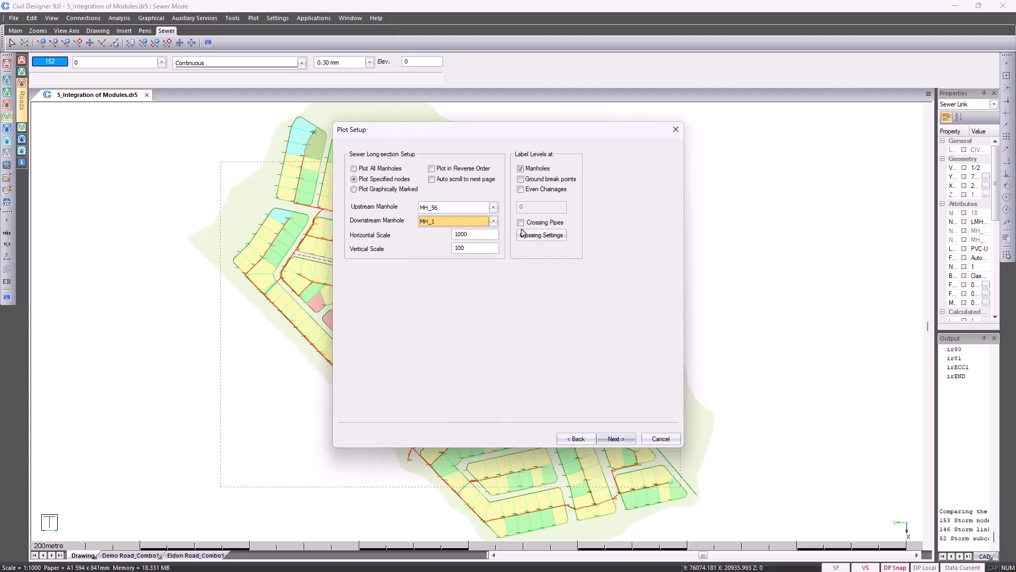
Set the plan plotting scale to 1:1250 and redefine the plot area with a single frame centred over the lower part of the site
left_click(613, 439)
left_click(612, 438)
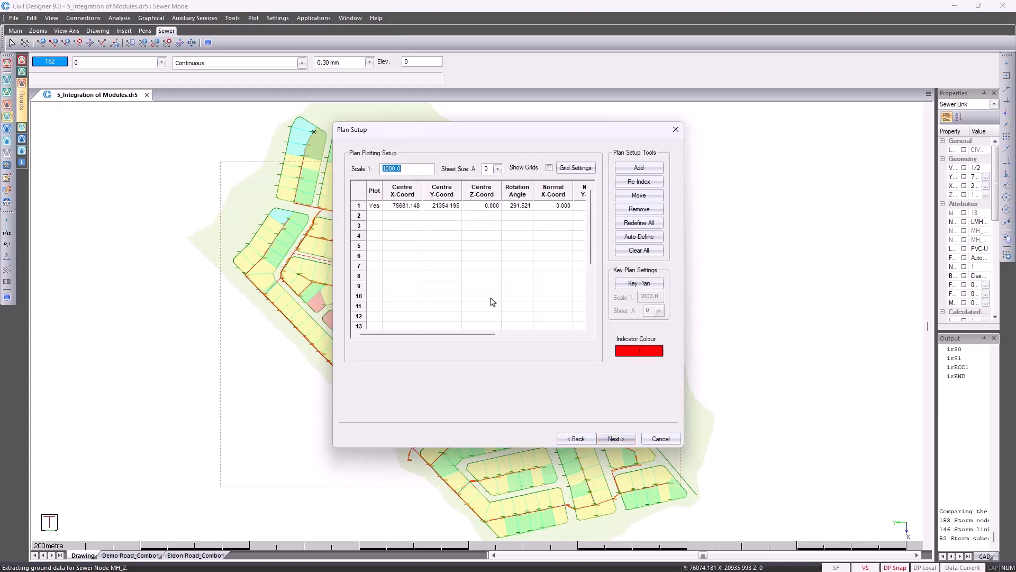
type("1250")
left_click(628, 225)
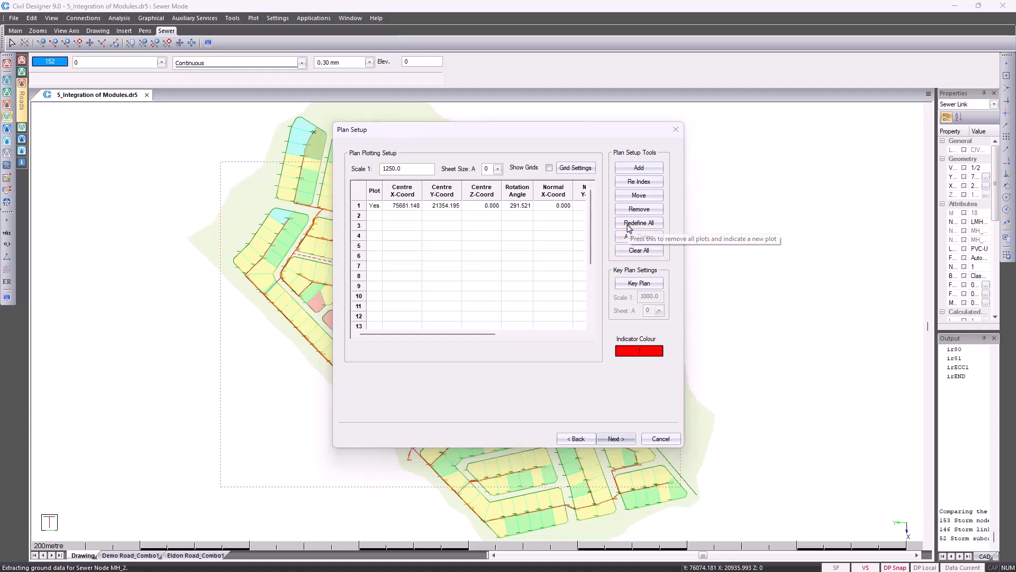
left_click(489, 314)
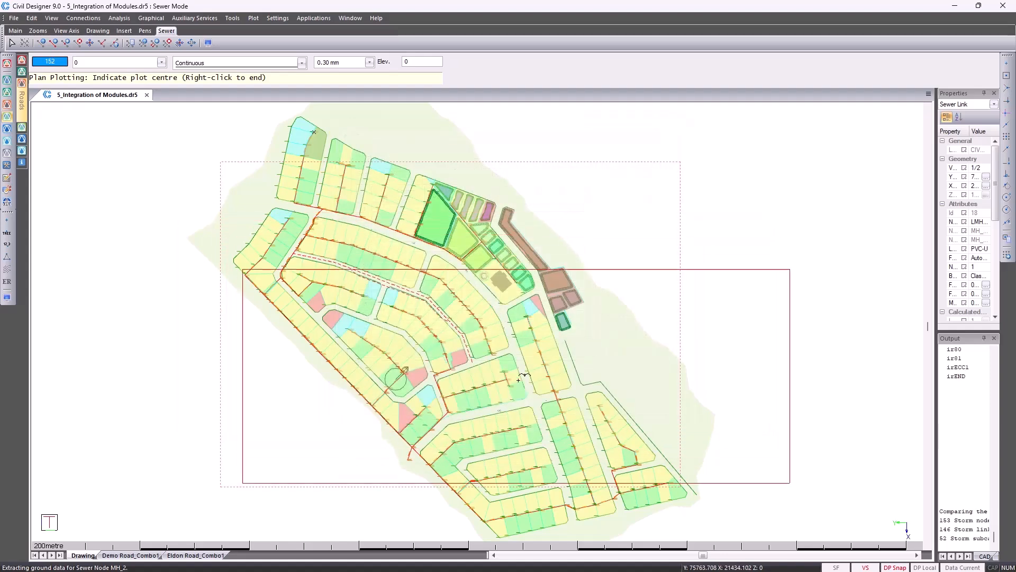
left_click(525, 420)
left_click(92, 73)
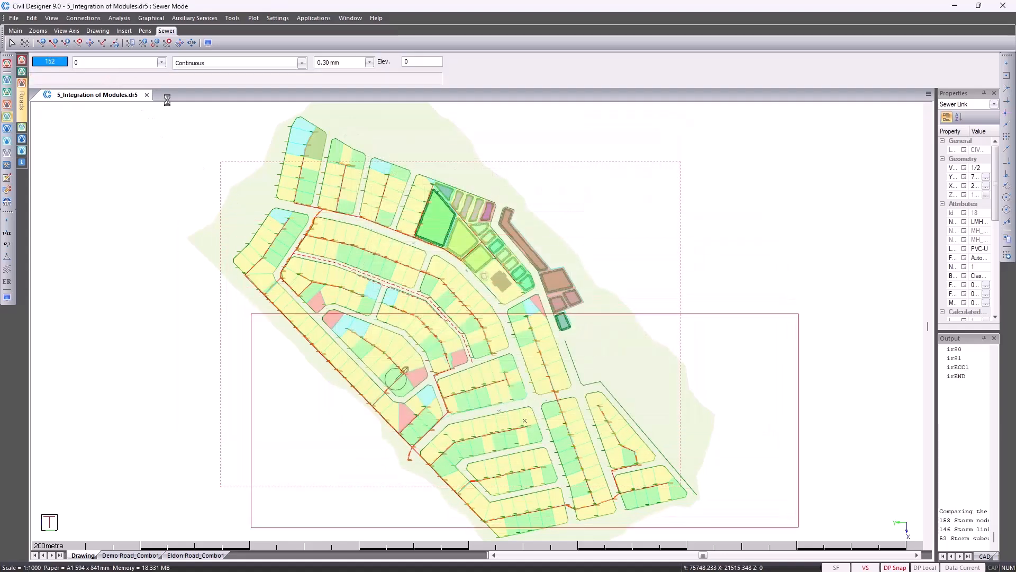
right_click(491, 256)
left_click(492, 256)
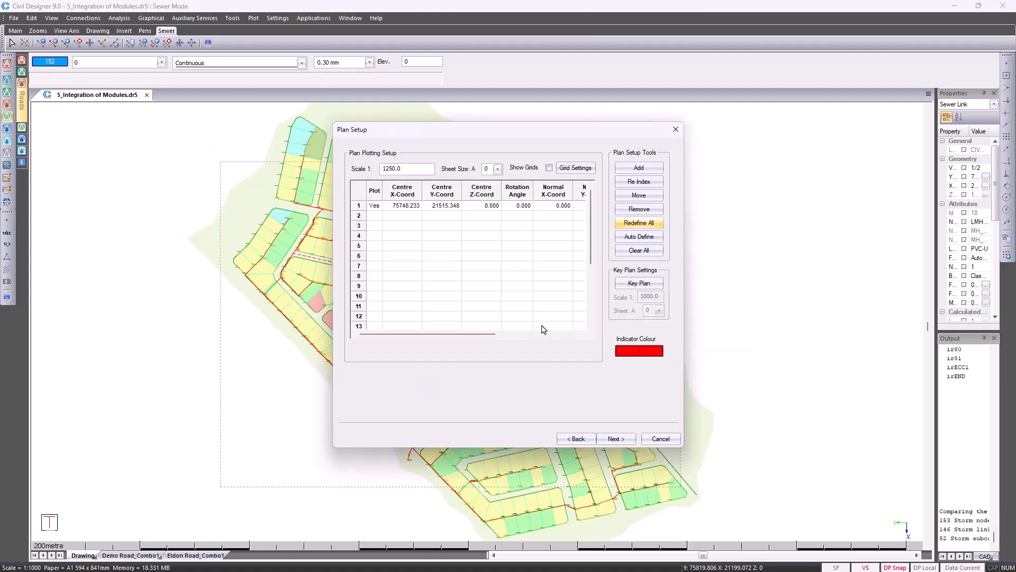
Generate the sewer composite sheet with the sewer list included, and inspect its sewer schedule and long-section
left_click(616, 439)
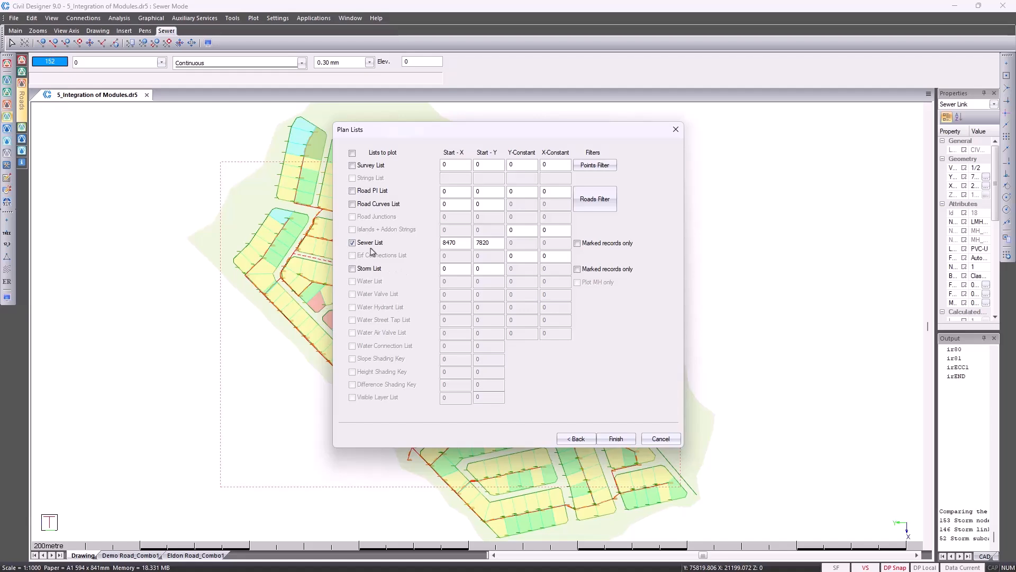
left_click(616, 438)
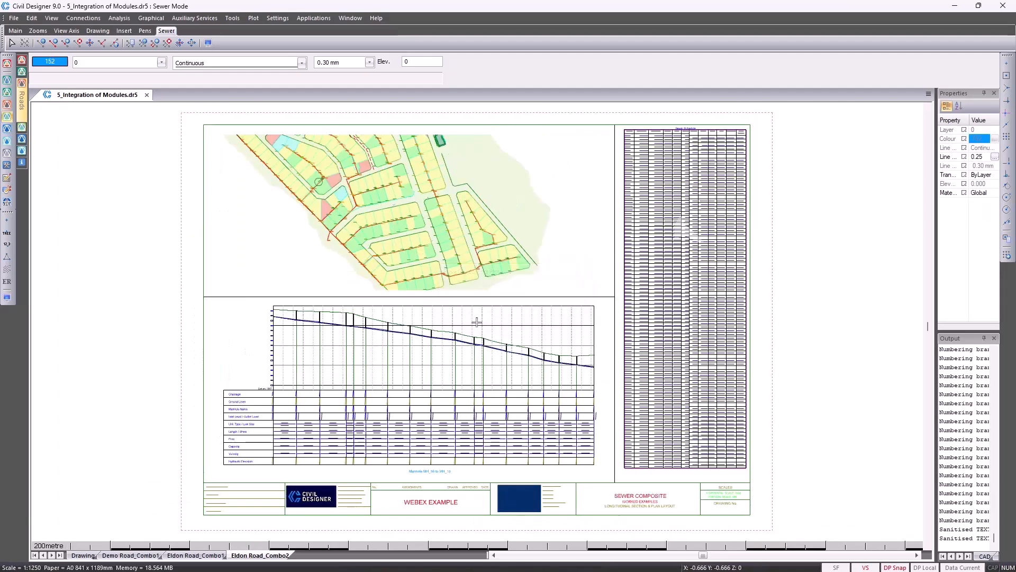
scroll(675, 143, "up", 3)
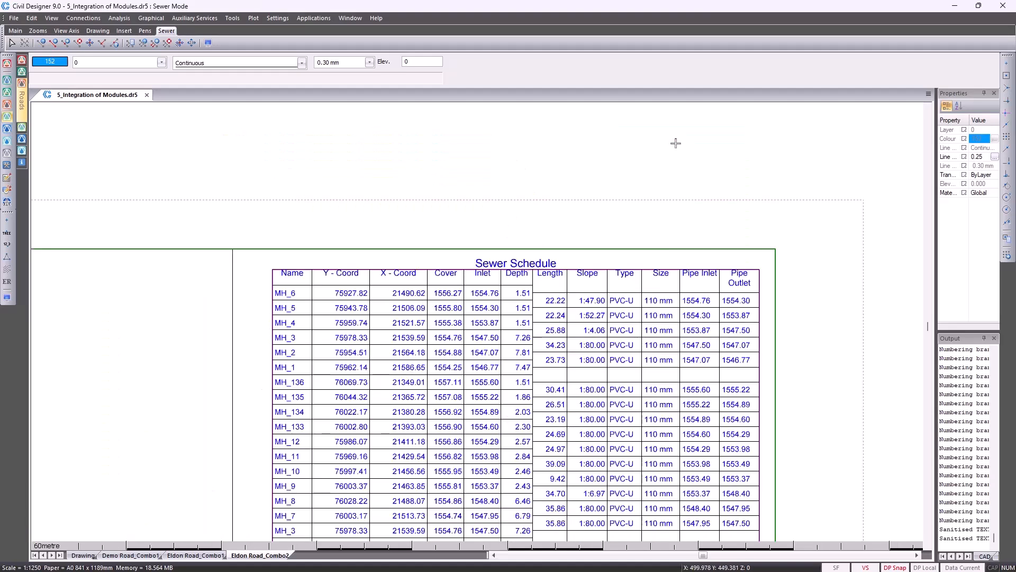
scroll(675, 143, "down", 3)
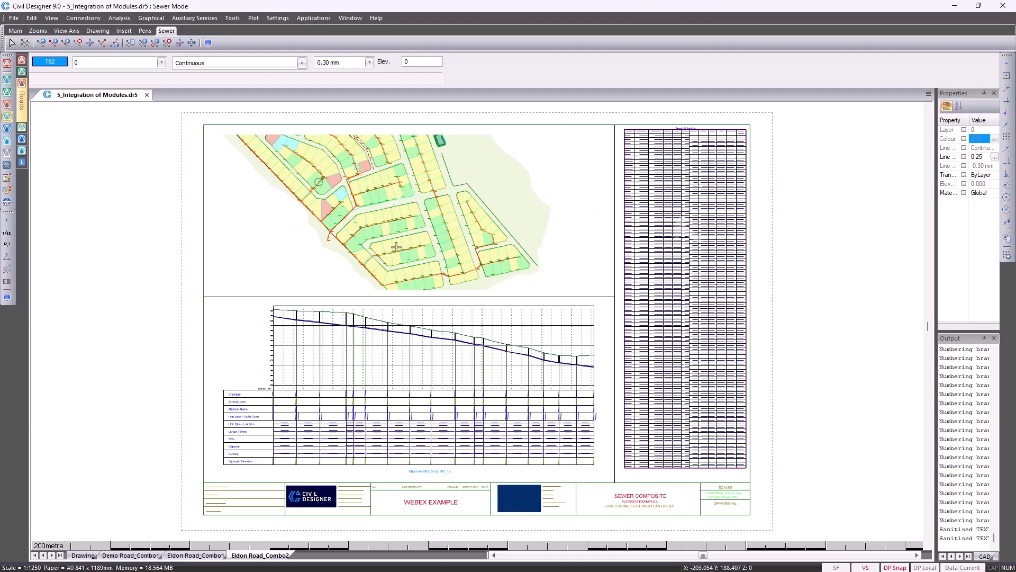
scroll(293, 412, "up", 2)
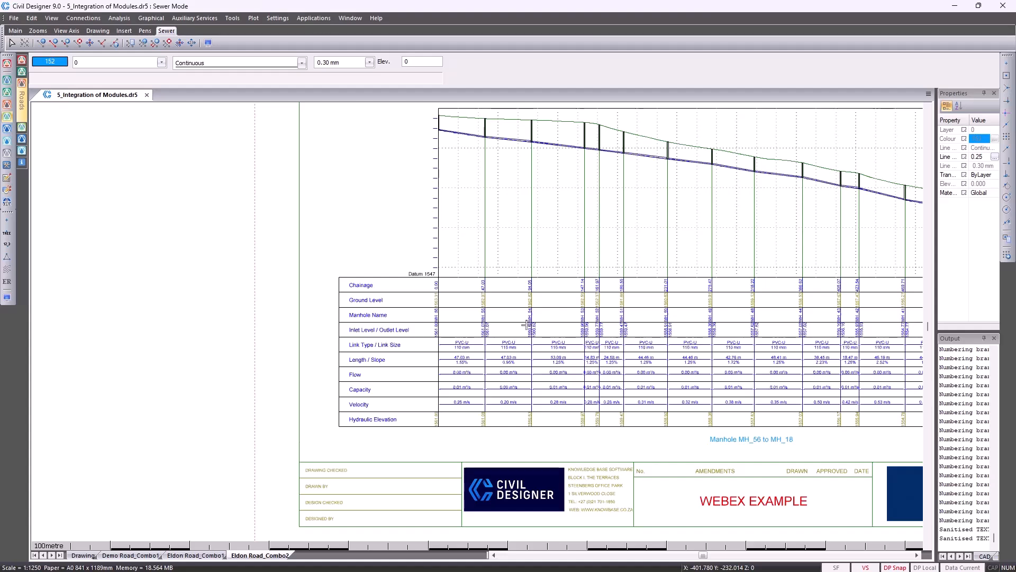
scroll(526, 325, "down", 1)
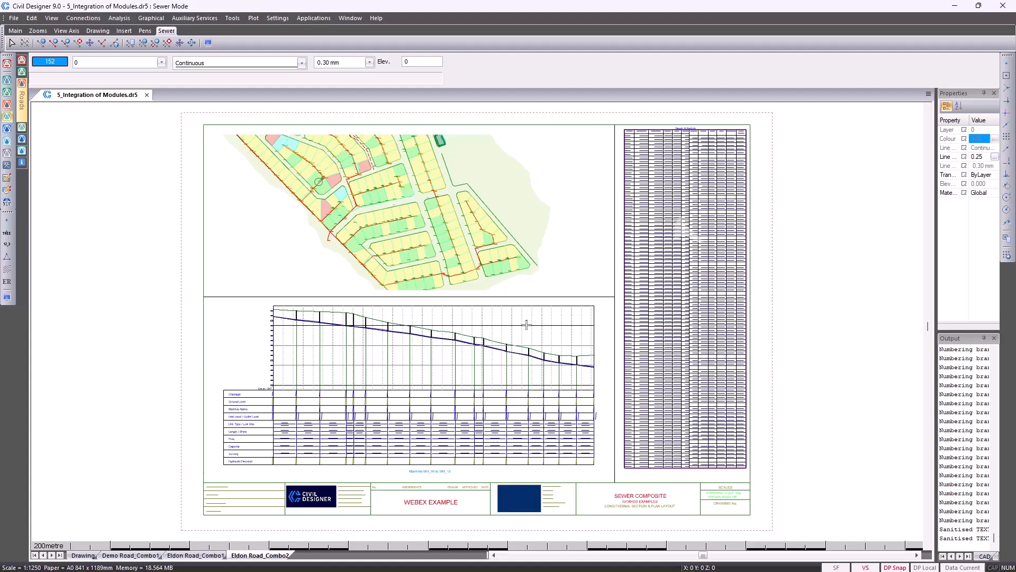
Return to the site drawing, hide the sewer layout and show the water layout in the display settings
left_click(85, 556)
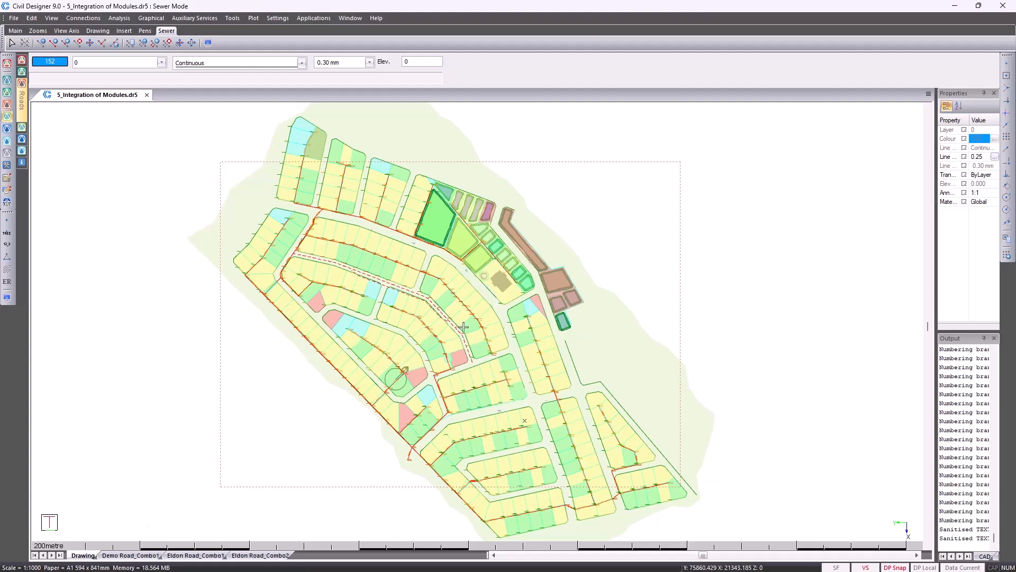
left_click(7, 296)
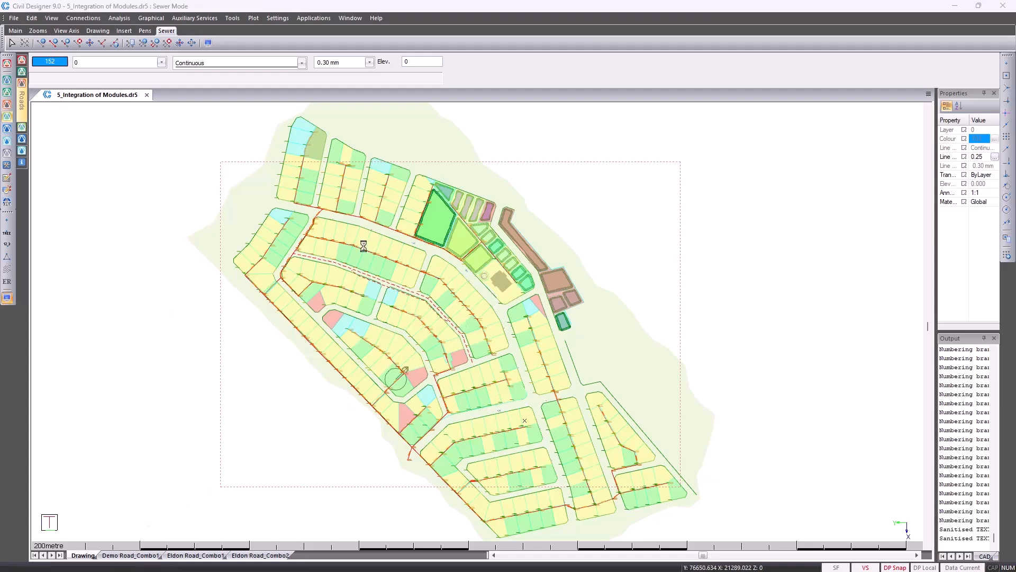
left_click(475, 157)
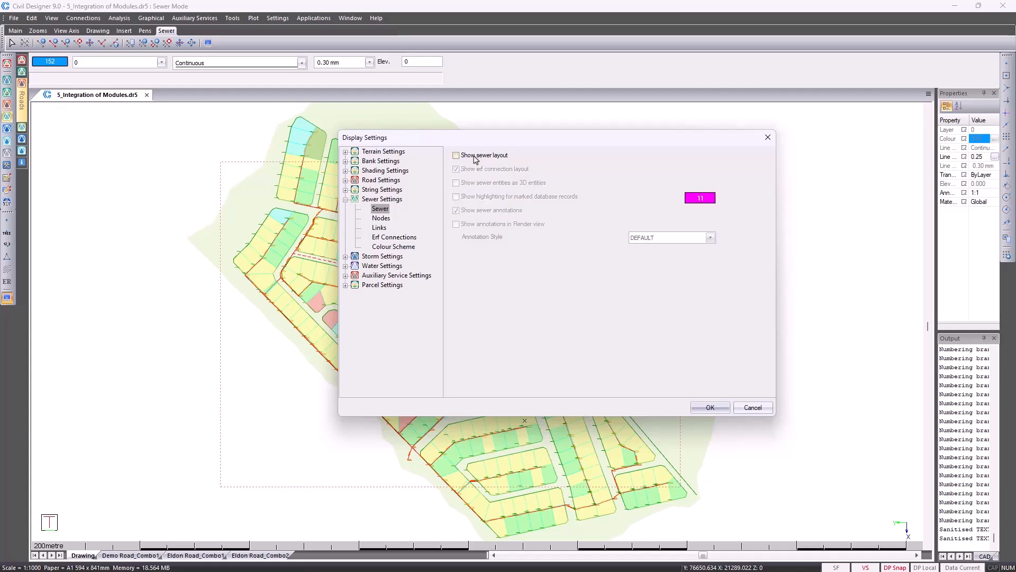
left_click(383, 265)
left_click(459, 157)
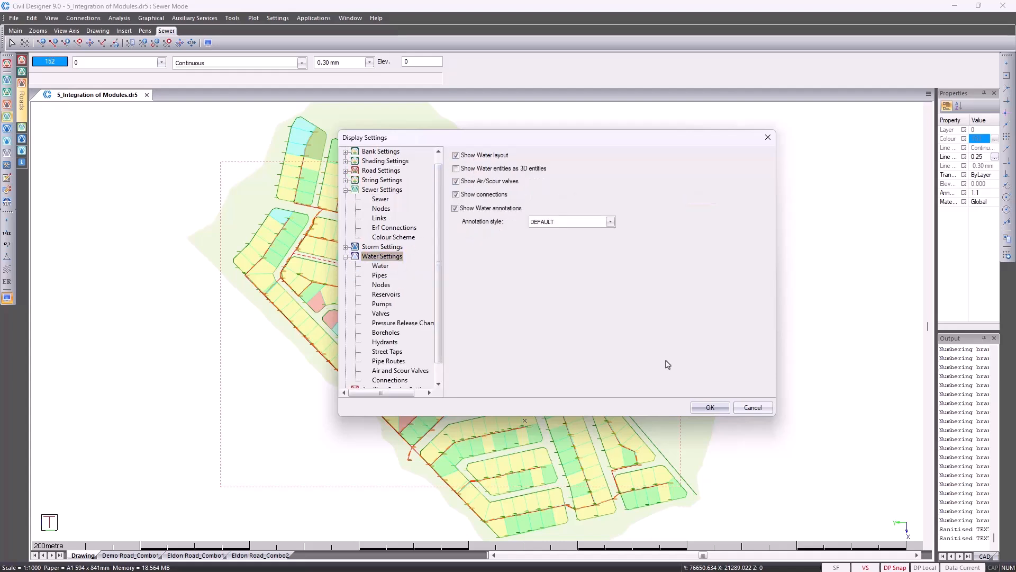
left_click(711, 408)
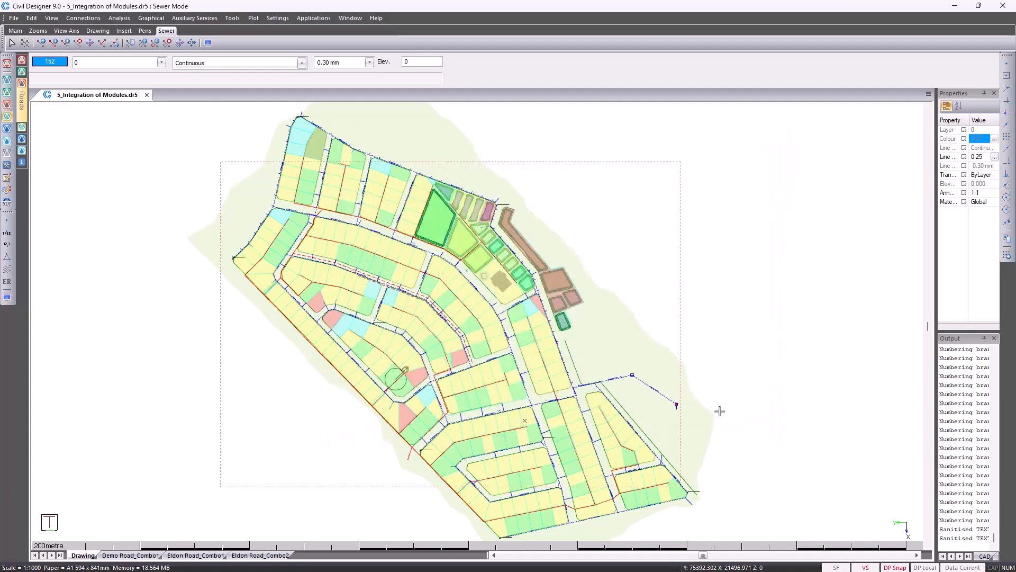
Hide the Demo Sewer Link, Demo Sewer Node and Demo Sewer Outfall layers, and view the reservoir end of the water network
left_click(132, 66)
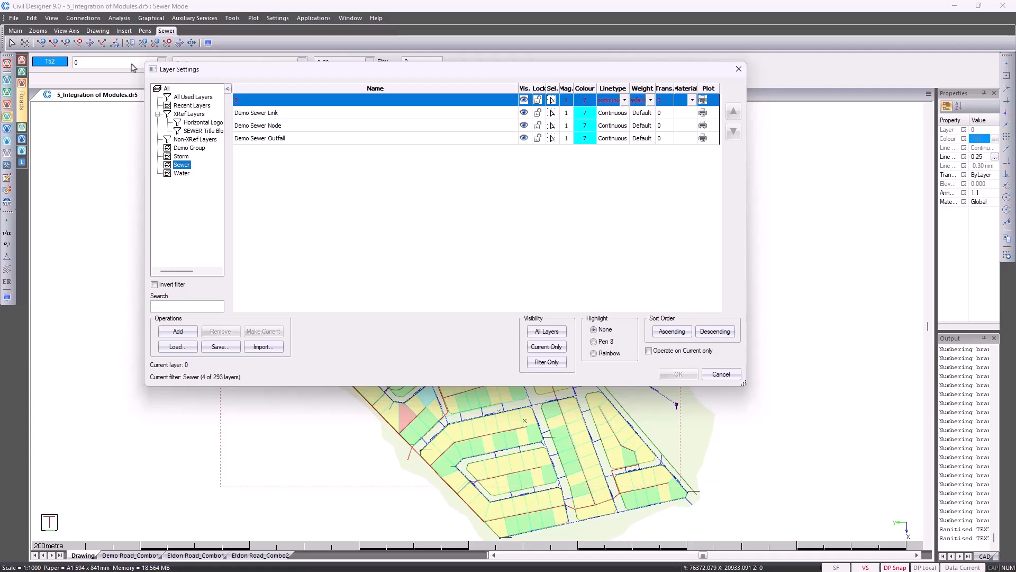
left_click(522, 90)
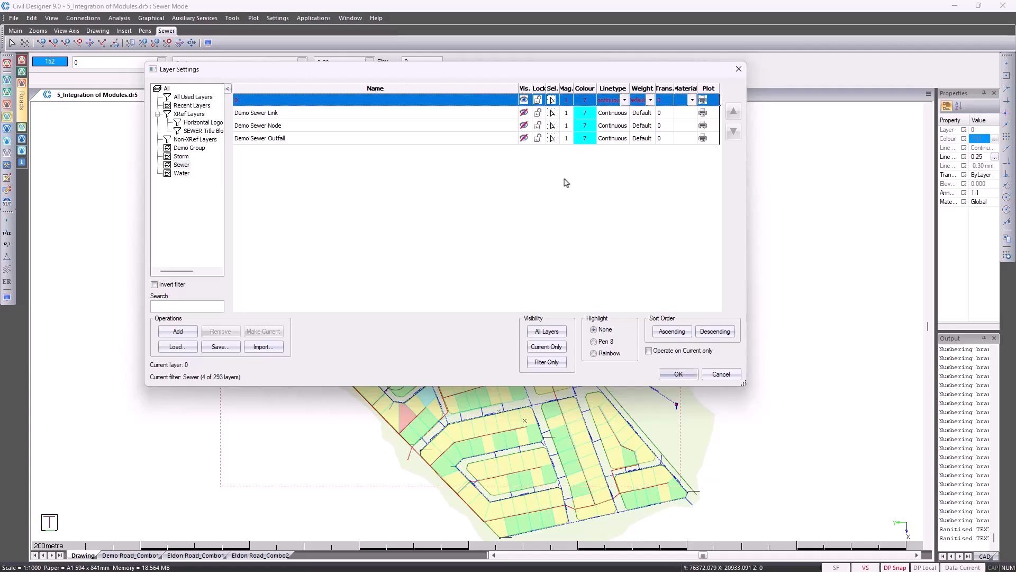
left_click(677, 374)
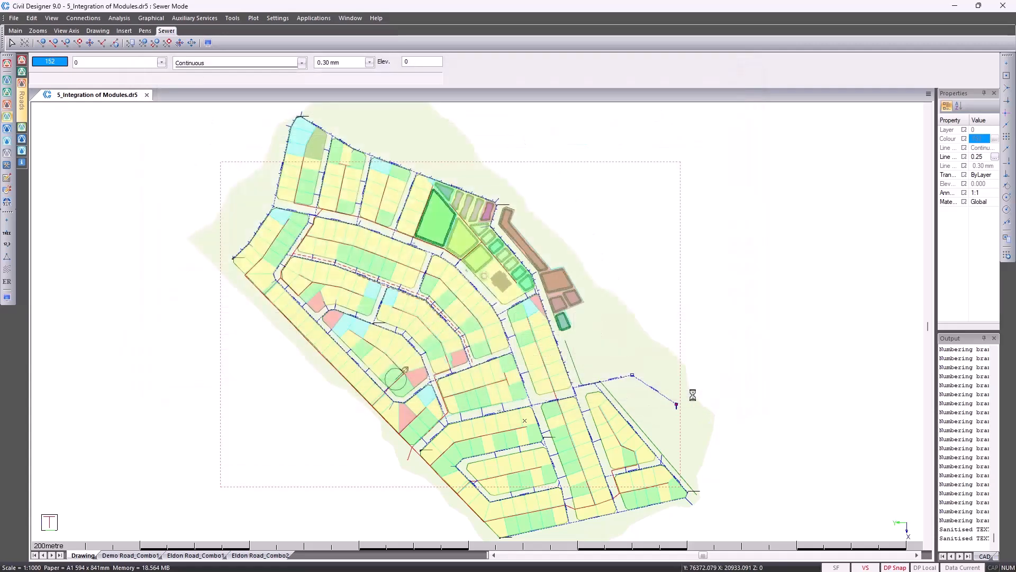
scroll(638, 383, "up", 2)
scroll(636, 381, "up", 1)
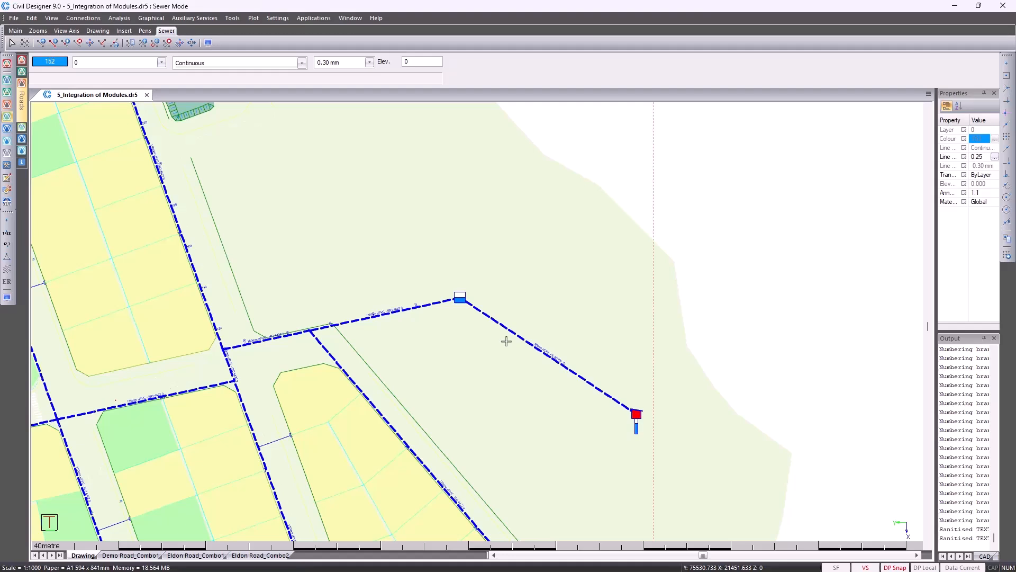
Switch to Water mode and review the graphical commands for drawing water network elements
left_click(7, 142)
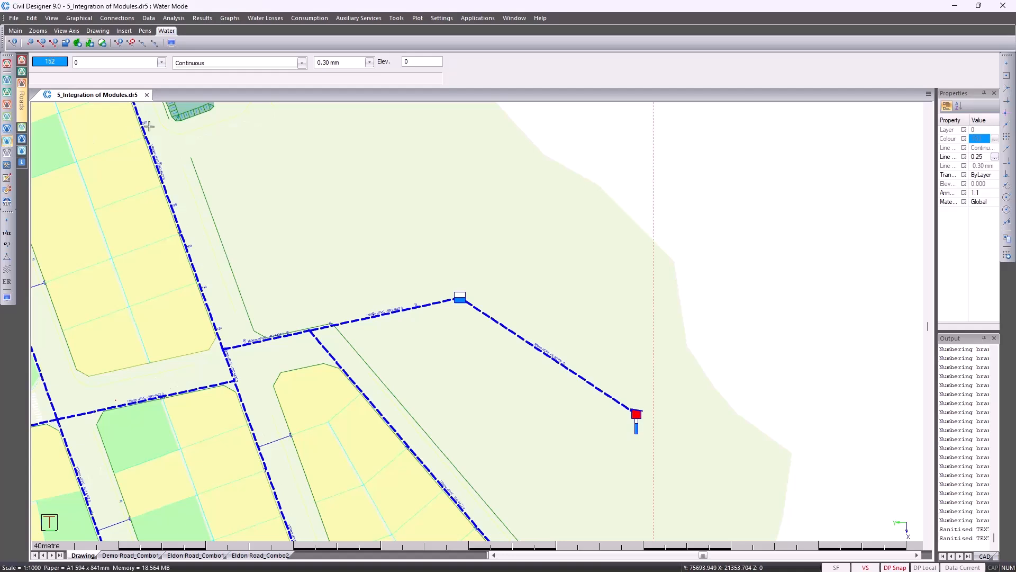
left_click(79, 18)
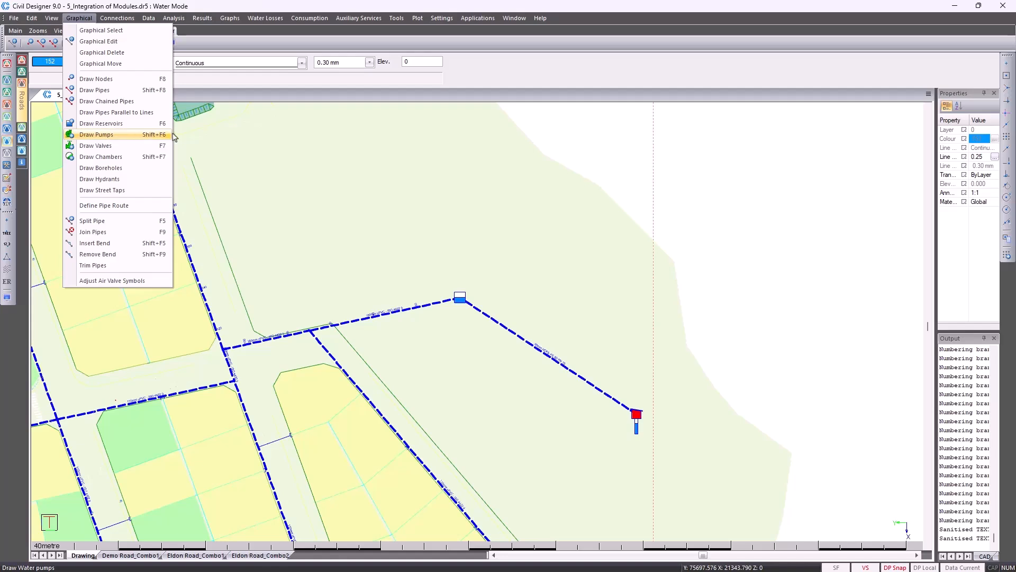
left_click(300, 100)
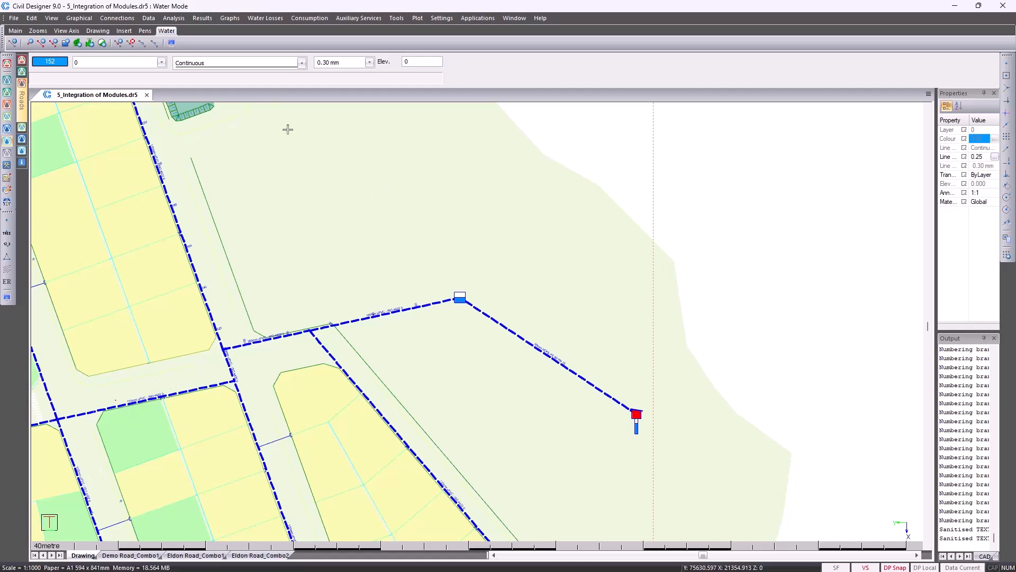
Replace the project's water data file with Empty Example.wdf without saving the roads and sewer data changes
left_click(14, 18)
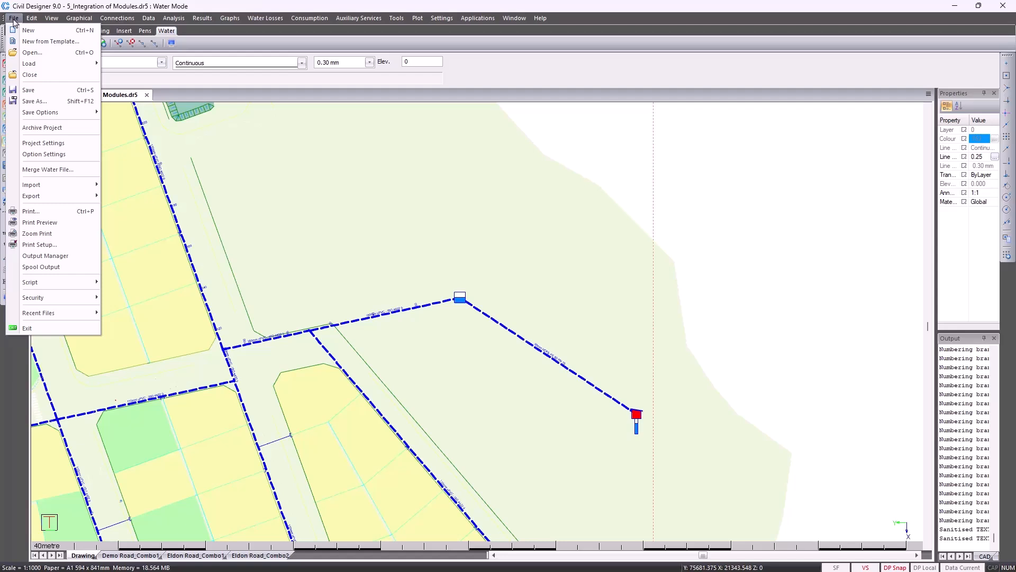
left_click(44, 143)
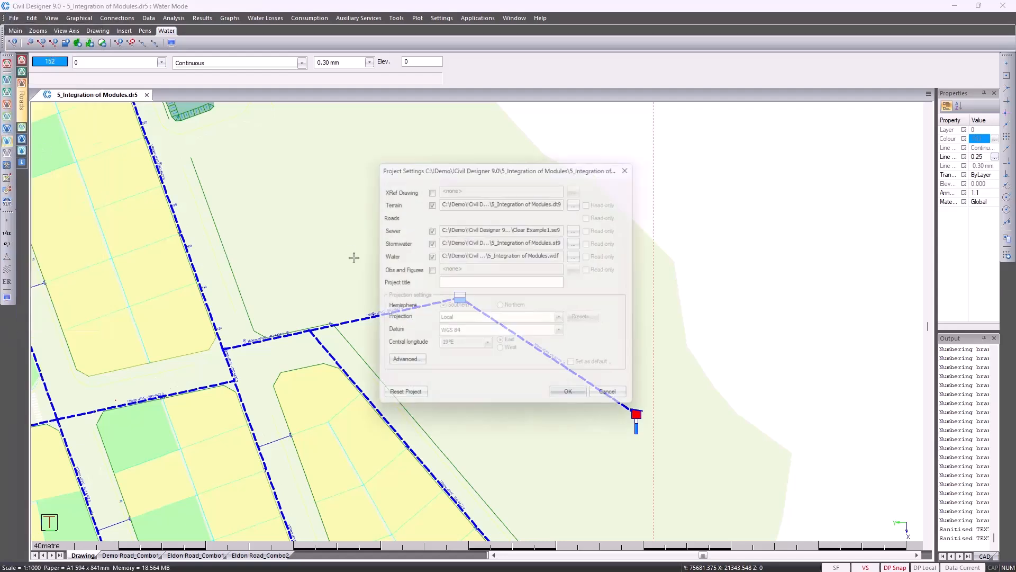
left_click(580, 256)
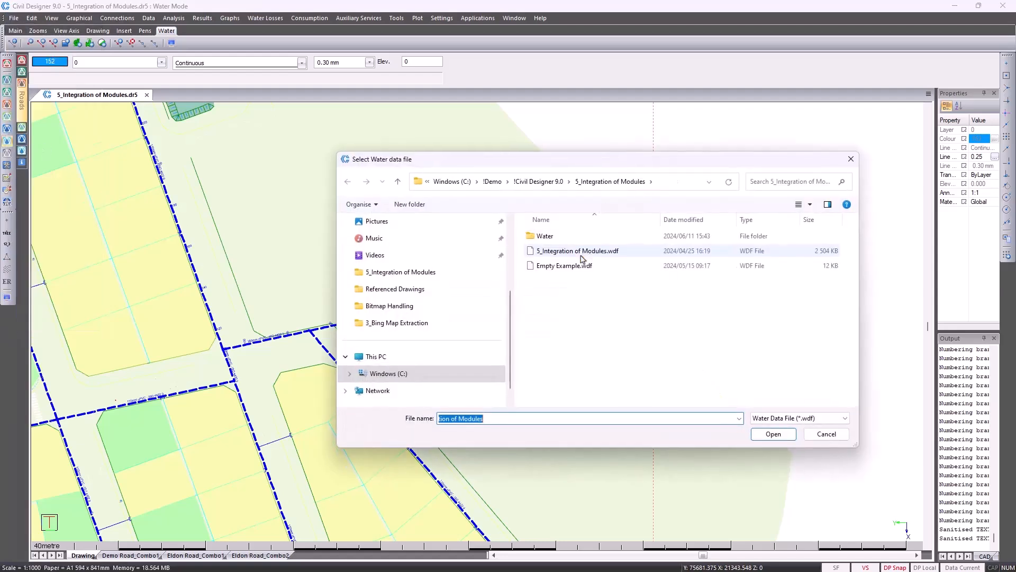
double_click(564, 266)
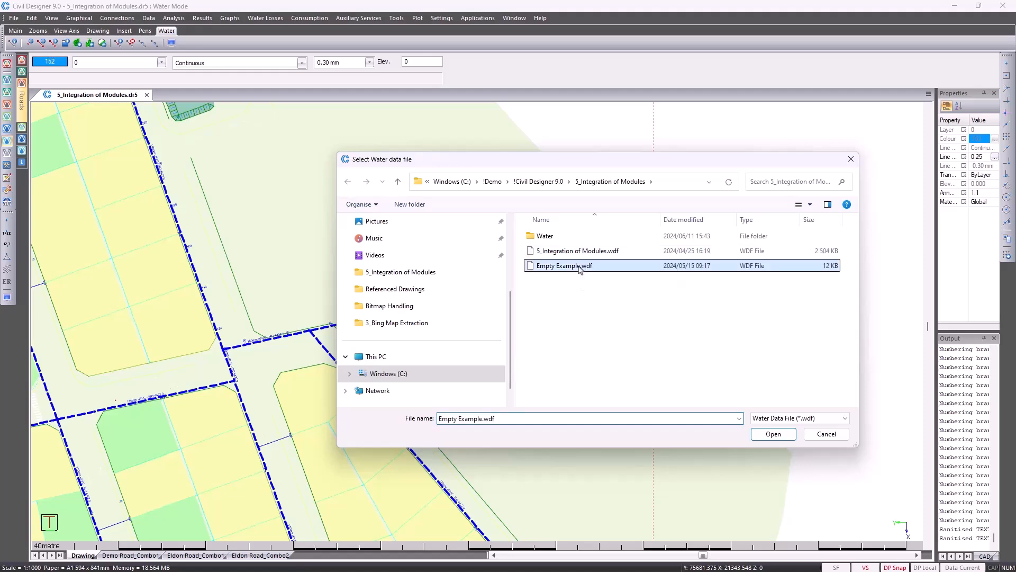
left_click(581, 404)
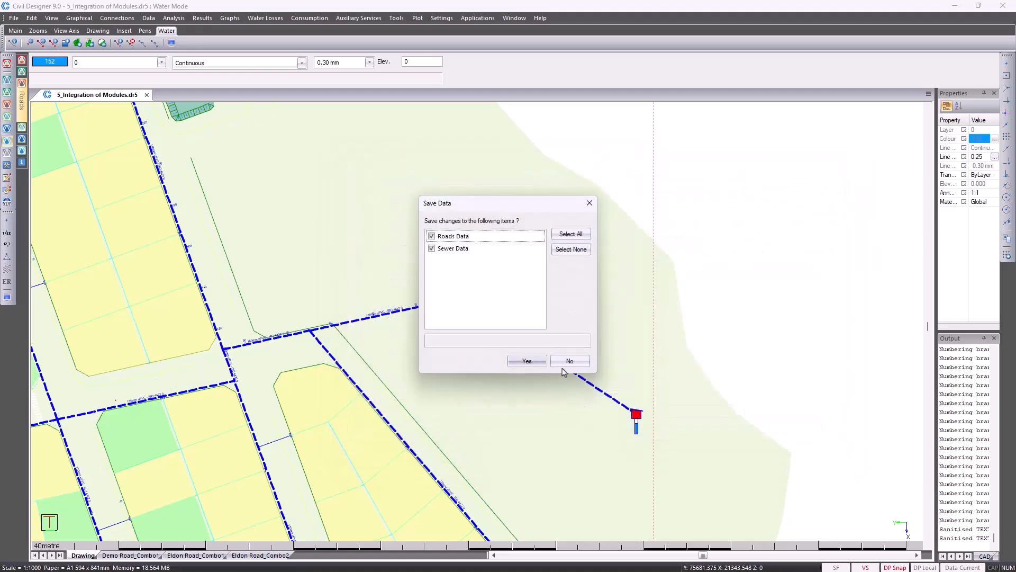
left_click(567, 366)
scroll(490, 325, "down", 1)
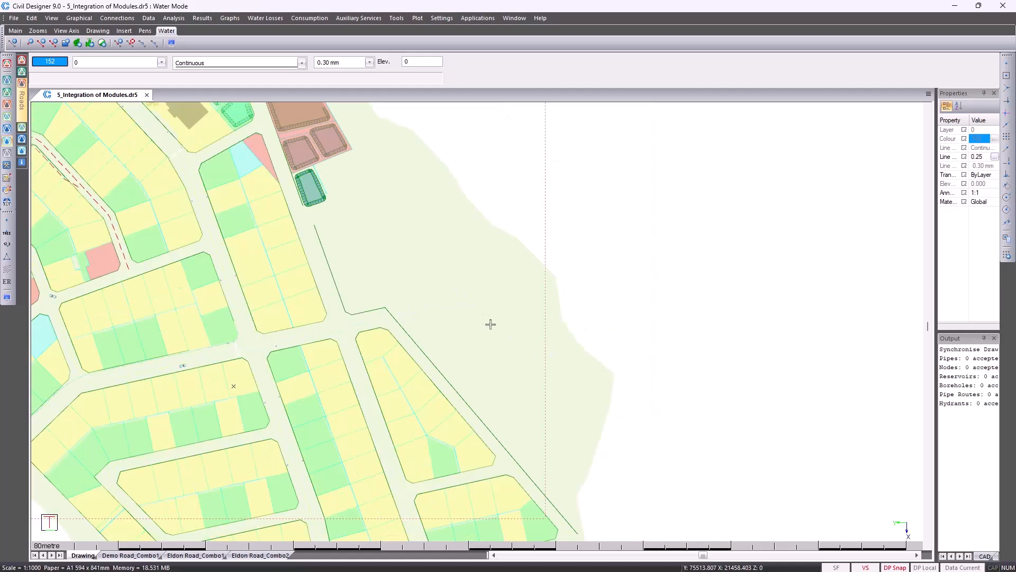
Make the Demo Water Lines layer in the Water group visible on the plan
left_click(114, 64)
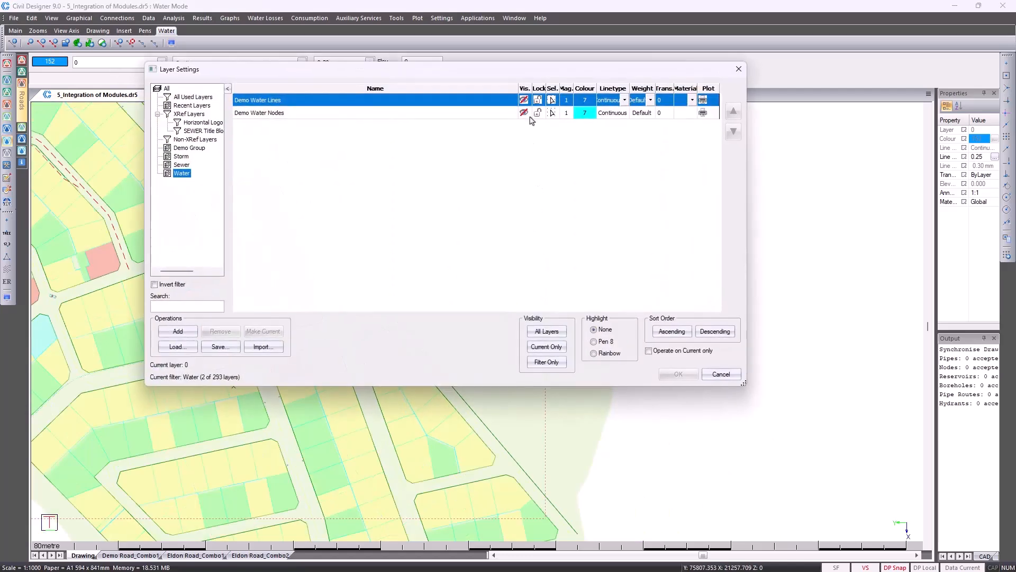
left_click(524, 100)
left_click(678, 374)
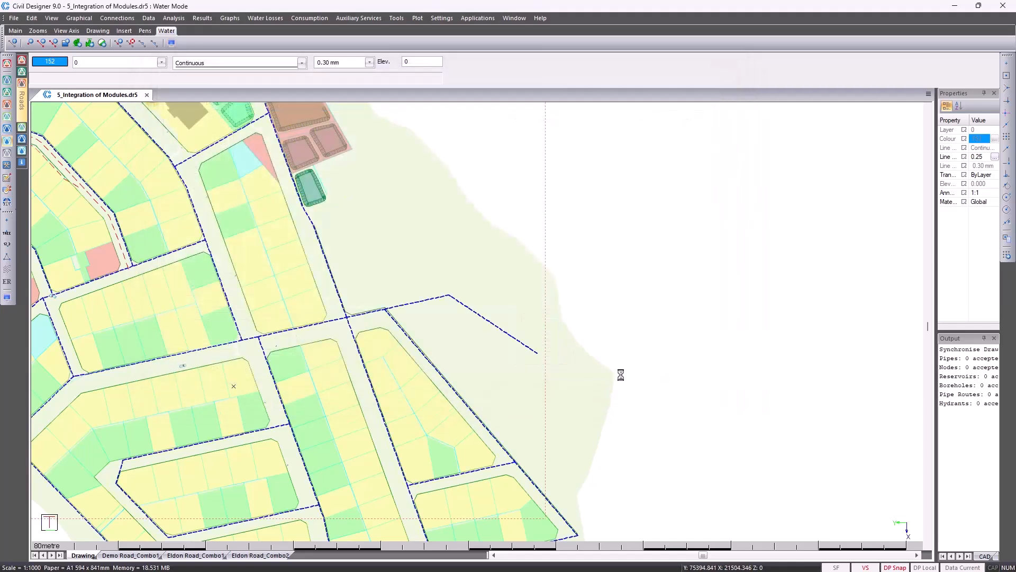
scroll(450, 292, "up", 2)
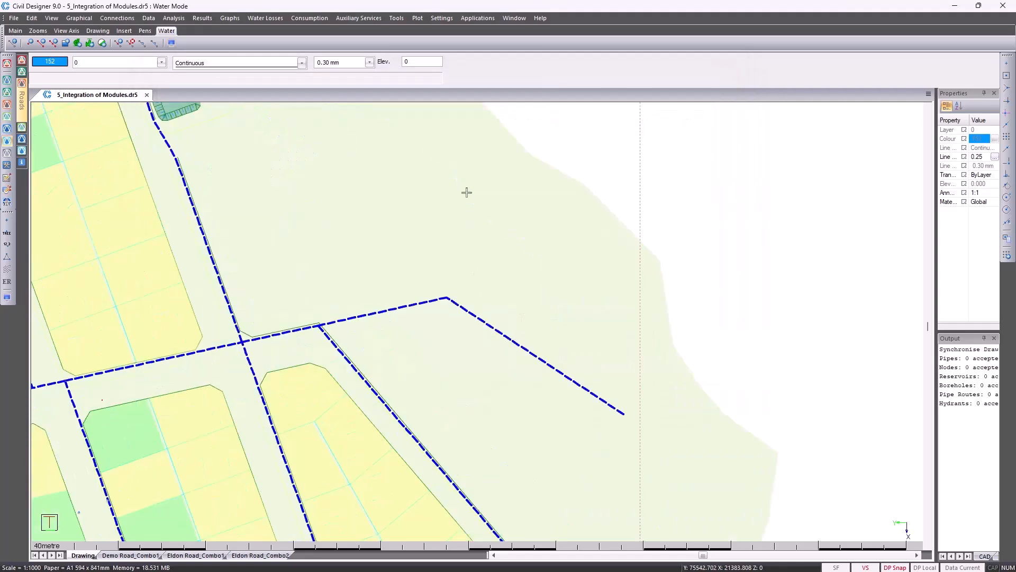
Review the pipe defaults and available materials, keeping uPVC - SABS 966, pressure class 9 and 110 mm nominal diameter
left_click(441, 18)
left_click(463, 83)
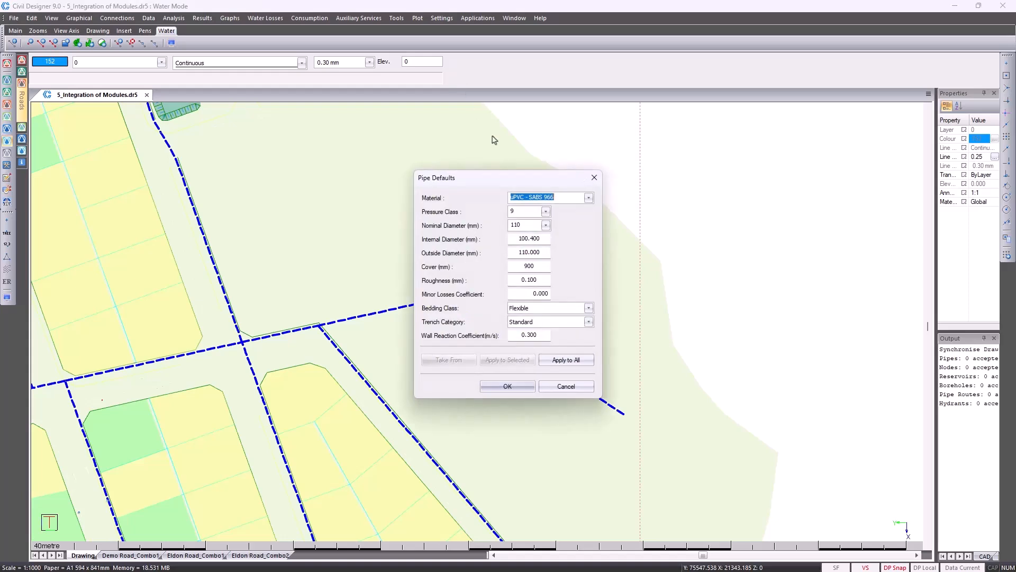
left_click(588, 198)
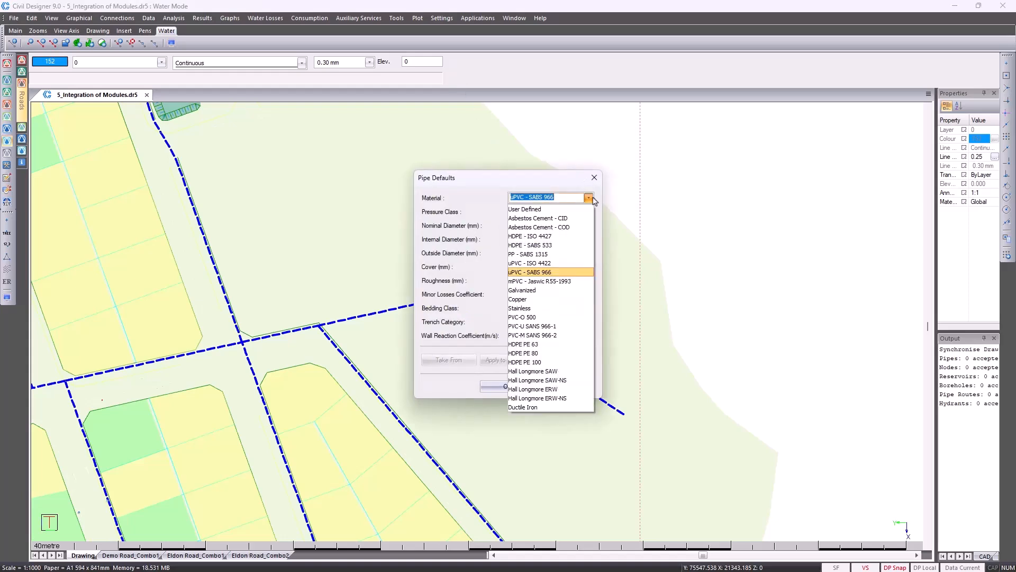
left_click(591, 199)
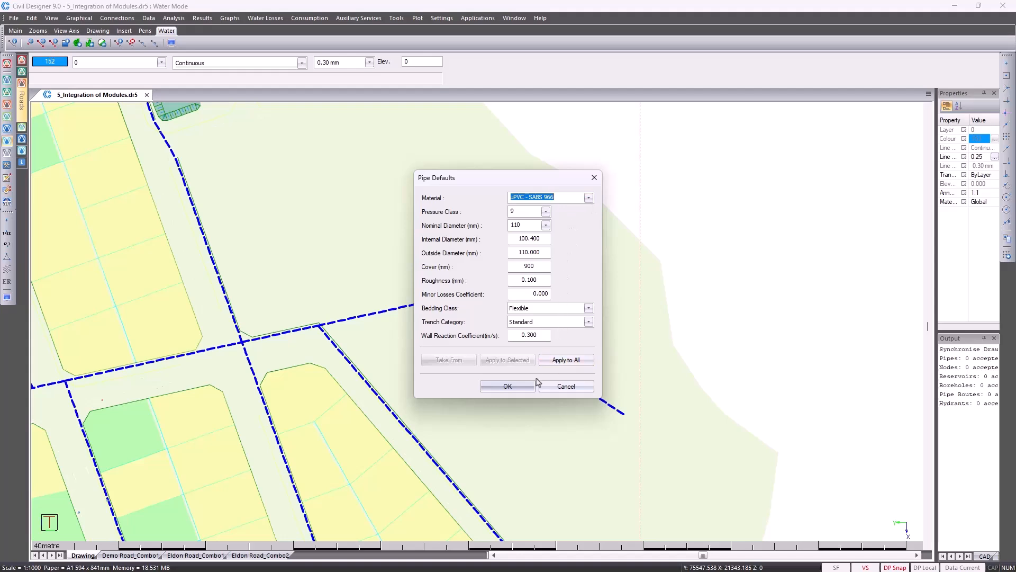
left_click(507, 386)
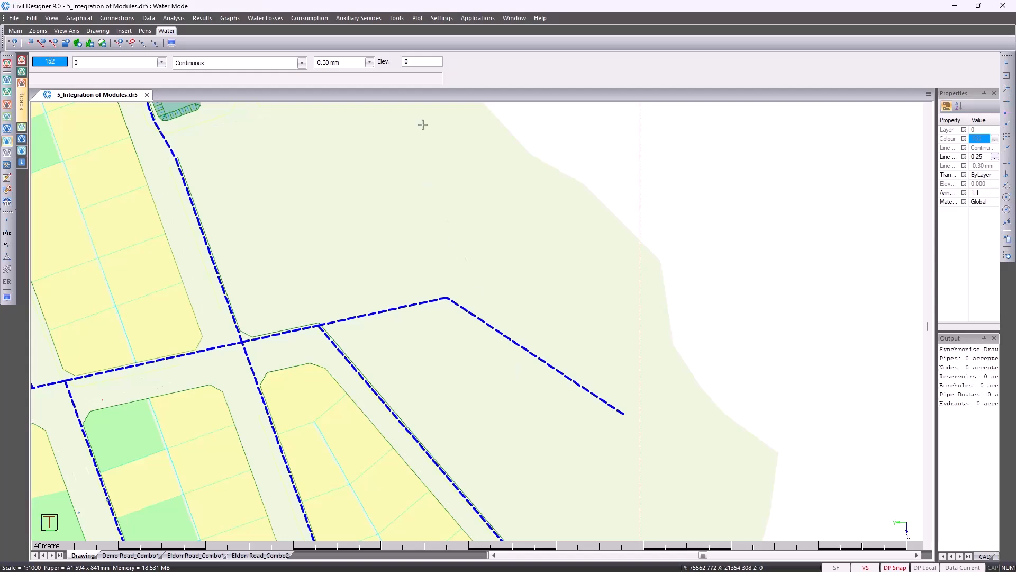
Review the node defaults and browse the available demand patterns from Uniform through Hotel, leaving the defaults as they are
left_click(439, 20)
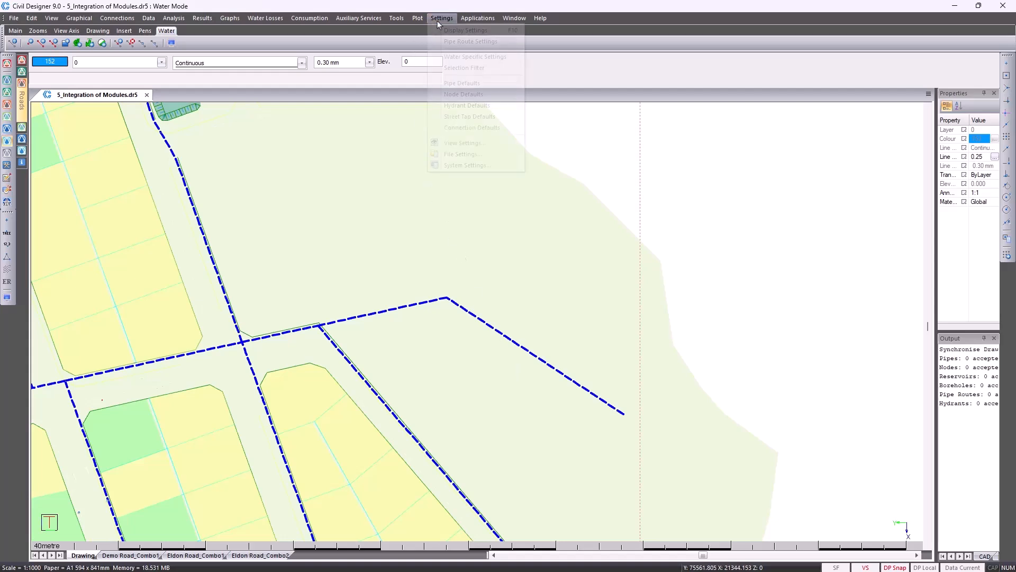
left_click(458, 95)
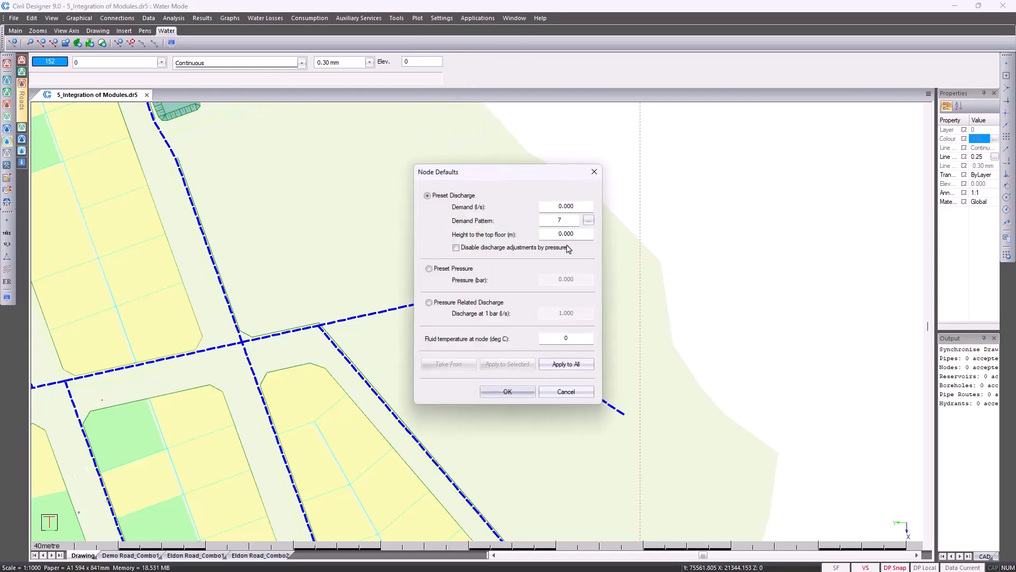
left_click(588, 220)
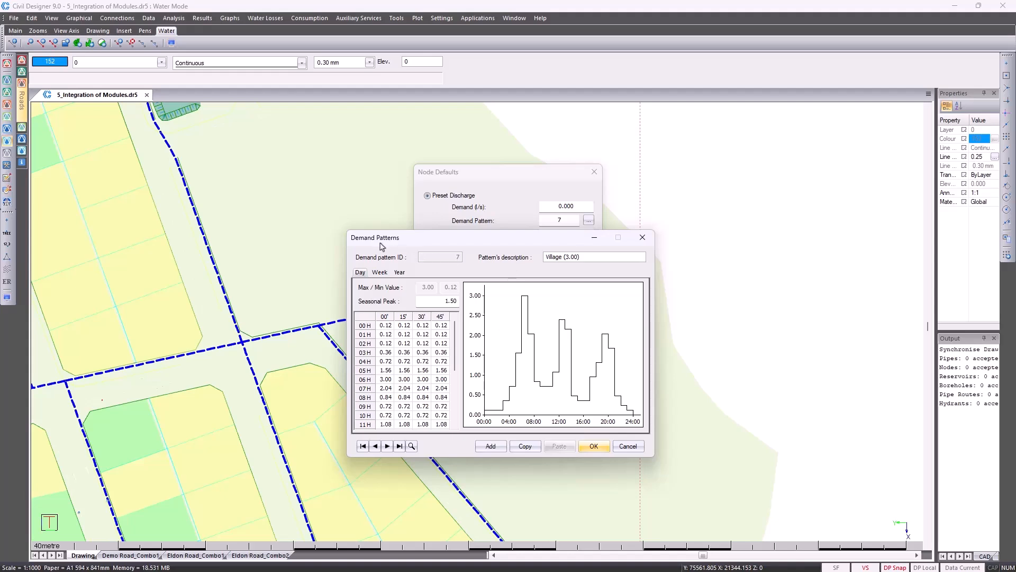
left_click(363, 446)
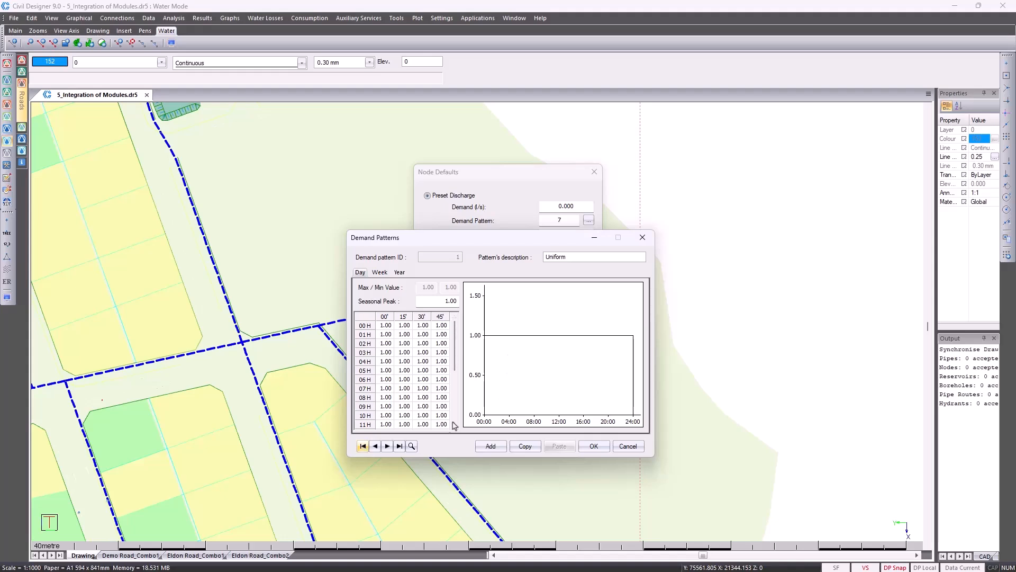
left_click(389, 447)
left_click(389, 447)
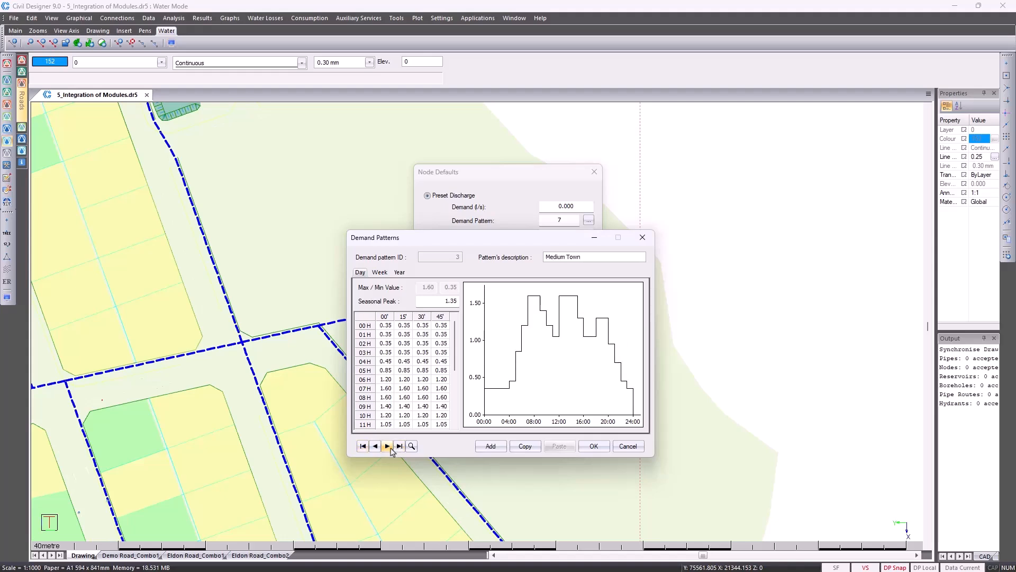
left_click(389, 446)
left_click(389, 446)
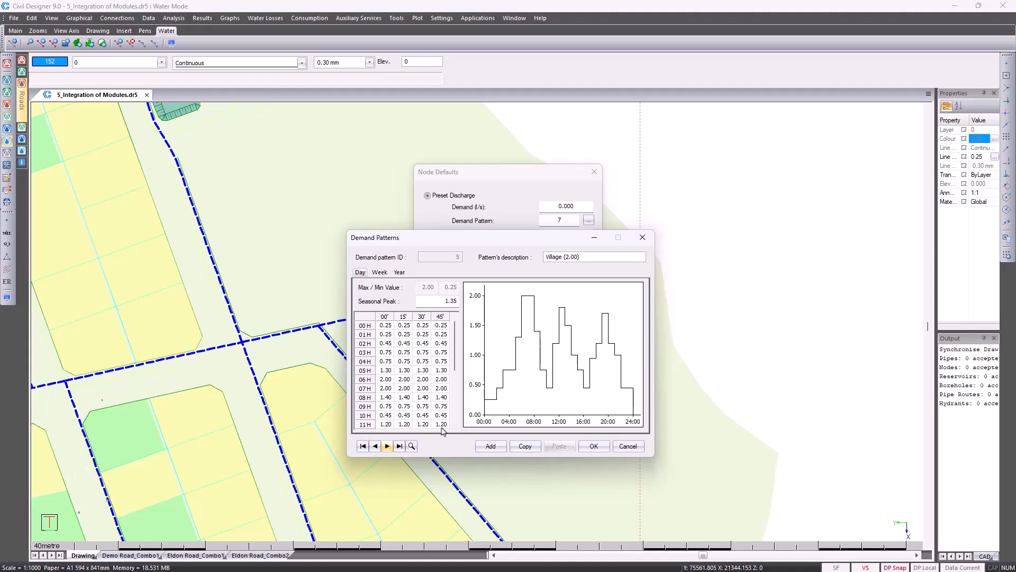
left_click(388, 445)
left_click(388, 446)
left_click(388, 446)
left_click(388, 446)
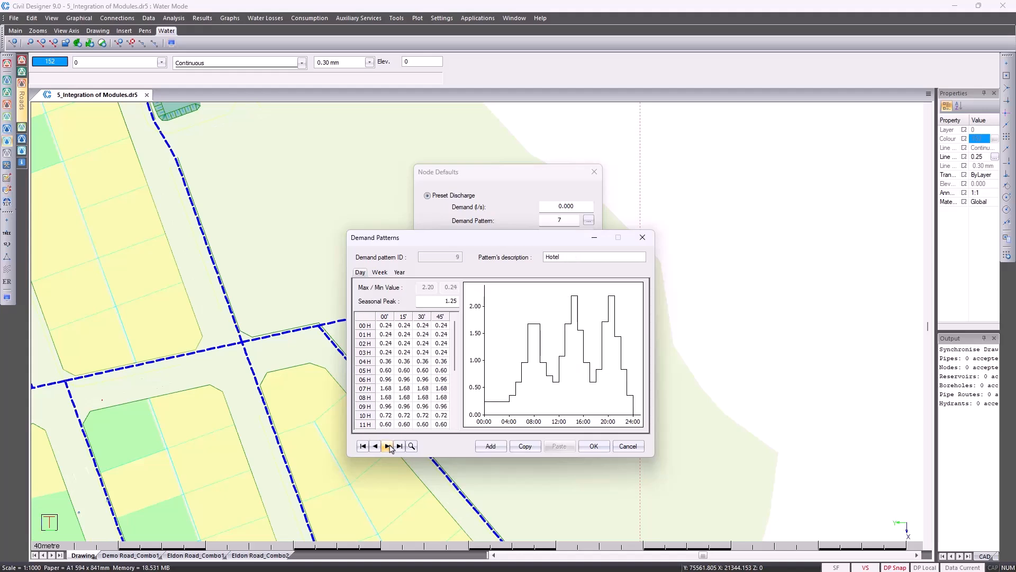
left_click(627, 446)
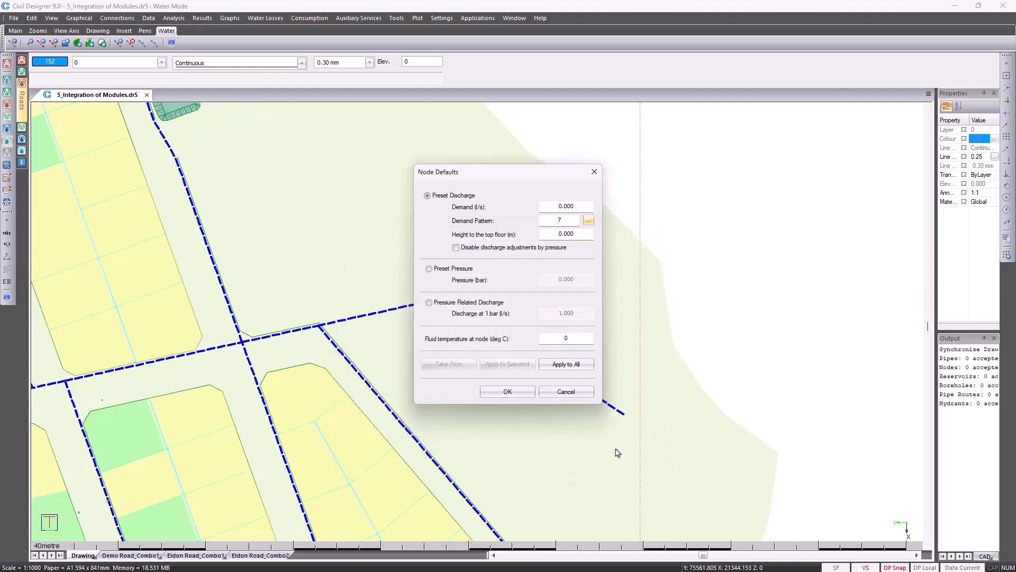
left_click(565, 395)
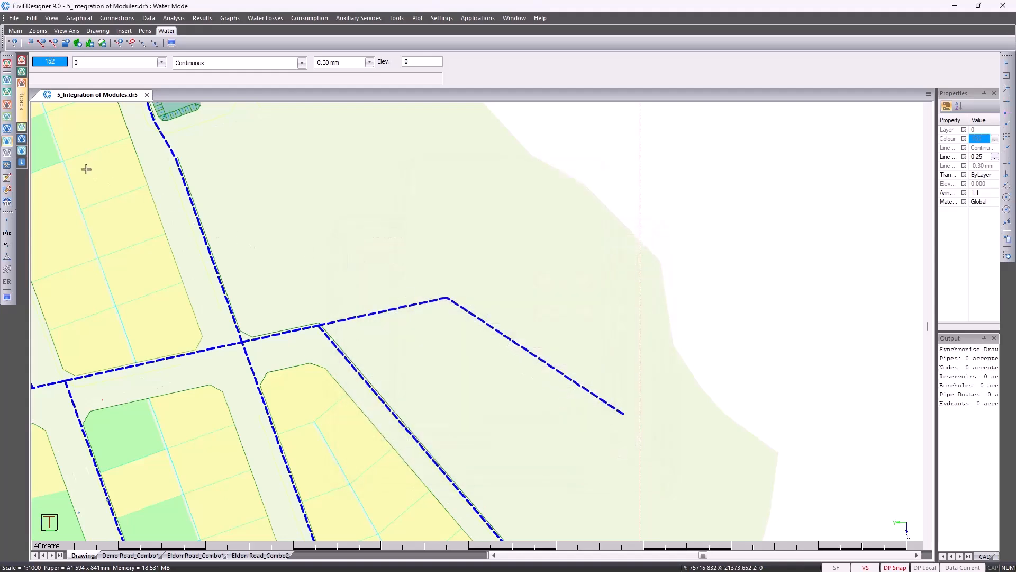
Set up the drawing entity conversion with Demo Water Lines as the pipes layer and no layers for node names or reservoirs
left_click(14, 19)
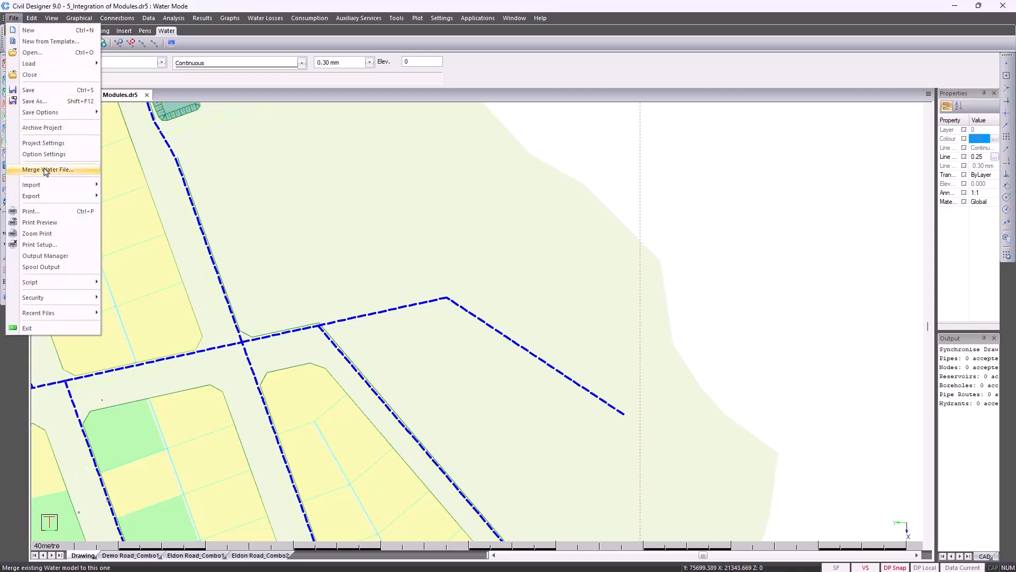
mouse_move(85, 185)
left_click(147, 202)
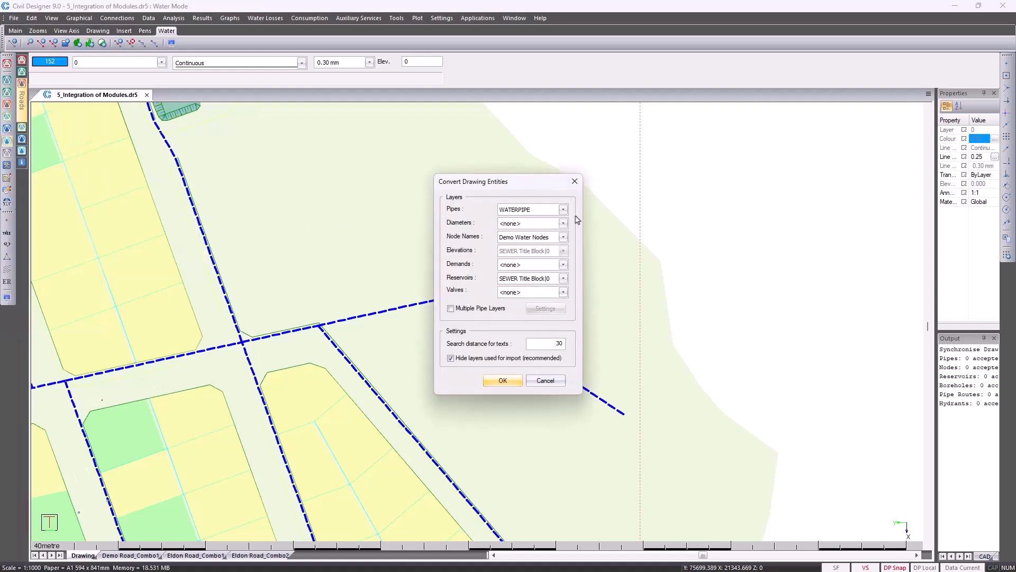
left_click(563, 209)
key("e")
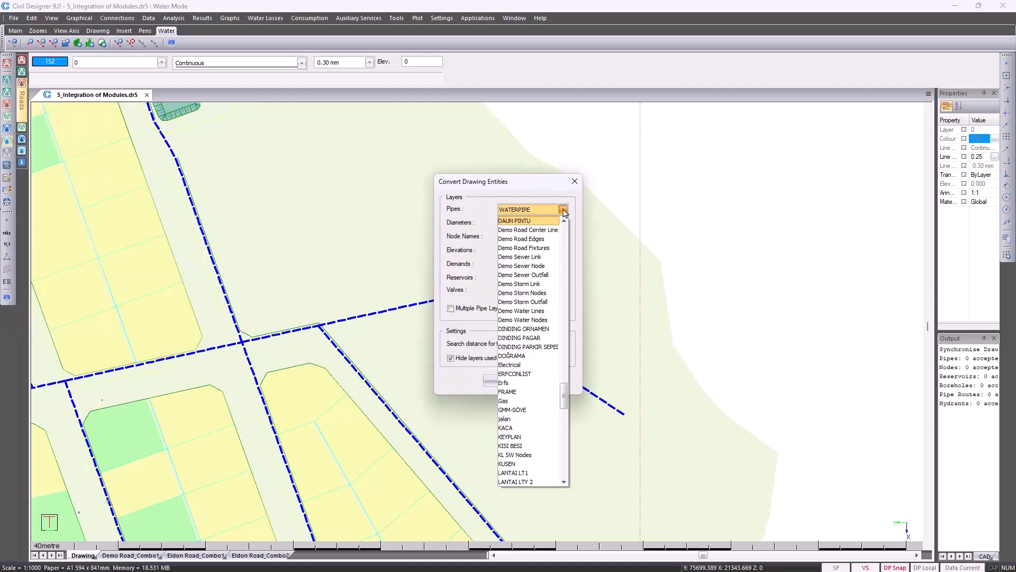
left_click(540, 312)
left_click(563, 238)
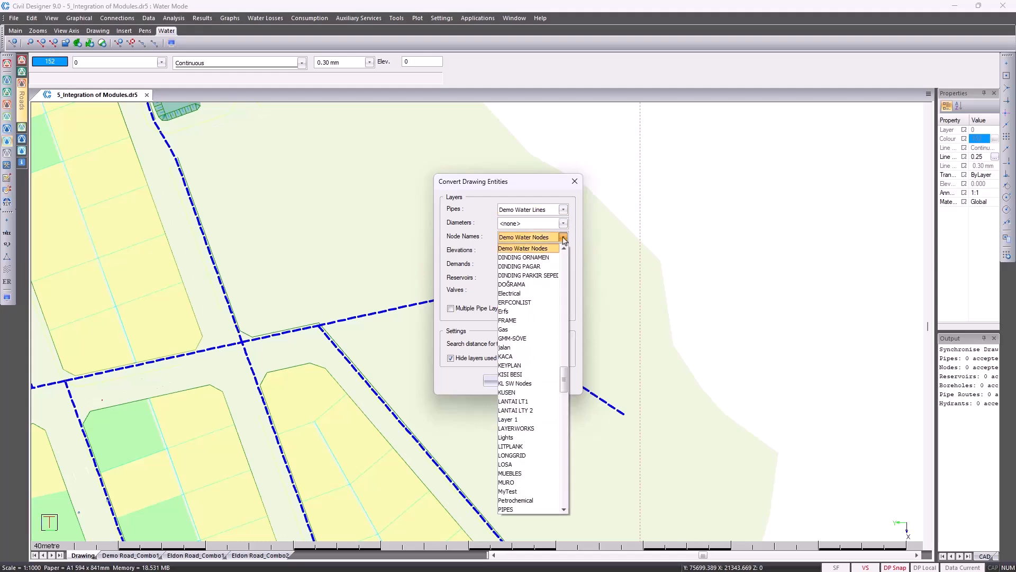
scroll(564, 240, "up", 10)
left_click(562, 249)
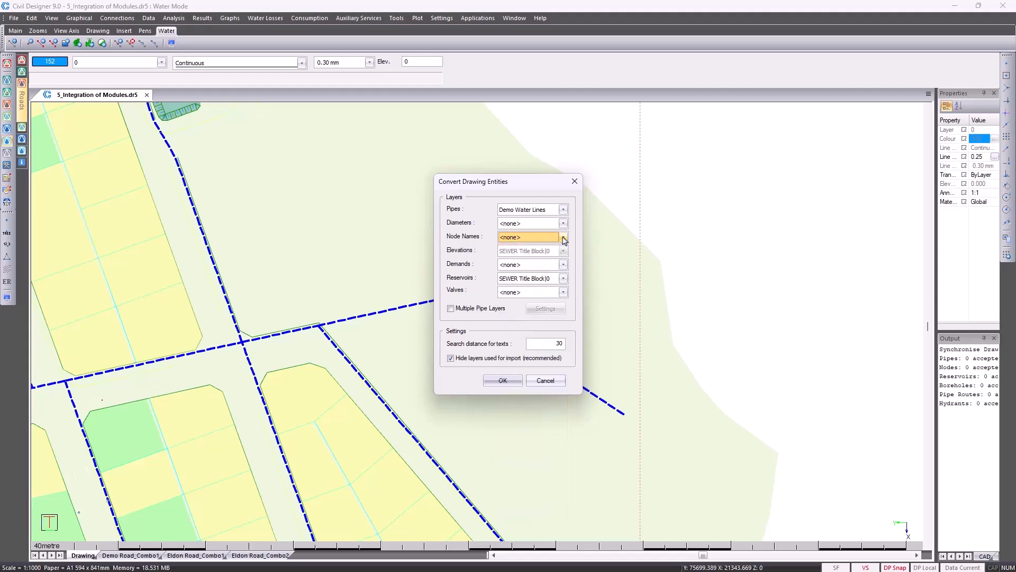
left_click(563, 279)
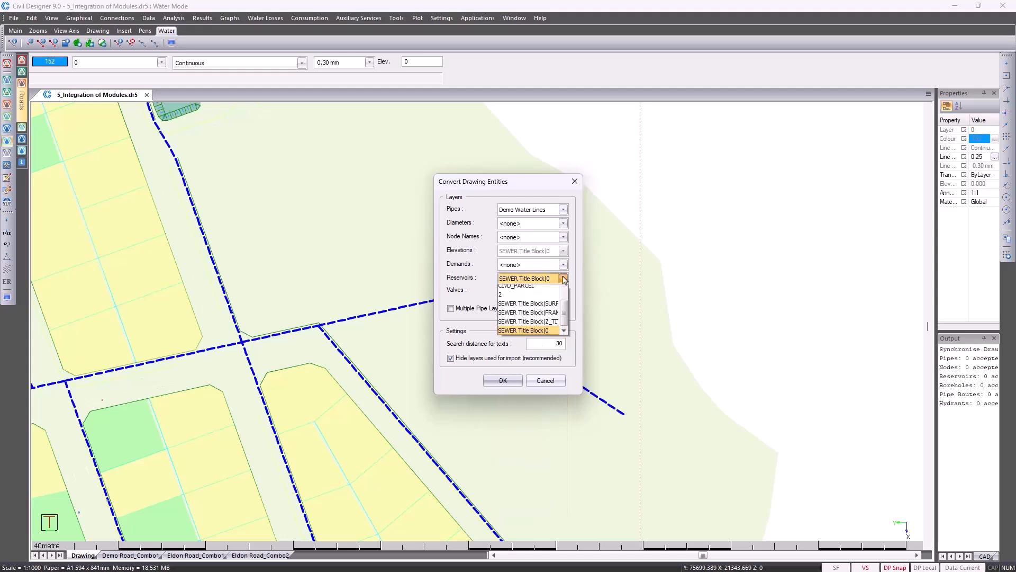
scroll(565, 281, "up", 15)
left_click(564, 279)
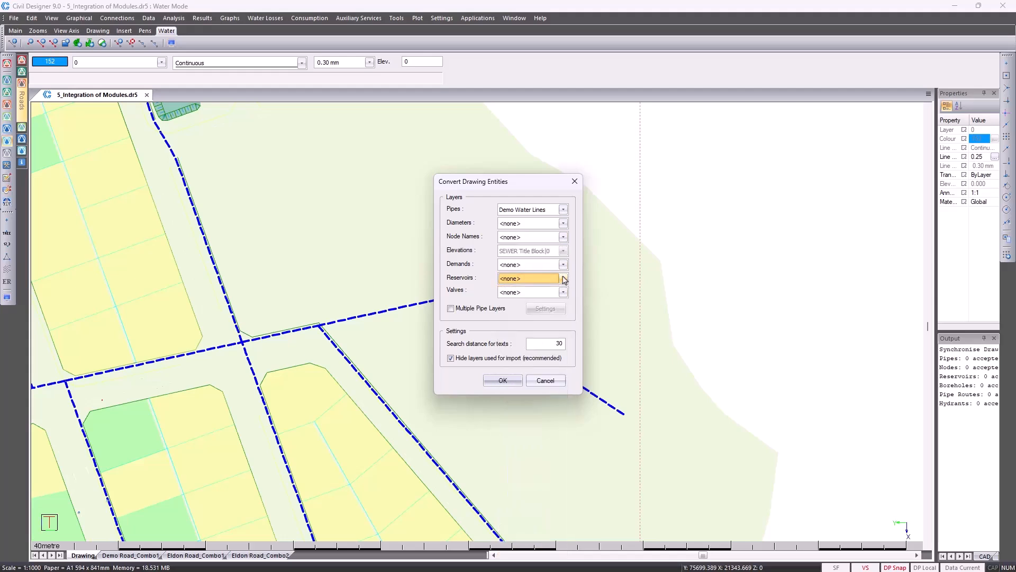
Examine the per-layer material and diameter settings for multiple pipe layers, leaving that option switched off
left_click(470, 312)
left_click(546, 309)
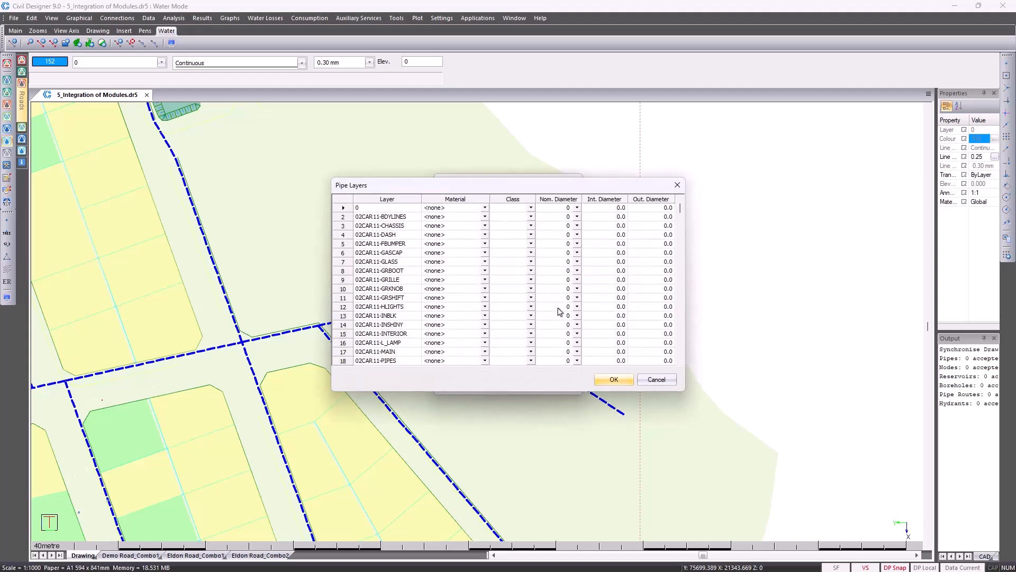
left_click(656, 379)
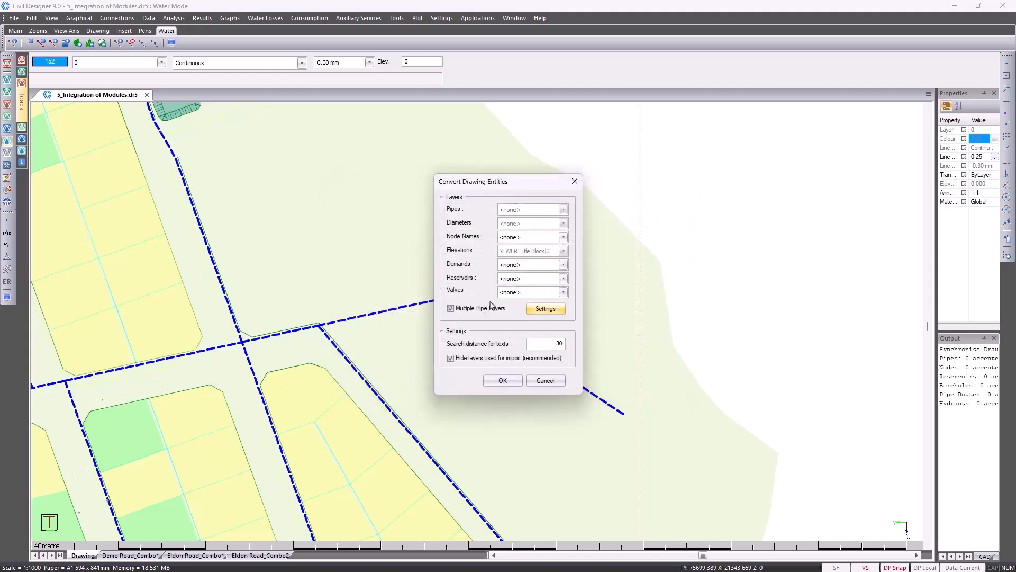
left_click(481, 308)
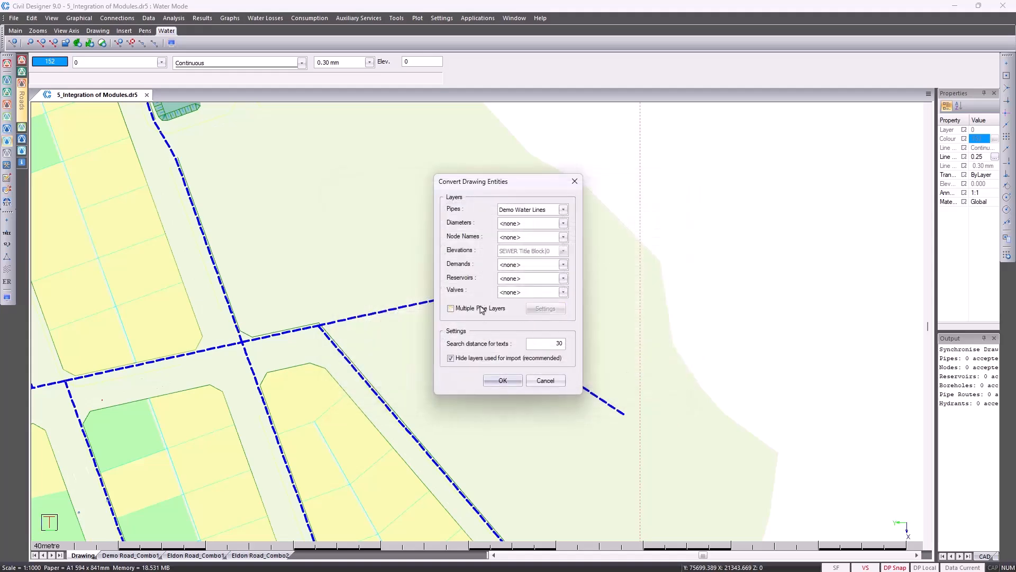
Convert the Demo Water Lines entities into water pipes and nodes
left_click(503, 381)
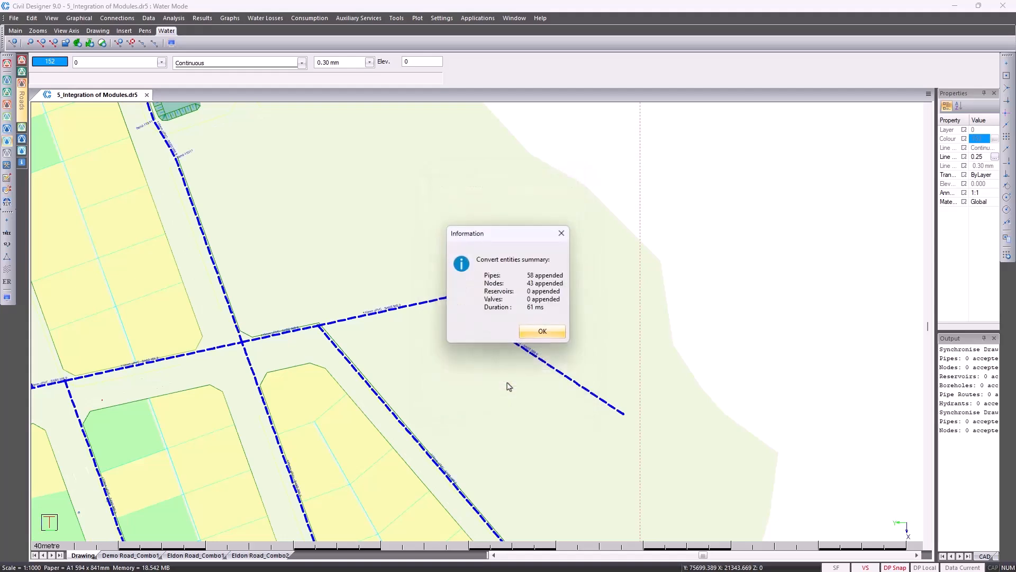
left_click(542, 331)
scroll(477, 321, "up", 2)
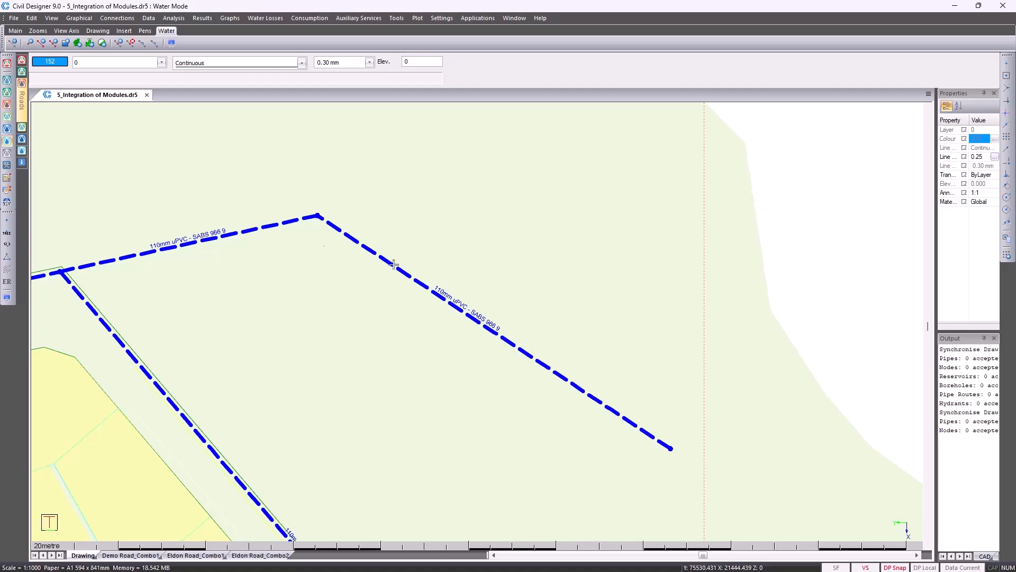
Draw a reservoir on the existing node at the bend of the supply pipeline
left_click(78, 18)
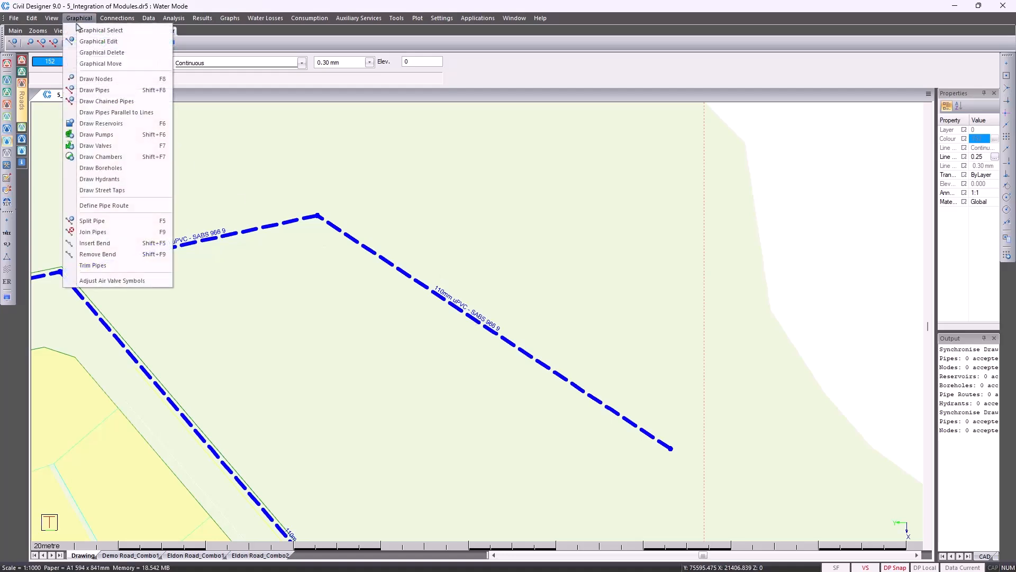
left_click(100, 123)
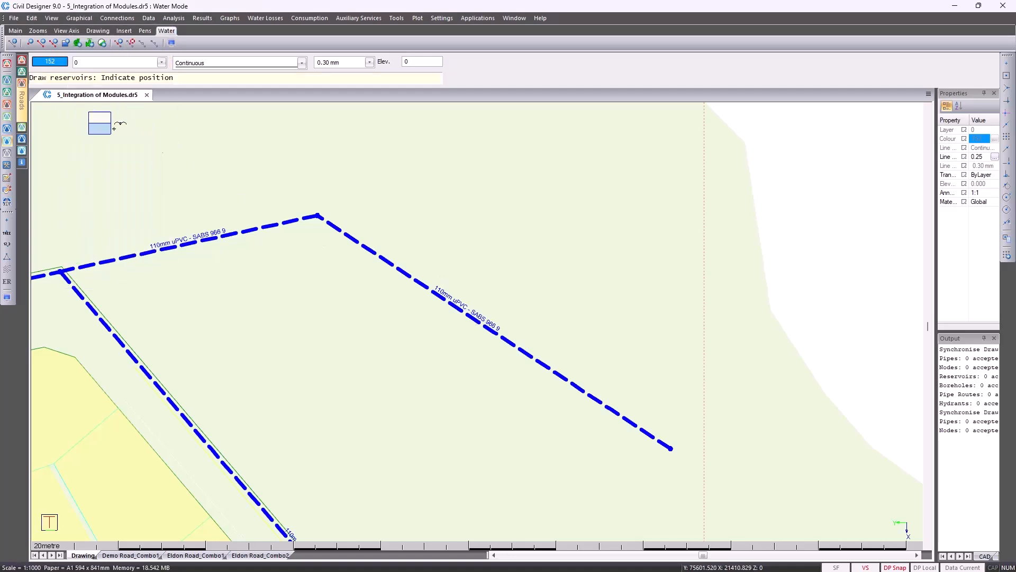
left_click(317, 215)
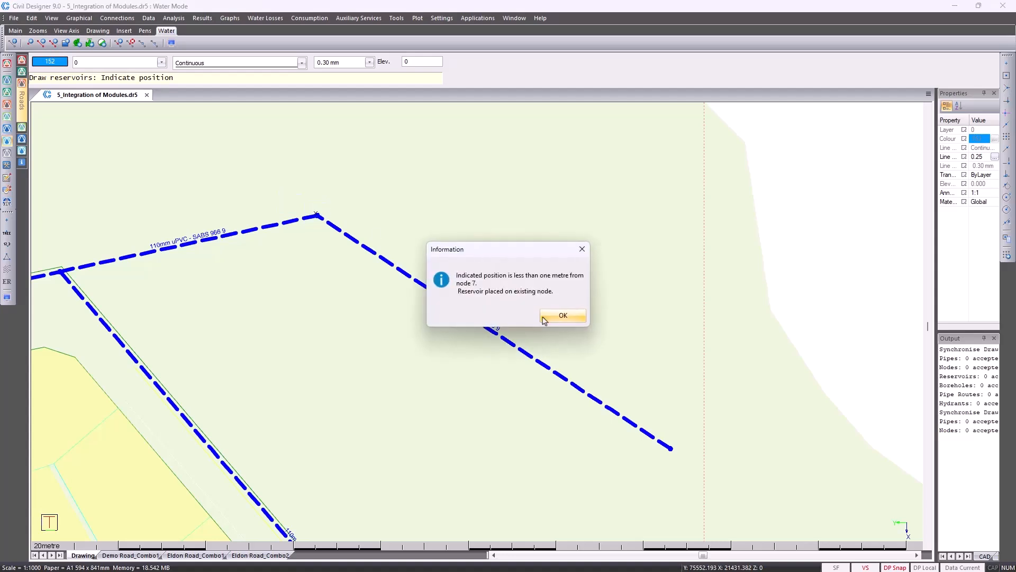
left_click(543, 318)
right_click(500, 243)
left_click(514, 253)
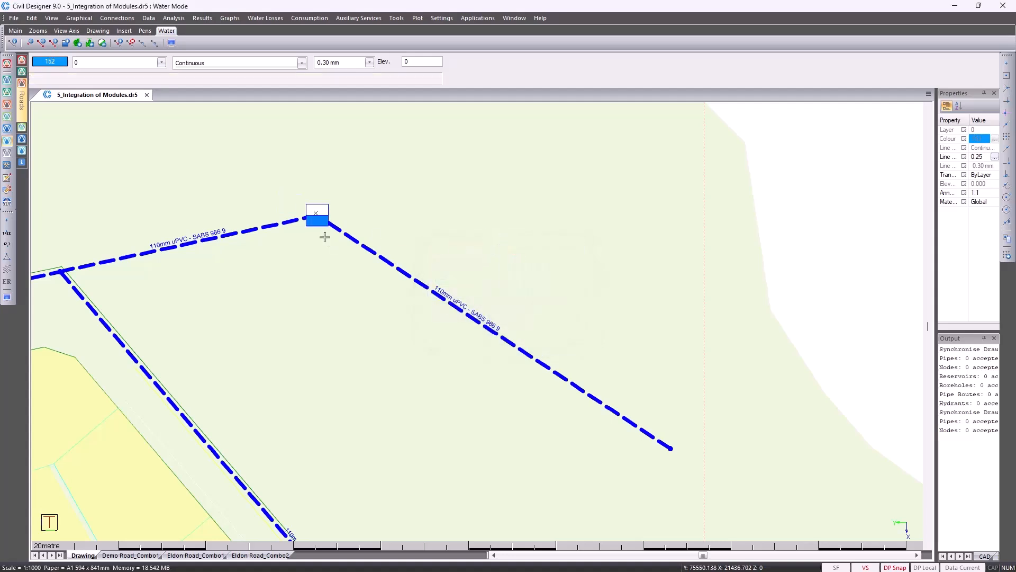
Open the reservoir's data and examine its full supply, floor and inlet levels, pipe connections and shape settings
left_click(314, 226)
right_click(314, 225)
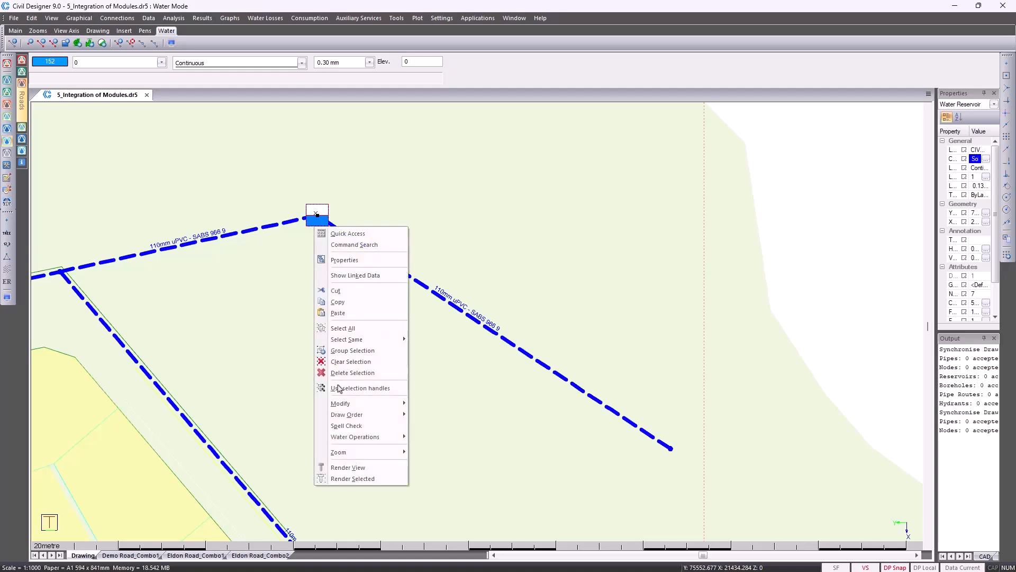
mouse_move(358, 440)
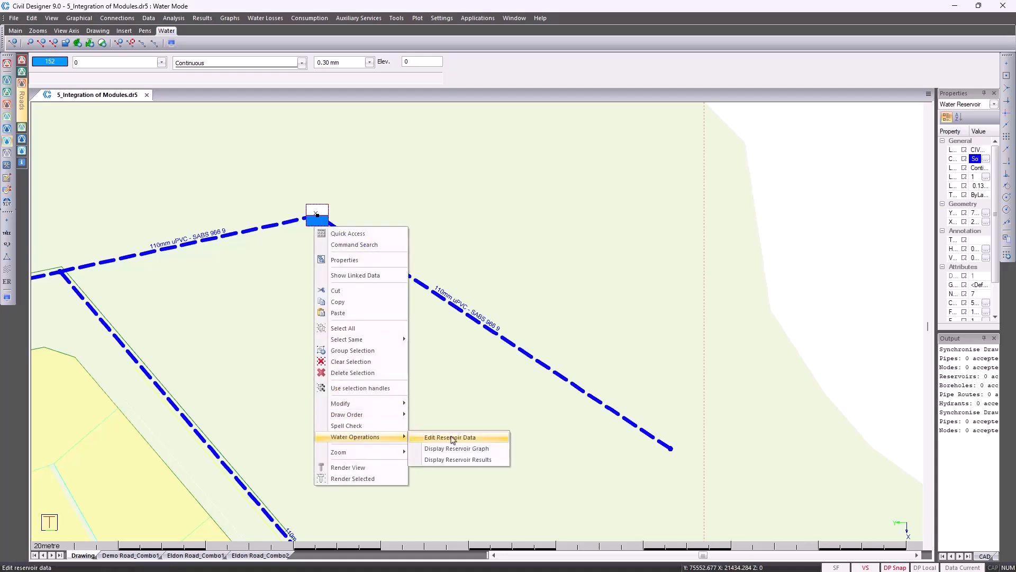
left_click(453, 438)
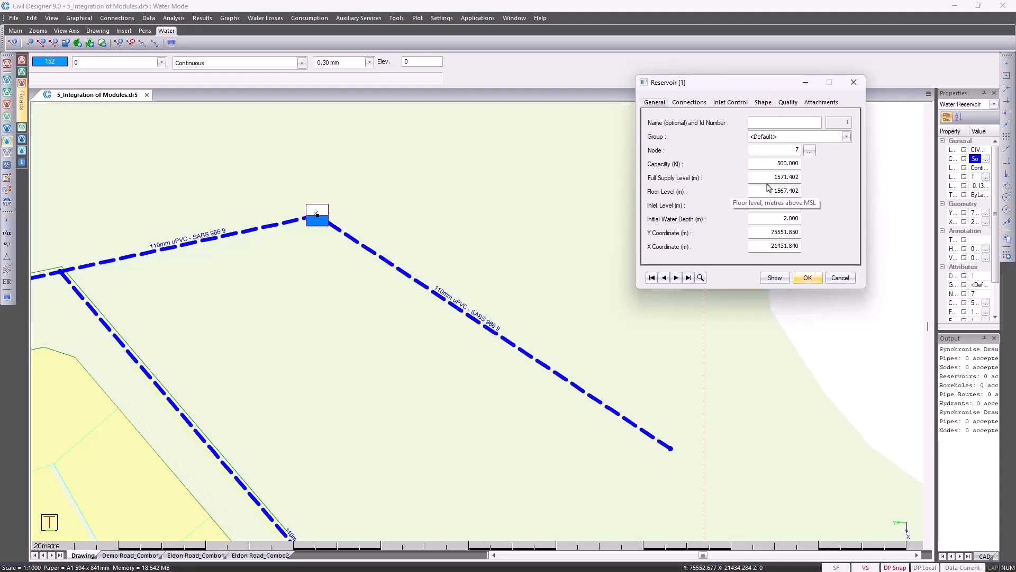
left_click(794, 176)
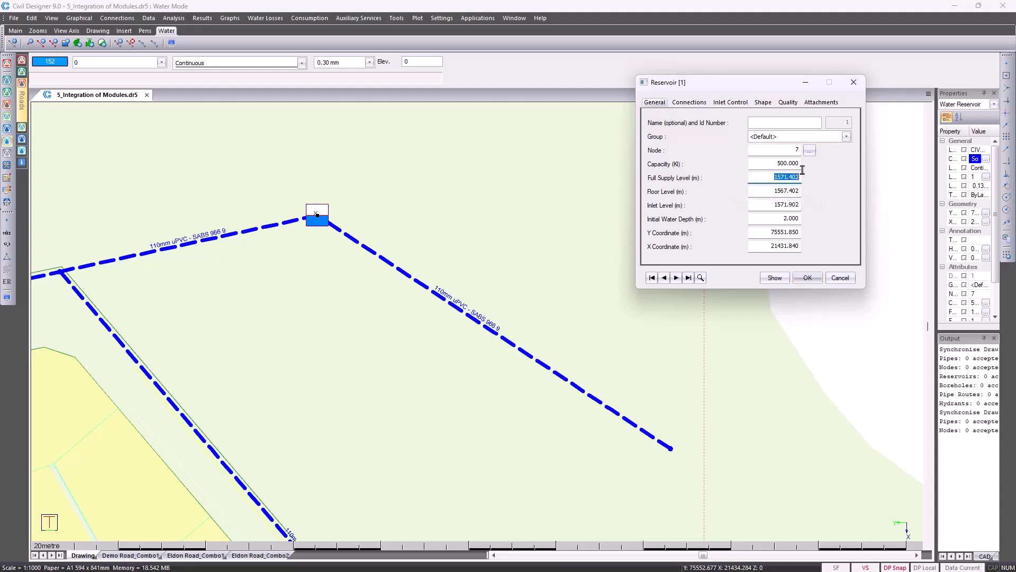
left_click(776, 192)
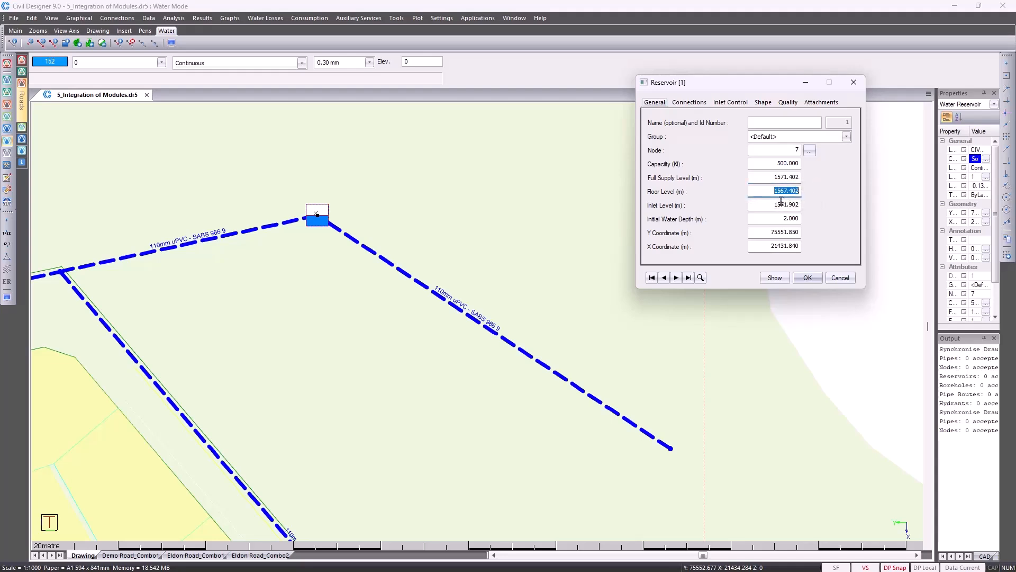
left_click(782, 204)
left_click(689, 102)
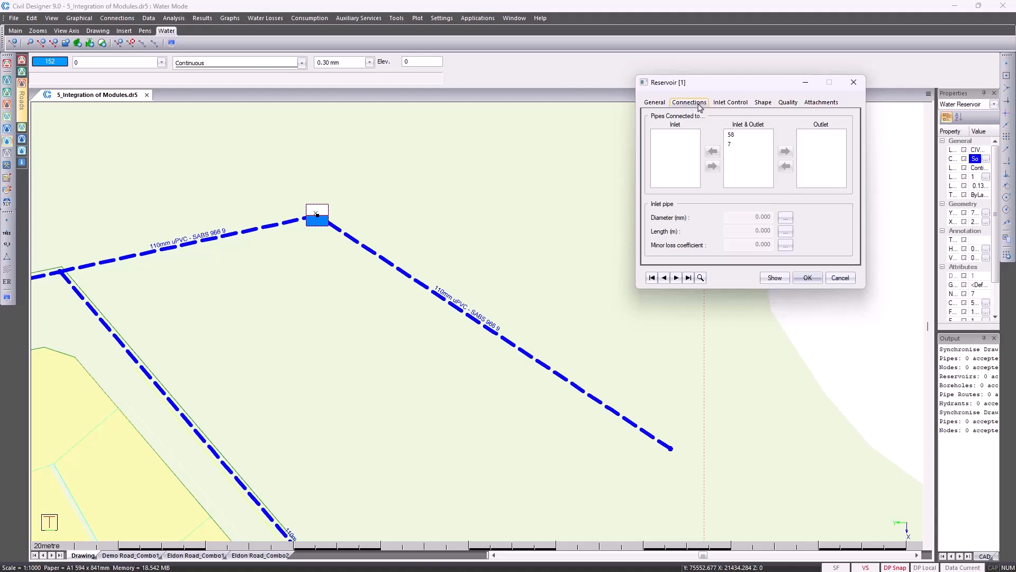
left_click(768, 106)
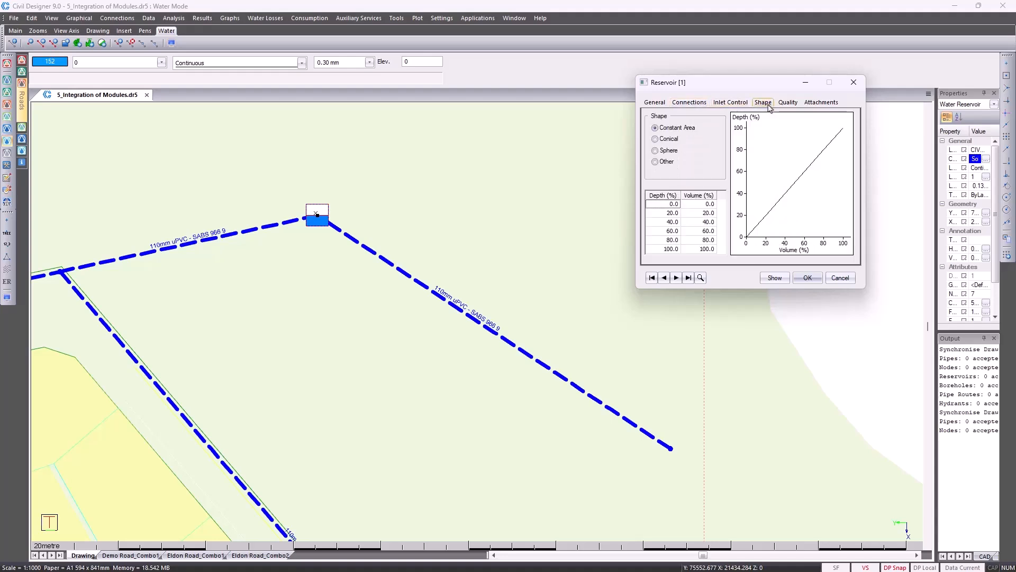
Try attaching Reservoir.jpg to the reservoir and view the image, leaving the reservoir data without saving
left_click(821, 103)
left_click(803, 199)
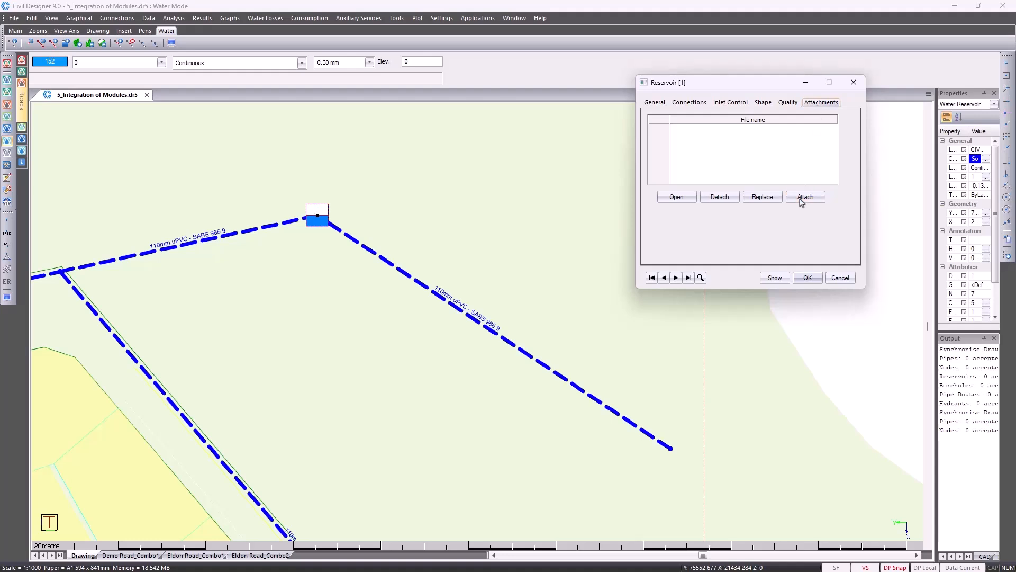
double_click(862, 179)
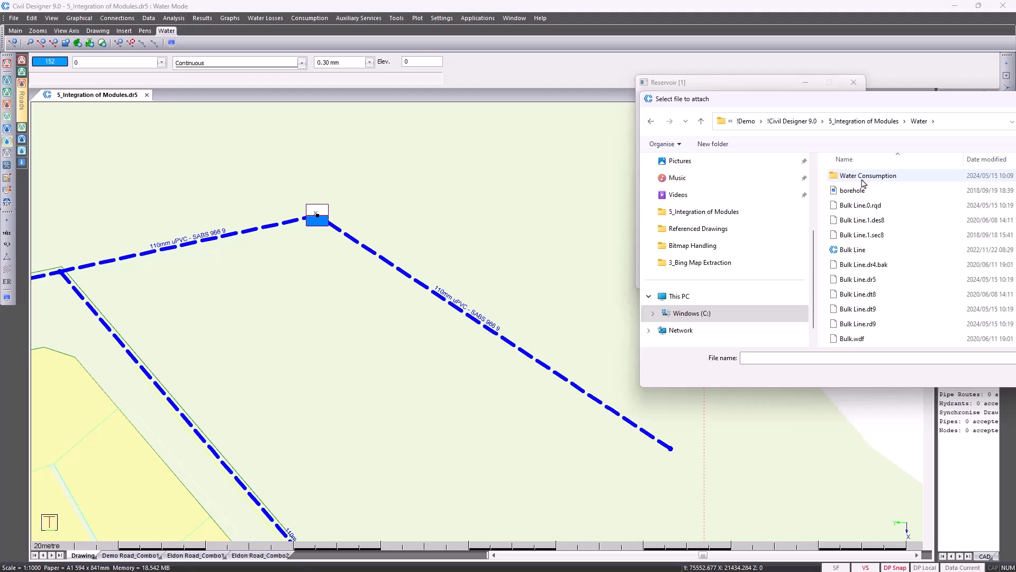
scroll(865, 201, "down", 4)
left_click(863, 224)
double_click(863, 225)
left_click(684, 129)
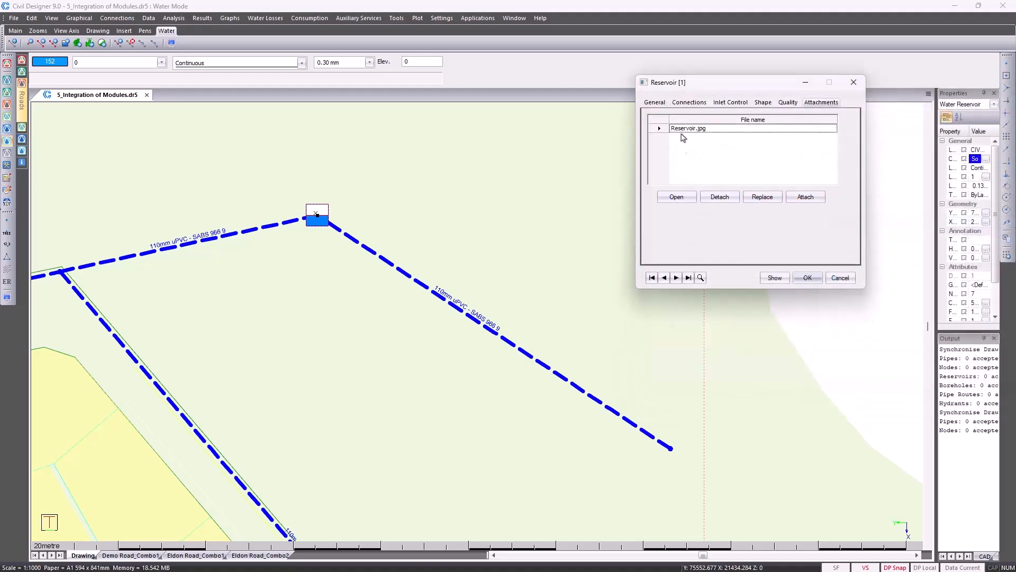
left_click(668, 203)
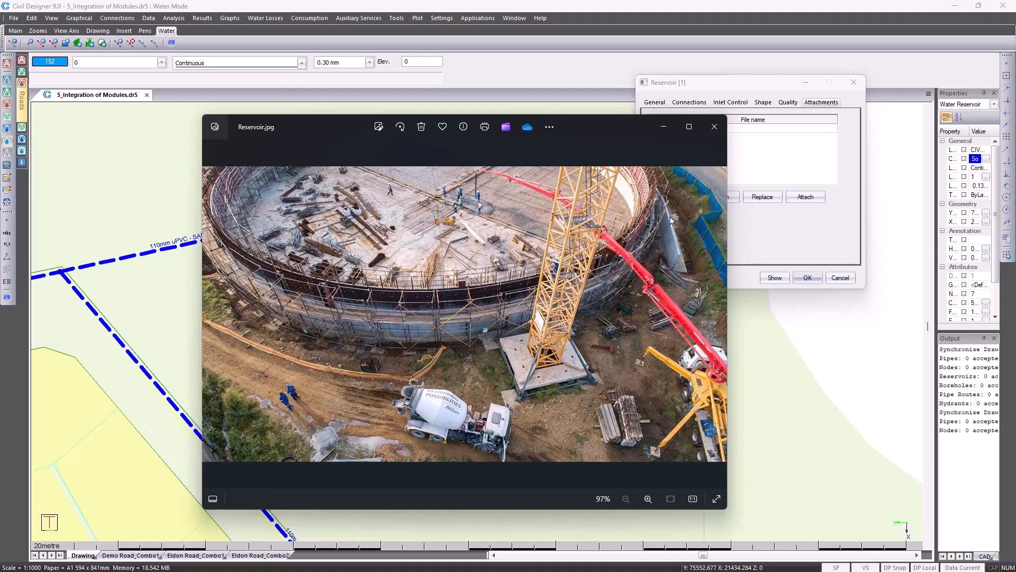
left_click(707, 128)
left_click(840, 276)
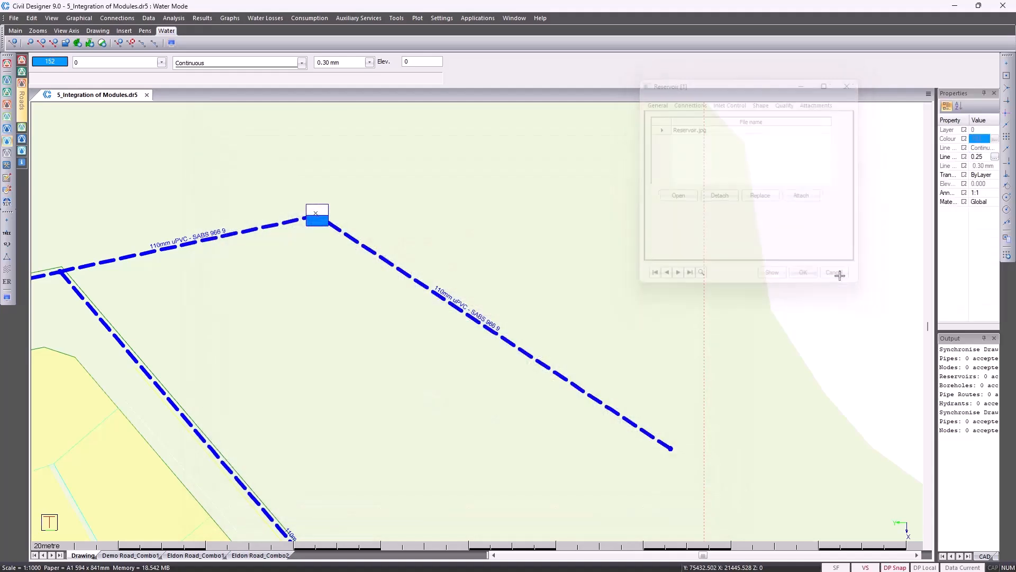
Draw a pump on the supply pipe between the reservoir and the pipeline's far end
left_click(78, 18)
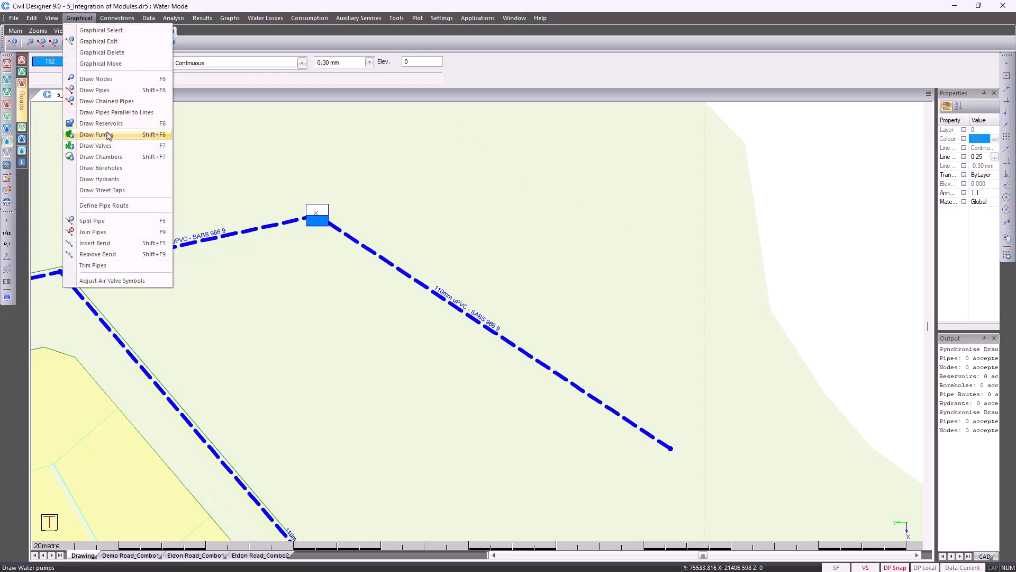
left_click(109, 136)
left_click(553, 371)
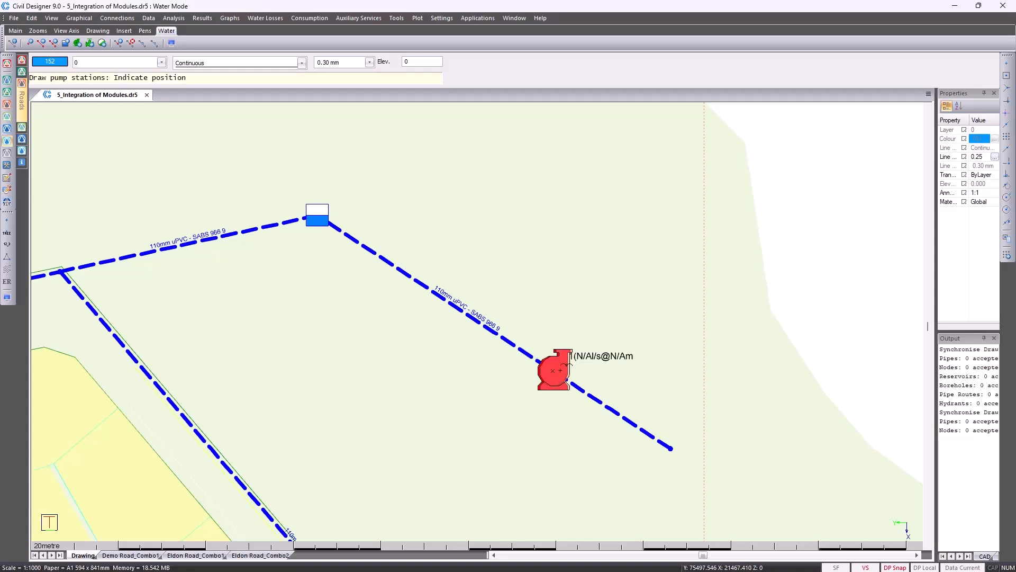
key("Escape")
Open the pump station's data and search for pumps delivering a required head of 60 m at 4 l/s
left_click(553, 358)
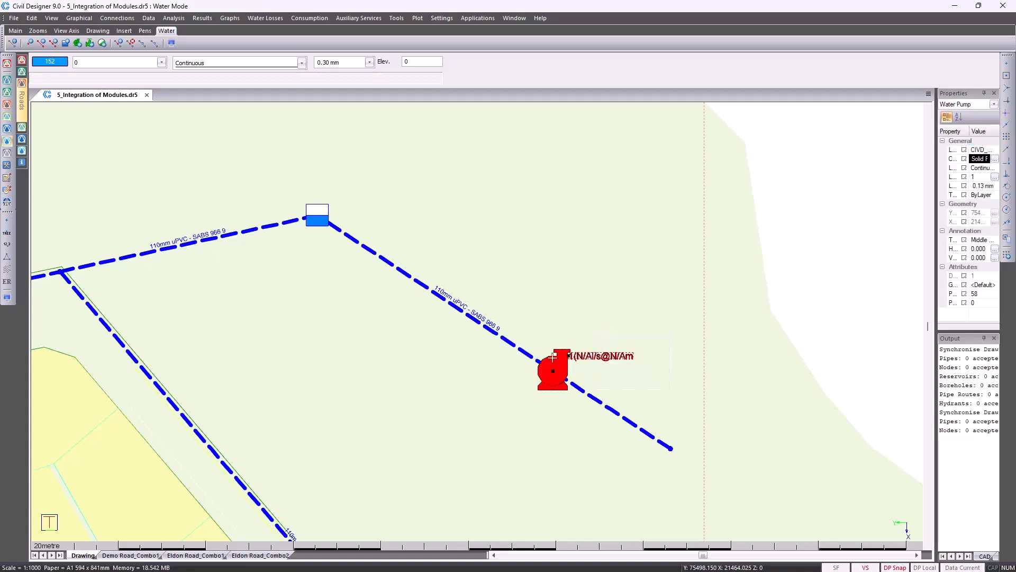
right_click(543, 264)
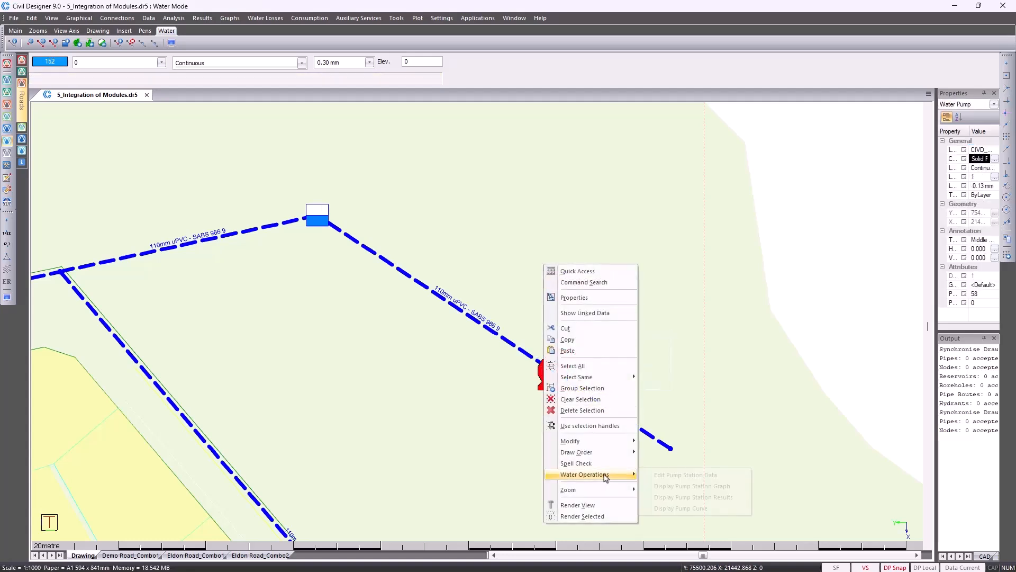
mouse_move(605, 475)
left_click(720, 476)
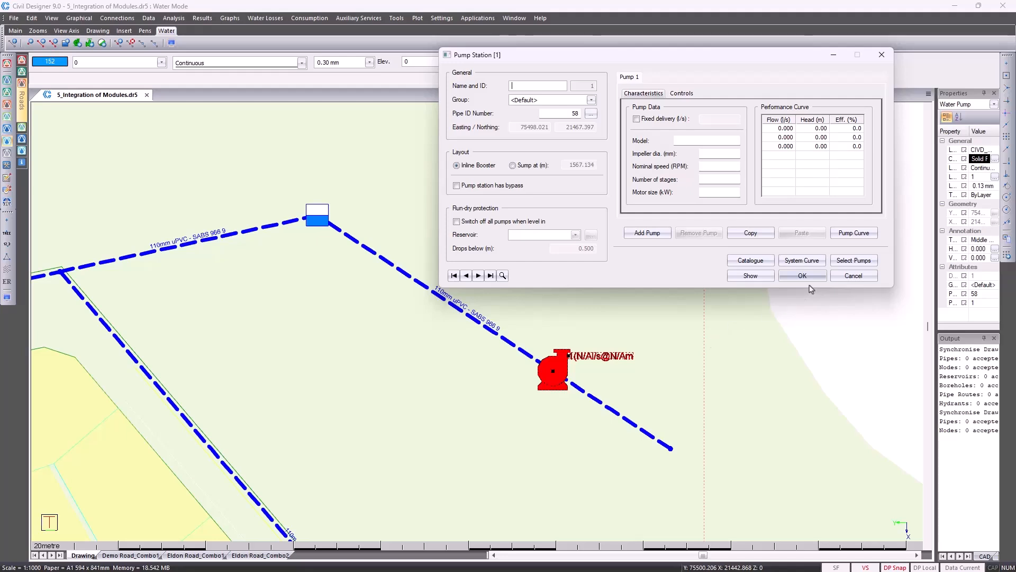
left_click(850, 261)
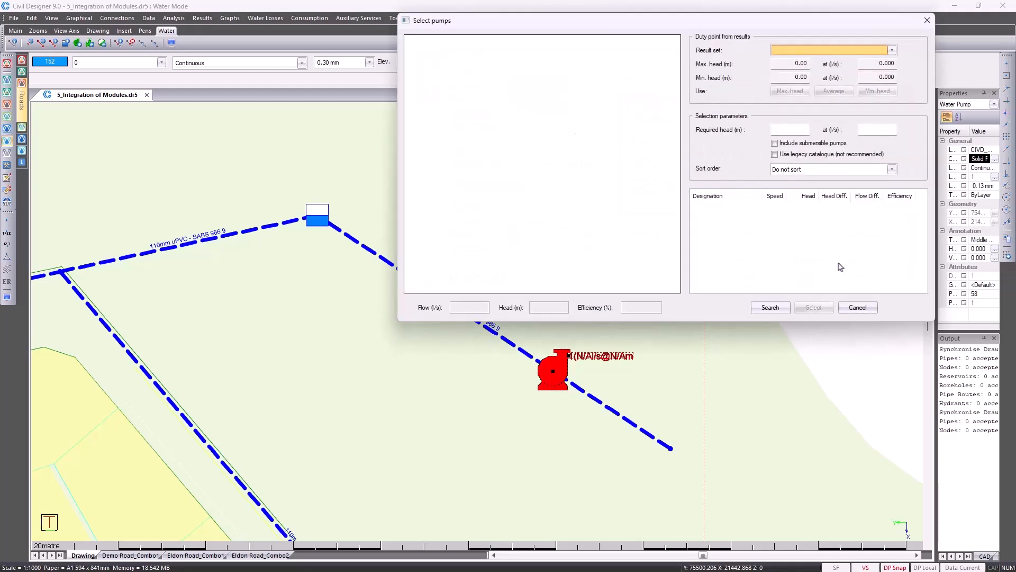
left_click(789, 129)
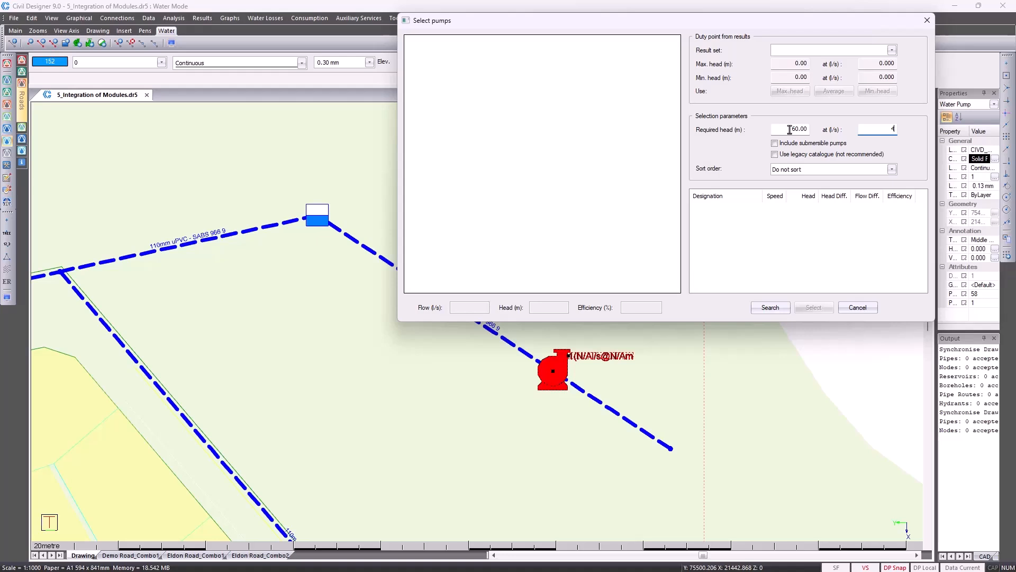
left_click(772, 308)
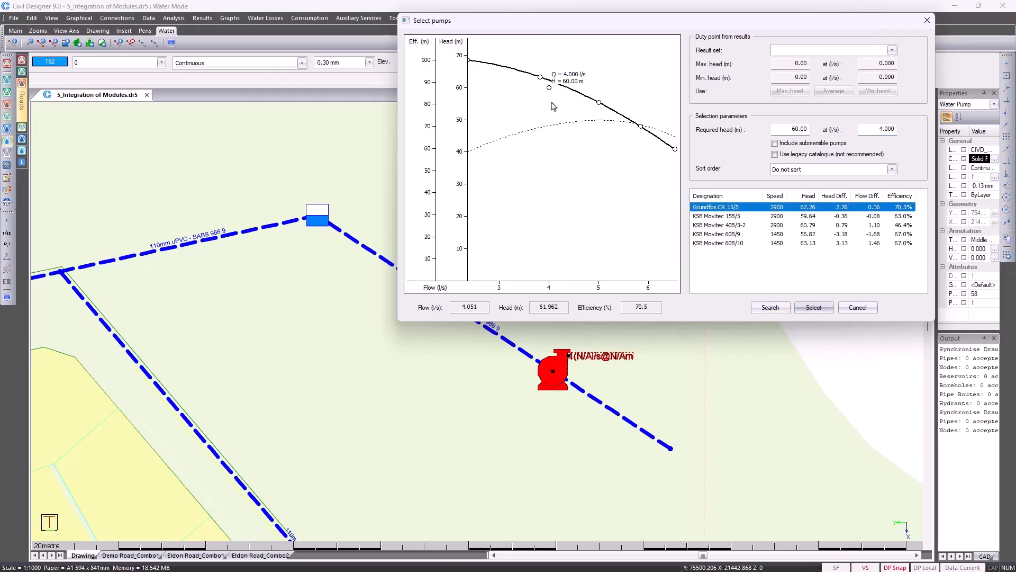
Compare the candidate pump curves and assign the Grundfos CR 15/5 to the pump station, checking its control settings before accepting
left_click(714, 216)
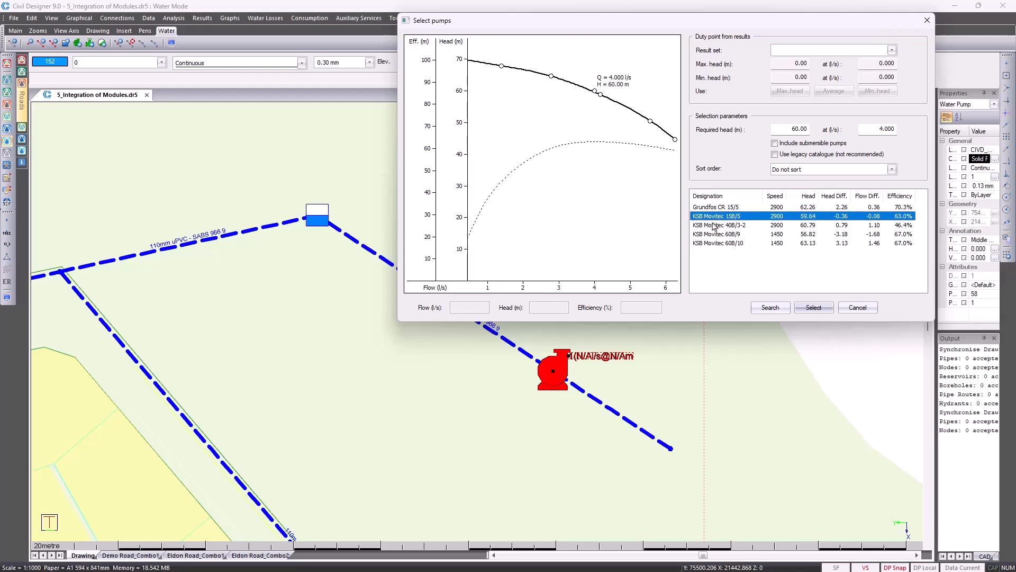
left_click(715, 226)
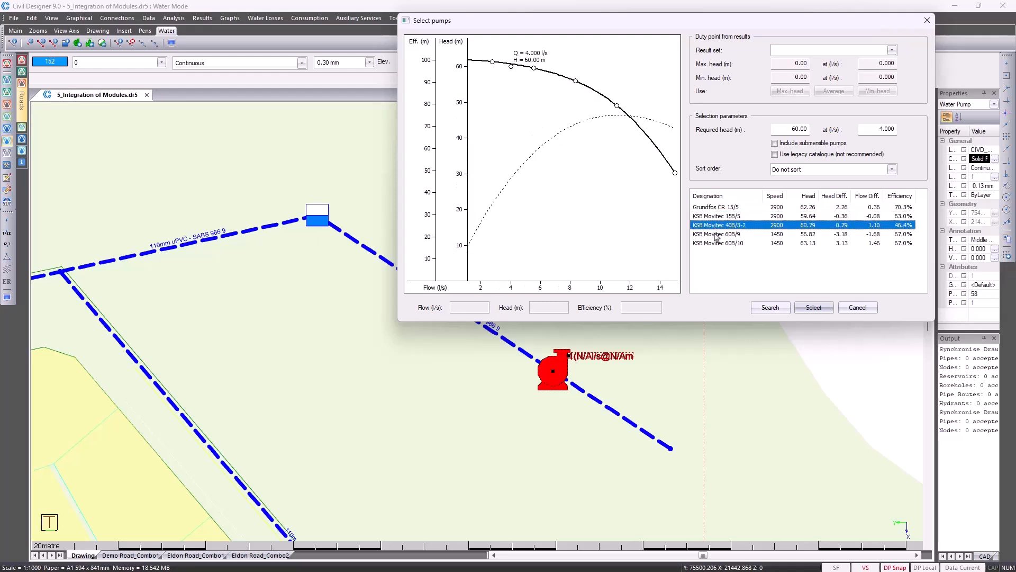
left_click(715, 236)
left_click(715, 245)
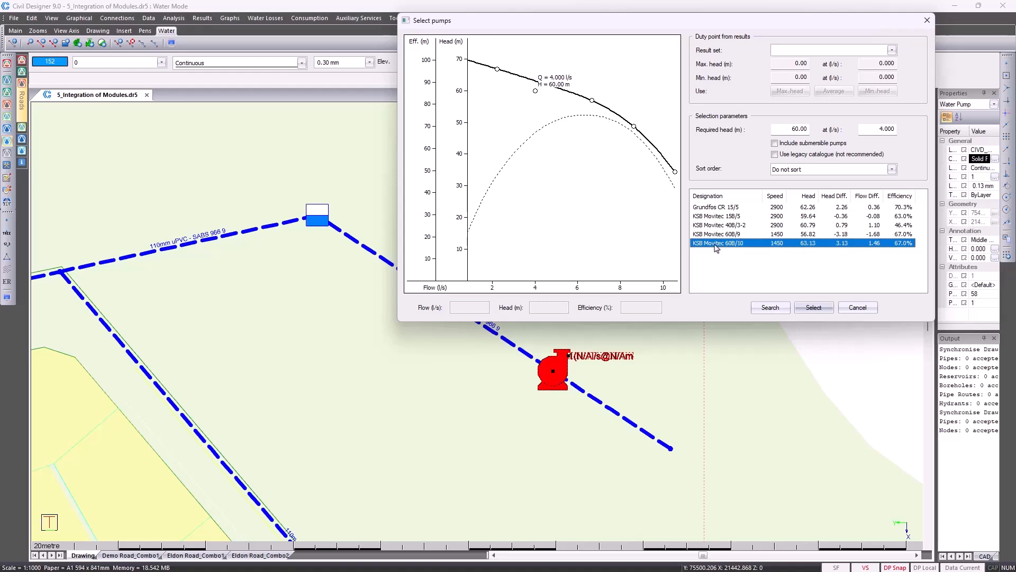
left_click(716, 208)
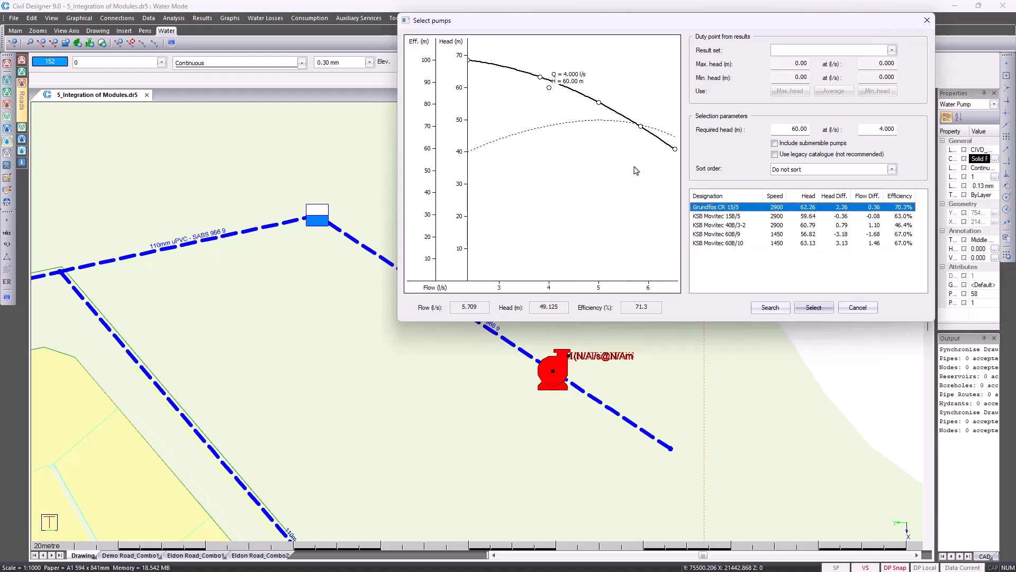
left_click(800, 308)
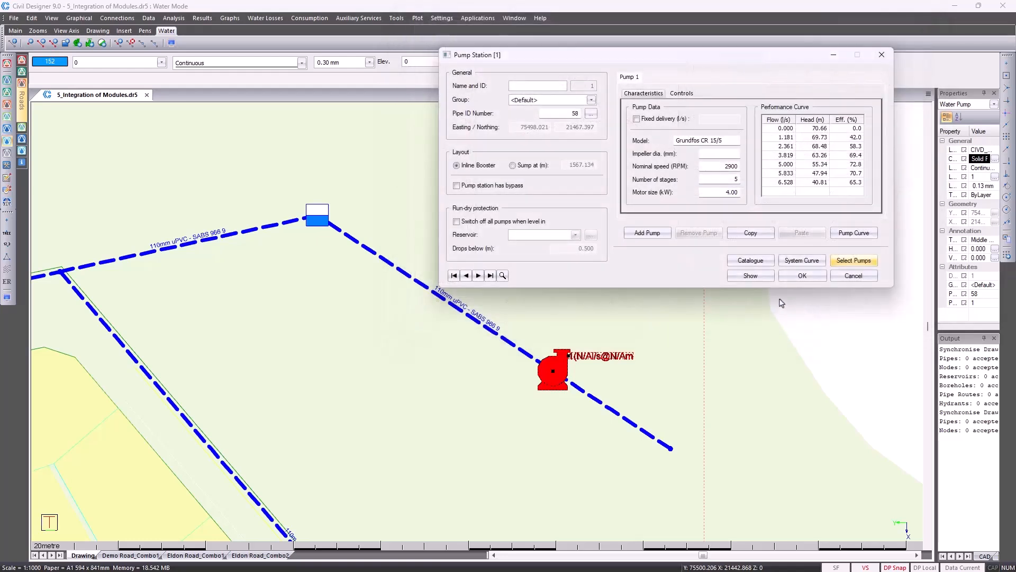
left_click(681, 94)
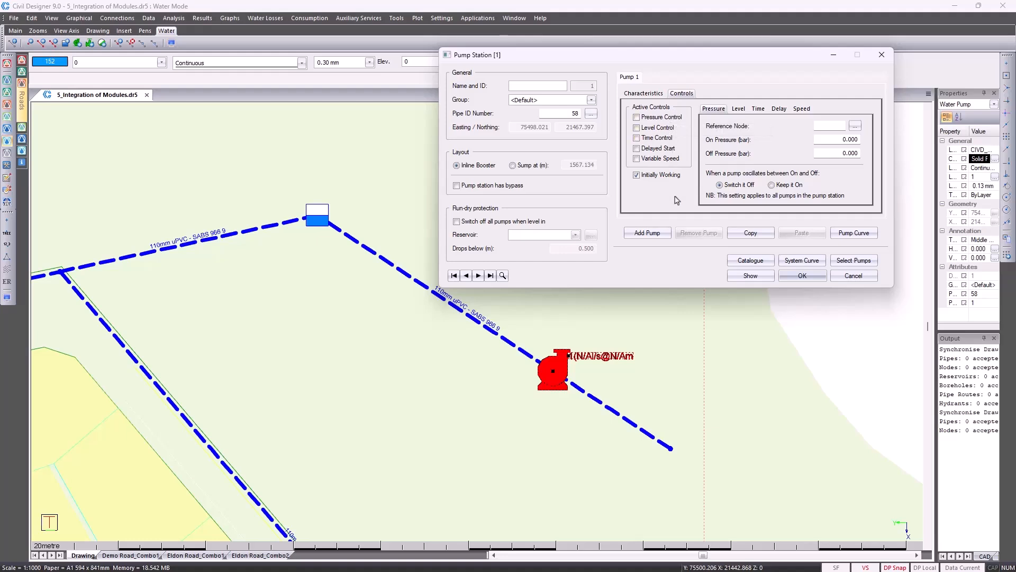
left_click(801, 275)
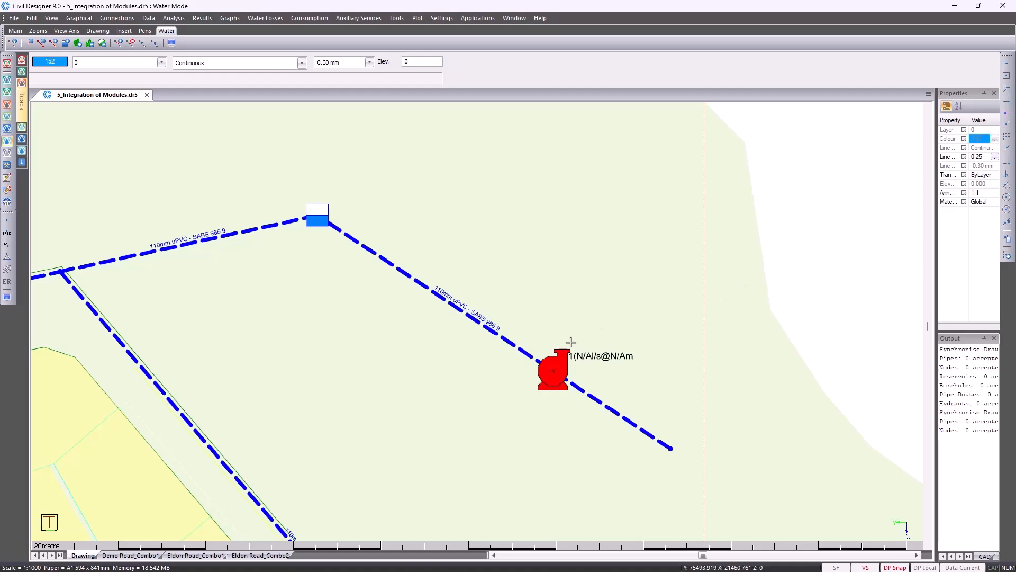
Delete the pump from the supply pipe
left_click(571, 342)
key("Delete")
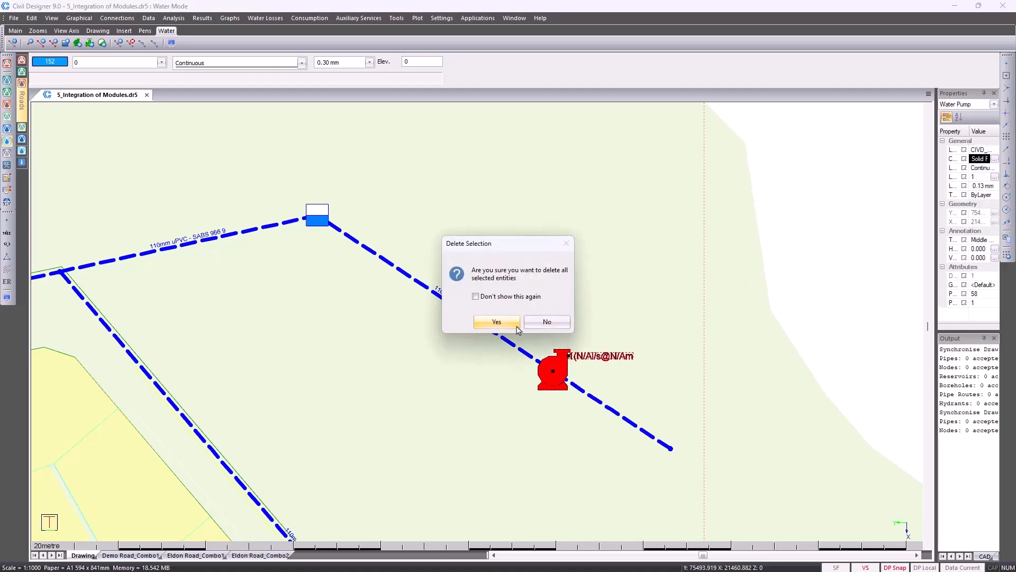
left_click(520, 324)
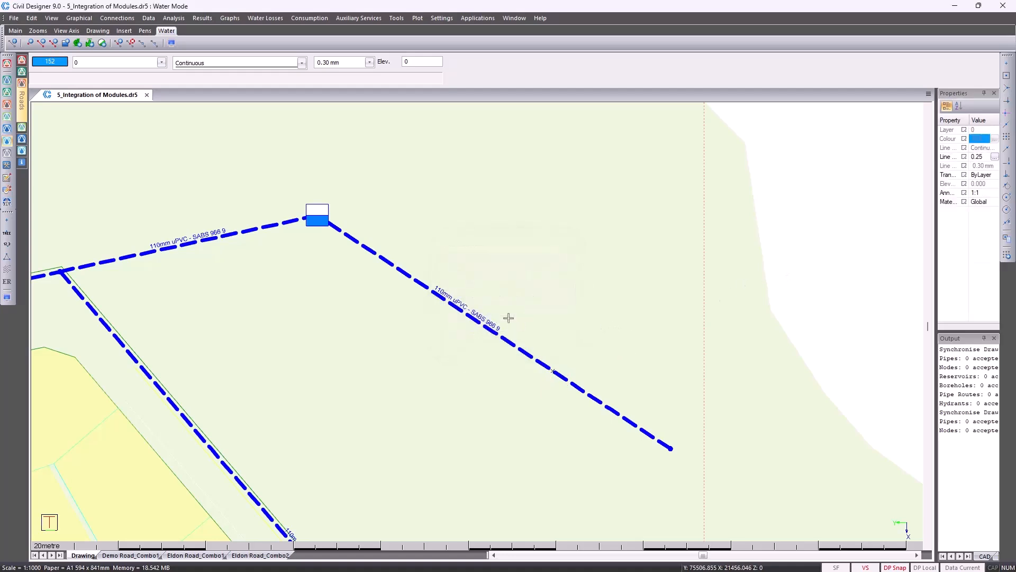
Draw a borehole on the existing node at the far end of the supply pipe
left_click(79, 19)
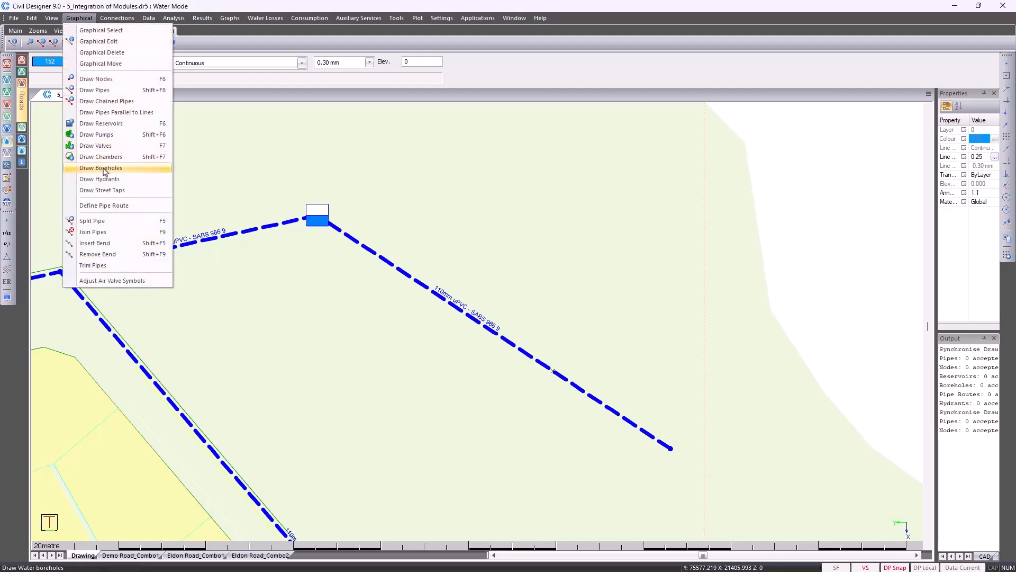
left_click(104, 169)
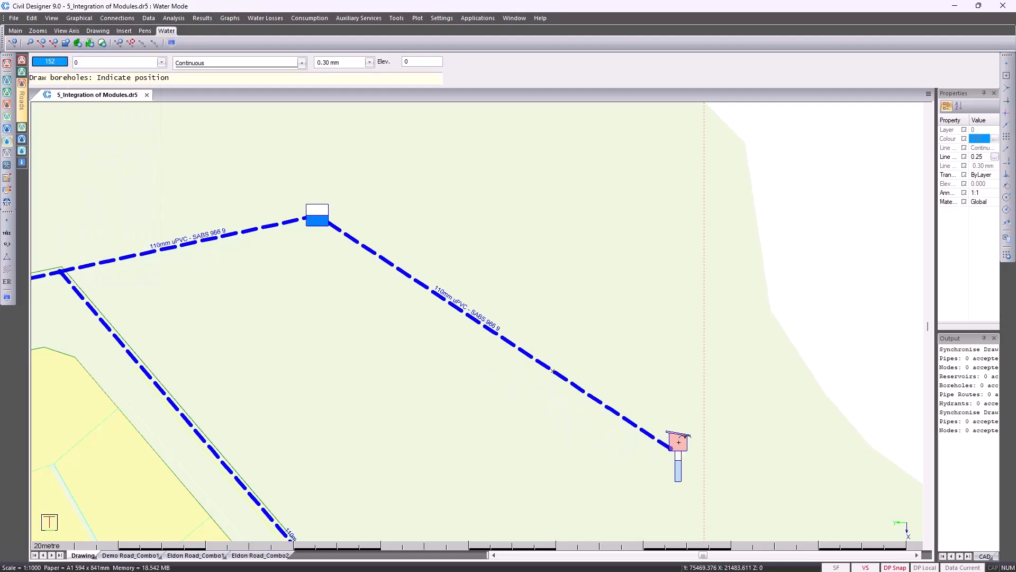
left_click(673, 446)
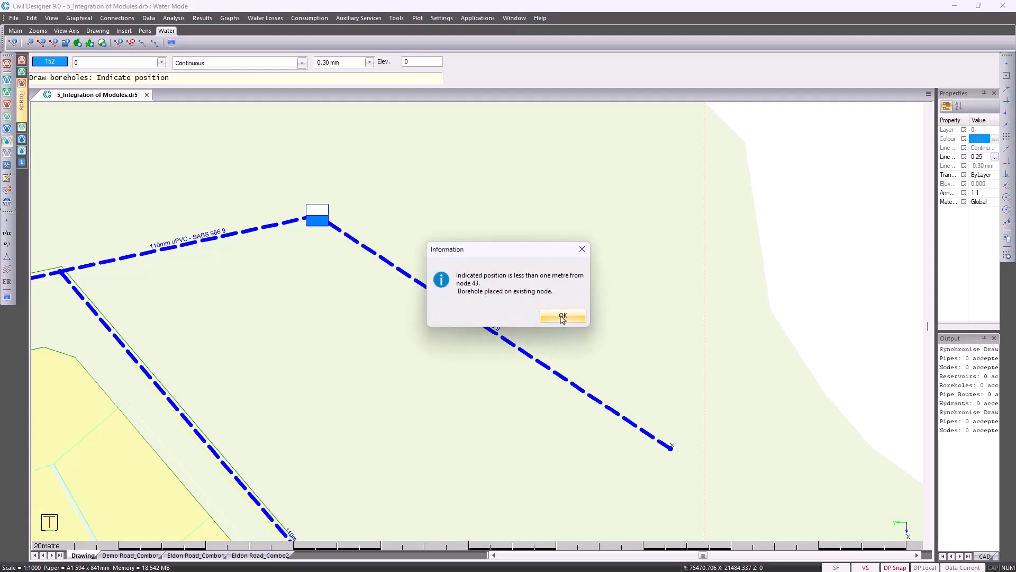
left_click(562, 316)
right_click(571, 309)
left_click(579, 317)
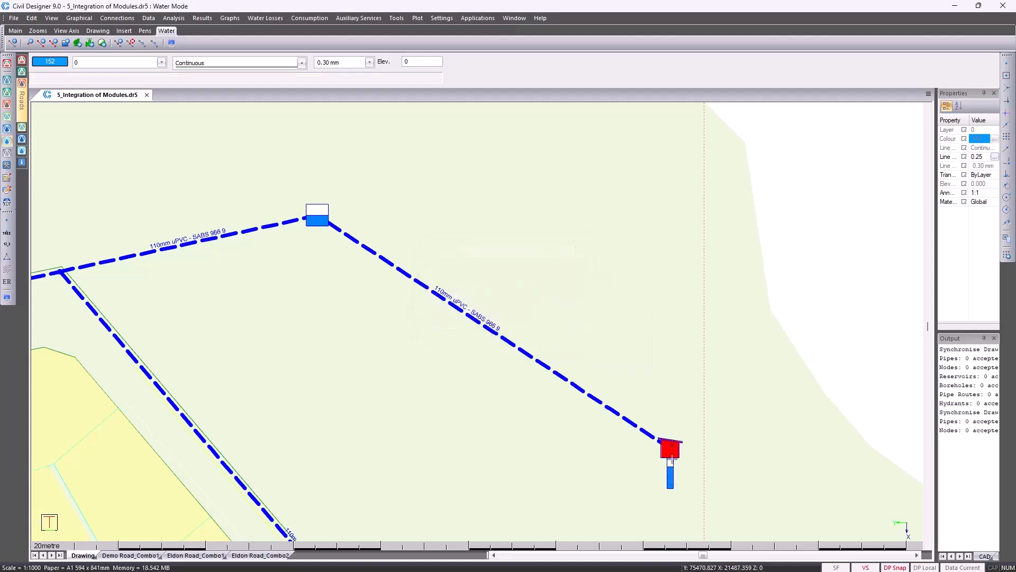
Open the borehole's data and review its equipment and control settings, closing without changes
left_click(671, 464)
right_click(602, 289)
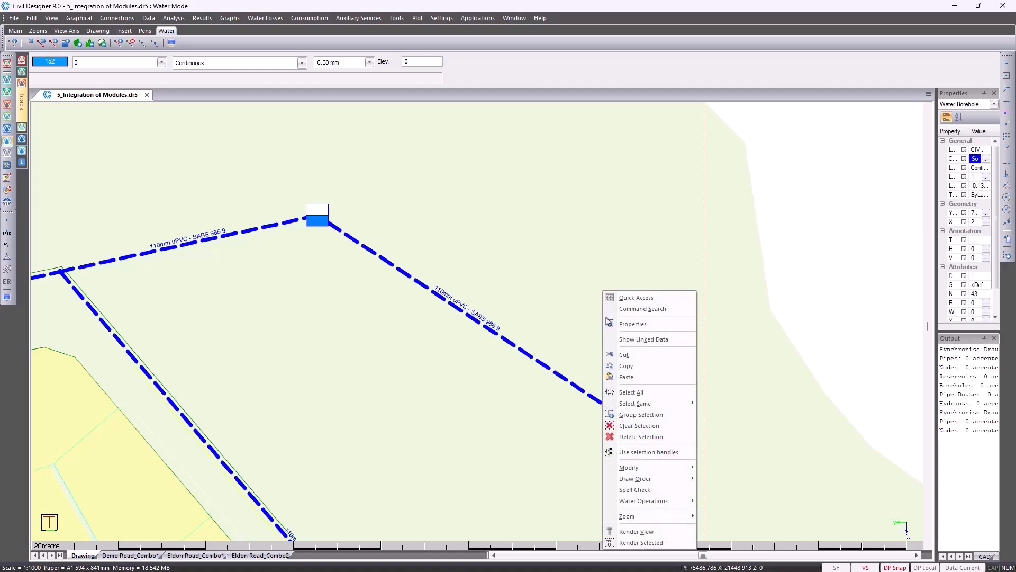
mouse_move(653, 502)
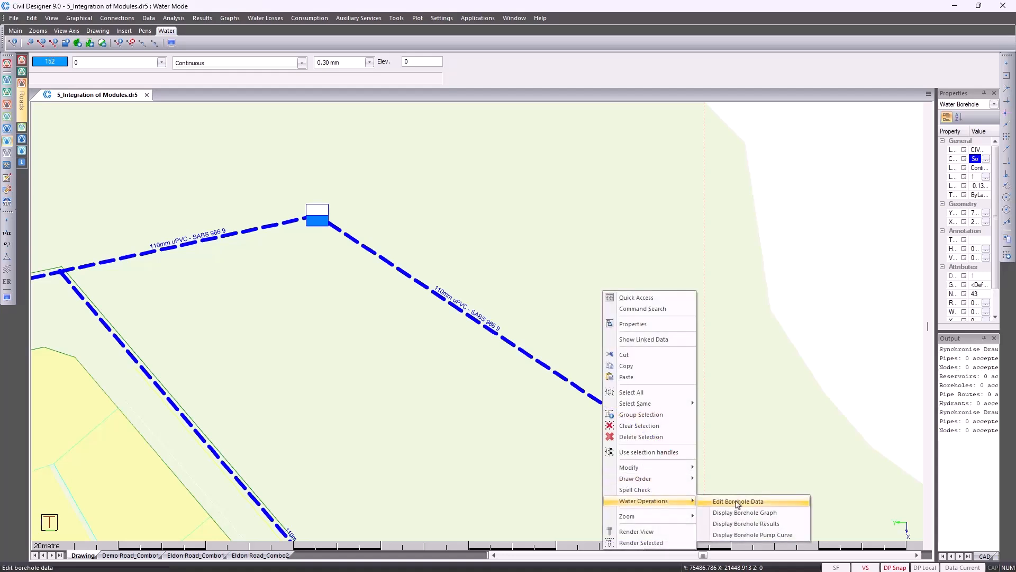
left_click(764, 504)
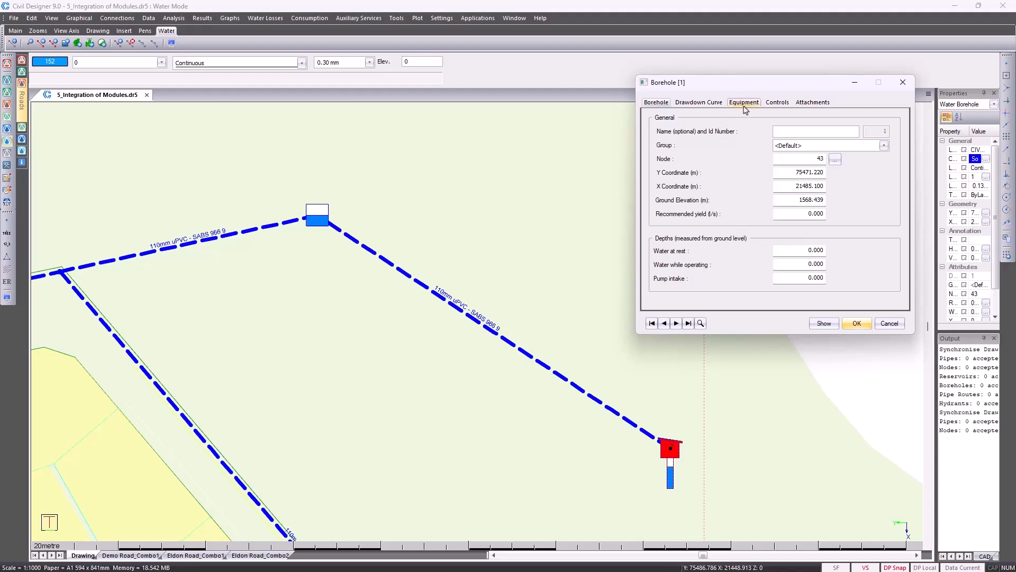
left_click(744, 104)
left_click(774, 104)
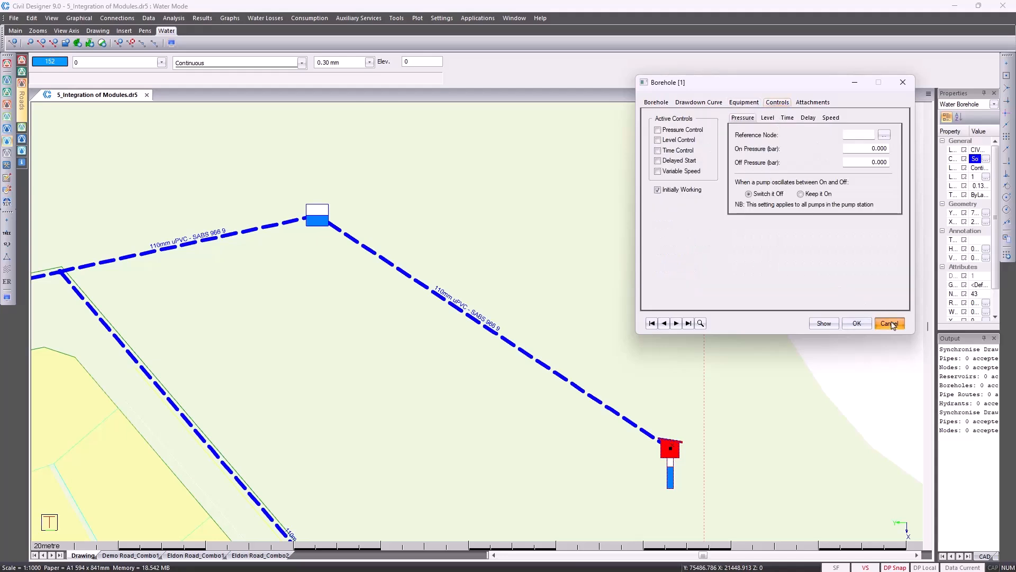
left_click(890, 323)
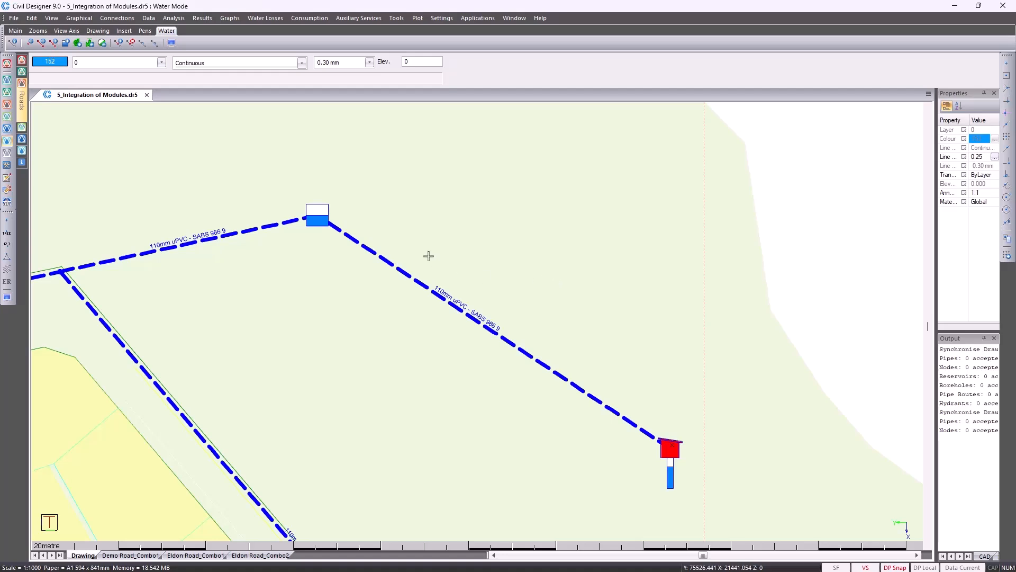
Link the project's water data to the file 5_Integration of Modules.wdf in the project settings
left_click(15, 19)
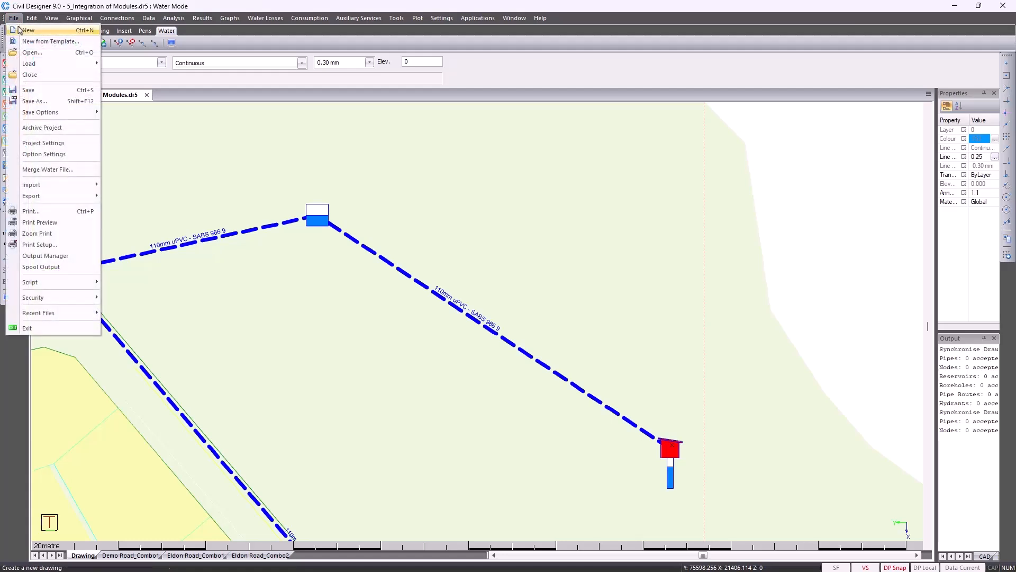
left_click(44, 144)
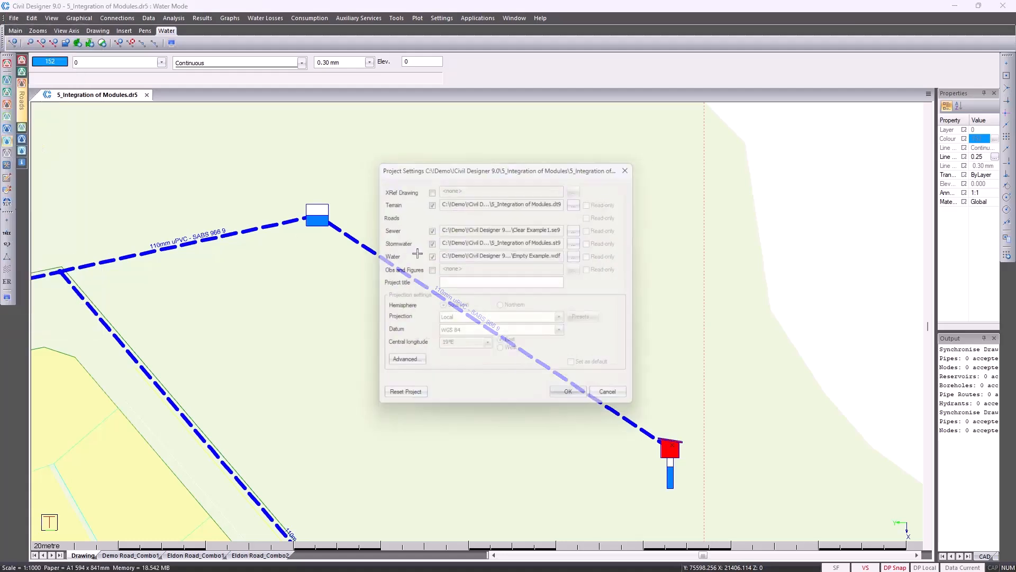
left_click(583, 258)
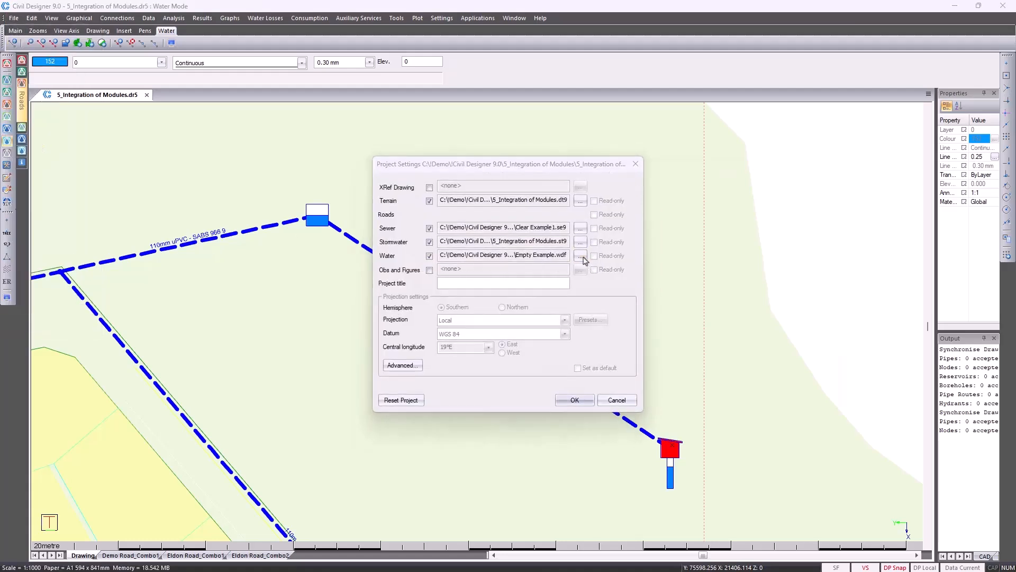
left_click(578, 252)
double_click(579, 258)
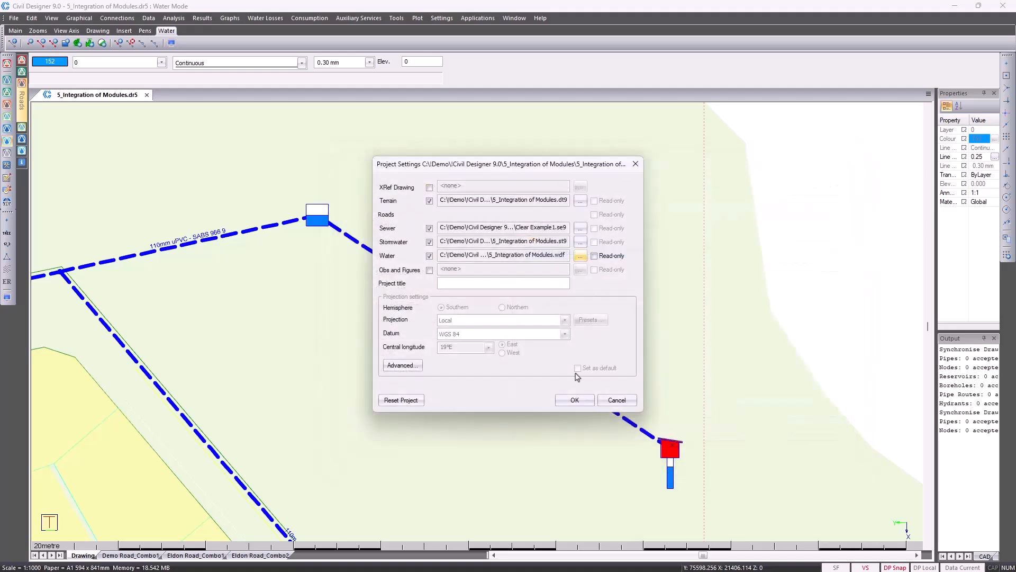
left_click(566, 400)
left_click(567, 362)
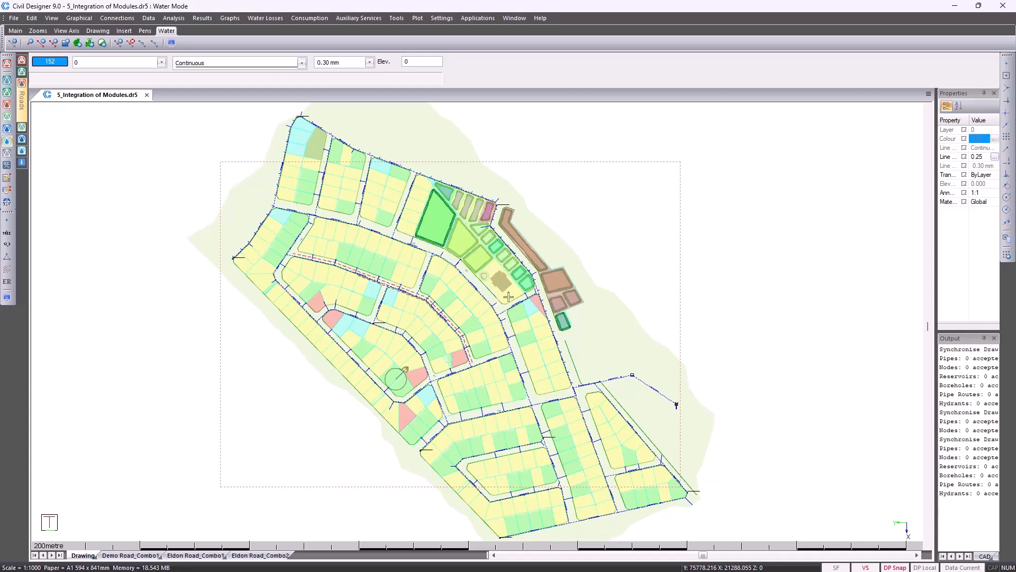
Check the Survey mode command for creating parcels from stand numbers, and return to Water mode
left_click(7, 81)
left_click(302, 18)
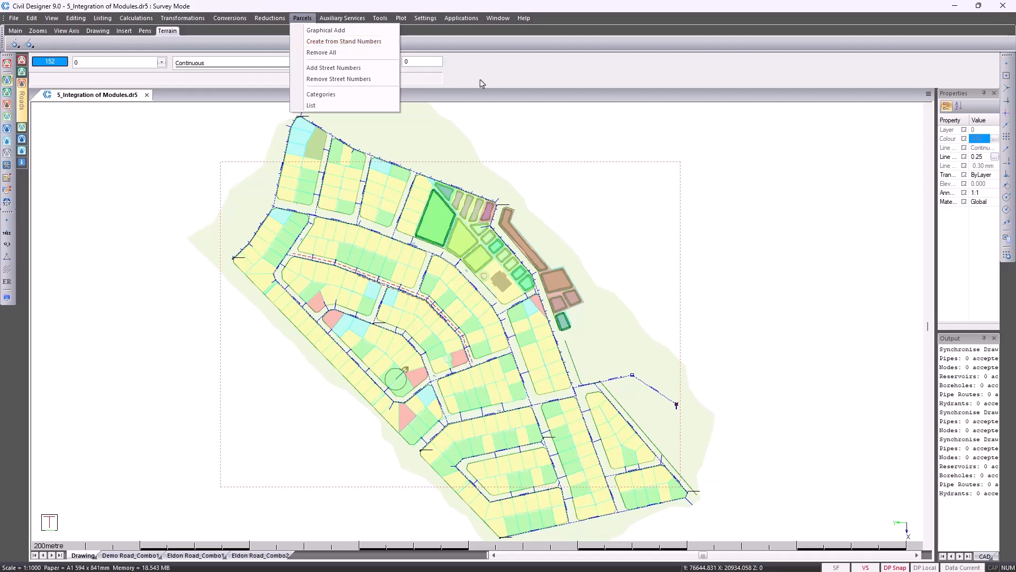
left_click(347, 43)
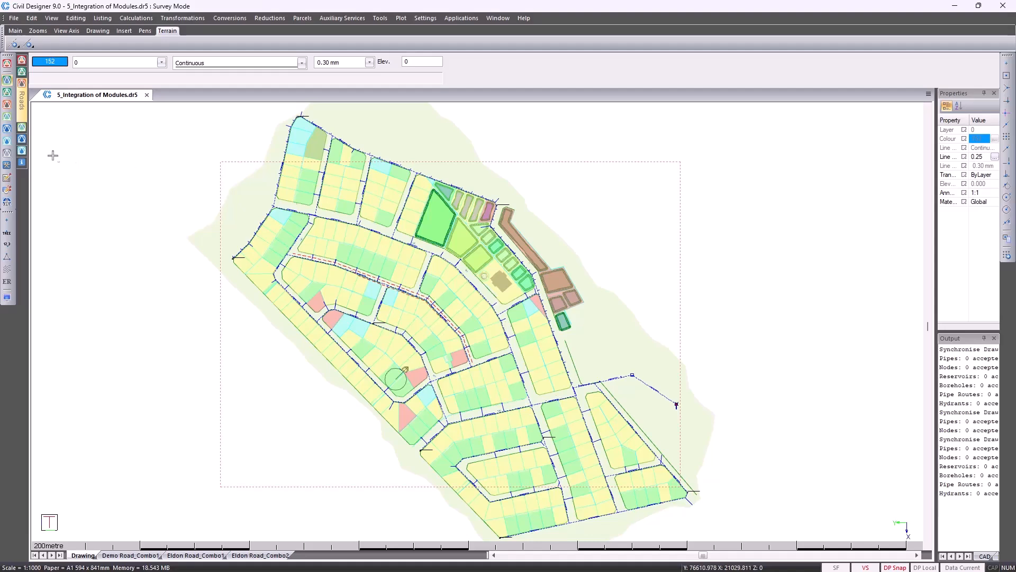
left_click(7, 141)
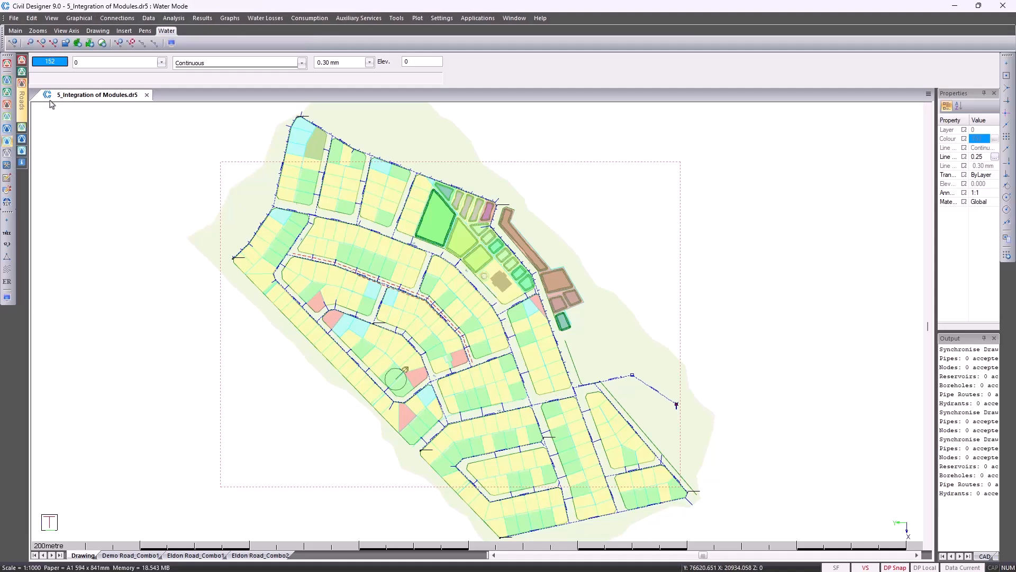
Create the water connections automatically from the parcels on layer CIVD_PARCEL with a maximum connection length of 25 m
left_click(117, 18)
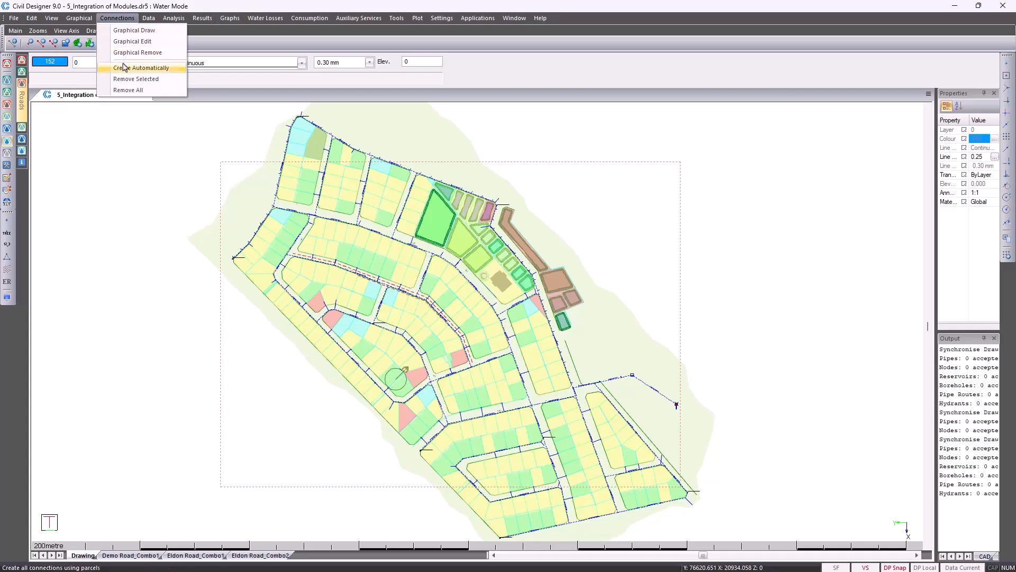
left_click(125, 68)
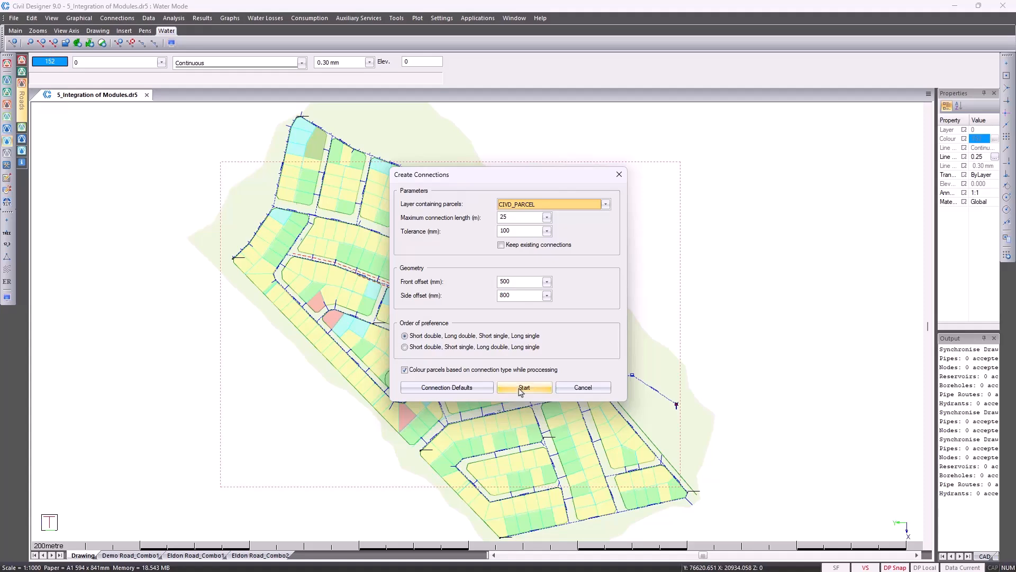
left_click(523, 388)
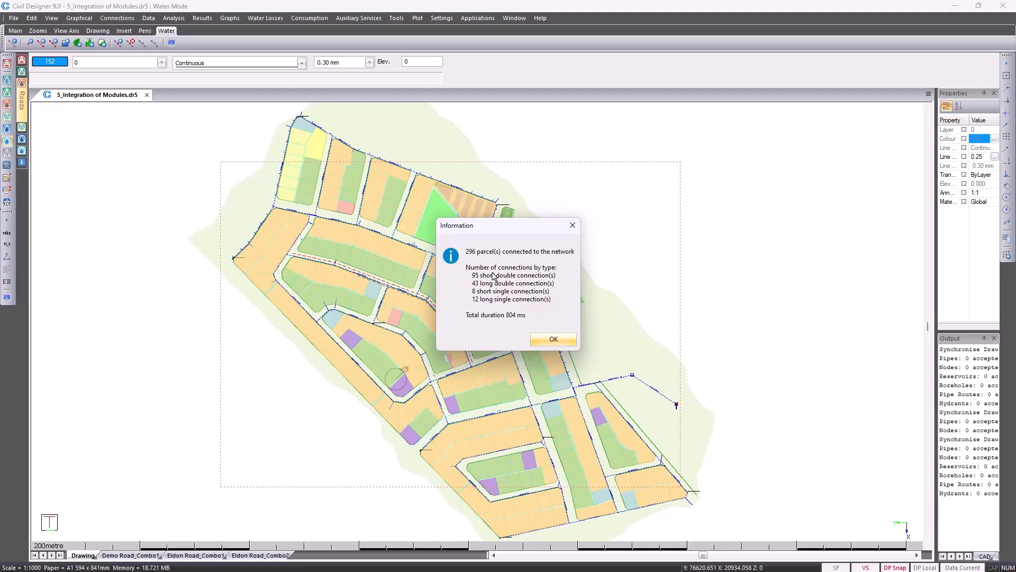
left_click(553, 339)
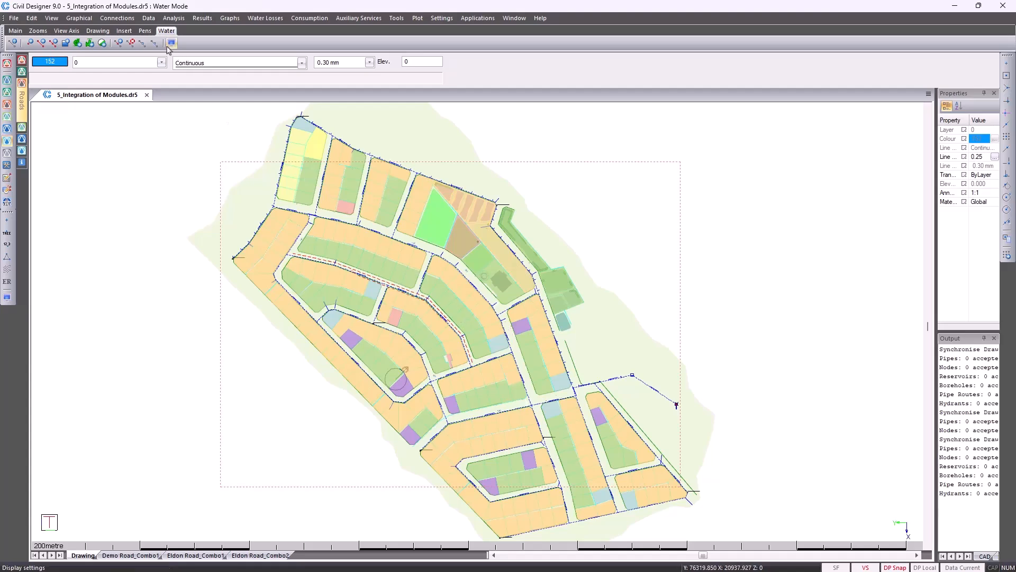
Review the table of parcel connections with their diameters and demand categories, closing without changes
left_click(148, 19)
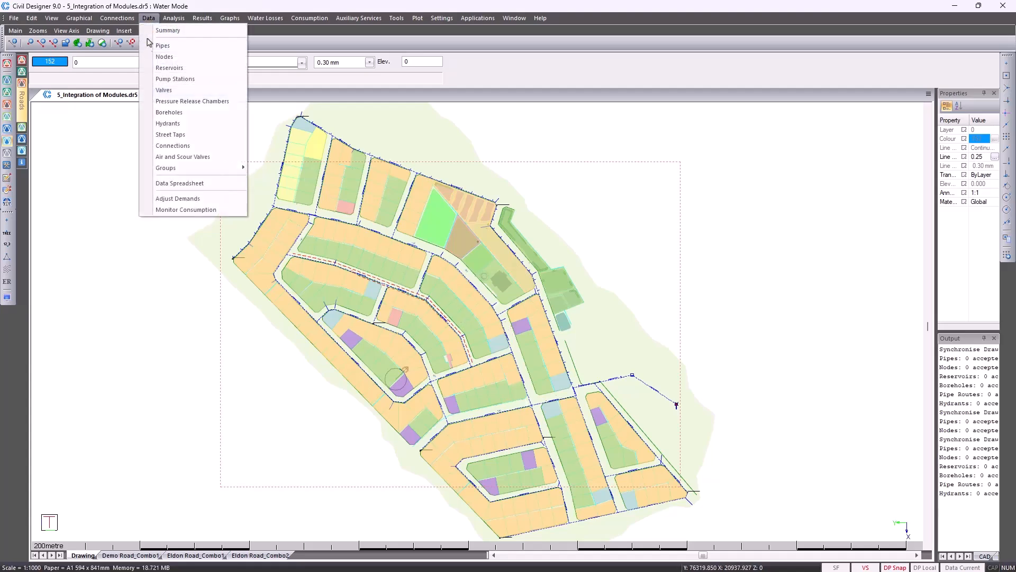
left_click(173, 146)
scroll(601, 265, "down", 4)
scroll(601, 265, "down", 6)
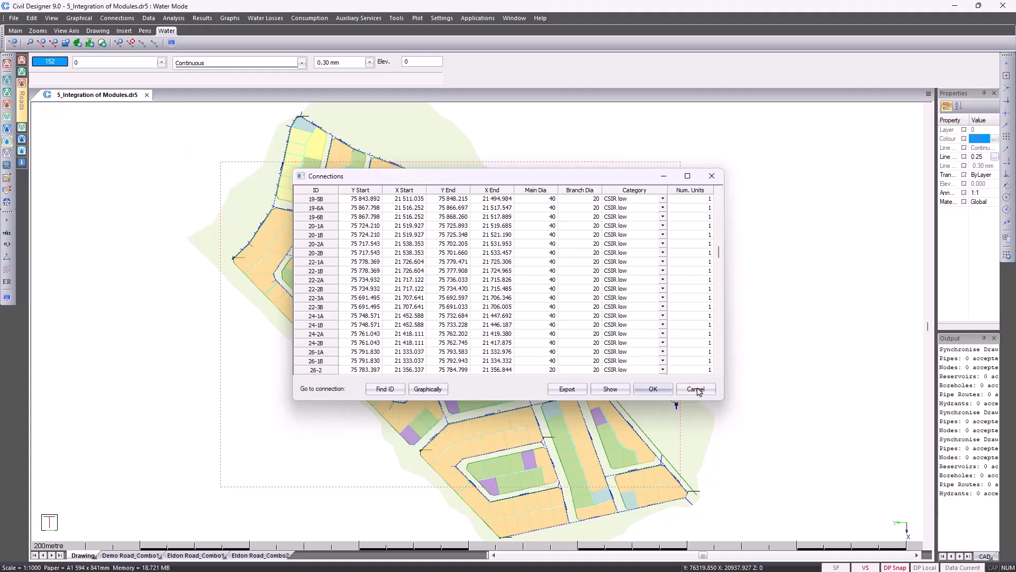
left_click(696, 389)
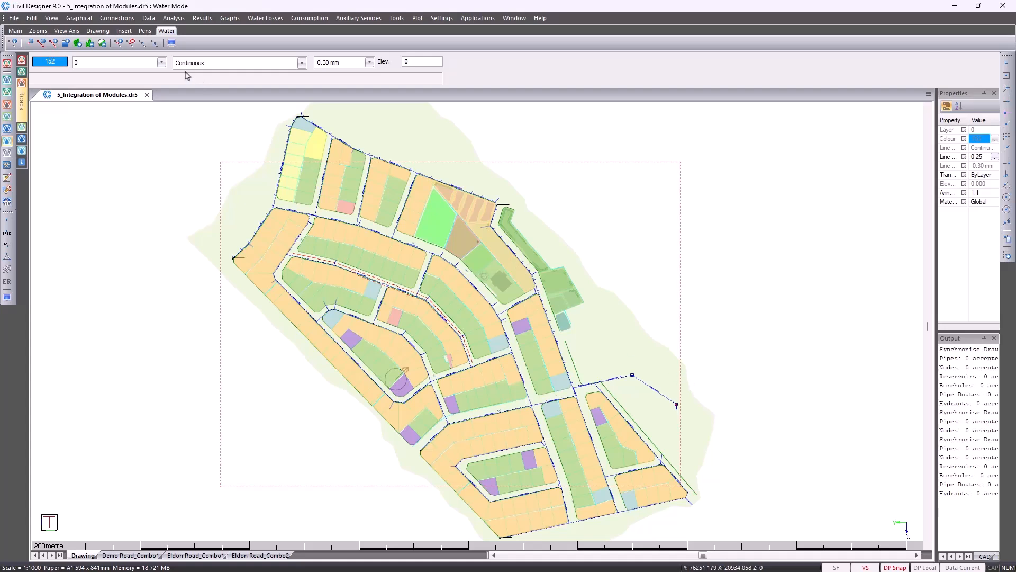
Start drawing hydrants to examine the hydrant defaults and fire-risk categories, and quit without placing any
left_click(79, 18)
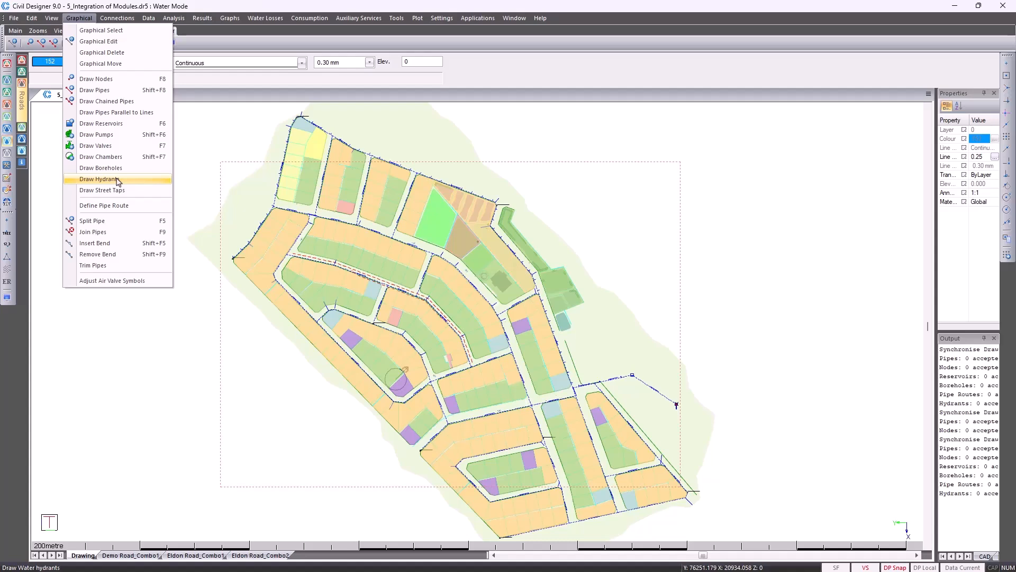
left_click(118, 180)
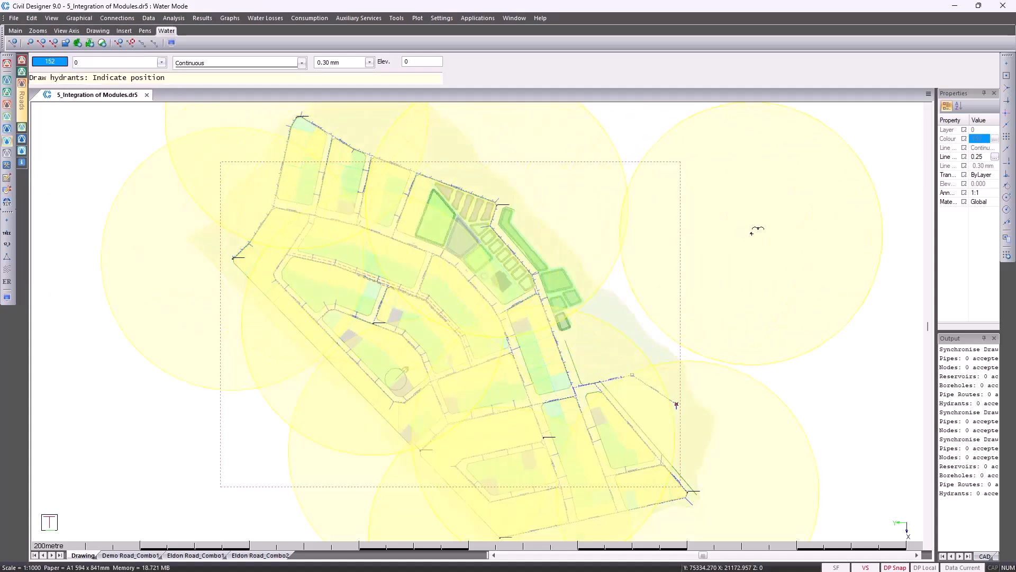
right_click(751, 233)
left_click(776, 237)
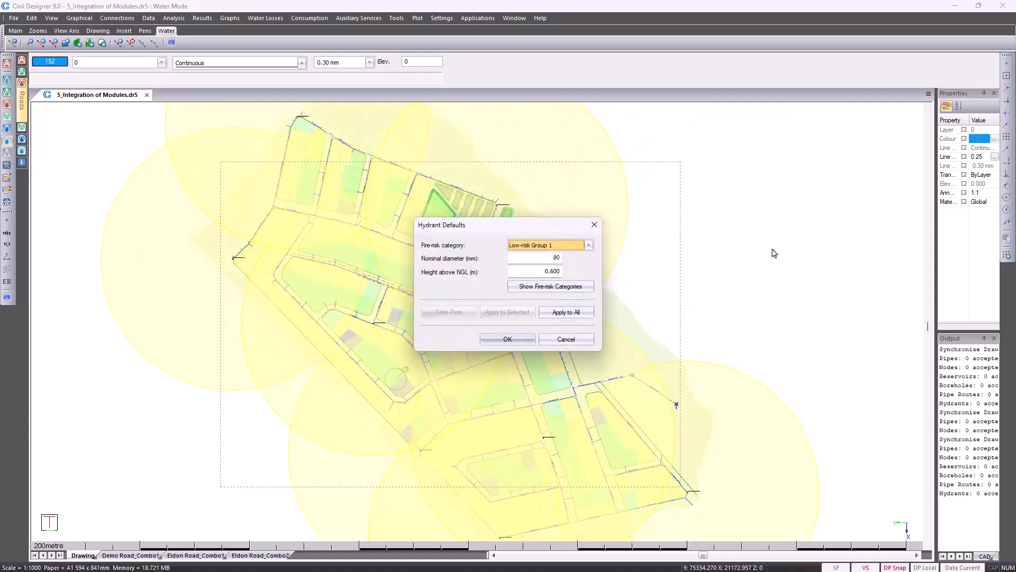
left_click(569, 284)
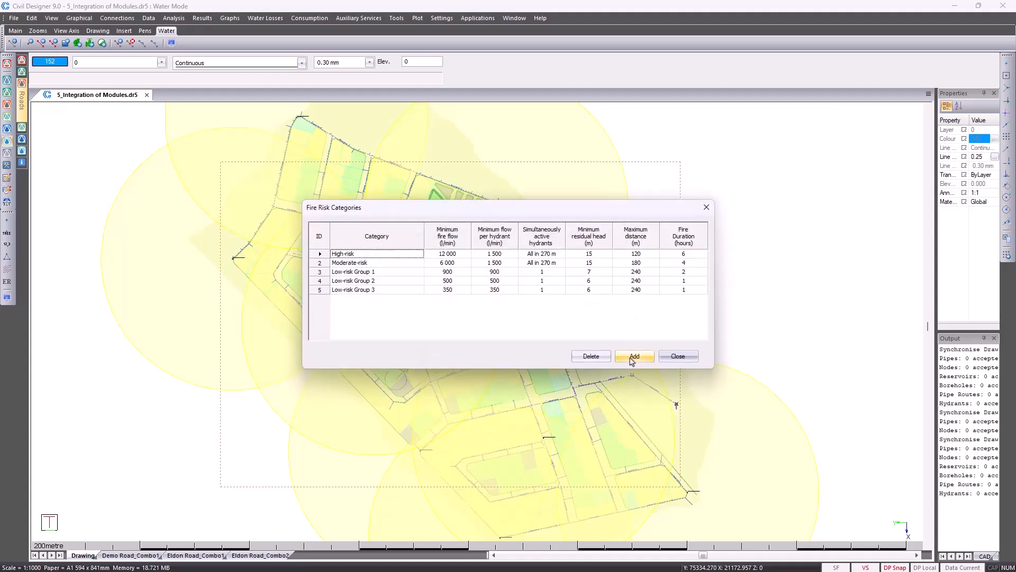
left_click(677, 358)
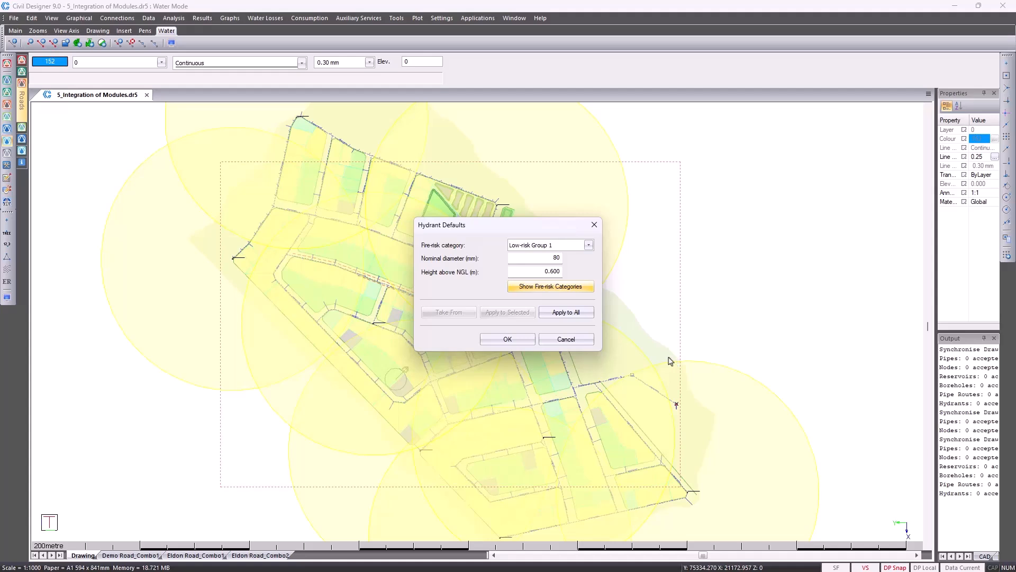
left_click(582, 340)
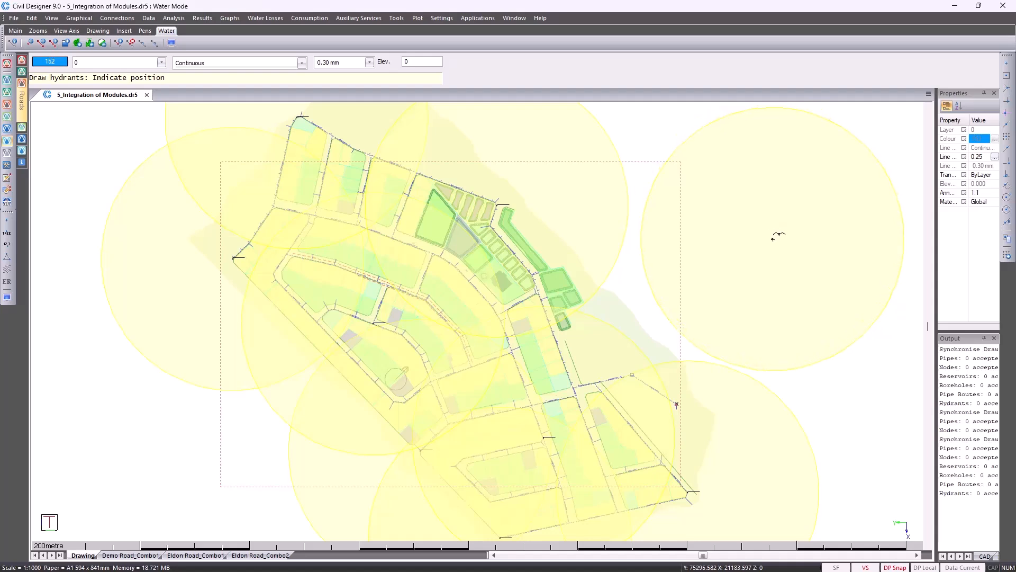
right_click(775, 238)
left_click(788, 258)
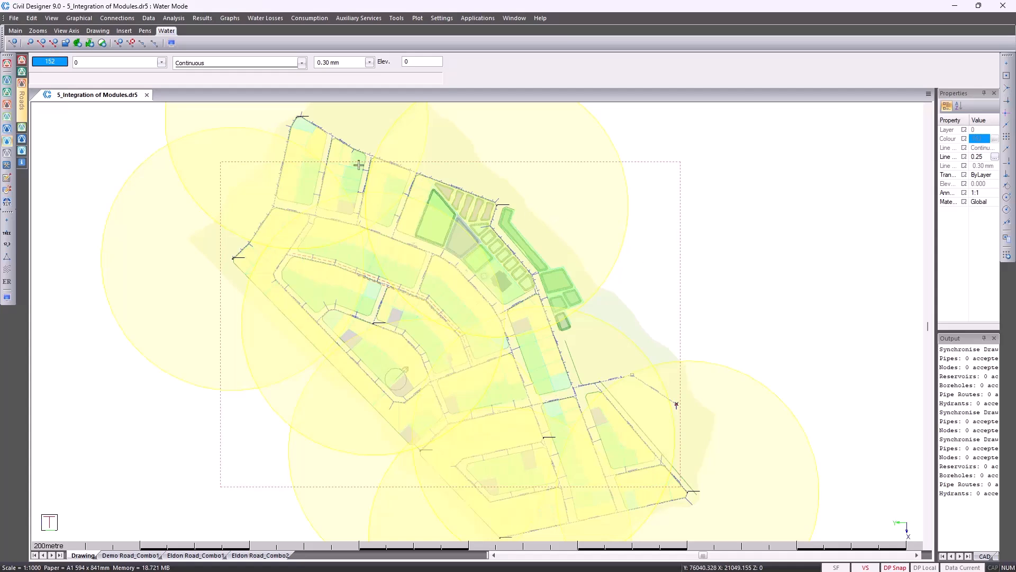
Start drawing street taps to examine the street tap defaults, and quit without placing any
left_click(78, 18)
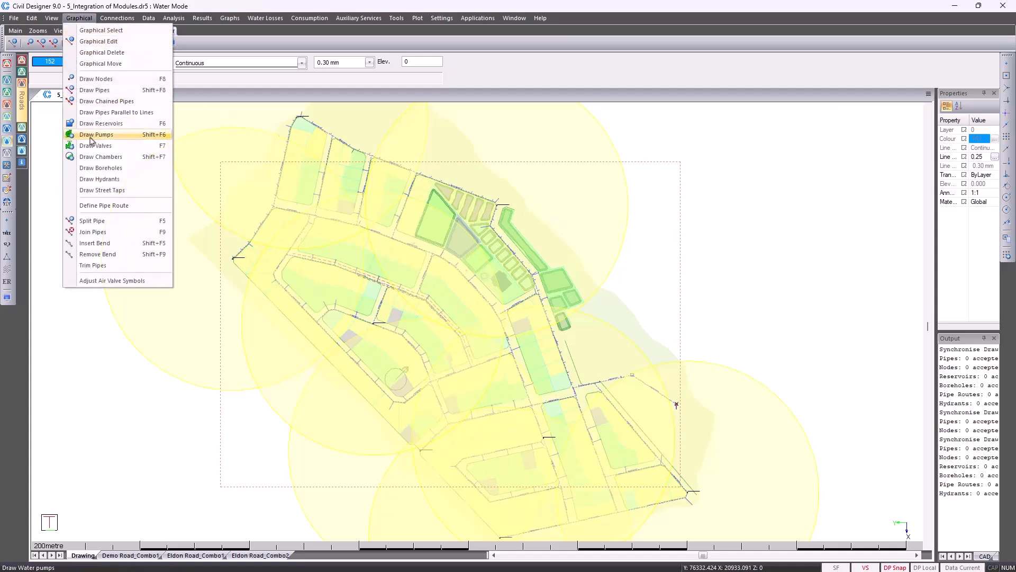
left_click(110, 190)
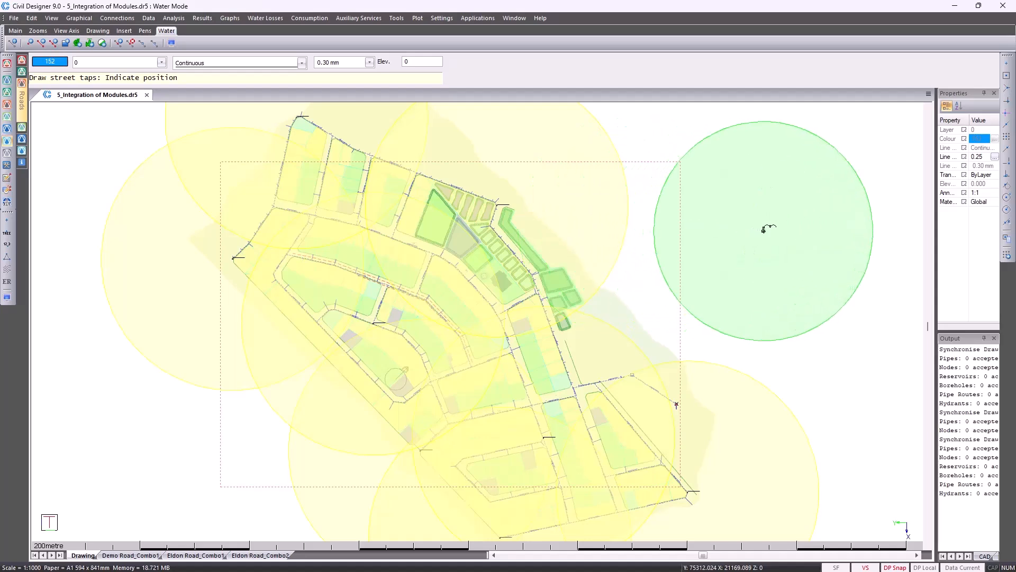
right_click(762, 230)
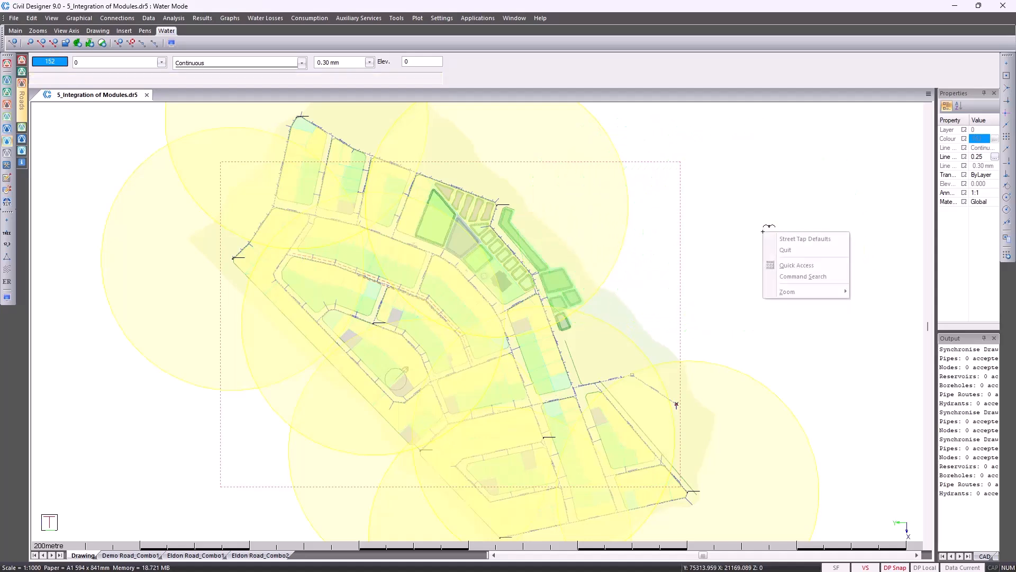
left_click(776, 240)
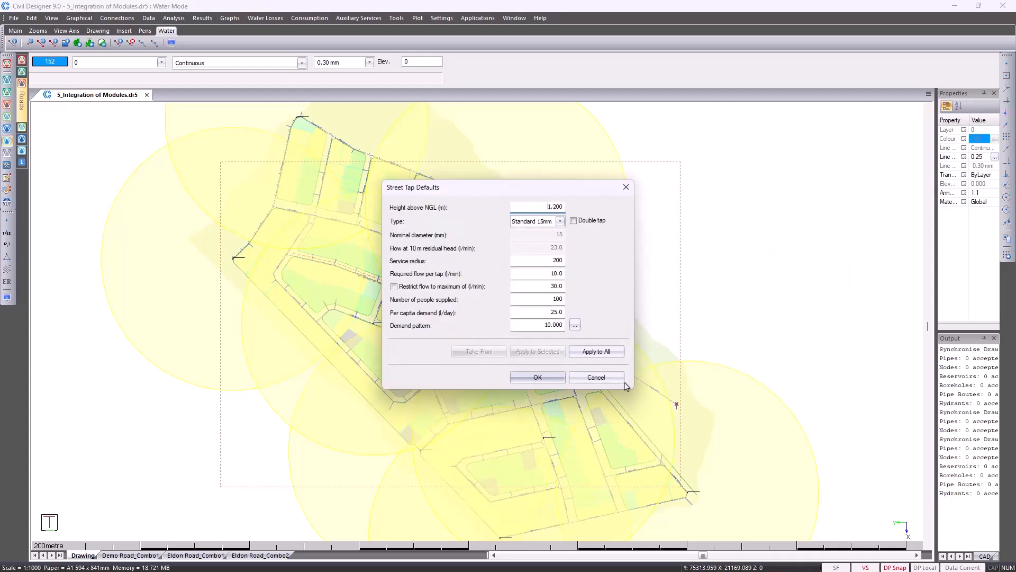
left_click(609, 377)
right_click(761, 247)
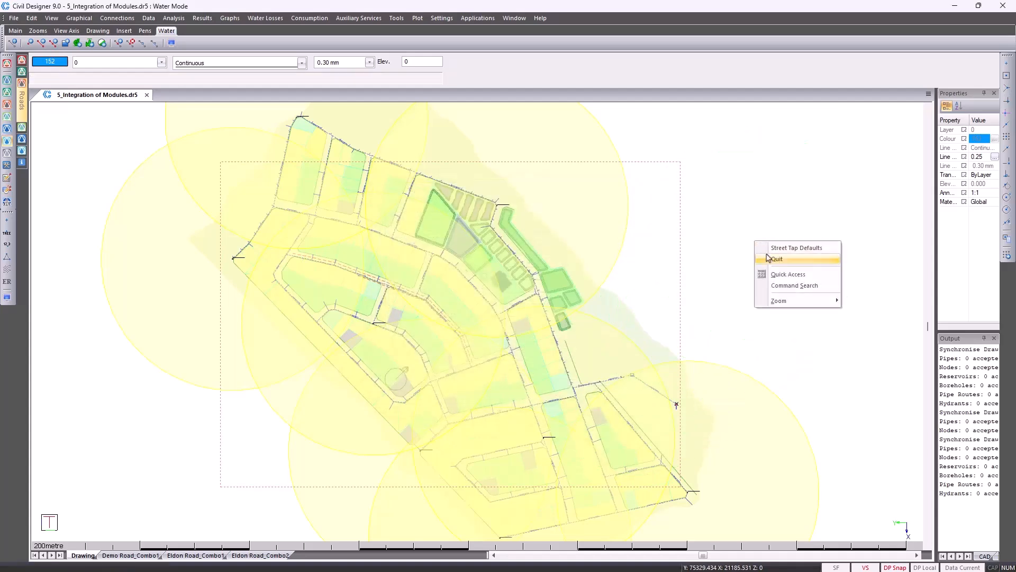
left_click(776, 259)
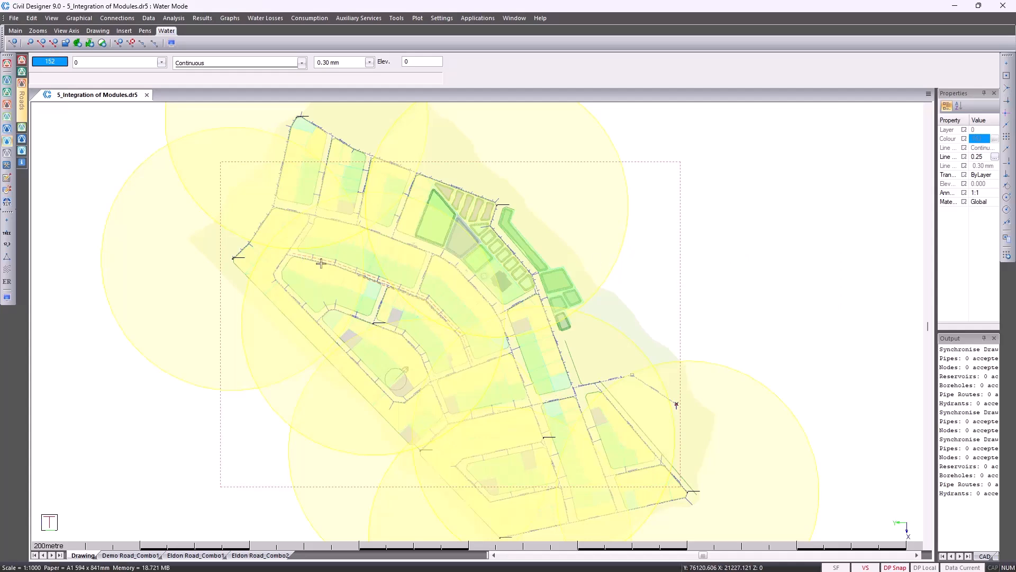
Open the water display settings and review the symbol and maximum-distance circle options for street taps and hydrants
left_click(6, 298)
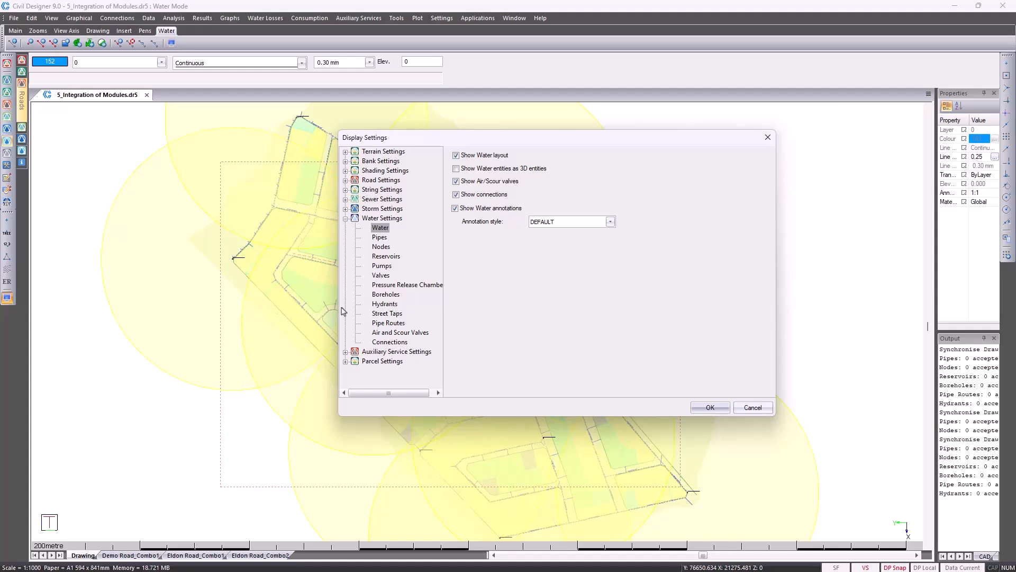
left_click(385, 314)
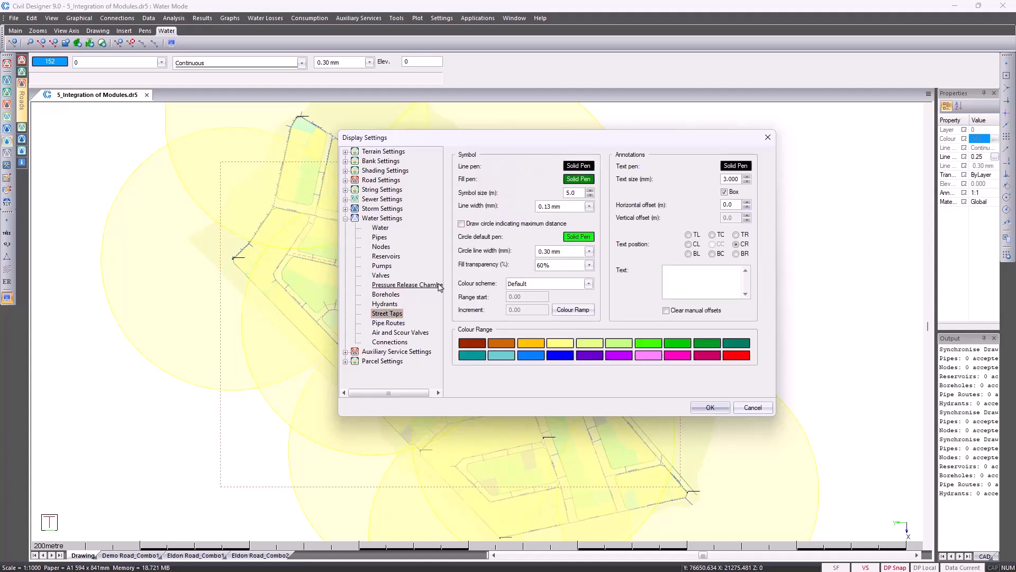
key("Up")
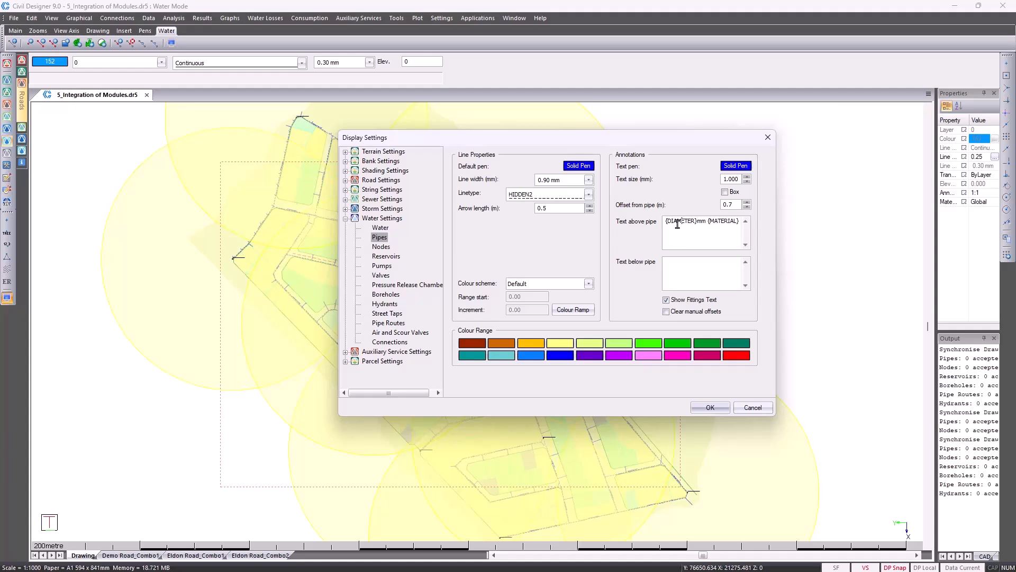
Replace the annotation text above the water pipes with Q={FLOW_L/S}
key("ctrl+a")
key("Delete")
type("Q=")
right_click(677, 218)
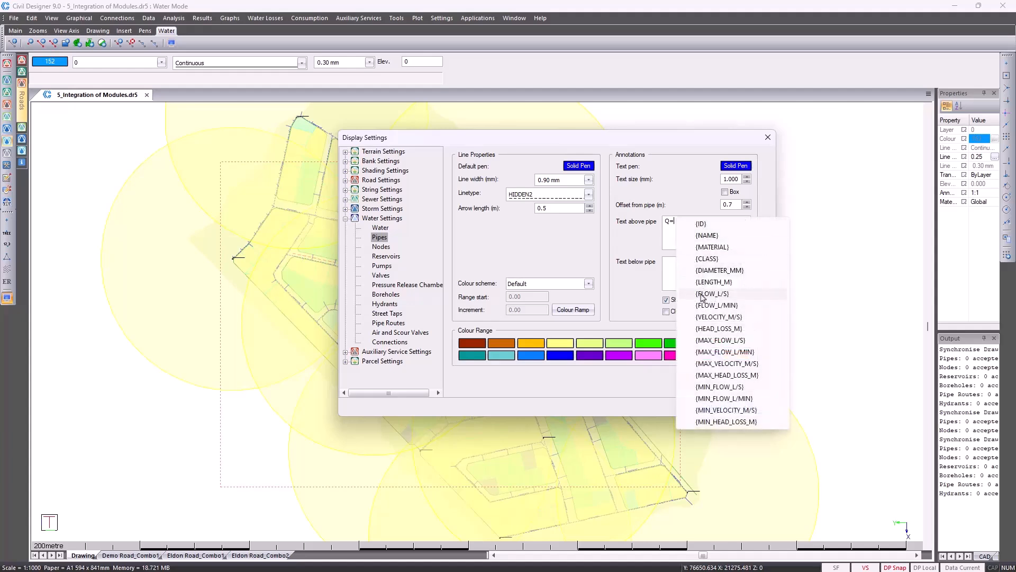
left_click(703, 294)
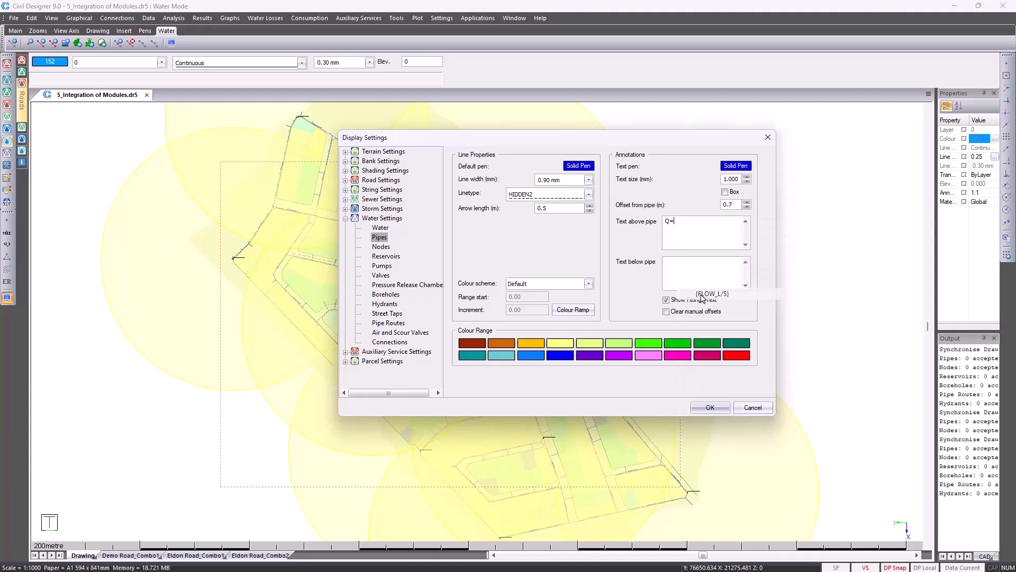
Set the water pipes' colour scheme to Flows with an increment of 0.10
left_click(588, 284)
left_click(566, 330)
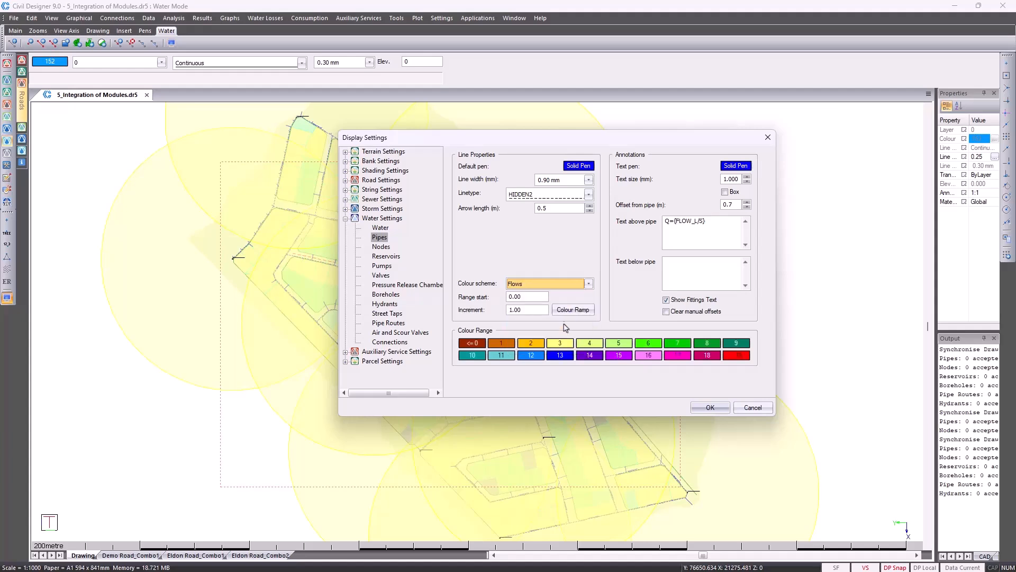
left_click(541, 311)
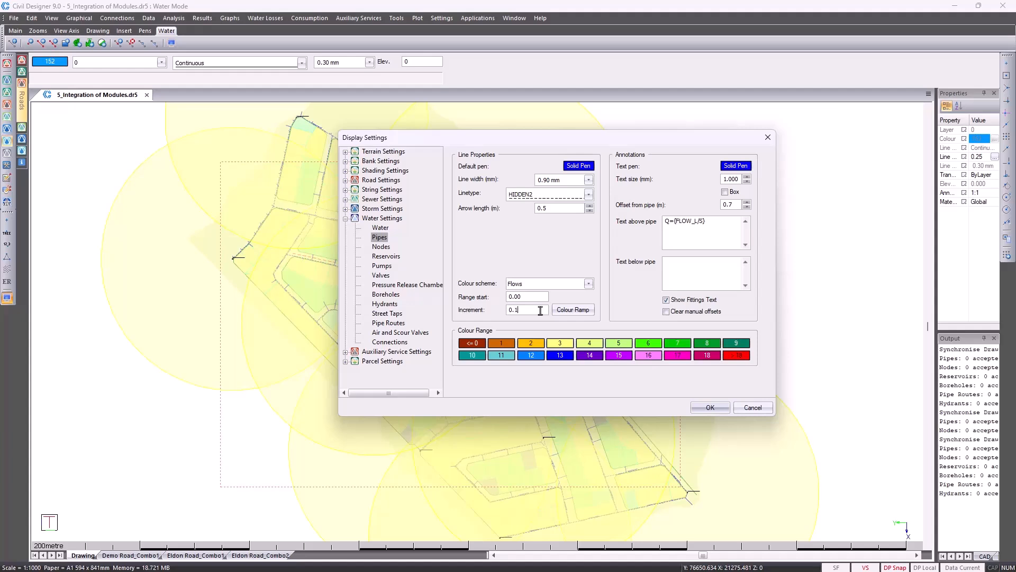
type("0.1")
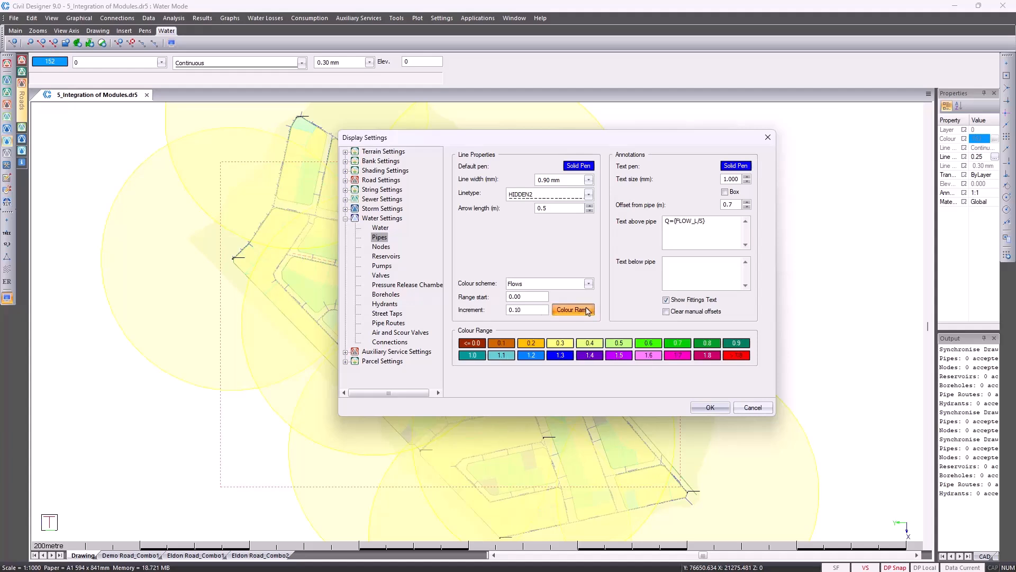
Generate a colour ramp from blue to red for the pipe flow ranges and apply the display settings
left_click(572, 310)
left_click(553, 260)
left_click(542, 199)
left_click(609, 365)
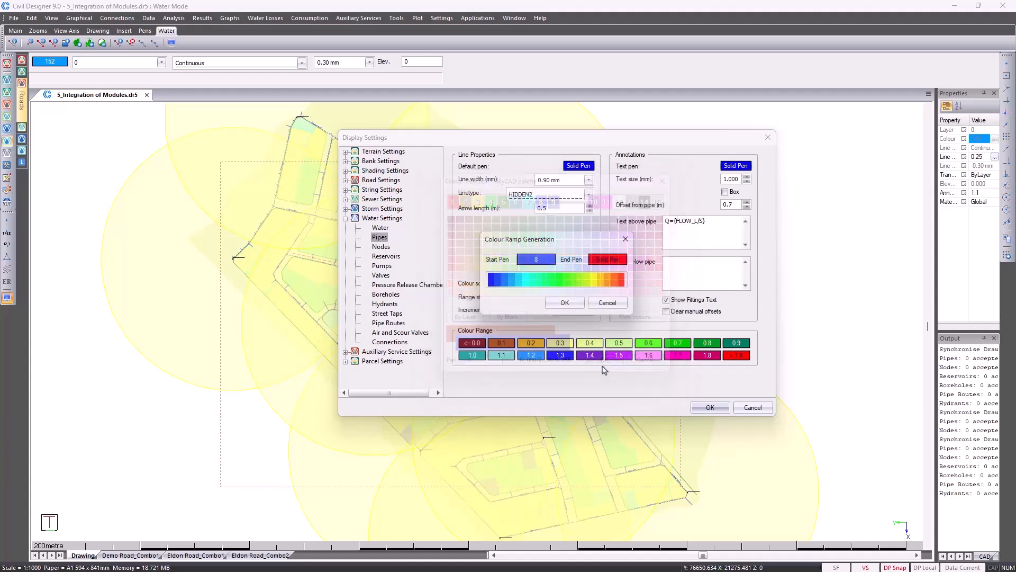
left_click(565, 303)
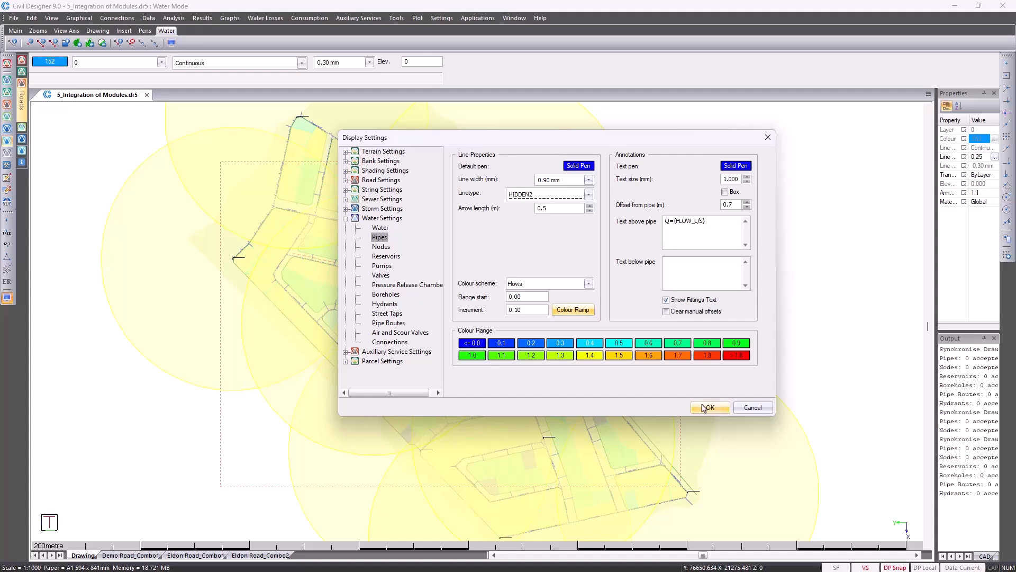
left_click(704, 406)
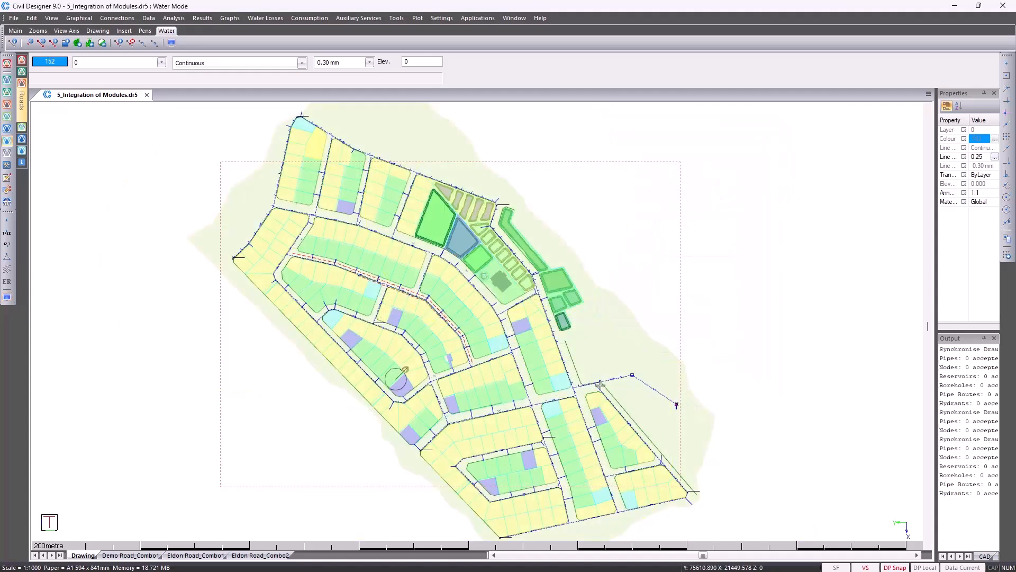
In the vertical alignment, automatically place air valves at slope changes over 1% and within 500 m, plus 80 mm scour valves, and close it
scroll(562, 398, "up", 3)
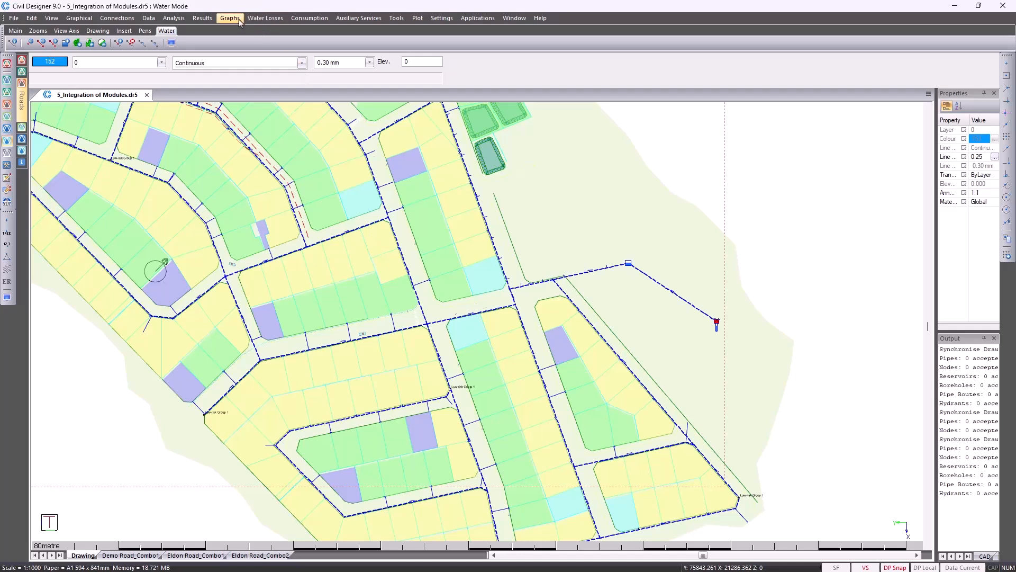
left_click(397, 20)
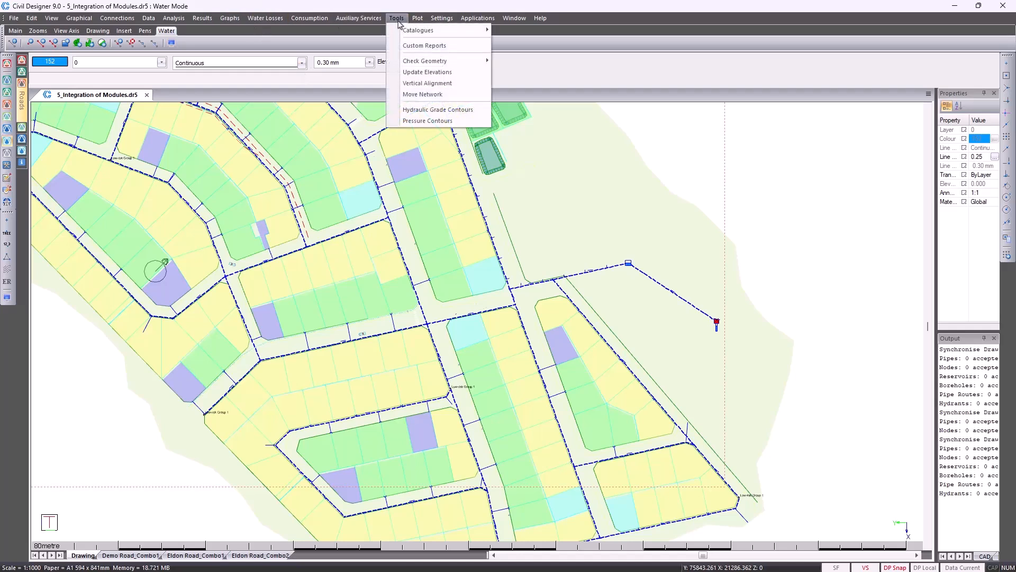
left_click(415, 84)
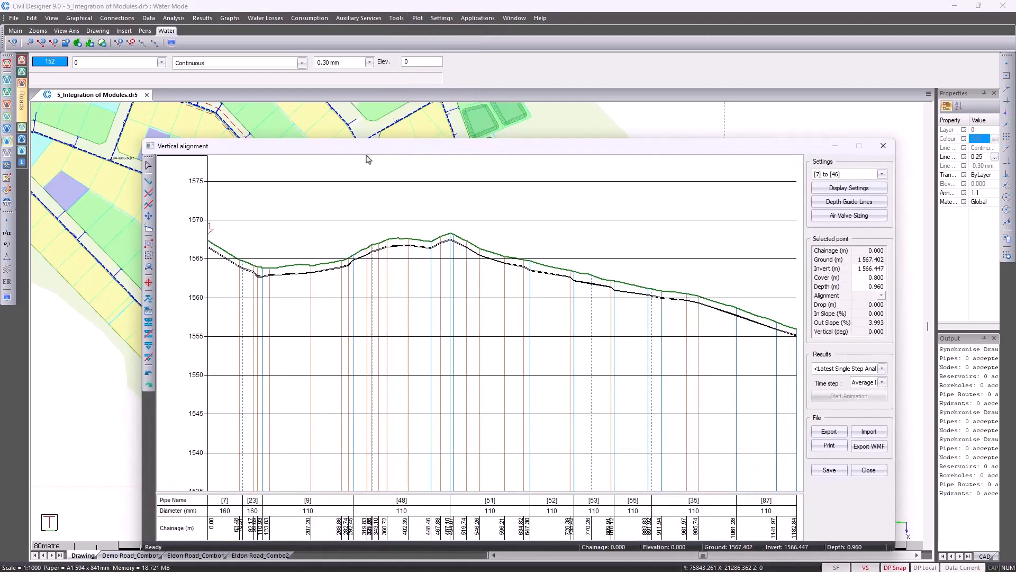
left_click(148, 299)
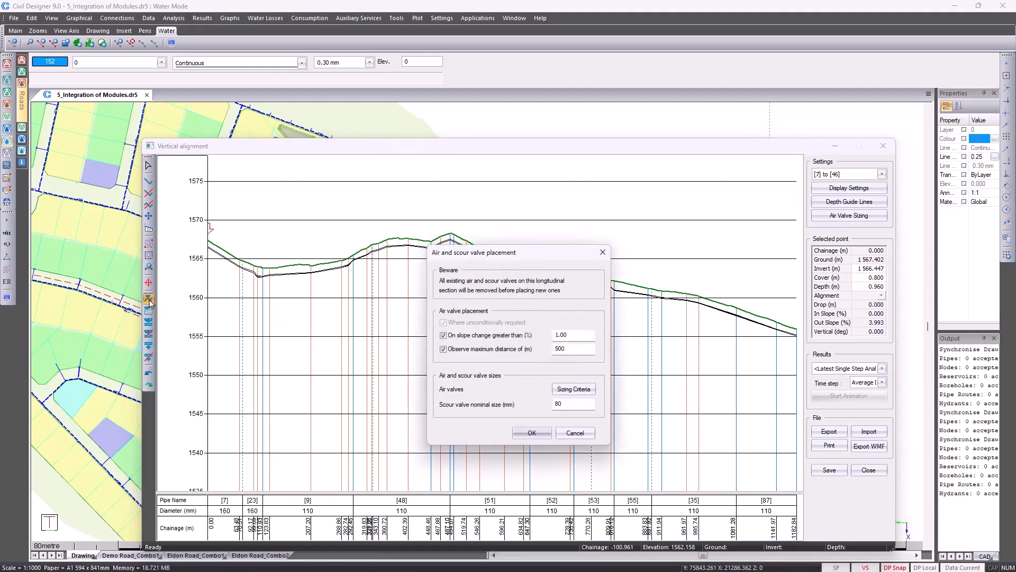
left_click(532, 433)
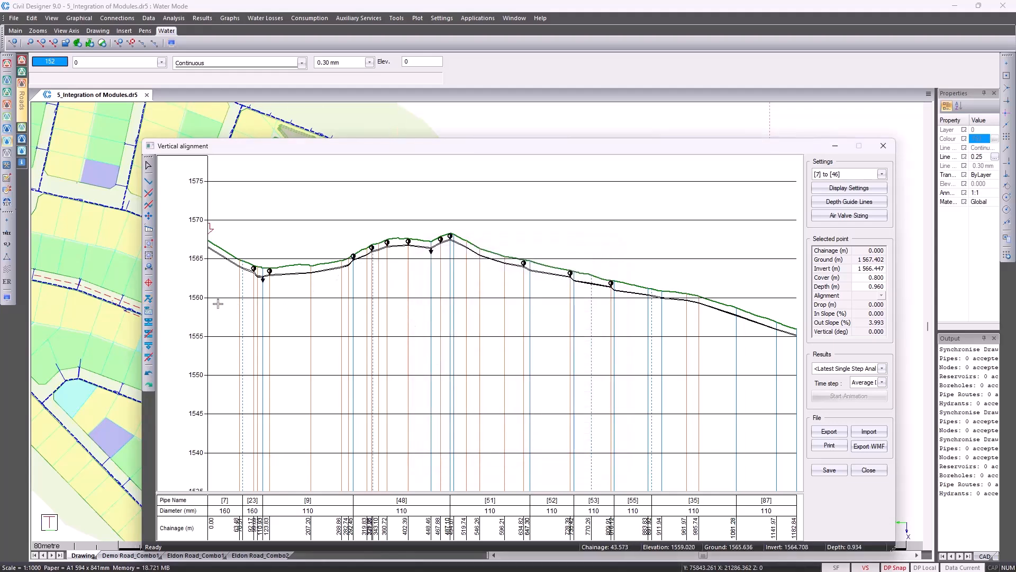
left_click(148, 346)
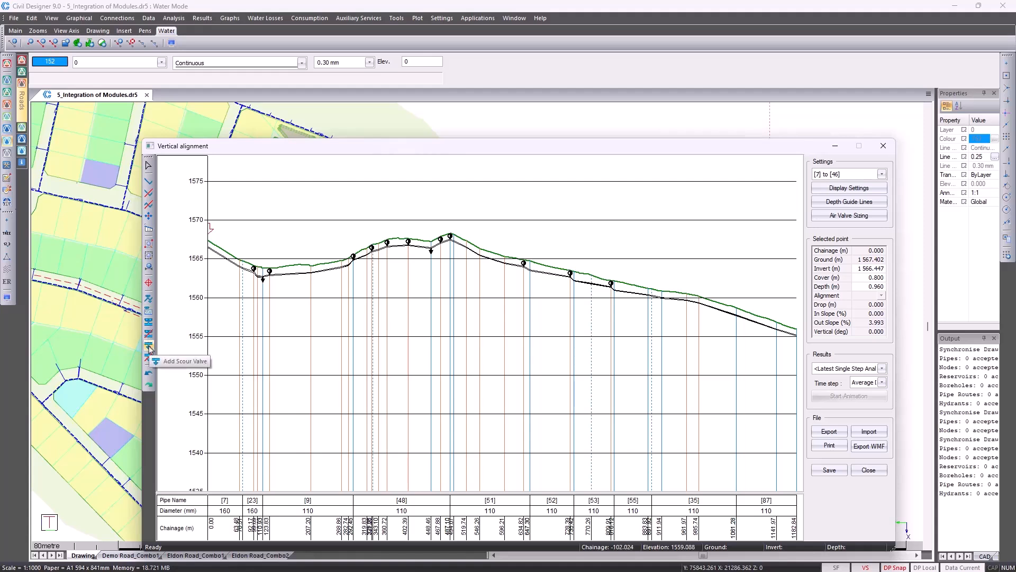
left_click(871, 471)
left_click(556, 374)
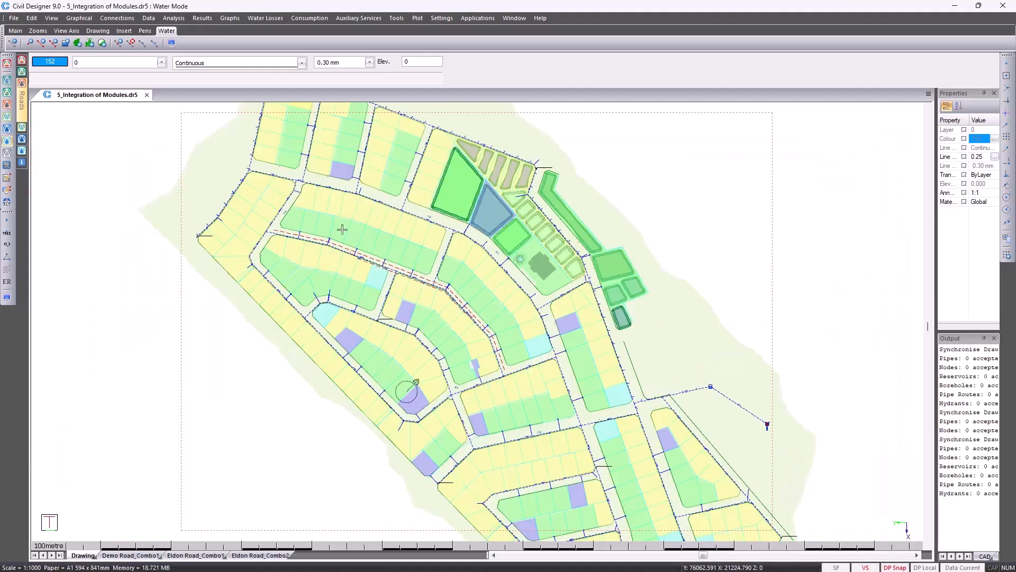
Run error checking on the water network and close its messages
left_click(173, 18)
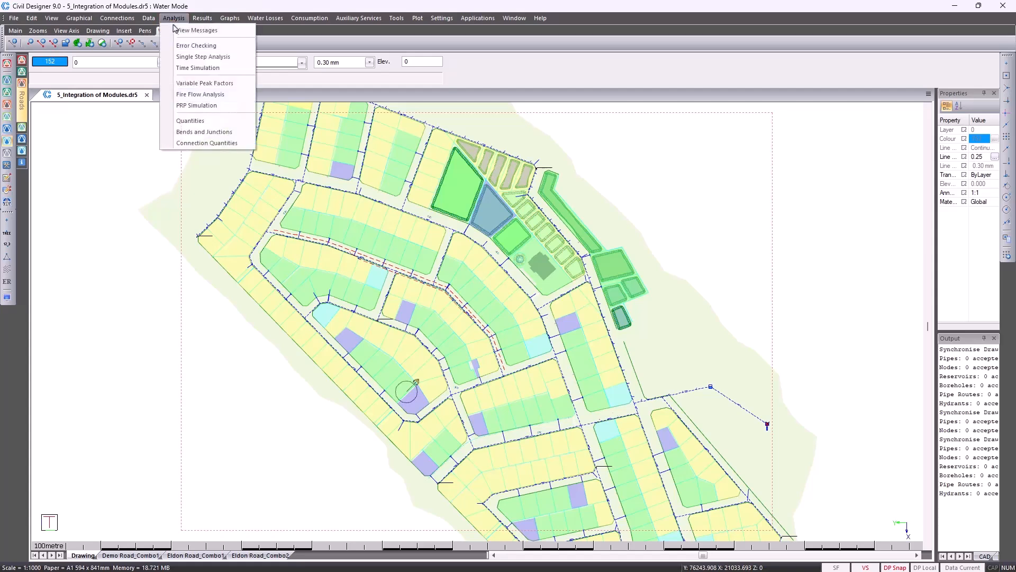
left_click(190, 46)
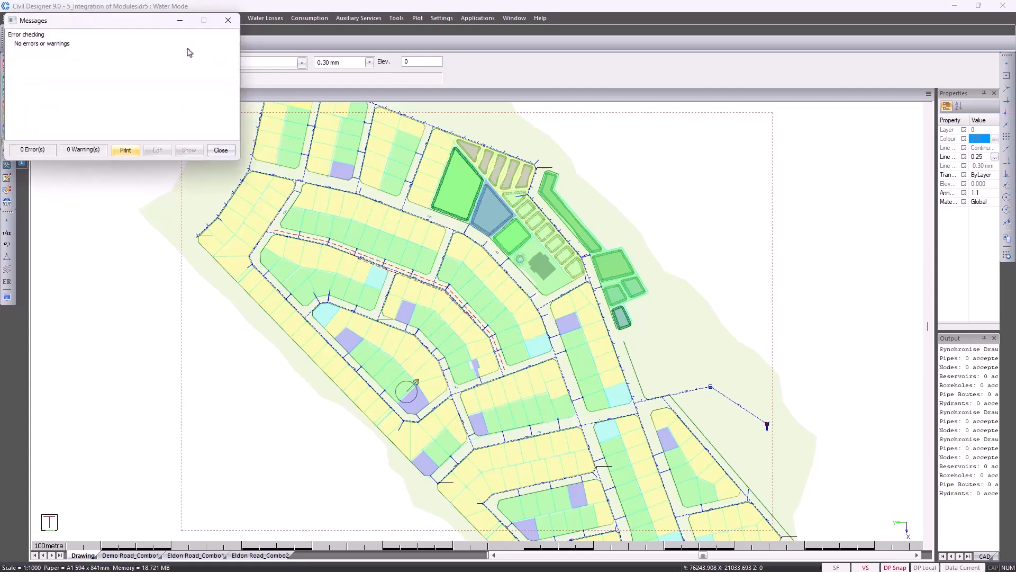
left_click(221, 150)
Run a 3-day time simulation from 06:00 in 15-minute increments with chlorine water quality, showing the reservoir levels
left_click(170, 19)
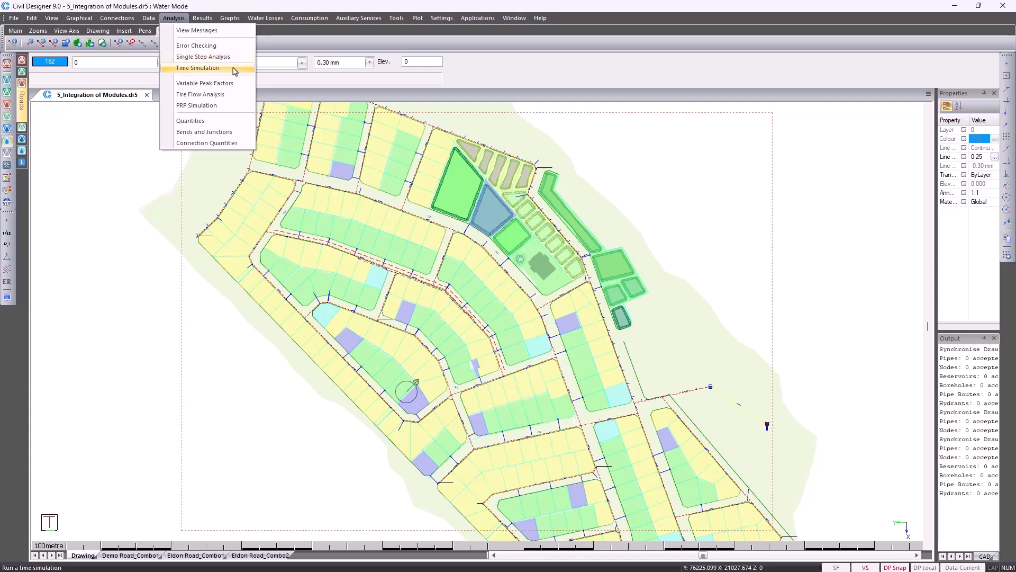
left_click(235, 71)
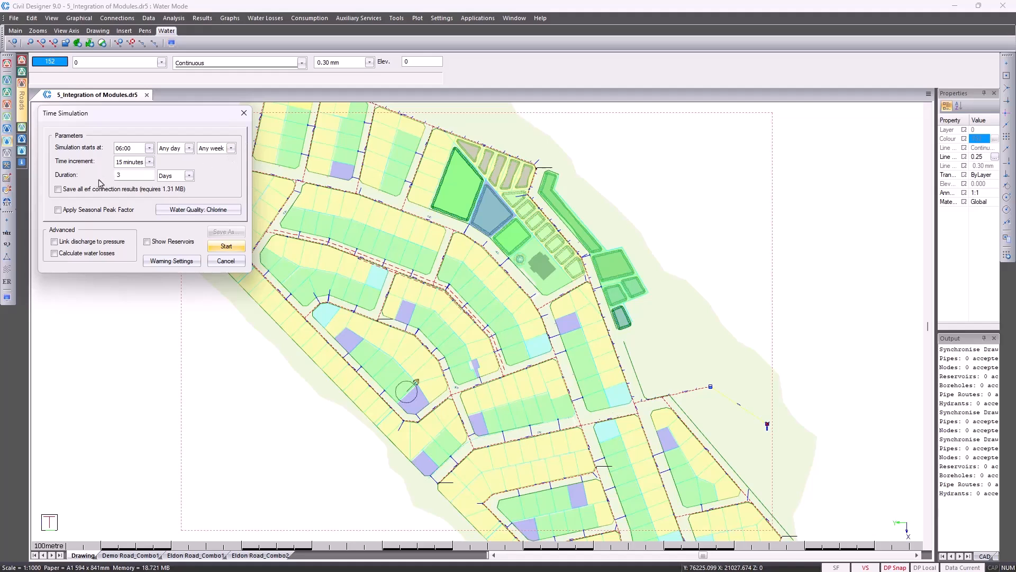
left_click(188, 211)
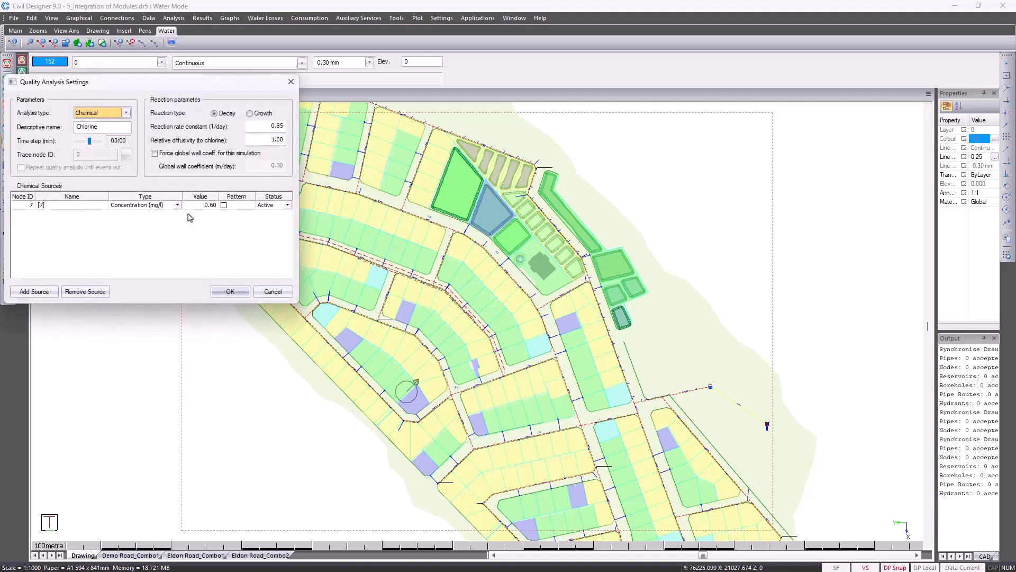
left_click(261, 293)
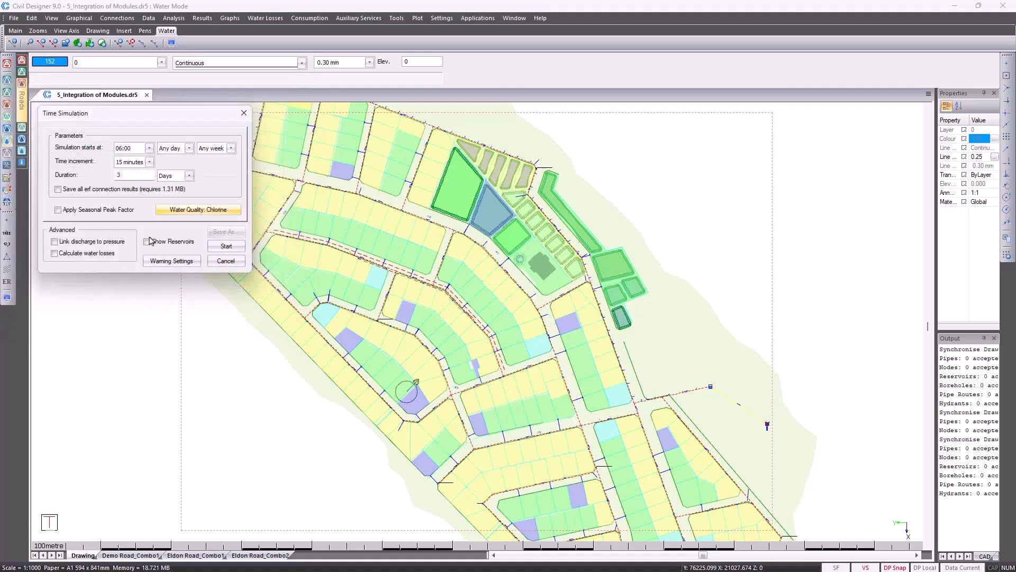
left_click(159, 243)
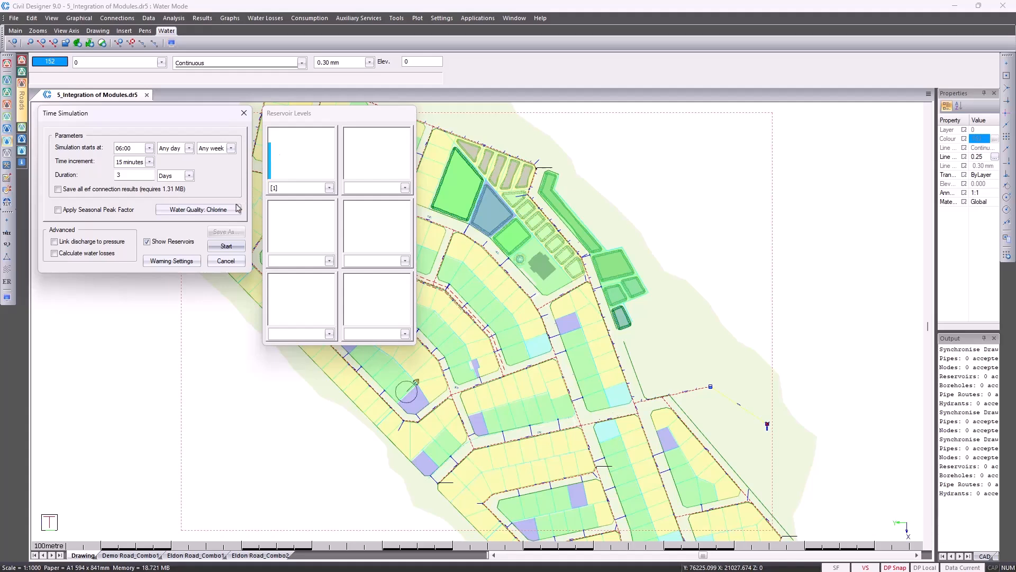
left_click(224, 246)
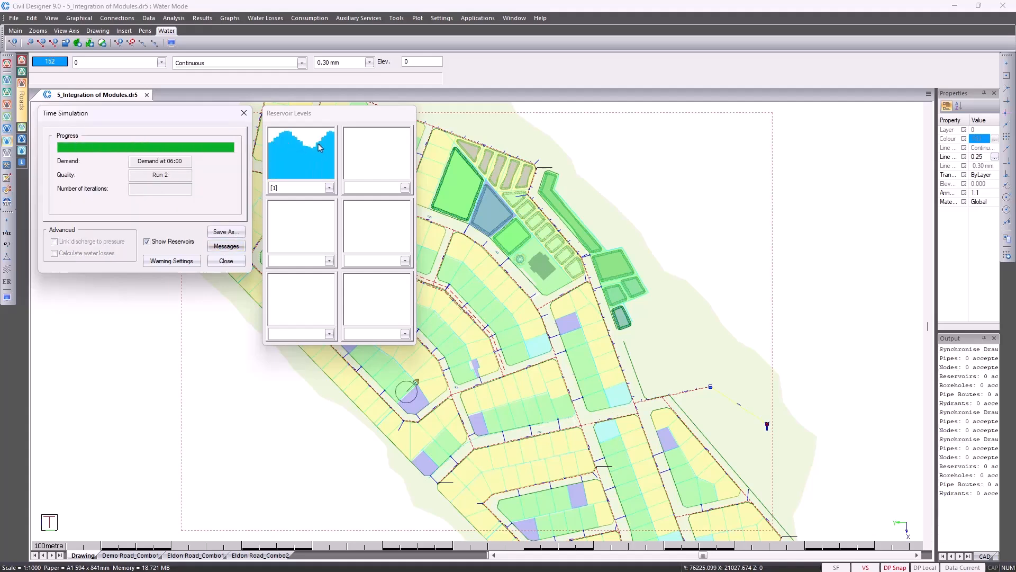
Review the time simulation messages for the individual demand times and close them
left_click(225, 248)
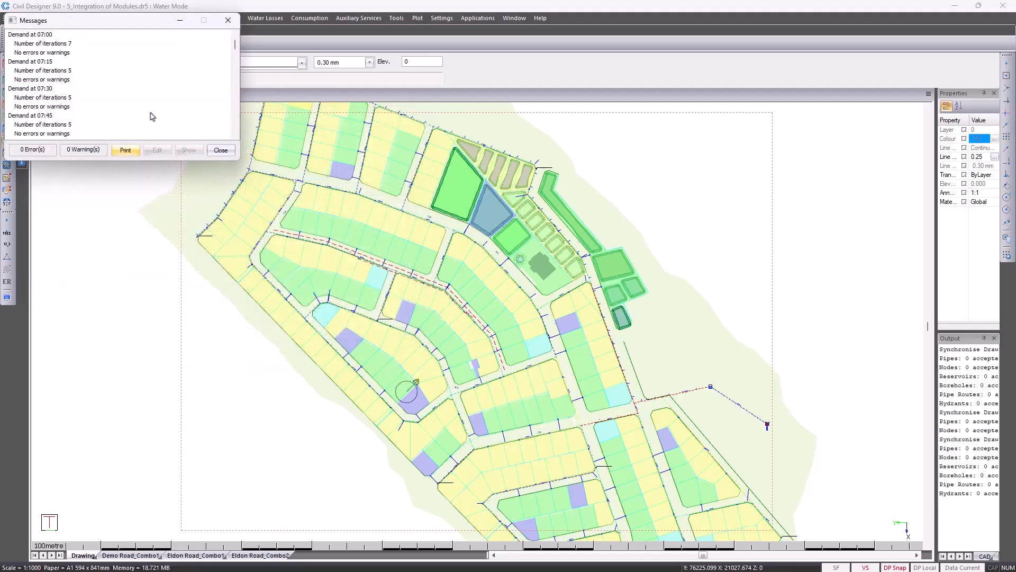
scroll(54, 110, "down", 2)
left_click(53, 108)
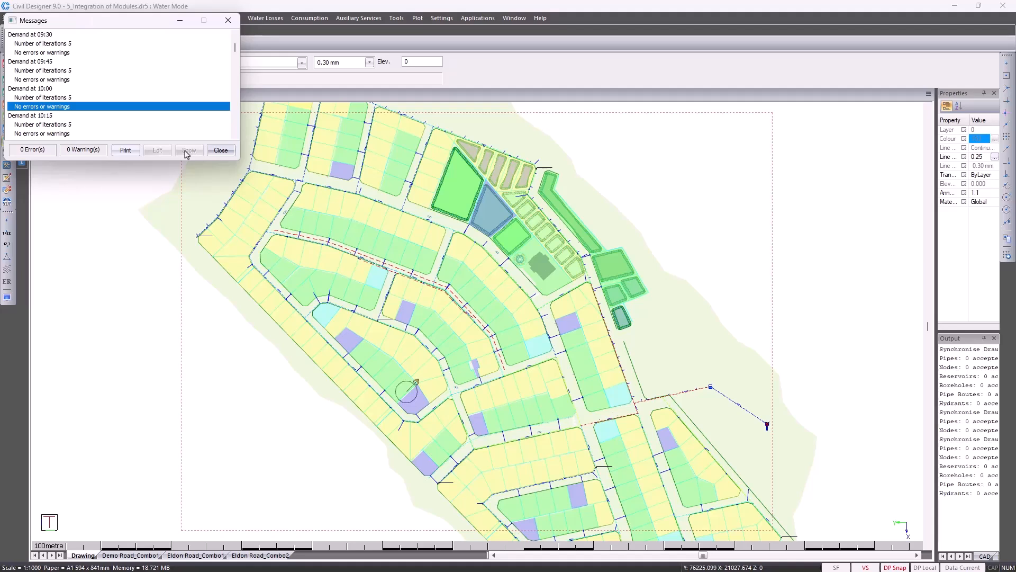
left_click(213, 152)
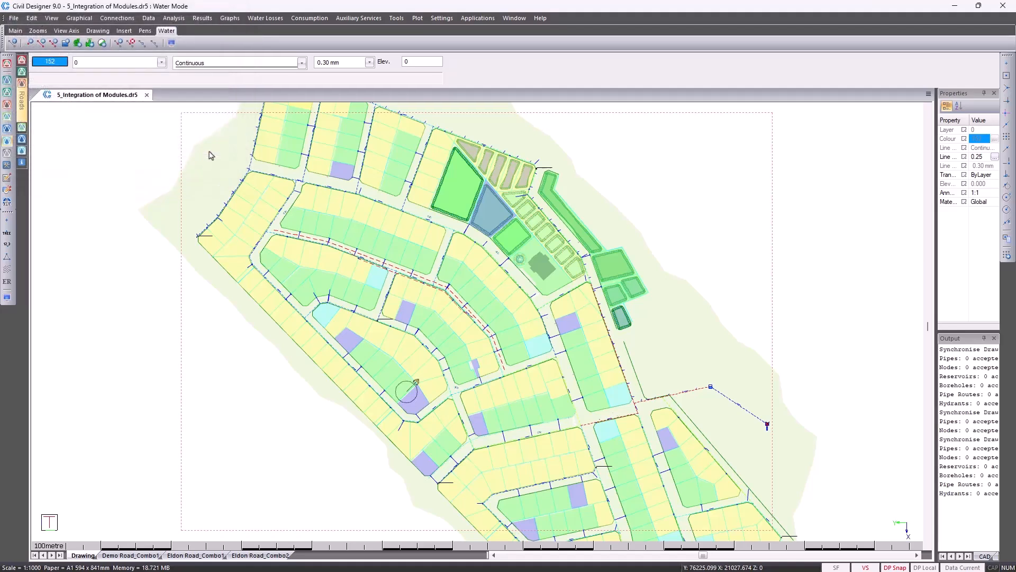
Review the connection quantities by number of connections and number of saddles, and close the report
left_click(173, 18)
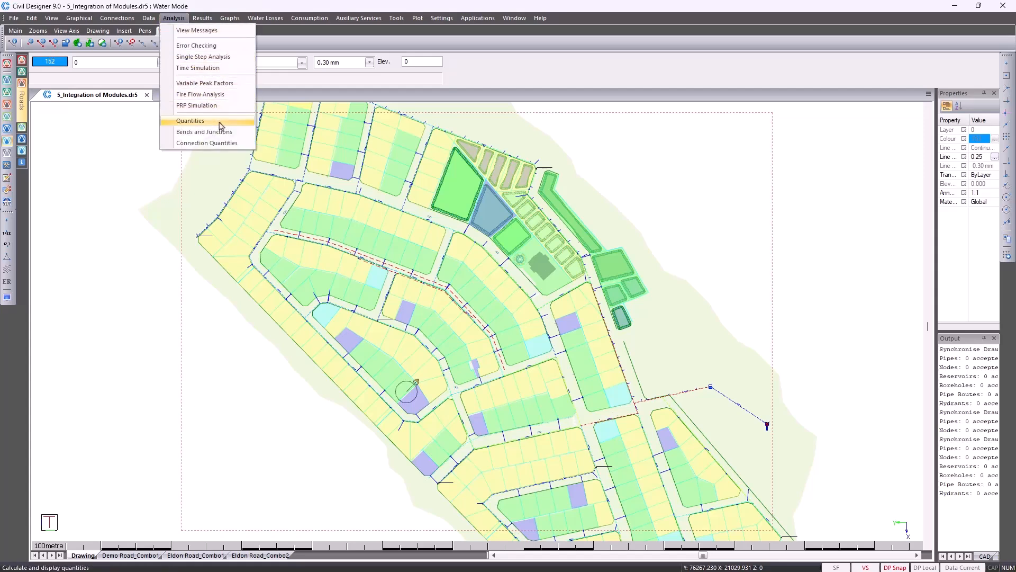
left_click(235, 144)
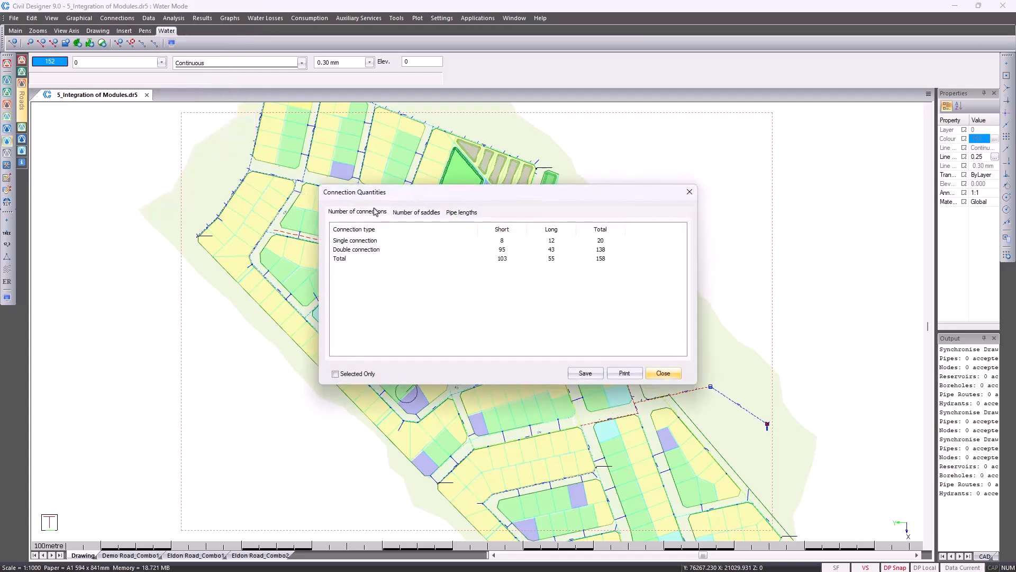
left_click(411, 214)
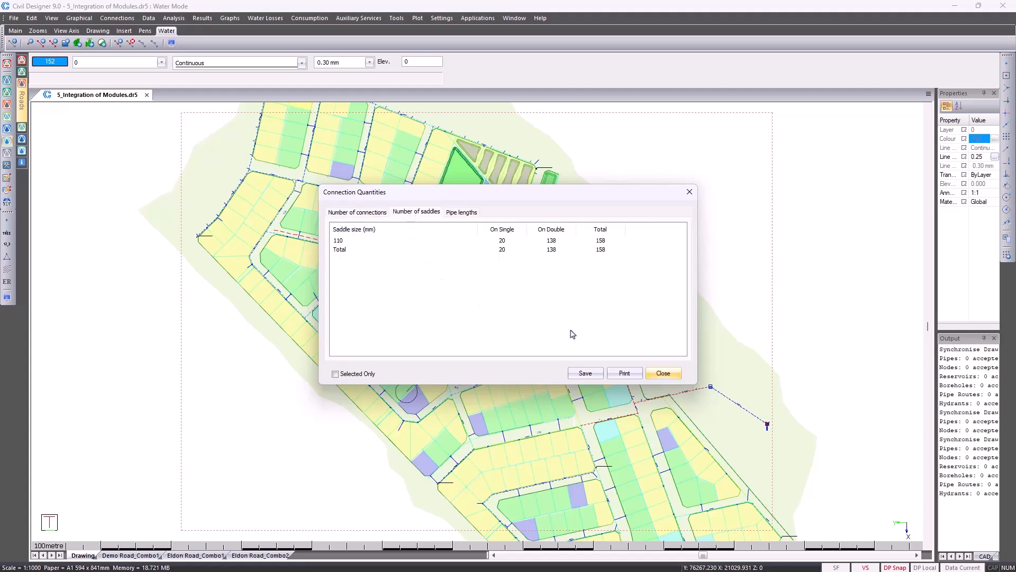
left_click(659, 374)
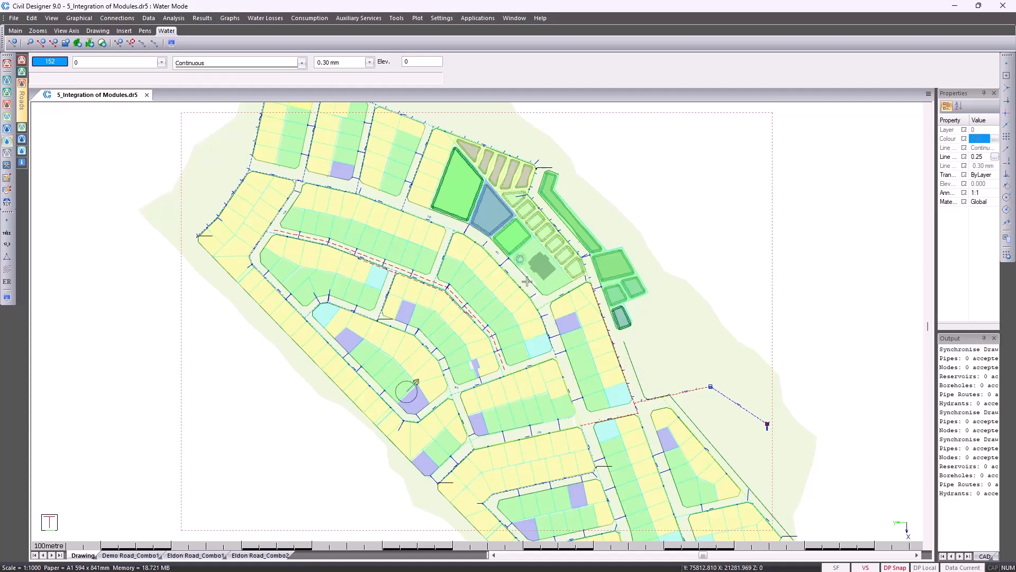
Open the analysis results and expand the latest time simulation to display the 06:45 results on the network
left_click(203, 19)
left_click(208, 30)
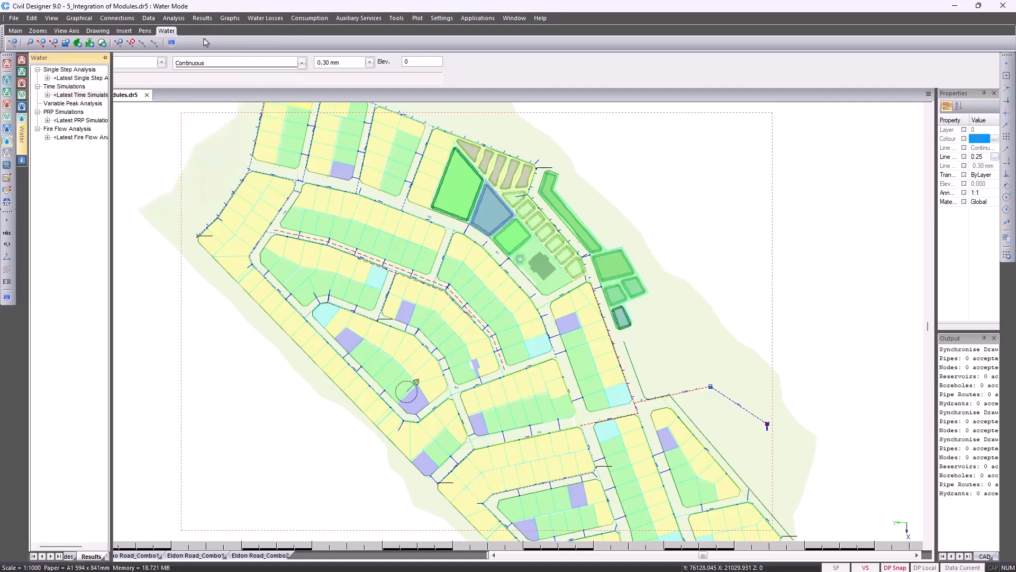
left_click(50, 96)
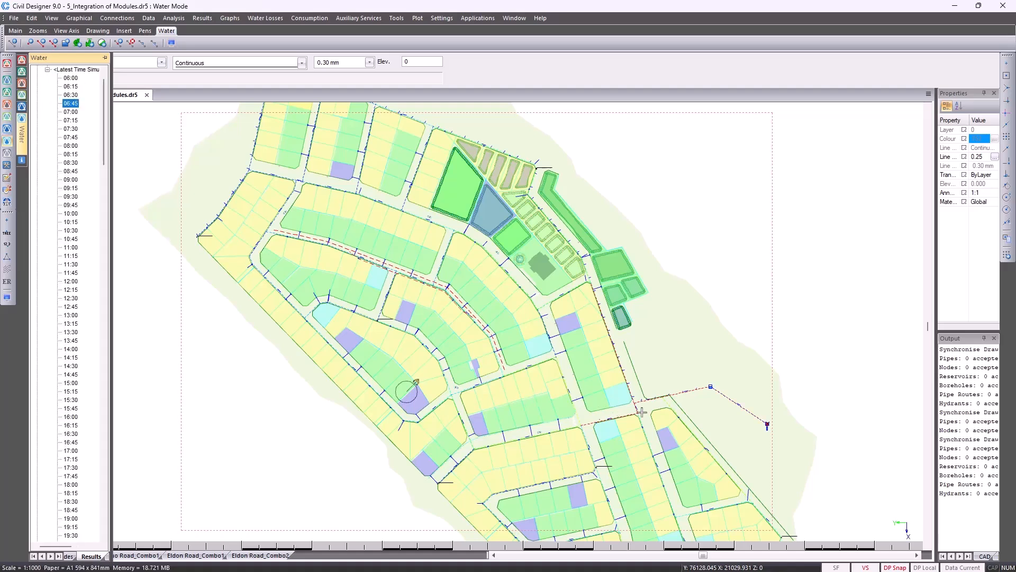
Display the latest time simulation's results on the network for 07:30, 09:00, 10:45 and 13:15
scroll(668, 398, "up", 3)
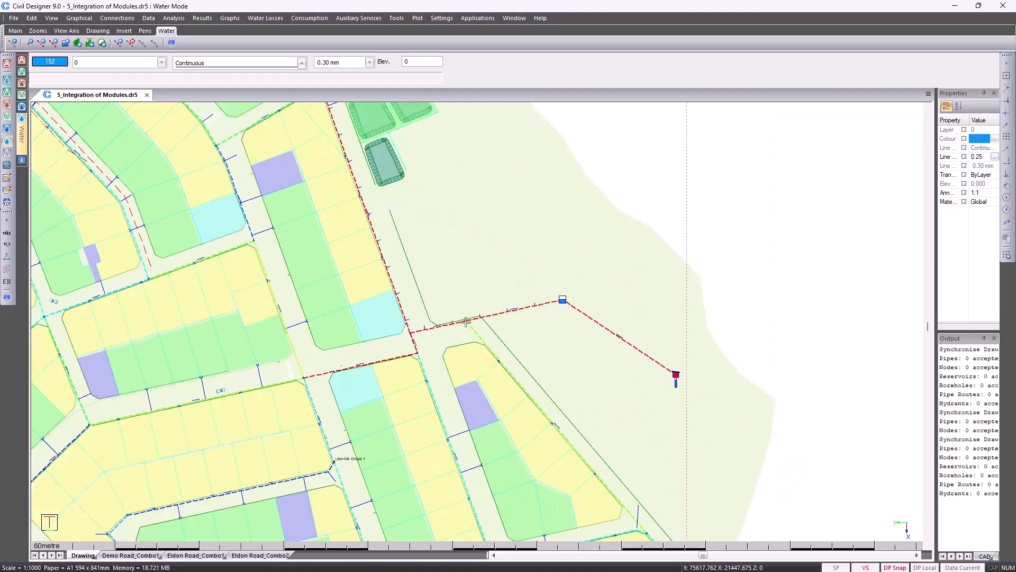
scroll(408, 344, "up", 3)
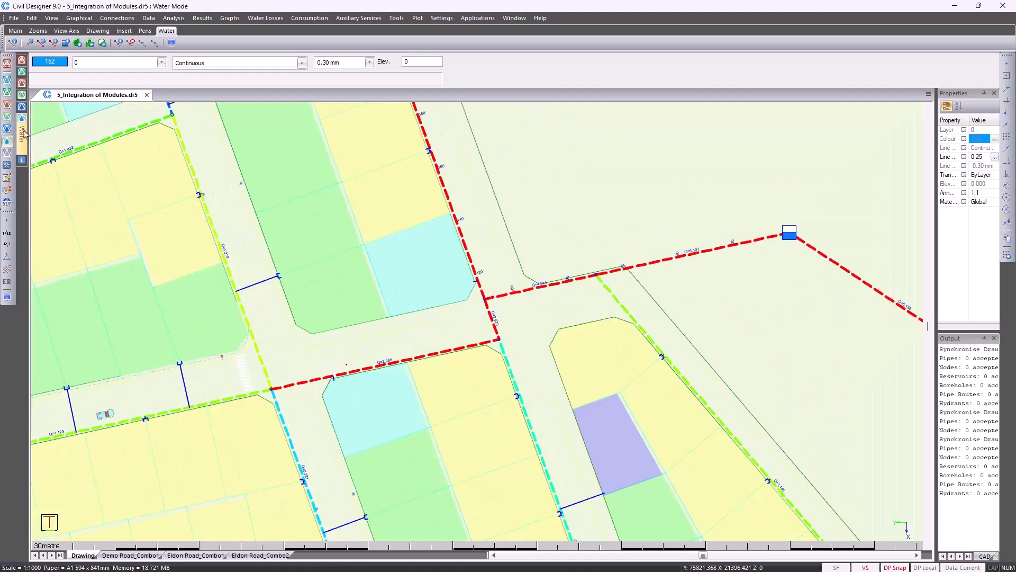
mouse_move(24, 134)
left_click(71, 128)
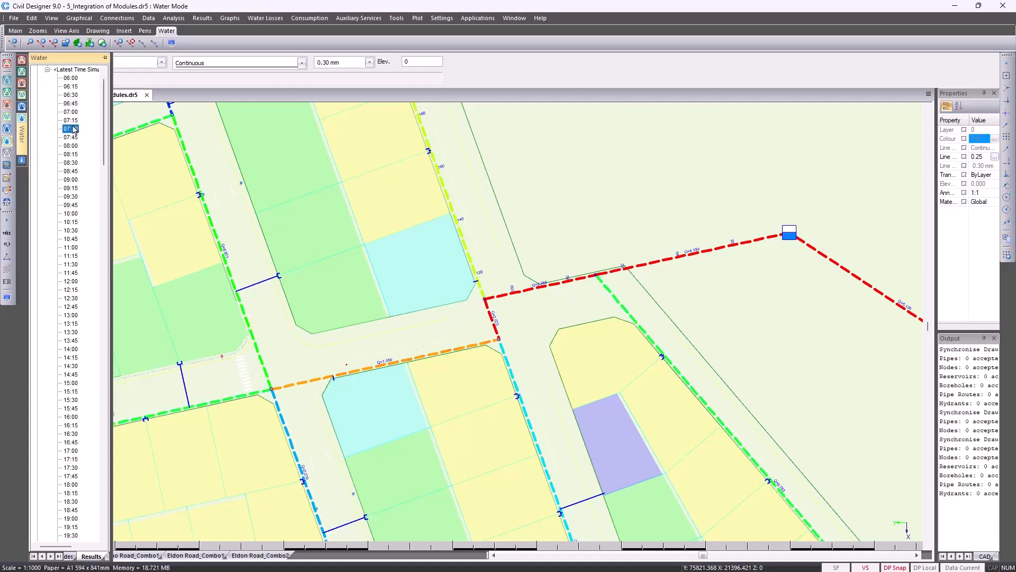
left_click(70, 180)
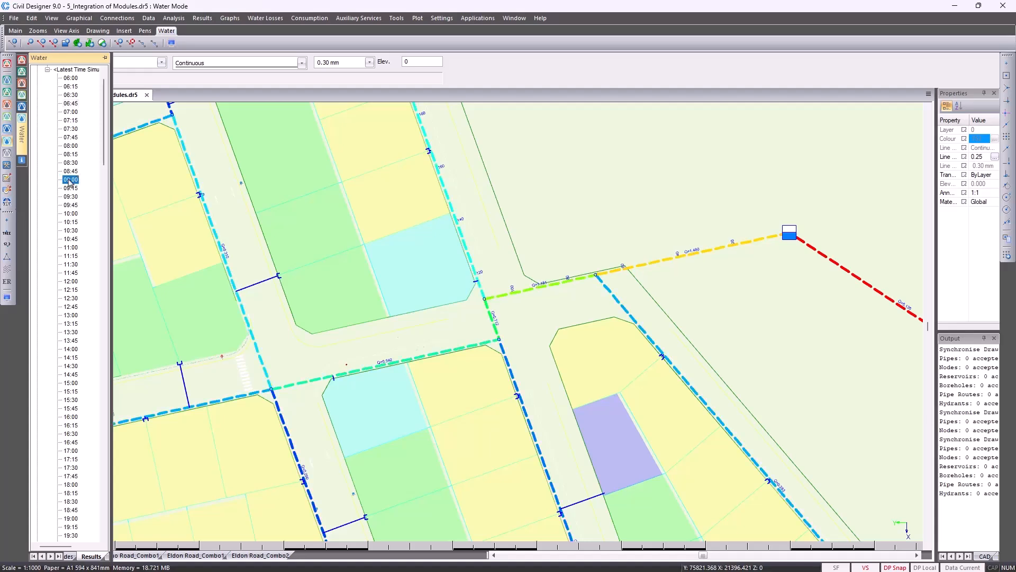
left_click(71, 240)
left_click(71, 324)
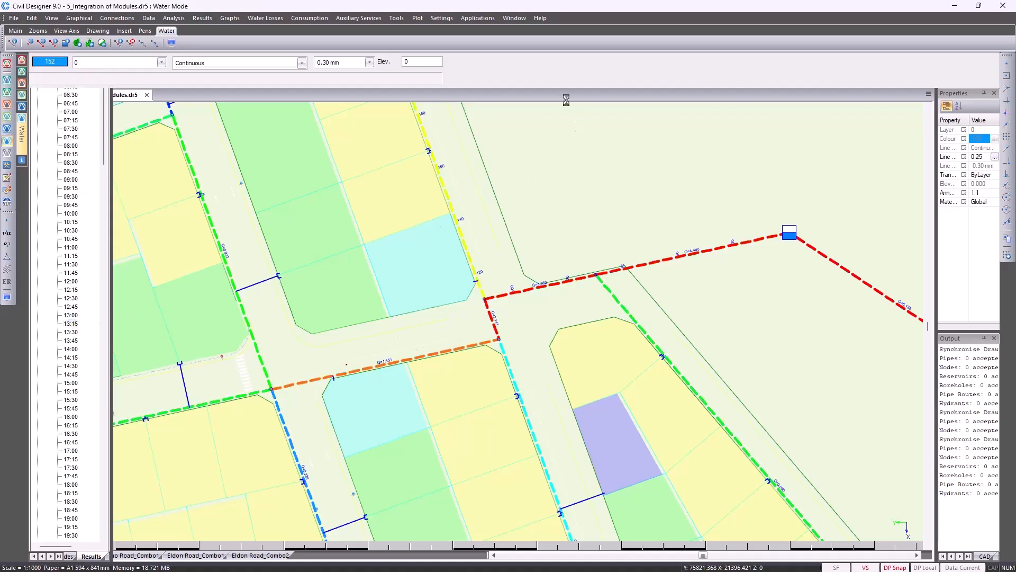
Select the connected run of pipes and nodes from the source through the reservoir and along the road to the site's far edge
scroll(334, 355, "down", 2)
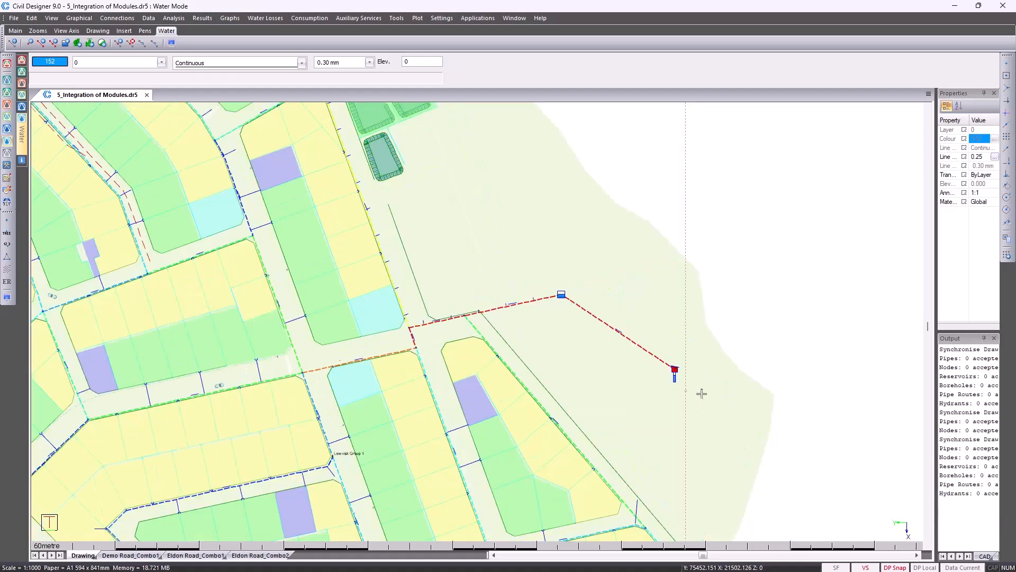
left_click_drag(656, 336, 653, 332)
left_click_drag(585, 325, 541, 271)
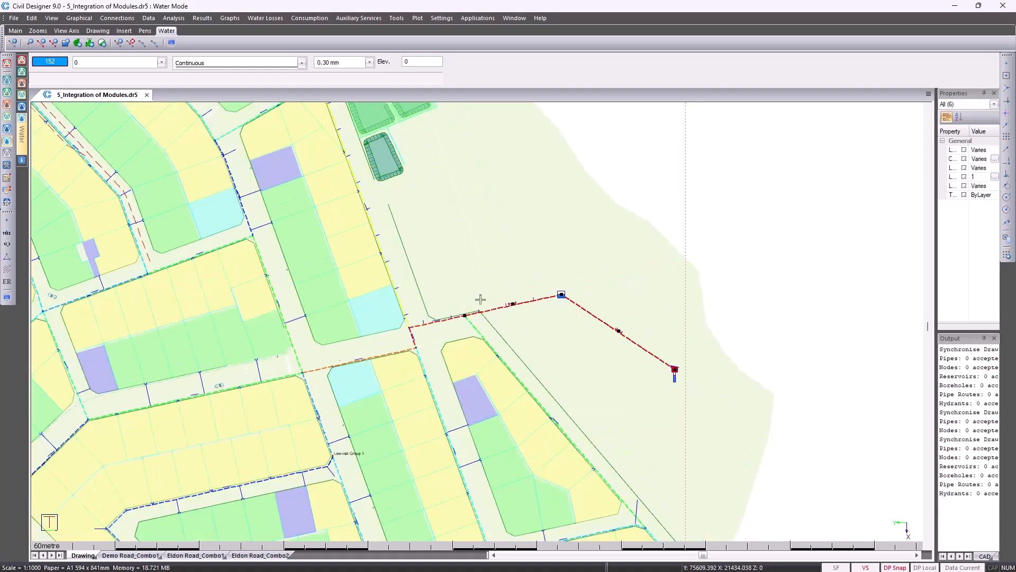
scroll(427, 332, "up", 2)
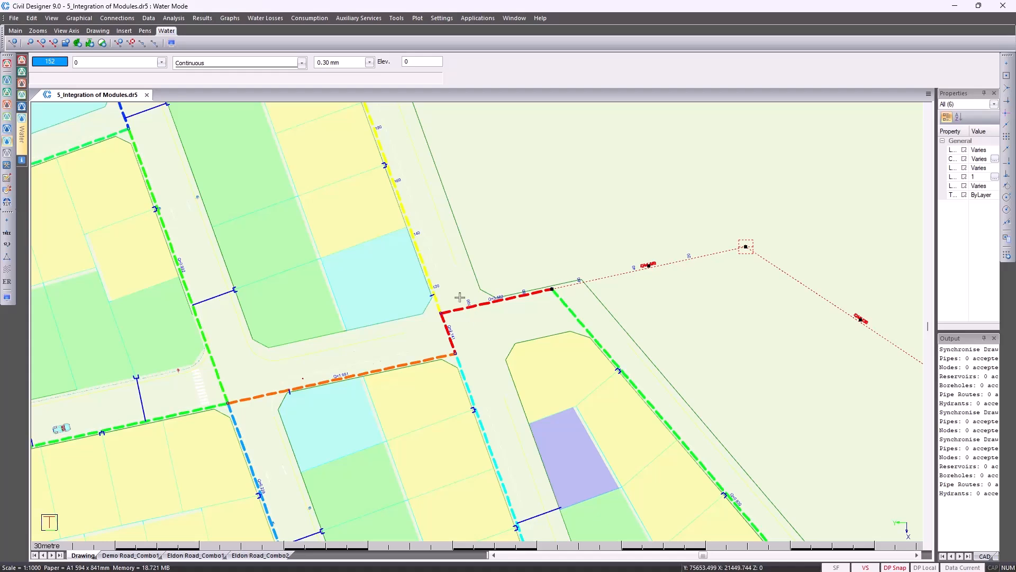
left_click(449, 333)
left_click(443, 351)
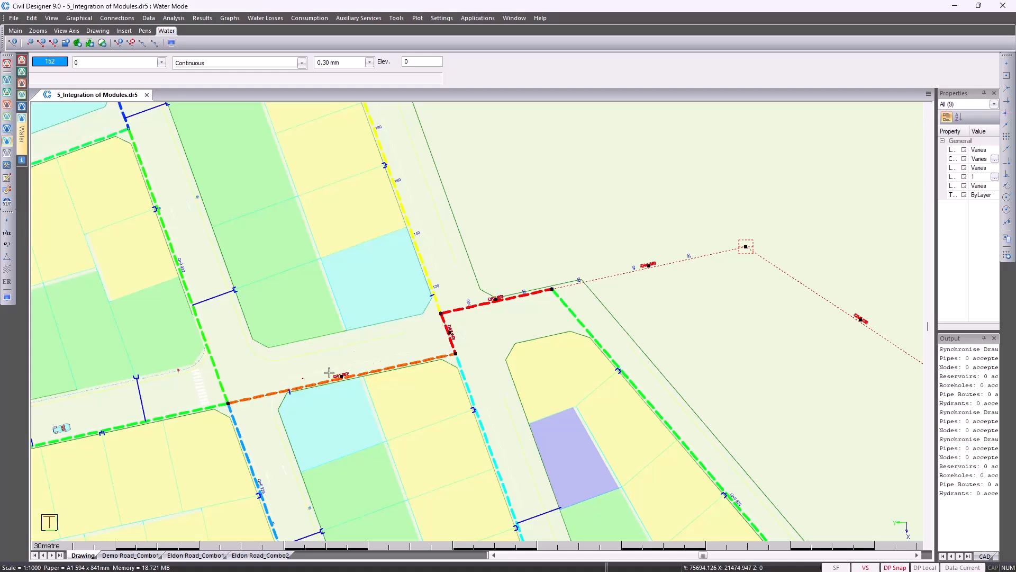
left_click(220, 404)
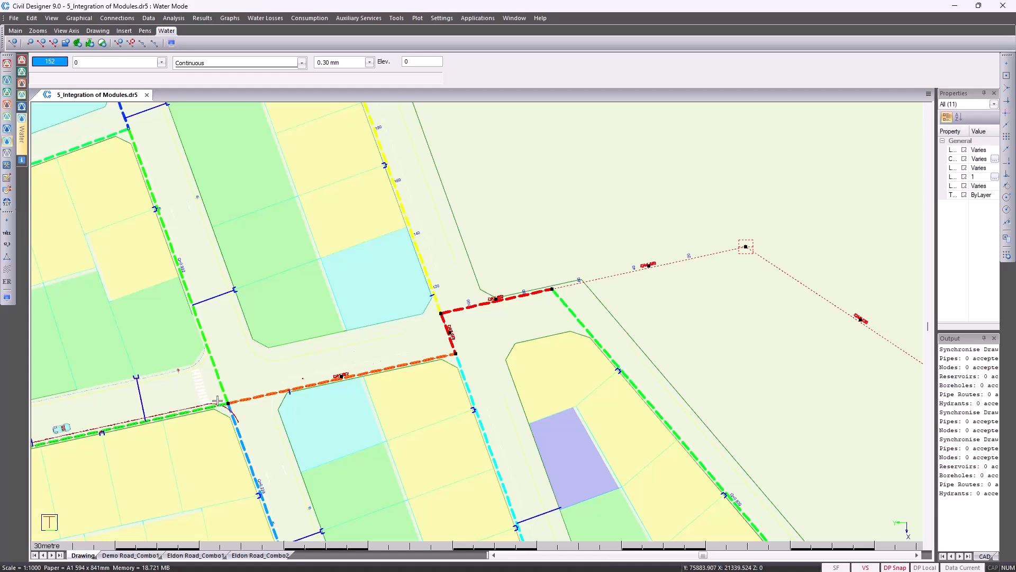
scroll(217, 400, "down", 2)
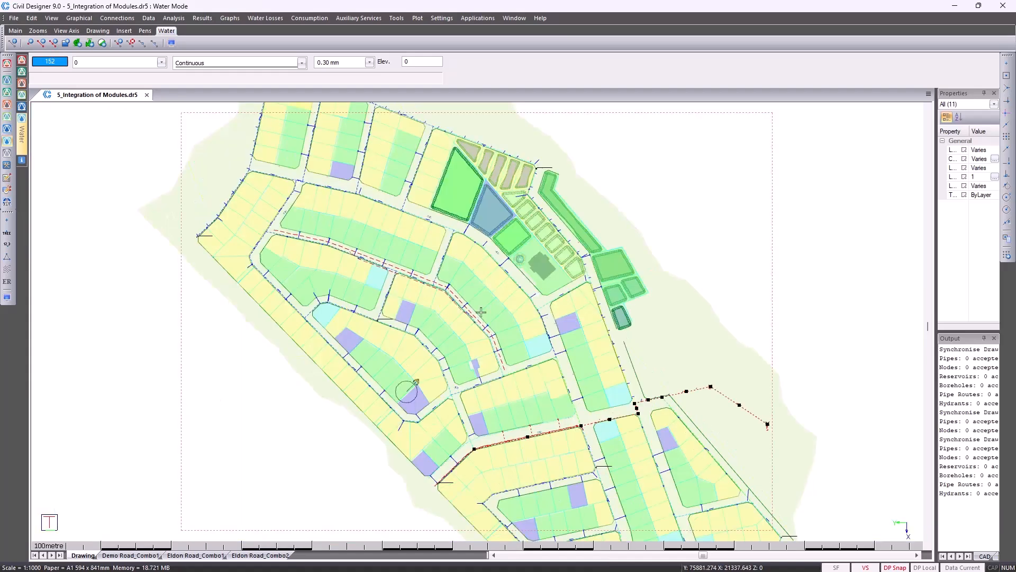
Set up a dynamically updating A0 water composite plot with a 1:500 long-section of the current selection, labelling nodes and even chainages
left_click(420, 19)
left_click(424, 30)
left_click(574, 170)
double_click(607, 282)
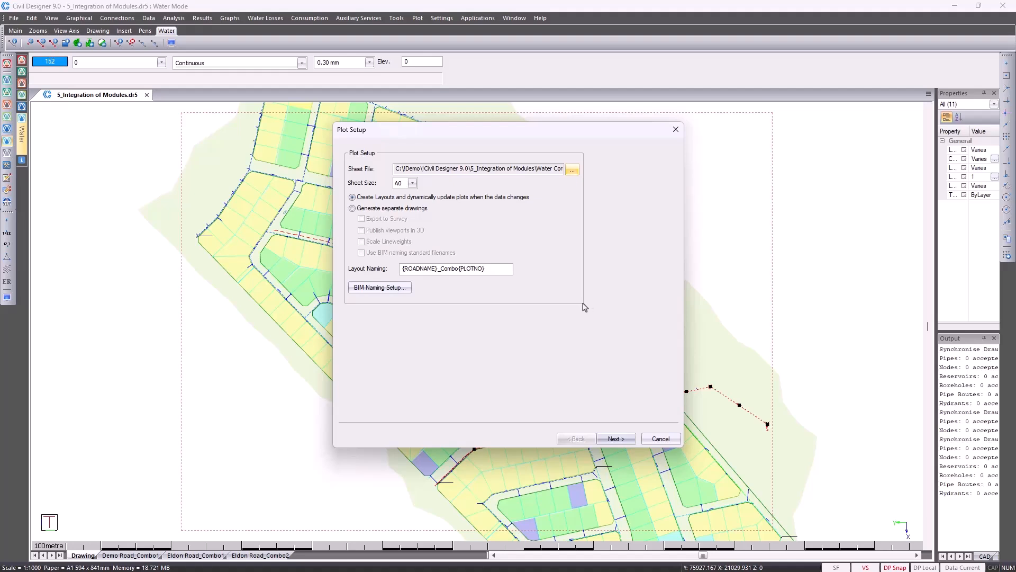
left_click(613, 441)
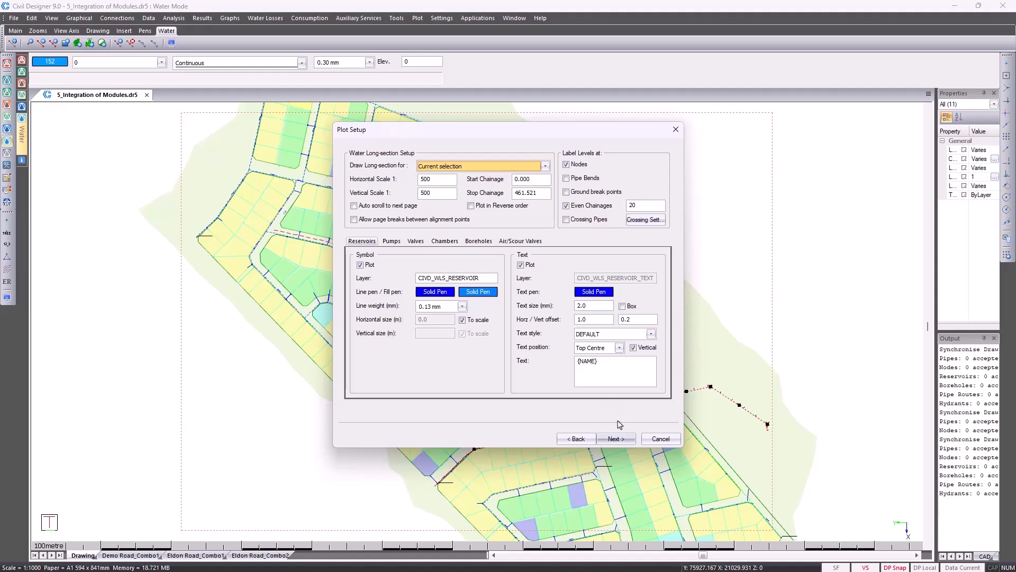
left_click(614, 439)
left_click(614, 439)
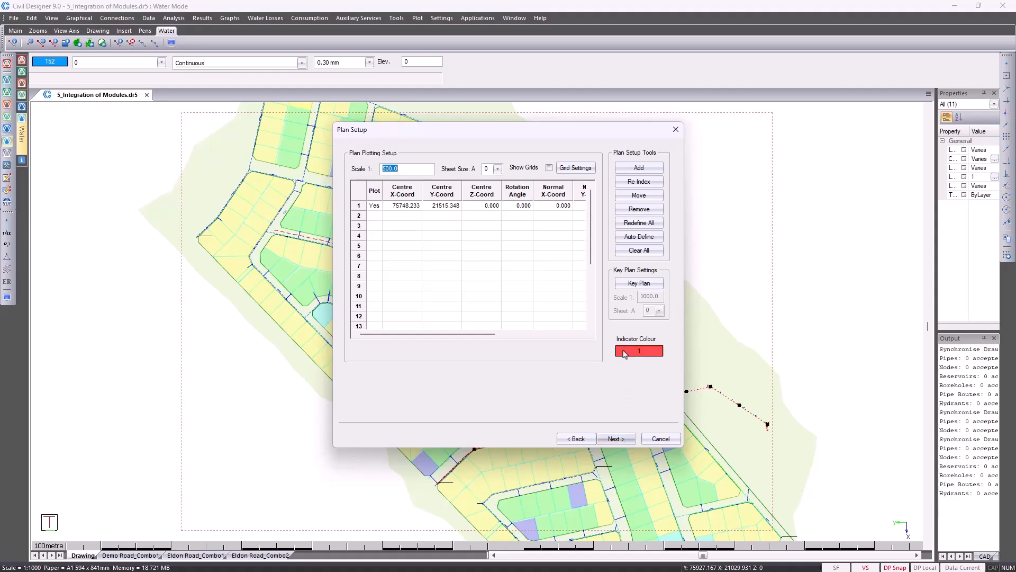
Redefine the plan plot area centred over the selected pipe run and generate the composite layout with the Water List included
left_click(632, 223)
left_click(493, 312)
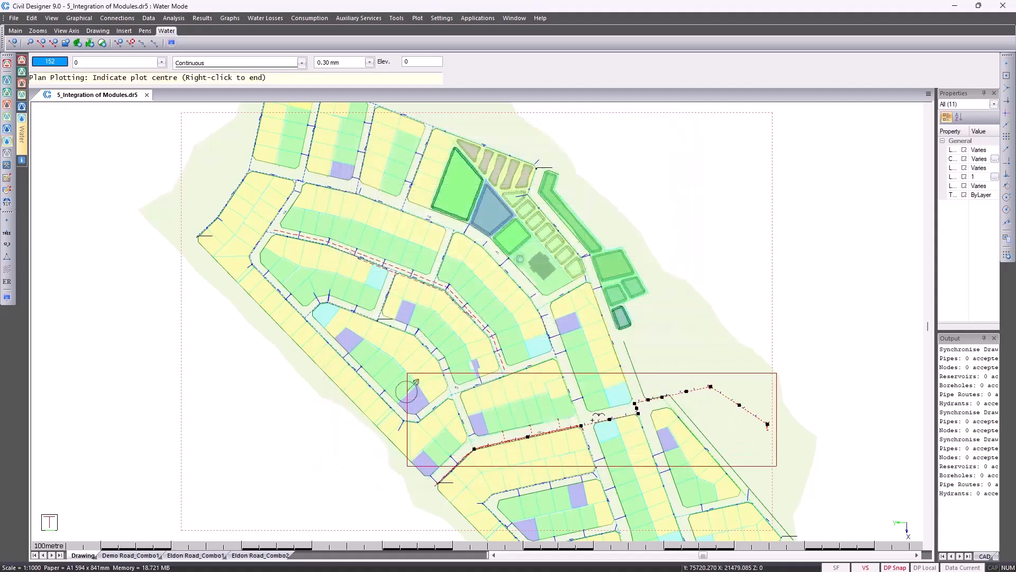
left_click(593, 419)
left_click(94, 76)
right_click(528, 285)
left_click(544, 293)
left_click(616, 438)
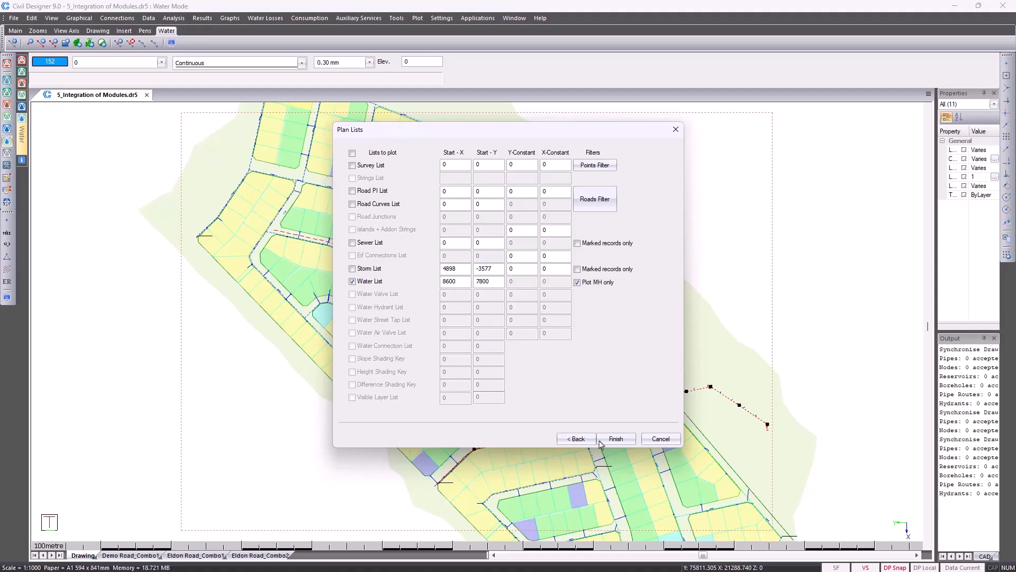
left_click(616, 439)
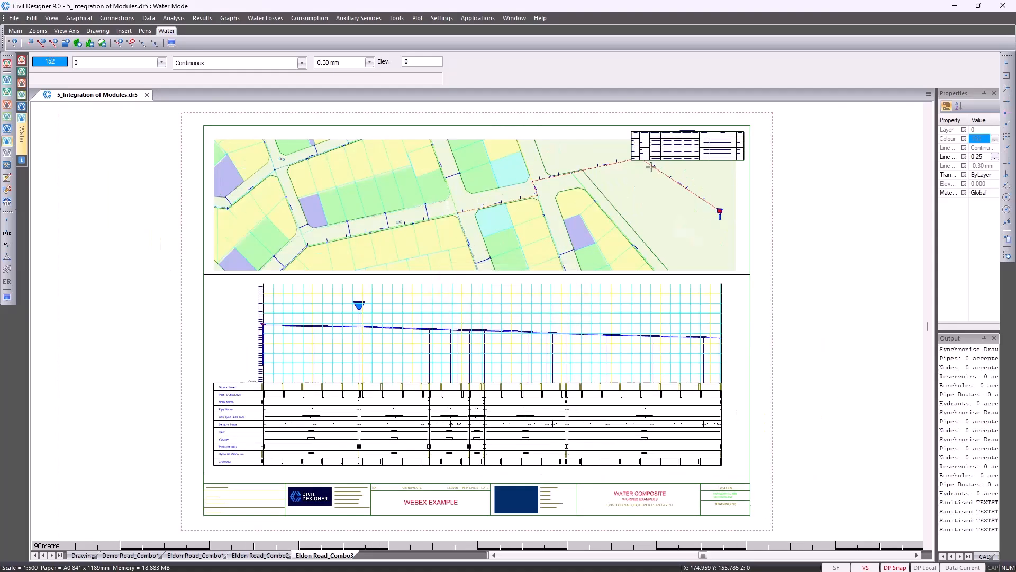
Examine the water schedule on the plan and the data rows beneath the long-section in the composite layout
scroll(683, 149, "up", 1)
scroll(683, 149, "up", 1)
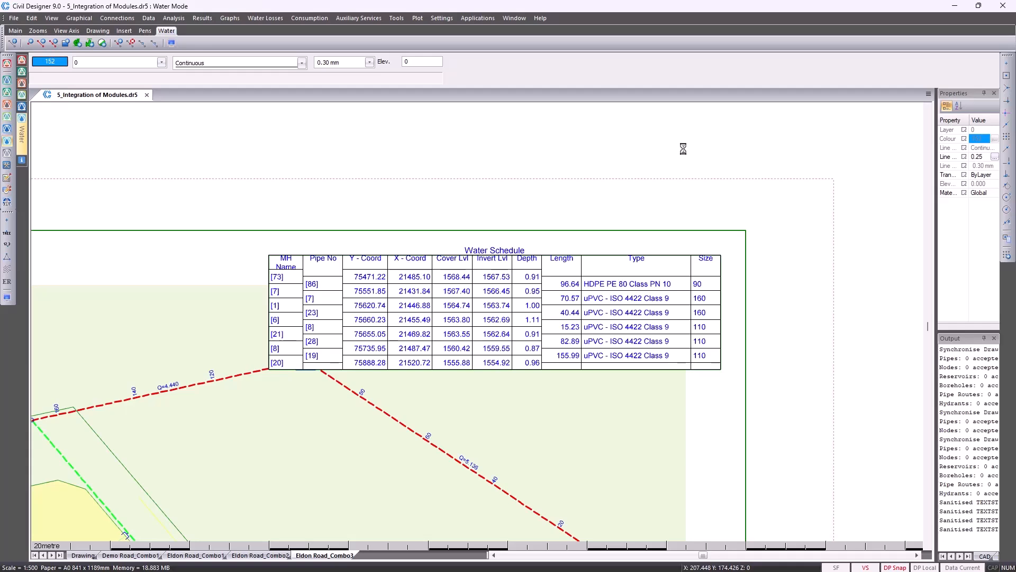
scroll(683, 149, "down", 2)
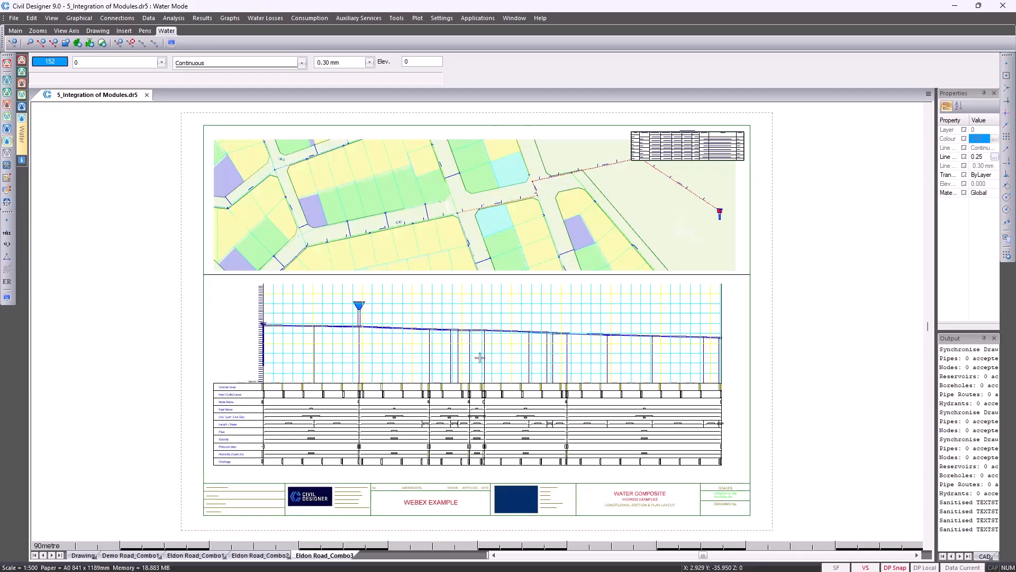
scroll(271, 402, "up", 1)
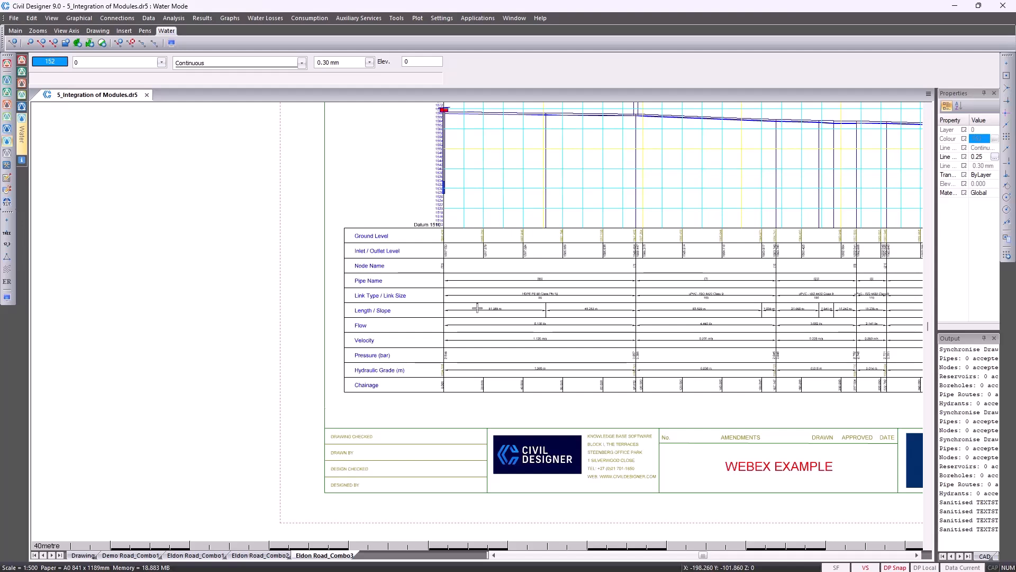
scroll(477, 309, "down", 1)
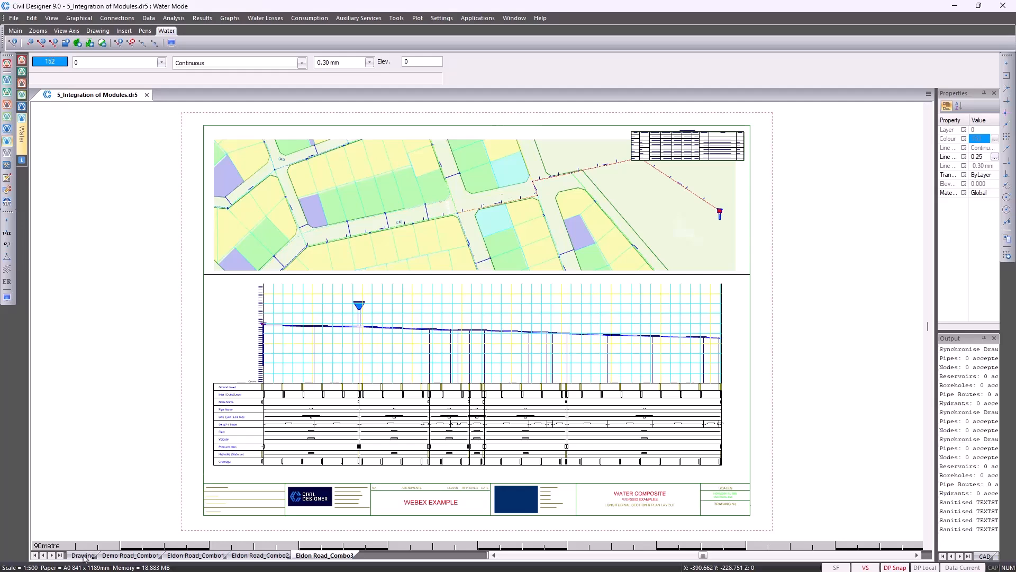
Return from the composite layout to the main drawing of the site
left_click(83, 555)
key("Escape")
scroll(523, 346, "down", 1)
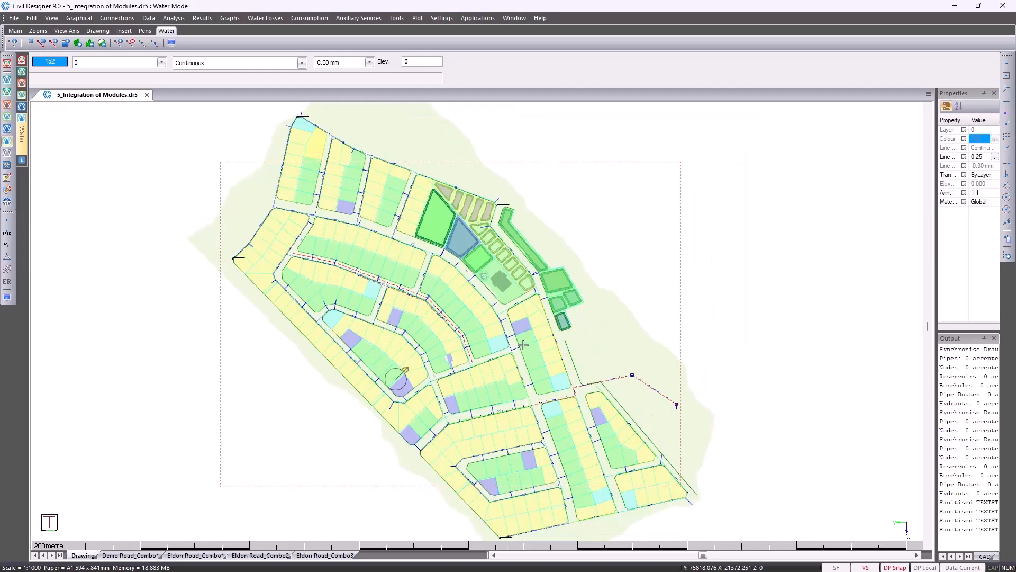